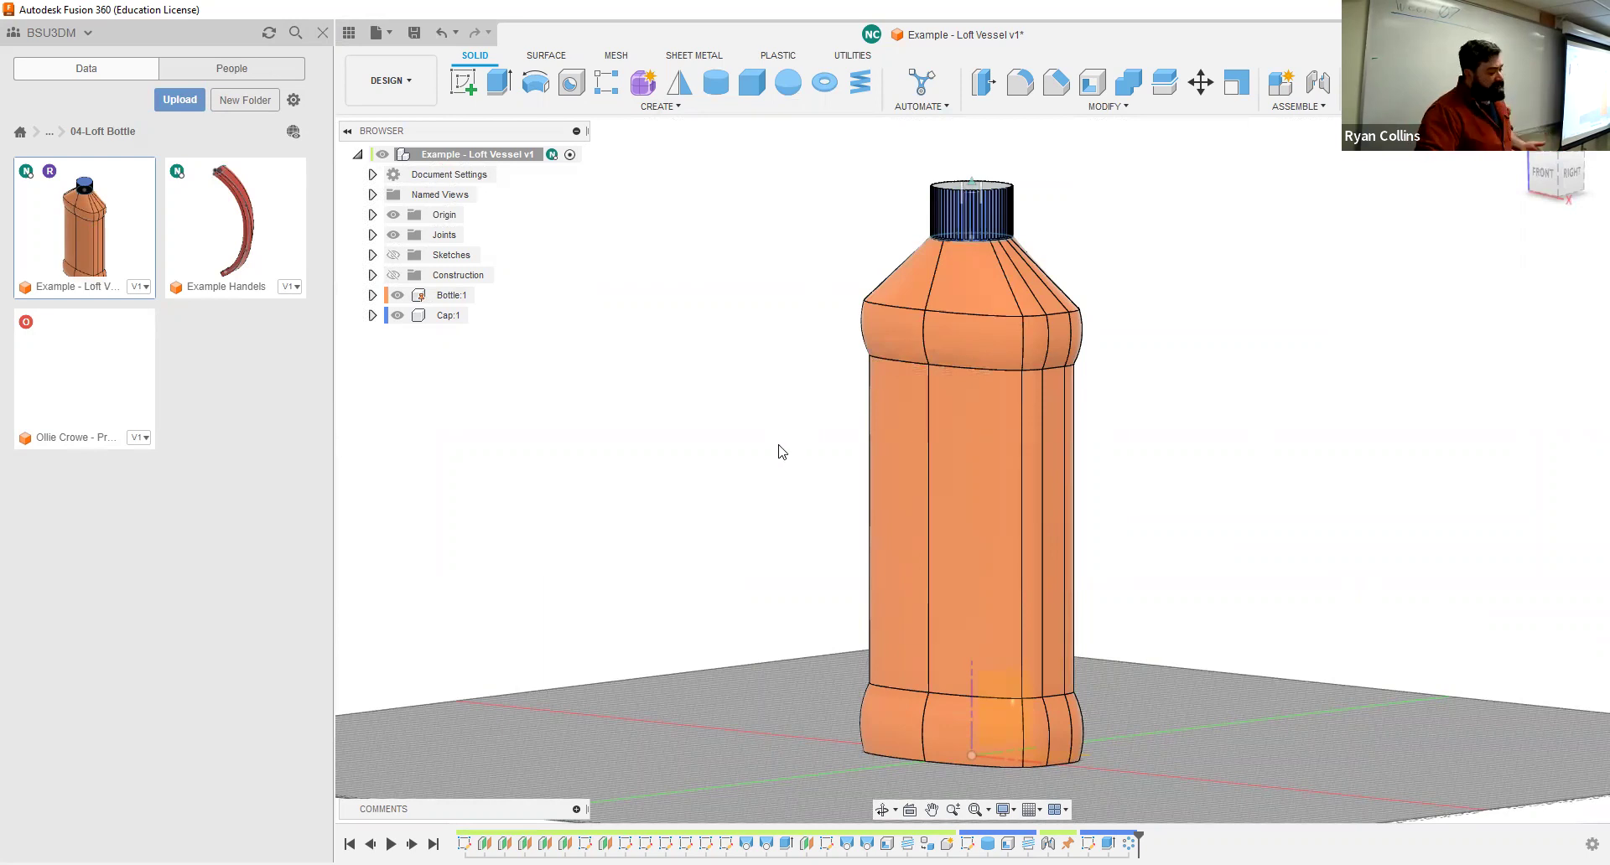
{"action": "left_click", "coordinate": [661, 109]}
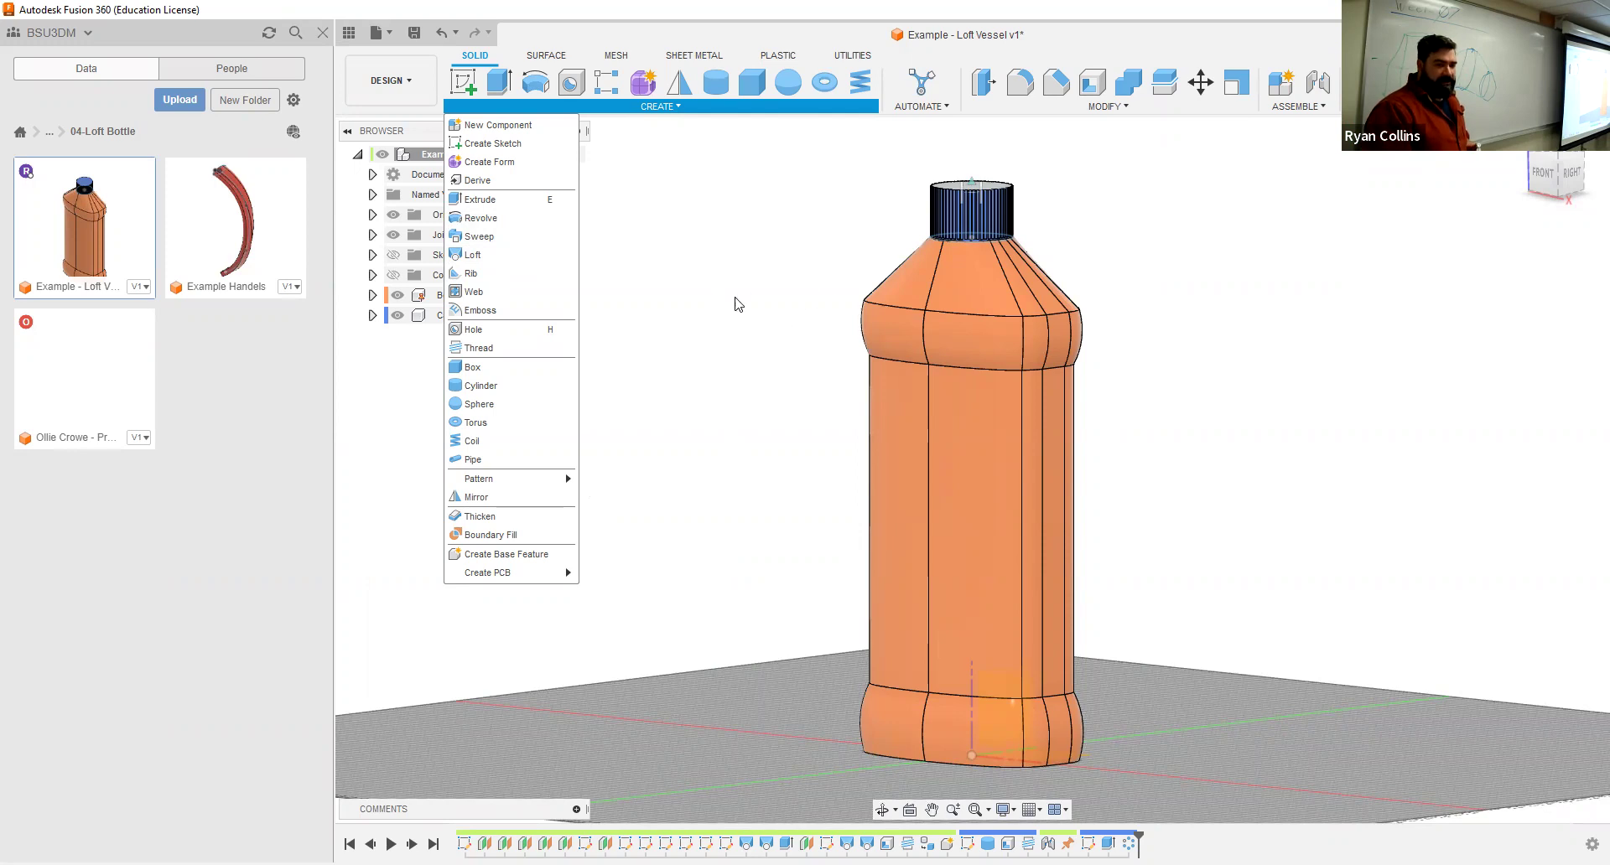
{"action": "left_click", "coordinate": [678, 390]}
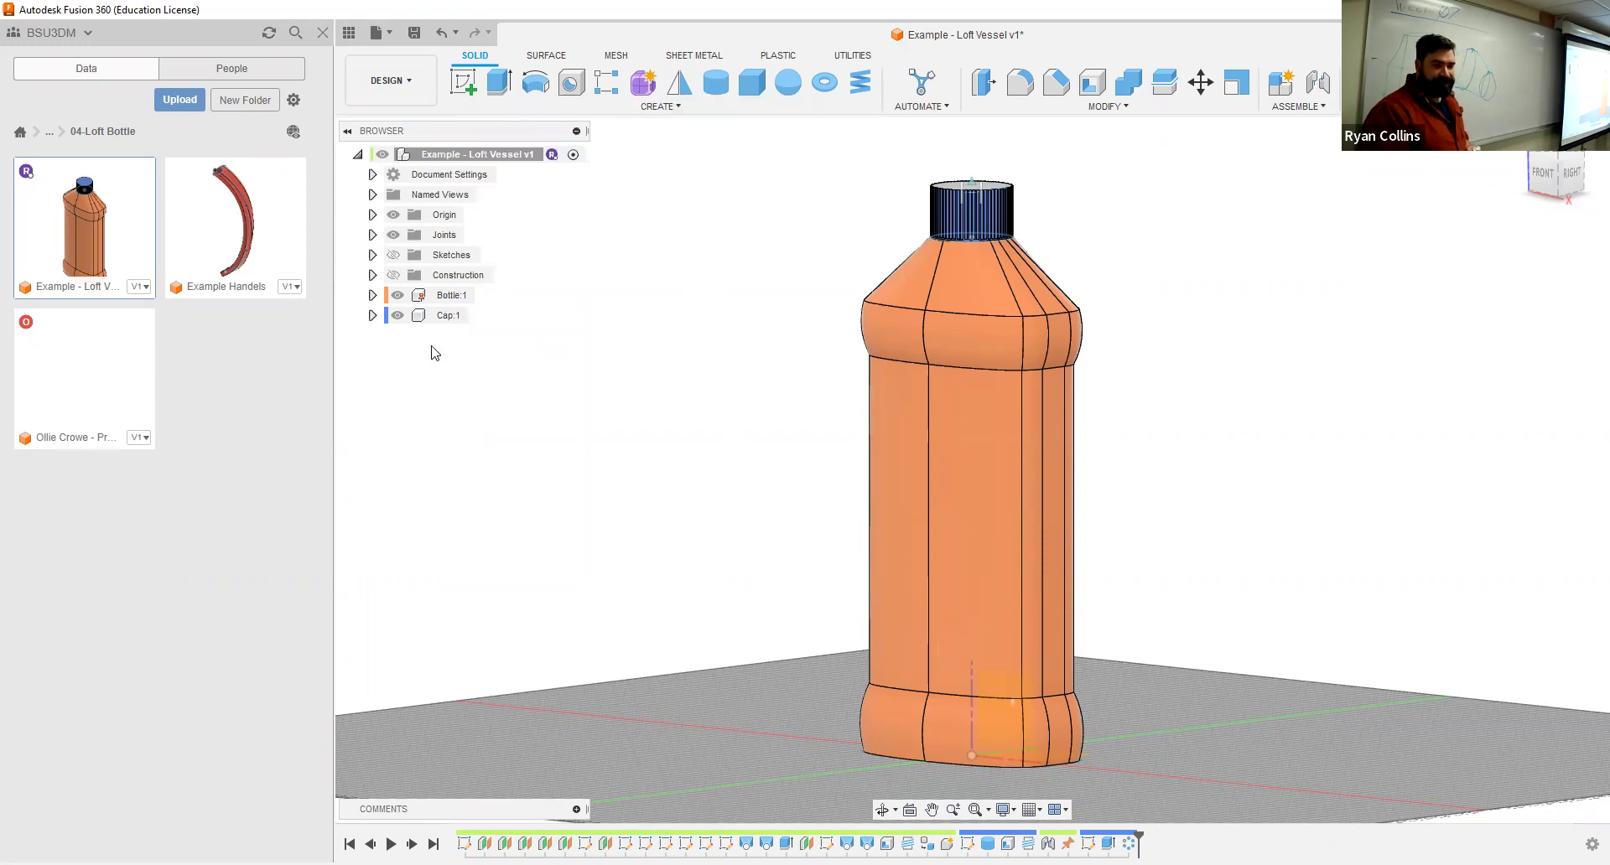
Step: Hide the Cap component to inspect the threaded bottle neck up close, and show the cap again
{"action": "left_click", "coordinate": [398, 316]}
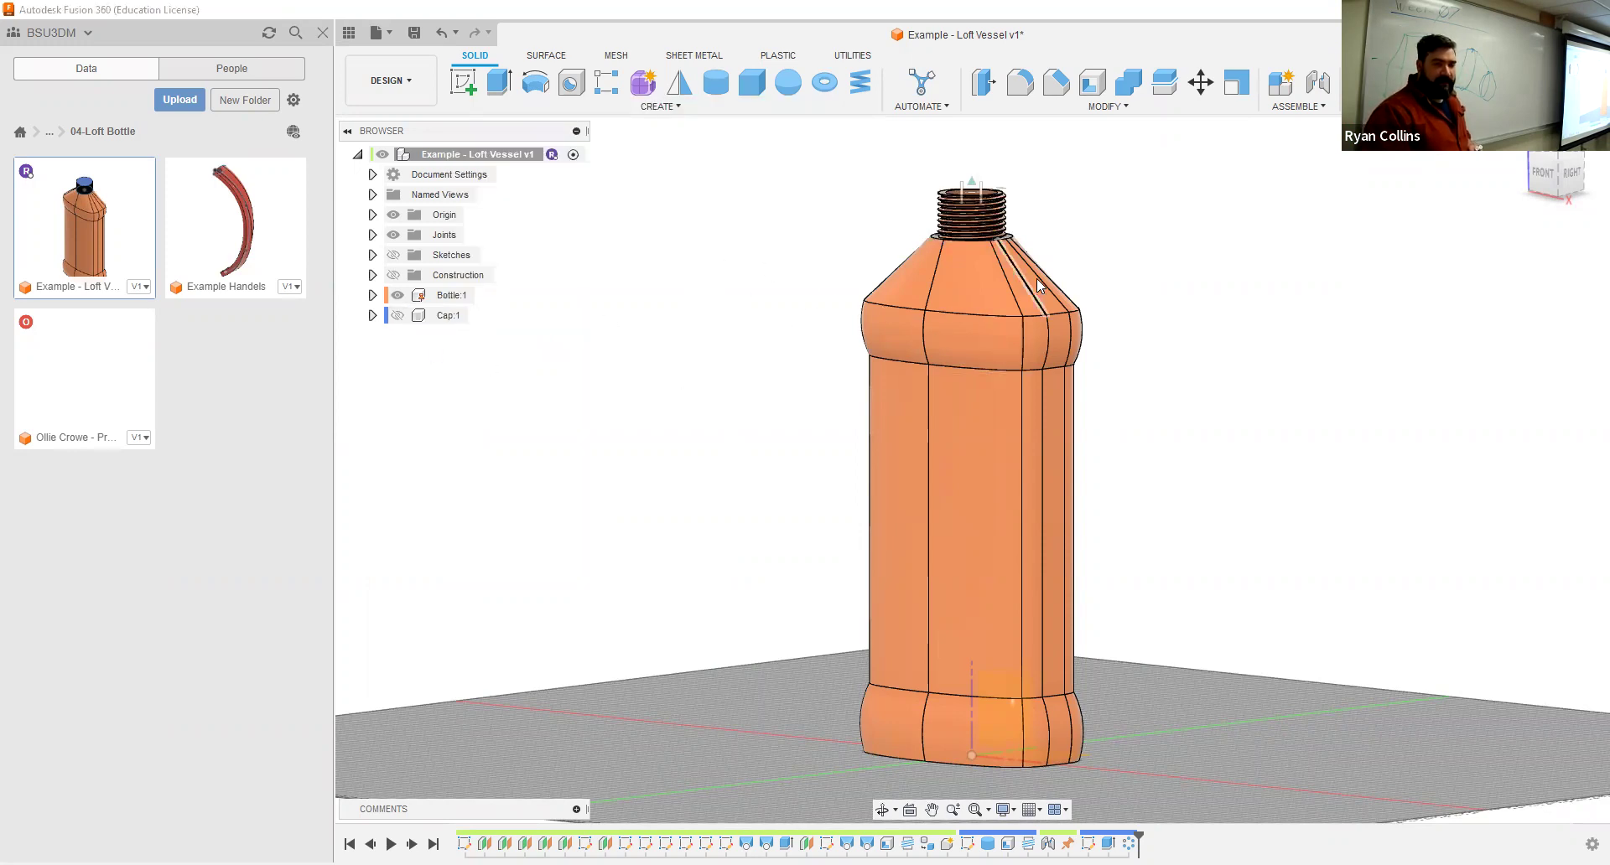
{"action": "scroll", "coordinate": [1090, 403], "scroll_direction": "up", "scroll_amount": 5}
{"action": "middle_click_drag", "start_coordinate": [1117, 341], "coordinate": [1100, 322]}
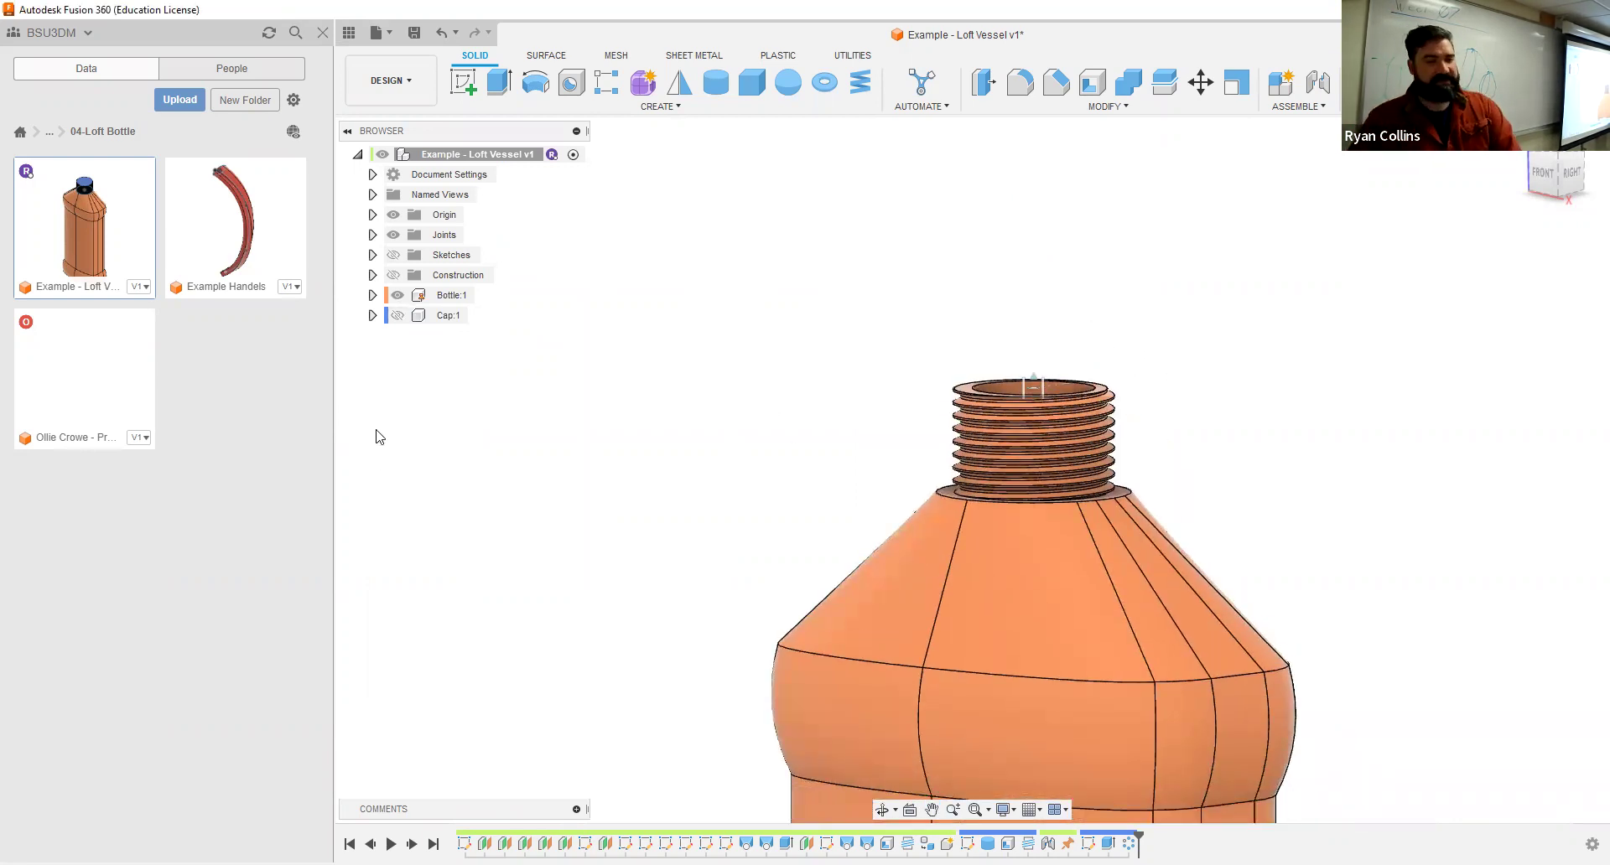
{"action": "left_click", "coordinate": [398, 315]}
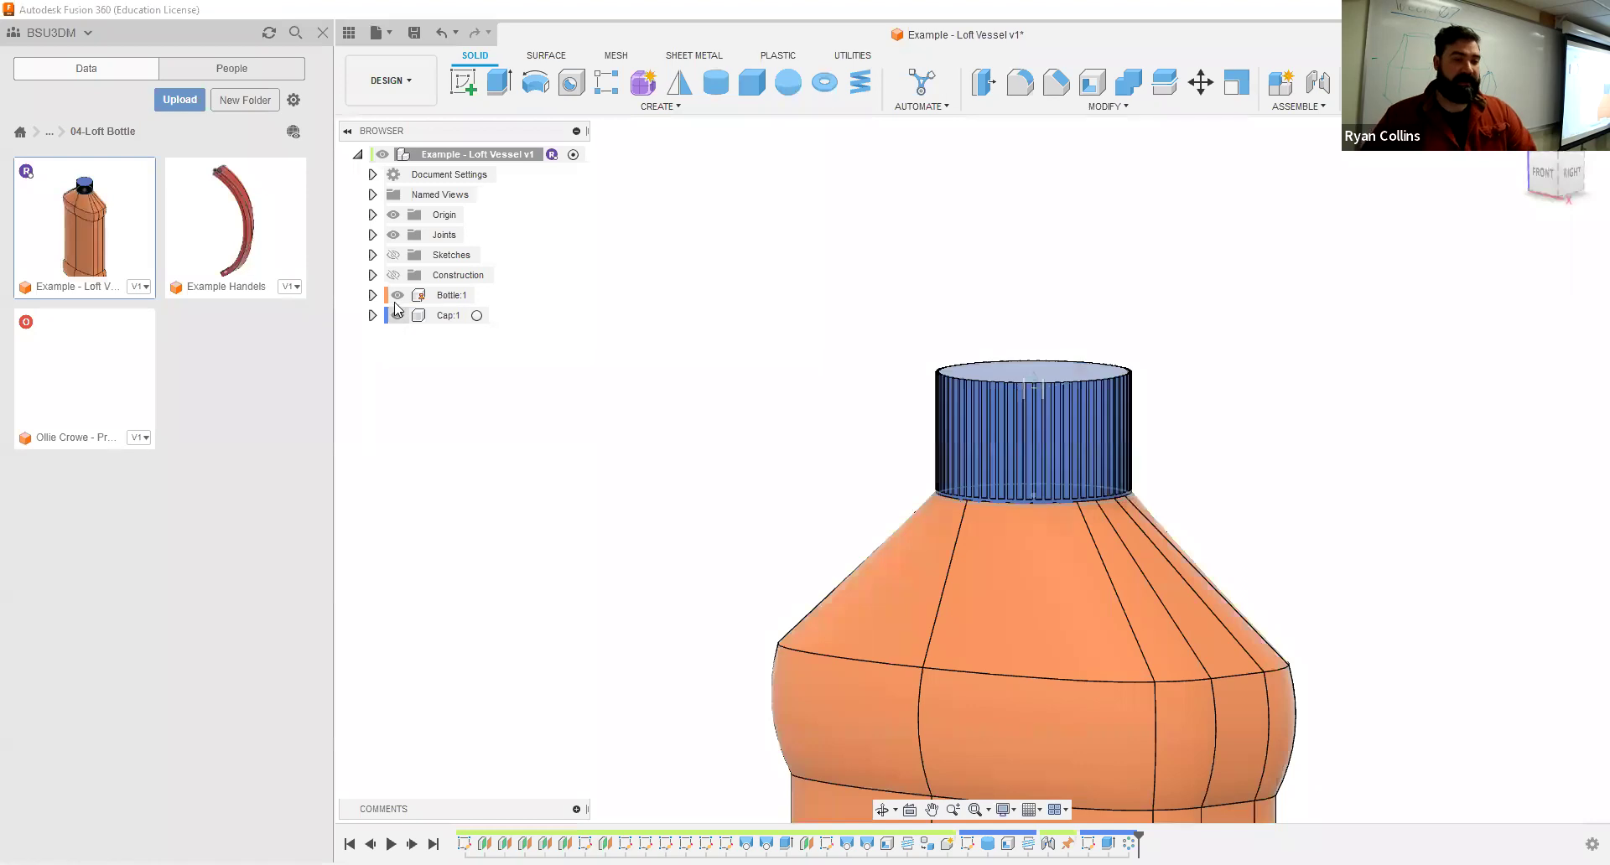
Step: Hide the Bottle component to look at the cap on its own, and show the bottle again
{"action": "left_click", "coordinate": [397, 295]}
{"action": "middle_click_drag", "start_coordinate": [786, 339], "coordinate": [808, 467], "text": "shift"}
{"action": "left_click", "coordinate": [397, 295]}
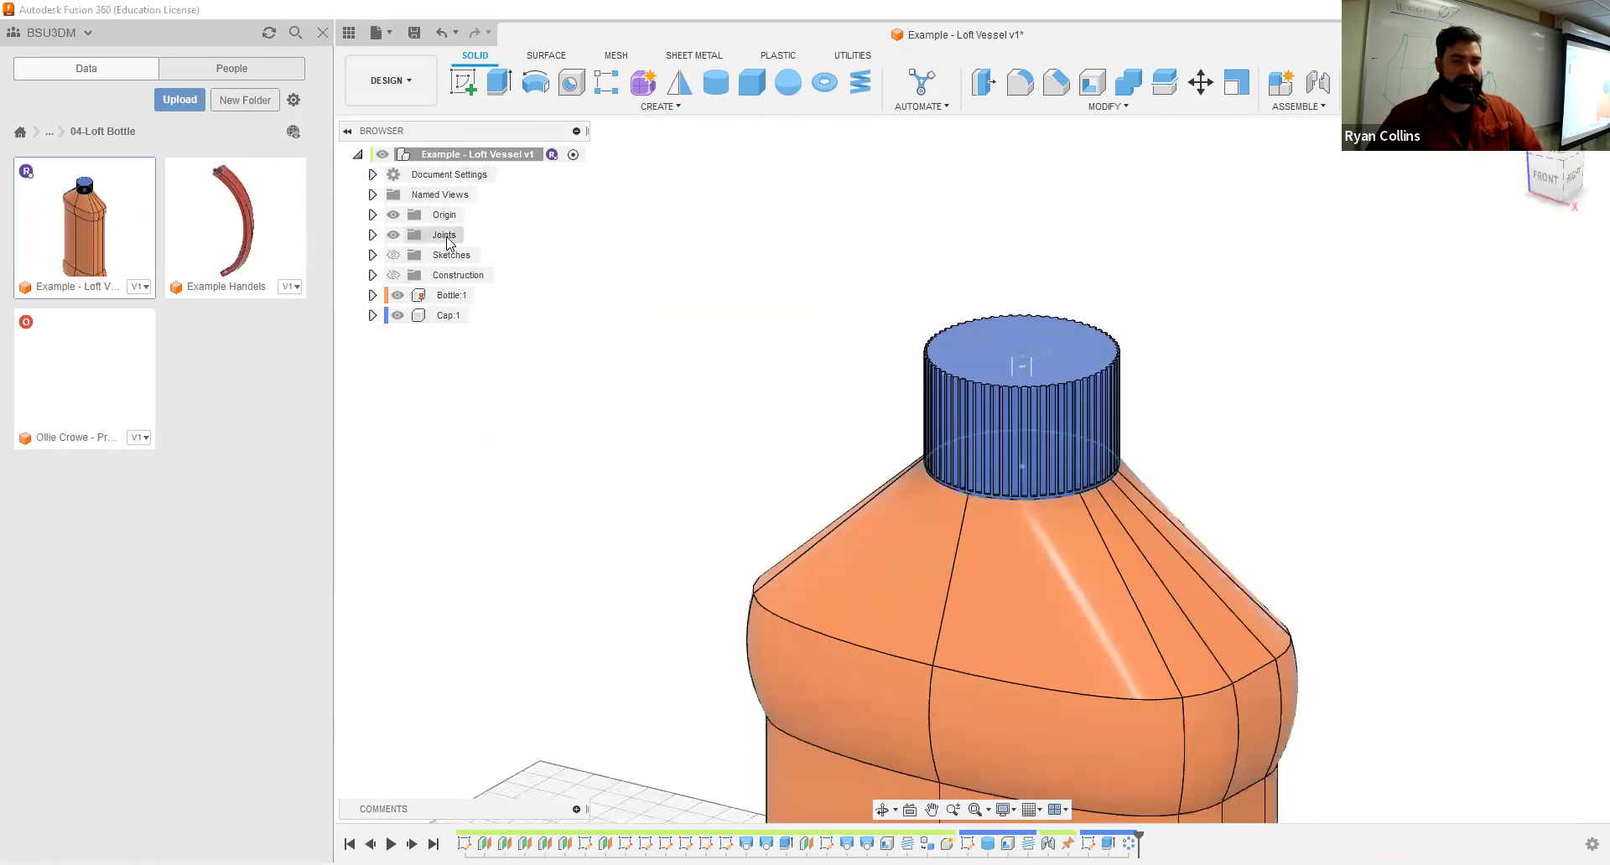
Step: Preview the sliding motion limits of the cap's Cylindrical 1 joint and leave the limits without saving changes
{"action": "right_click", "coordinate": [451, 242]}
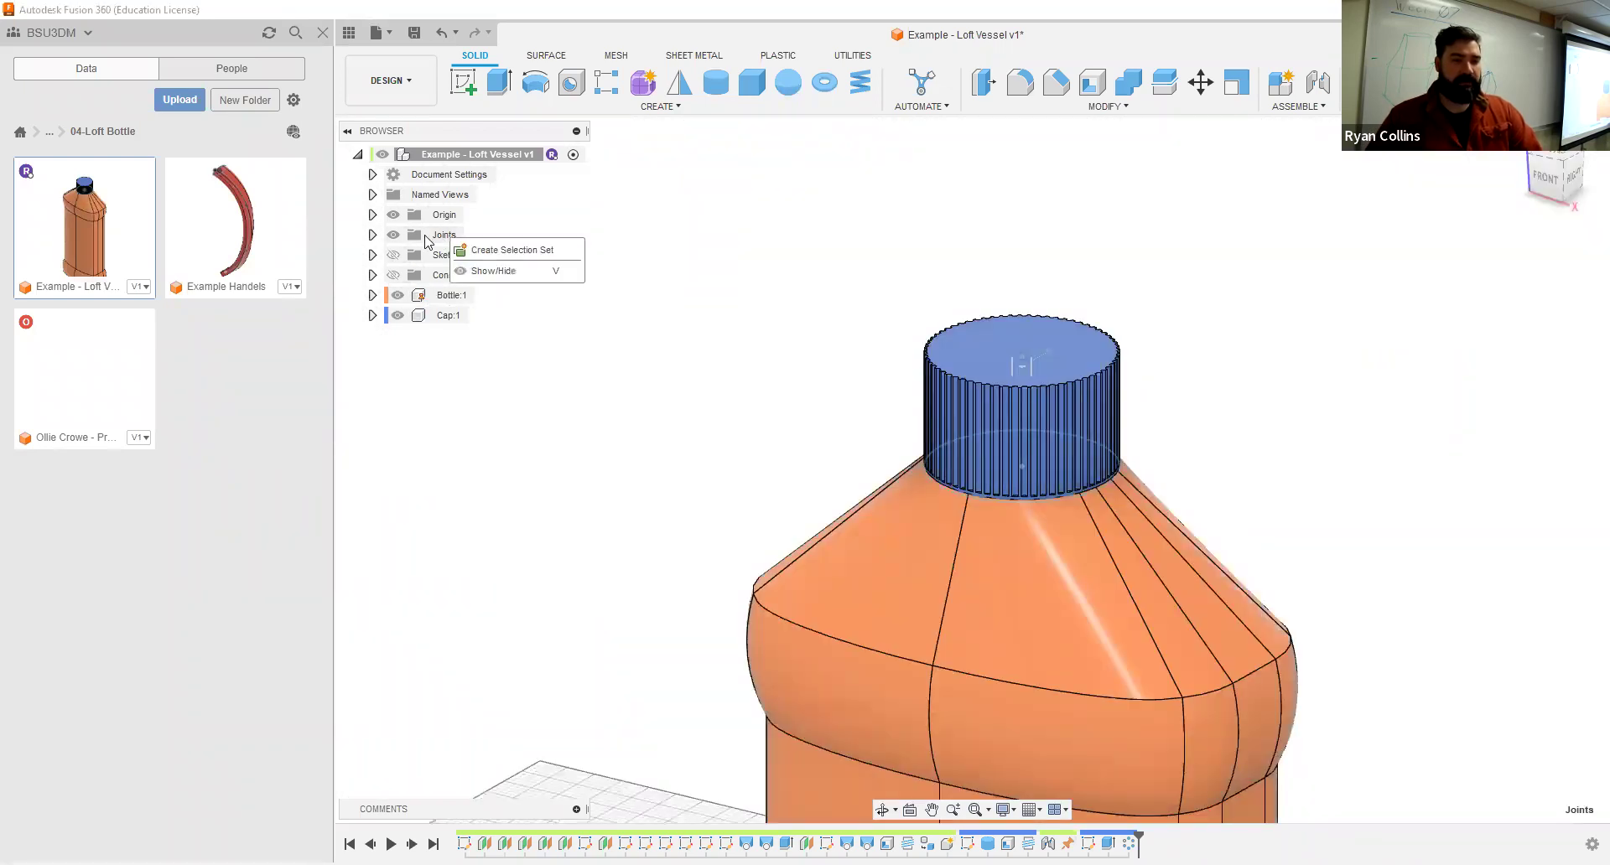
{"action": "left_click", "coordinate": [372, 235]}
{"action": "left_click", "coordinate": [372, 234]}
{"action": "left_click", "coordinate": [457, 255]}
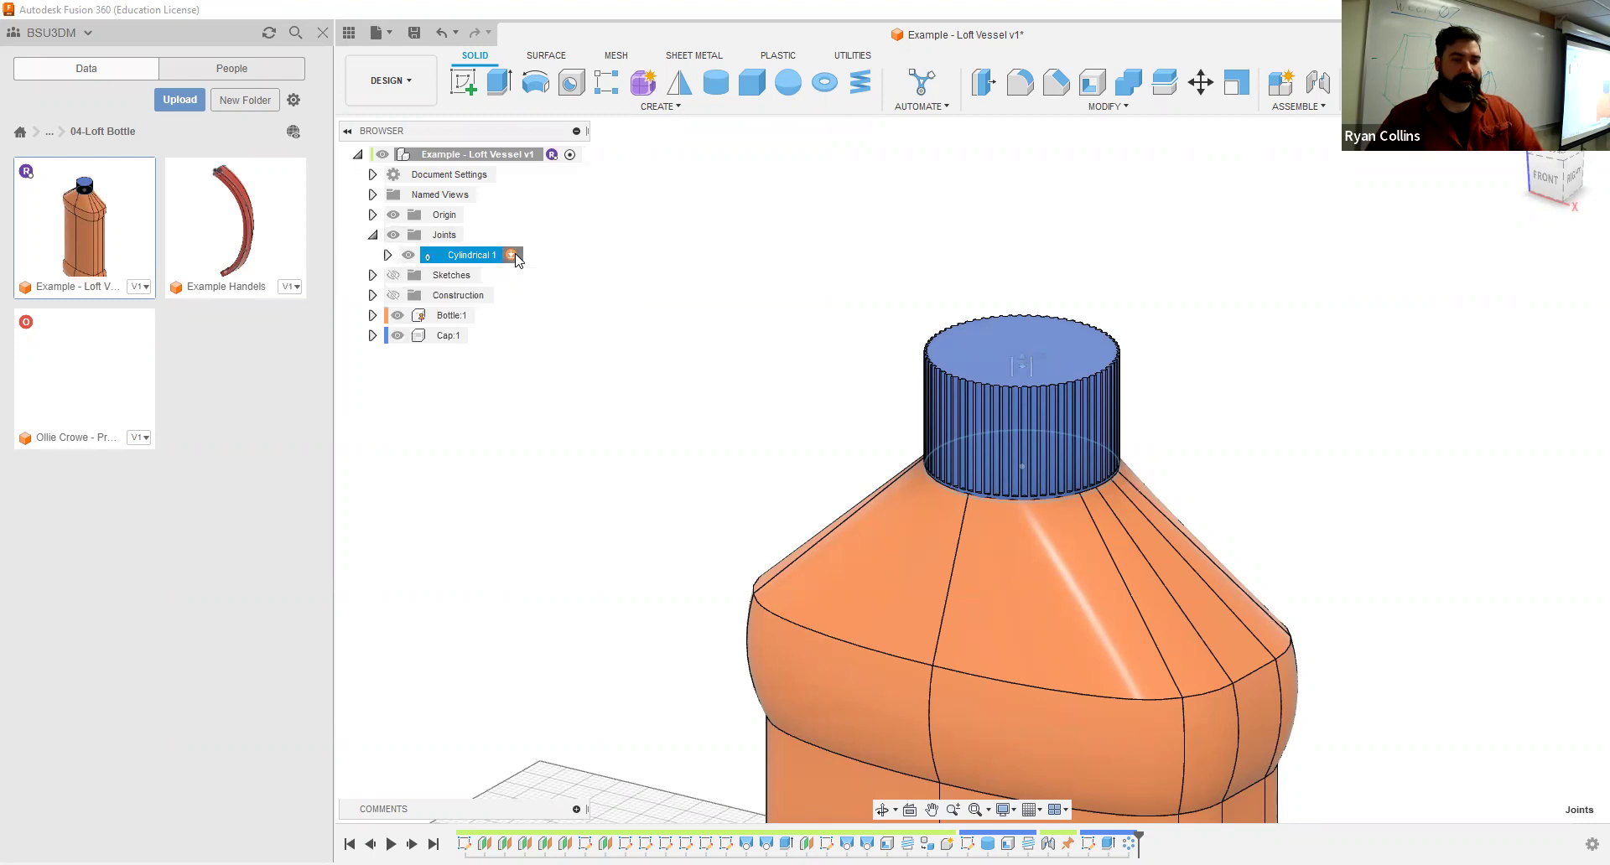
{"action": "left_click", "coordinate": [513, 255]}
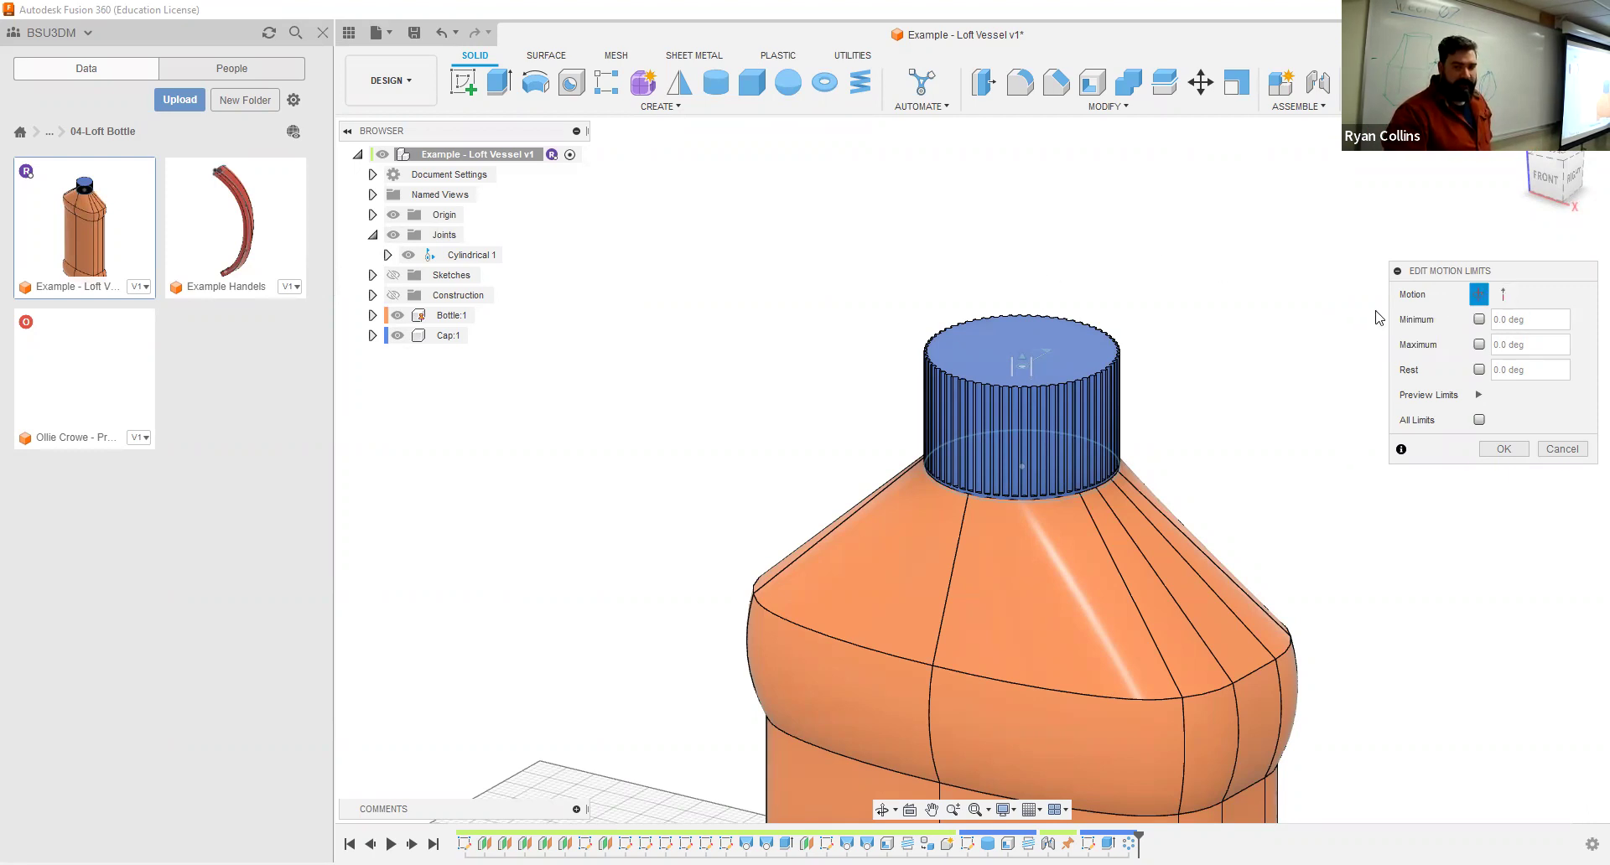
{"action": "left_click", "coordinate": [1479, 395]}
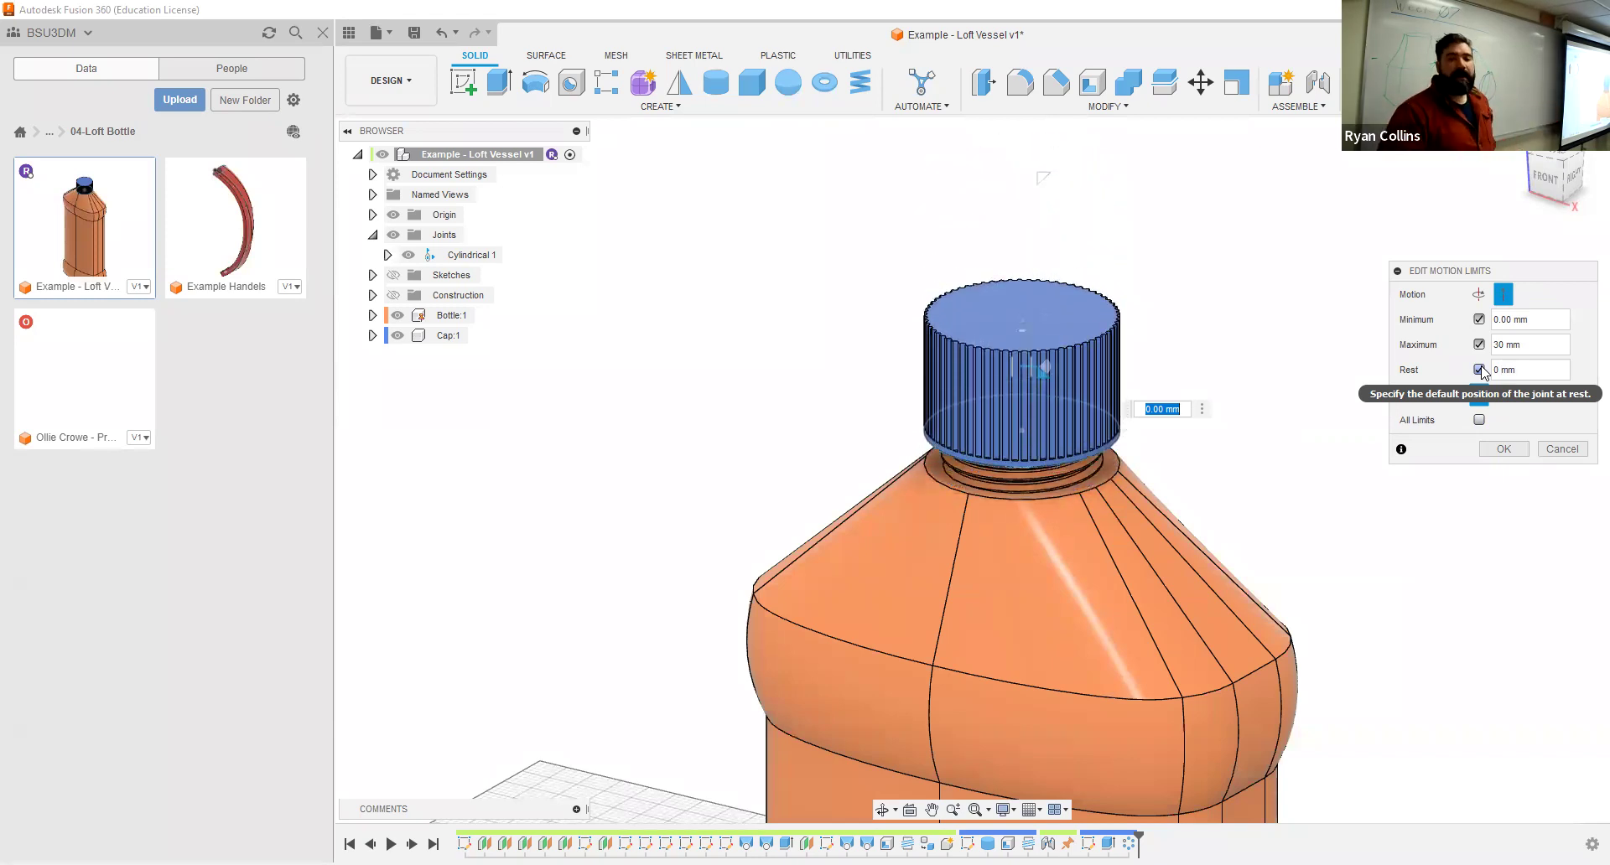
{"action": "left_click", "coordinate": [1563, 451]}
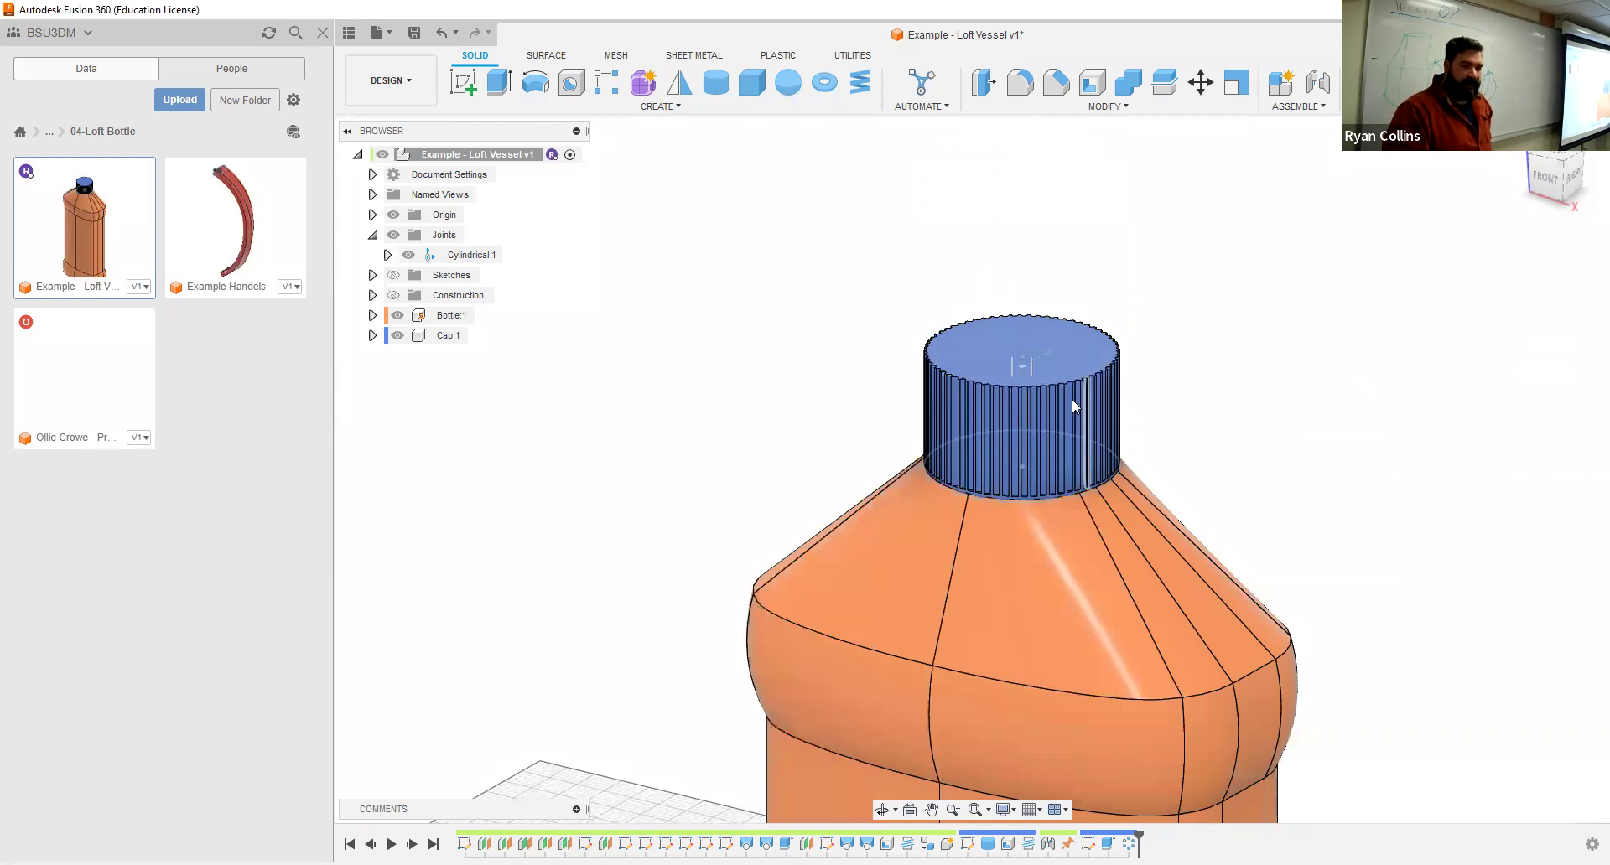
Step: Inspect the ribbed grip around the cap from above and from the front
{"action": "left_click_drag", "start_coordinate": [995, 359], "coordinate": [1269, 459]}
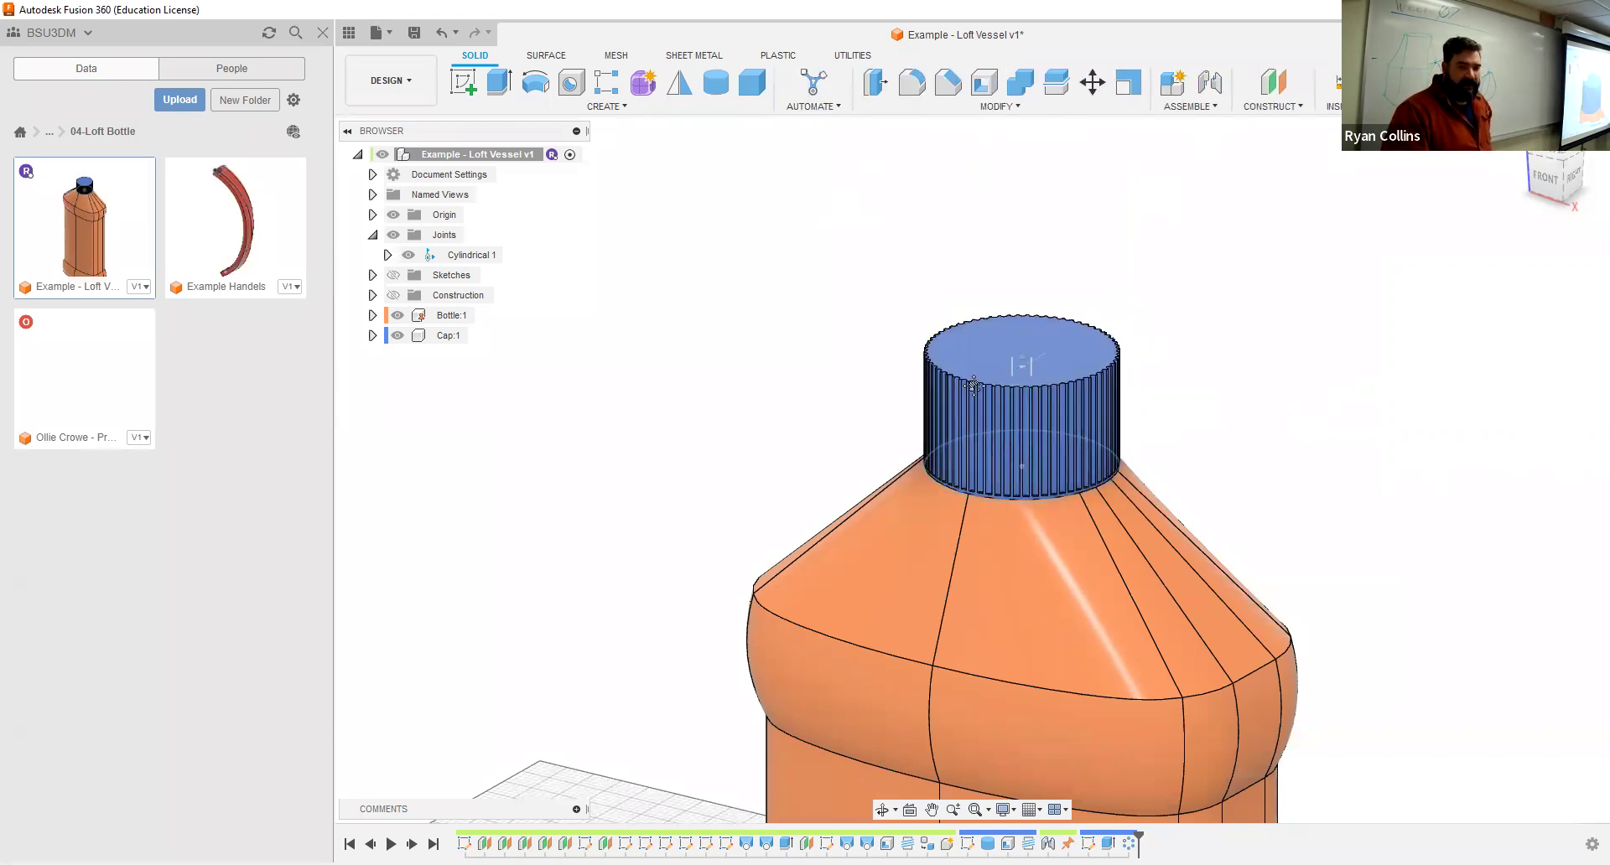
{"action": "scroll", "coordinate": [1082, 402], "scroll_direction": "up", "scroll_amount": 4}
{"action": "middle_click_drag", "start_coordinate": [1075, 352], "coordinate": [919, 560], "text": "shift"}
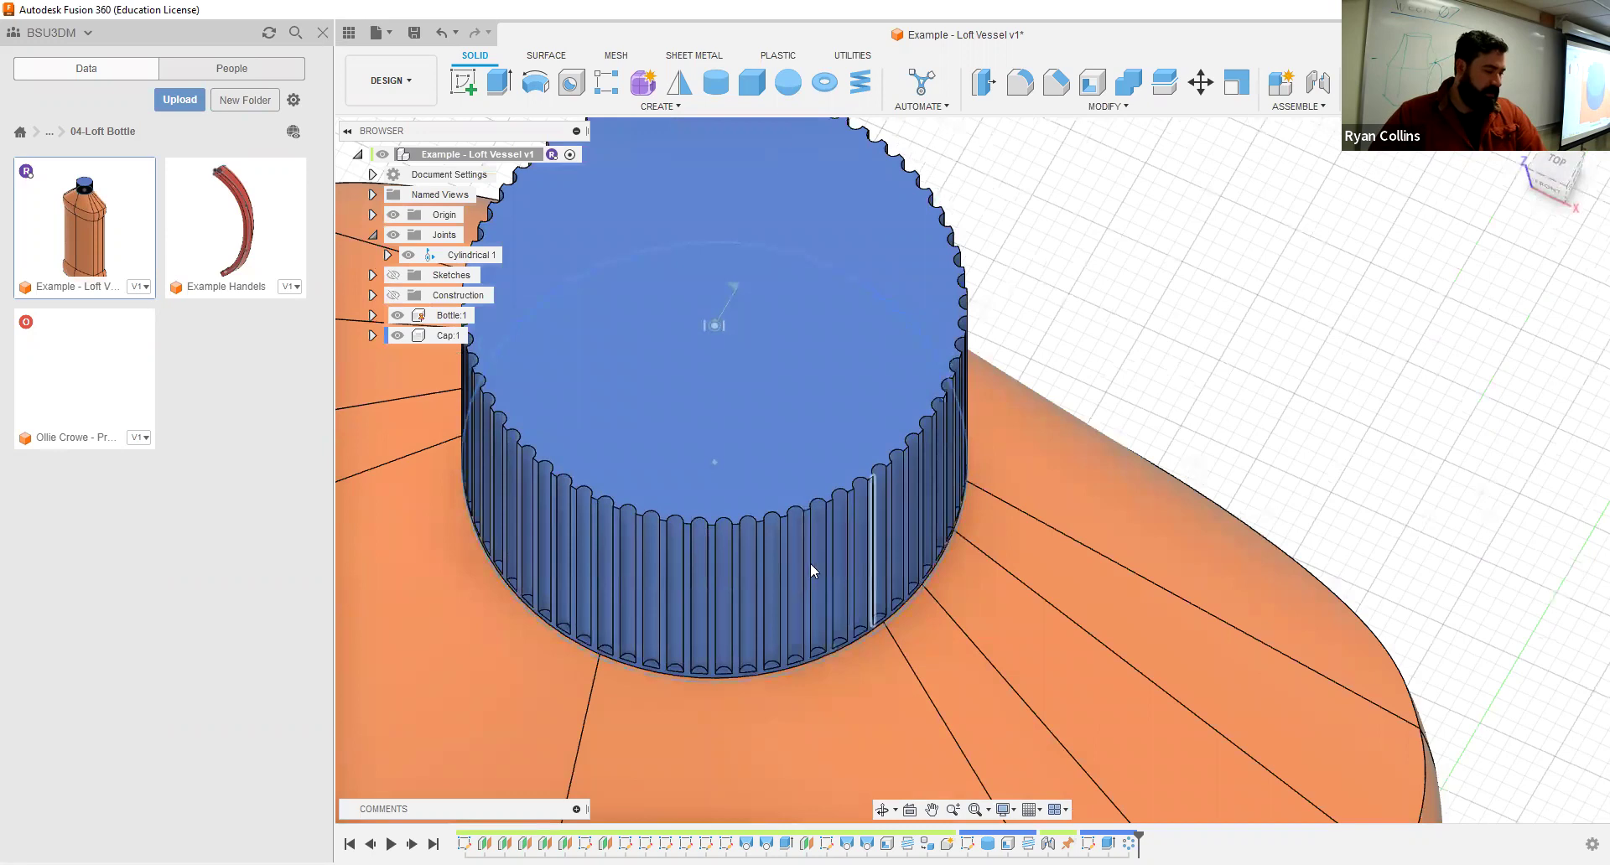
{"action": "scroll", "coordinate": [810, 575], "scroll_direction": "down", "scroll_amount": 5}
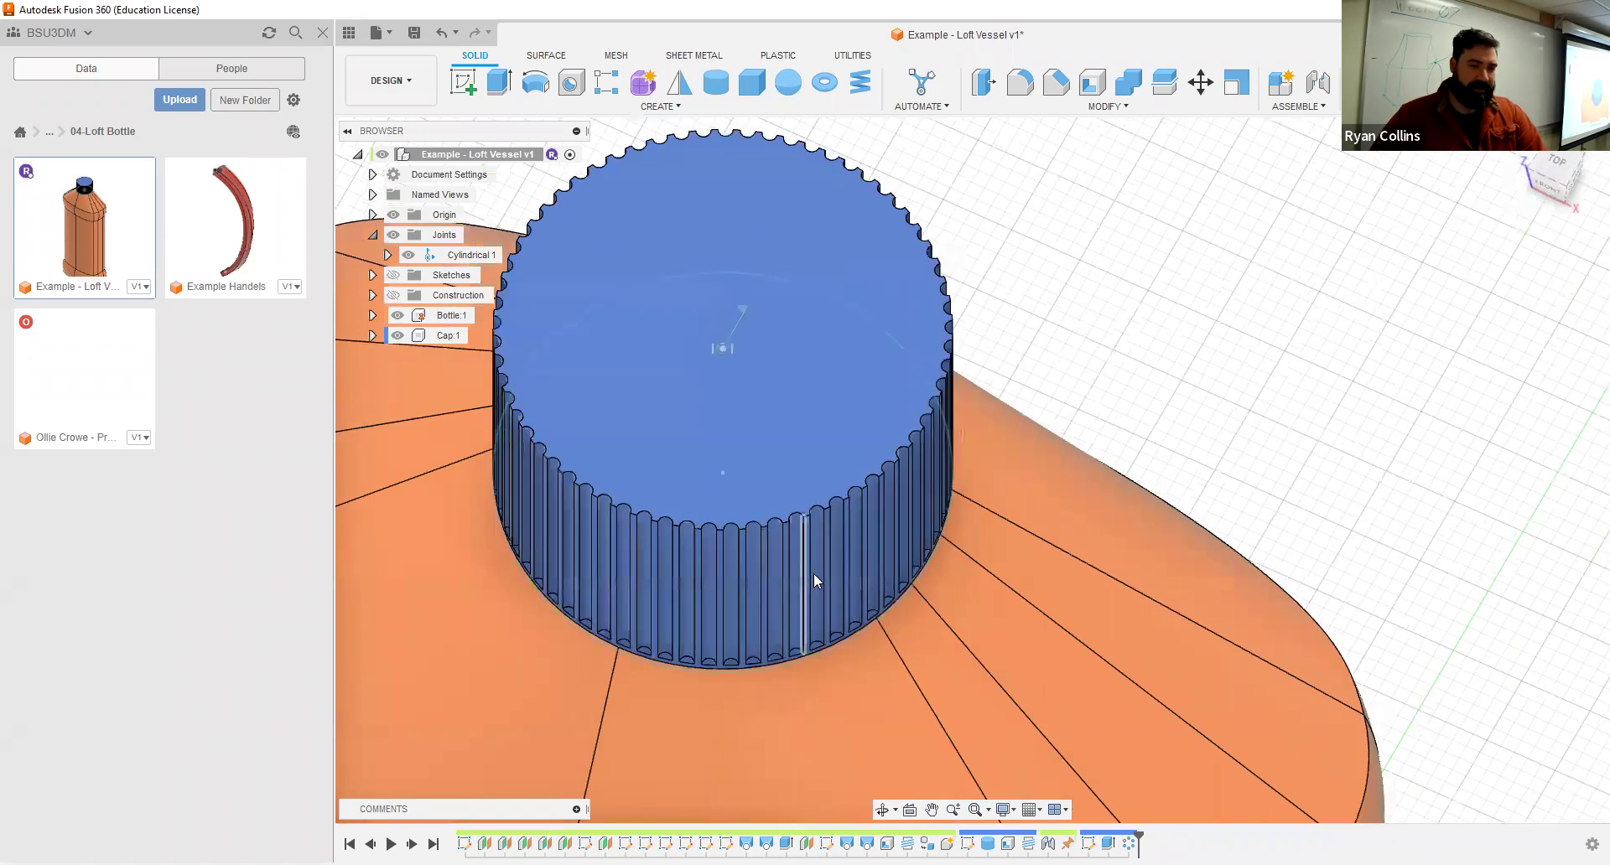
{"action": "middle_click_drag", "start_coordinate": [1078, 459], "coordinate": [827, 528], "text": "shift"}
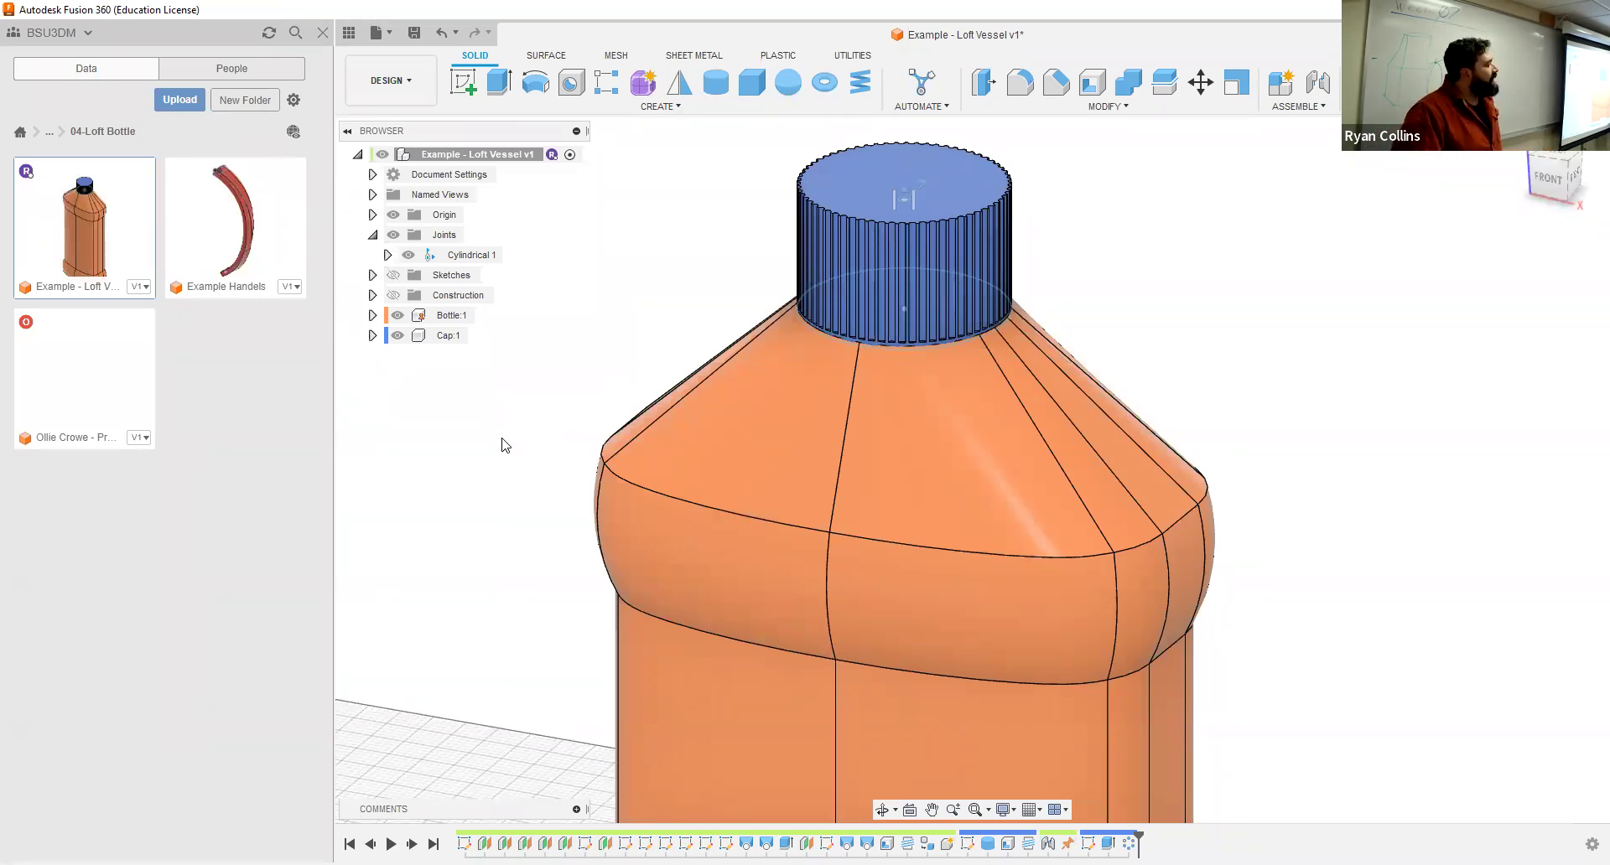
Step: Open the Example Handels design and hide the project file list to enlarge the modelling area
{"action": "double_click", "coordinate": [270, 227]}
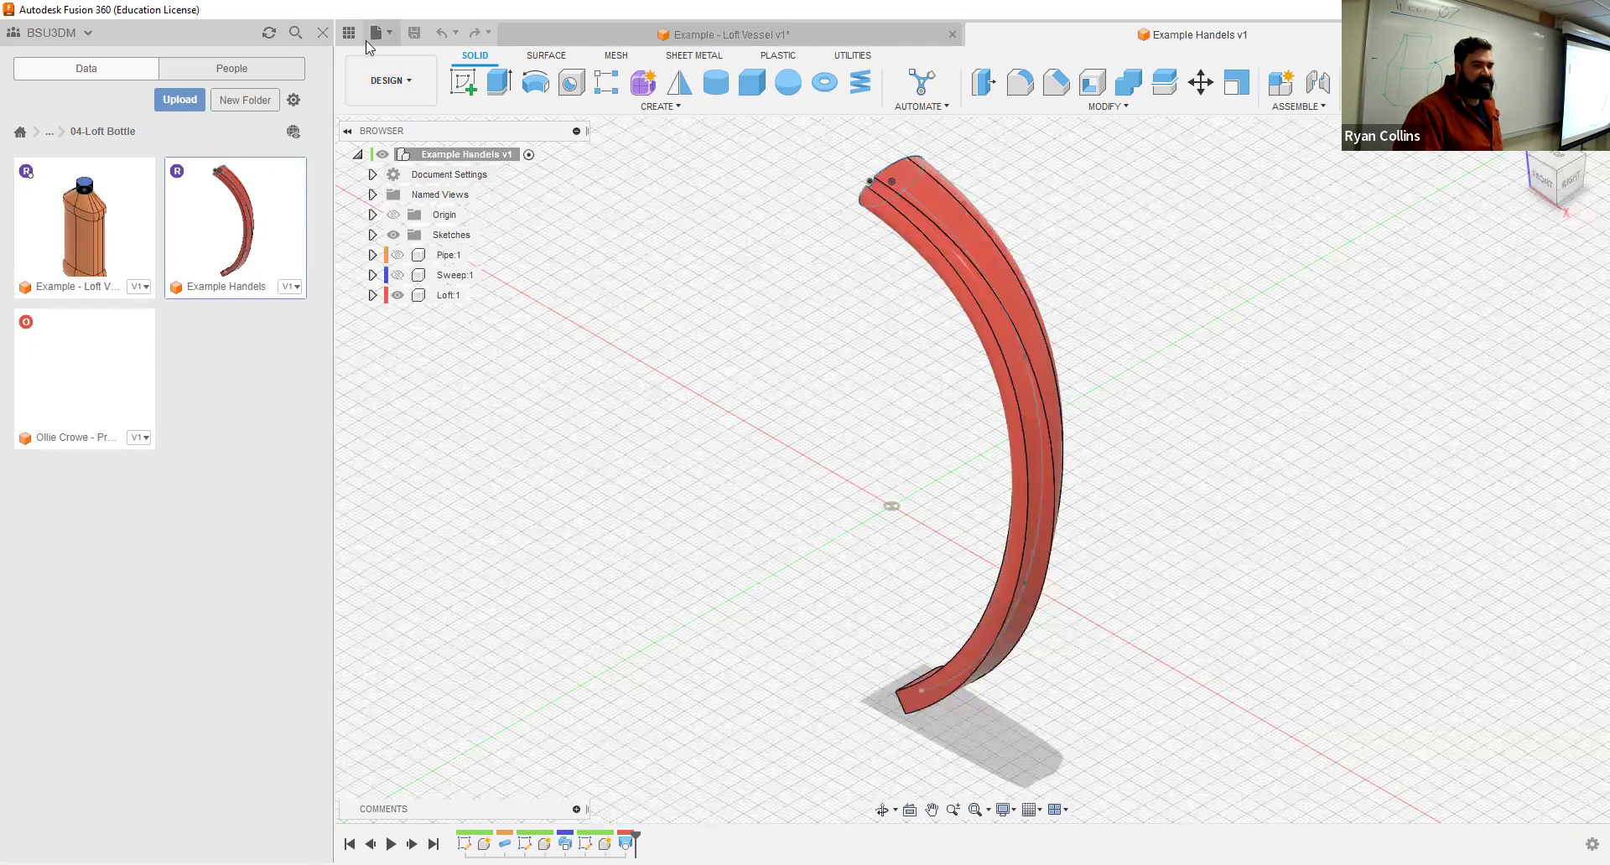
{"action": "left_click", "coordinate": [474, 507]}
{"action": "key", "text": "F4"}
{"action": "left_click_drag", "start_coordinate": [664, 492], "coordinate": [802, 202]}
{"action": "key", "text": "F2"}
Step: Examine the lofted handle from several sides, including its rectangular lower end and the taper along its length
{"action": "left_click_drag", "start_coordinate": [707, 367], "coordinate": [765, 701]}
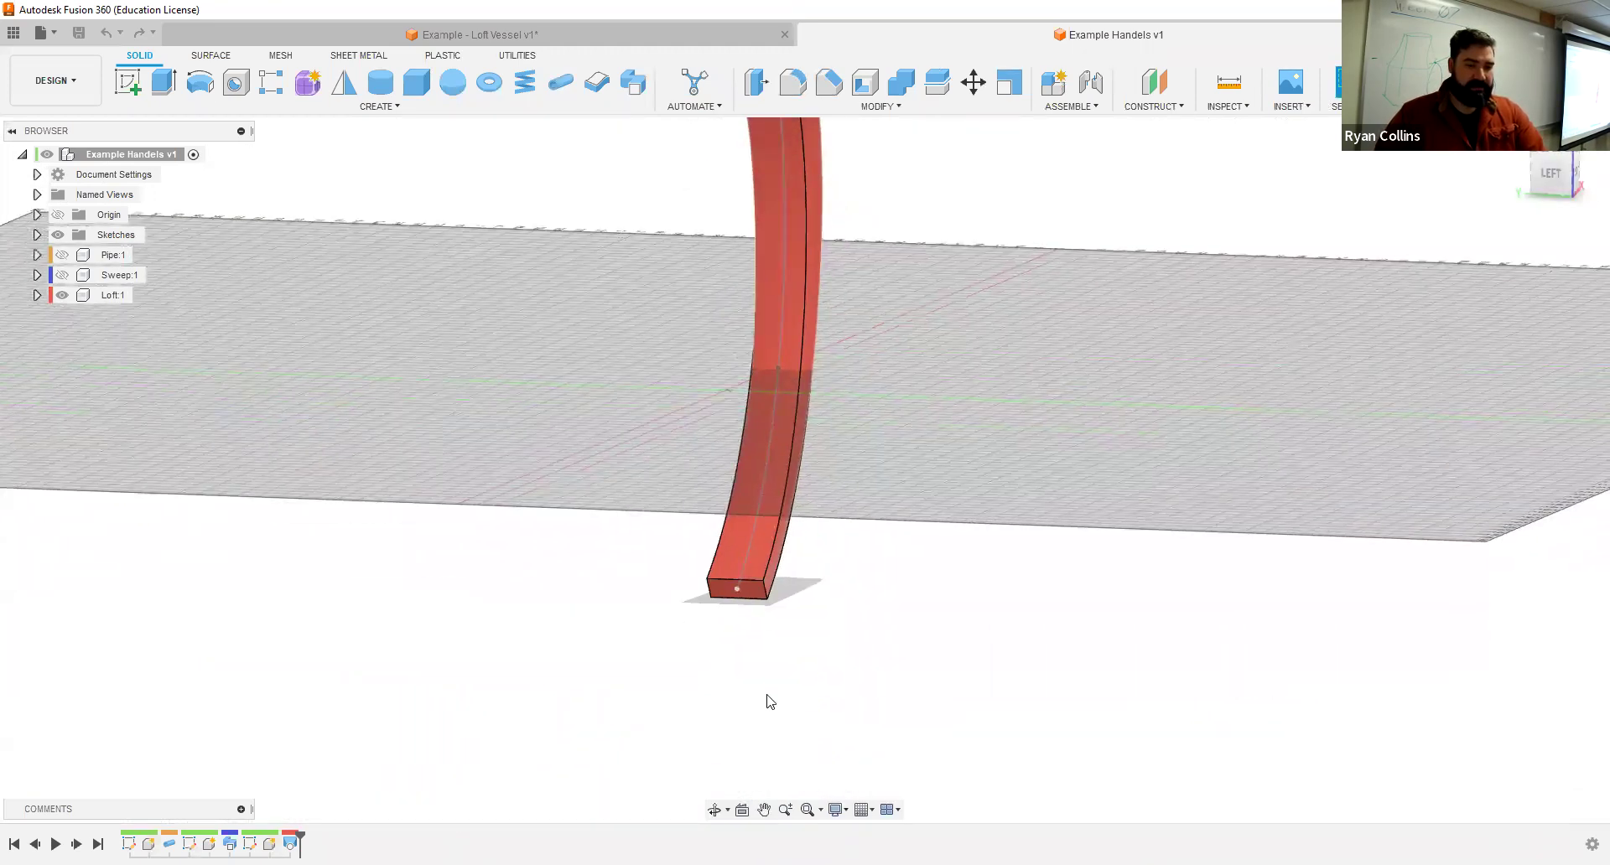
{"action": "scroll", "coordinate": [779, 550], "scroll_direction": "up", "scroll_amount": 3}
{"action": "scroll", "coordinate": [858, 568], "scroll_direction": "down", "scroll_amount": 3}
{"action": "scroll", "coordinate": [981, 452], "scroll_direction": "down", "scroll_amount": 3}
{"action": "middle_click_drag", "start_coordinate": [970, 410], "coordinate": [803, 416], "text": "shift"}
{"action": "scroll", "coordinate": [1003, 450], "scroll_direction": "up", "scroll_amount": 5}
{"action": "left_click_drag", "start_coordinate": [928, 453], "coordinate": [1020, 506]}
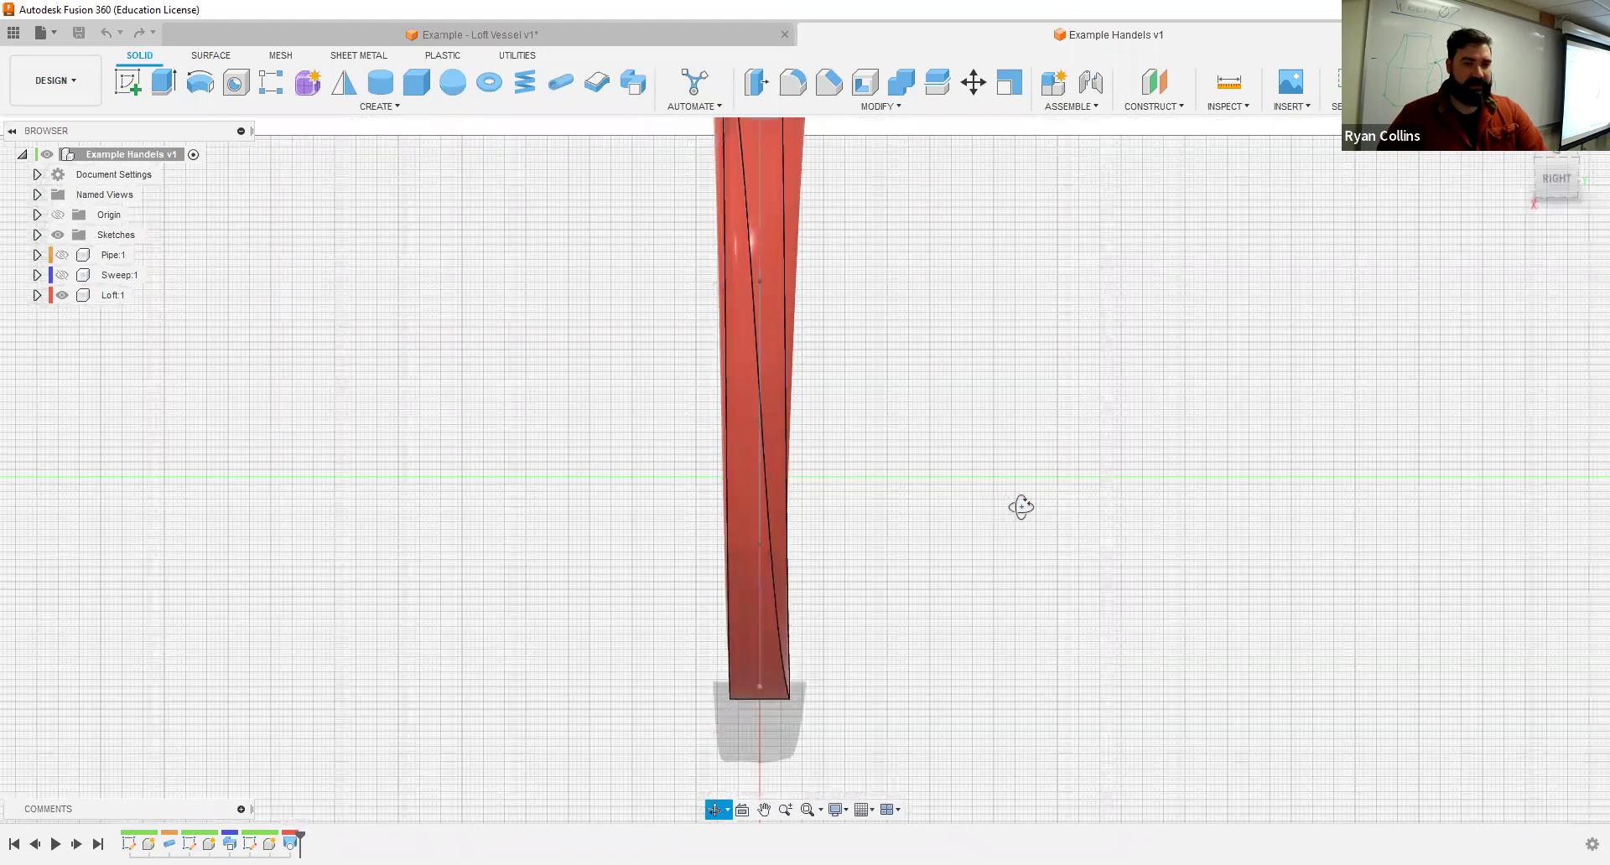
{"action": "key", "text": "F6"}
{"action": "key", "text": "Escape"}
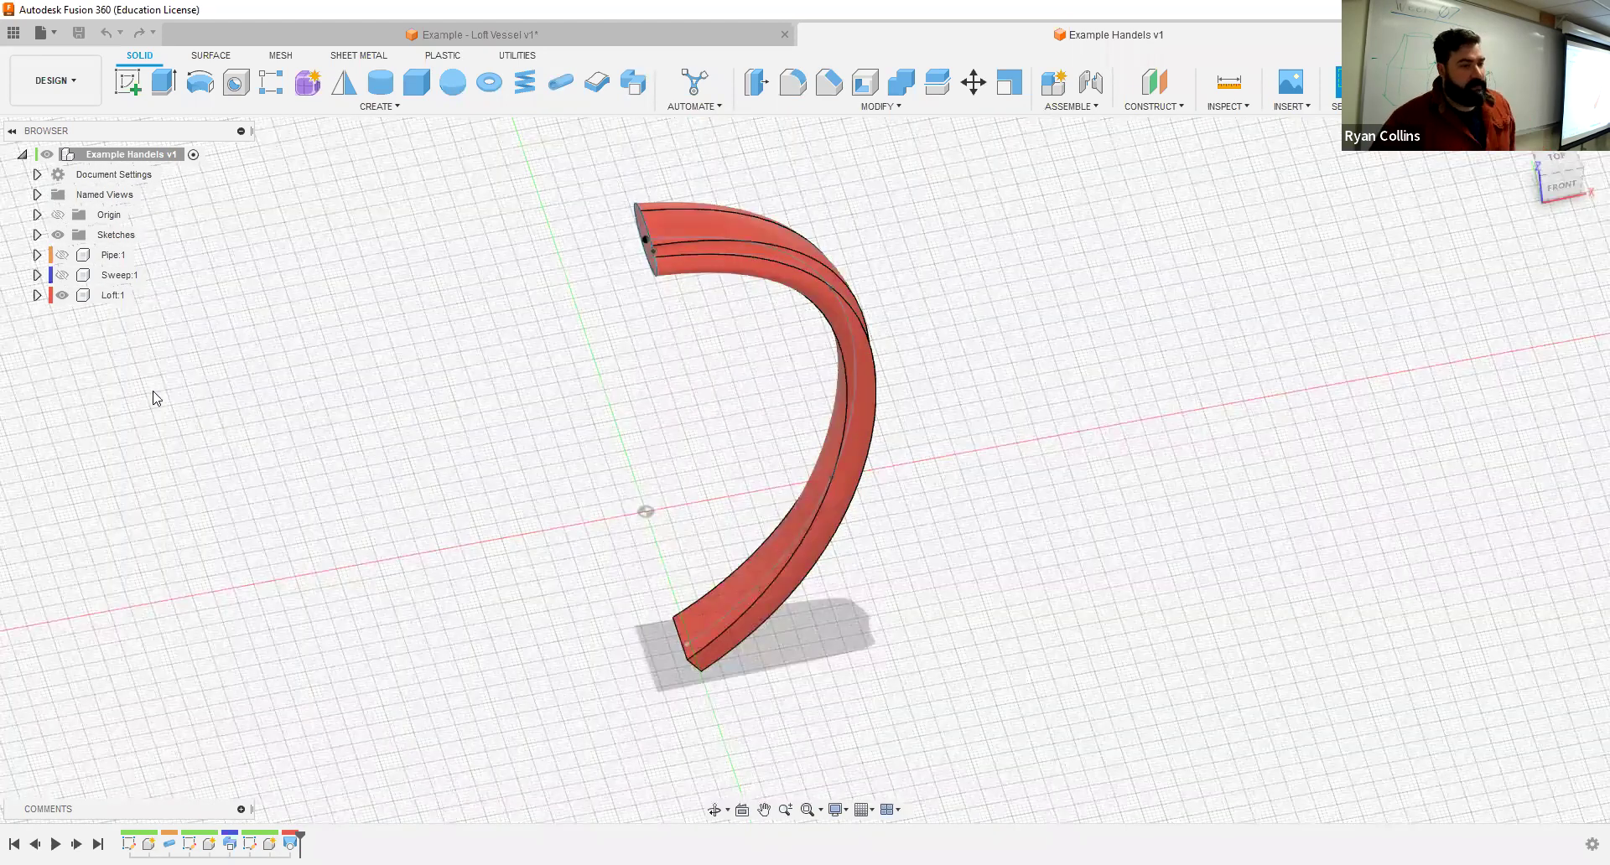
Step: Replace the visible Loft handle with the Pipe handle and the Sweep handle in turn to compare their shapes
{"action": "left_click", "coordinate": [63, 295]}
{"action": "left_click", "coordinate": [63, 255]}
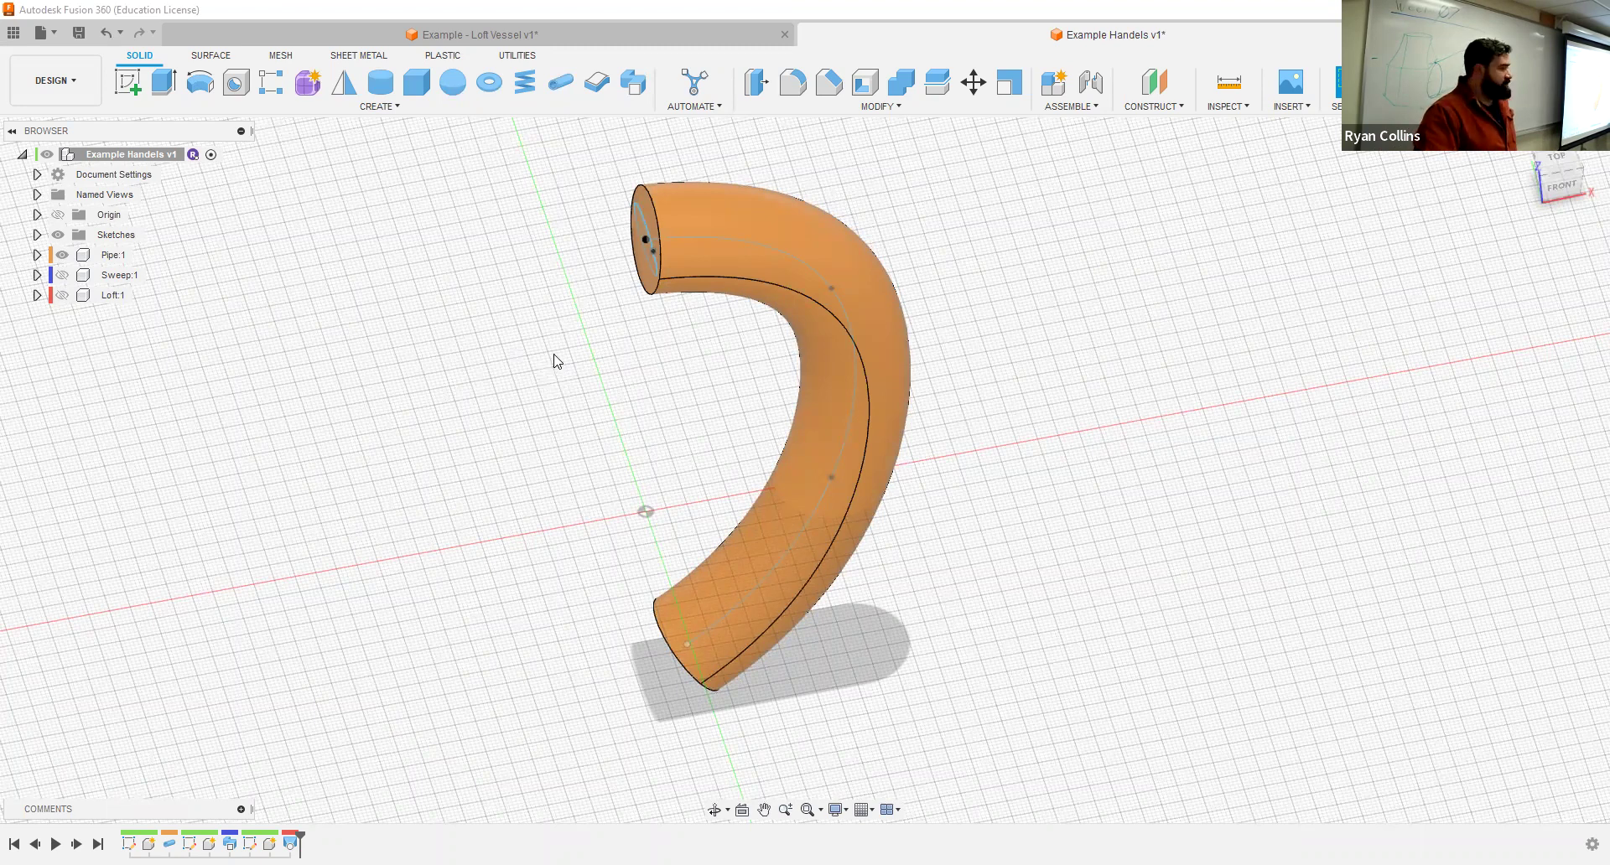
{"action": "left_click", "coordinate": [62, 255]}
{"action": "left_click", "coordinate": [62, 275]}
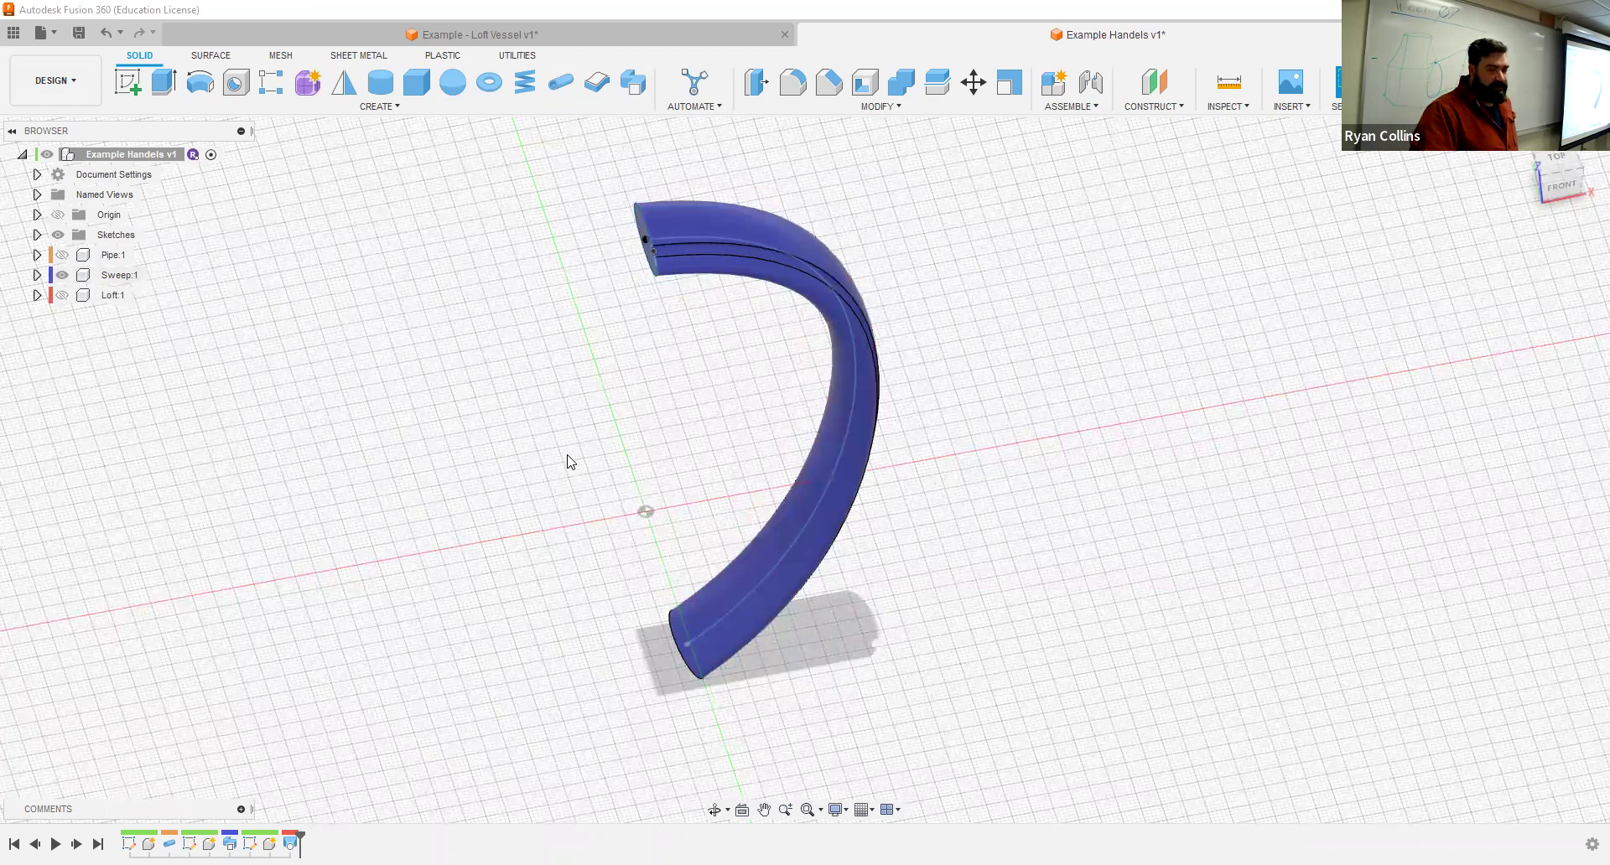
Step: Hide the Sweep handle so only the sketches show, and select the spline that serves as the handle path
{"action": "left_click", "coordinate": [70, 256]}
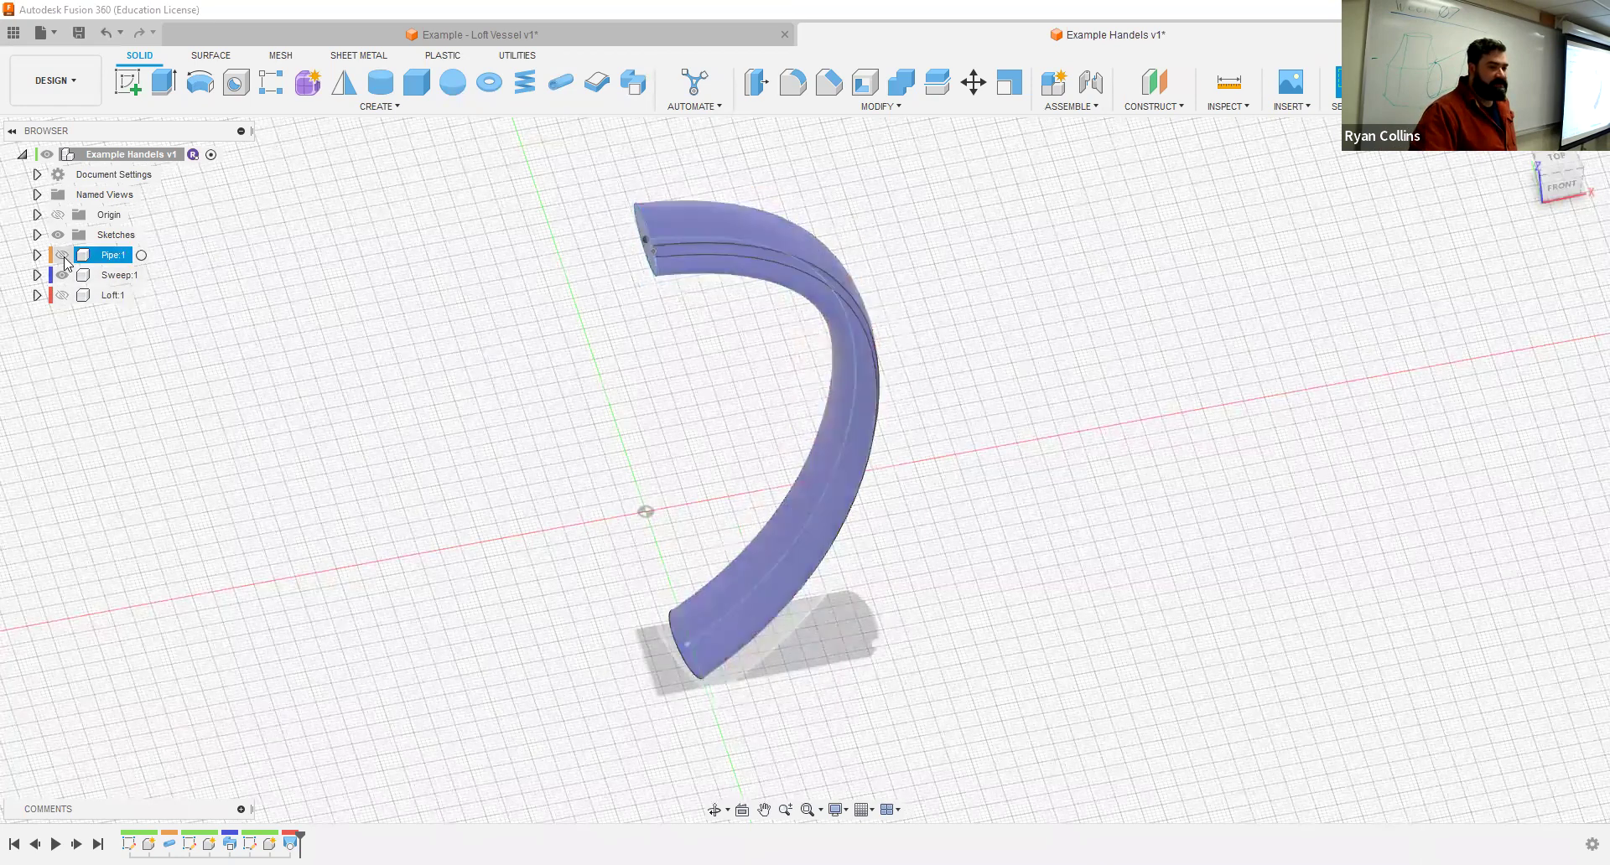
{"action": "left_click", "coordinate": [62, 255]}
{"action": "left_click", "coordinate": [63, 275]}
{"action": "left_click", "coordinate": [62, 255]}
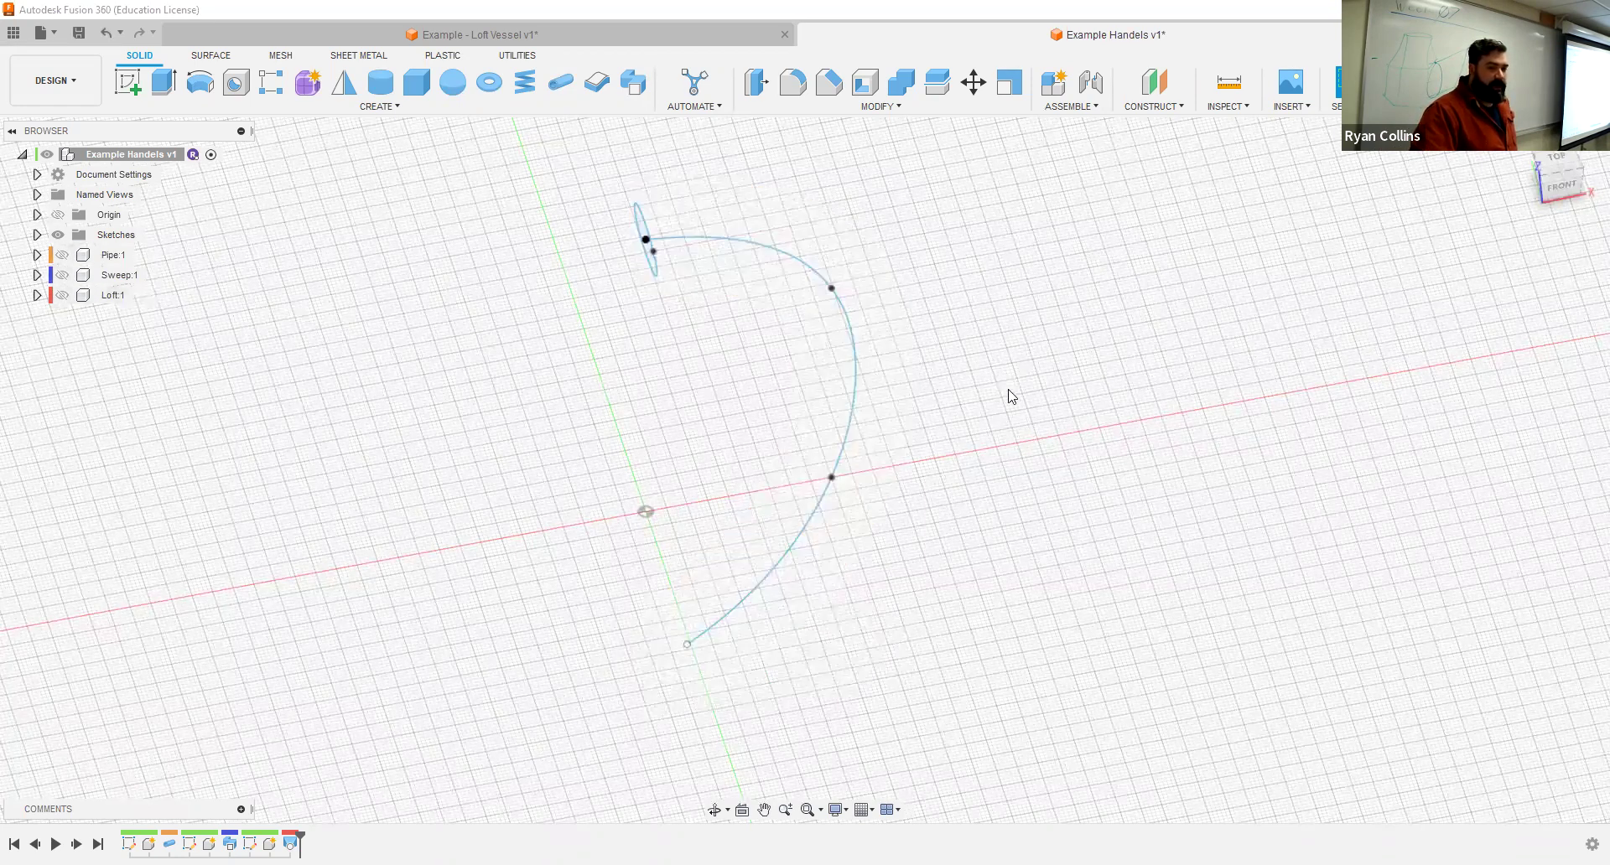
{"action": "left_click", "coordinate": [855, 372]}
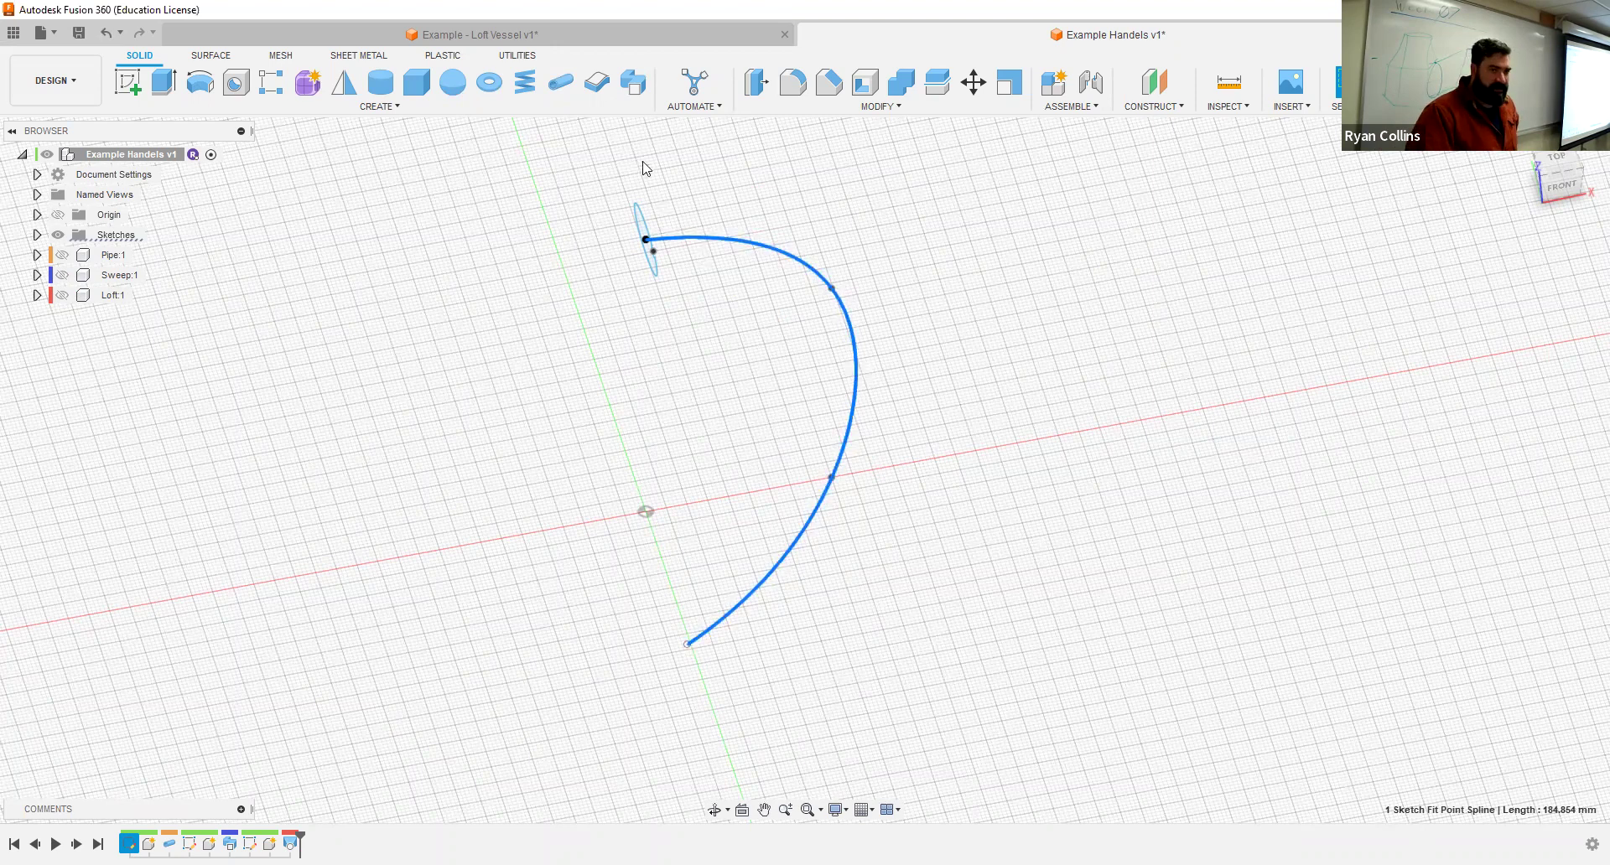
Step: Switch to the Example - Loft Vessel design and view the side of the bottle body straight from the front
{"action": "key", "text": "ctrl+Tab"}
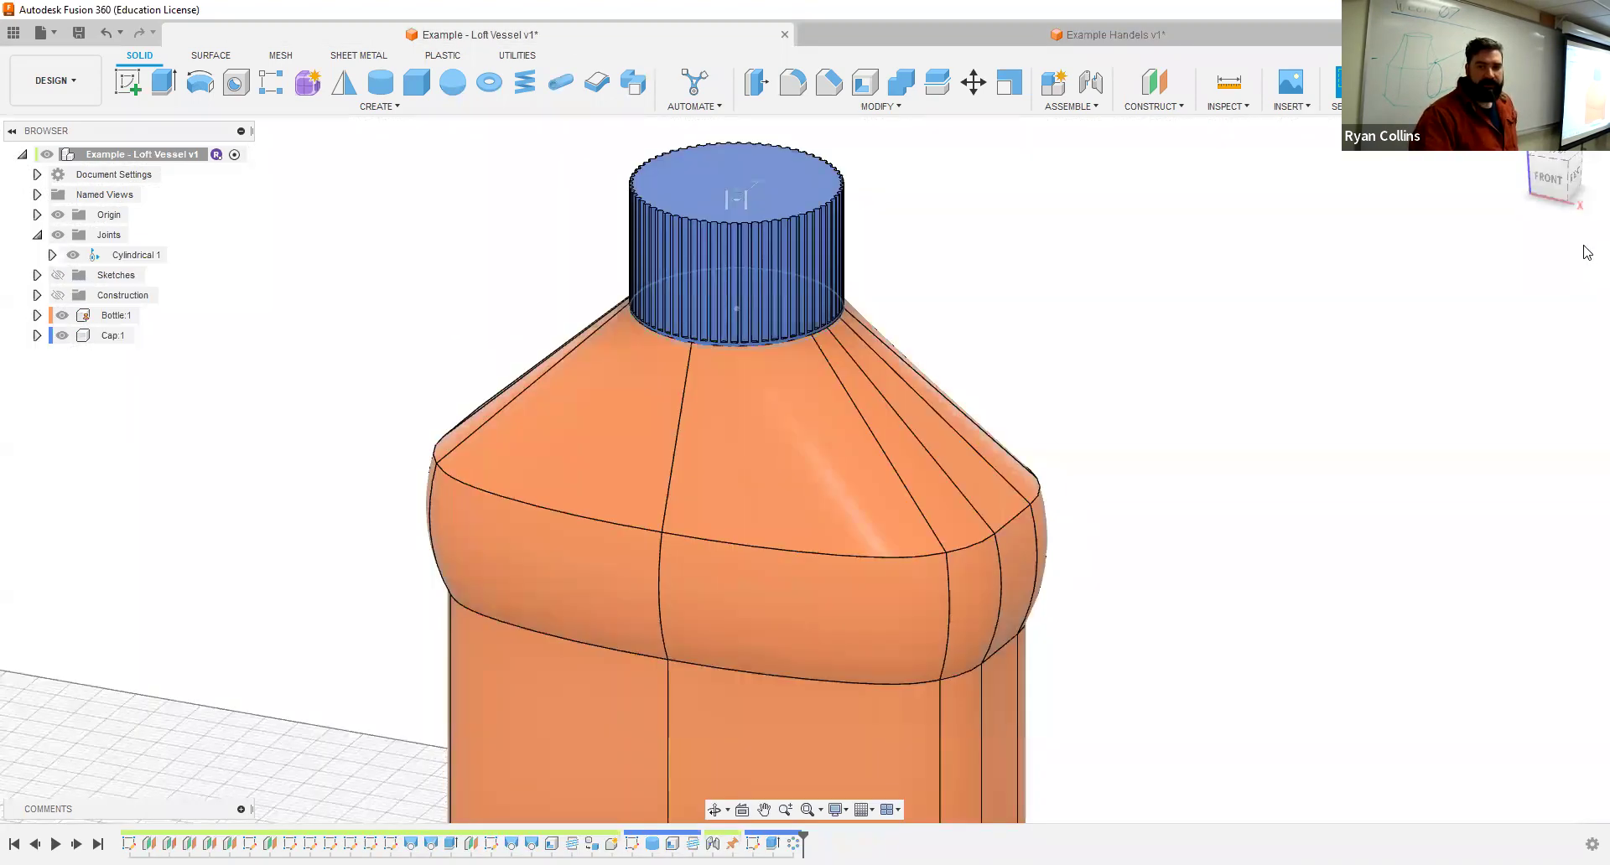
{"action": "left_click", "coordinate": [1551, 177]}
{"action": "scroll", "coordinate": [1121, 639], "scroll_direction": "up", "scroll_amount": 3}
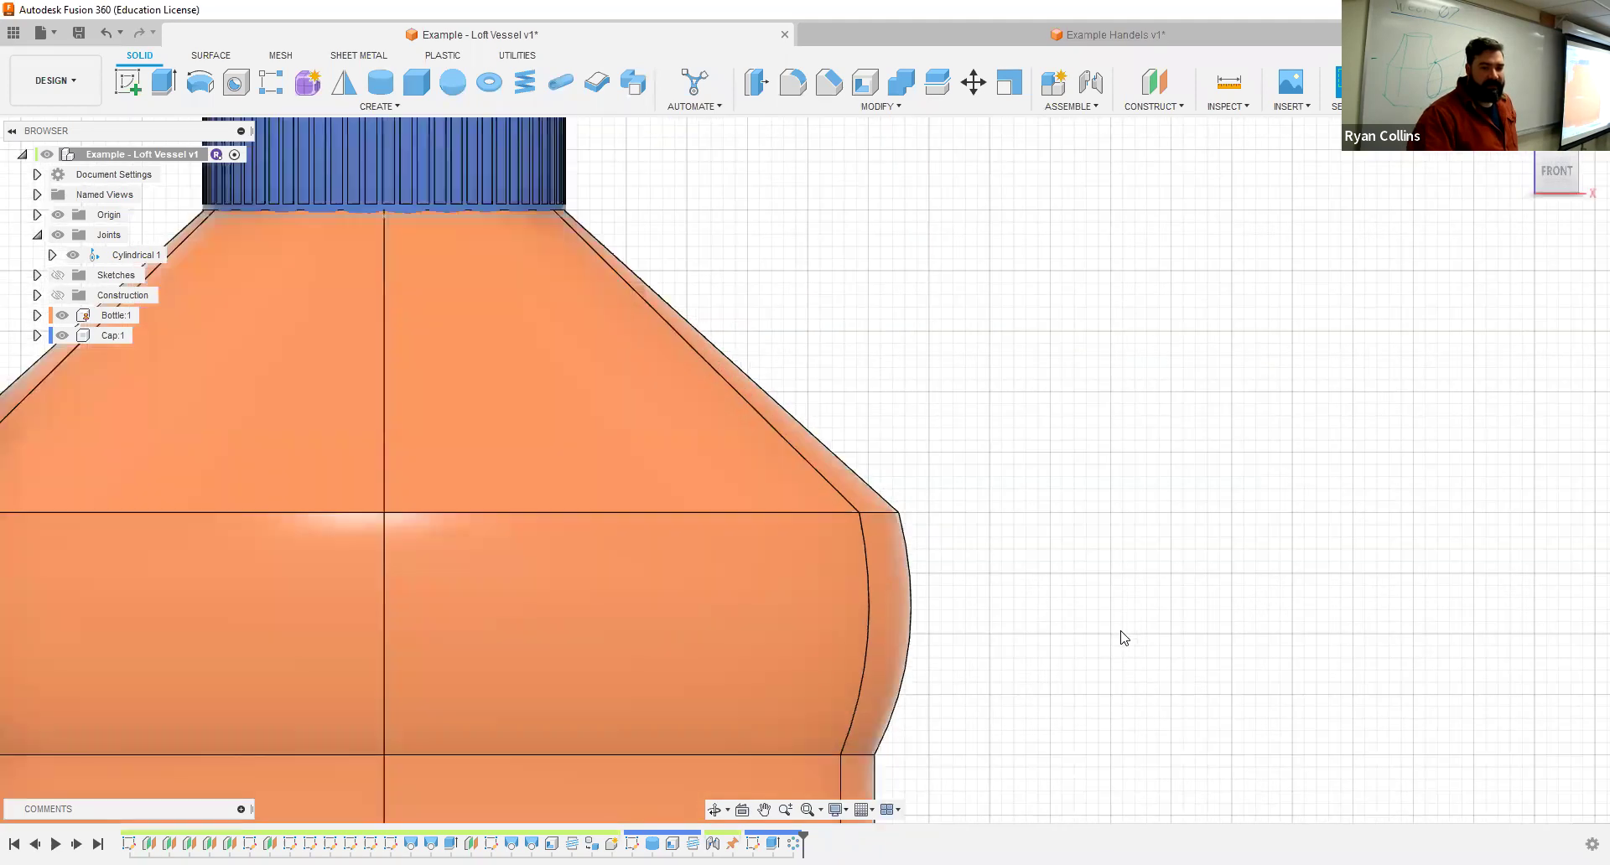
{"action": "scroll", "coordinate": [1079, 485], "scroll_direction": "down", "scroll_amount": 3}
{"action": "middle_click_drag", "start_coordinate": [853, 256], "coordinate": [977, 363]}
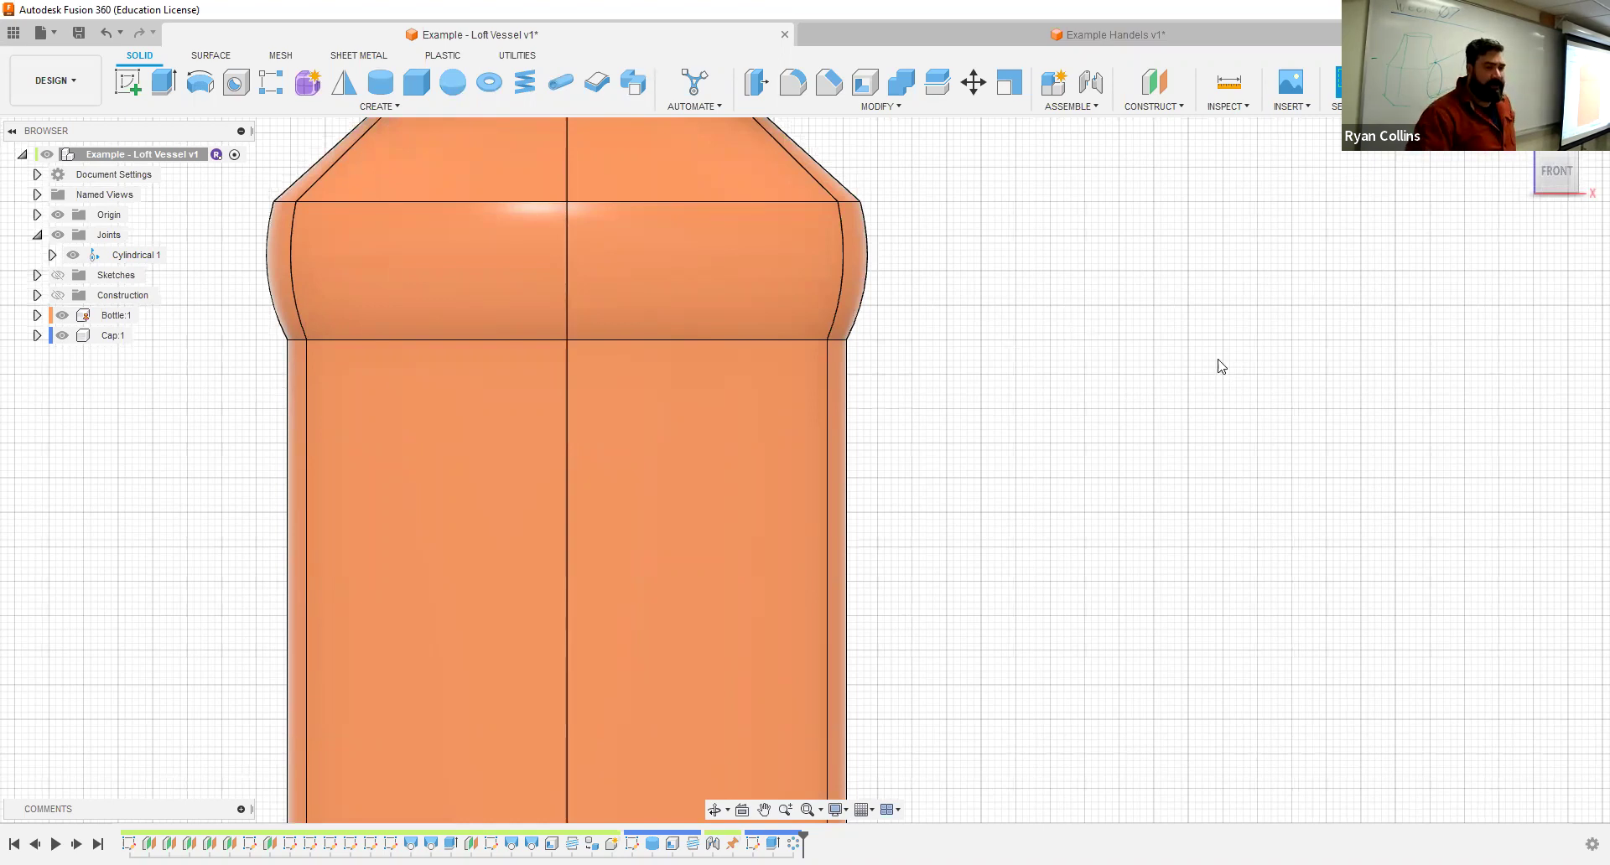
Step: Return to the Example Handels design and show the Pipe component
{"action": "left_click", "coordinate": [1063, 37]}
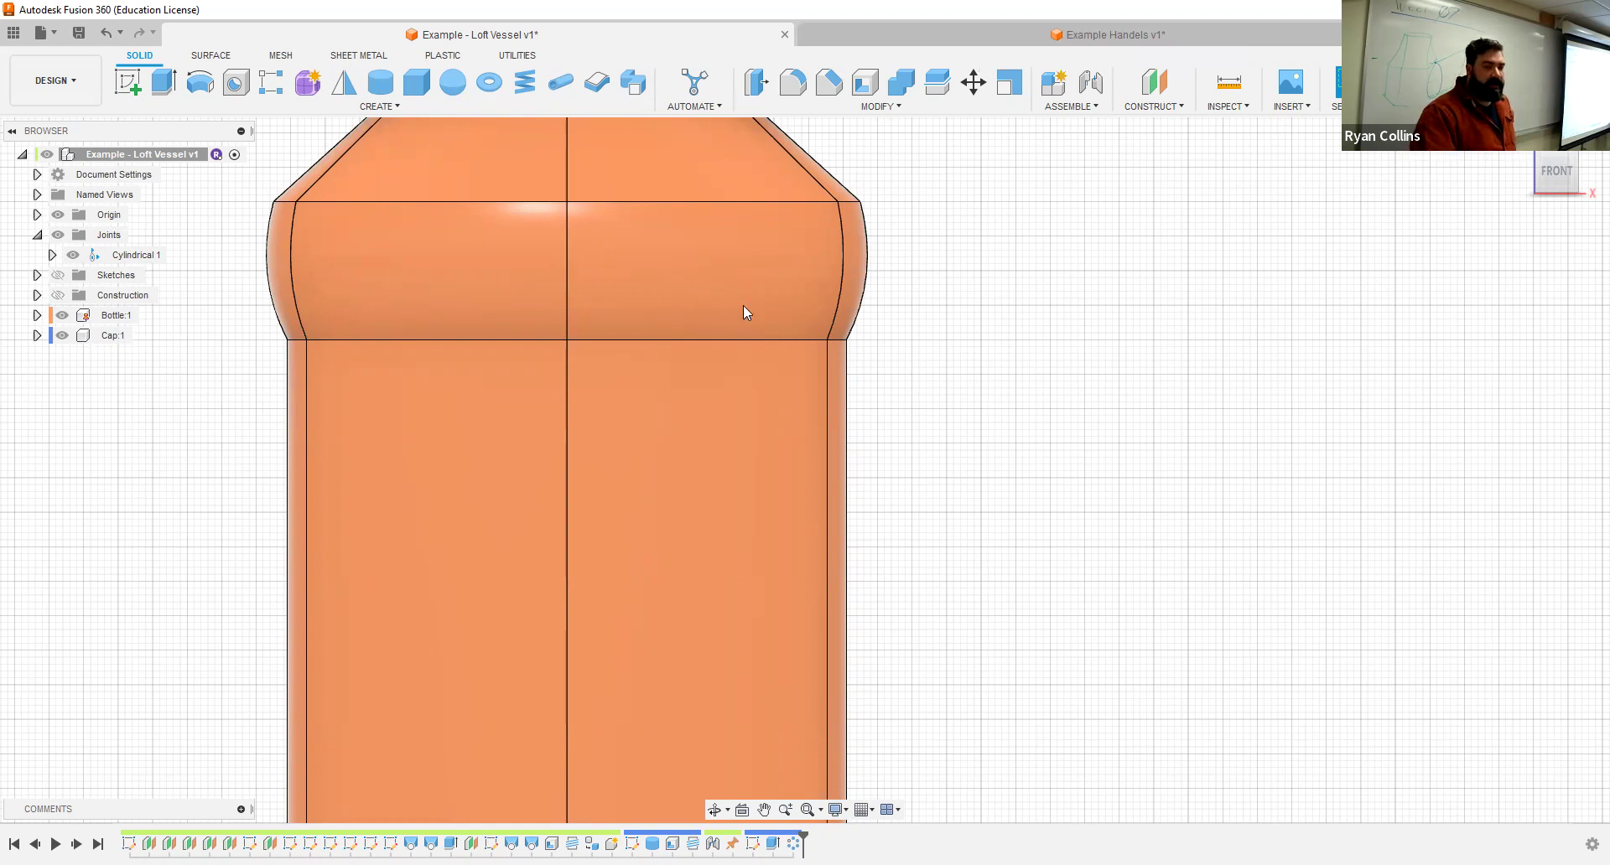
{"action": "left_click", "coordinate": [62, 254]}
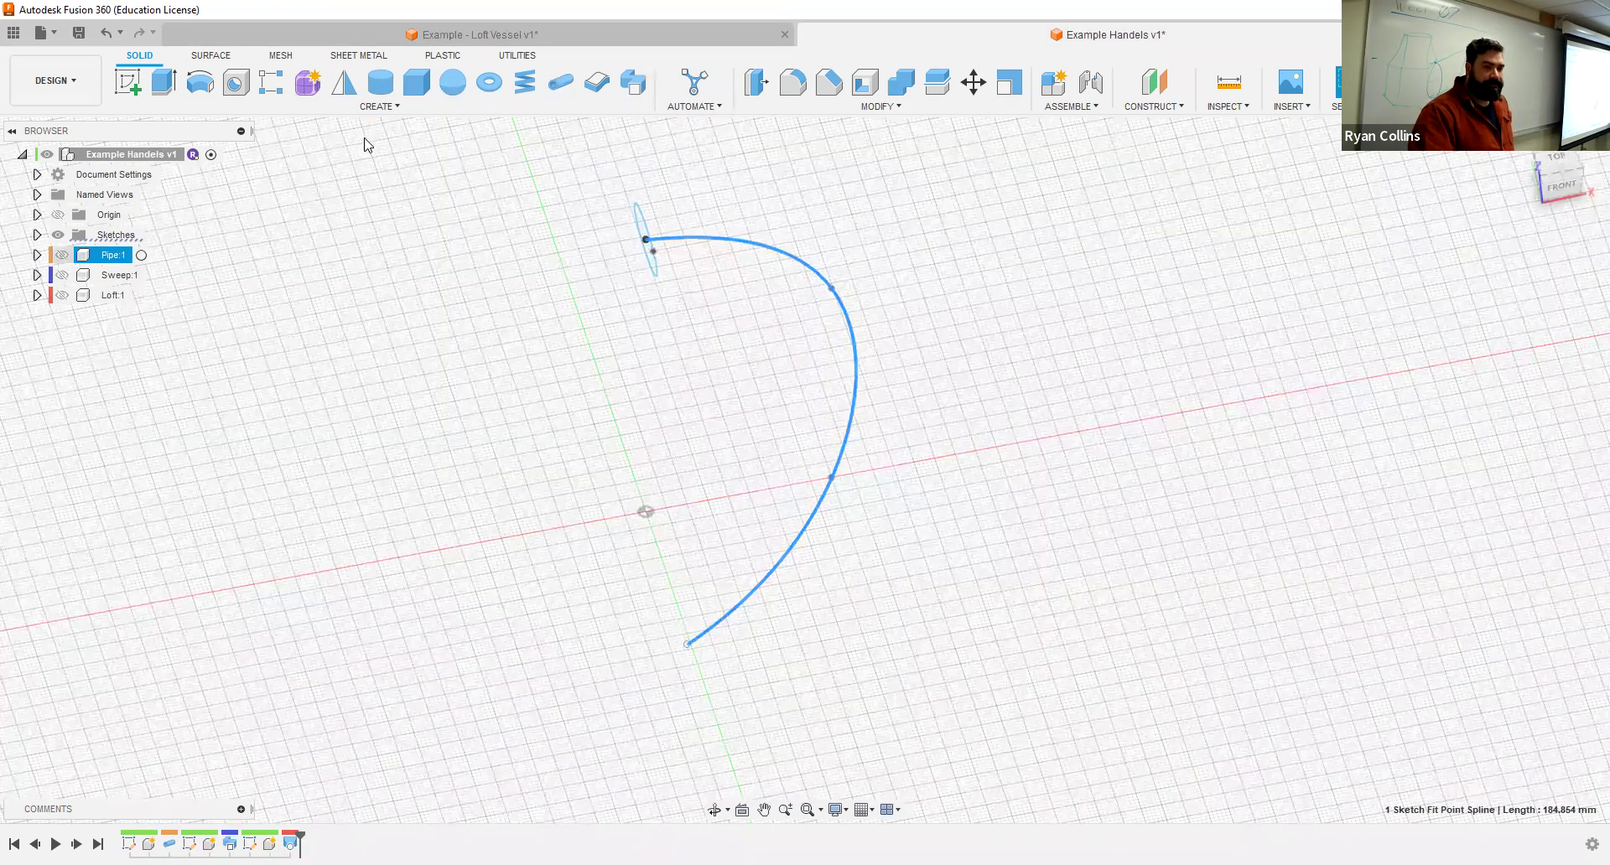
{"action": "left_click", "coordinate": [365, 108]}
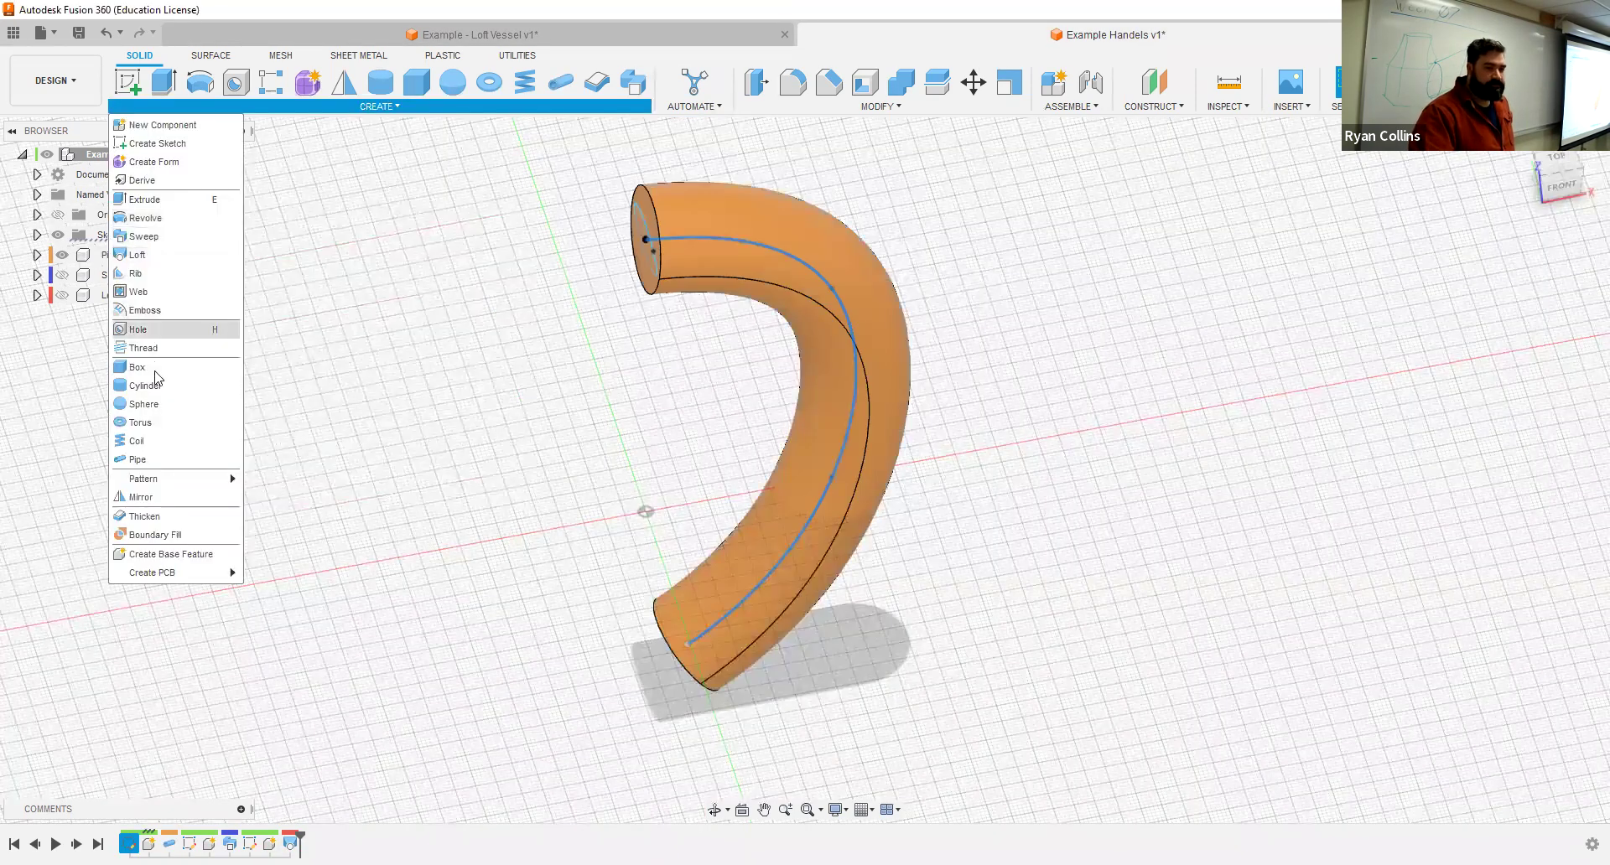
{"action": "left_click", "coordinate": [147, 459]}
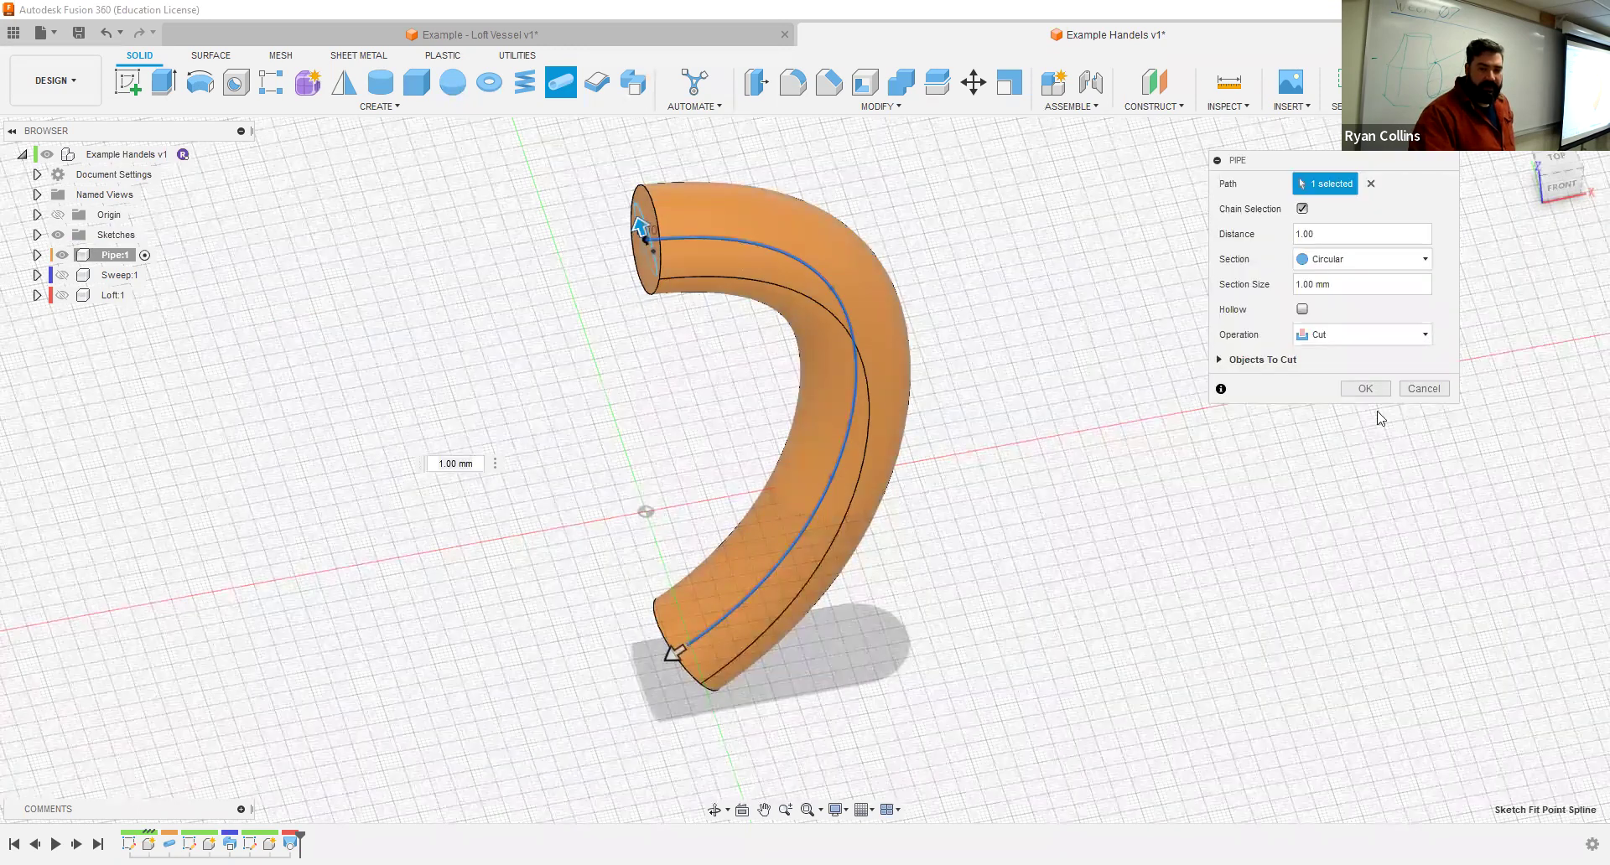
{"action": "left_click", "coordinate": [1365, 388]}
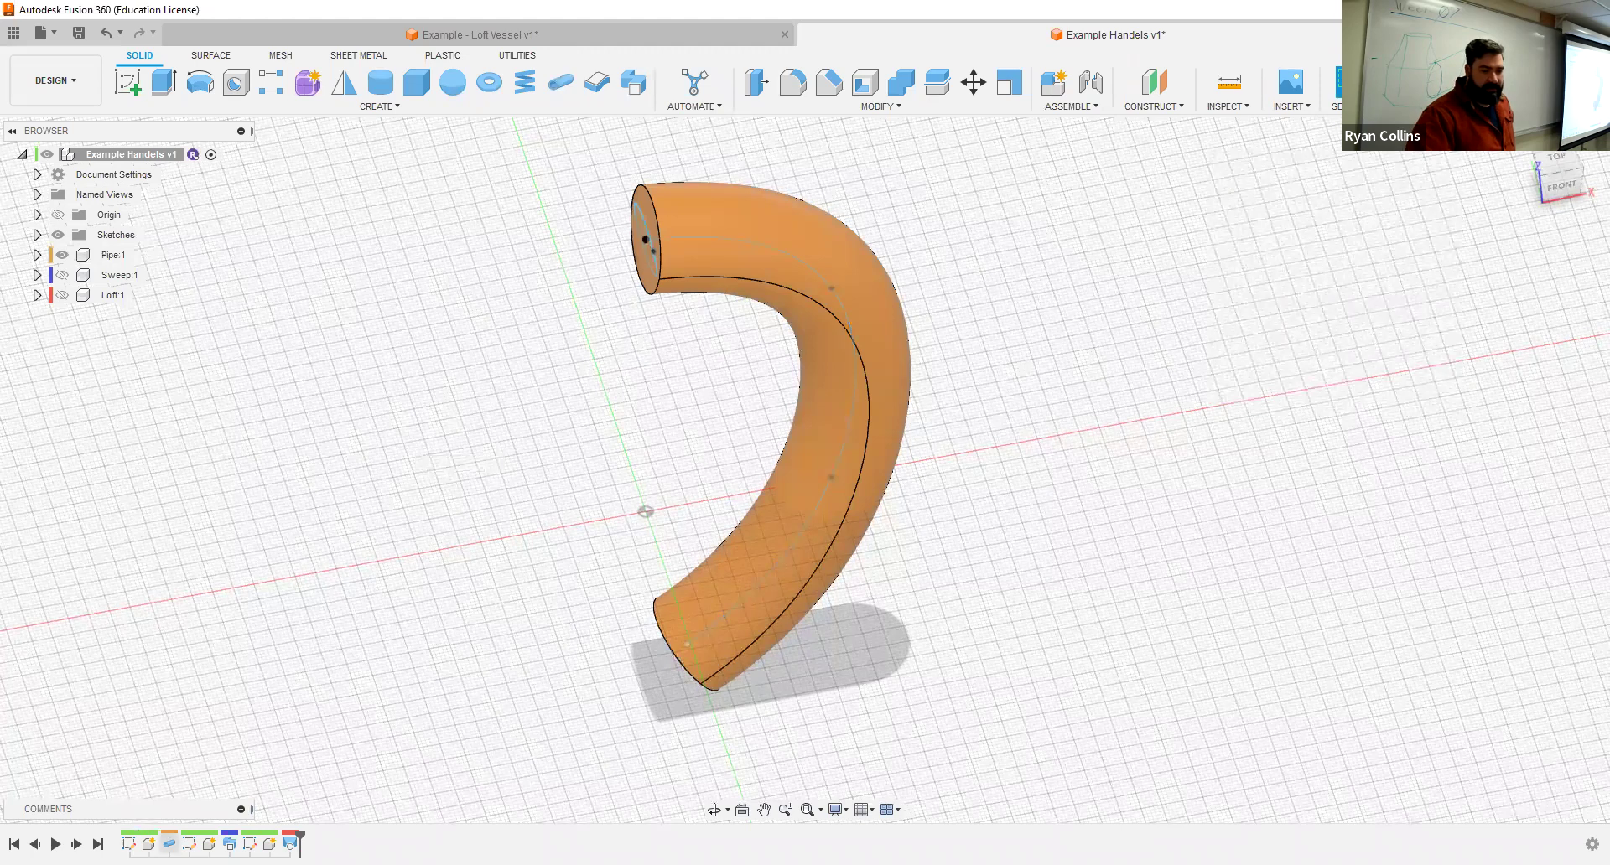
Step: Edit the Pipe feature, try the Hollow option on and off to preview the handle, and discard the edit
{"action": "right_click", "coordinate": [169, 844]}
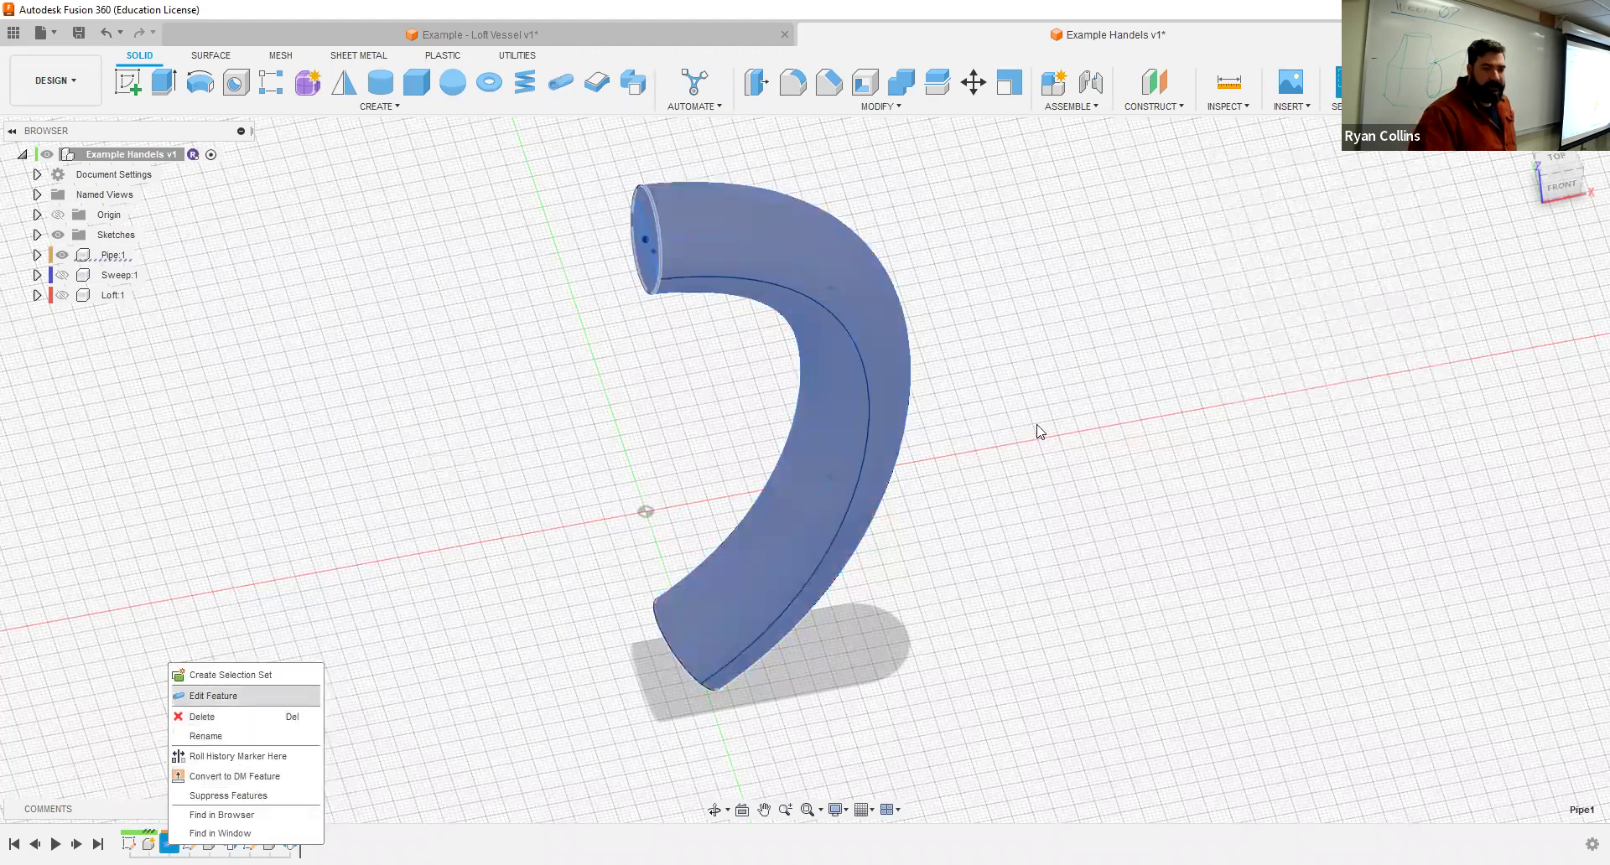
{"action": "key", "text": "Return"}
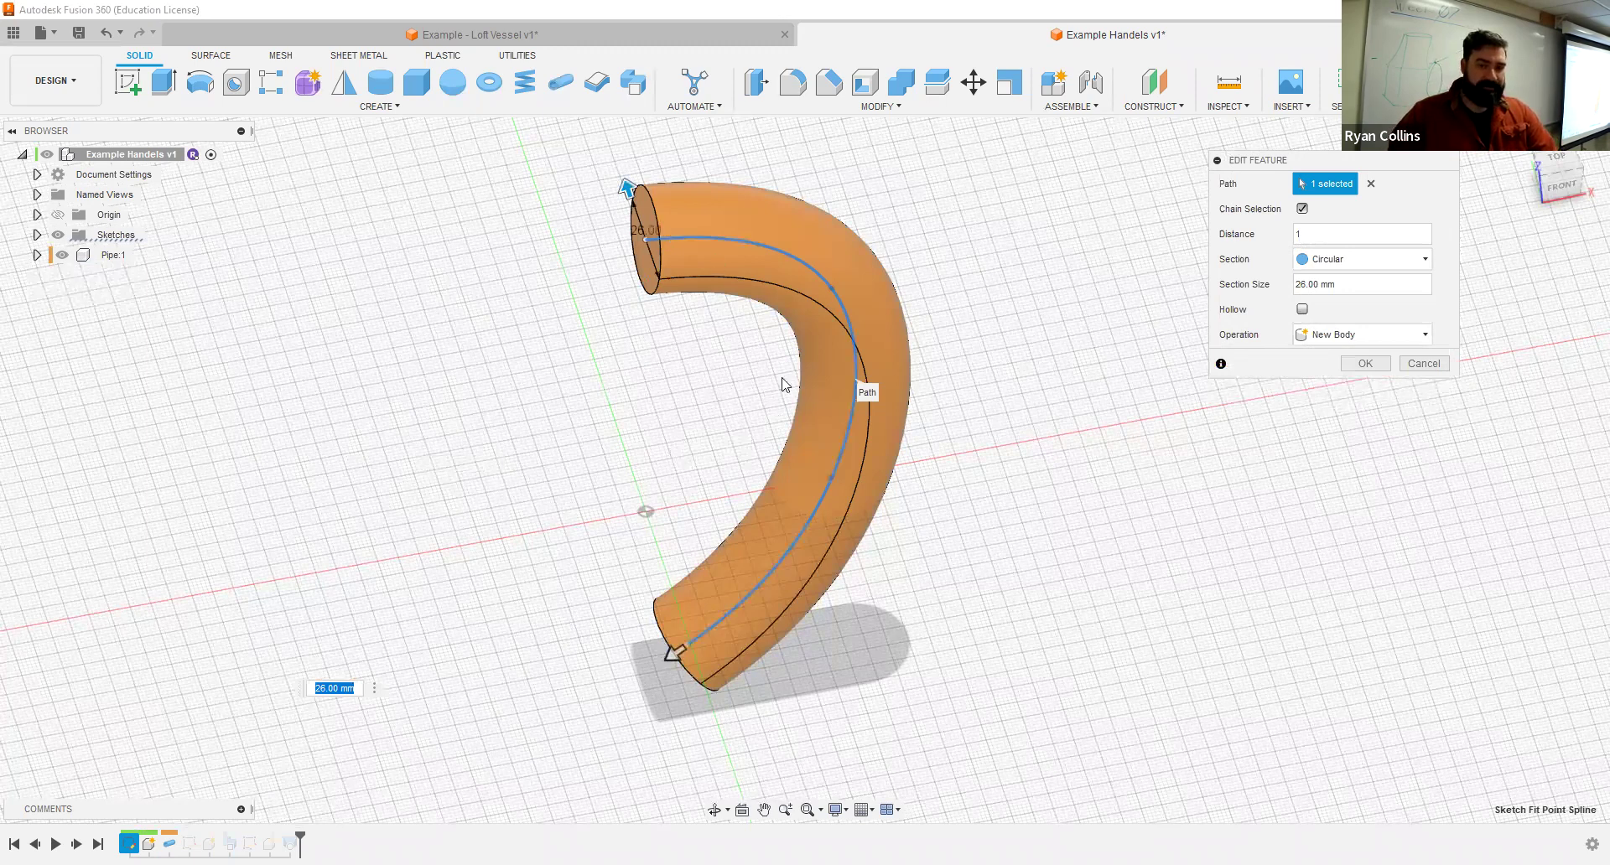
{"action": "middle_click_drag", "start_coordinate": [784, 381], "coordinate": [973, 406], "text": "shift"}
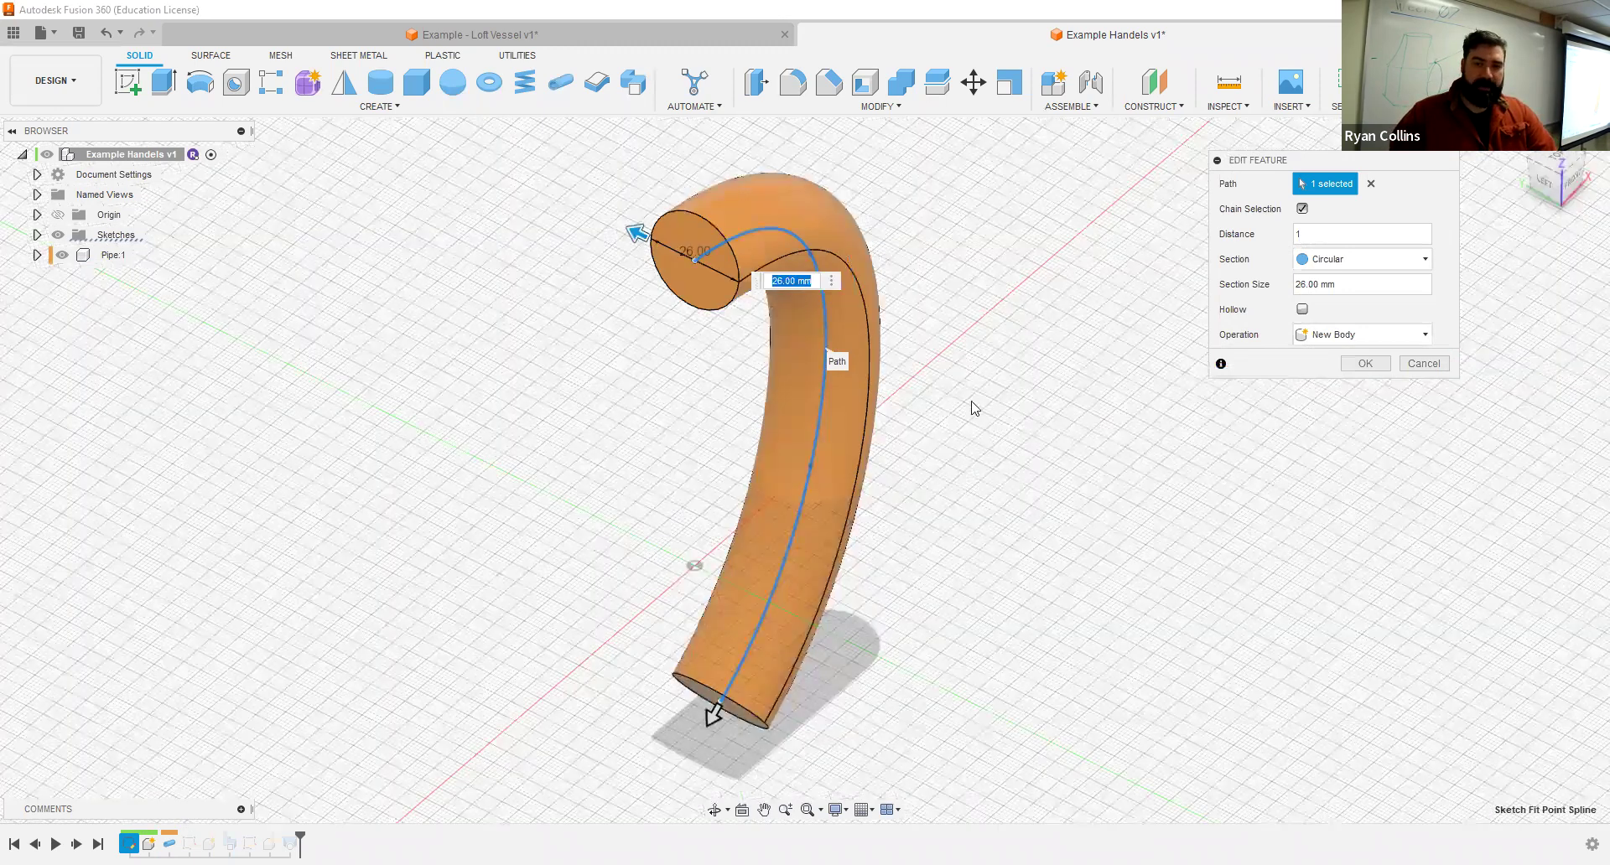
{"action": "left_click", "coordinate": [1301, 309]}
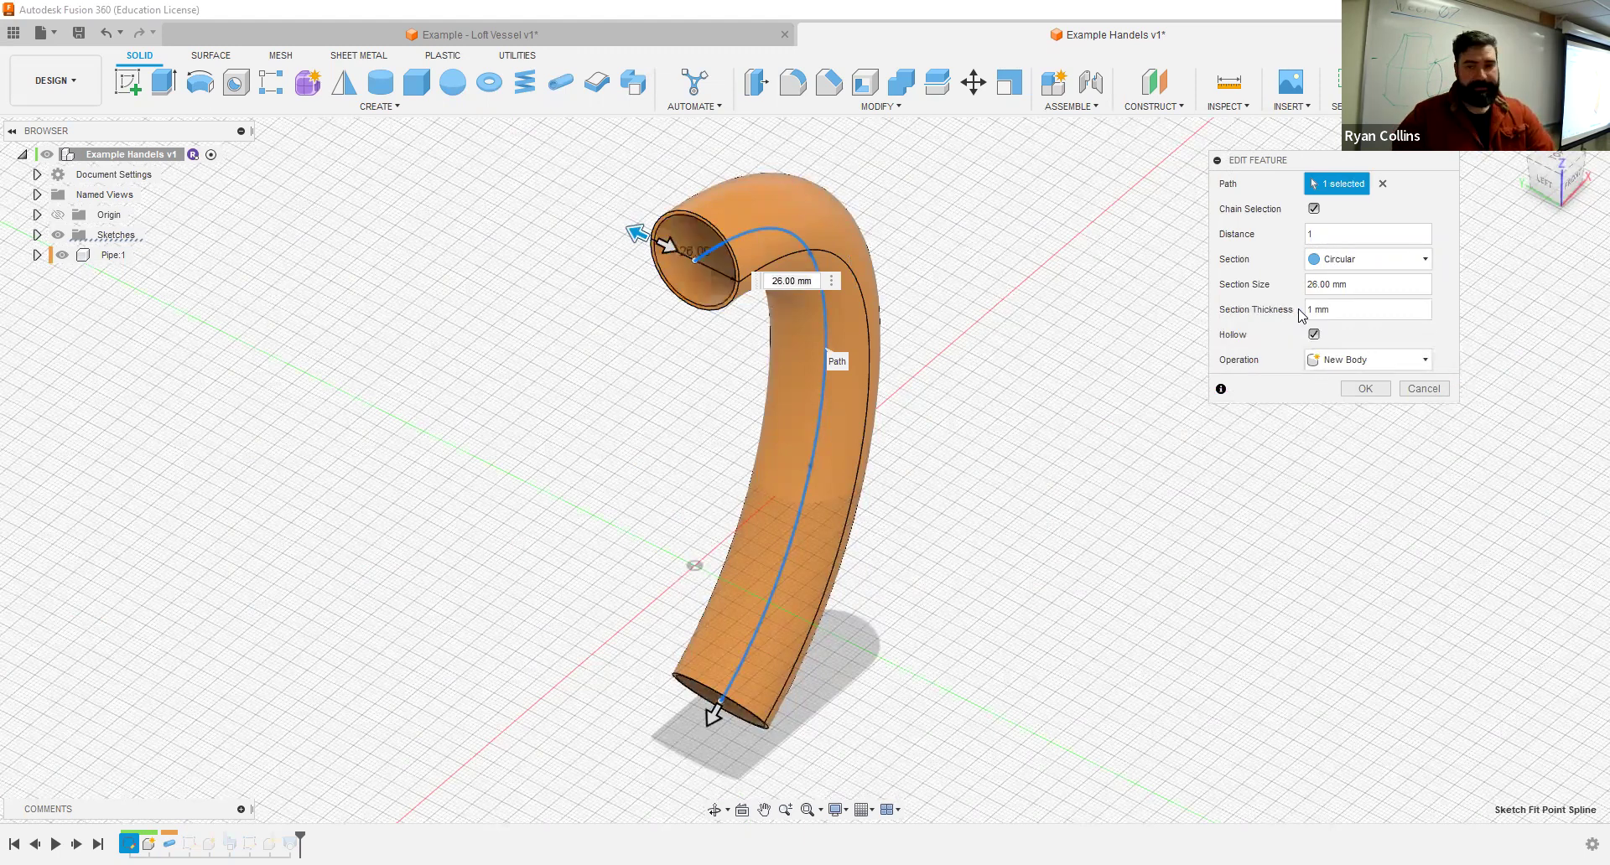
{"action": "left_click", "coordinate": [1313, 334]}
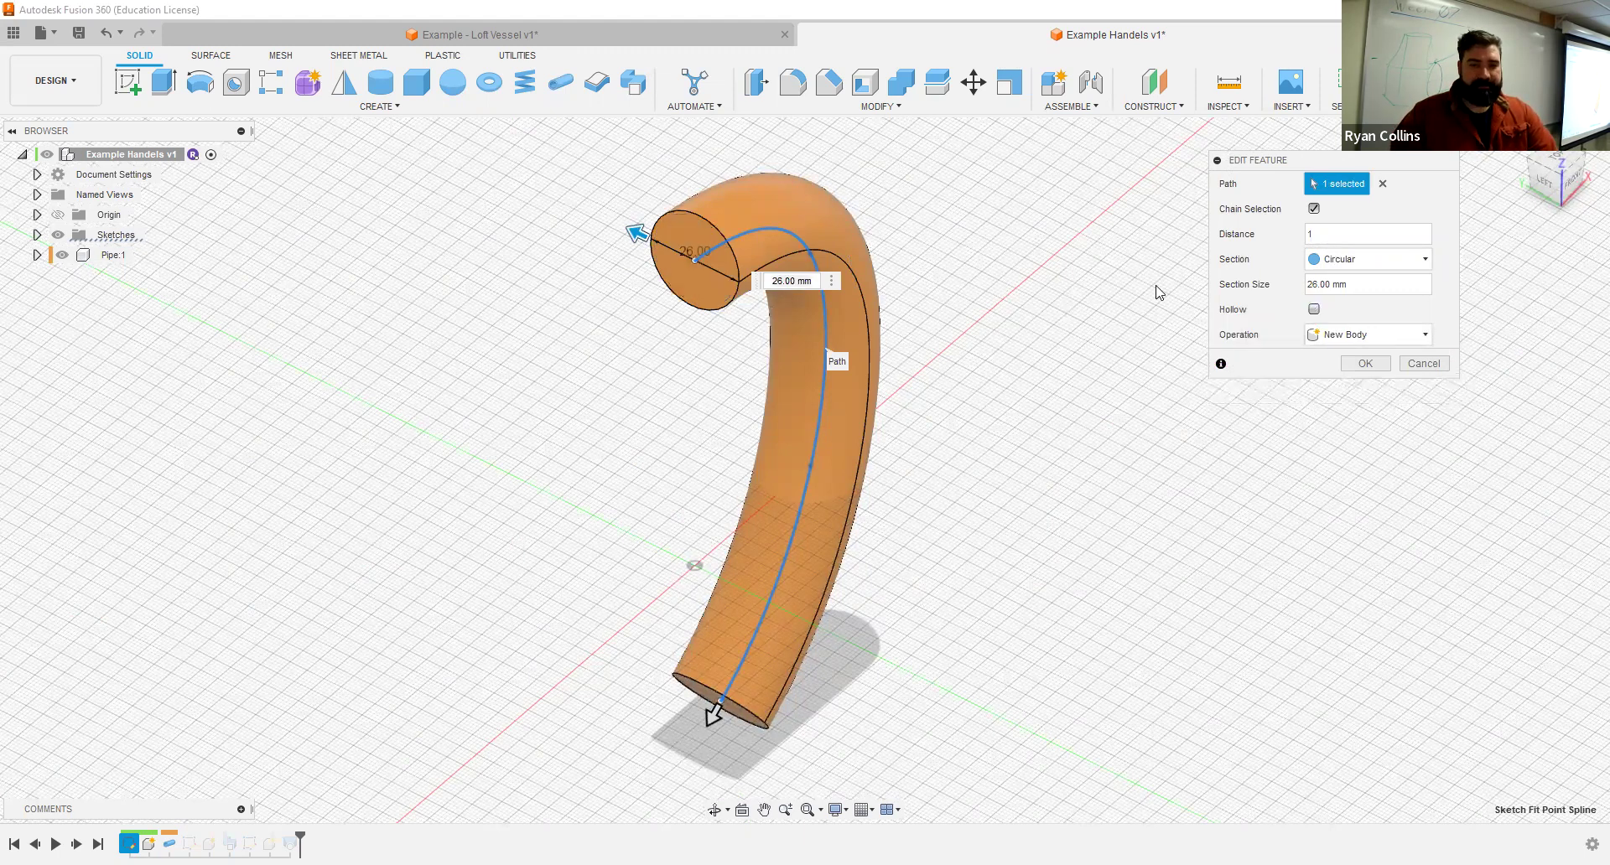
{"action": "left_click", "coordinate": [1314, 311]}
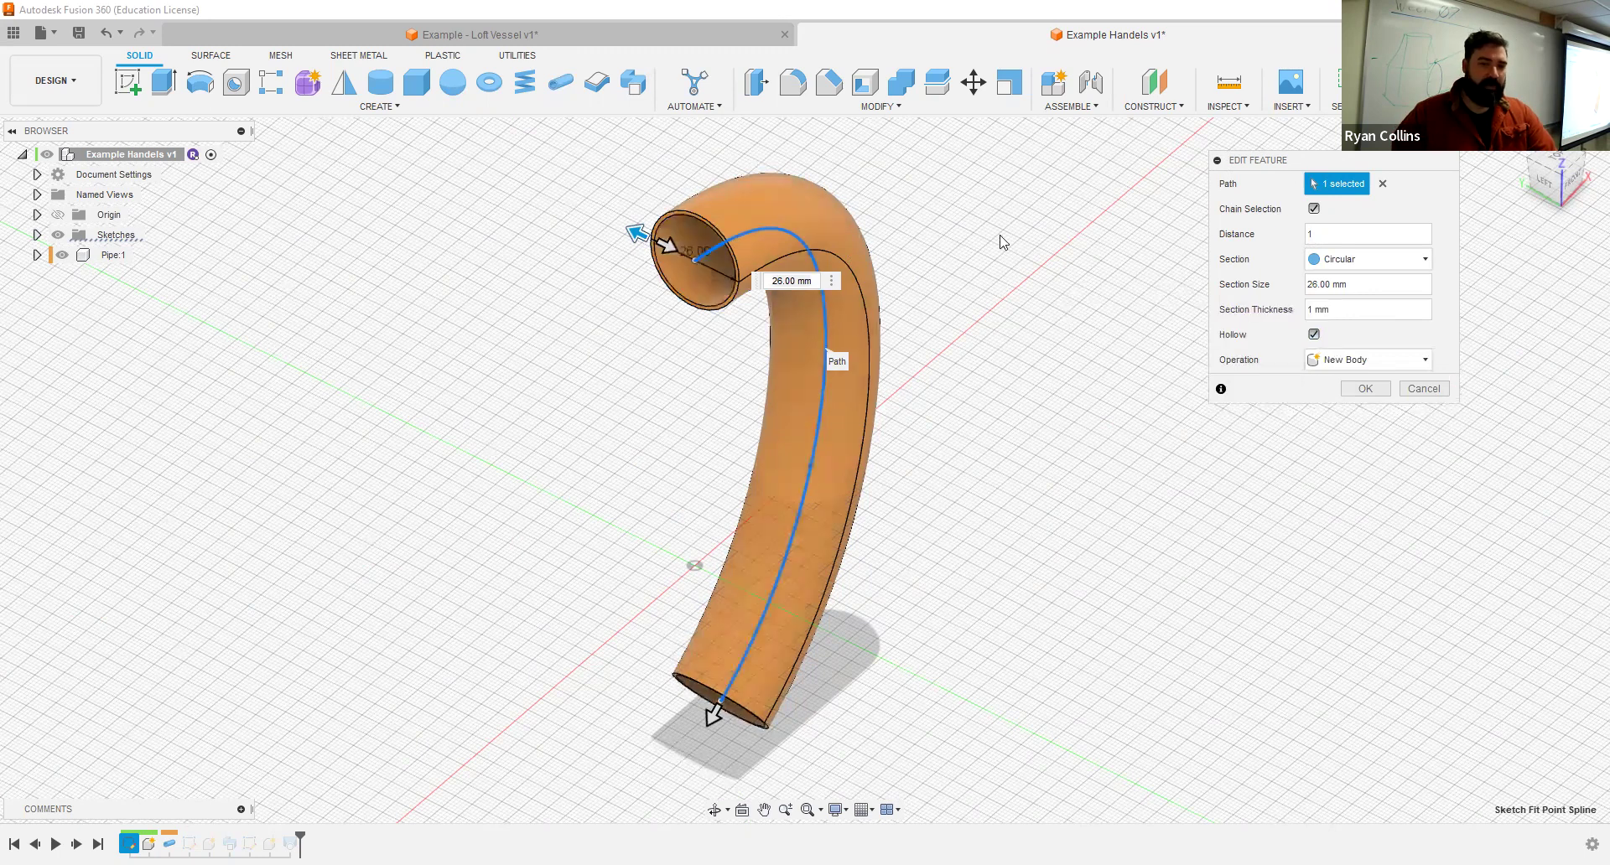
{"action": "left_click", "coordinate": [1313, 334]}
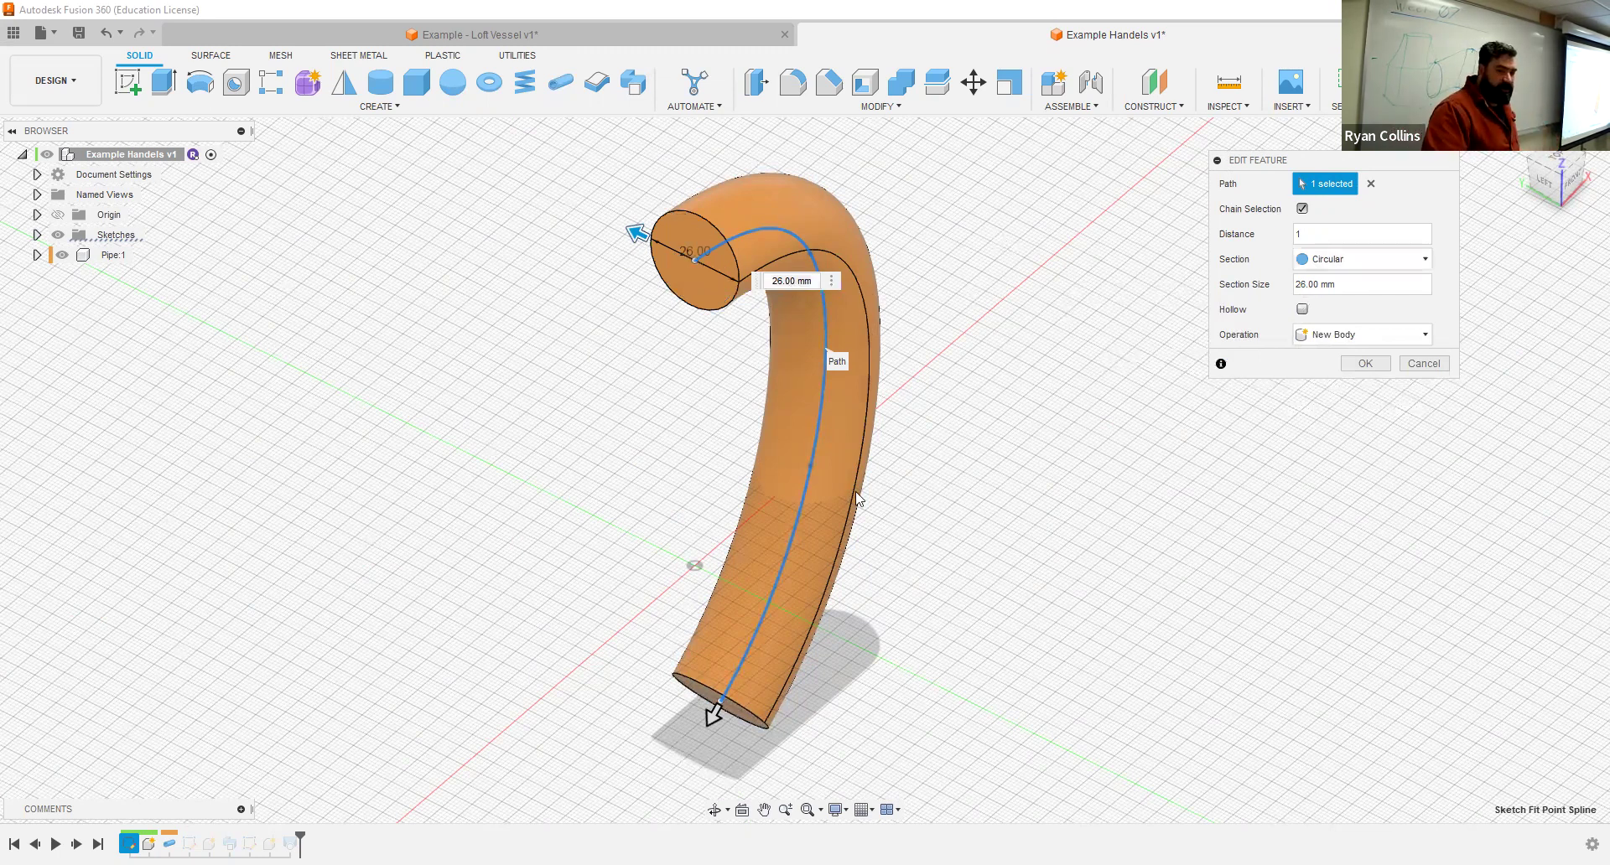
{"action": "left_click", "coordinate": [1408, 364]}
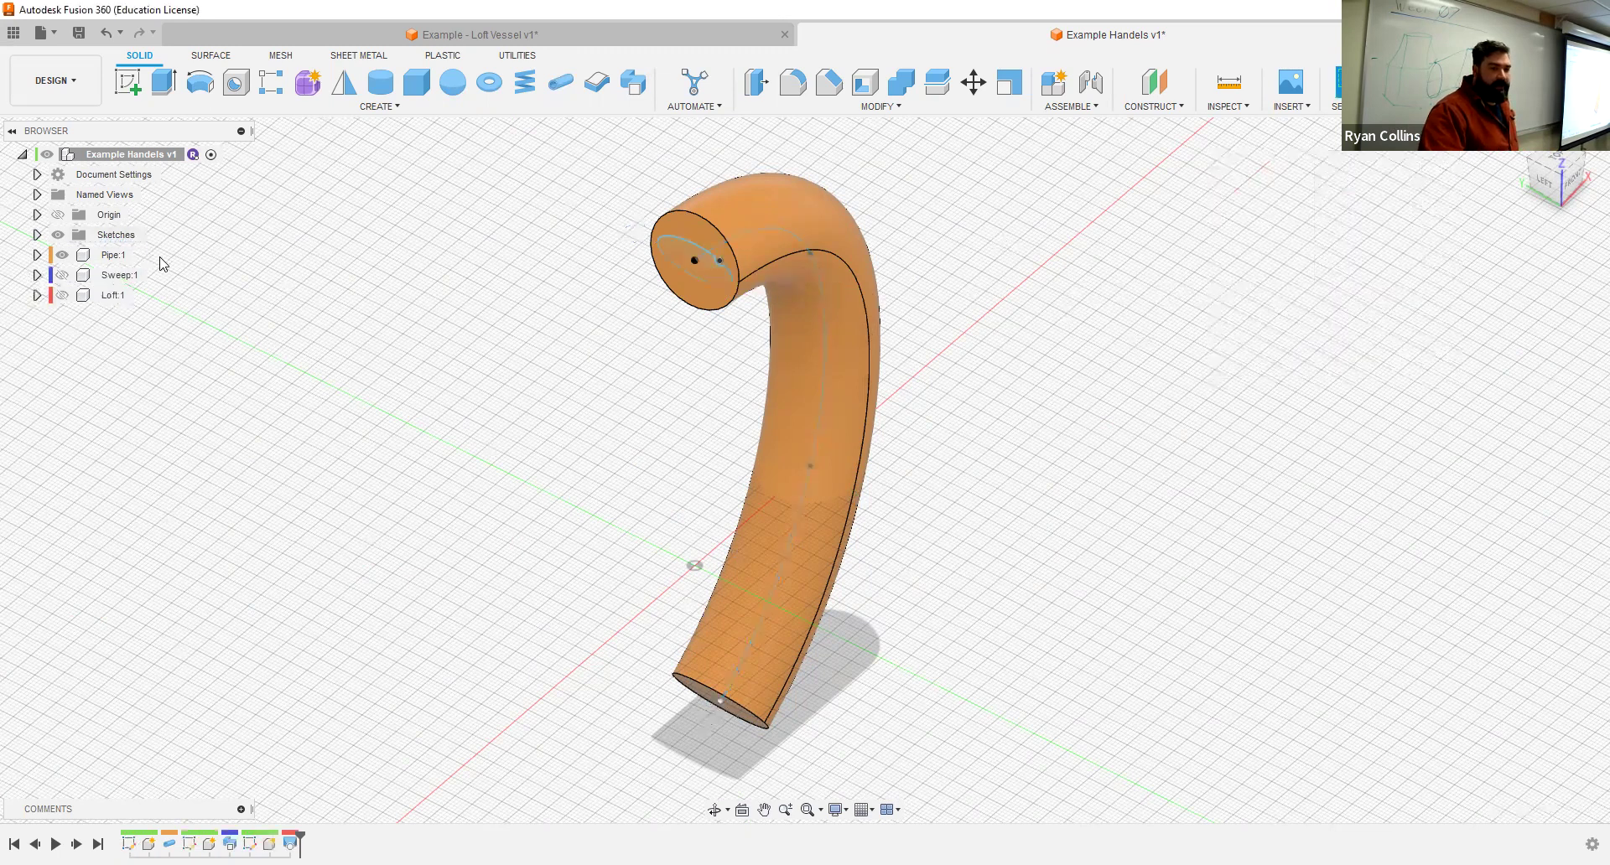
Step: Hide the Pipe component and show the Sweep component in its place
{"action": "left_click", "coordinate": [59, 258]}
{"action": "left_click", "coordinate": [61, 276]}
{"action": "left_click", "coordinate": [62, 254]}
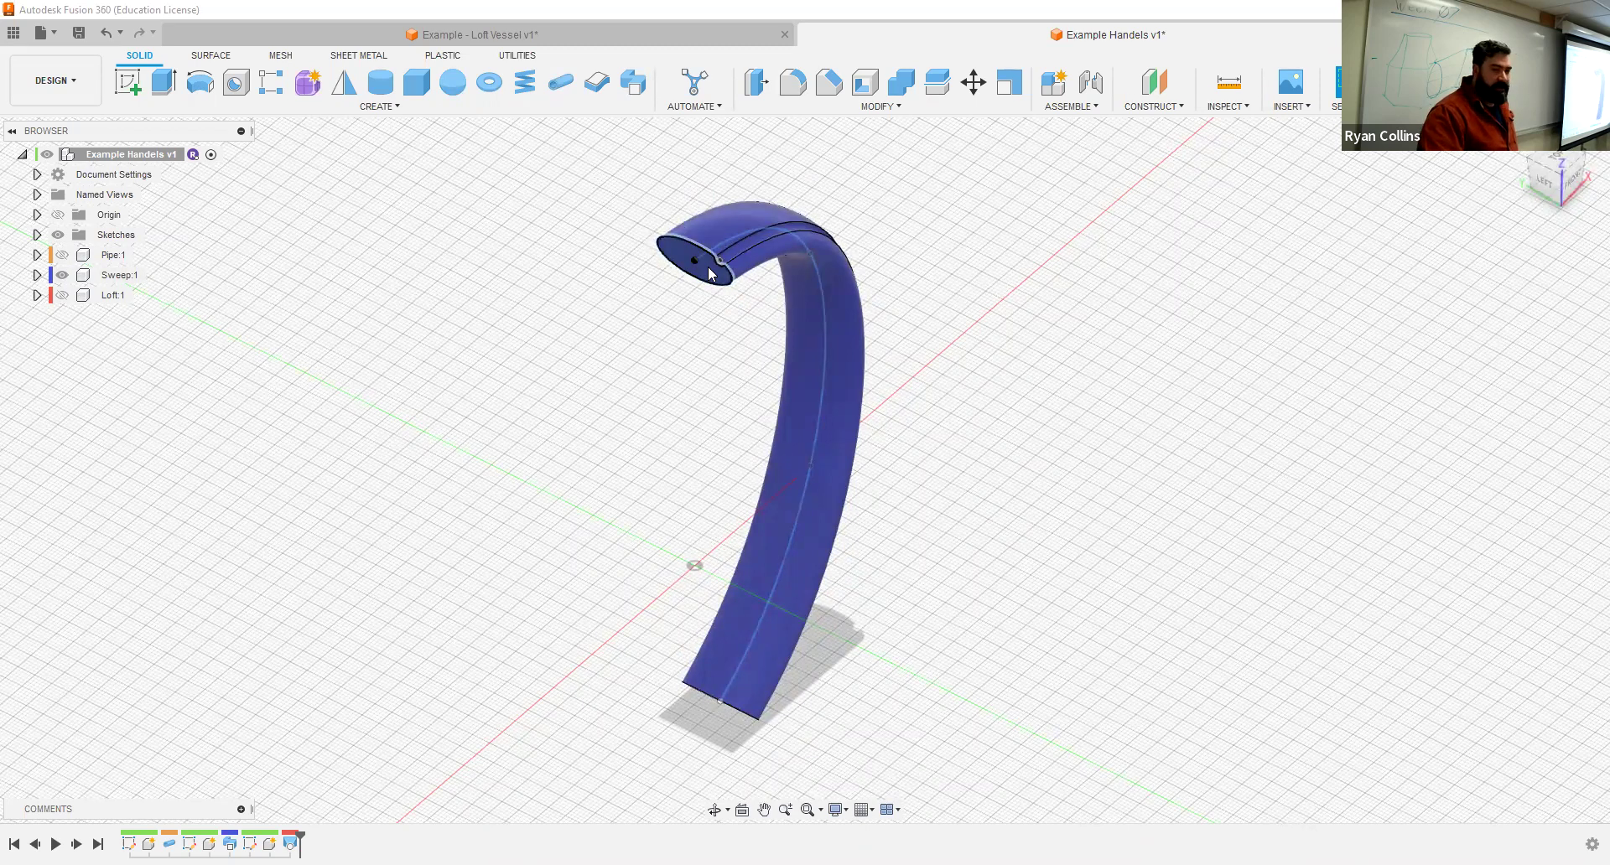
Step: Examine the Sweep handle's profile, groove and both ends from the front, side and angled views
{"action": "scroll", "coordinate": [706, 276], "scroll_direction": "up", "scroll_amount": 4}
{"action": "scroll", "coordinate": [644, 225], "scroll_direction": "up", "scroll_amount": 2}
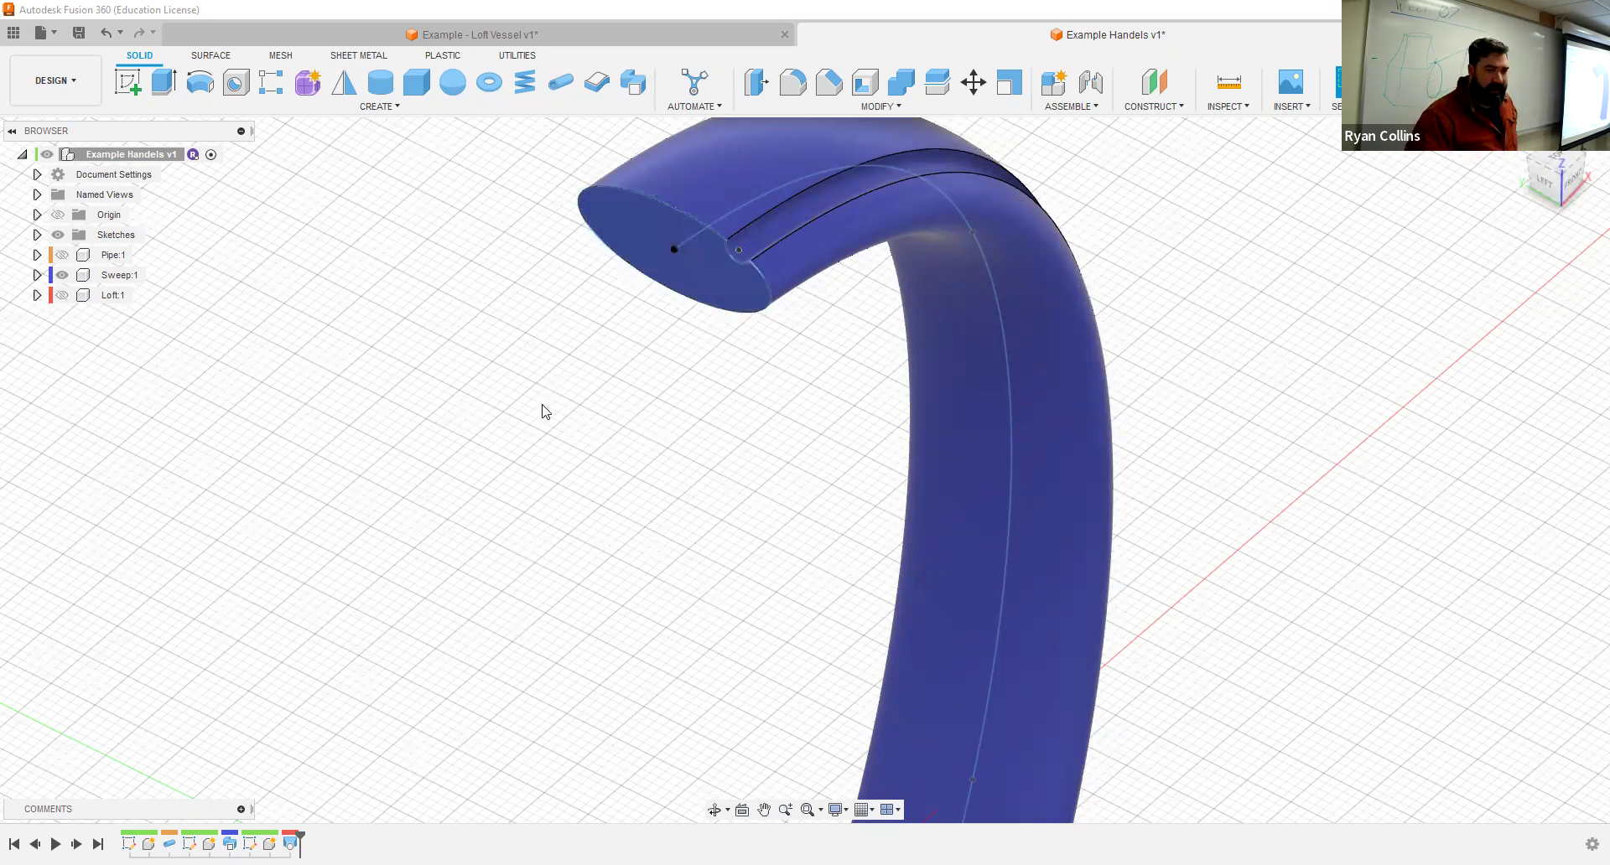
{"action": "mouse_move", "coordinate": [561, 418]}
{"action": "middle_mouse_down", "text": "shift"}
{"action": "mouse_move", "coordinate": [597, 461]}
{"action": "mouse_move", "coordinate": [776, 436]}
{"action": "middle_mouse_up", "text": "shift"}
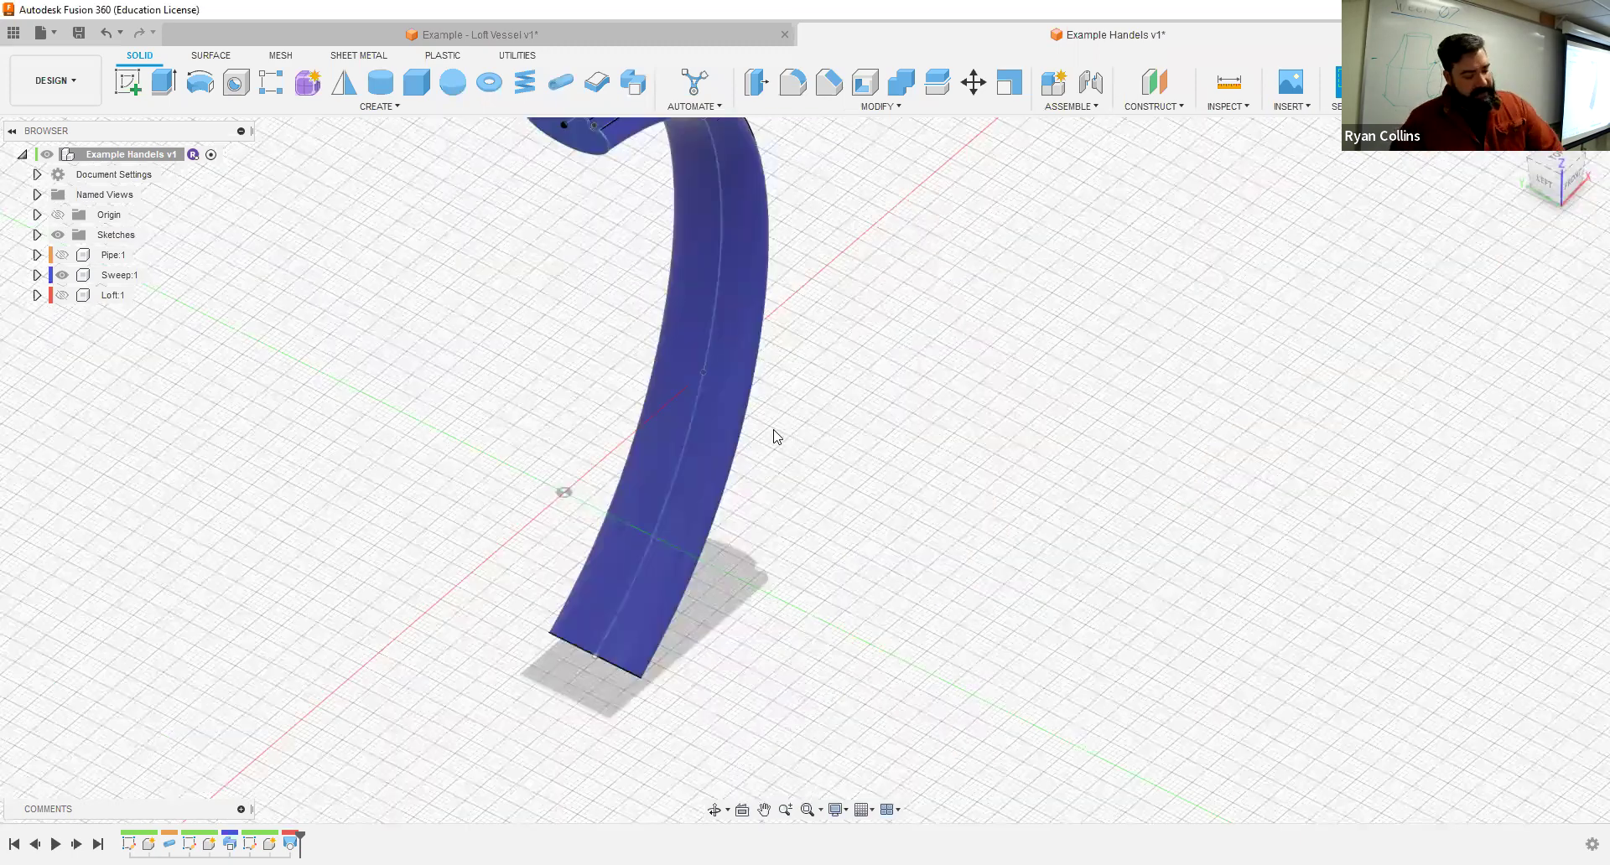
{"action": "middle_click_drag", "start_coordinate": [1039, 337], "coordinate": [1452, 244], "text": "shift"}
{"action": "left_click", "coordinate": [1550, 182]}
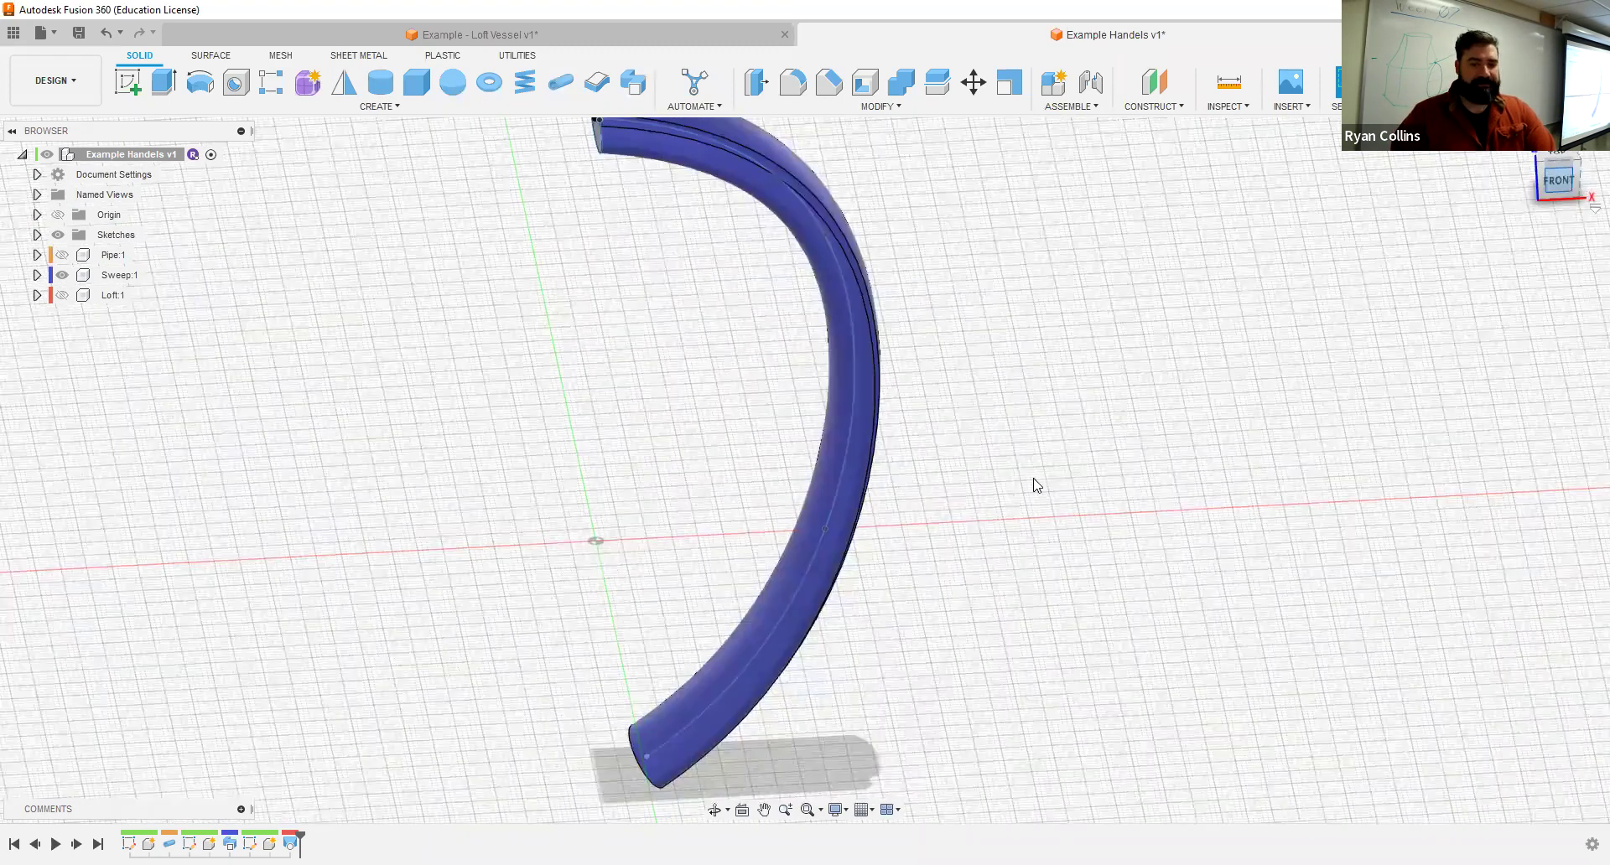
{"action": "scroll", "coordinate": [999, 492], "scroll_direction": "down", "scroll_amount": 3}
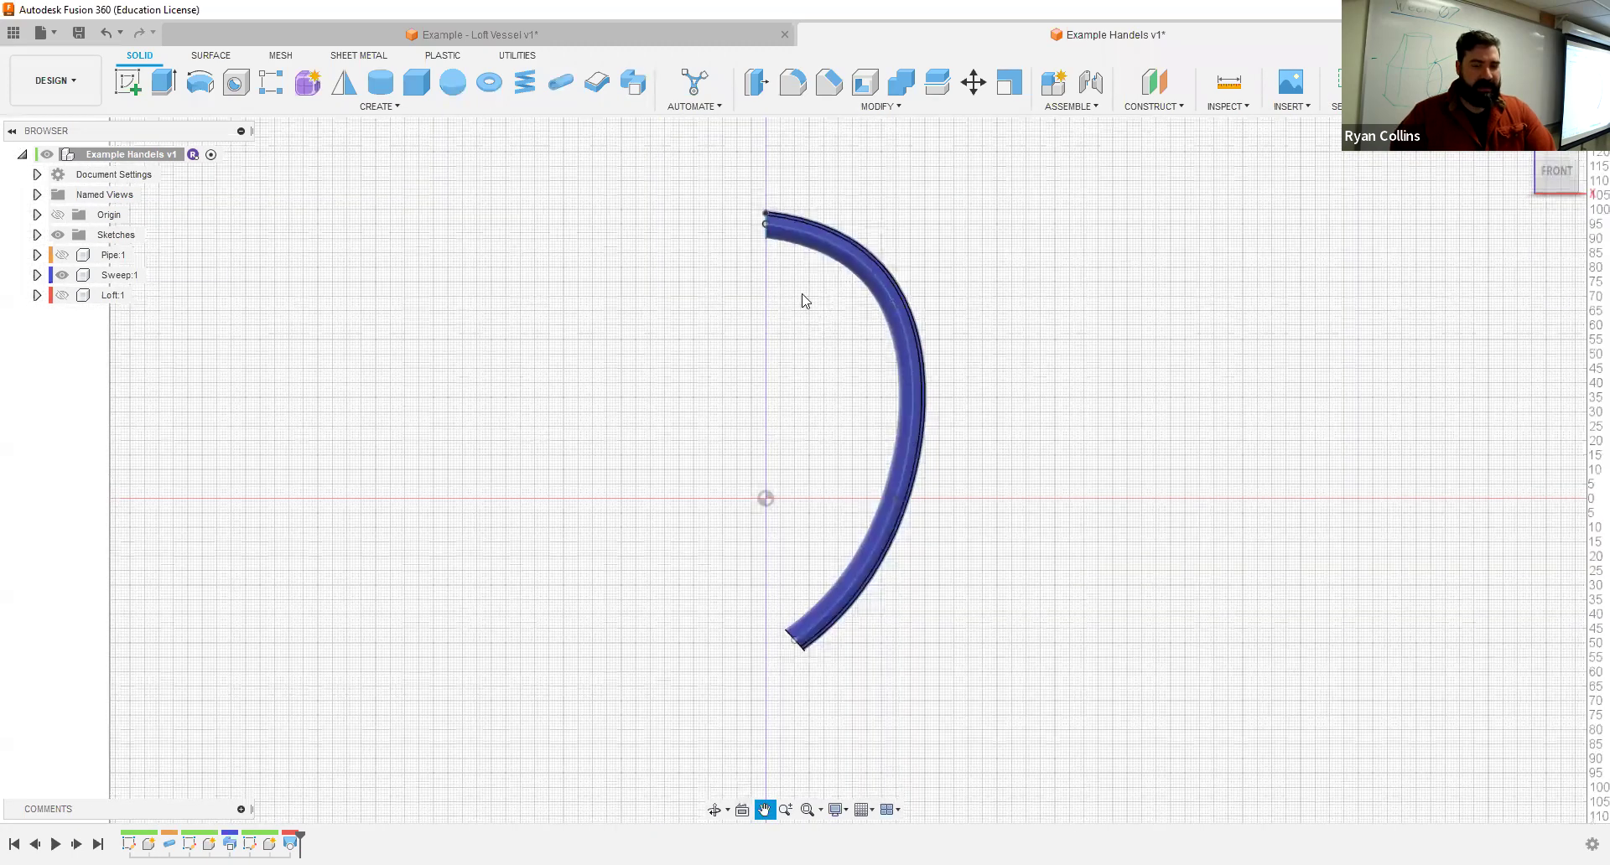
{"action": "middle_click_drag", "start_coordinate": [805, 298], "coordinate": [786, 334]}
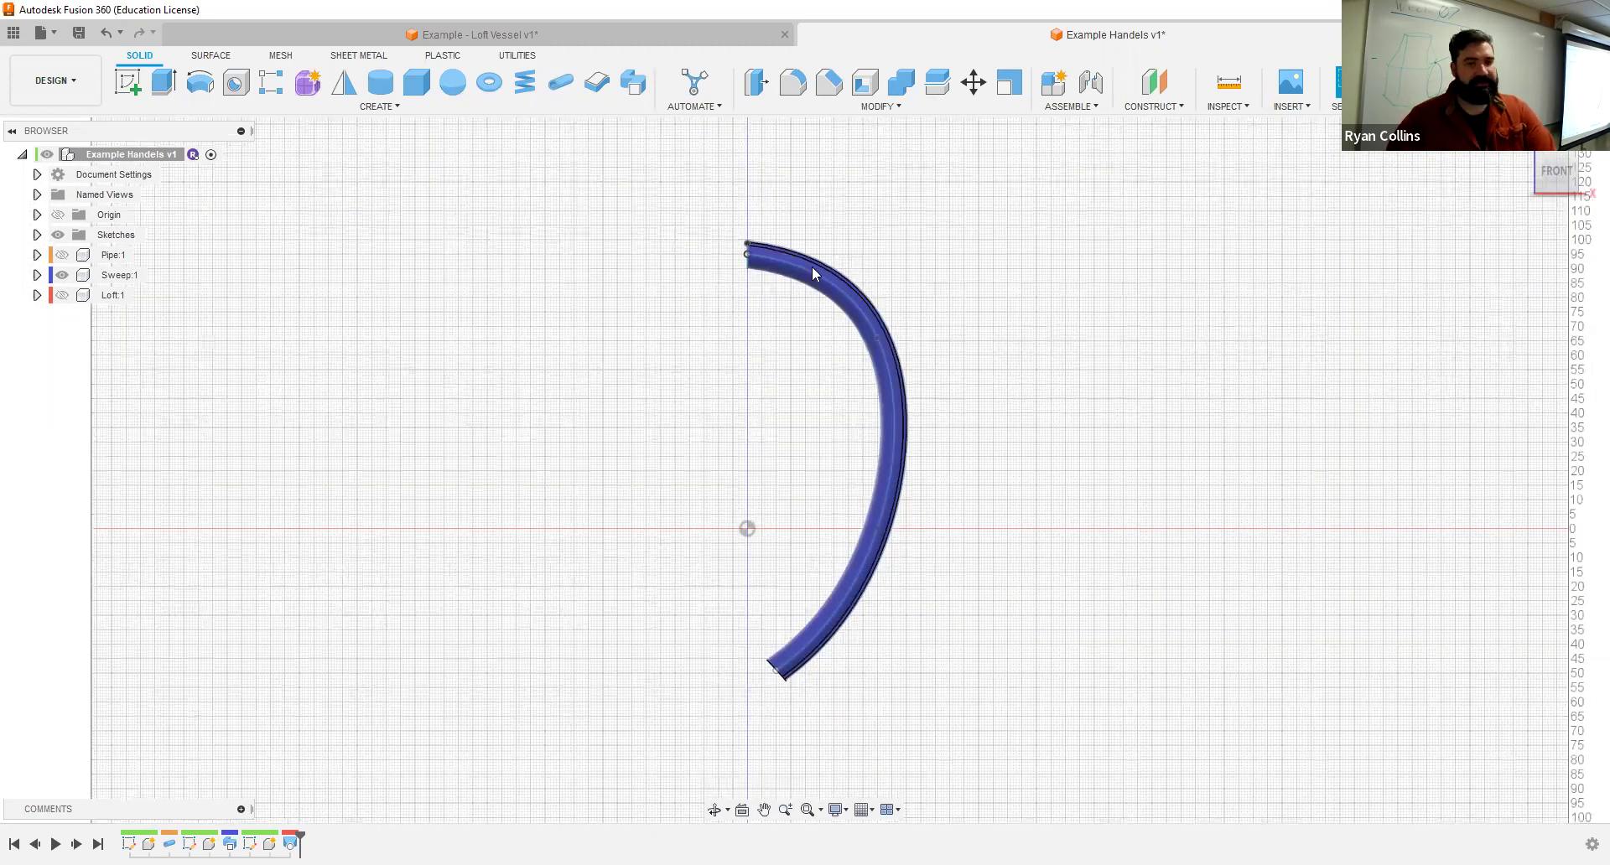
{"action": "scroll", "coordinate": [811, 265], "scroll_direction": "up", "scroll_amount": 4}
{"action": "middle_click_drag", "start_coordinate": [905, 259], "coordinate": [805, 289], "text": "shift"}
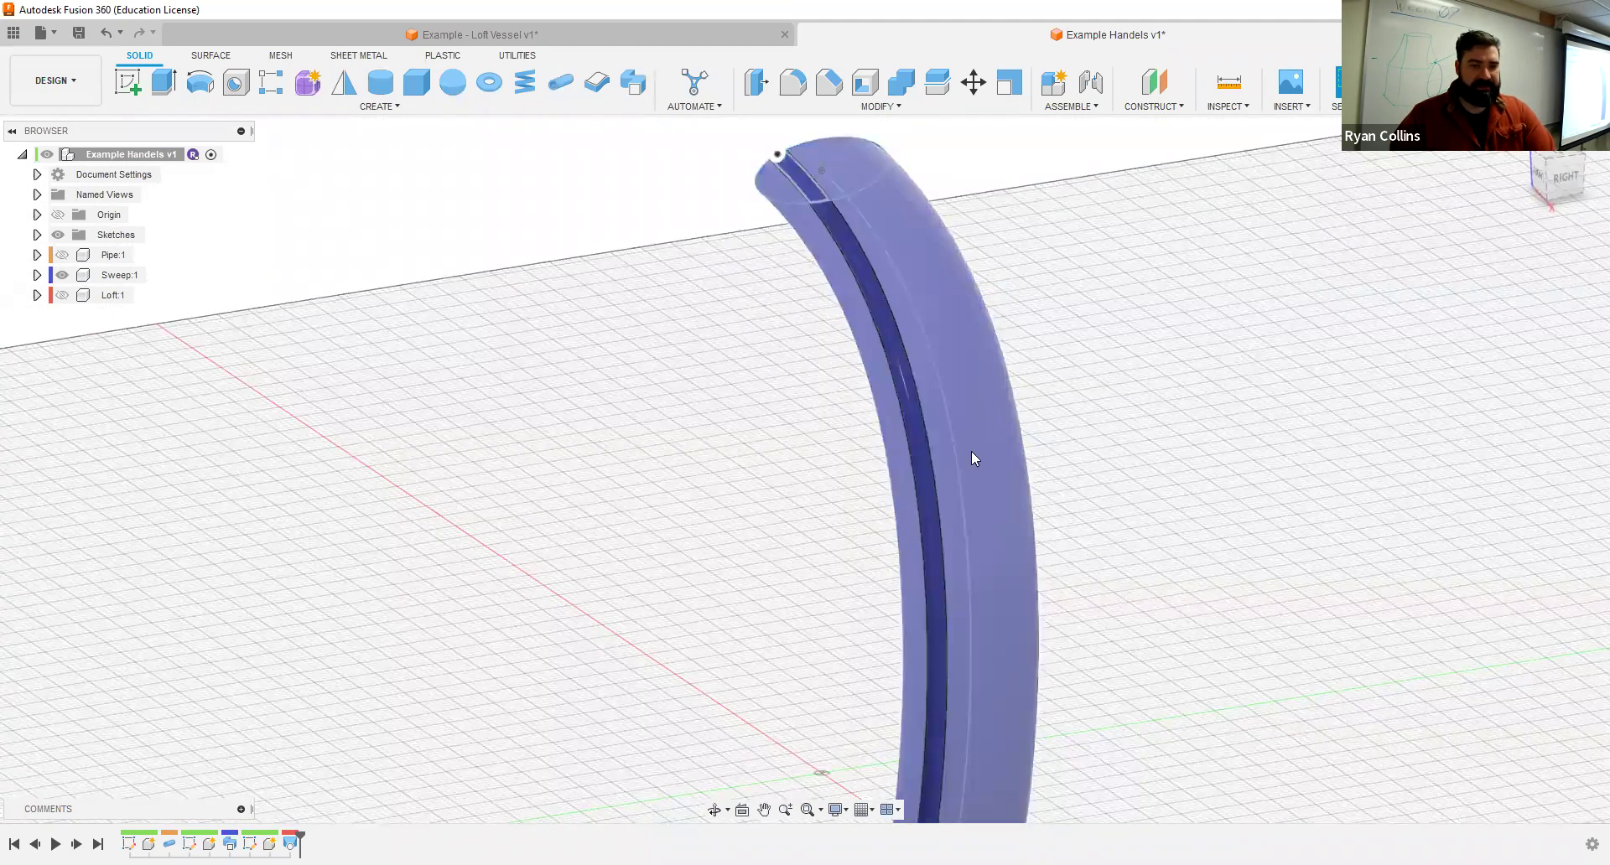
{"action": "middle_click_drag", "start_coordinate": [971, 451], "coordinate": [927, 151]}
{"action": "middle_click_drag", "start_coordinate": [890, 600], "coordinate": [880, 291]}
{"action": "middle_click_drag", "start_coordinate": [820, 565], "coordinate": [1054, 319], "text": "shift"}
Step: Hide the Sweep component and show the Loft component in the home view
{"action": "left_click", "coordinate": [1524, 155]}
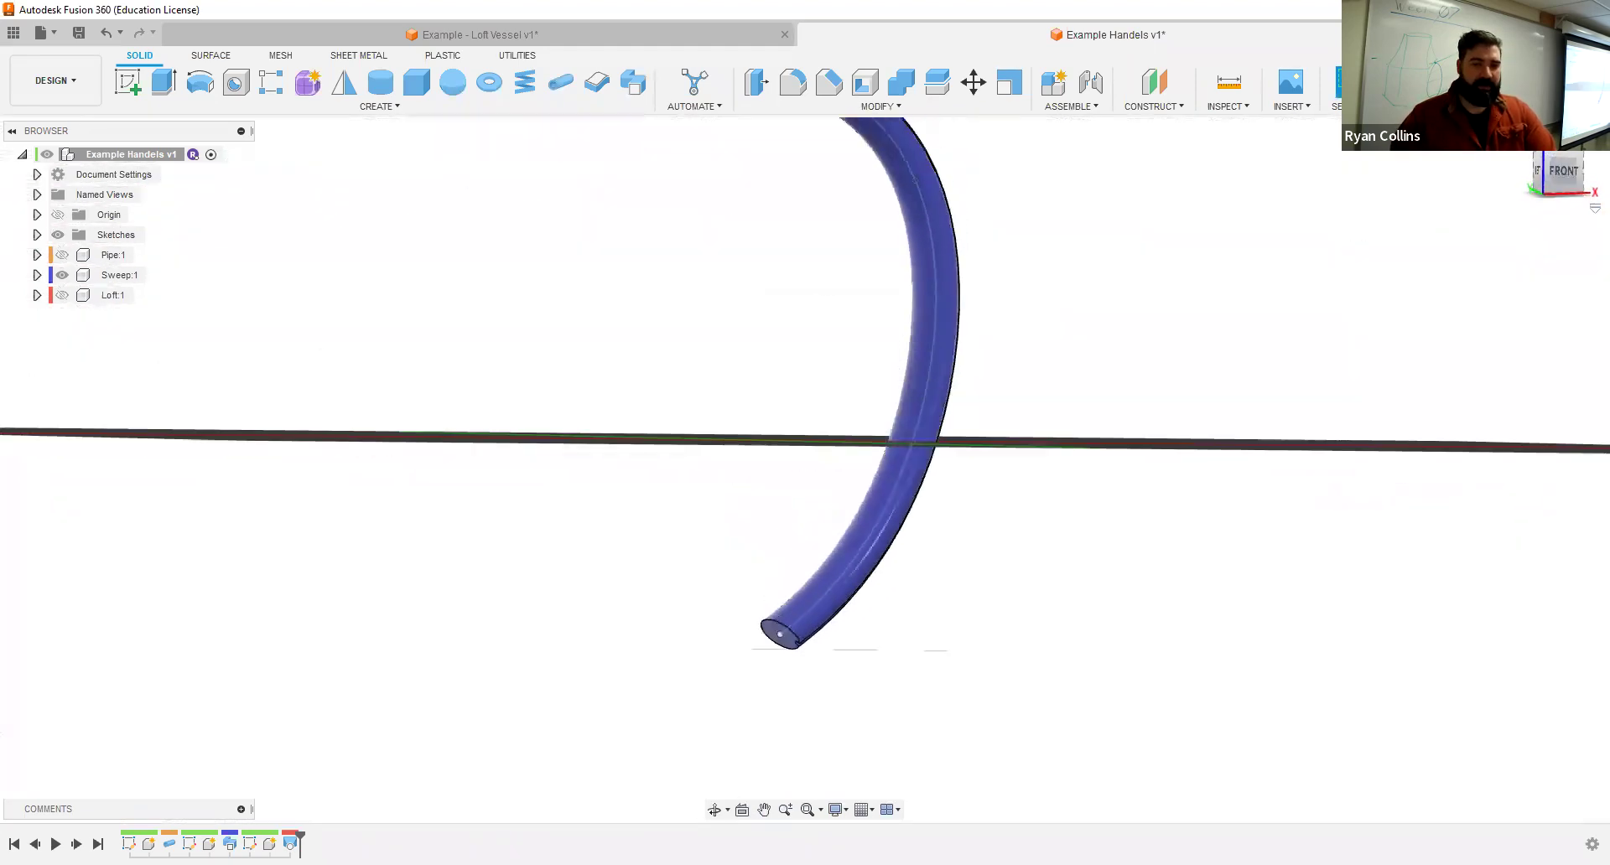
{"action": "left_click", "coordinate": [64, 277]}
{"action": "left_click", "coordinate": [62, 275]}
{"action": "left_click", "coordinate": [62, 295]}
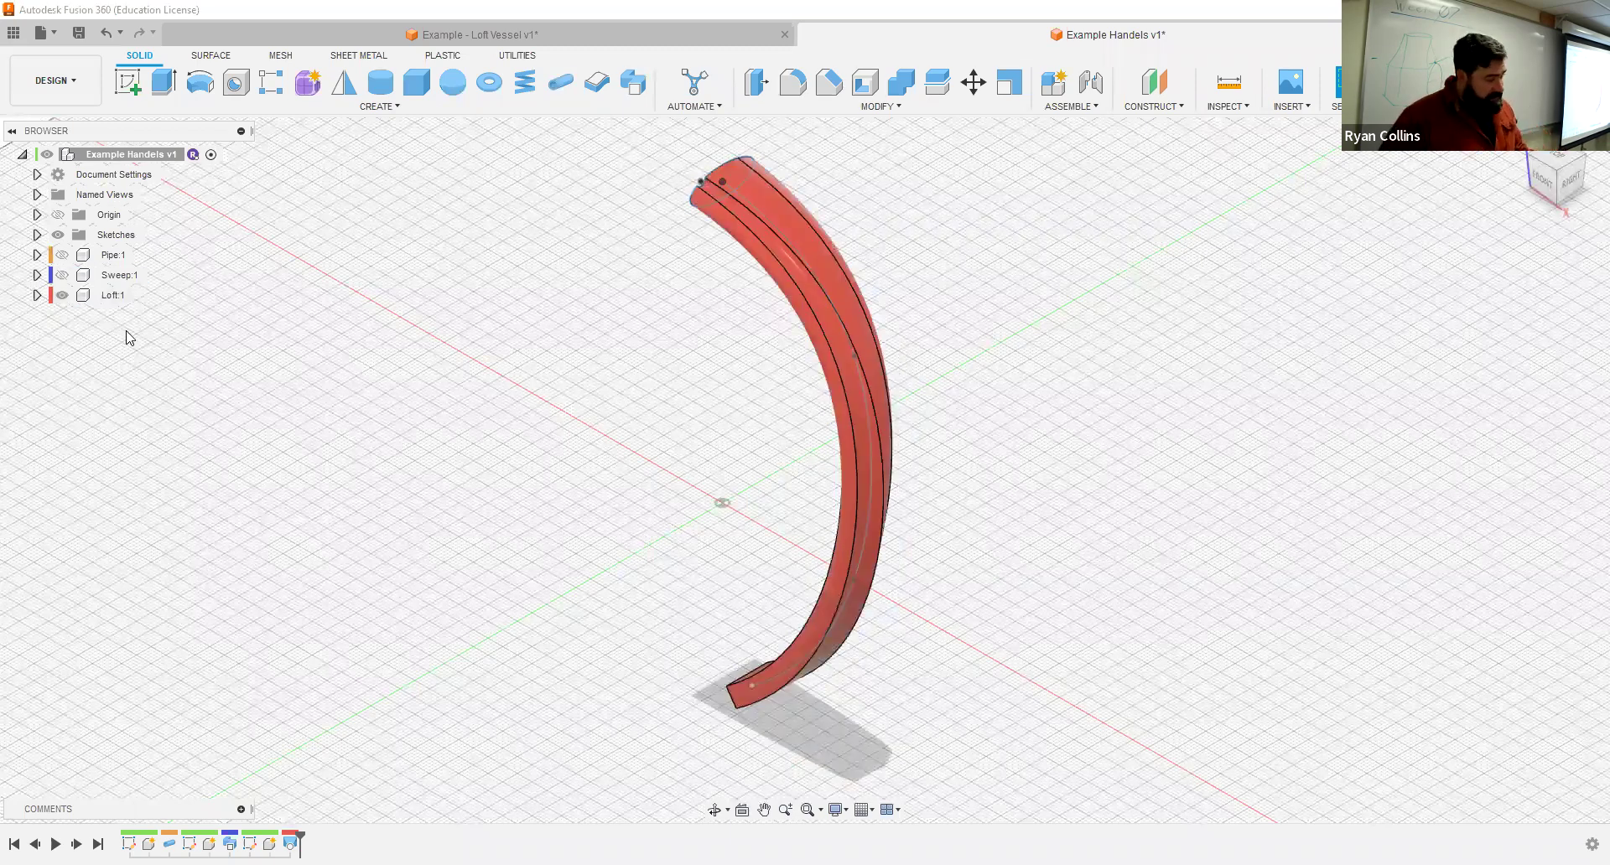
Step: Examine how the Loft handle transitions from its grooved oval upper end to its rectangular lower end
{"action": "middle_click_drag", "start_coordinate": [379, 428], "coordinate": [604, 409], "text": "shift"}
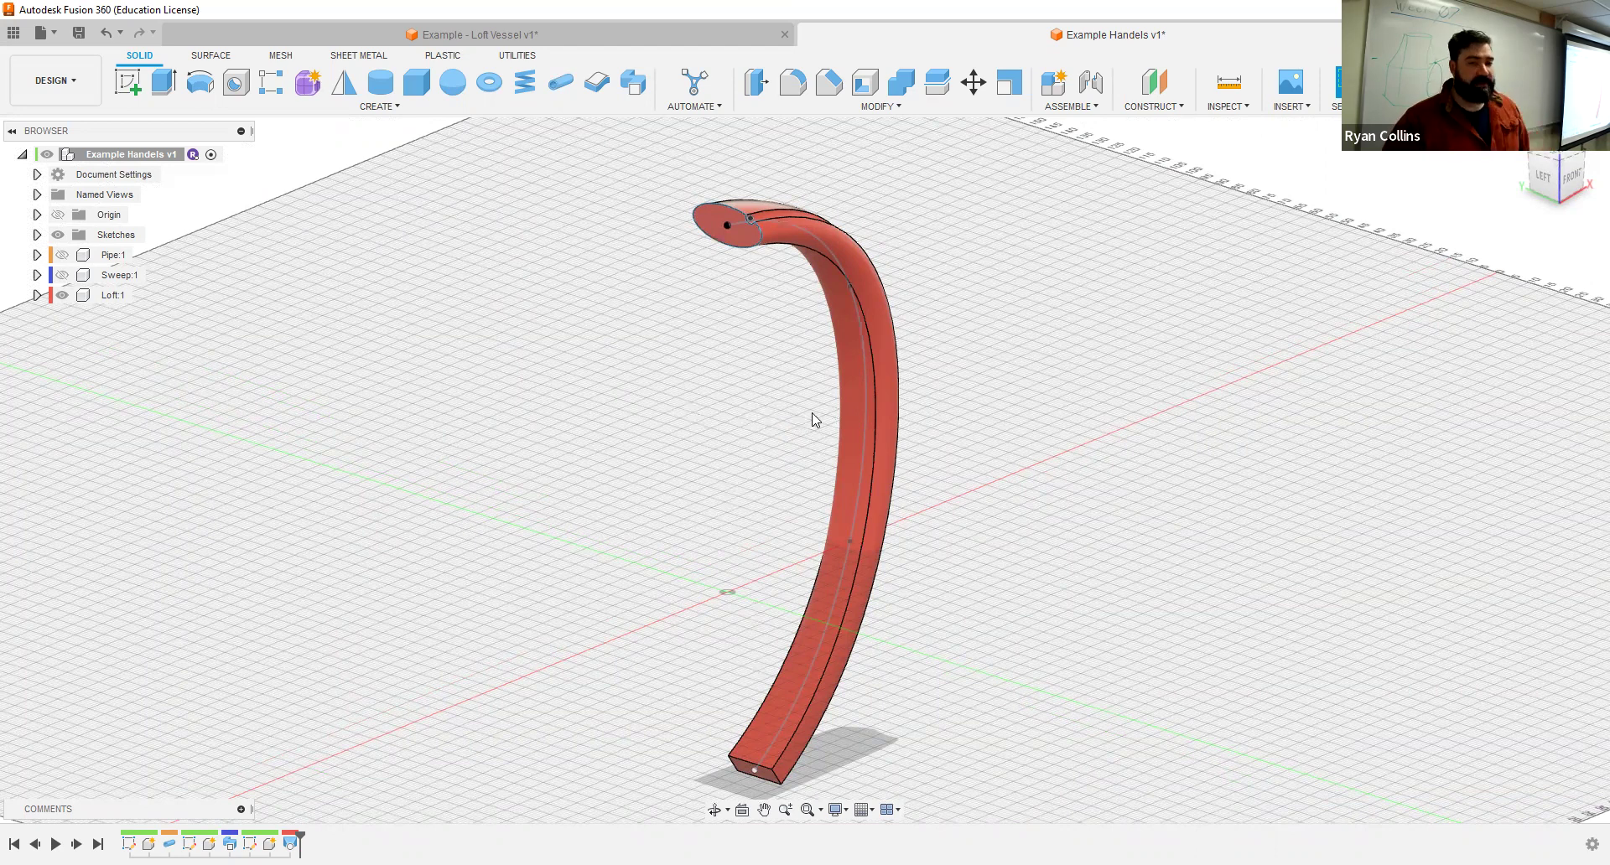
{"action": "scroll", "coordinate": [742, 231], "scroll_direction": "up", "scroll_amount": 4}
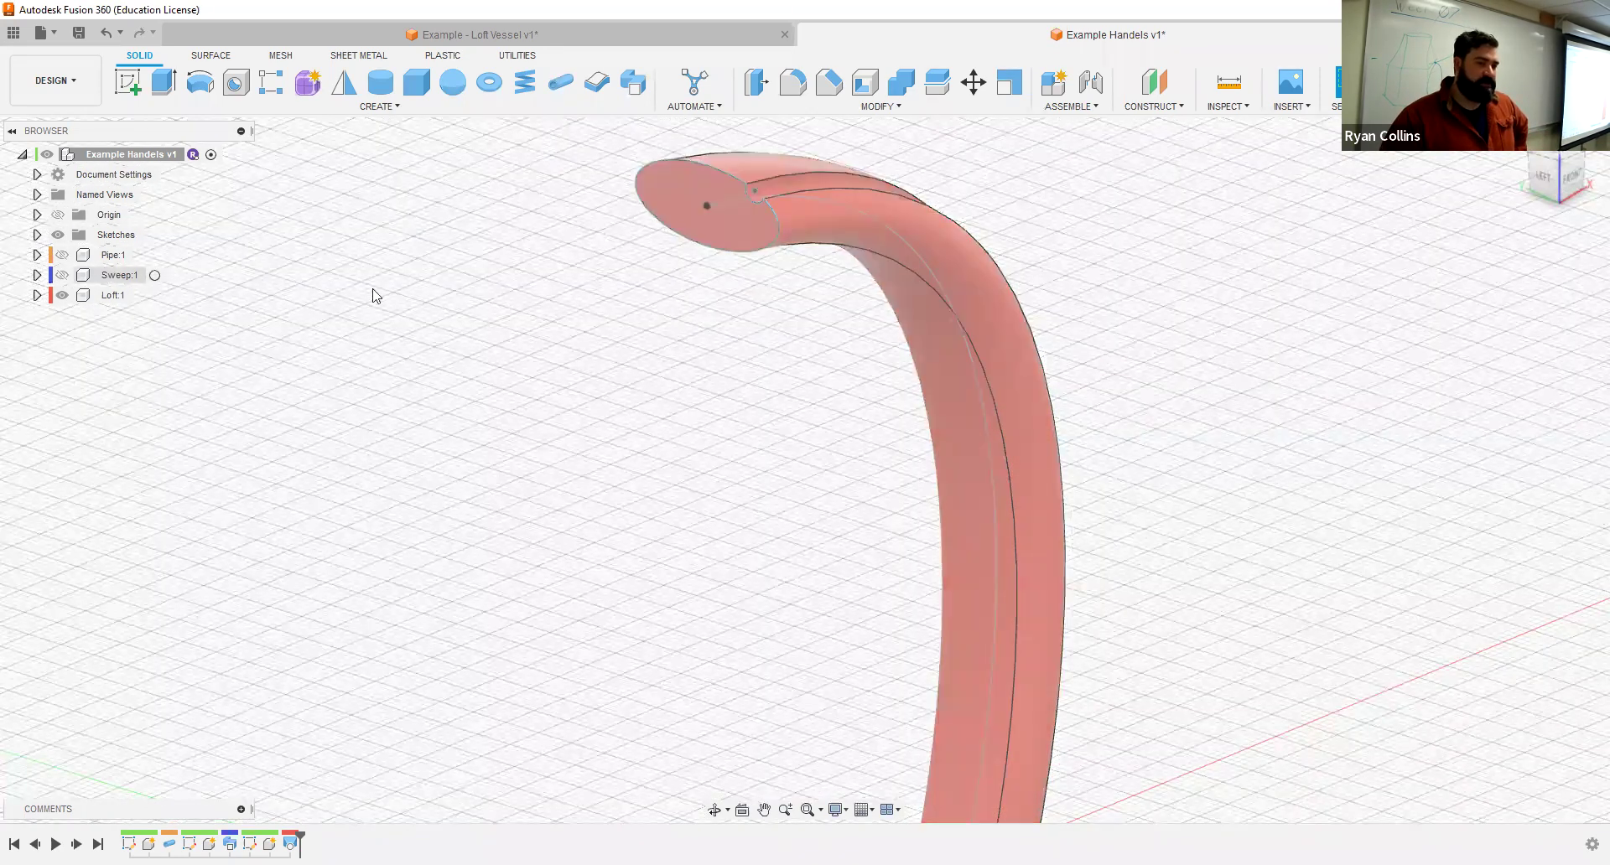
{"action": "left_click", "coordinate": [764, 809]}
{"action": "left_click_drag", "start_coordinate": [849, 239], "coordinate": [743, 759]}
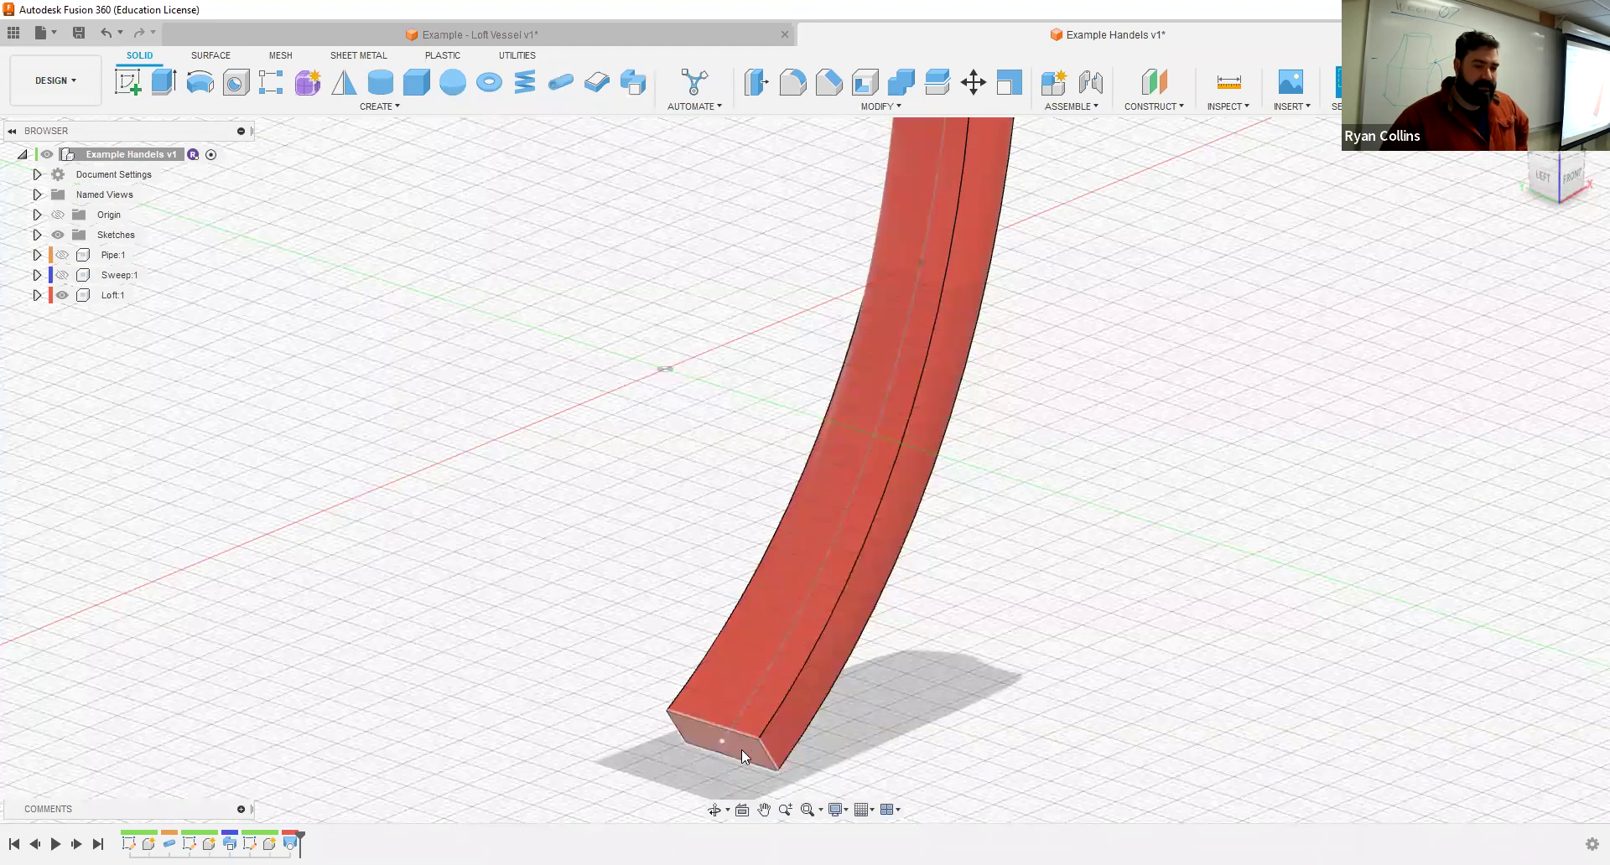
{"action": "scroll", "coordinate": [1024, 431], "scroll_direction": "down", "scroll_amount": 3}
{"action": "middle_click_drag", "start_coordinate": [1025, 432], "coordinate": [914, 455], "text": "shift"}
{"action": "middle_click_drag", "start_coordinate": [974, 593], "coordinate": [755, 369], "text": "shift"}
{"action": "scroll", "coordinate": [877, 615], "scroll_direction": "up", "scroll_amount": 3}
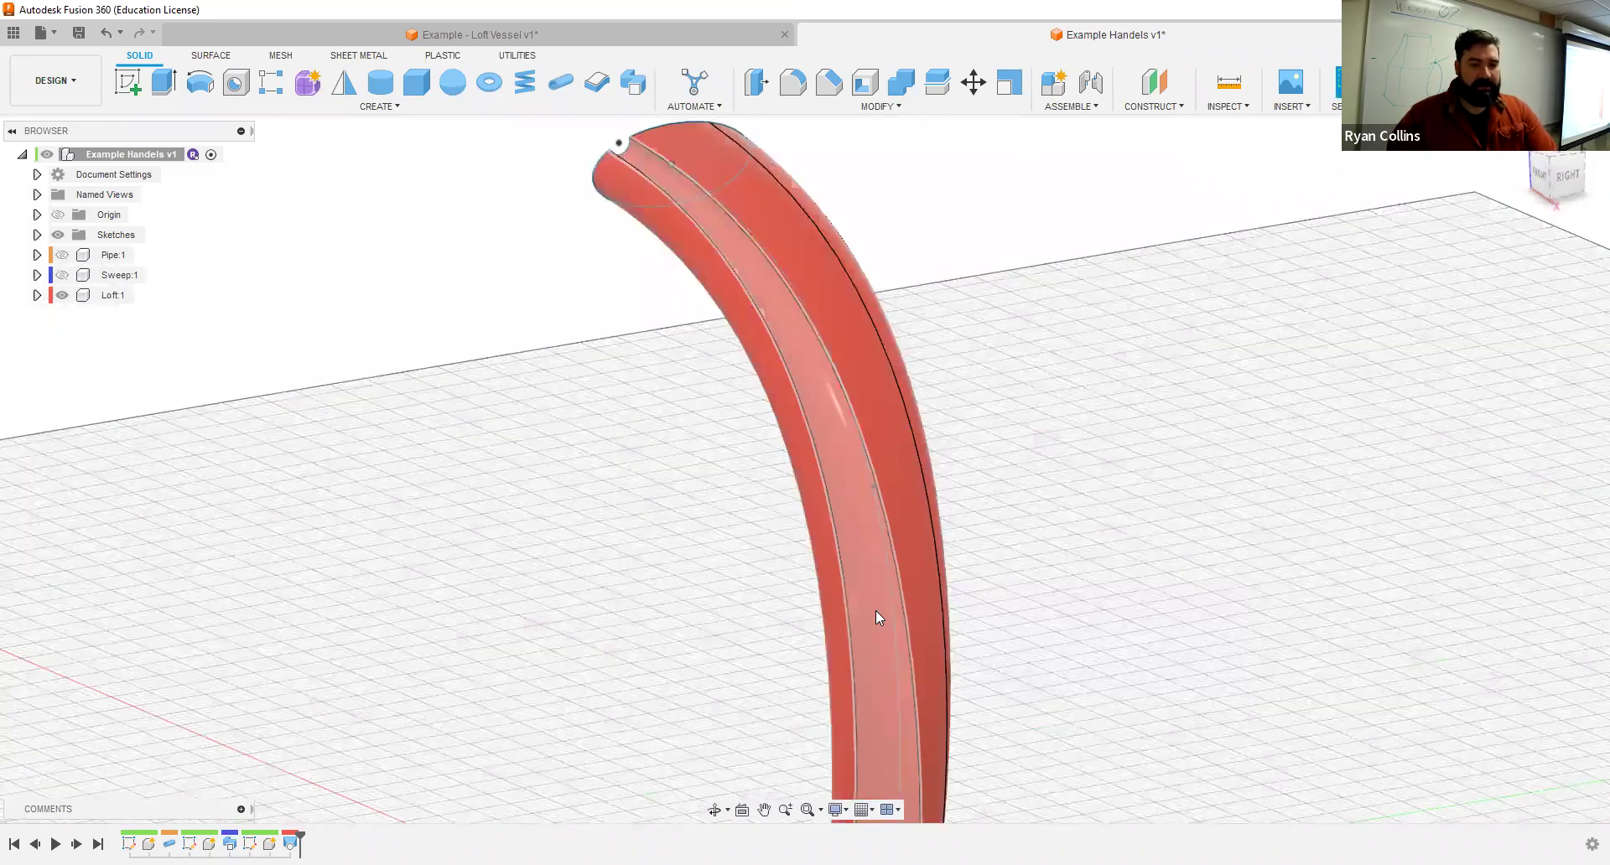
{"action": "middle_click_drag", "start_coordinate": [862, 529], "coordinate": [891, 201]}
{"action": "scroll", "coordinate": [948, 676], "scroll_direction": "down", "scroll_amount": 3}
{"action": "middle_click_drag", "start_coordinate": [949, 676], "coordinate": [888, 532], "text": "shift"}
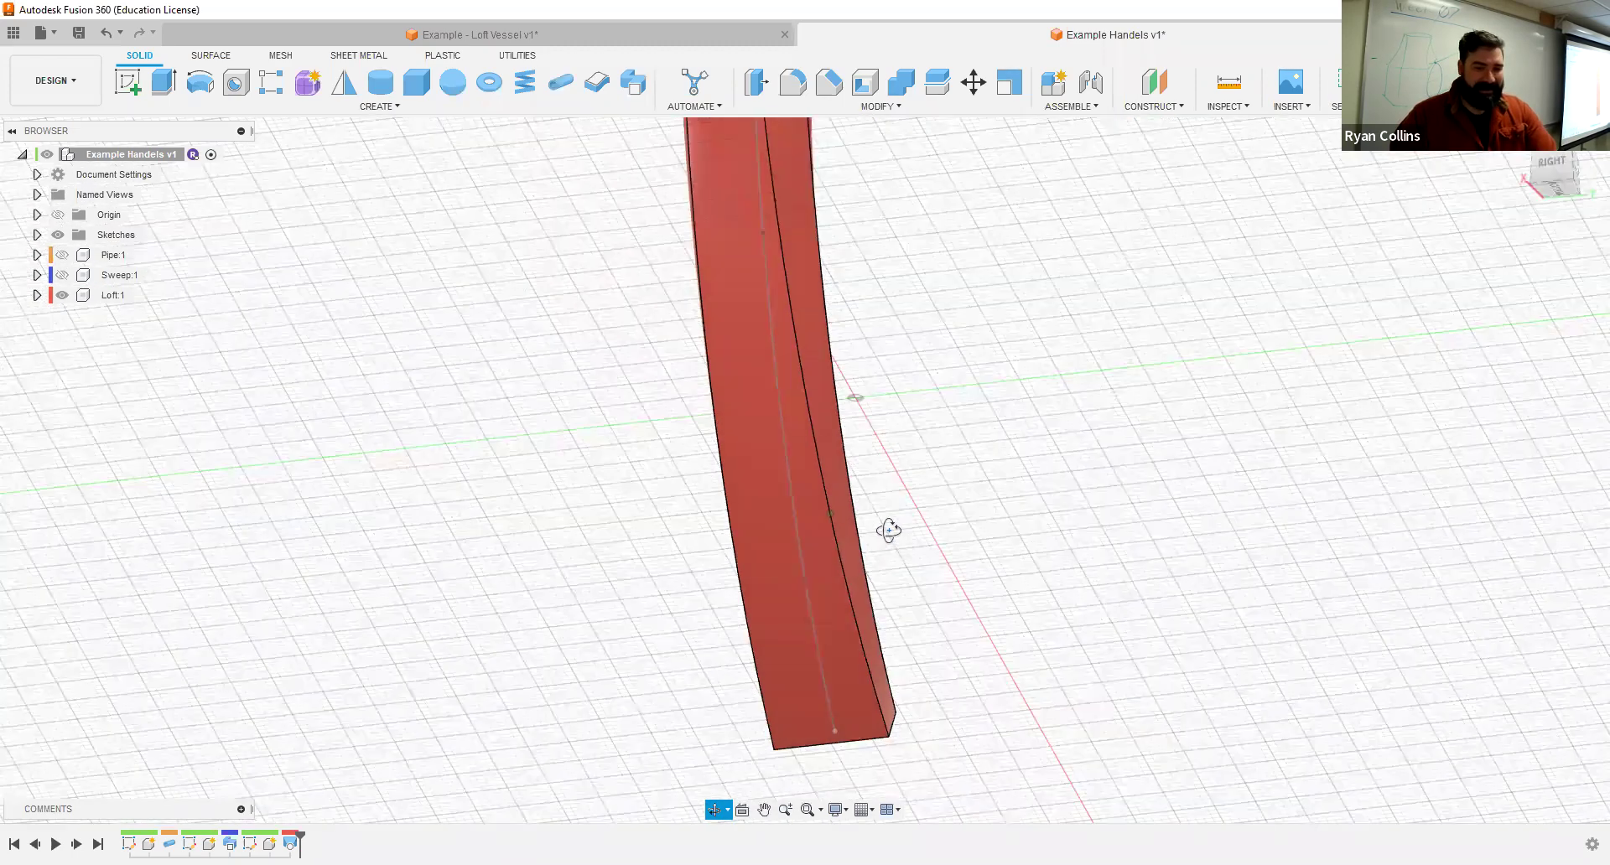
{"action": "middle_click_drag", "start_coordinate": [898, 600], "coordinate": [1093, 629], "text": "shift"}
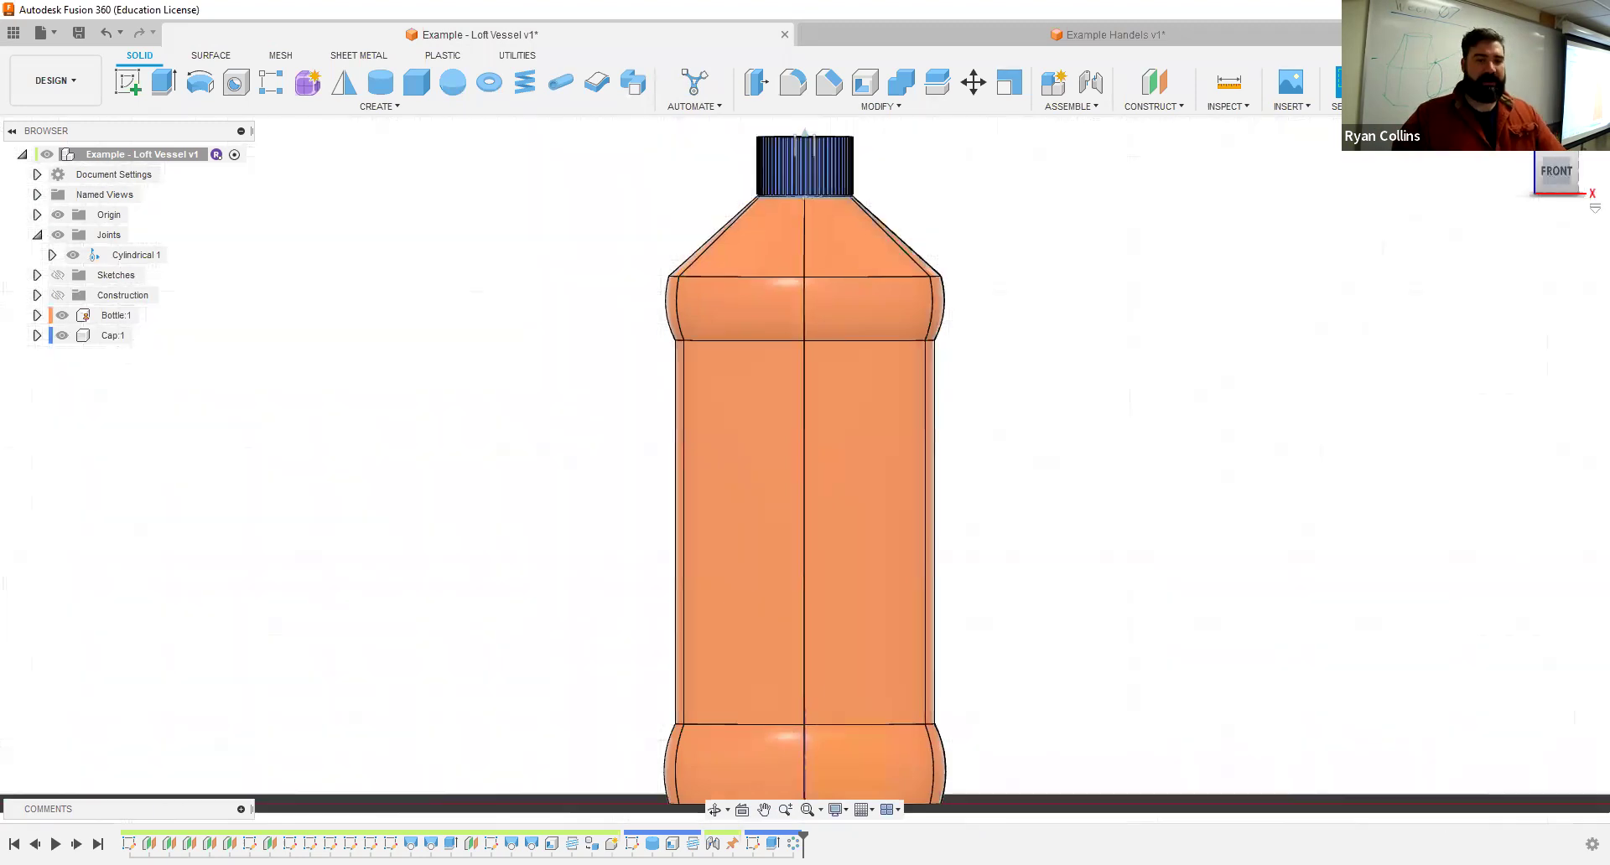
Step: Restore the home view of the Example - Loft Vessel bottle and start a new, empty design
{"action": "left_click", "coordinate": [1577, 156]}
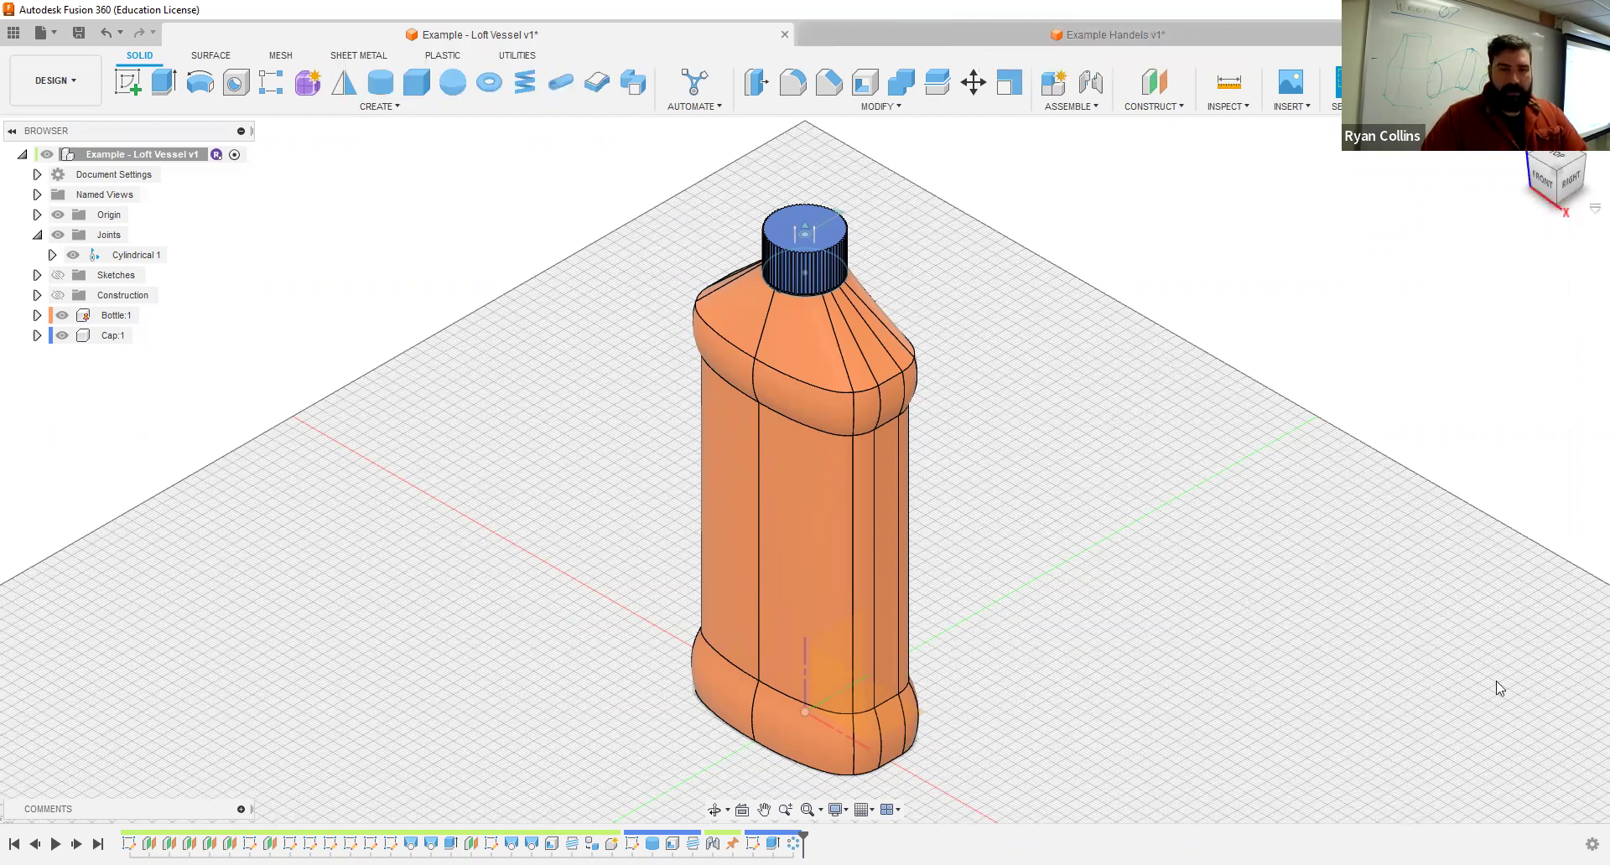
{"action": "key", "text": "ctrl+n"}
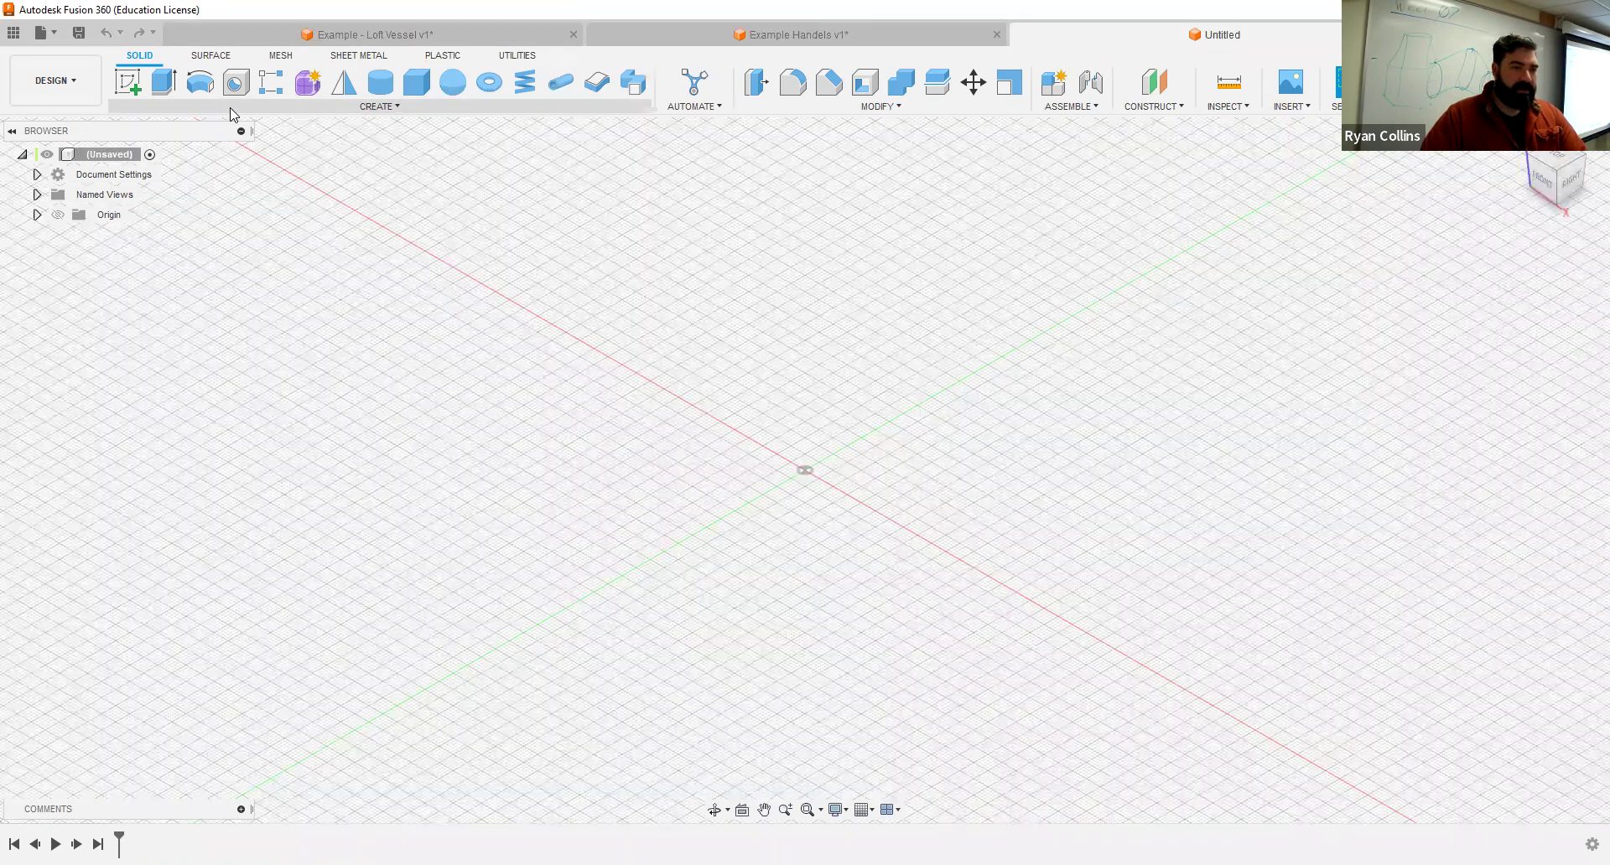
{"action": "left_click", "coordinate": [232, 108]}
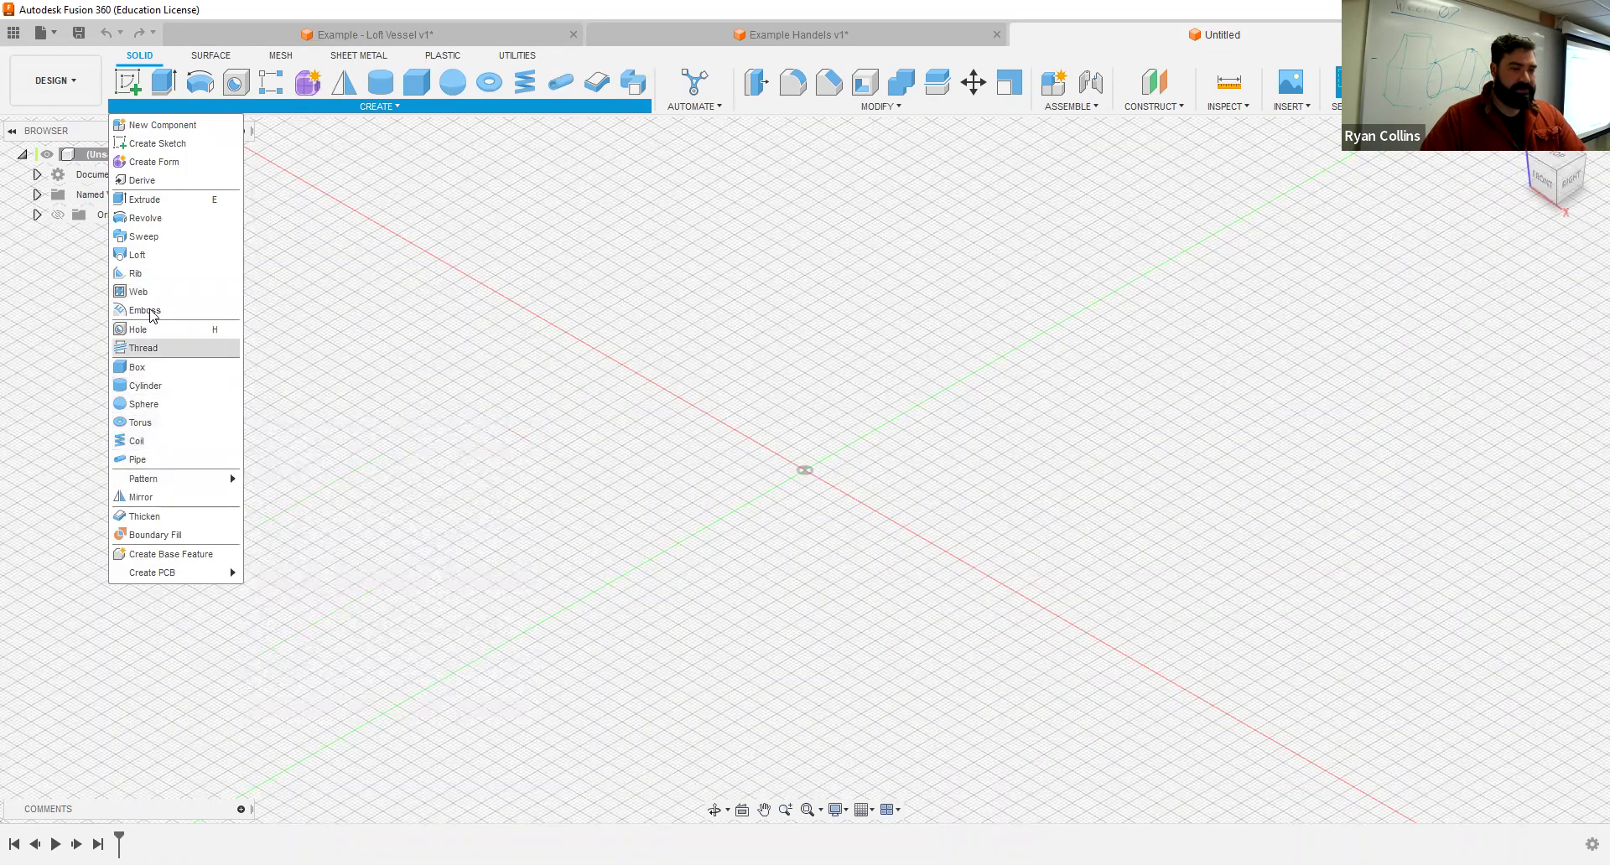
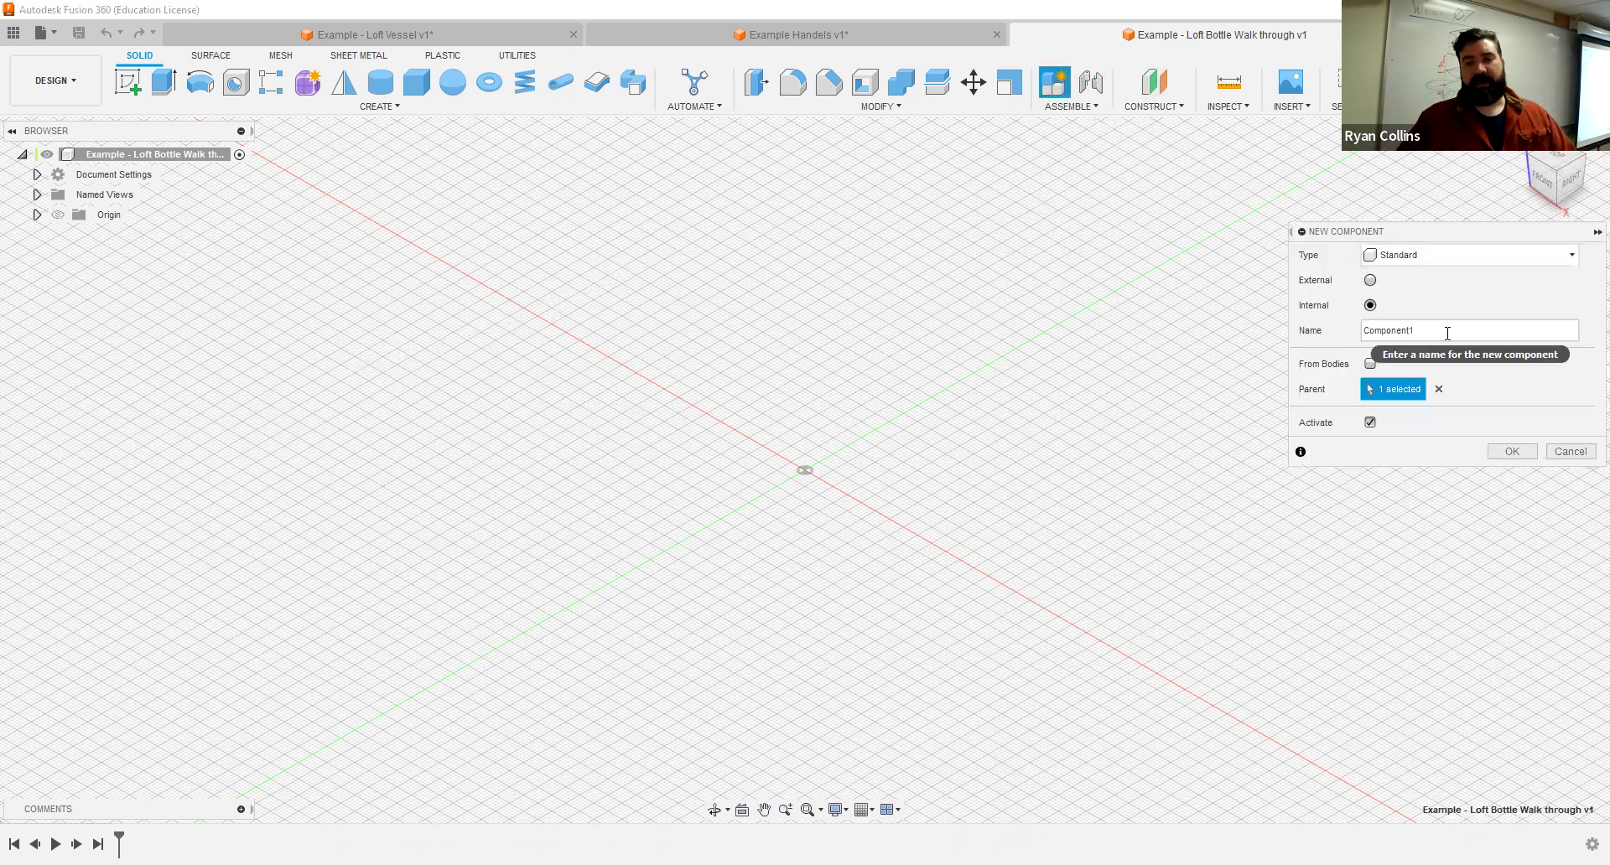
Step: Create a new internal standard component named Cap with activation enabled
{"action": "type", "text": "L"}
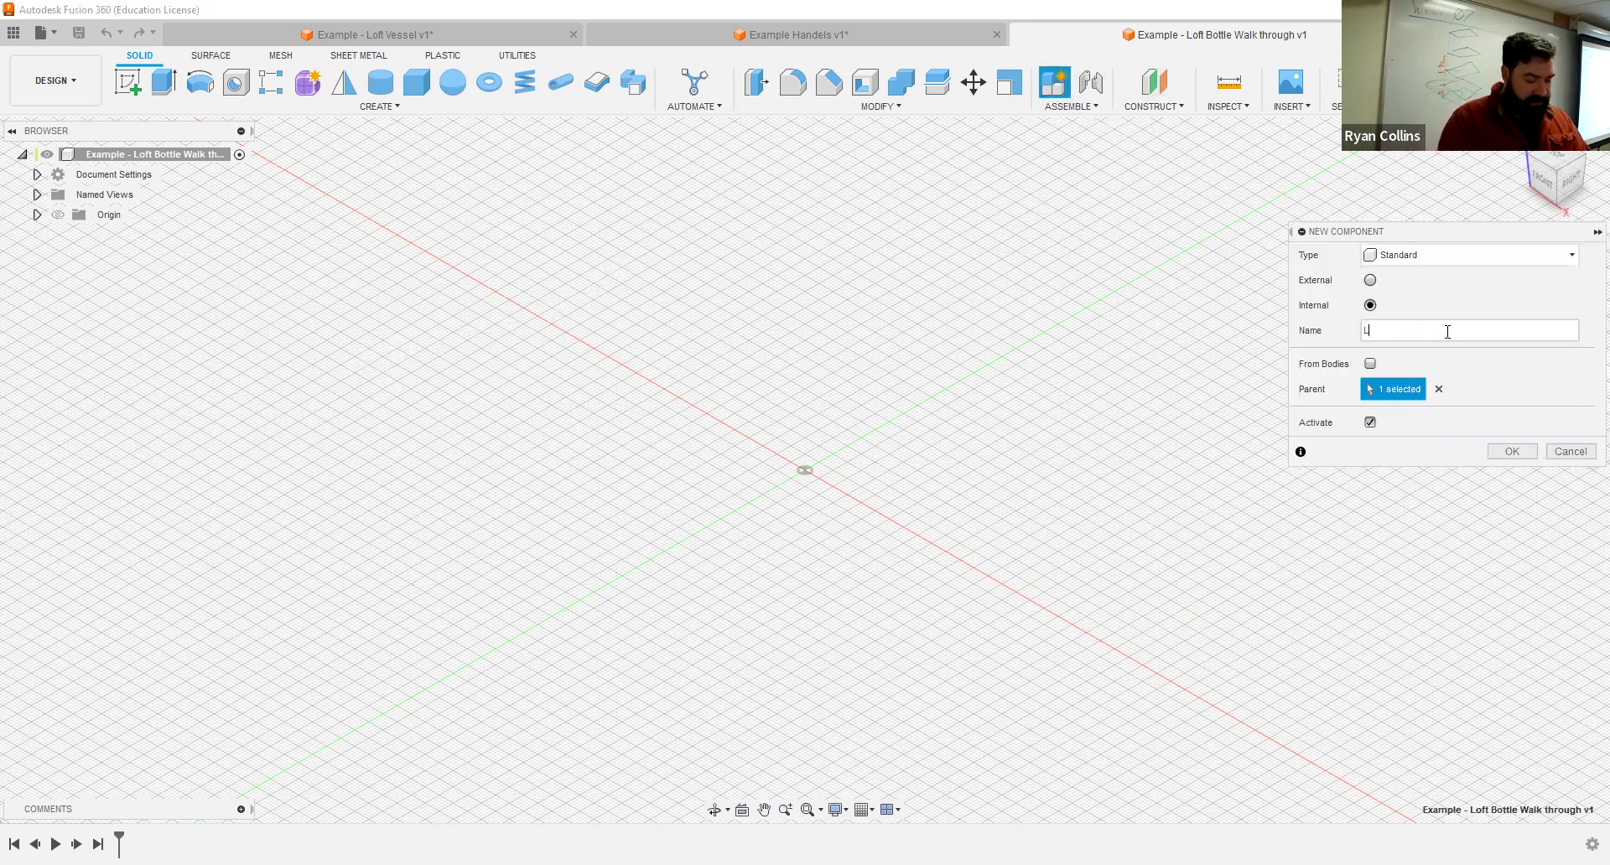
{"action": "type", "text": "ap"}
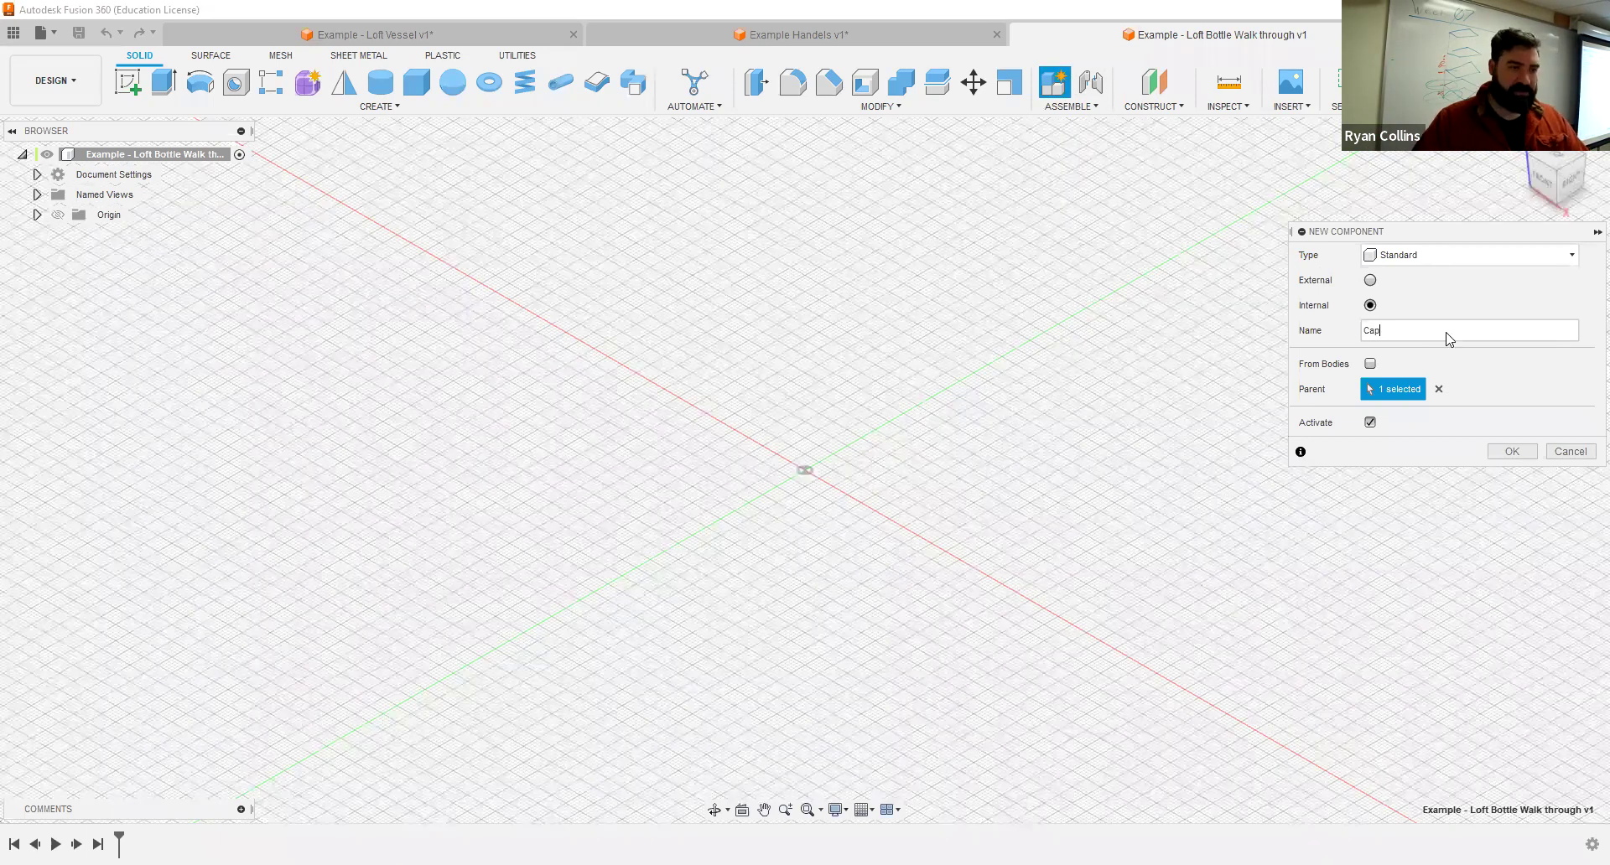
{"action": "key", "text": "Return"}
{"action": "left_click", "coordinate": [1062, 84]}
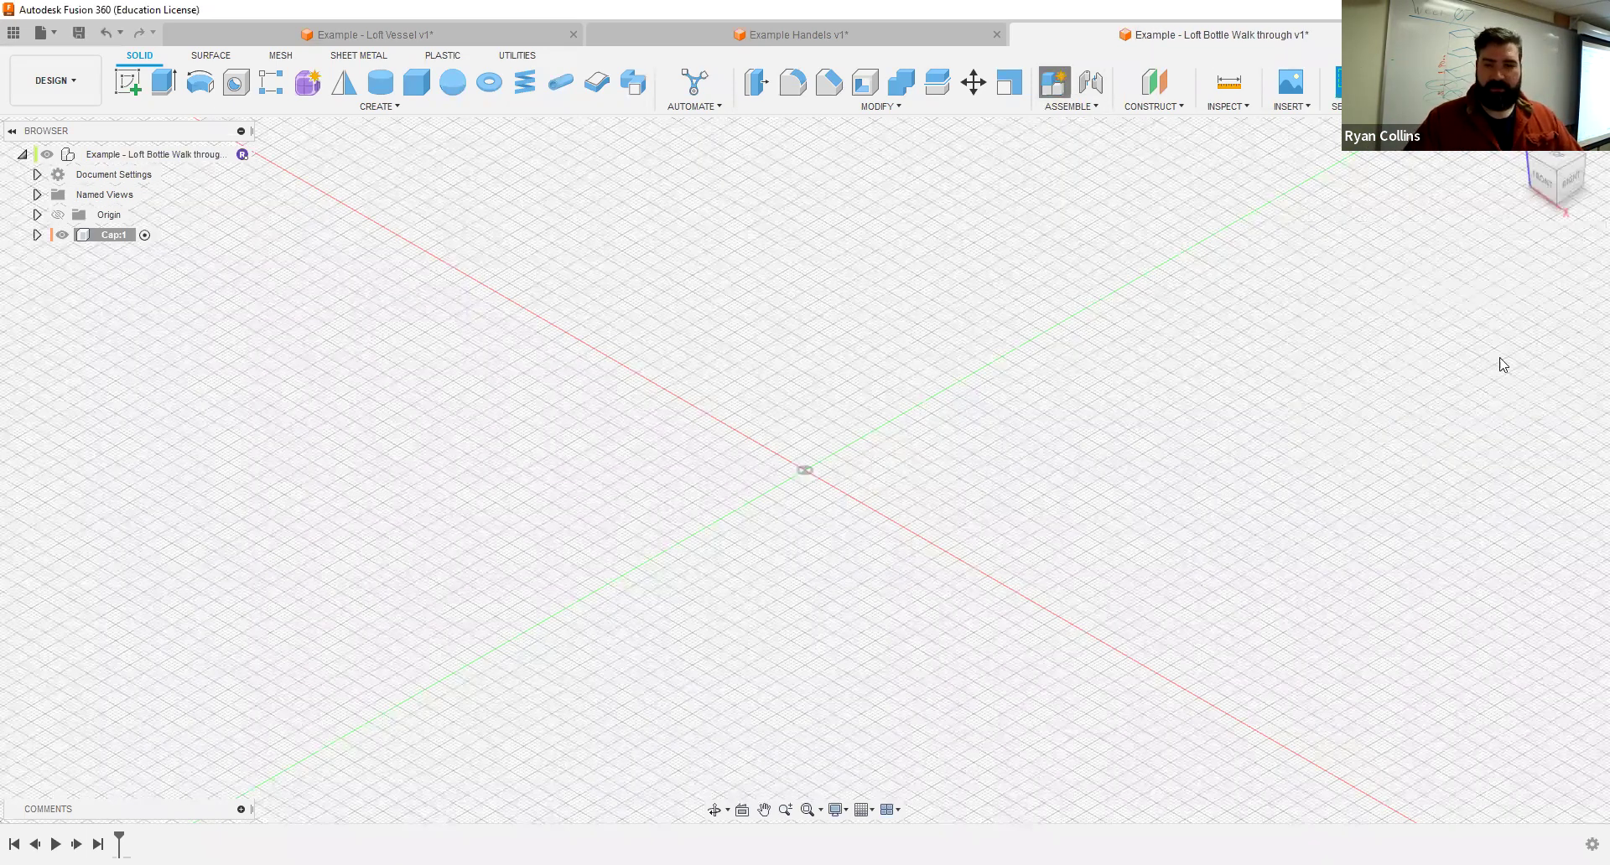
{"action": "key", "text": "Escape"}
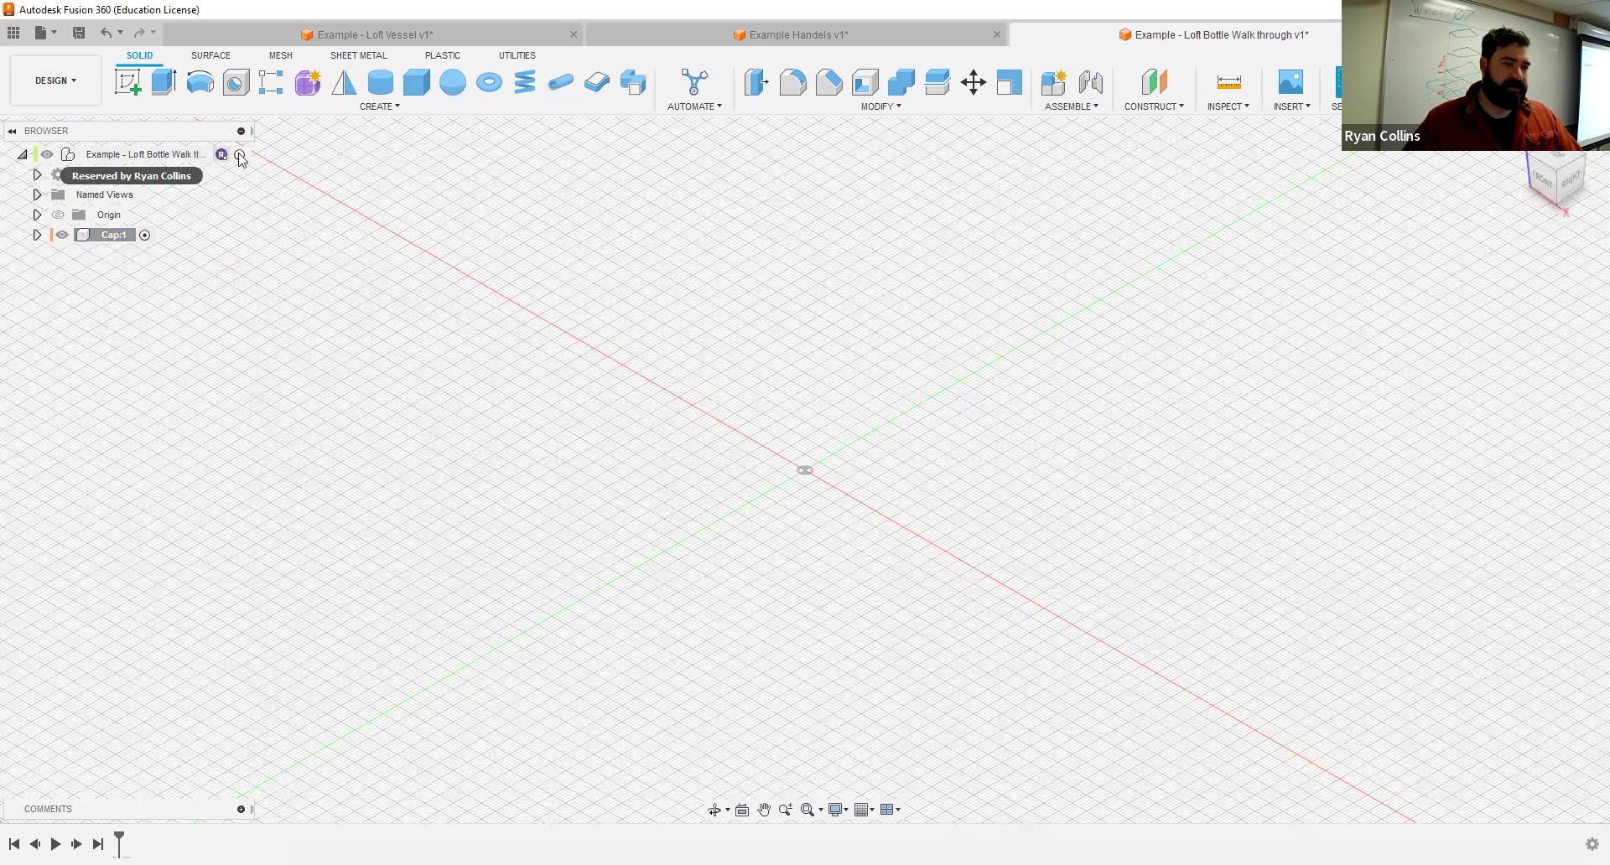
Step: Create an internal standard component named Bottle under the top-level design with activation disabled, and make it the active component
{"action": "left_click", "coordinate": [240, 156]}
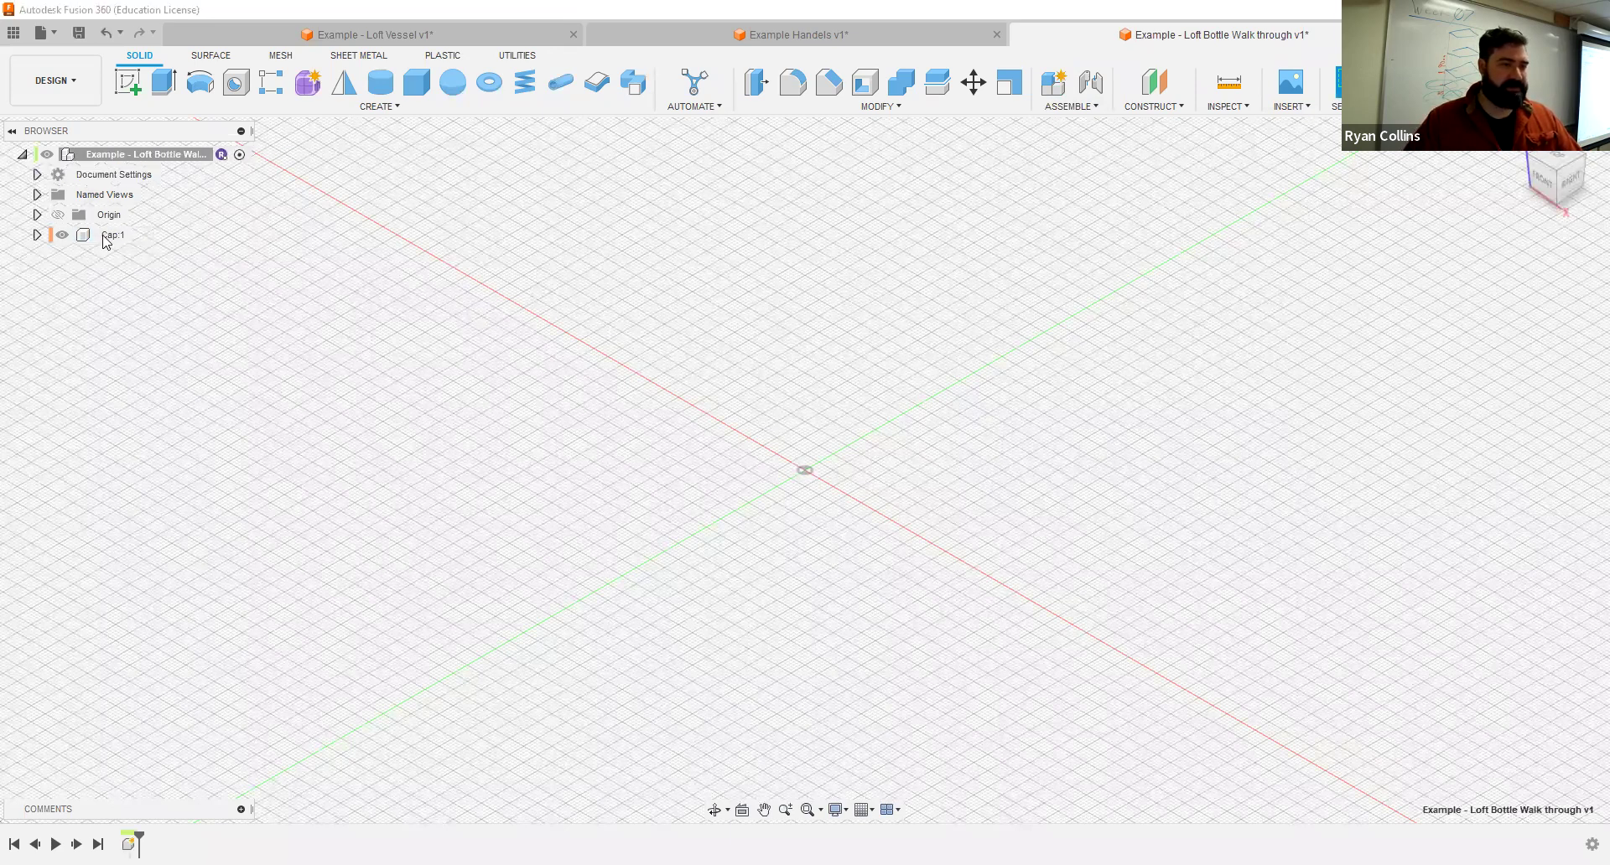
{"action": "left_click", "coordinate": [1054, 84]}
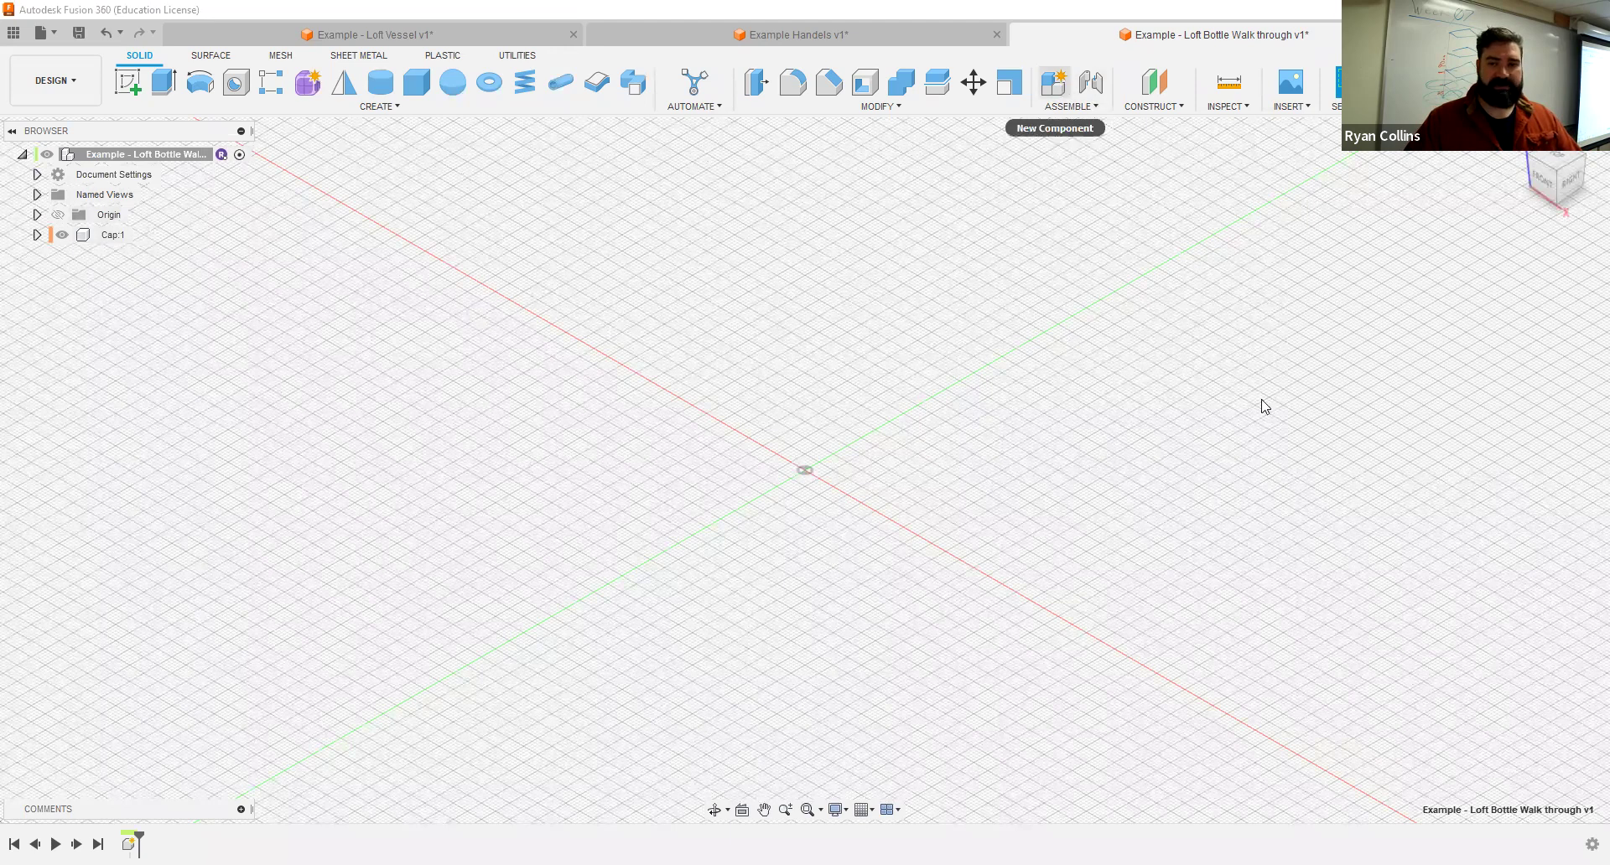
{"action": "type", "text": "Bottle"}
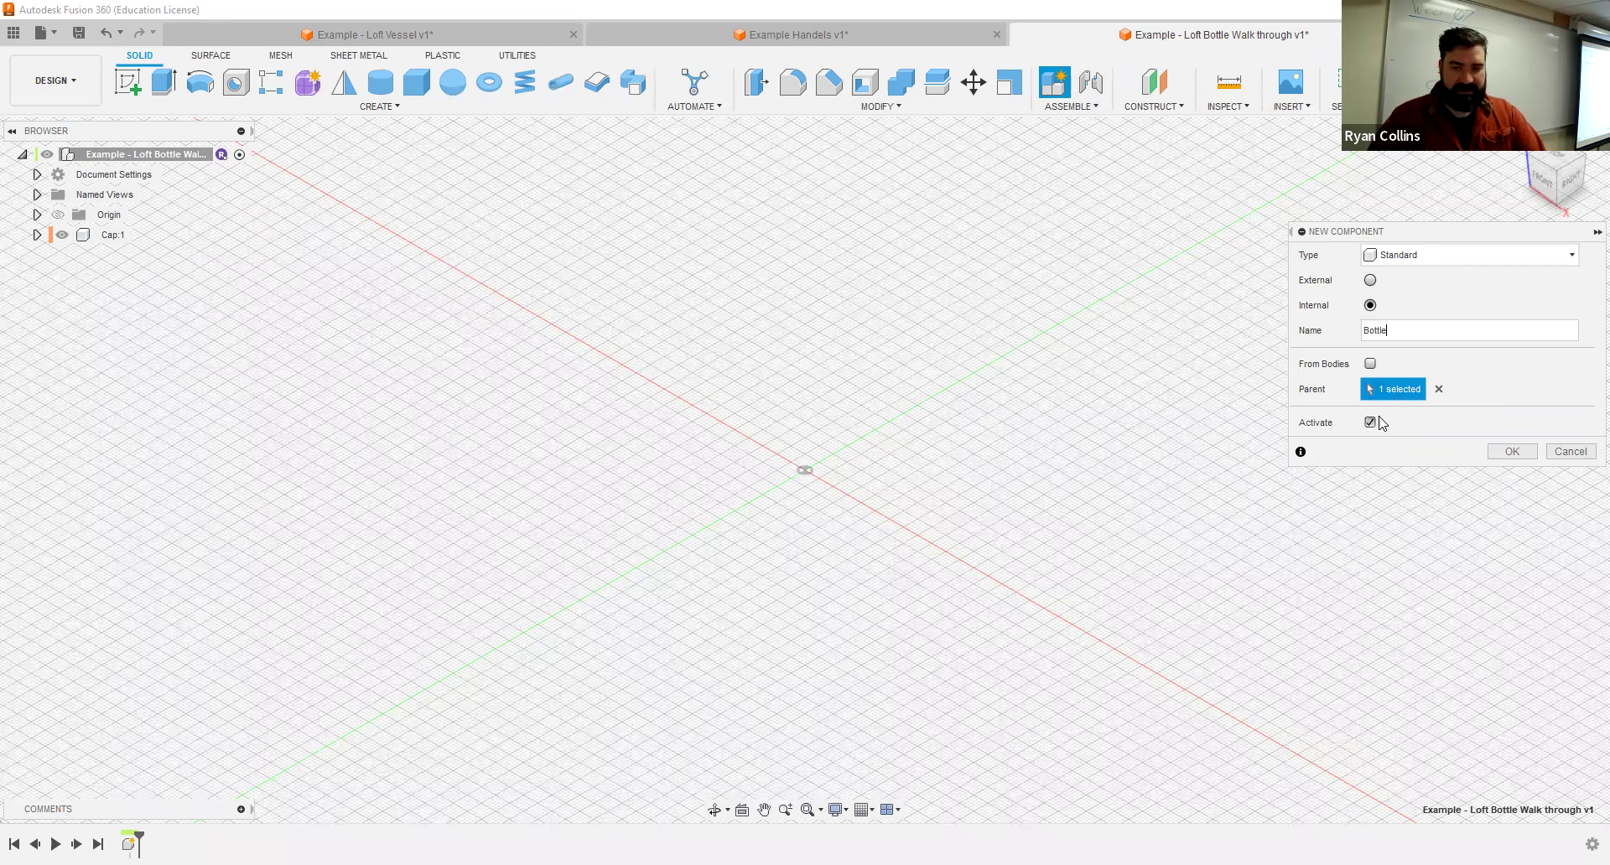
{"action": "left_click", "coordinate": [1370, 423]}
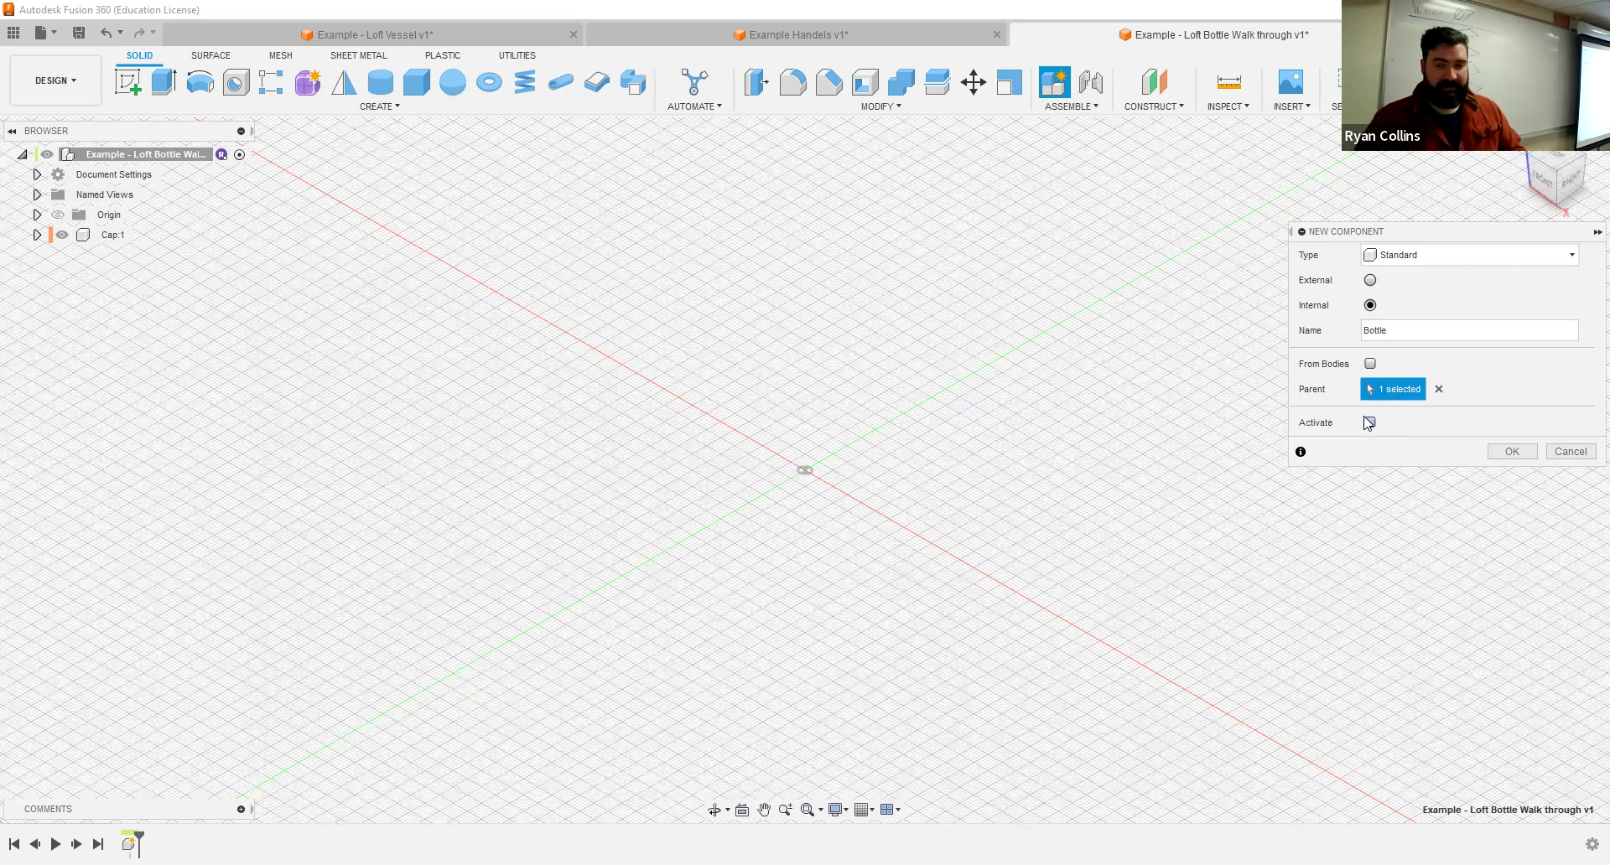
{"action": "left_click", "coordinate": [1512, 452]}
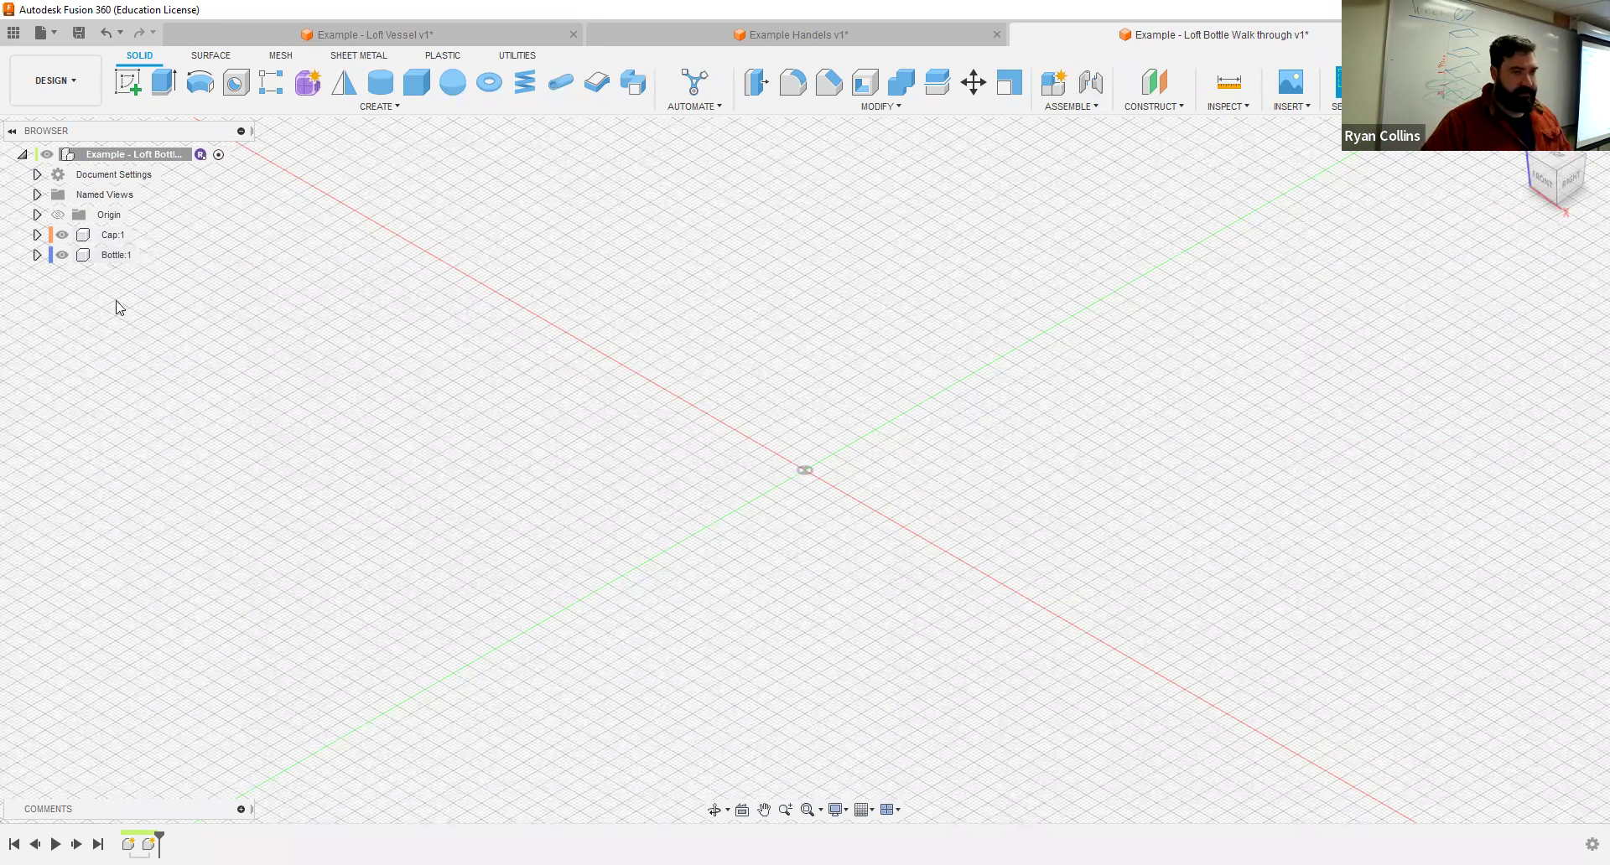
{"action": "left_click", "coordinate": [116, 255]}
{"action": "left_click", "coordinate": [148, 255]}
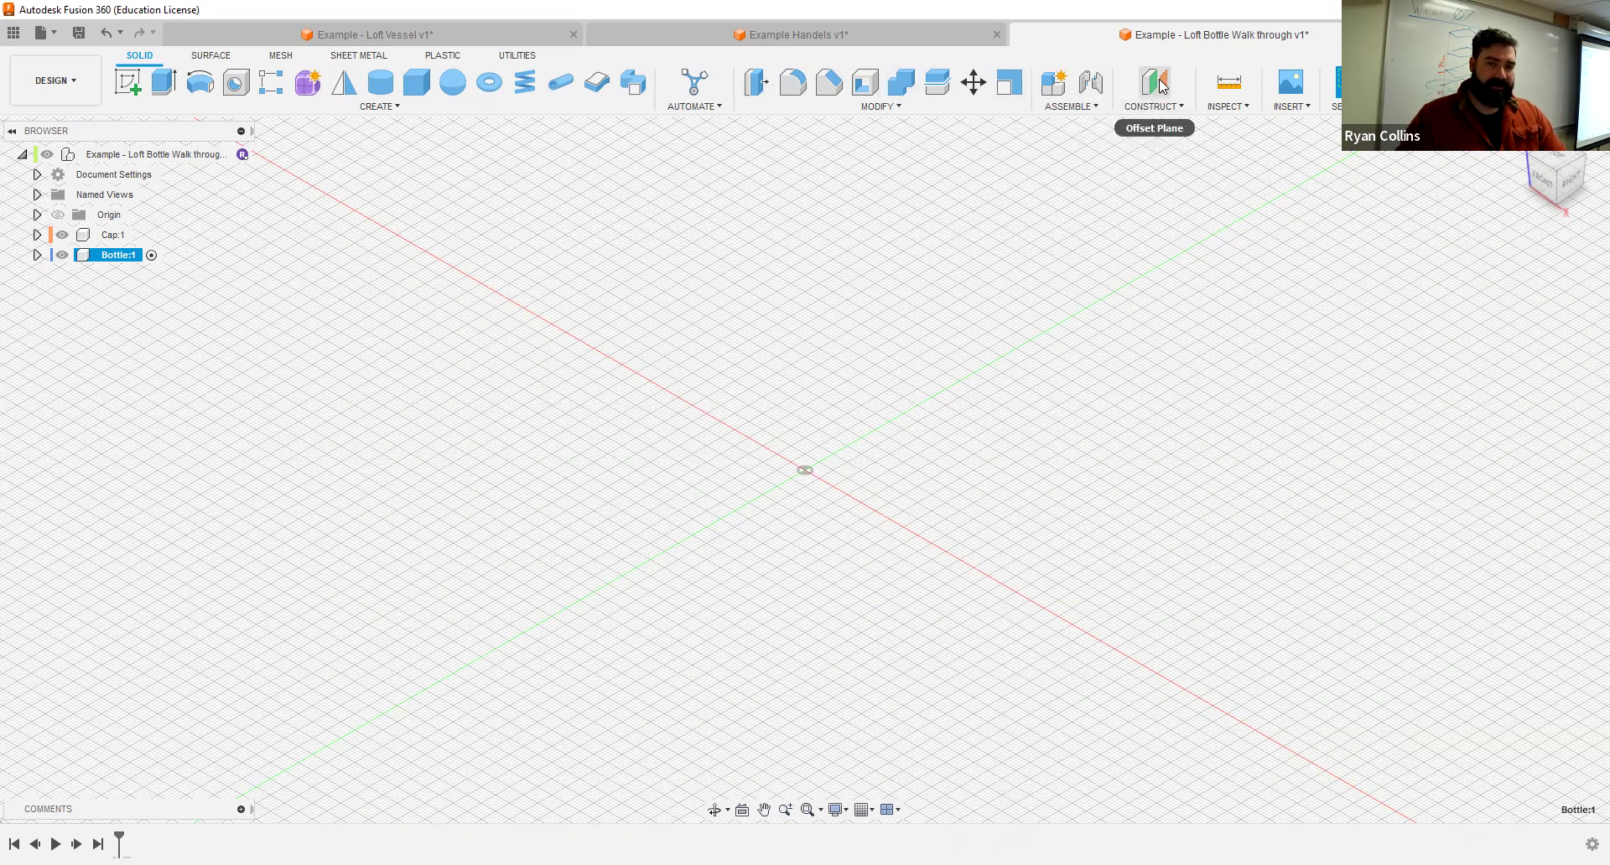
Step: Construct an offset plane 25 mm above the XY plane in the Bottle component
{"action": "left_click", "coordinate": [1161, 107]}
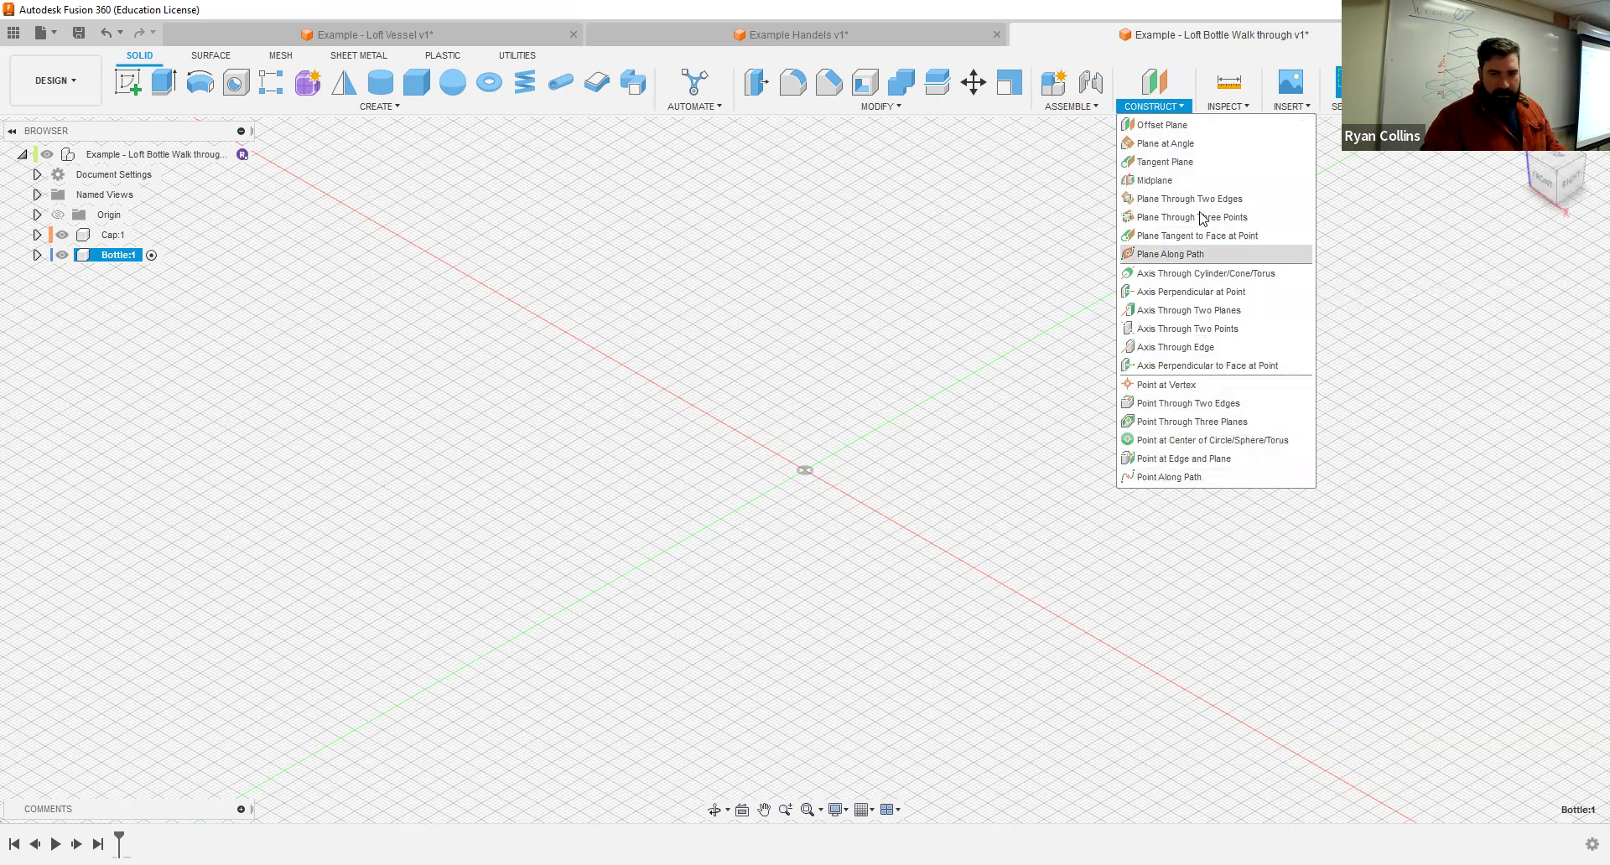
{"action": "left_click", "coordinate": [1166, 125]}
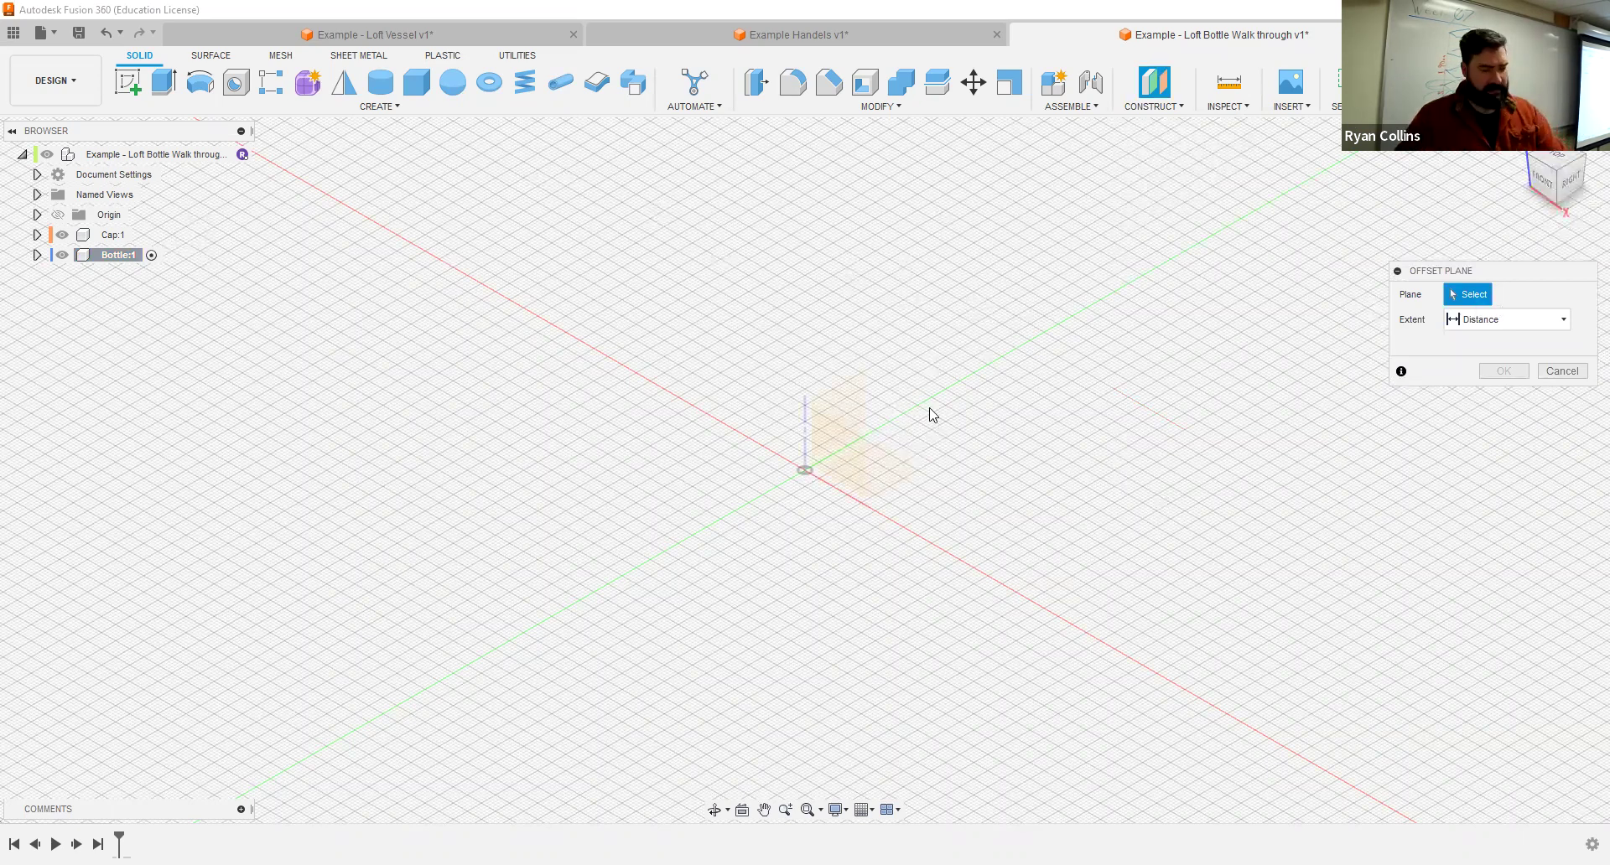
{"action": "middle_click_drag", "start_coordinate": [905, 456], "coordinate": [818, 484], "text": "shift"}
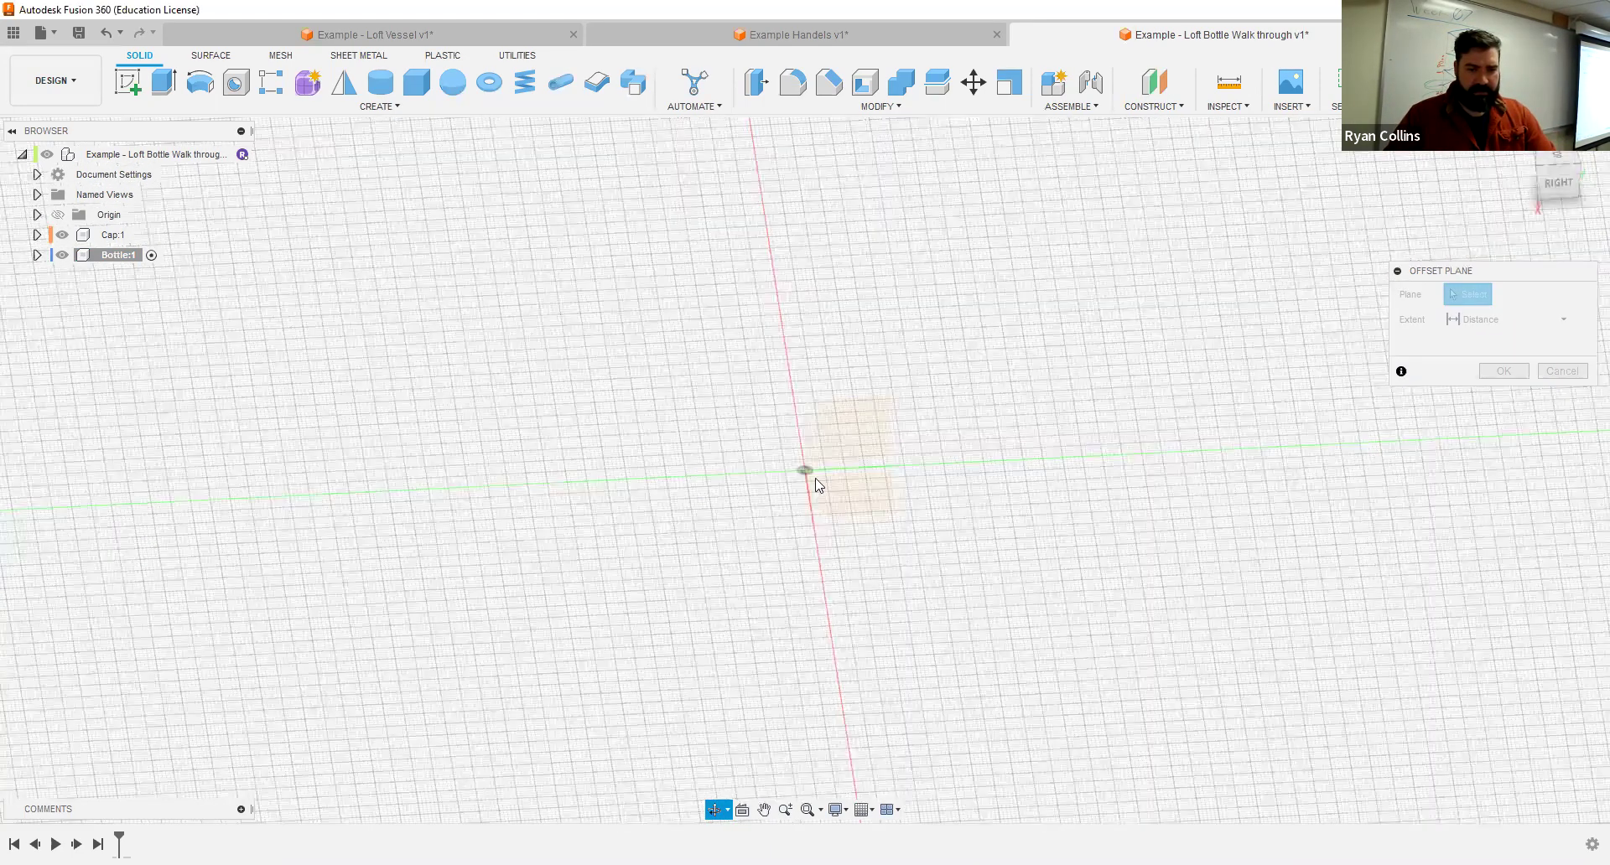
{"action": "left_click", "coordinate": [884, 507]}
{"action": "middle_click_drag", "start_coordinate": [851, 560], "coordinate": [819, 566], "text": "shift"}
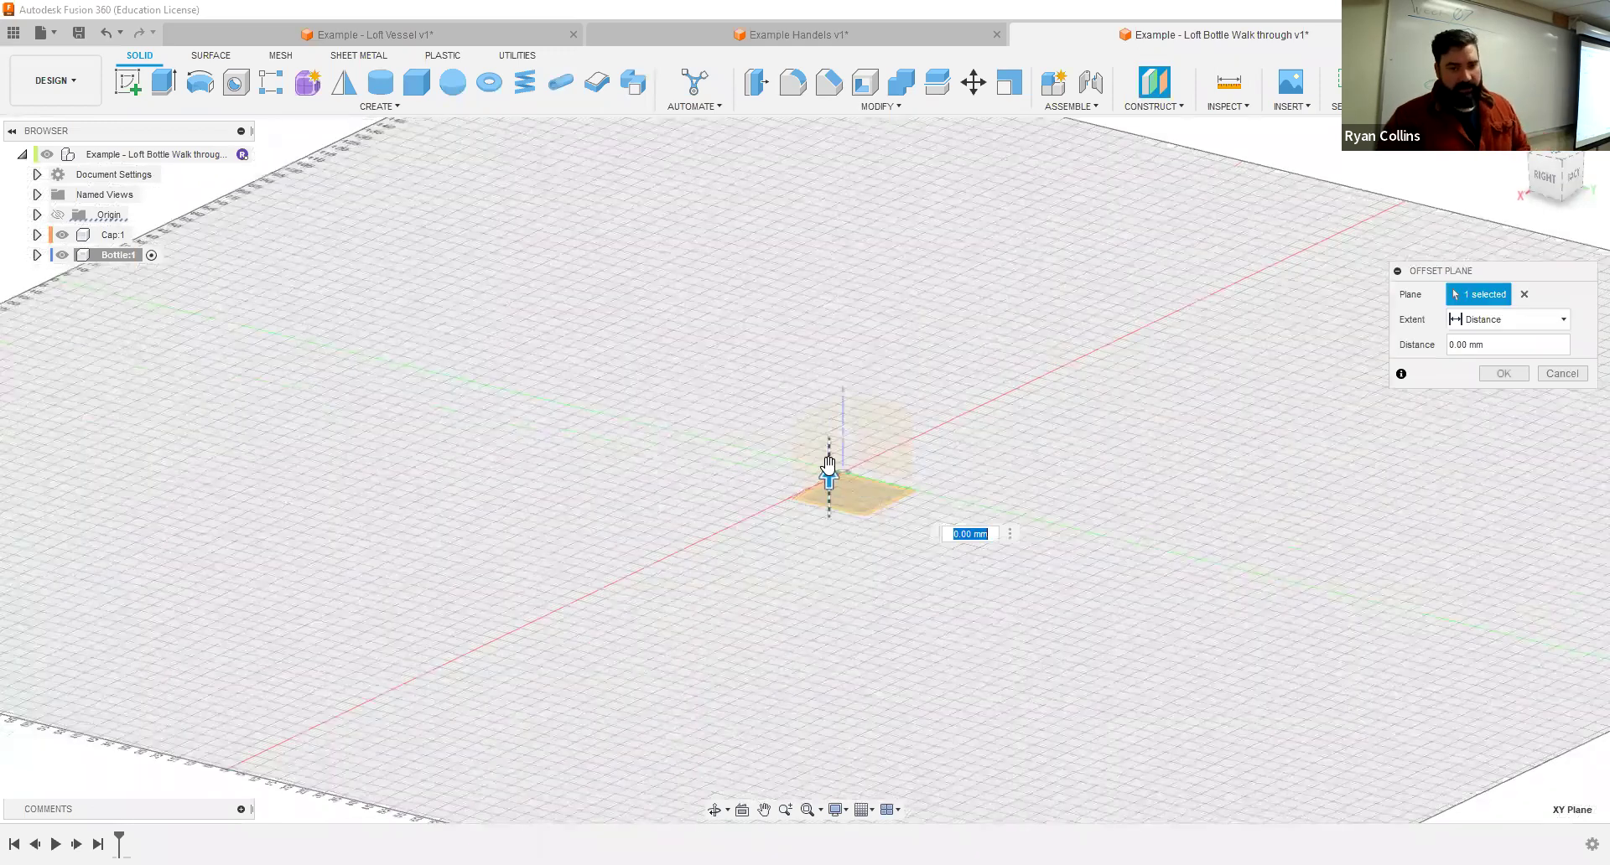
{"action": "left_click_drag", "start_coordinate": [828, 464], "coordinate": [829, 433]}
{"action": "type", "text": "25"}
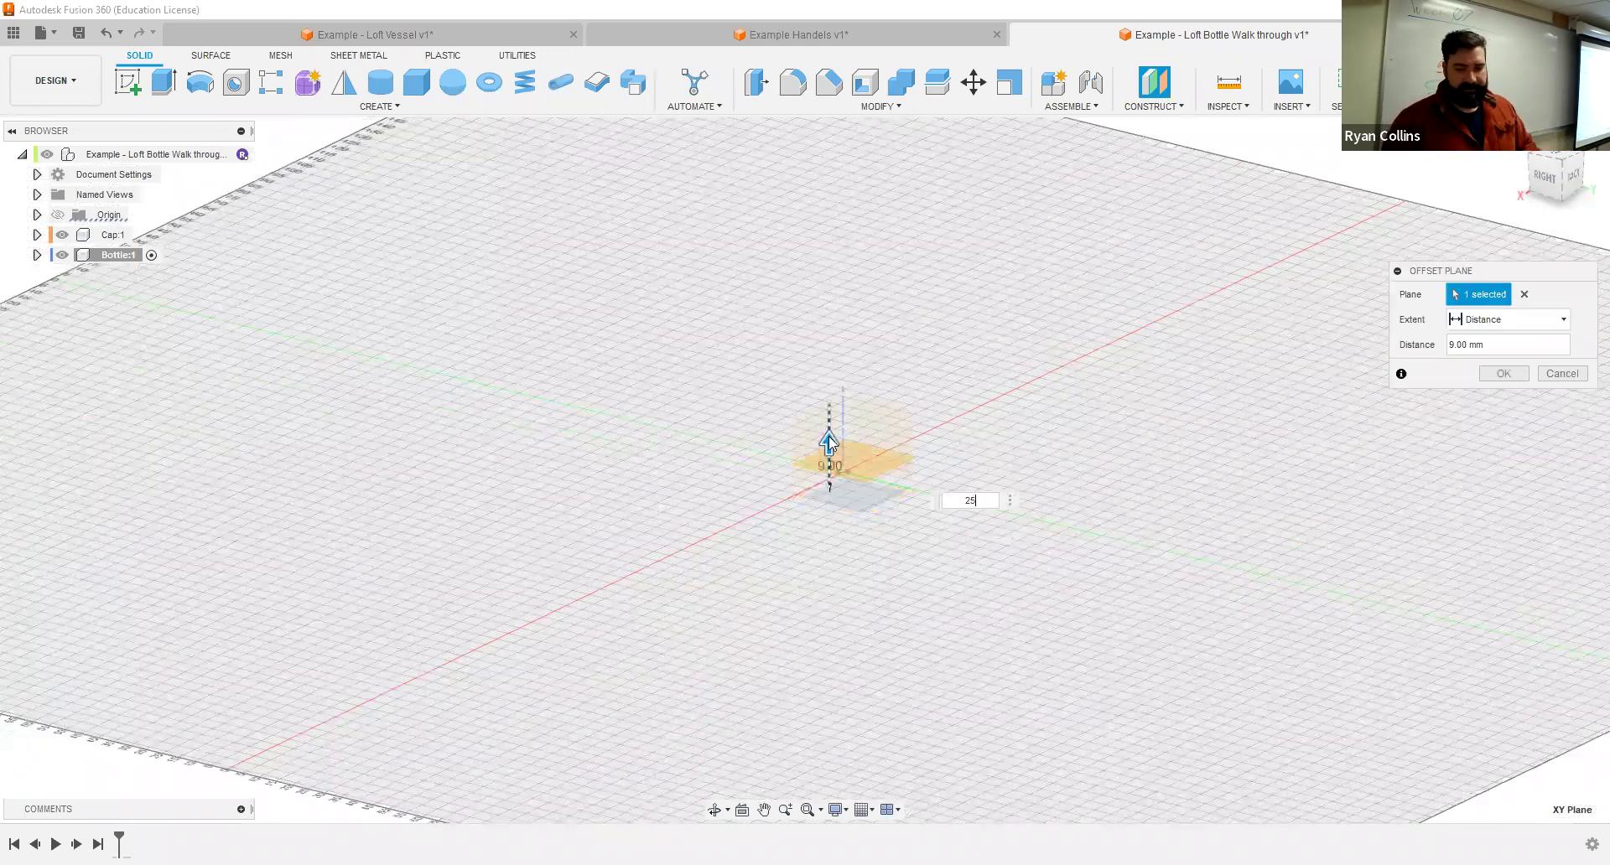
{"action": "key", "text": "Return"}
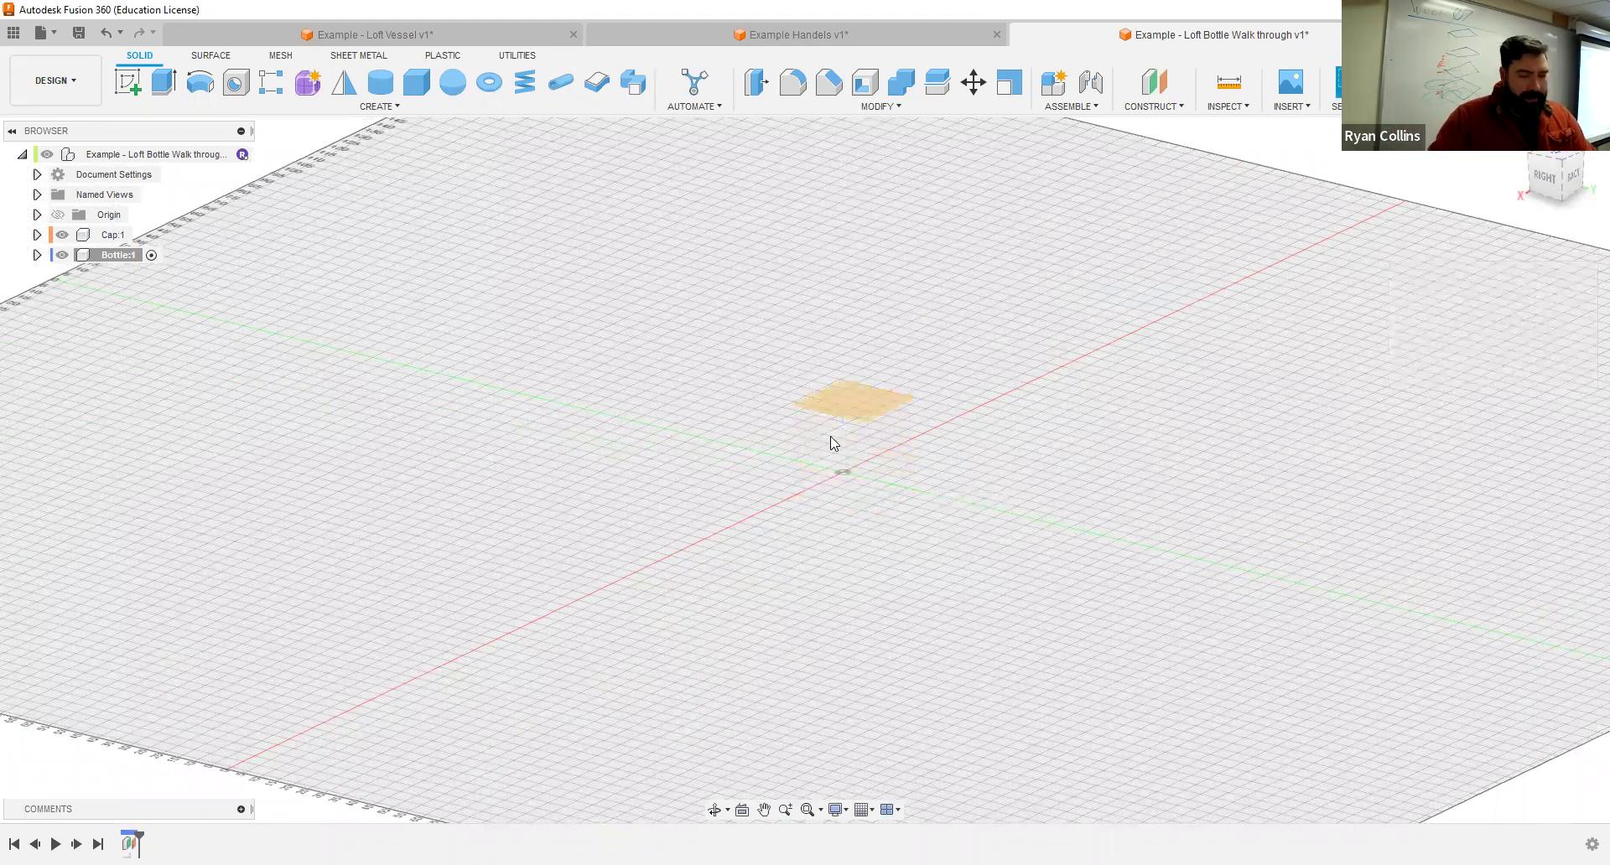
Step: Show the origin planes and construct an offset plane 145 mm above the XY plane
{"action": "middle_click_drag", "start_coordinate": [866, 492], "coordinate": [768, 487], "text": "shift"}
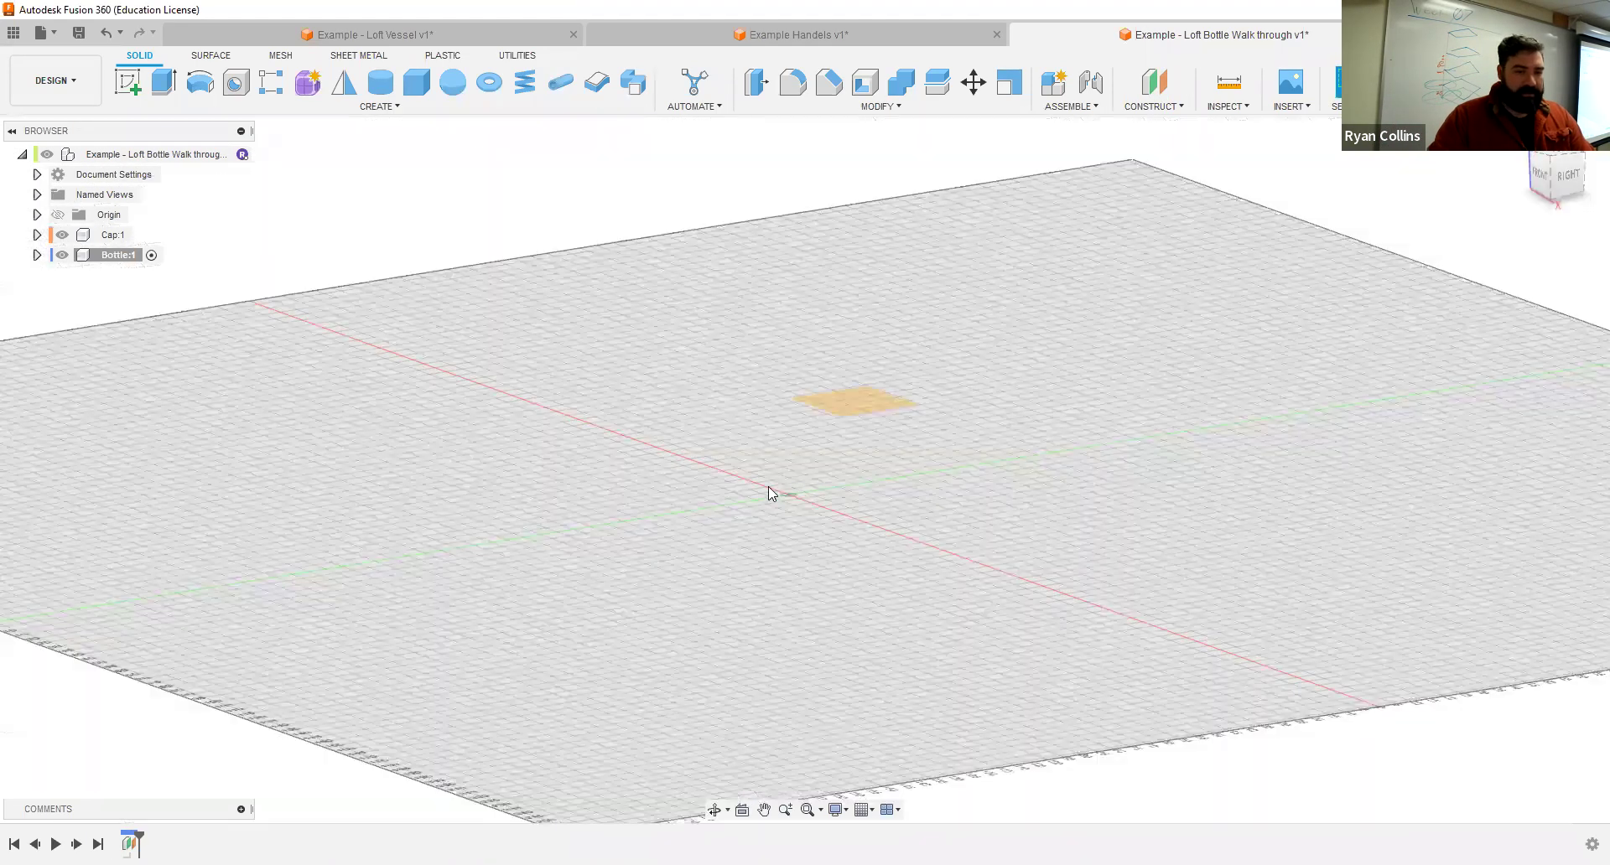
{"action": "left_click", "coordinate": [58, 215]}
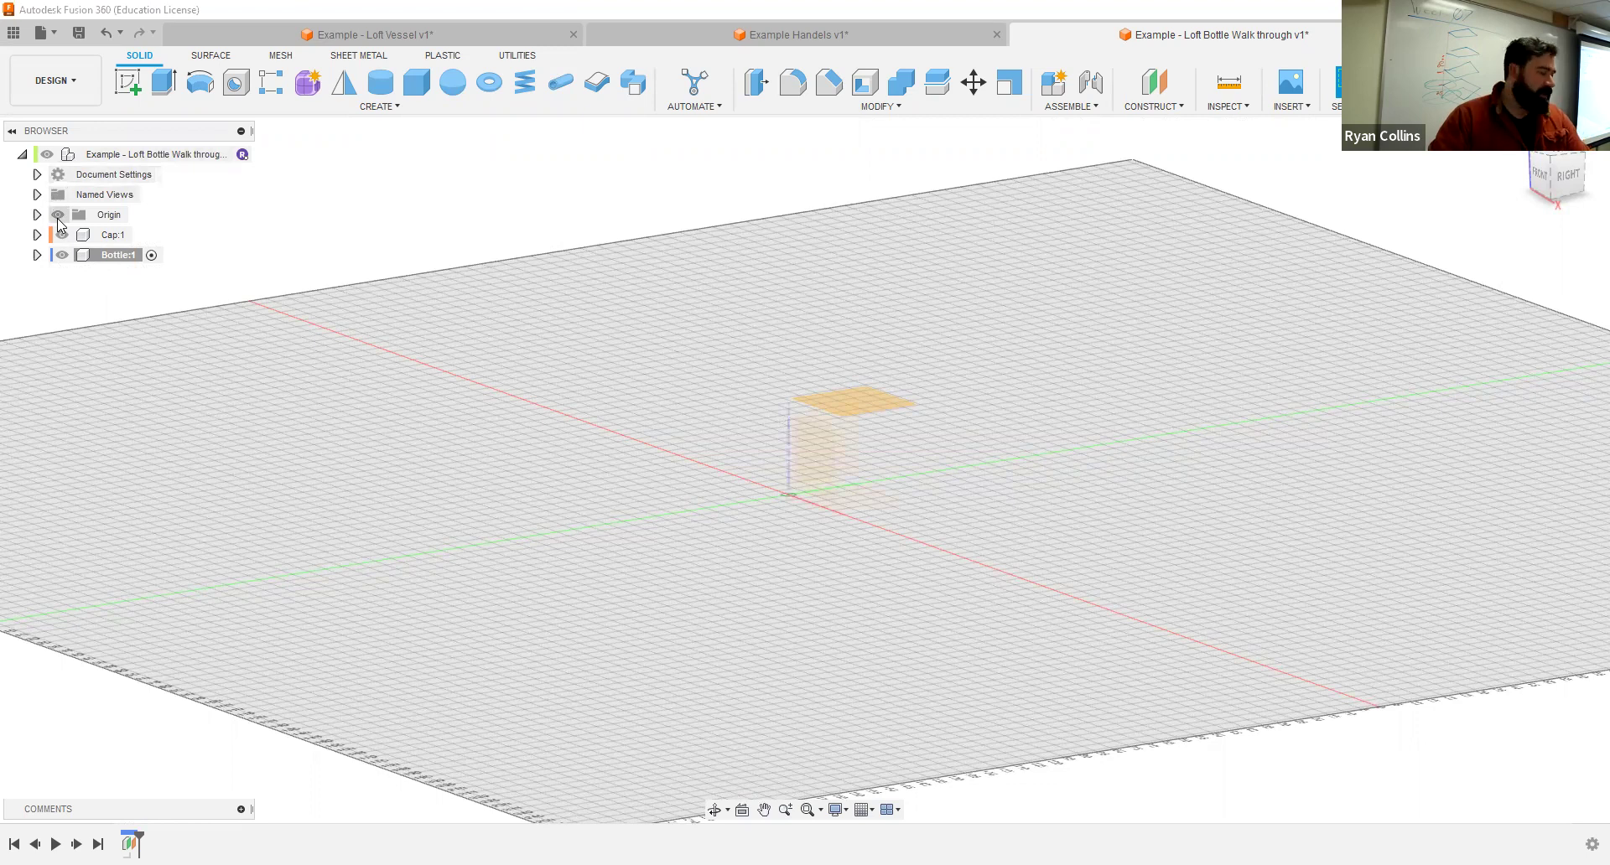
{"action": "middle_click_drag", "start_coordinate": [871, 526], "coordinate": [881, 555], "text": "shift"}
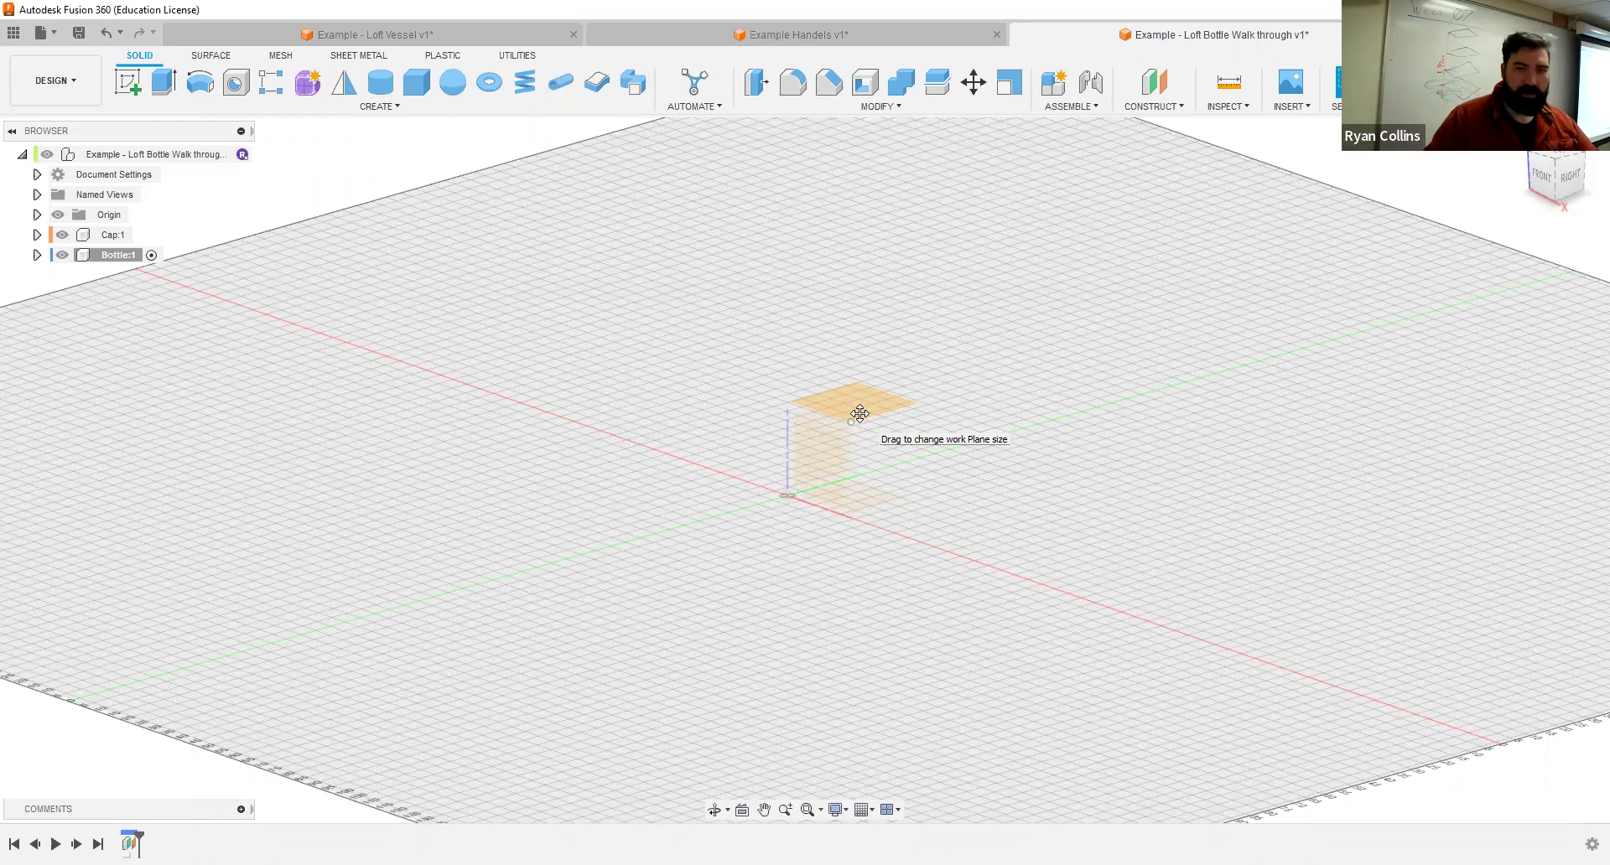
{"action": "left_click", "coordinate": [1154, 81]}
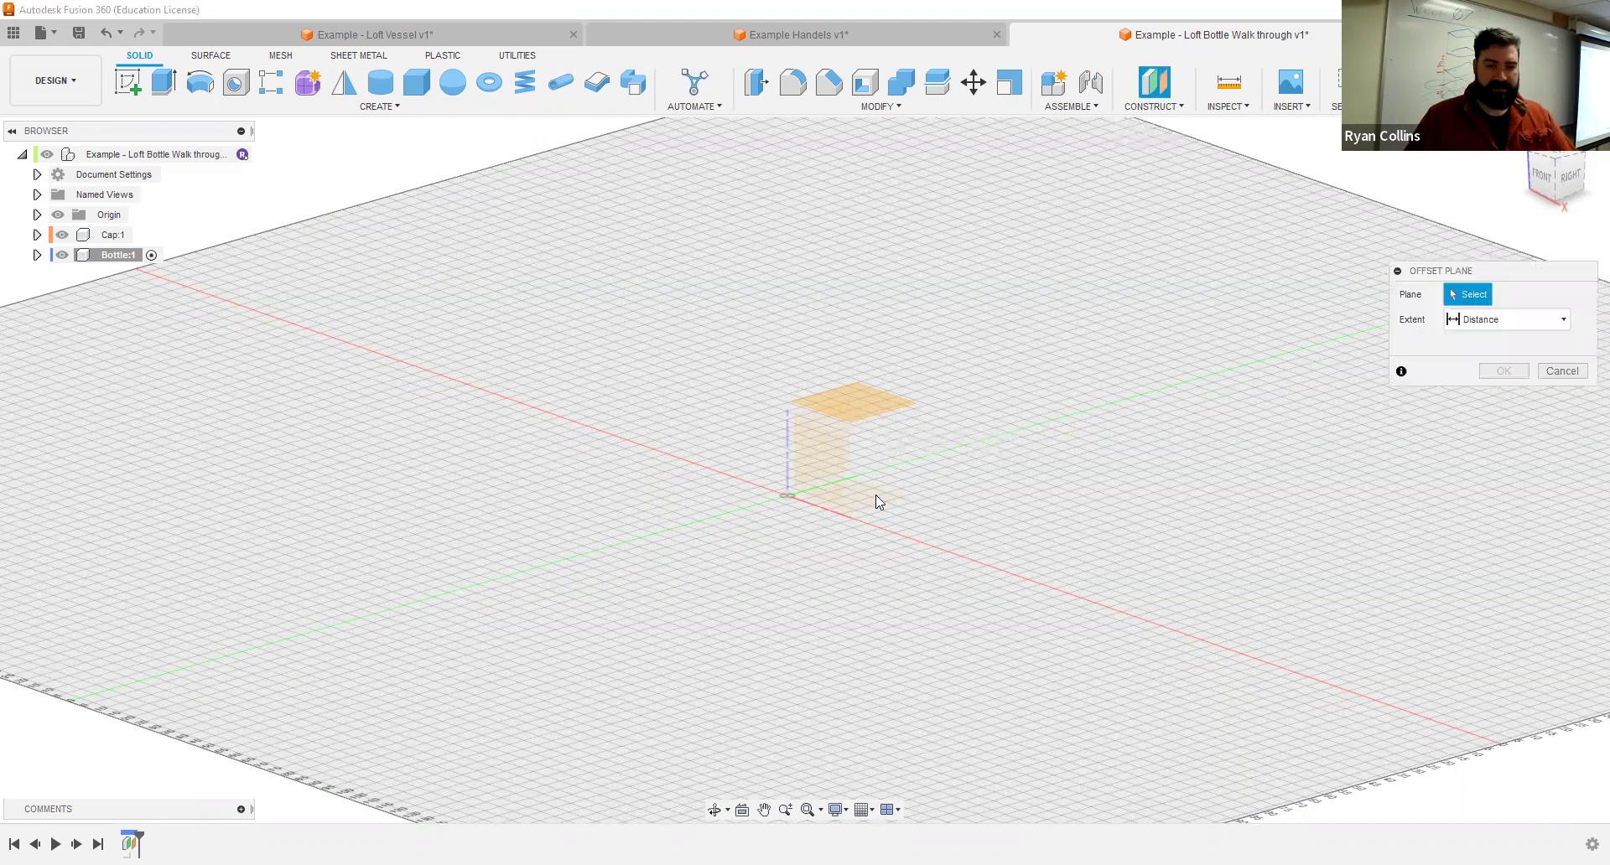
{"action": "left_click", "coordinate": [900, 484]}
{"action": "type", "text": "14556"}
{"action": "key", "text": "BackSpace"}
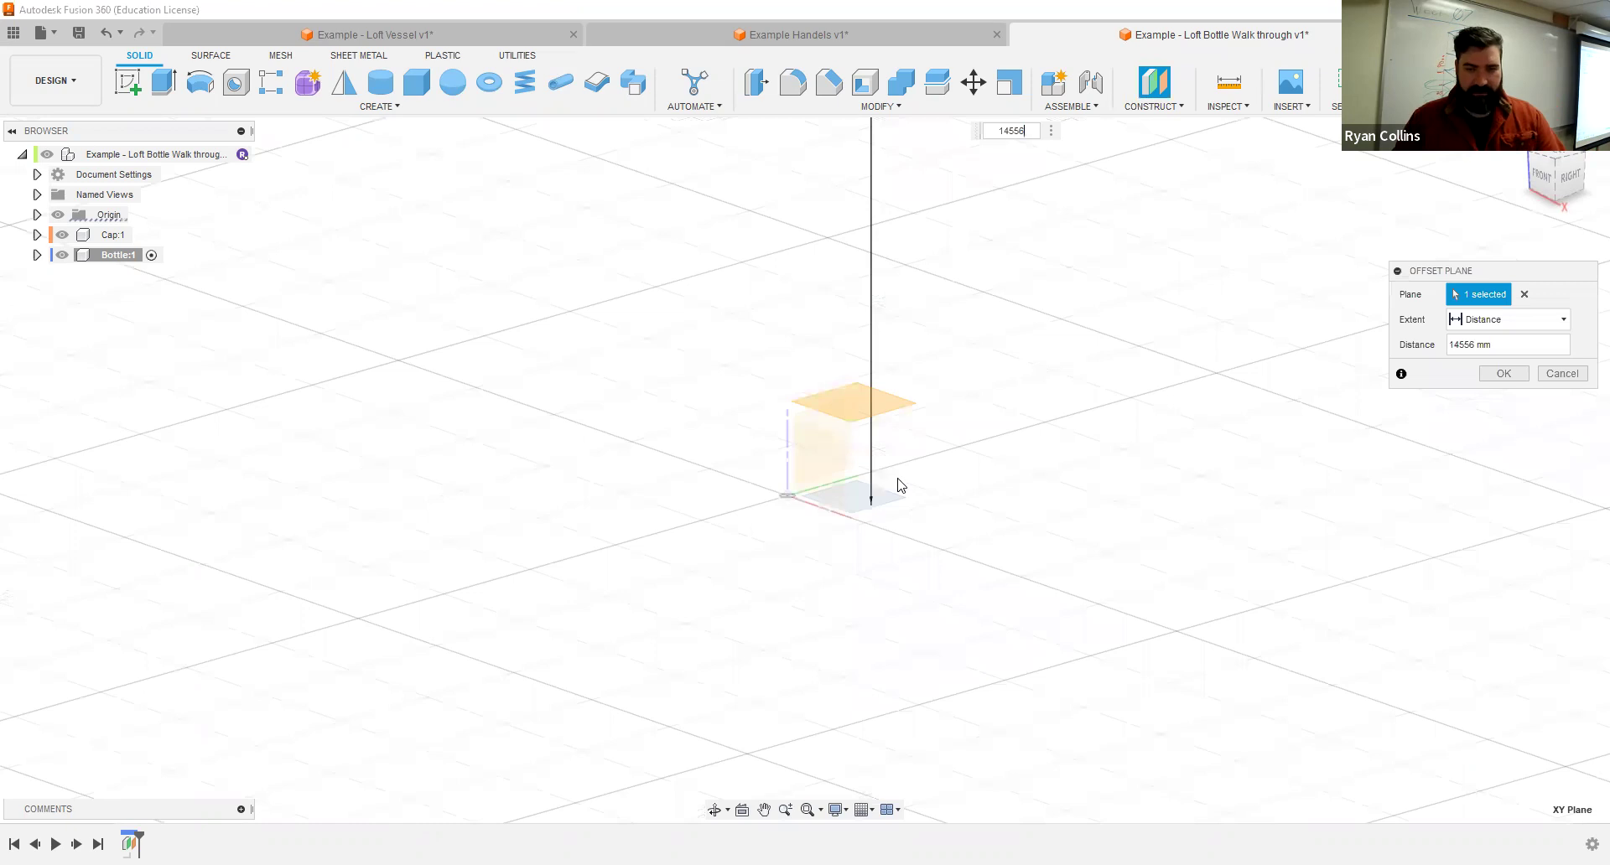
{"action": "left_click", "coordinate": [1472, 345]}
{"action": "key", "text": "BackSpace"}
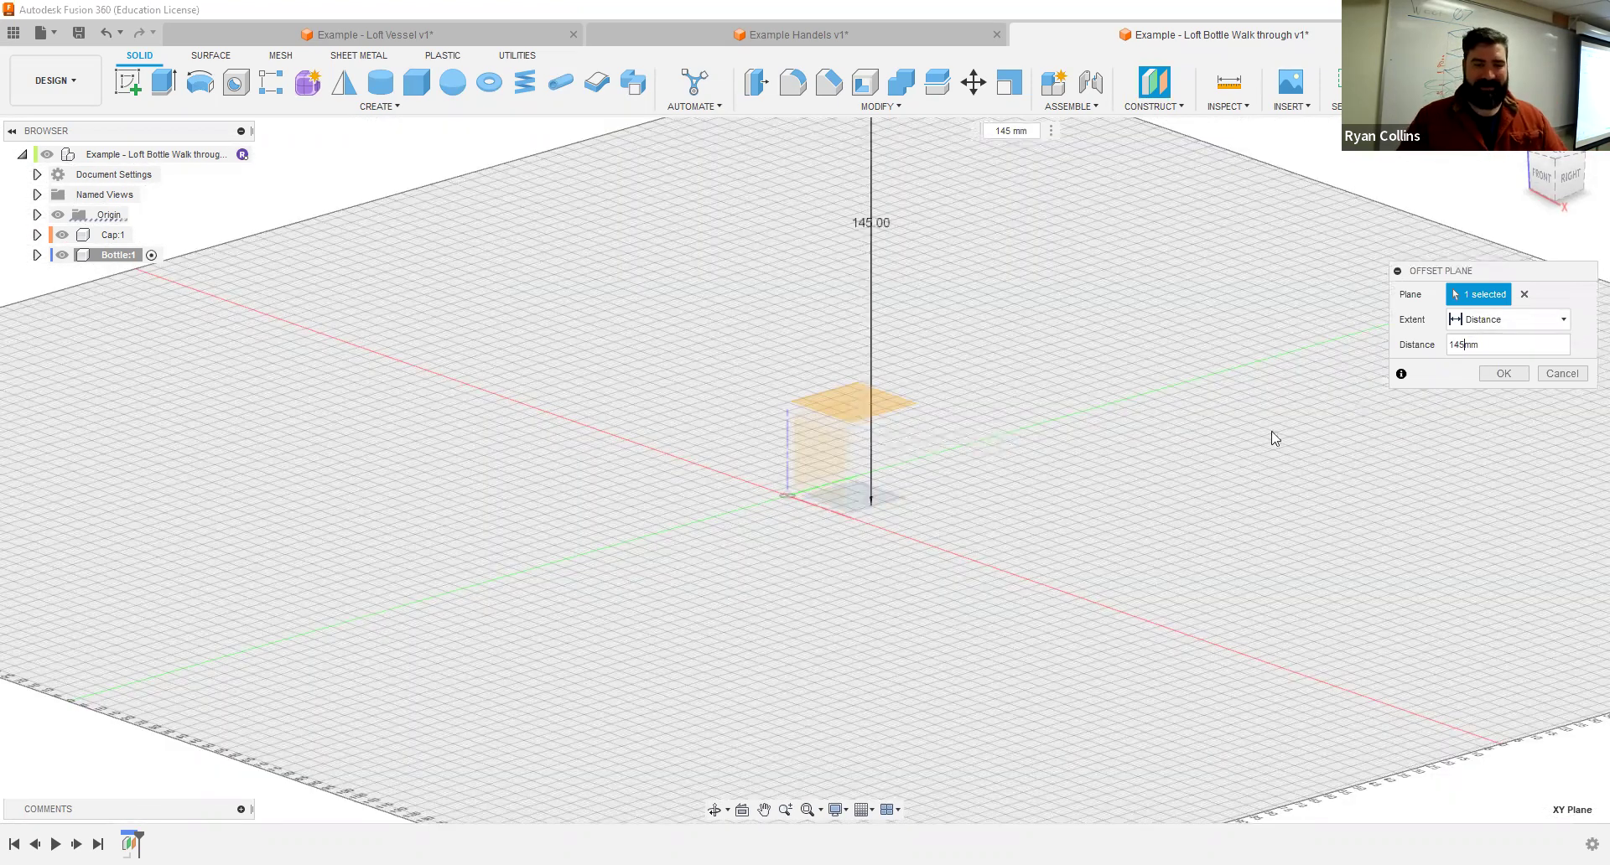
{"action": "scroll", "coordinate": [1086, 481], "scroll_direction": "down", "scroll_amount": 3}
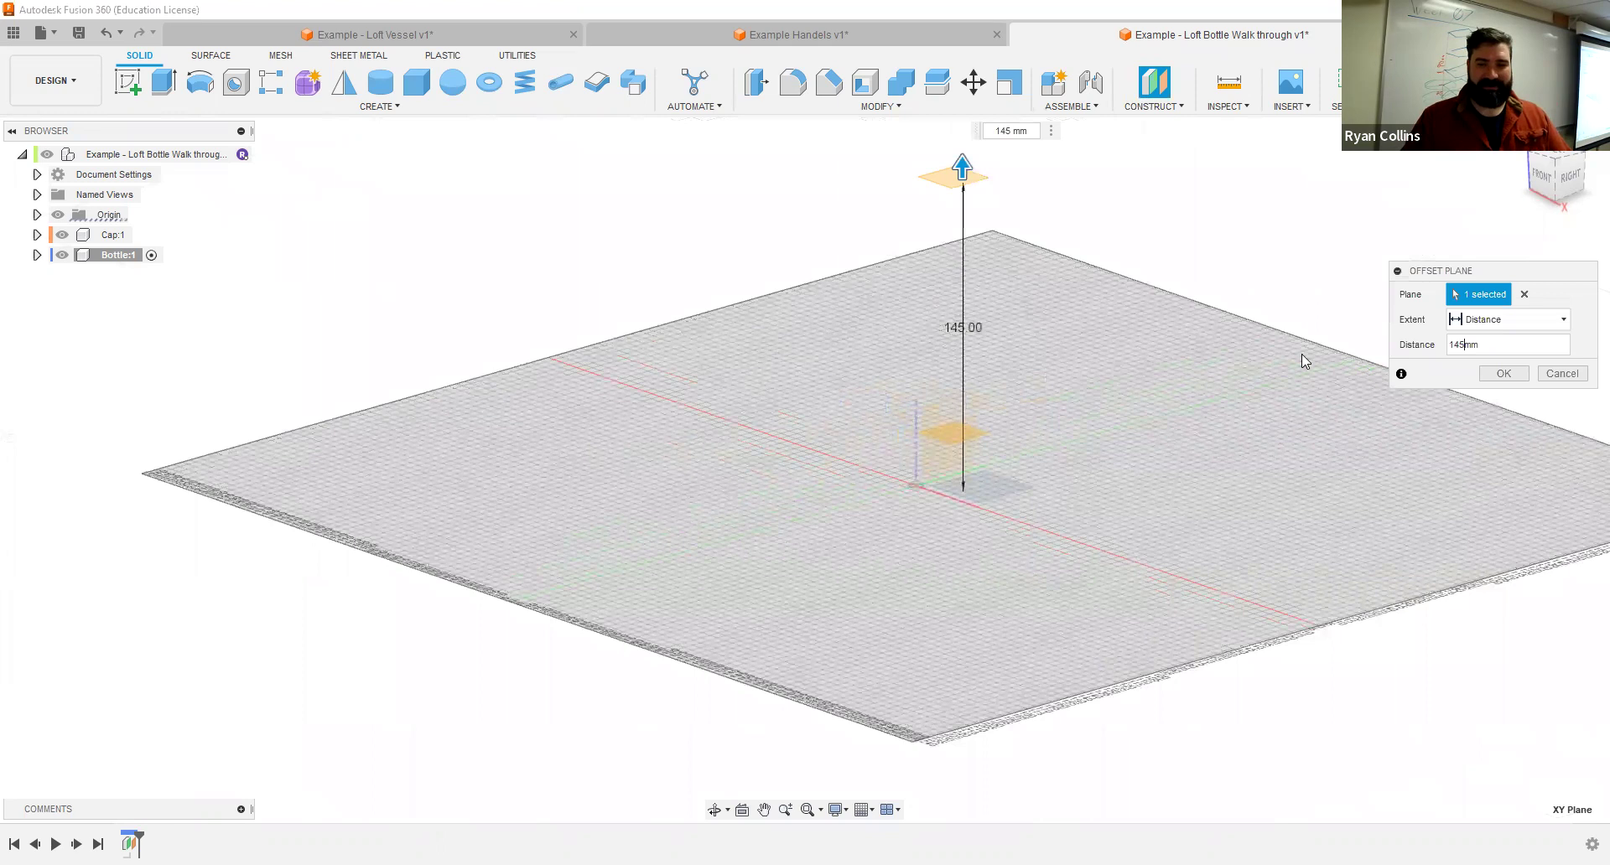
{"action": "left_click", "coordinate": [1500, 374]}
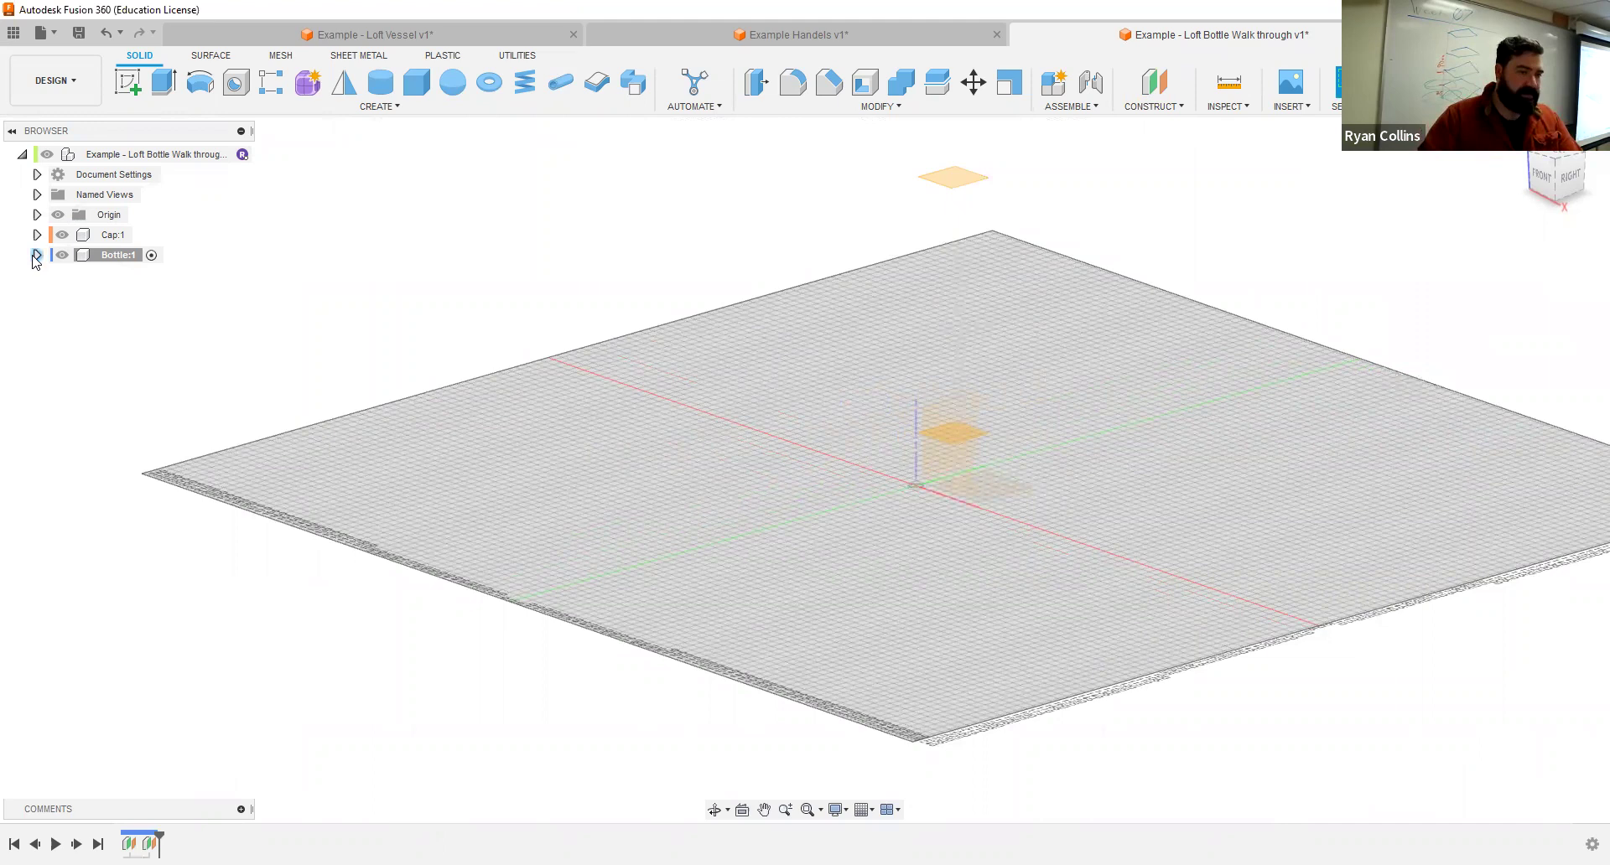
Step: Expand the Bottle component's construction planes and add an offset plane 165 mm above the XY plane
{"action": "left_click", "coordinate": [37, 255]}
{"action": "left_click", "coordinate": [52, 295]}
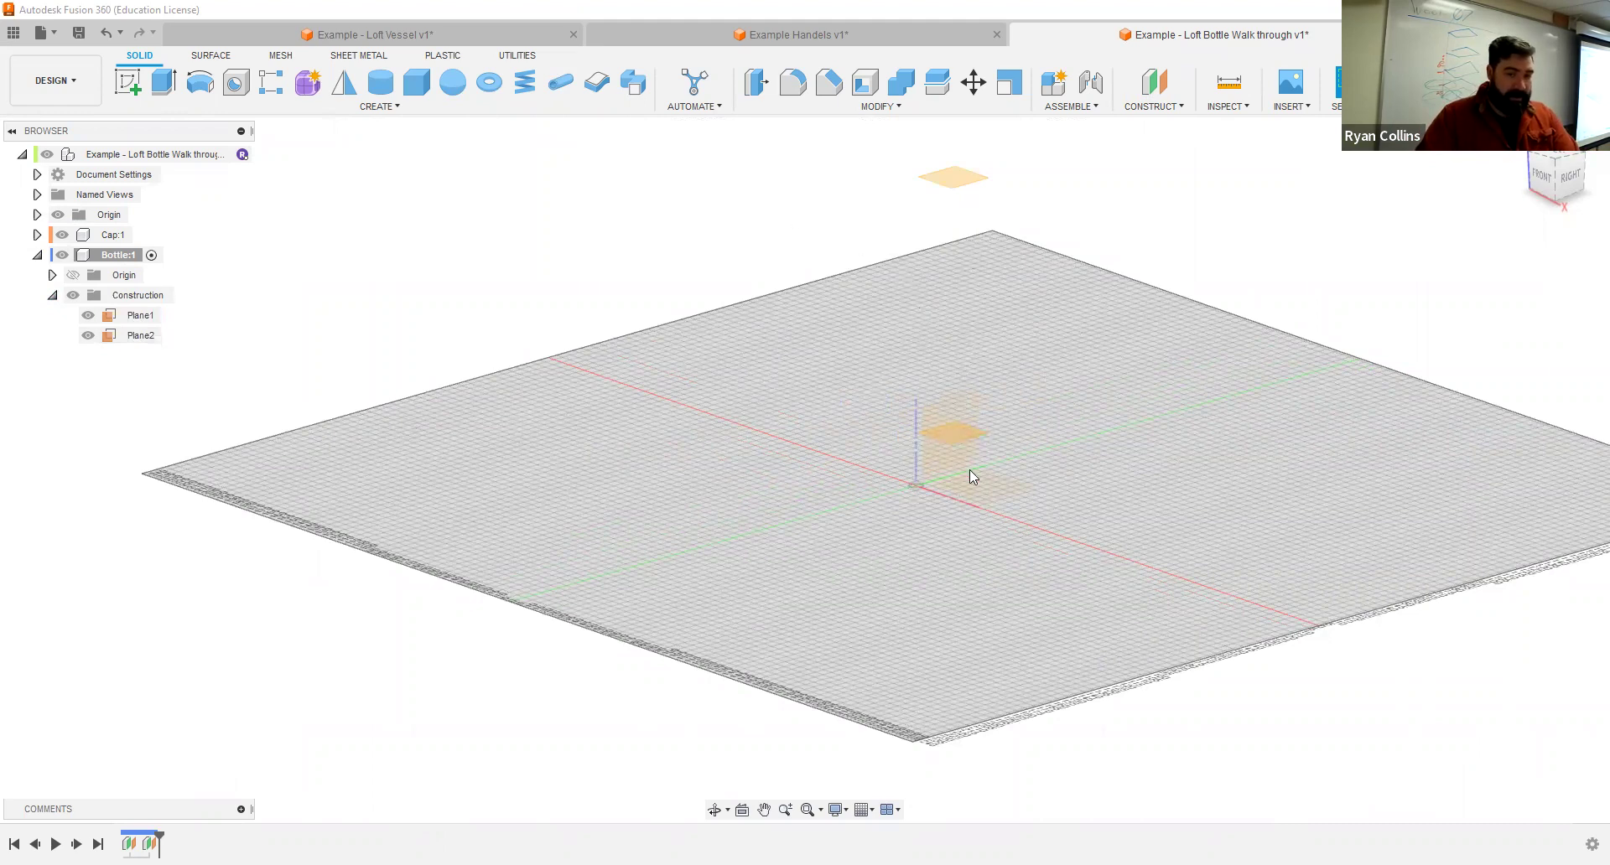
{"action": "middle_click_drag", "start_coordinate": [889, 346], "coordinate": [778, 466]}
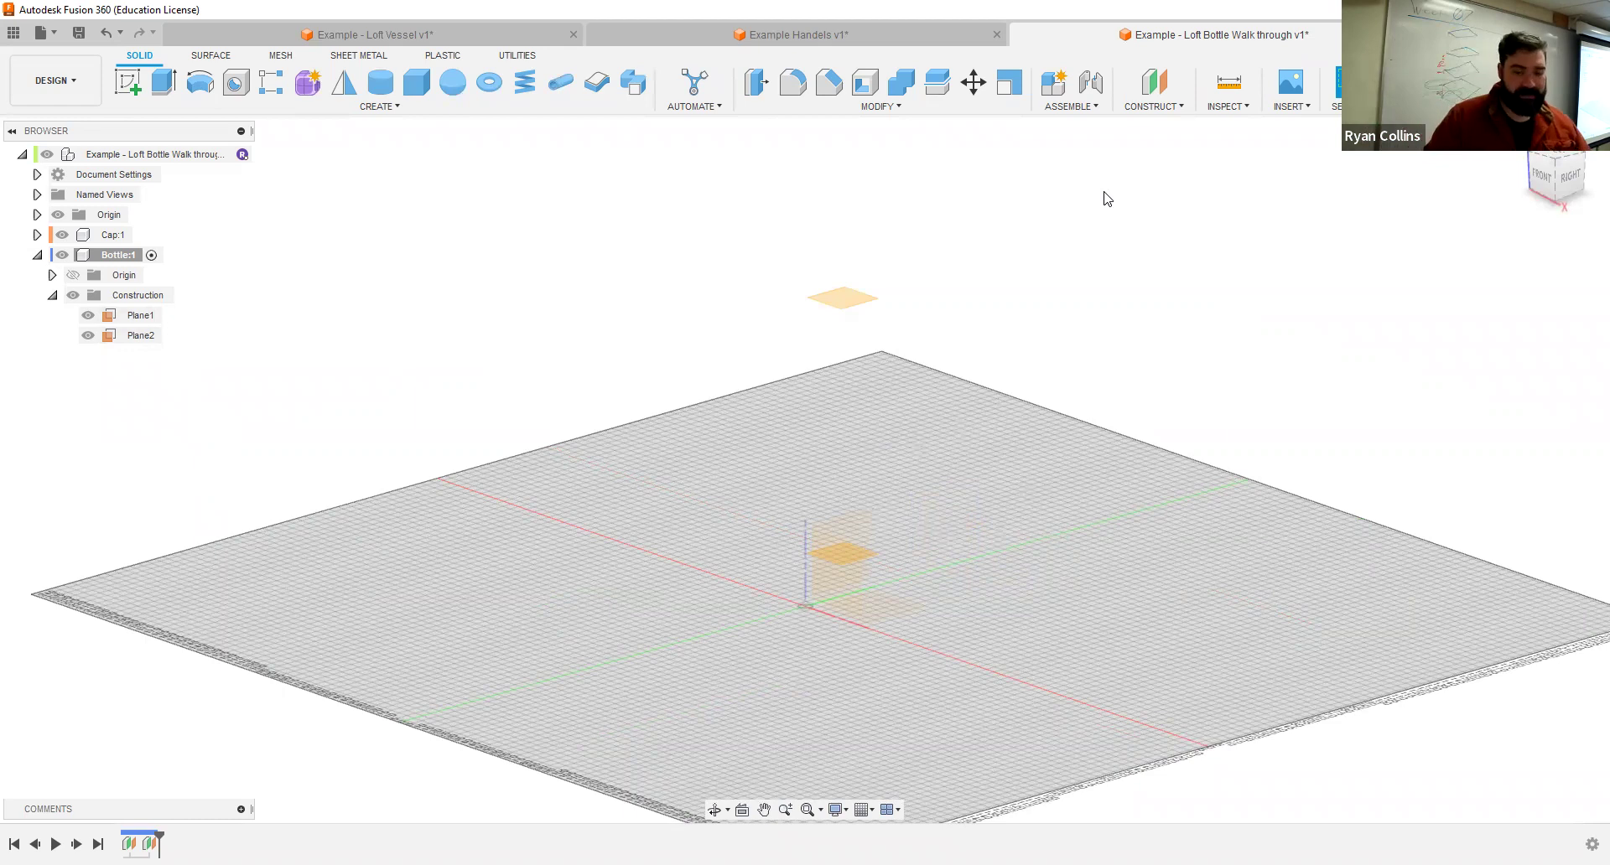
{"action": "right_click", "coordinate": [1030, 385]}
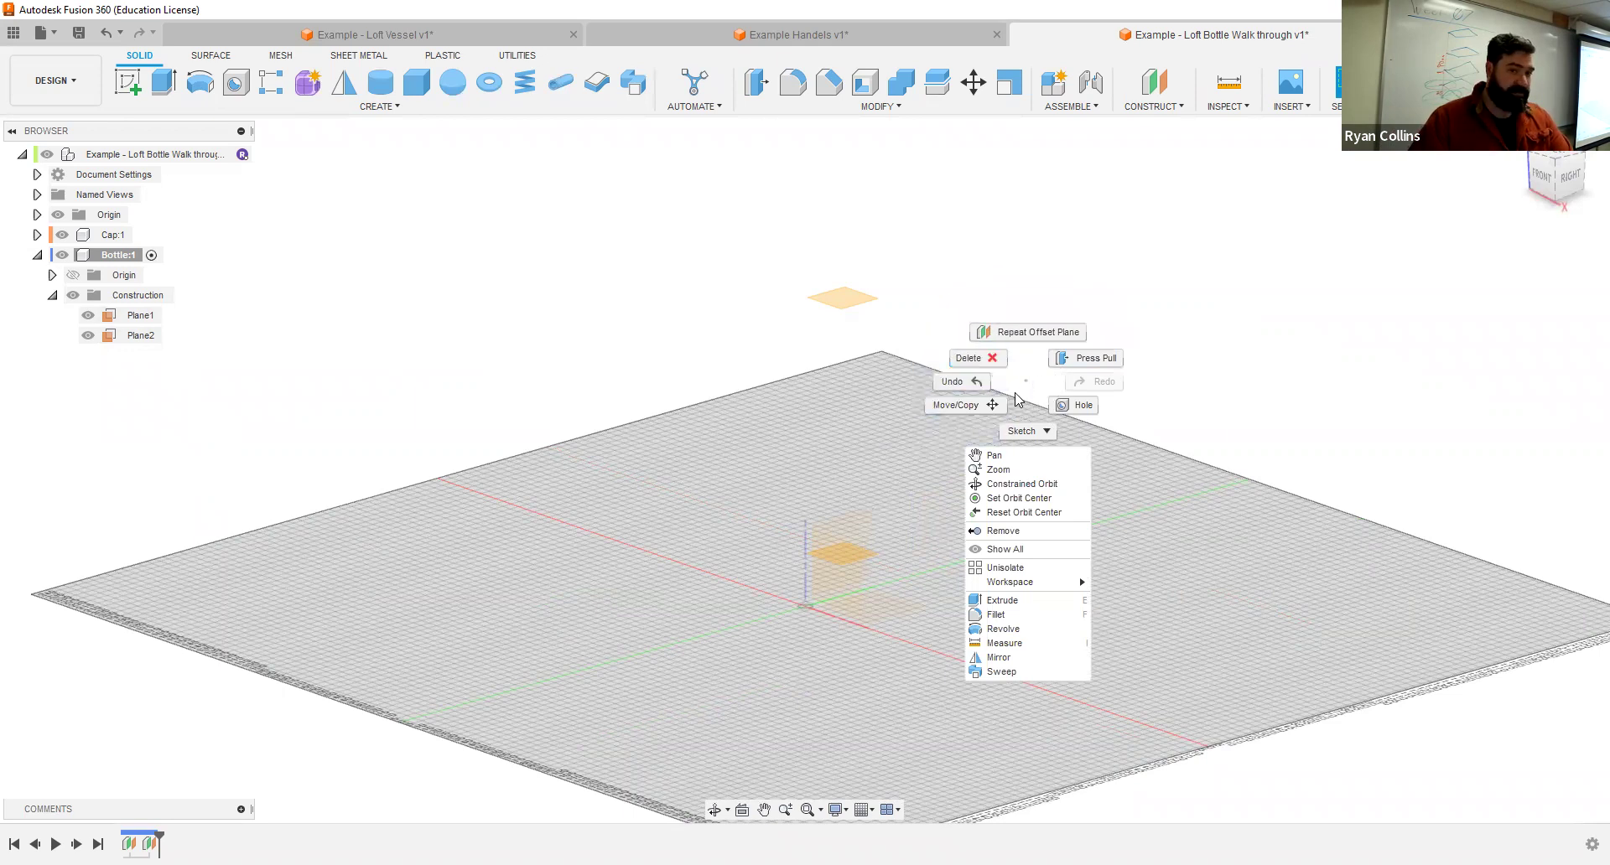
{"action": "left_click", "coordinate": [1032, 308]}
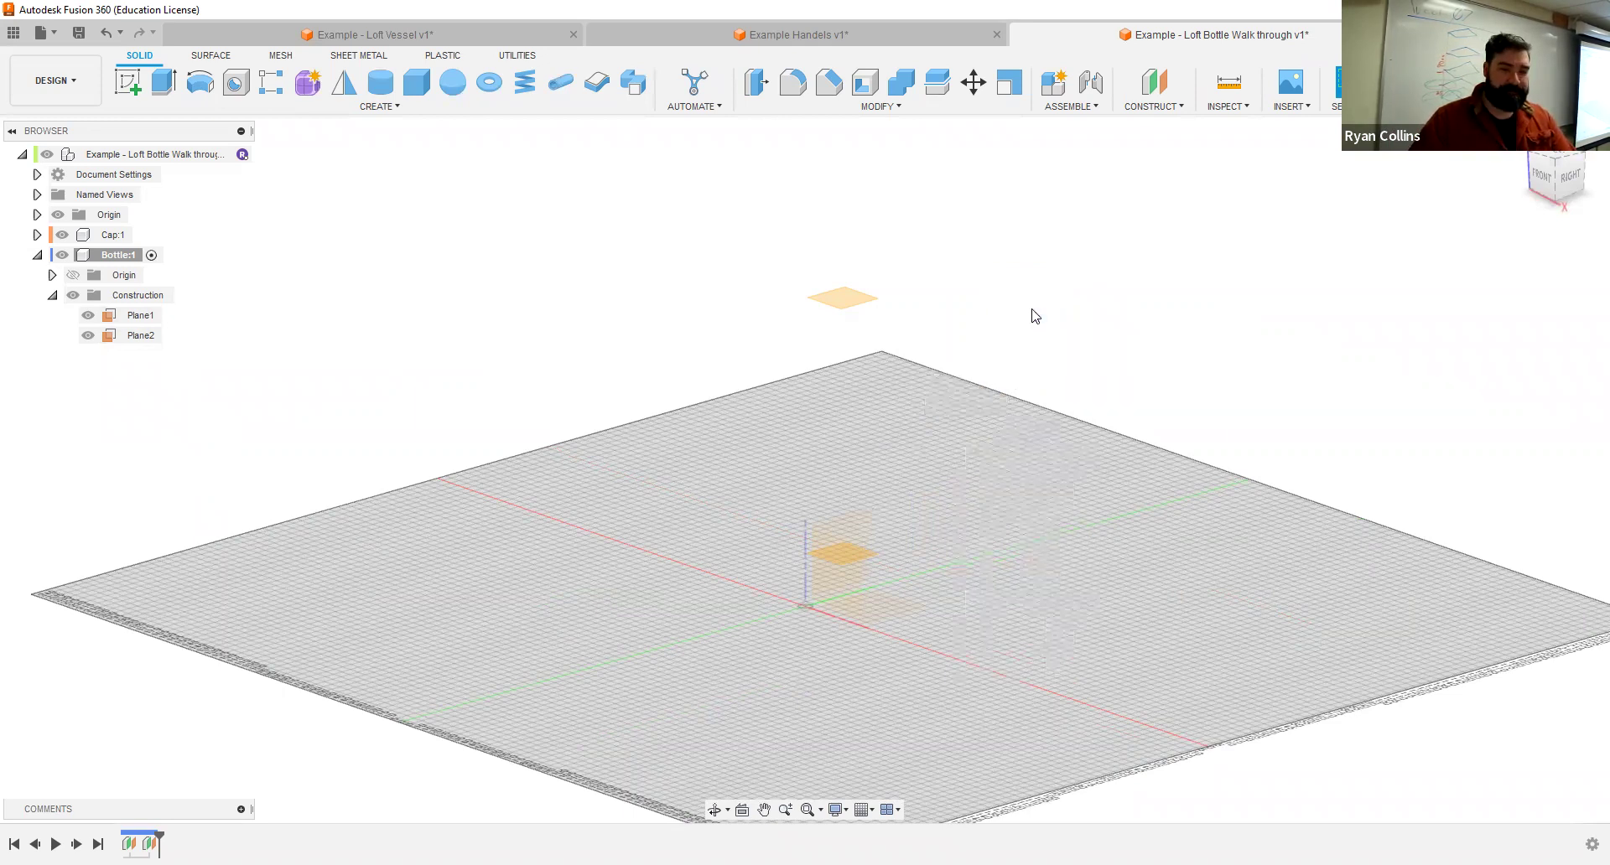
{"action": "left_click", "coordinate": [878, 612]}
{"action": "type", "text": "165"}
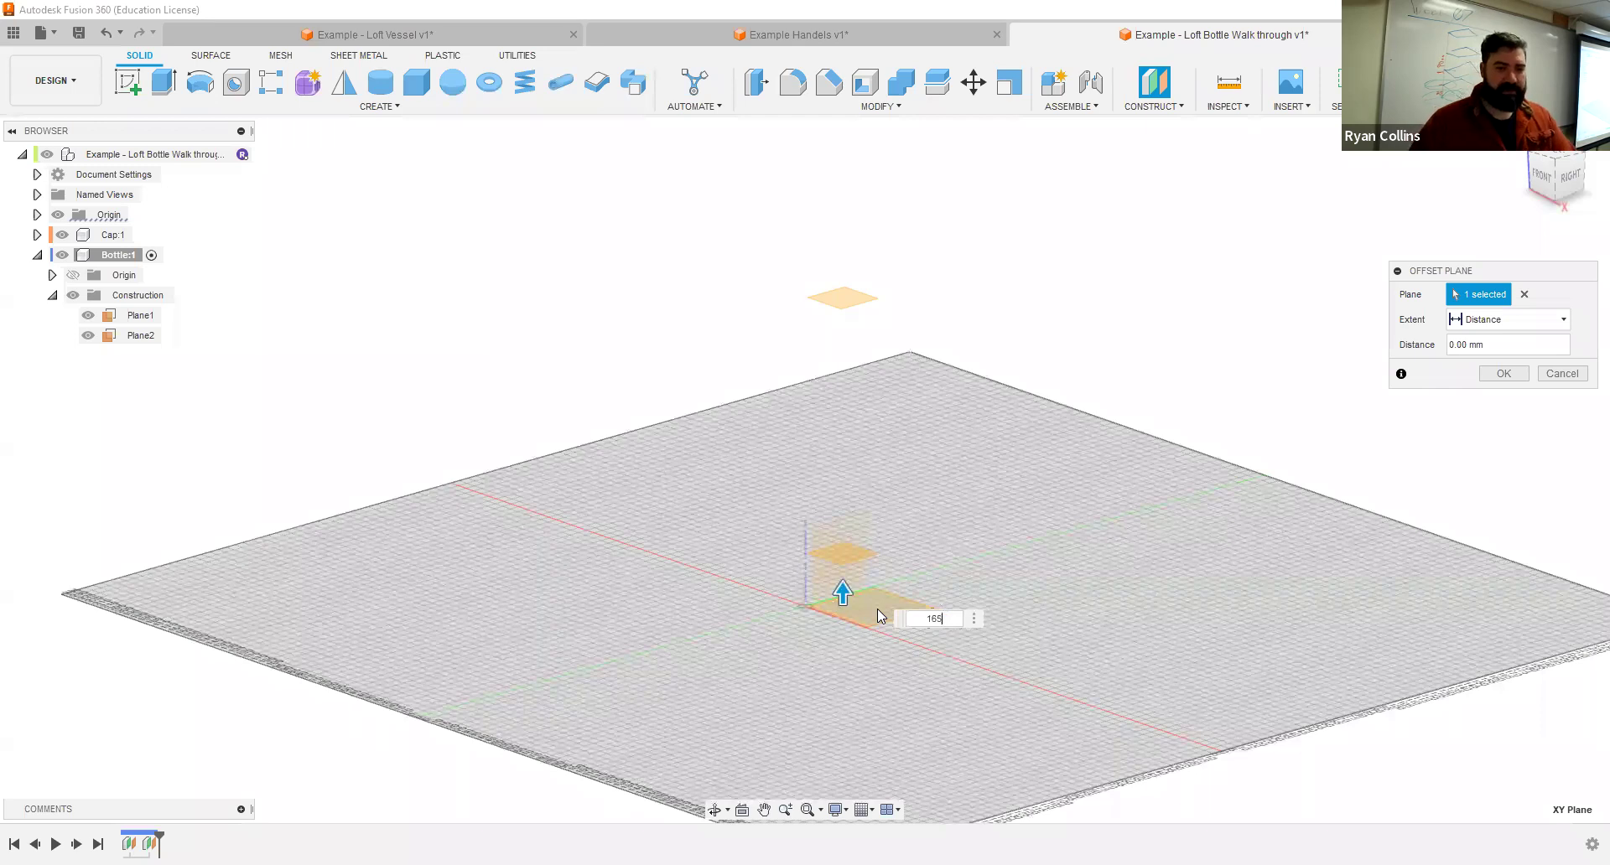
{"action": "key", "text": "Return"}
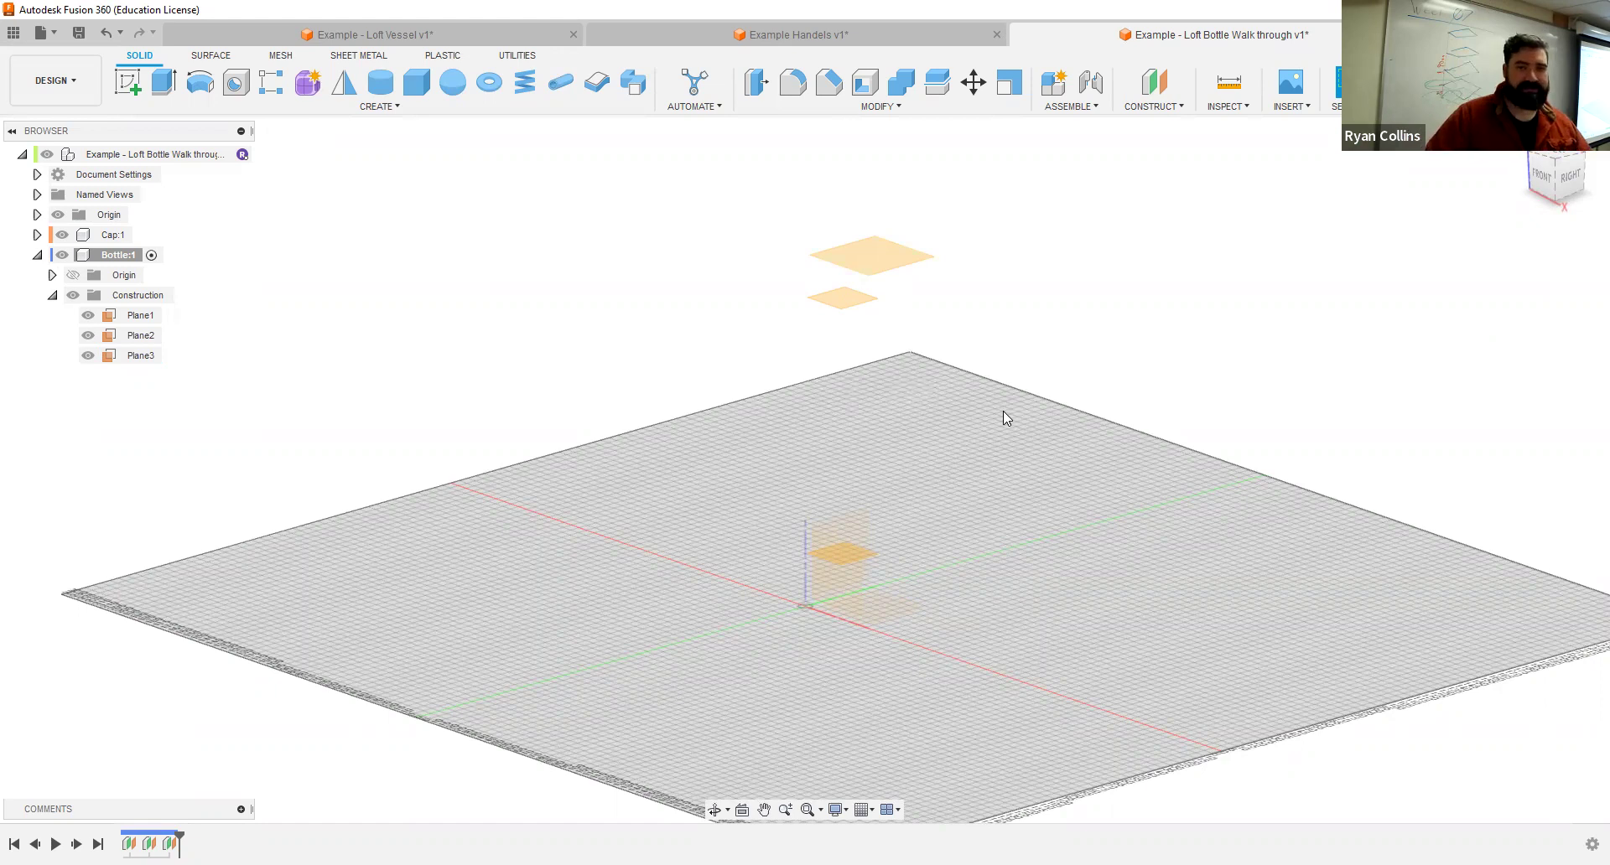
Step: Construct another offset plane 195 mm above the XY plane
{"action": "right_click", "coordinate": [1095, 448]}
{"action": "left_click", "coordinate": [1100, 369]}
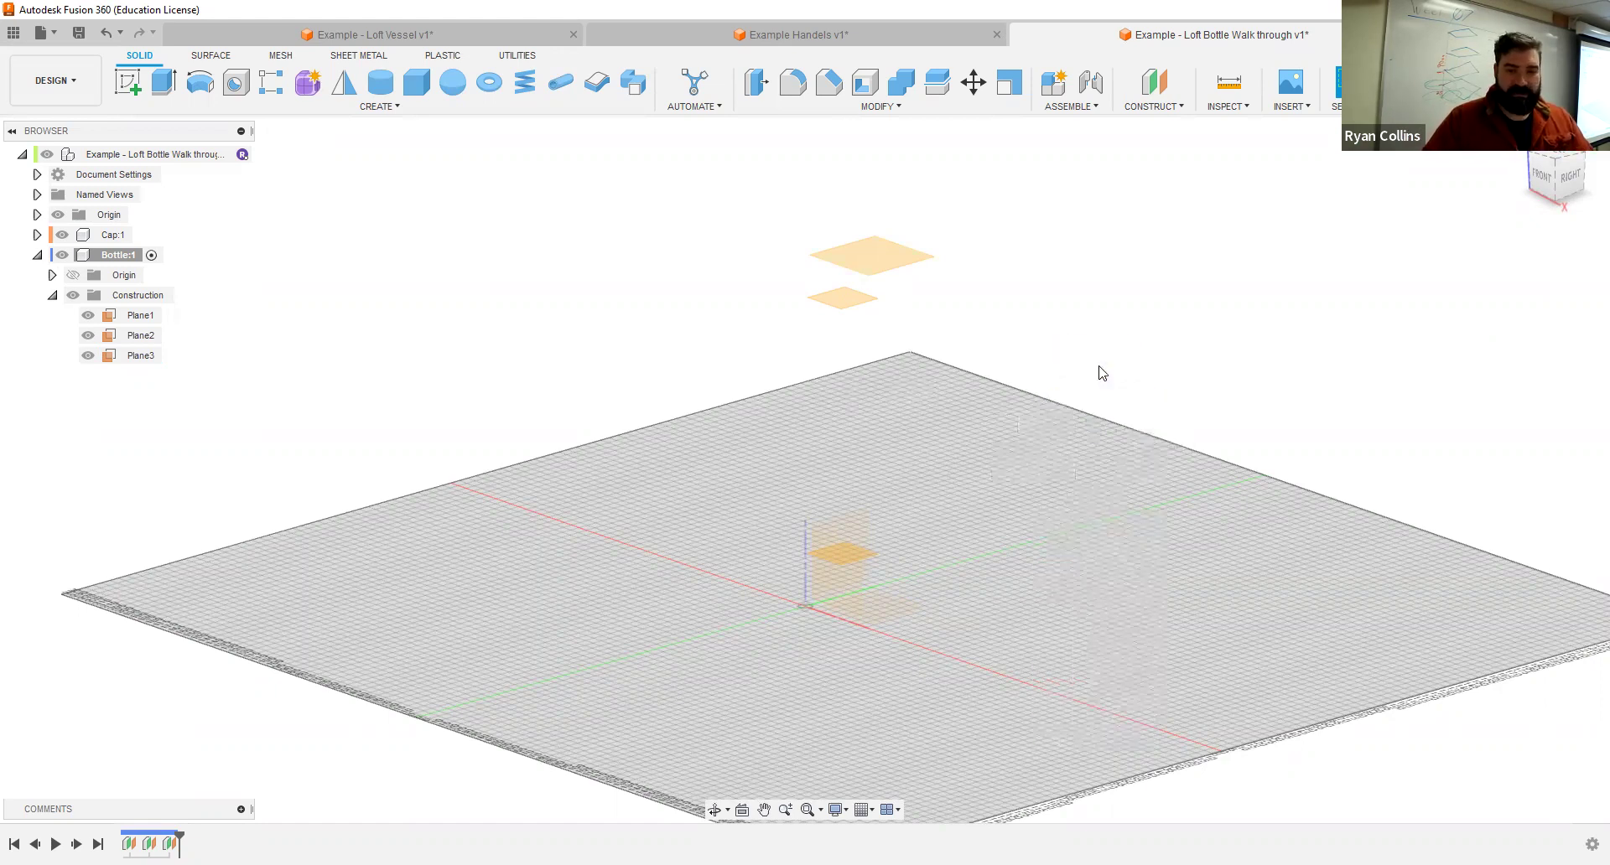
{"action": "left_click", "coordinate": [882, 611]}
{"action": "type", "text": "195"}
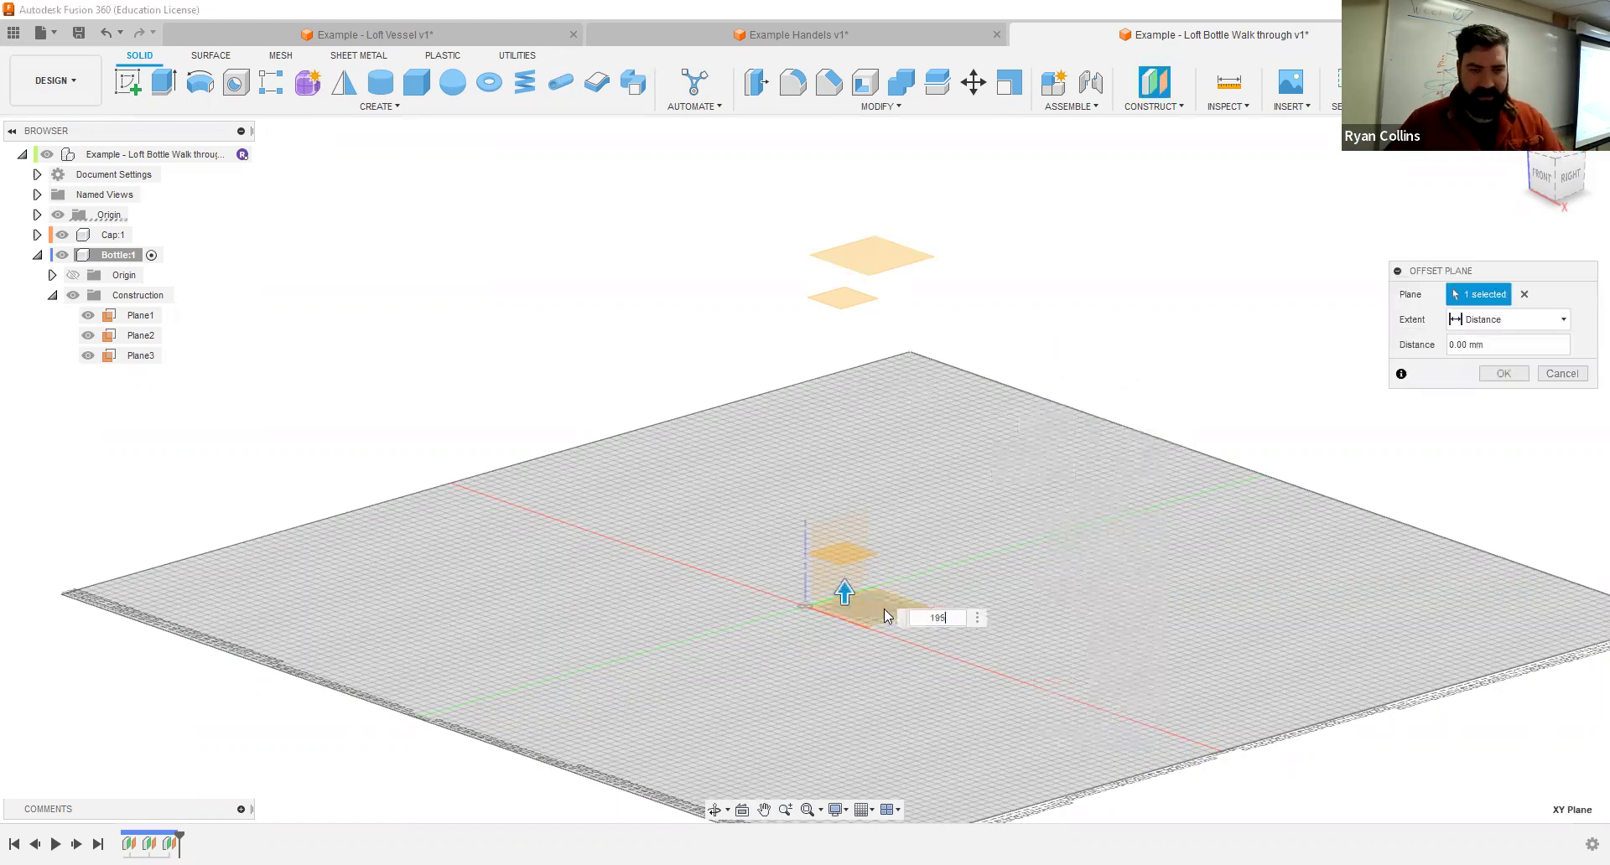
{"action": "key", "text": "Return"}
{"action": "mouse_move", "coordinate": [976, 496]}
{"action": "middle_mouse_down", "text": "shift"}
{"action": "mouse_move", "coordinate": [948, 539]}
{"action": "mouse_move", "coordinate": [957, 518]}
{"action": "middle_mouse_up", "text": "shift"}
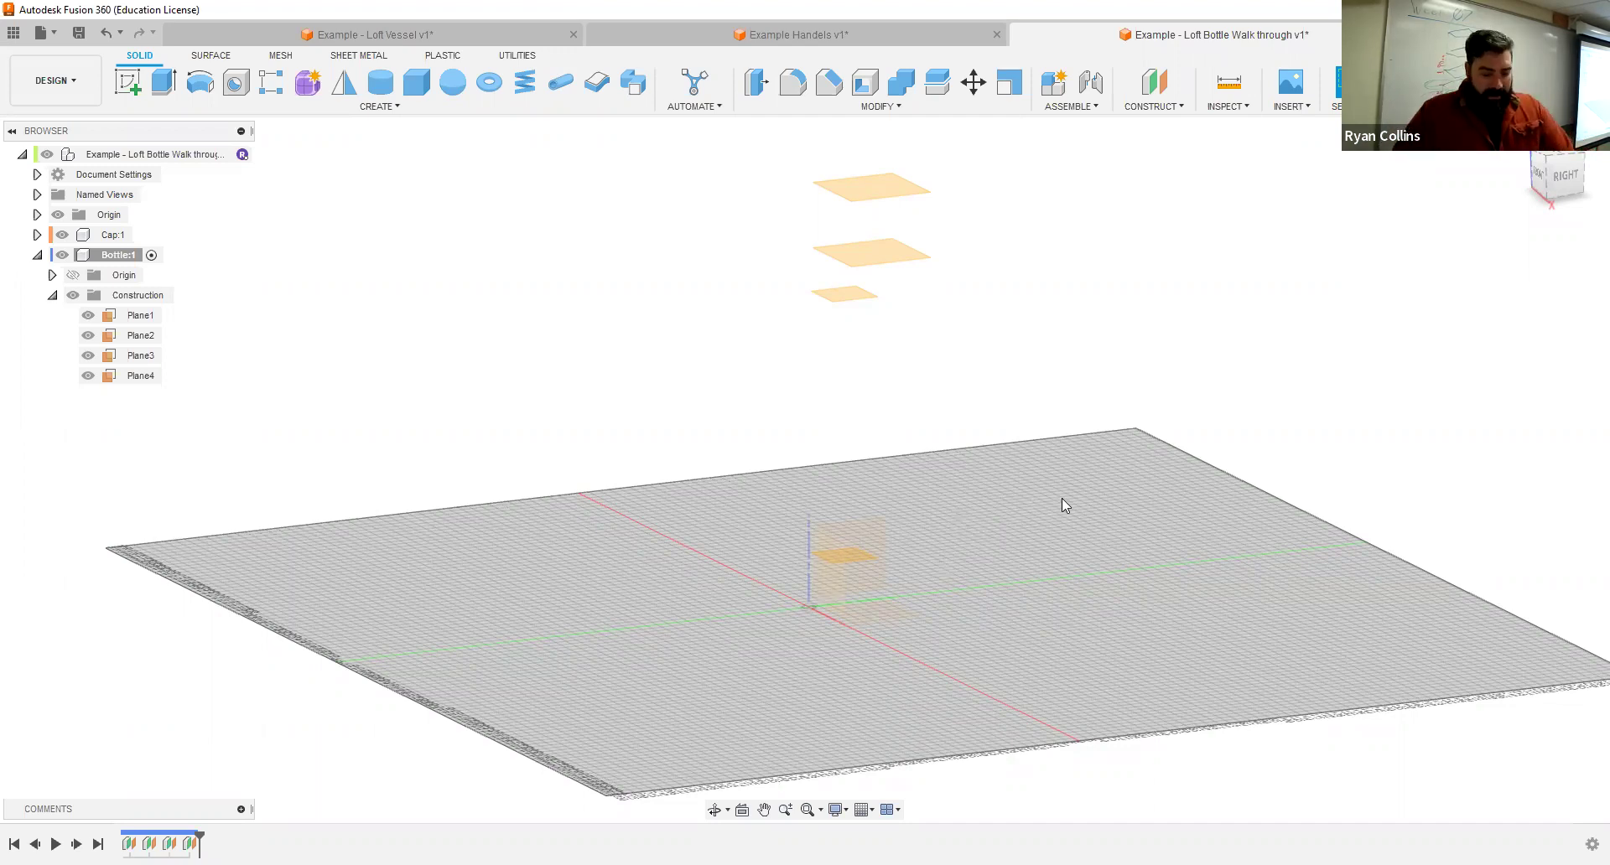
{"action": "mouse_move", "coordinate": [1012, 526]}
{"action": "middle_mouse_down", "text": "shift"}
{"action": "mouse_move", "coordinate": [964, 549]}
{"action": "mouse_move", "coordinate": [1012, 529]}
{"action": "middle_mouse_up", "text": "shift"}
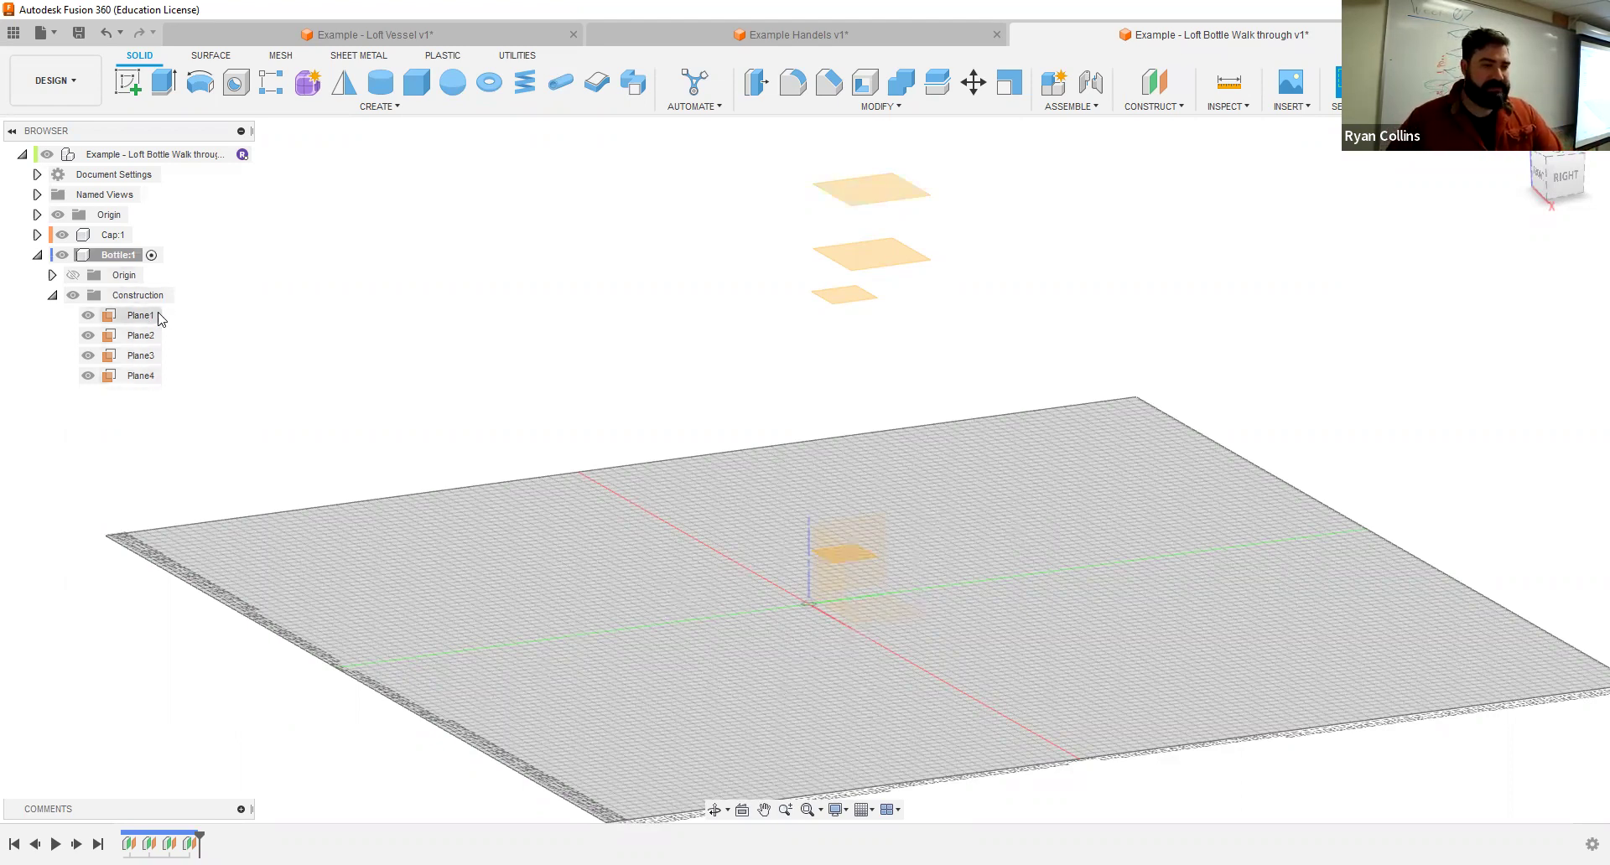
Step: Hide all four offset construction planes of the Bottle component
{"action": "left_click", "coordinate": [102, 318]}
{"action": "key", "text": "Escape"}
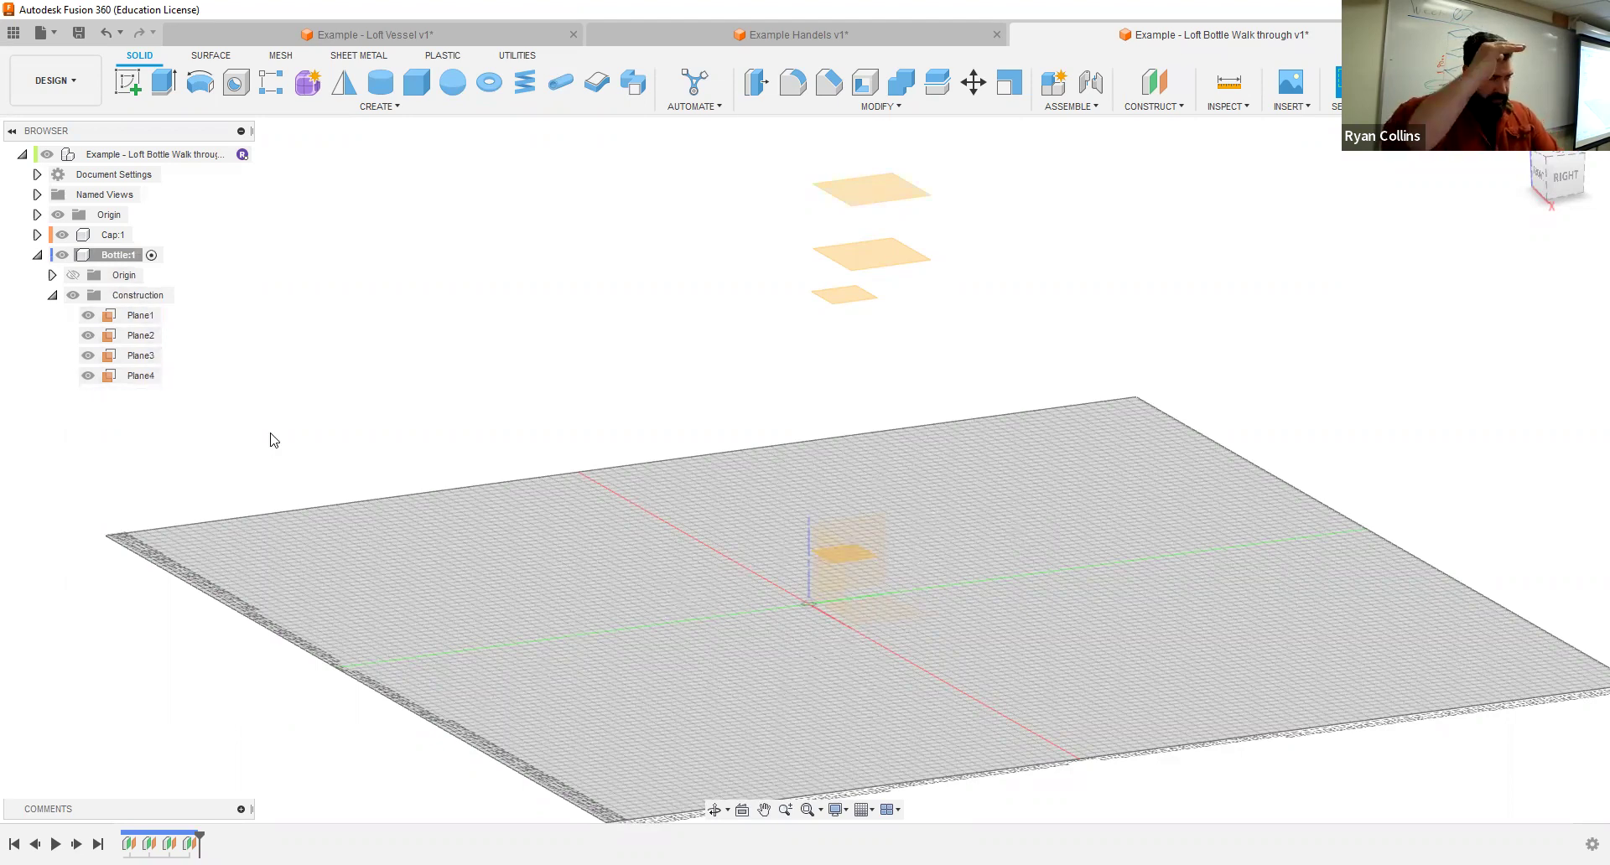
{"action": "left_click", "coordinate": [93, 379]}
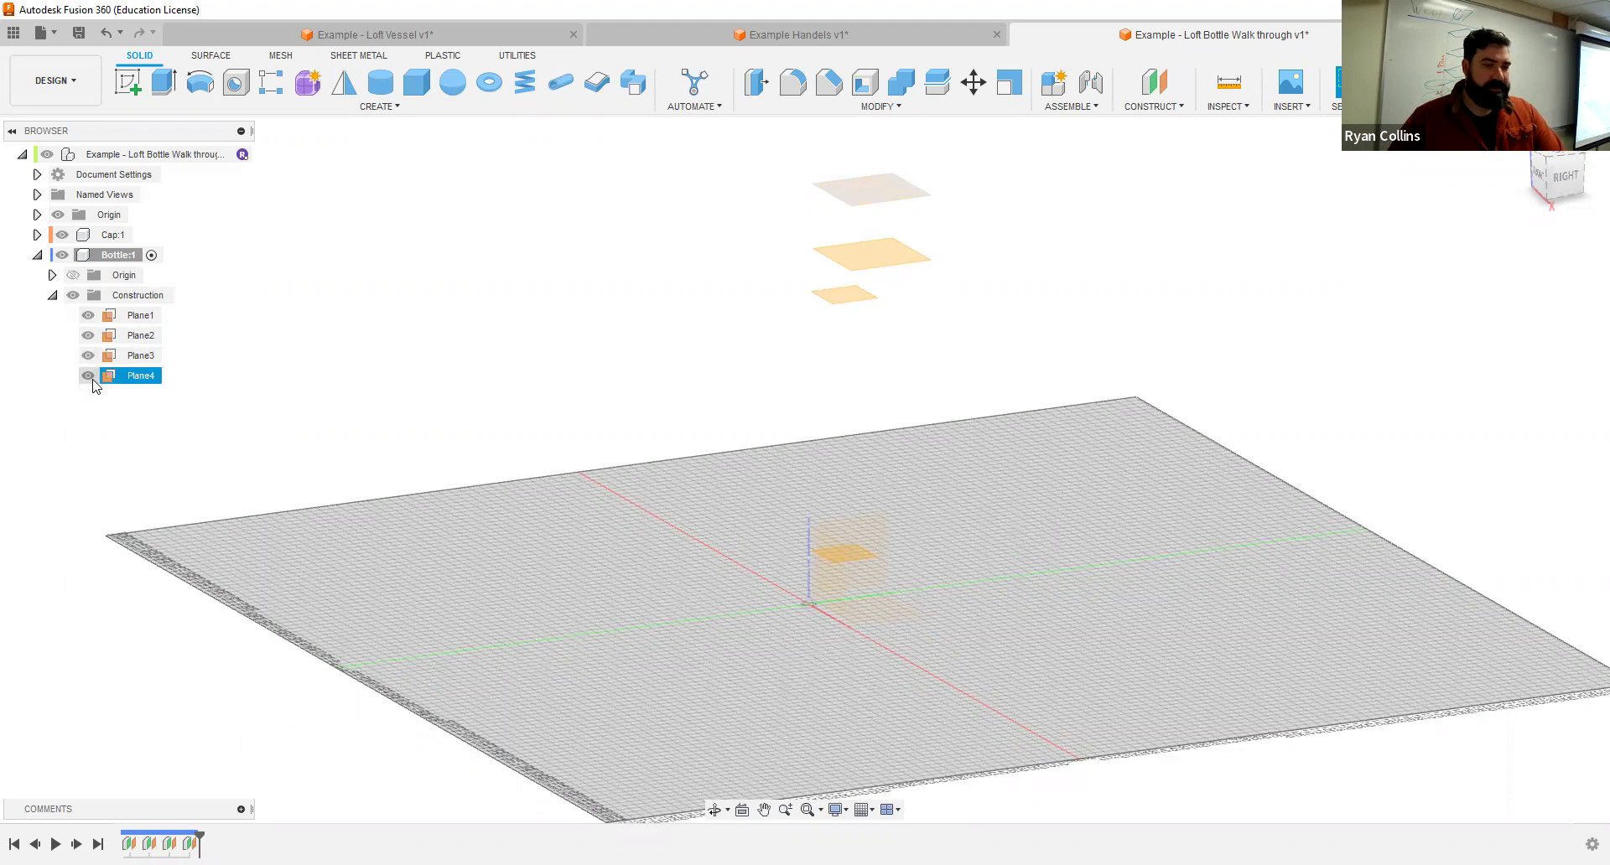
{"action": "left_click", "coordinate": [88, 376]}
{"action": "left_click", "coordinate": [88, 355]}
{"action": "left_click", "coordinate": [88, 335]}
{"action": "left_click", "coordinate": [88, 315]}
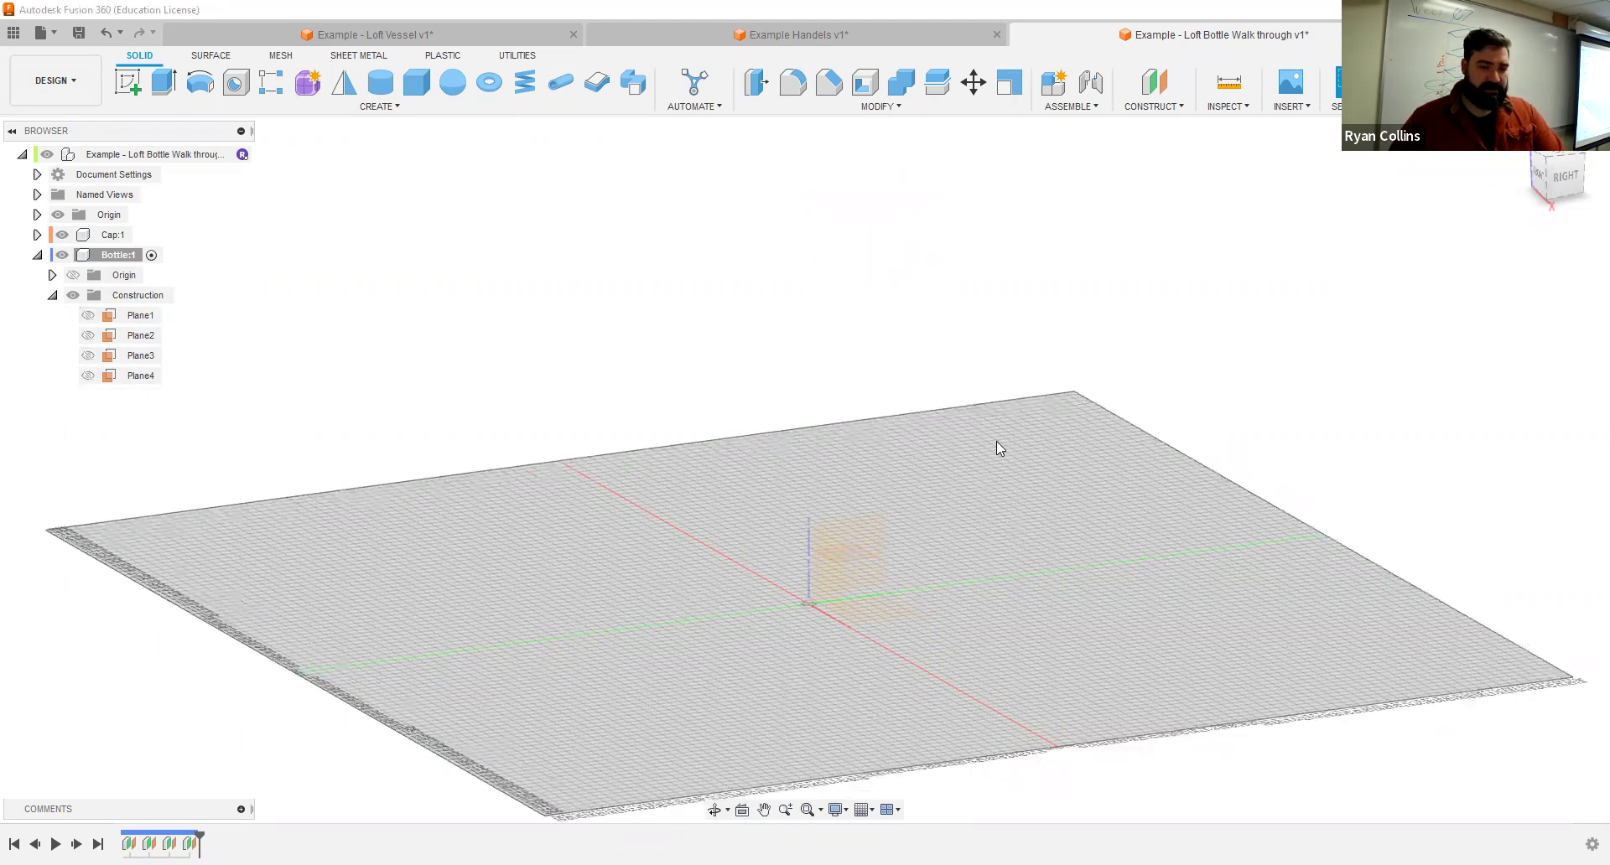
Step: Start a new sketch in the Bottle component on the origin XY plane
{"action": "middle_click_drag", "start_coordinate": [671, 413], "coordinate": [269, 155], "text": "shift"}
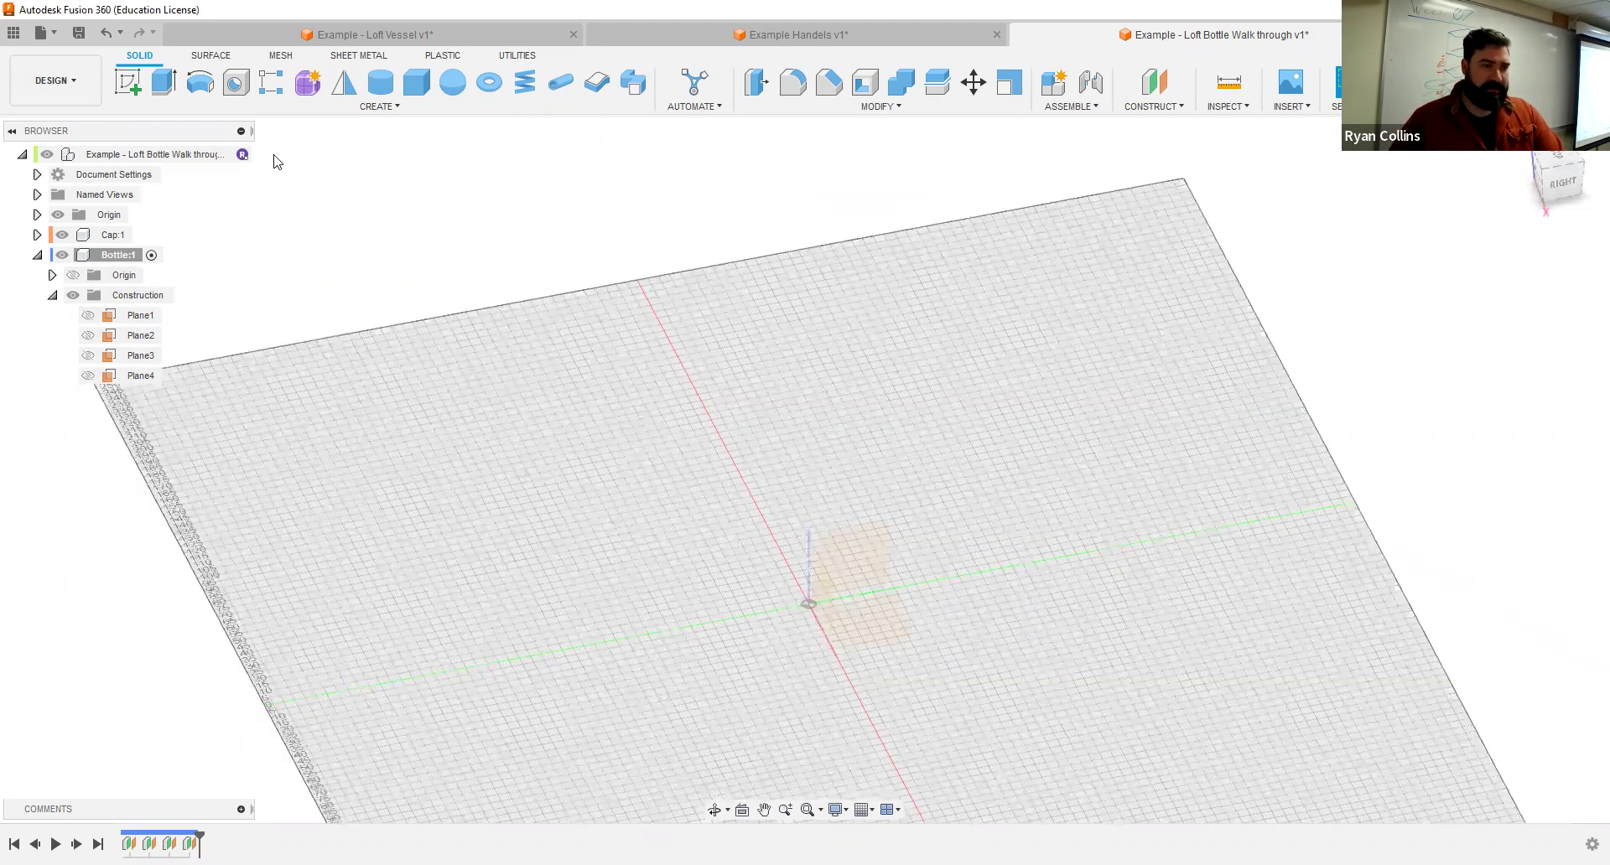
{"action": "left_click", "coordinate": [127, 81]}
{"action": "left_click", "coordinate": [892, 637]}
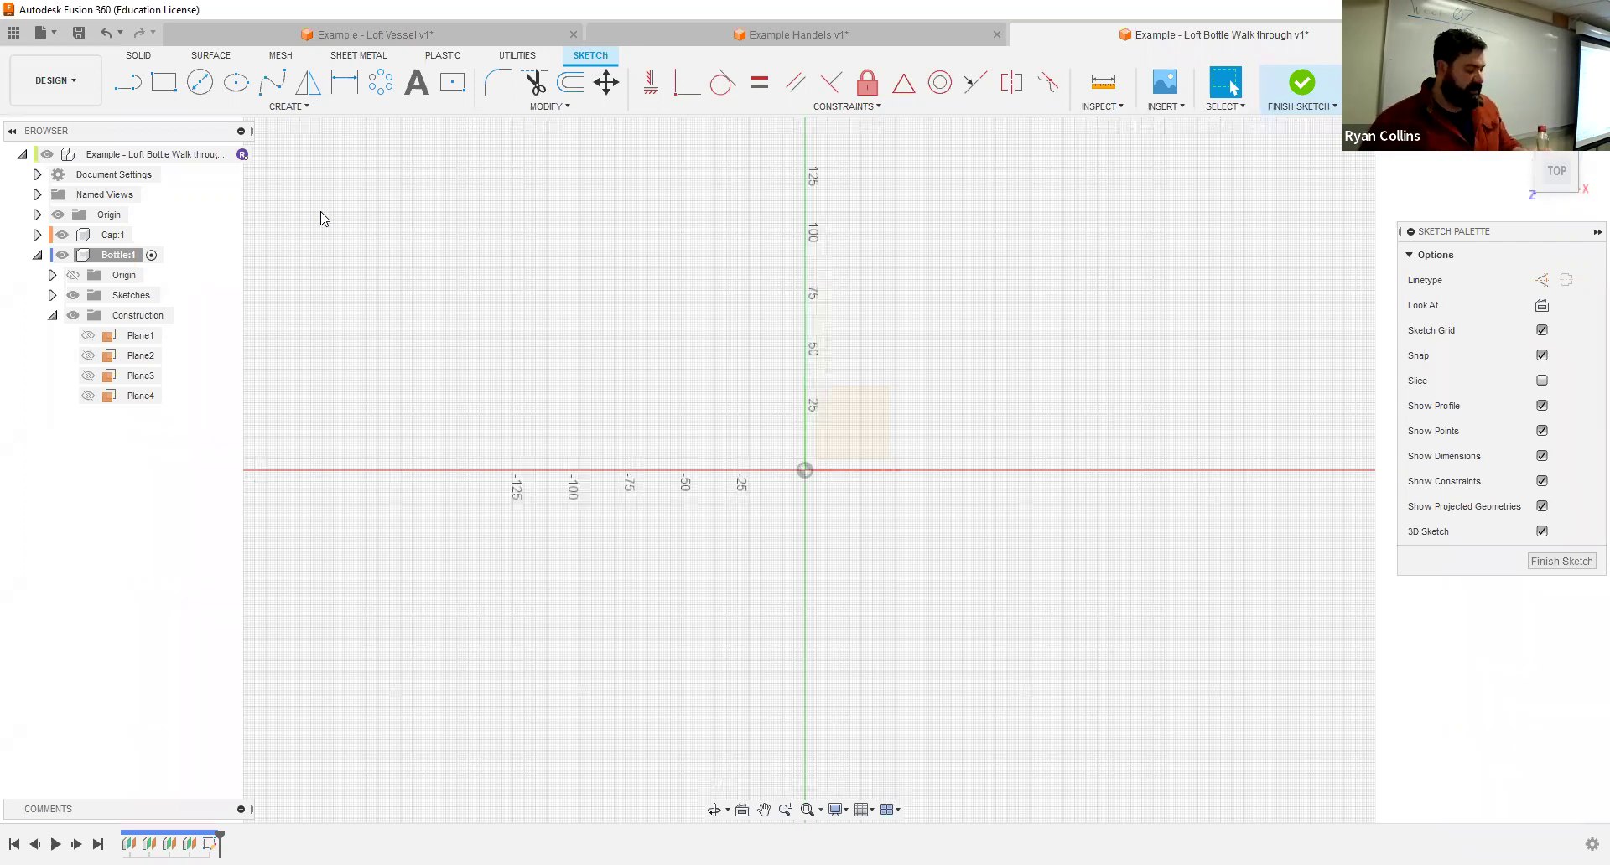
Step: Draw a center rectangle on the origin, 85 mm wide and 49 mm high
{"action": "left_click", "coordinate": [452, 84]}
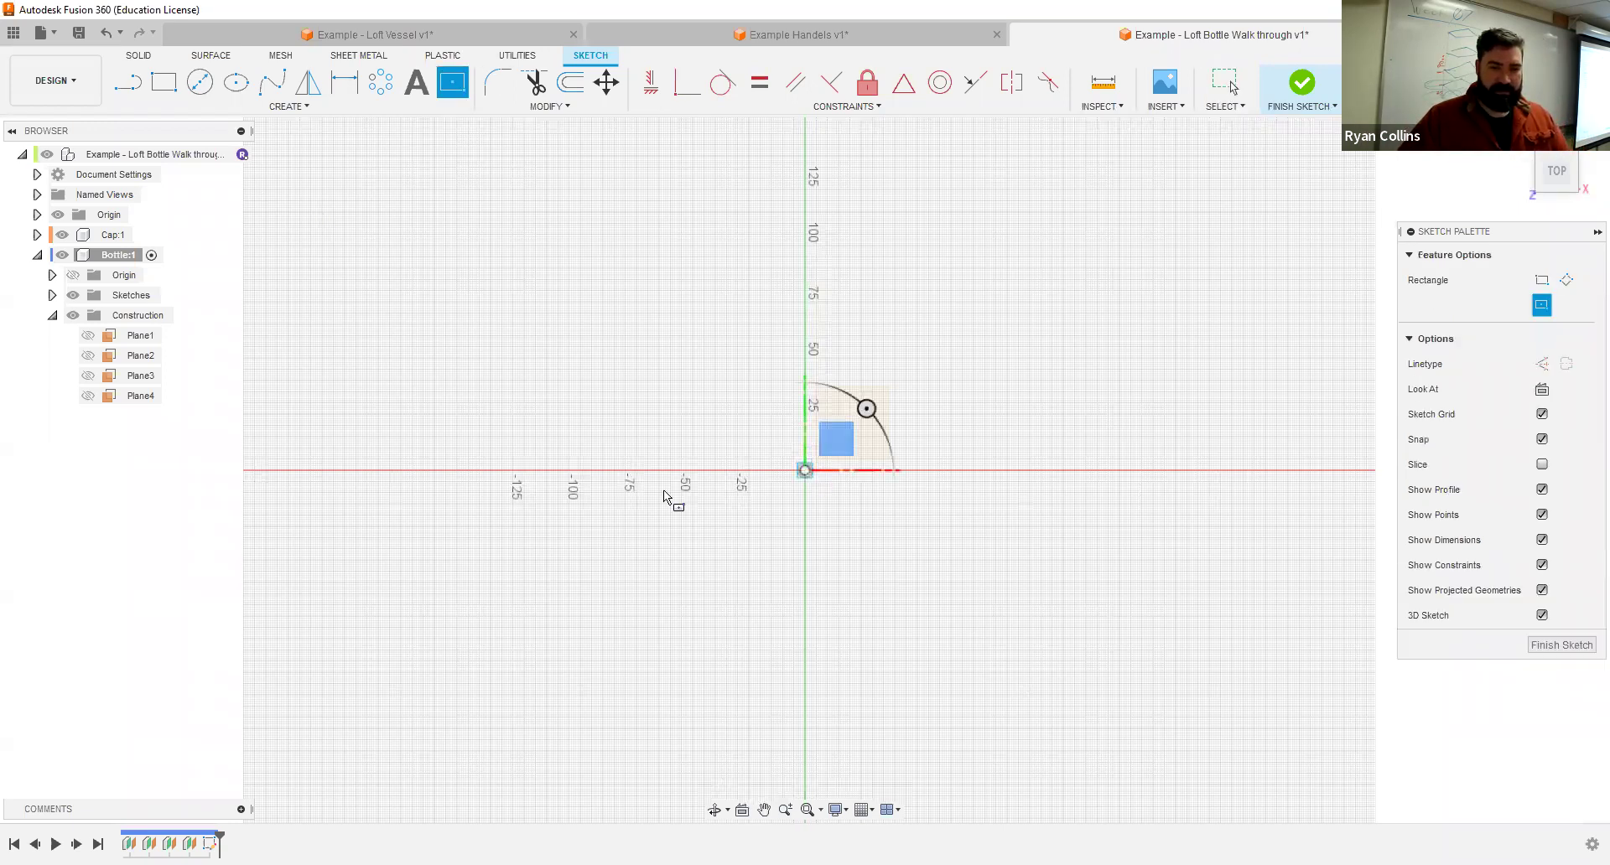
{"action": "type", "text": "85"}
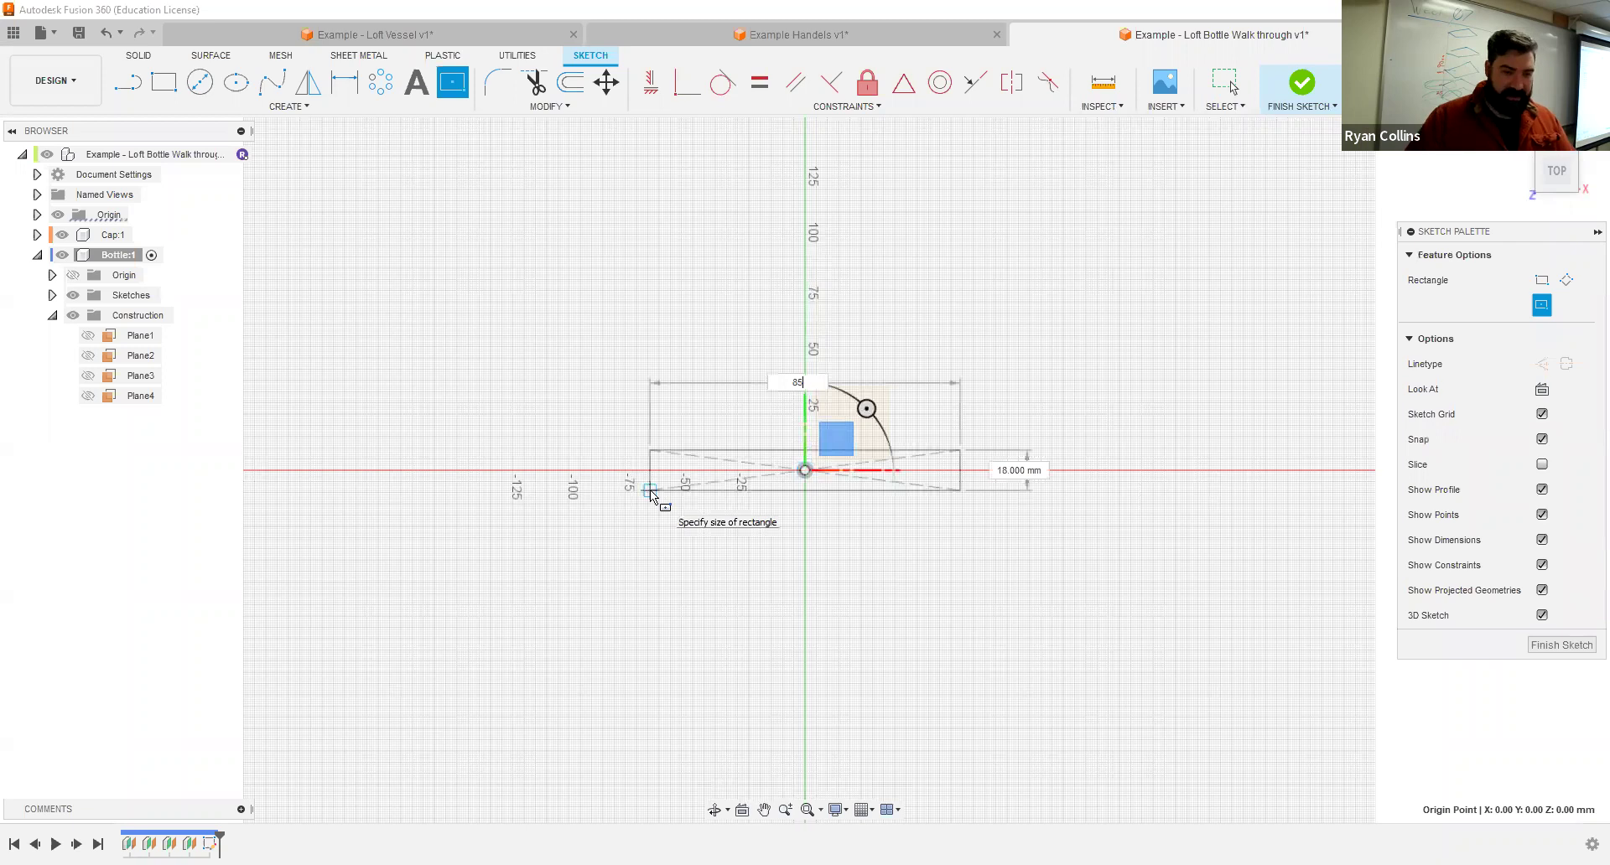
{"action": "key", "text": "Tab"}
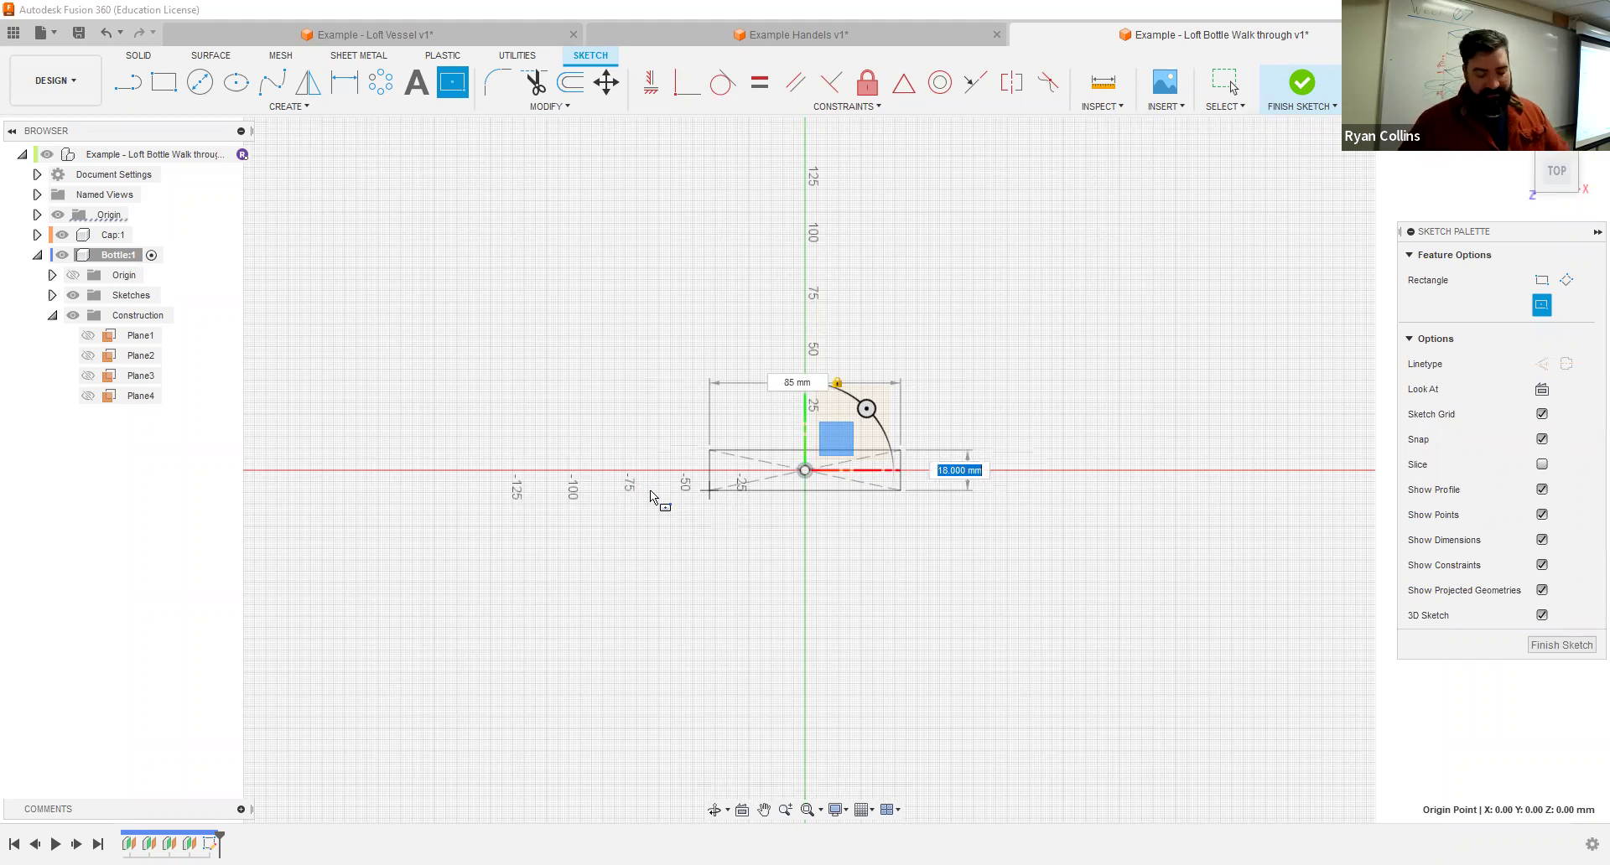
{"action": "type", "text": "49"}
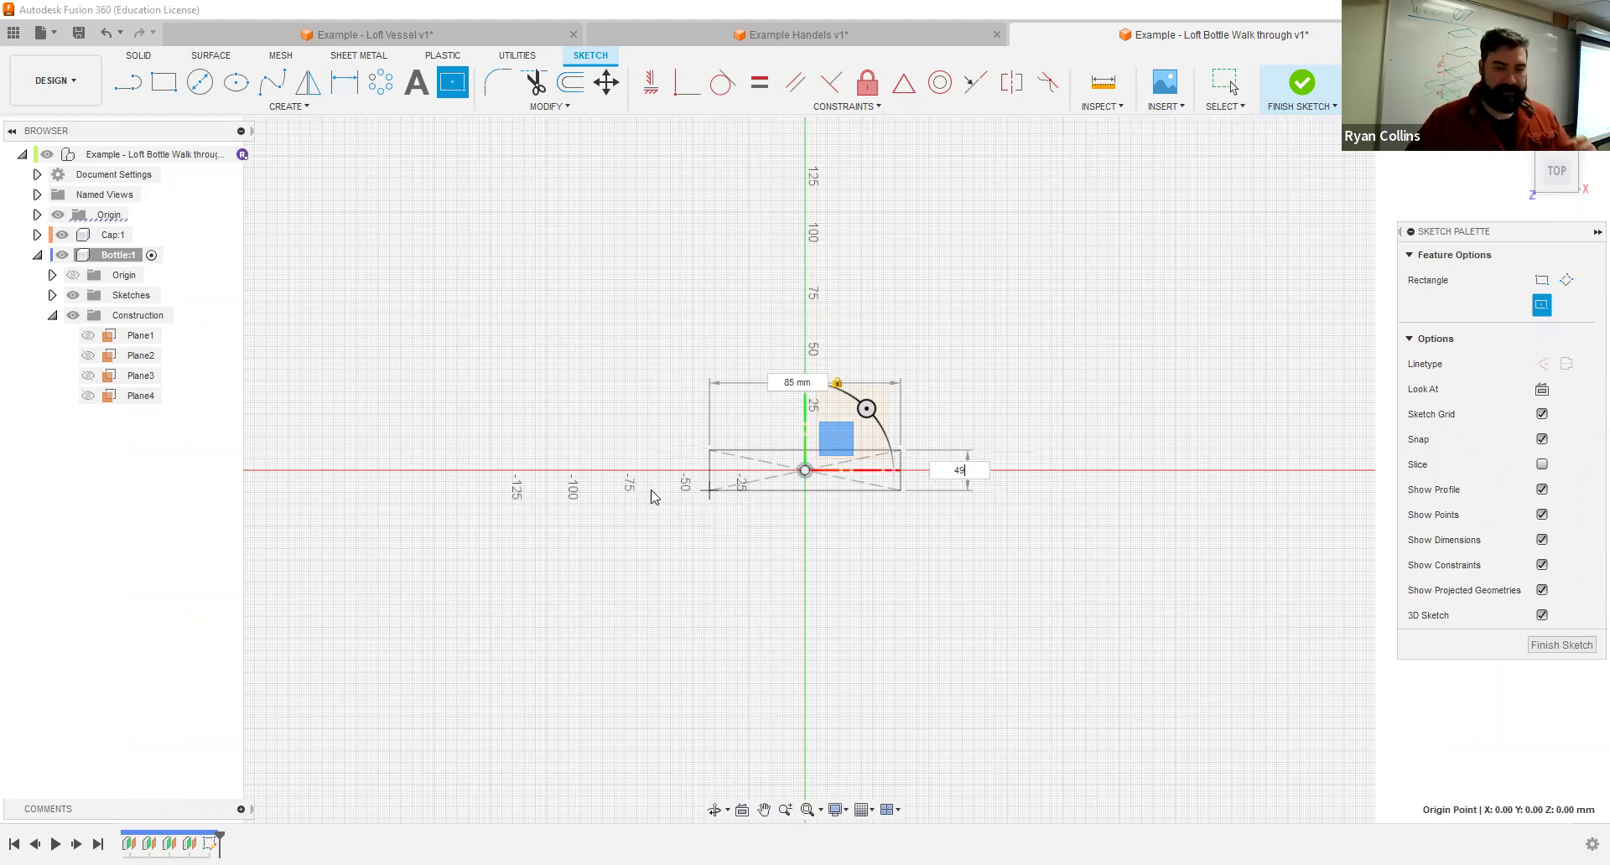
{"action": "key", "text": "Return"}
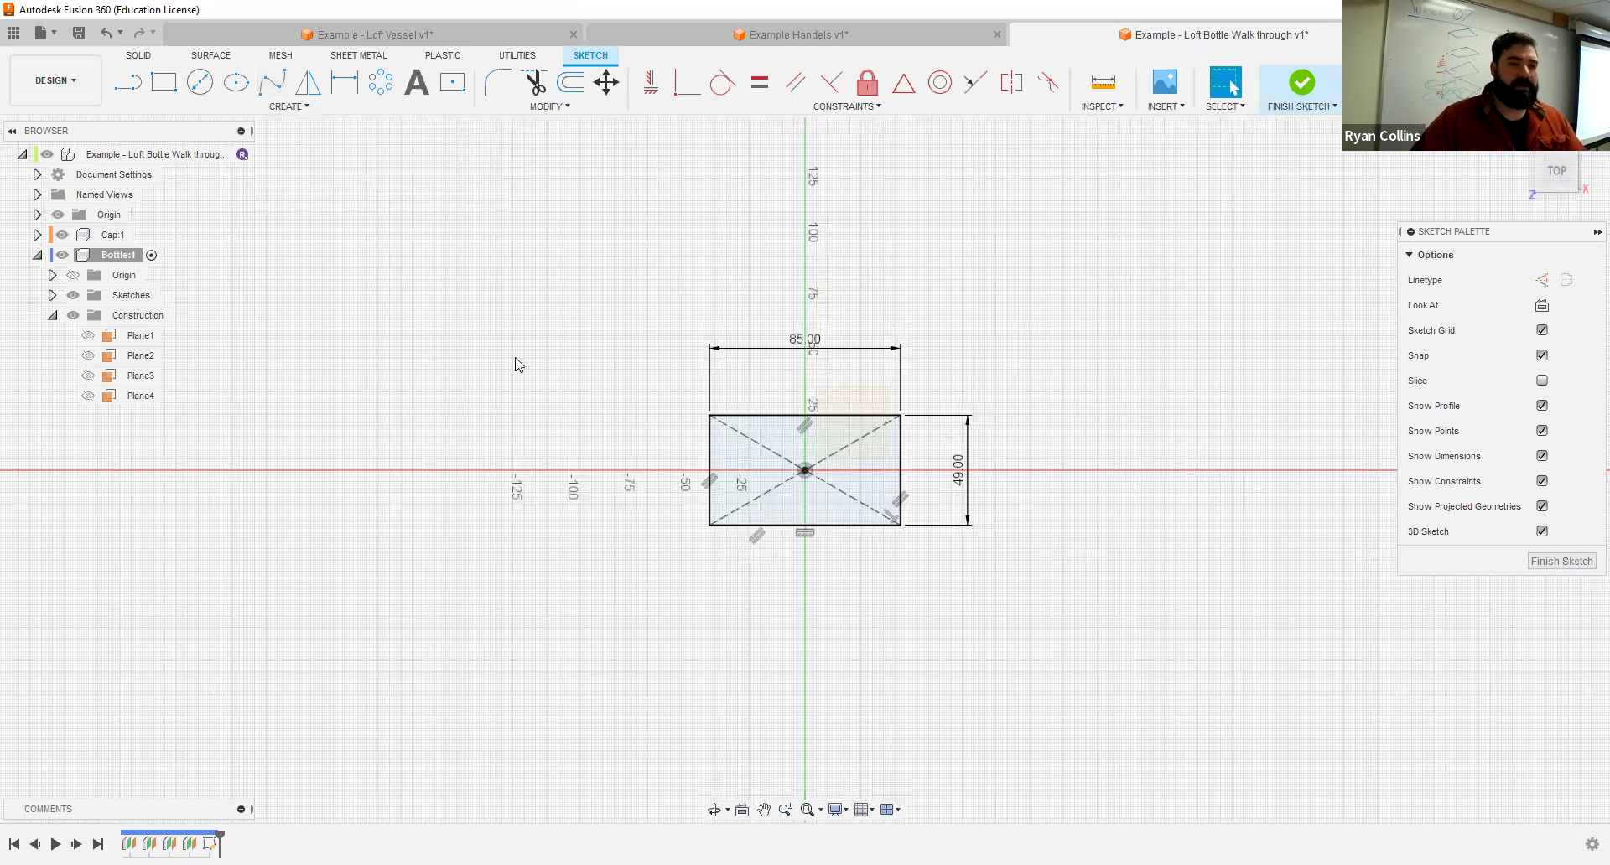
Step: Draw a 10 mm vertical line upward from the midpoint of the rectangle's left edge
{"action": "left_click", "coordinate": [127, 84]}
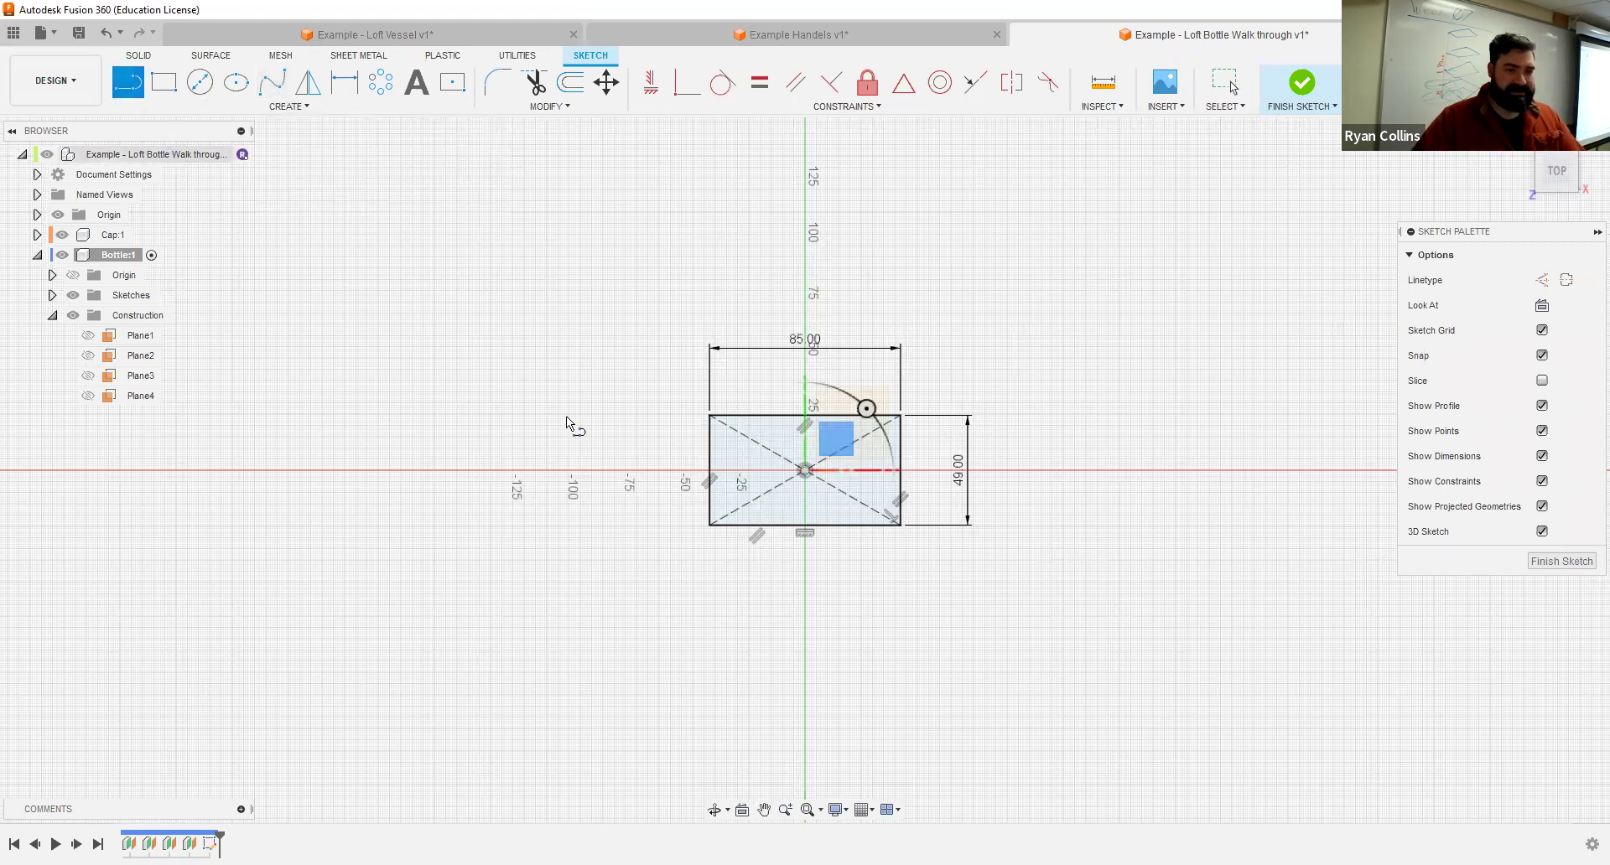
{"action": "key", "text": "x"}
{"action": "scroll", "coordinate": [705, 461], "scroll_direction": "up", "scroll_amount": 4}
{"action": "left_click", "coordinate": [713, 481]}
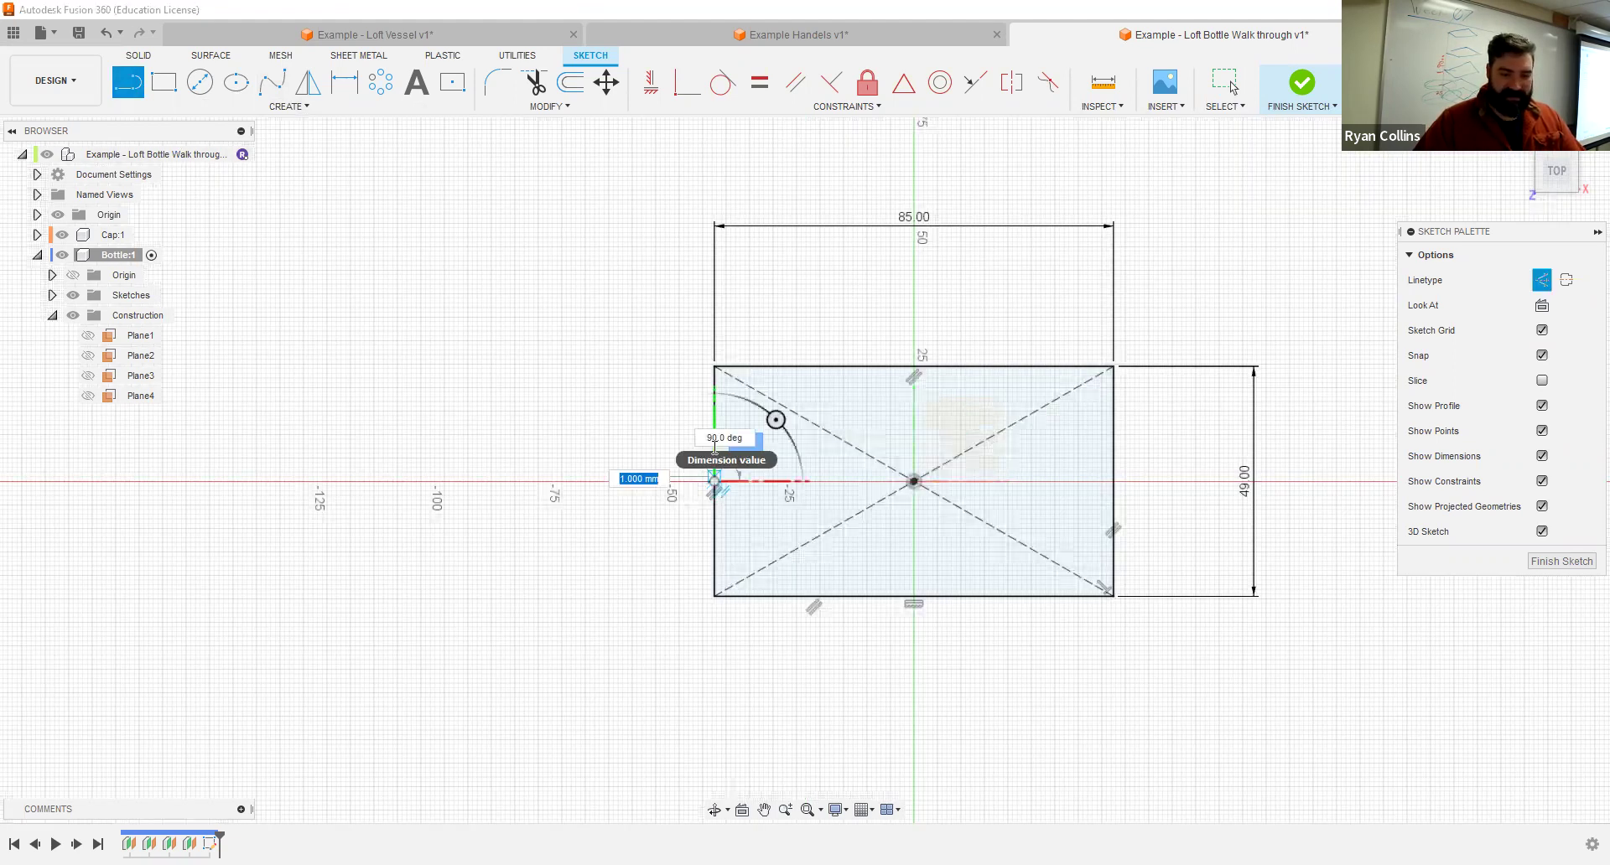
{"action": "type", "text": "10"}
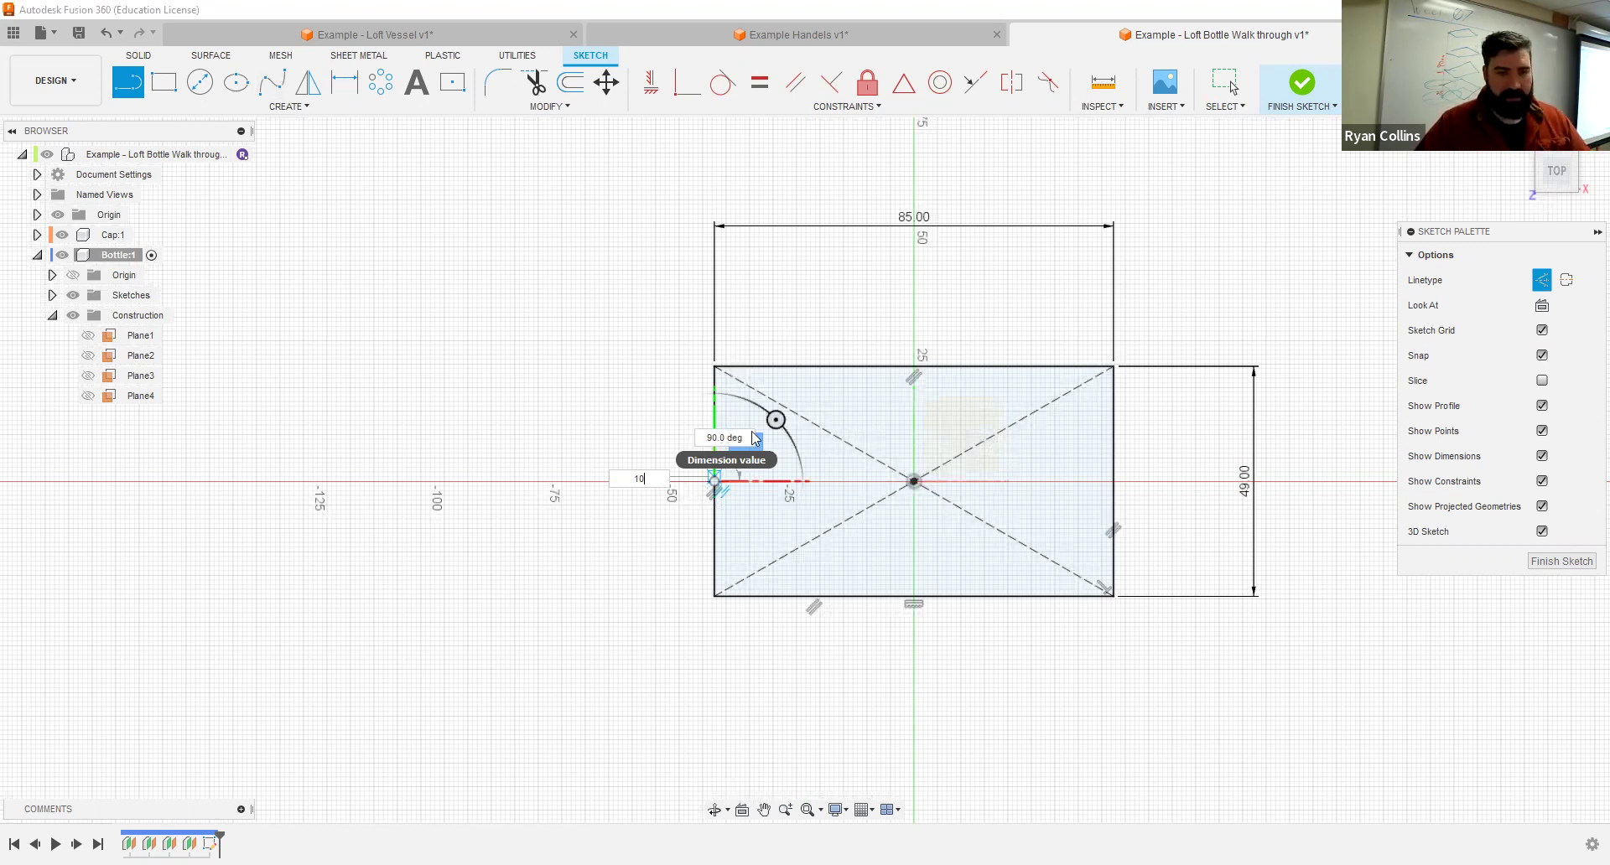
{"action": "key", "text": "Return"}
{"action": "key", "text": "Escape"}
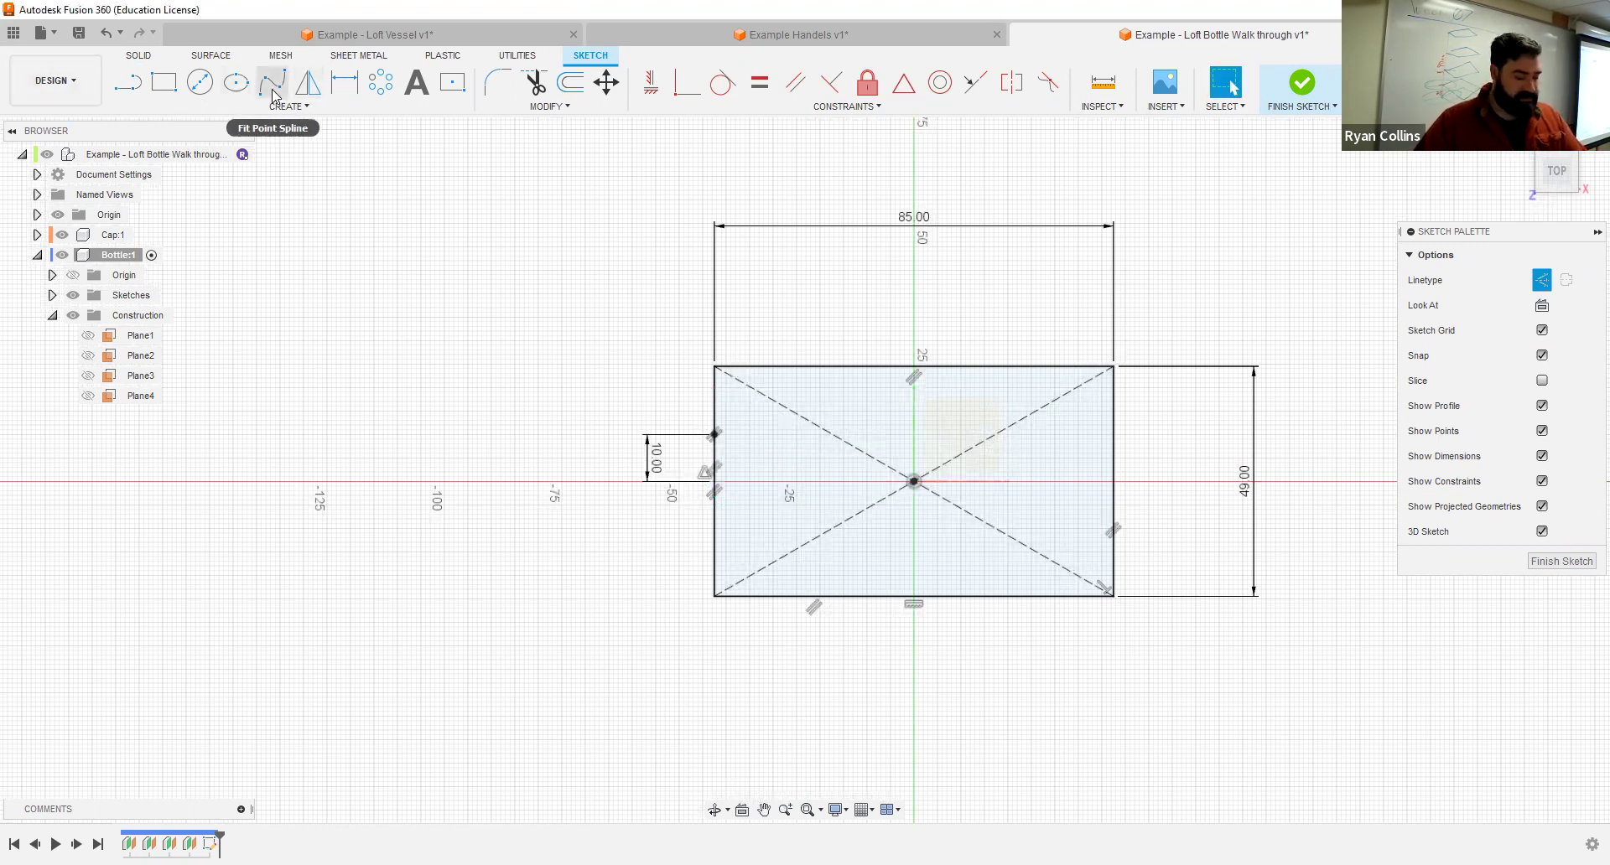
Step: Draw a fit point spline from the 10 mm line's upper end through the upper-left diagonal to the top edge's midpoint
{"action": "left_click", "coordinate": [272, 81]}
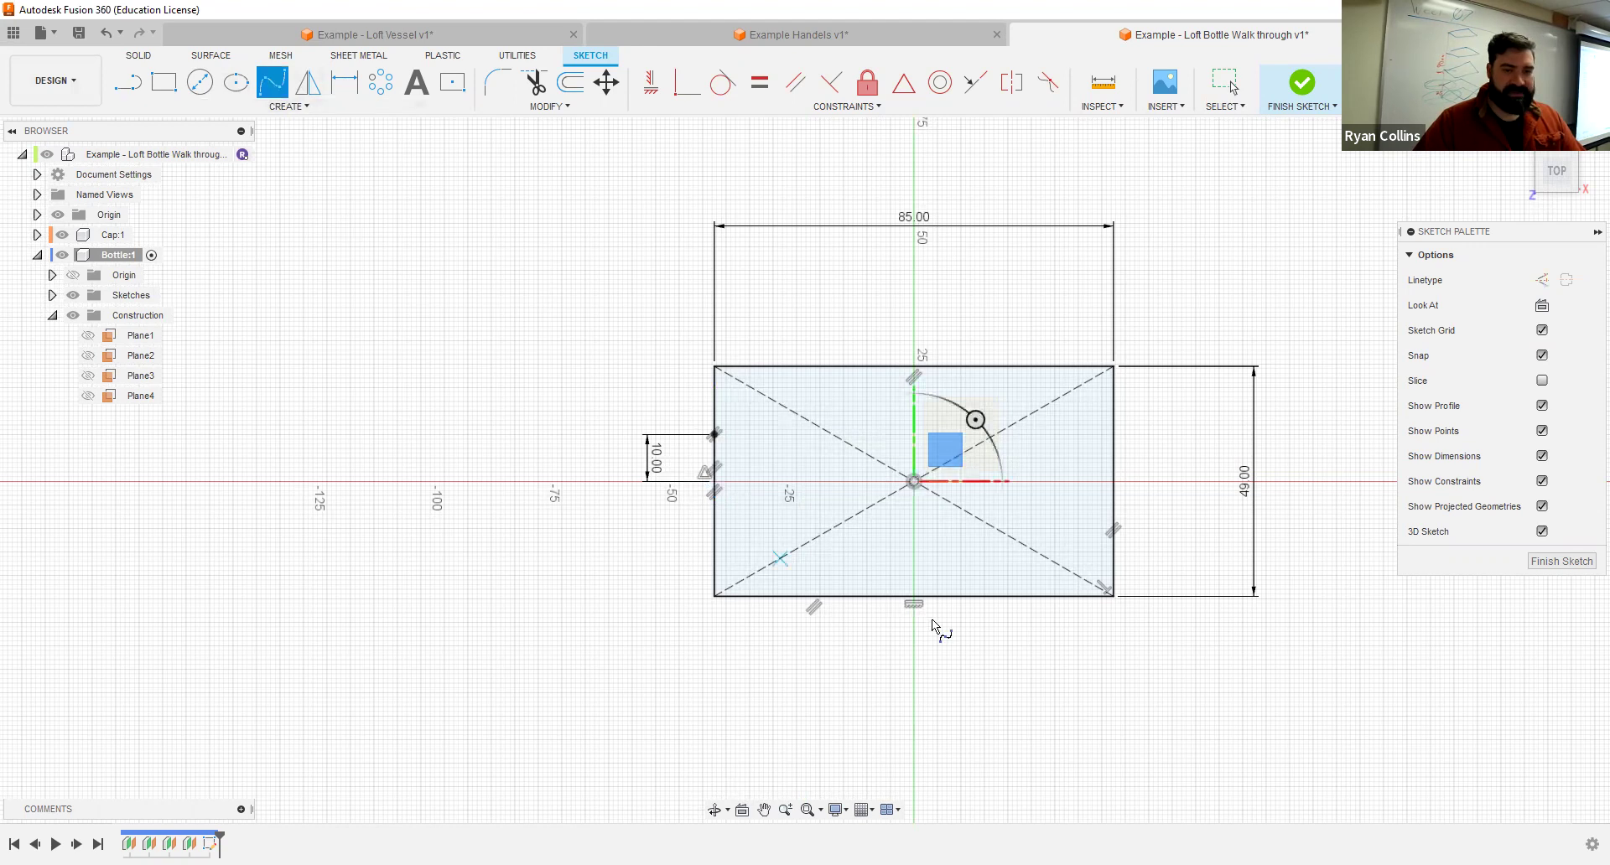
{"action": "left_click", "coordinate": [714, 434]}
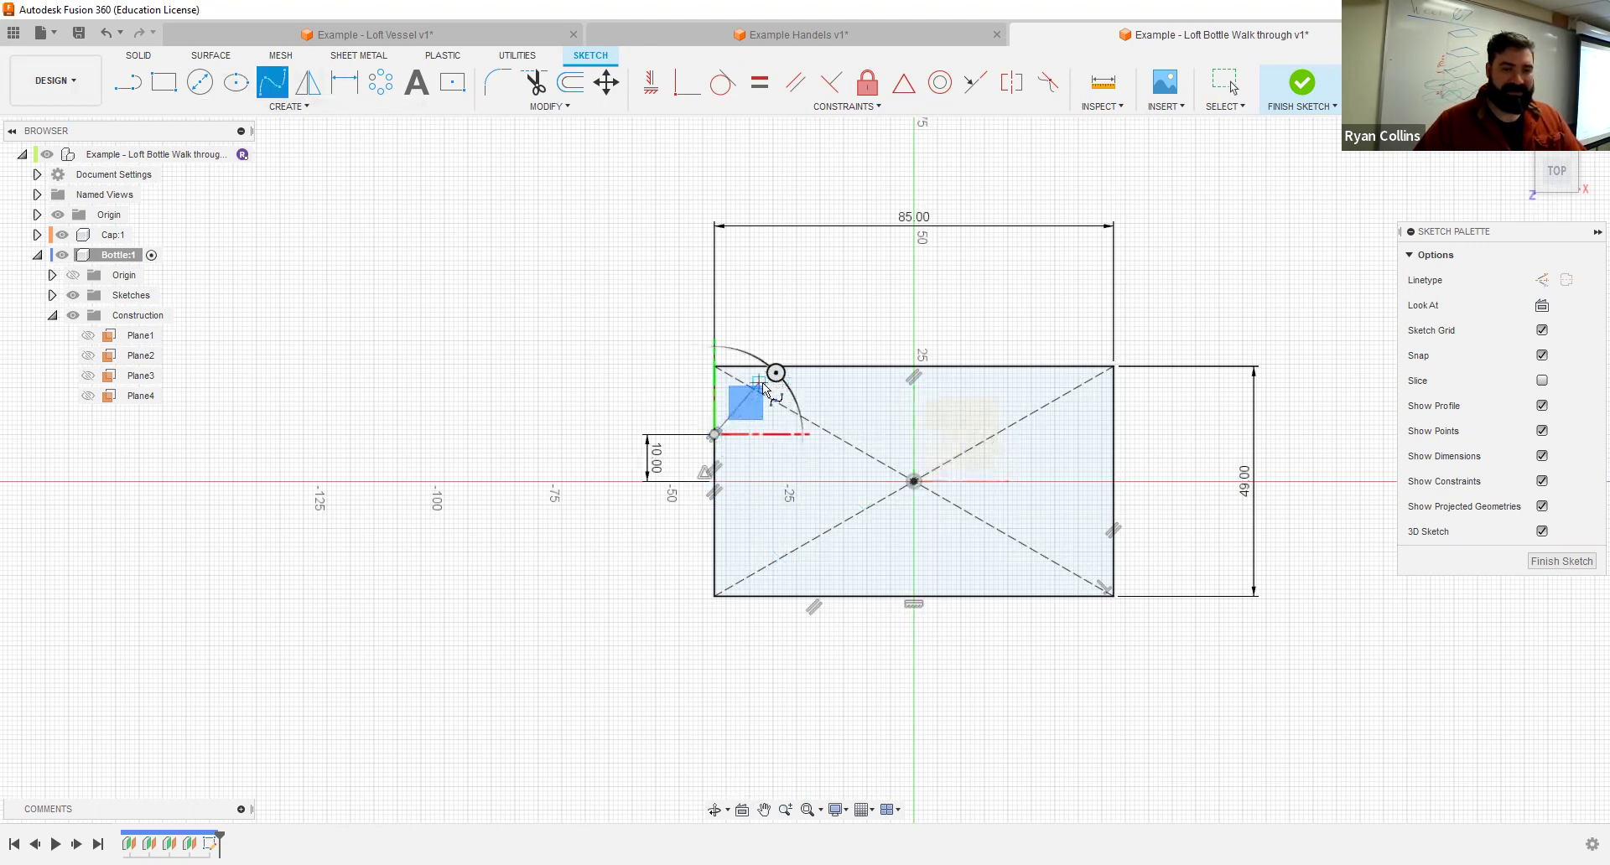
{"action": "left_click", "coordinate": [759, 387]}
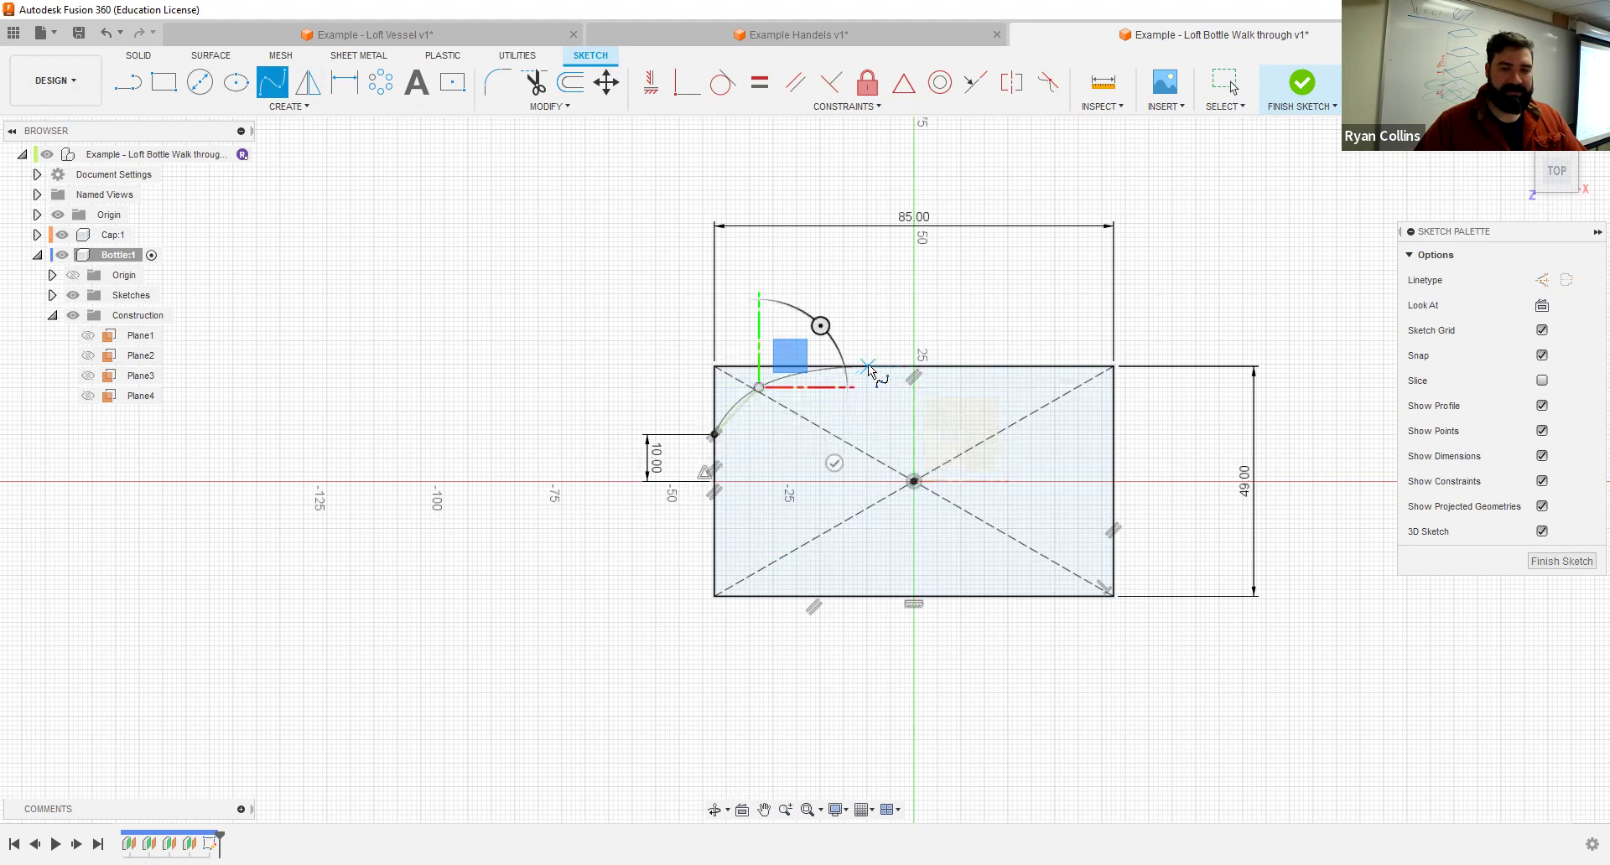
{"action": "left_click", "coordinate": [913, 366]}
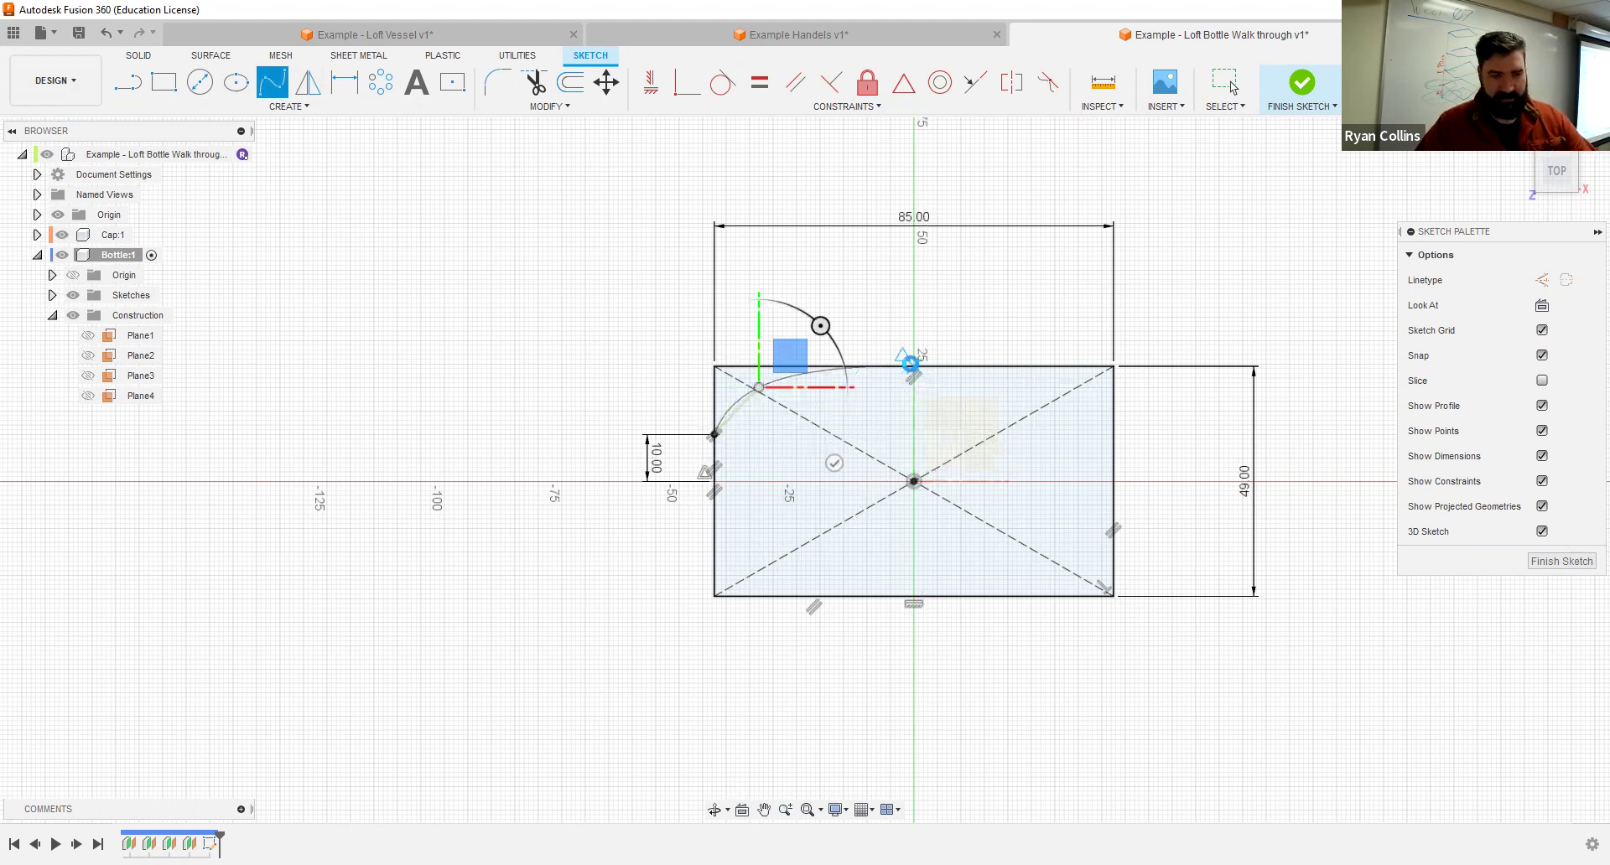
{"action": "key", "text": "Escape"}
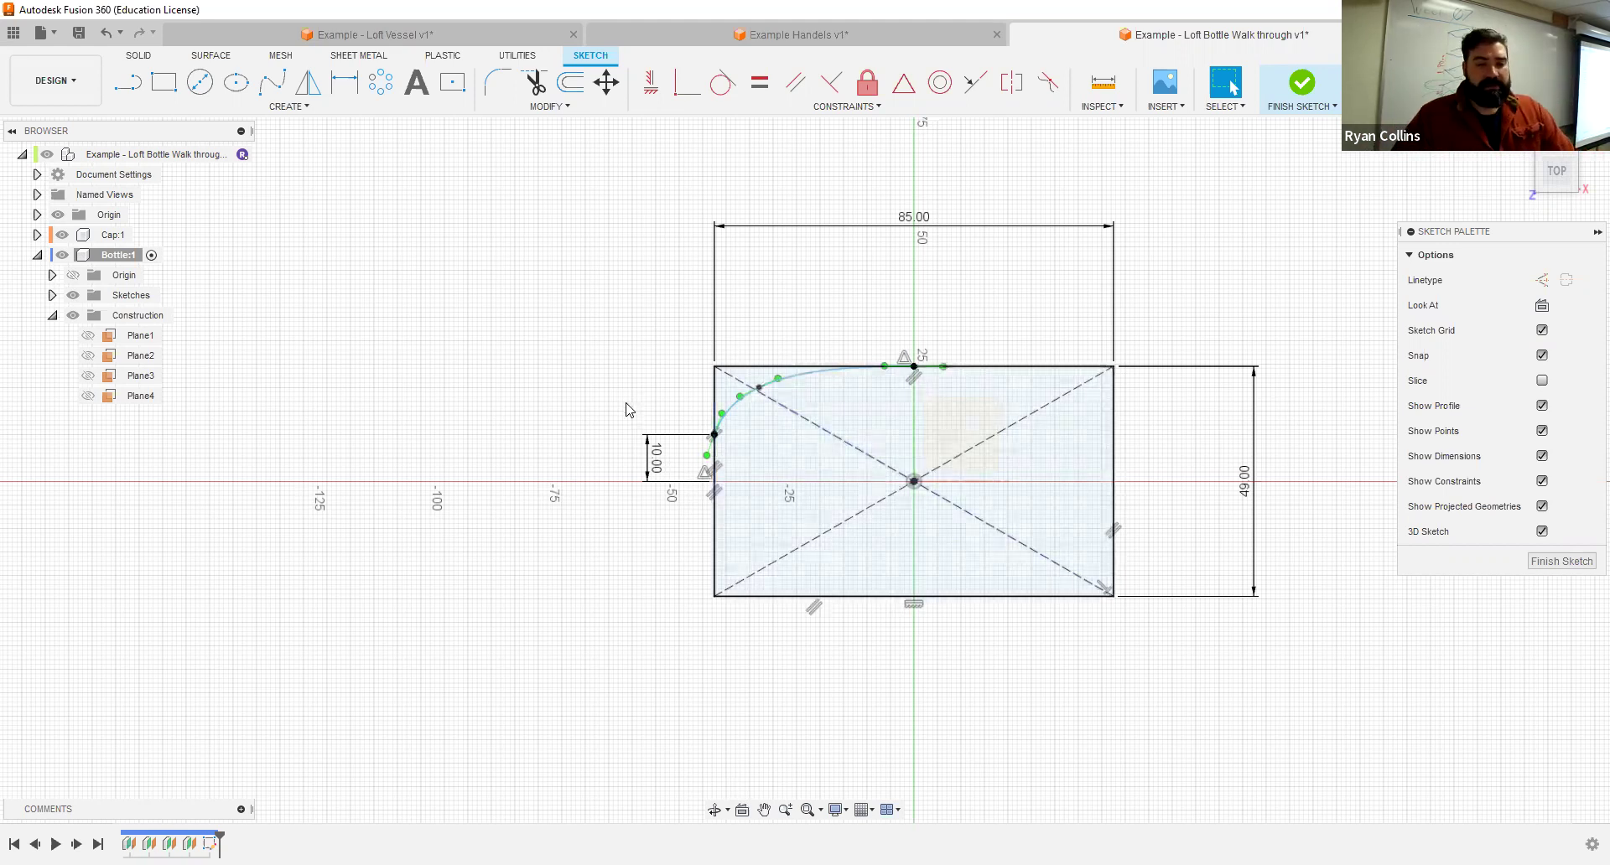
Step: Draw a horizontal construction line through the origin, extending past both sides of the rectangle
{"action": "scroll", "coordinate": [629, 410], "scroll_direction": "up", "scroll_amount": 4}
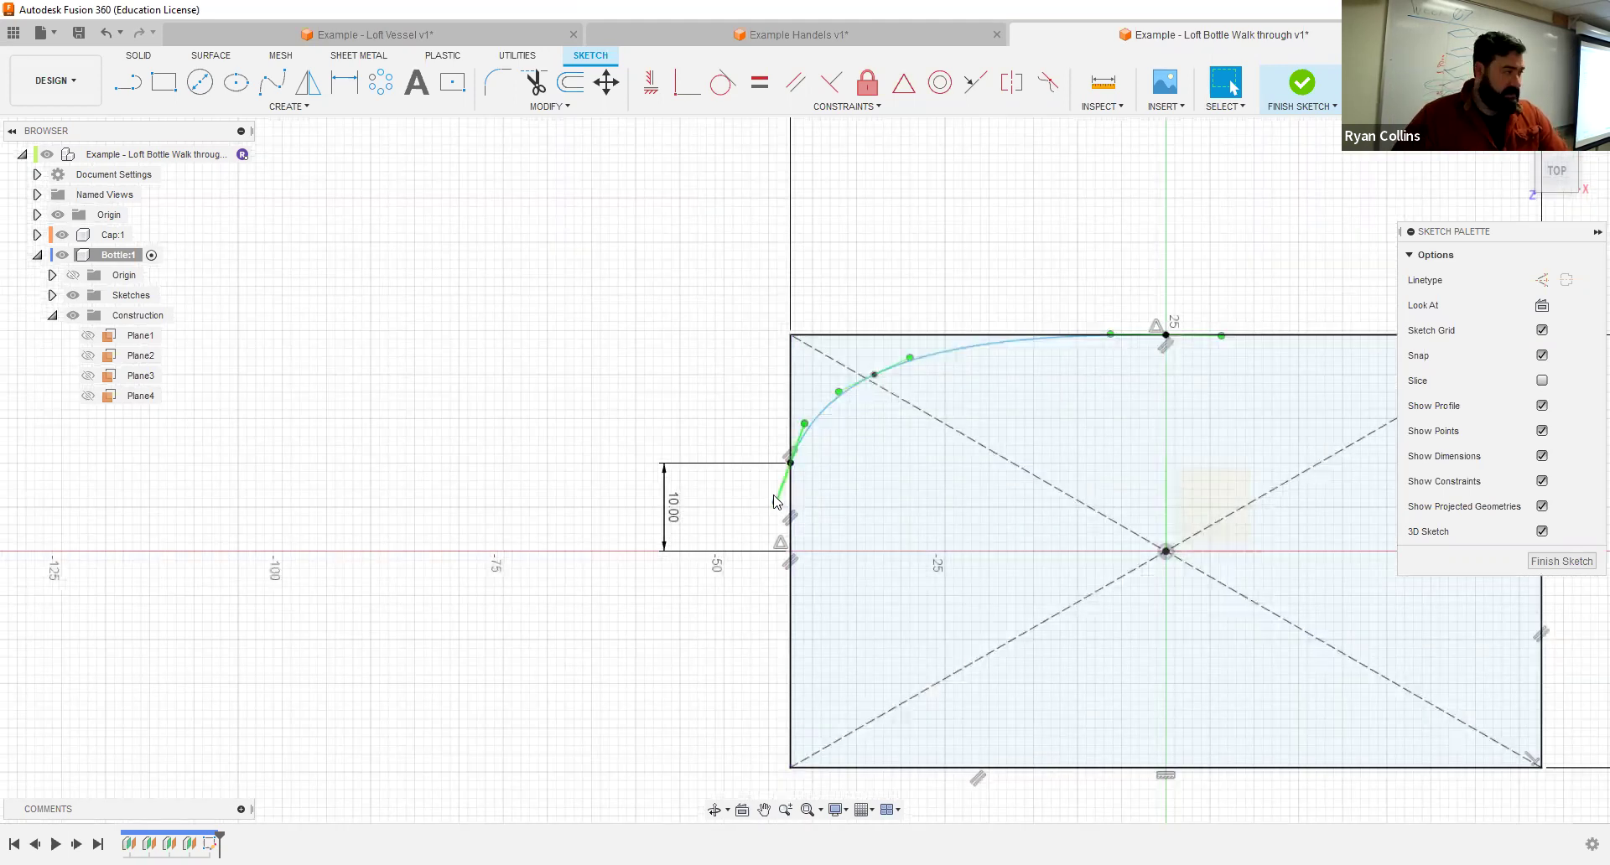
{"action": "scroll", "coordinate": [931, 490], "scroll_direction": "down", "scroll_amount": 3}
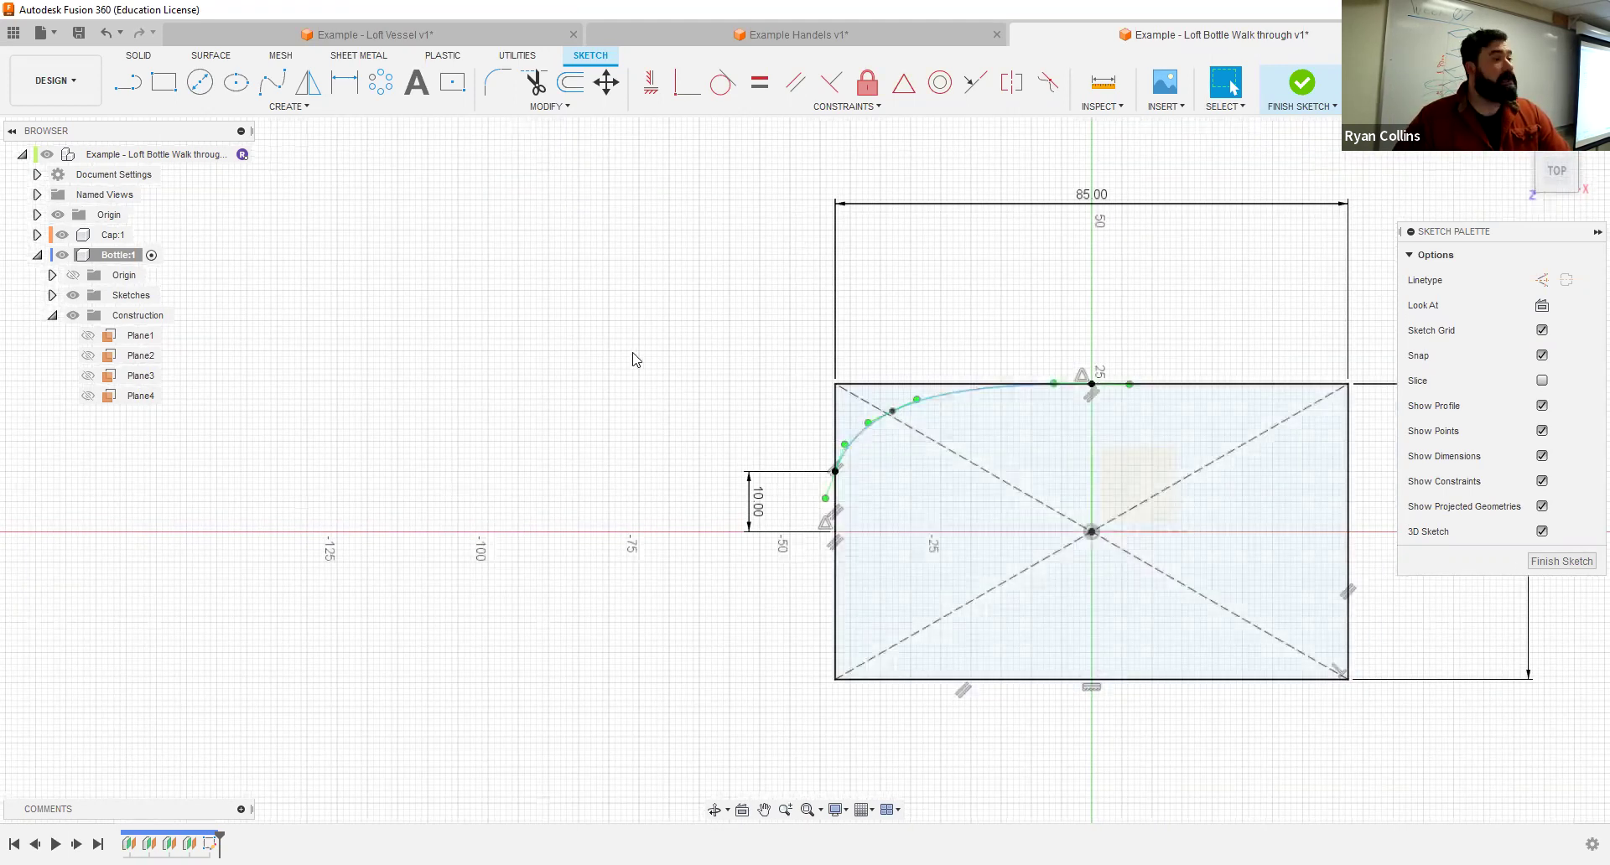
{"action": "mouse_move", "coordinate": [524, 275]}
{"action": "middle_mouse_down"}
{"action": "mouse_move", "coordinate": [417, 251]}
{"action": "mouse_move", "coordinate": [438, 174]}
{"action": "mouse_move", "coordinate": [423, 244]}
{"action": "middle_mouse_up"}
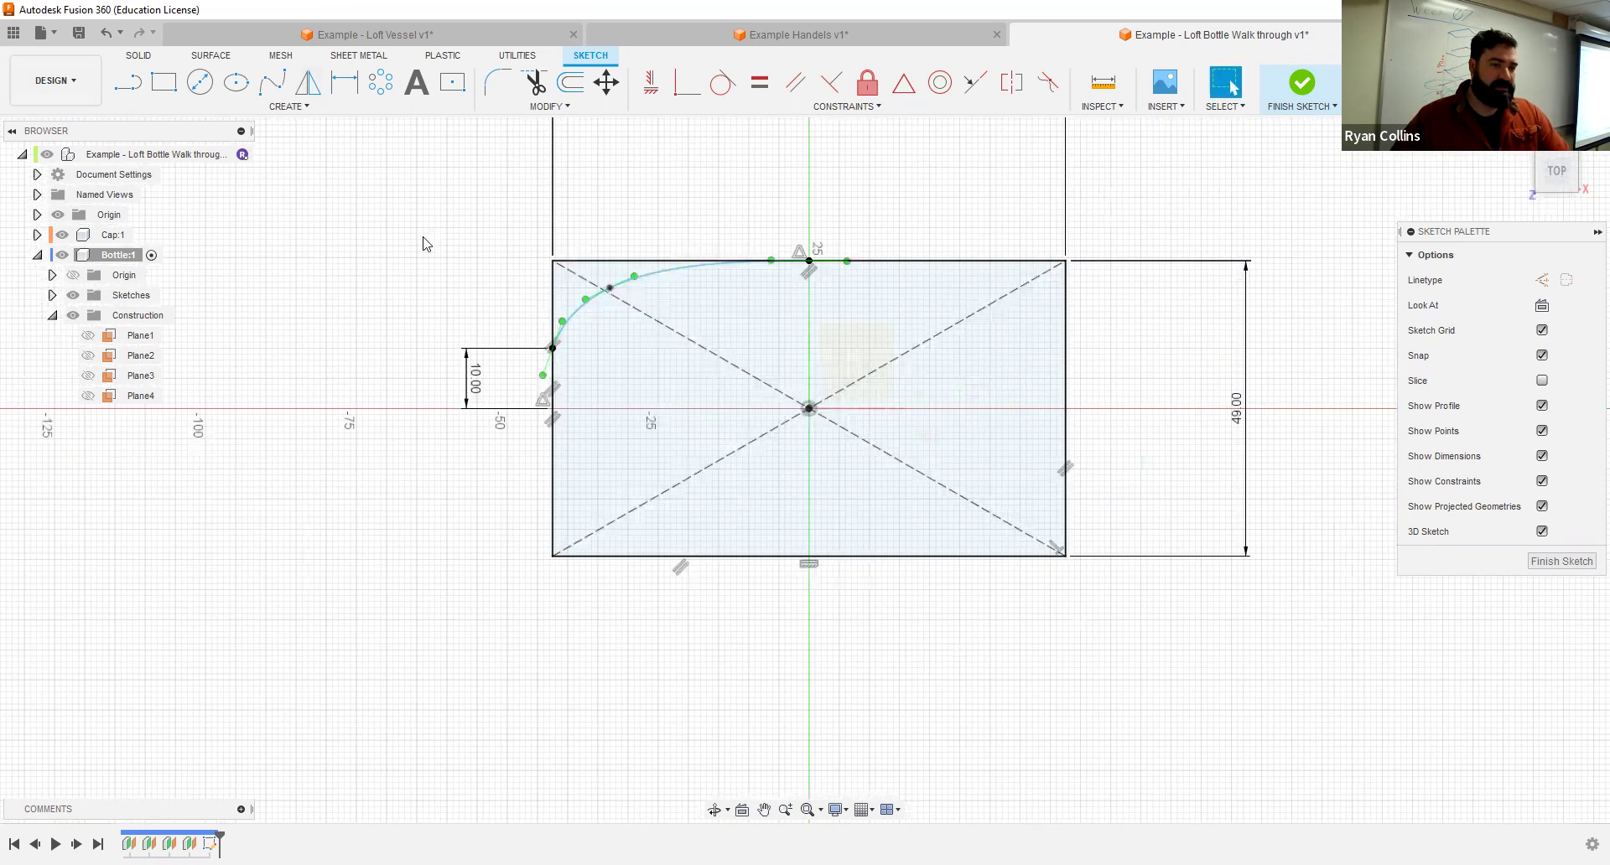
{"action": "left_click", "coordinate": [608, 432]}
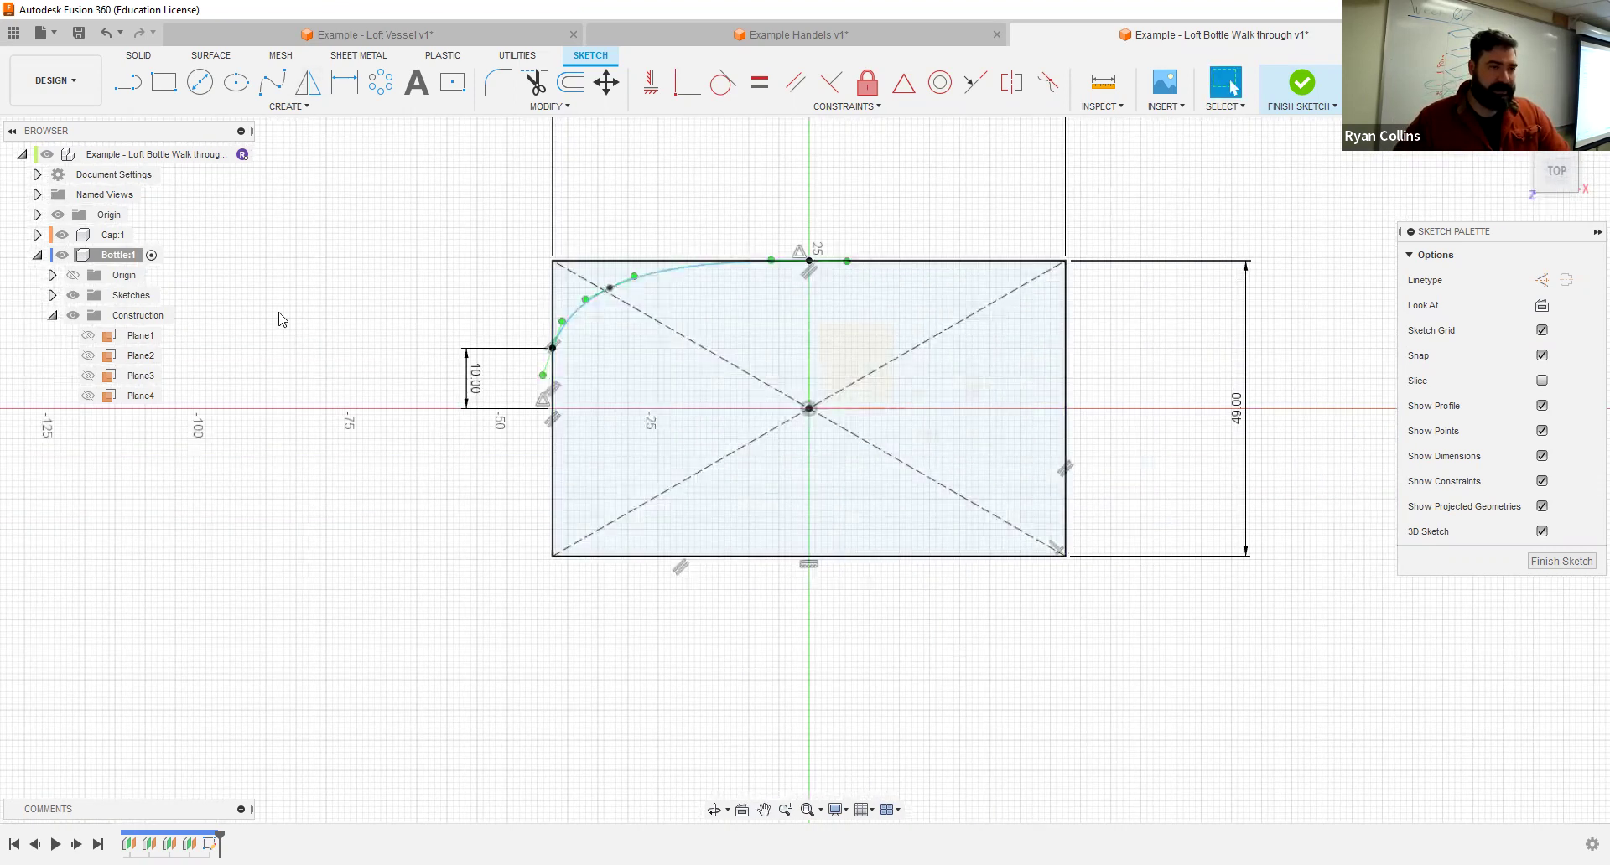
{"action": "left_click", "coordinate": [127, 82]}
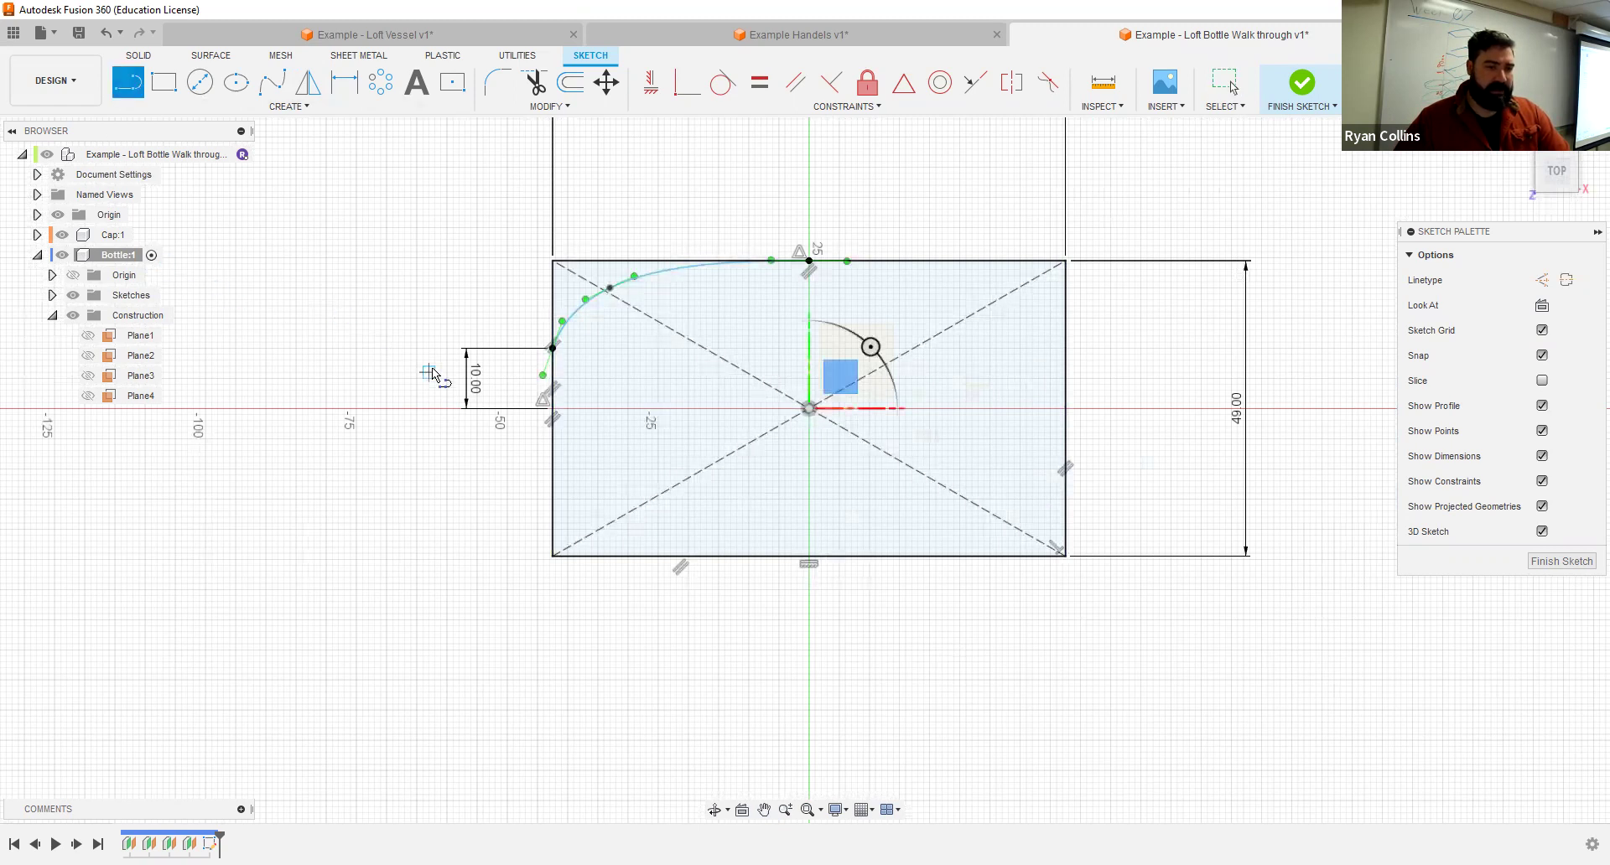
{"action": "left_click", "coordinate": [1133, 408]}
{"action": "key", "text": "x"}
{"action": "key", "text": "Escape"}
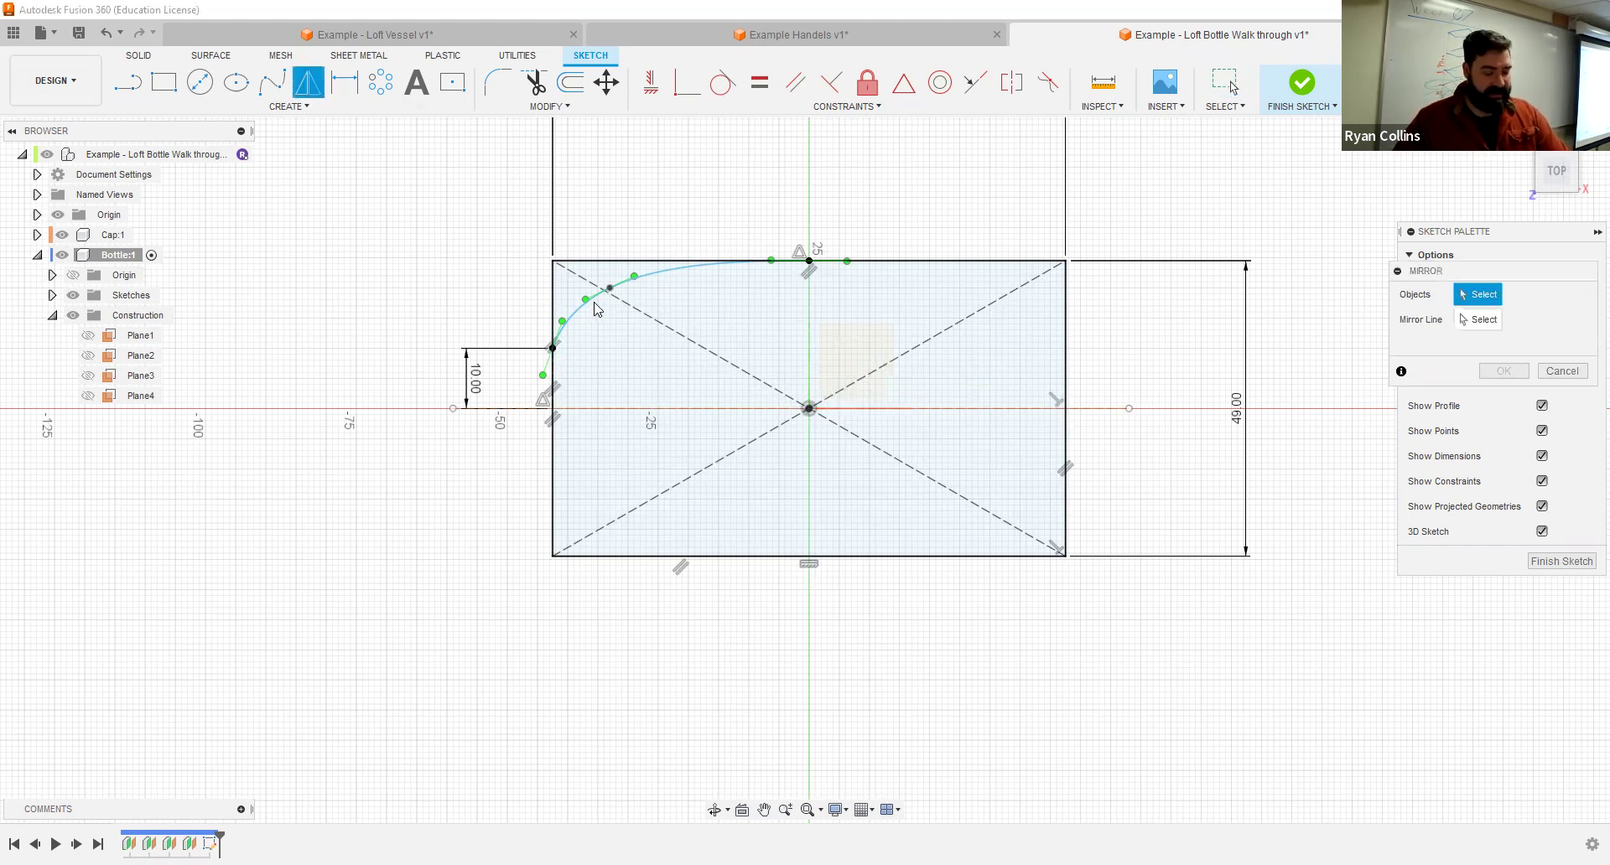
{"action": "left_click", "coordinate": [671, 267]}
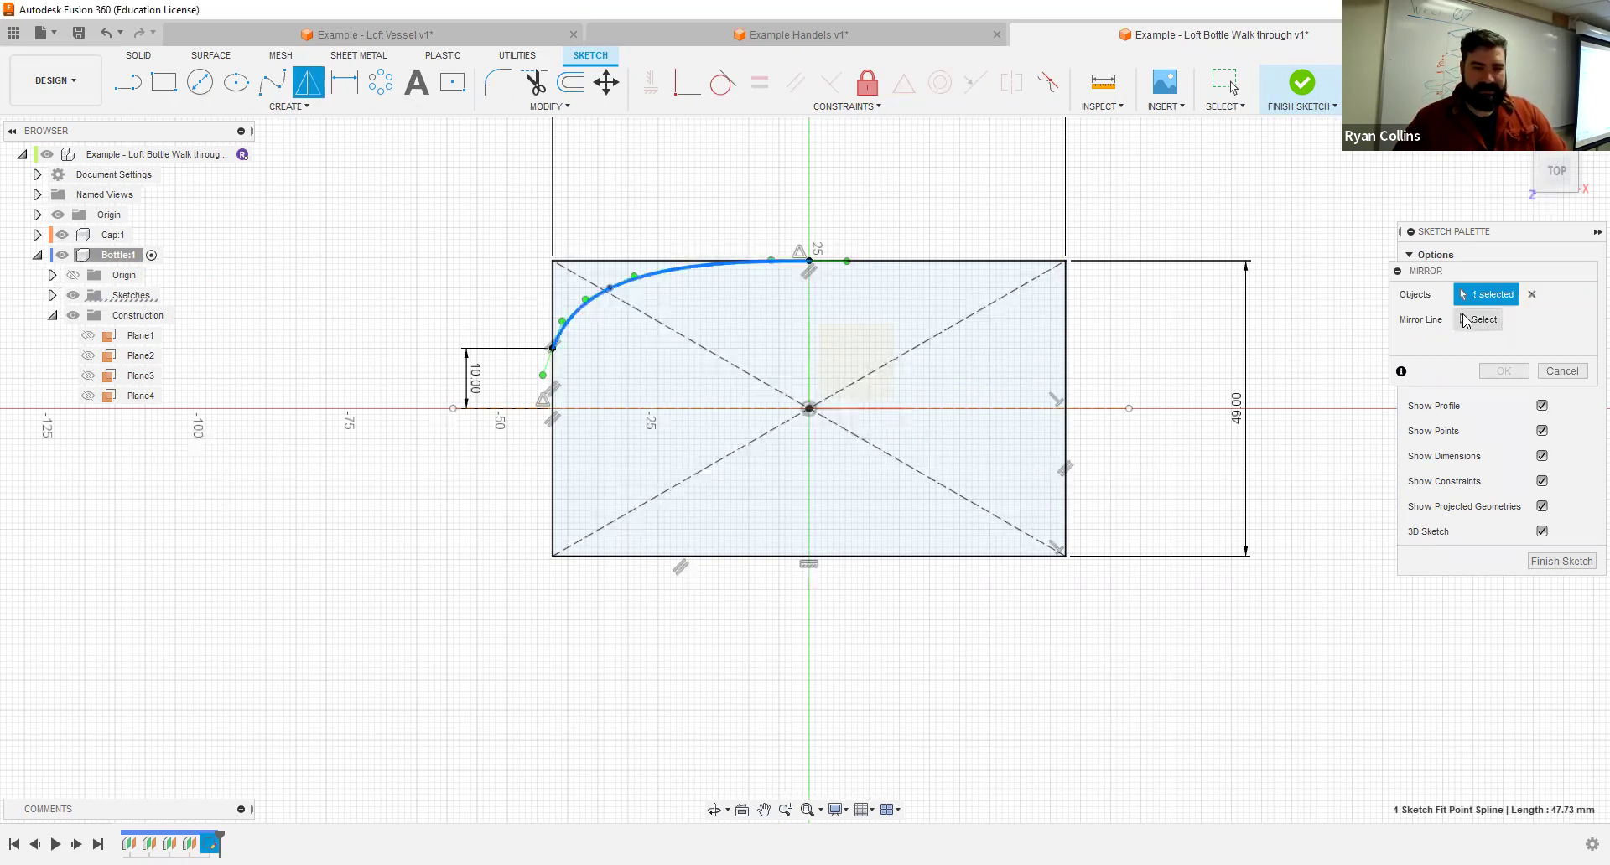
{"action": "left_click", "coordinate": [1468, 319]}
{"action": "left_click", "coordinate": [653, 408]}
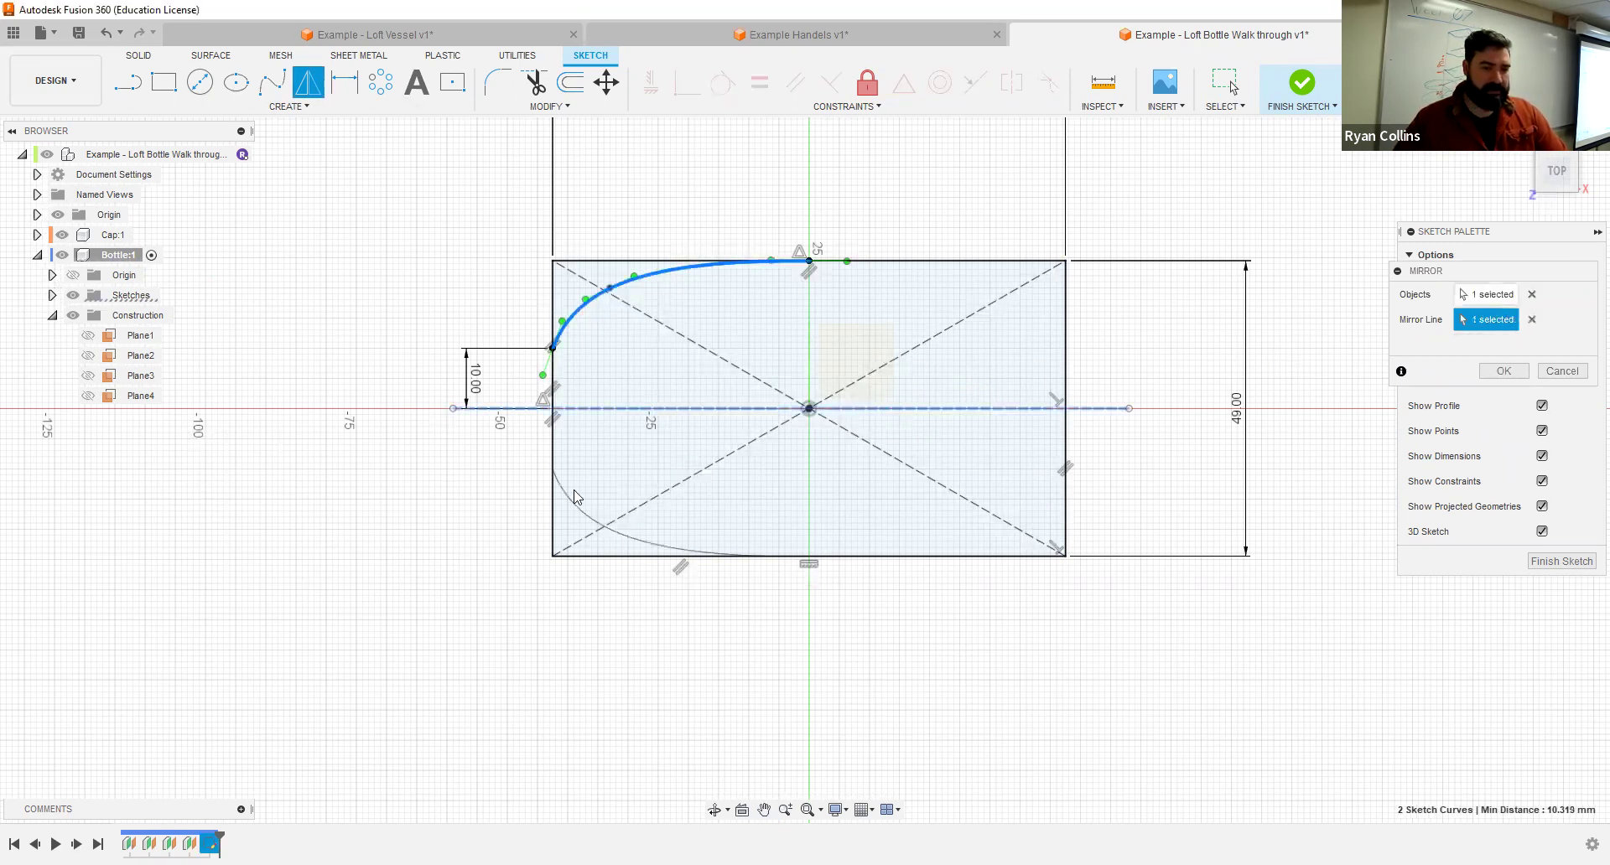
{"action": "key", "text": "Escape"}
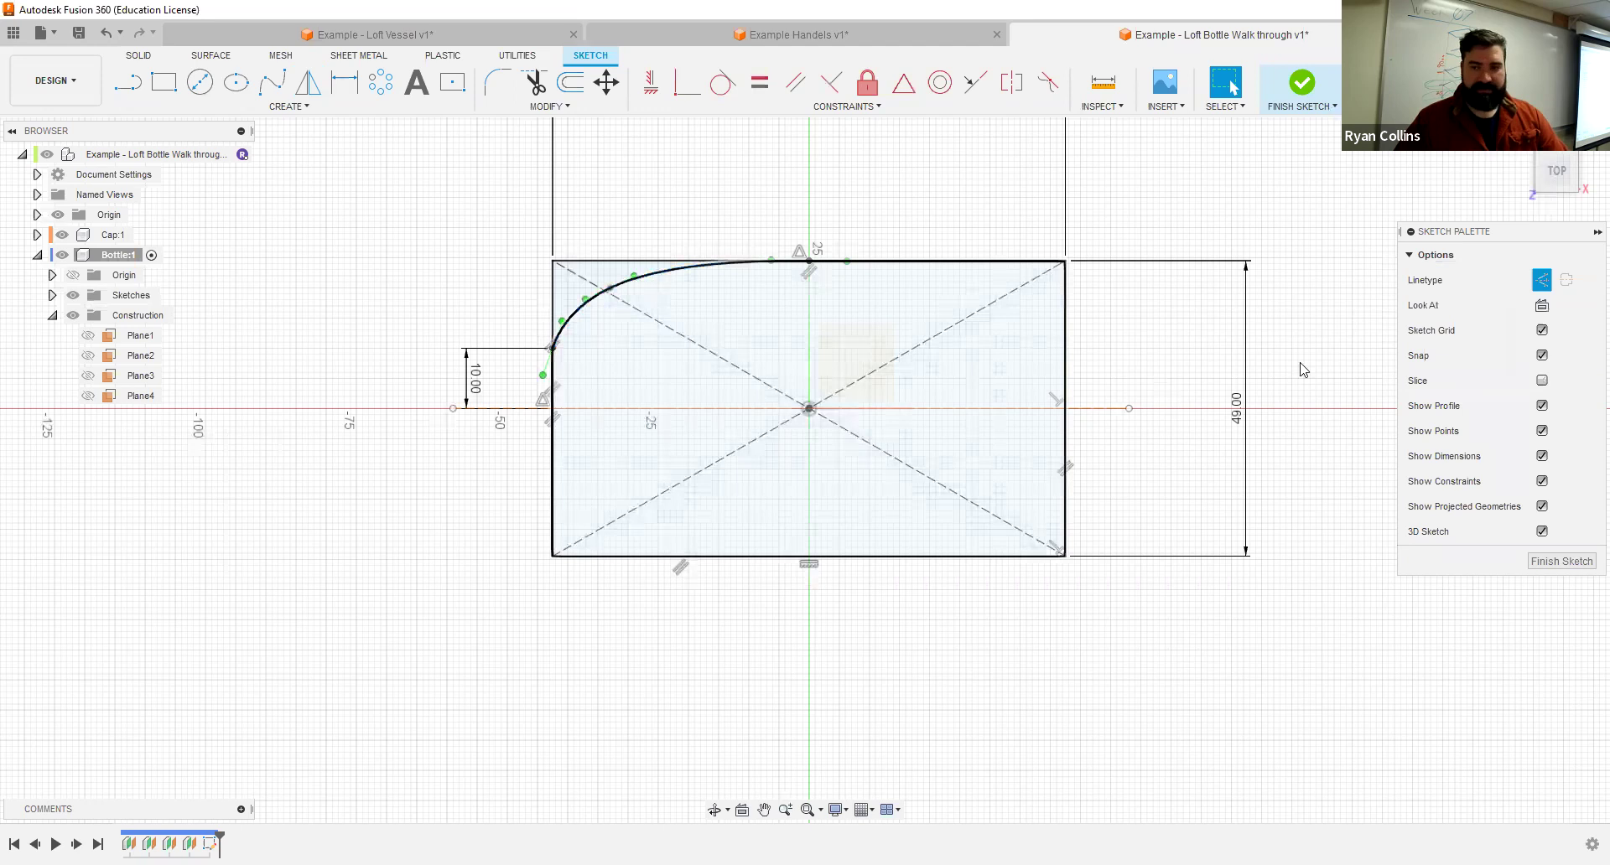
Step: Mirror the corner spline across the horizontal construction line to the rectangle's lower-left corner
{"action": "right_click", "coordinate": [436, 185]}
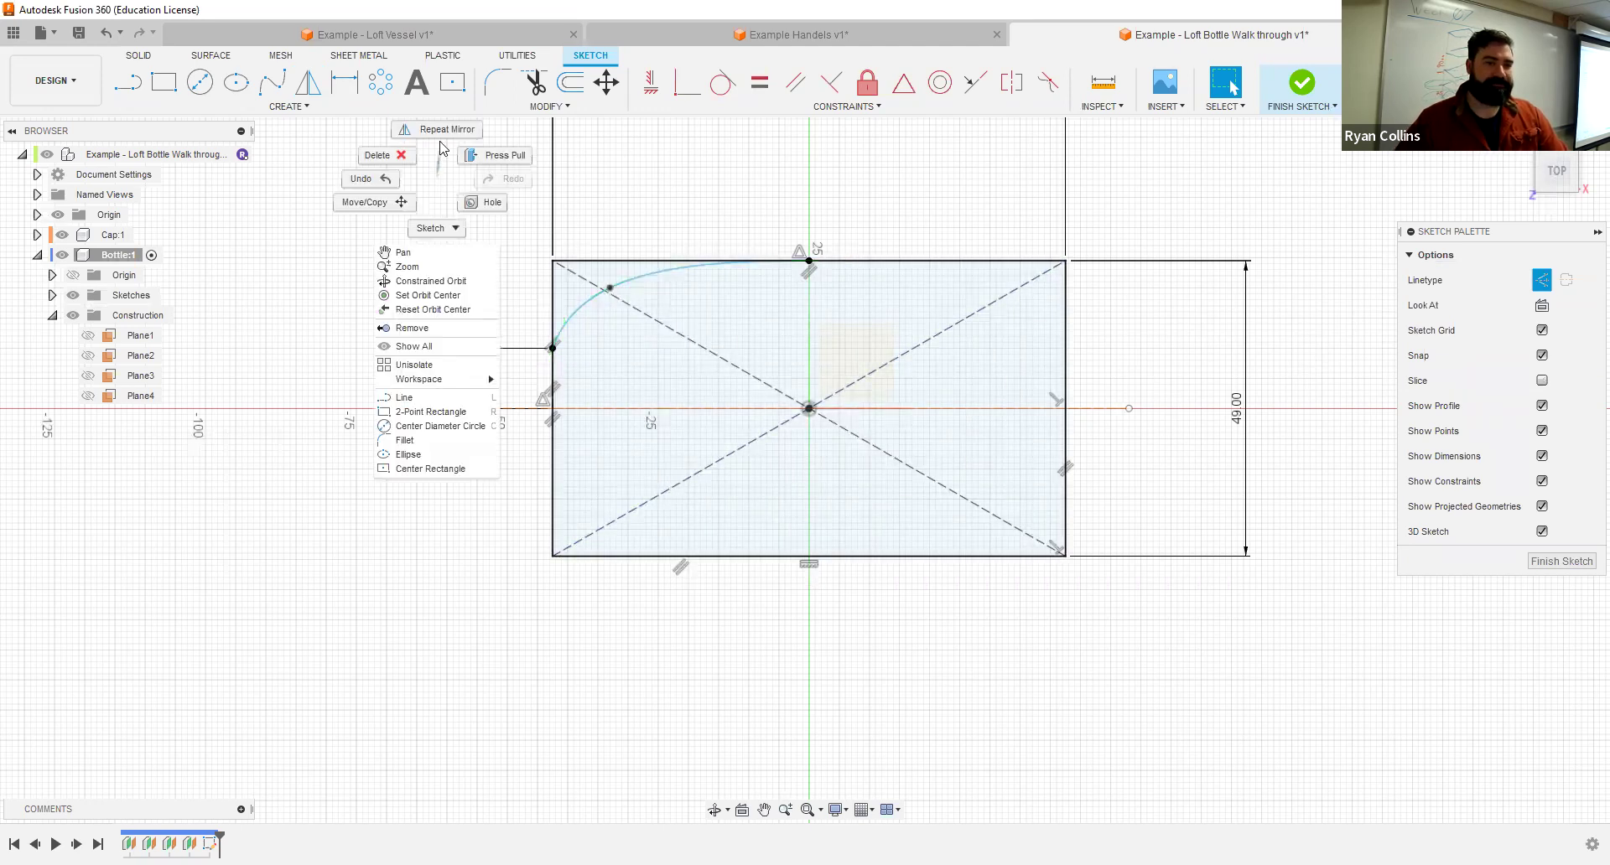
{"action": "left_click", "coordinate": [435, 127]}
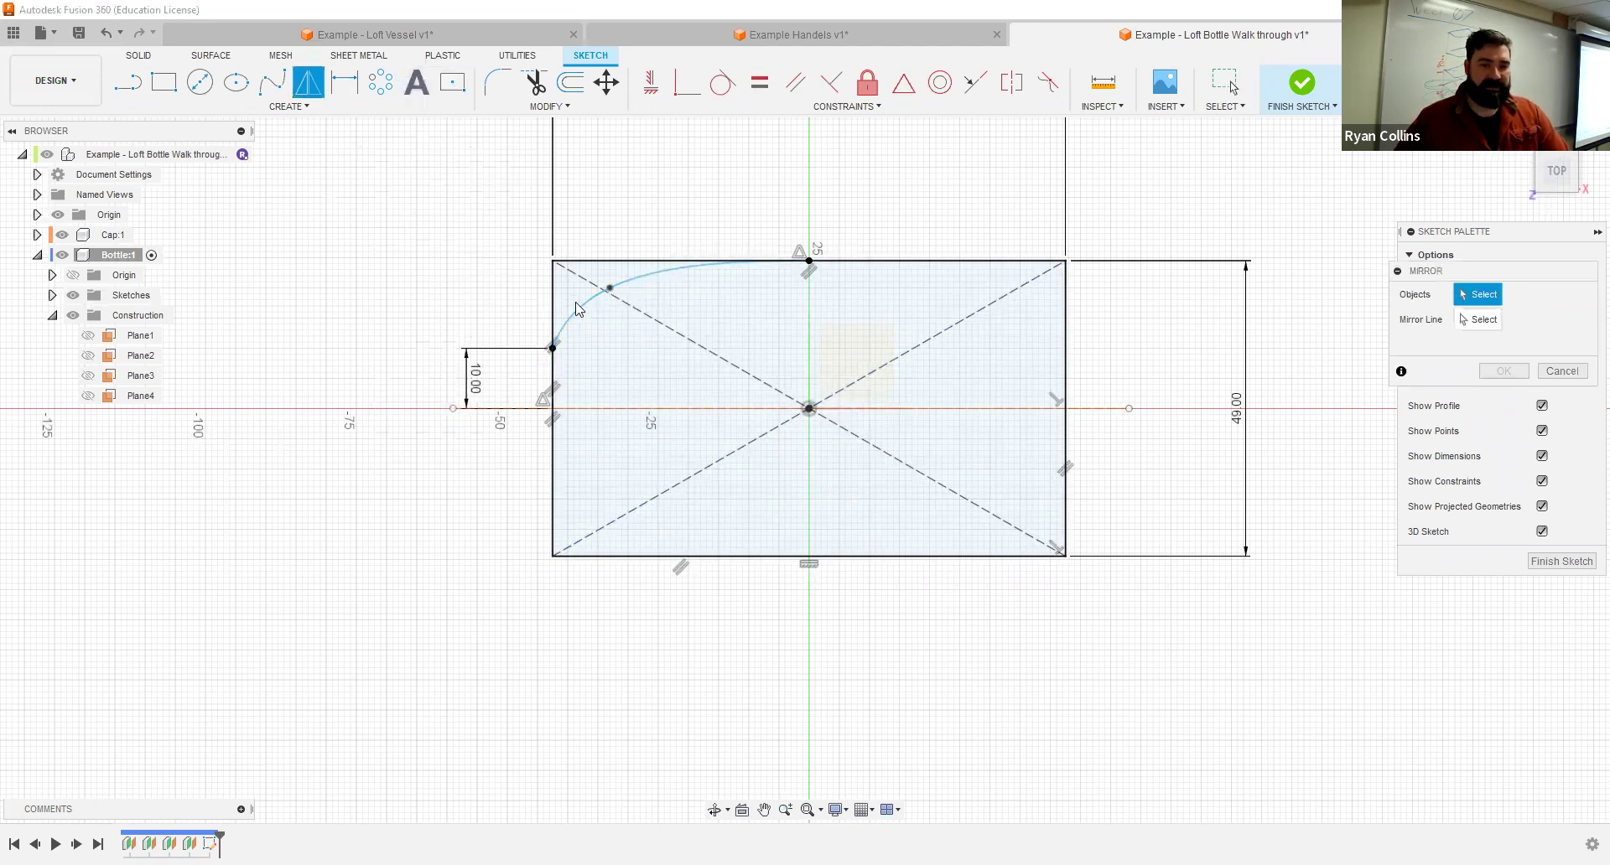
{"action": "left_click", "coordinate": [580, 312]}
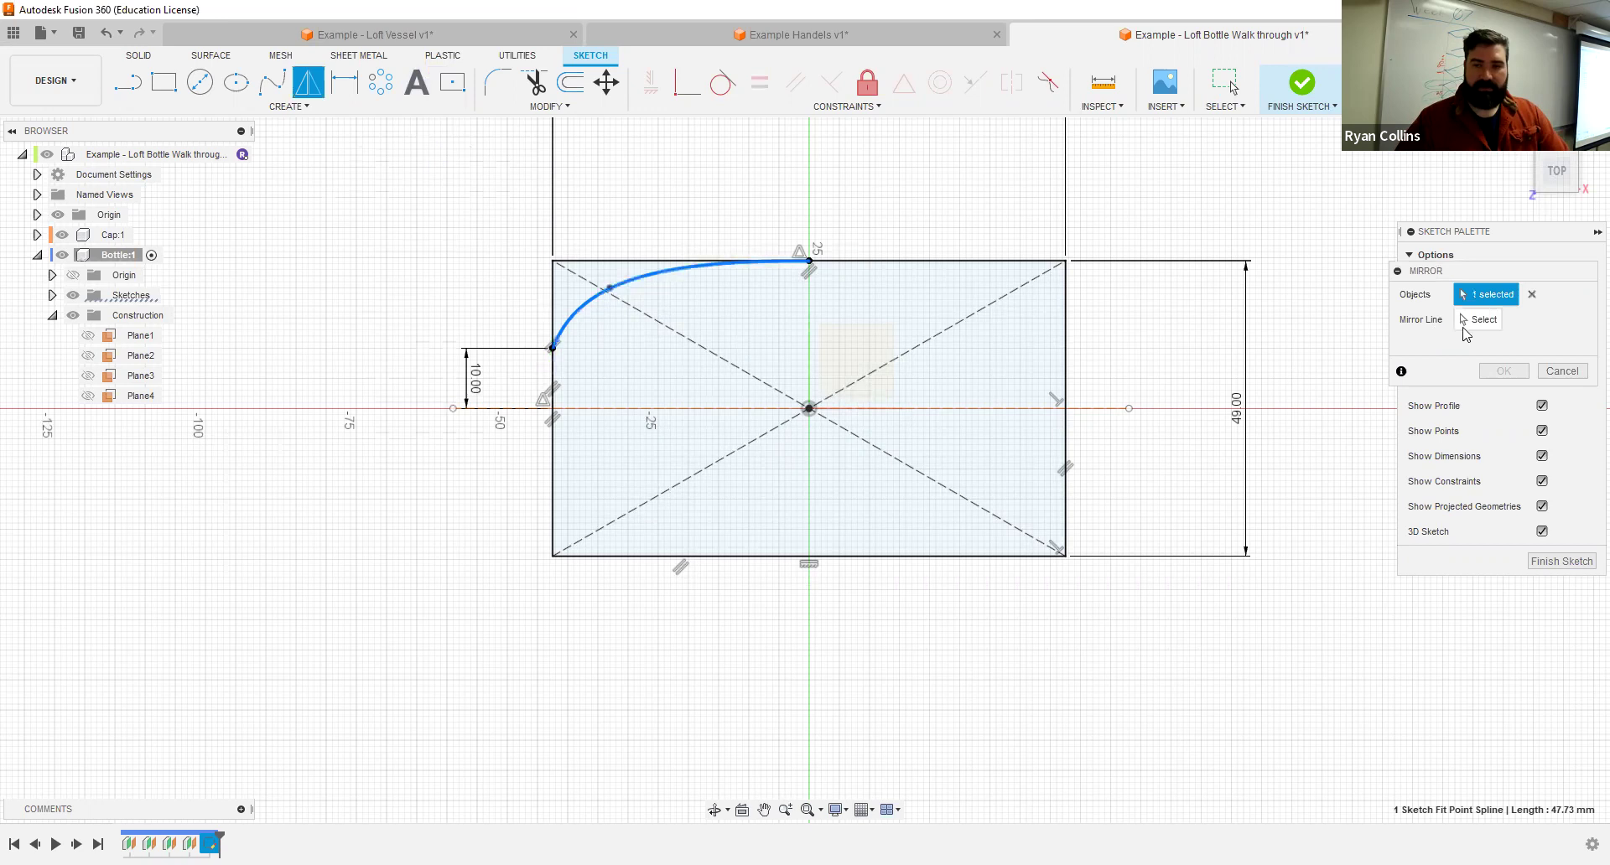
{"action": "left_click", "coordinate": [629, 416]}
{"action": "key", "text": "Return"}
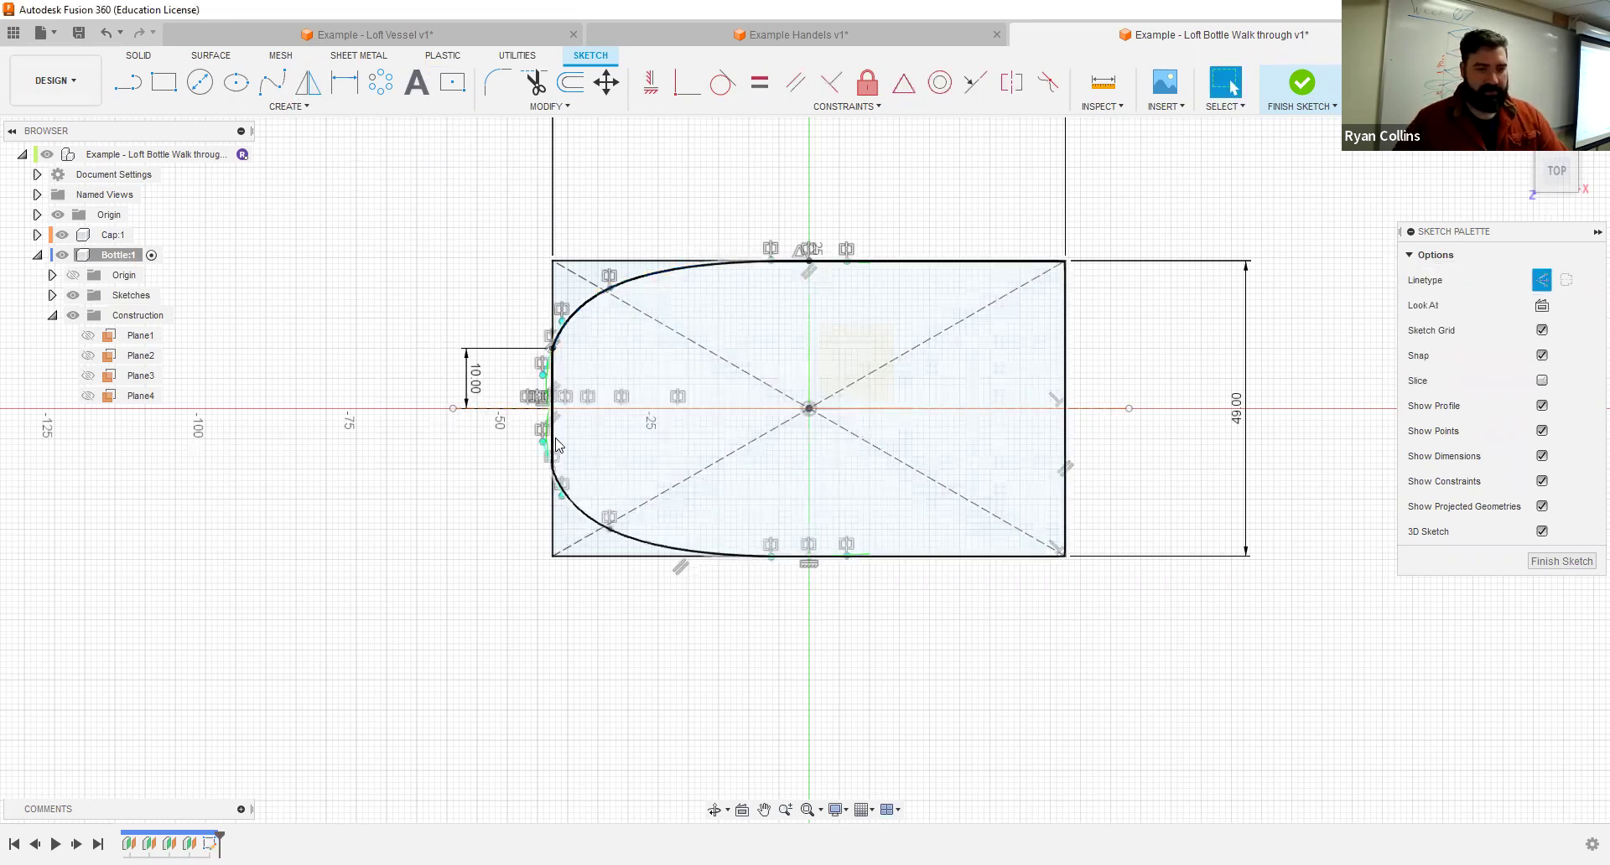
Step: Trim away the rectangle's upper-left corner lines outside the spline
{"action": "scroll", "coordinate": [482, 379], "scroll_direction": "up", "scroll_amount": 5}
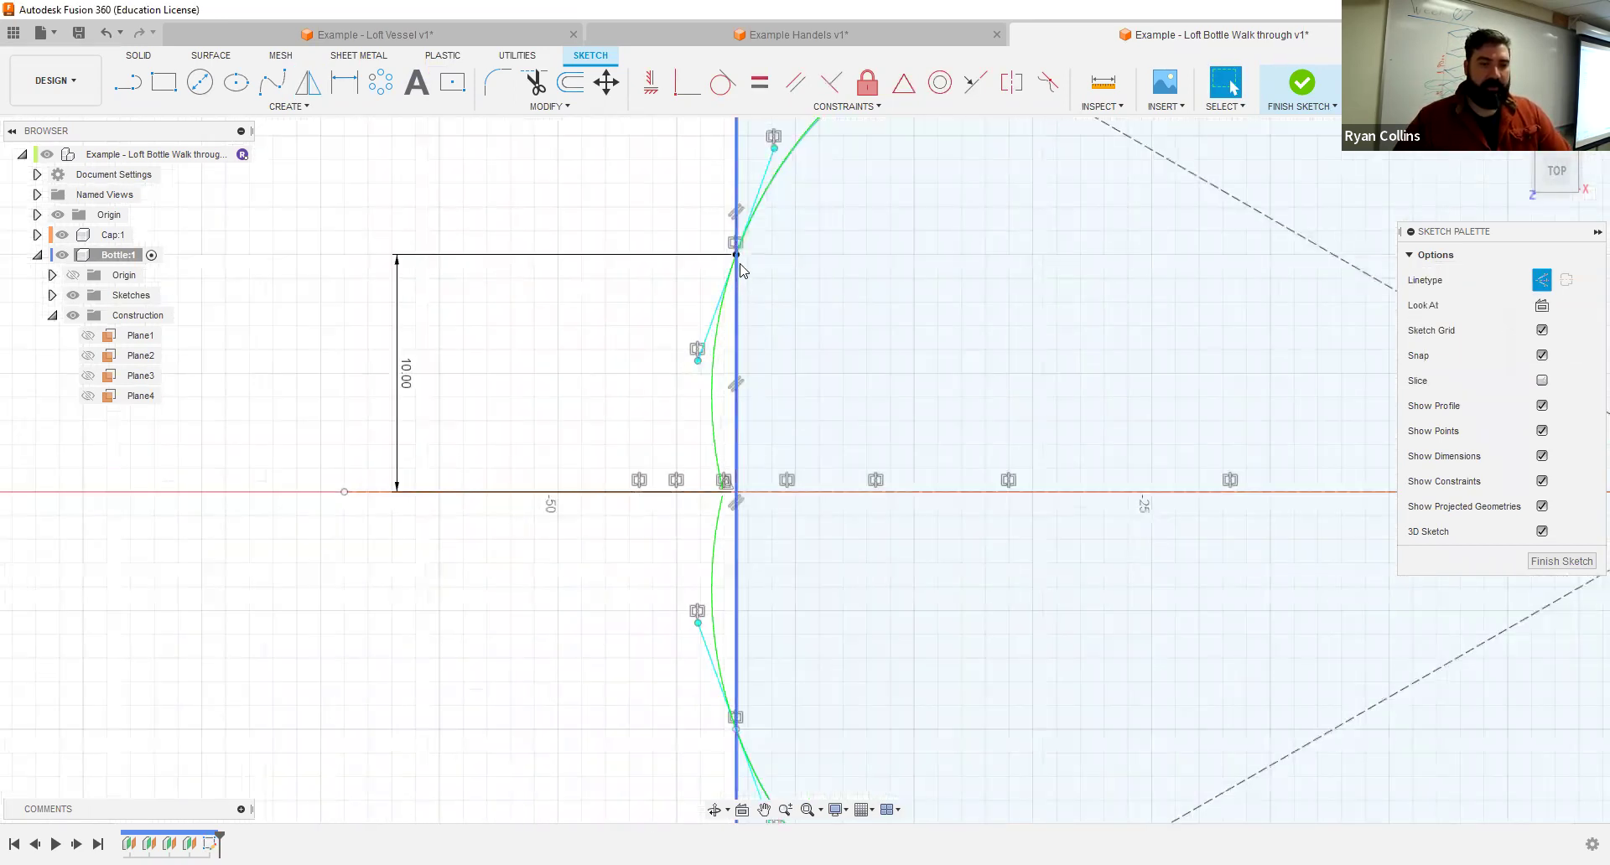
{"action": "scroll", "coordinate": [347, 429], "scroll_direction": "down", "scroll_amount": 5}
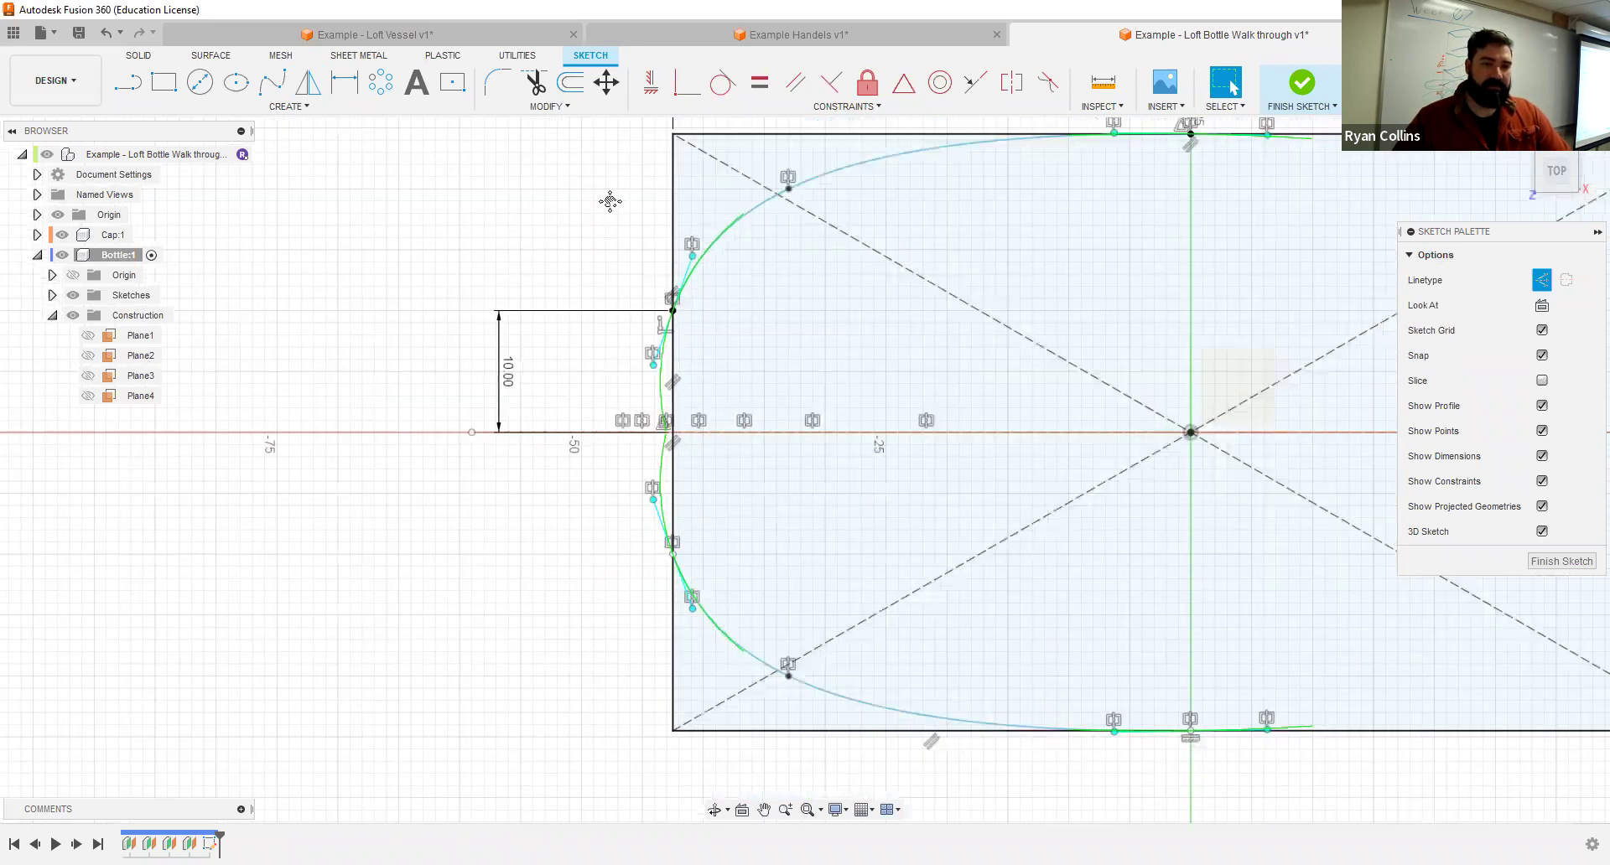
{"action": "left_click", "coordinate": [541, 90]}
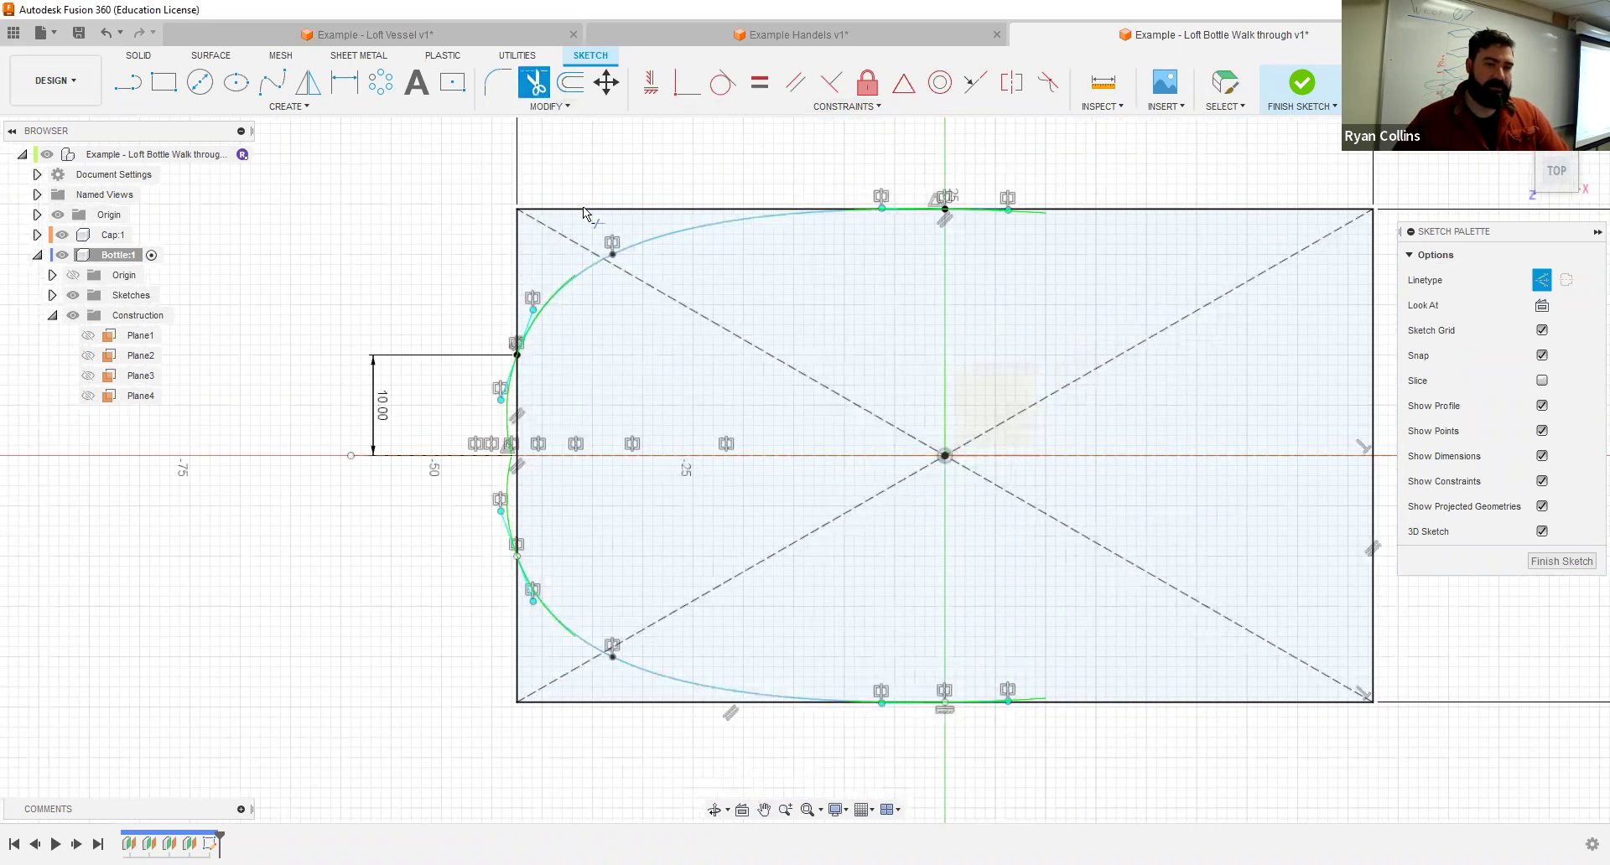
{"action": "left_click", "coordinate": [582, 209]}
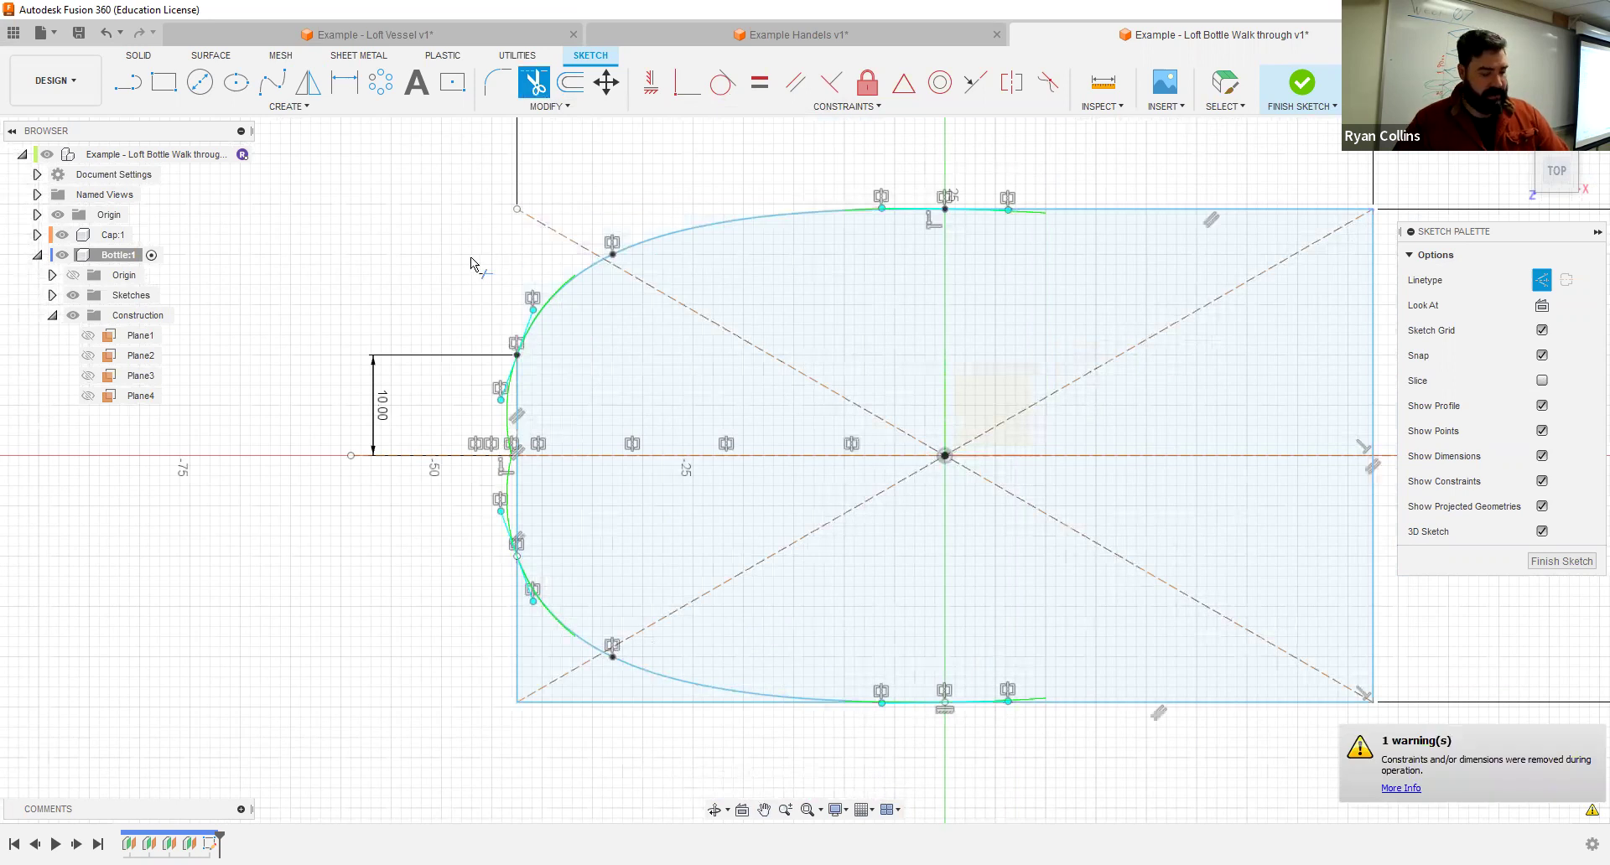
{"action": "key", "text": "Escape"}
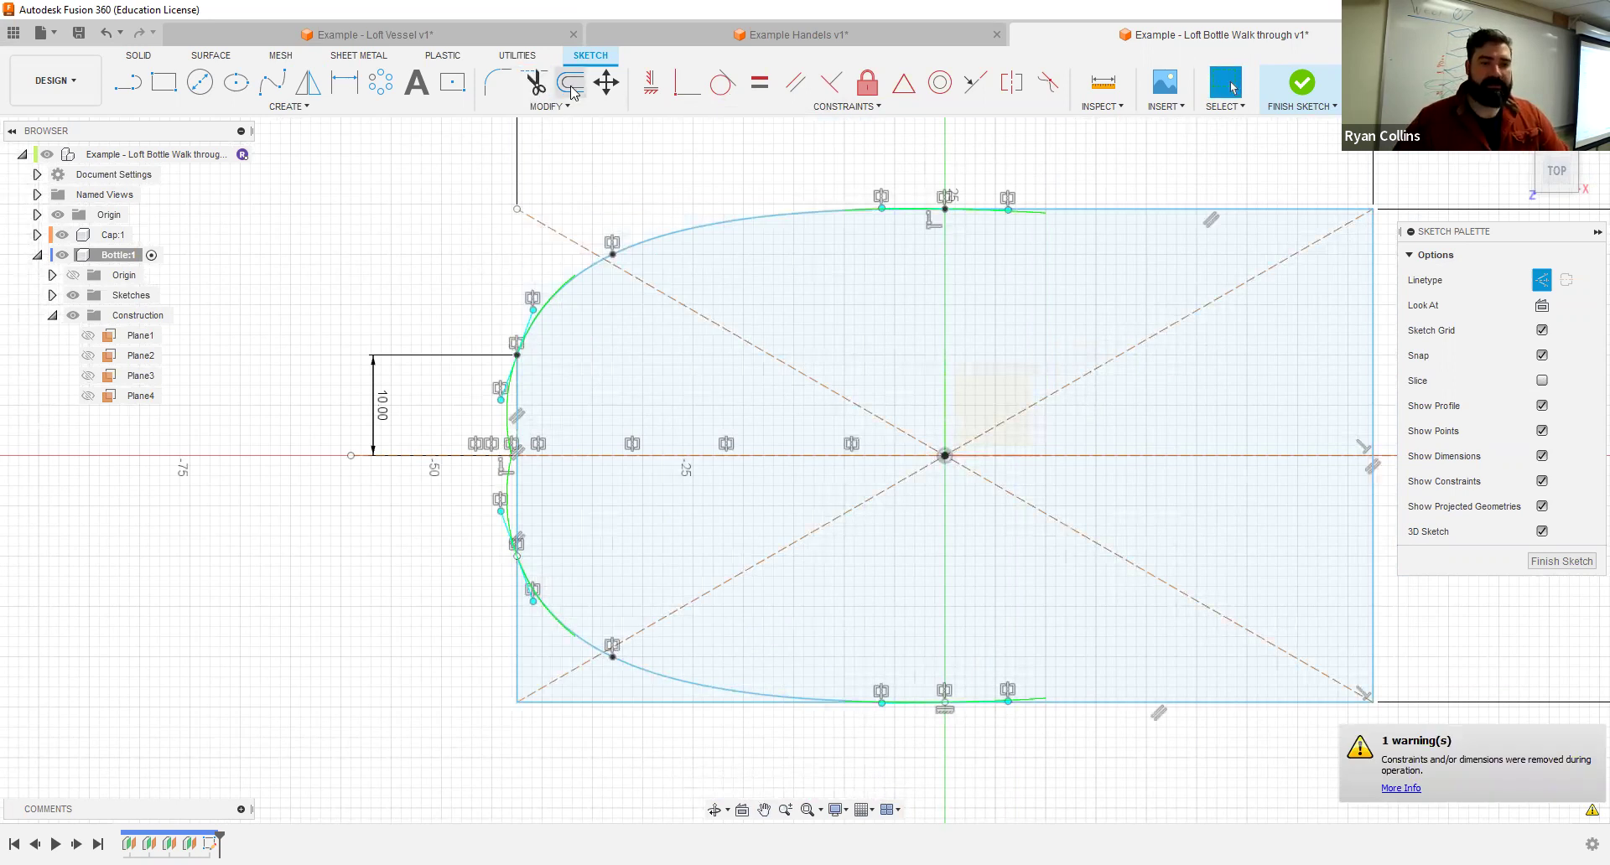
{"action": "key", "text": "o"}
{"action": "scroll", "coordinate": [386, 370], "scroll_direction": "up", "scroll_amount": 3}
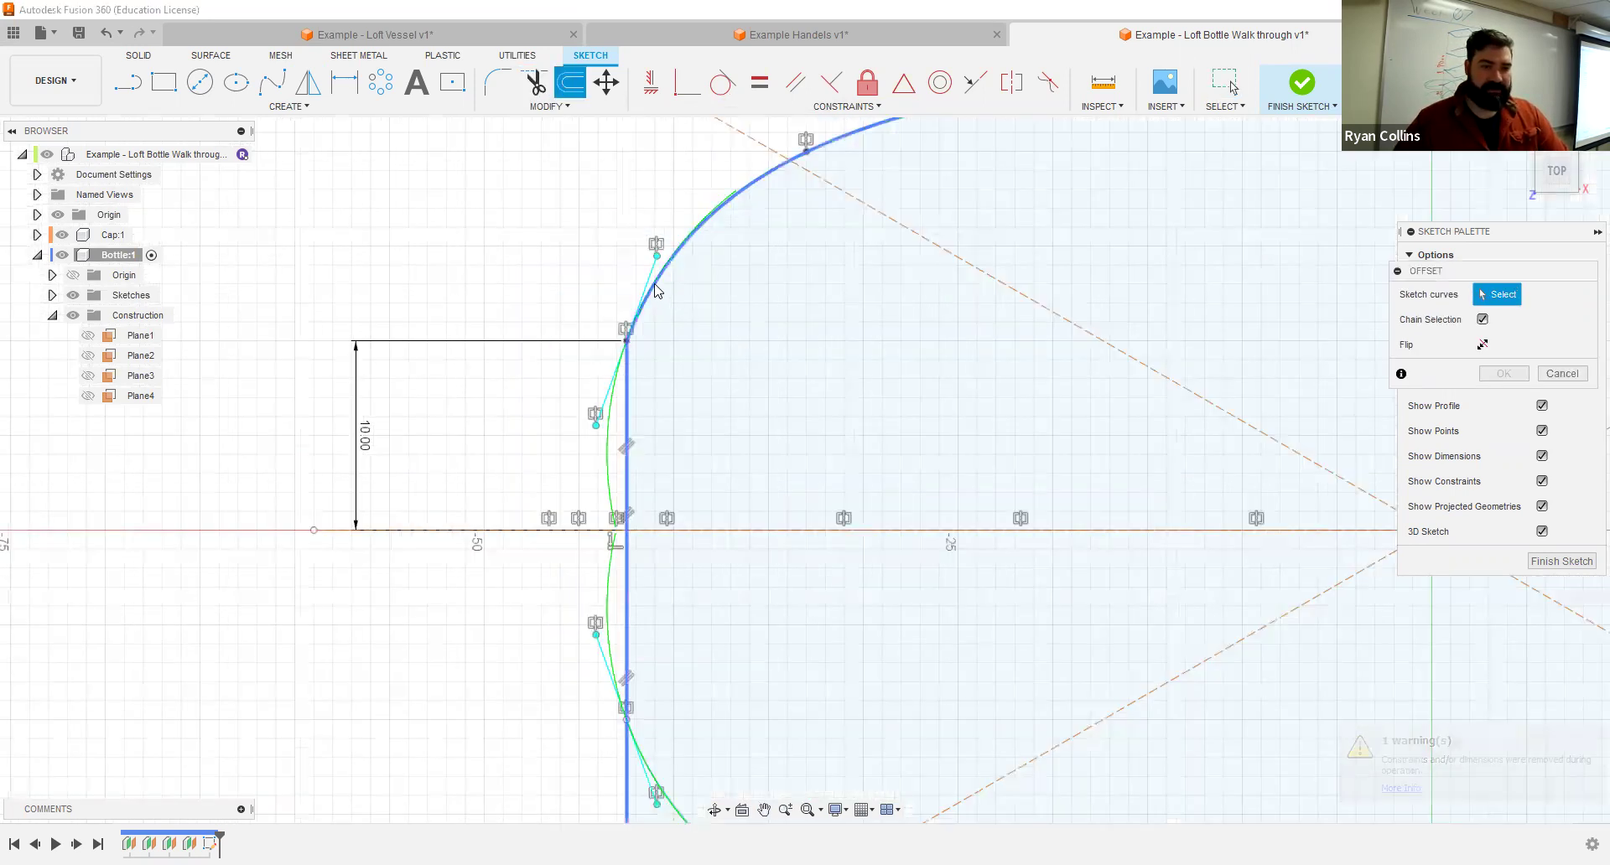
{"action": "left_click", "coordinate": [626, 379]}
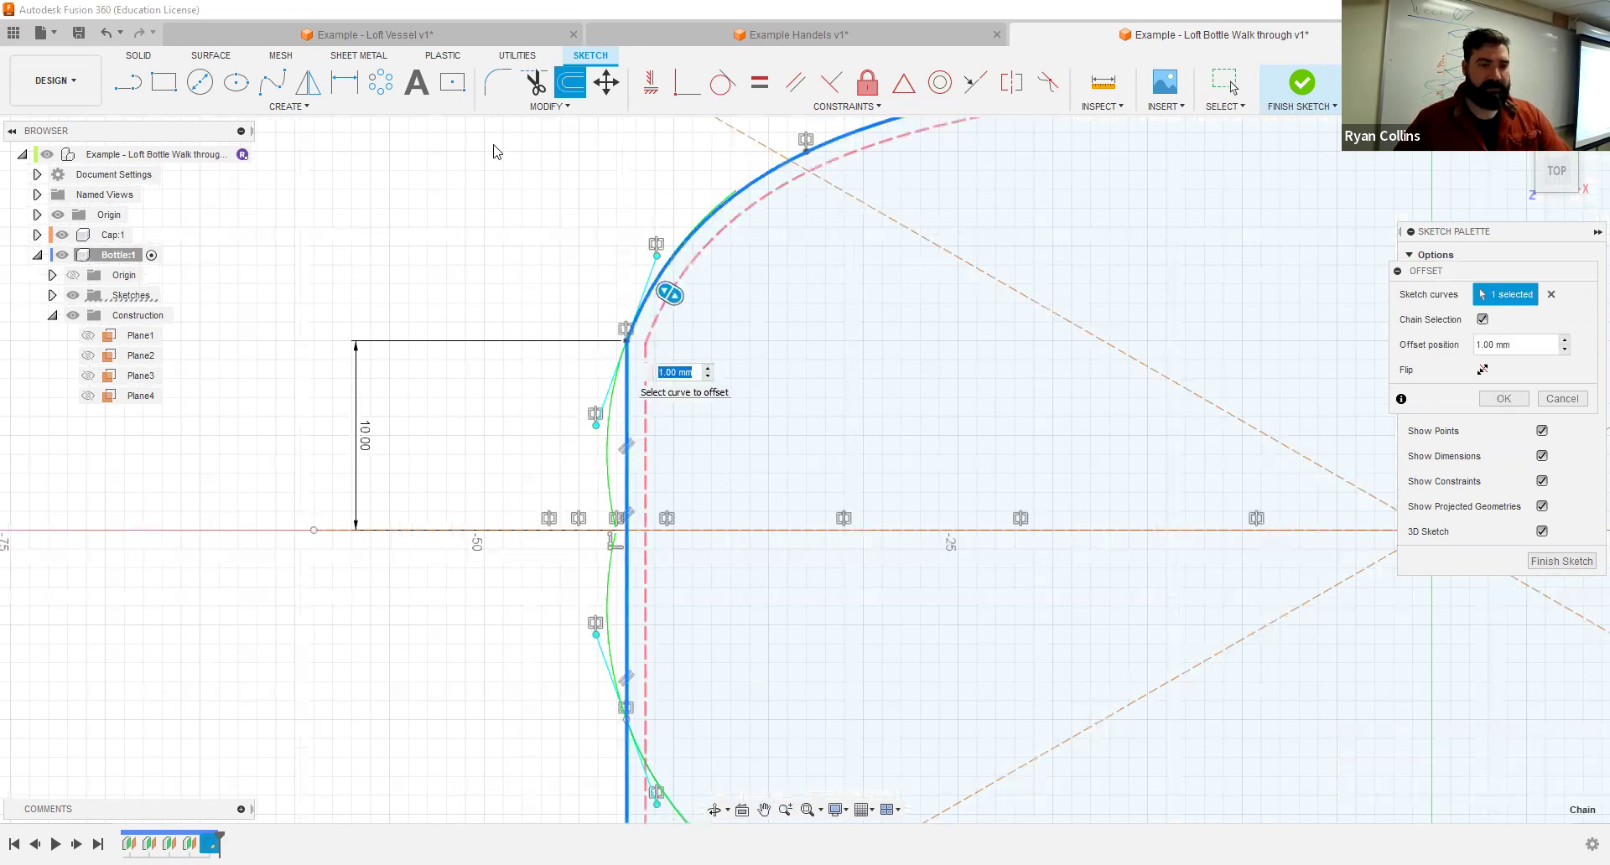
{"action": "key", "text": "Escape"}
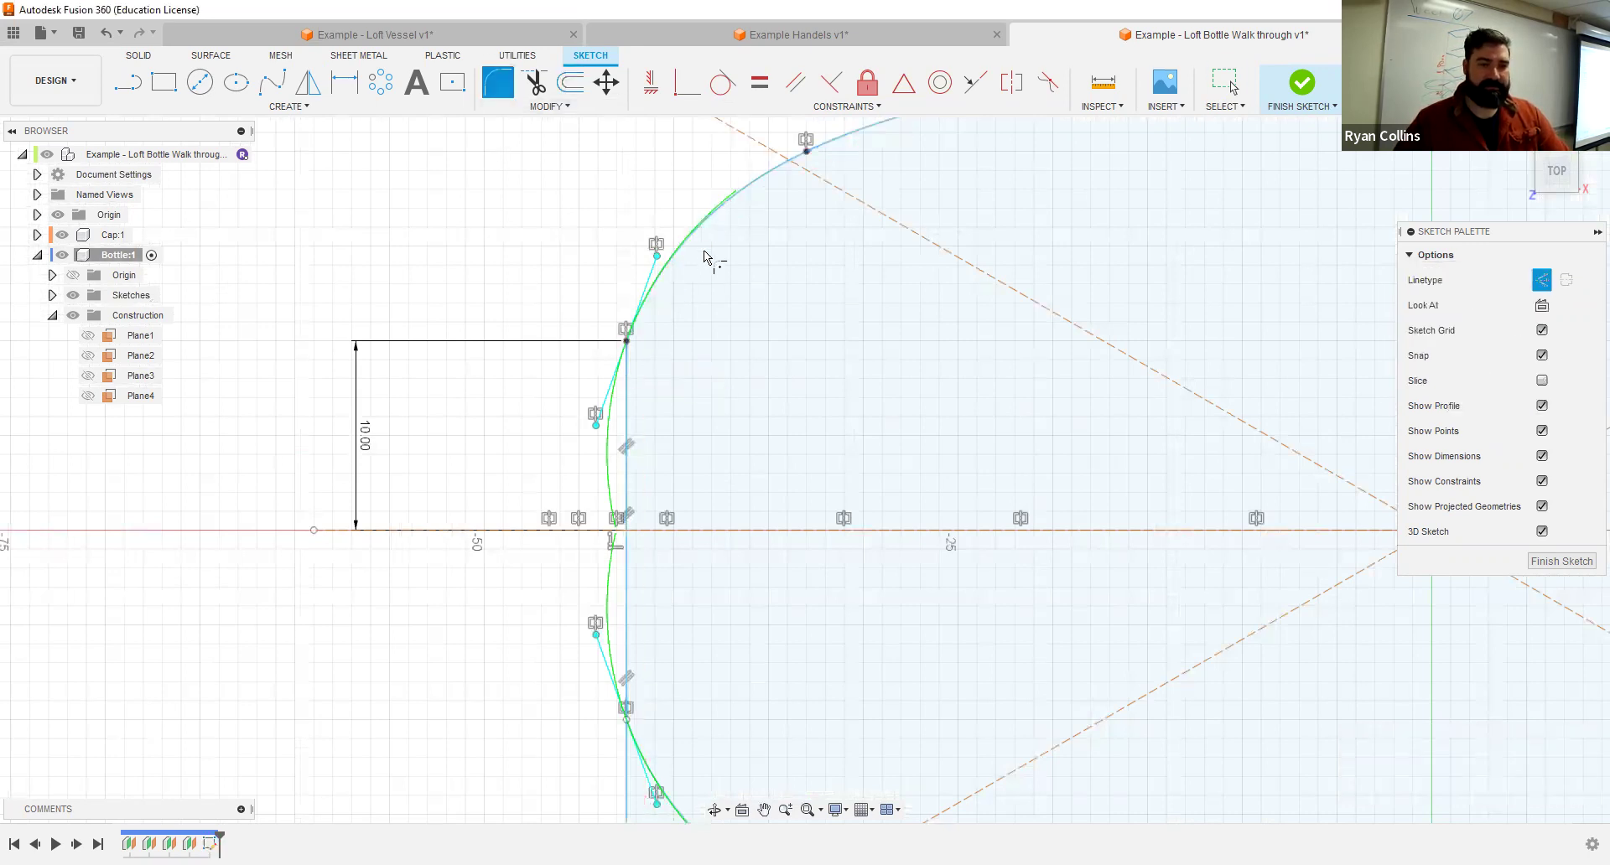
Step: Try to fillet the junction between the upper-left spline and the profile's left edge
{"action": "left_click", "coordinate": [628, 348]}
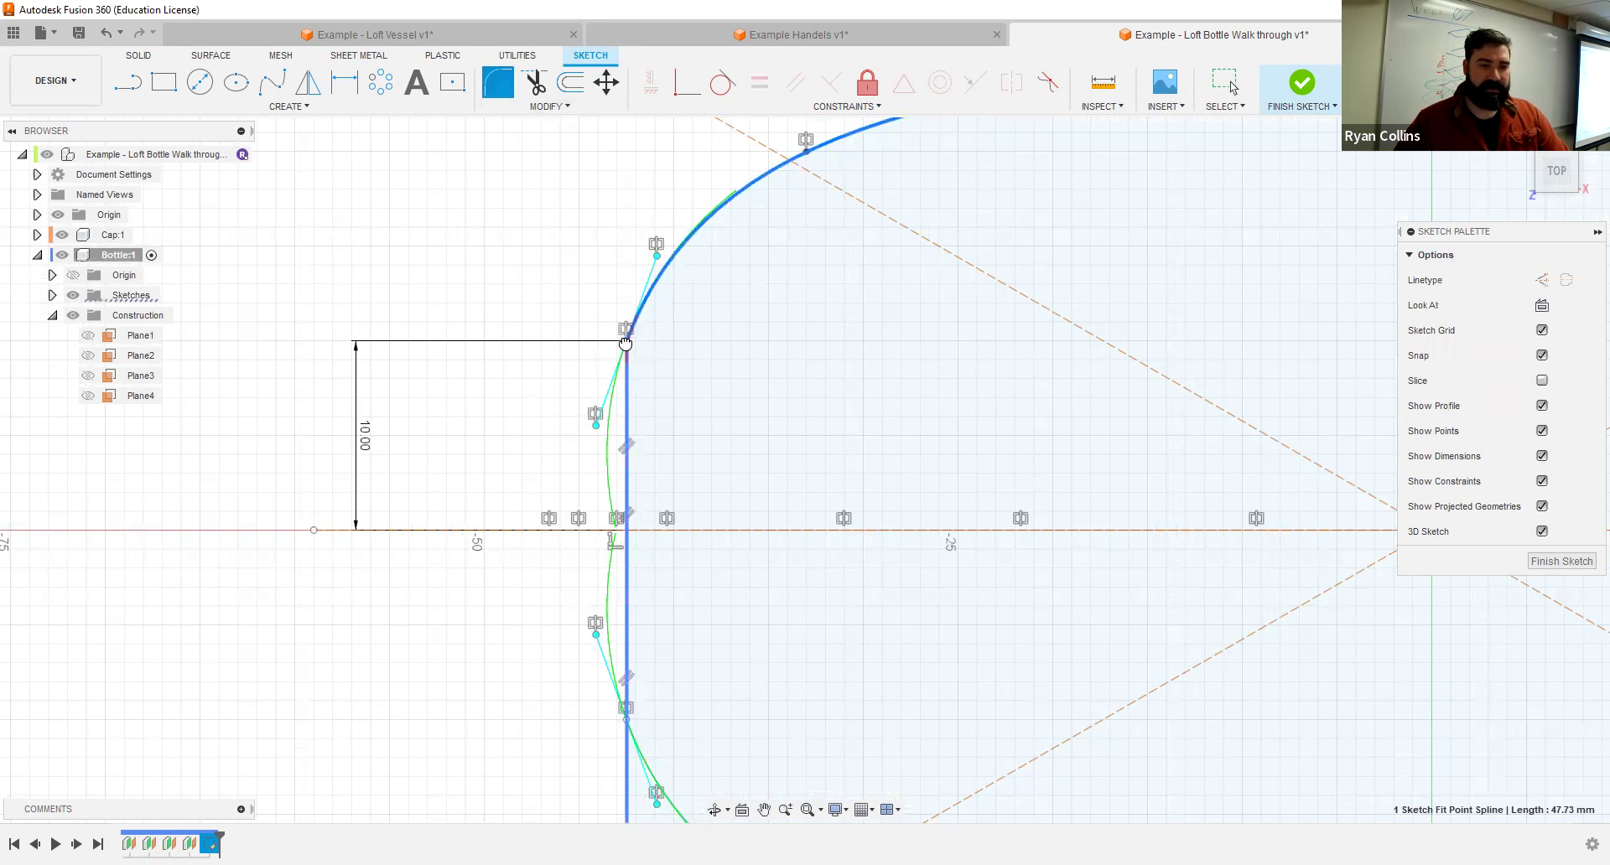
{"action": "key", "text": "o"}
{"action": "scroll", "coordinate": [723, 466], "scroll_direction": "down", "scroll_amount": 4}
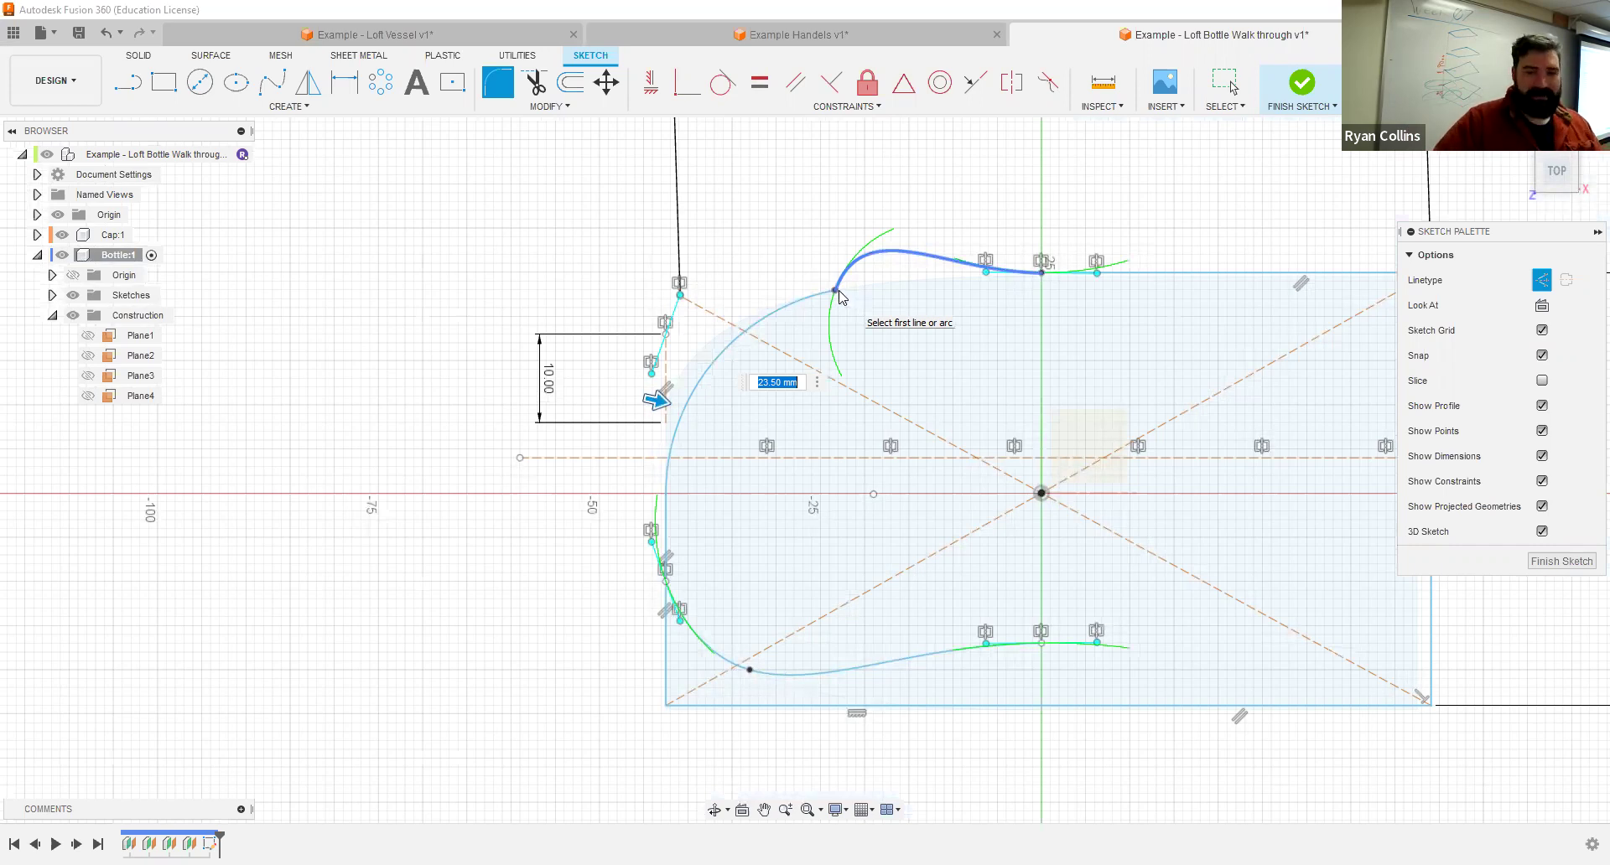
{"action": "key", "text": "ctrl+z"}
{"action": "scroll", "coordinate": [666, 415], "scroll_direction": "up", "scroll_amount": 4}
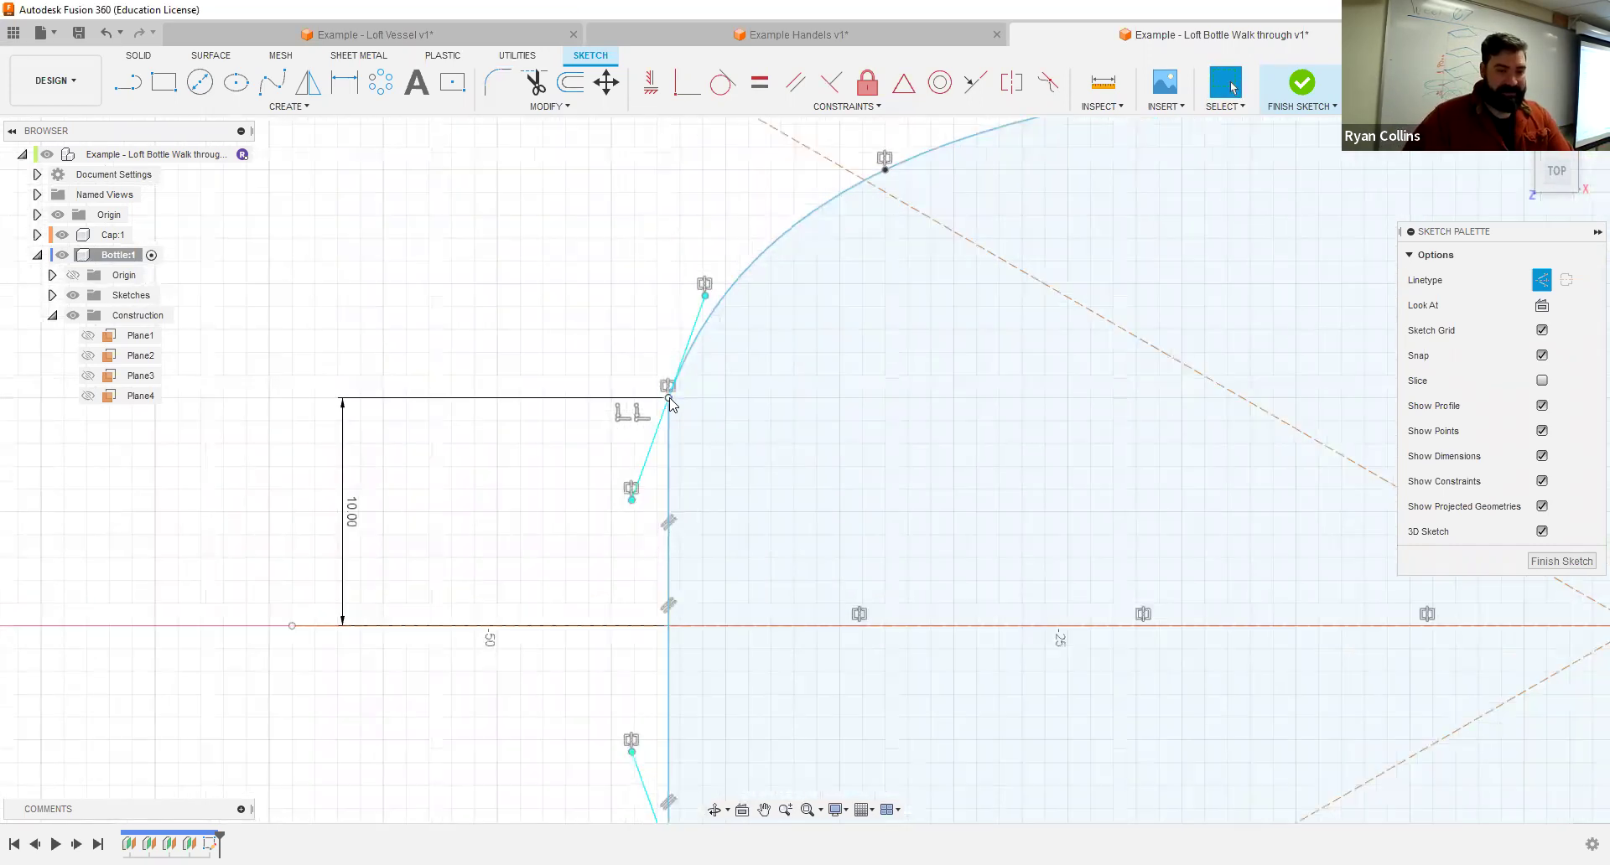
Step: Move the junction of the upper-left spline and left edge down to about 7.2 mm above the horizontal axis
{"action": "left_click_drag", "start_coordinate": [668, 398], "coordinate": [664, 461]}
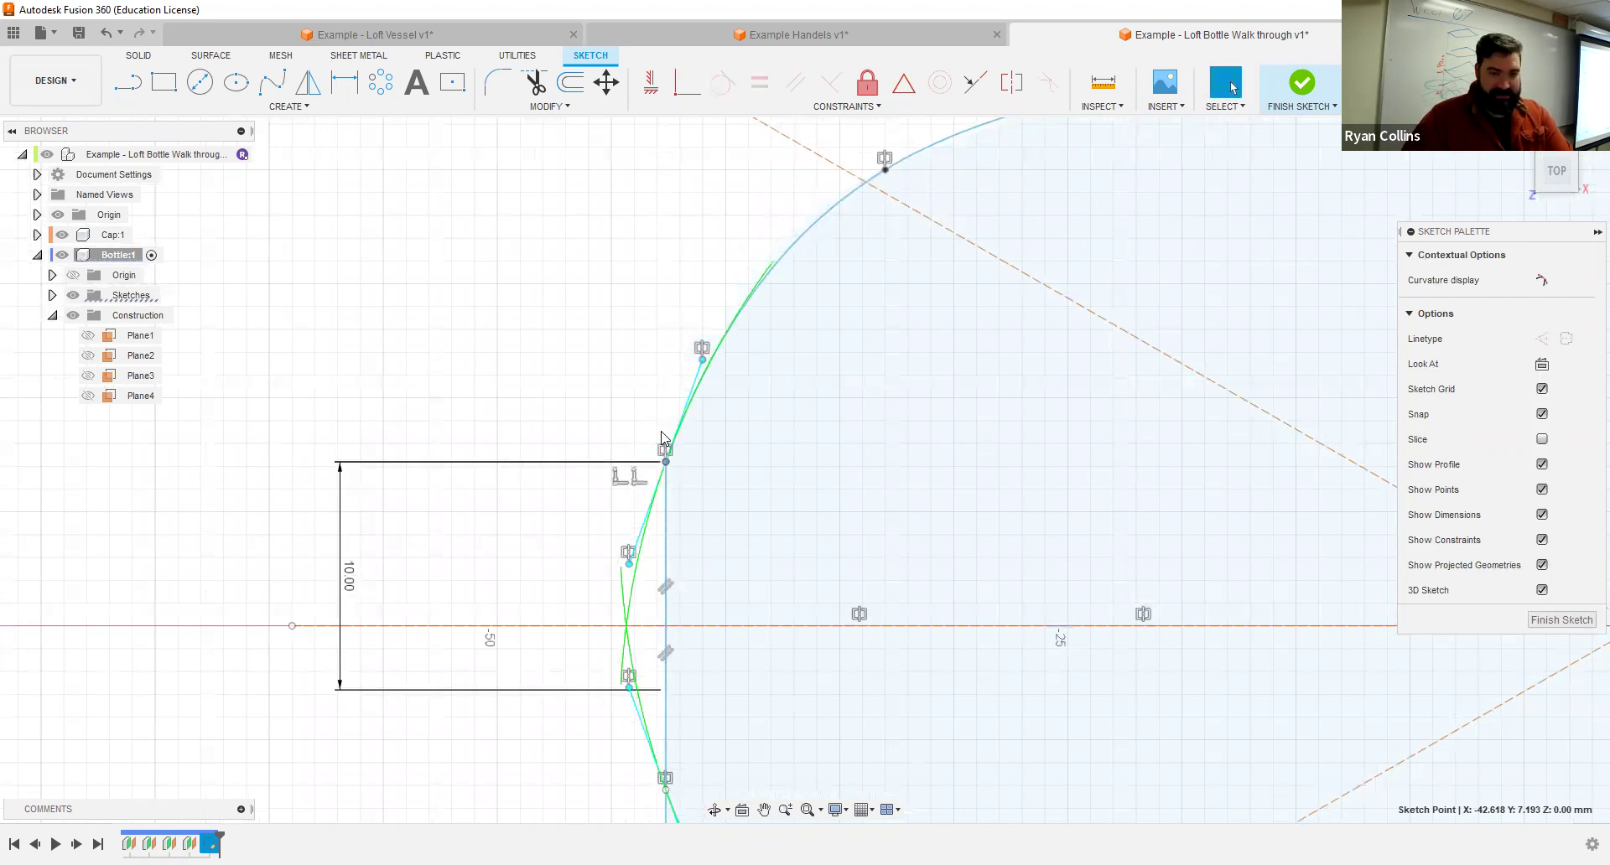
{"action": "scroll", "coordinate": [661, 435], "scroll_direction": "down", "scroll_amount": 5}
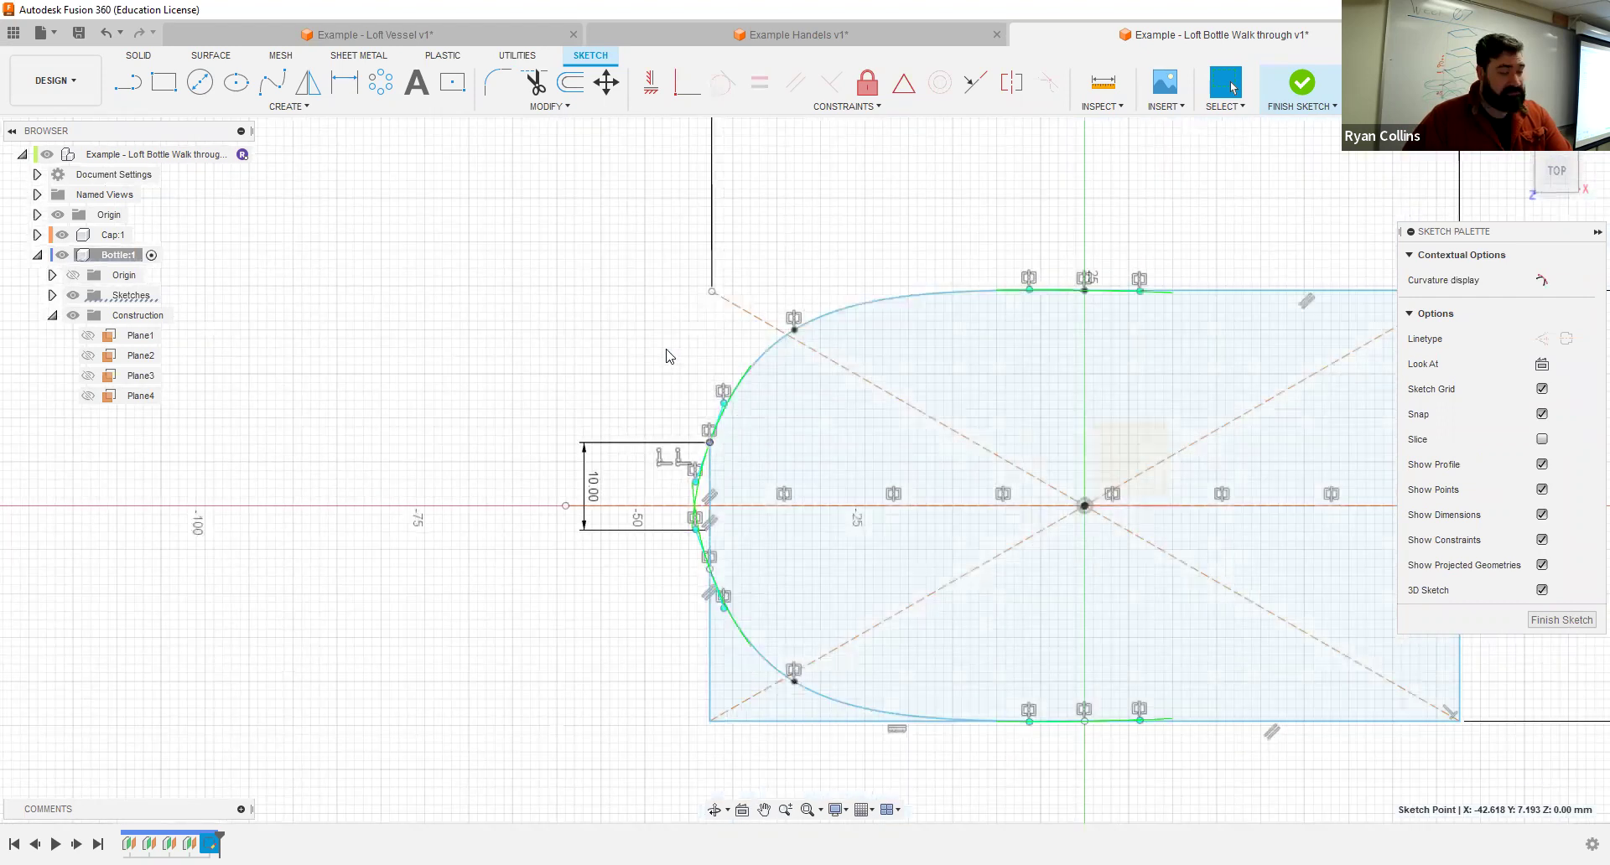
{"action": "middle_click_drag", "start_coordinate": [500, 288], "coordinate": [450, 259]}
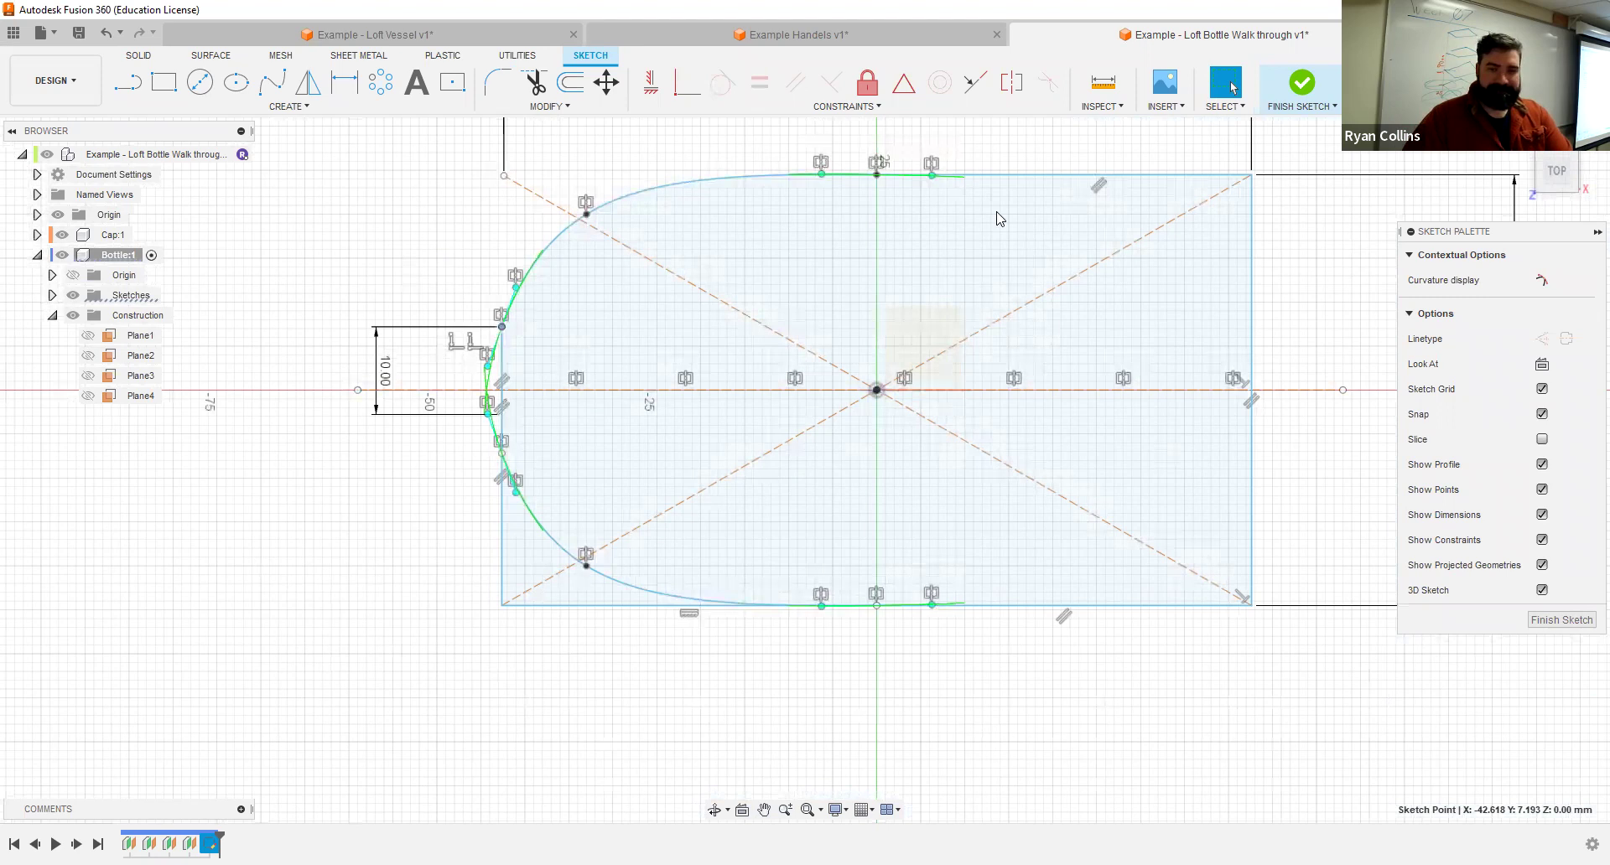
{"action": "key", "text": "Escape"}
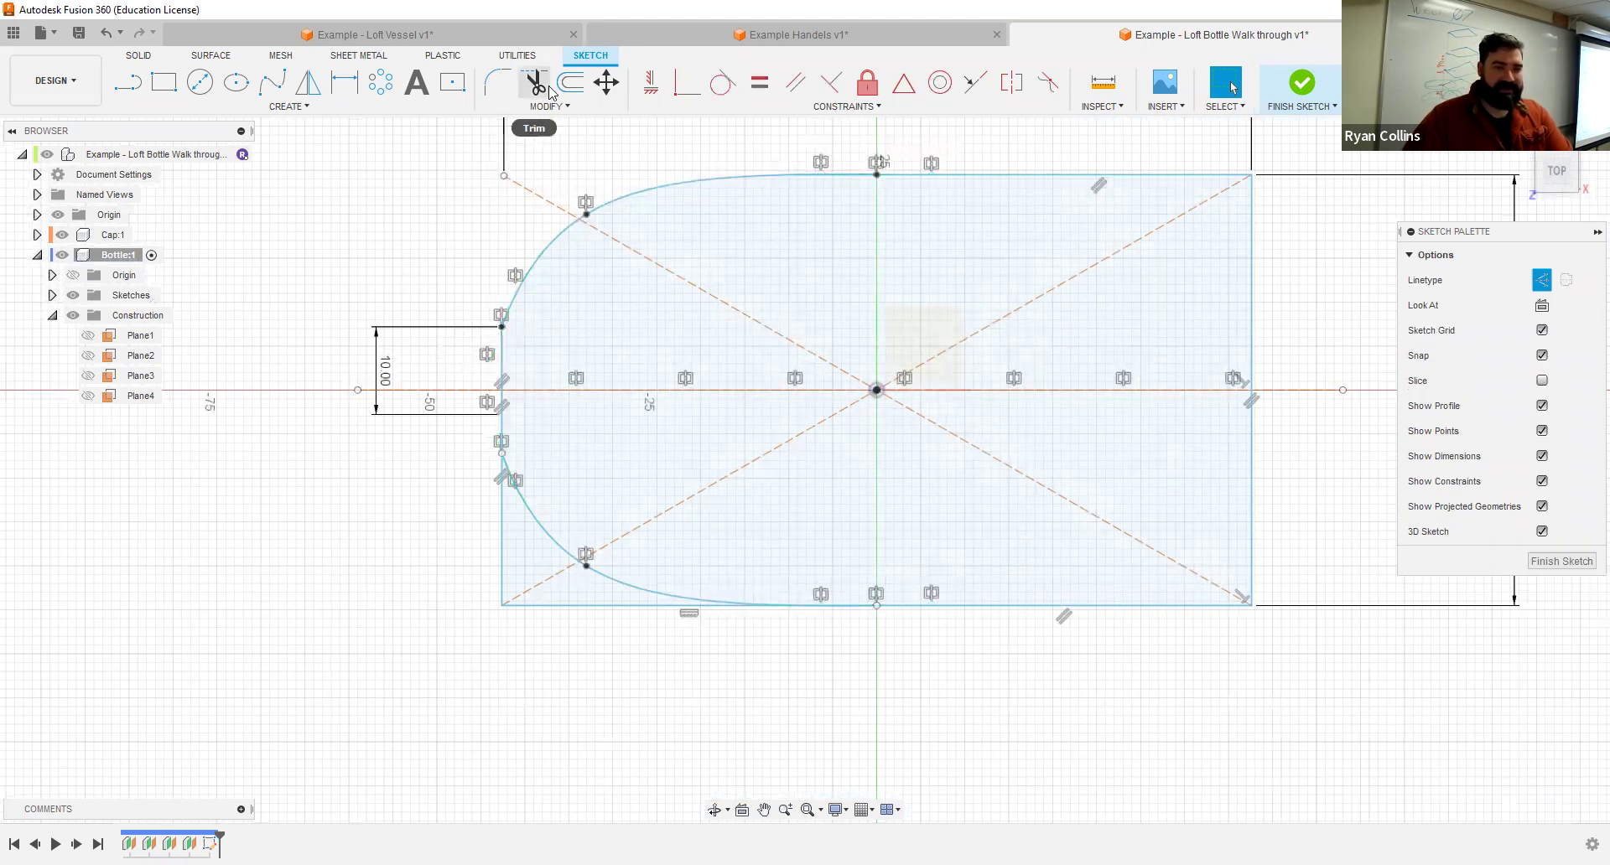
Step: Trim away the rectangle's lower-left corner lines outside the mirrored spline
{"action": "left_click", "coordinate": [534, 81]}
{"action": "left_click", "coordinate": [506, 513]}
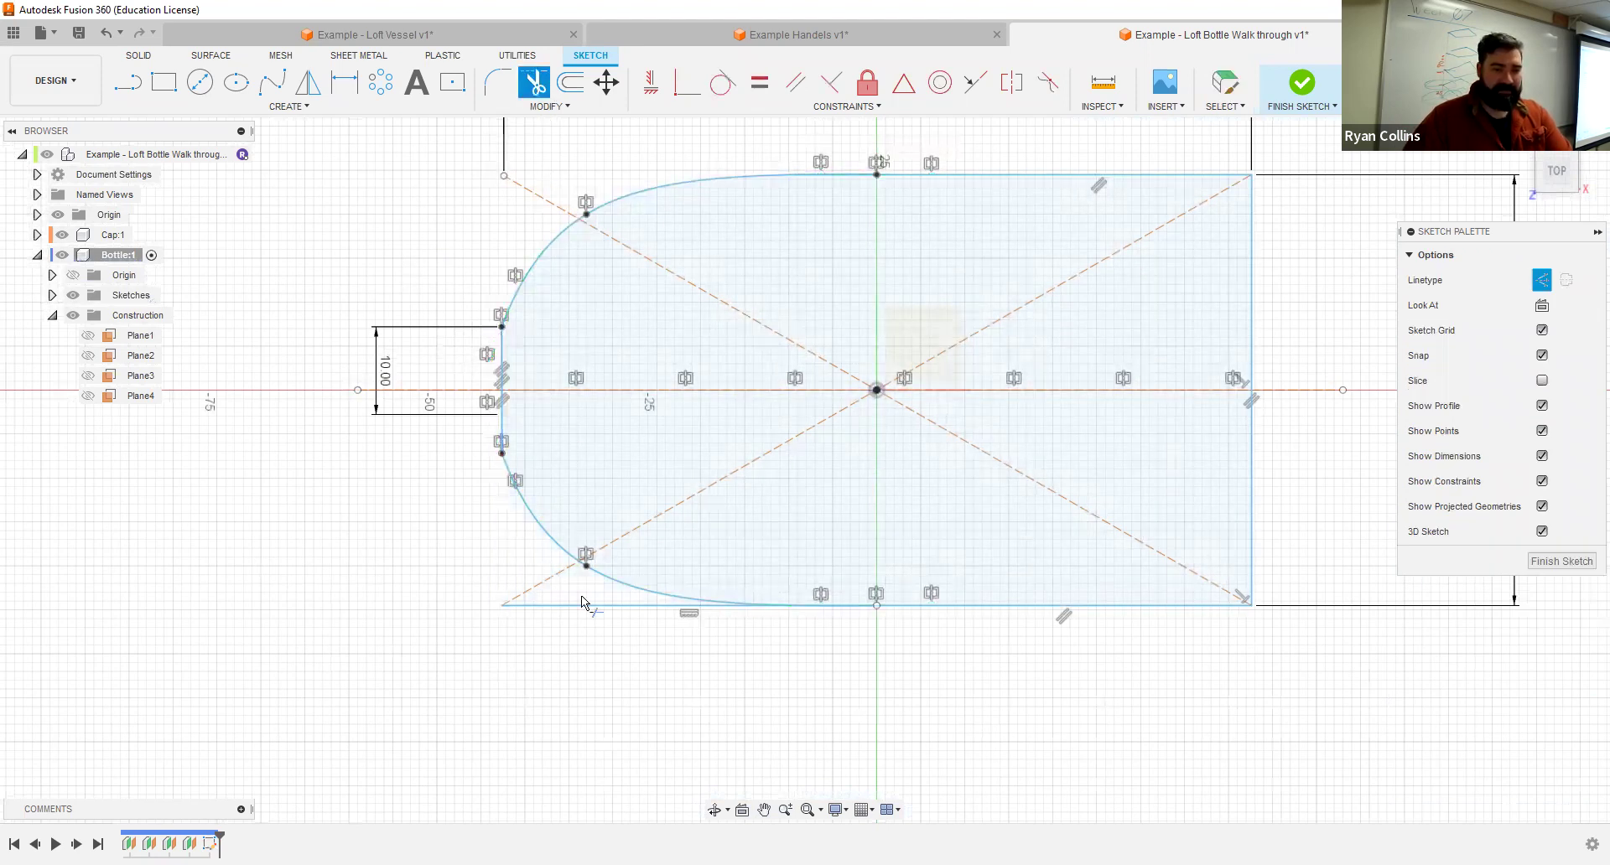
{"action": "left_click", "coordinate": [525, 604]}
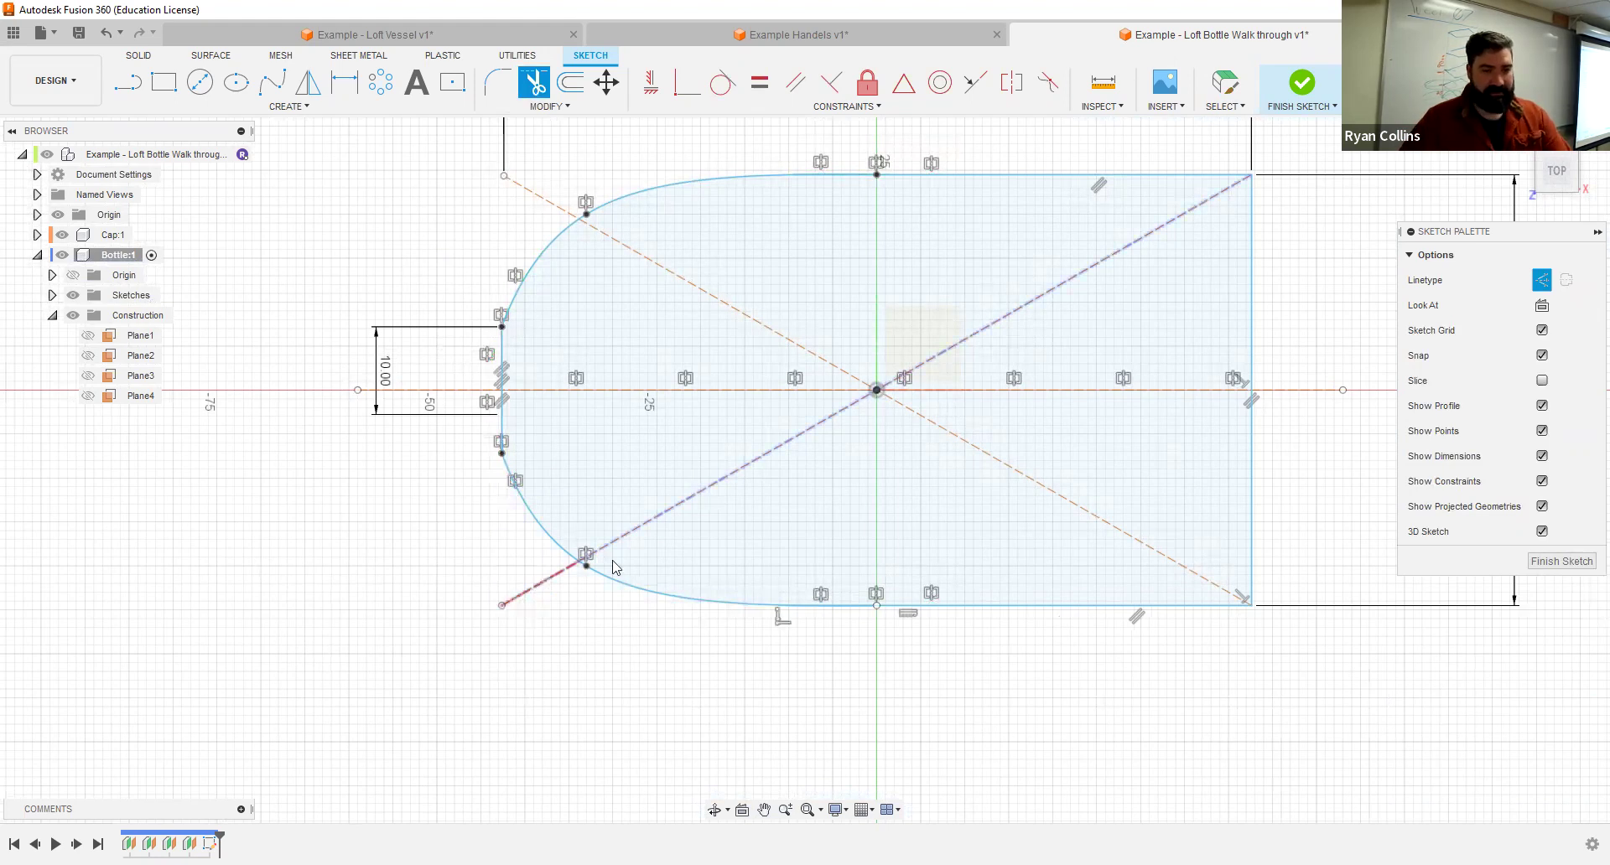
{"action": "key", "text": "Escape"}
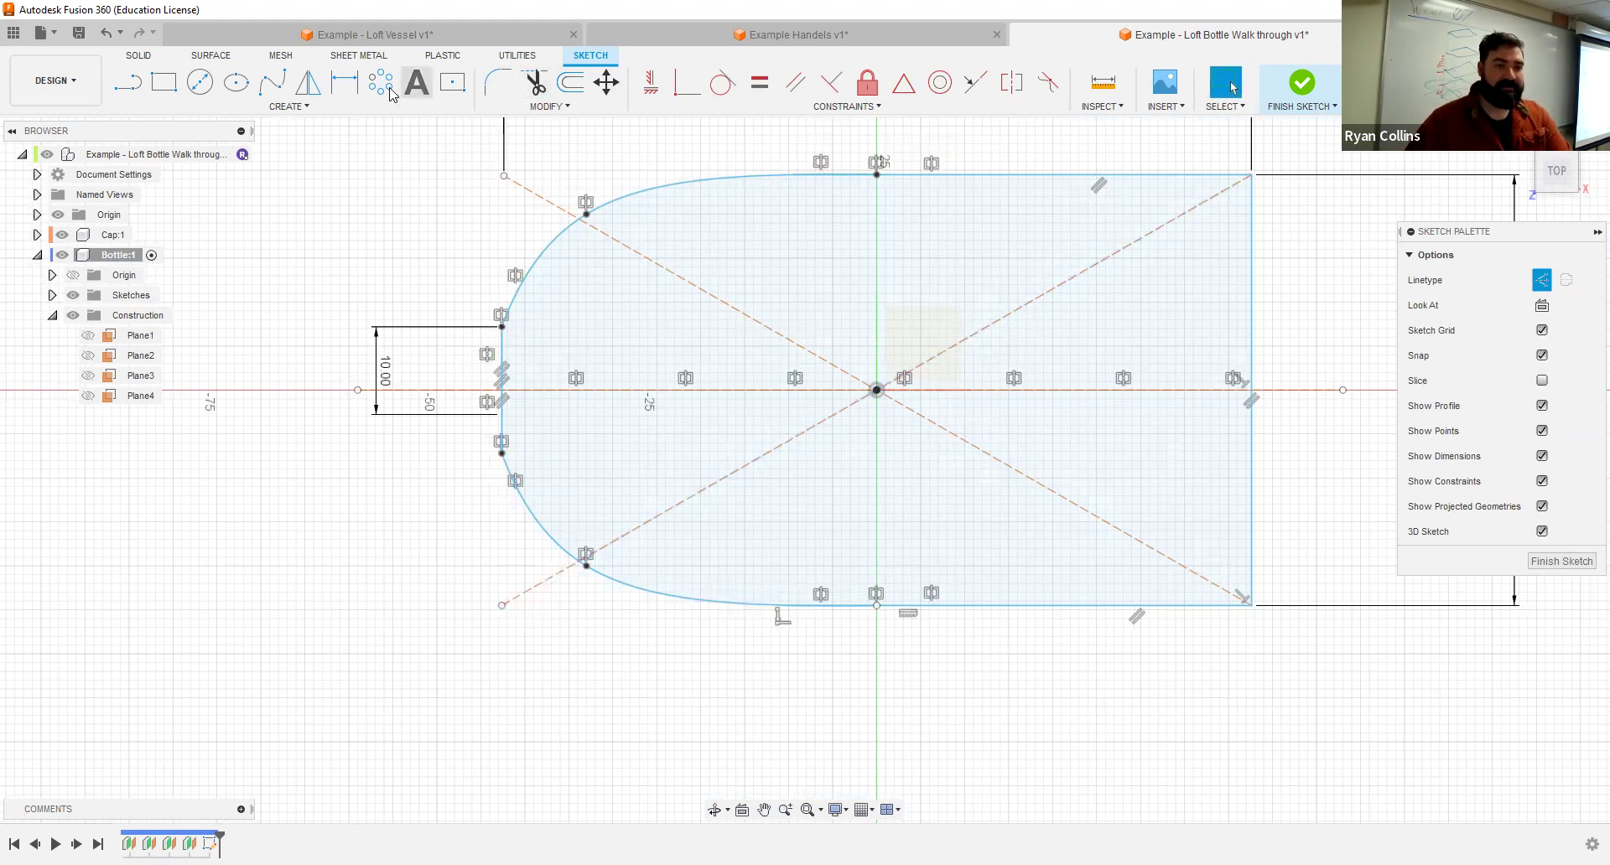
Step: Draw a vertical construction line about 59.5 mm long through the origin, extending past the profile's upper and lower edges
{"action": "middle_click_drag", "start_coordinate": [756, 314], "coordinate": [443, 326]}
{"action": "key", "text": "l"}
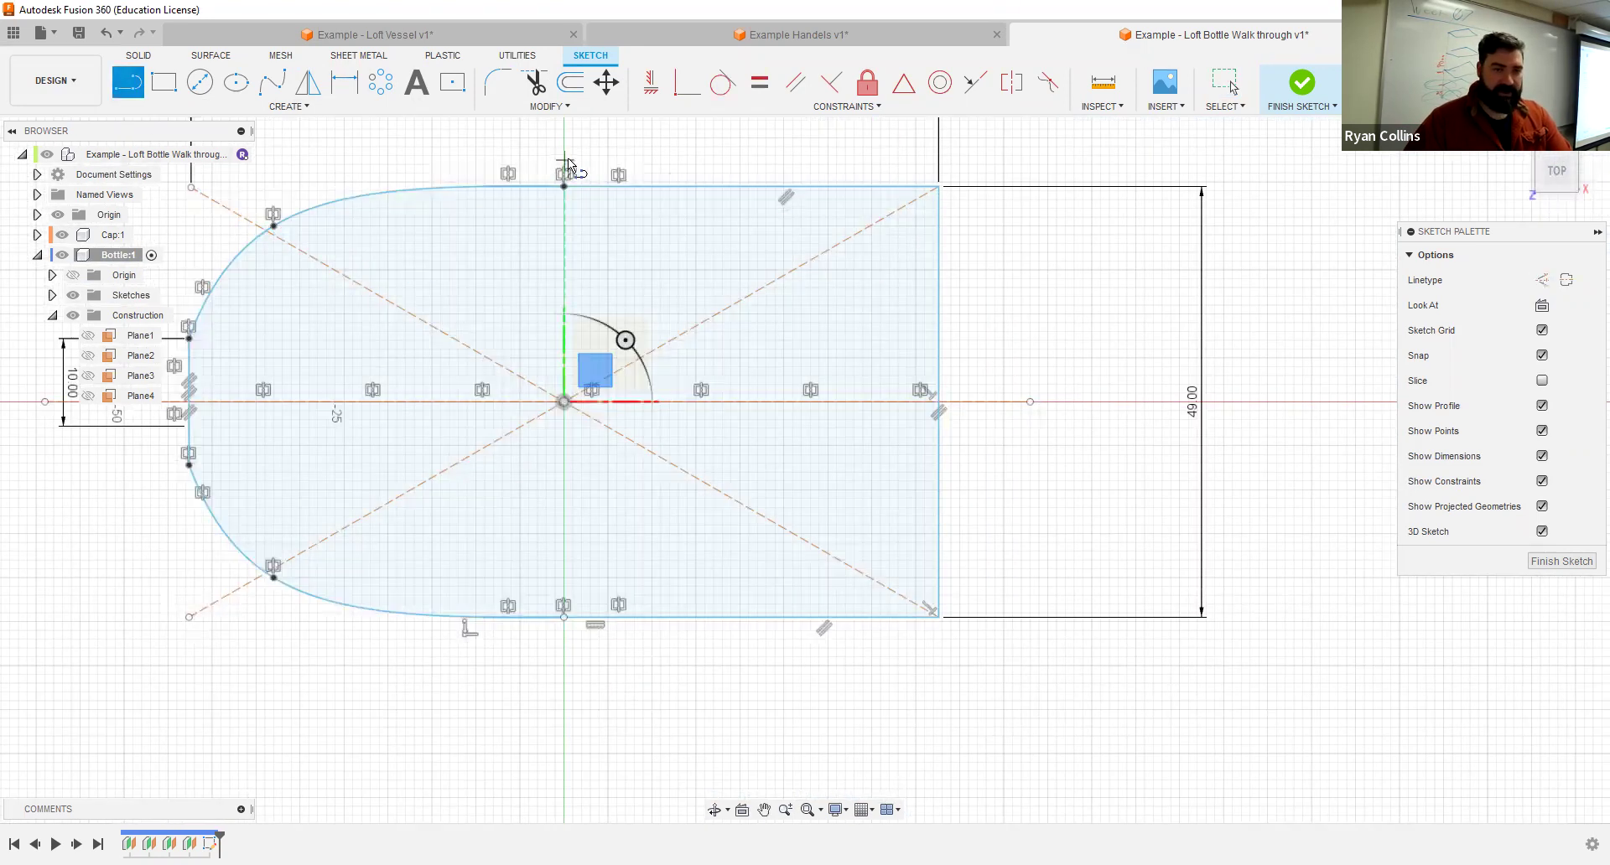
{"action": "left_click", "coordinate": [565, 156]}
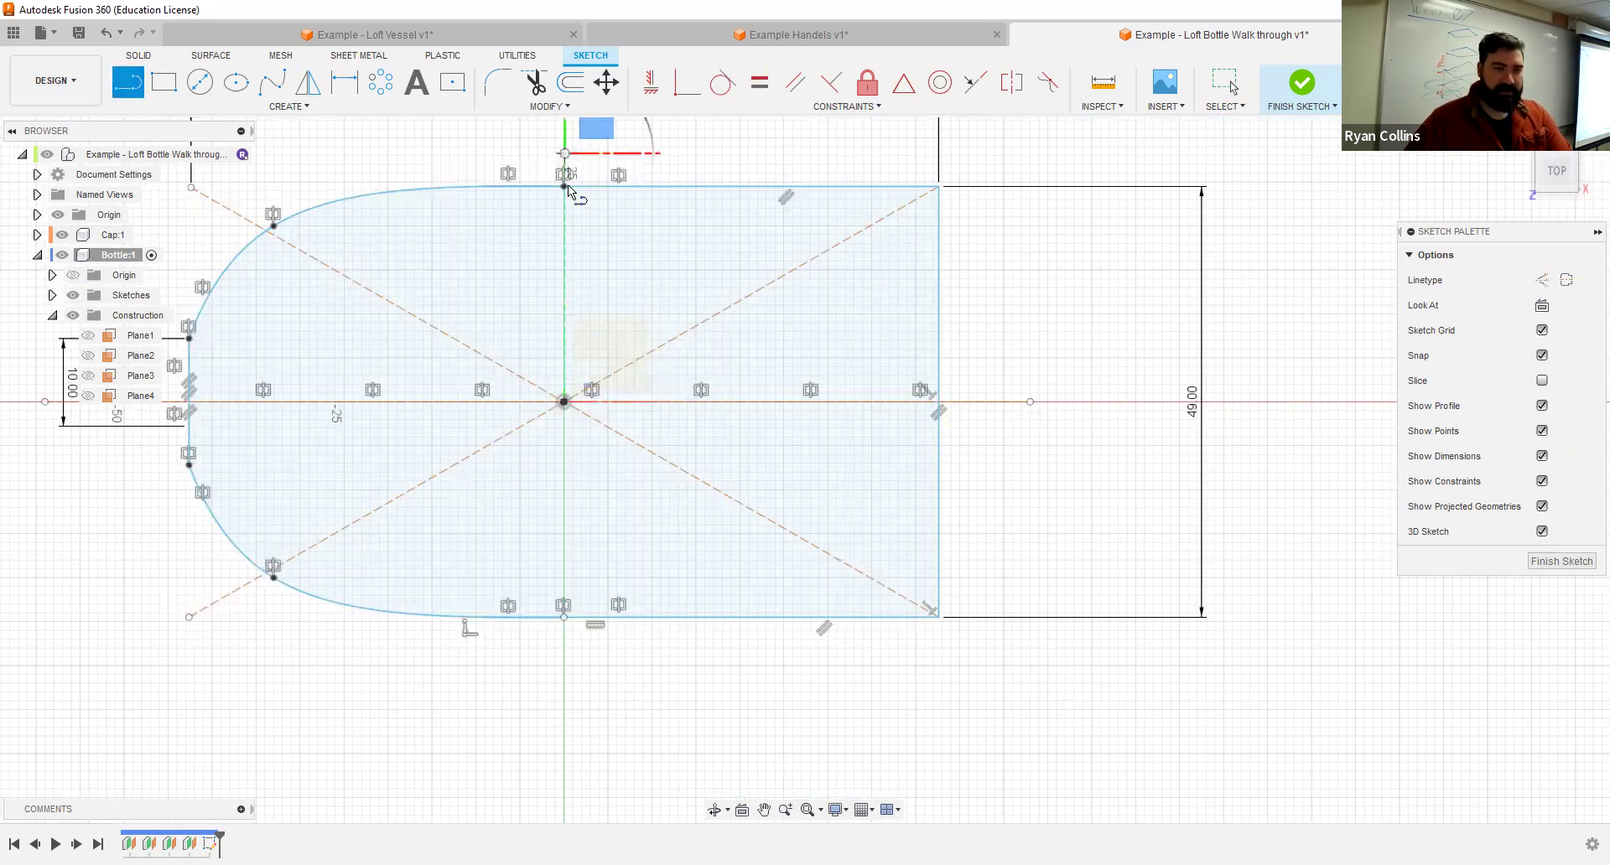
{"action": "left_click", "coordinate": [565, 676]}
{"action": "key", "text": "Escape"}
{"action": "left_click", "coordinate": [565, 667]}
{"action": "key", "text": "x"}
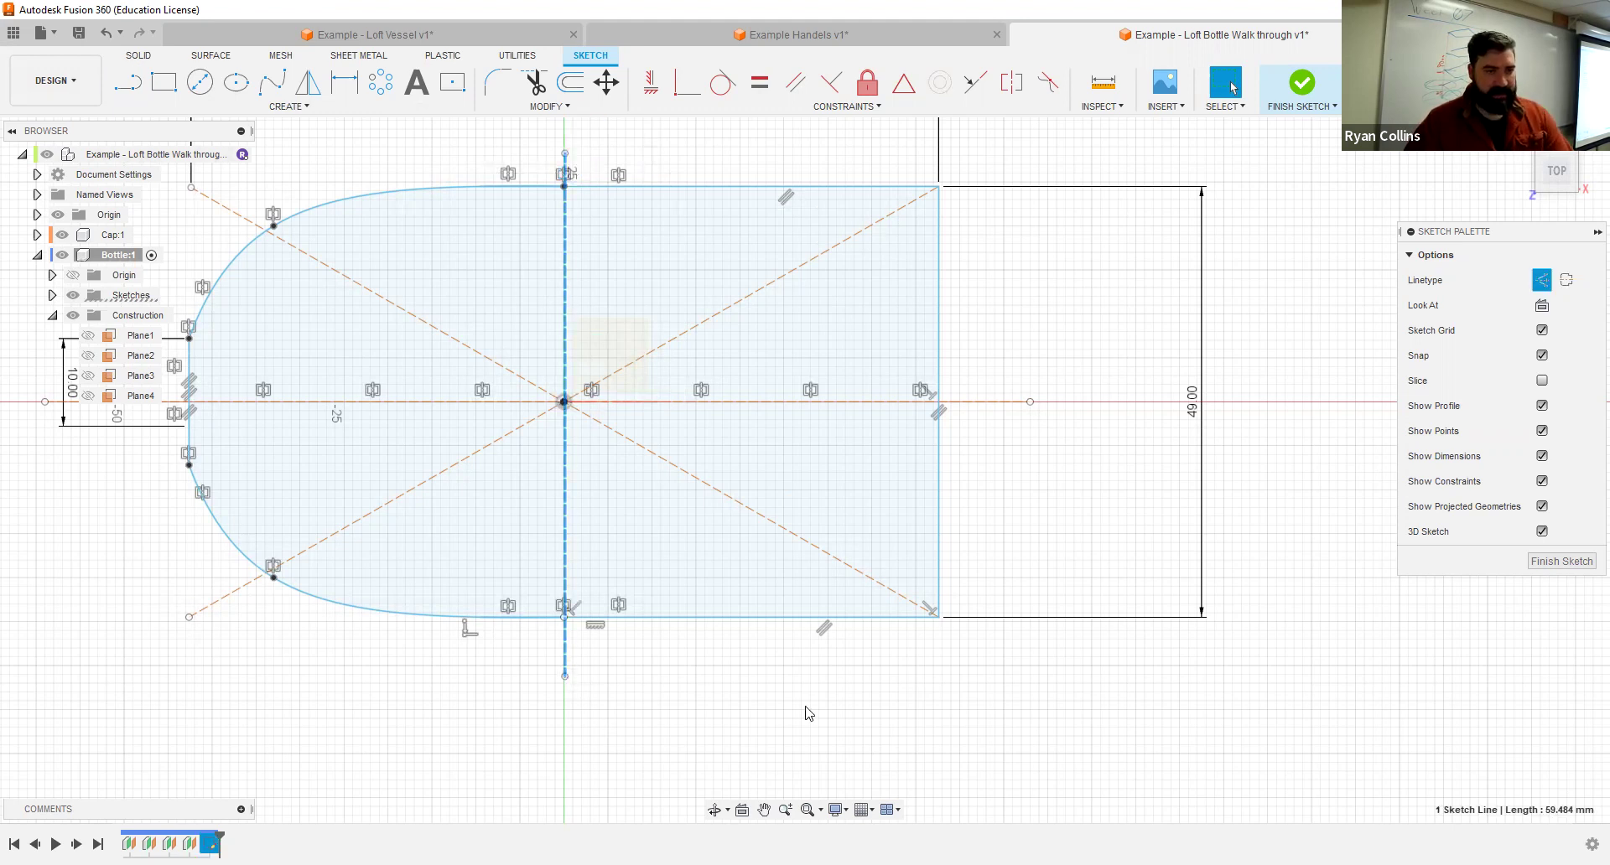
Step: Mirror the two left corner splines and the short left edge across the vertical construction line
{"action": "scroll", "coordinate": [632, 467], "scroll_direction": "up", "scroll_amount": 1}
{"action": "scroll", "coordinate": [466, 331], "scroll_direction": "down", "scroll_amount": 3}
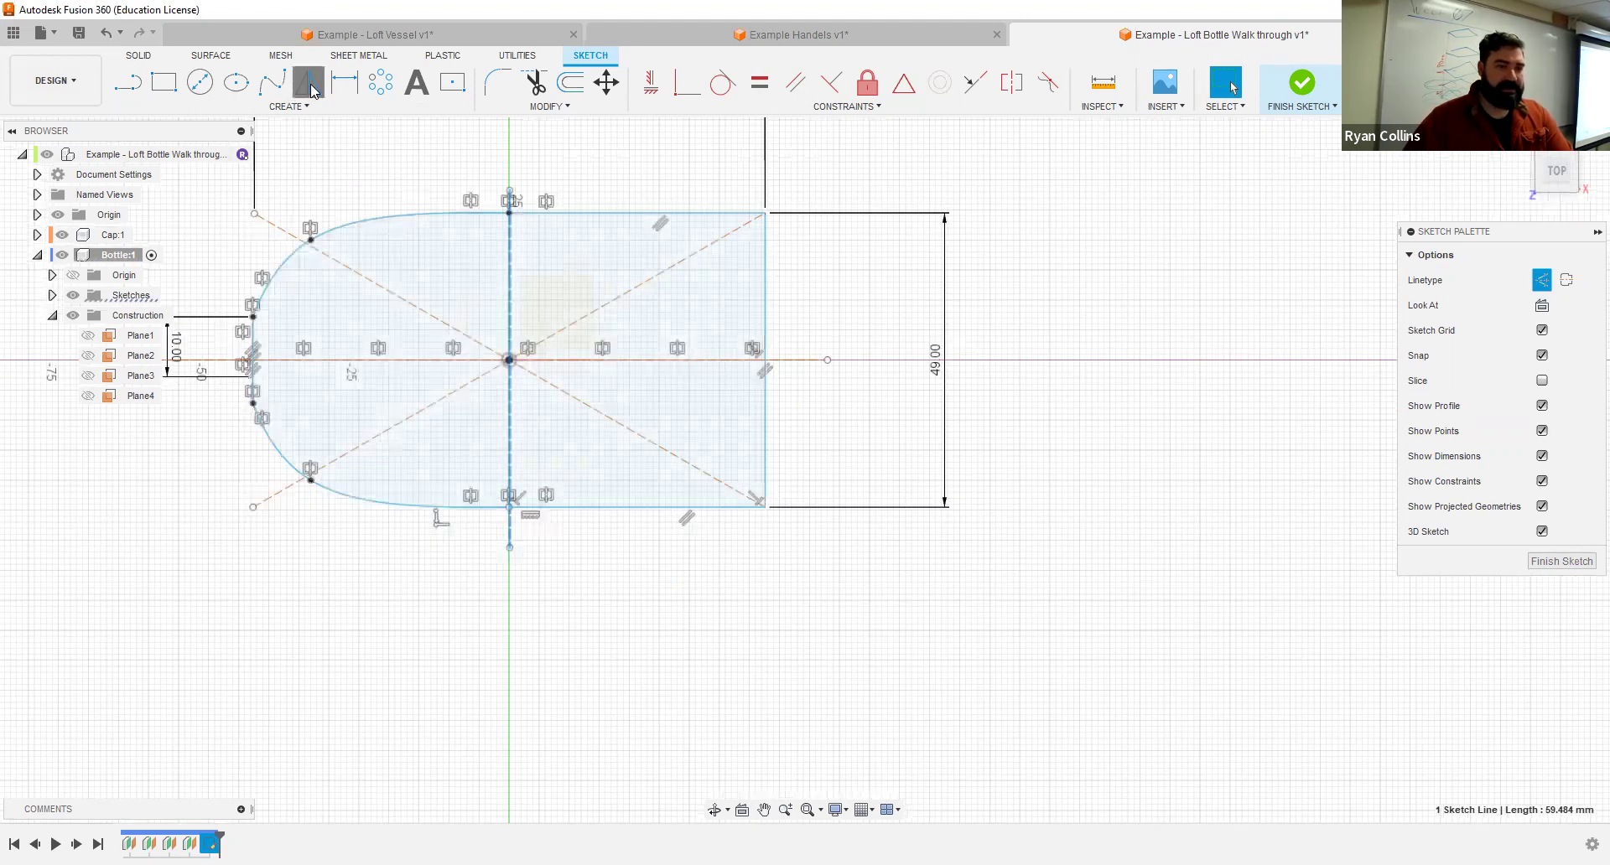
{"action": "left_click", "coordinate": [309, 84]}
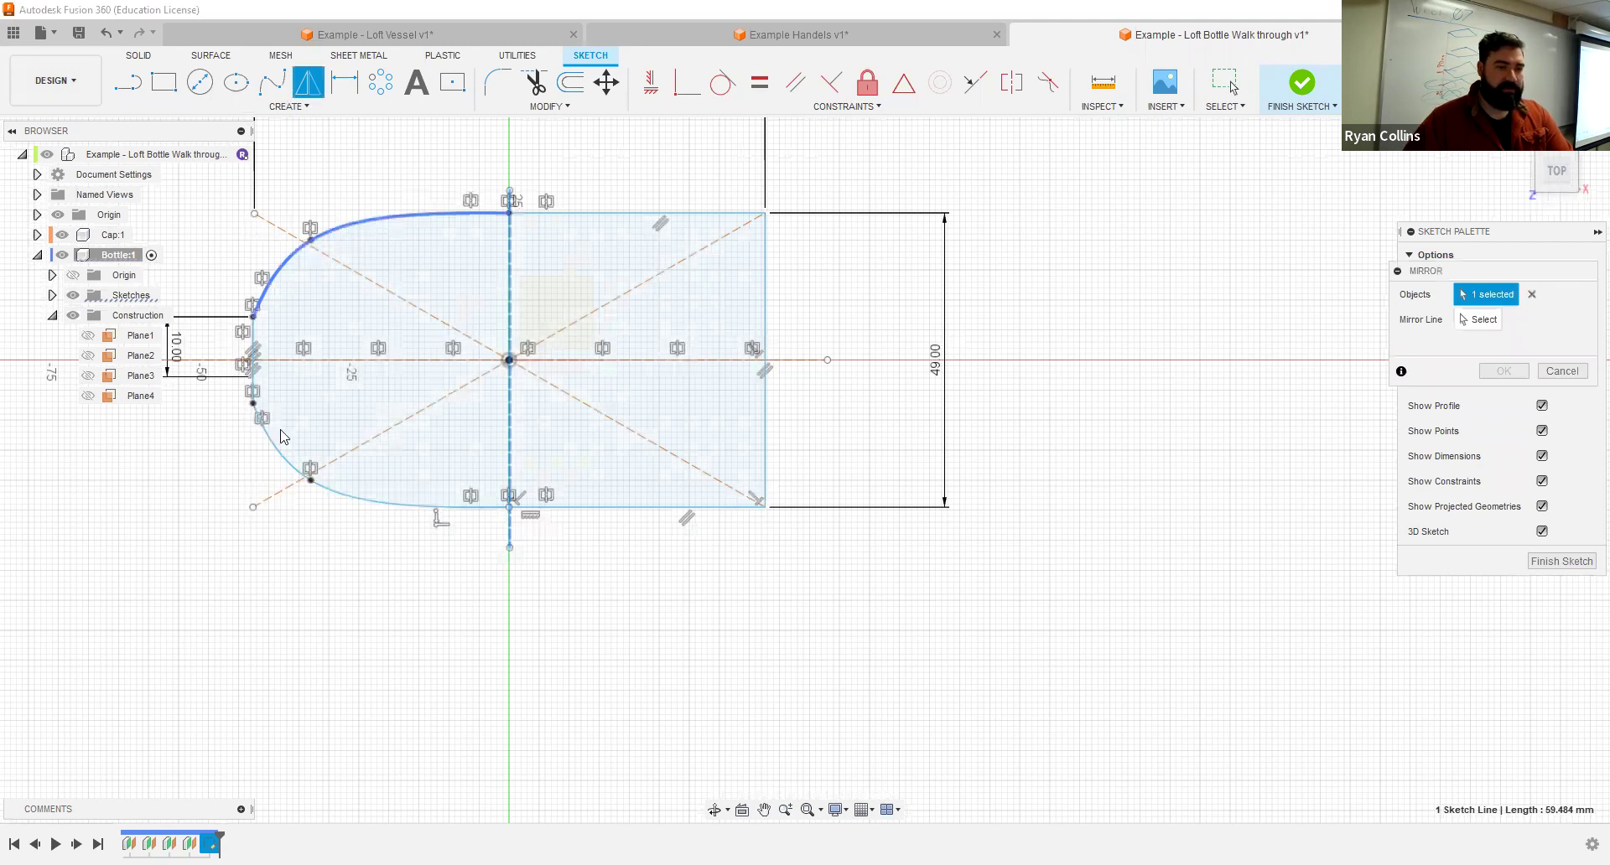
{"action": "double_click", "coordinate": [381, 504]}
{"action": "left_click", "coordinate": [1479, 320]}
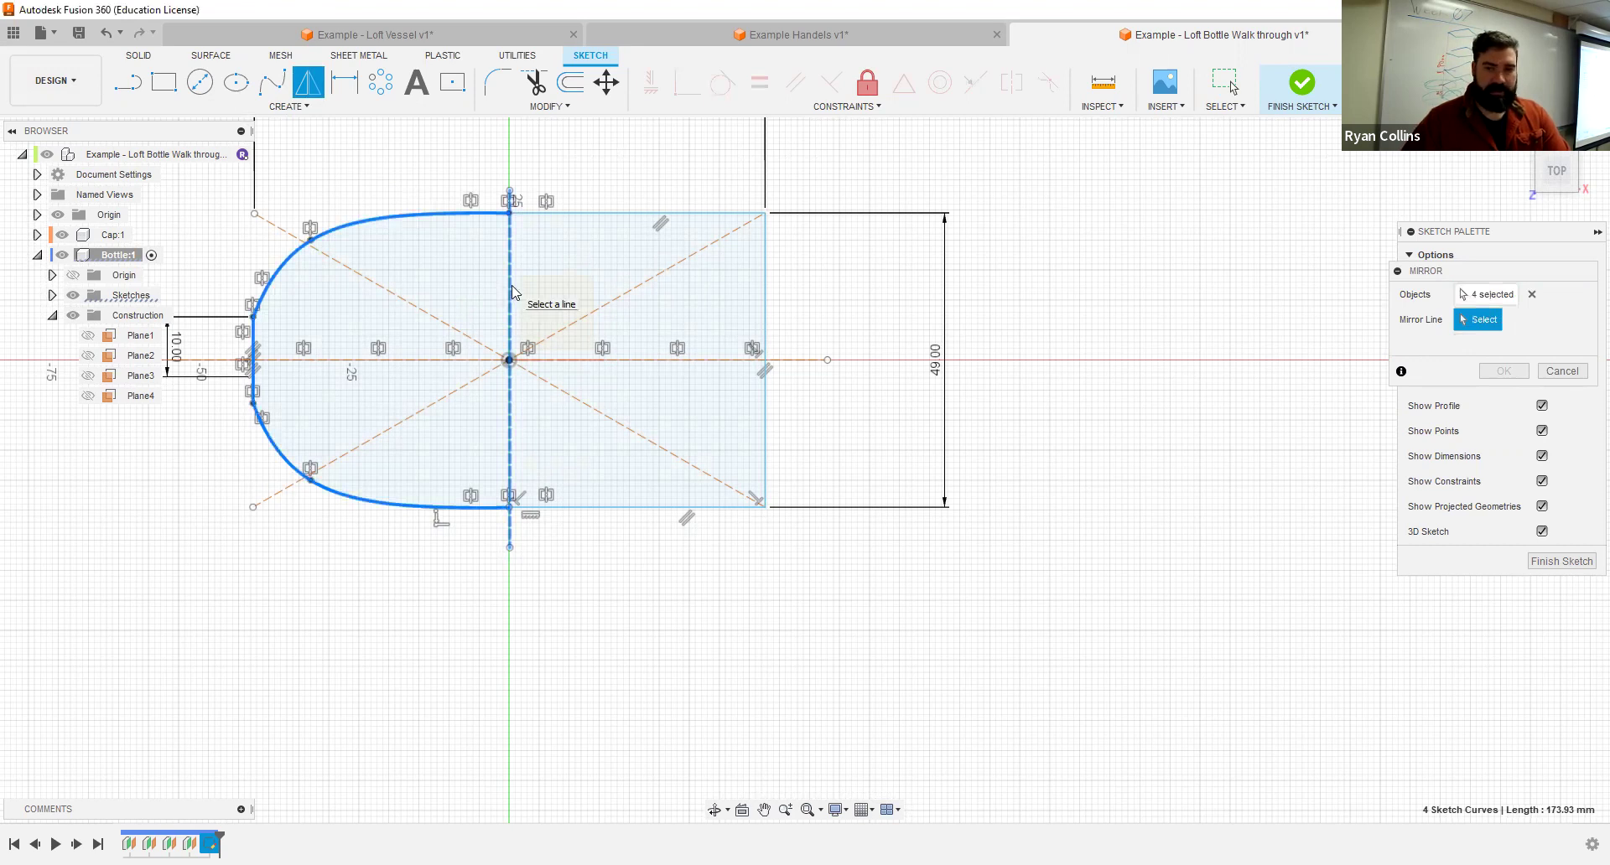
{"action": "left_click", "coordinate": [1531, 295]}
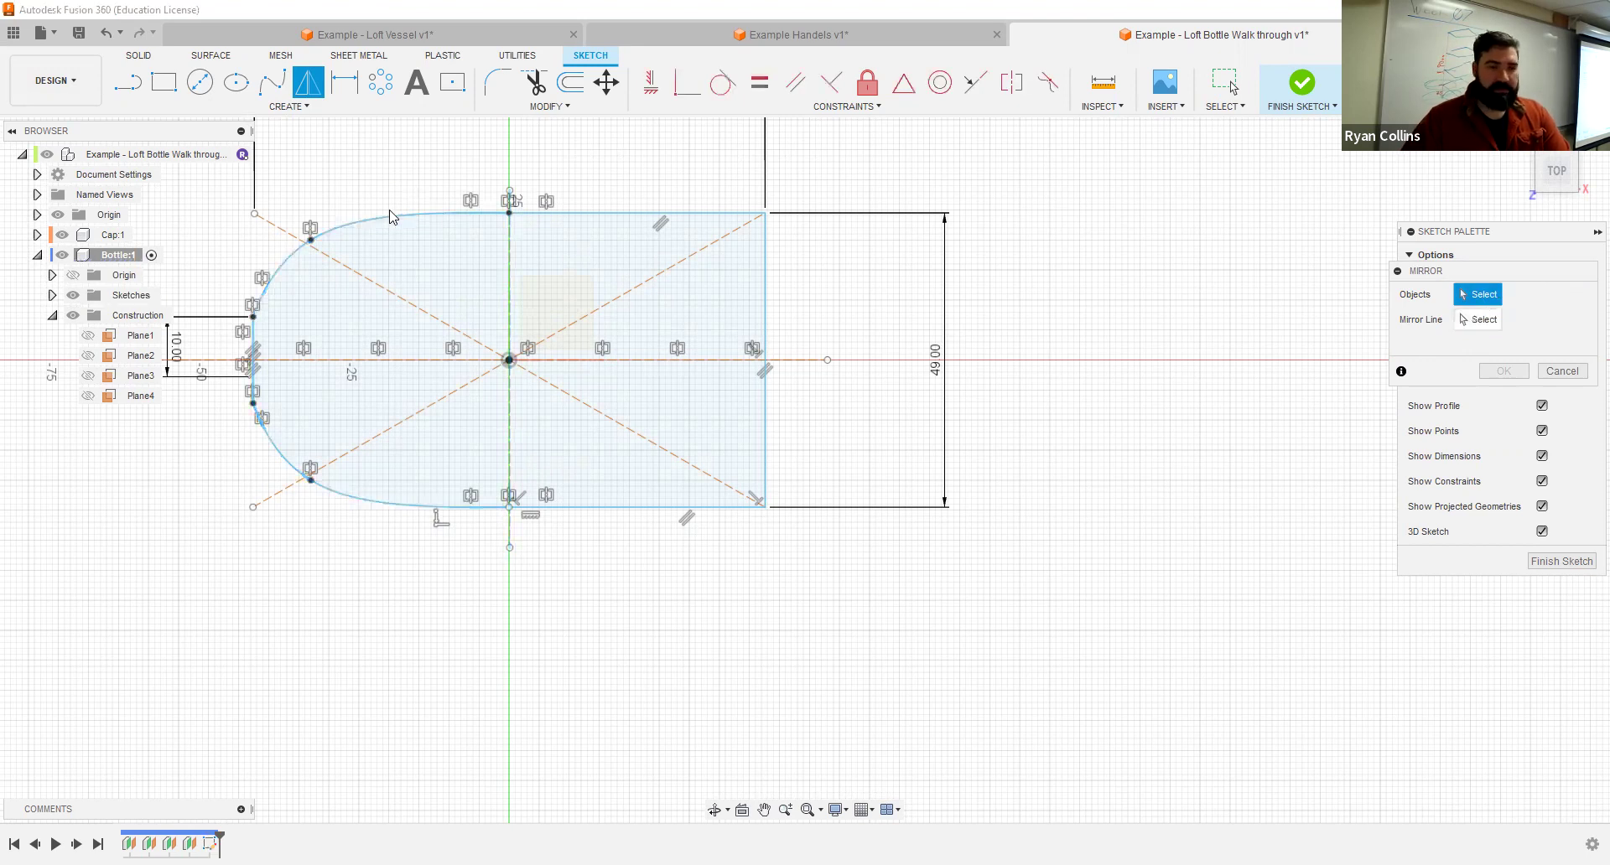
{"action": "left_click", "coordinate": [254, 351]}
{"action": "left_click", "coordinate": [273, 440]}
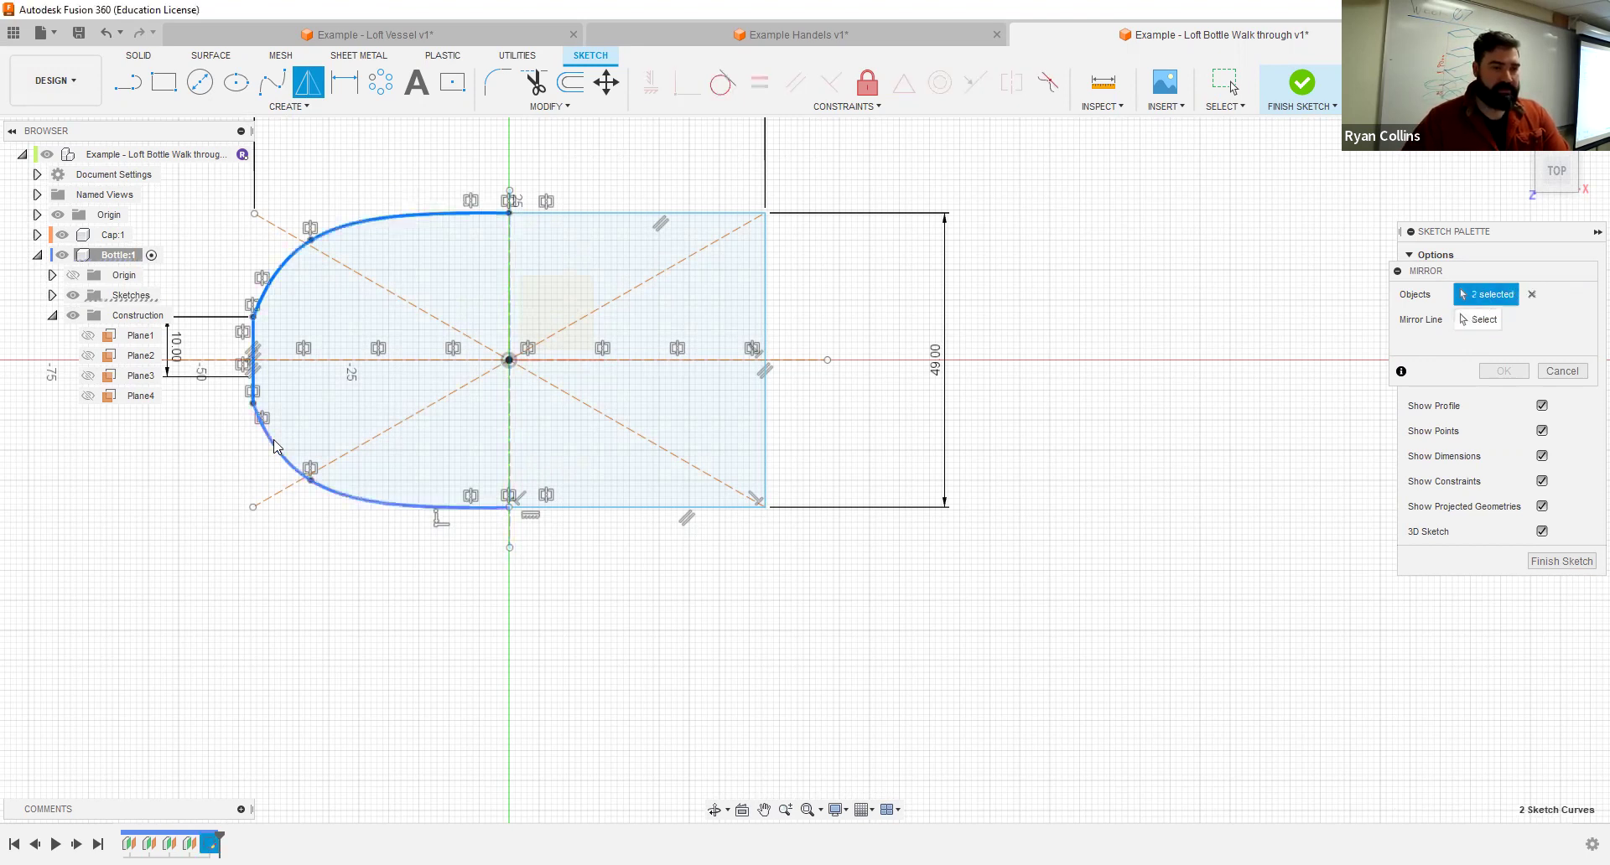
{"action": "left_click", "coordinate": [509, 284]}
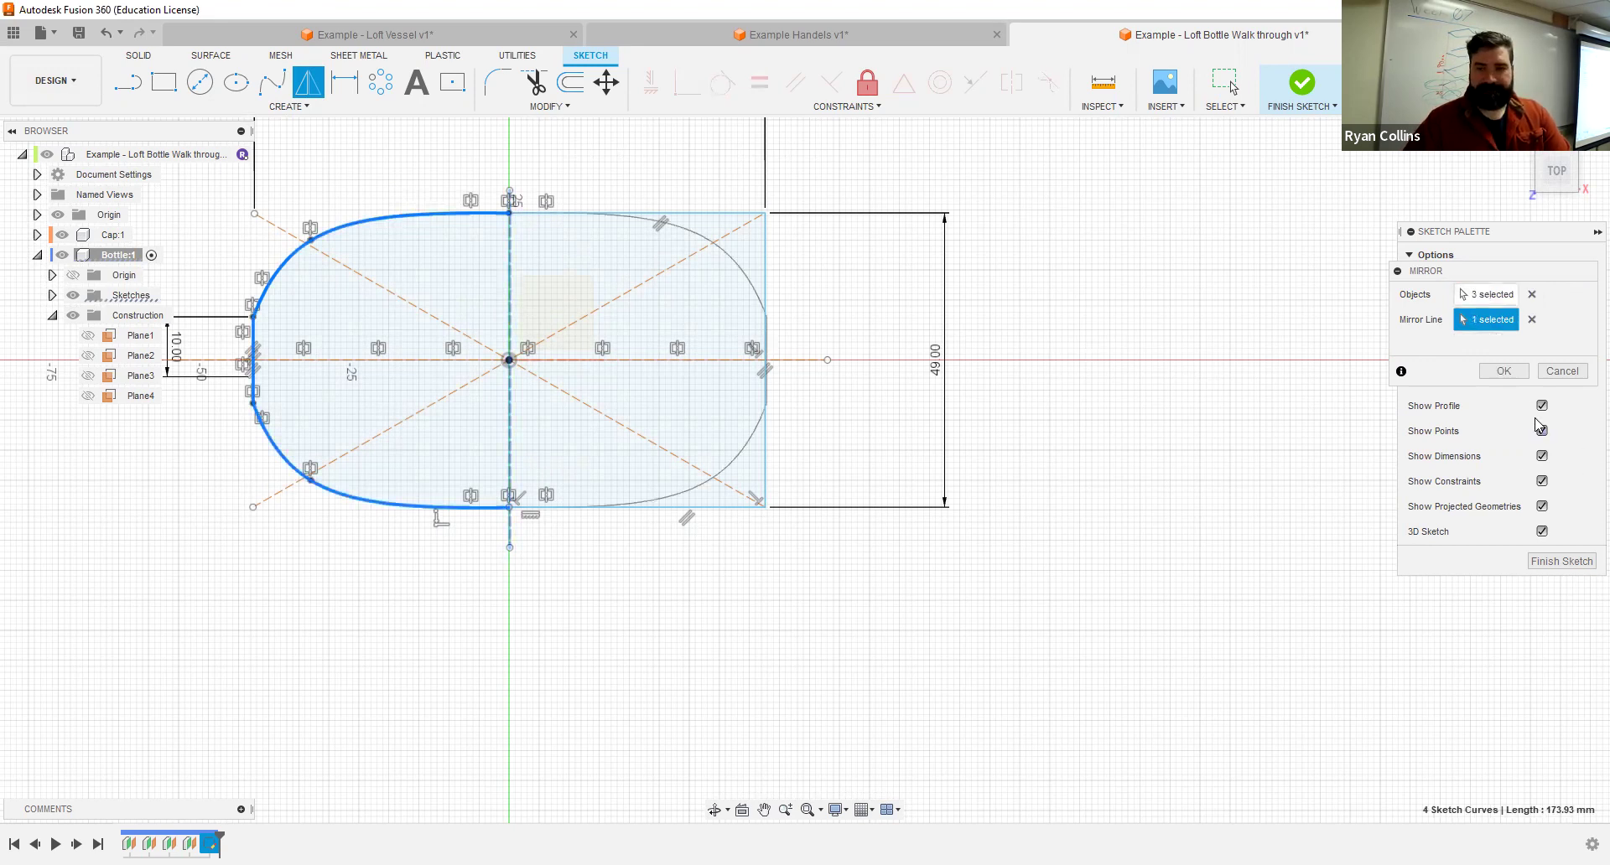
{"action": "left_click", "coordinate": [1504, 370]}
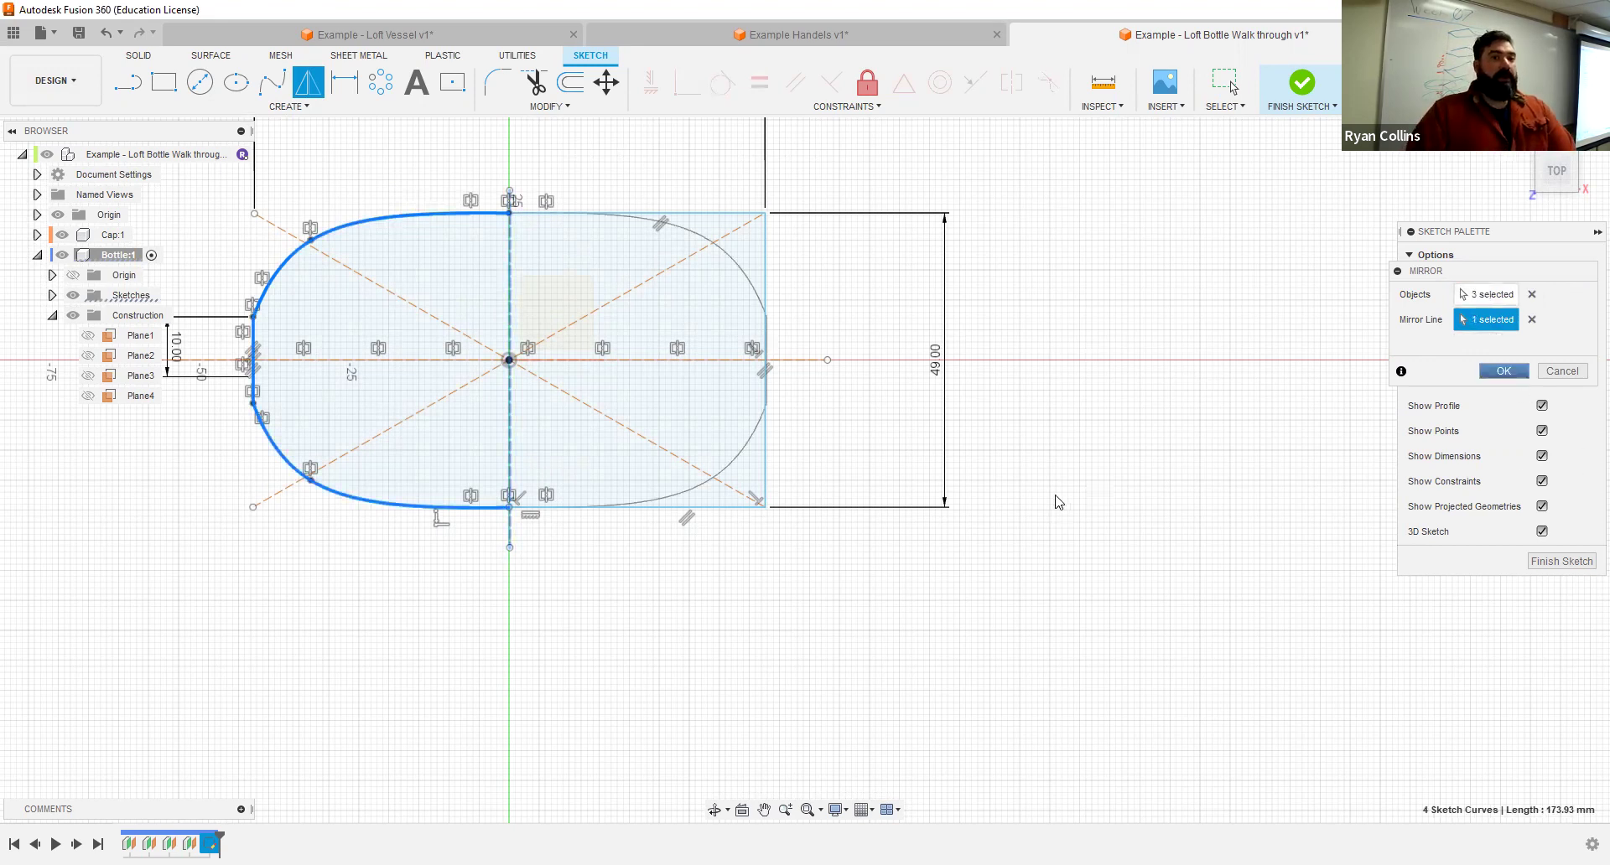
Step: Trim away the rectangle's right-hand corner lines outside the mirrored splines and finish the sketch
{"action": "left_click", "coordinate": [535, 82]}
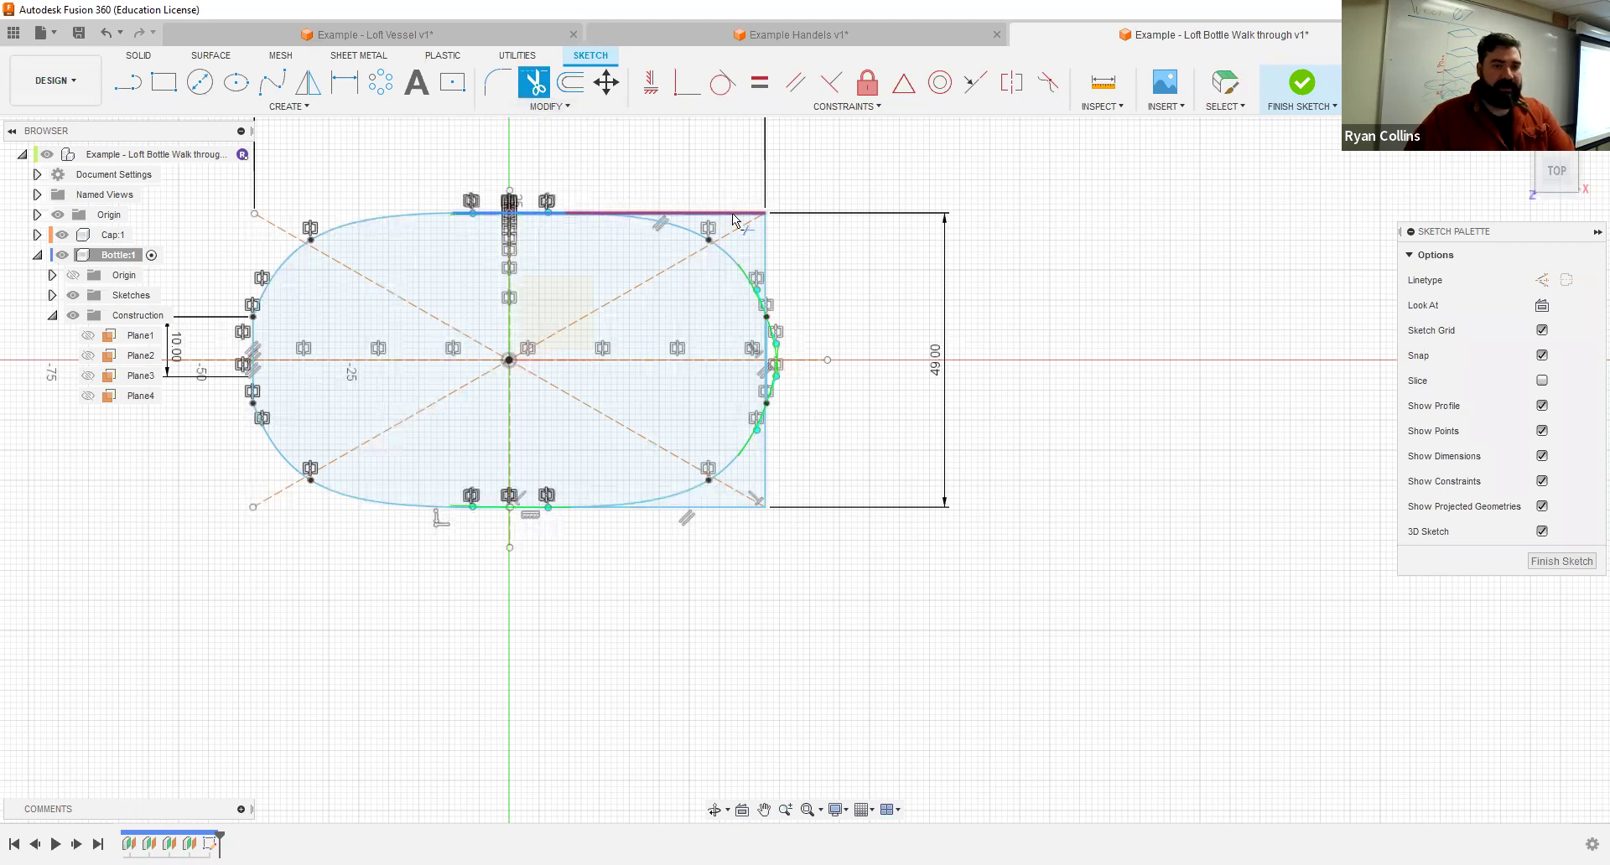
{"action": "left_click", "coordinate": [662, 213]}
{"action": "left_click", "coordinate": [770, 467]}
{"action": "left_click", "coordinate": [735, 508]}
{"action": "scroll", "coordinate": [819, 456], "scroll_direction": "down", "scroll_amount": 1}
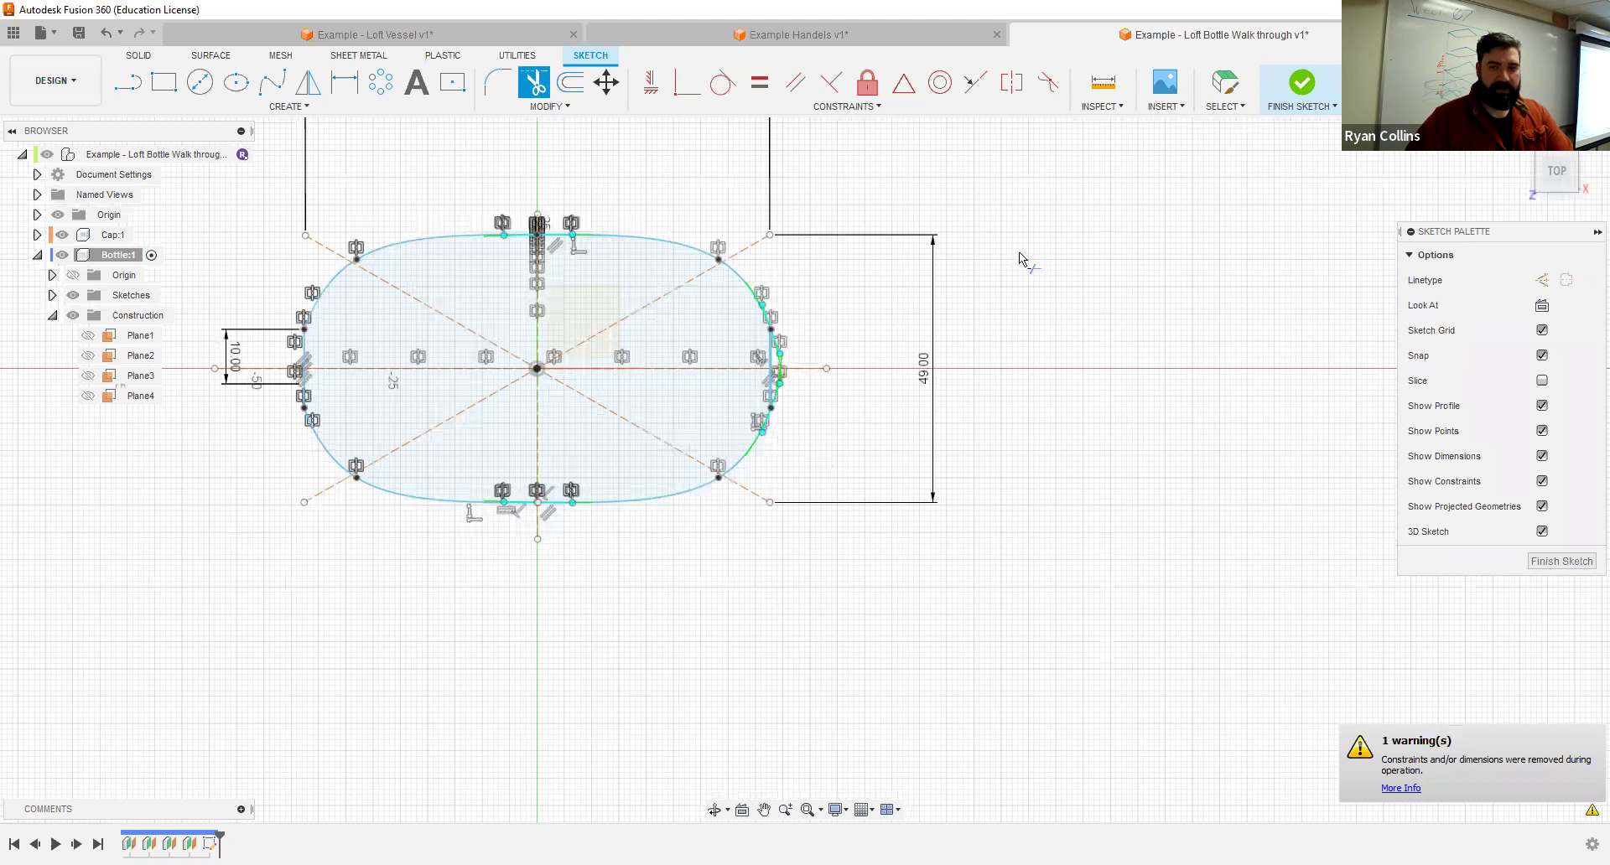
{"action": "left_click", "coordinate": [1301, 83]}
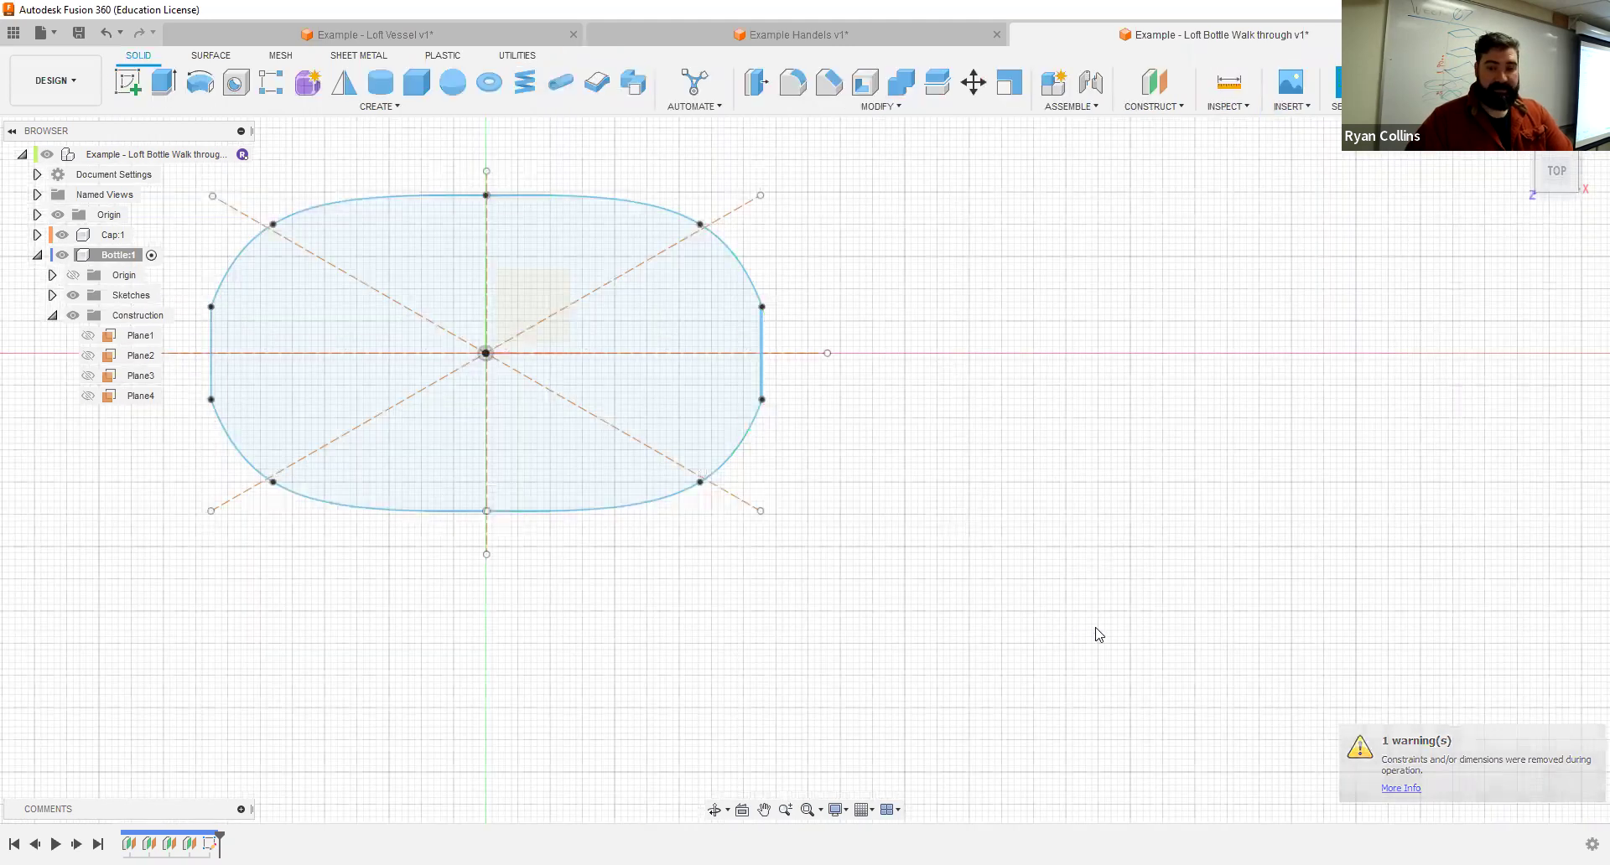
Step: Rename the bottle's base profile sketch as Bottom
{"action": "middle_click_drag", "start_coordinate": [999, 508], "coordinate": [1099, 565], "text": "shift"}
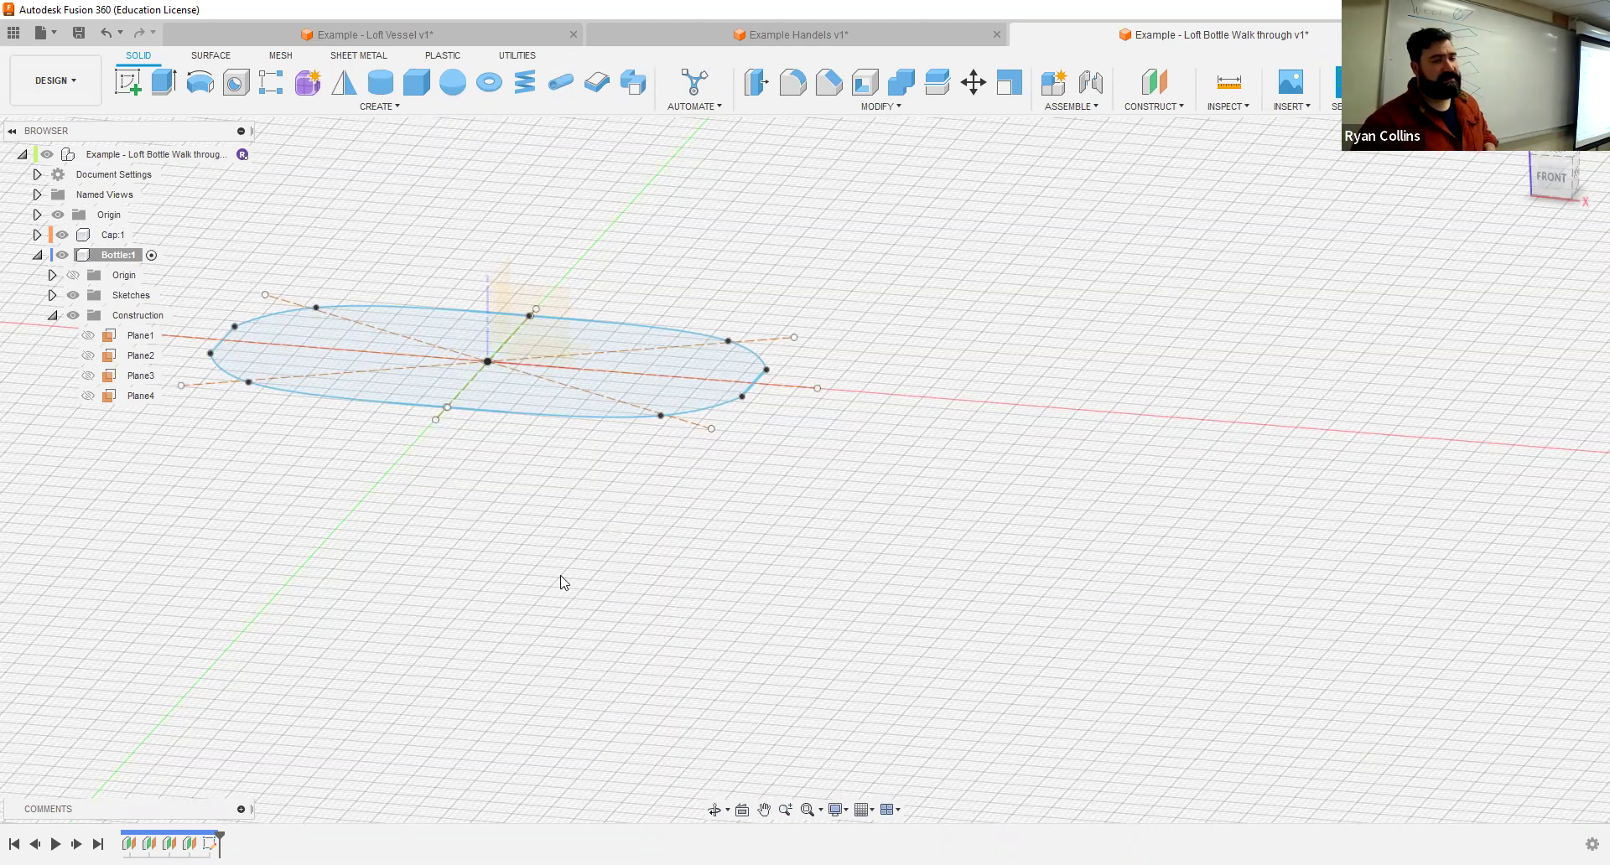
{"action": "scroll", "coordinate": [366, 586], "scroll_direction": "down", "scroll_amount": 3}
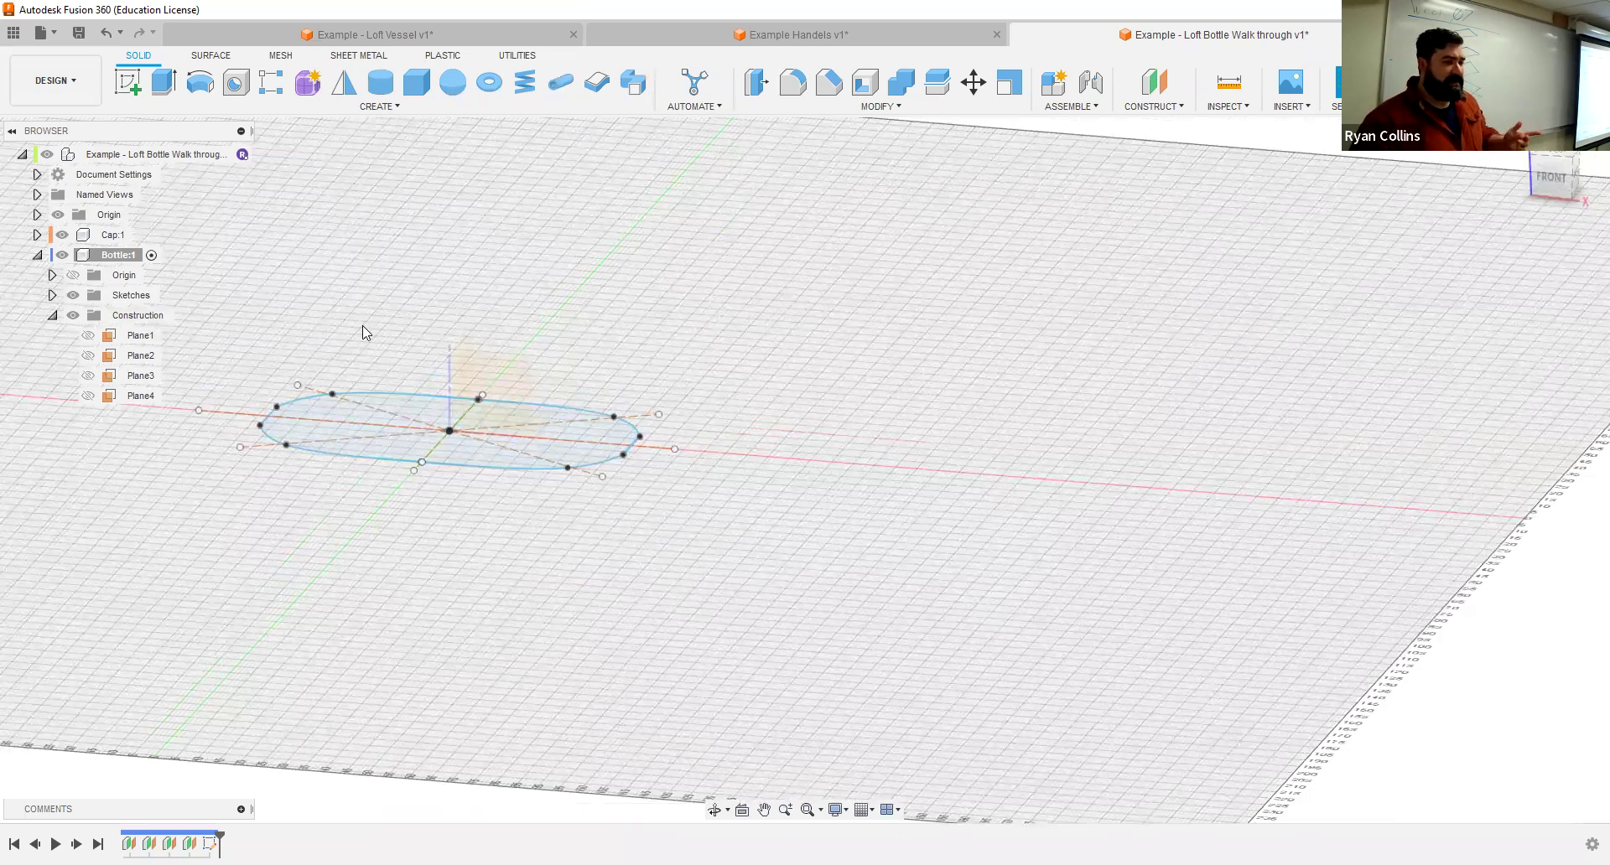
{"action": "left_click", "coordinate": [343, 431]}
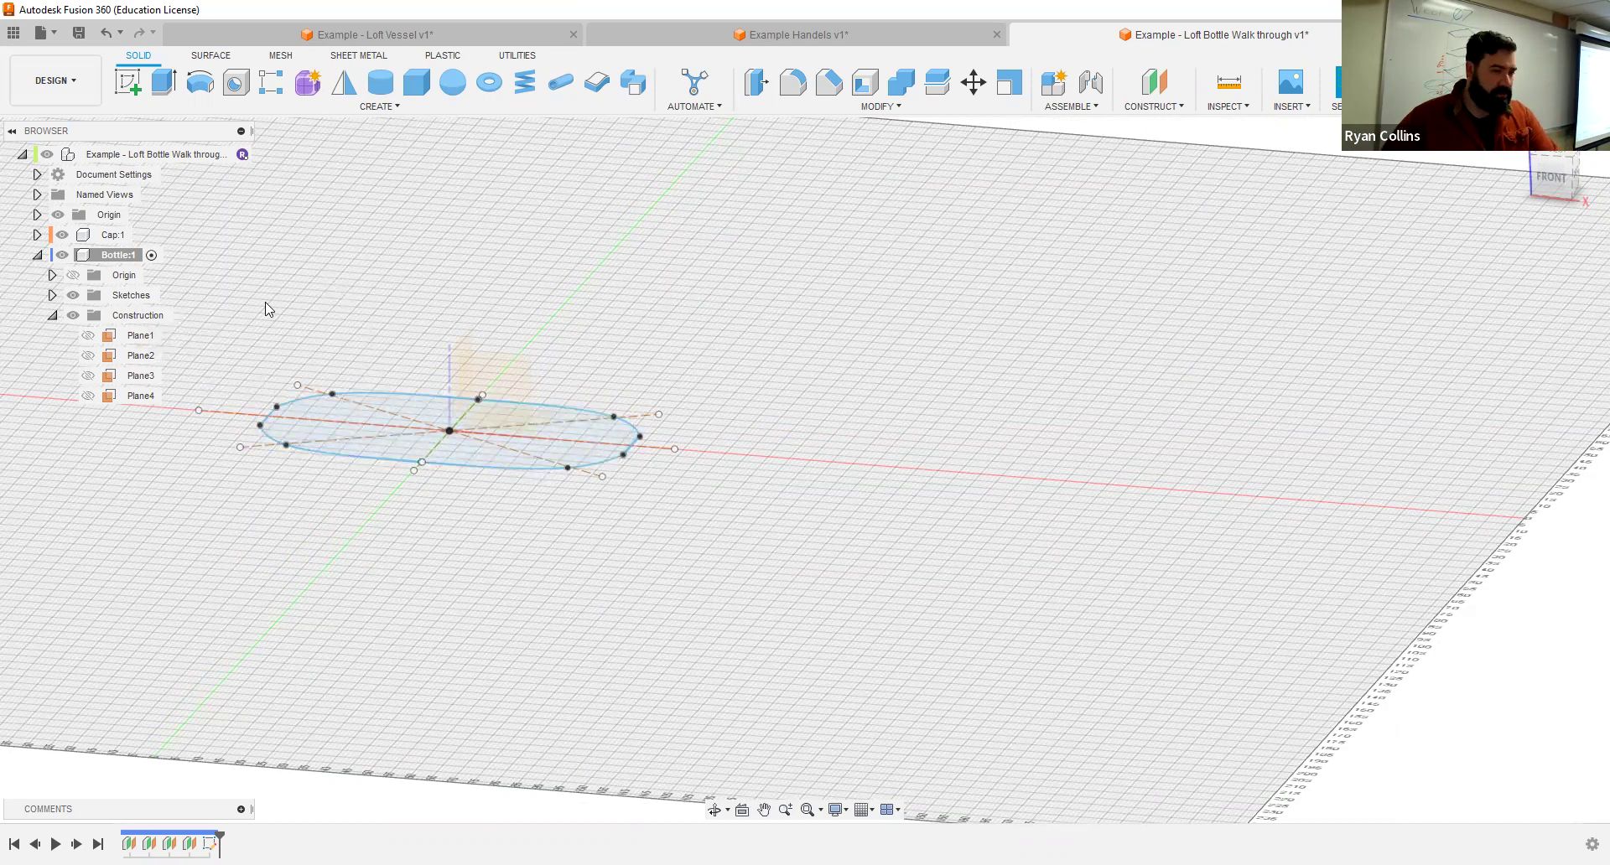
{"action": "left_click", "coordinate": [52, 295]}
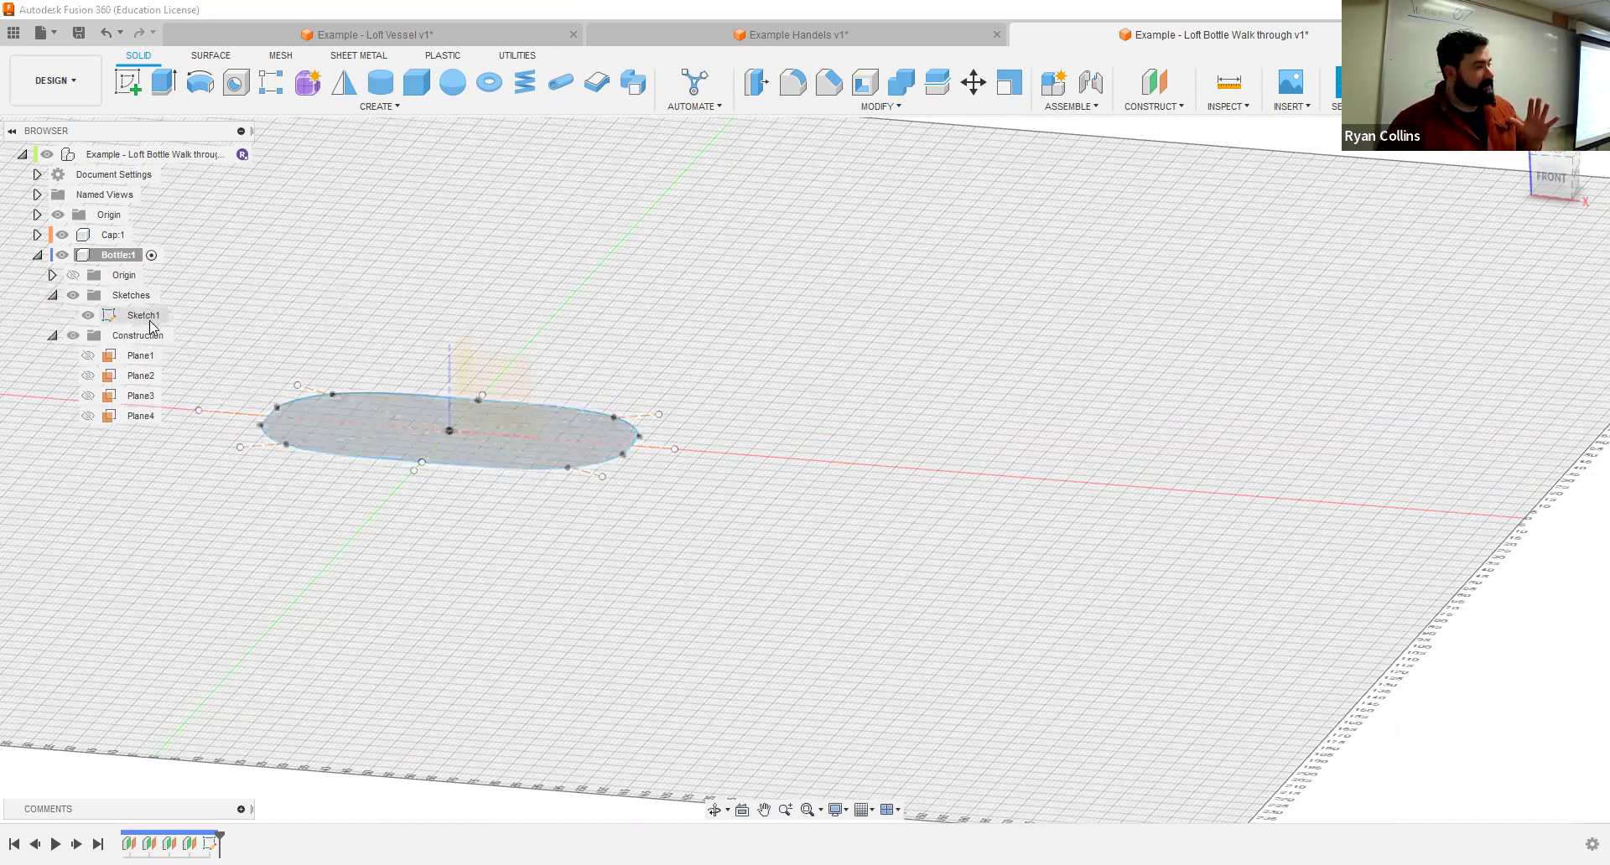
{"action": "left_click", "coordinate": [150, 320]}
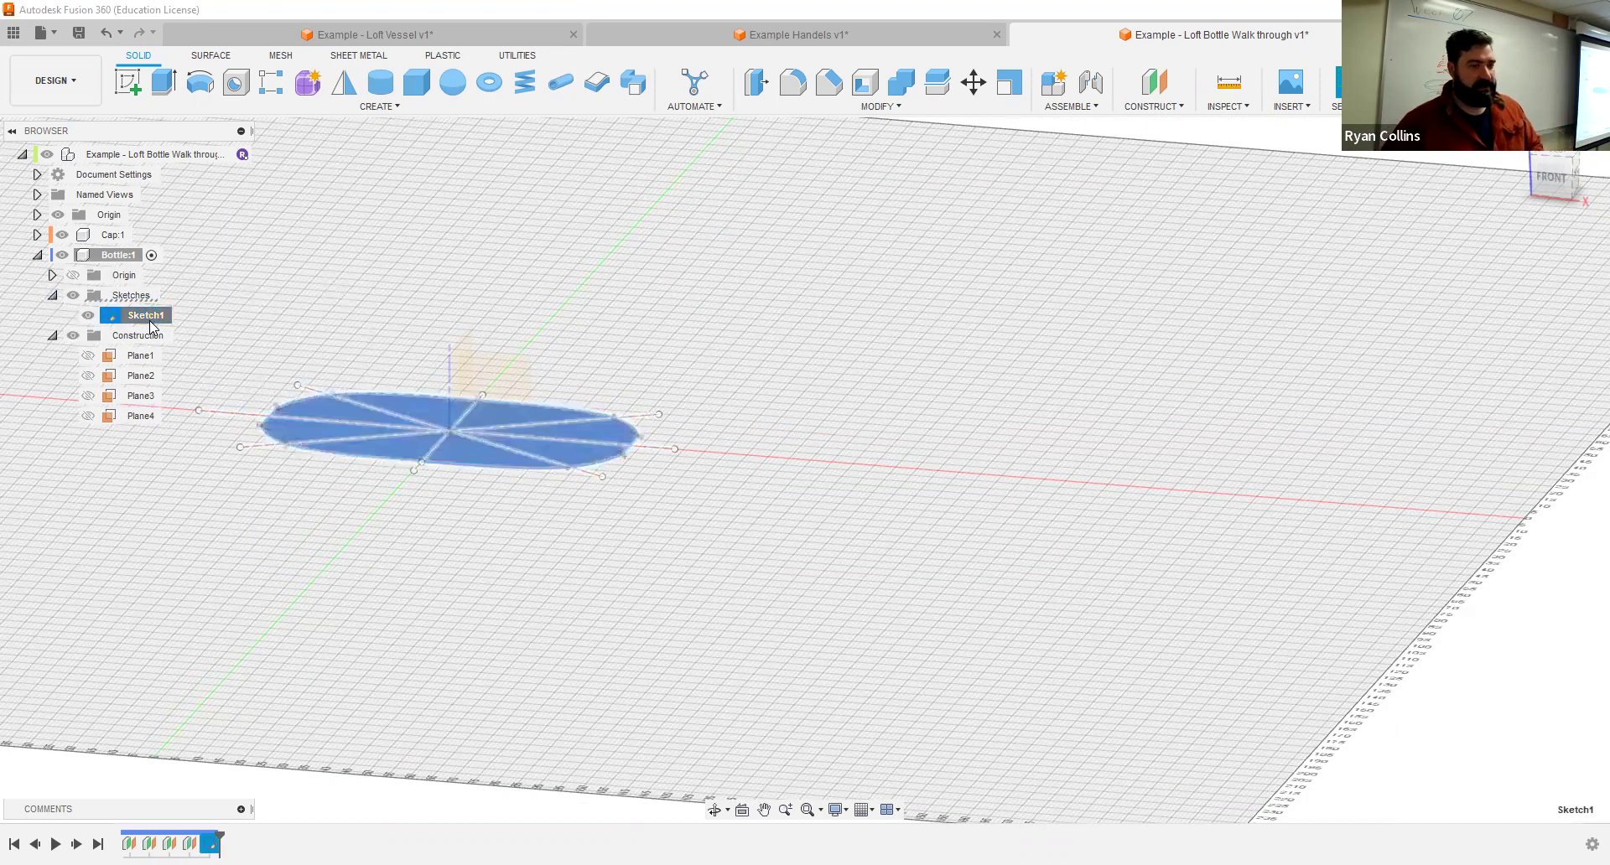
{"action": "type", "text": "Bott"}
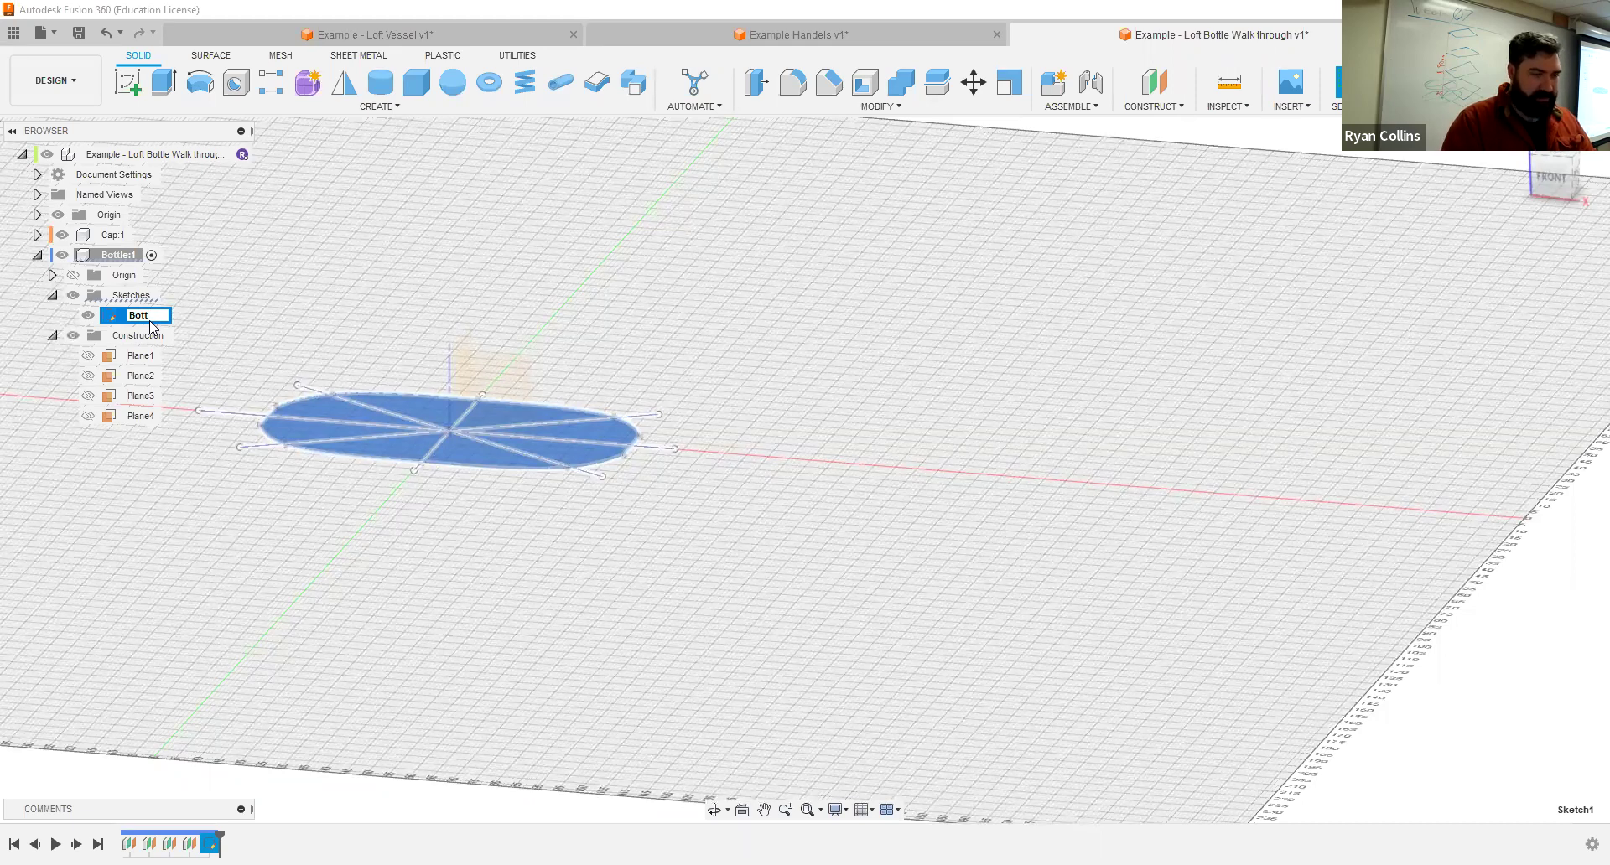
{"action": "key", "text": "Return"}
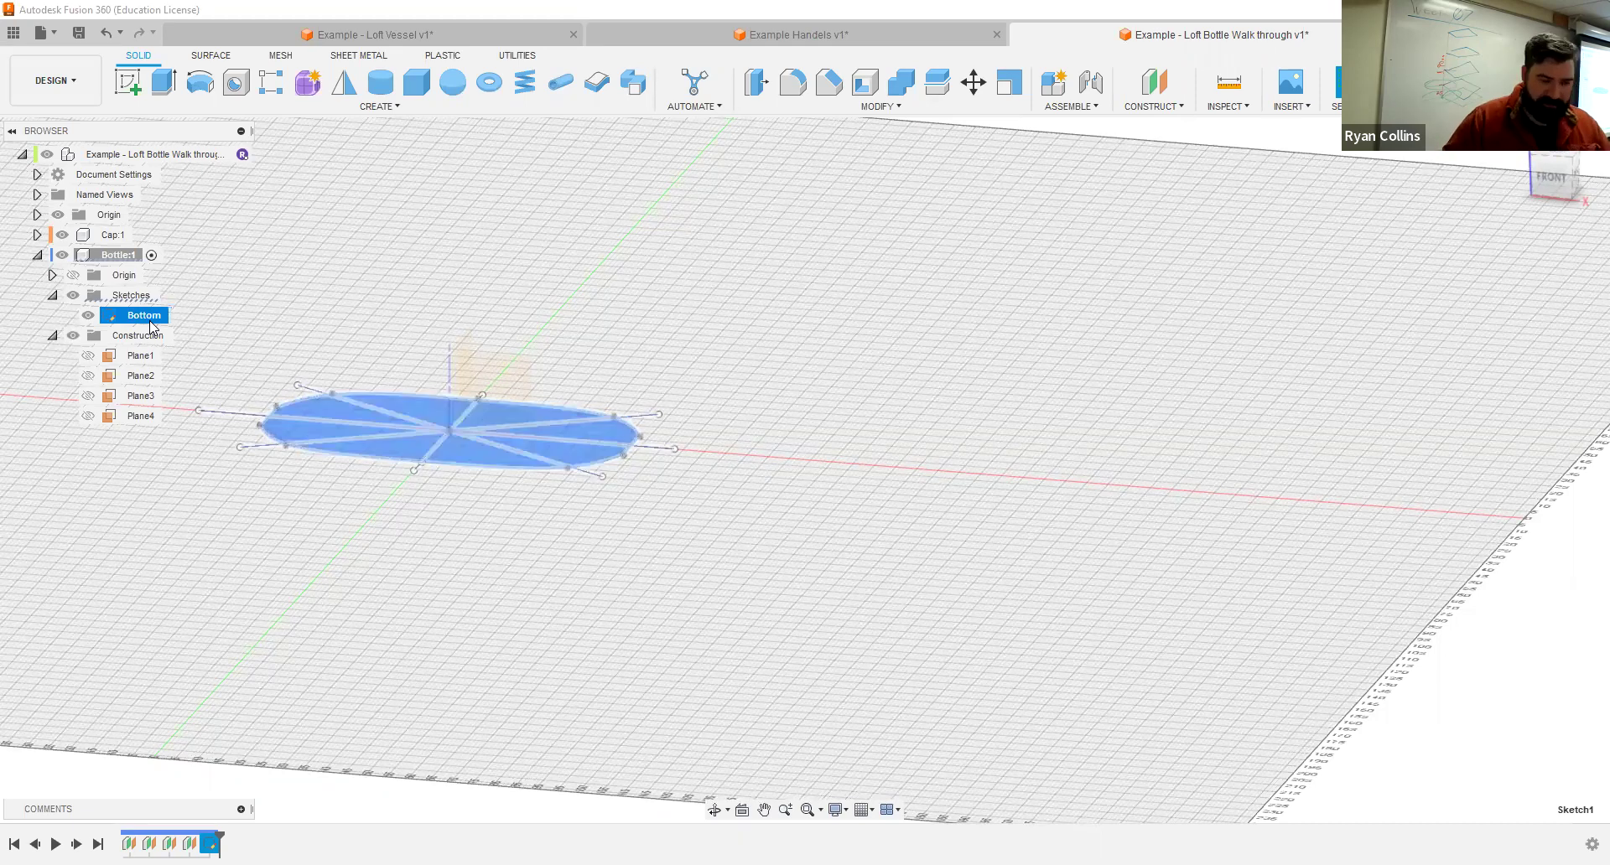
Step: Make the construction plane Plane1 of the Bottle component visible
{"action": "left_click", "coordinate": [758, 299]}
{"action": "left_click", "coordinate": [98, 360]}
{"action": "left_click", "coordinate": [88, 356]}
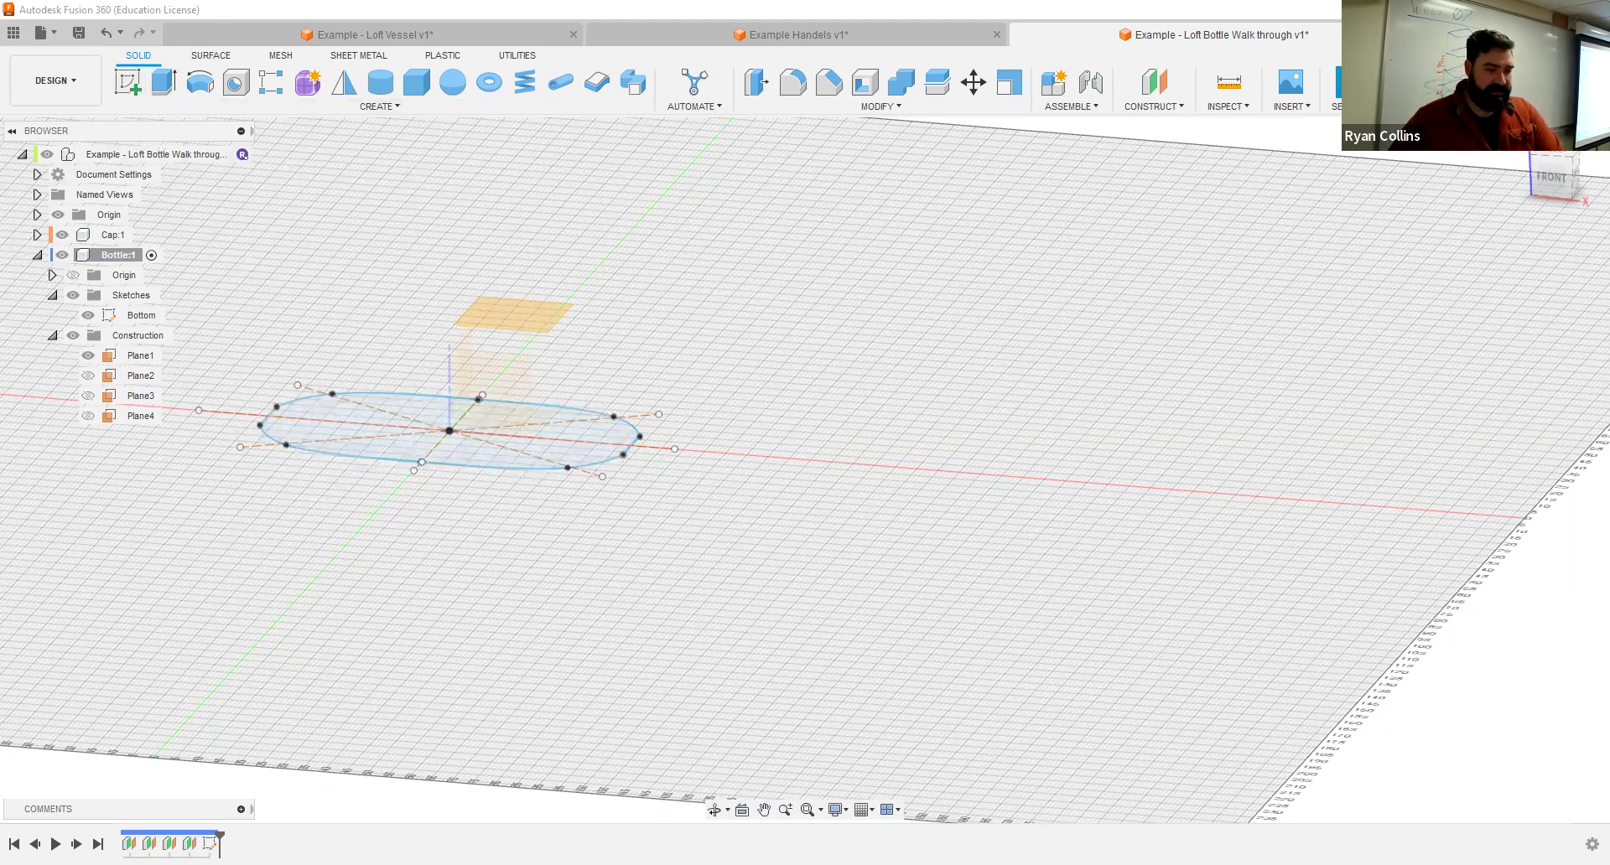
Step: Reopen the Bottom sketch for editing, select all of its geometry, and finish the sketch
{"action": "right_click", "coordinate": [210, 843]}
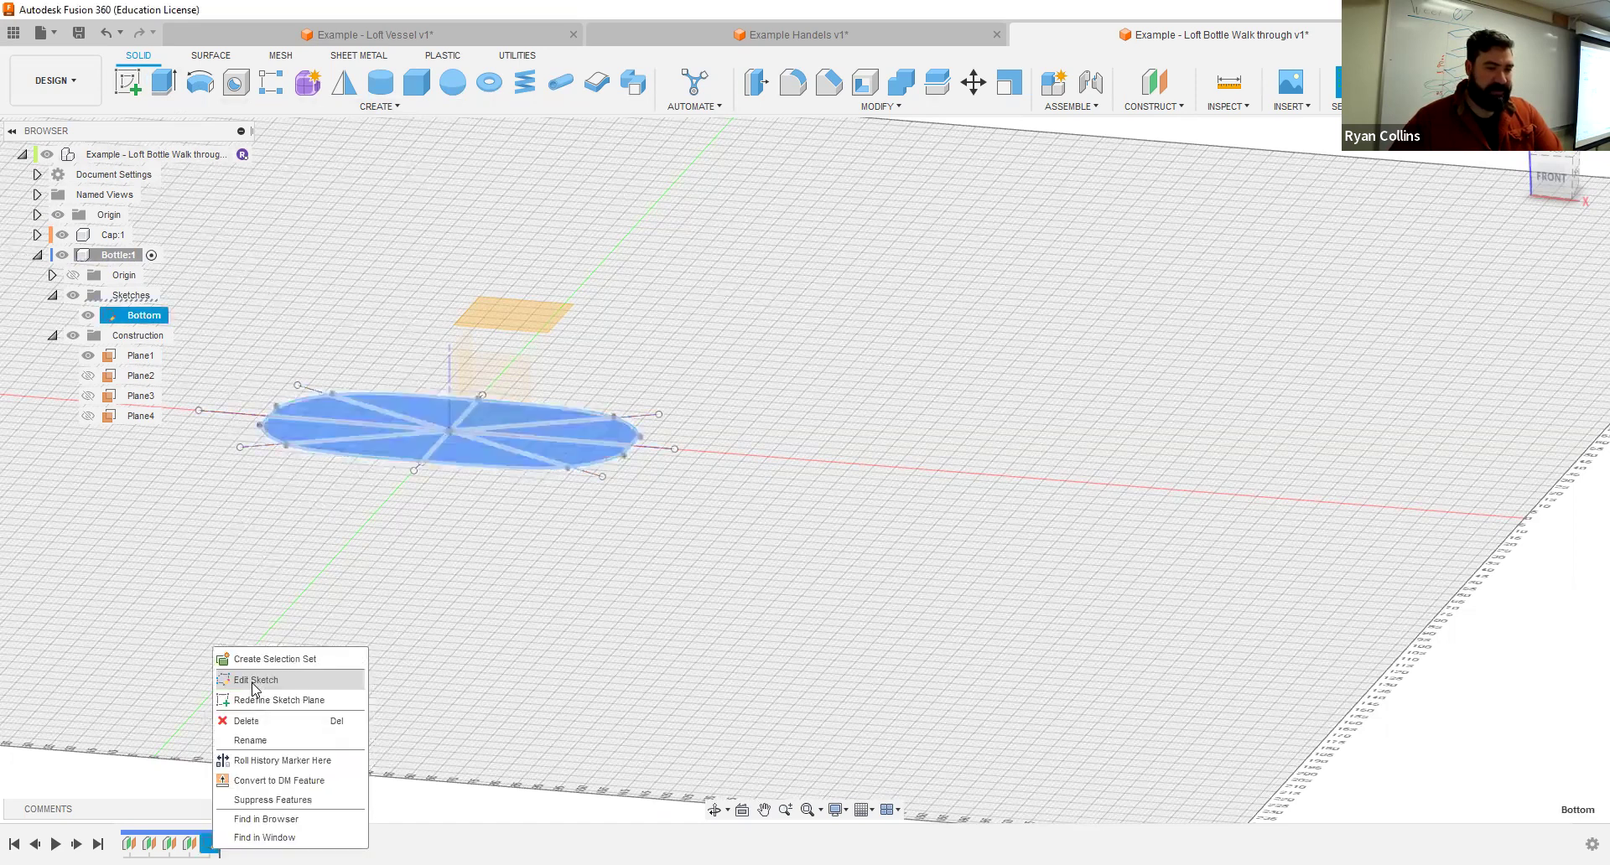
{"action": "left_click", "coordinate": [256, 680]}
{"action": "mouse_move", "coordinate": [226, 453]}
{"action": "left_mouse_down"}
{"action": "mouse_move", "coordinate": [625, 709]}
{"action": "mouse_move", "coordinate": [610, 709]}
{"action": "left_mouse_up"}
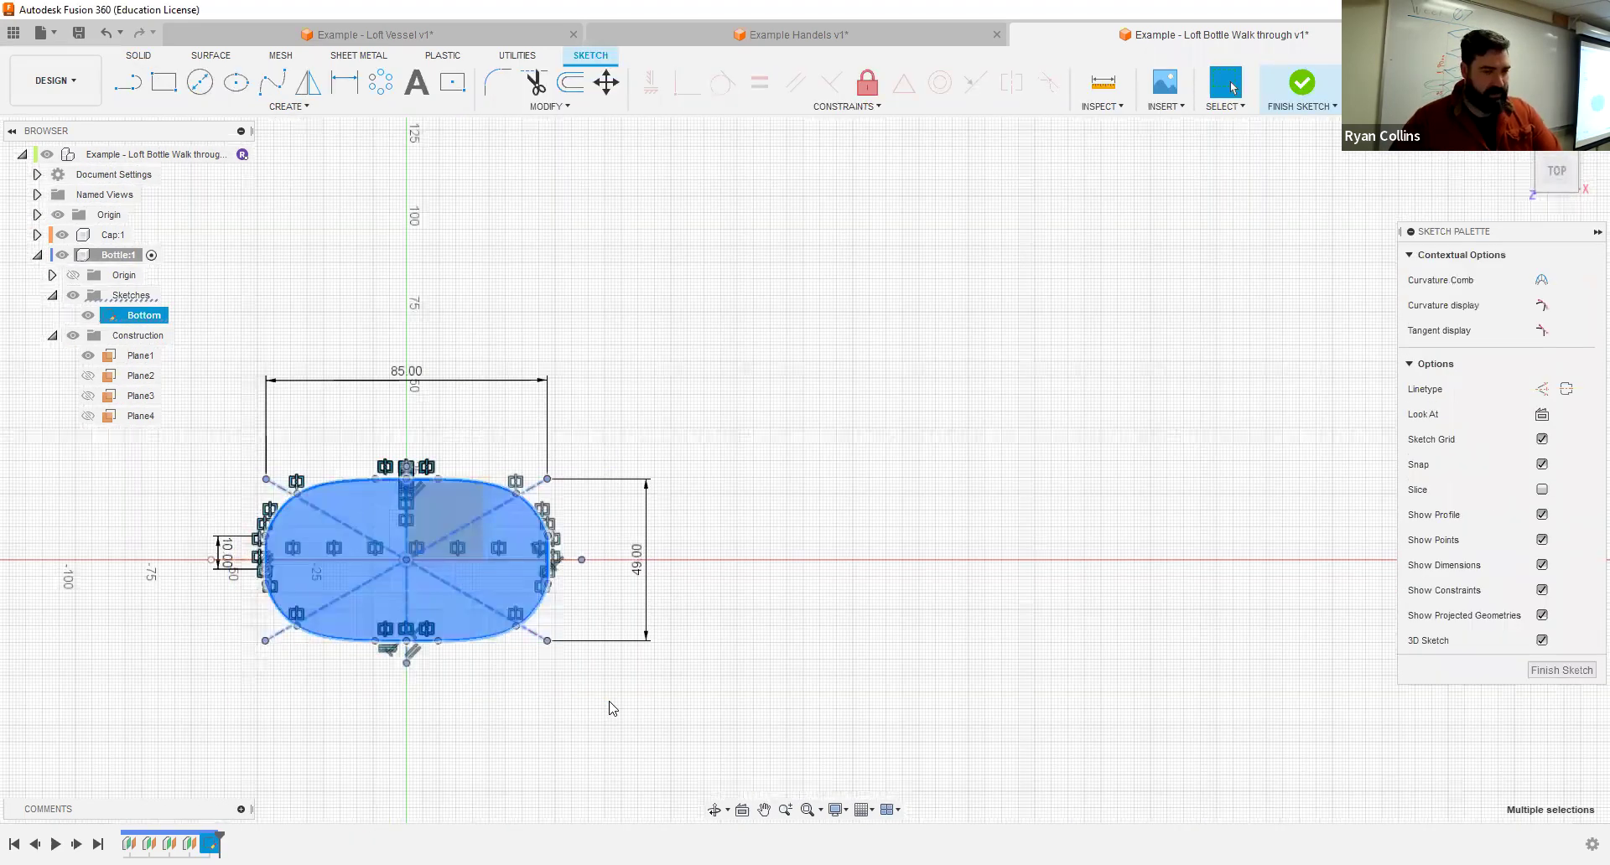
{"action": "left_click", "coordinate": [1306, 92]}
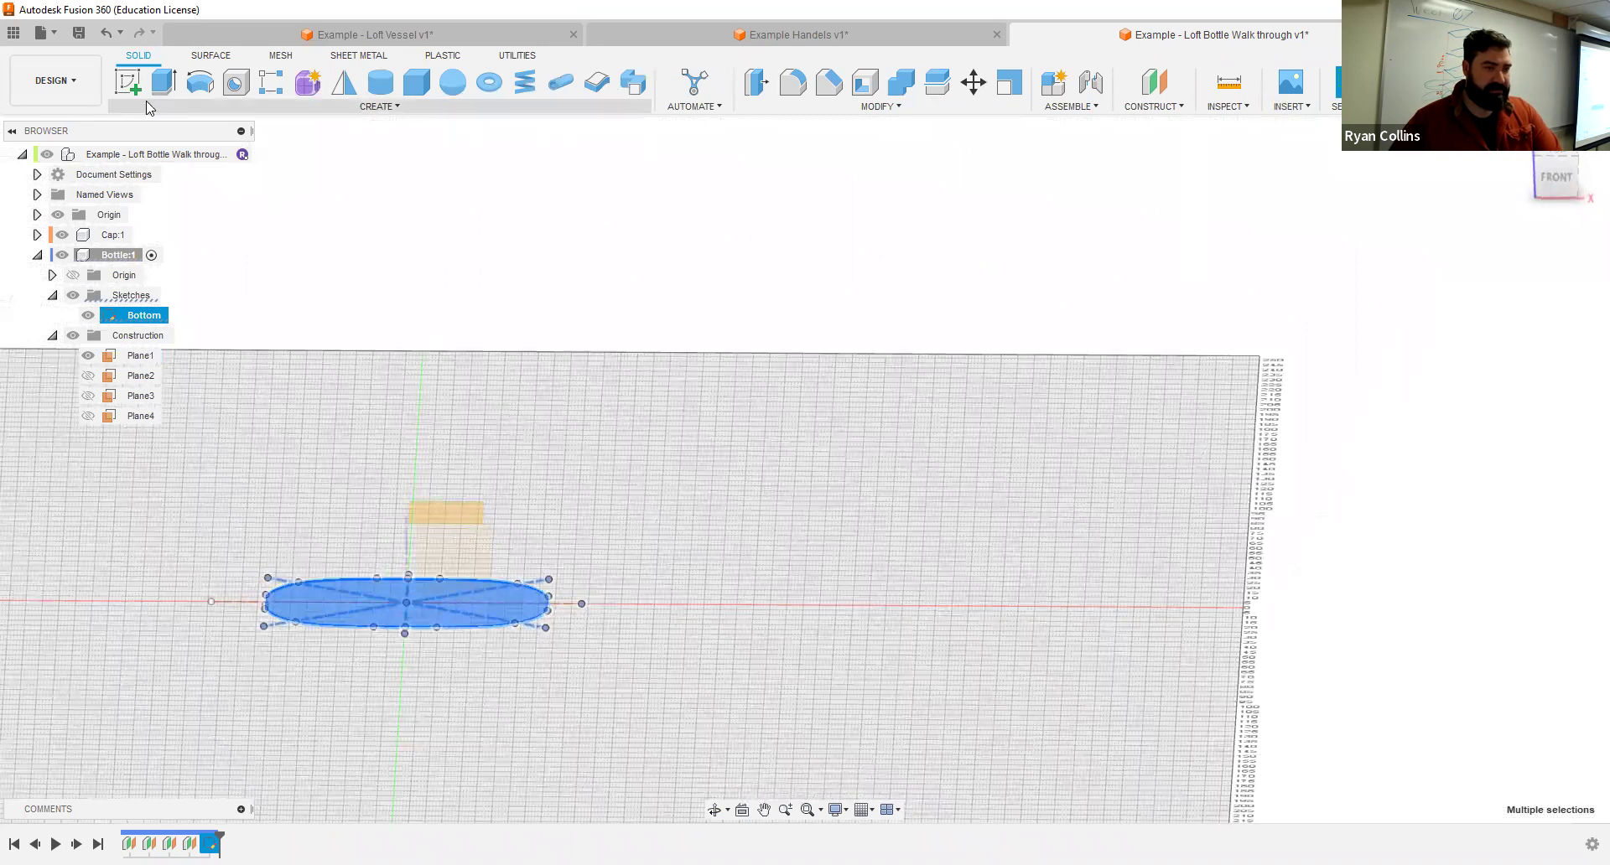
{"action": "left_click", "coordinate": [127, 81]}
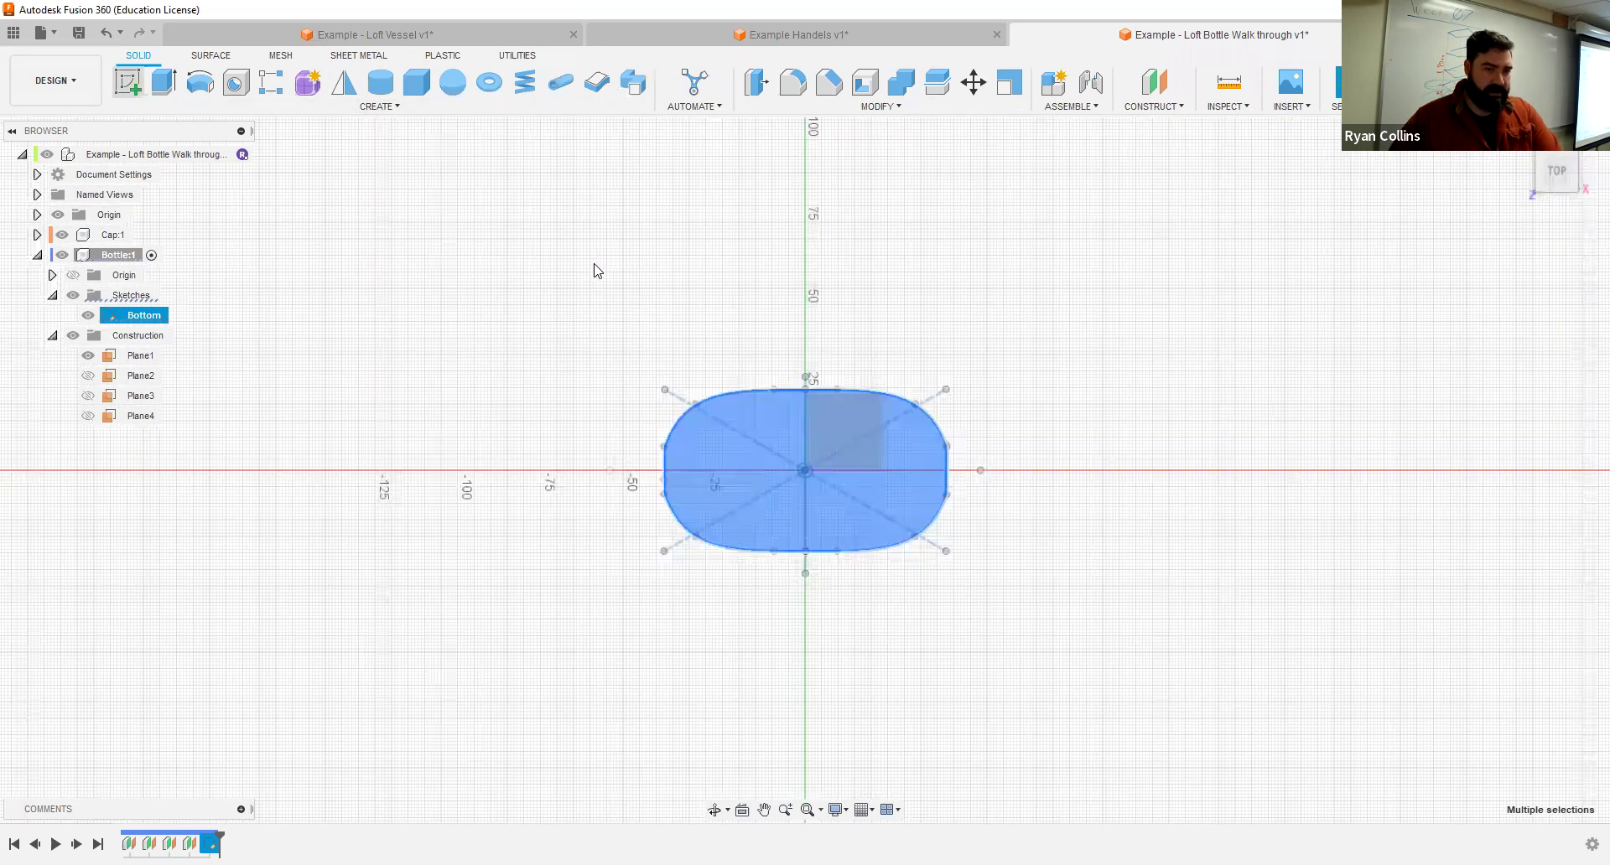
{"action": "mouse_move", "coordinate": [1021, 519]}
{"action": "middle_mouse_down", "text": "shift"}
{"action": "mouse_move", "coordinate": [1002, 513]}
{"action": "mouse_move", "coordinate": [1028, 420]}
{"action": "mouse_move", "coordinate": [966, 381]}
{"action": "mouse_move", "coordinate": [869, 426]}
{"action": "middle_mouse_up", "text": "shift"}
{"action": "mouse_move", "coordinate": [1014, 399]}
{"action": "middle_mouse_down", "text": "shift"}
{"action": "mouse_move", "coordinate": [1035, 420]}
{"action": "mouse_move", "coordinate": [875, 432]}
{"action": "middle_mouse_up", "text": "shift"}
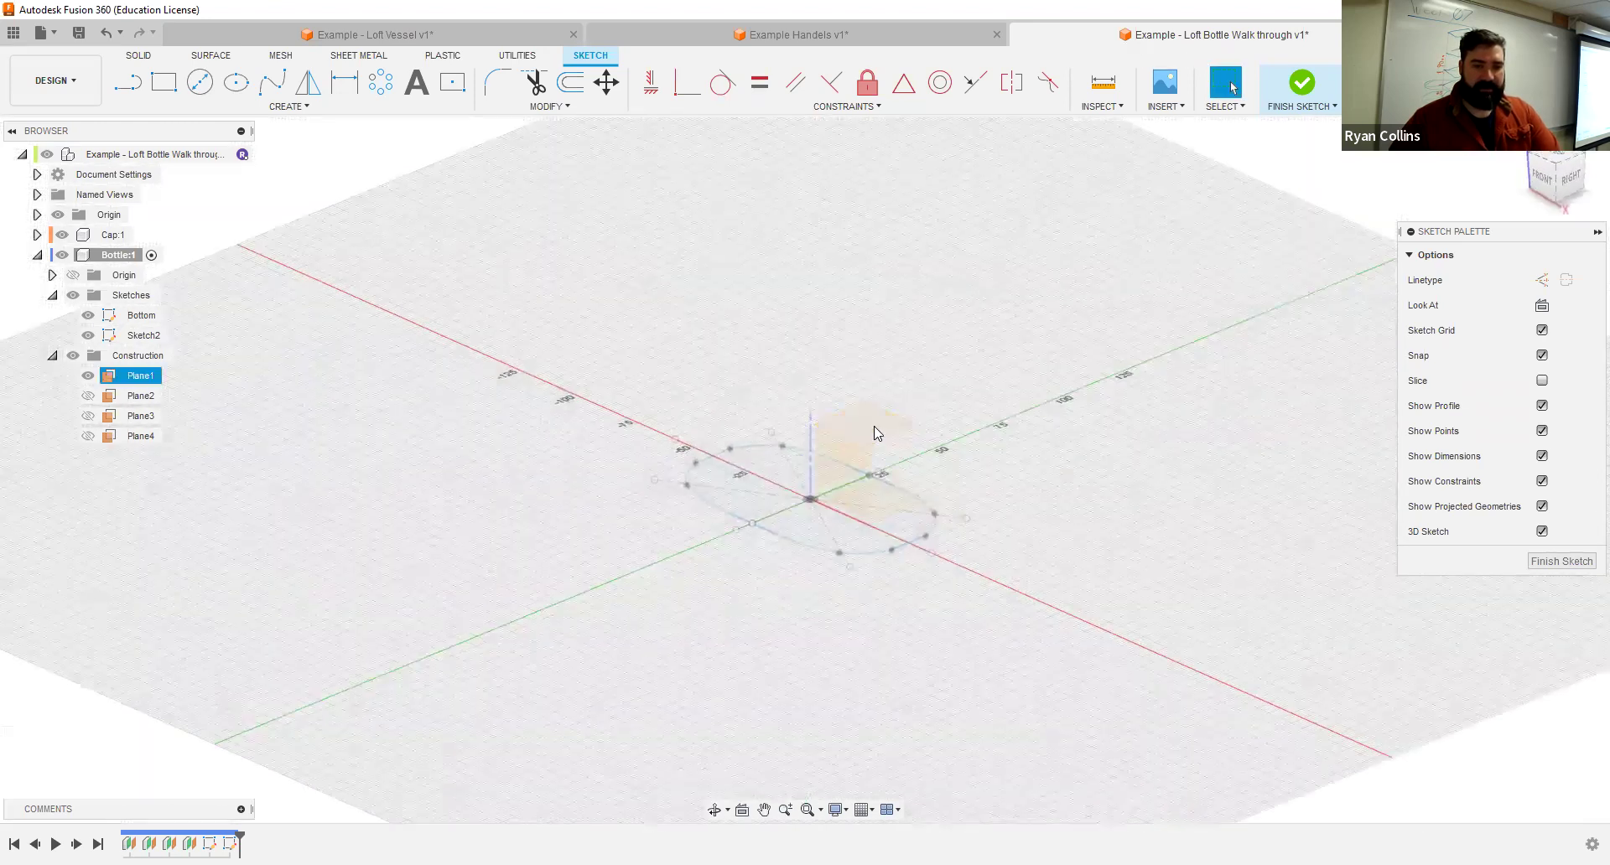
{"action": "left_click", "coordinate": [875, 433]}
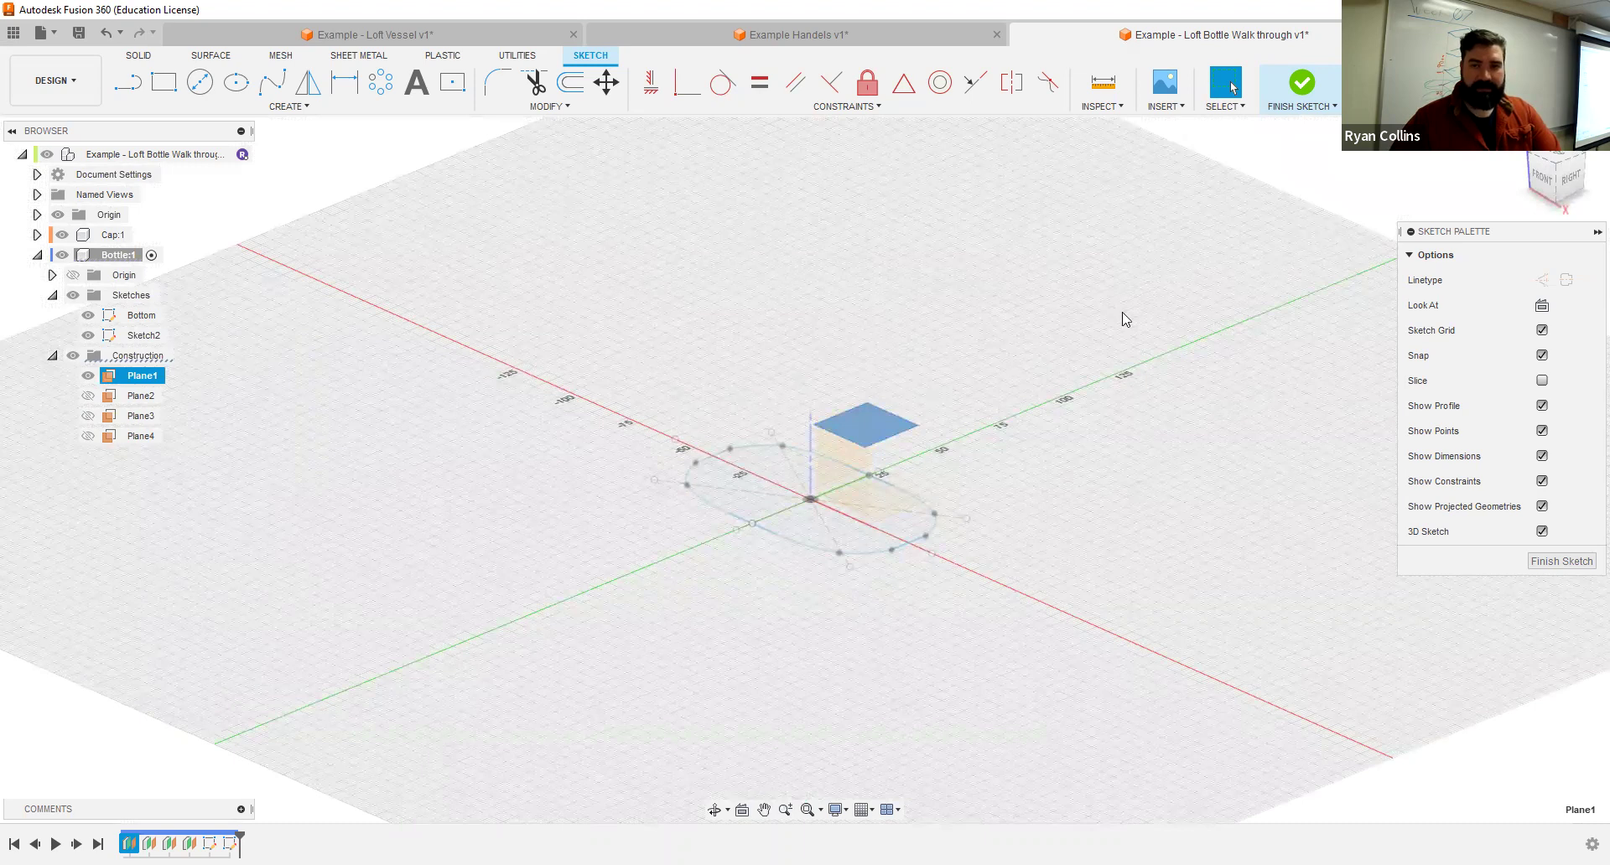
{"action": "left_click", "coordinate": [1046, 321]}
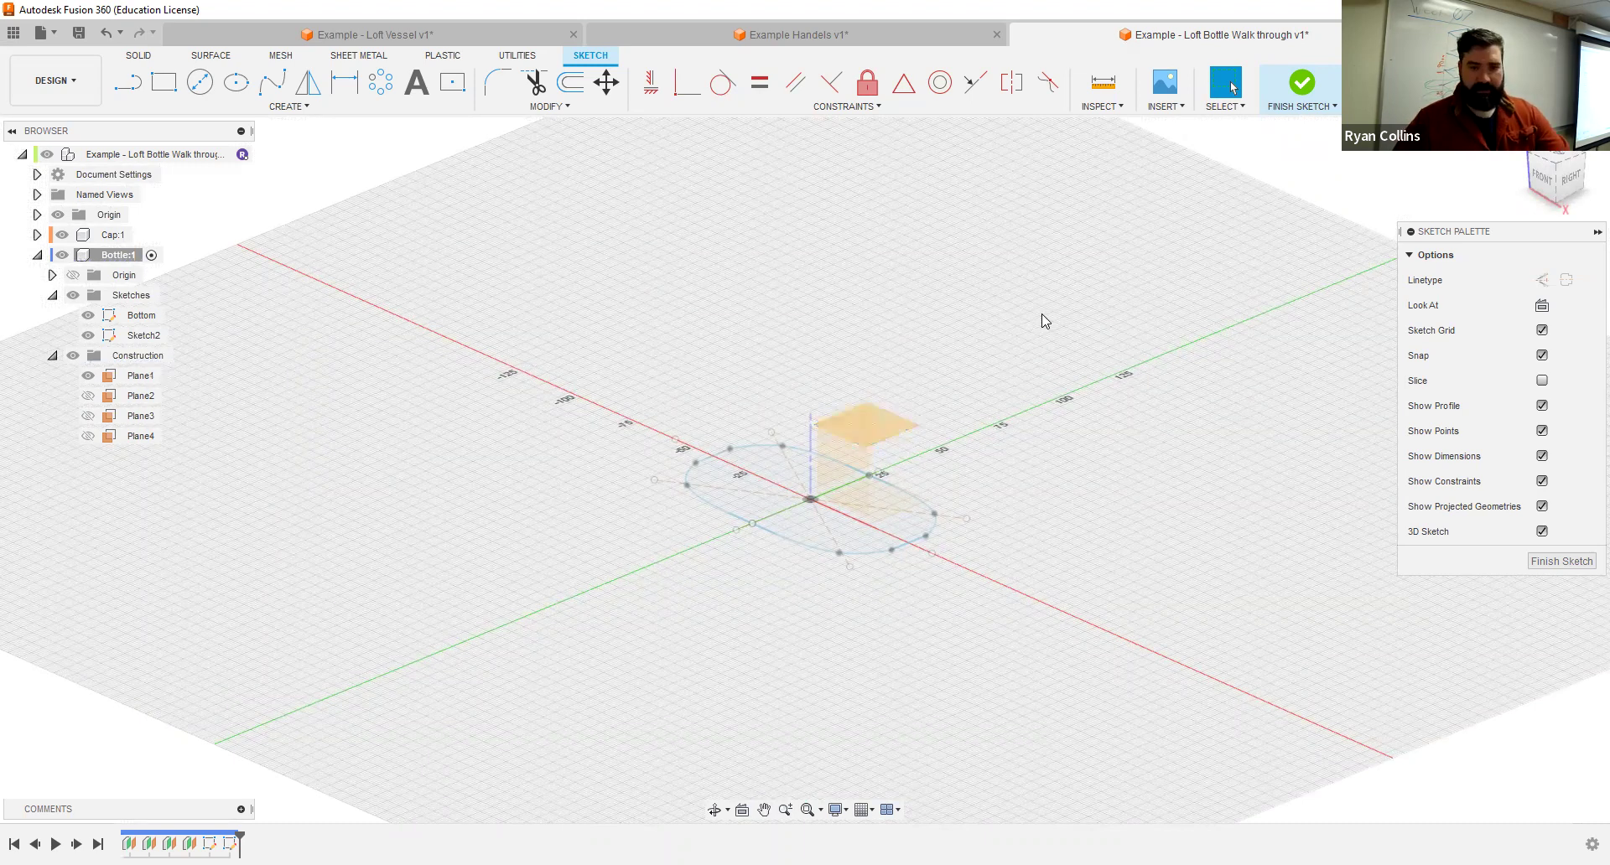
{"action": "left_click", "coordinate": [1299, 97]}
{"action": "right_click", "coordinate": [230, 843]}
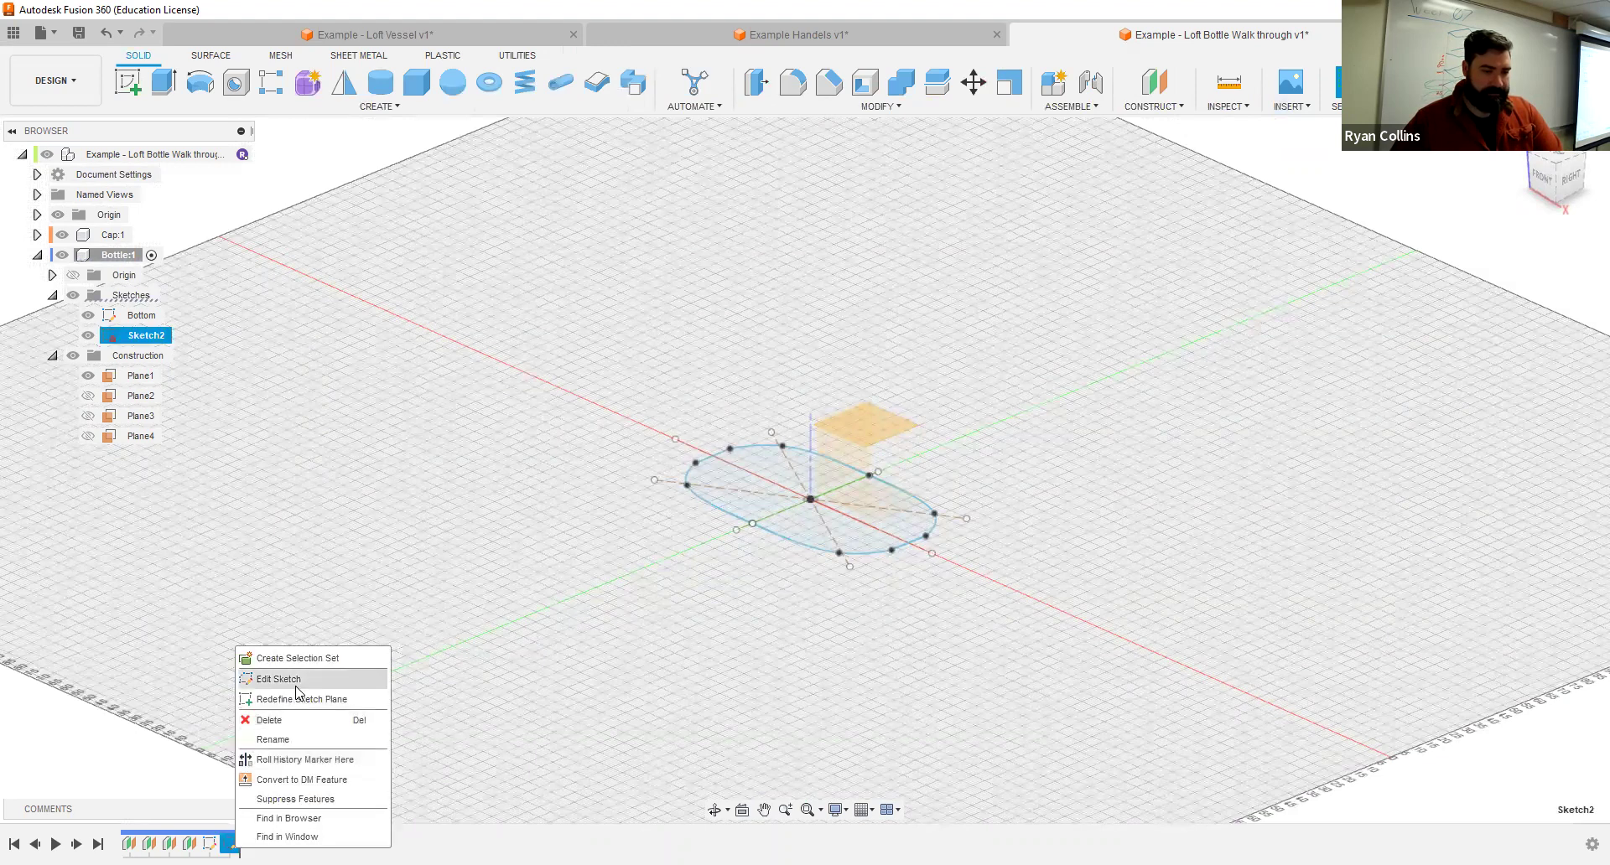
{"action": "left_click", "coordinate": [294, 723]}
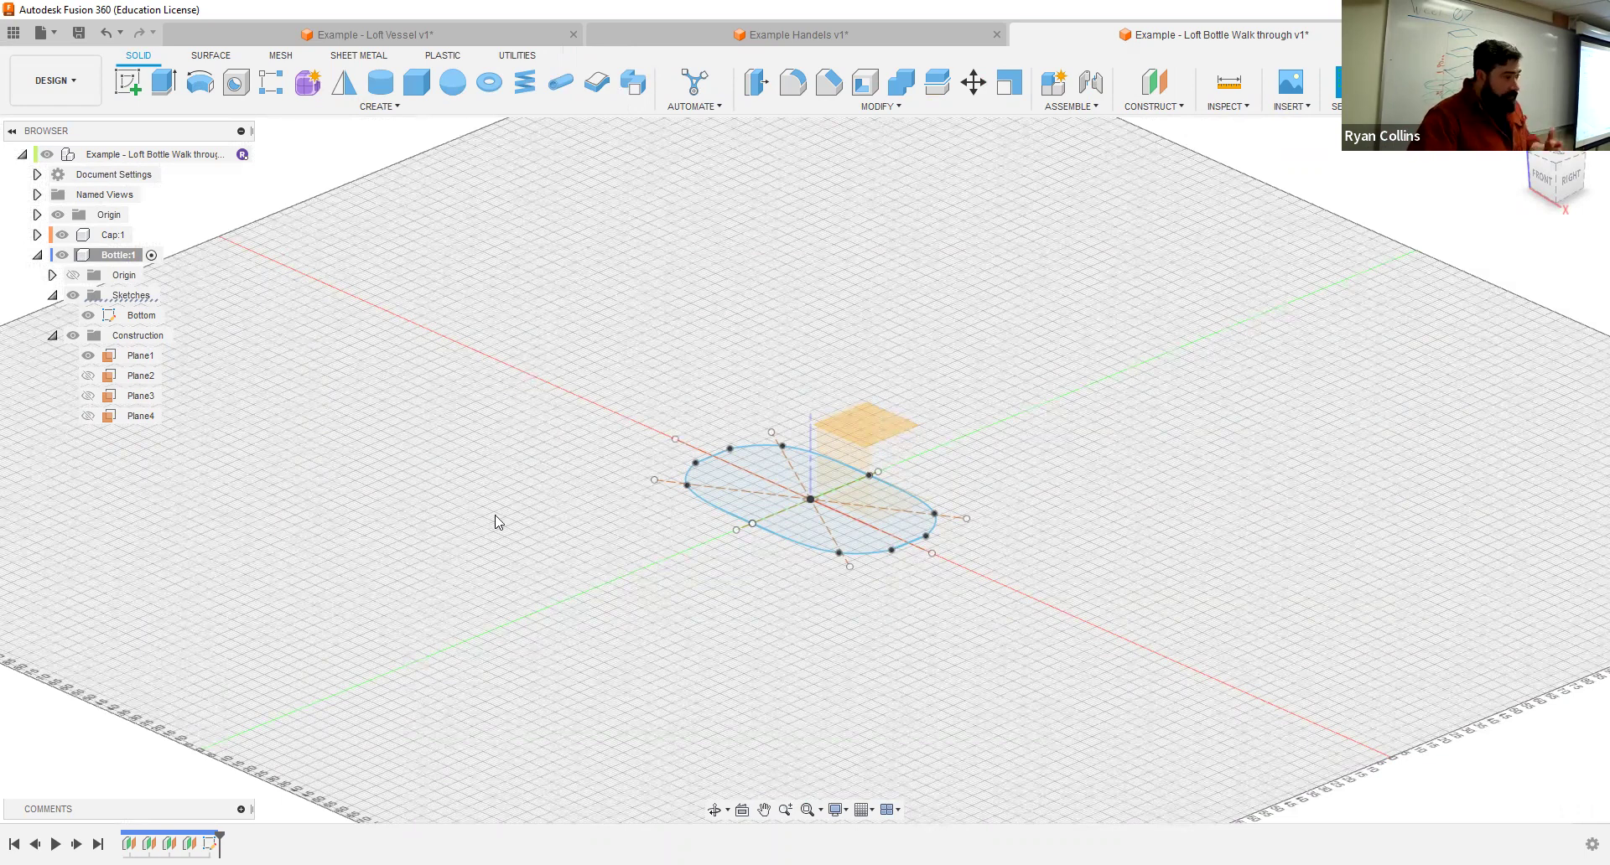
Step: Create a sketch on the Bottle's Plane1, paste the copied Bottom profile into it, and finish the sketch
{"action": "left_click", "coordinate": [883, 431]}
{"action": "left_click", "coordinate": [876, 431]}
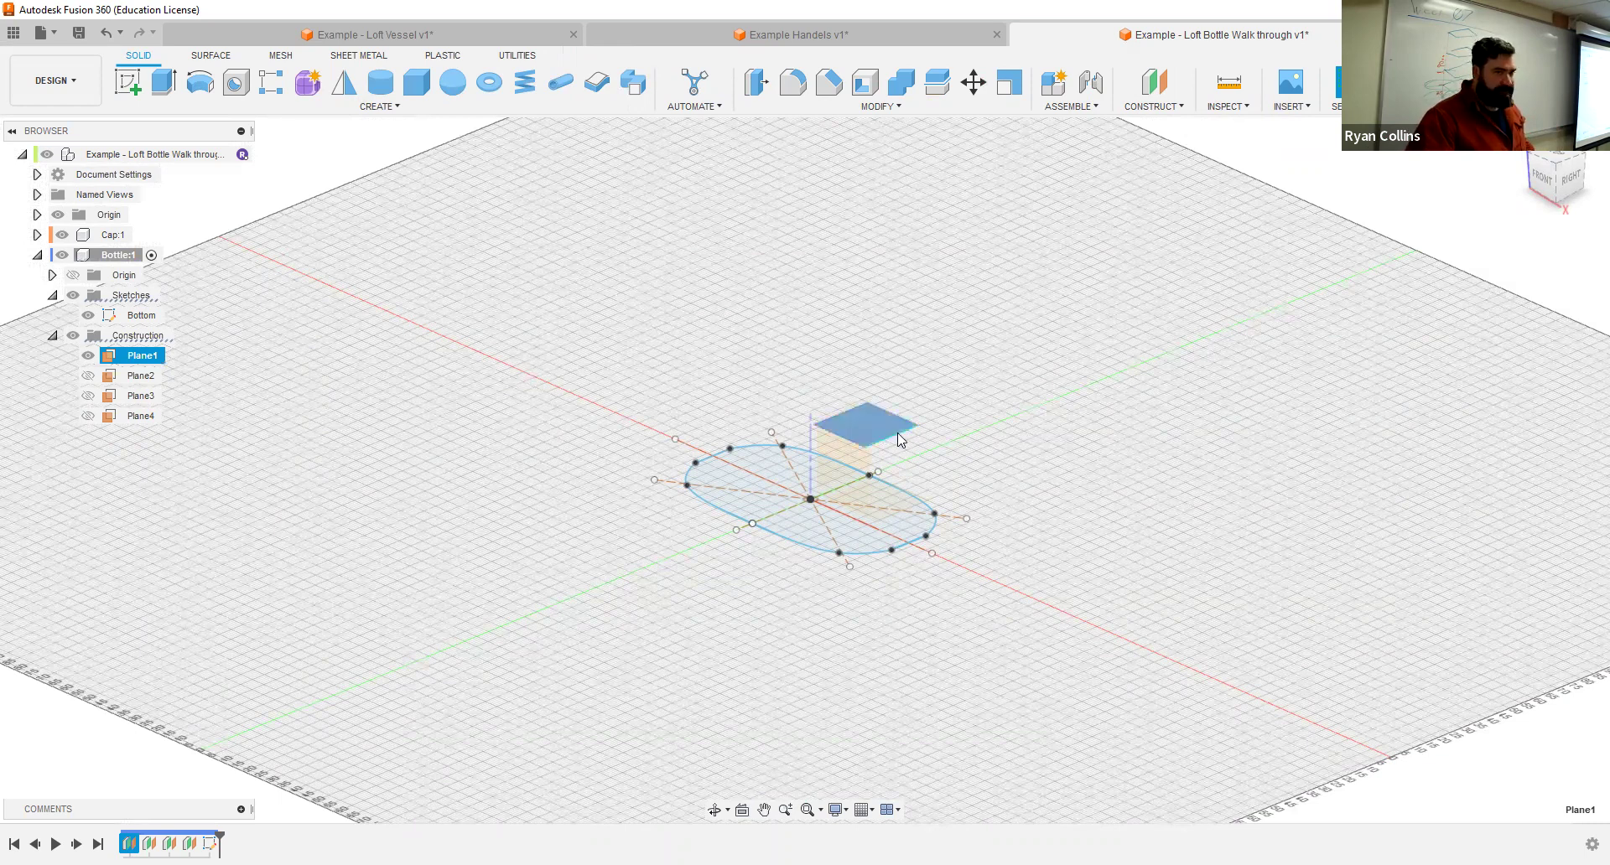
{"action": "left_click", "coordinate": [133, 90]}
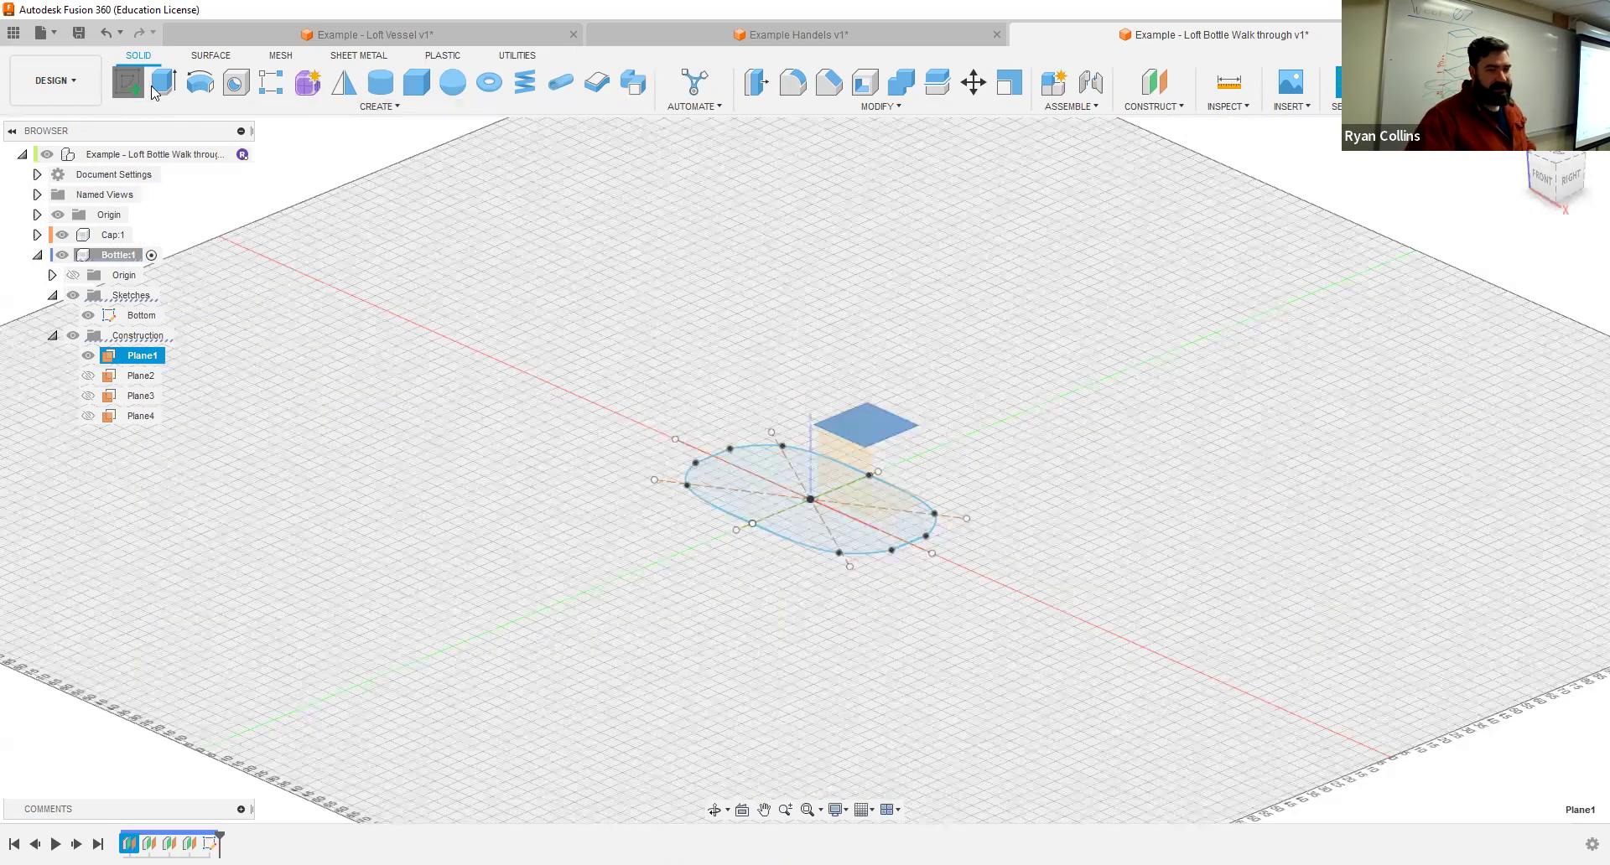
{"action": "mouse_move", "coordinate": [1072, 662]}
{"action": "middle_mouse_down", "text": "shift"}
{"action": "mouse_move", "coordinate": [1057, 528]}
{"action": "mouse_move", "coordinate": [1050, 552]}
{"action": "mouse_move", "coordinate": [1024, 553]}
{"action": "mouse_move", "coordinate": [970, 546]}
{"action": "mouse_move", "coordinate": [964, 511]}
{"action": "mouse_move", "coordinate": [963, 543]}
{"action": "mouse_move", "coordinate": [763, 488]}
{"action": "mouse_move", "coordinate": [848, 431]}
{"action": "mouse_move", "coordinate": [864, 361]}
{"action": "mouse_move", "coordinate": [825, 360]}
{"action": "middle_mouse_up", "text": "shift"}
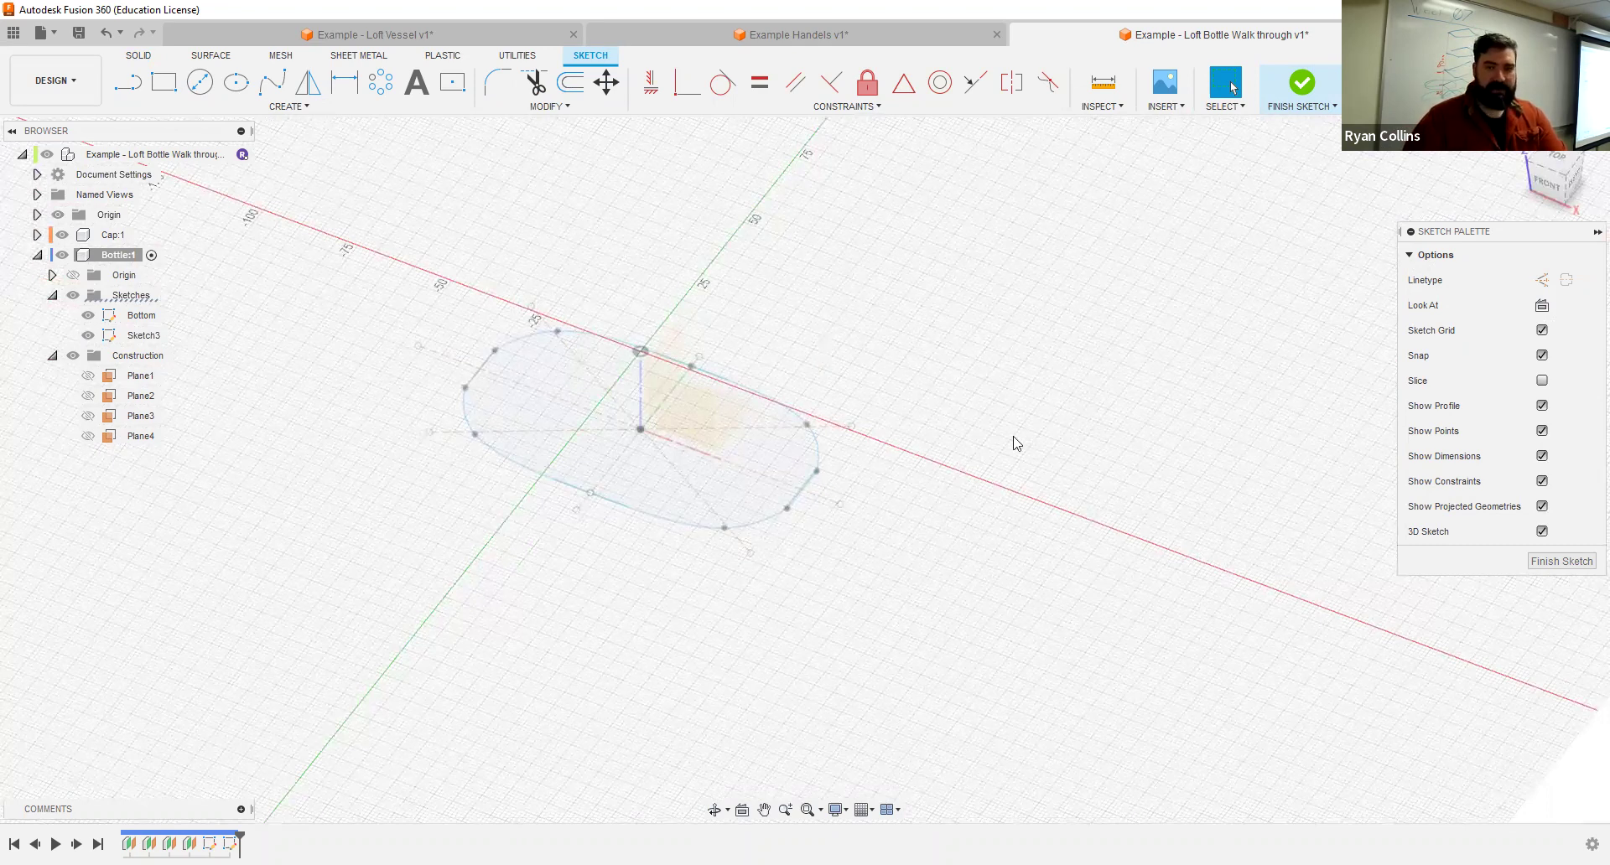
{"action": "key", "text": "ctrl+a"}
{"action": "key", "text": "m"}
{"action": "key", "text": "Escape"}
{"action": "mouse_move", "coordinate": [1004, 573]}
{"action": "middle_mouse_down", "text": "shift"}
{"action": "mouse_move", "coordinate": [996, 528]}
{"action": "mouse_move", "coordinate": [996, 618]}
{"action": "mouse_move", "coordinate": [936, 367]}
{"action": "mouse_move", "coordinate": [968, 402]}
{"action": "middle_mouse_up", "text": "shift"}
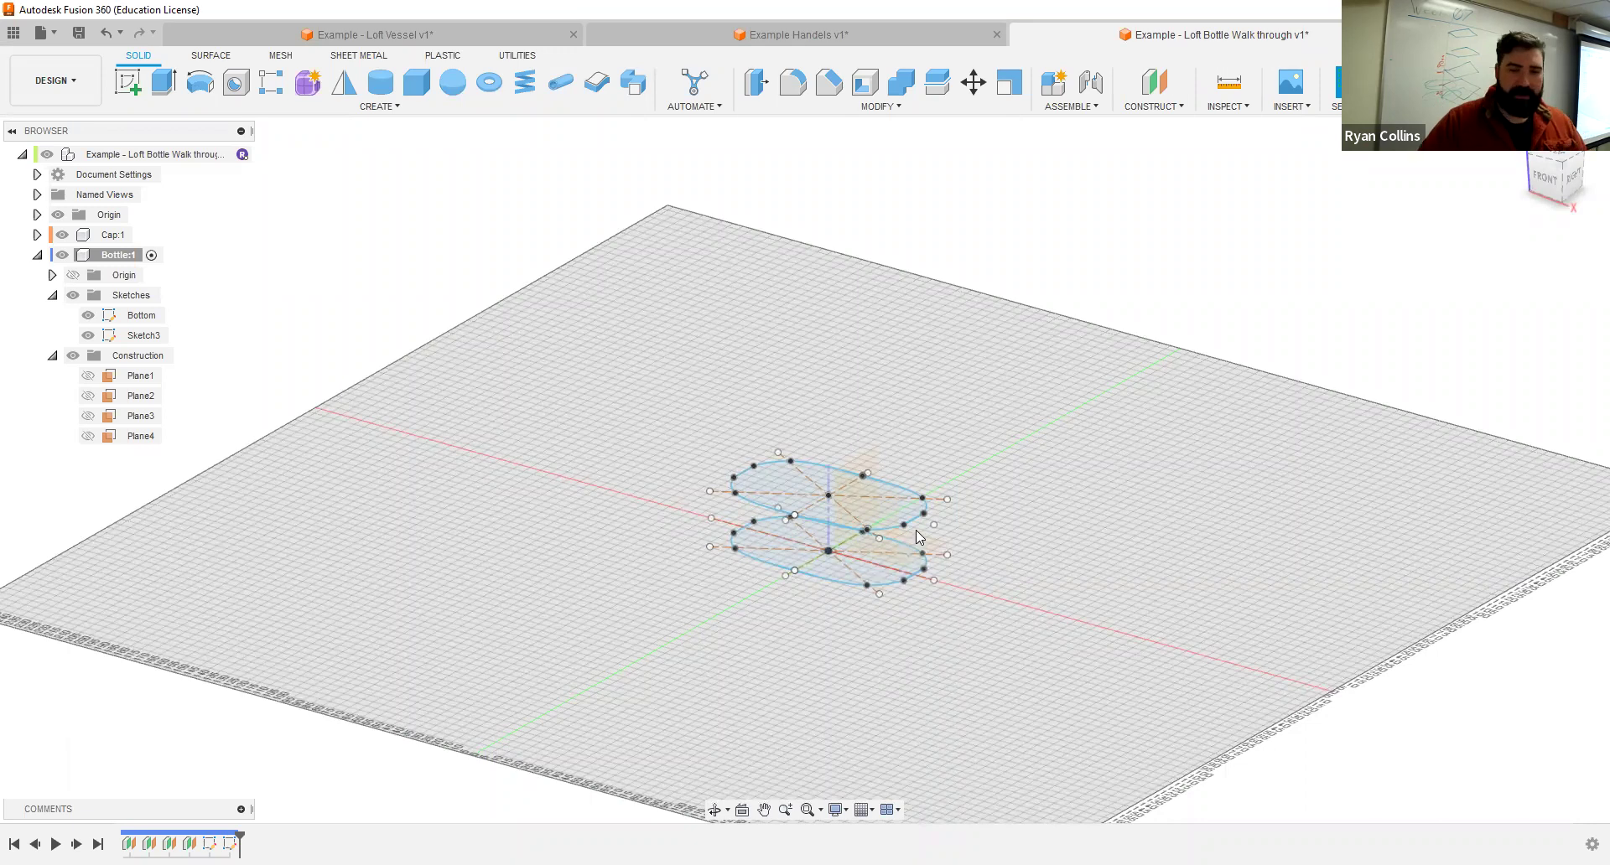
Step: Open the Bottom sketch, select all of its rounded profile geometry, and finish the sketch
{"action": "mouse_move", "coordinate": [1027, 401]}
{"action": "middle_mouse_down"}
{"action": "mouse_move", "coordinate": [1060, 517]}
{"action": "mouse_move", "coordinate": [1042, 460]}
{"action": "middle_mouse_up"}
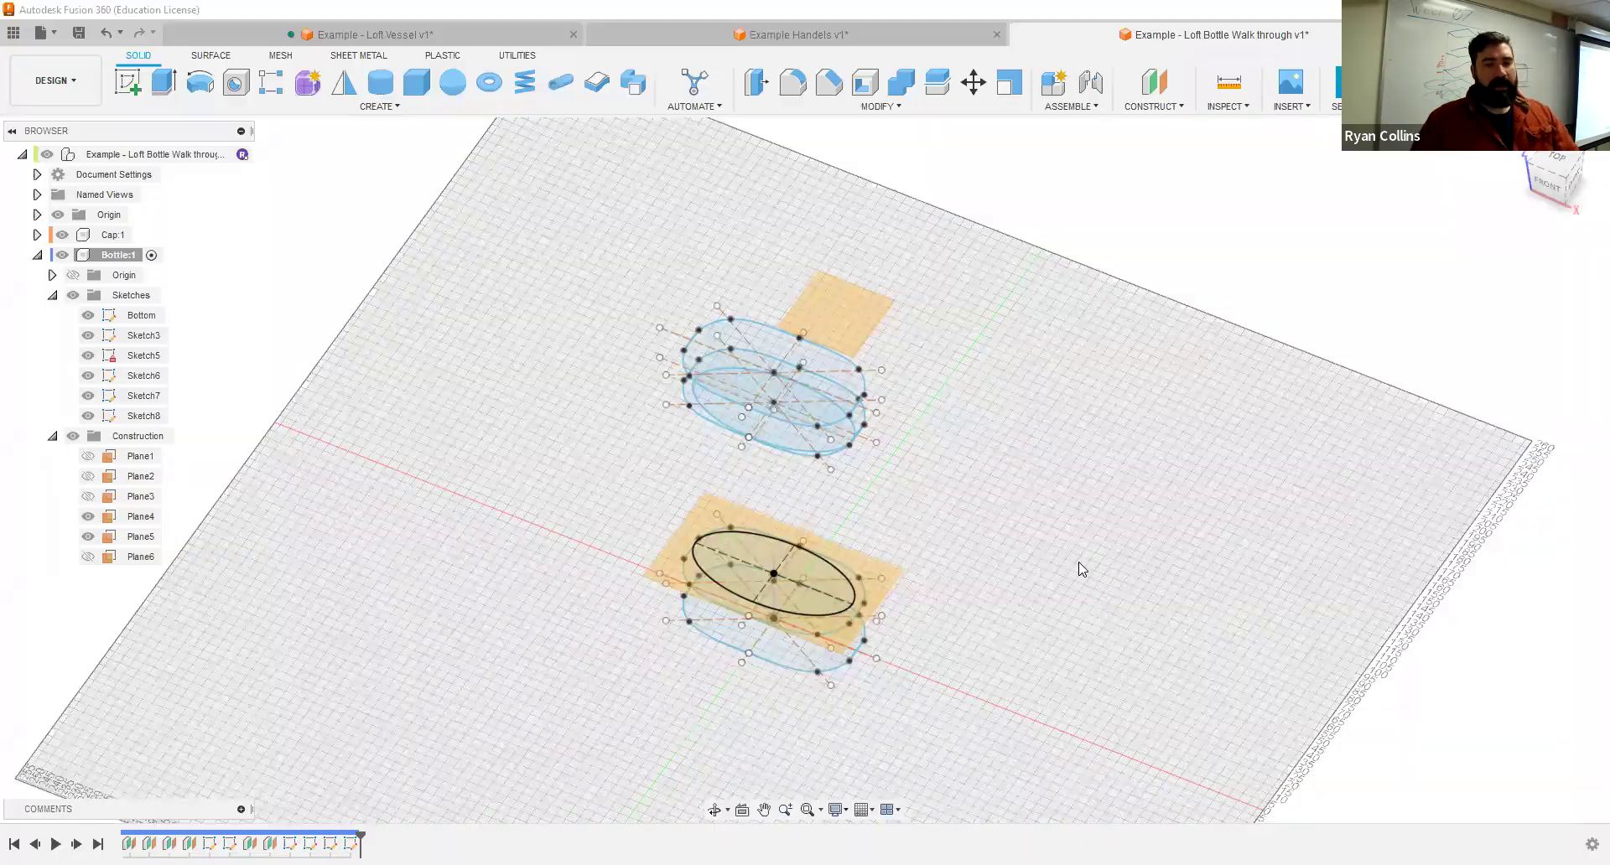
{"action": "scroll", "coordinate": [1040, 623], "scroll_direction": "up", "scroll_amount": 1}
{"action": "mouse_move", "coordinate": [1031, 650]}
{"action": "middle_mouse_down", "text": "shift"}
{"action": "mouse_move", "coordinate": [1038, 561]}
{"action": "mouse_move", "coordinate": [1017, 589]}
{"action": "mouse_move", "coordinate": [826, 592]}
{"action": "mouse_move", "coordinate": [1039, 575]}
{"action": "mouse_move", "coordinate": [1078, 600]}
{"action": "mouse_move", "coordinate": [1081, 560]}
{"action": "middle_mouse_up", "text": "shift"}
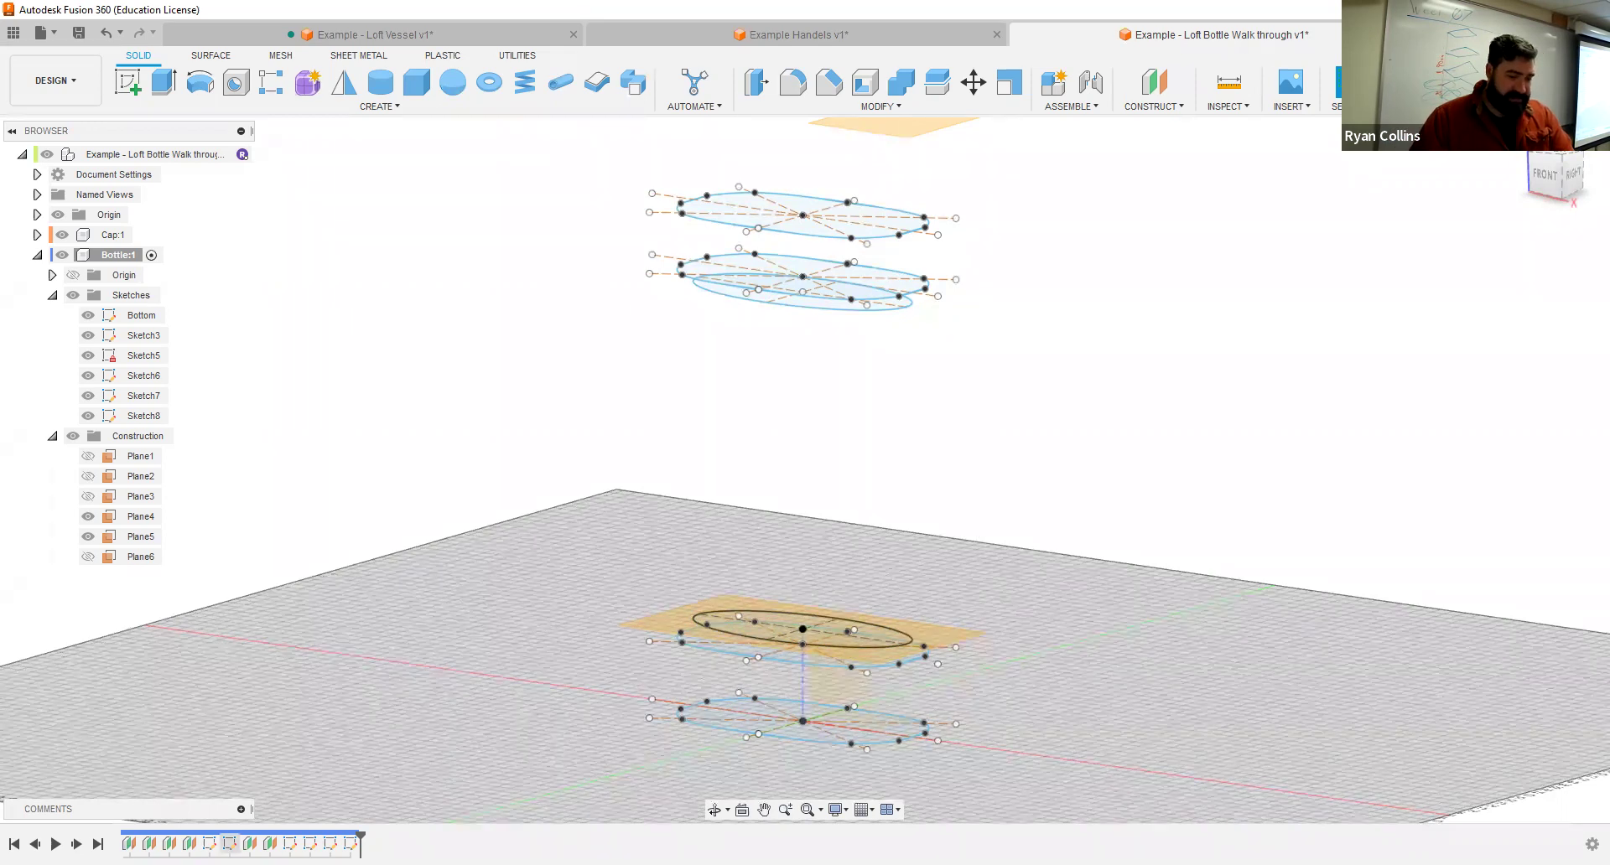
{"action": "right_click", "coordinate": [210, 844]}
{"action": "left_click", "coordinate": [260, 678]}
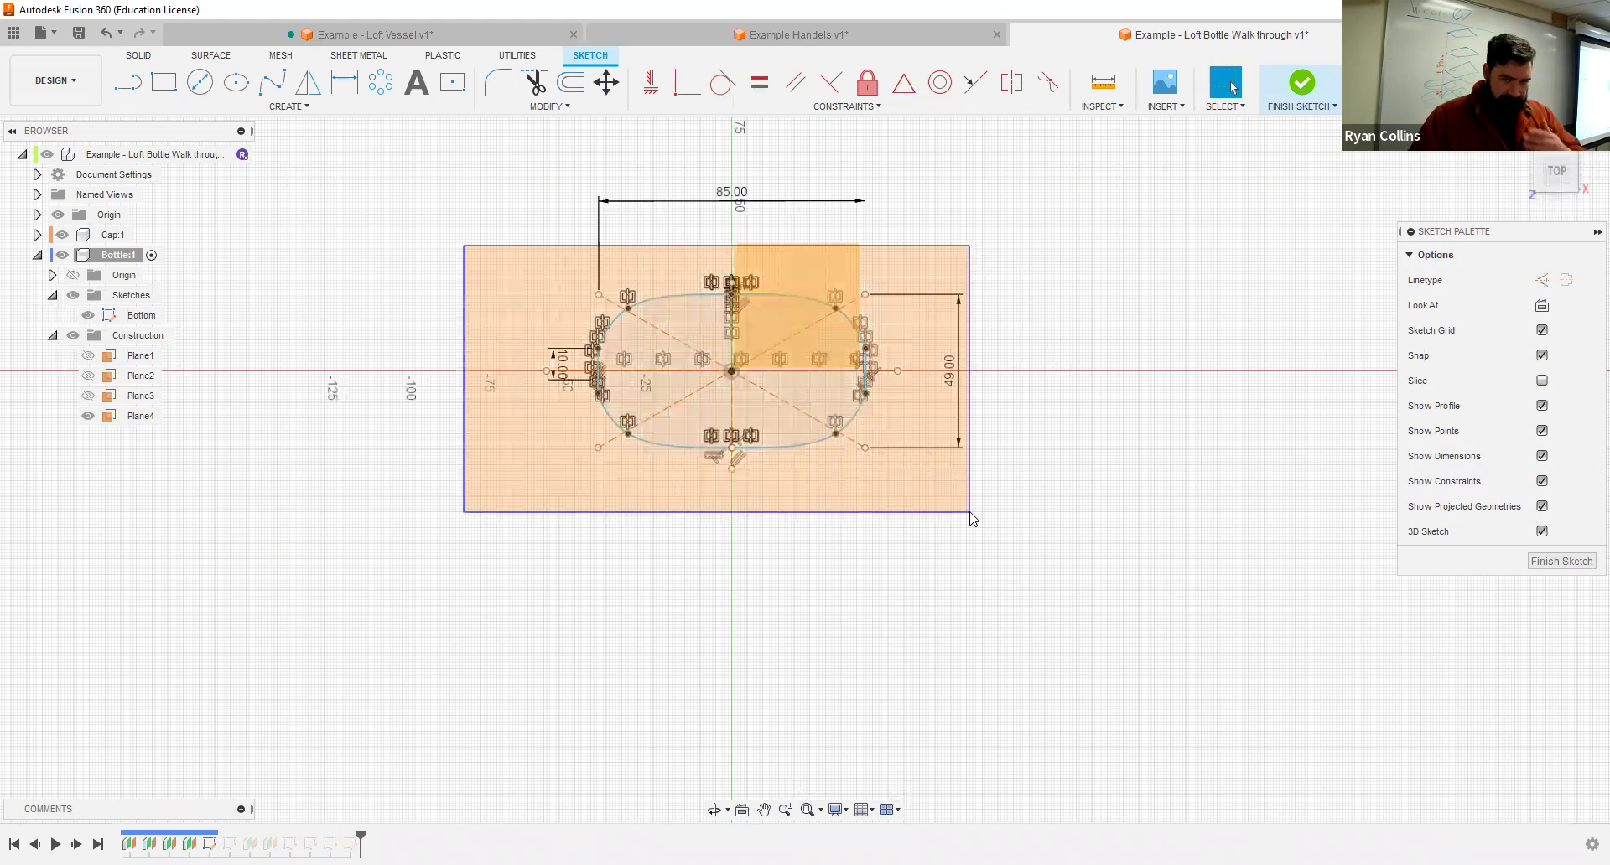
{"action": "left_click_drag", "start_coordinate": [970, 513], "coordinate": [970, 513]}
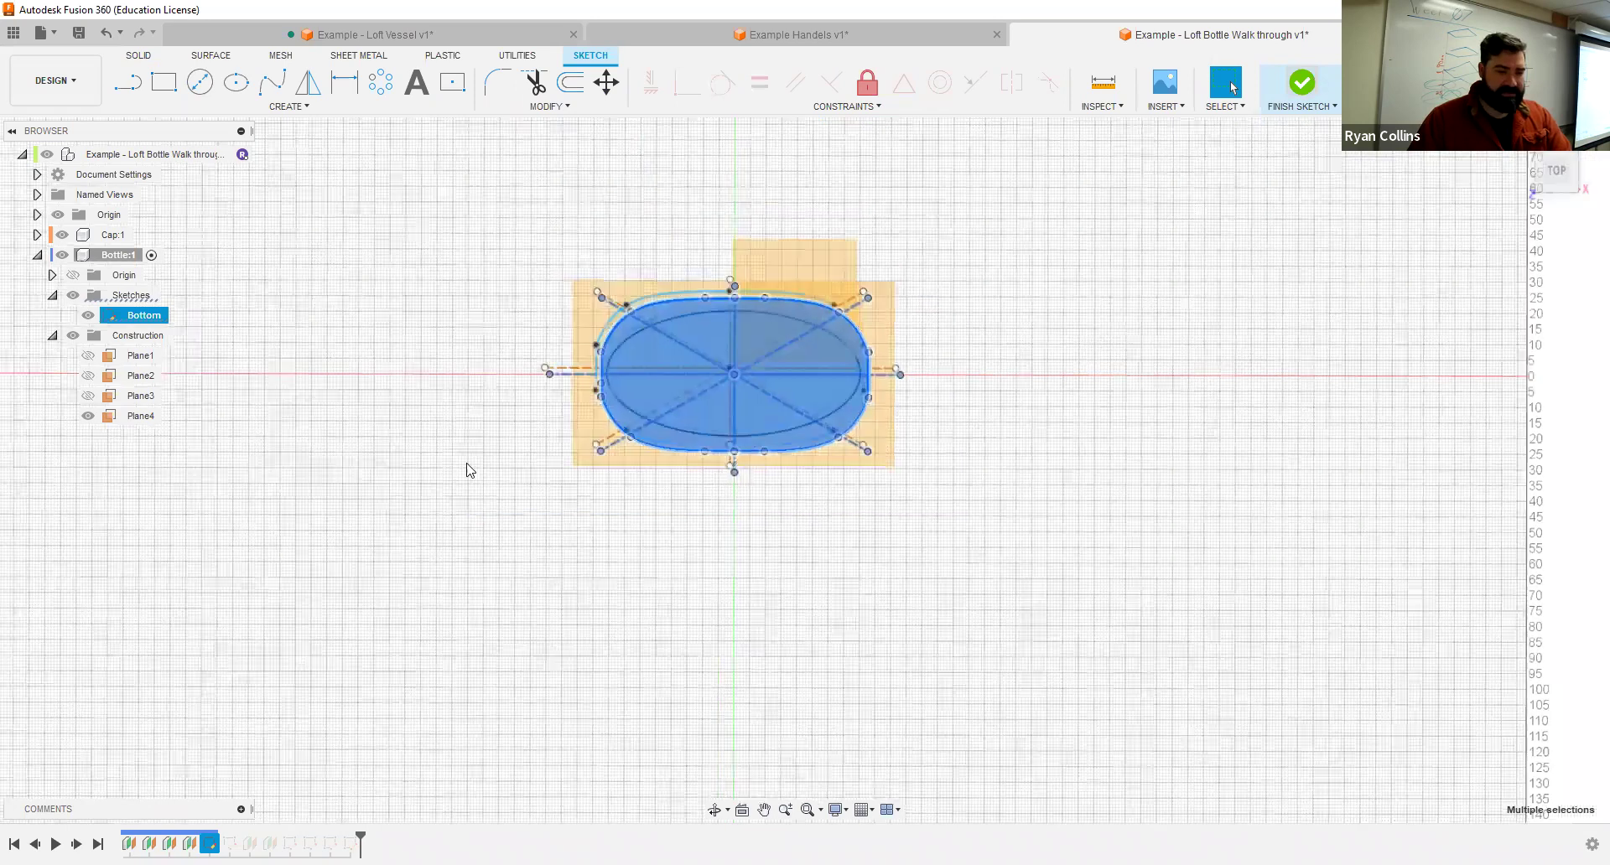
{"action": "left_click", "coordinate": [1301, 84]}
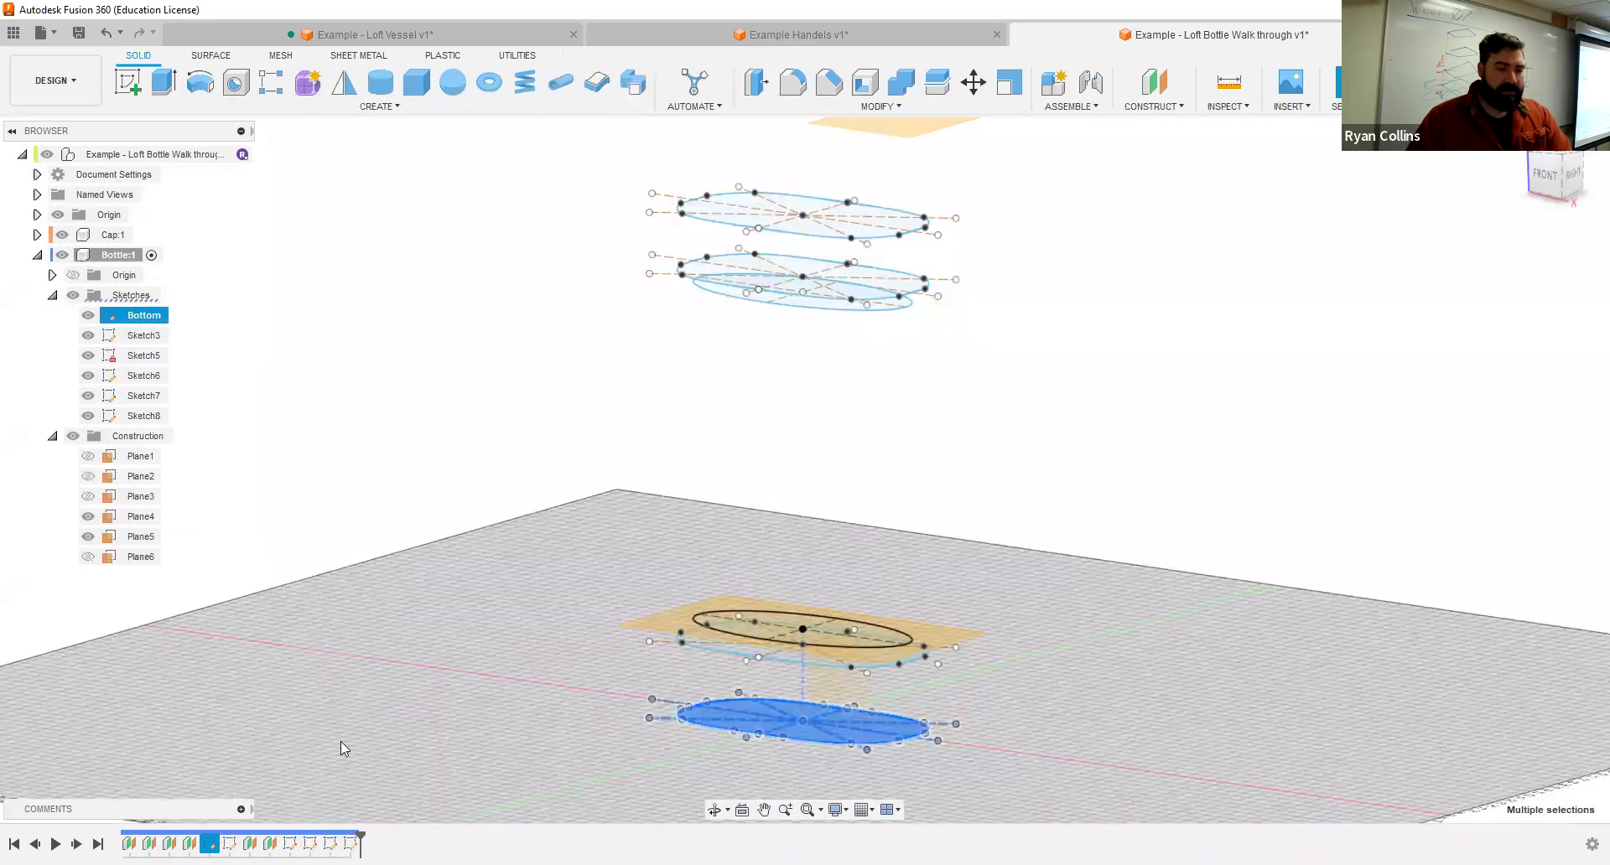
Step: Open the uppermost rounded profile's sketch, Sketch8, to inspect its geometry, and finish the sketch
{"action": "right_click", "coordinate": [351, 843]}
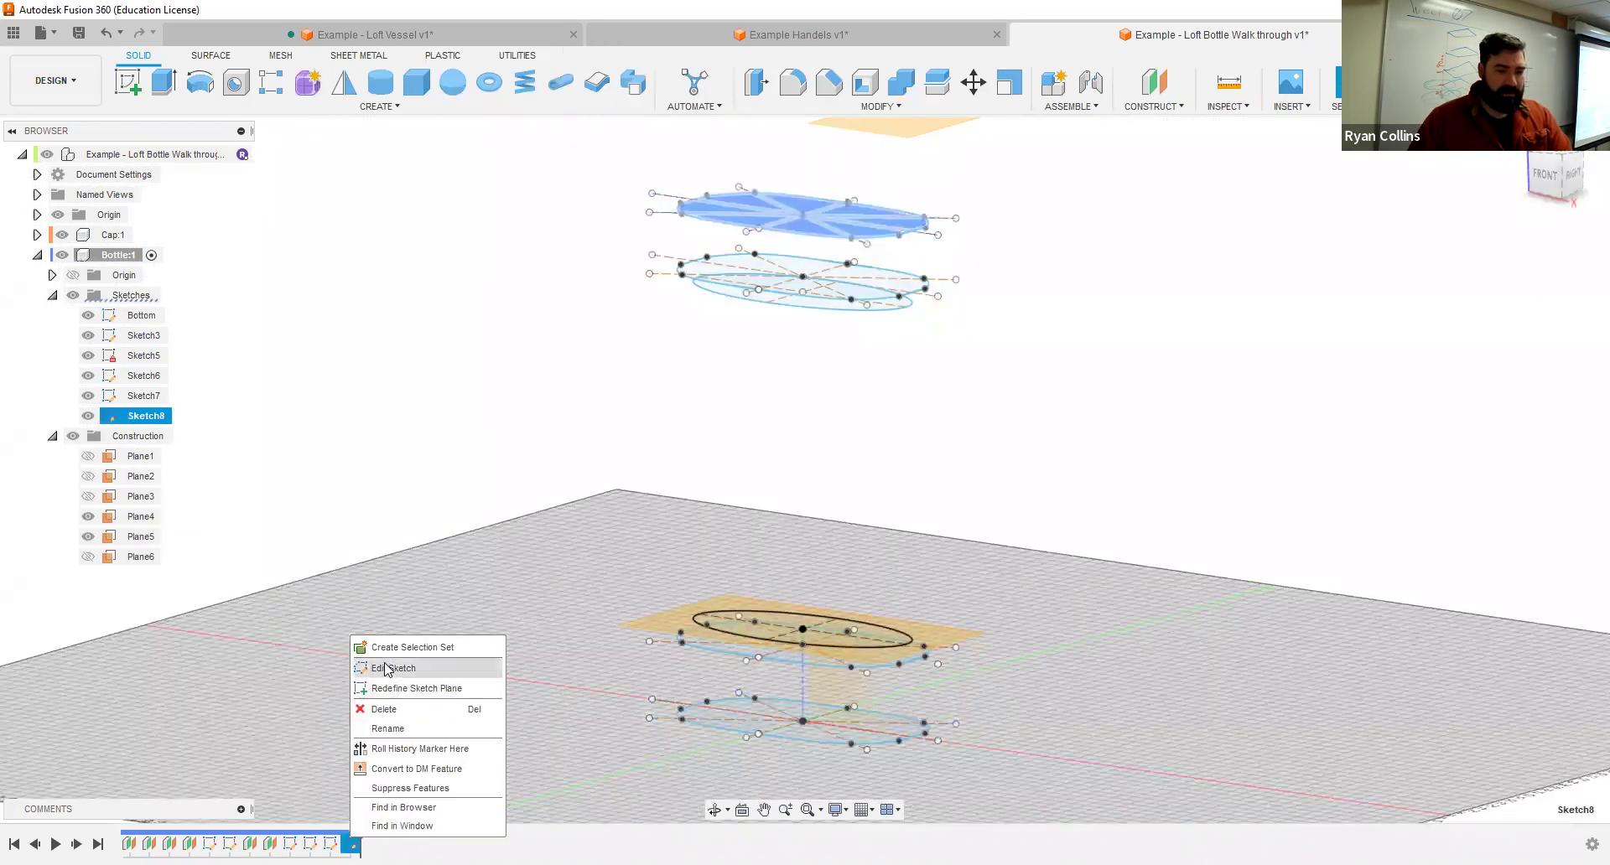
{"action": "left_click", "coordinate": [386, 668]}
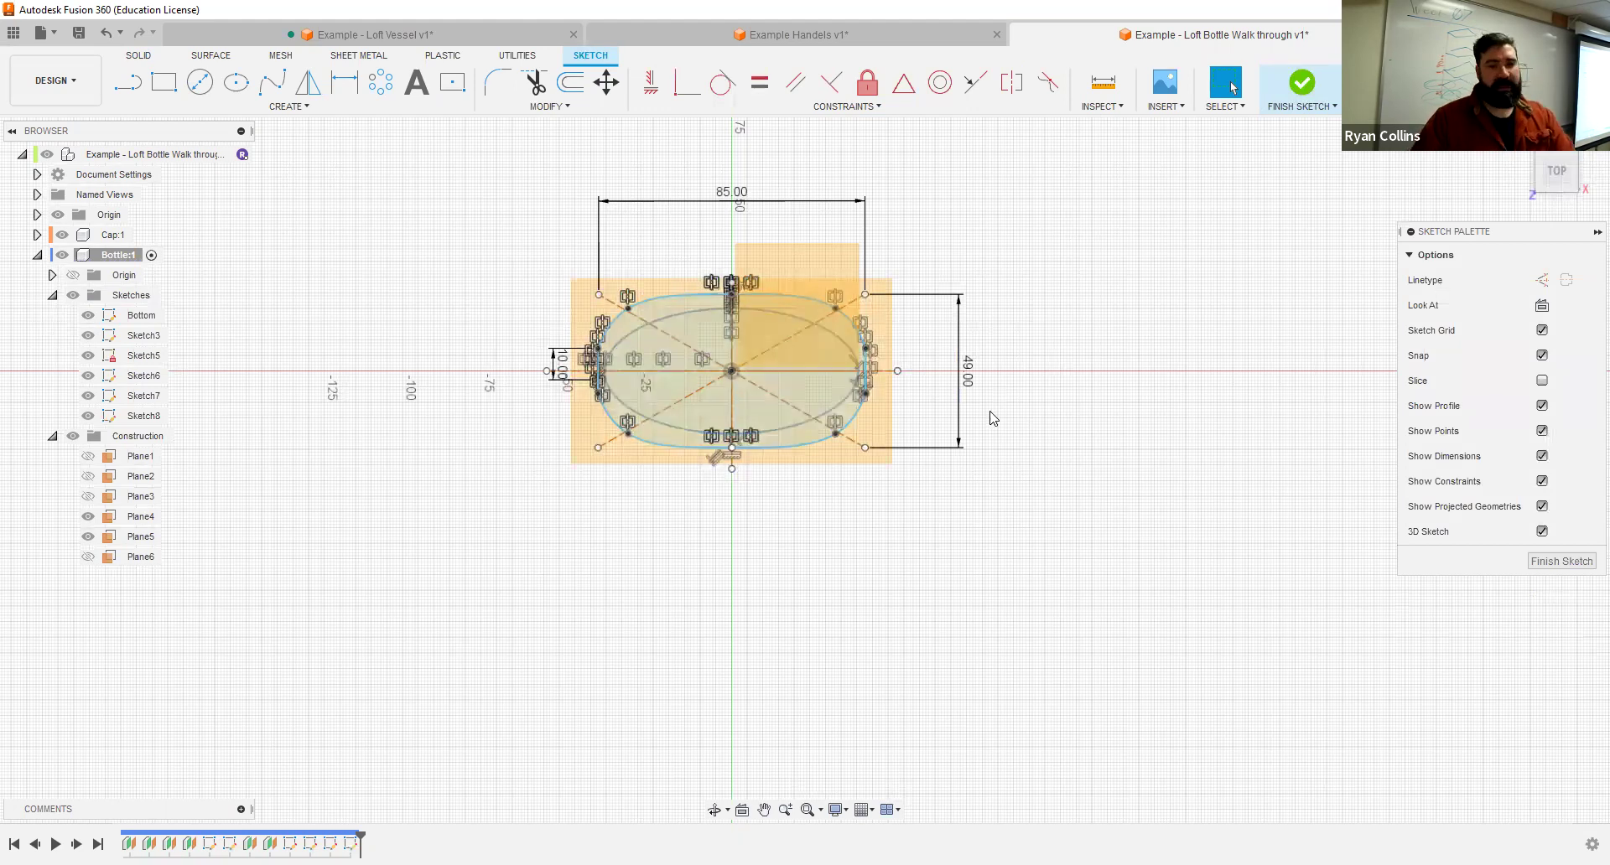
{"action": "left_click", "coordinate": [1328, 96]}
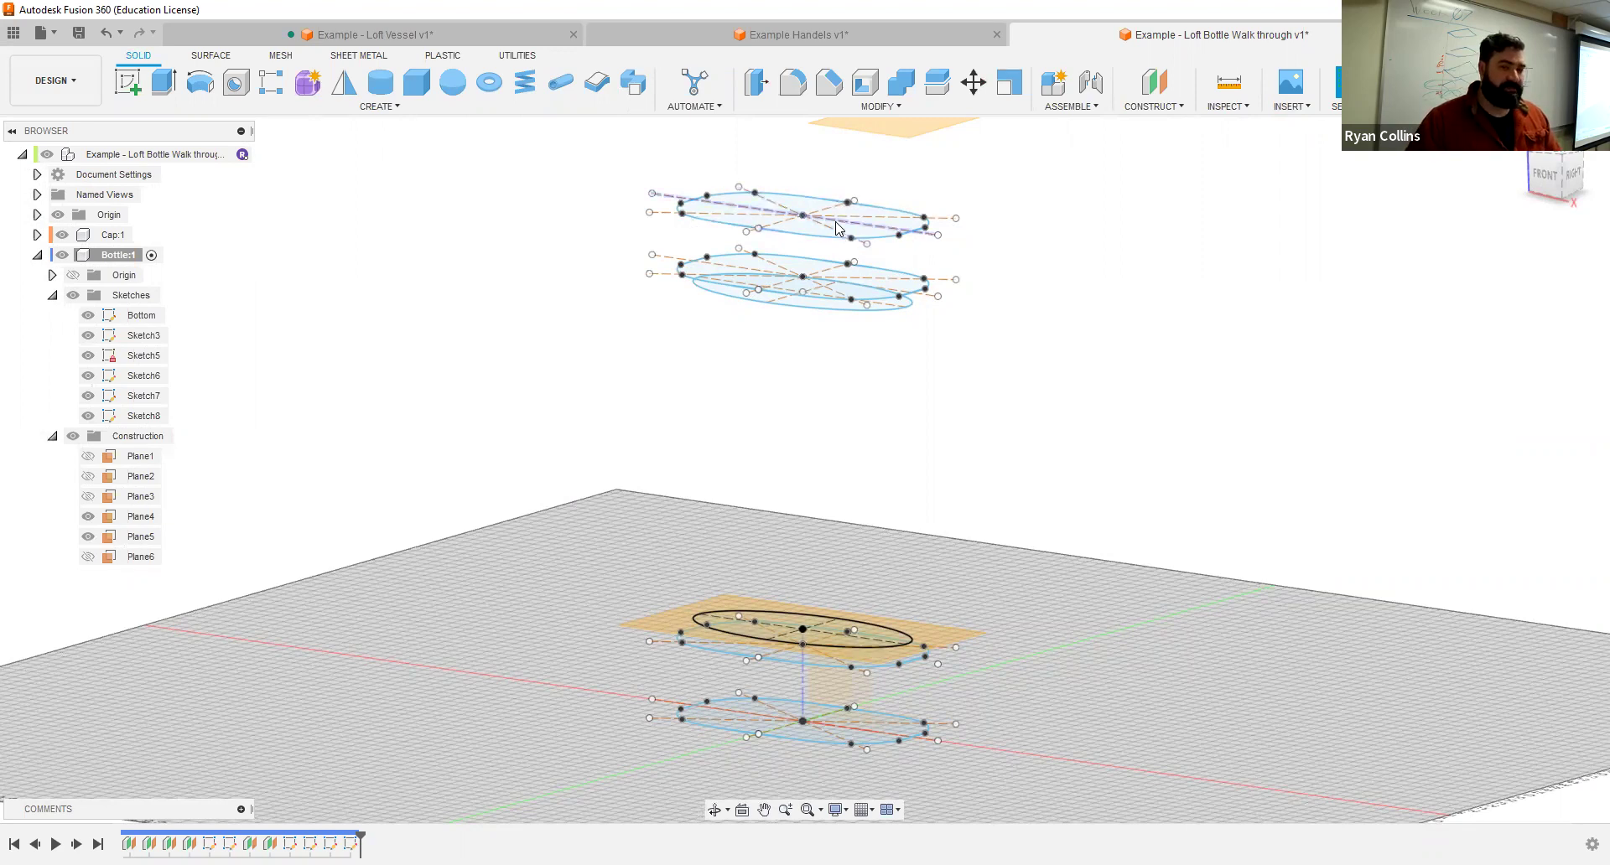
Step: Sketch a 30 mm diameter circle centred on the origin on Plane4 and finish the sketch
{"action": "left_click", "coordinate": [811, 235]}
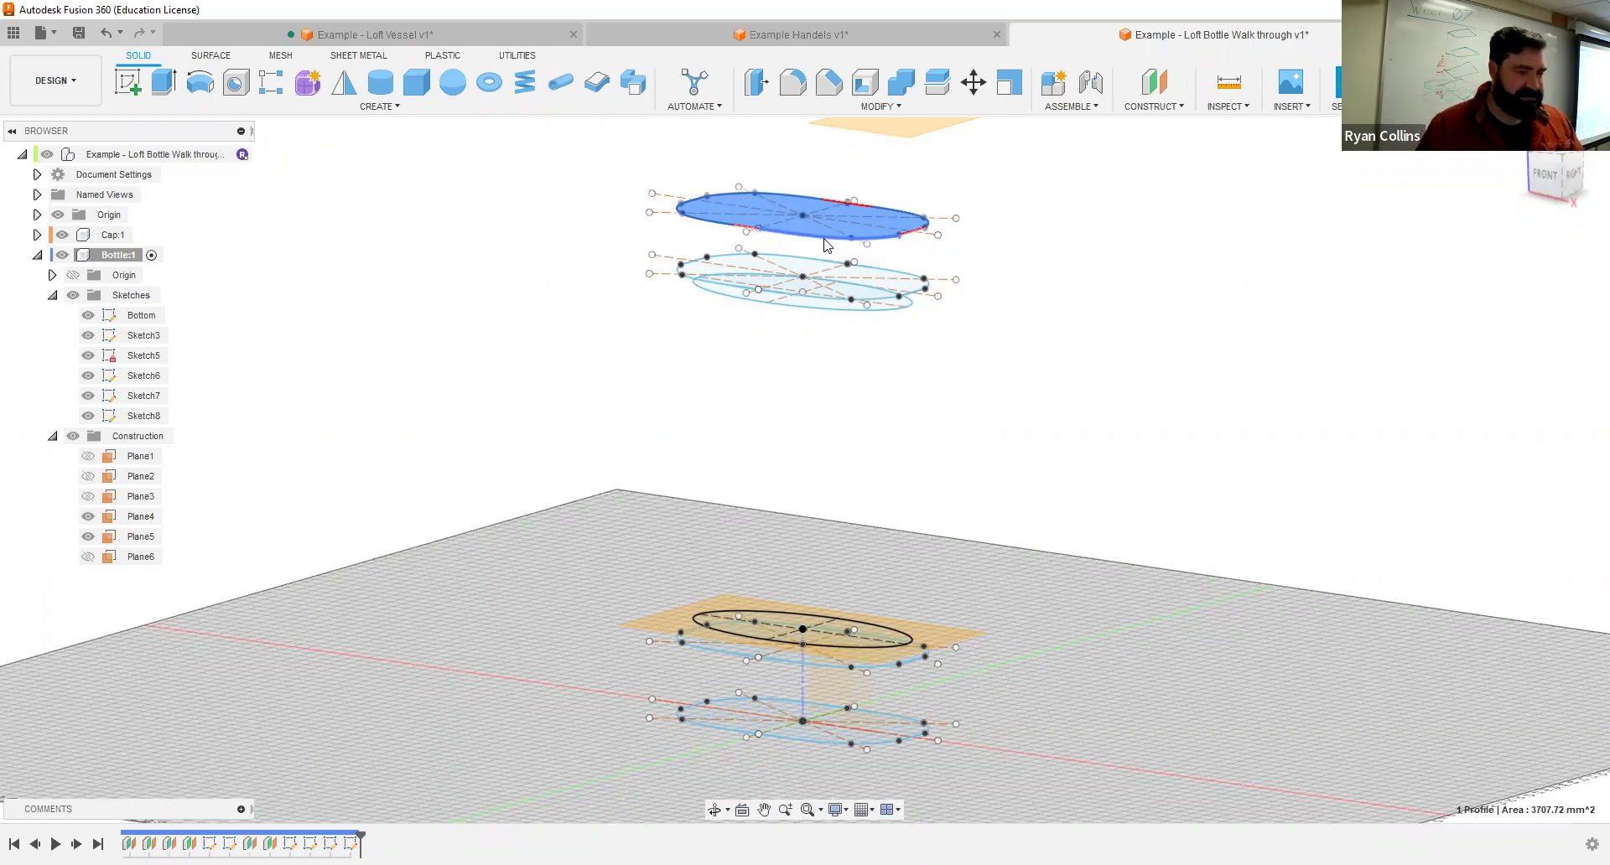
{"action": "middle_click_drag", "start_coordinate": [925, 402], "coordinate": [951, 540]}
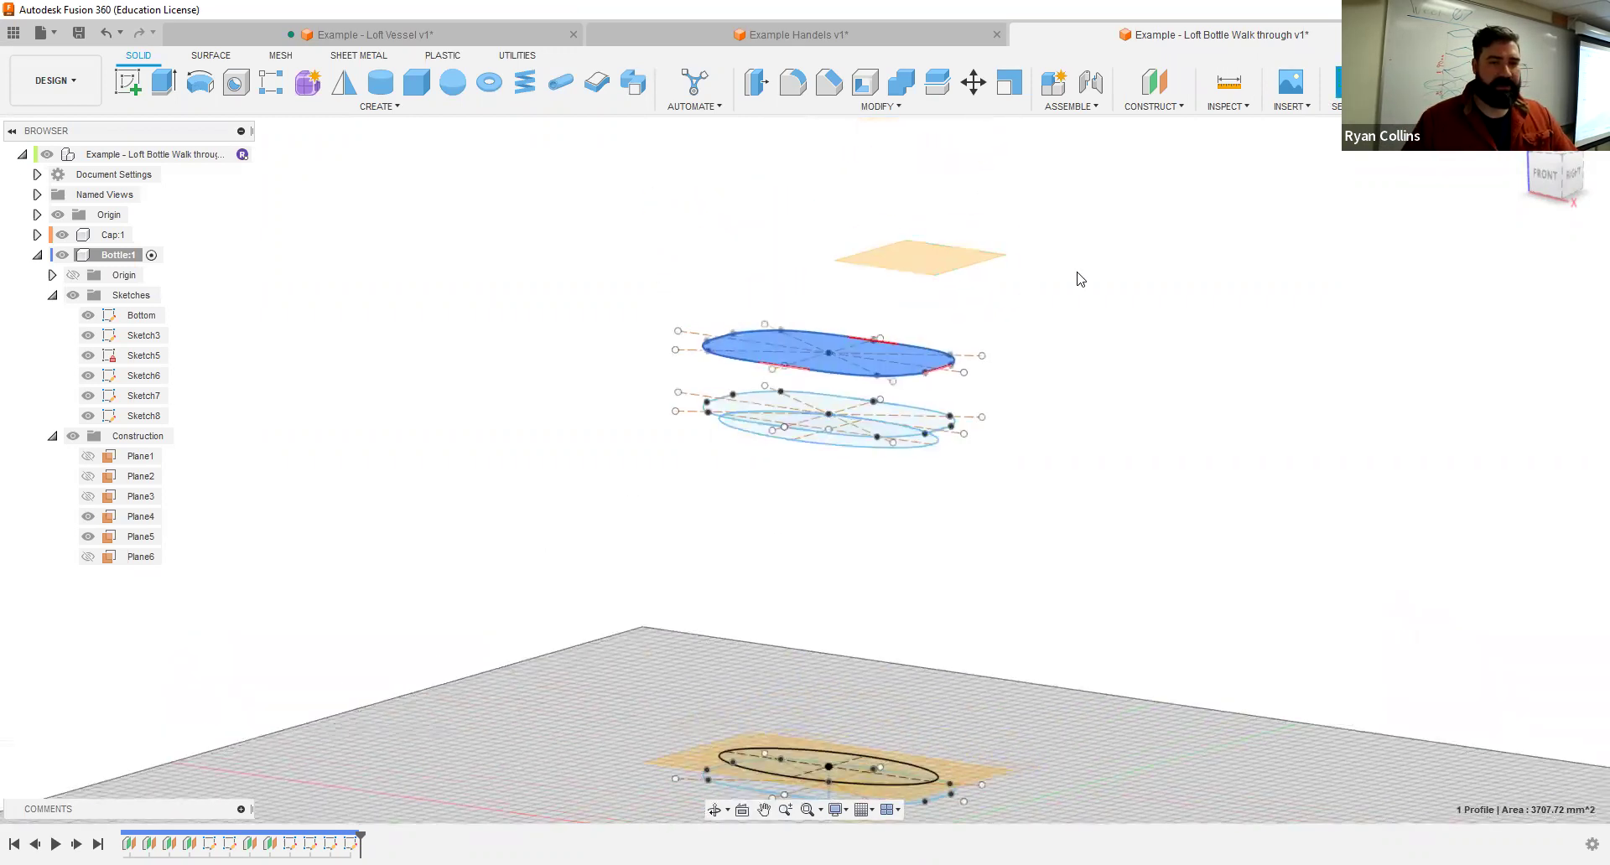
{"action": "left_click", "coordinate": [909, 260]}
{"action": "left_click", "coordinate": [909, 259]}
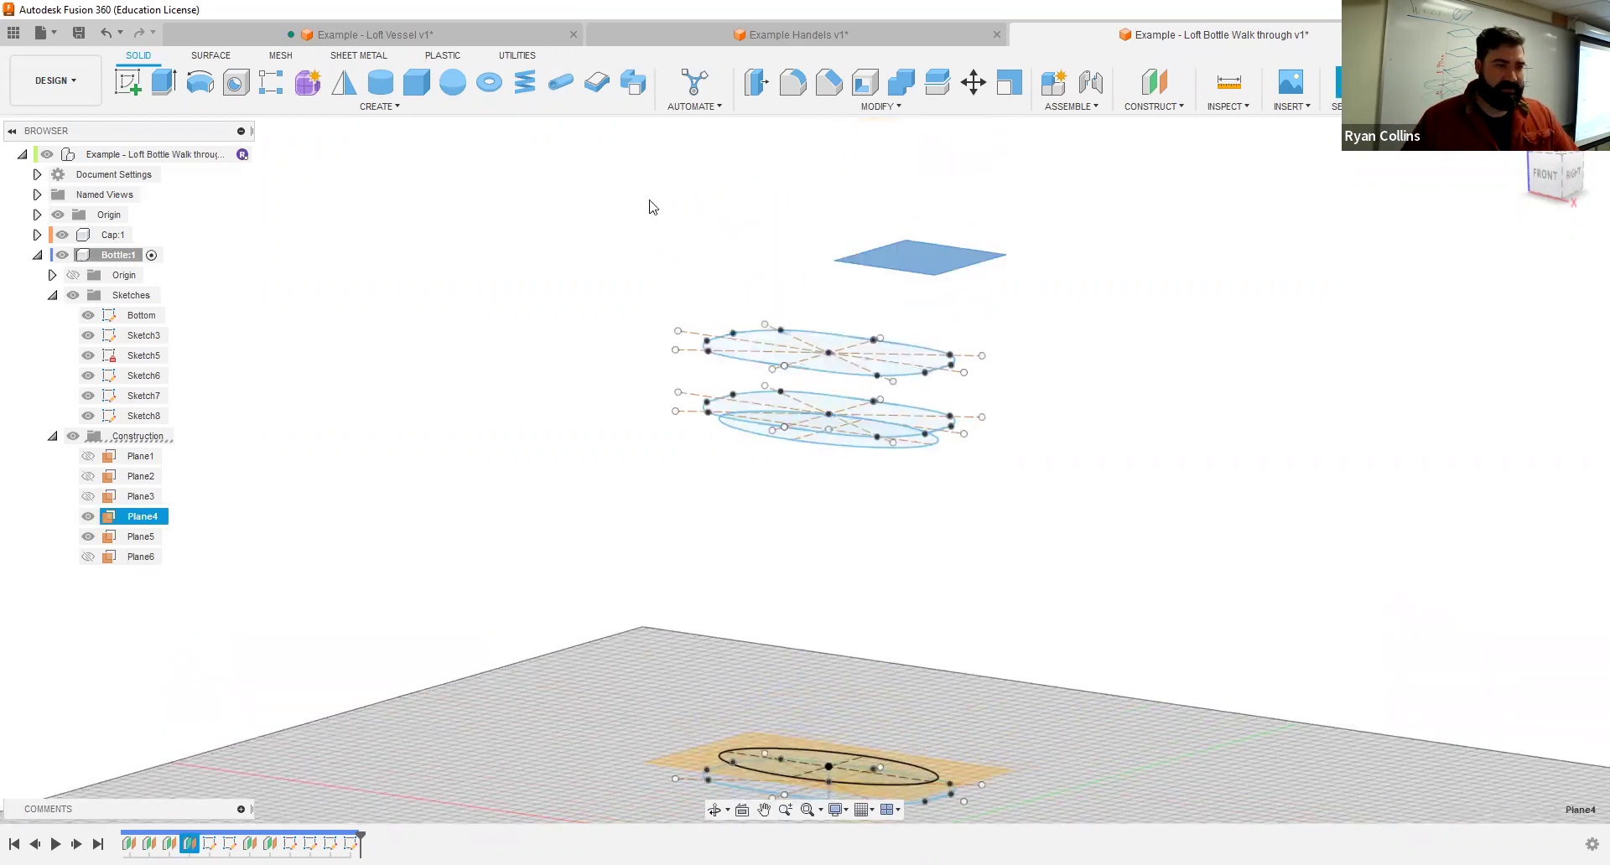
{"action": "left_click", "coordinate": [124, 84]}
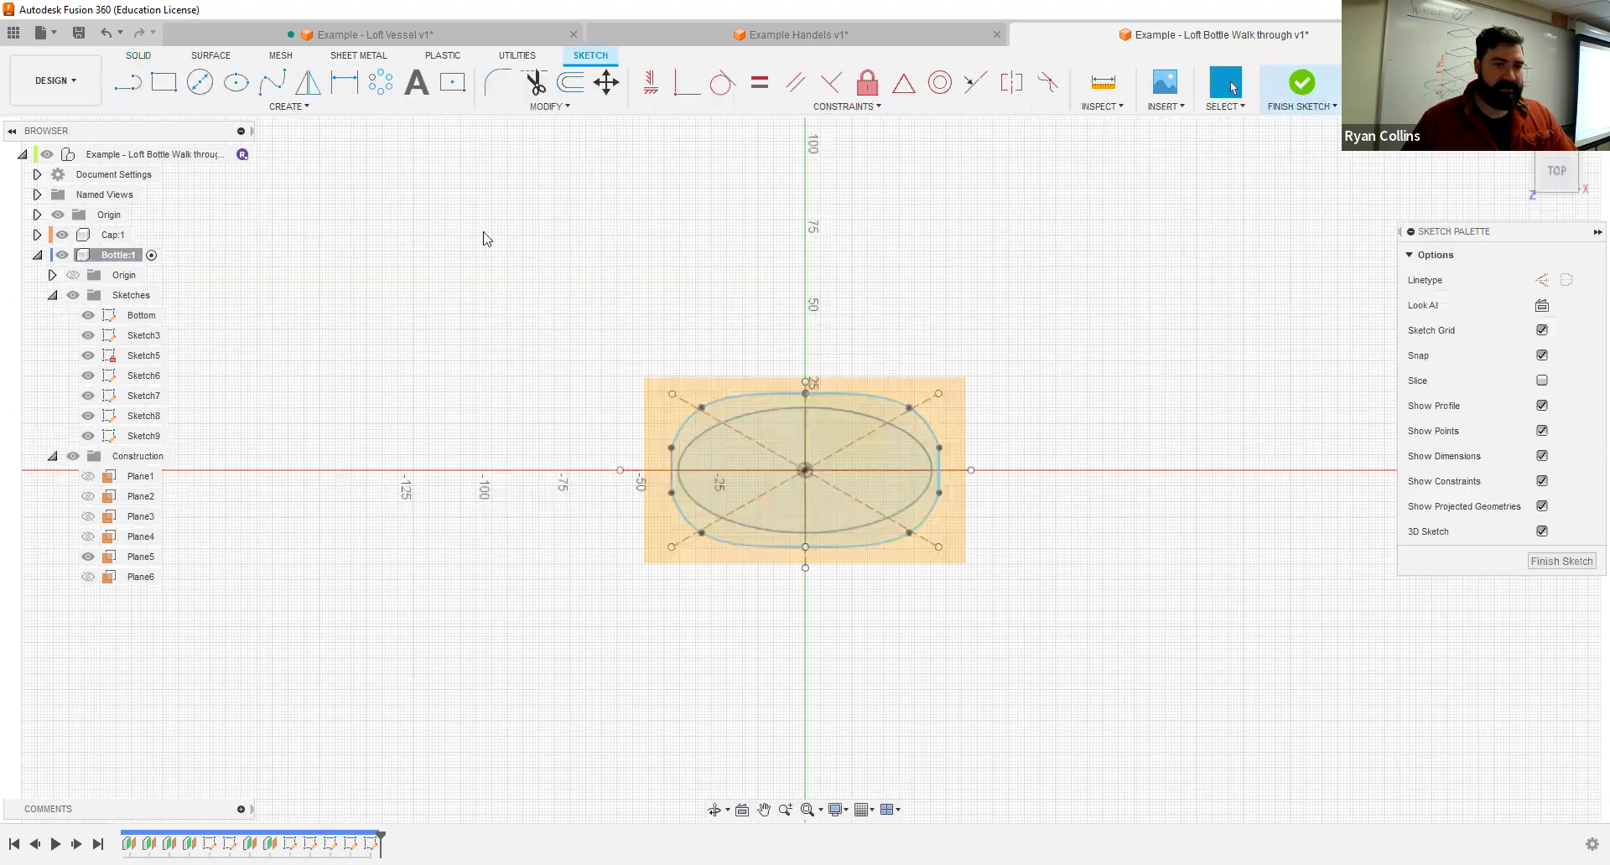
{"action": "left_click", "coordinate": [200, 83]}
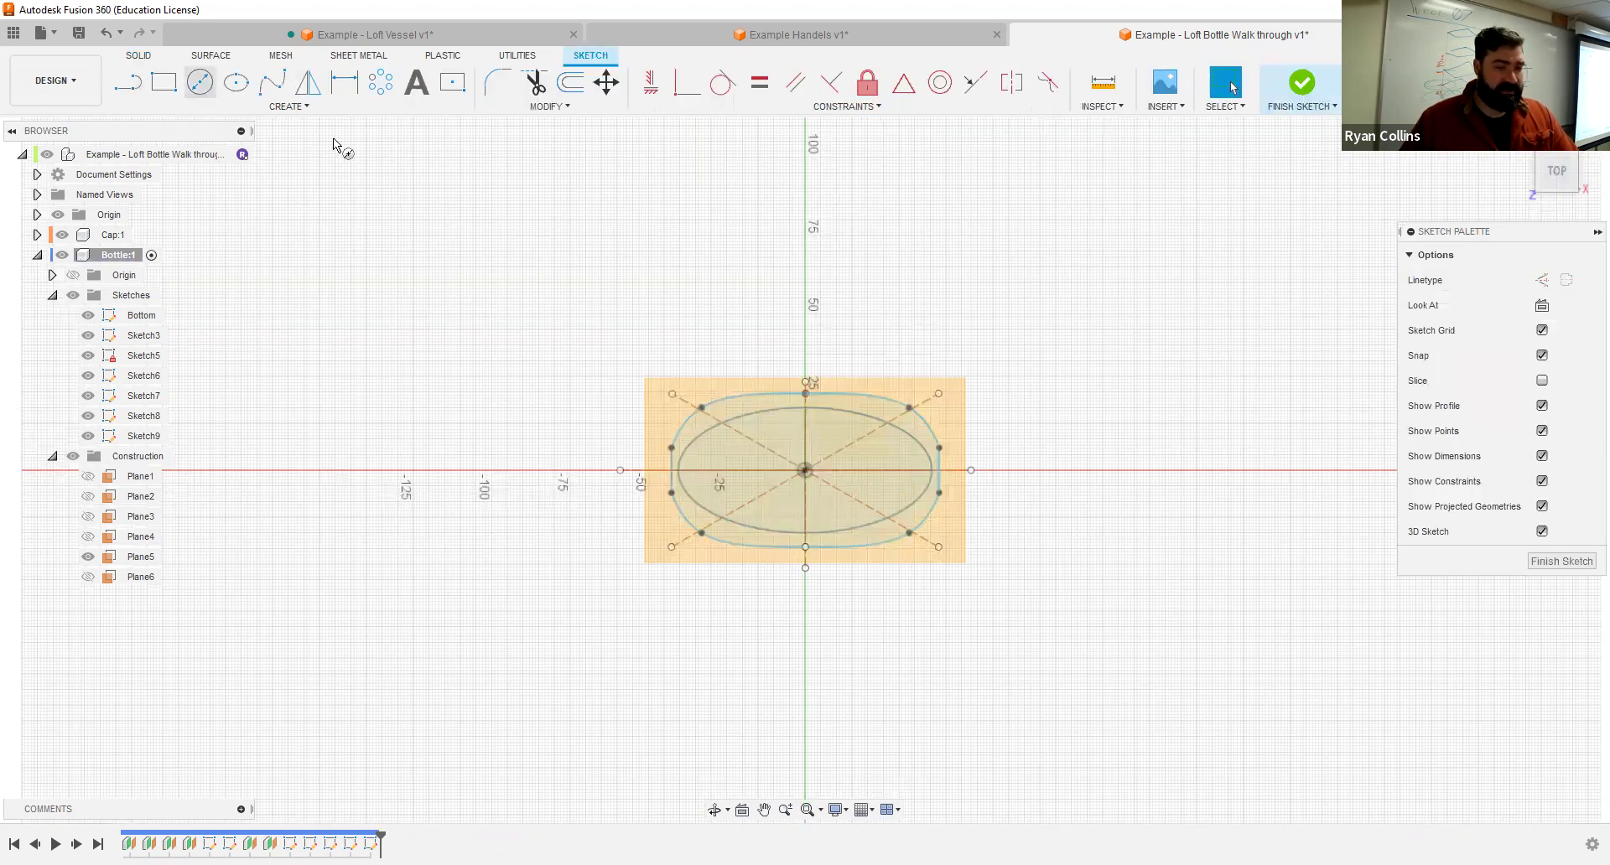
{"action": "left_click", "coordinate": [805, 471]}
{"action": "type", "text": "30"}
{"action": "key", "text": "Return"}
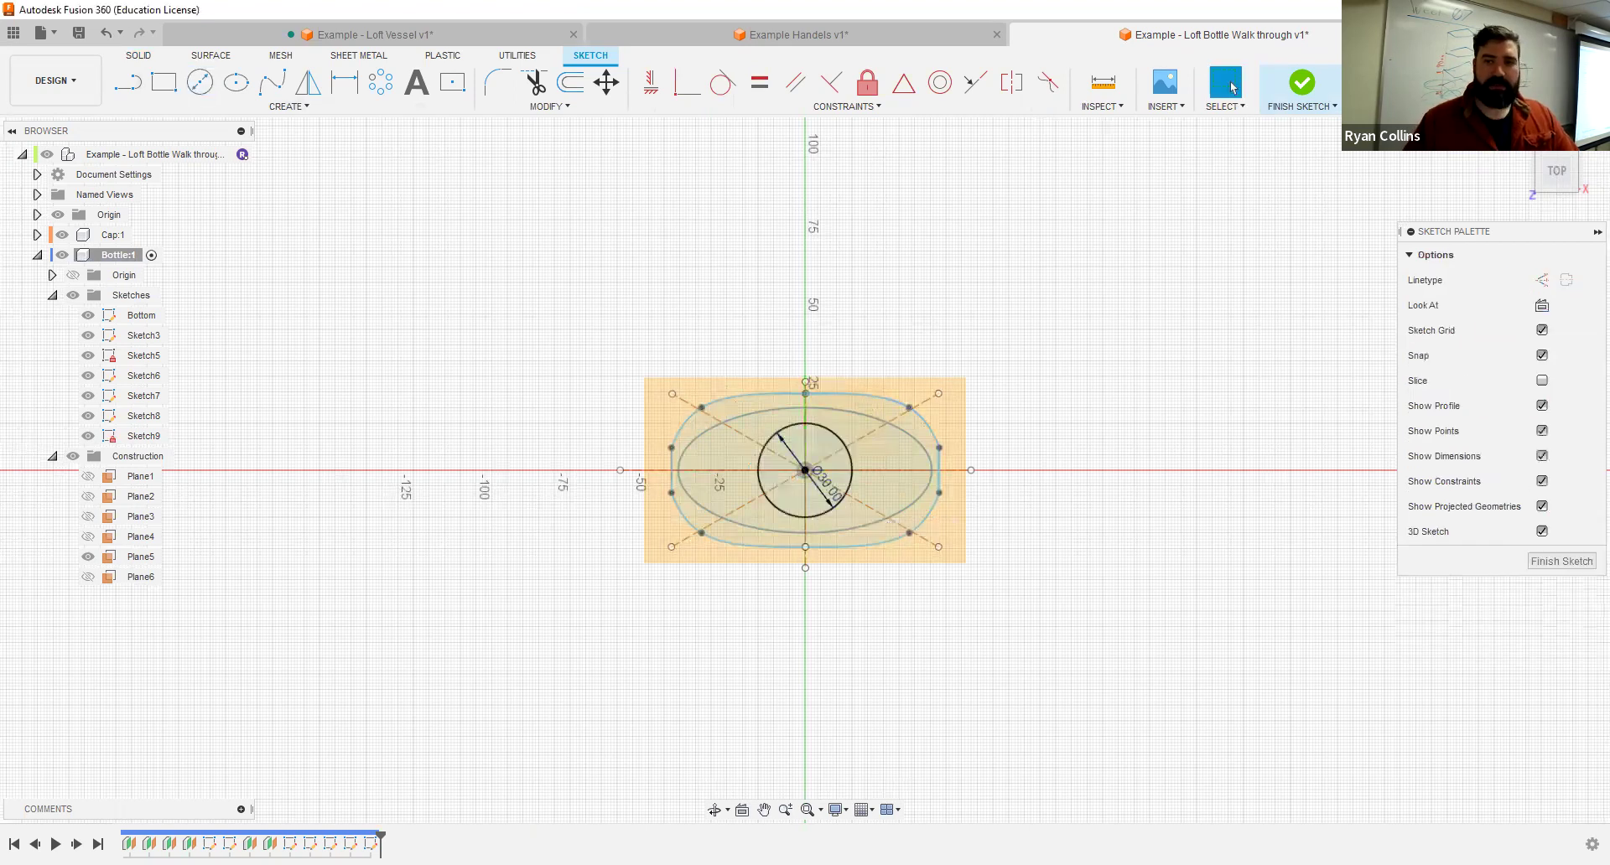
{"action": "left_click", "coordinate": [1302, 82]}
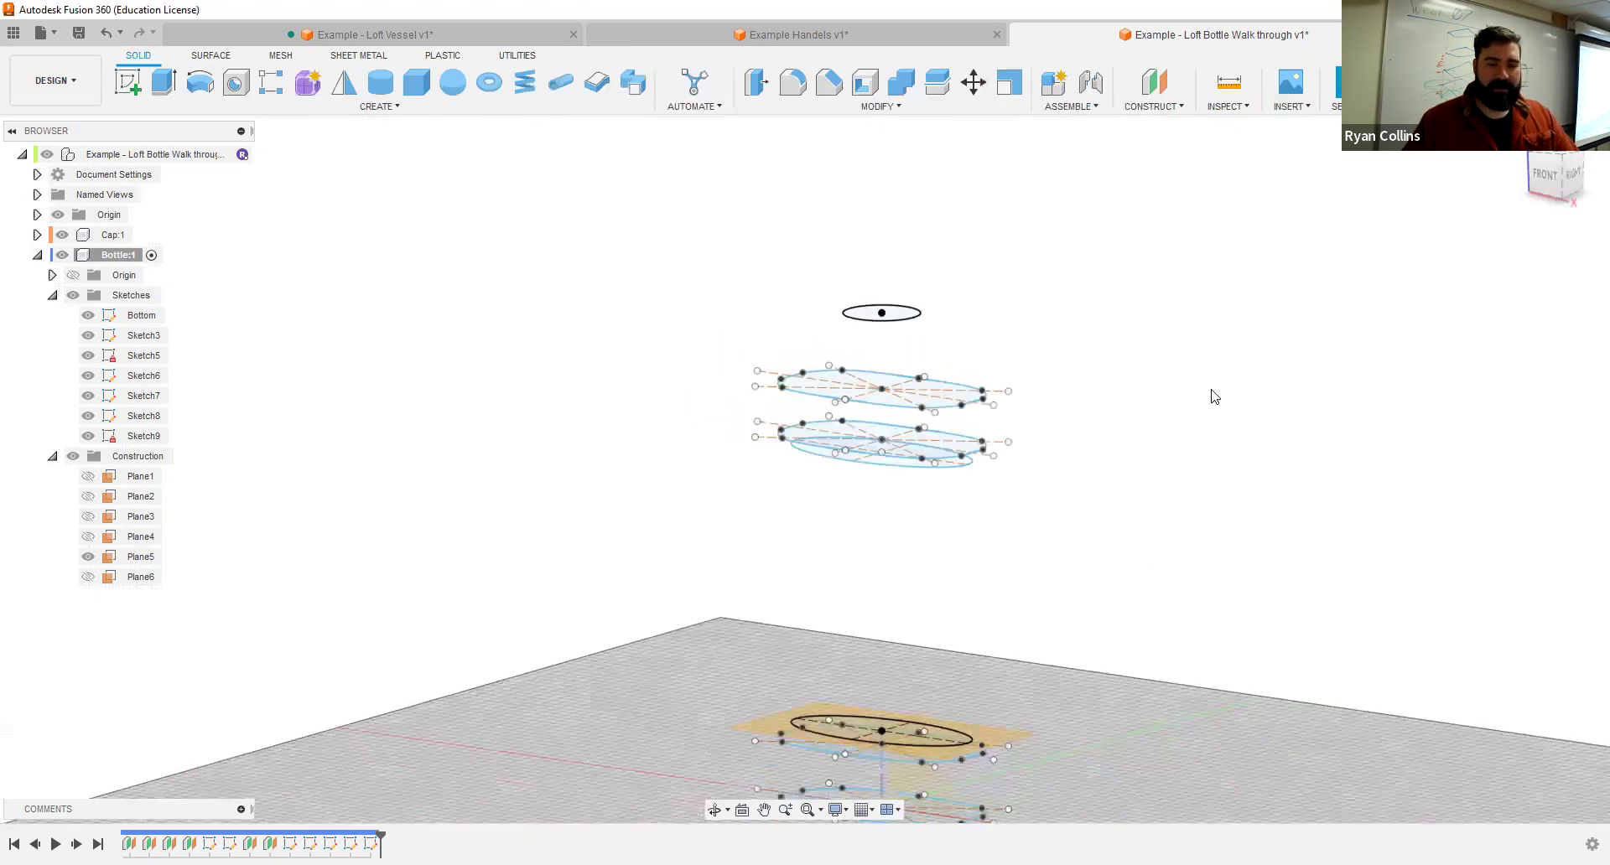
Step: Hide the Bottle's construction plane Plane5
{"action": "left_click", "coordinate": [1548, 176]}
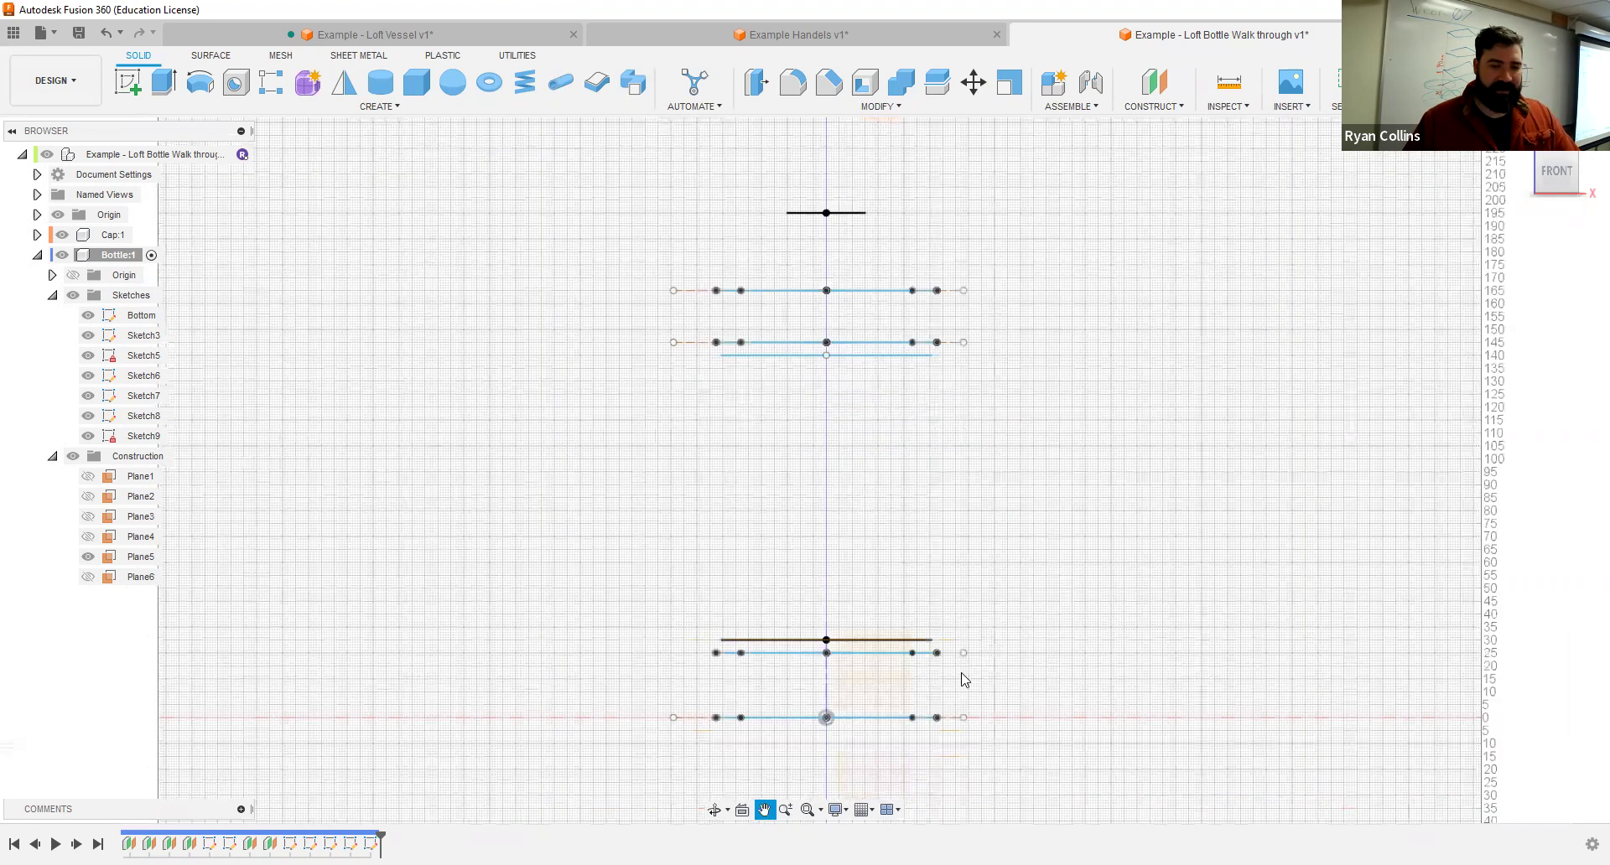
{"action": "middle_click_drag", "start_coordinate": [1006, 473], "coordinate": [978, 506], "text": "shift"}
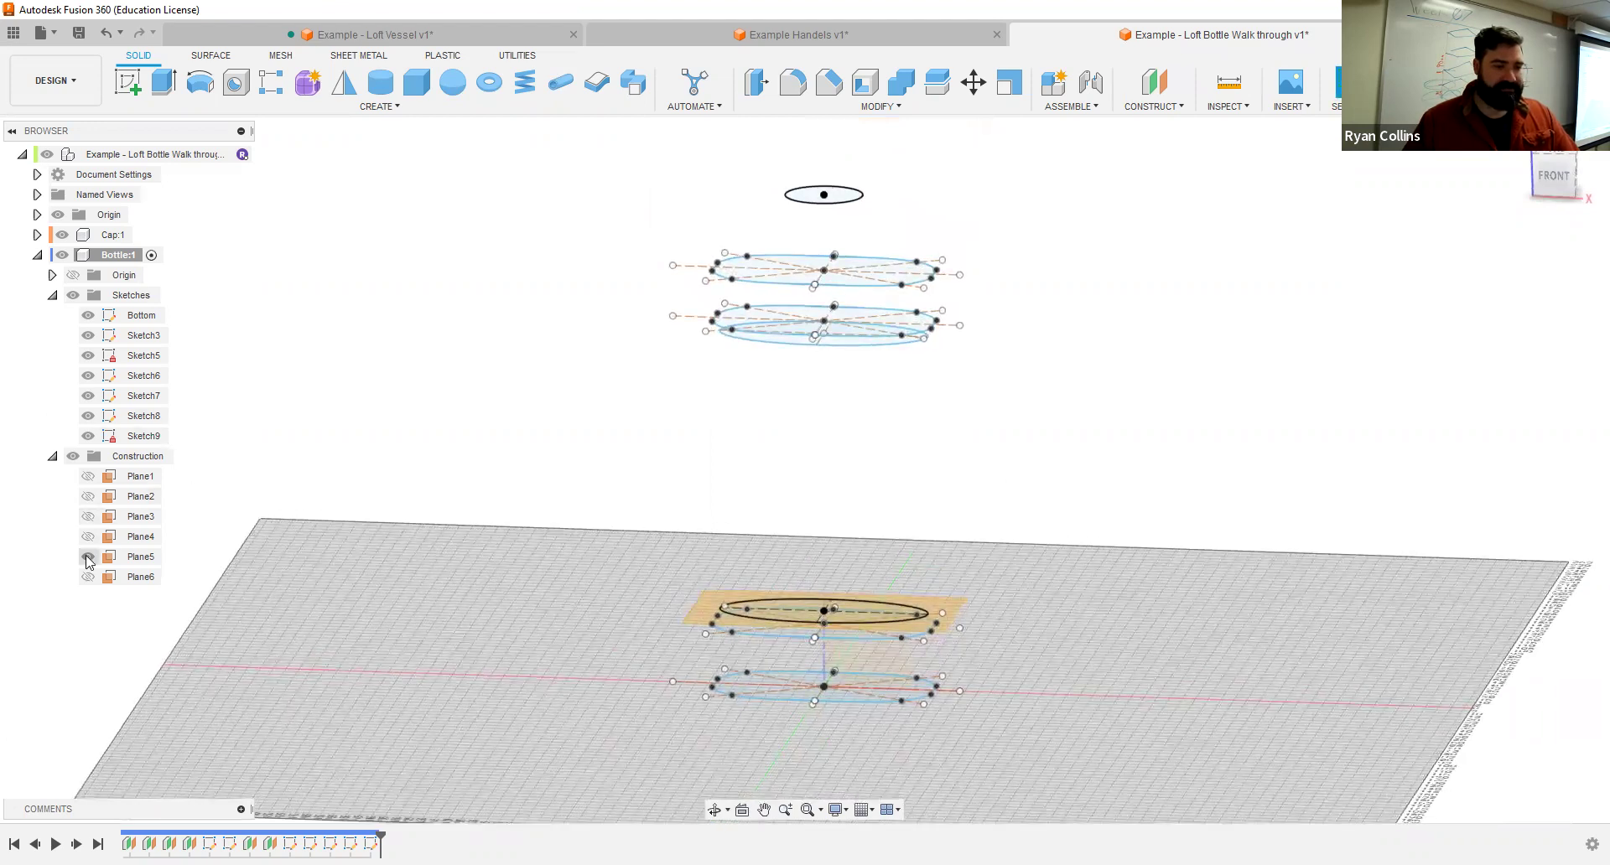
{"action": "mouse_move", "coordinate": [998, 522]}
{"action": "middle_mouse_down", "text": "shift"}
{"action": "mouse_move", "coordinate": [1006, 442]}
{"action": "mouse_move", "coordinate": [975, 703]}
{"action": "middle_mouse_up", "text": "shift"}
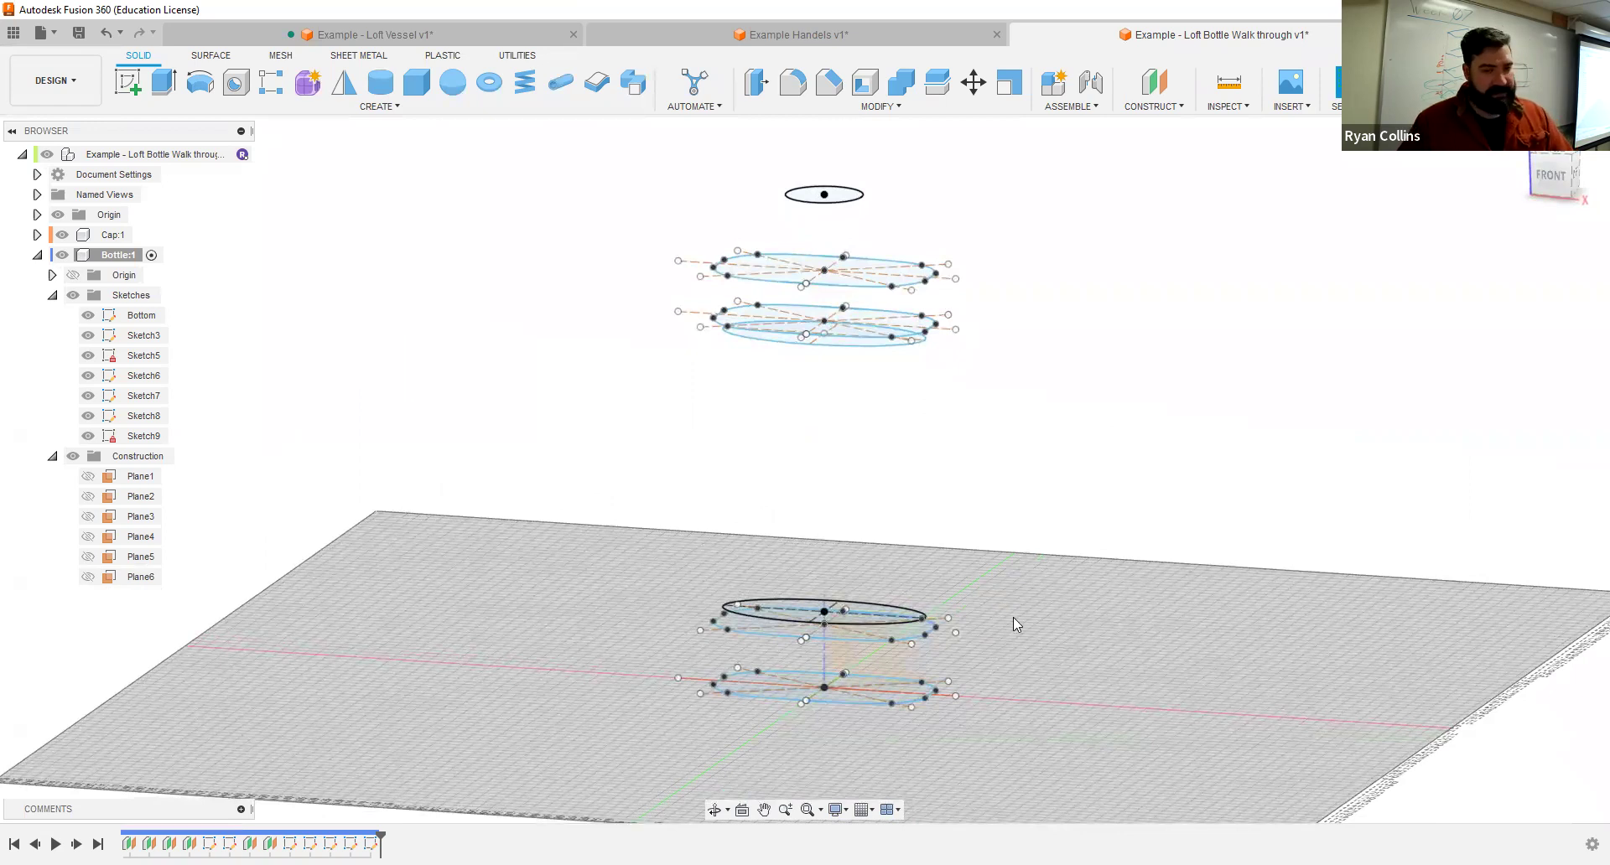
Step: Save the design with the version description "Sketch Profiles mad"
{"action": "key", "text": "ctrl+s"}
{"action": "type", "text": "Sket"}
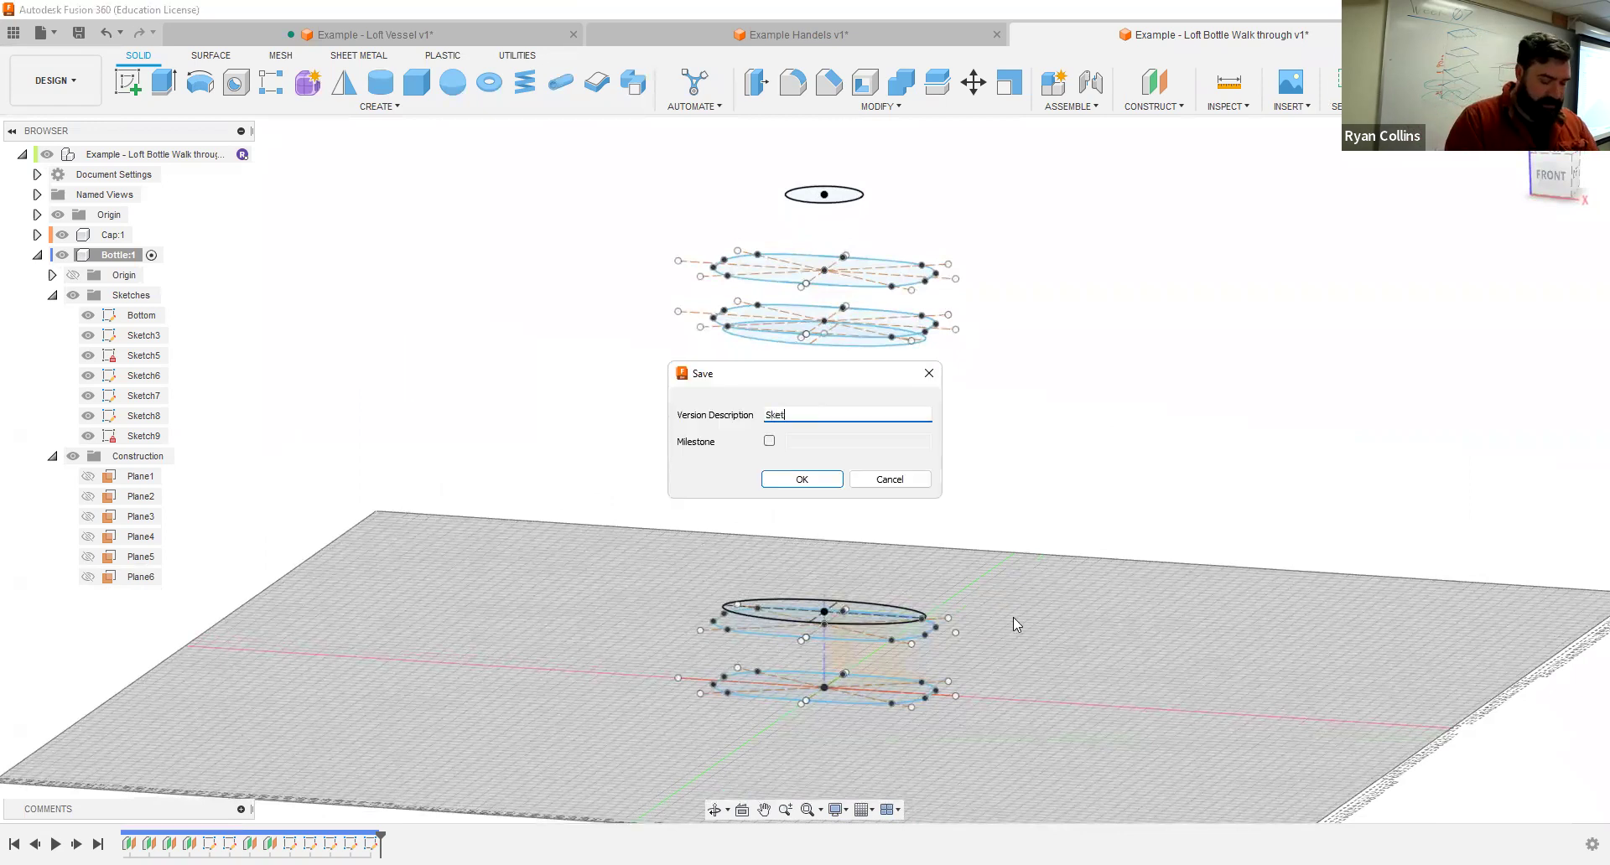
{"action": "type", "text": "ch Profiles mad"}
{"action": "key", "text": "Return"}
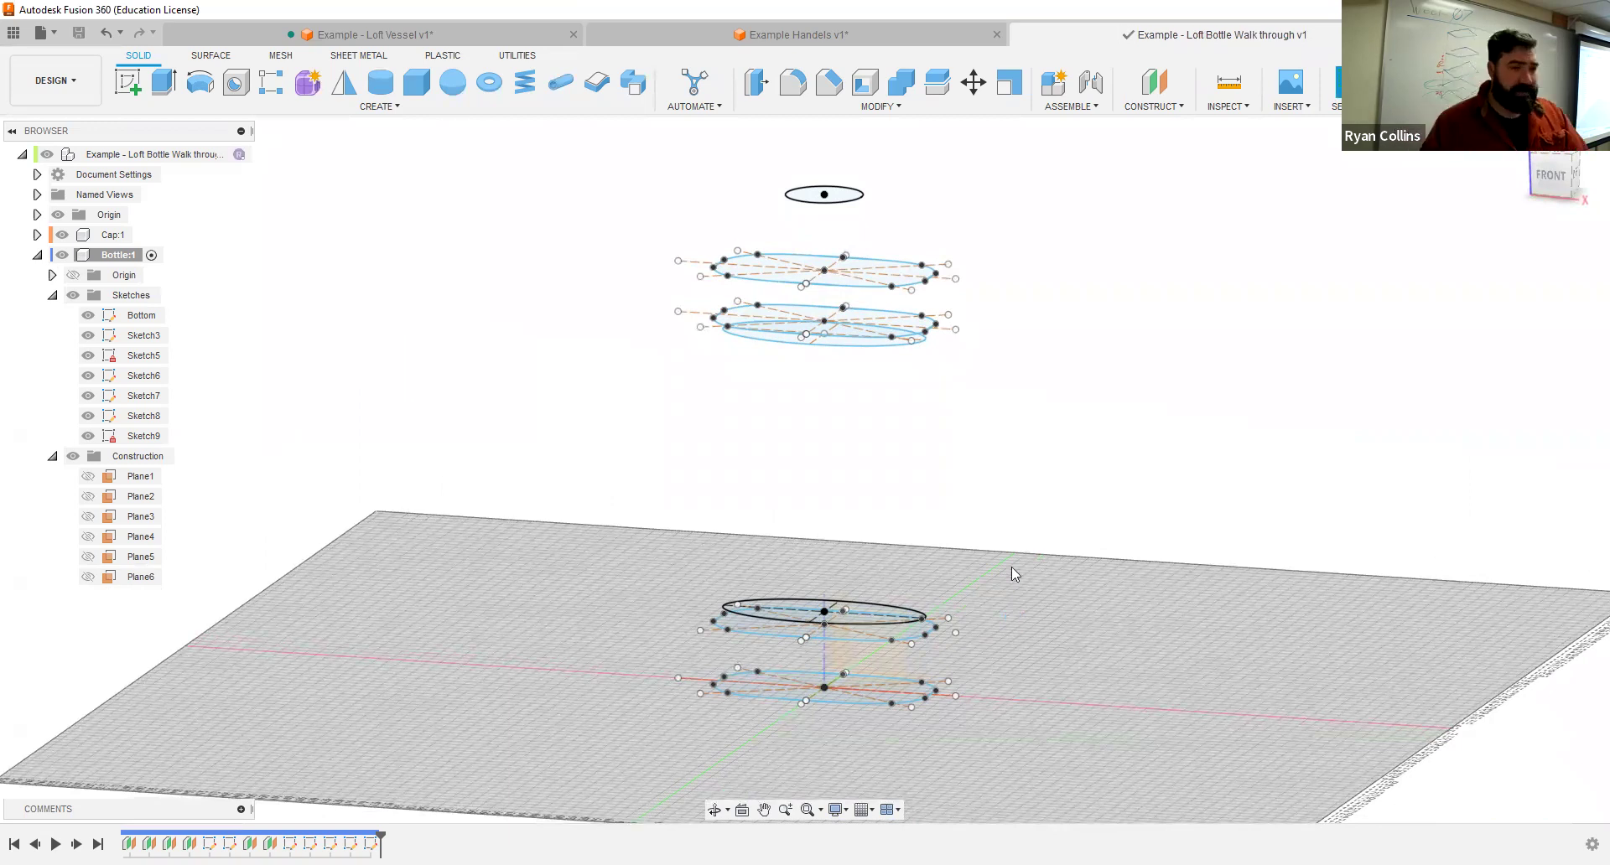
{"action": "left_click", "coordinate": [393, 113]}
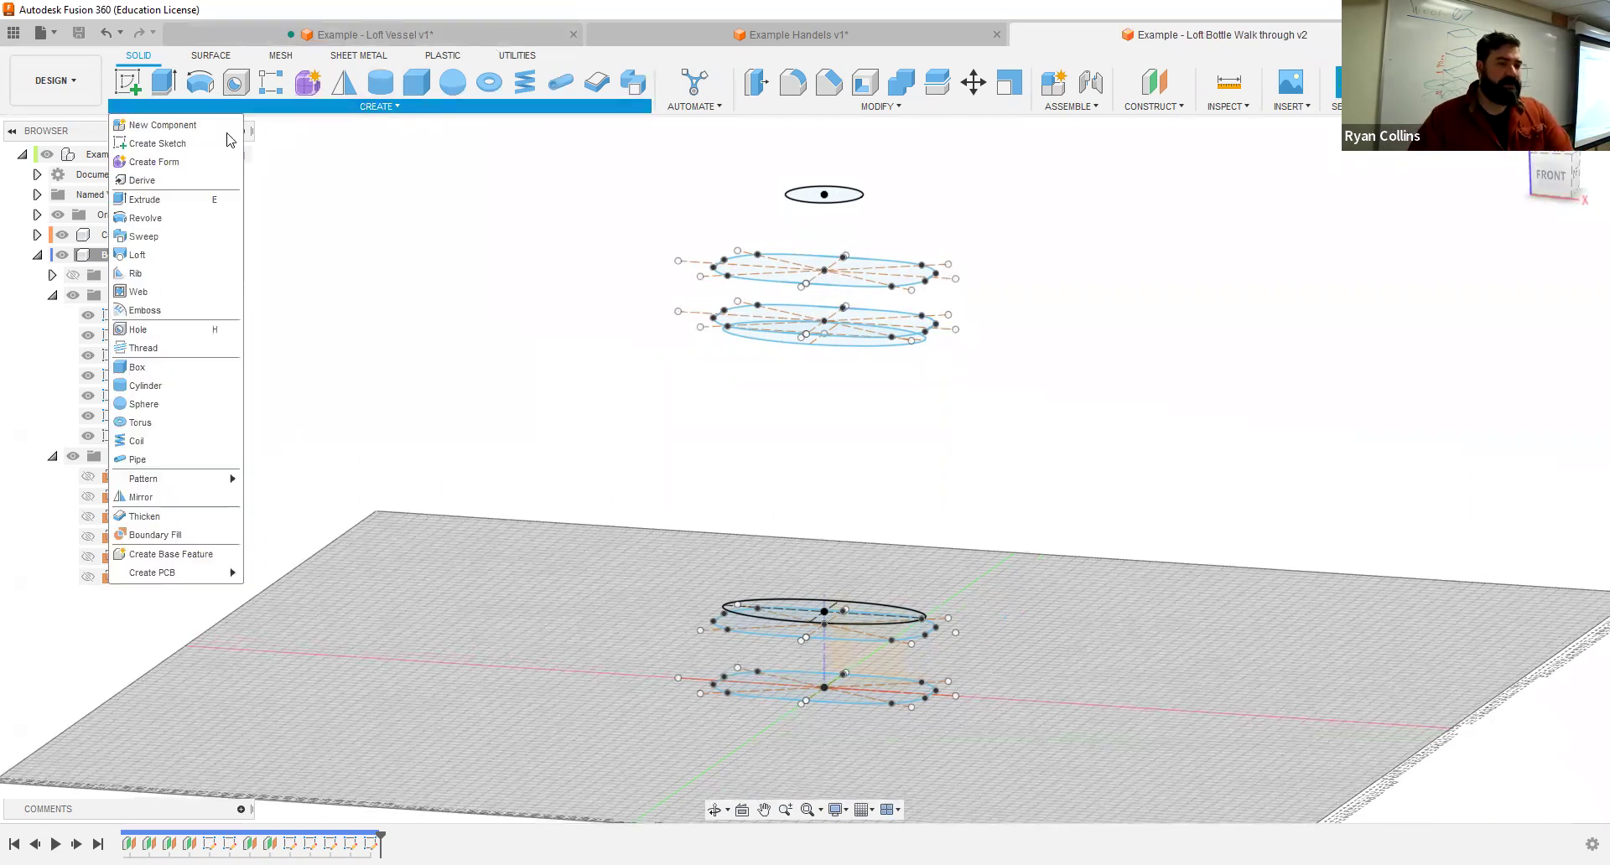
{"action": "left_click", "coordinate": [139, 255]}
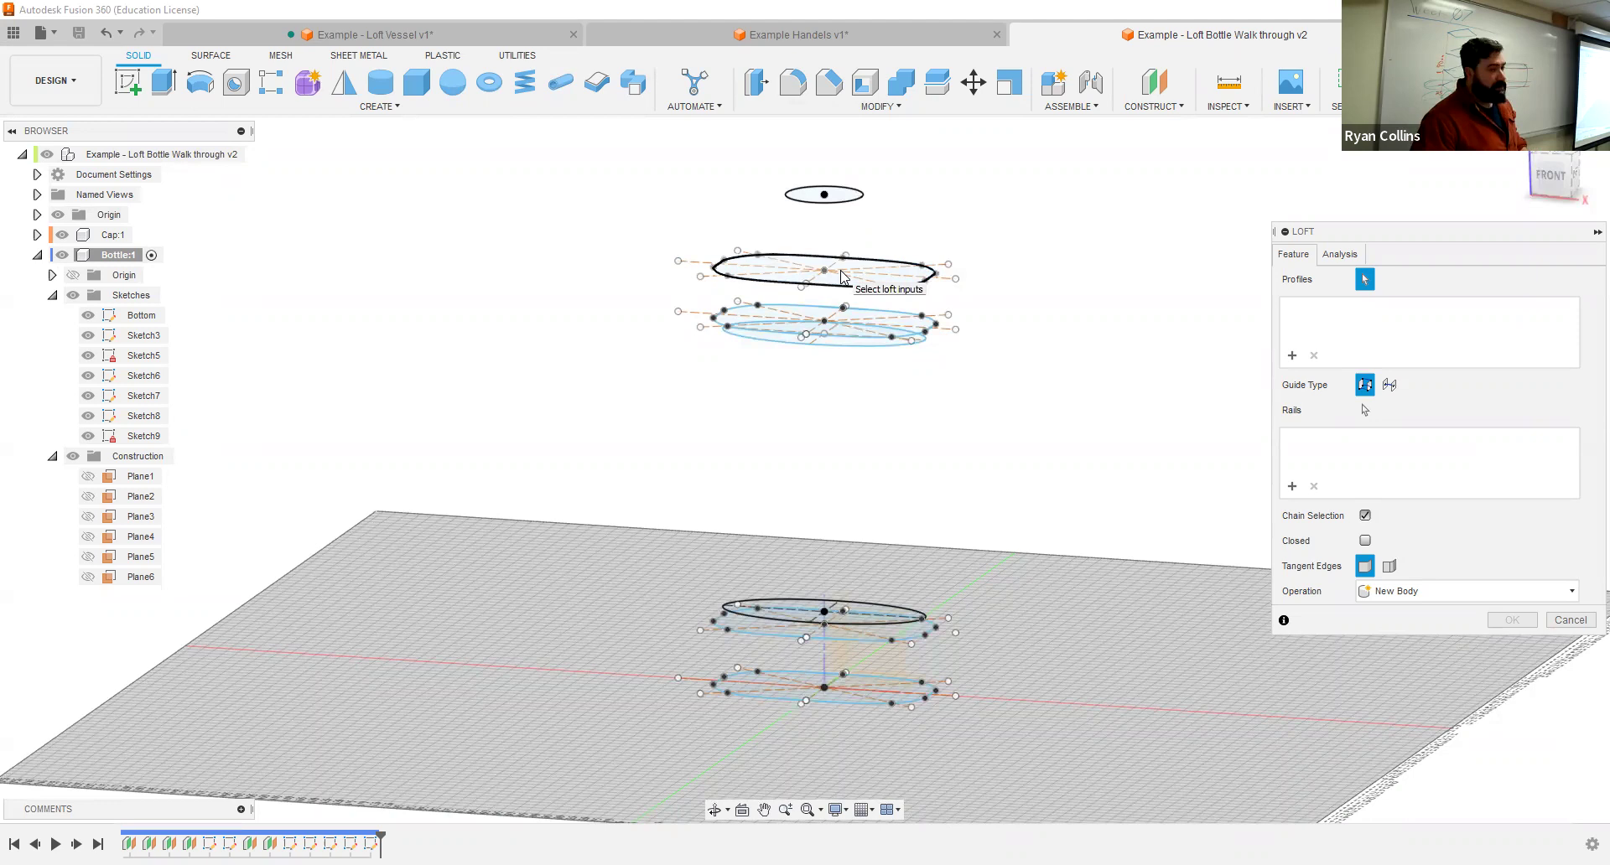
{"action": "mouse_move", "coordinate": [606, 505]}
{"action": "left_mouse_down"}
{"action": "mouse_move", "coordinate": [1055, 755]}
{"action": "mouse_move", "coordinate": [1034, 743]}
{"action": "left_mouse_up"}
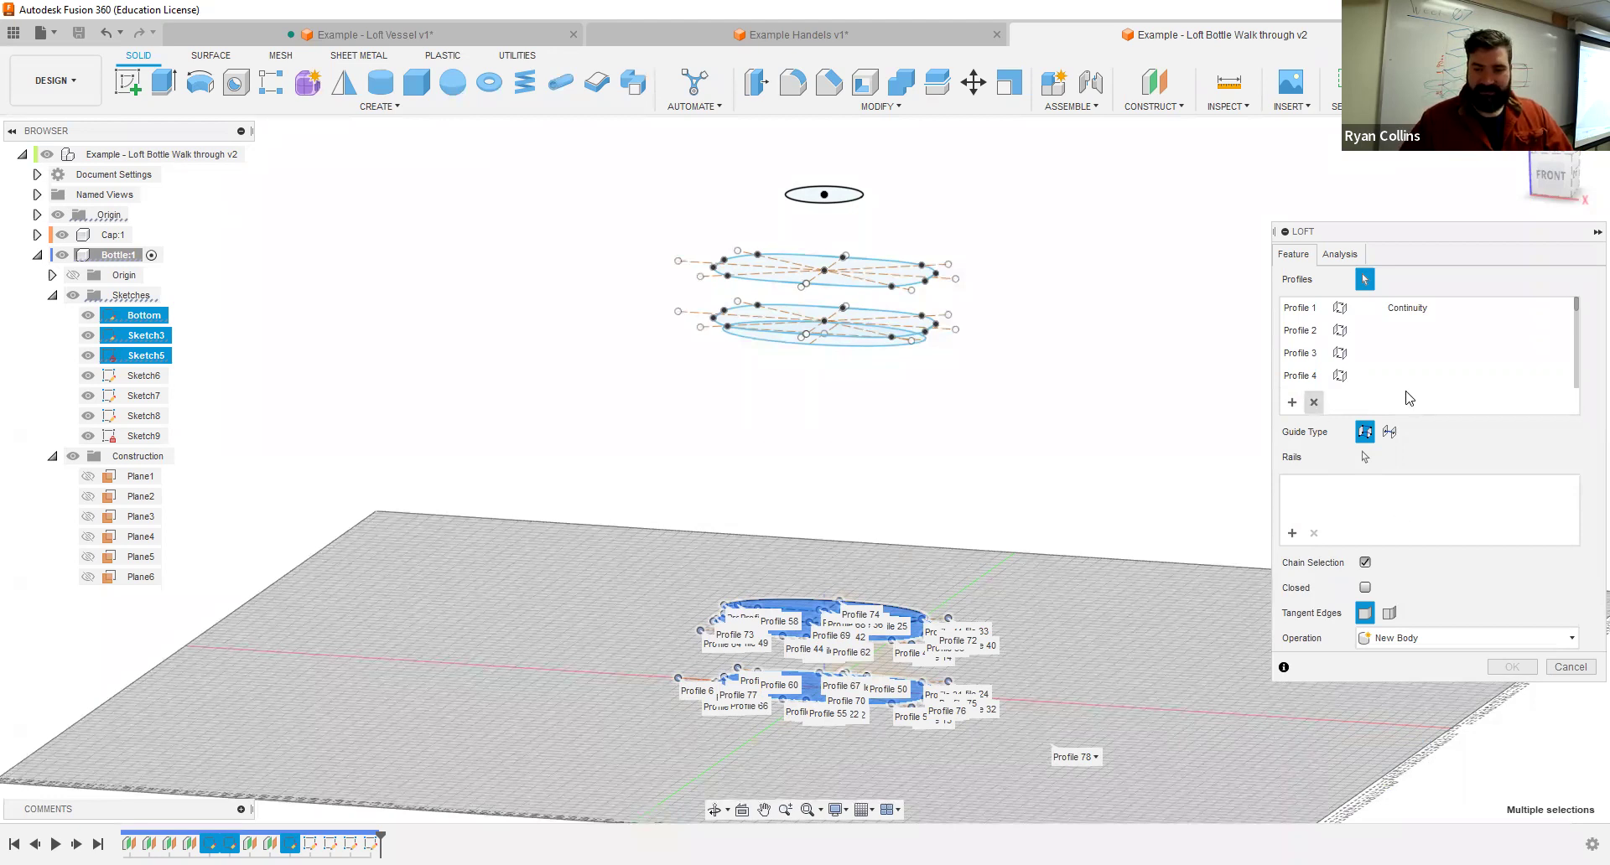
{"action": "left_click", "coordinate": [1575, 669]}
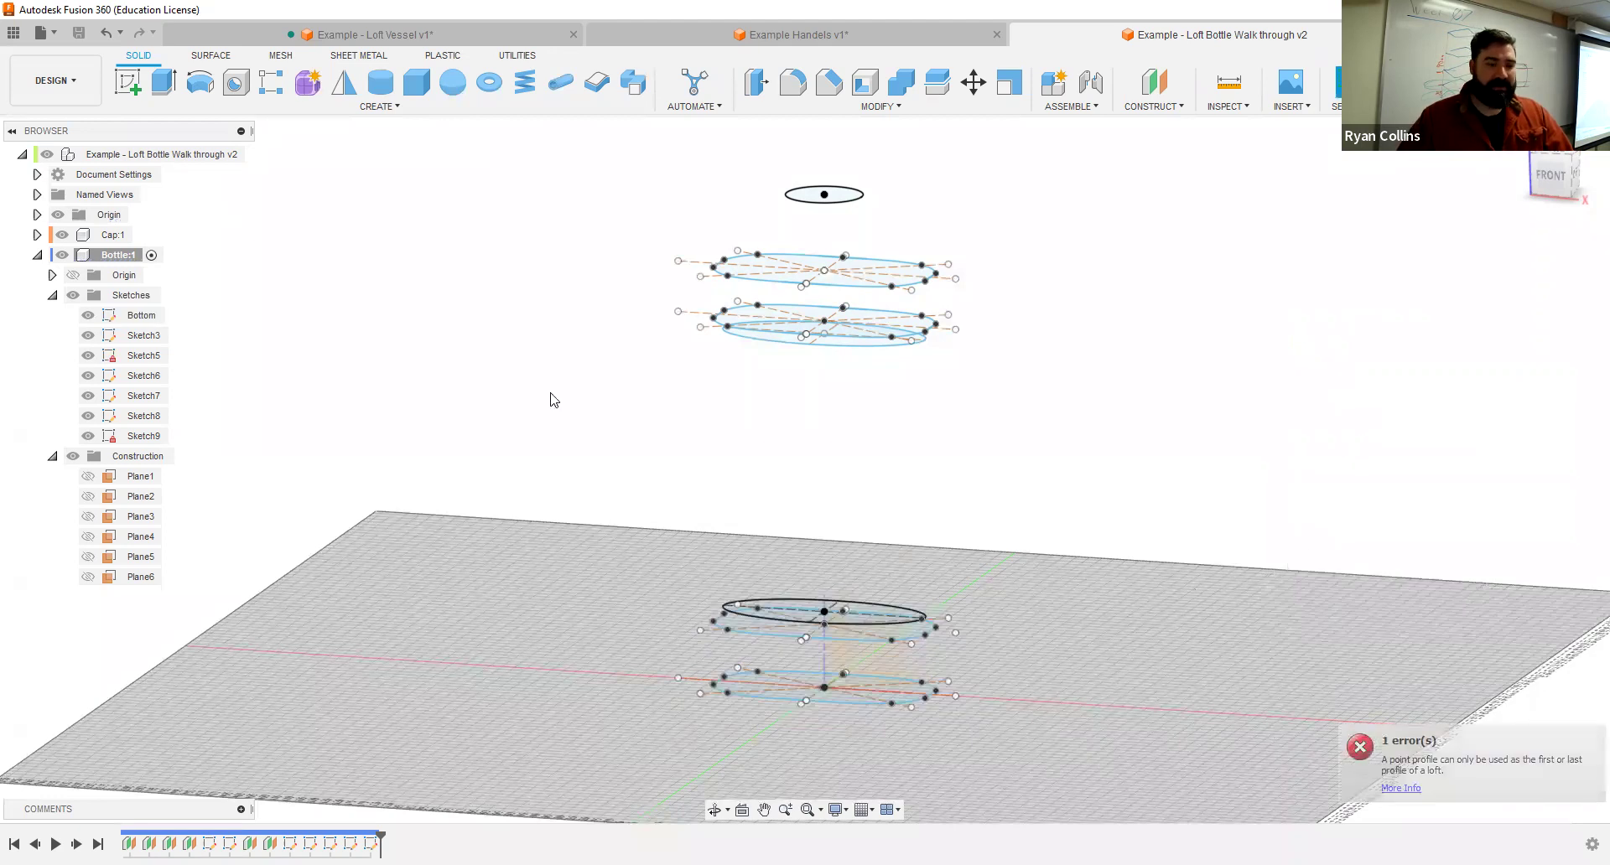
{"action": "right_click", "coordinate": [549, 339]}
{"action": "left_click", "coordinate": [547, 282]}
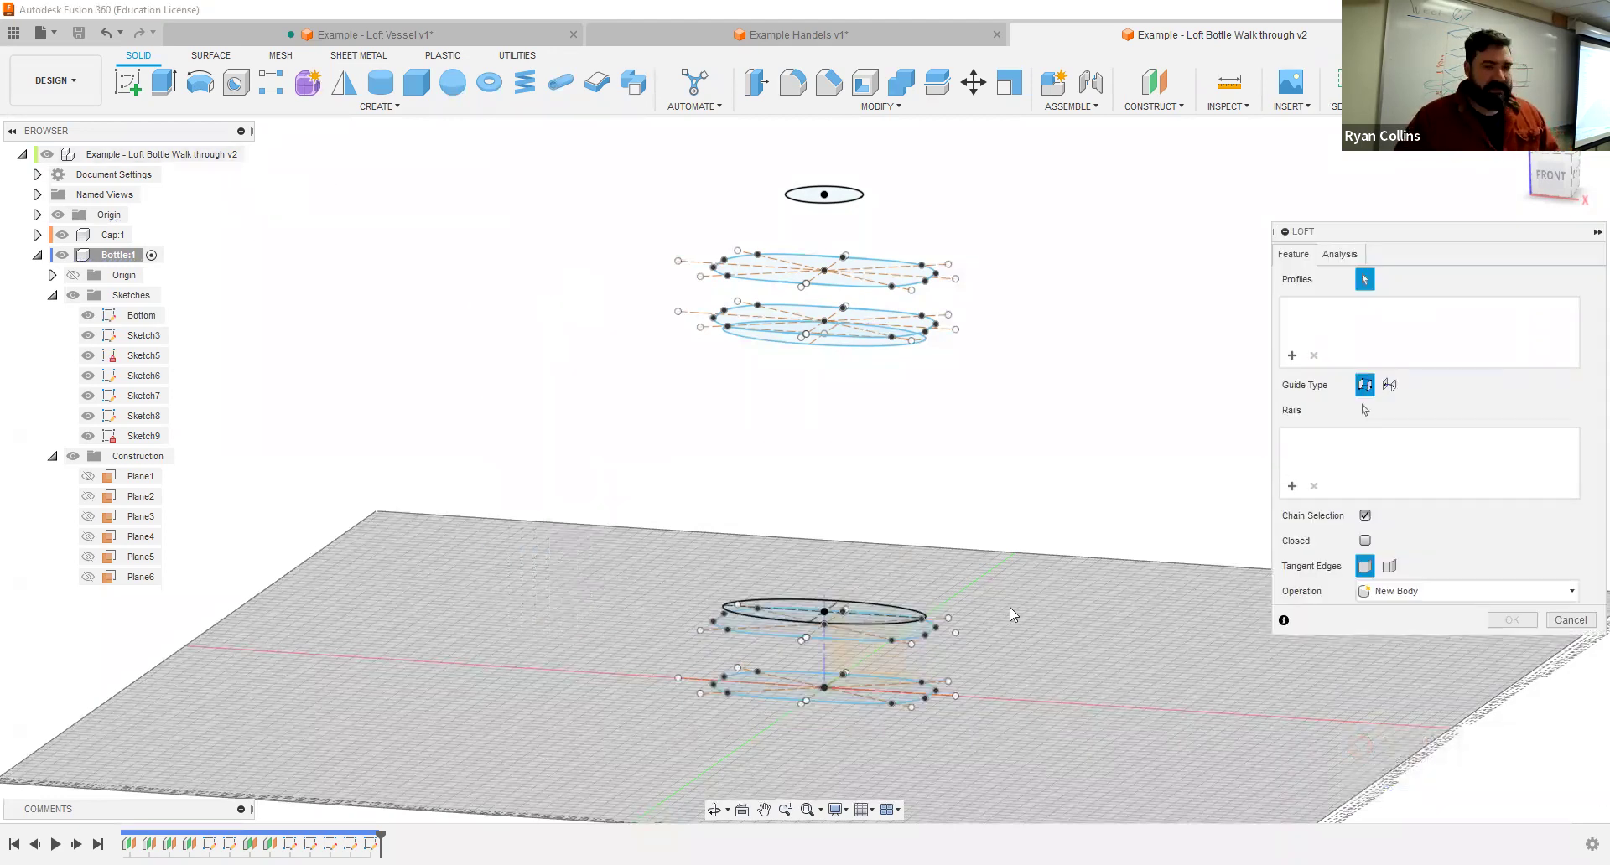
{"action": "left_click", "coordinate": [834, 195]}
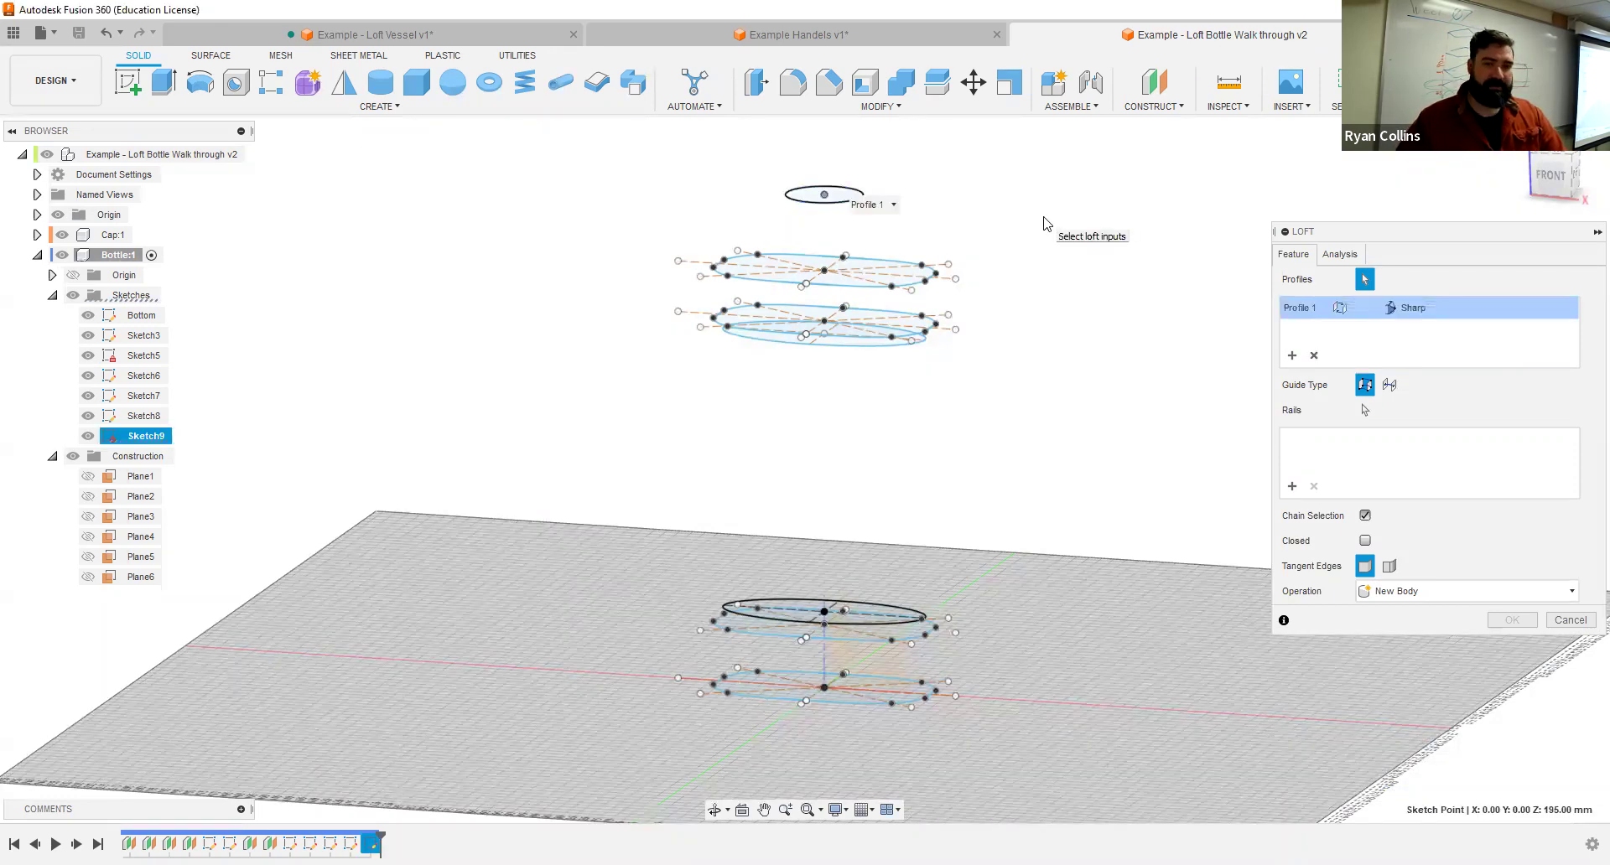
{"action": "left_click", "coordinate": [847, 275]}
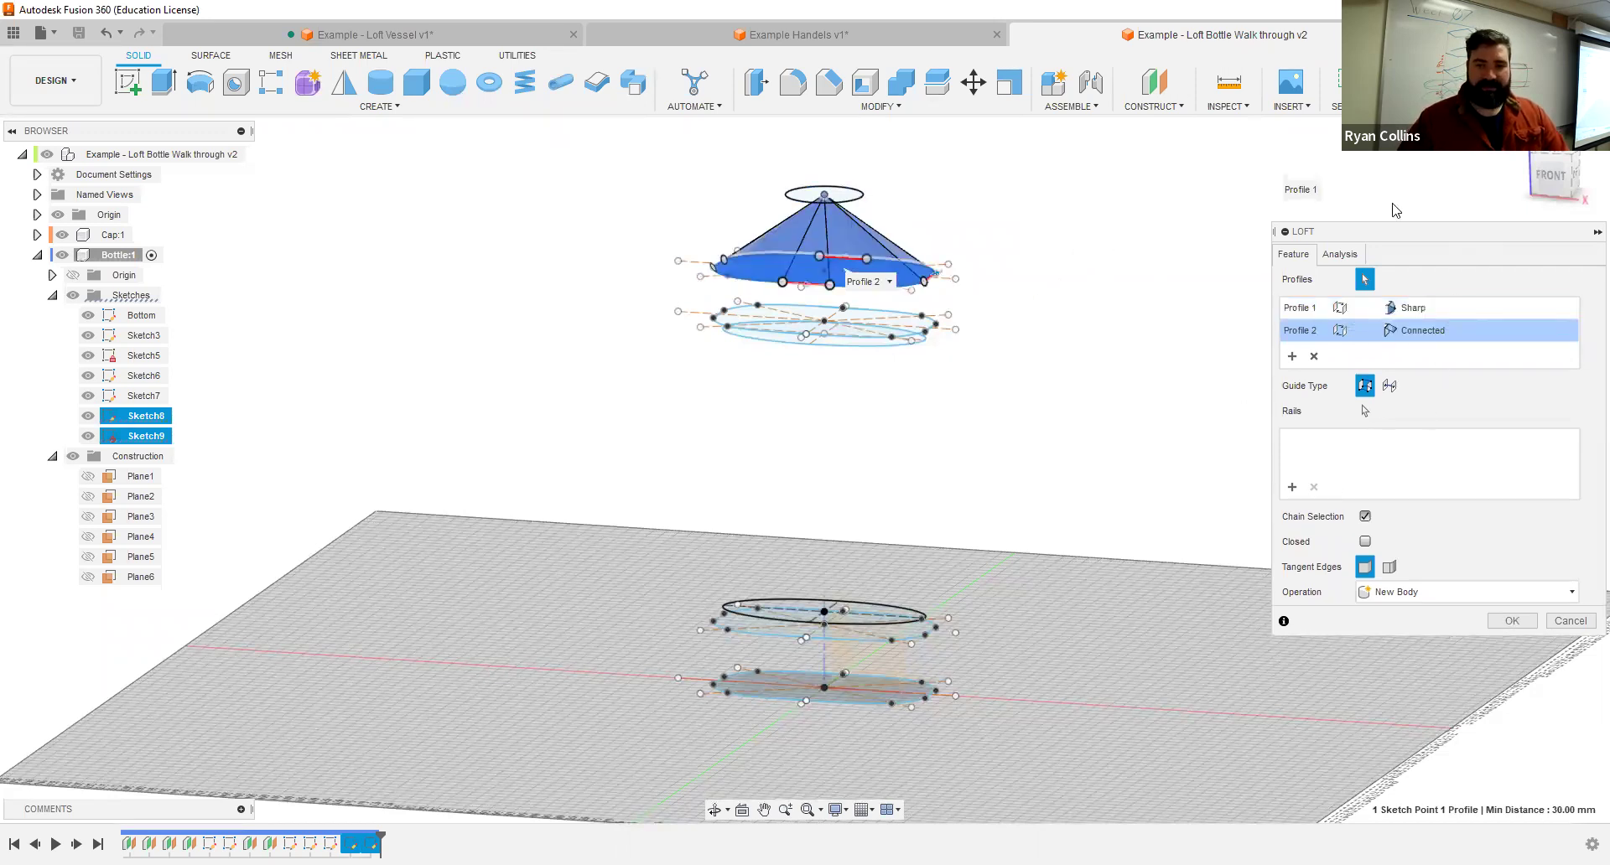
{"action": "key", "text": "Escape"}
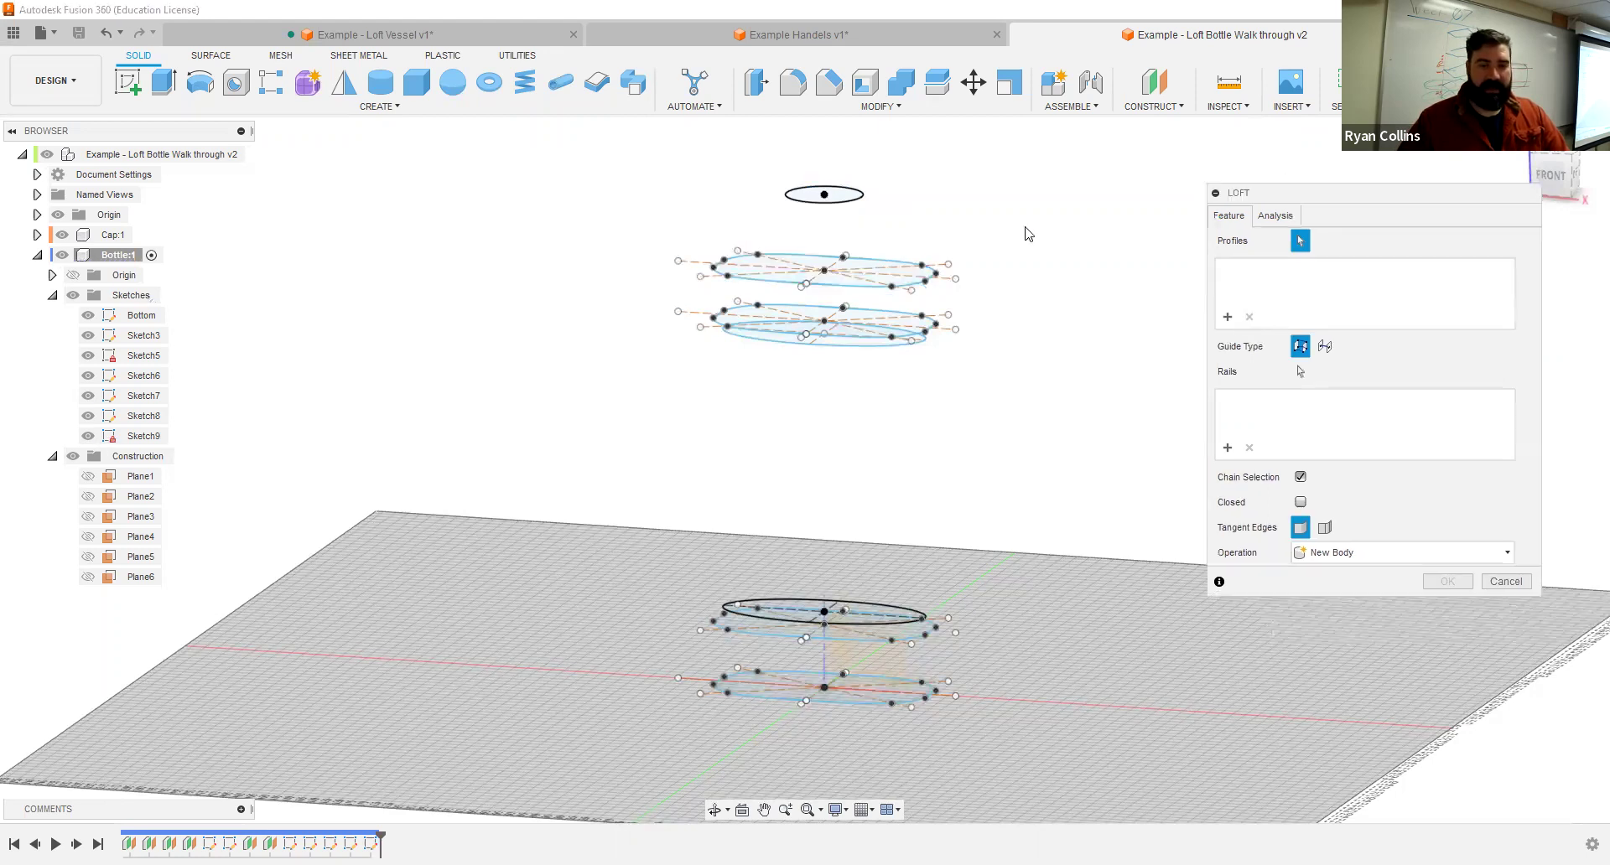
Step: Try to loft downward from the top circle through the Sketch8, Sketch7, Sketch6 and Sketch5 profiles
{"action": "left_click", "coordinate": [841, 196]}
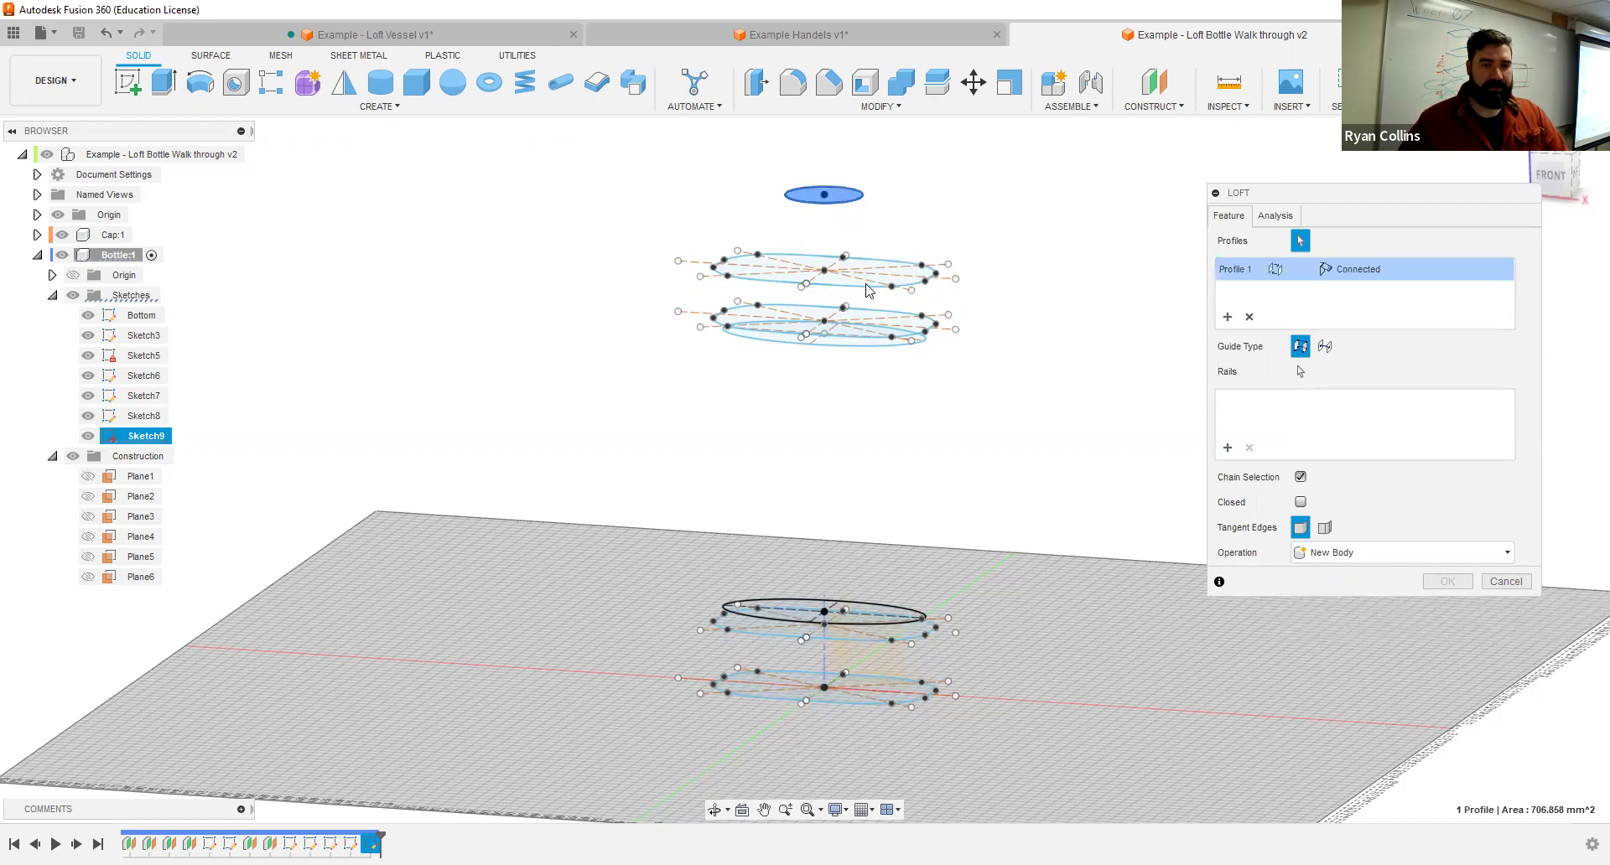
{"action": "left_click", "coordinate": [963, 257]}
{"action": "scroll", "coordinate": [963, 258], "scroll_direction": "up", "scroll_amount": 2}
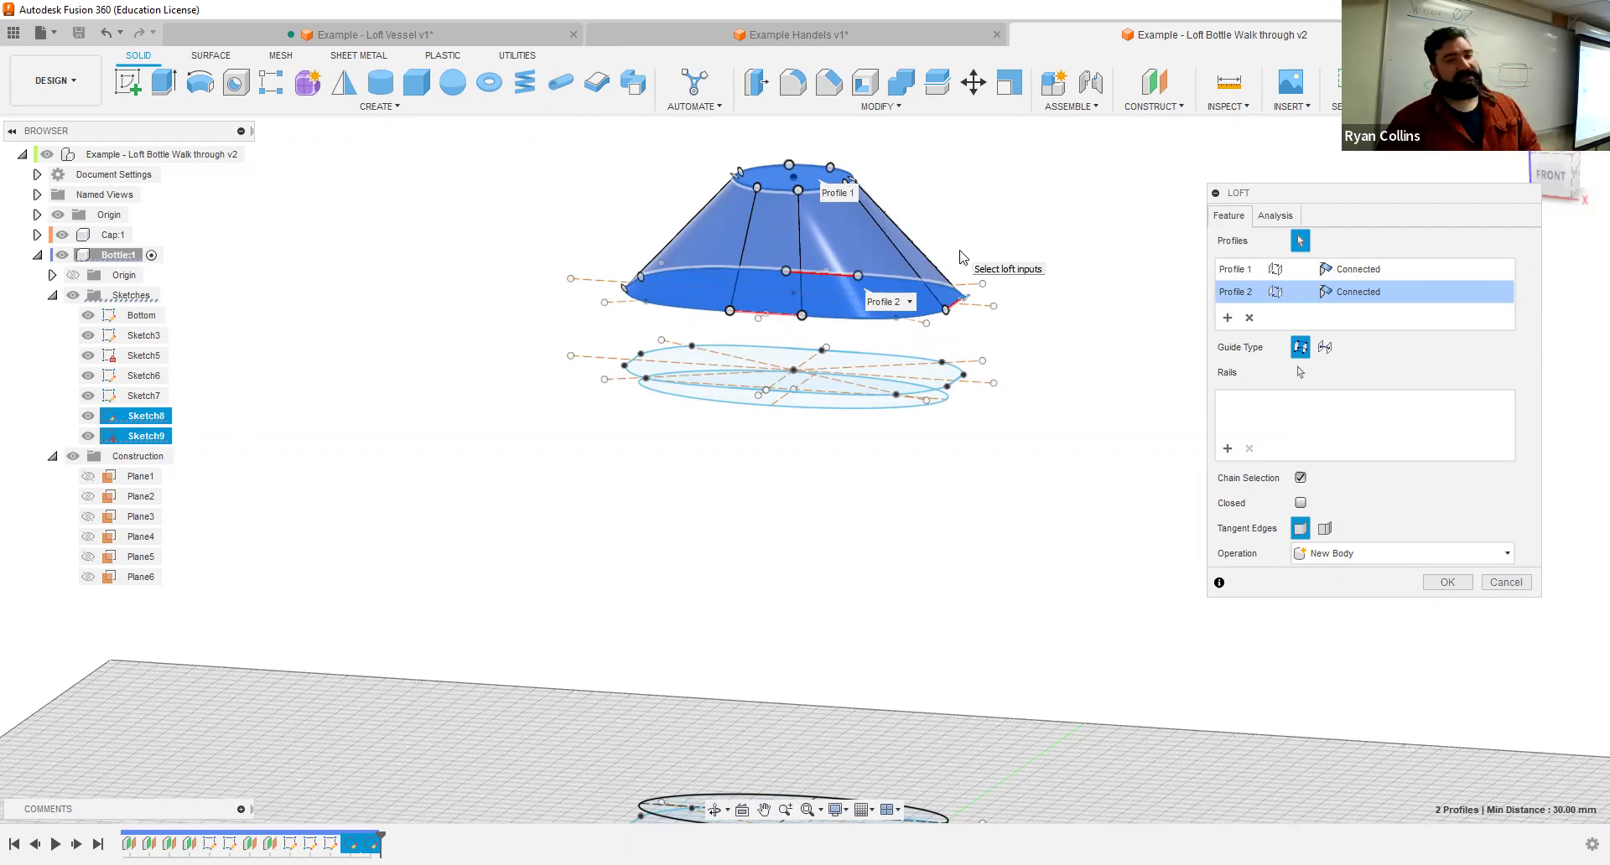
{"action": "mouse_move", "coordinate": [957, 250]}
{"action": "middle_mouse_down", "text": "shift"}
{"action": "mouse_move", "coordinate": [954, 284]}
{"action": "mouse_move", "coordinate": [924, 280]}
{"action": "mouse_move", "coordinate": [999, 284]}
{"action": "mouse_move", "coordinate": [959, 283]}
{"action": "mouse_move", "coordinate": [963, 244]}
{"action": "mouse_move", "coordinate": [949, 360]}
{"action": "middle_mouse_up", "text": "shift"}
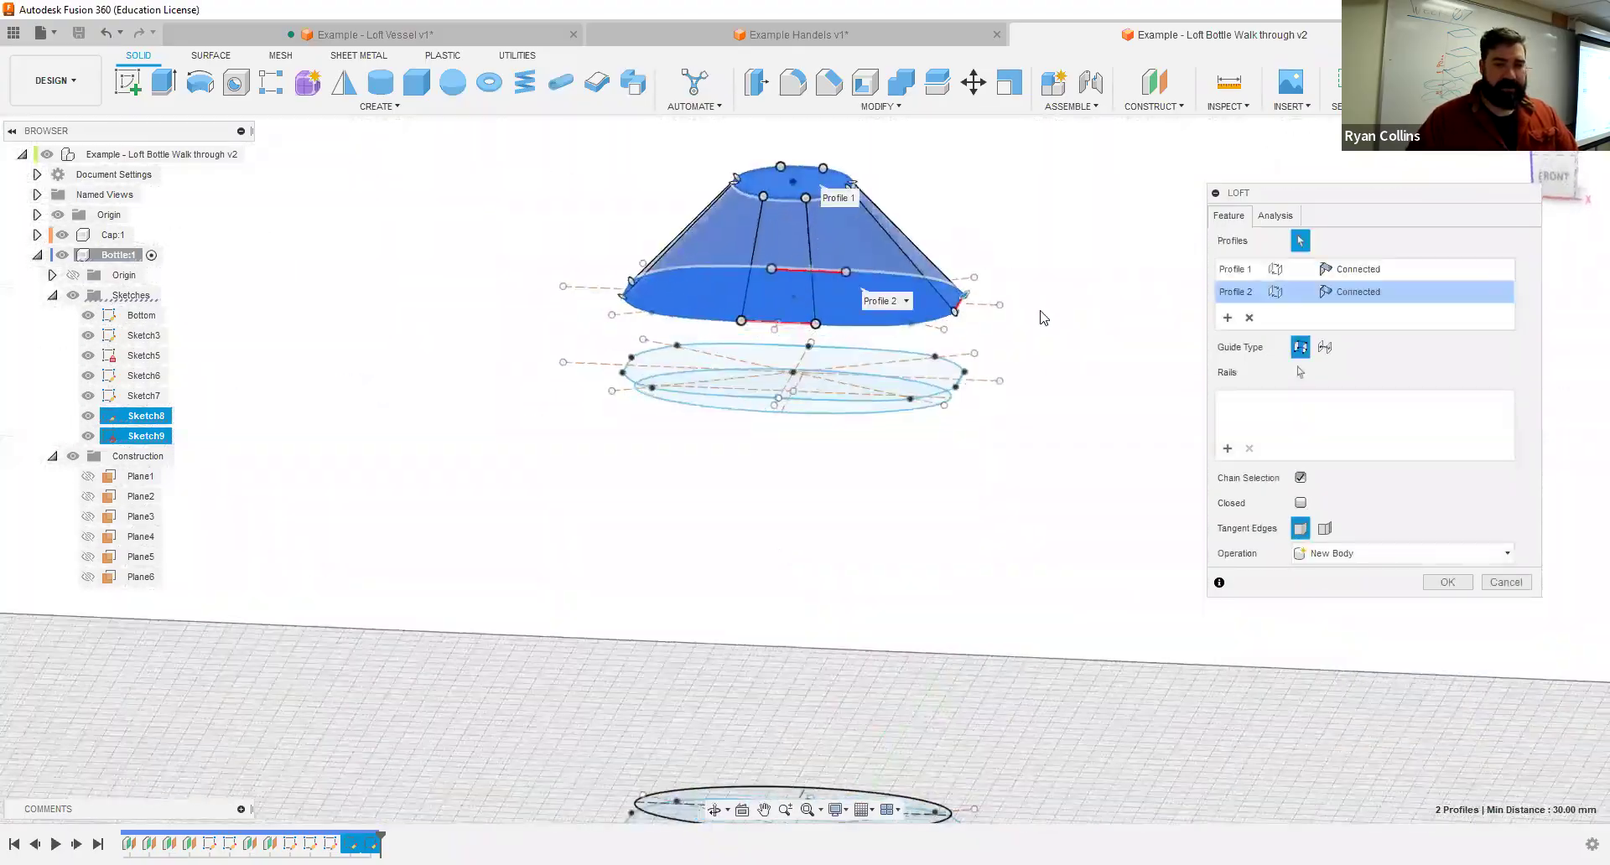
{"action": "left_click", "coordinate": [931, 375]}
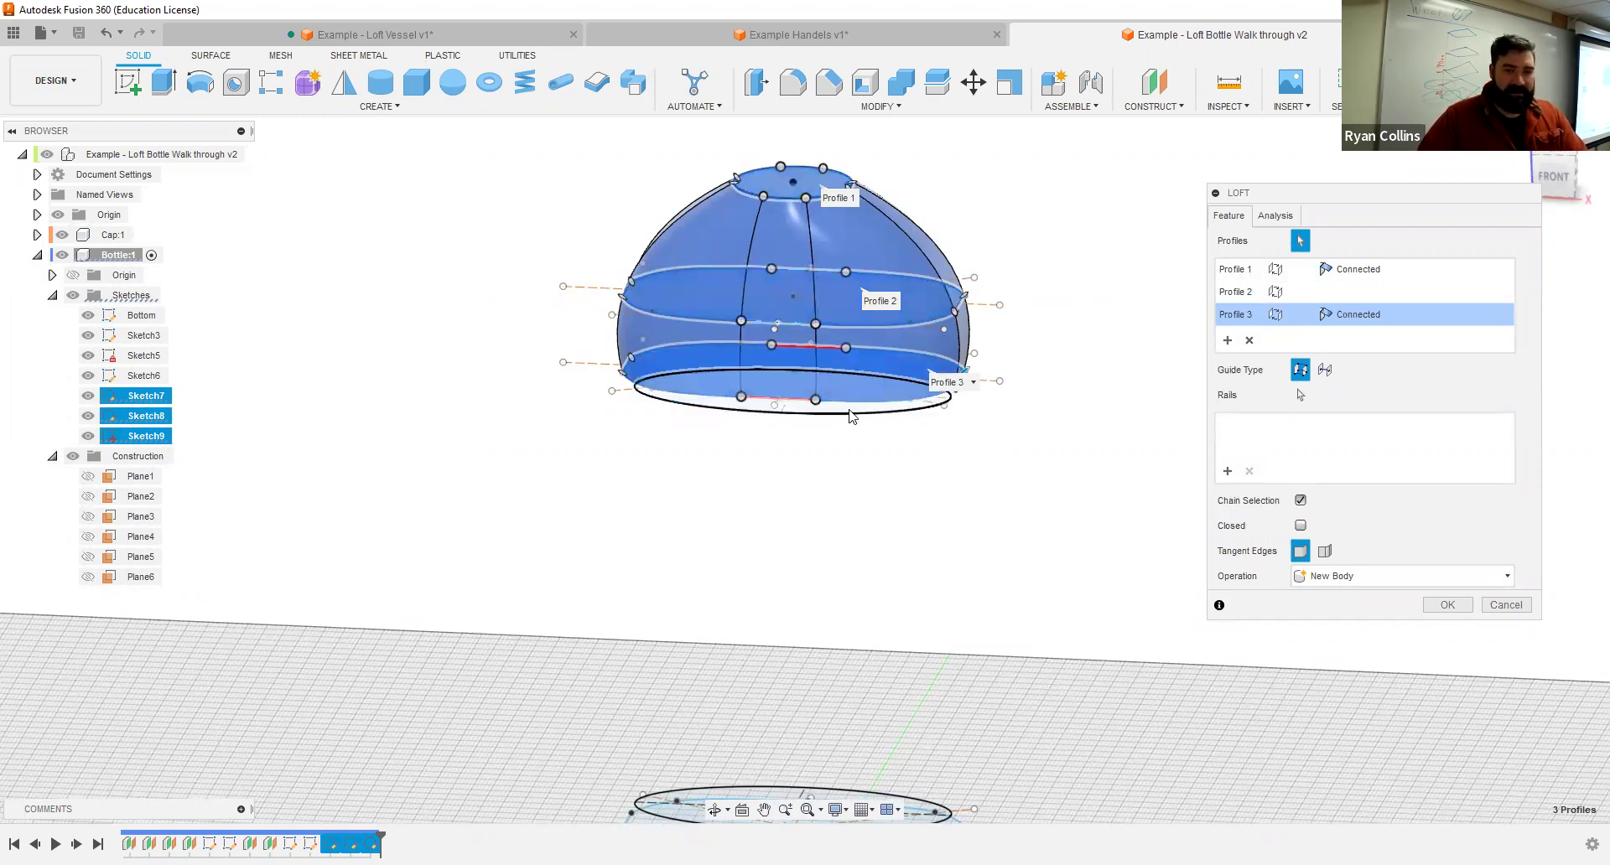
{"action": "mouse_move", "coordinate": [1022, 551]}
{"action": "middle_mouse_down", "text": "shift"}
{"action": "mouse_move", "coordinate": [960, 668]}
{"action": "mouse_move", "coordinate": [970, 619]}
{"action": "mouse_move", "coordinate": [963, 649]}
{"action": "middle_mouse_up", "text": "shift"}
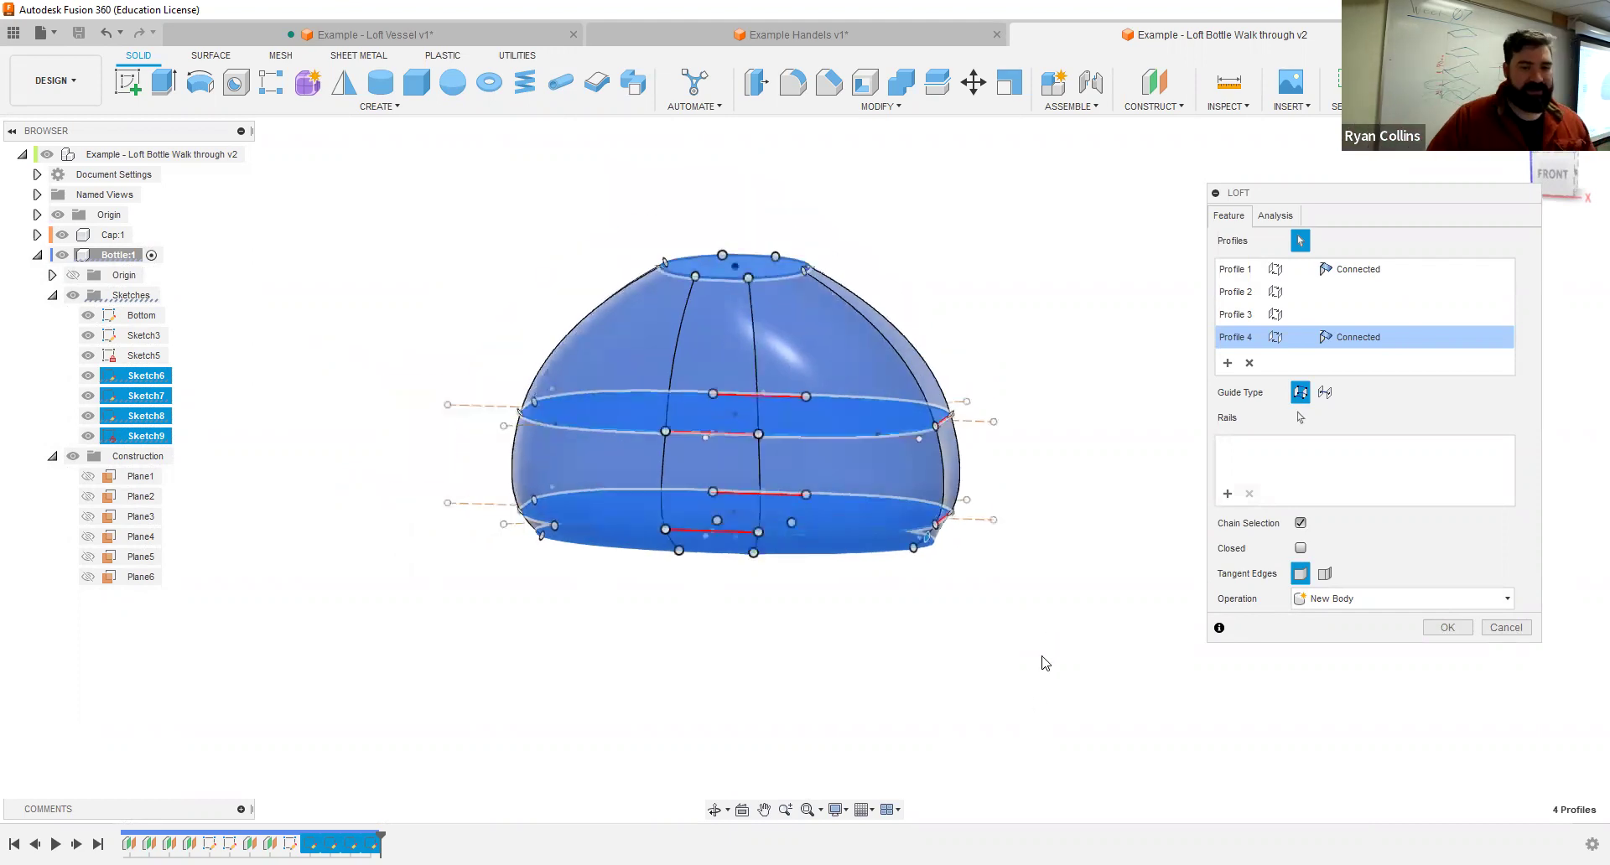
{"action": "scroll", "coordinate": [1031, 263], "scroll_direction": "down", "scroll_amount": 3}
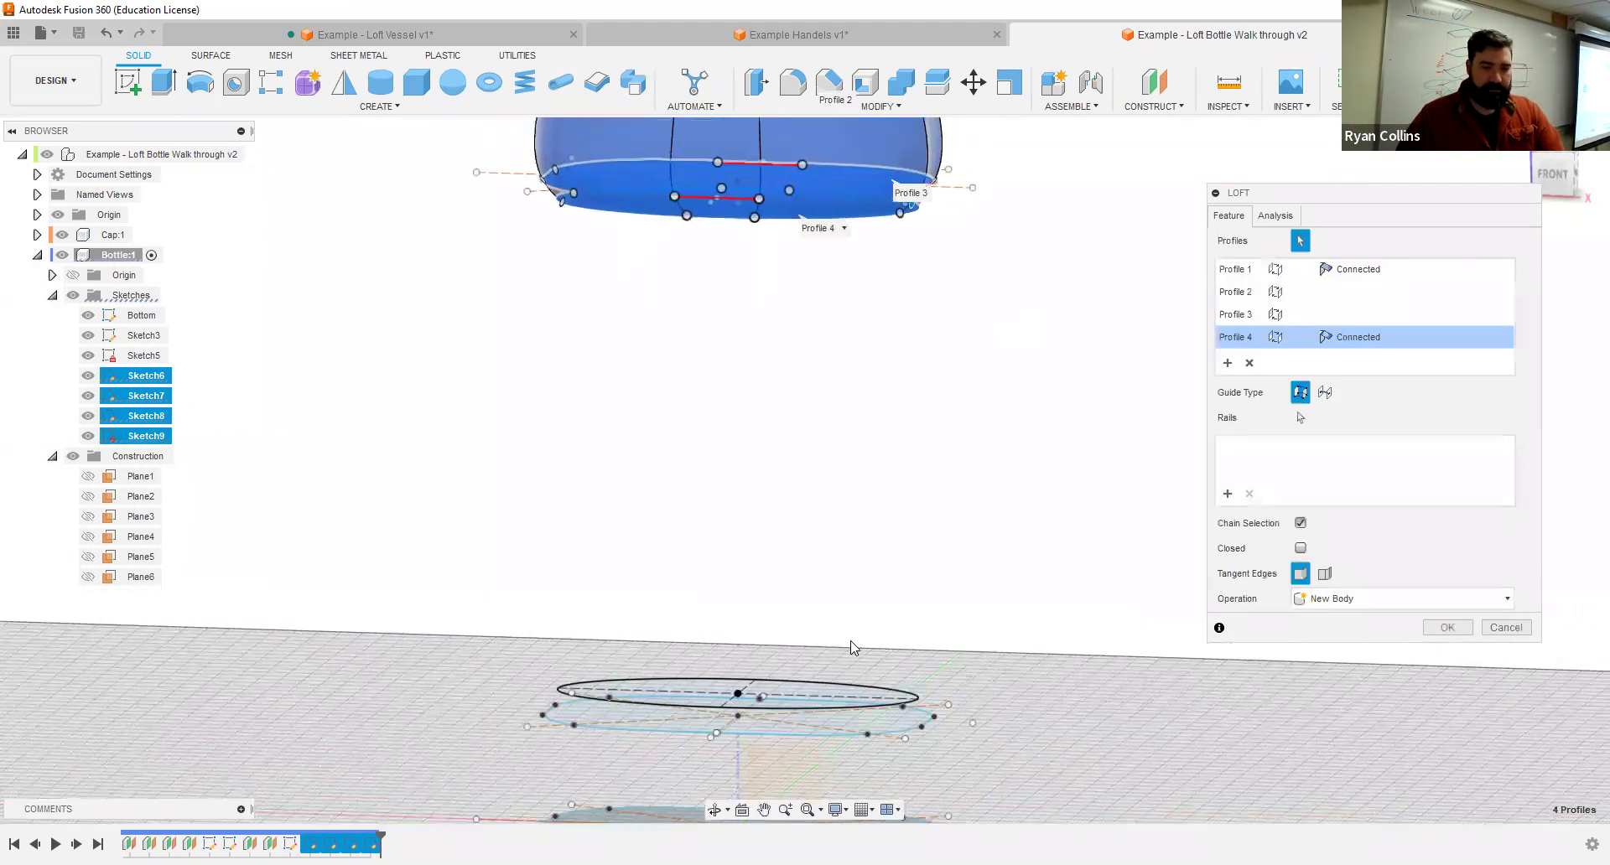
{"action": "left_click", "coordinate": [814, 697]}
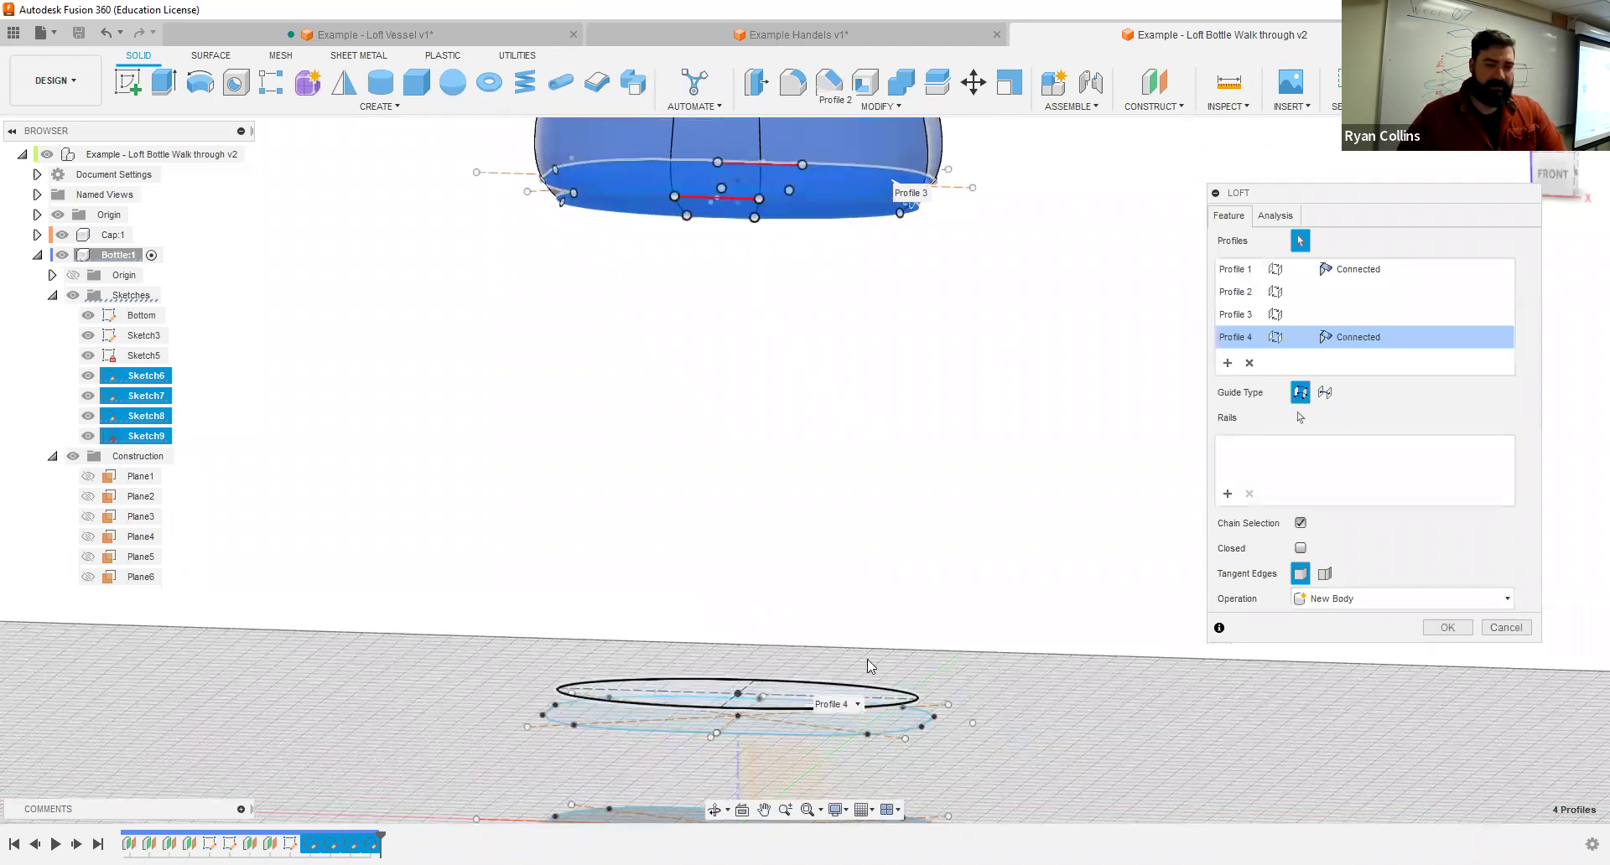
Step: Try extending the loft through the Sketch3 profile down to the Bottom sketch profile
{"action": "middle_click_drag", "start_coordinate": [1052, 487], "coordinate": [1022, 495], "text": "shift"}
{"action": "middle_click_drag", "start_coordinate": [1046, 637], "coordinate": [981, 416]}
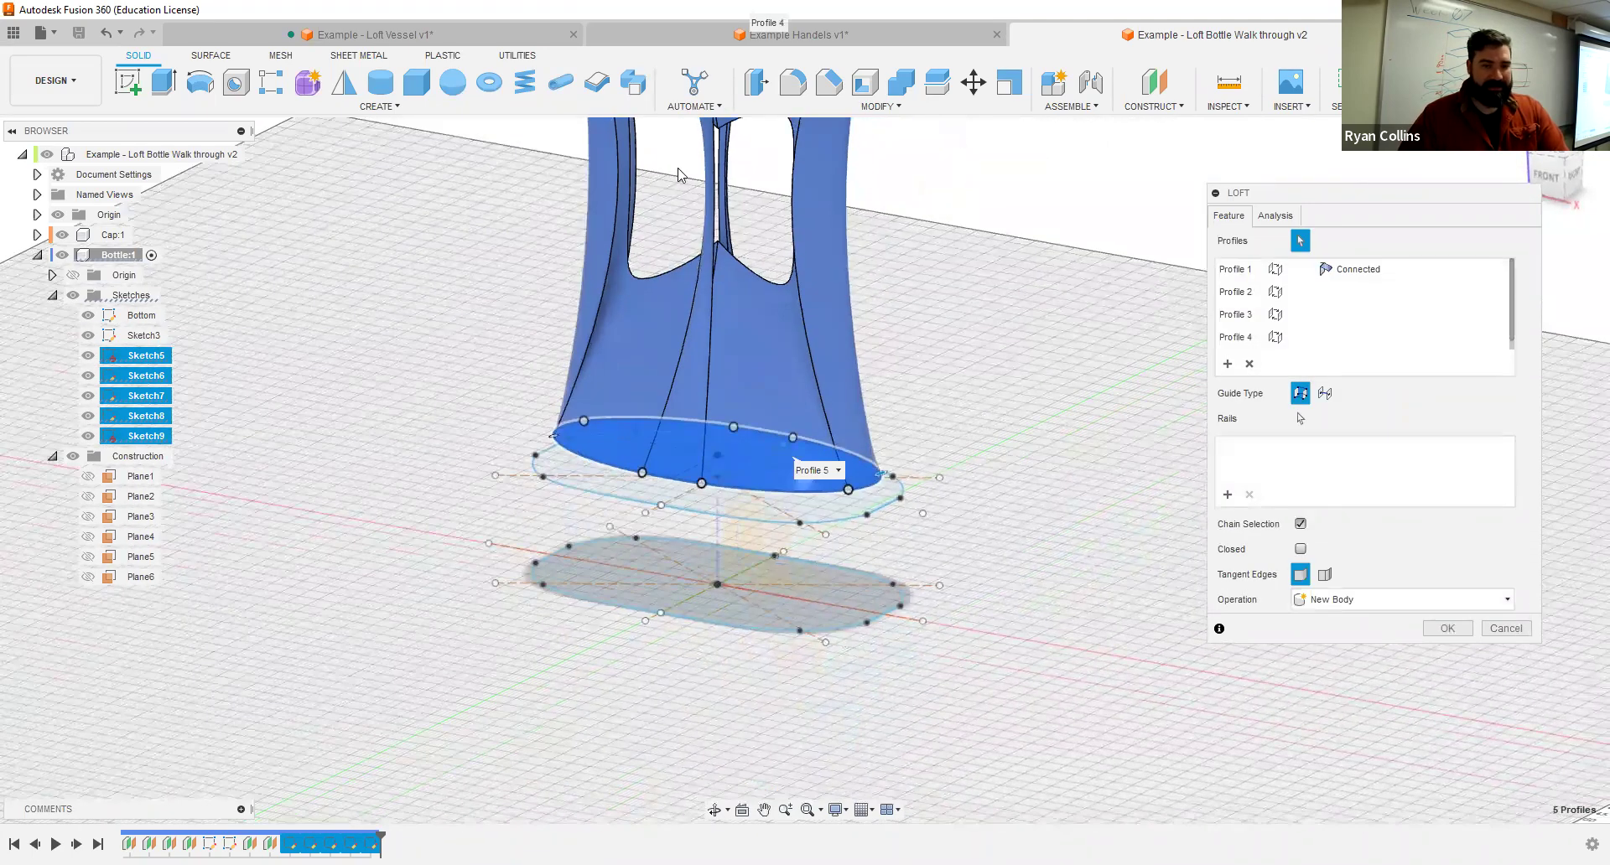
{"action": "middle_click_drag", "start_coordinate": [754, 266], "coordinate": [951, 497]}
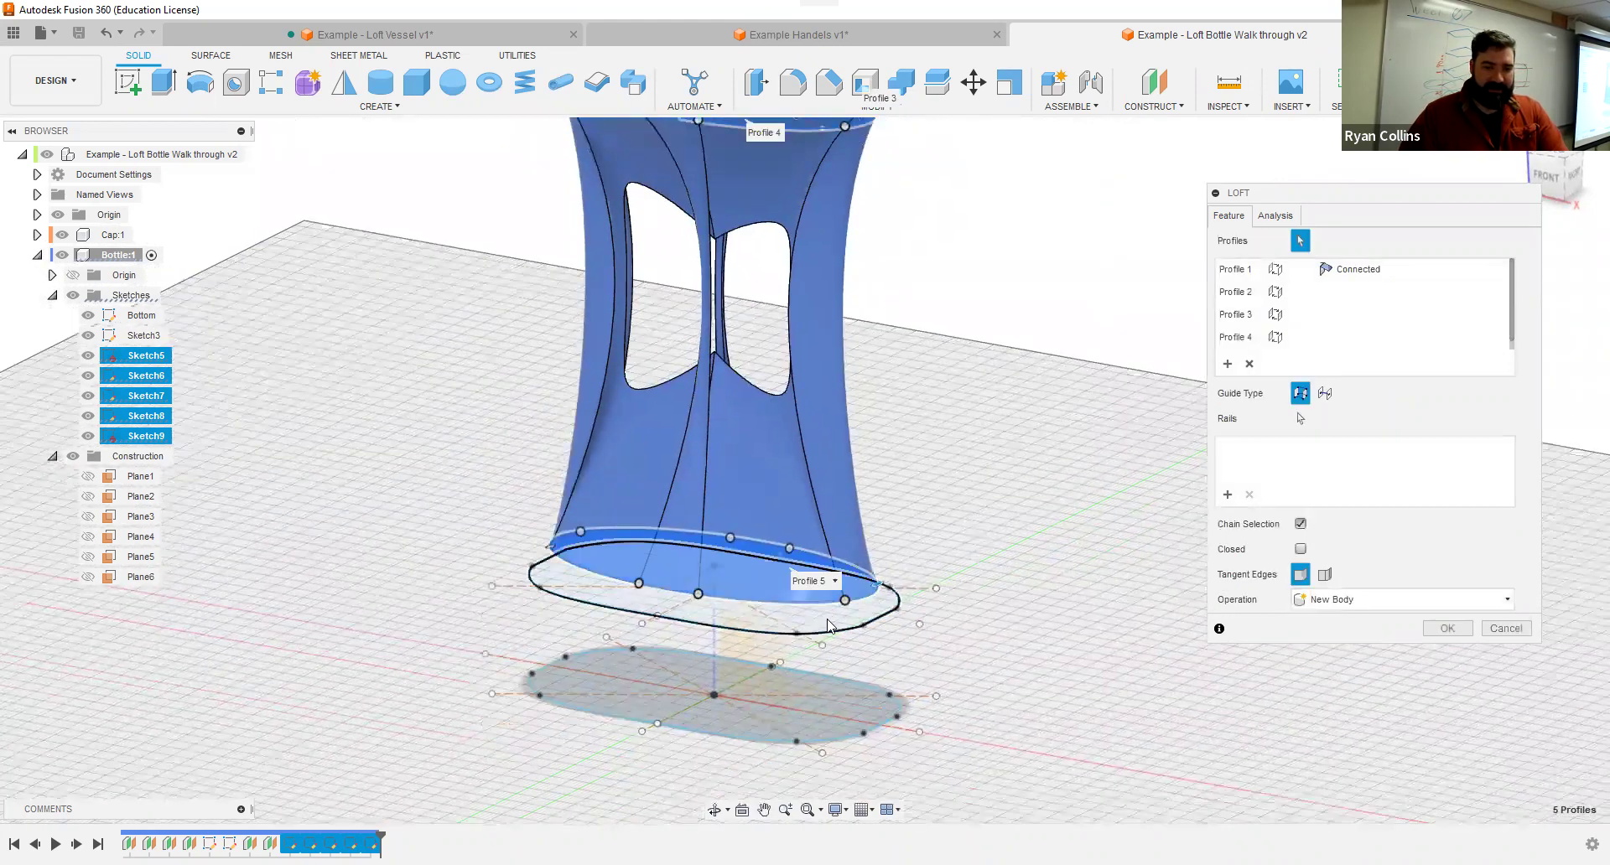
{"action": "left_click", "coordinate": [834, 675]}
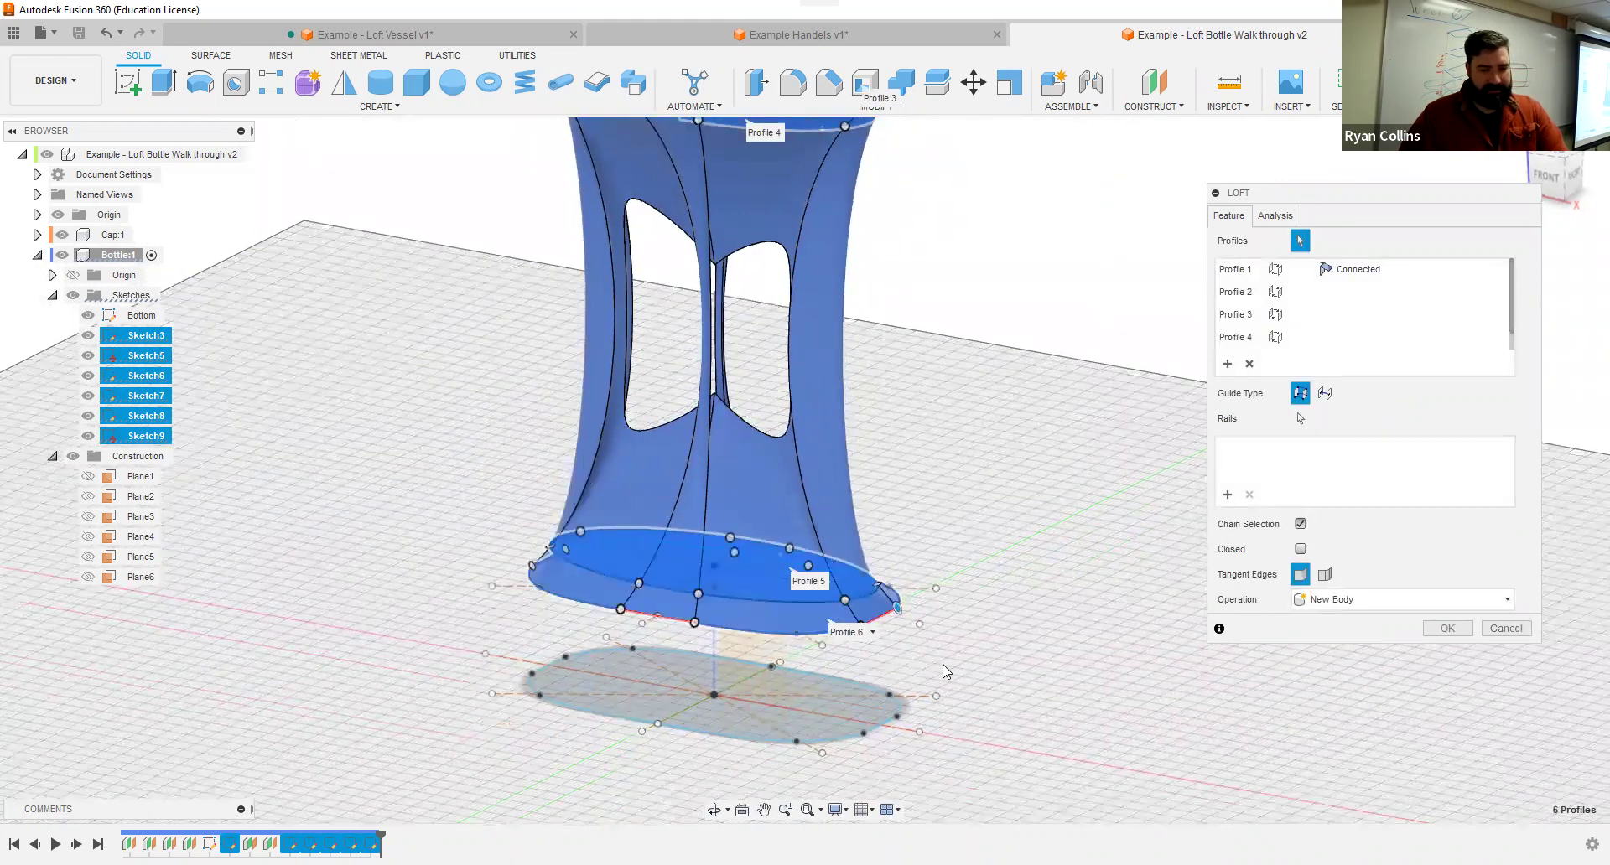
{"action": "left_click", "coordinate": [813, 723]}
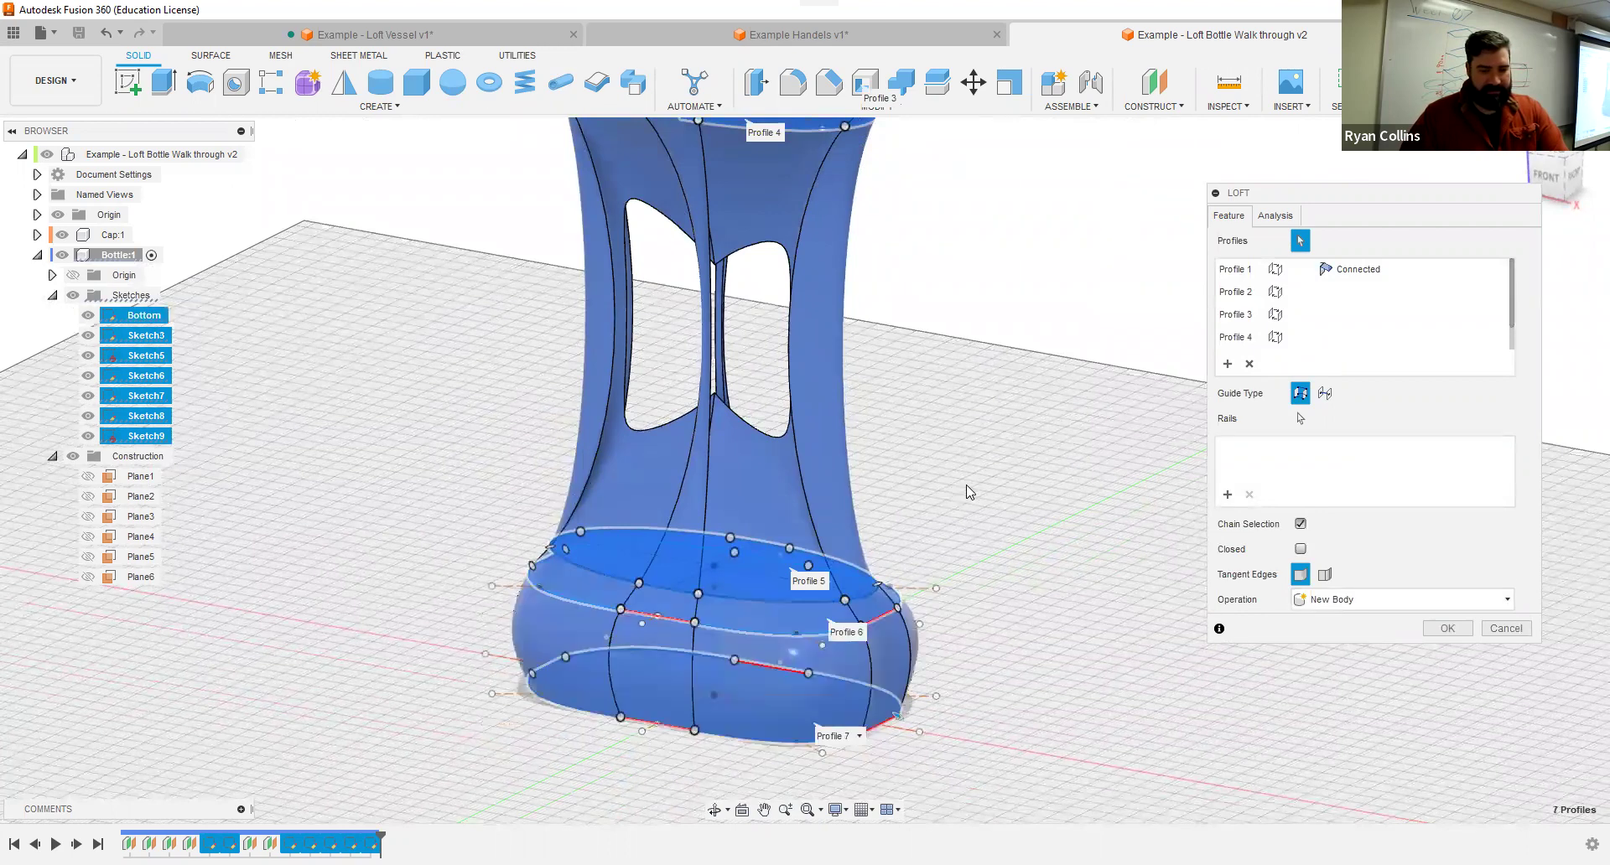
{"action": "middle_click_drag", "start_coordinate": [988, 488], "coordinate": [953, 612], "text": "shift"}
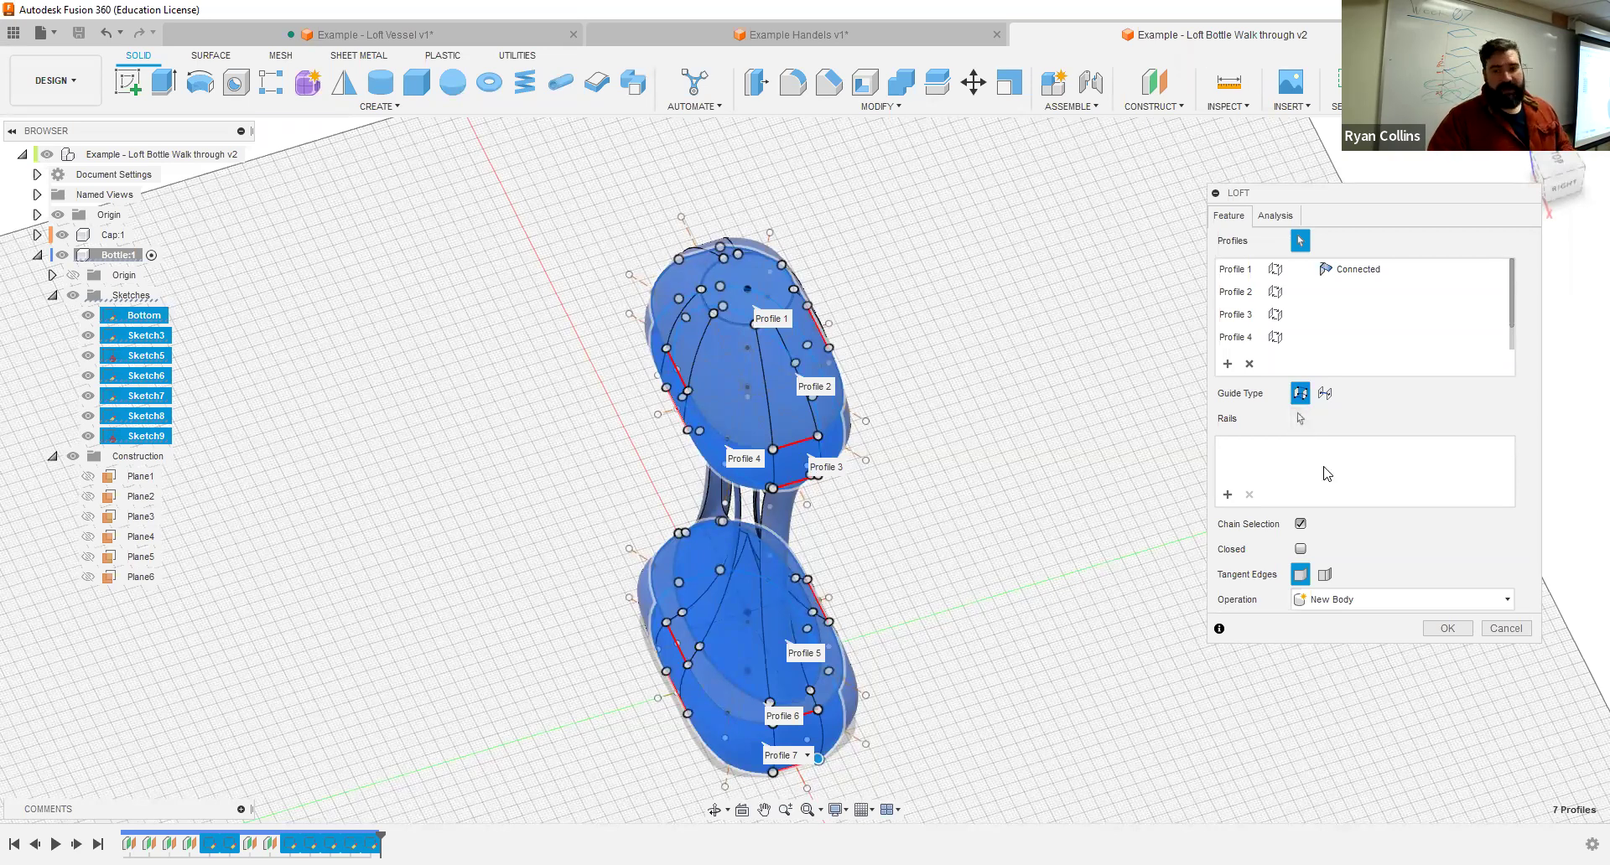
Step: Try the Keep tangent edges, Closed and Chain Selection options on the seven-profile loft, and discard the loft
{"action": "left_click", "coordinate": [1328, 574]}
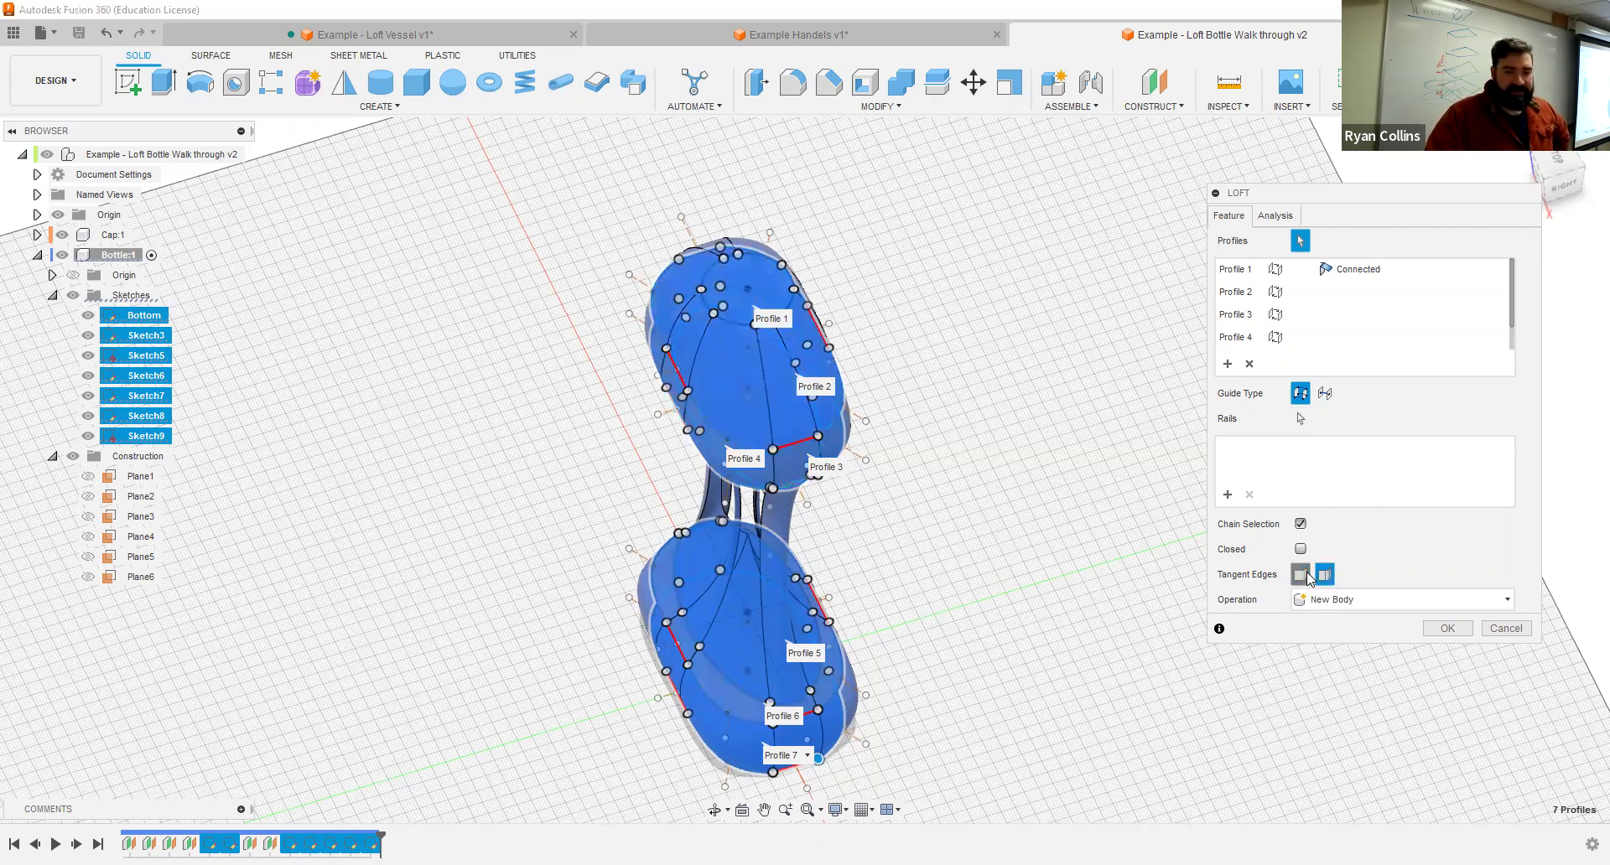
{"action": "left_click", "coordinate": [1305, 575]}
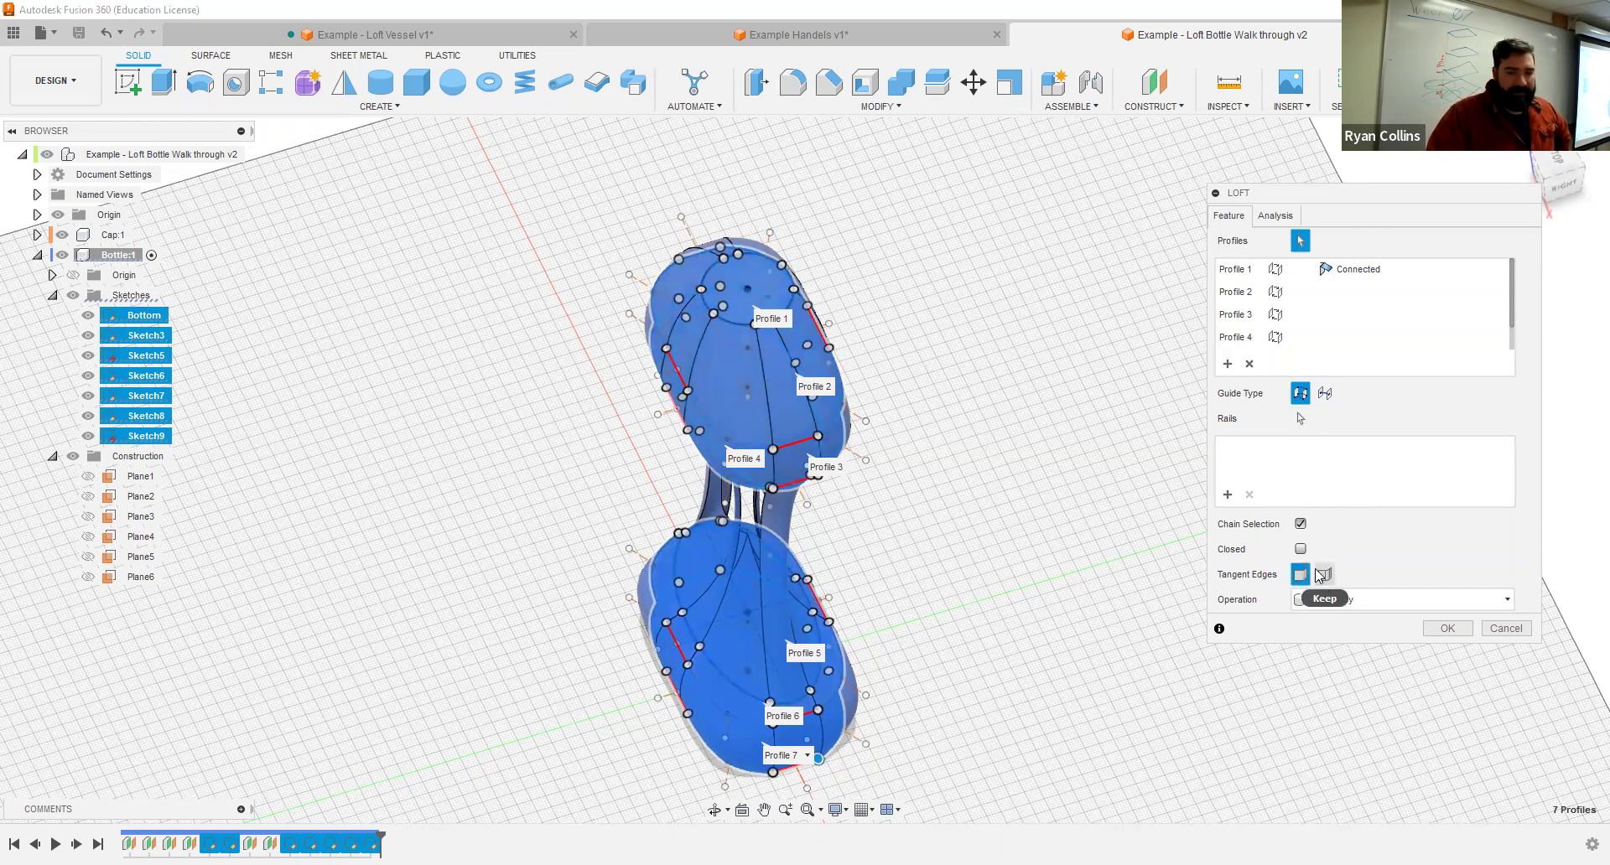
{"action": "left_click", "coordinate": [1300, 549]}
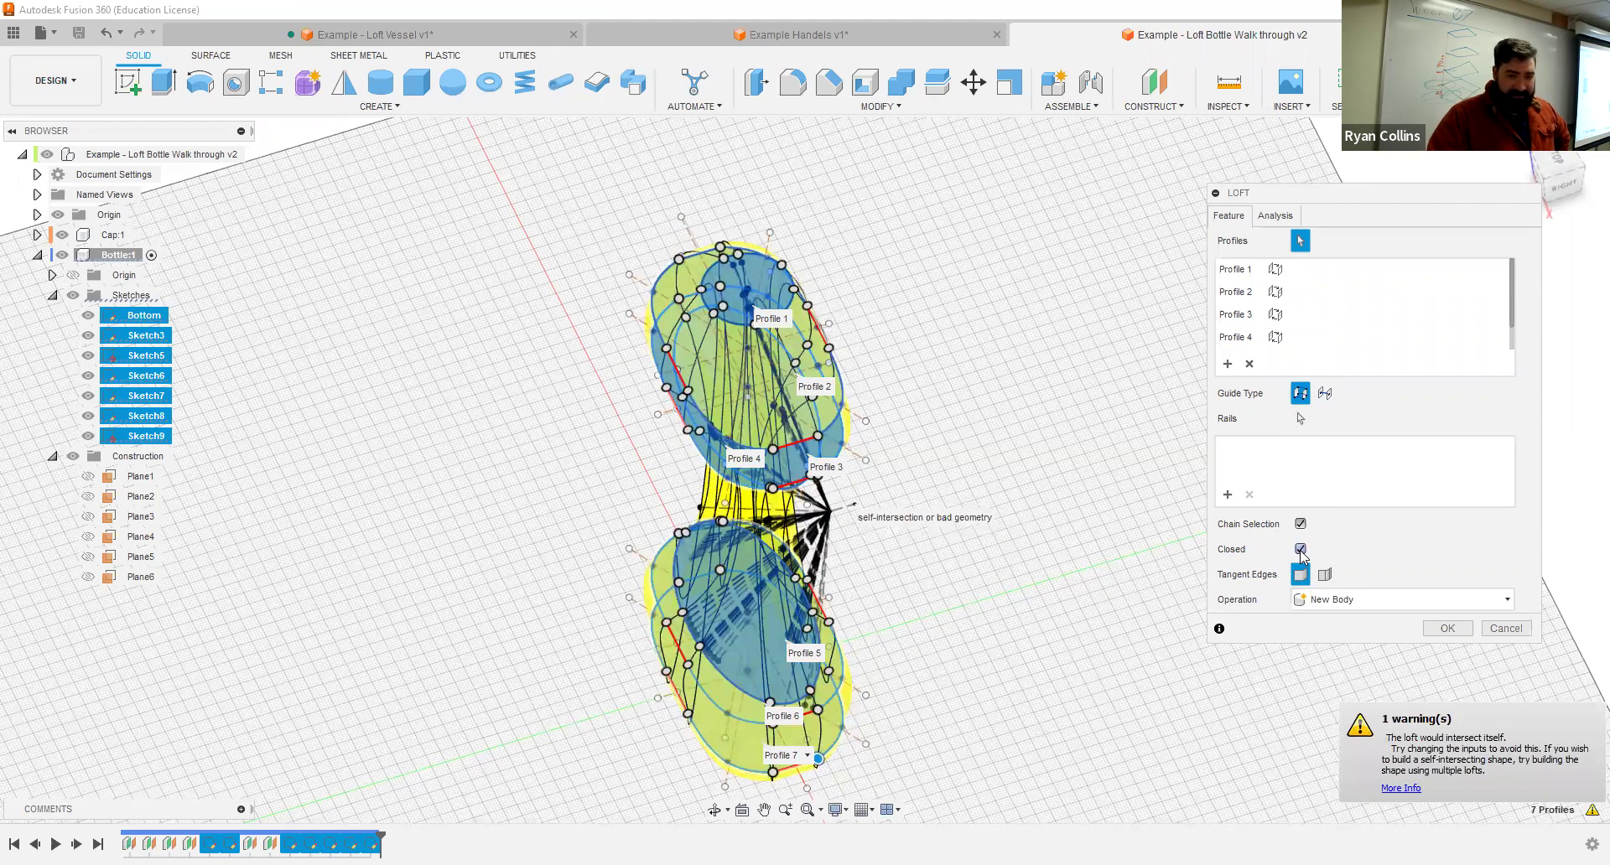
{"action": "left_click", "coordinate": [1301, 549]}
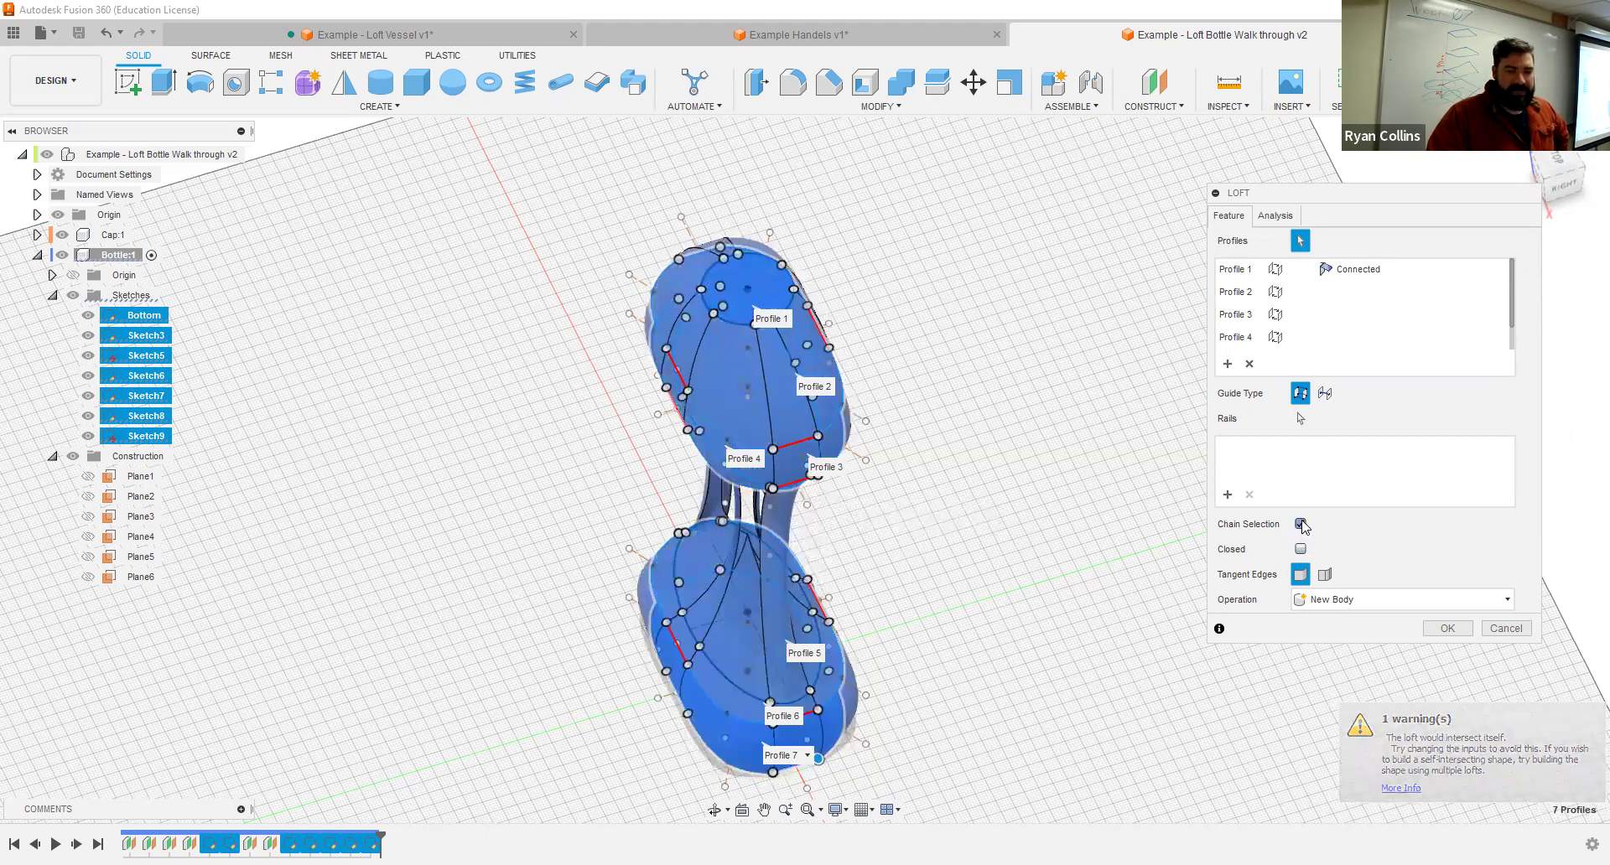
{"action": "left_click", "coordinate": [1302, 524]}
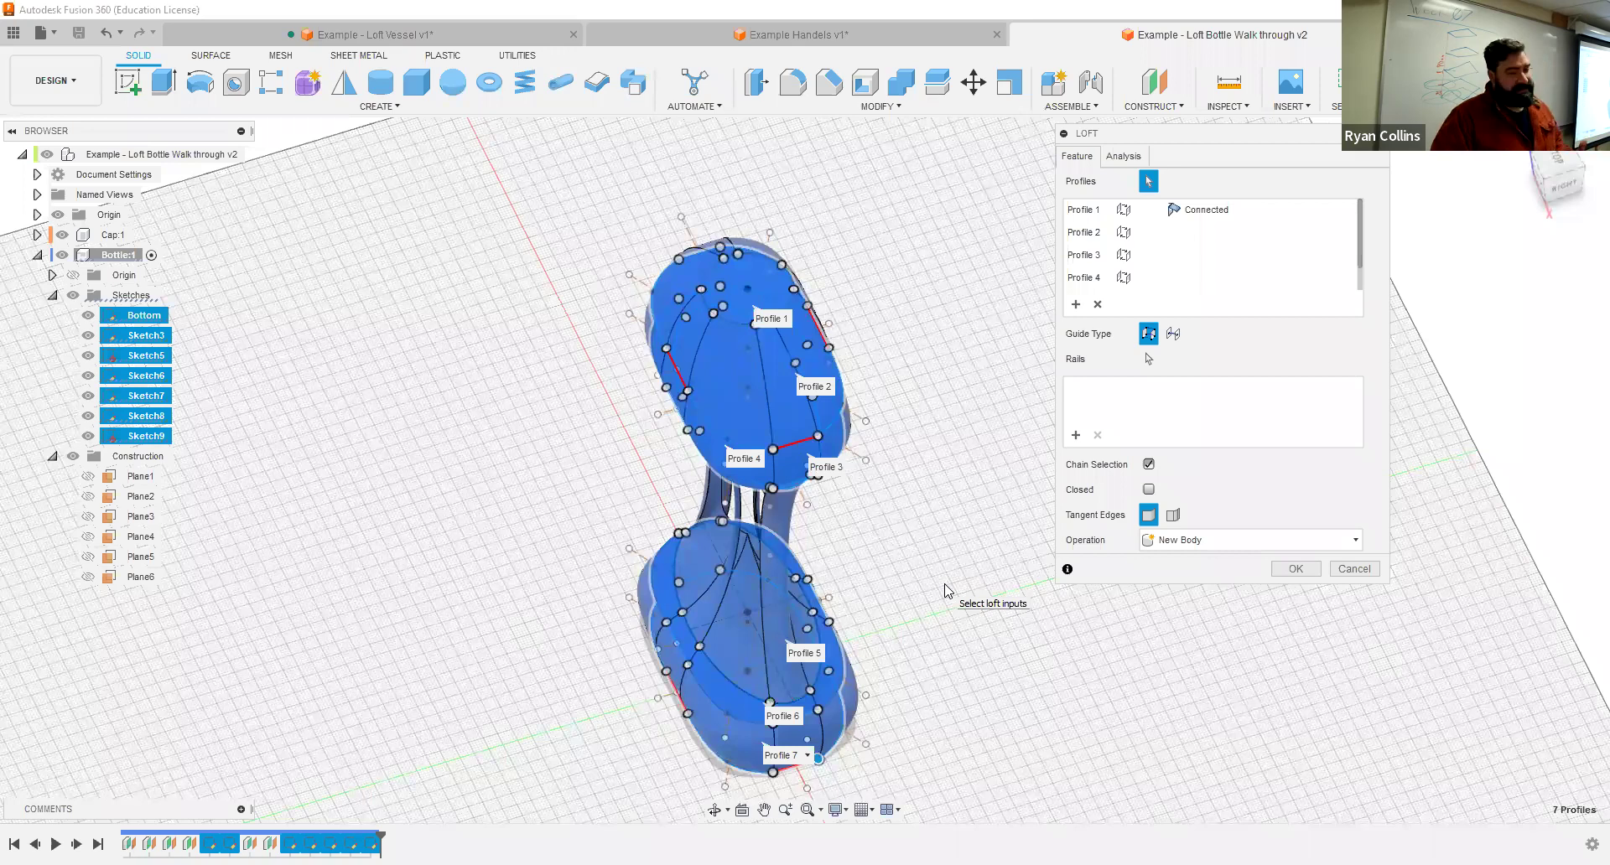
{"action": "left_click", "coordinate": [1352, 570]}
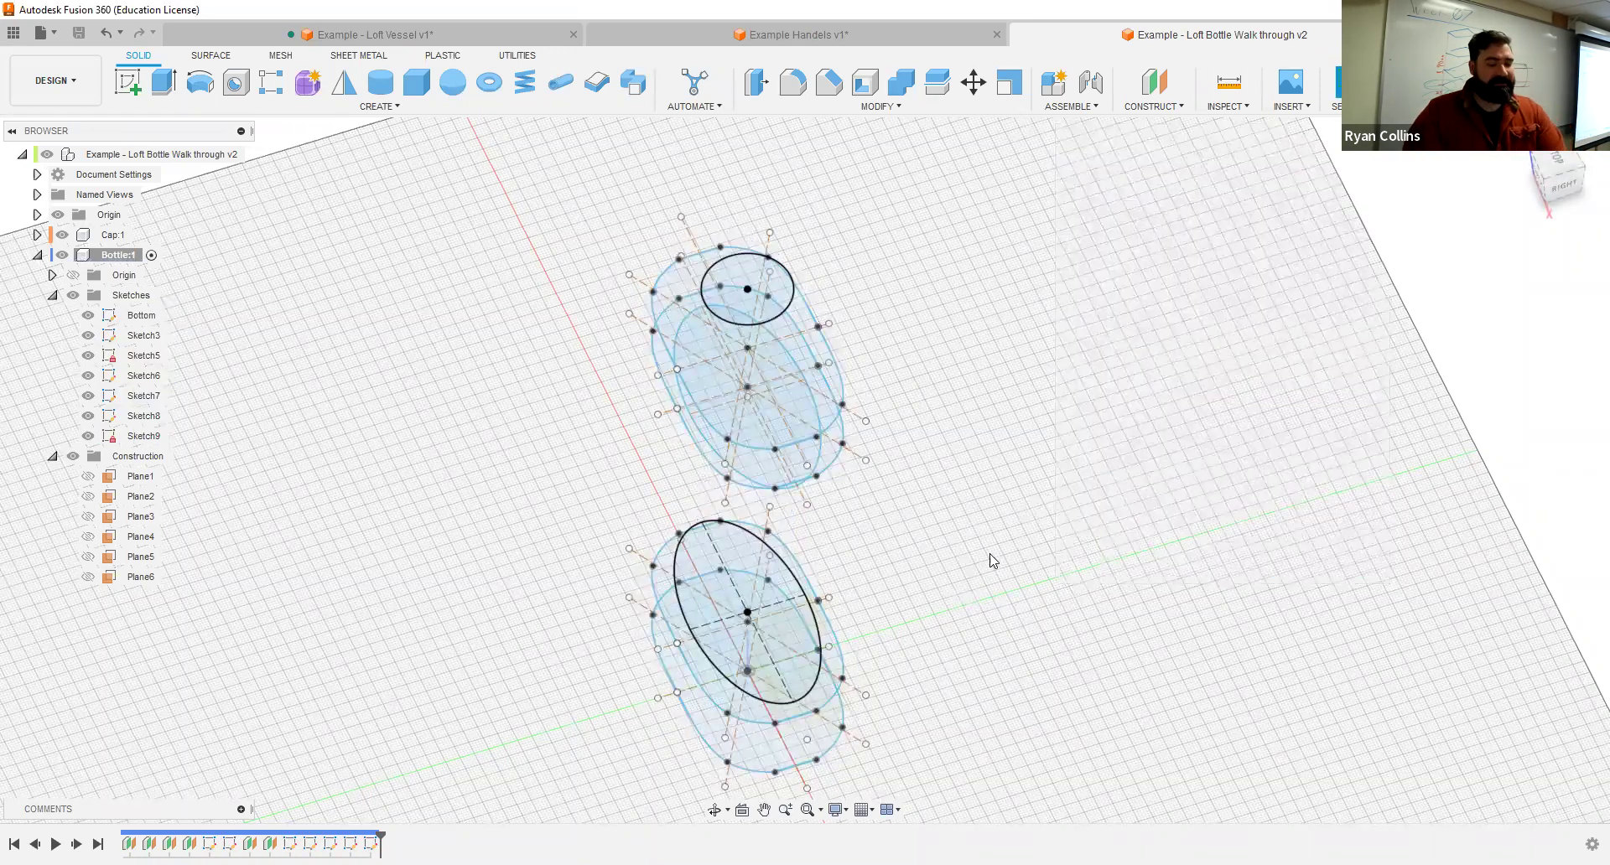
Step: Try to loft the bottle's base upward from the Bottom sketch through Sketch3 to the Sketch5 ellipse
{"action": "right_click", "coordinate": [1088, 577]}
{"action": "left_click", "coordinate": [1093, 522]}
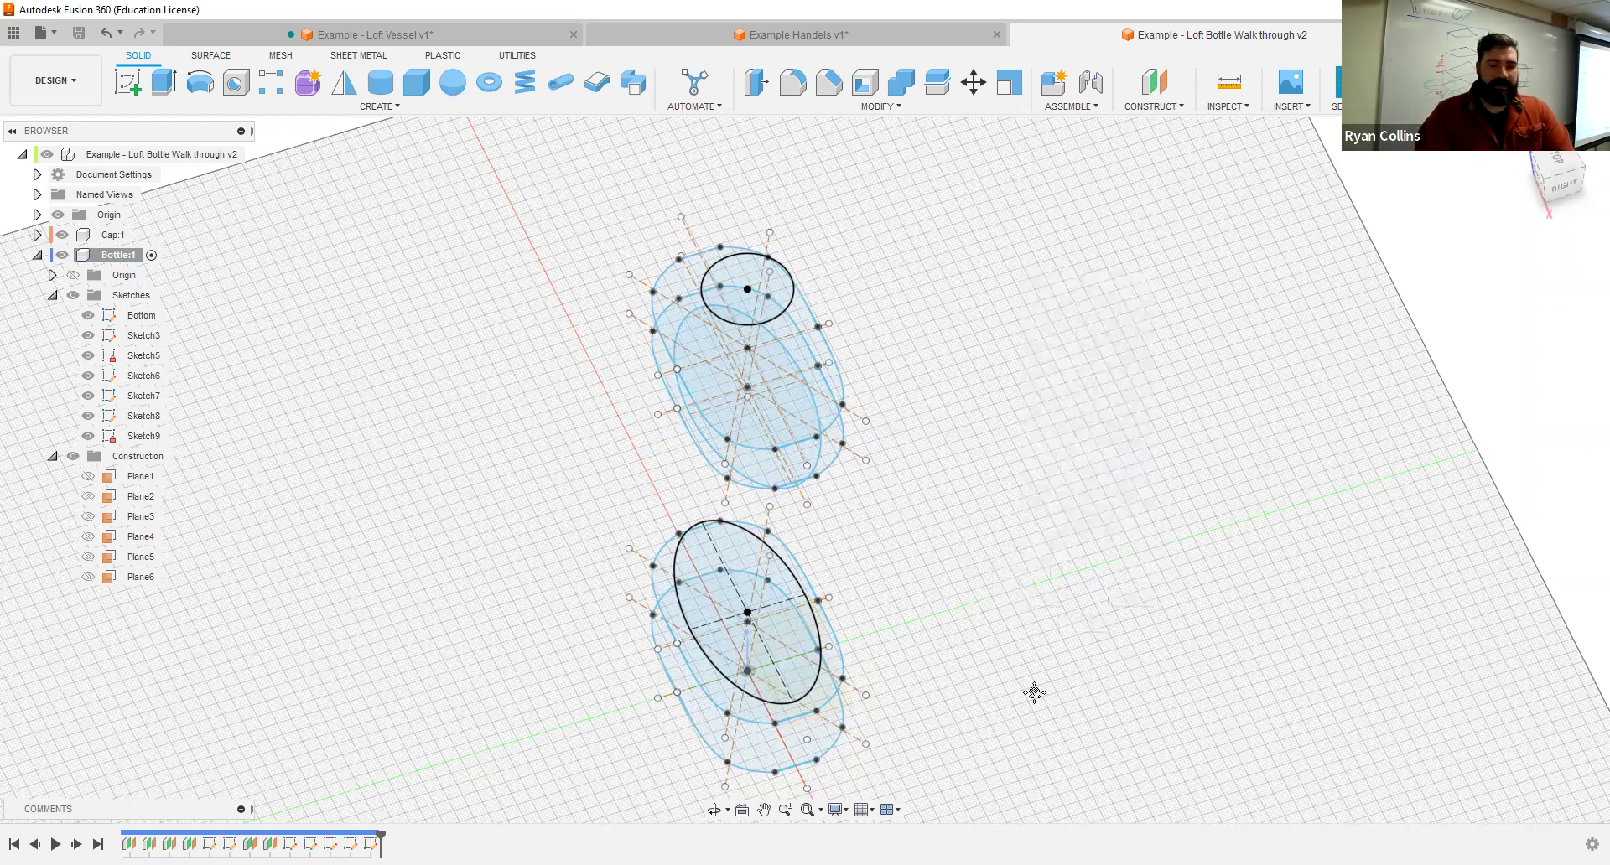
{"action": "middle_click_drag", "start_coordinate": [945, 633], "coordinate": [964, 587], "text": "shift"}
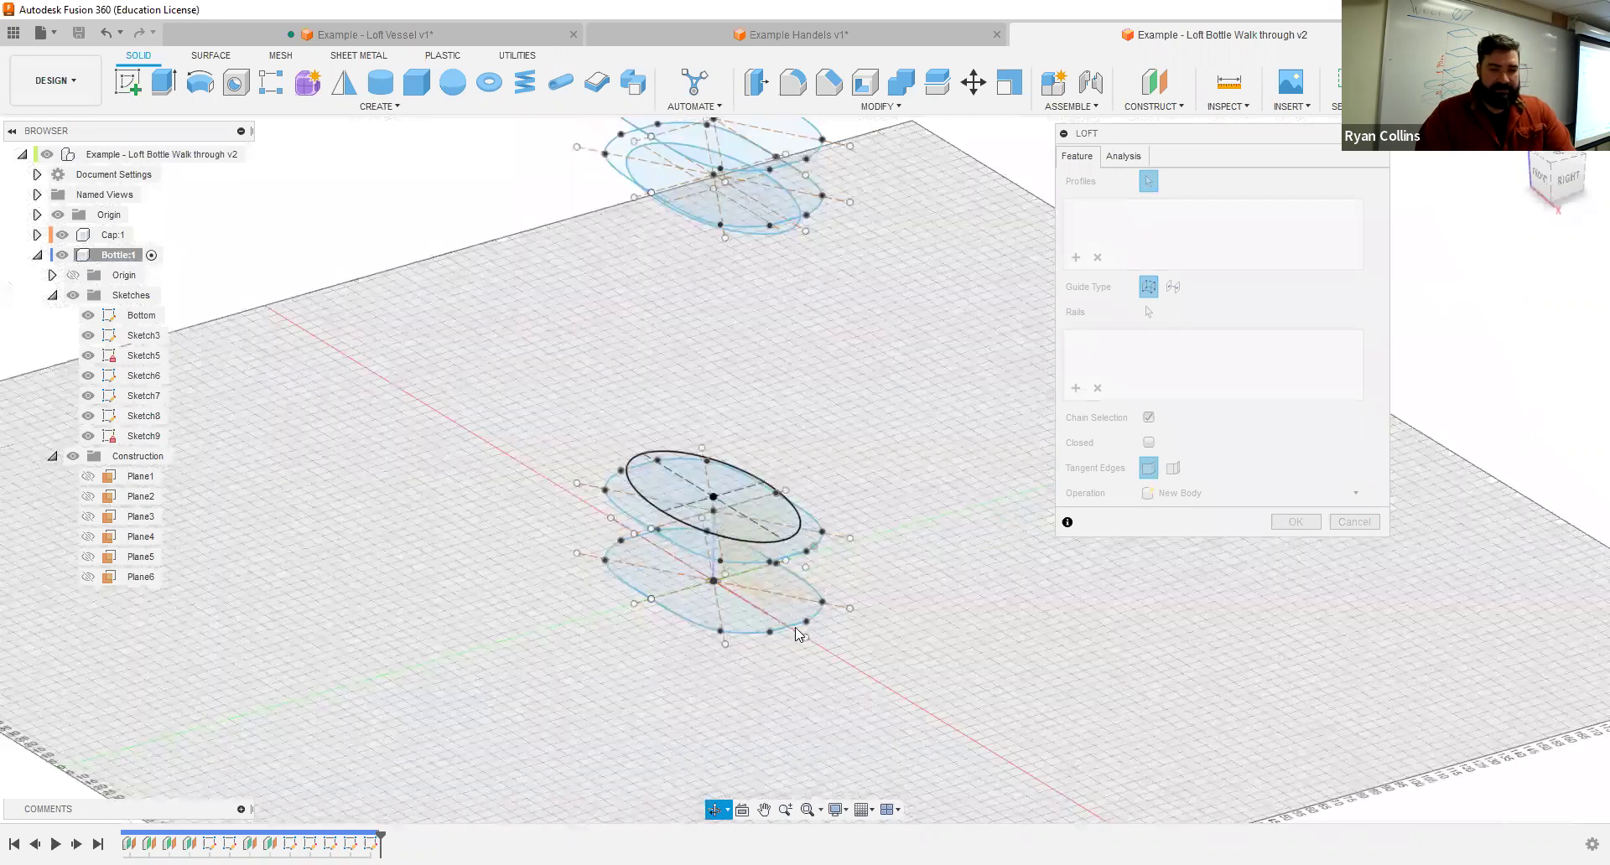
{"action": "left_click", "coordinate": [732, 624]}
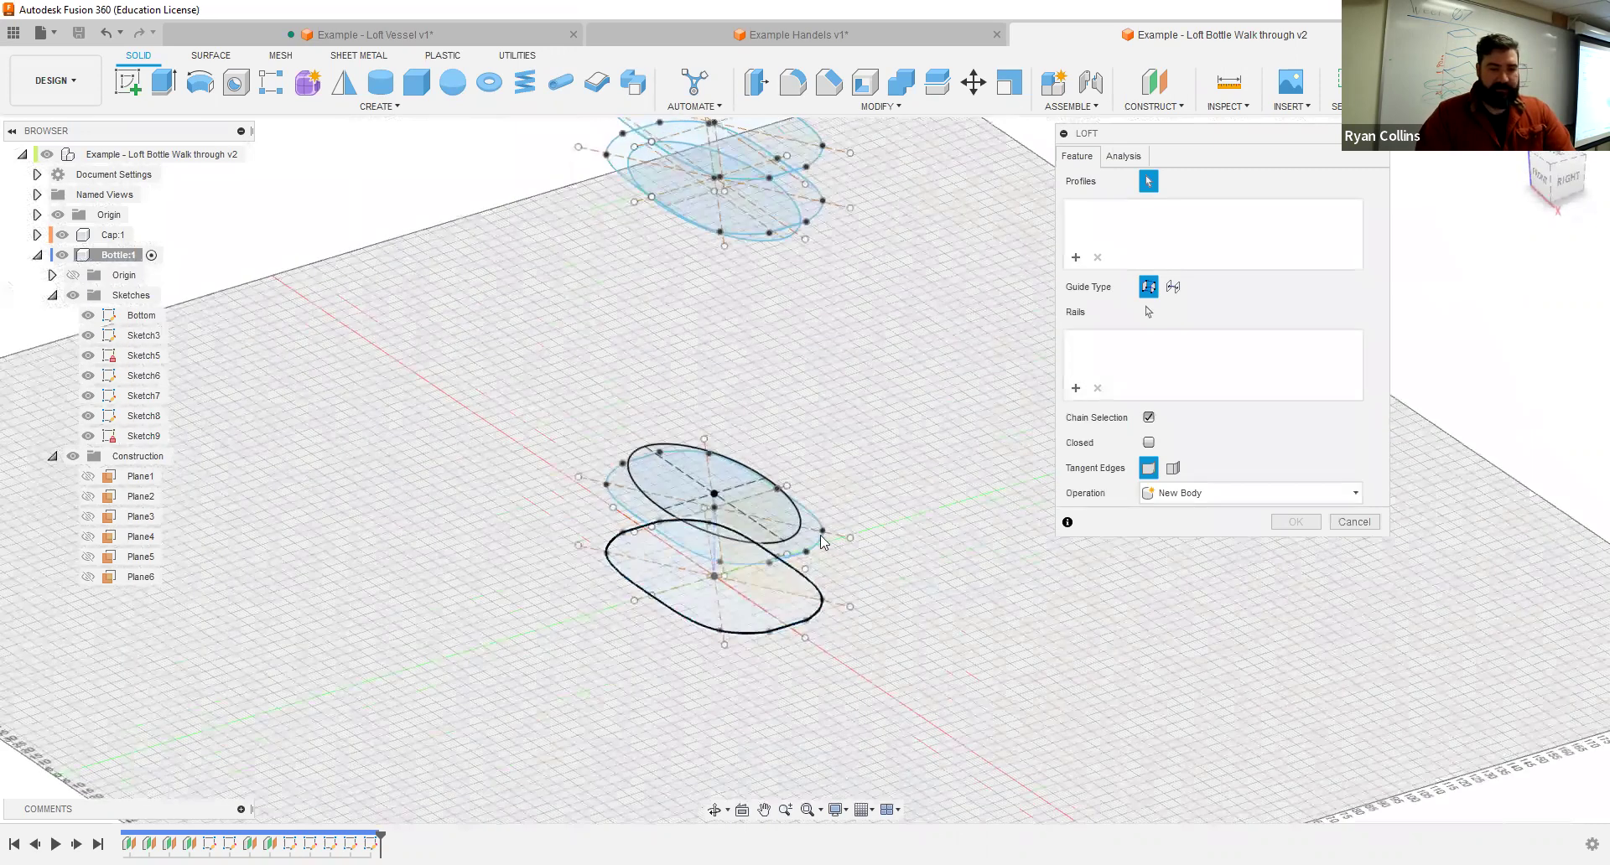
{"action": "left_click", "coordinate": [807, 544]}
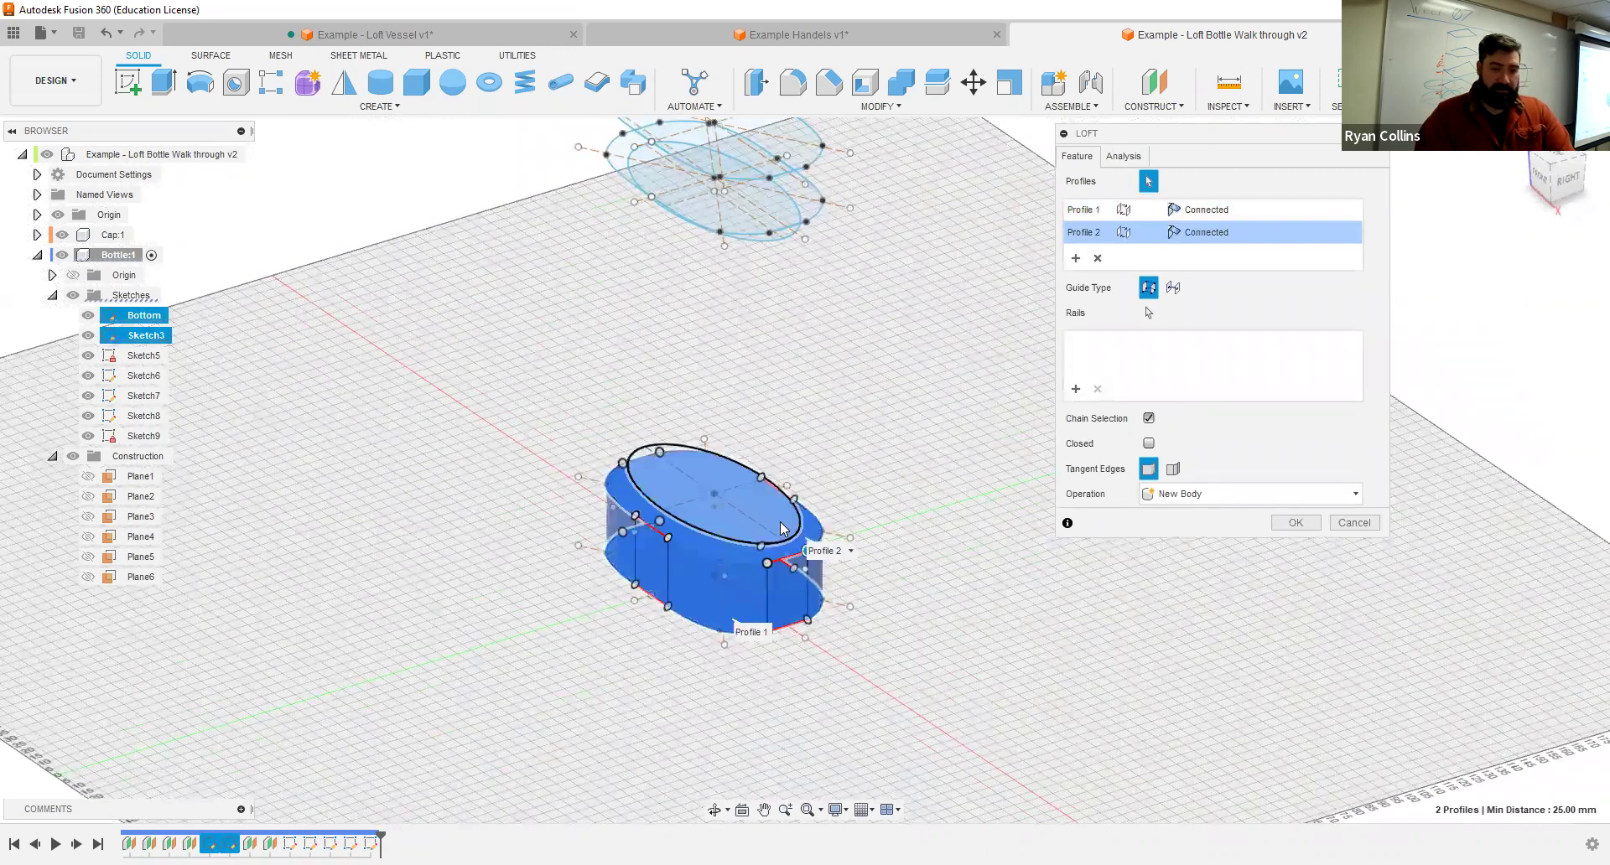
{"action": "left_click", "coordinate": [880, 650]}
{"action": "mouse_move", "coordinate": [905, 645]}
{"action": "middle_mouse_down", "text": "shift"}
{"action": "mouse_move", "coordinate": [924, 631]}
{"action": "mouse_move", "coordinate": [905, 646]}
{"action": "mouse_move", "coordinate": [797, 611]}
{"action": "middle_mouse_up", "text": "shift"}
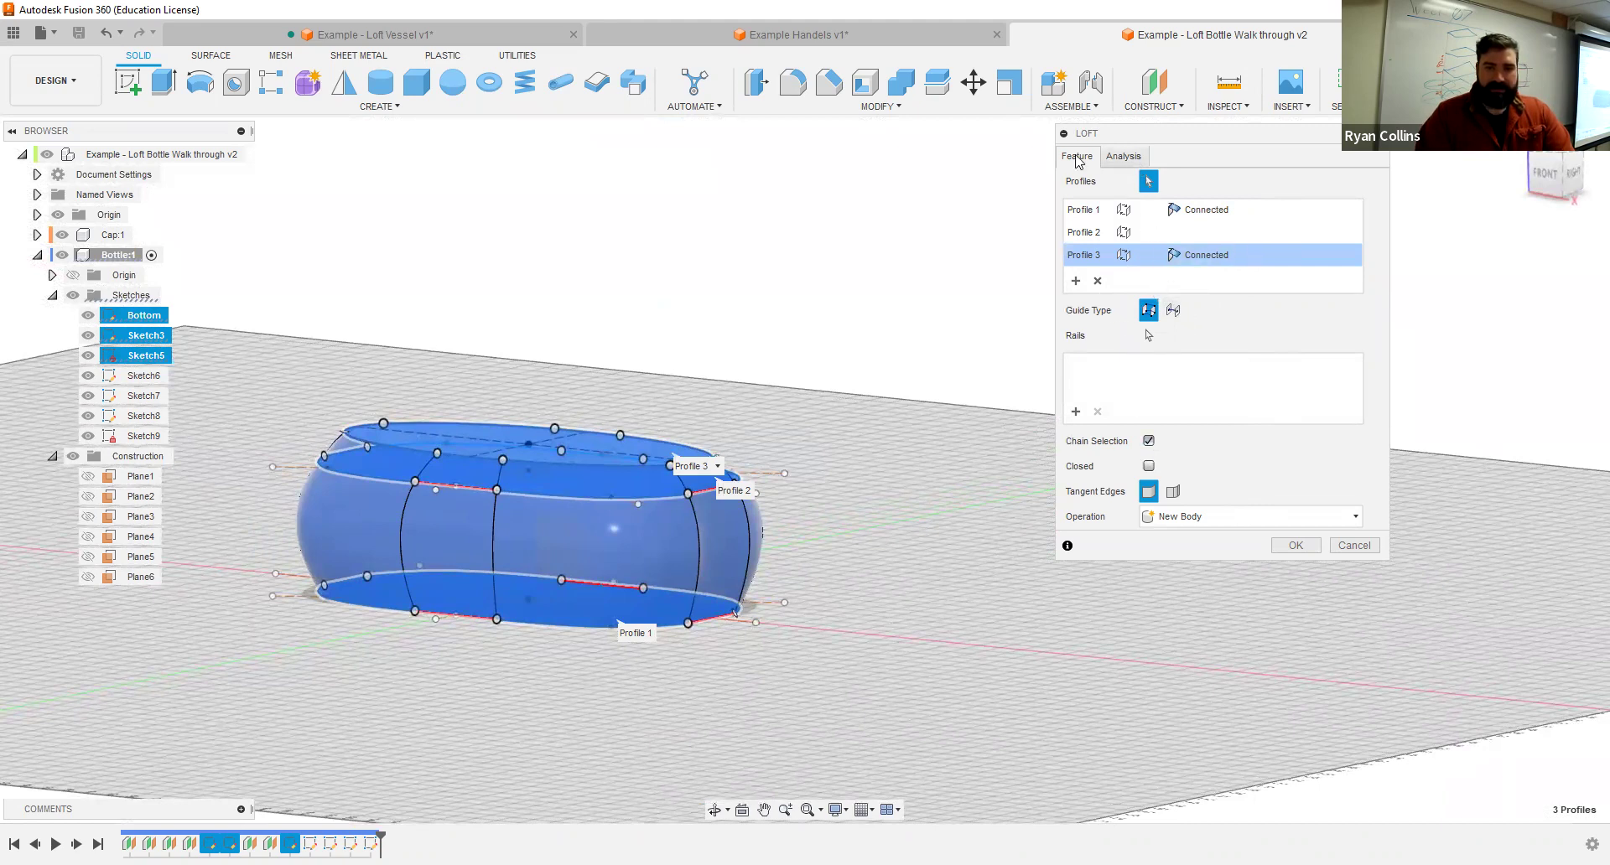
Step: Inspect the rail and tangent edge options of the three-profile base loft, and discard the loft
{"action": "left_click", "coordinate": [1303, 327]}
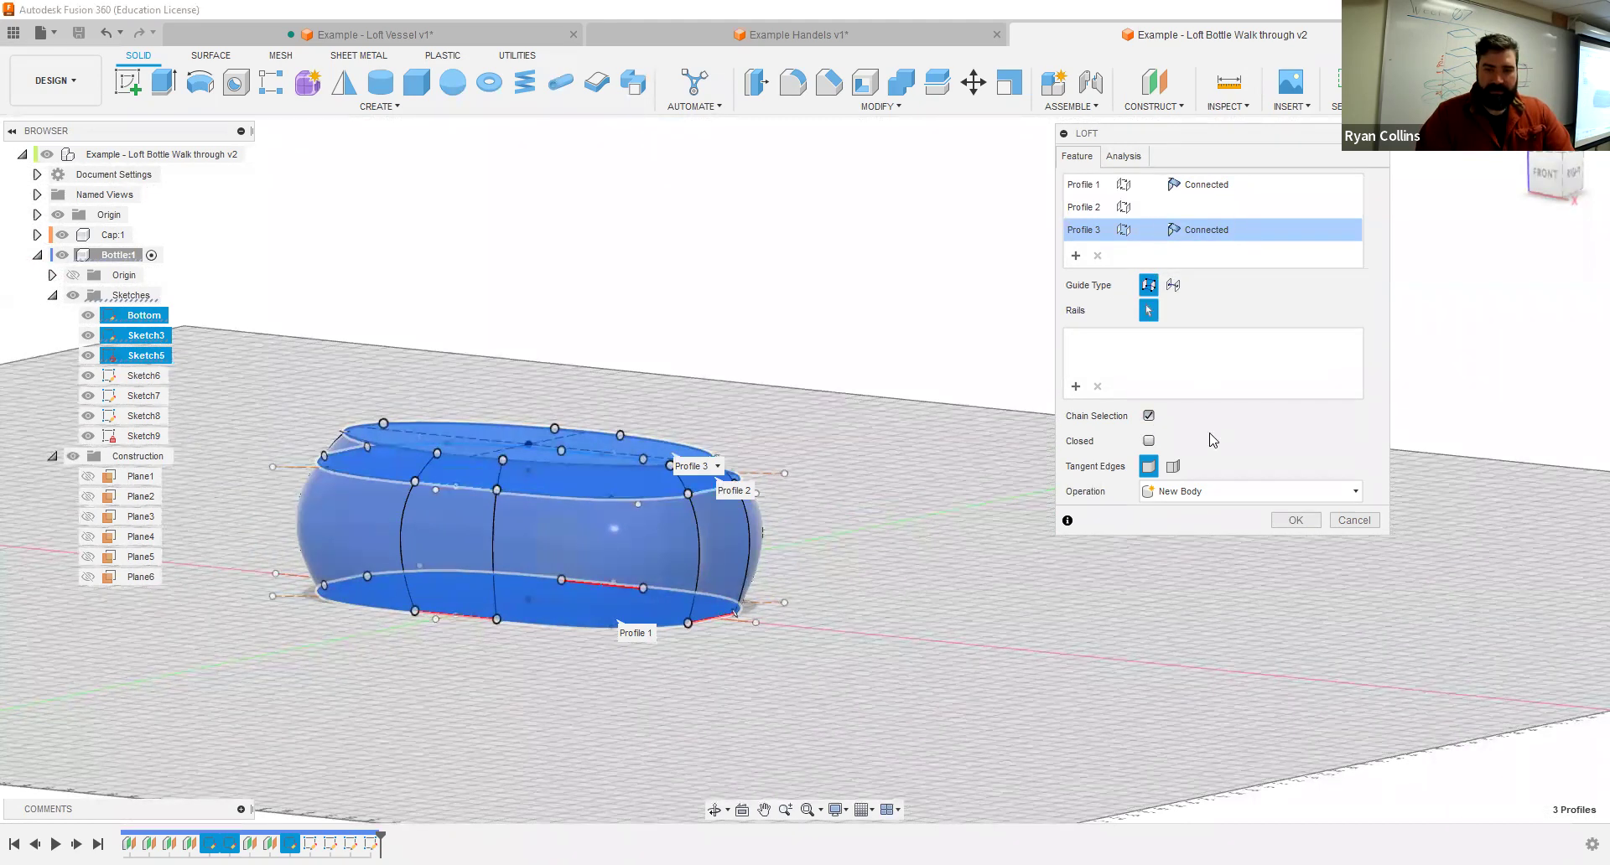
{"action": "left_click", "coordinate": [1148, 467]}
{"action": "left_click", "coordinate": [1149, 467]}
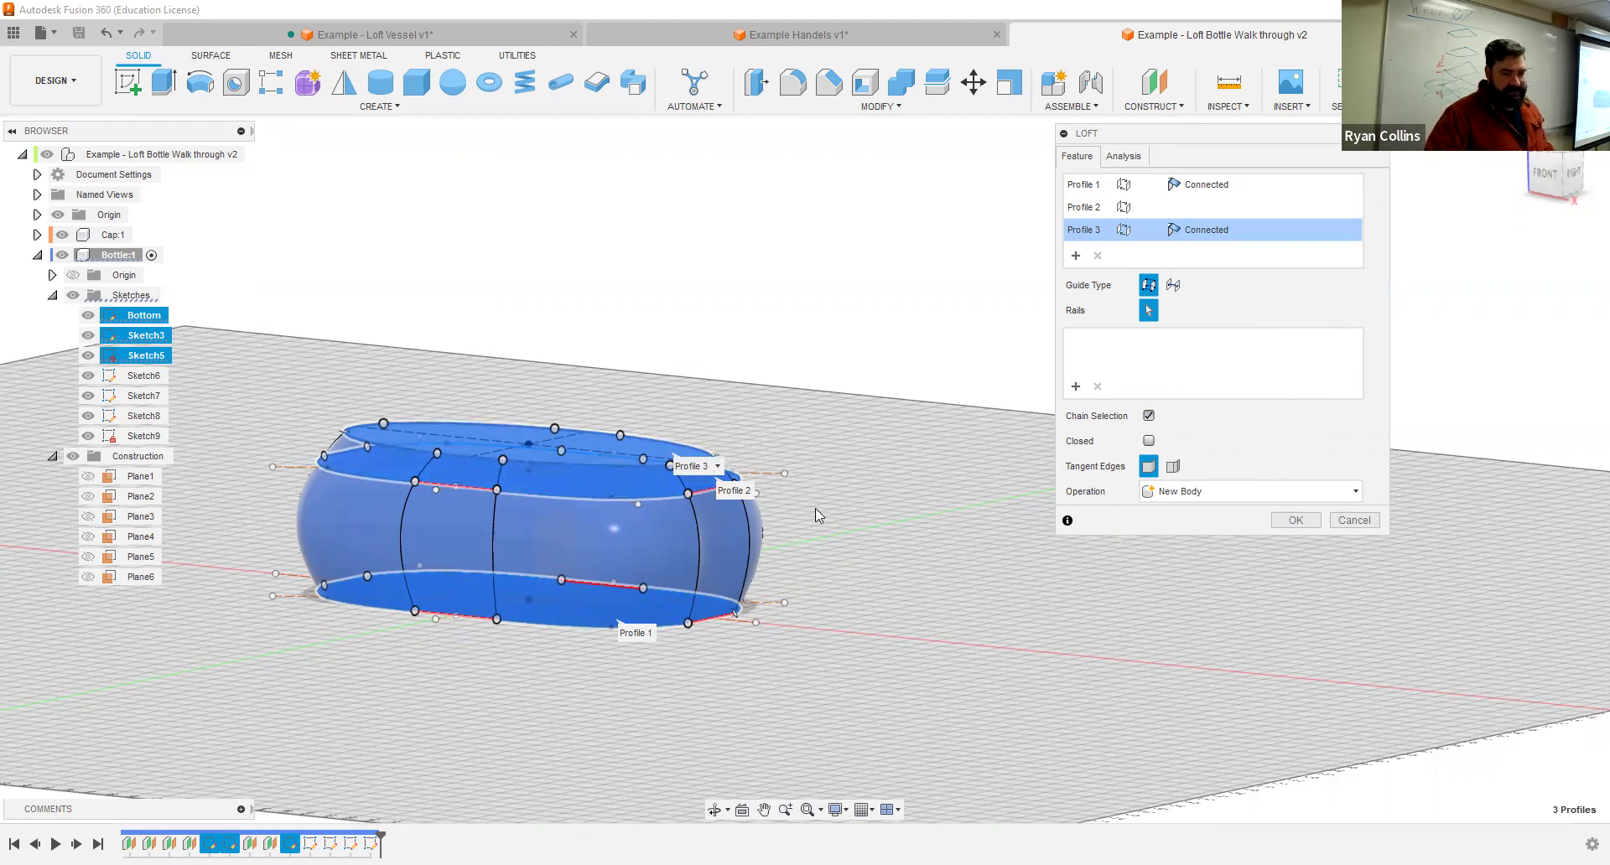
{"action": "scroll", "coordinate": [852, 567], "scroll_direction": "up", "scroll_amount": 3}
{"action": "scroll", "coordinate": [850, 560], "scroll_direction": "down", "scroll_amount": 2}
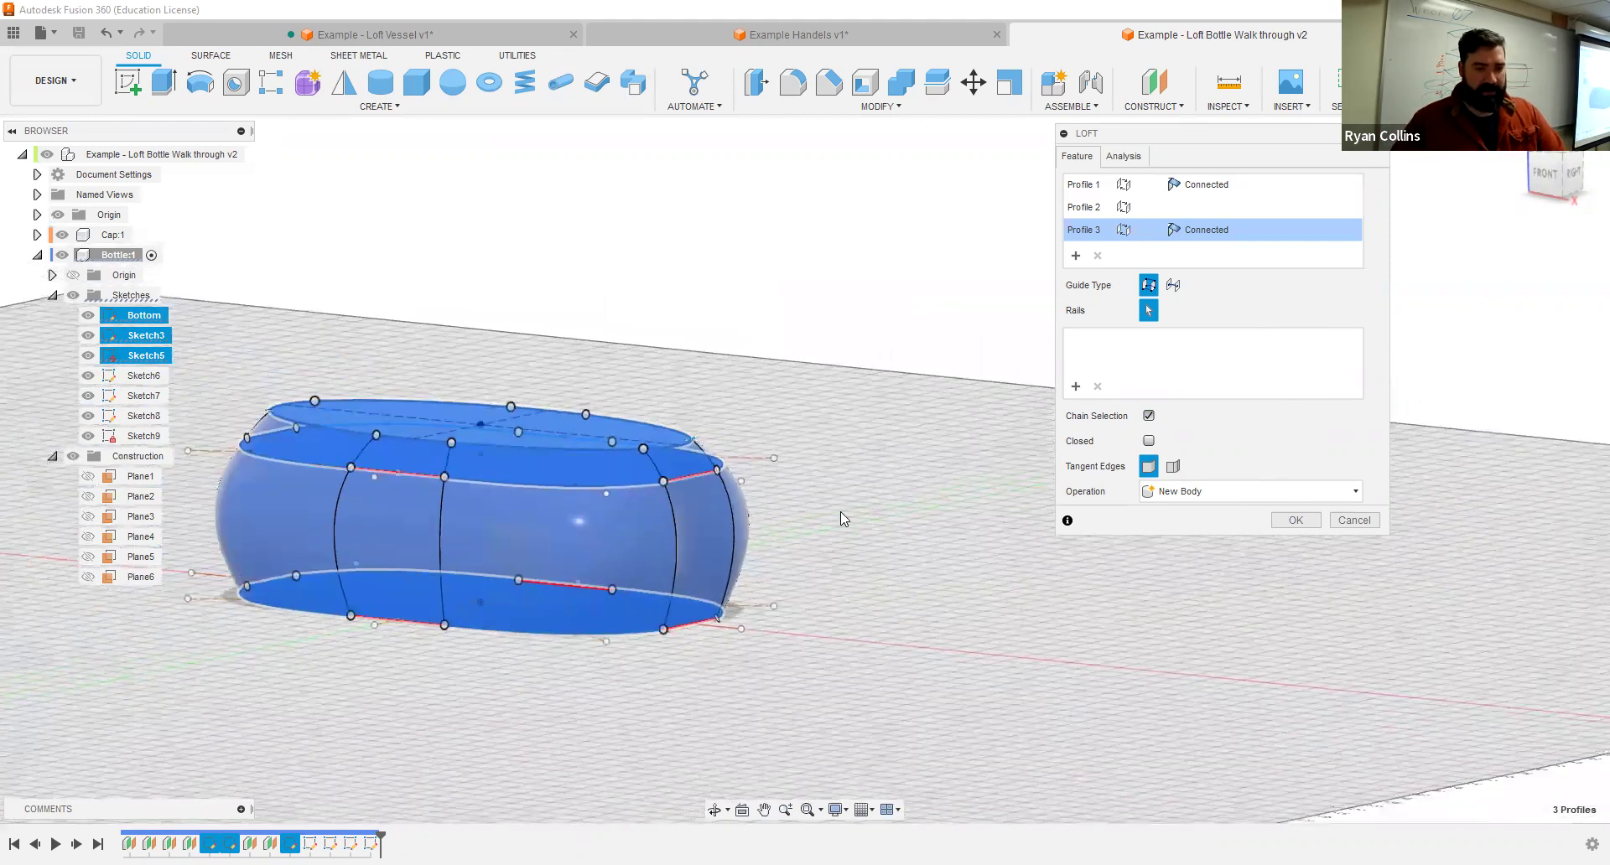
{"action": "left_click", "coordinate": [1354, 520]}
Step: Loft the bottle's base as a new body from the Sketch5 ellipse through Sketch3 down to the Bottom sketch profile
{"action": "right_click", "coordinate": [983, 476]}
{"action": "left_click", "coordinate": [984, 411]}
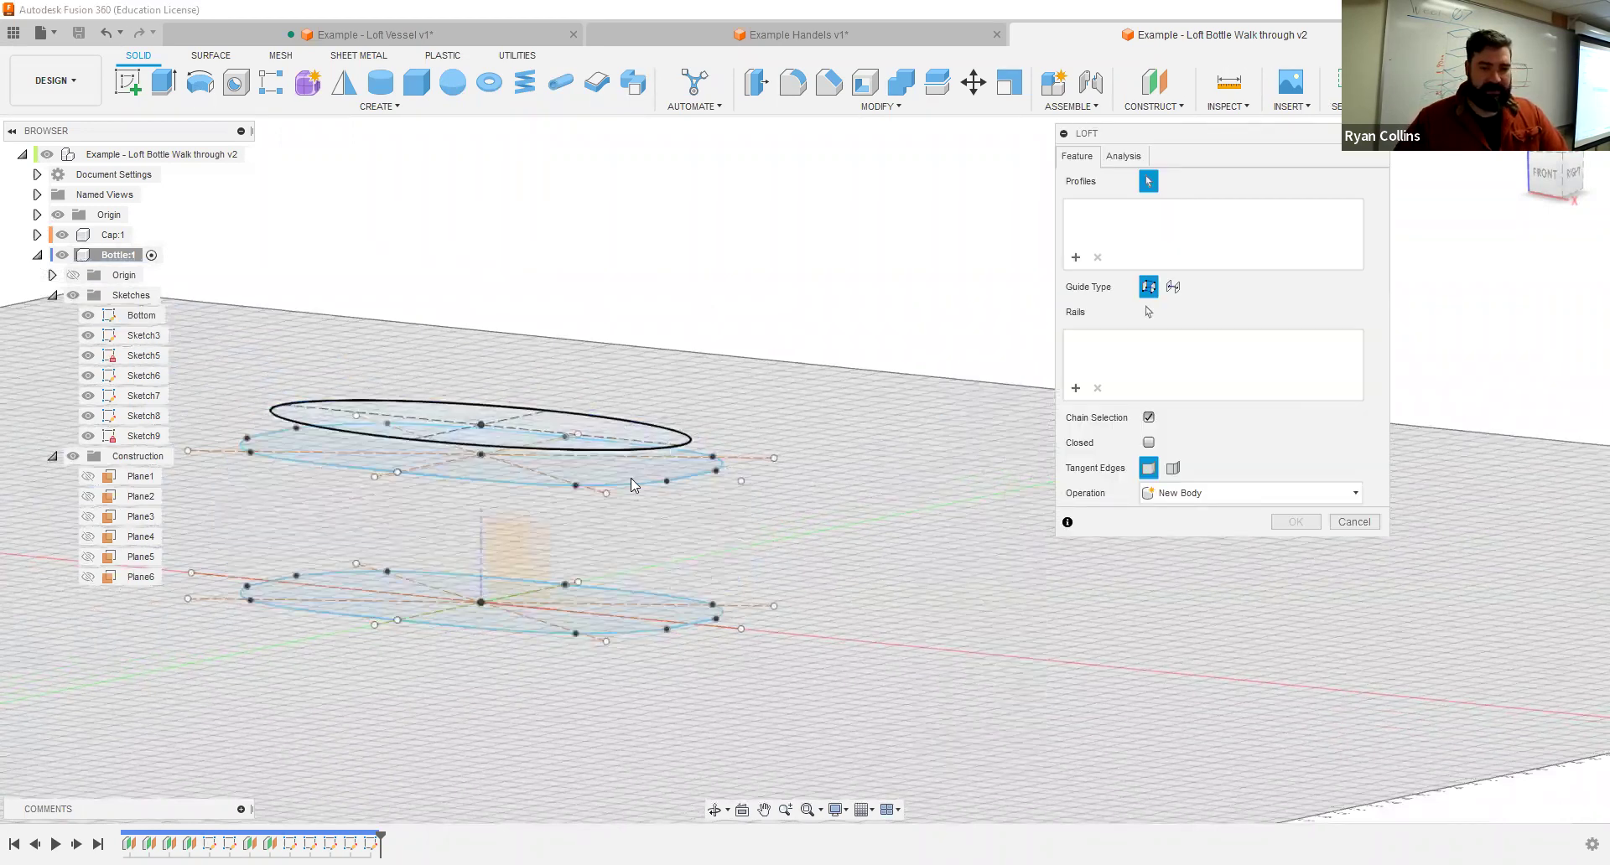
{"action": "left_click", "coordinate": [631, 443]}
{"action": "left_click", "coordinate": [671, 488]}
{"action": "left_click", "coordinate": [681, 603]}
{"action": "middle_click_drag", "start_coordinate": [809, 583], "coordinate": [810, 597], "text": "shift"}
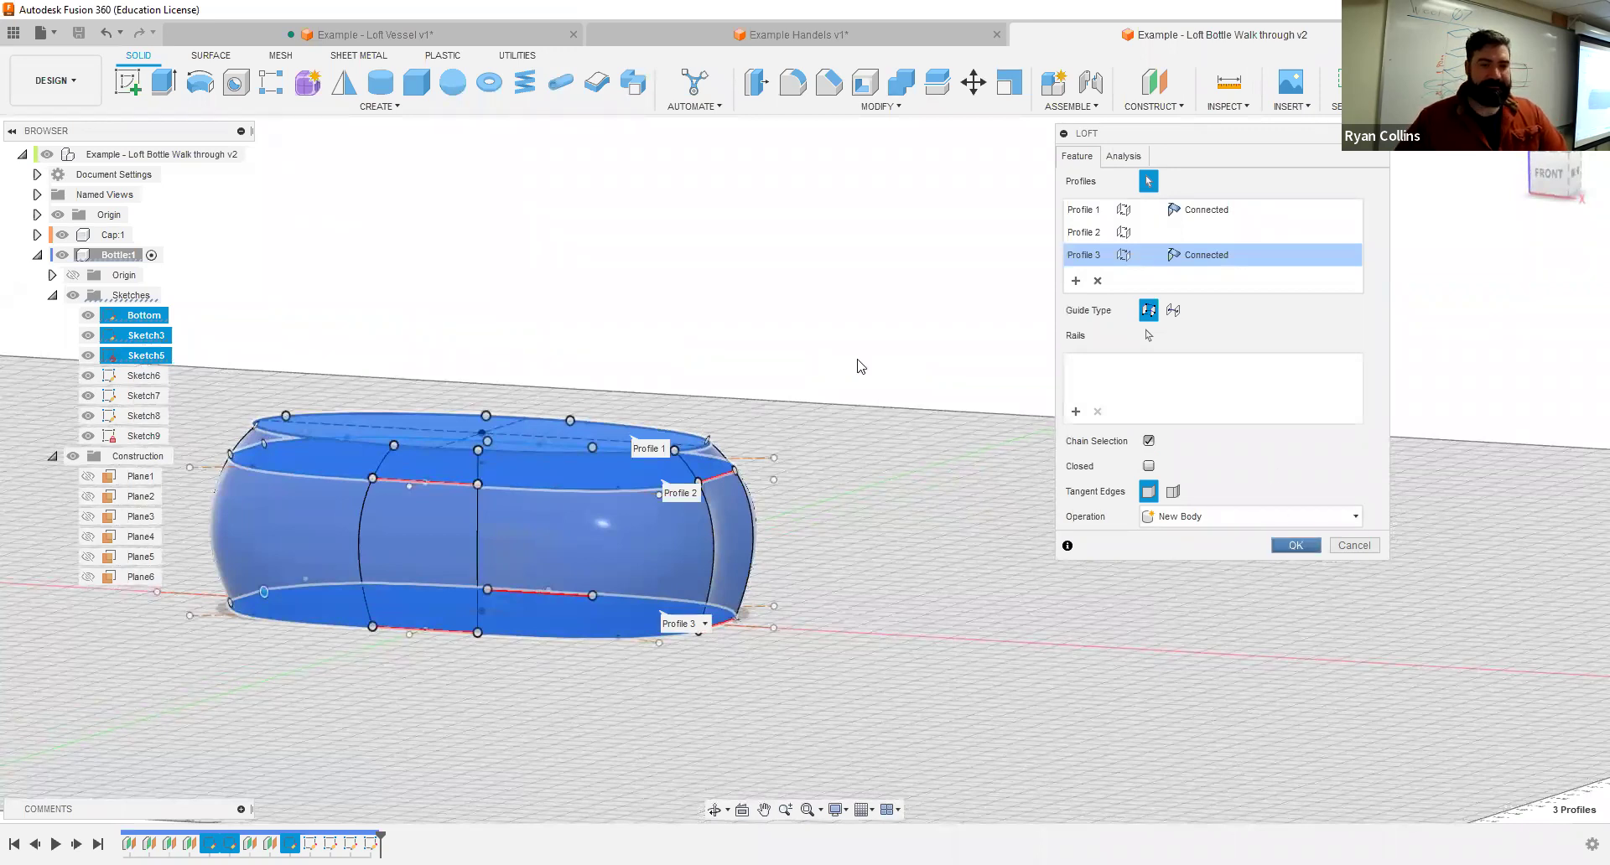
{"action": "key", "text": "Return"}
Step: Show the Bottom, Sketch3 and Sketch5 profile sketches of the Bottle component
{"action": "left_click", "coordinate": [87, 336]}
{"action": "left_click", "coordinate": [87, 356]}
{"action": "left_click", "coordinate": [87, 375]}
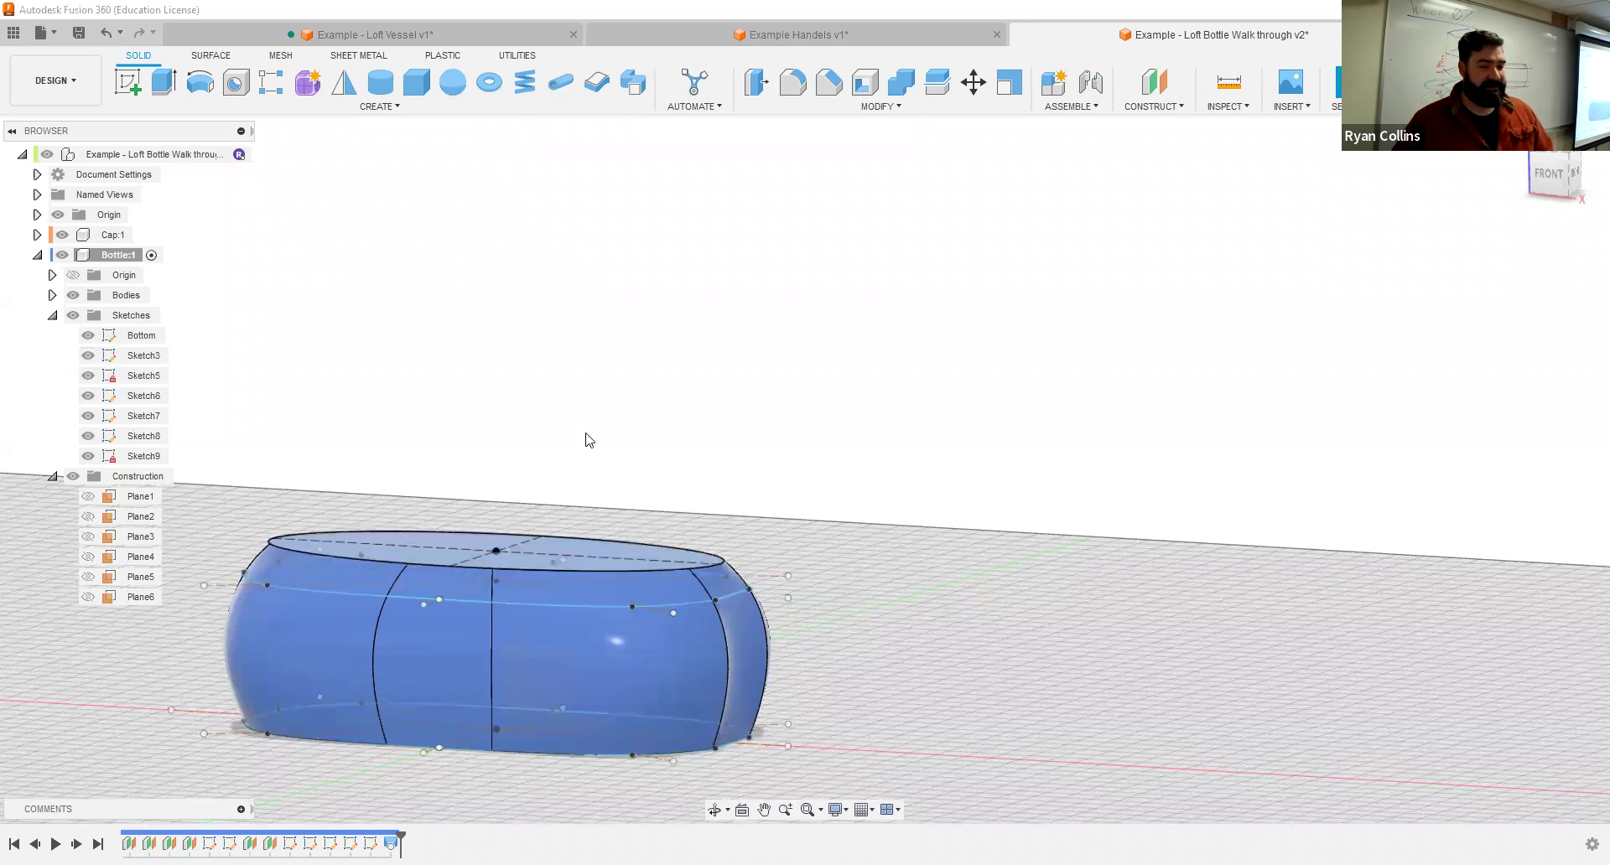
Step: Loft the bottle's middle section from the Sketch5 ellipse up to the Sketch6 ellipse, joined to the existing base body
{"action": "scroll", "coordinate": [818, 429], "scroll_direction": "down", "scroll_amount": 3}
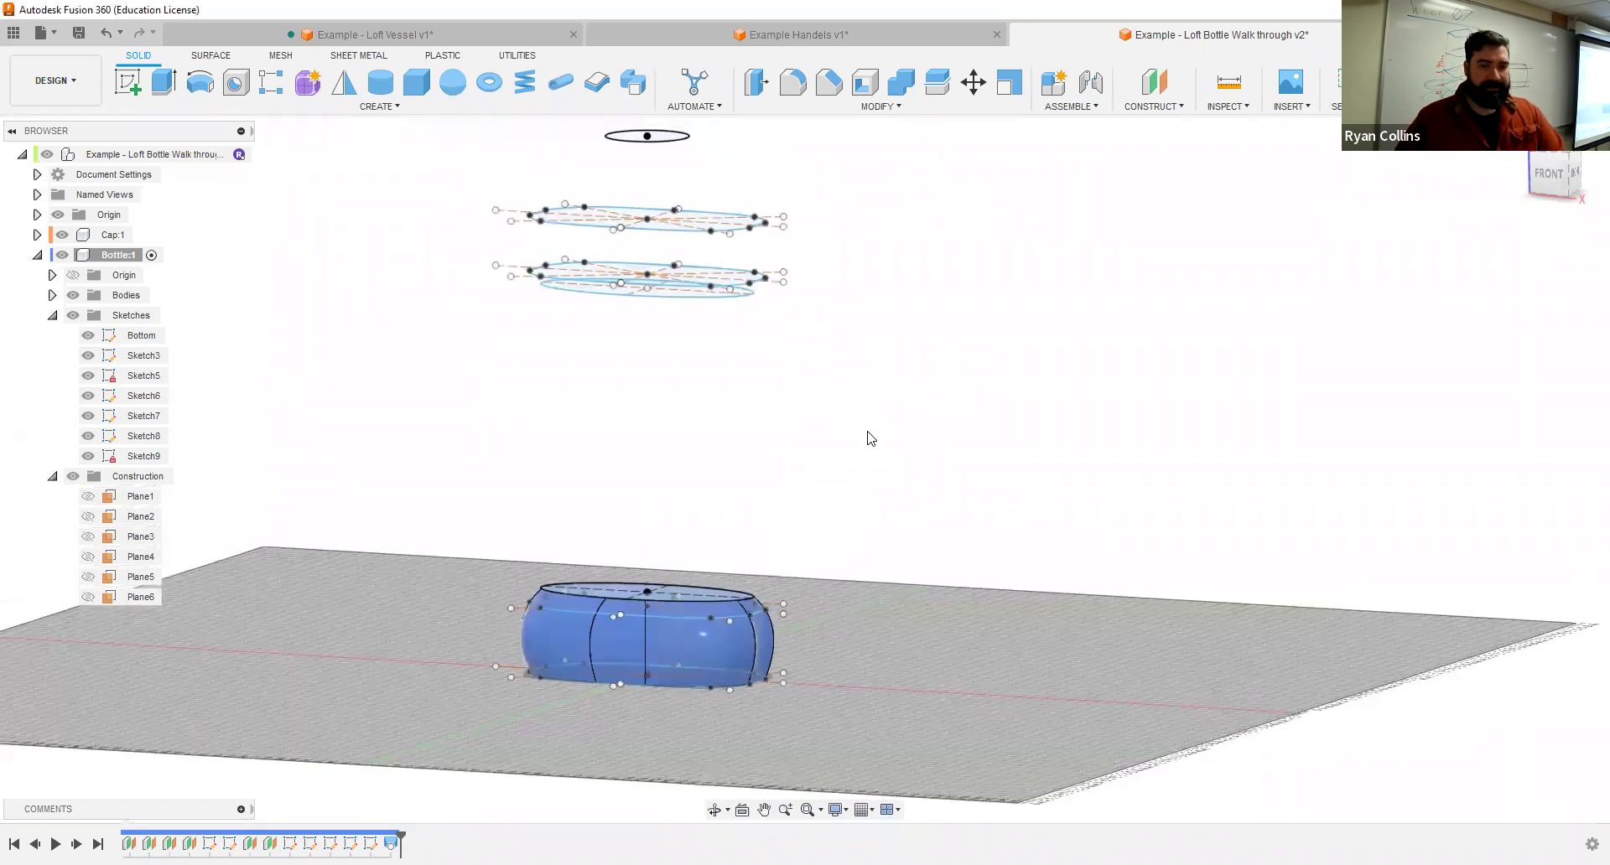
{"action": "right_click", "coordinate": [895, 507]}
{"action": "left_click", "coordinate": [899, 456]}
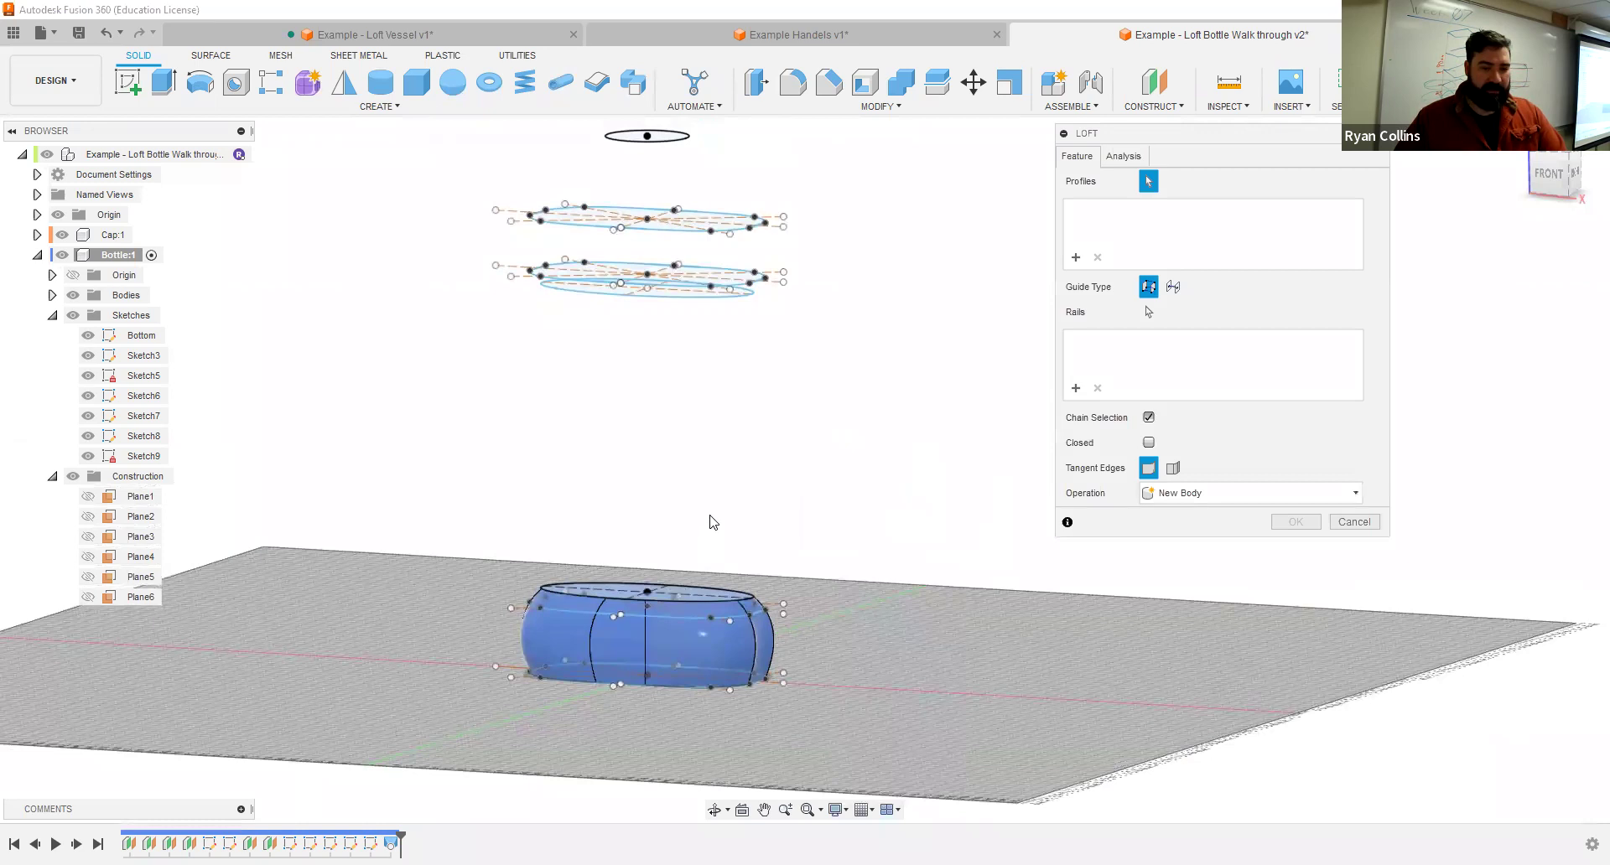
{"action": "middle_click_drag", "start_coordinate": [707, 508], "coordinate": [690, 577], "text": "shift"}
{"action": "mouse_move", "coordinate": [756, 515]}
{"action": "middle_mouse_down", "text": "shift"}
{"action": "mouse_move", "coordinate": [744, 365]}
{"action": "mouse_move", "coordinate": [706, 297]}
{"action": "middle_mouse_up", "text": "shift"}
{"action": "left_click", "coordinate": [706, 296]}
{"action": "left_click", "coordinate": [706, 297]}
{"action": "middle_click_drag", "start_coordinate": [855, 363], "coordinate": [839, 444], "text": "shift"}
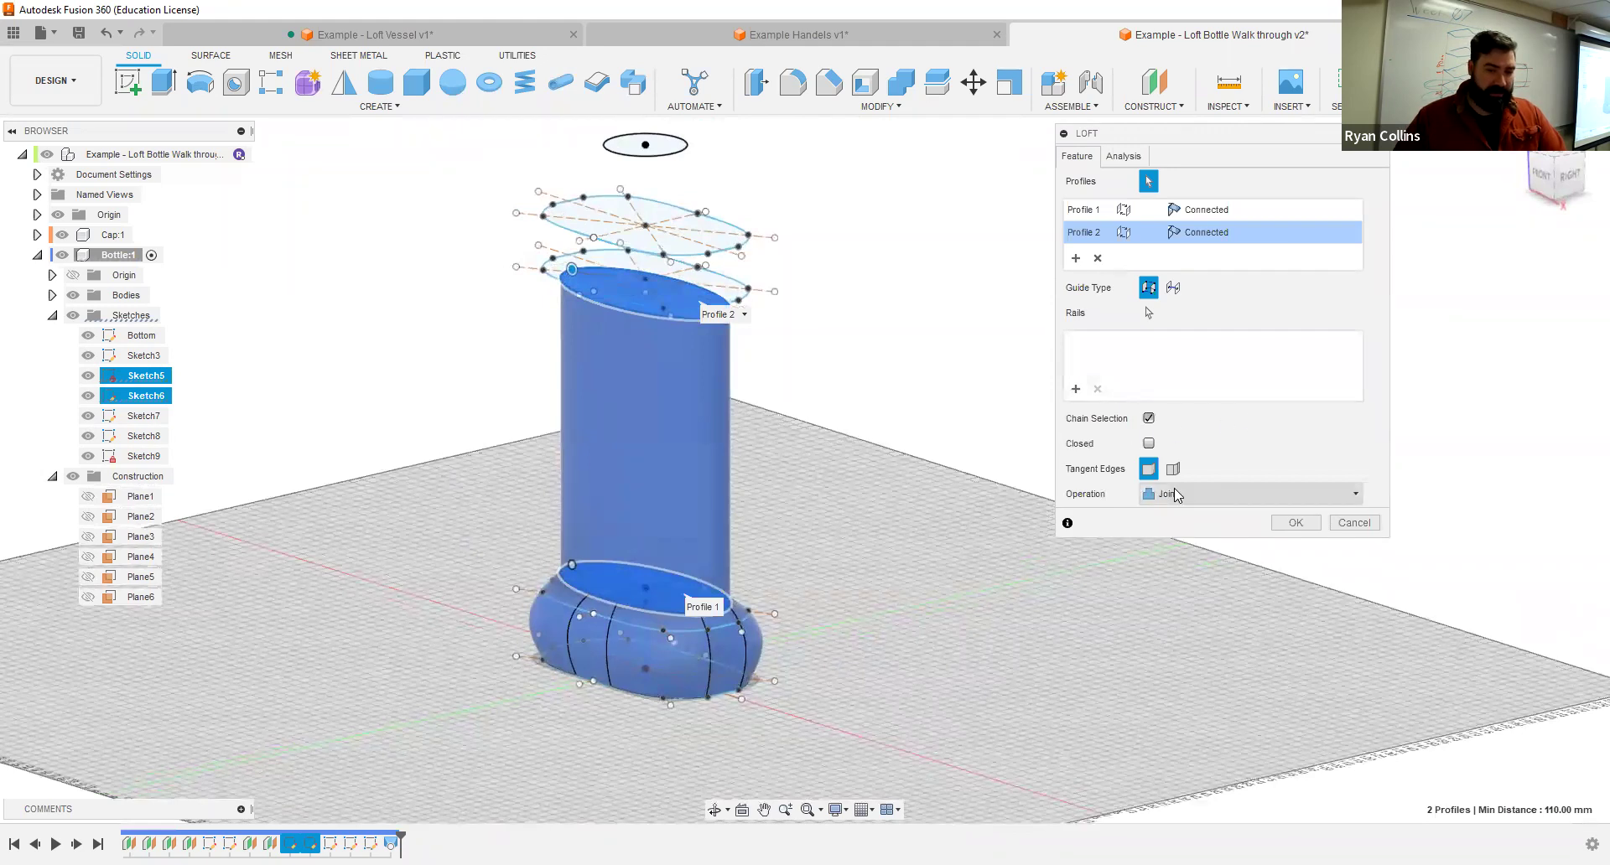
{"action": "left_click", "coordinate": [1222, 494]}
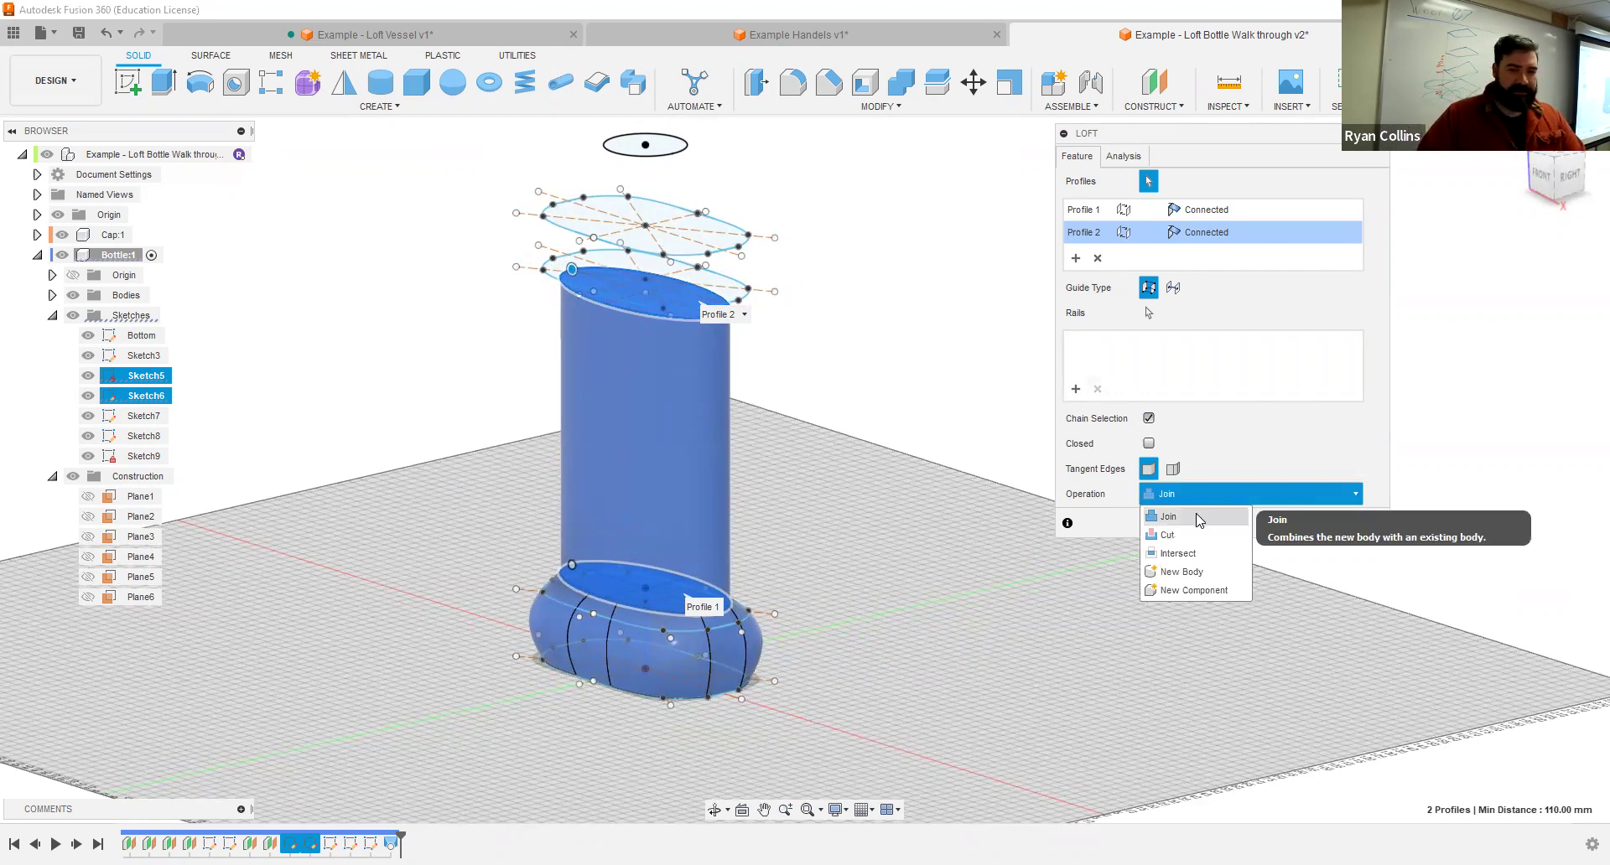
{"action": "left_click", "coordinate": [1299, 525]}
Step: Loft the shoulder bulge from the middle section's top face through Sketch7 to Sketch8 and join it, leaving Sketch9 out of the profiles
{"action": "mouse_move", "coordinate": [889, 646]}
{"action": "middle_mouse_down", "text": "shift"}
{"action": "mouse_move", "coordinate": [913, 596]}
{"action": "mouse_move", "coordinate": [937, 587]}
{"action": "mouse_move", "coordinate": [898, 621]}
{"action": "mouse_move", "coordinate": [906, 634]}
{"action": "middle_mouse_up", "text": "shift"}
{"action": "mouse_move", "coordinate": [894, 557]}
{"action": "middle_mouse_down", "text": "shift"}
{"action": "mouse_move", "coordinate": [881, 575]}
{"action": "mouse_move", "coordinate": [956, 352]}
{"action": "middle_mouse_up", "text": "shift"}
{"action": "right_click", "coordinate": [952, 417]}
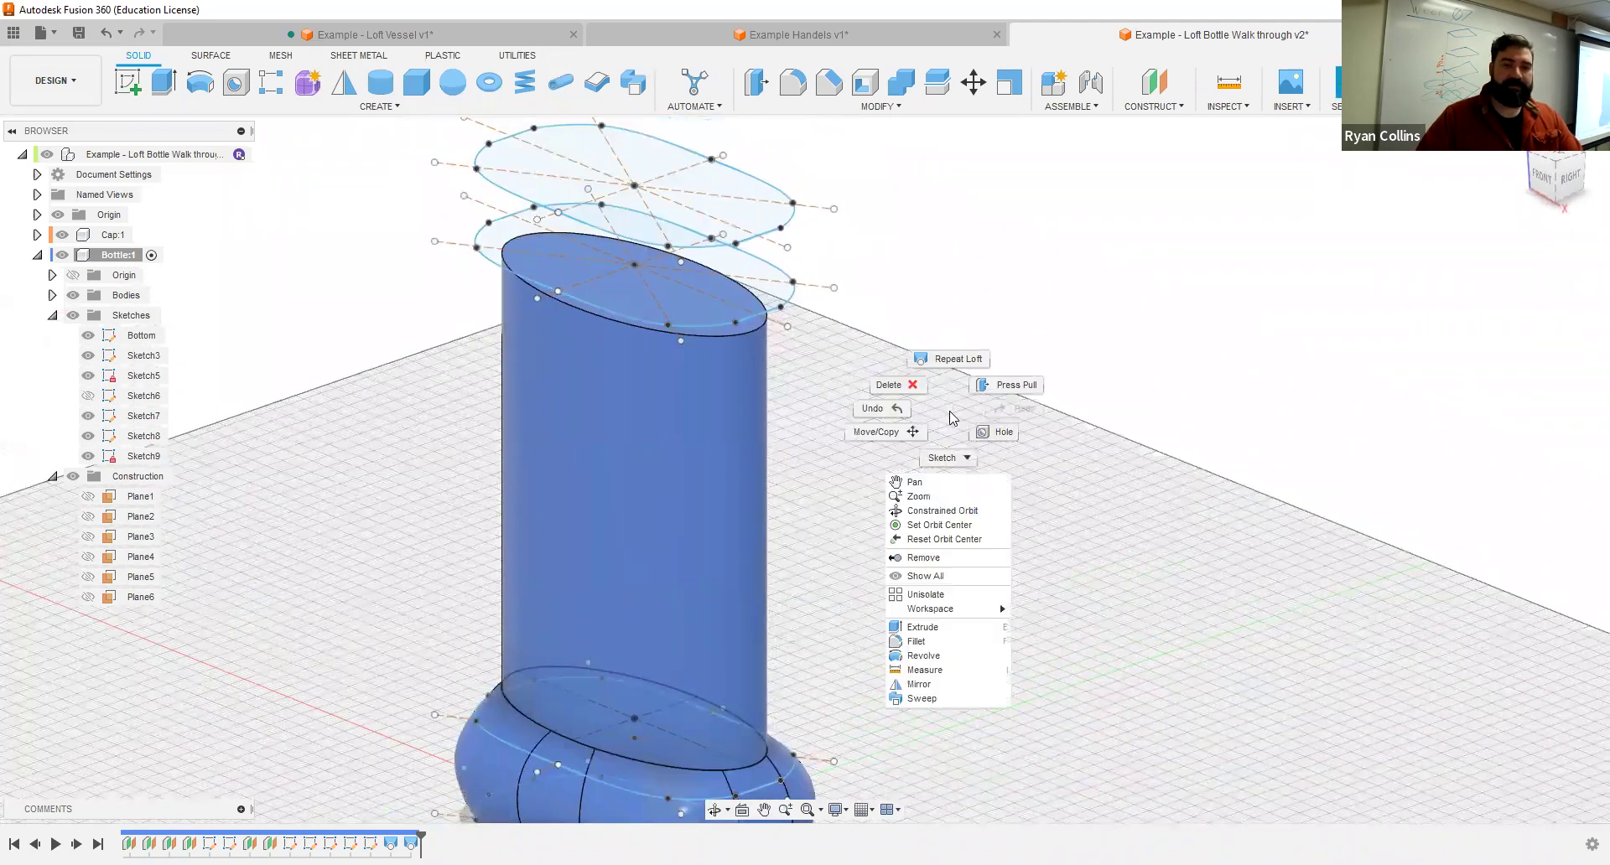
{"action": "left_click", "coordinate": [959, 344]}
{"action": "middle_click_drag", "start_coordinate": [848, 356], "coordinate": [851, 341], "text": "shift"}
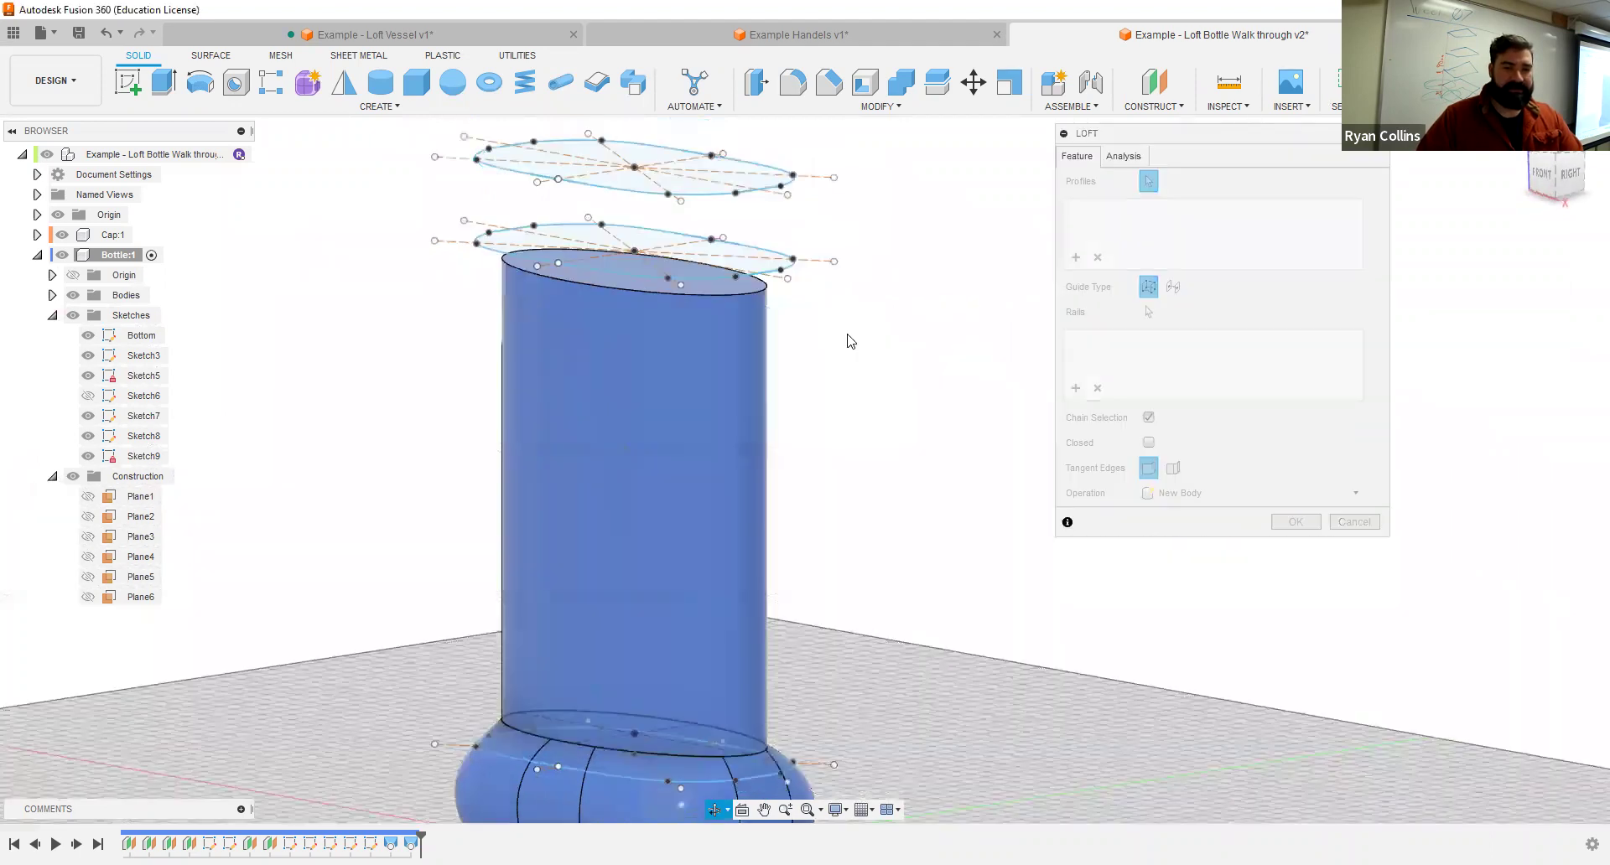
{"action": "left_click", "coordinate": [764, 267]}
{"action": "left_click", "coordinate": [764, 267]}
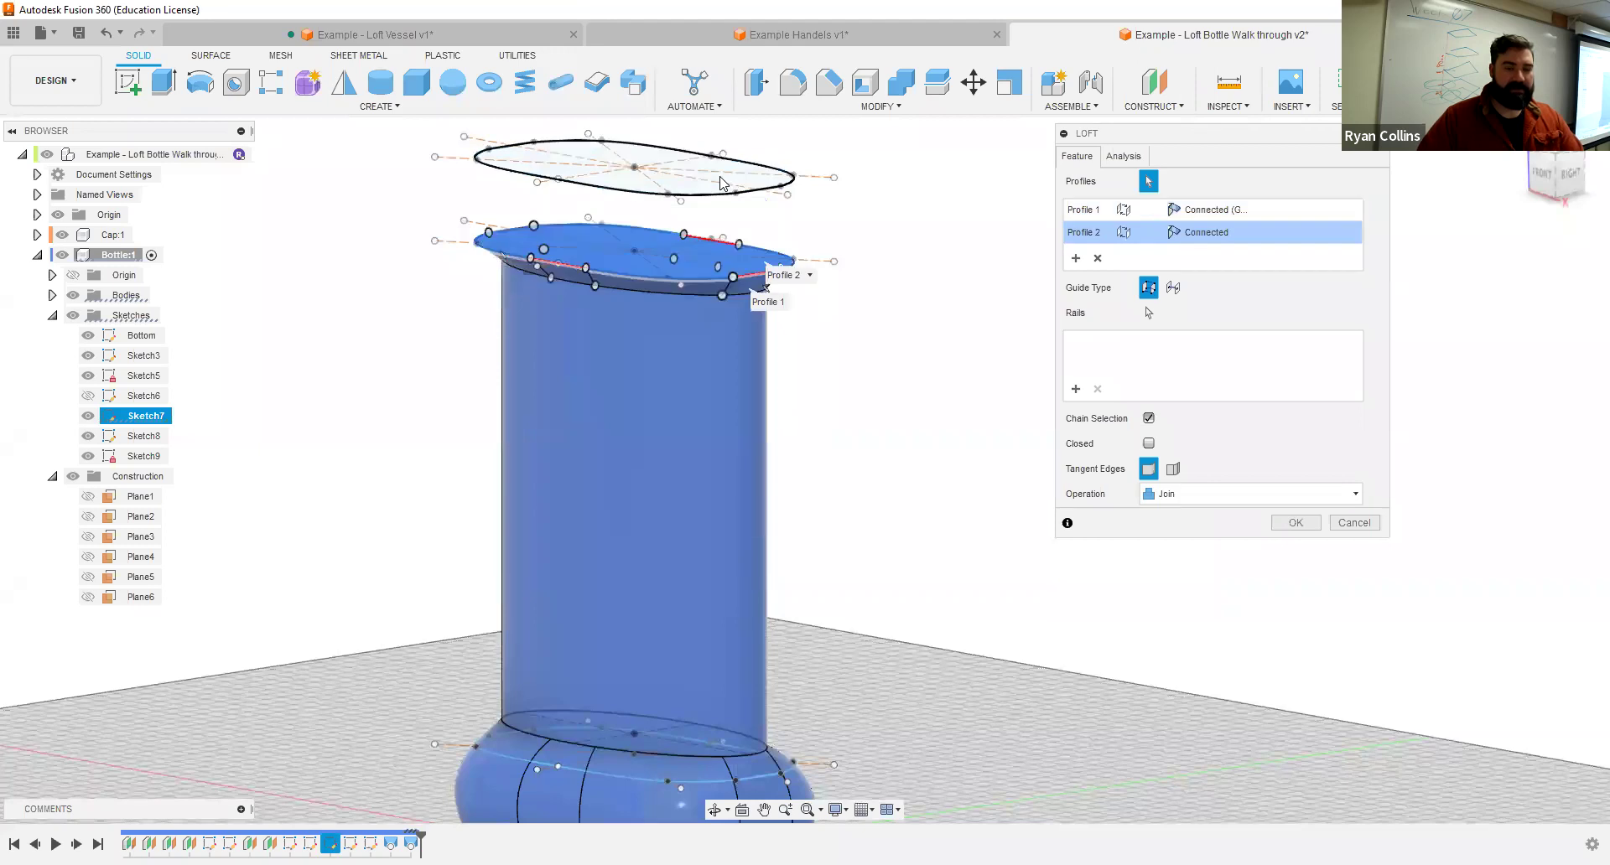
{"action": "left_click", "coordinate": [807, 197]}
{"action": "mouse_move", "coordinate": [920, 312]}
{"action": "middle_mouse_down", "text": "shift"}
{"action": "mouse_move", "coordinate": [945, 284]}
{"action": "mouse_move", "coordinate": [834, 310]}
{"action": "mouse_move", "coordinate": [873, 333]}
{"action": "mouse_move", "coordinate": [902, 258]}
{"action": "mouse_move", "coordinate": [909, 499]}
{"action": "mouse_move", "coordinate": [695, 338]}
{"action": "middle_mouse_up", "text": "shift"}
{"action": "left_click", "coordinate": [695, 337]}
{"action": "middle_click_drag", "start_coordinate": [870, 381], "coordinate": [814, 366], "text": "shift"}
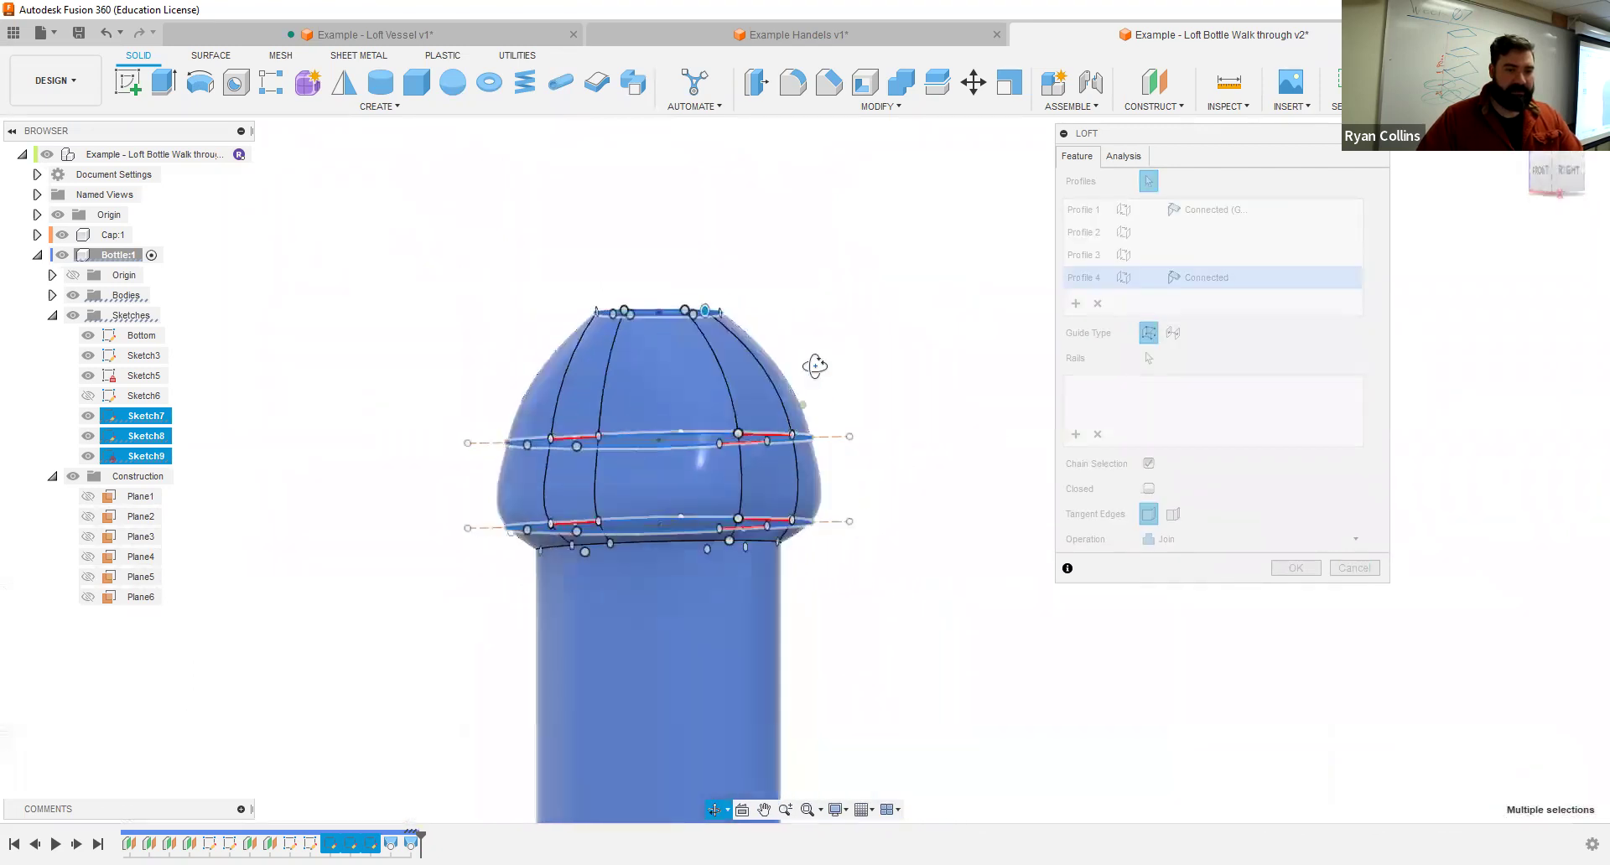
{"action": "left_click", "coordinate": [1094, 304]}
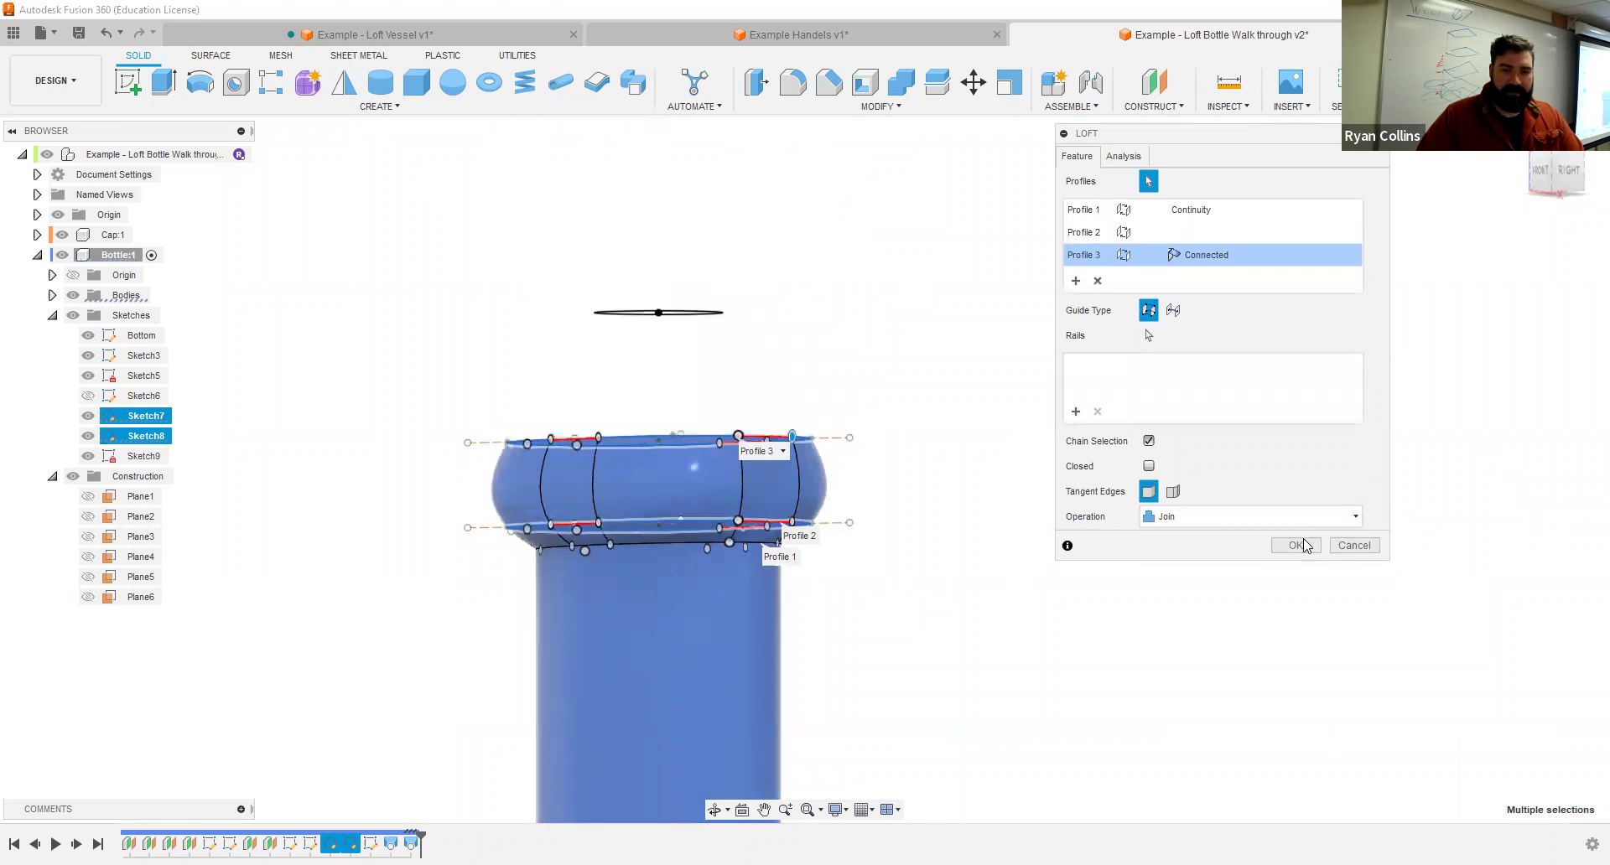
{"action": "left_click", "coordinate": [1296, 546]}
Step: Loft the tapered shoulder from the bulge's top face to the Sketch9 circle, joined to the bottle body
{"action": "right_click", "coordinate": [956, 382]}
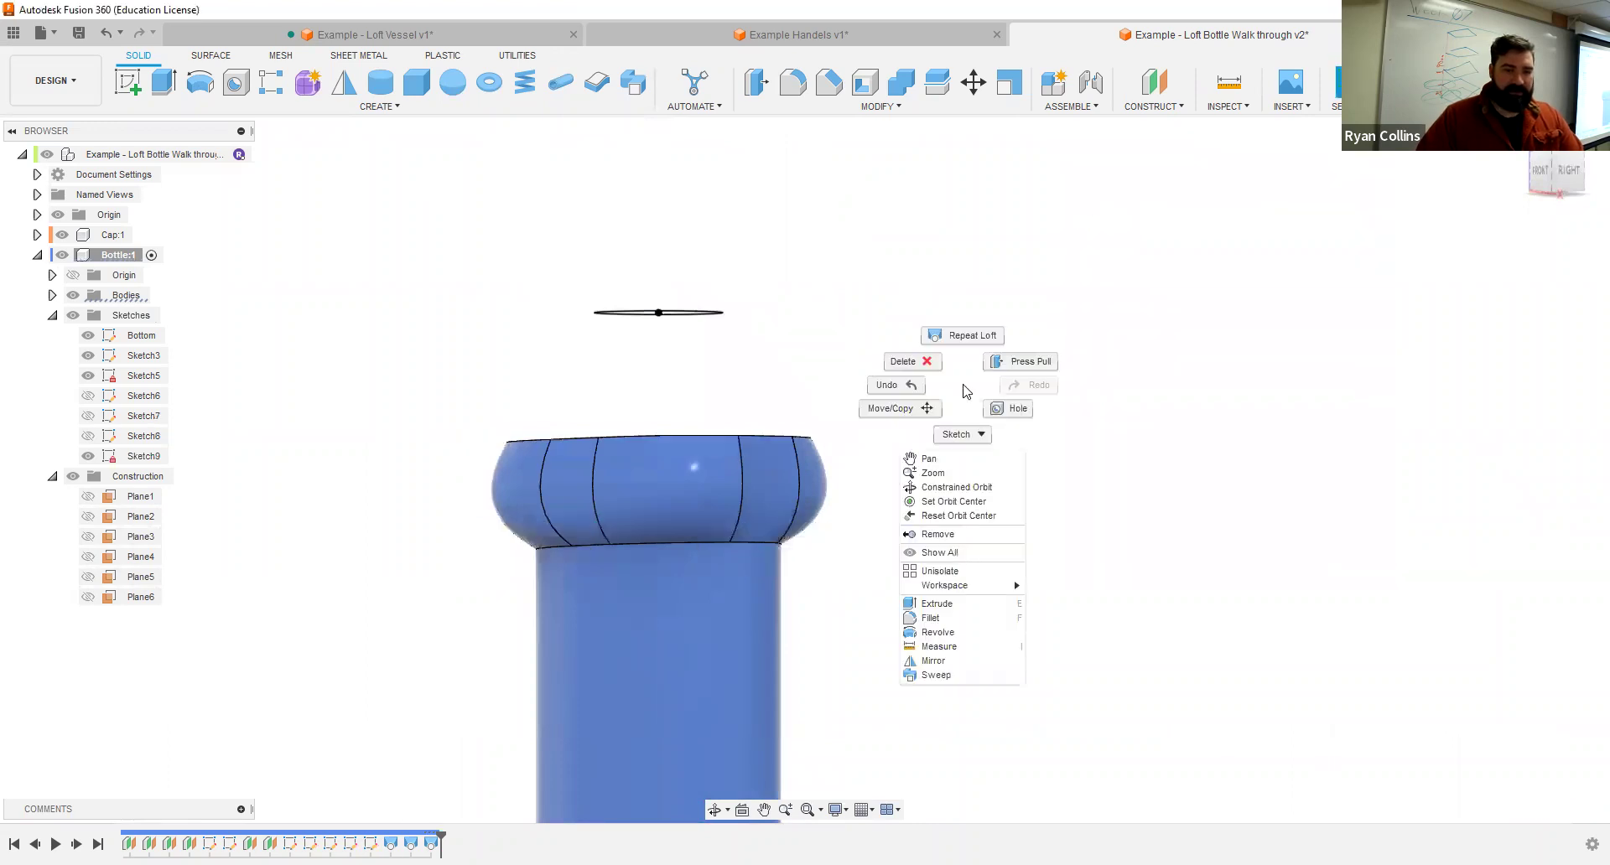
{"action": "left_click", "coordinate": [953, 324]}
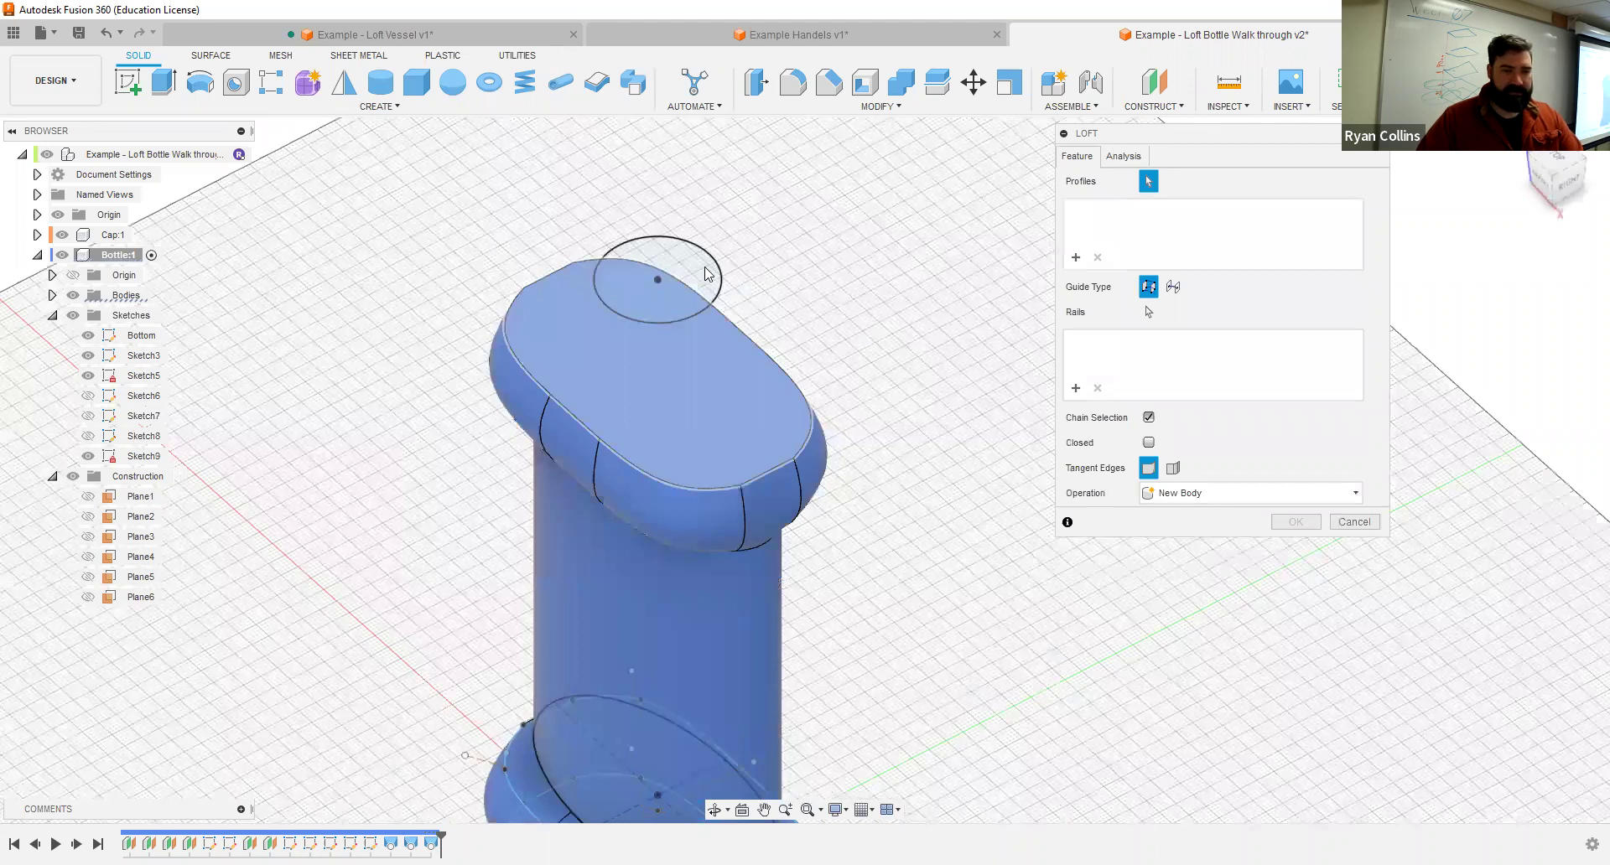
{"action": "left_click", "coordinate": [707, 274]}
{"action": "middle_click_drag", "start_coordinate": [898, 349], "coordinate": [855, 335], "text": "shift"}
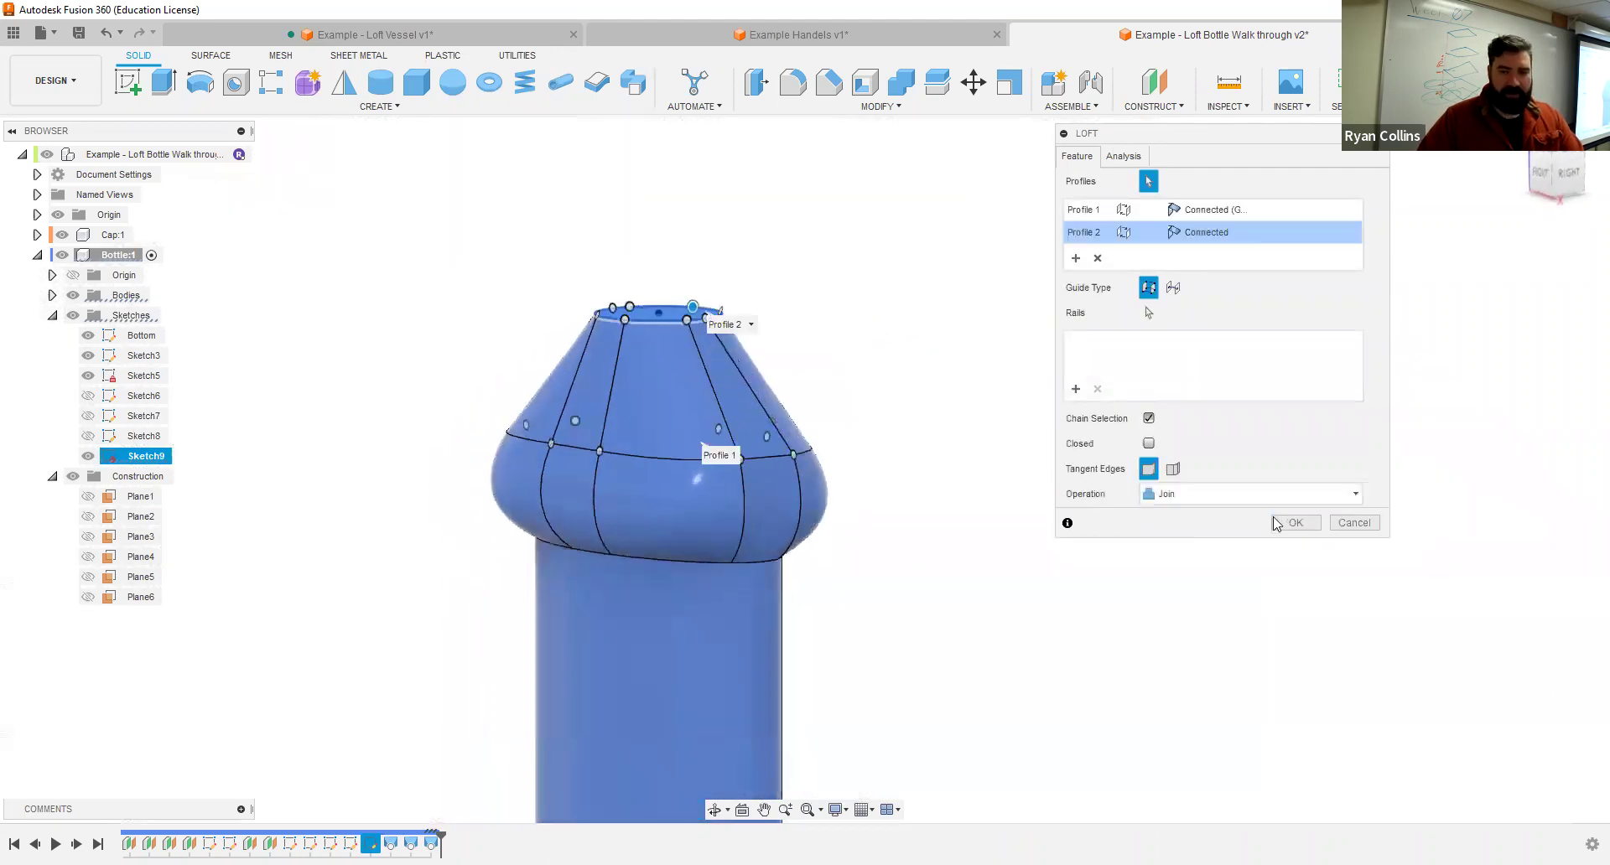
{"action": "scroll", "coordinate": [1063, 625], "scroll_direction": "down", "scroll_amount": 3}
{"action": "middle_click_drag", "start_coordinate": [1013, 618], "coordinate": [1036, 527], "text": "shift"}
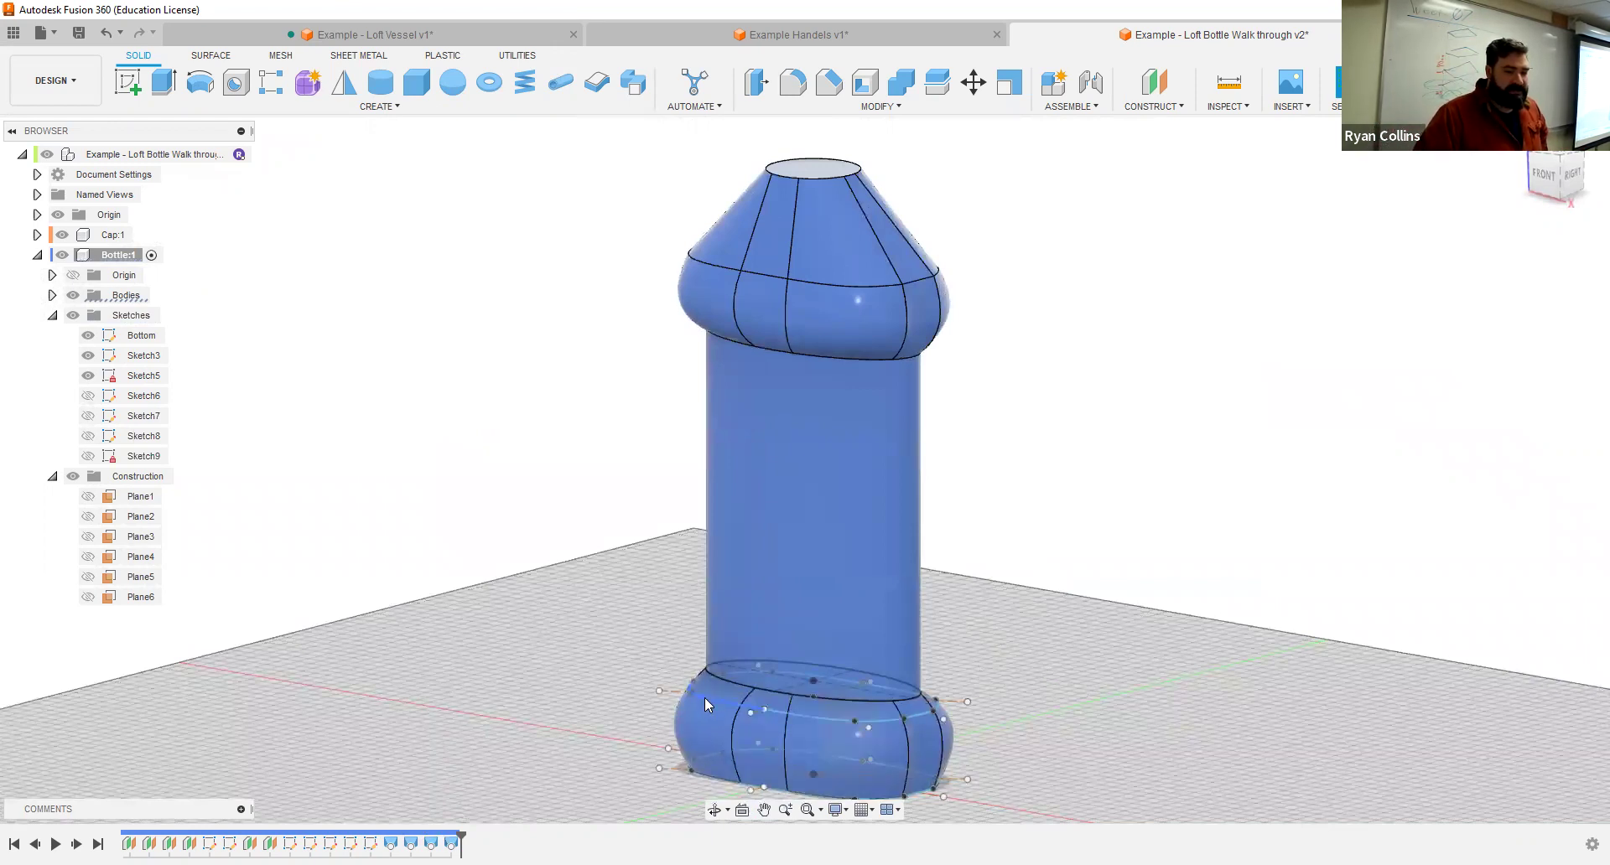
Step: Show construction planes Plane1 to Plane6 of the Bottle component
{"action": "scroll", "coordinate": [850, 718], "scroll_direction": "up", "scroll_amount": 3}
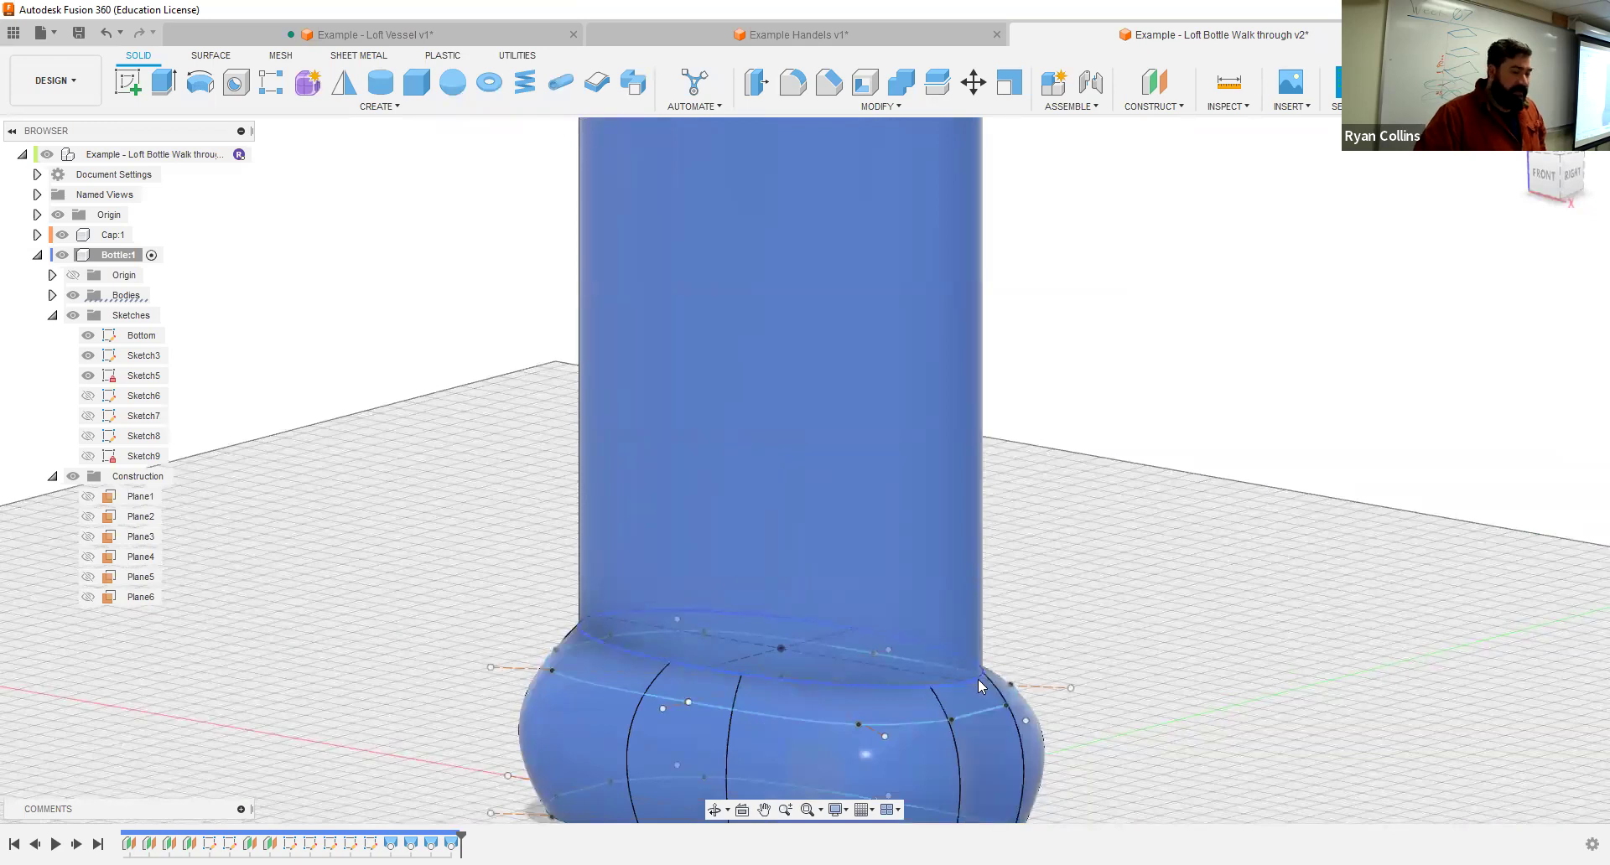
{"action": "left_click", "coordinate": [89, 500]}
{"action": "left_click", "coordinate": [89, 496]}
{"action": "left_click", "coordinate": [88, 516]}
{"action": "left_click", "coordinate": [89, 537]}
{"action": "left_click", "coordinate": [88, 557]}
{"action": "left_click", "coordinate": [88, 577]}
{"action": "left_click", "coordinate": [88, 597]}
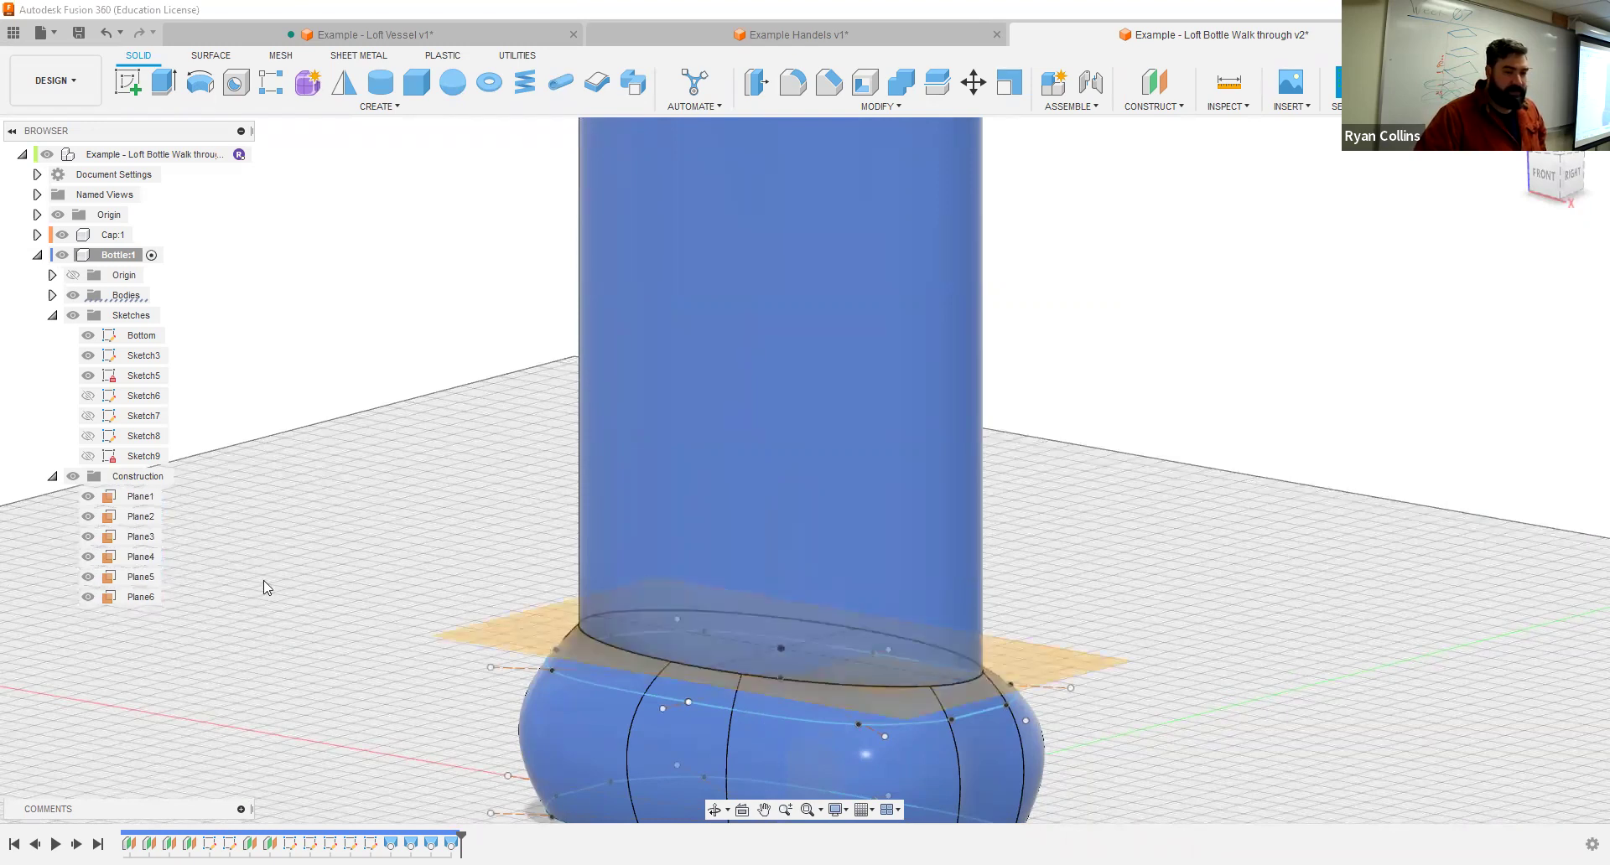
{"action": "scroll", "coordinate": [913, 579], "scroll_direction": "down", "scroll_amount": 5}
{"action": "scroll", "coordinate": [1099, 580], "scroll_direction": "up", "scroll_amount": 5}
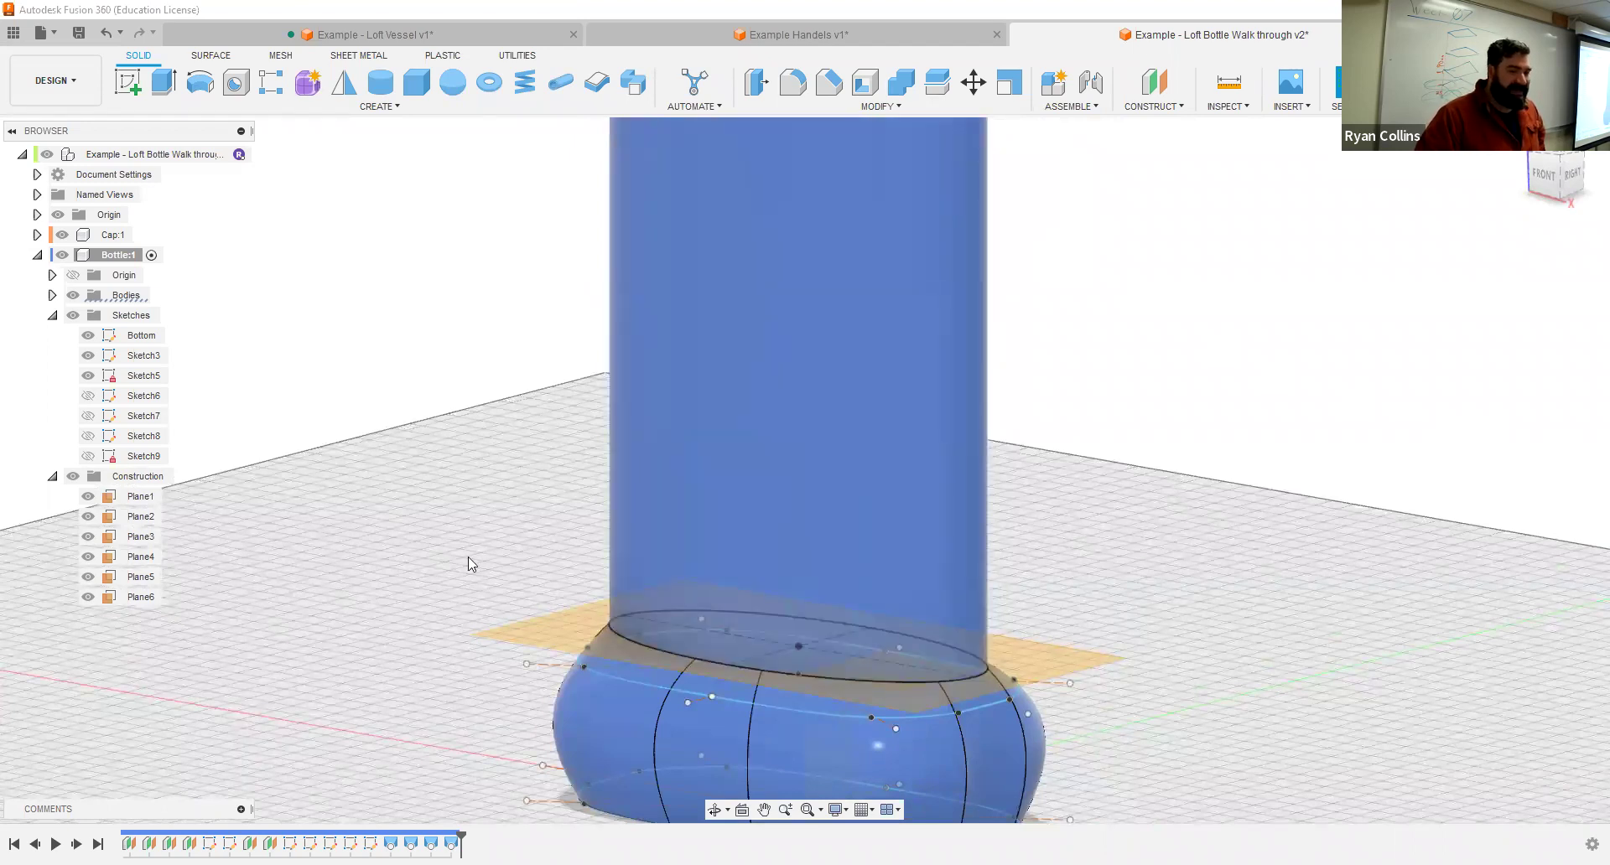
Step: Open Plane5's feature definition to check its offset distance, and close it without changing the value
{"action": "left_click", "coordinate": [552, 637]}
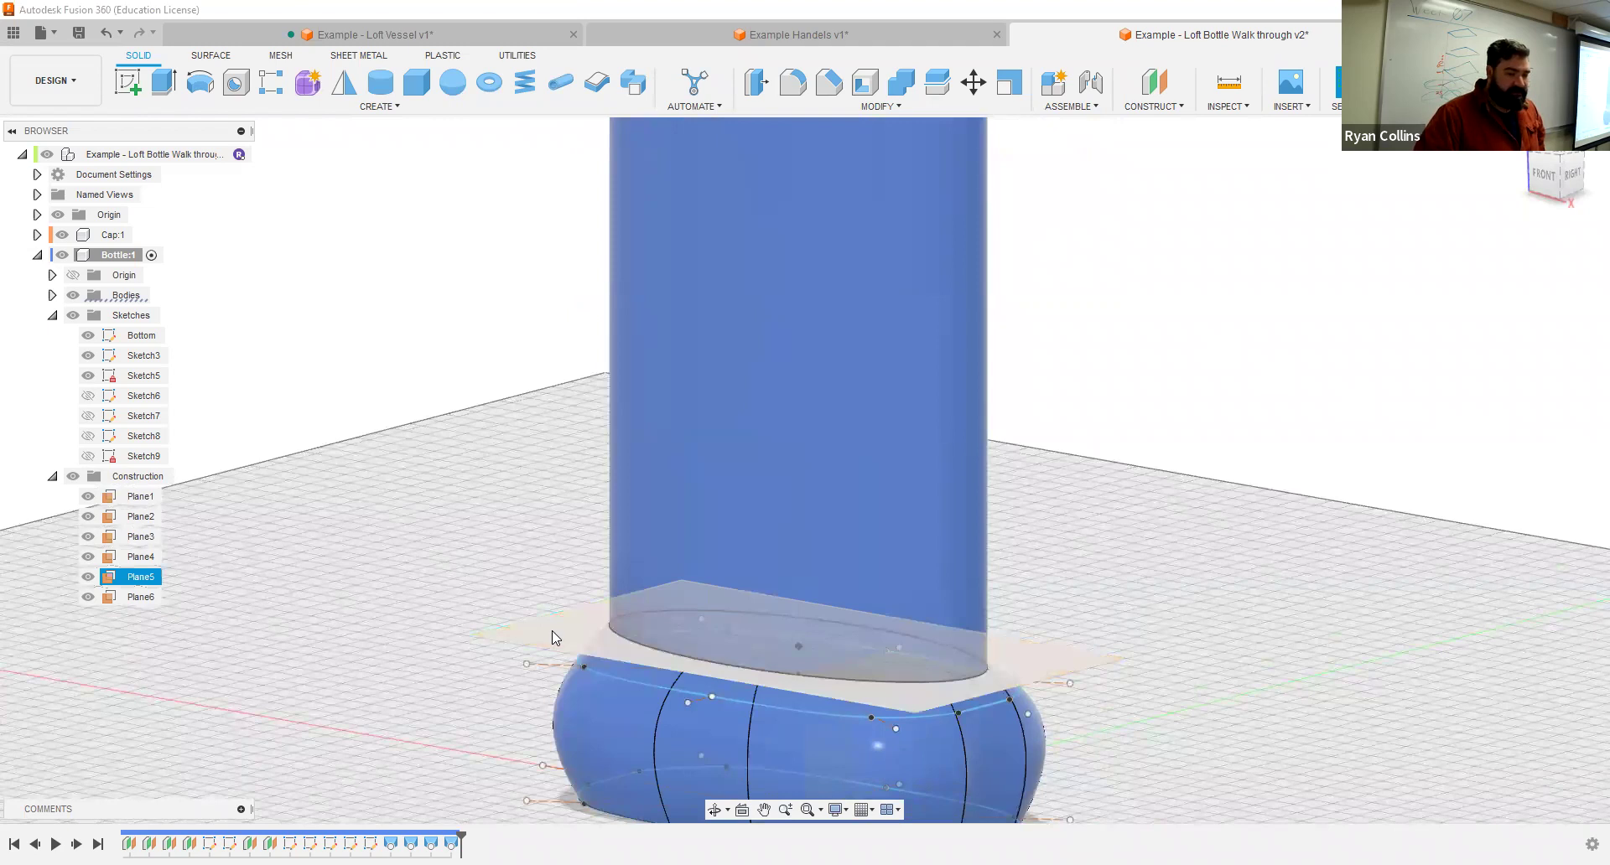
{"action": "left_click", "coordinate": [109, 583]}
{"action": "right_click", "coordinate": [135, 581]}
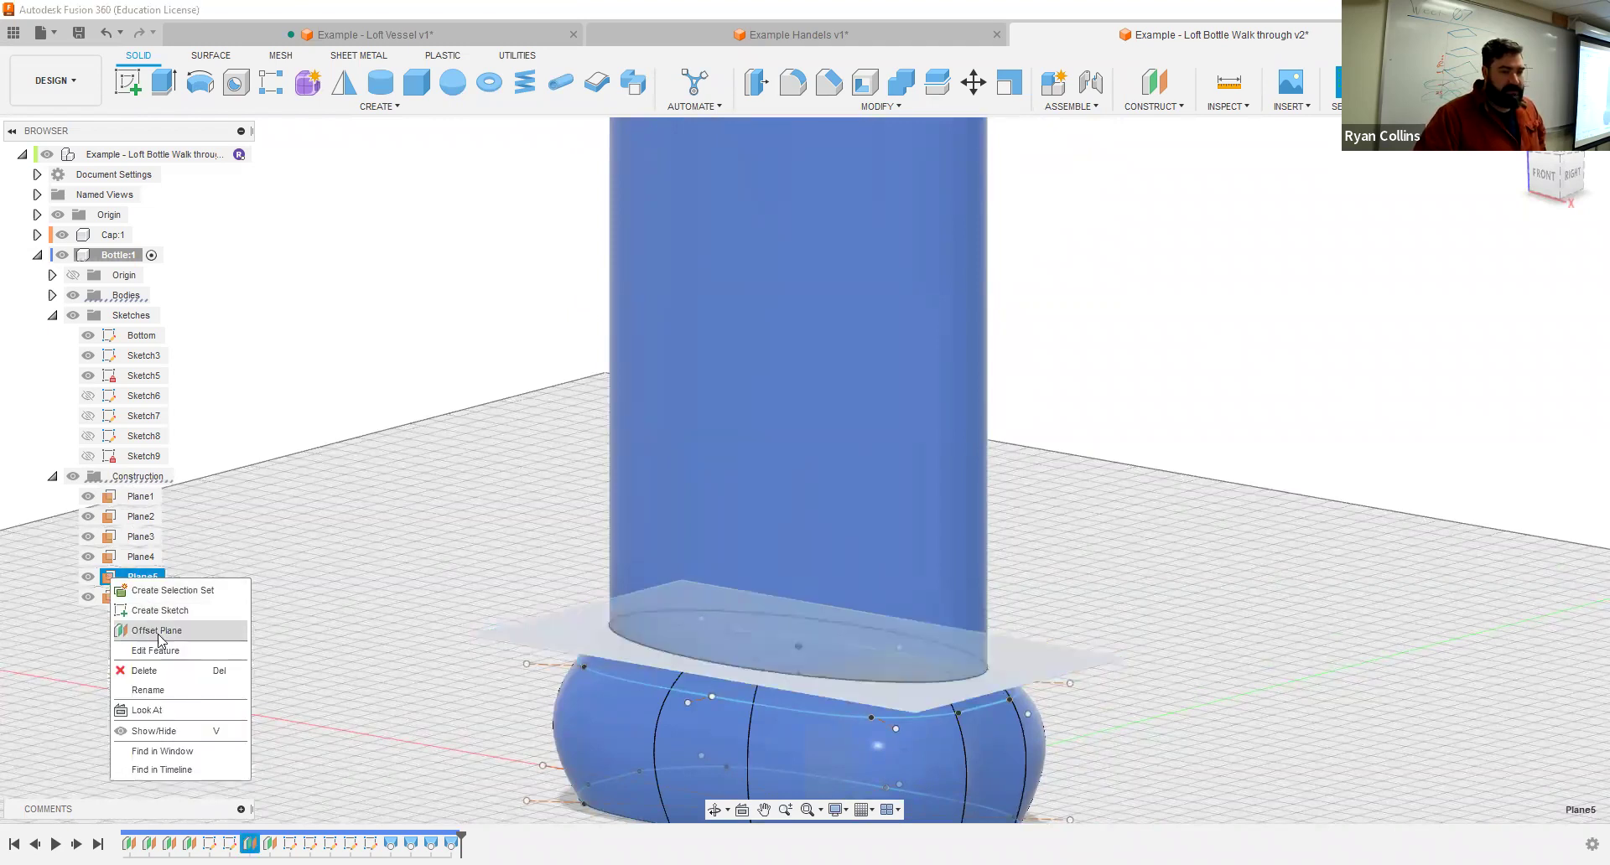
{"action": "left_click", "coordinate": [176, 654]}
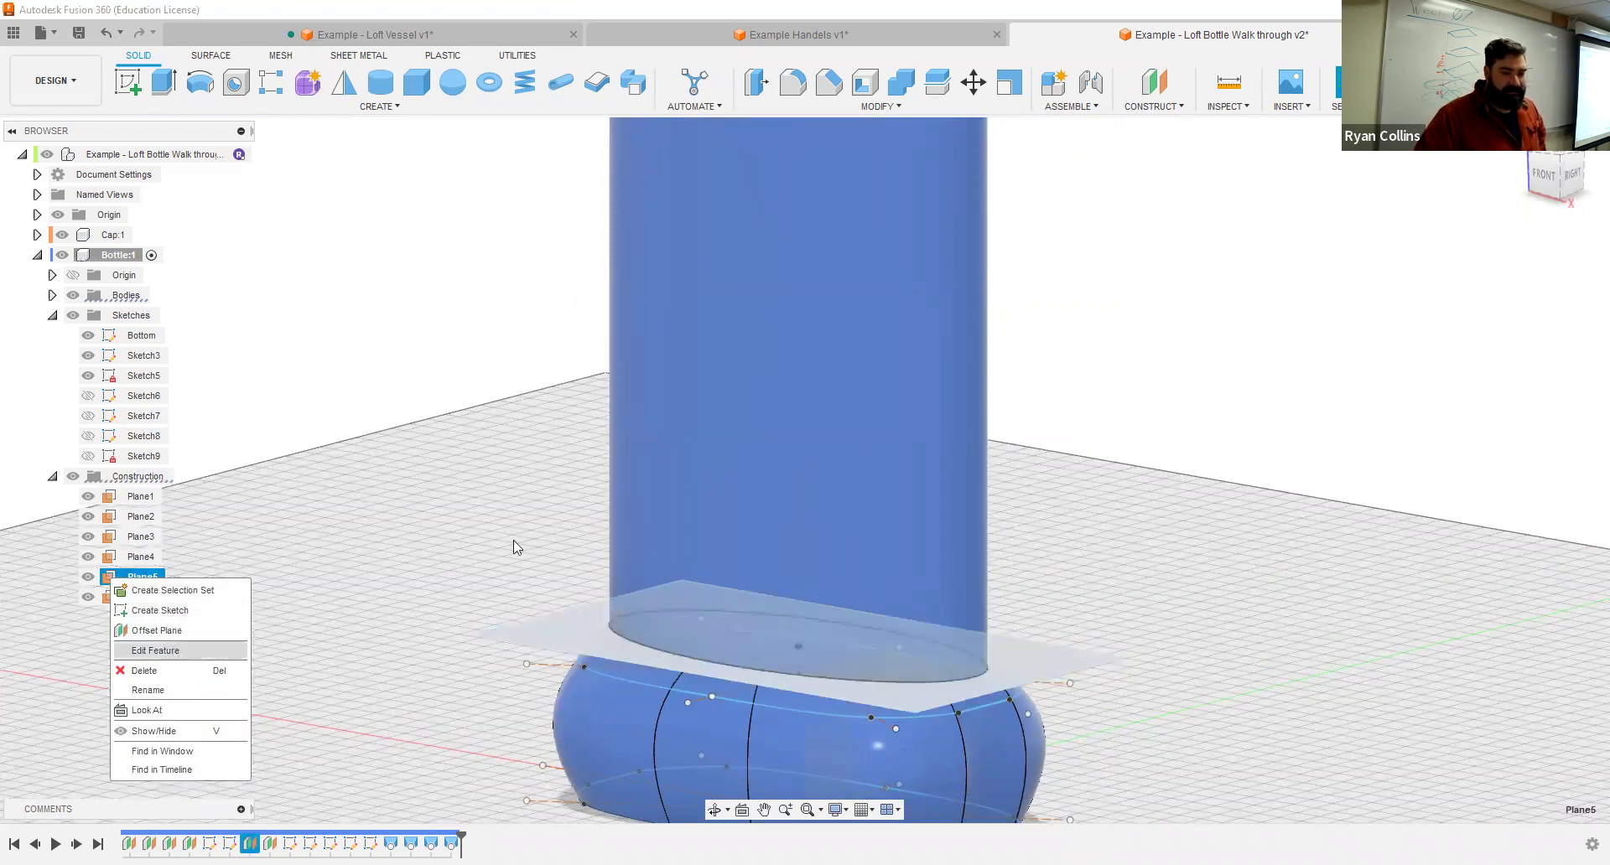
{"action": "left_click_drag", "start_coordinate": [728, 658], "coordinate": [735, 643]}
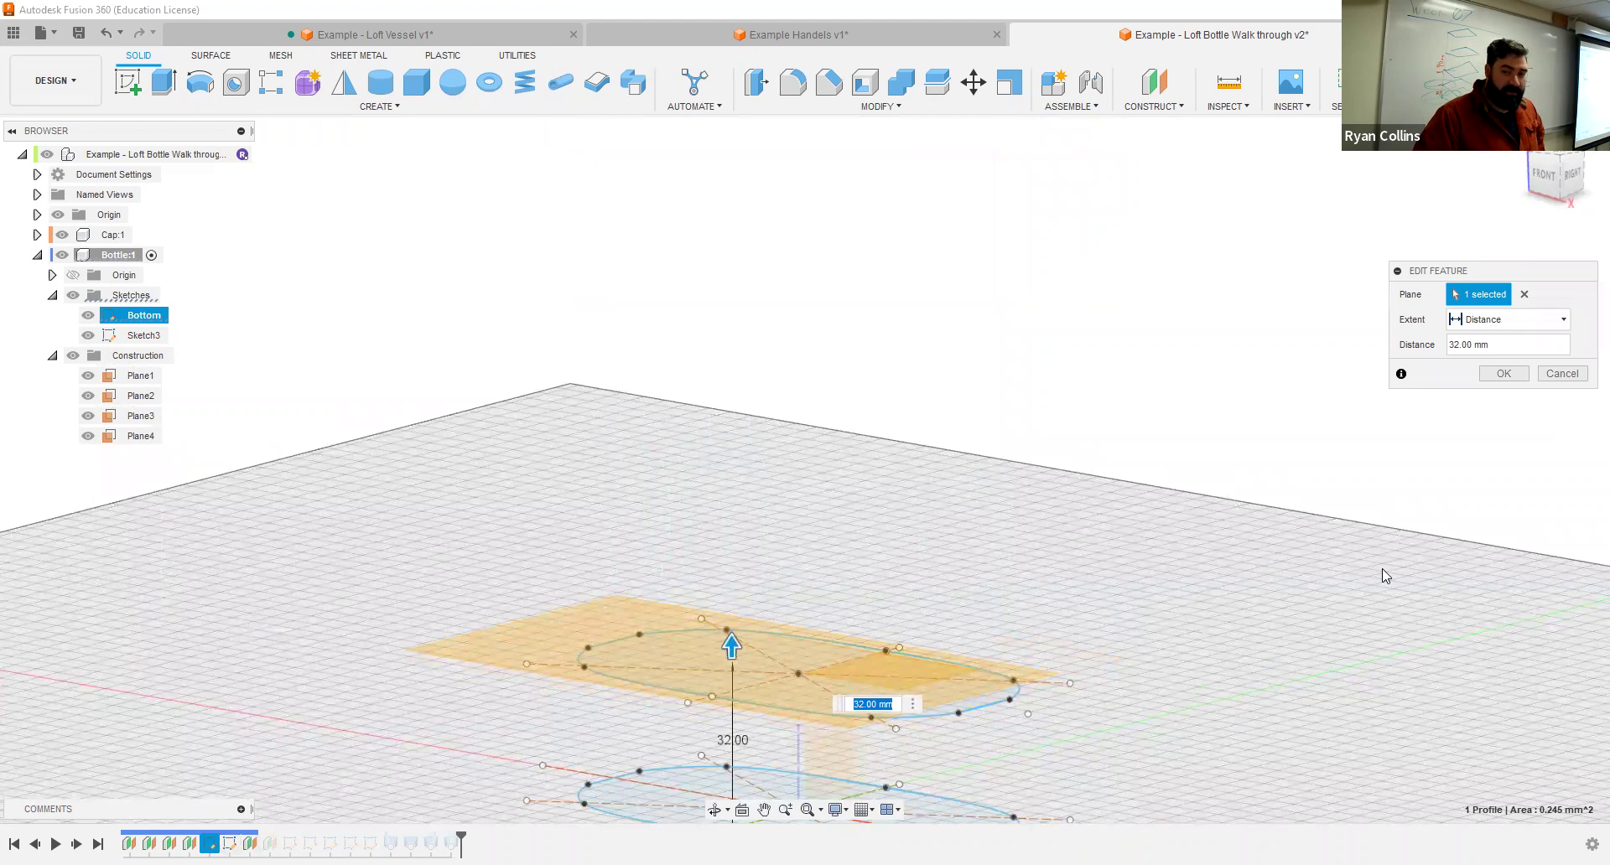
{"action": "left_click", "coordinate": [1501, 374]}
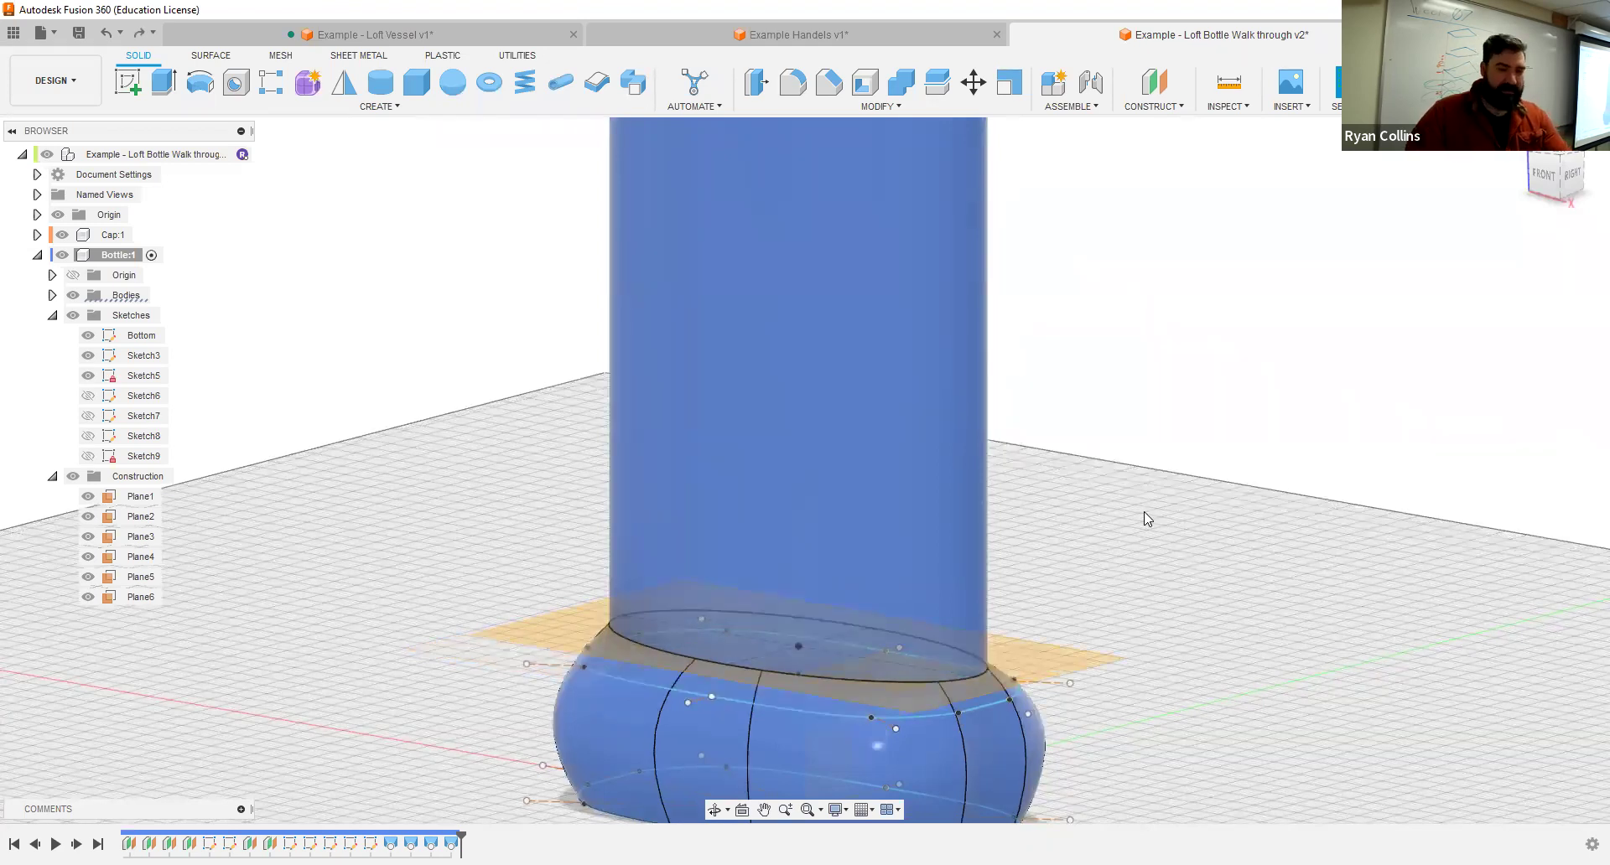
Step: Hide all construction planes of the Bottle component
{"action": "scroll", "coordinate": [1147, 519], "scroll_direction": "down", "scroll_amount": 5}
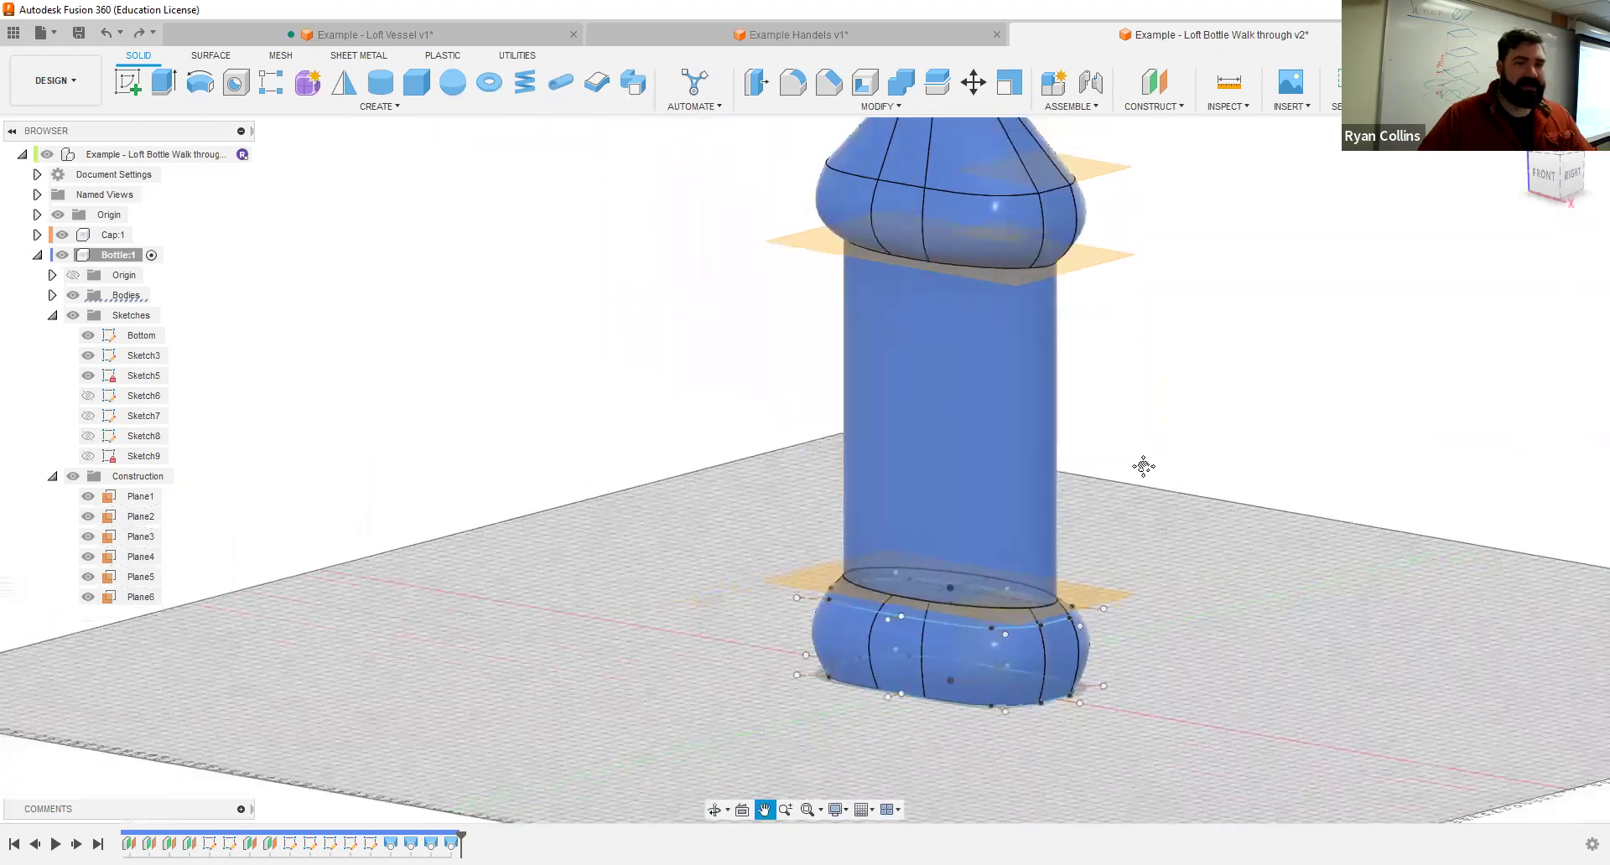
{"action": "middle_click_drag", "start_coordinate": [1143, 466], "coordinate": [1115, 557]}
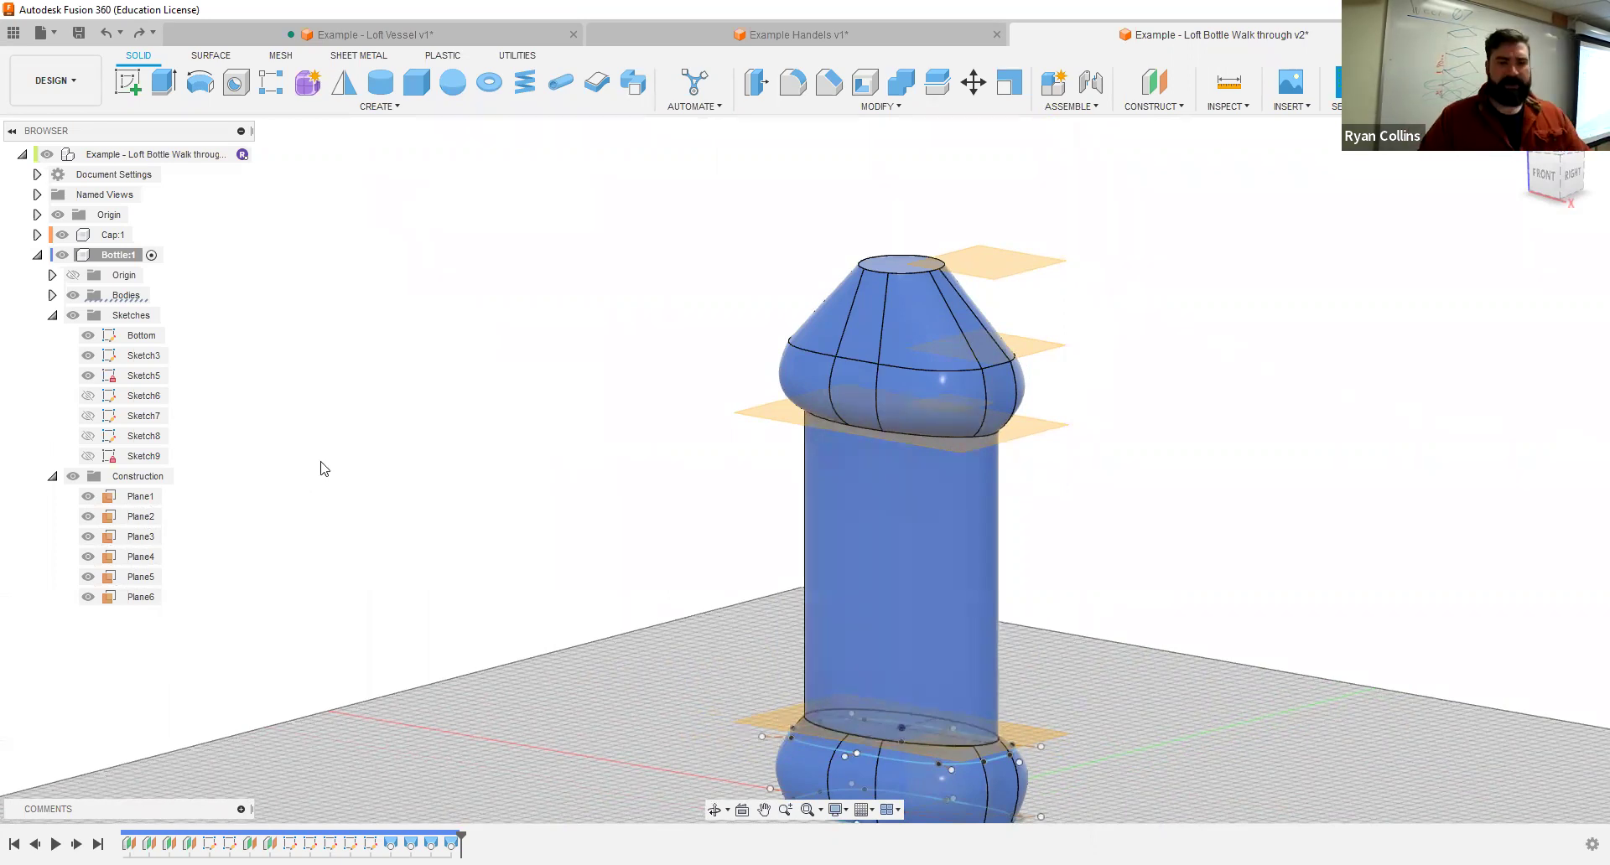
{"action": "left_click", "coordinate": [73, 476]}
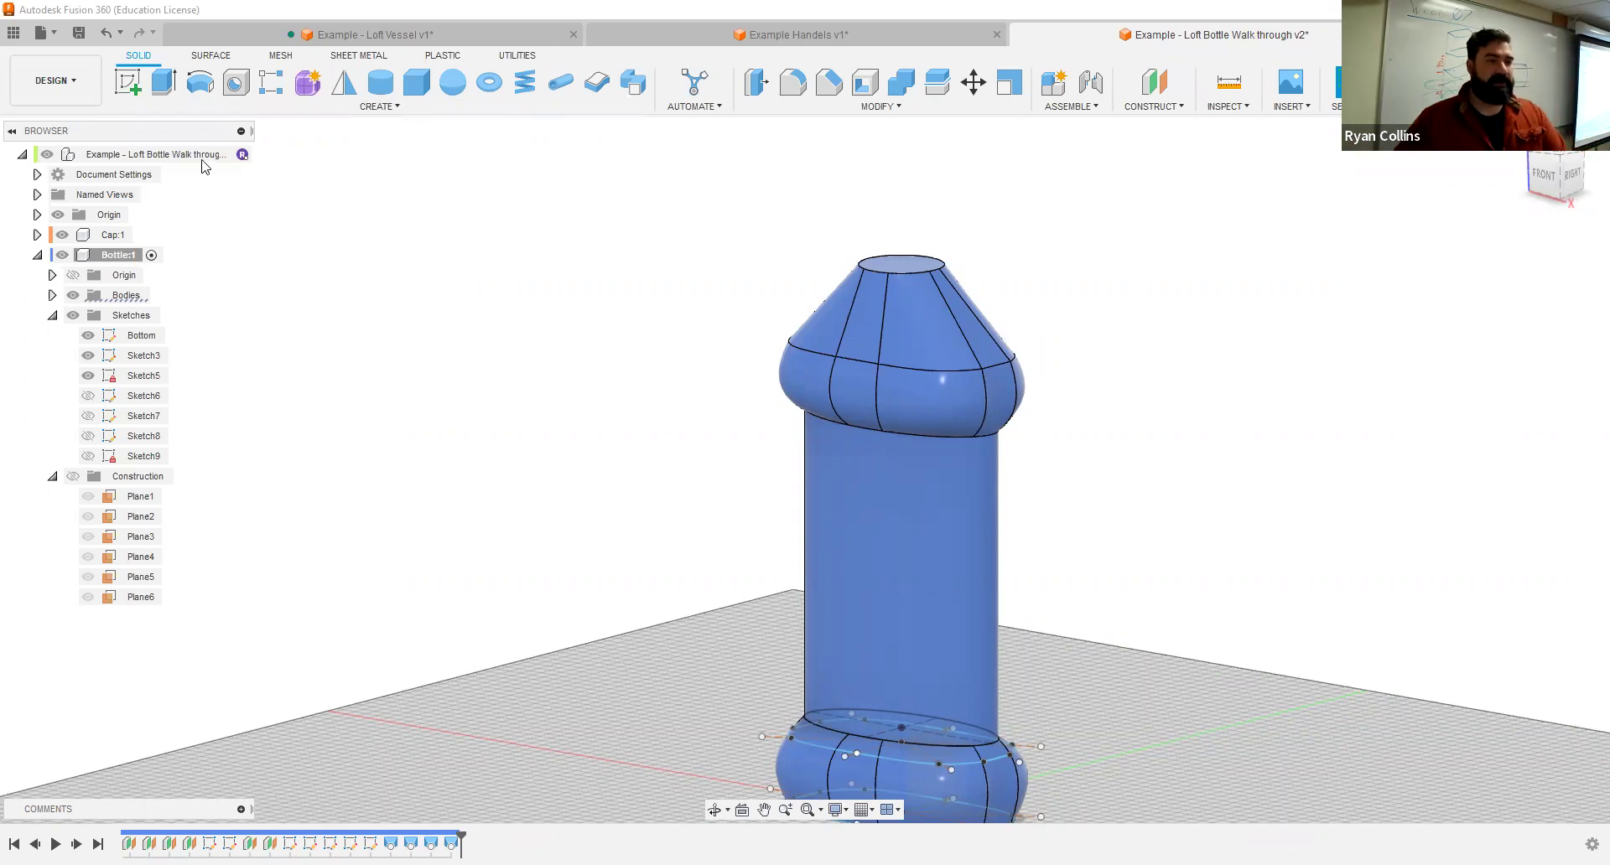
Step: Sketch a 25 mm diameter circle centred on the origin on the bottle's flat top face
{"action": "left_click", "coordinate": [119, 85]}
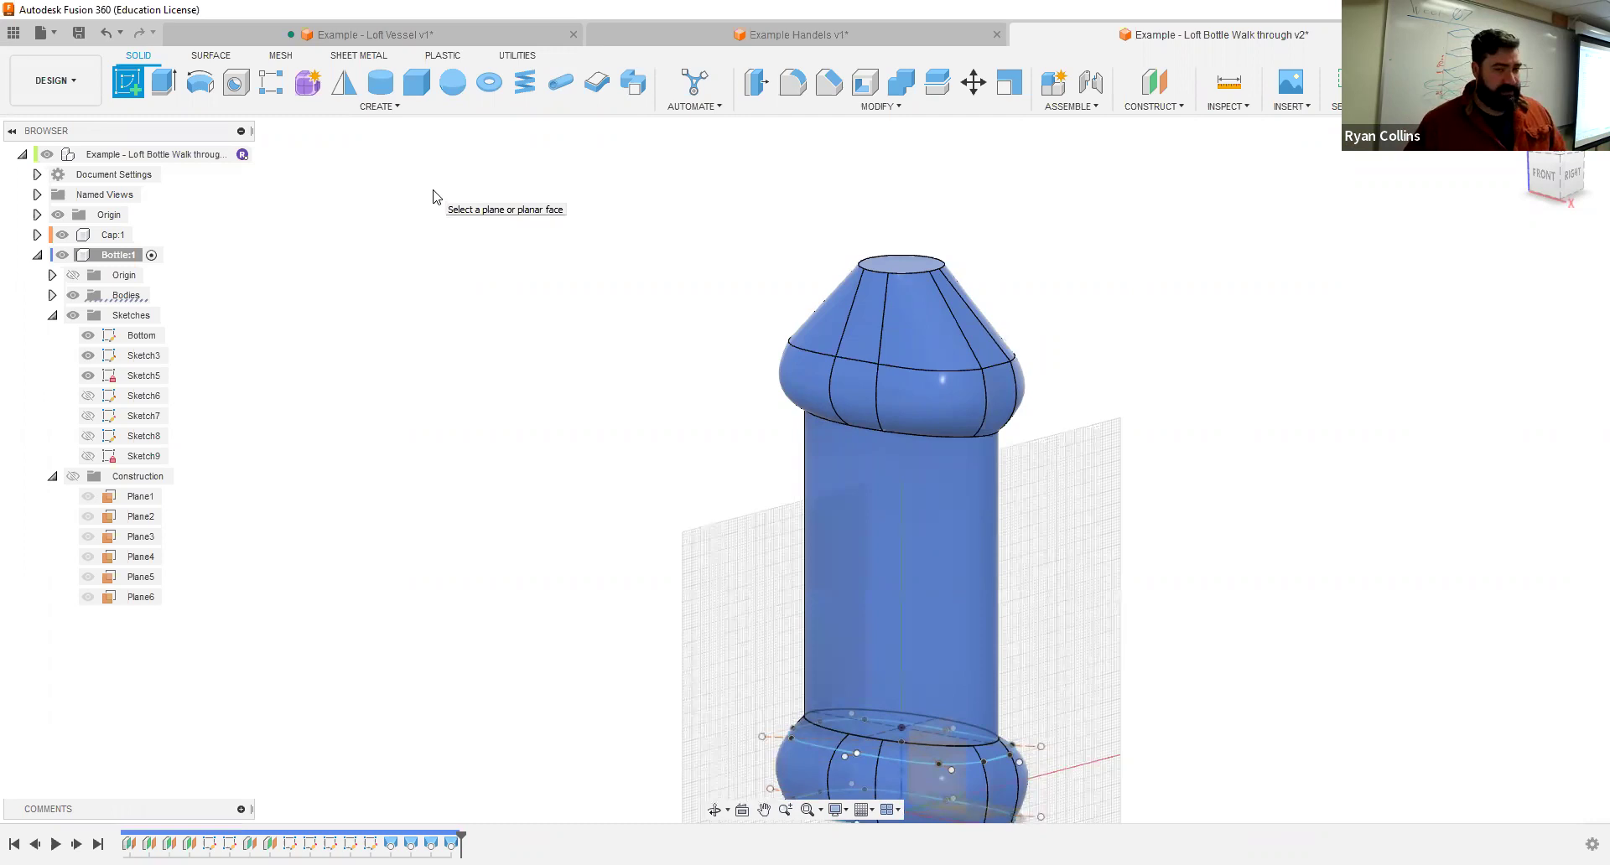
{"action": "mouse_move", "coordinate": [992, 227]}
{"action": "middle_mouse_down", "text": "shift"}
{"action": "mouse_move", "coordinate": [987, 255]}
{"action": "mouse_move", "coordinate": [912, 336]}
{"action": "middle_mouse_up", "text": "shift"}
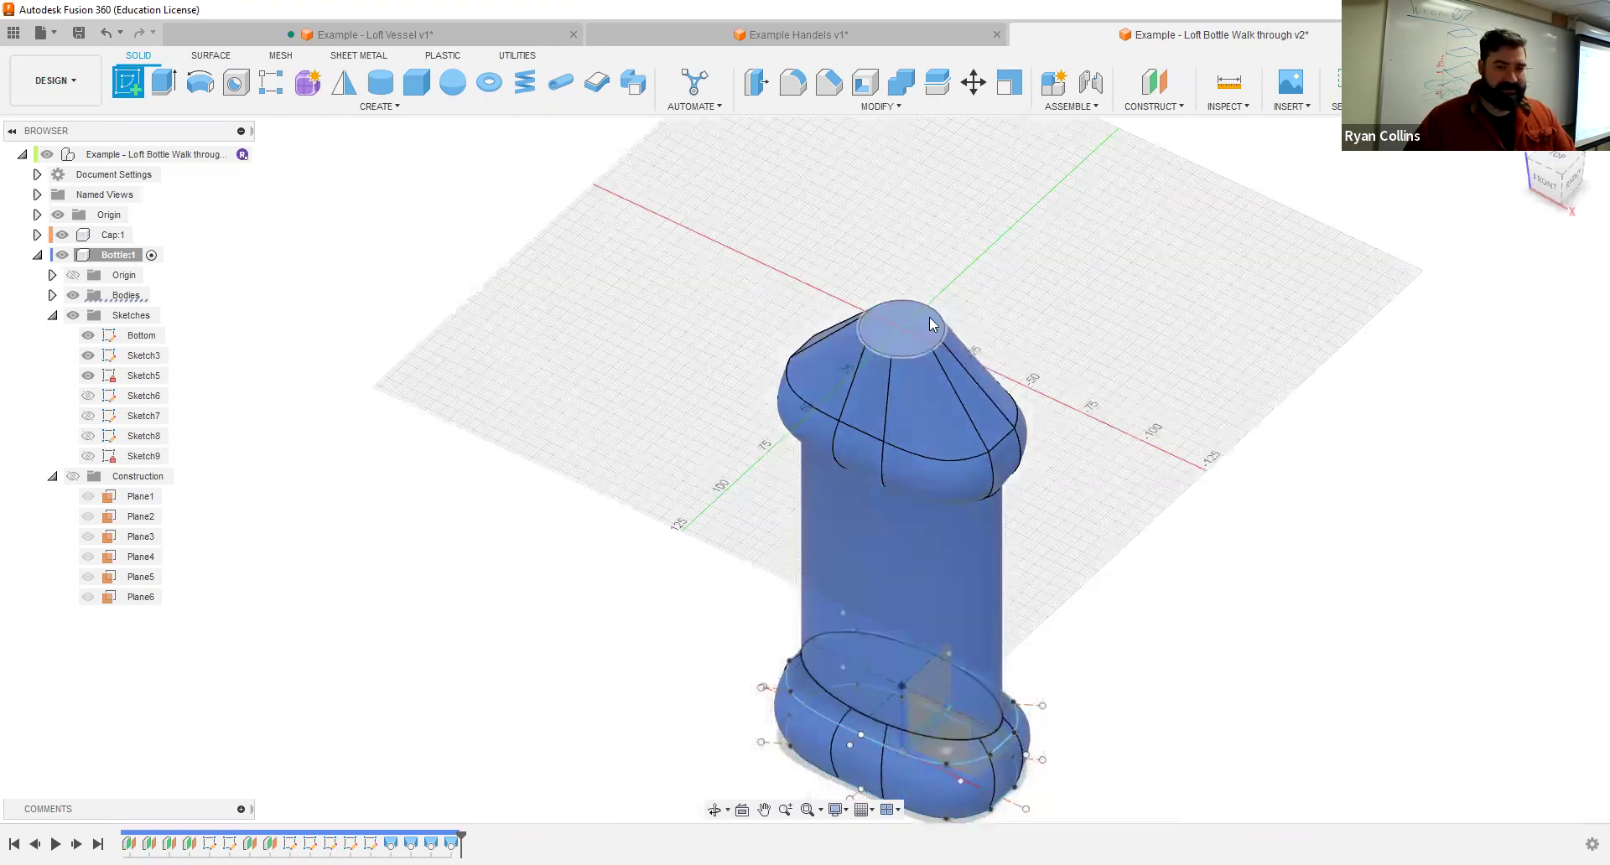
{"action": "left_click", "coordinate": [912, 333]}
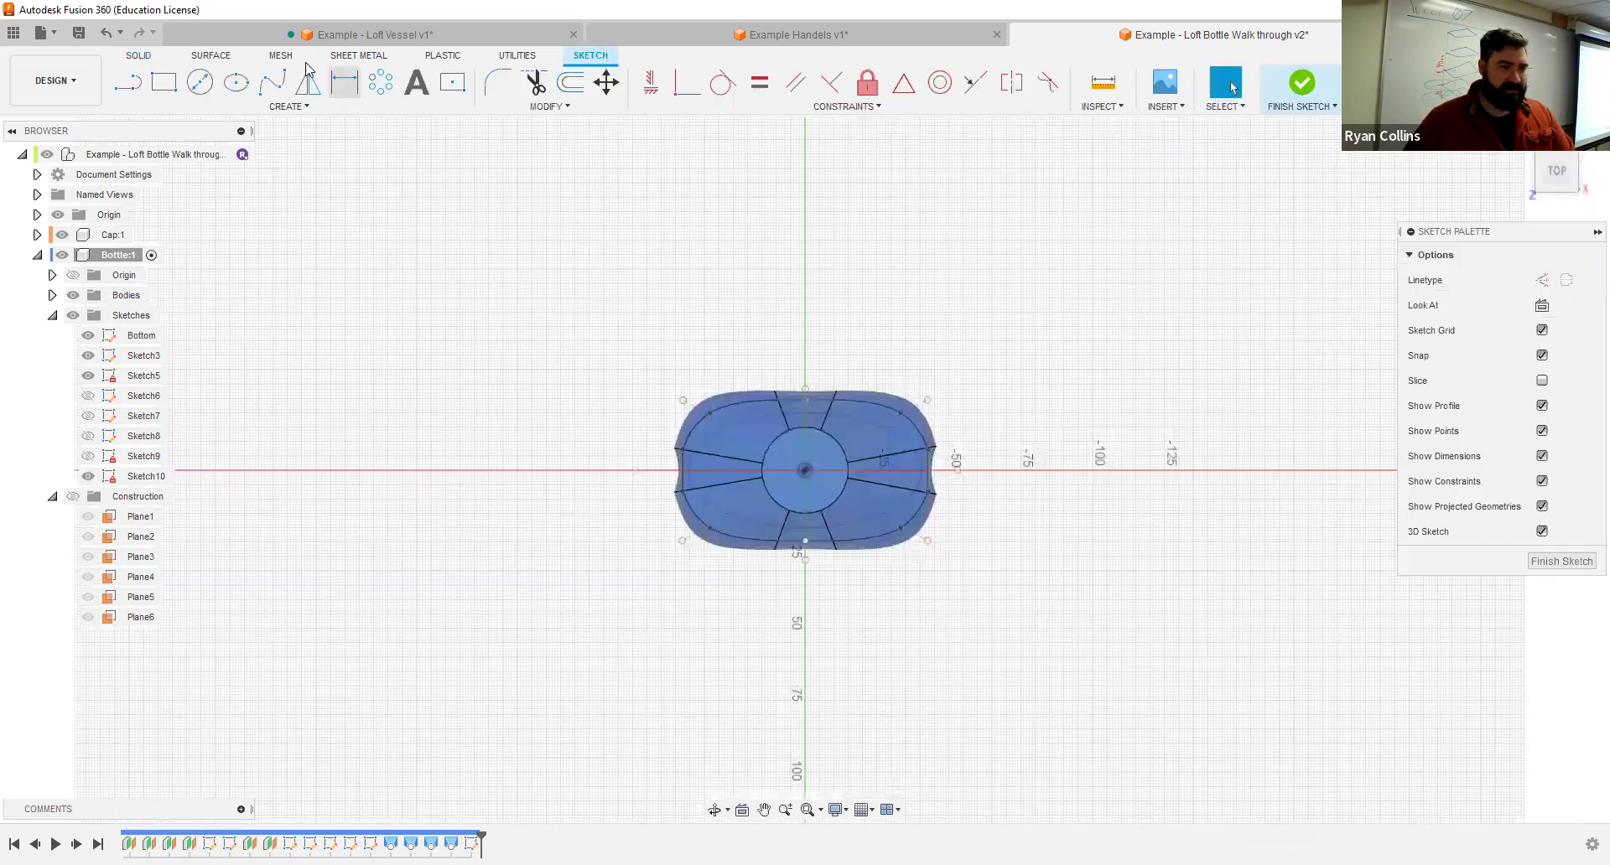
{"action": "left_click", "coordinate": [200, 81]}
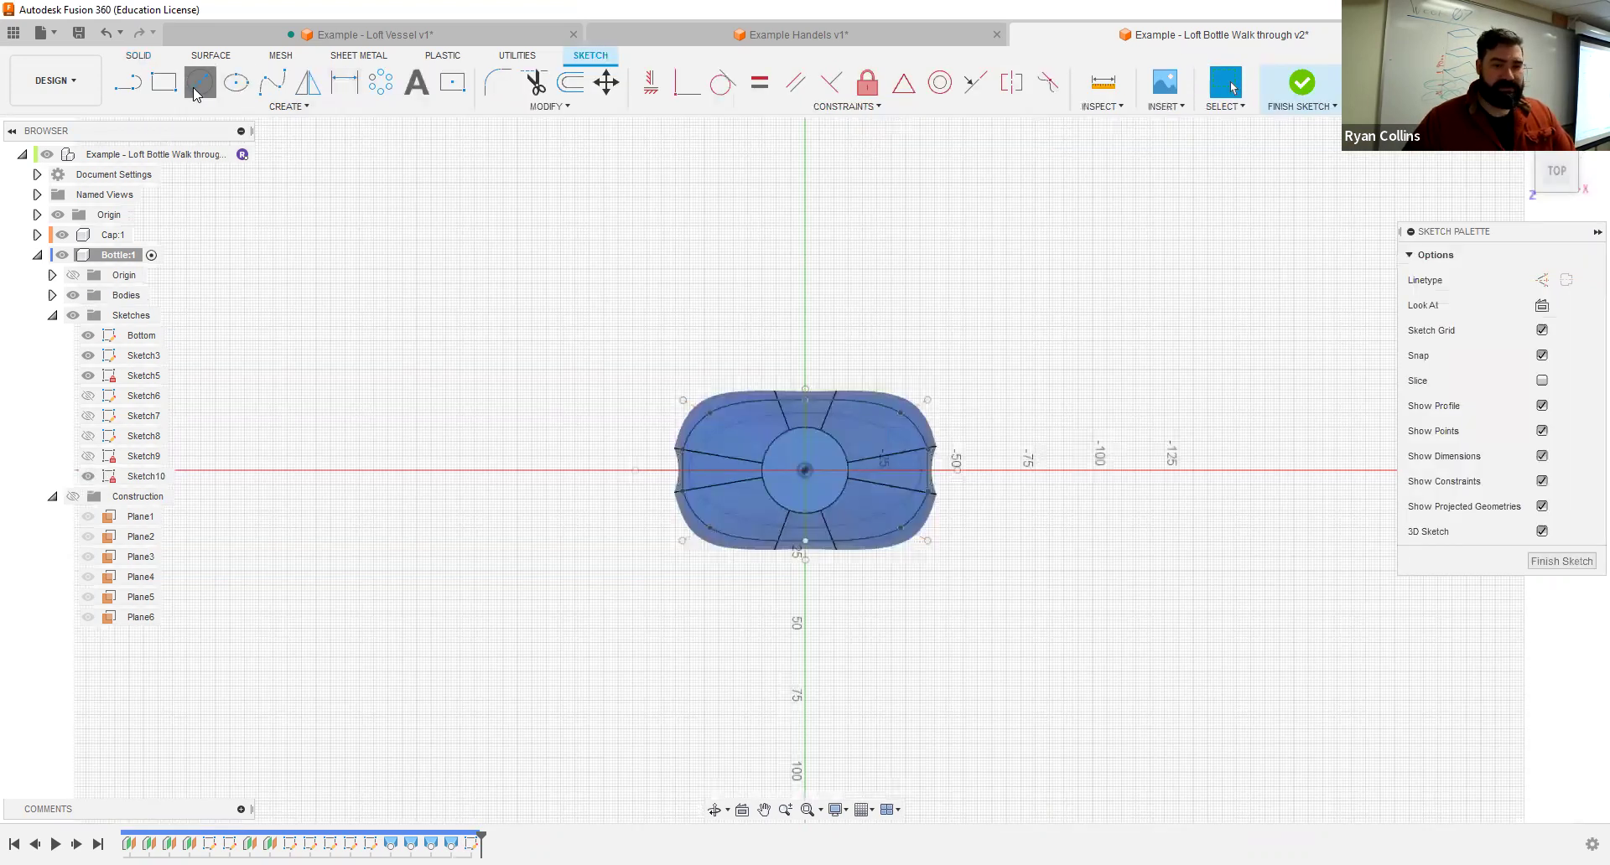
{"action": "left_click", "coordinate": [805, 471]}
{"action": "type", "text": "25"}
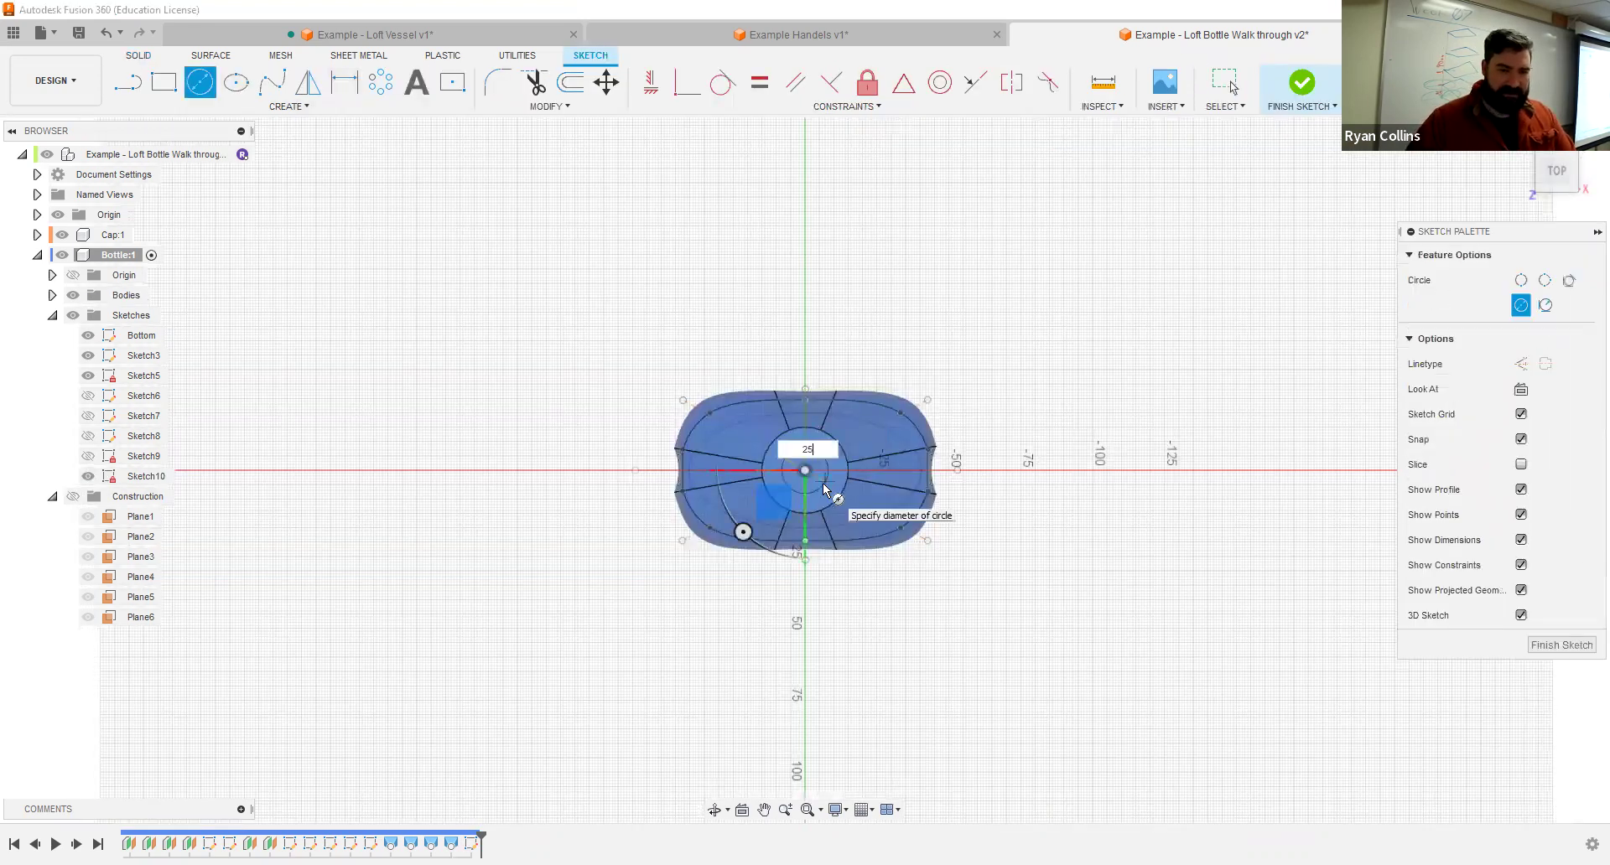
{"action": "key", "text": "Return"}
{"action": "key", "text": "Escape"}
{"action": "mouse_move", "coordinate": [1060, 335]}
{"action": "middle_mouse_down", "text": "shift"}
{"action": "mouse_move", "coordinate": [1058, 252]}
{"action": "mouse_move", "coordinate": [1023, 403]}
{"action": "middle_mouse_up", "text": "shift"}
{"action": "key", "text": "Escape"}
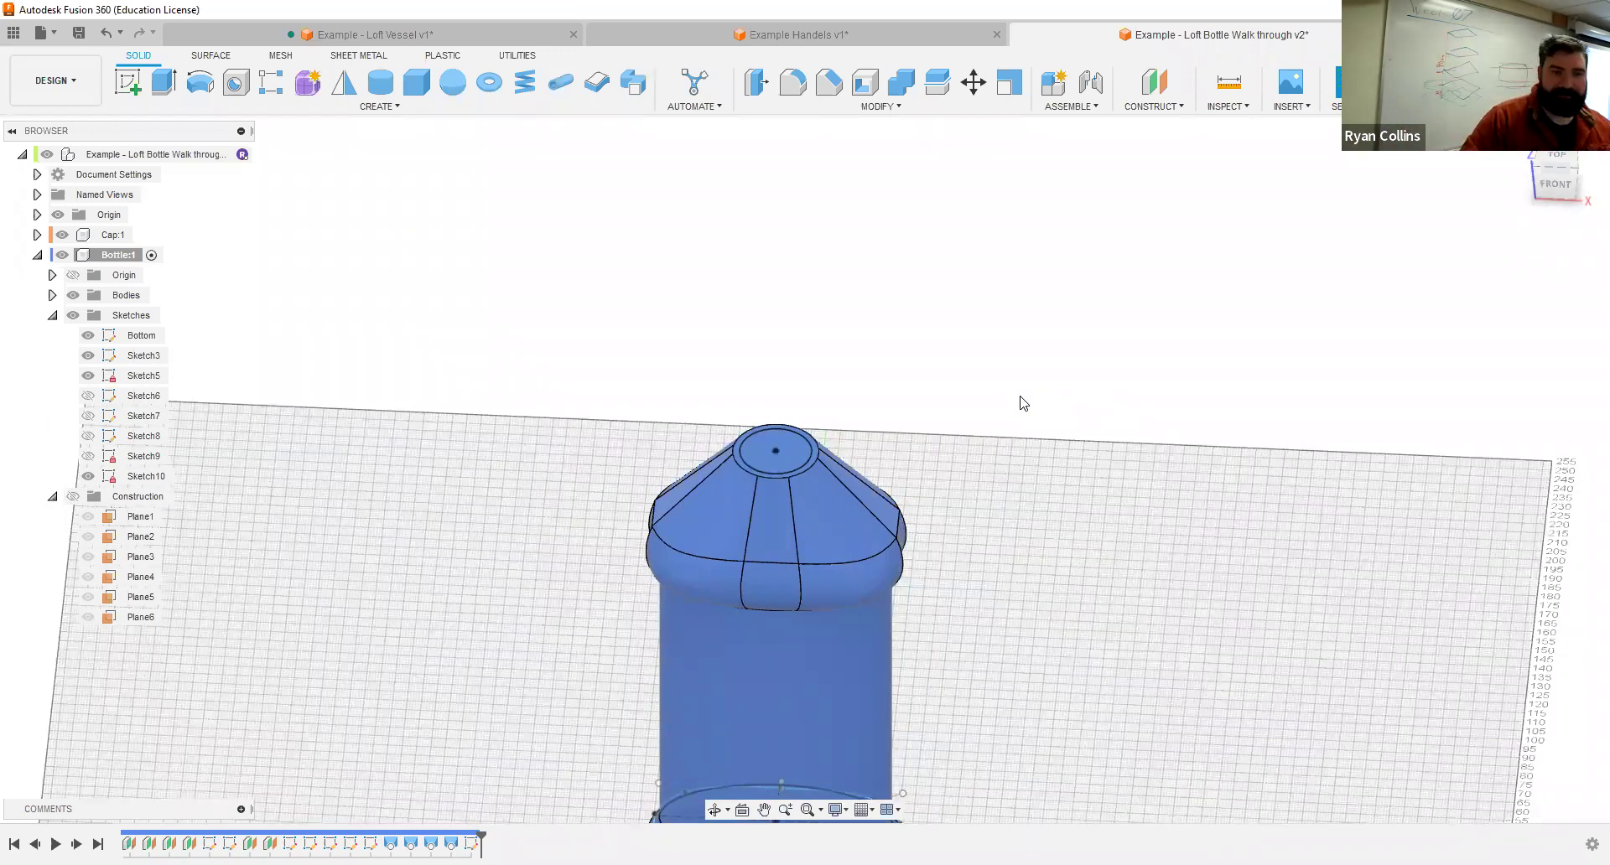
Step: Extrude the 25 mm circle 18 mm upward to form the bottle's neck
{"action": "left_click", "coordinate": [163, 83]}
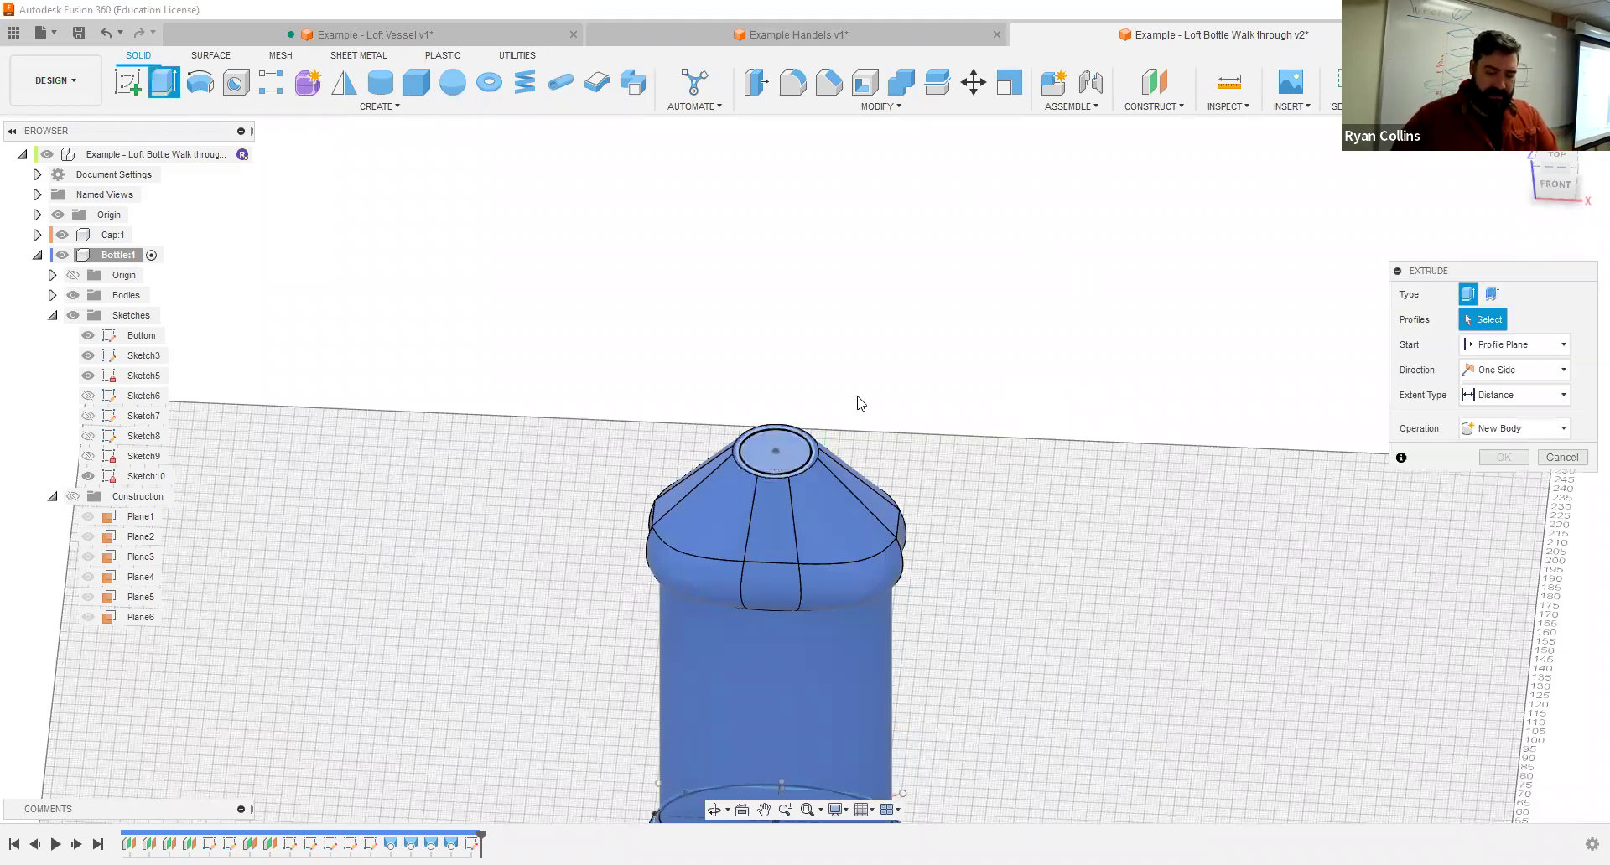
{"action": "type", "text": "18"}
{"action": "key", "text": "Return"}
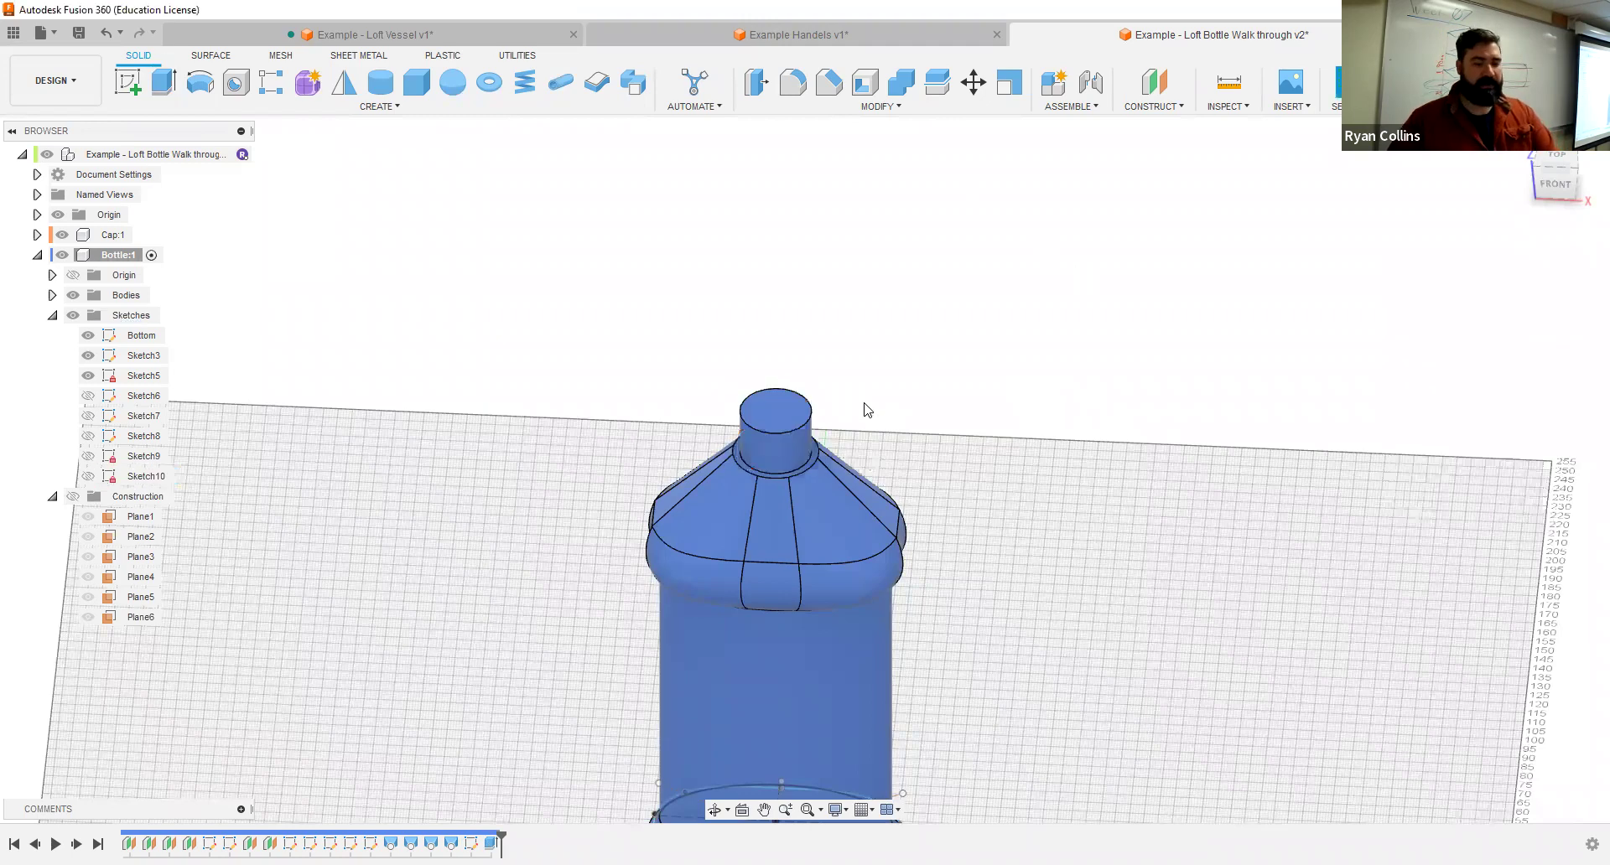
Step: Save the design as a new version with the description "Bottle Lofts joined"
{"action": "scroll", "coordinate": [909, 431], "scroll_direction": "down", "scroll_amount": 3}
{"action": "middle_click_drag", "start_coordinate": [909, 431], "coordinate": [904, 357]}
{"action": "scroll", "coordinate": [904, 357], "scroll_direction": "up", "scroll_amount": 5}
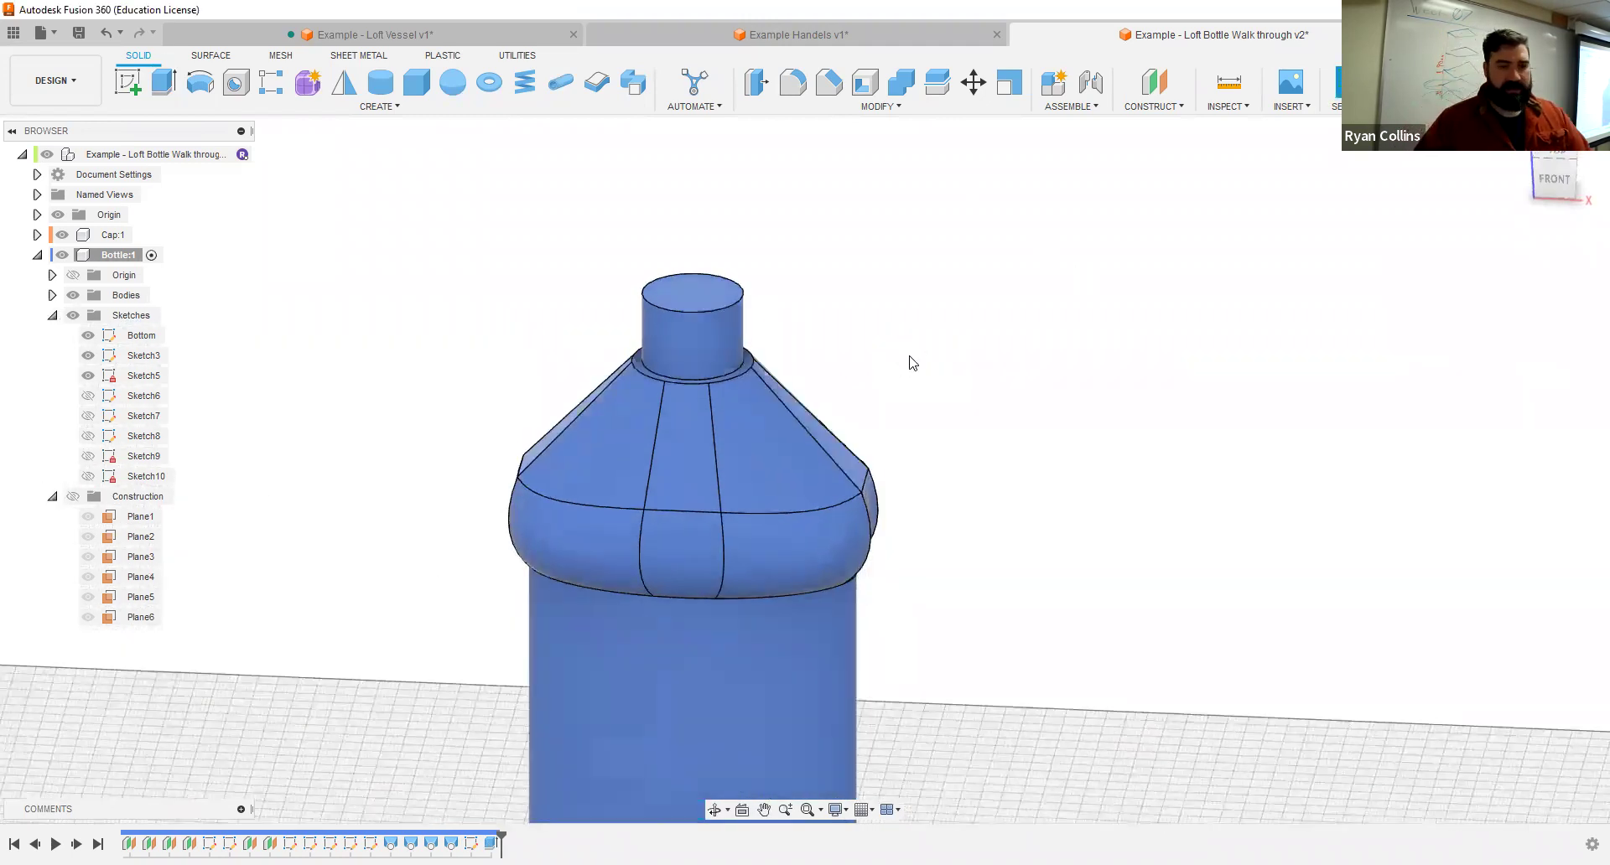
{"action": "key", "text": "ctrl+s"}
{"action": "type", "text": "Bat"}
{"action": "key", "text": "BackSpace"}
{"action": "key", "text": "BackSpace"}
{"action": "key", "text": "BackSpace"}
{"action": "type", "text": "Bottle "}
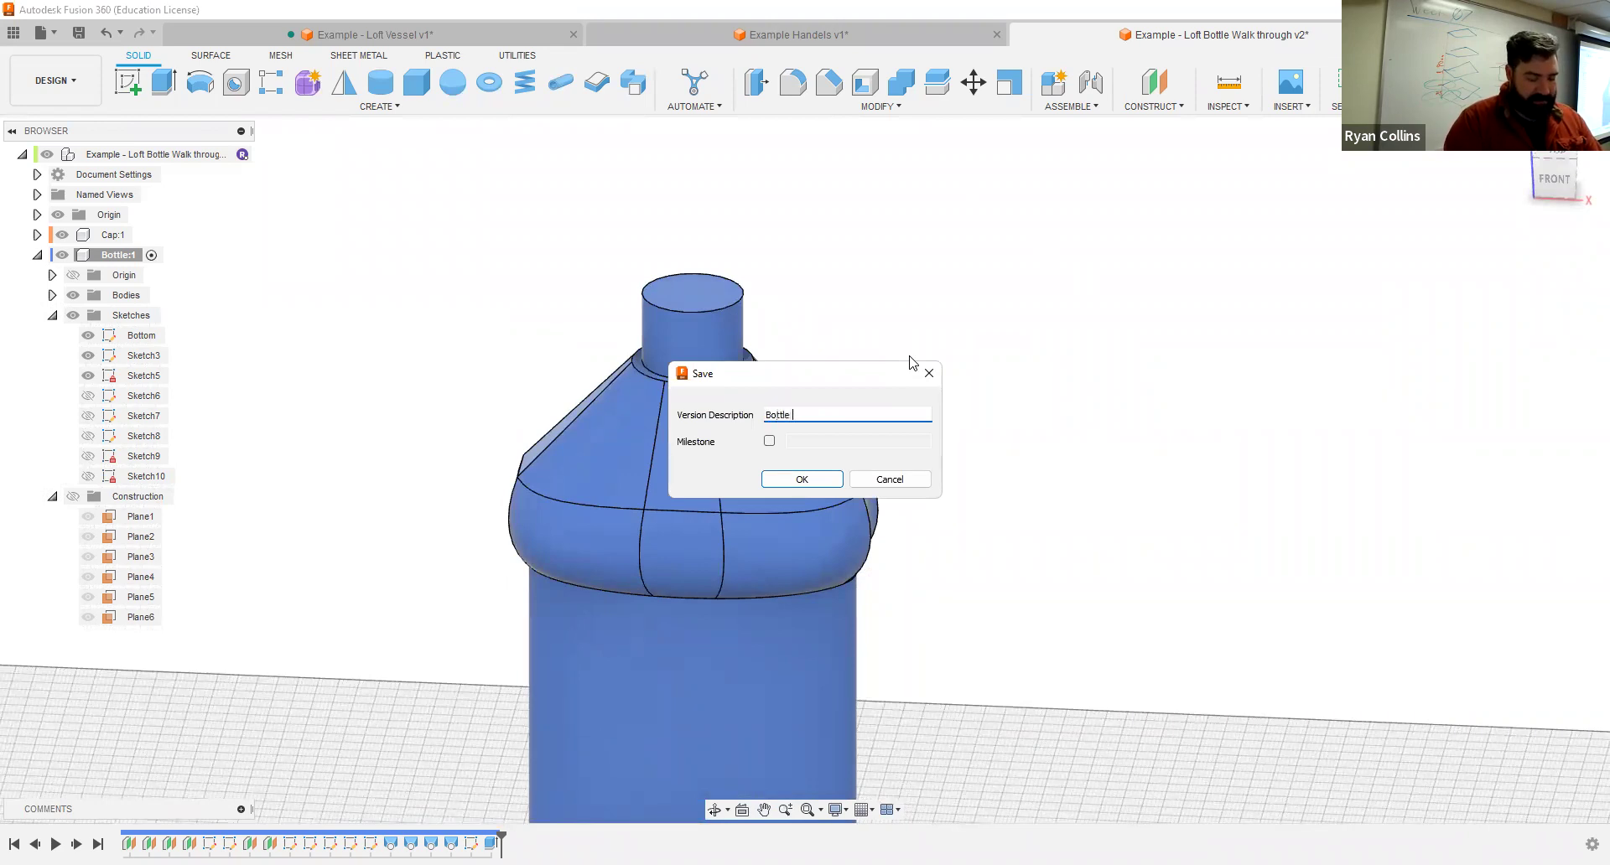
{"action": "type", "text": "Lofts joined"}
{"action": "key", "text": "Return"}
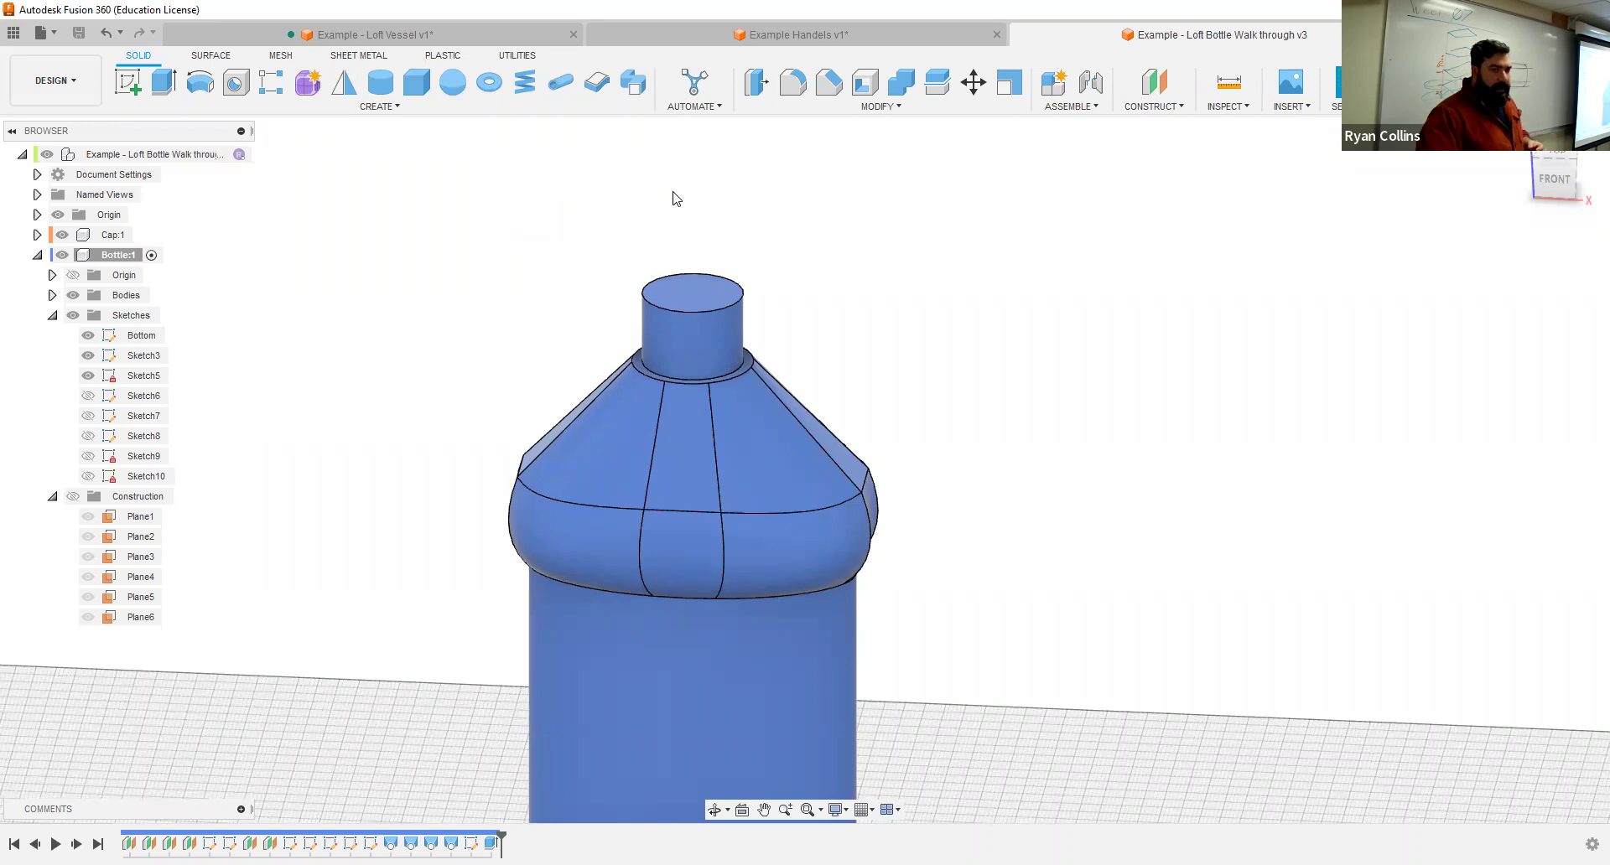
Step: Add a modeled right-hand ISO Metric M25x2 thread, class 6g, to the neck's cylindrical face with 0 mm offset and 10 mm length, without remembering the size
{"action": "left_click", "coordinate": [382, 108]}
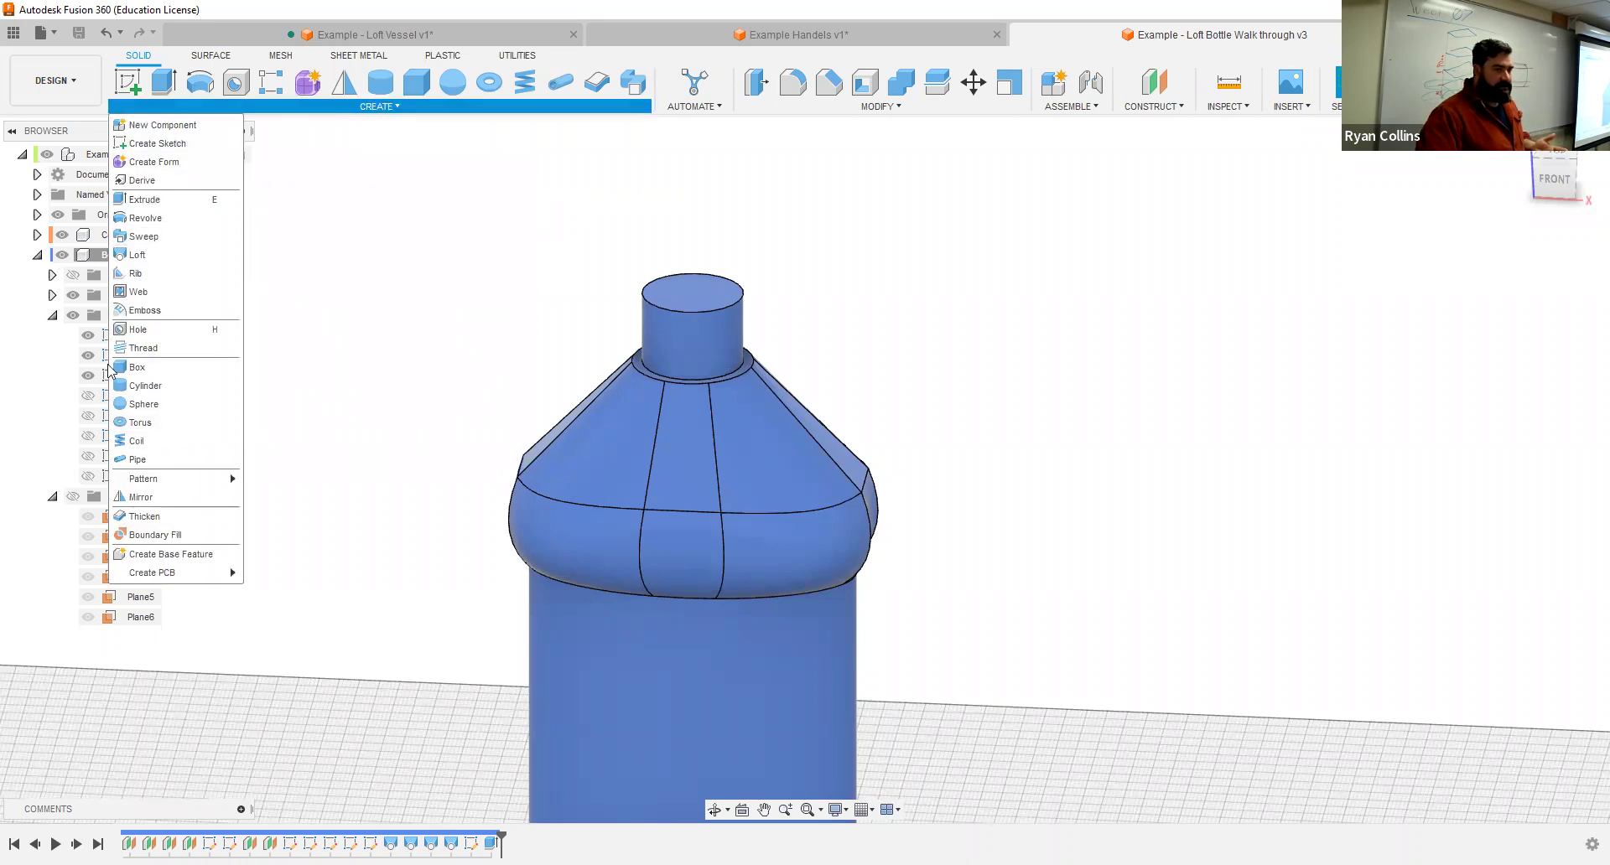
{"action": "left_click", "coordinate": [174, 353]}
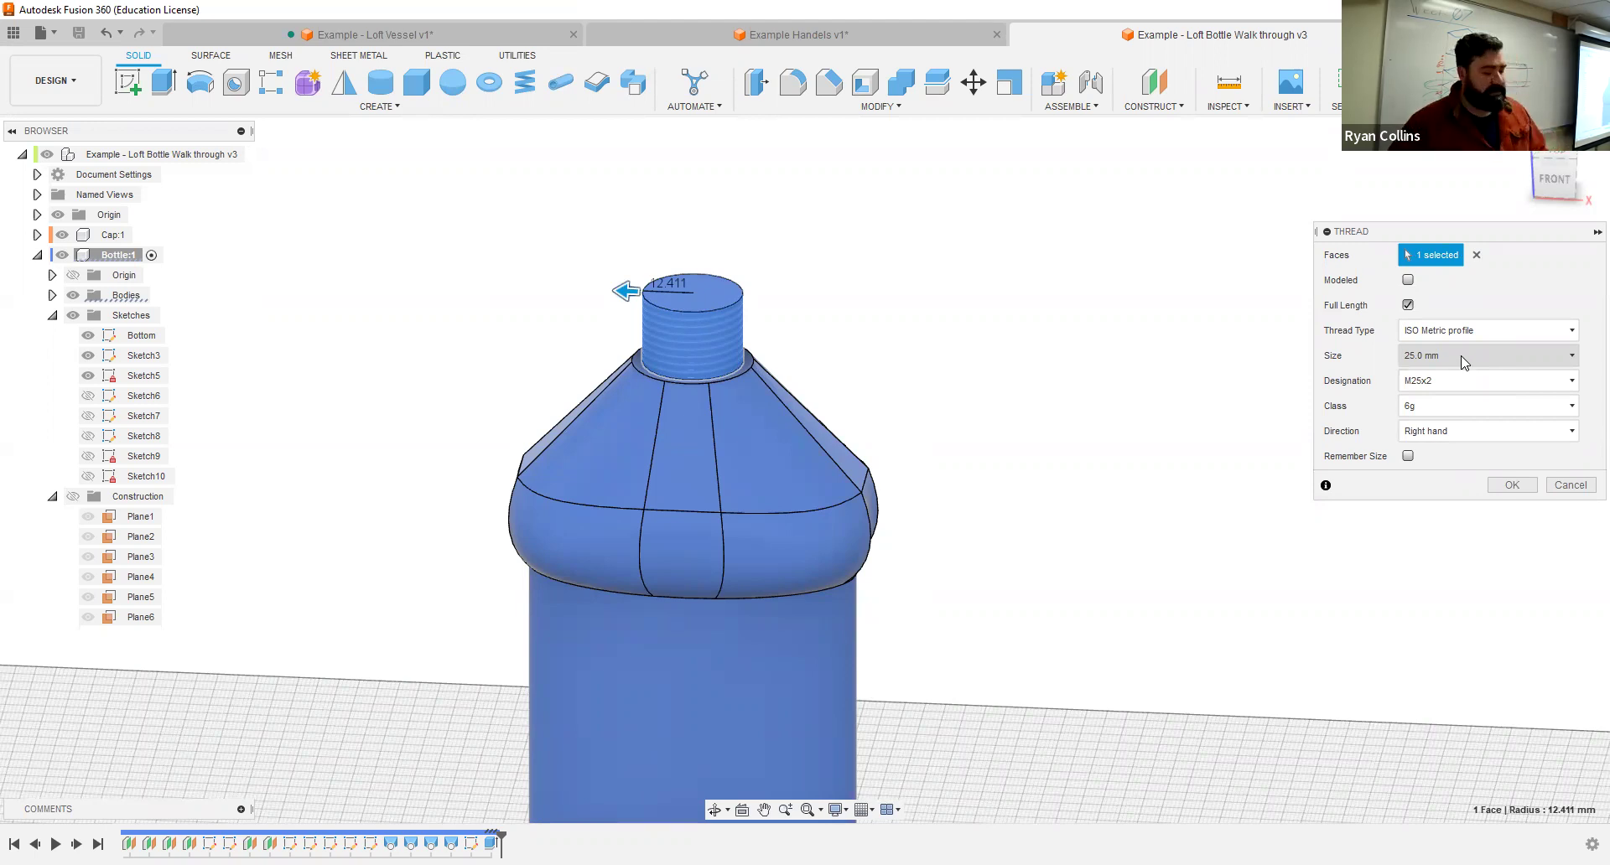
{"action": "scroll", "coordinate": [767, 346], "scroll_direction": "up", "scroll_amount": 1}
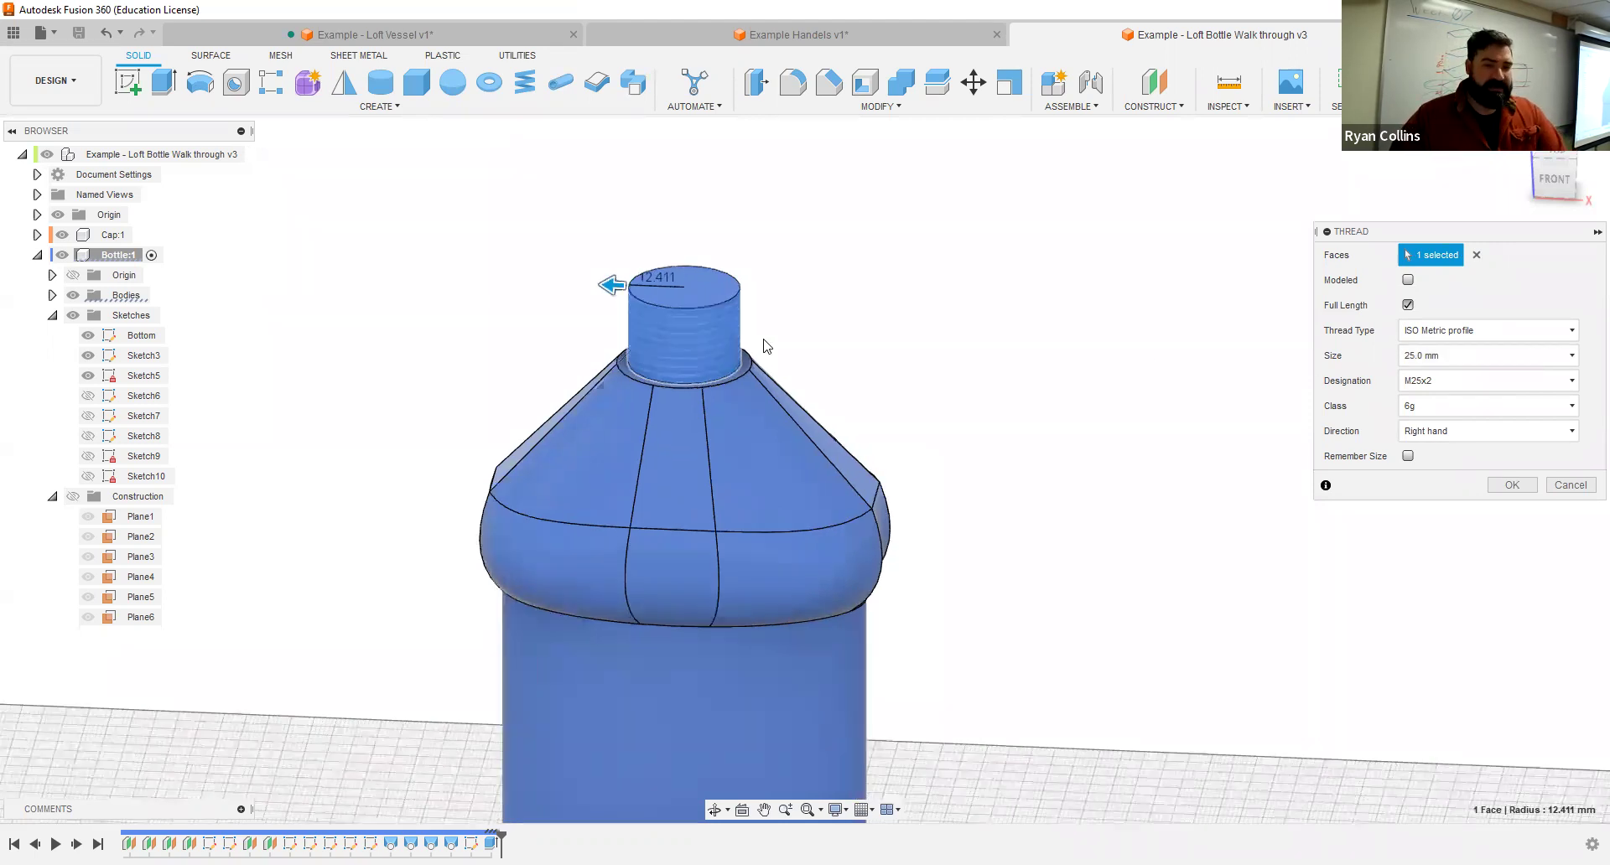
{"action": "scroll", "coordinate": [764, 345], "scroll_direction": "up", "scroll_amount": 2}
{"action": "scroll", "coordinate": [503, 320], "scroll_direction": "up", "scroll_amount": 2}
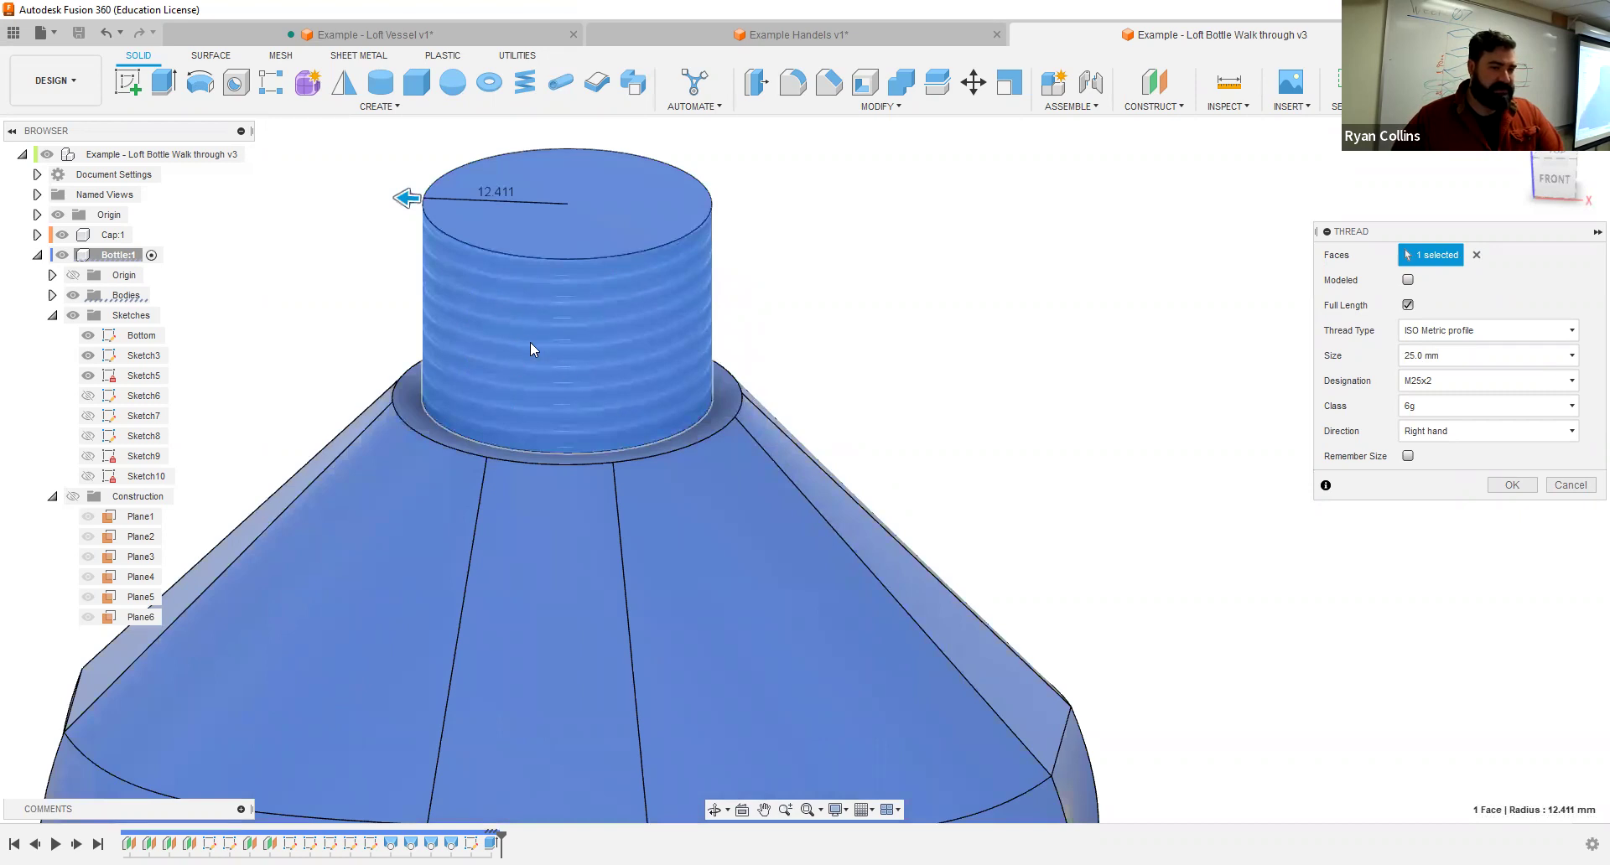
{"action": "middle_click_drag", "start_coordinate": [797, 345], "coordinate": [816, 319], "text": "shift"}
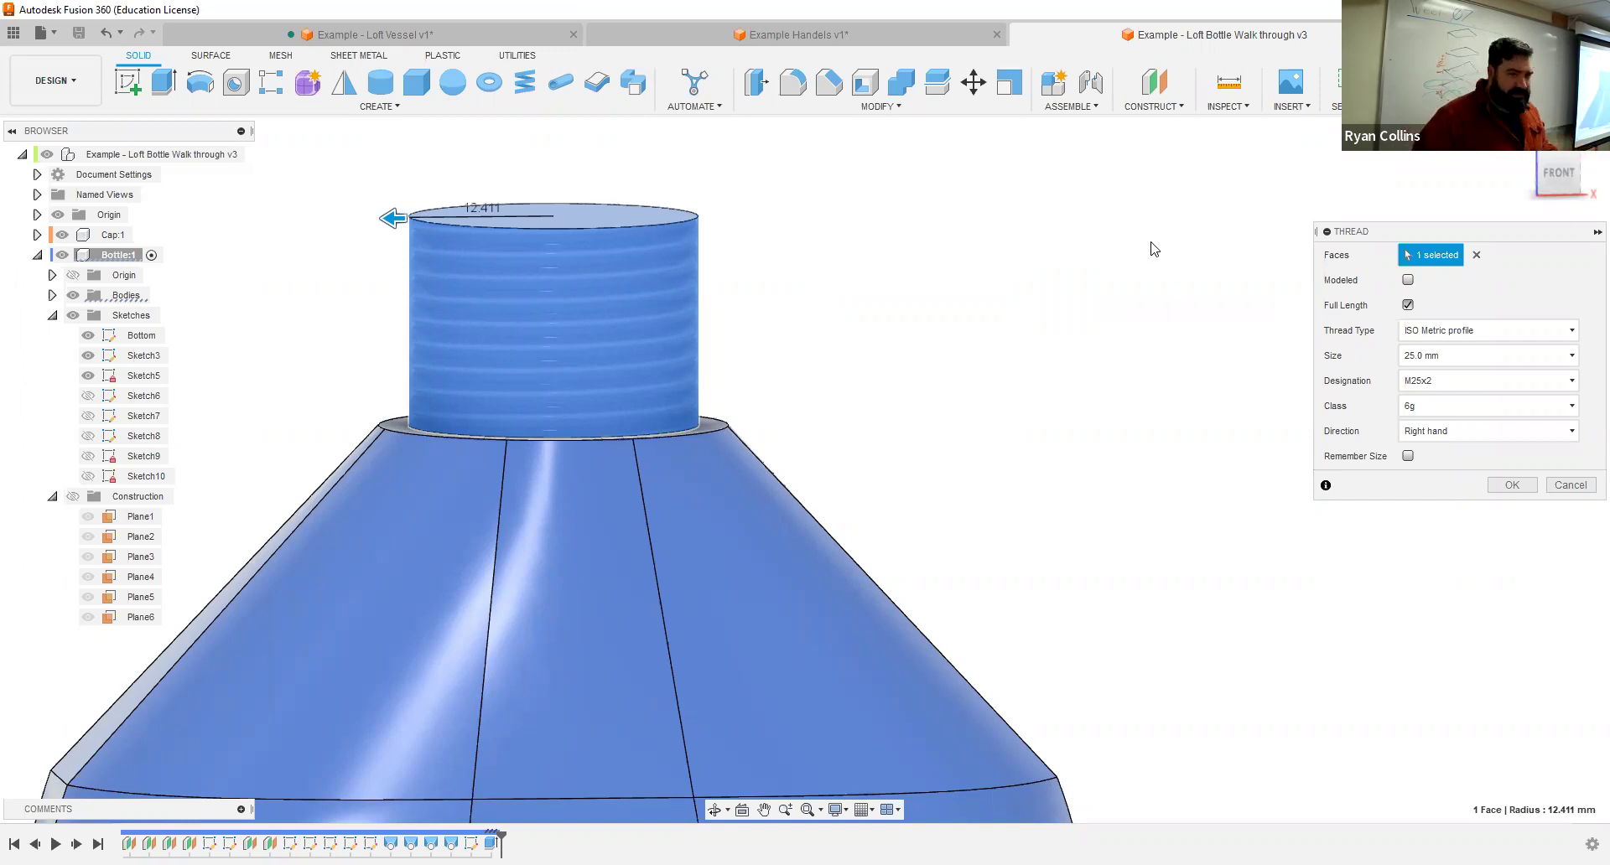
{"action": "left_click", "coordinate": [1408, 280]}
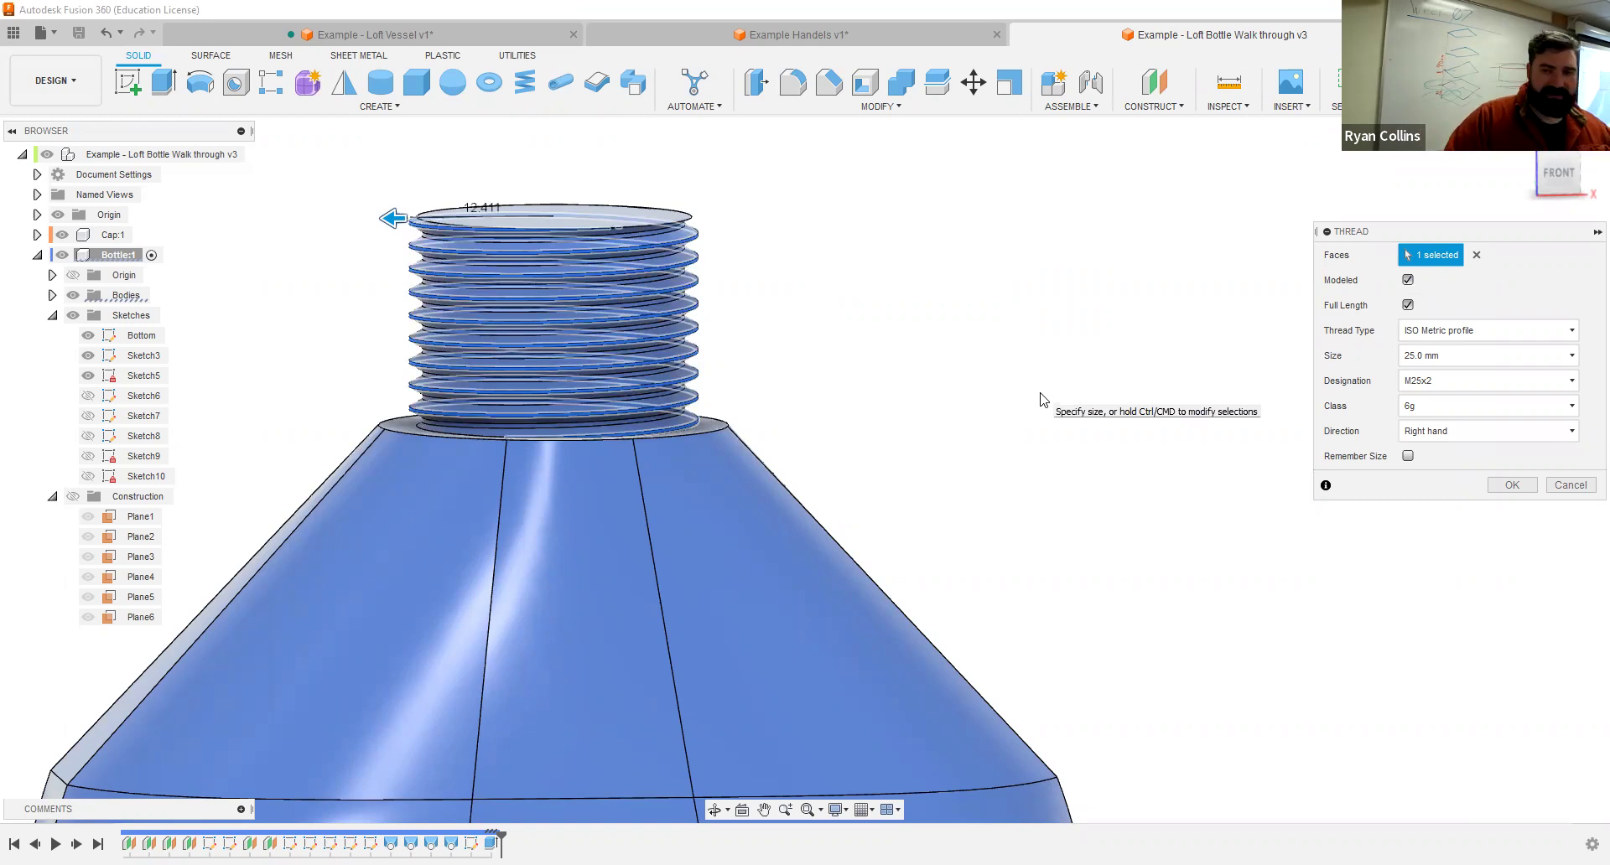
{"action": "left_click", "coordinate": [1408, 305]}
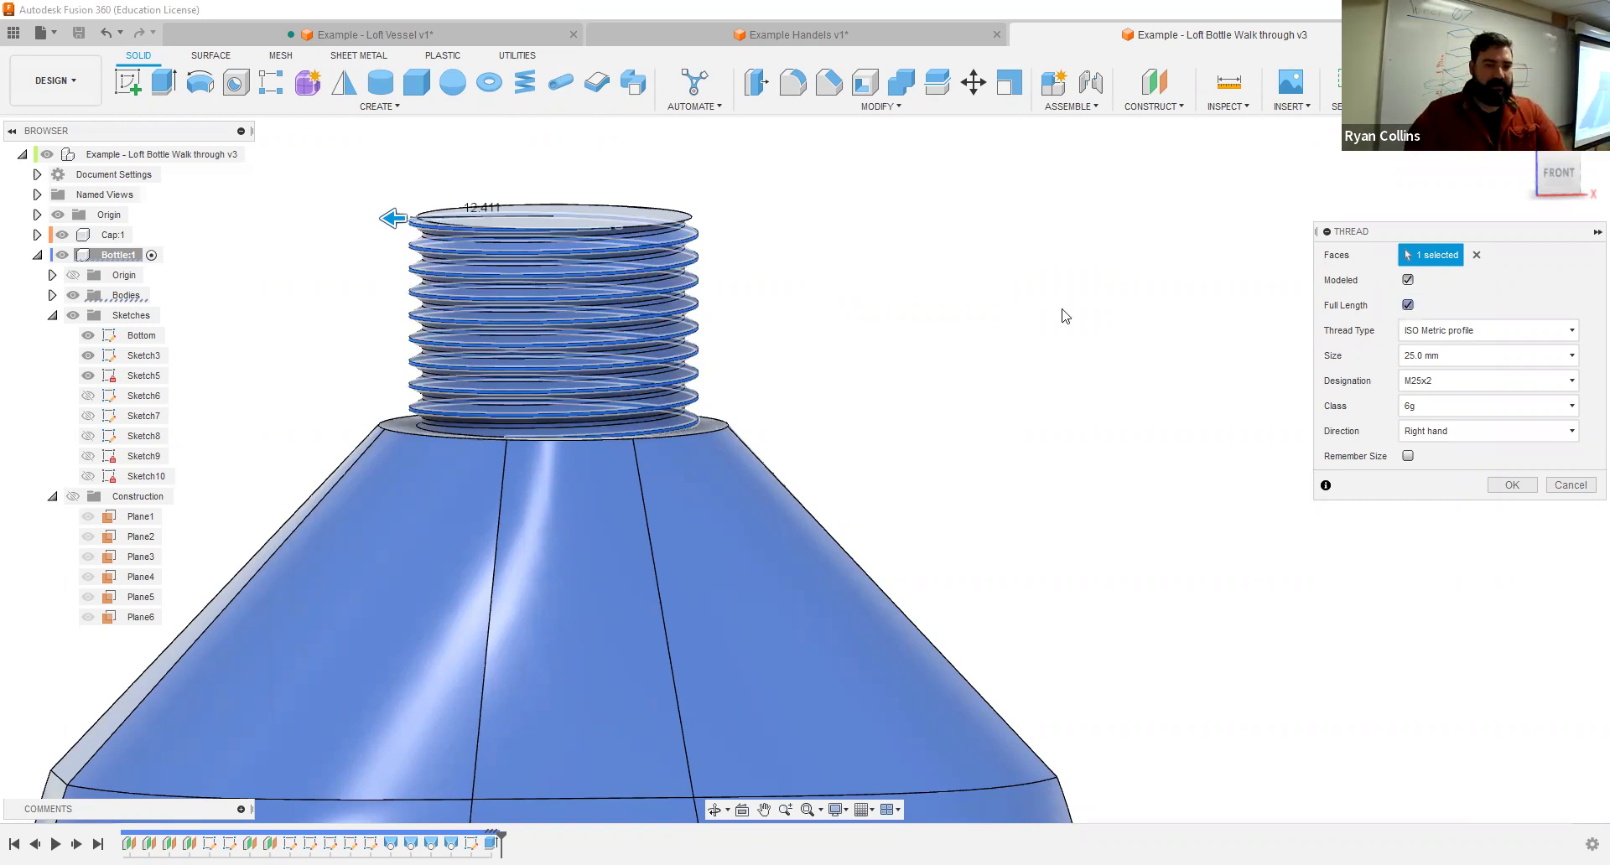
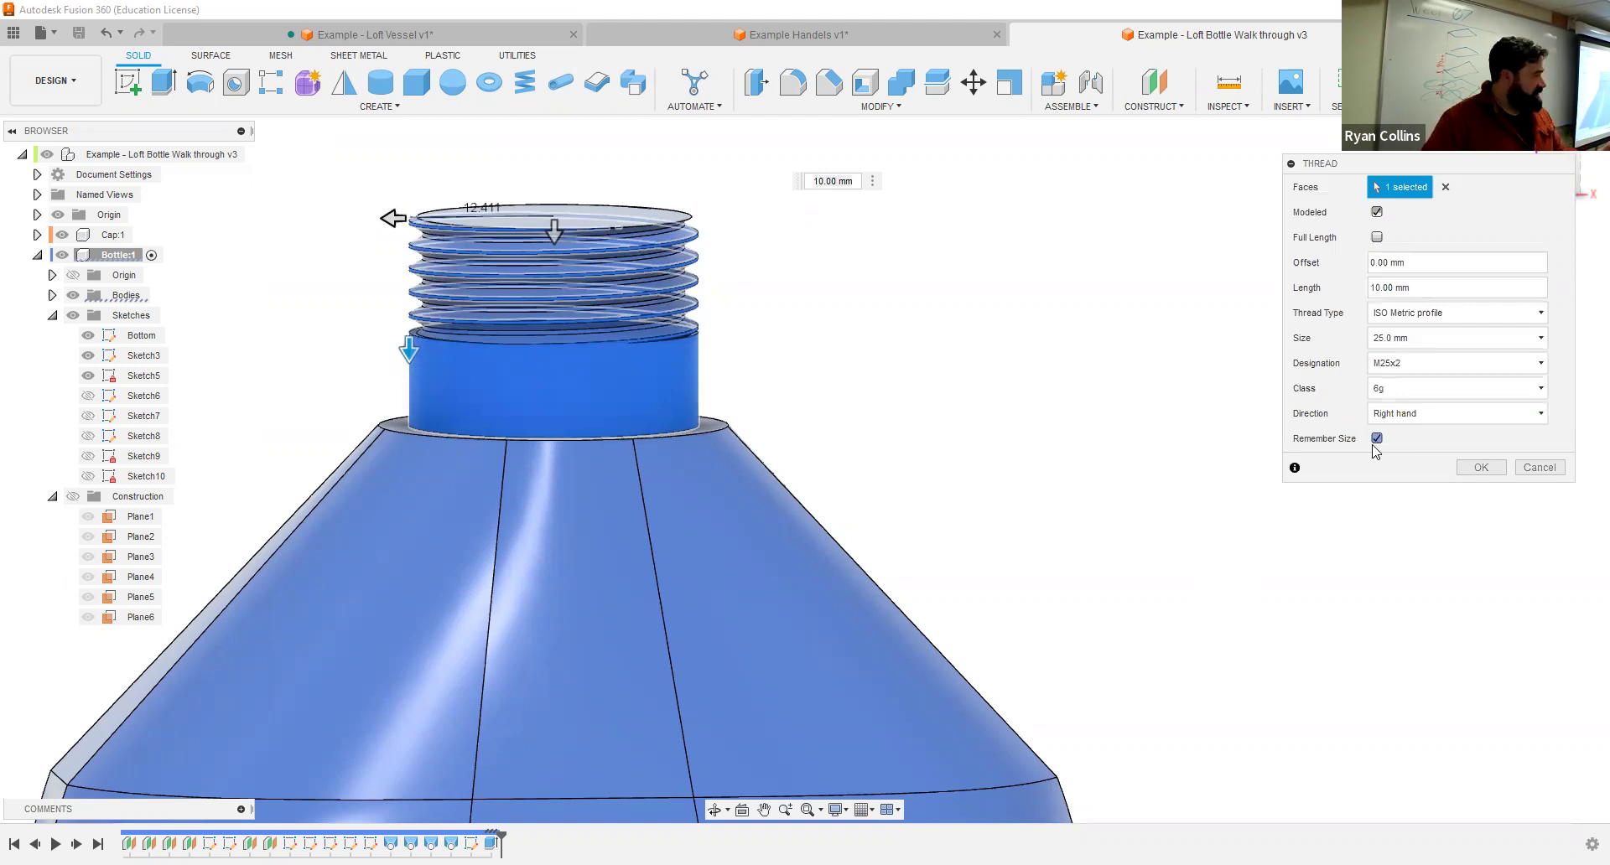
{"action": "left_click", "coordinate": [1375, 440]}
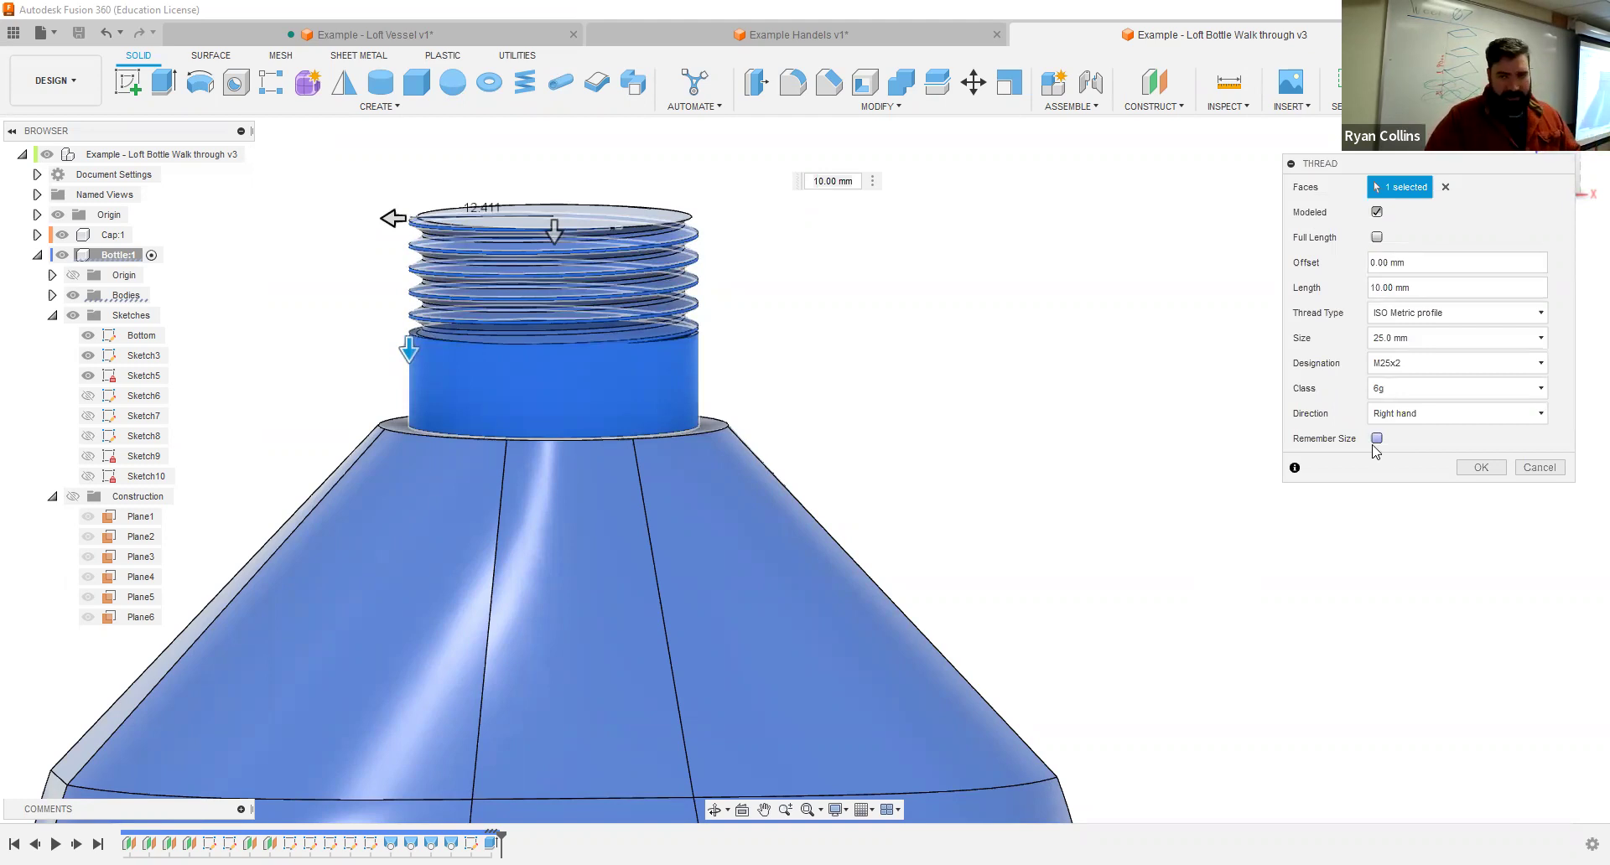
{"action": "left_click", "coordinate": [1480, 466]}
{"action": "scroll", "coordinate": [1145, 347], "scroll_direction": "down", "scroll_amount": 3}
{"action": "middle_click_drag", "start_coordinate": [1071, 391], "coordinate": [1068, 345], "text": "shift"}
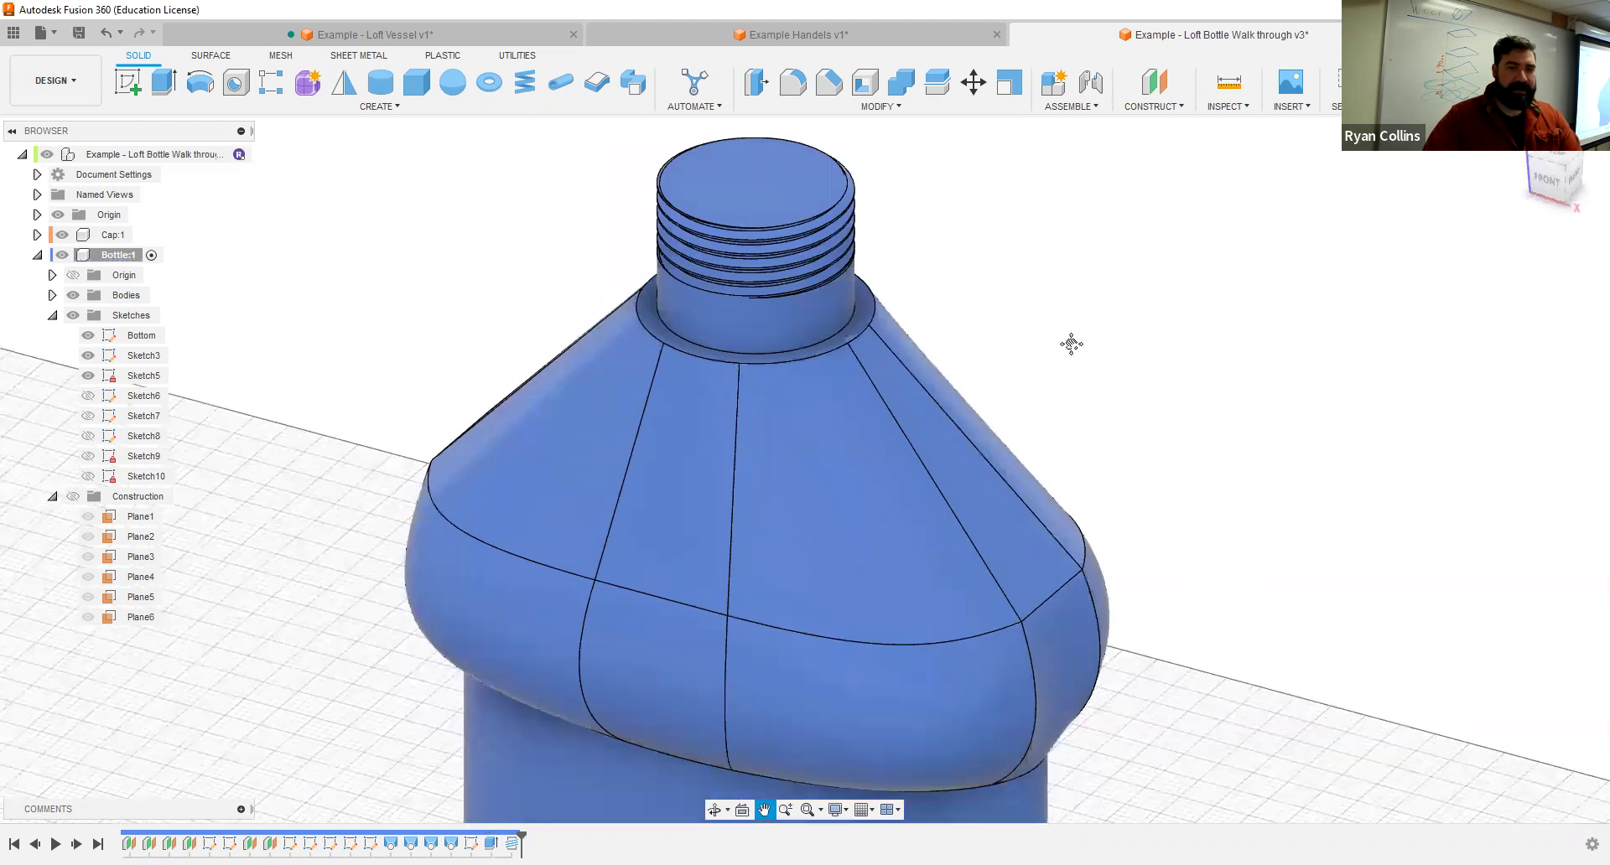
{"action": "left_click", "coordinate": [865, 84]}
{"action": "middle_click_drag", "start_coordinate": [1057, 204], "coordinate": [1085, 280]}
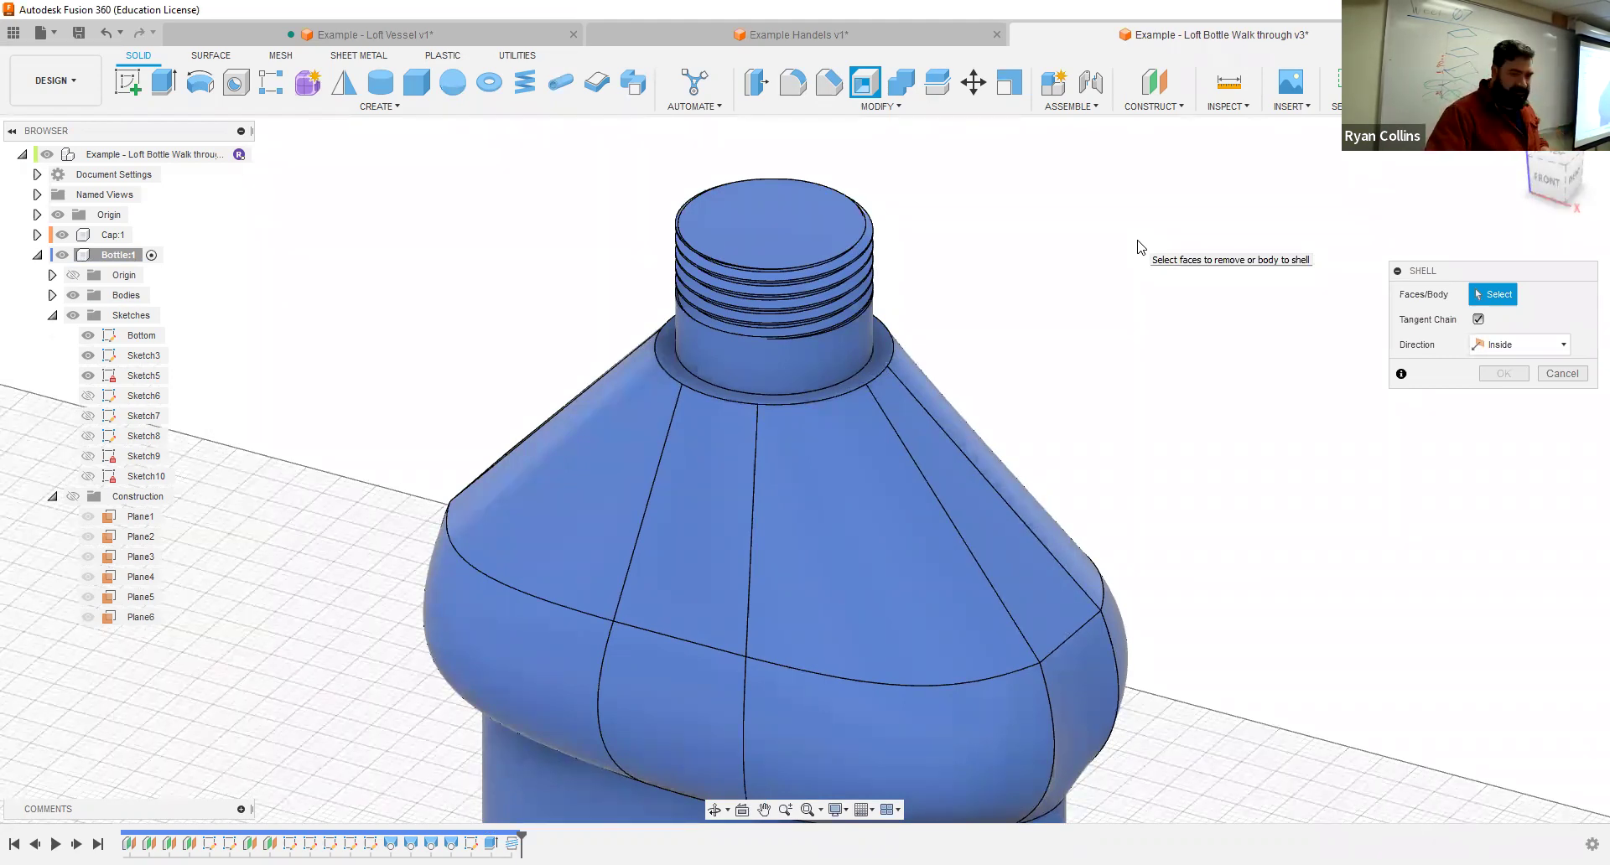
{"action": "middle_click_drag", "start_coordinate": [1149, 496], "coordinate": [1153, 439], "text": "shift"}
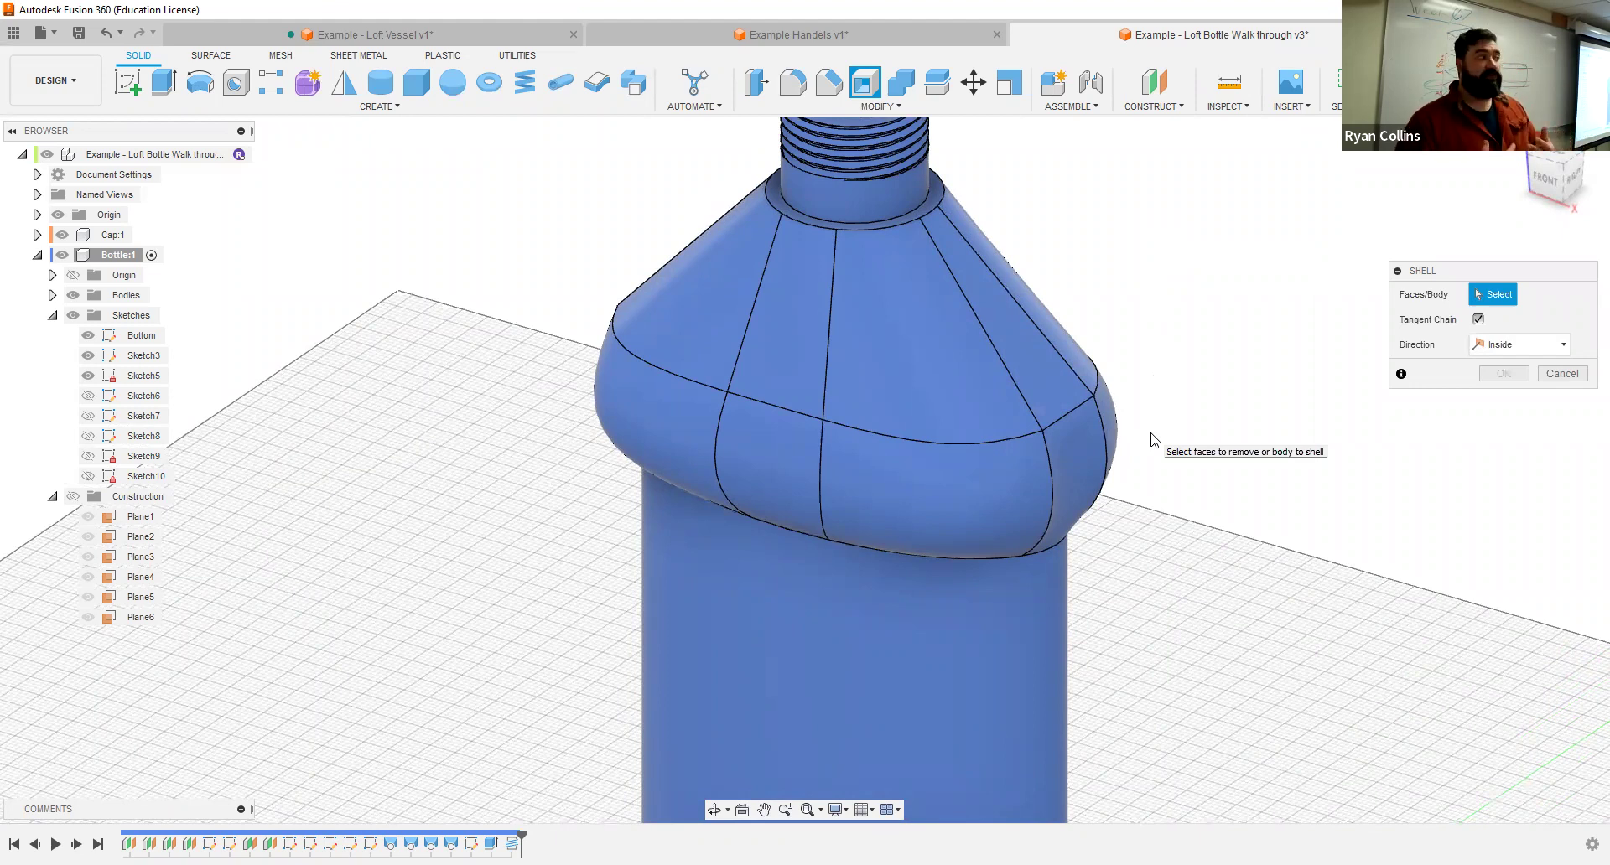
{"action": "middle_click_drag", "start_coordinate": [1182, 436], "coordinate": [847, 215], "text": "shift"}
{"action": "left_click", "coordinate": [846, 215]}
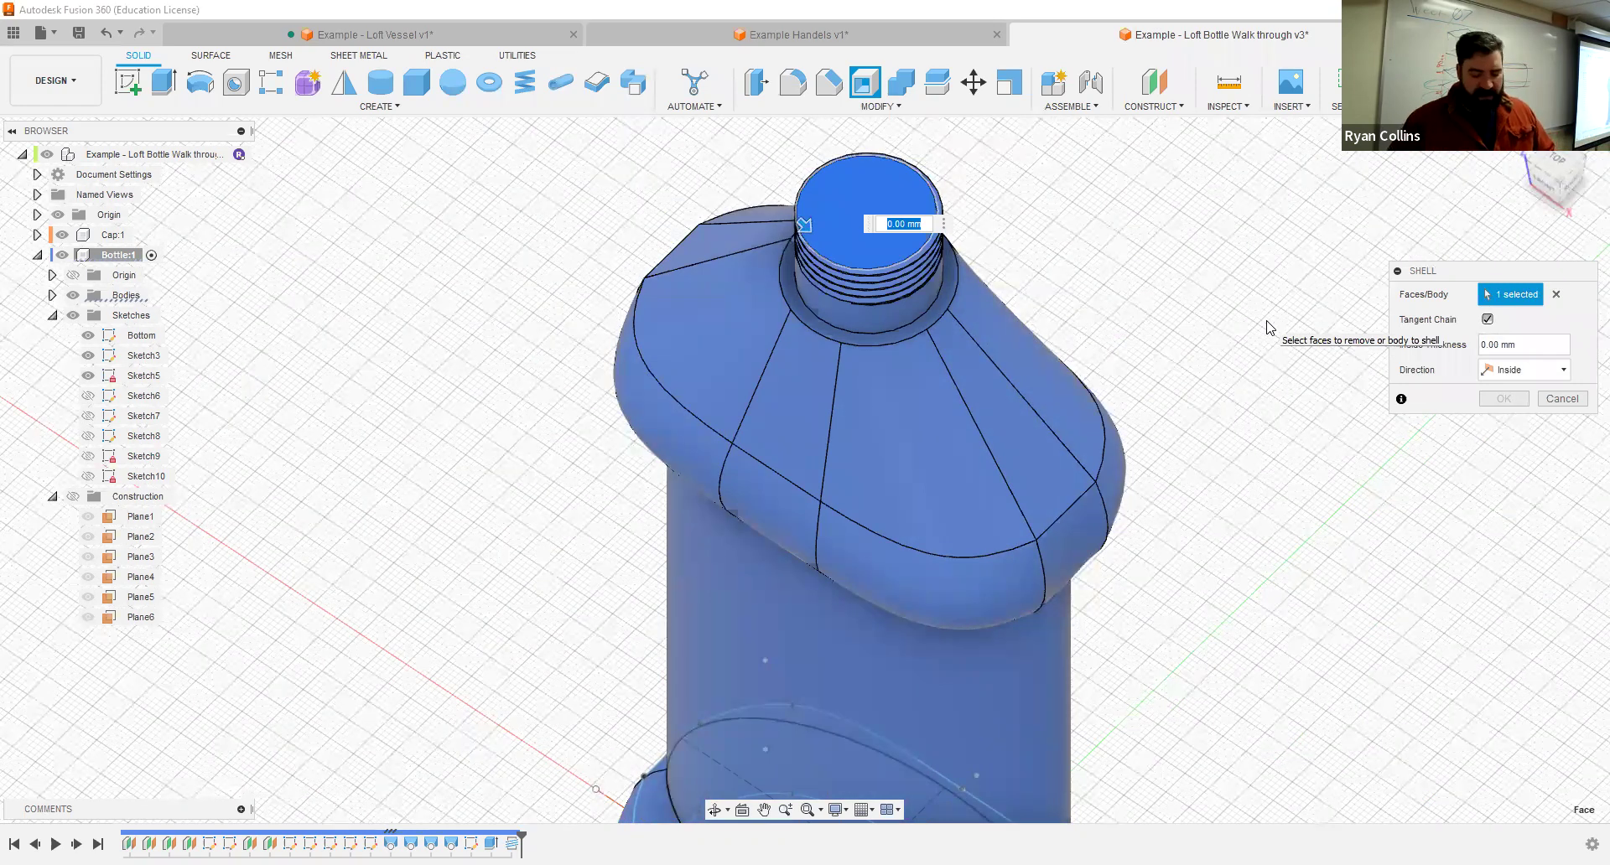
{"action": "type", "text": "2"}
{"action": "key", "text": "Return"}
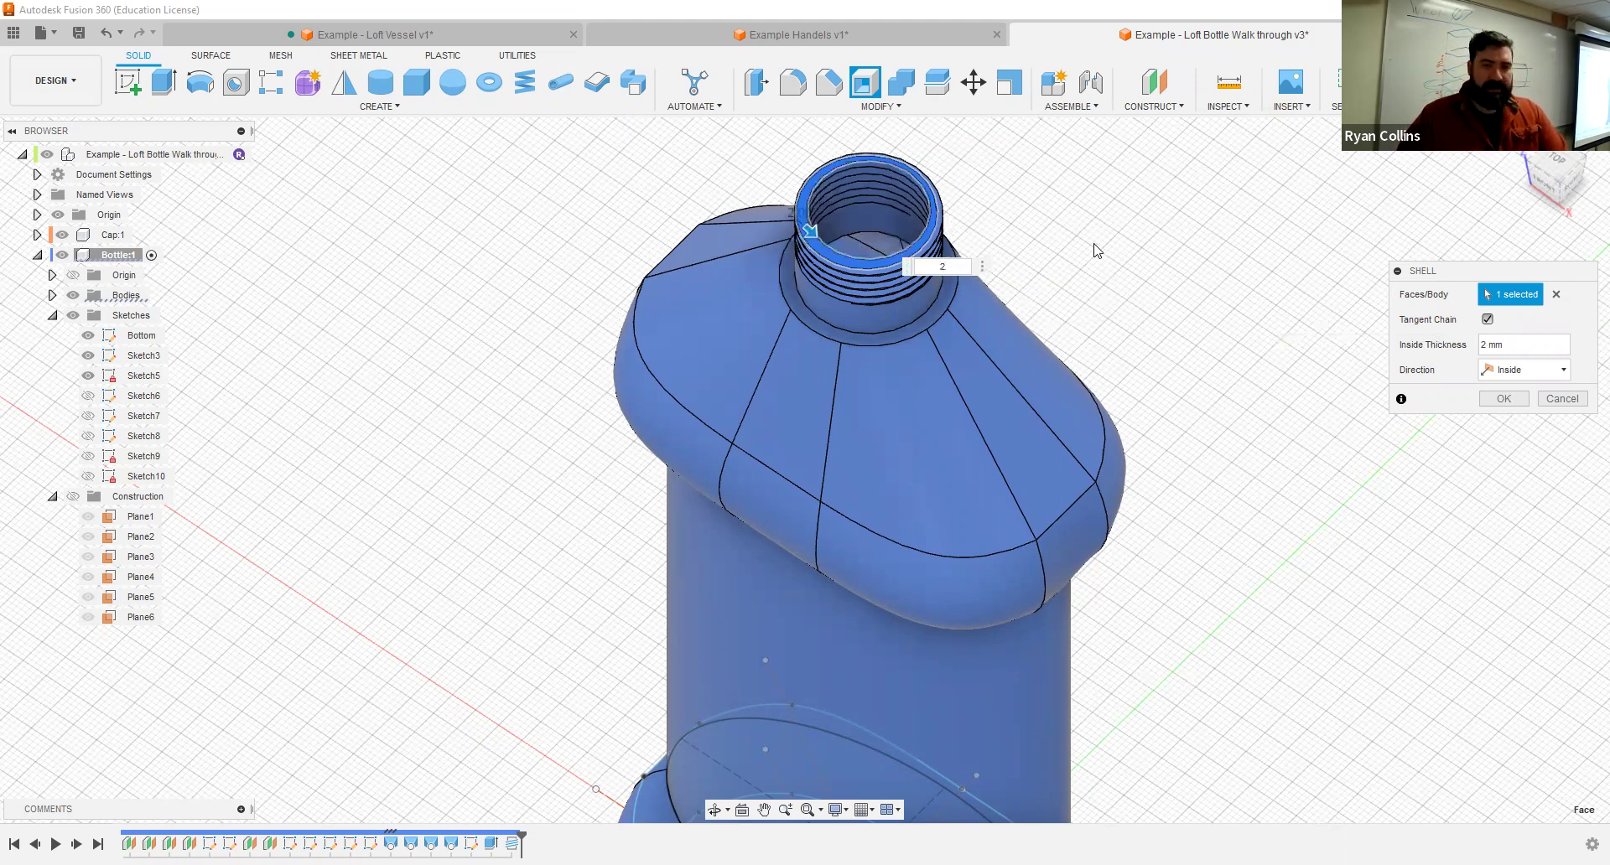
{"action": "middle_click_drag", "start_coordinate": [1065, 273], "coordinate": [1053, 334], "text": "shift"}
{"action": "scroll", "coordinate": [1073, 323], "scroll_direction": "up", "scroll_amount": 6}
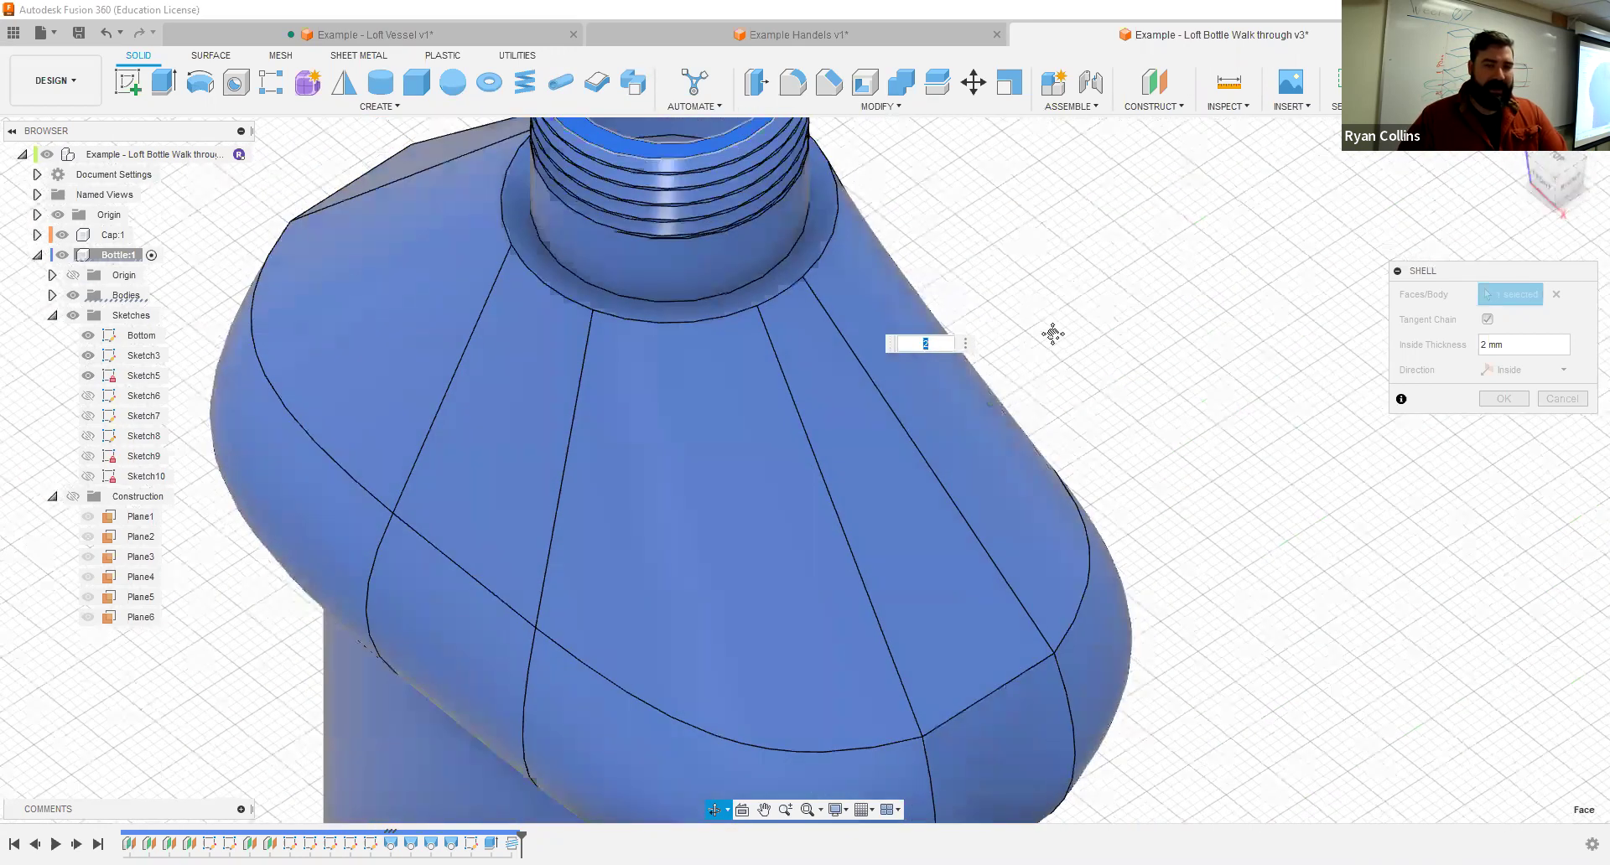
{"action": "middle_click_drag", "start_coordinate": [946, 372], "coordinate": [1038, 384], "text": "shift"}
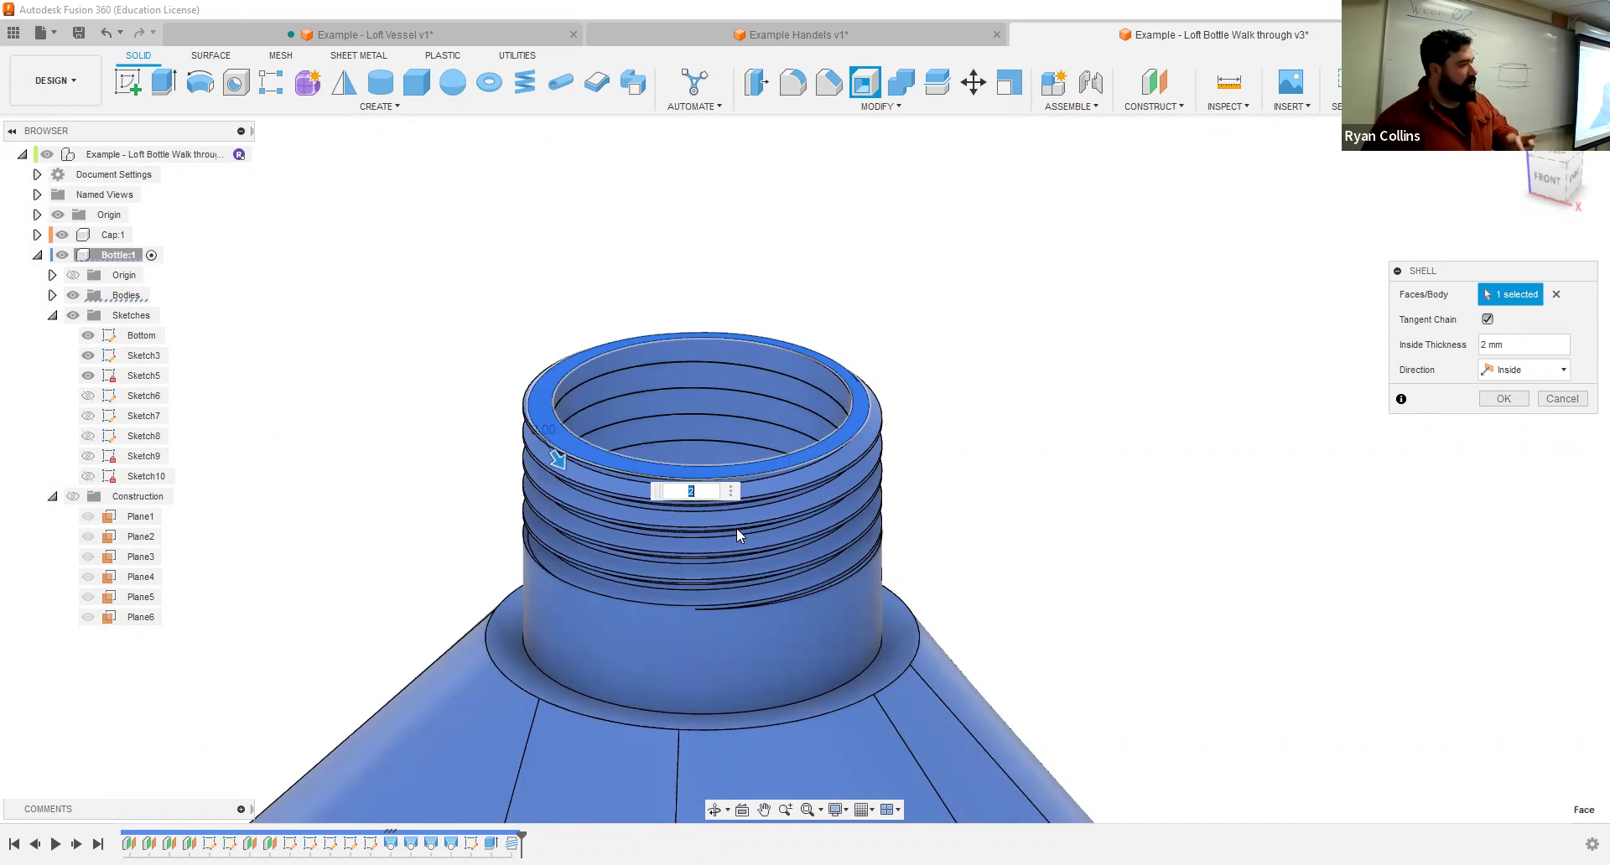
{"action": "left_click", "coordinate": [1583, 401]}
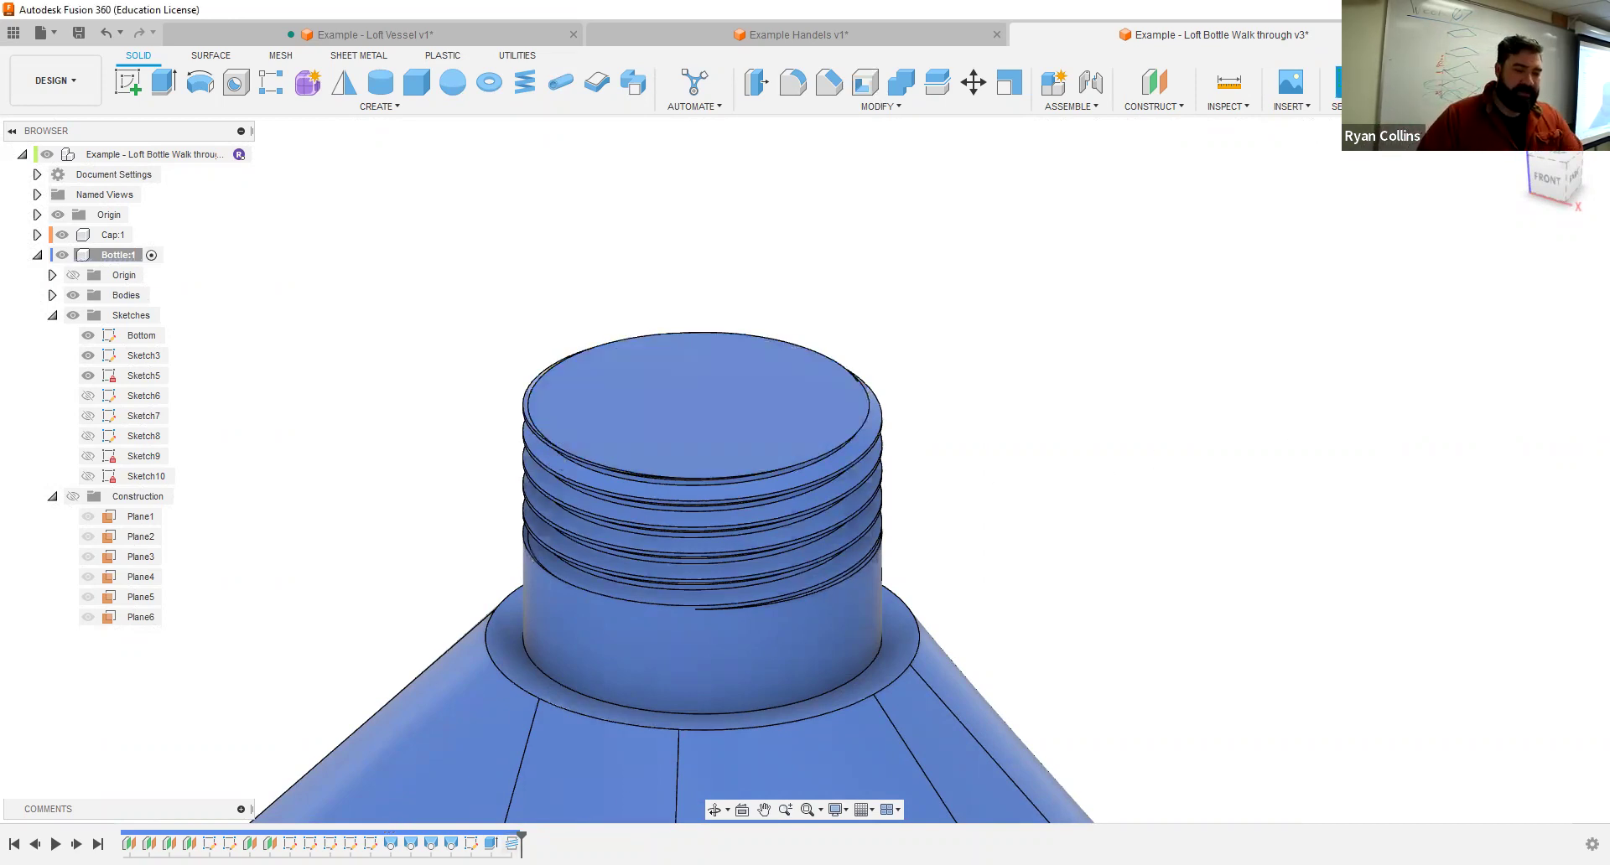
Step: Insert a 3 mm inside shell before the thread in the timeline, opening the neck's top face, and return the timeline marker to the end
{"action": "left_click_drag", "start_coordinate": [516, 832], "coordinate": [501, 836]}
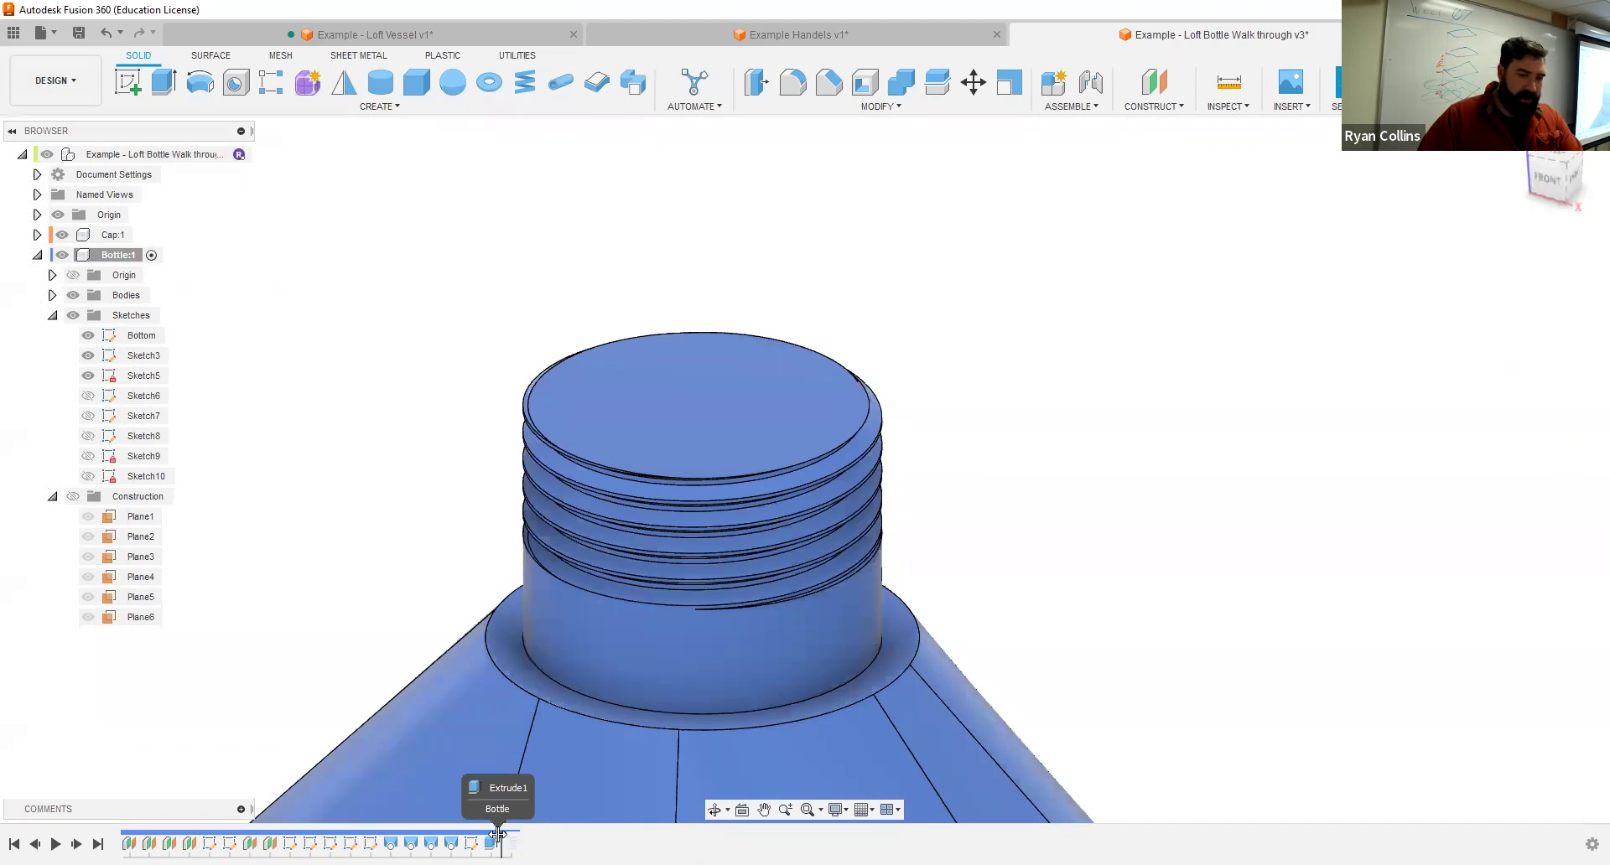
{"action": "left_click", "coordinate": [865, 82]}
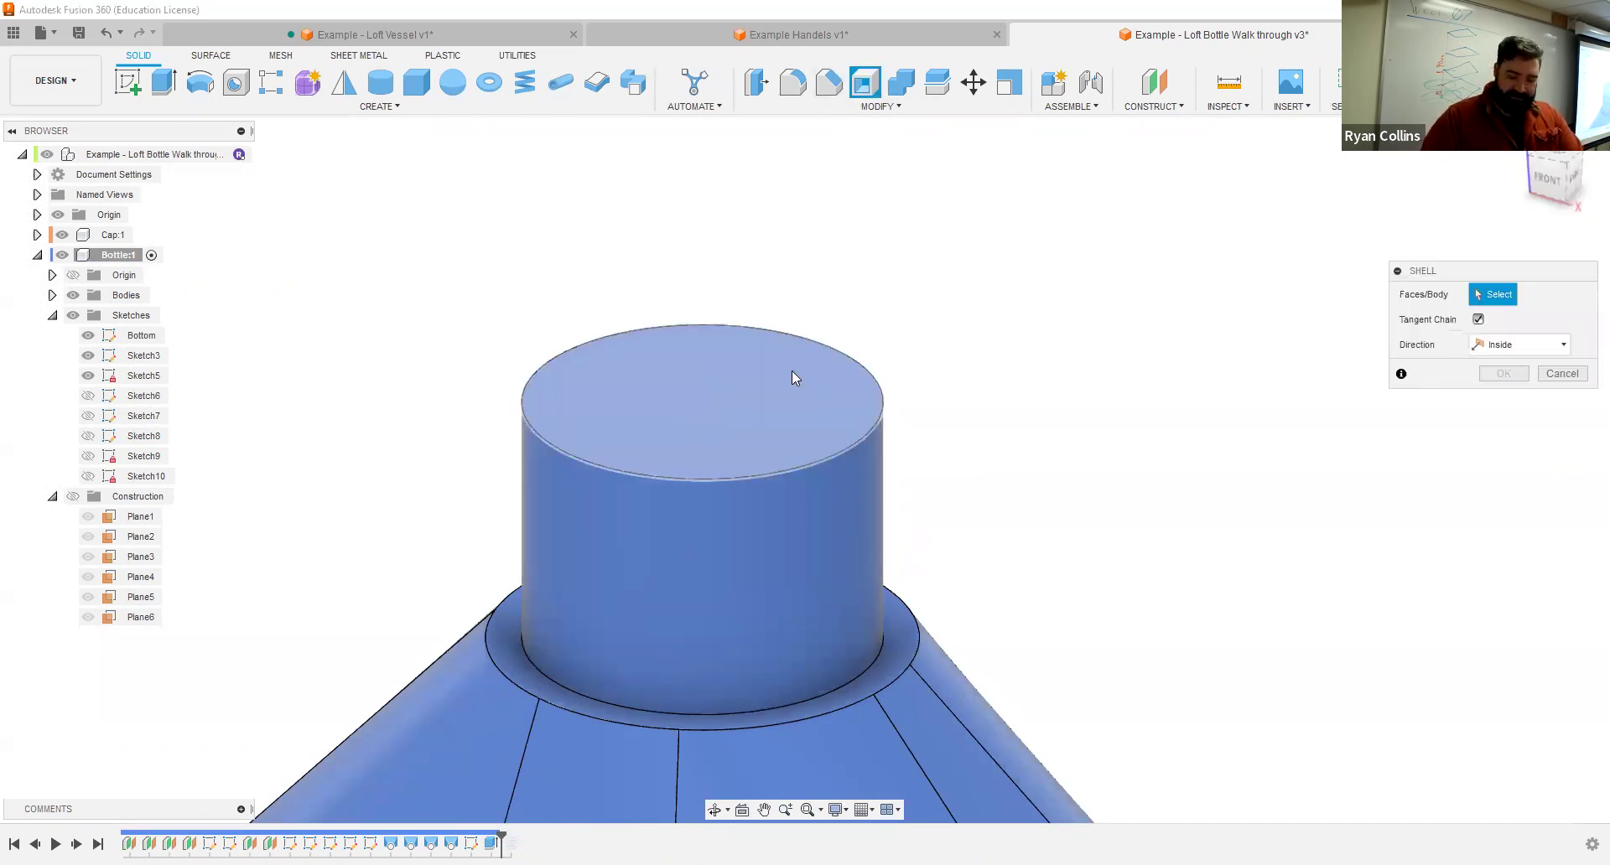
{"action": "left_click", "coordinate": [815, 359]}
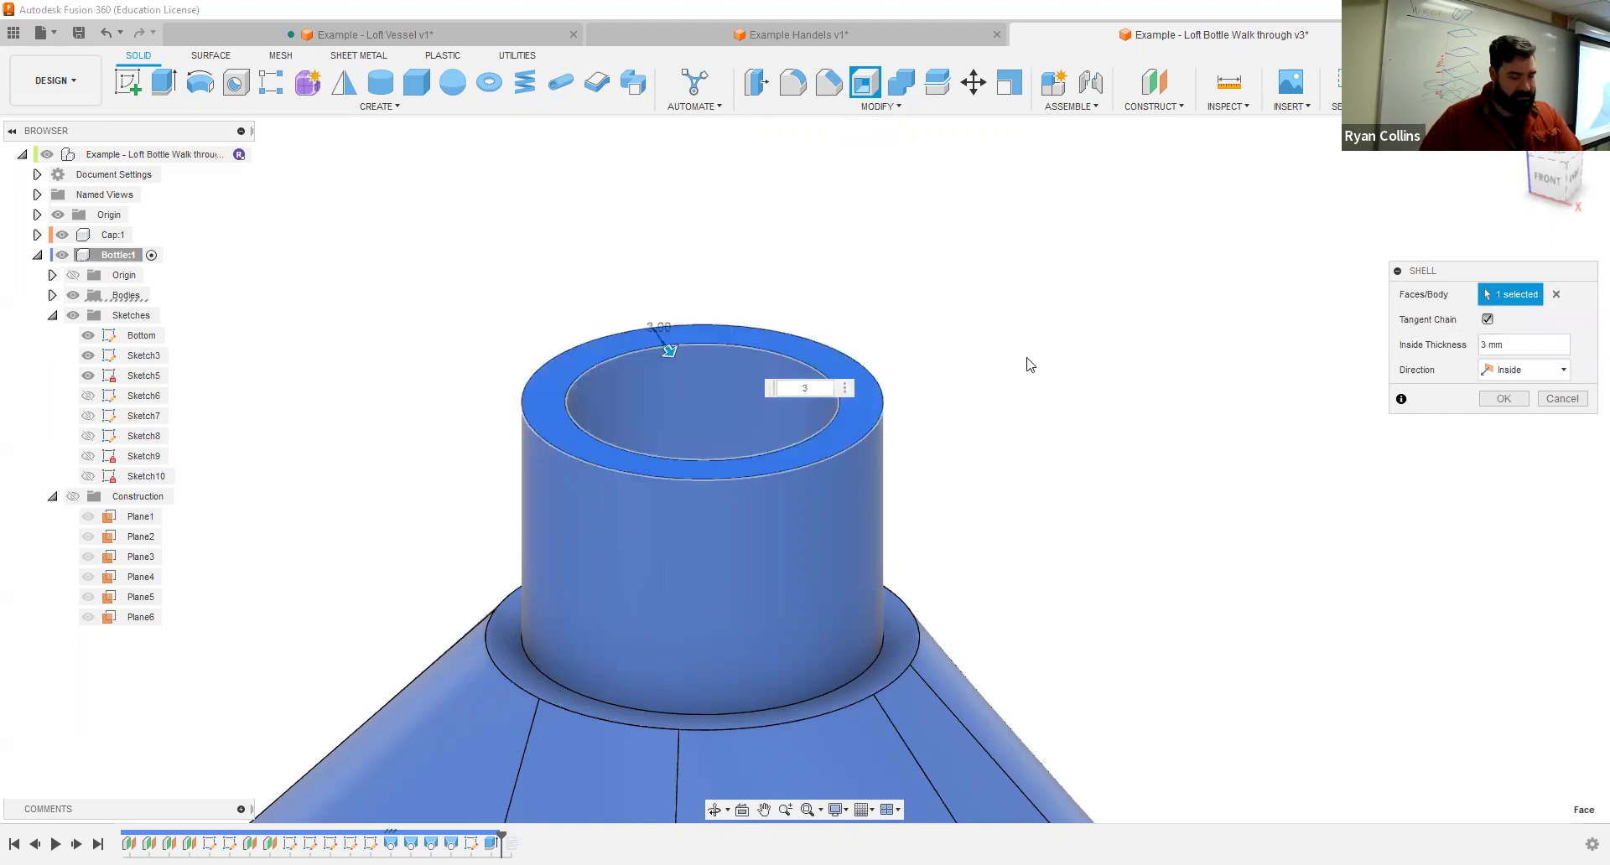
{"action": "type", "text": "2"}
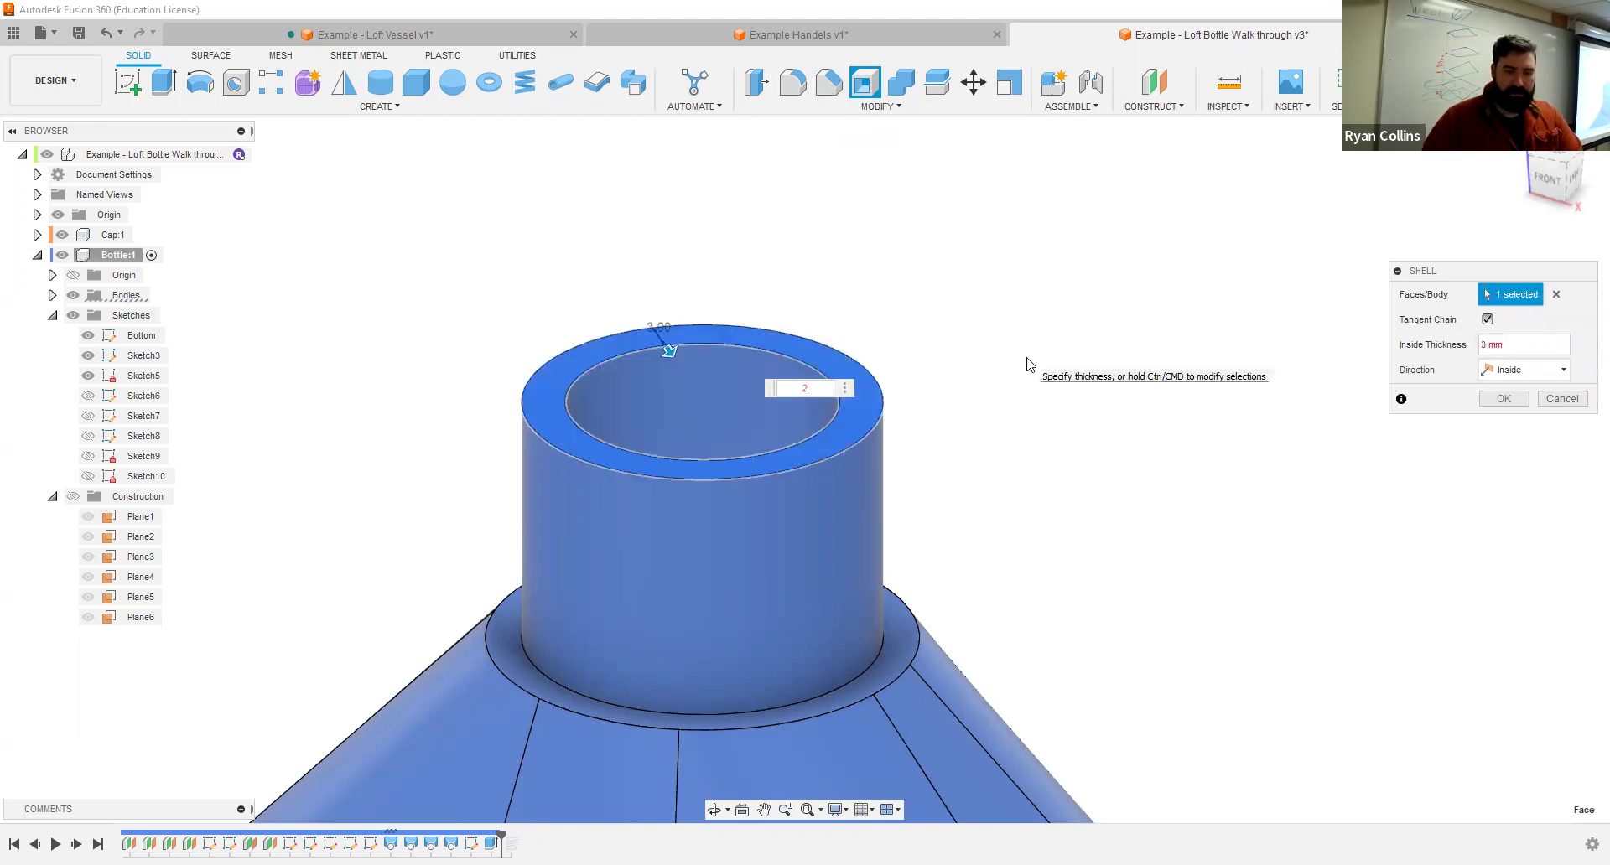
{"action": "key", "text": "BackSpace"}
{"action": "type", "text": "3"}
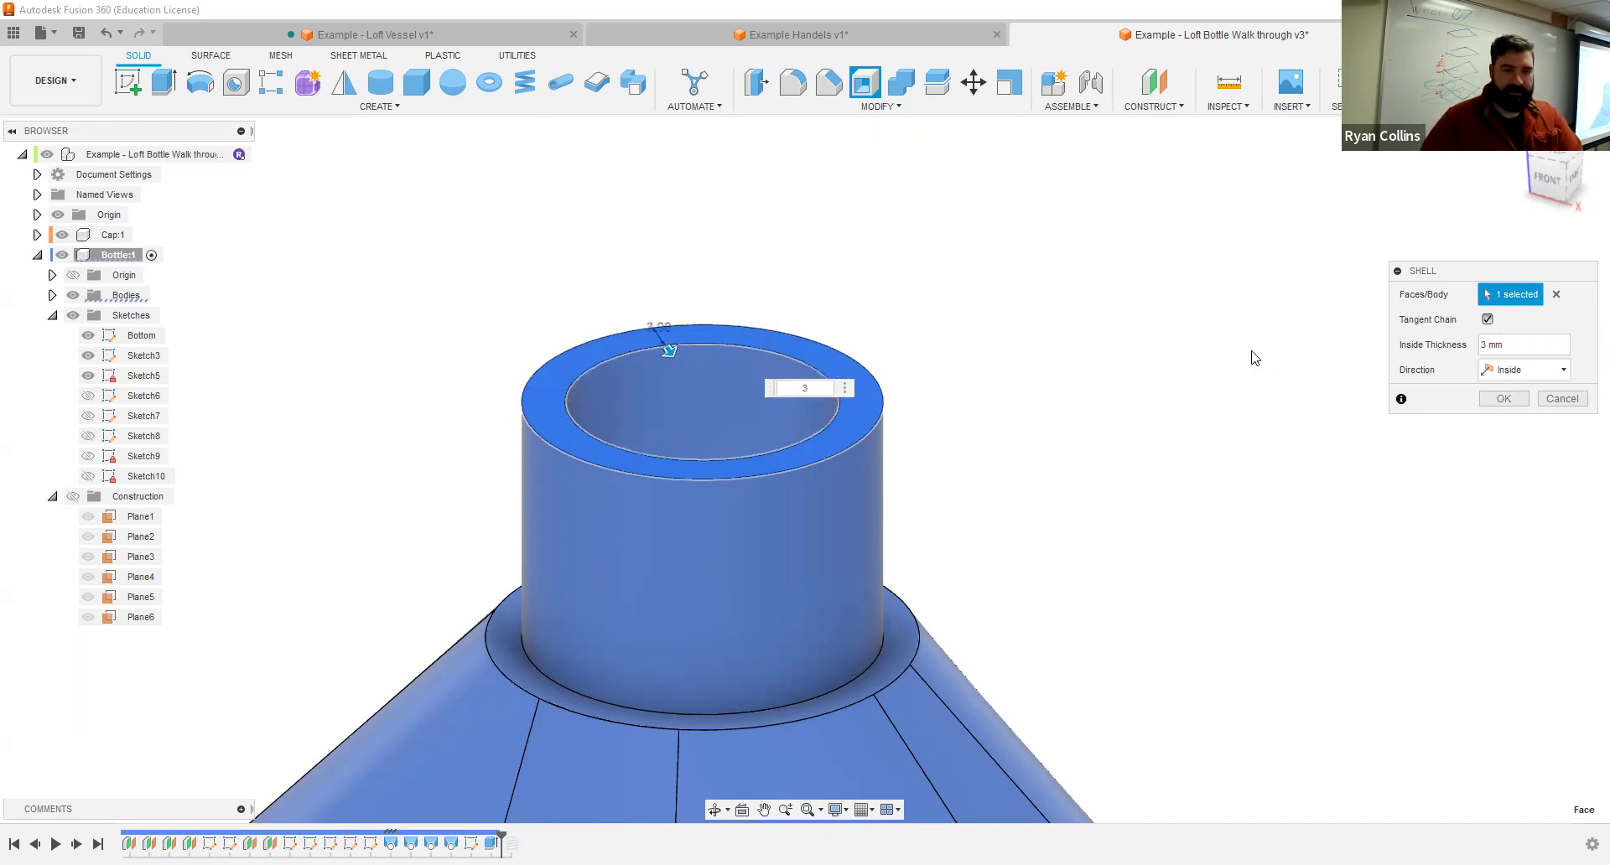
{"action": "left_click", "coordinate": [1503, 399]}
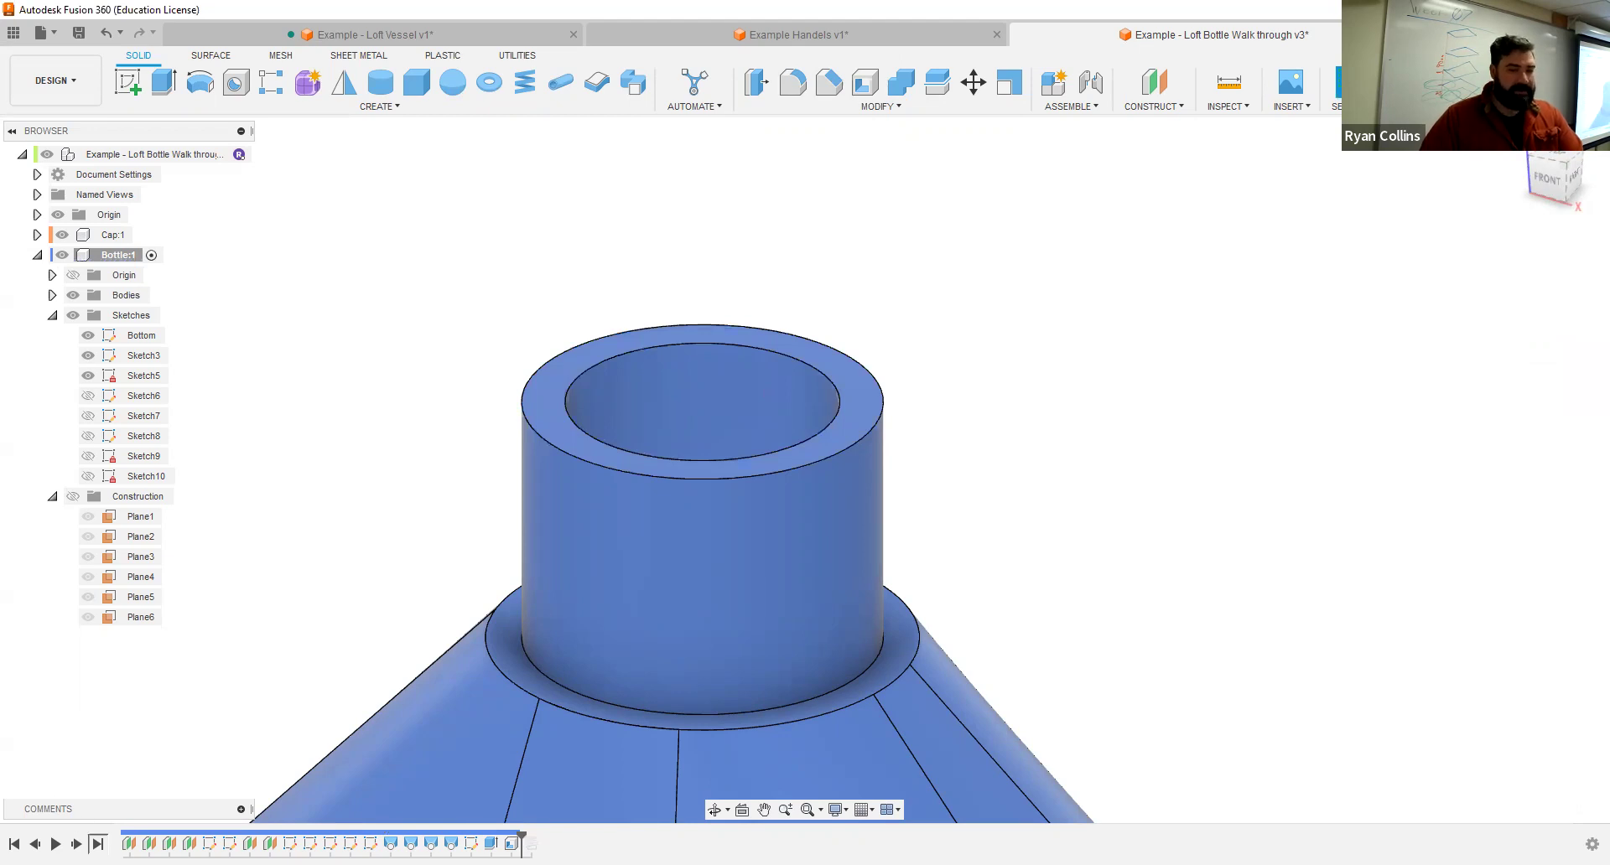
{"action": "left_click", "coordinate": [98, 843]}
Step: Hide all sketches of the Bottle component and collapse its Sketches and Construction folders
{"action": "middle_click_drag", "start_coordinate": [1126, 461], "coordinate": [1093, 482], "text": "shift"}
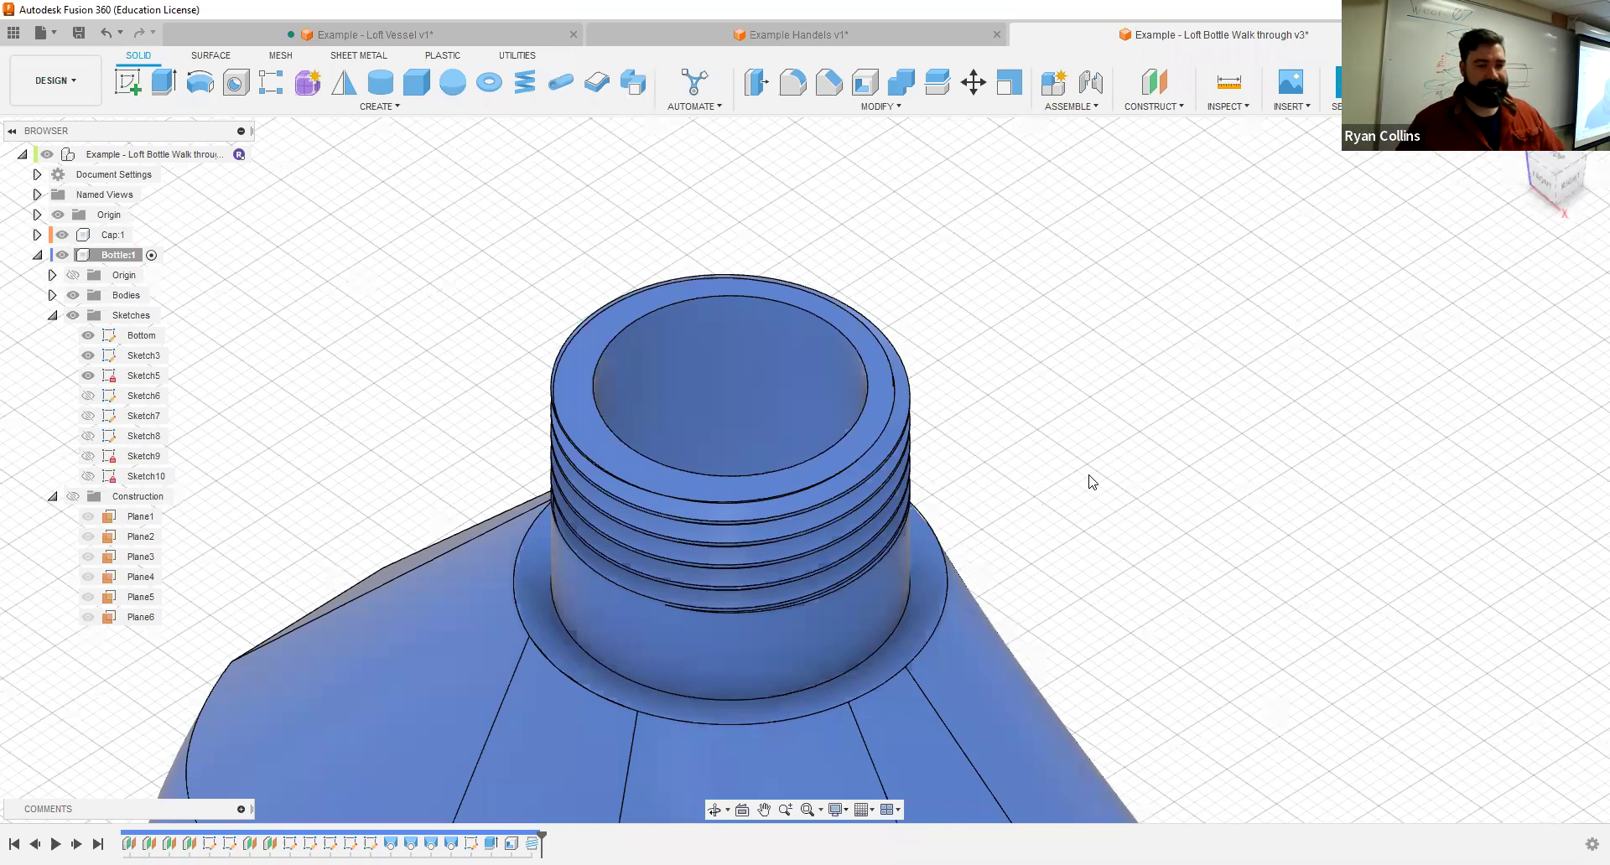
{"action": "scroll", "coordinate": [1135, 474], "scroll_direction": "down", "scroll_amount": 4}
{"action": "scroll", "coordinate": [1135, 474], "scroll_direction": "down", "scroll_amount": 6}
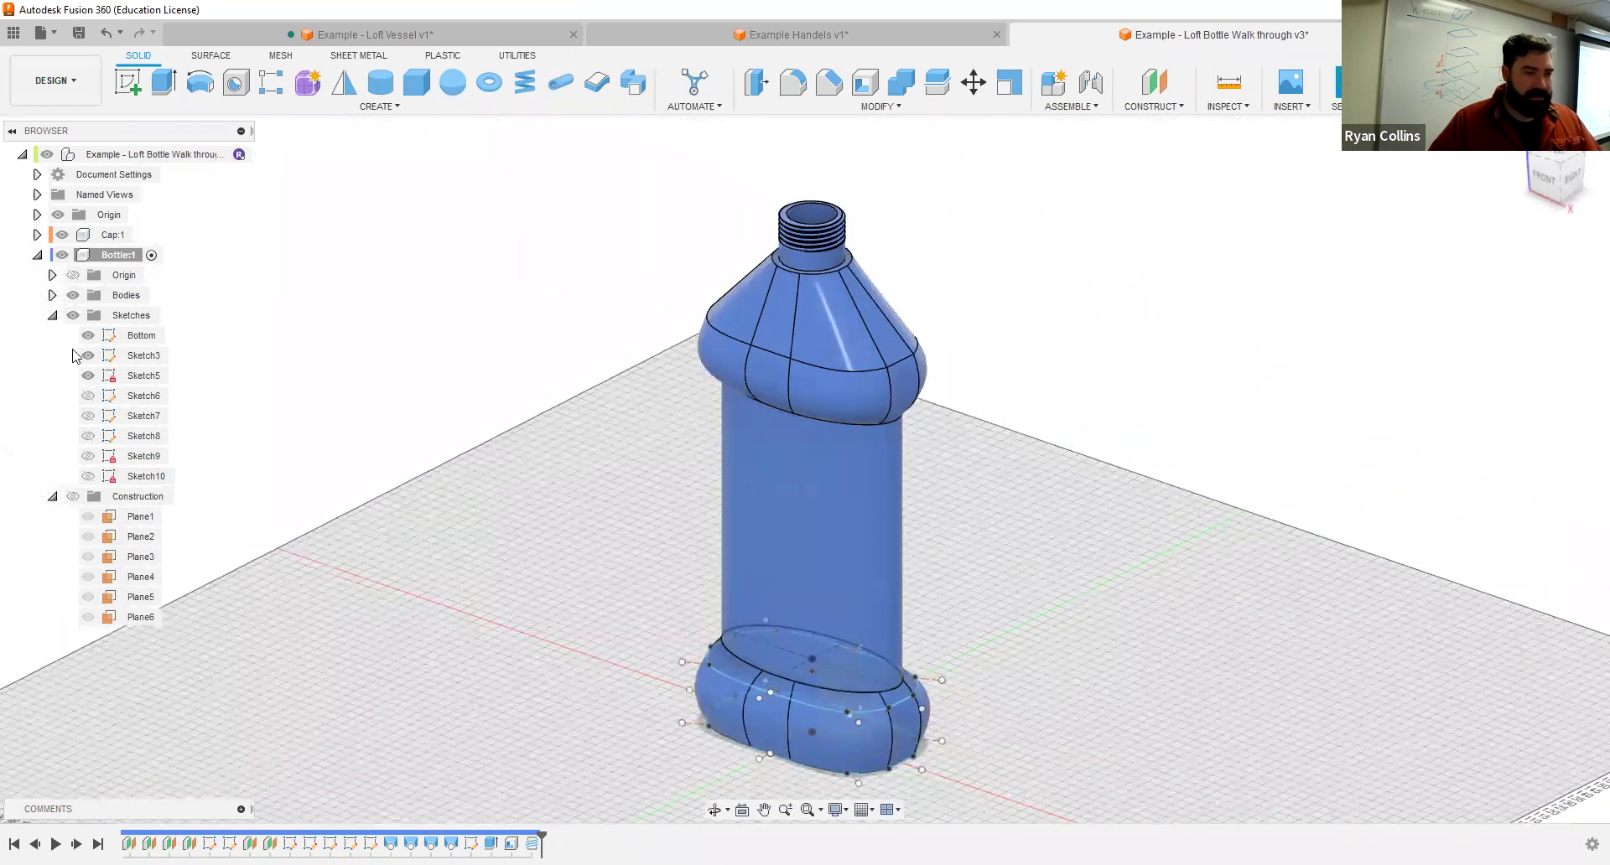
{"action": "left_click", "coordinate": [73, 315]}
{"action": "left_click", "coordinate": [52, 316]}
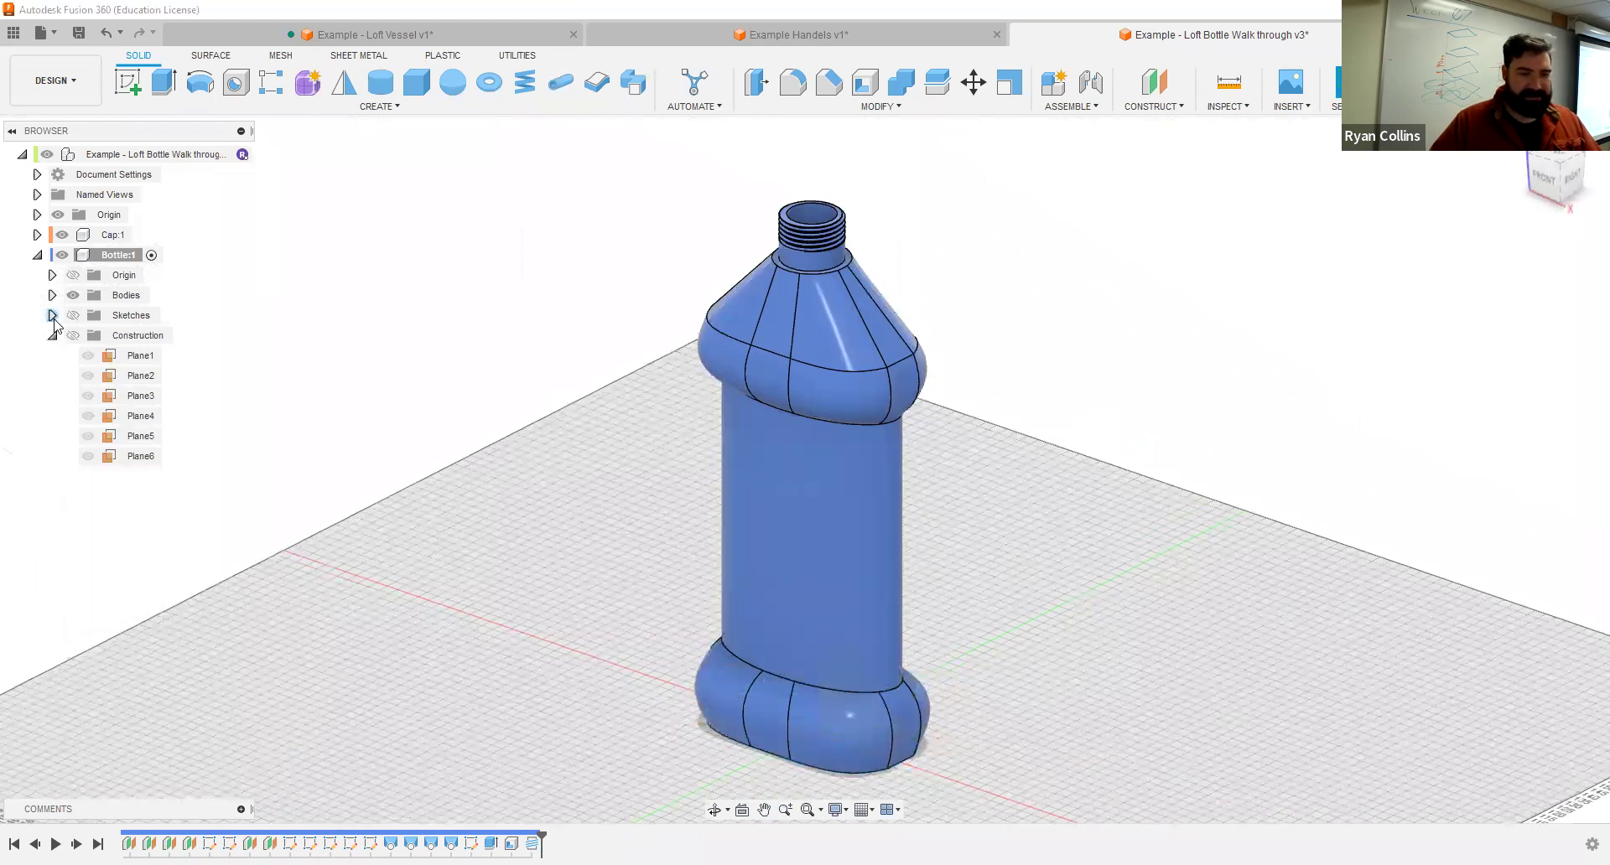
{"action": "left_click", "coordinate": [52, 336]}
{"action": "mouse_move", "coordinate": [1035, 439]}
{"action": "middle_mouse_down", "text": "shift"}
{"action": "mouse_move", "coordinate": [1045, 417]}
{"action": "mouse_move", "coordinate": [1035, 446]}
{"action": "middle_mouse_up", "text": "shift"}
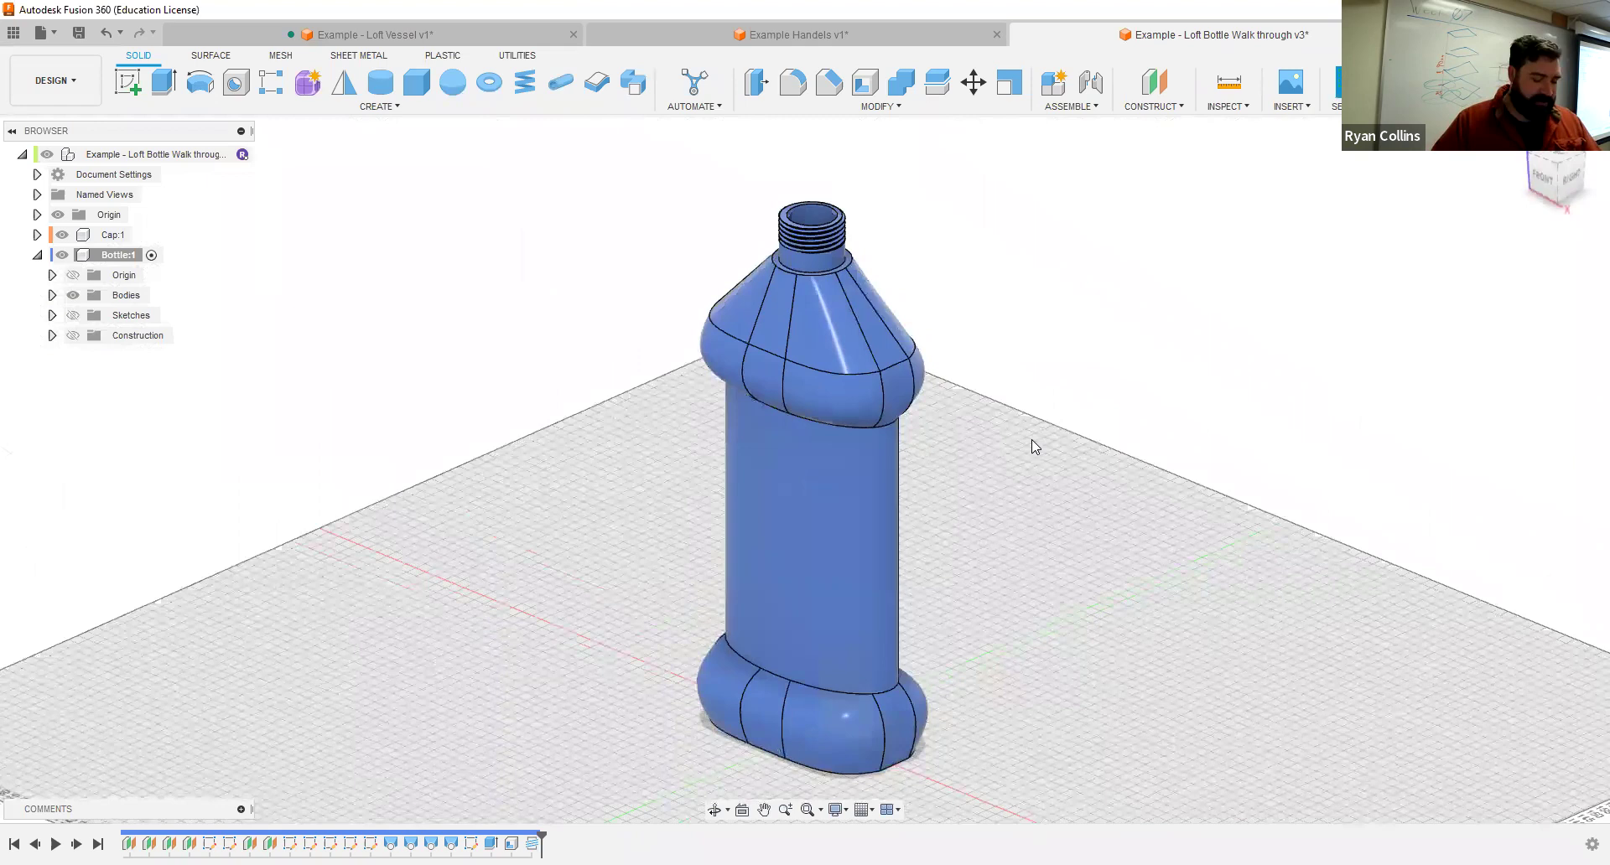
Step: Save the design as a new version with the description "Threads and Shell Tools"
{"action": "key", "text": "ctrl+s"}
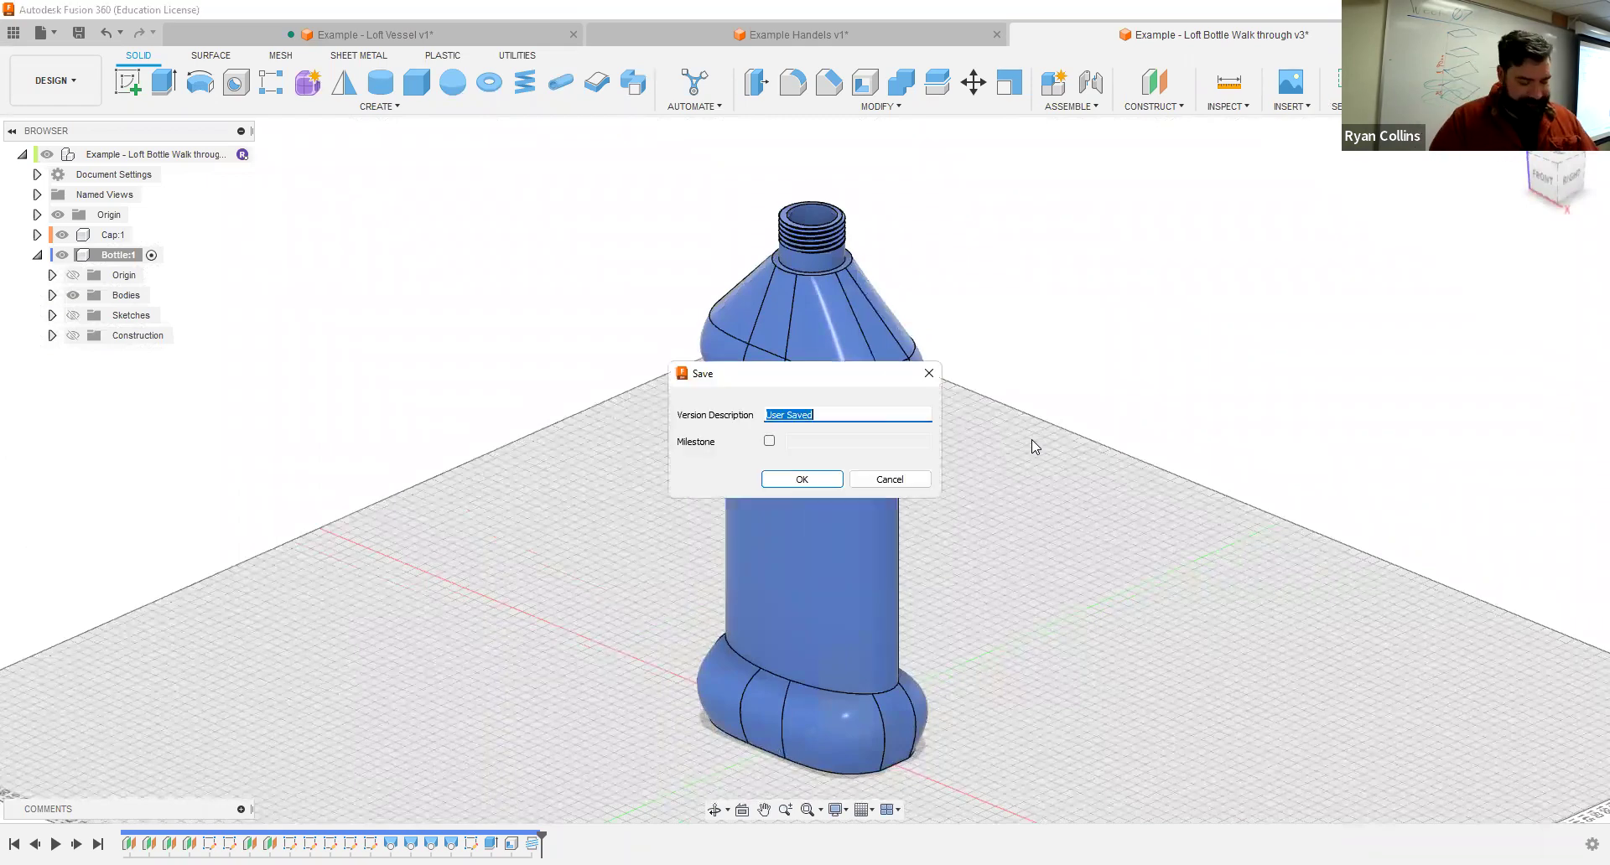
{"action": "type", "text": "Thrt"}
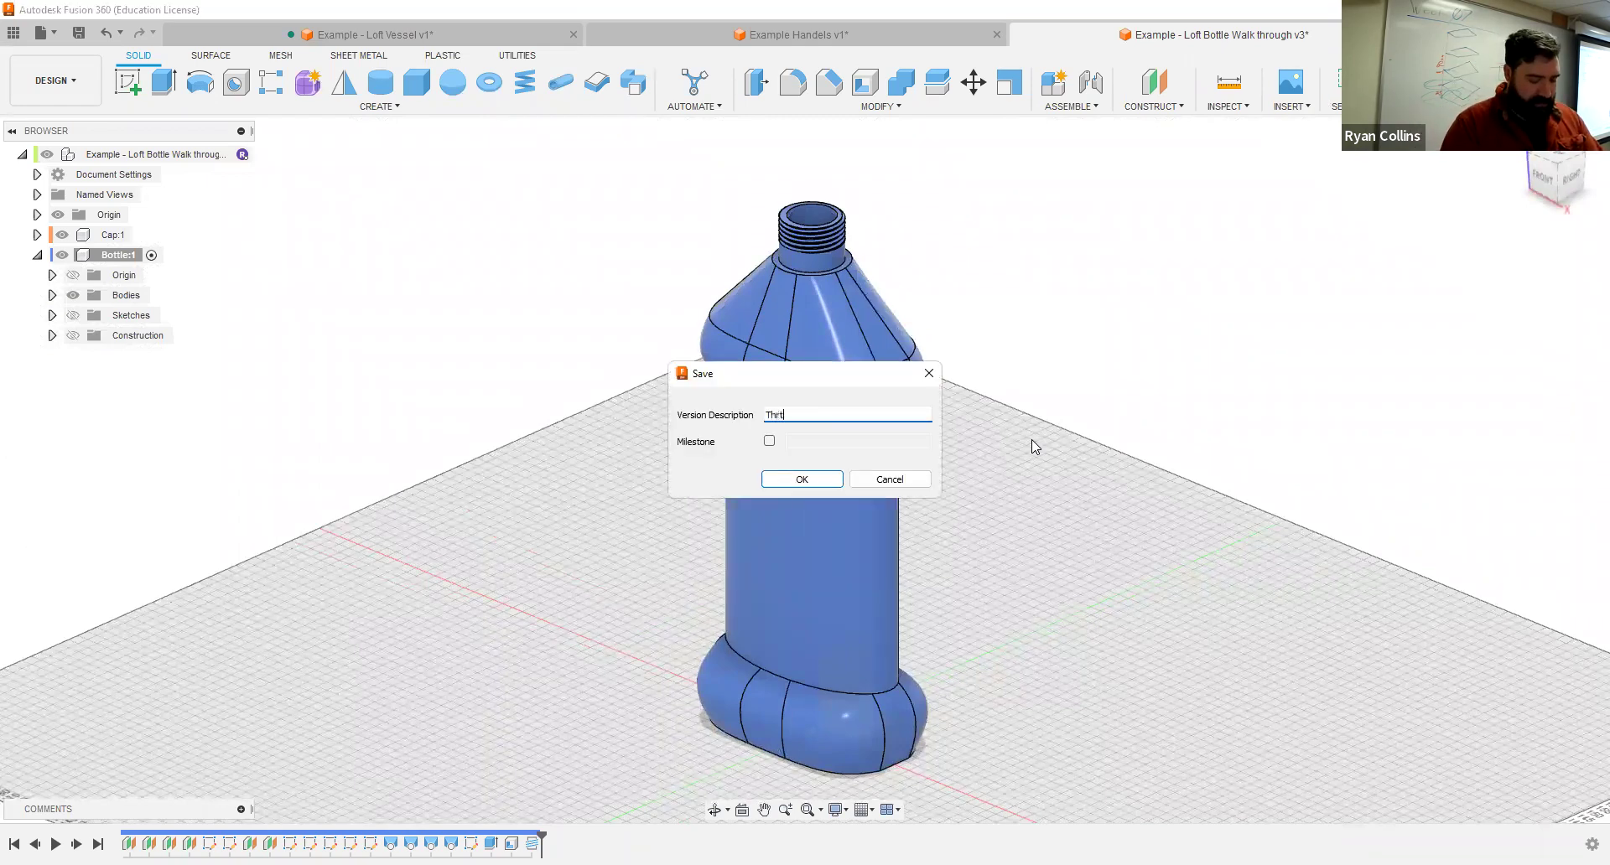
{"action": "key", "text": "BackSpace"}
{"action": "type", "text": "eads"}
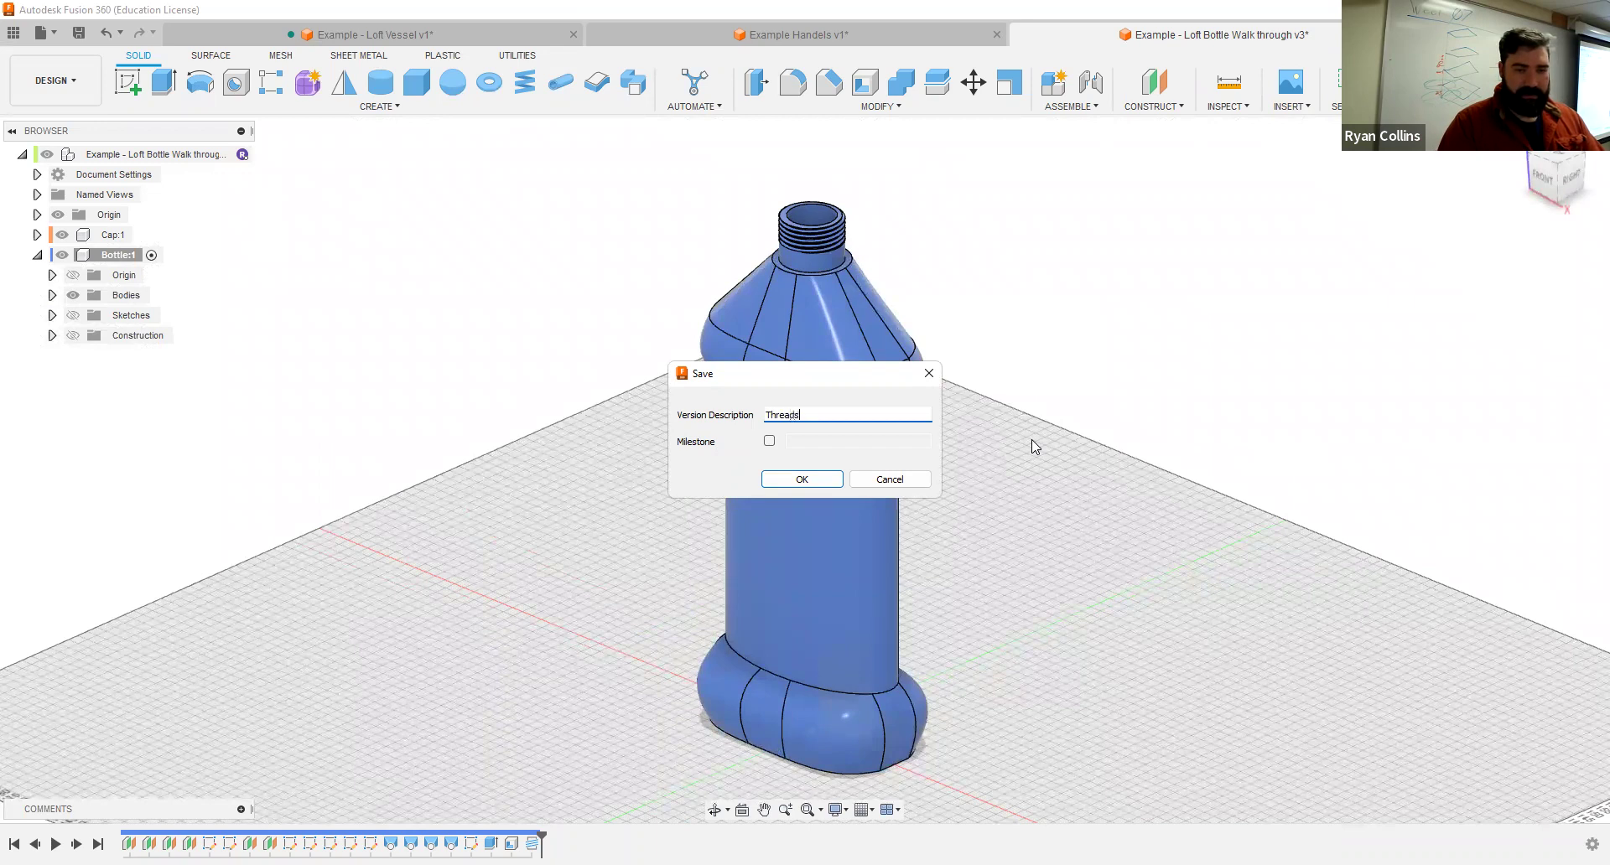
{"action": "type", "text": " and SHell"}
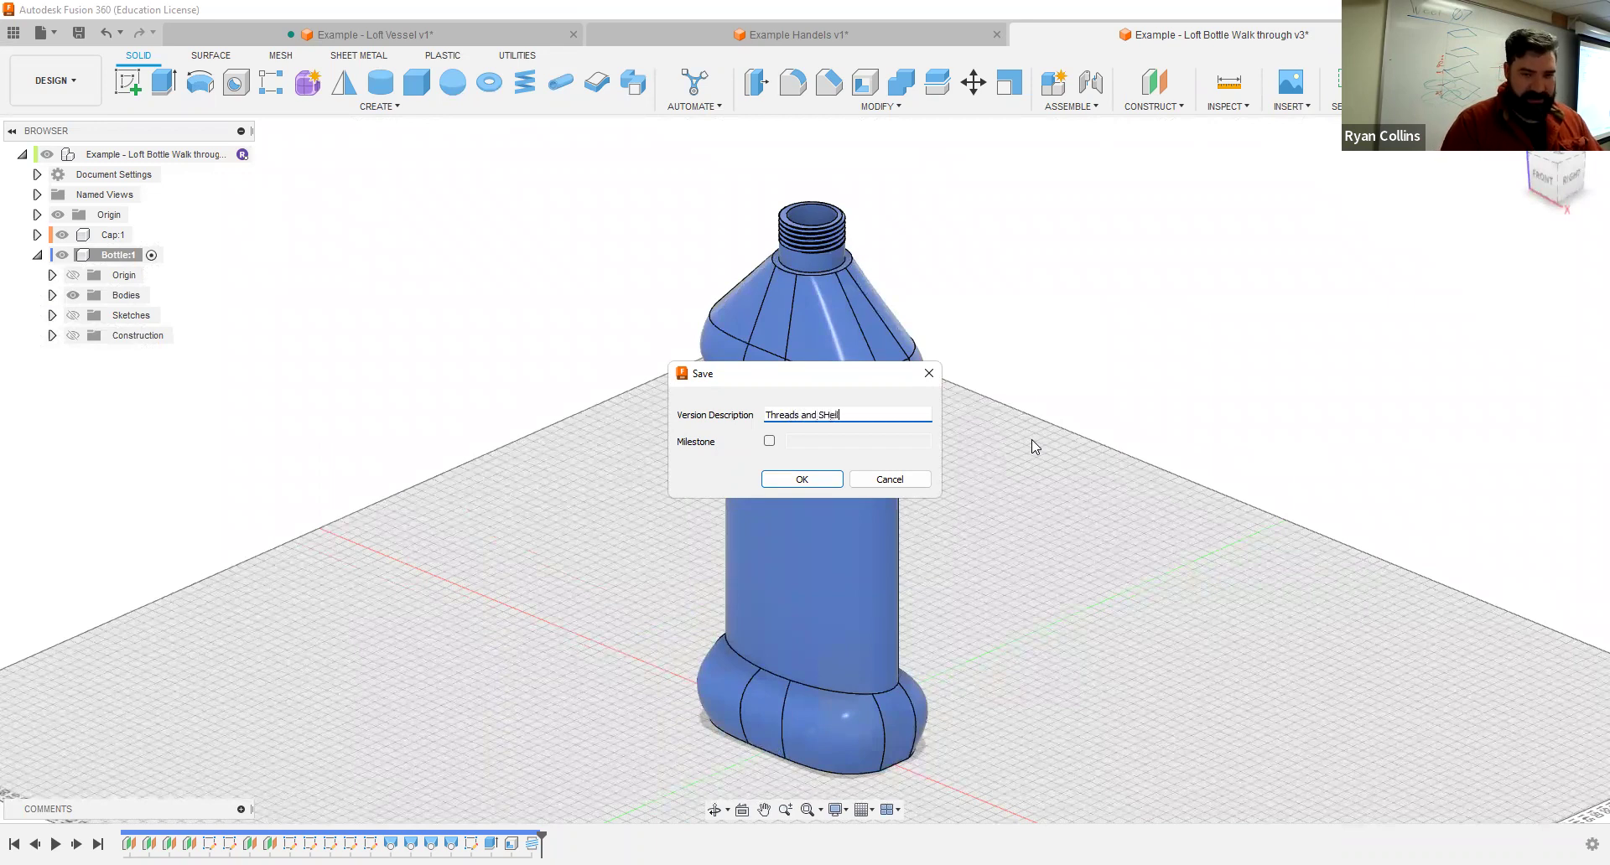
{"action": "key", "text": "BackSpace"}
{"action": "key", "text": "BackSpace"}
{"action": "key", "text": "BackSpace"}
{"action": "key", "text": "BackSpace"}
{"action": "key", "text": "BackSpace"}
{"action": "type", "text": "Shell Tools"}
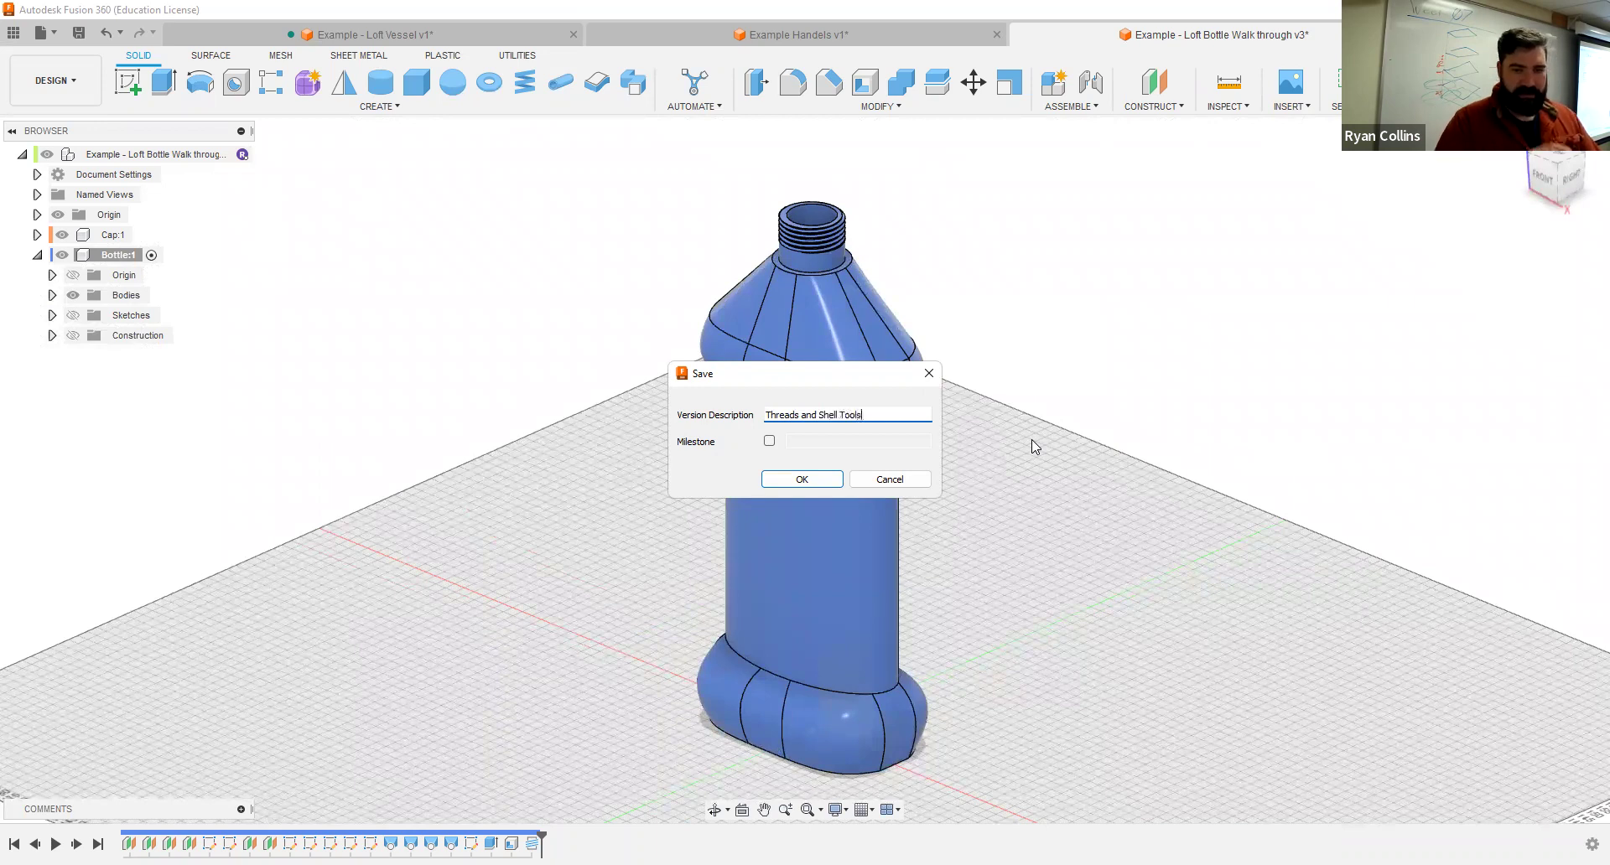
{"action": "key", "text": "Return"}
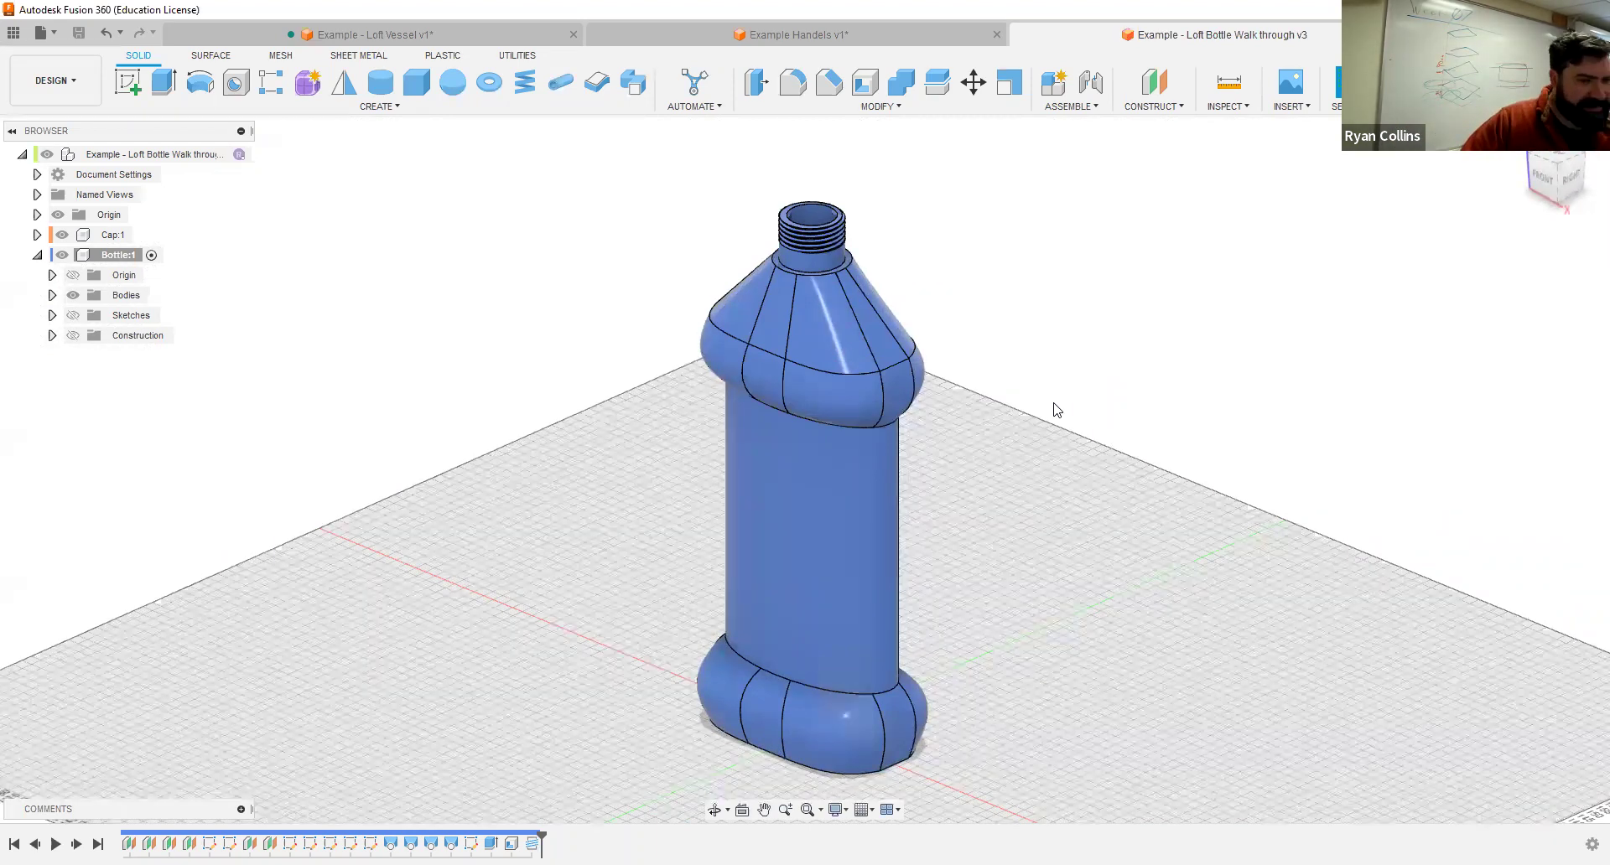
Step: Collapse the Bottle component in the browser and activate the Cap component
{"action": "left_click", "coordinate": [37, 255]}
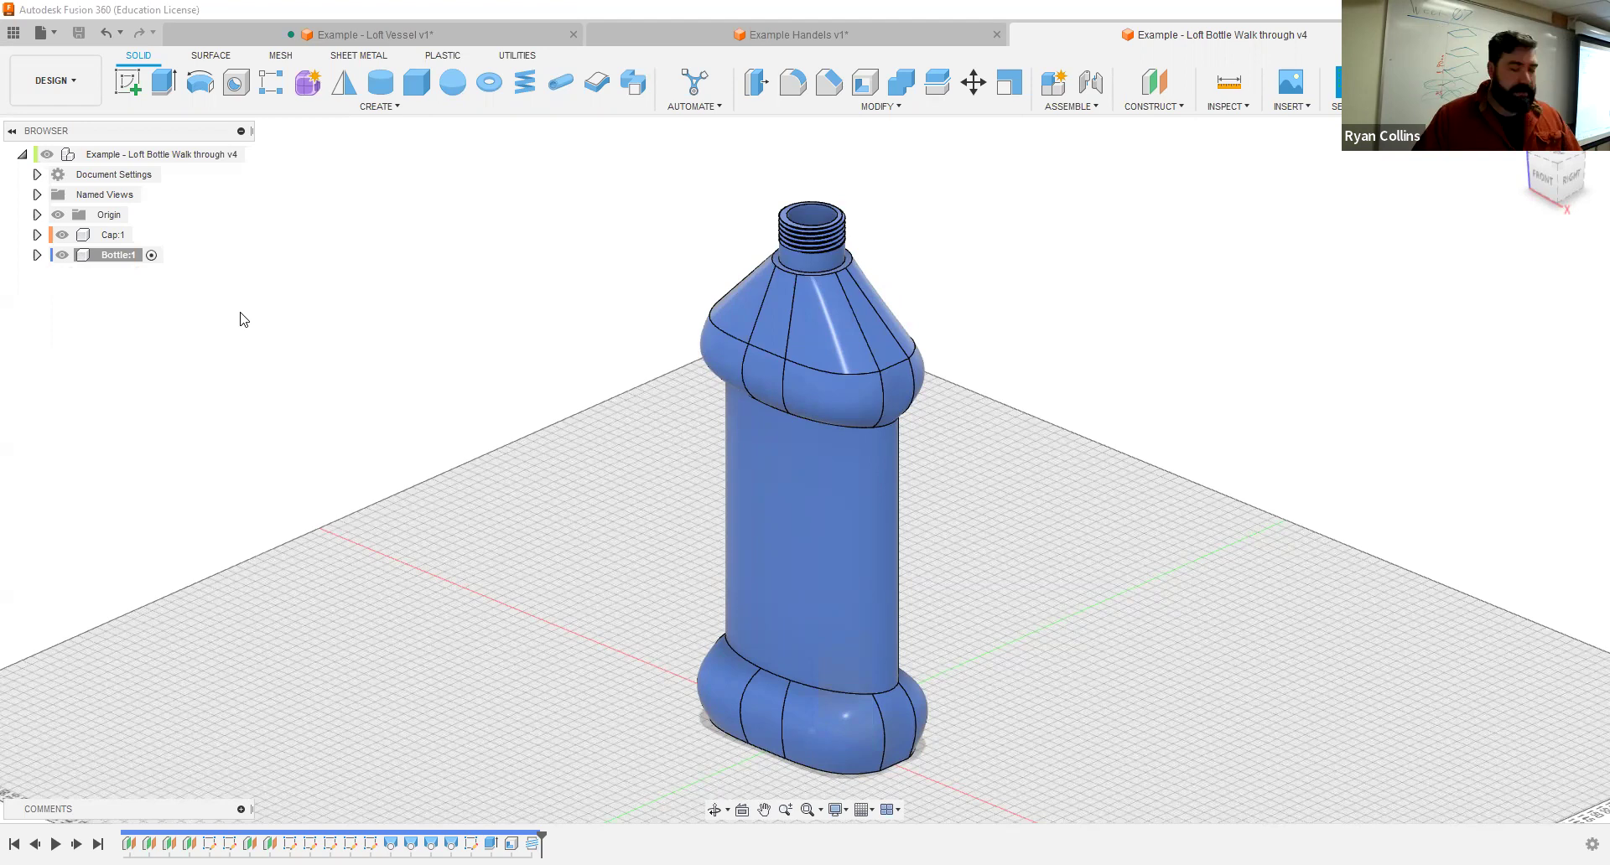
{"action": "left_click", "coordinate": [111, 236]}
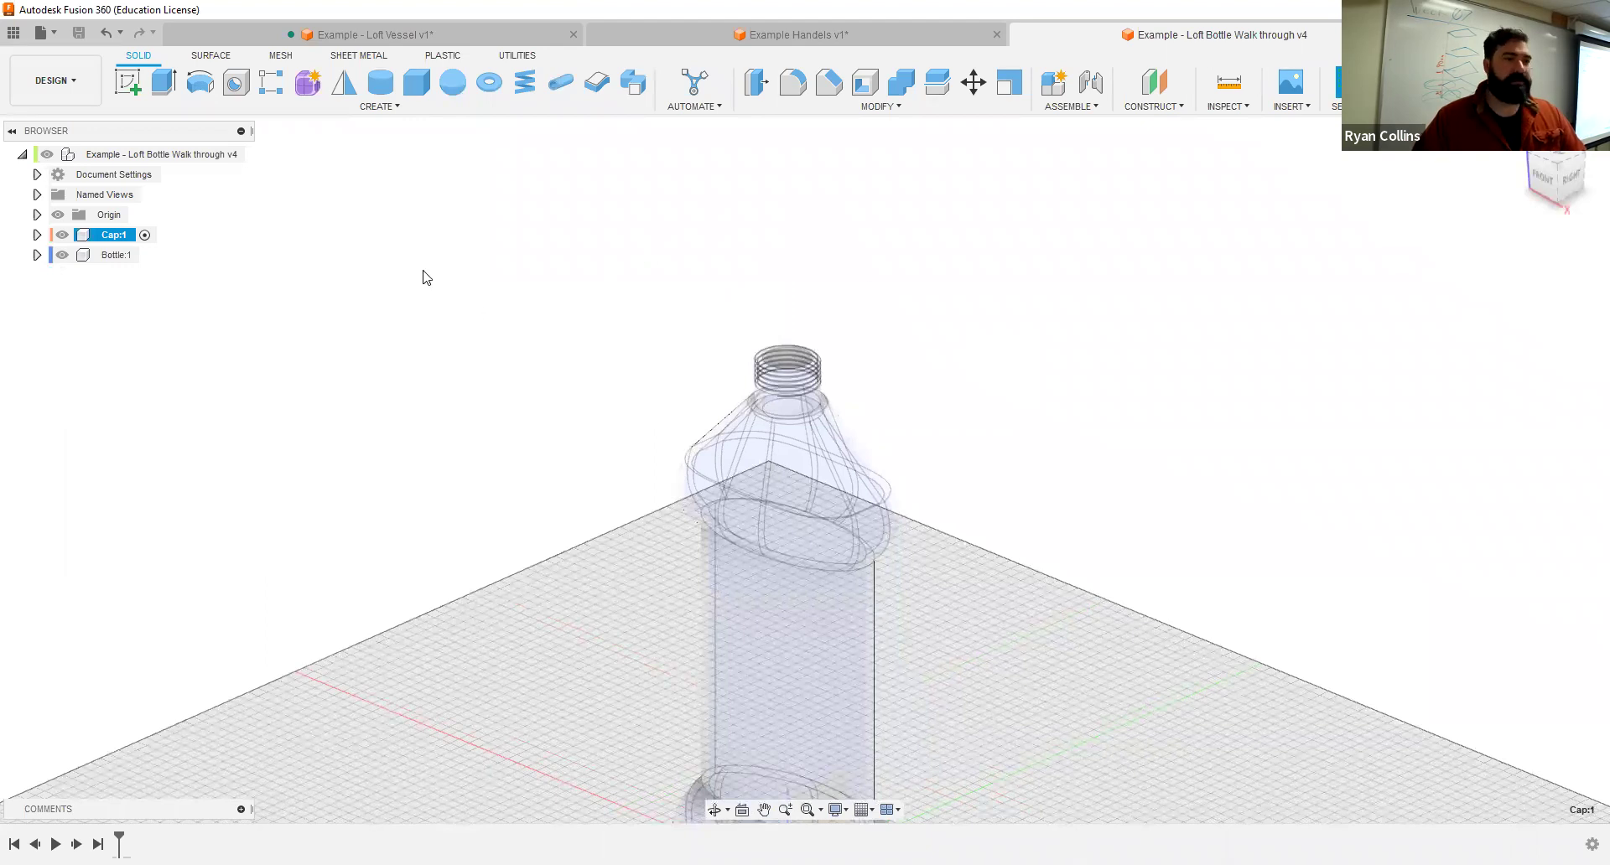
Step: Create a cylinder 30 mm in diameter and 20 mm high as a new body, centred on the neck's top face
{"action": "left_click", "coordinate": [381, 82]}
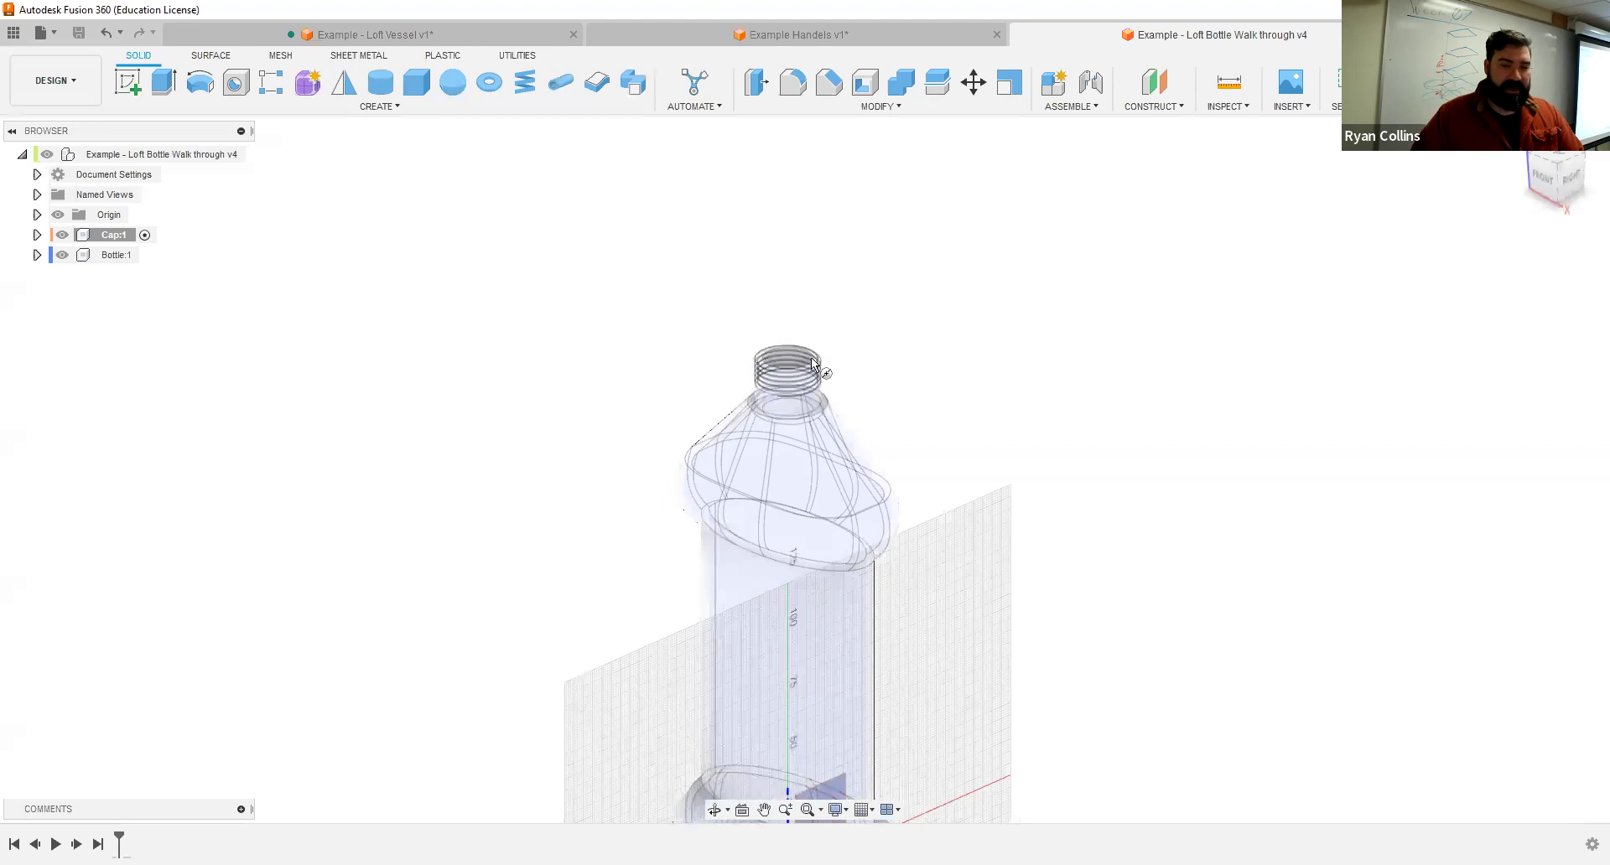
{"action": "scroll", "coordinate": [759, 388], "scroll_direction": "up", "scroll_amount": 5}
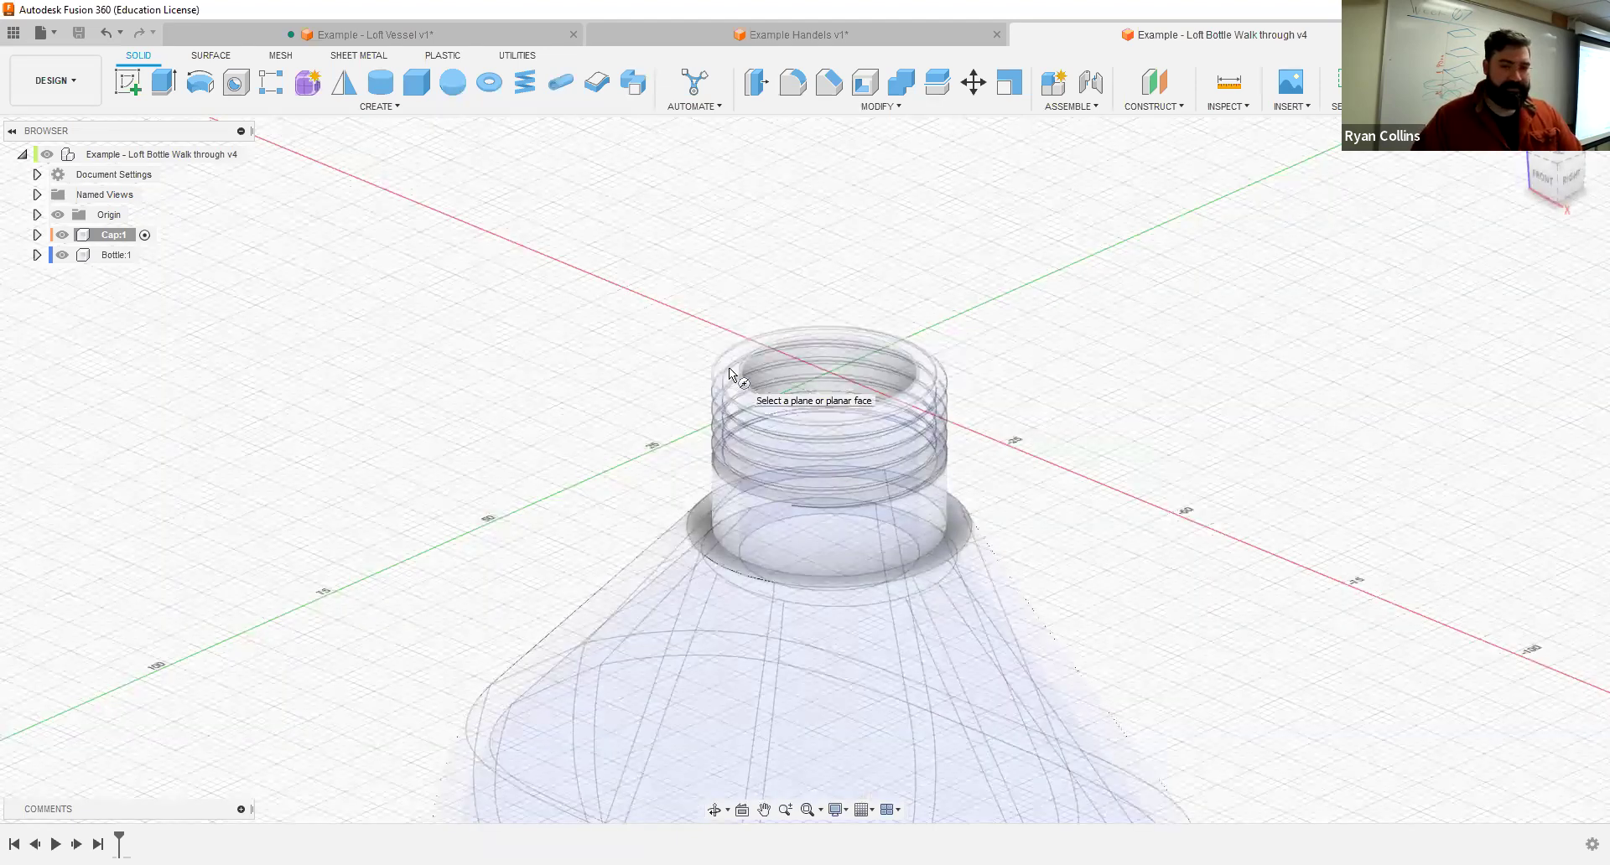
{"action": "left_click", "coordinate": [836, 376]}
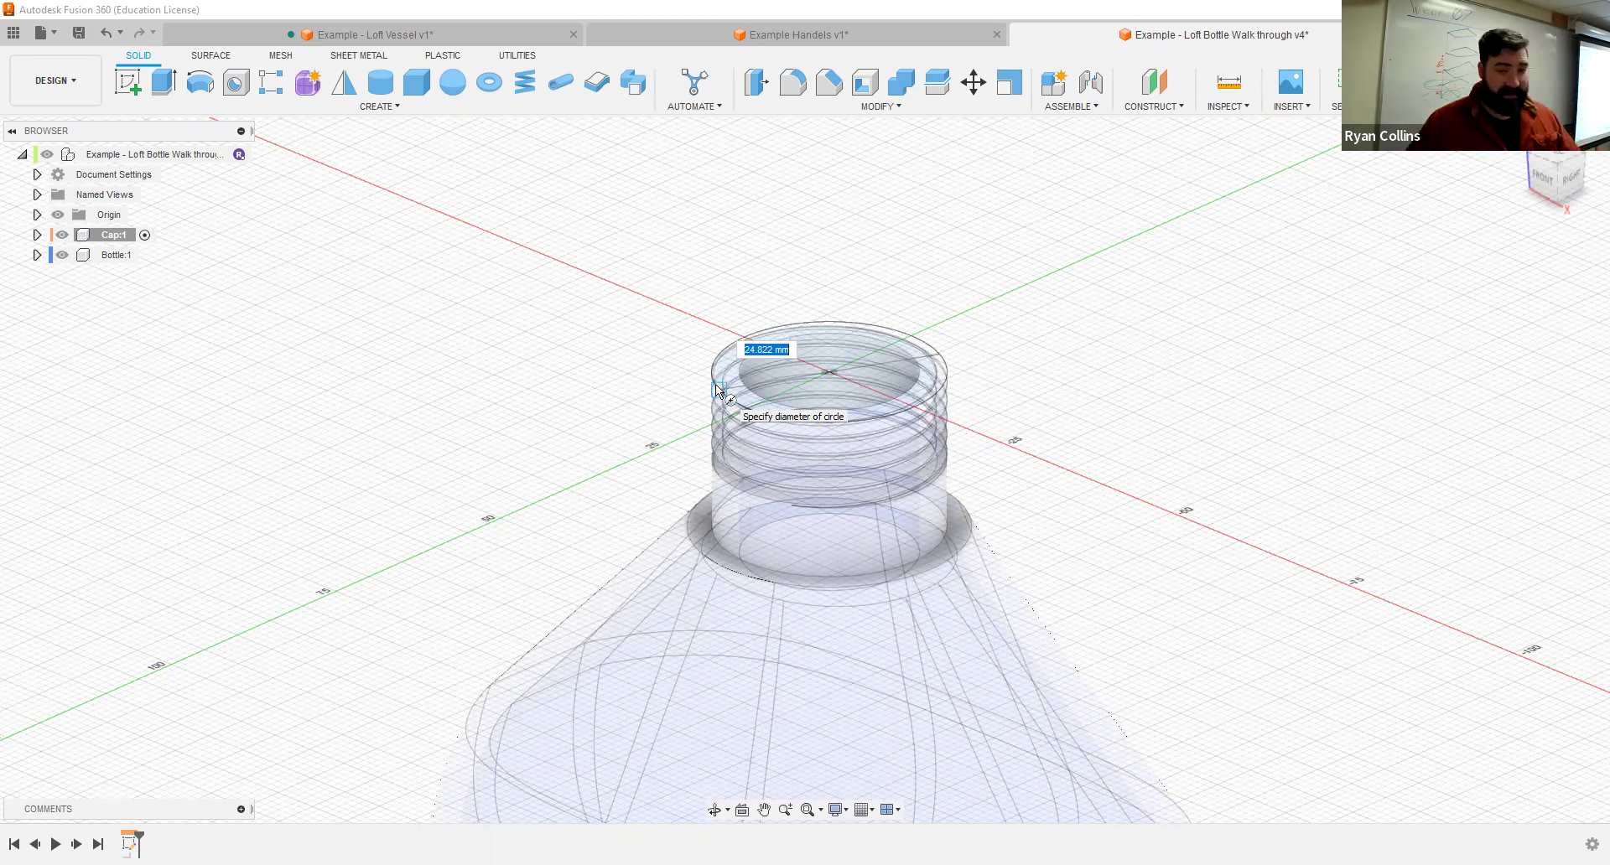
{"action": "type", "text": "30"}
{"action": "key", "text": "Tab"}
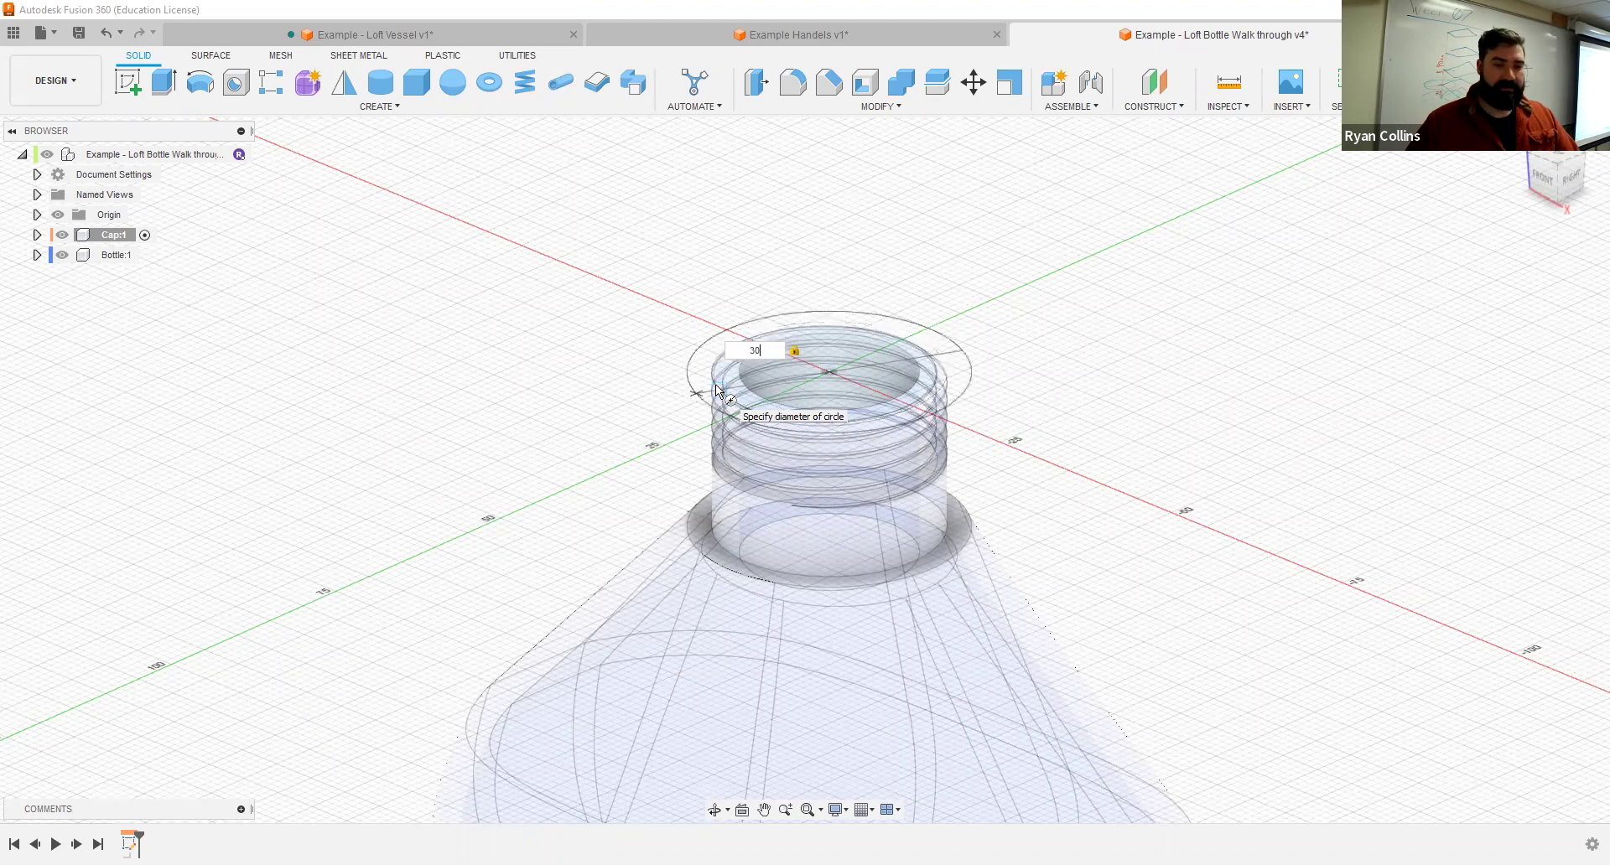
{"action": "key", "text": "Return"}
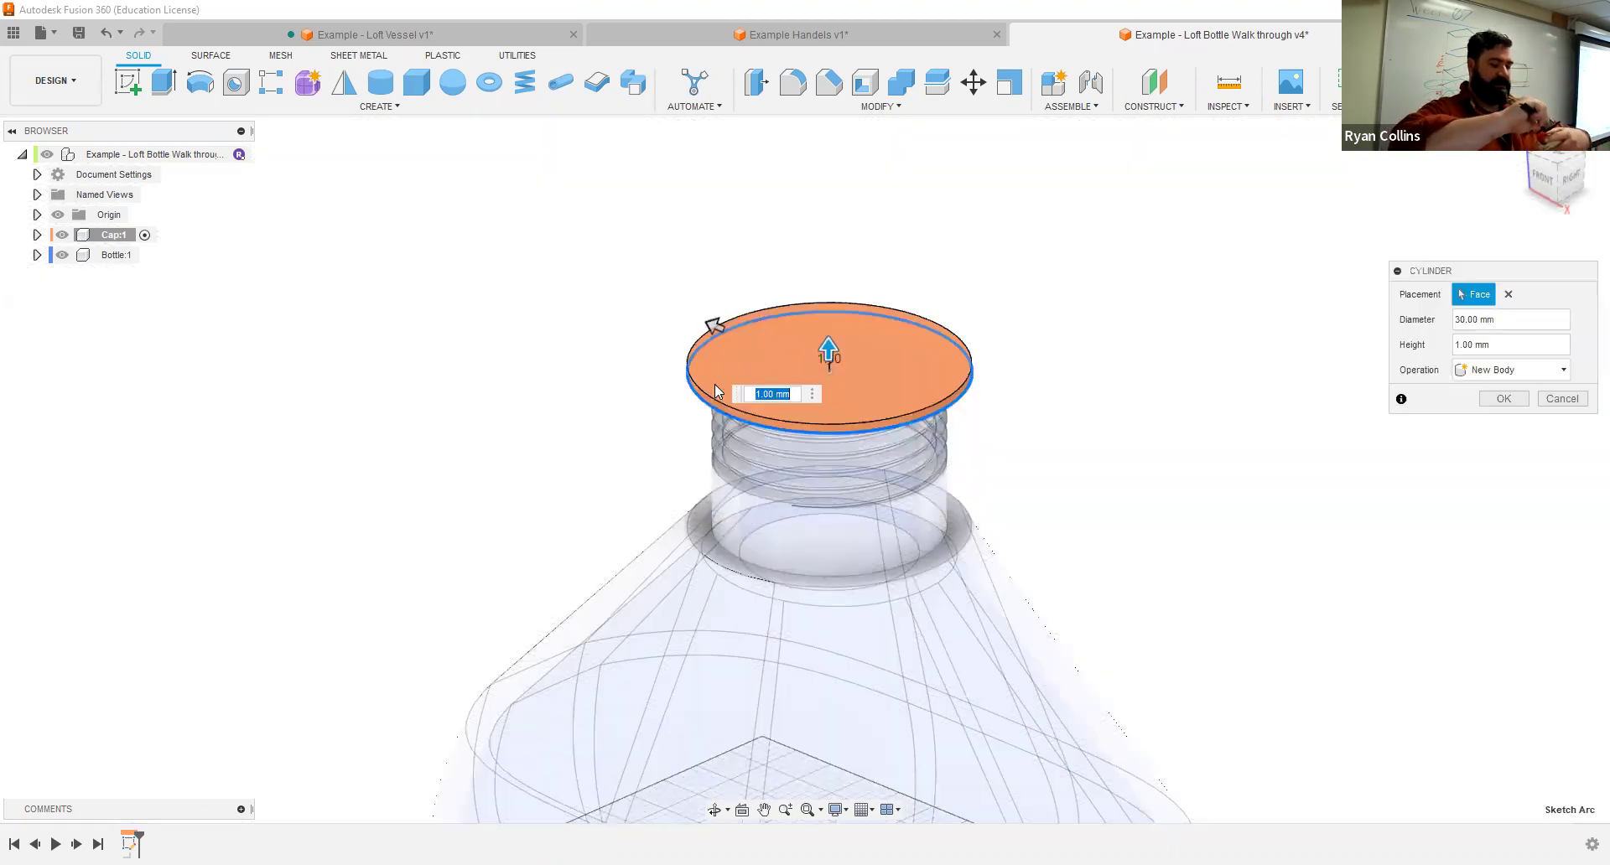
{"action": "type", "text": "20"}
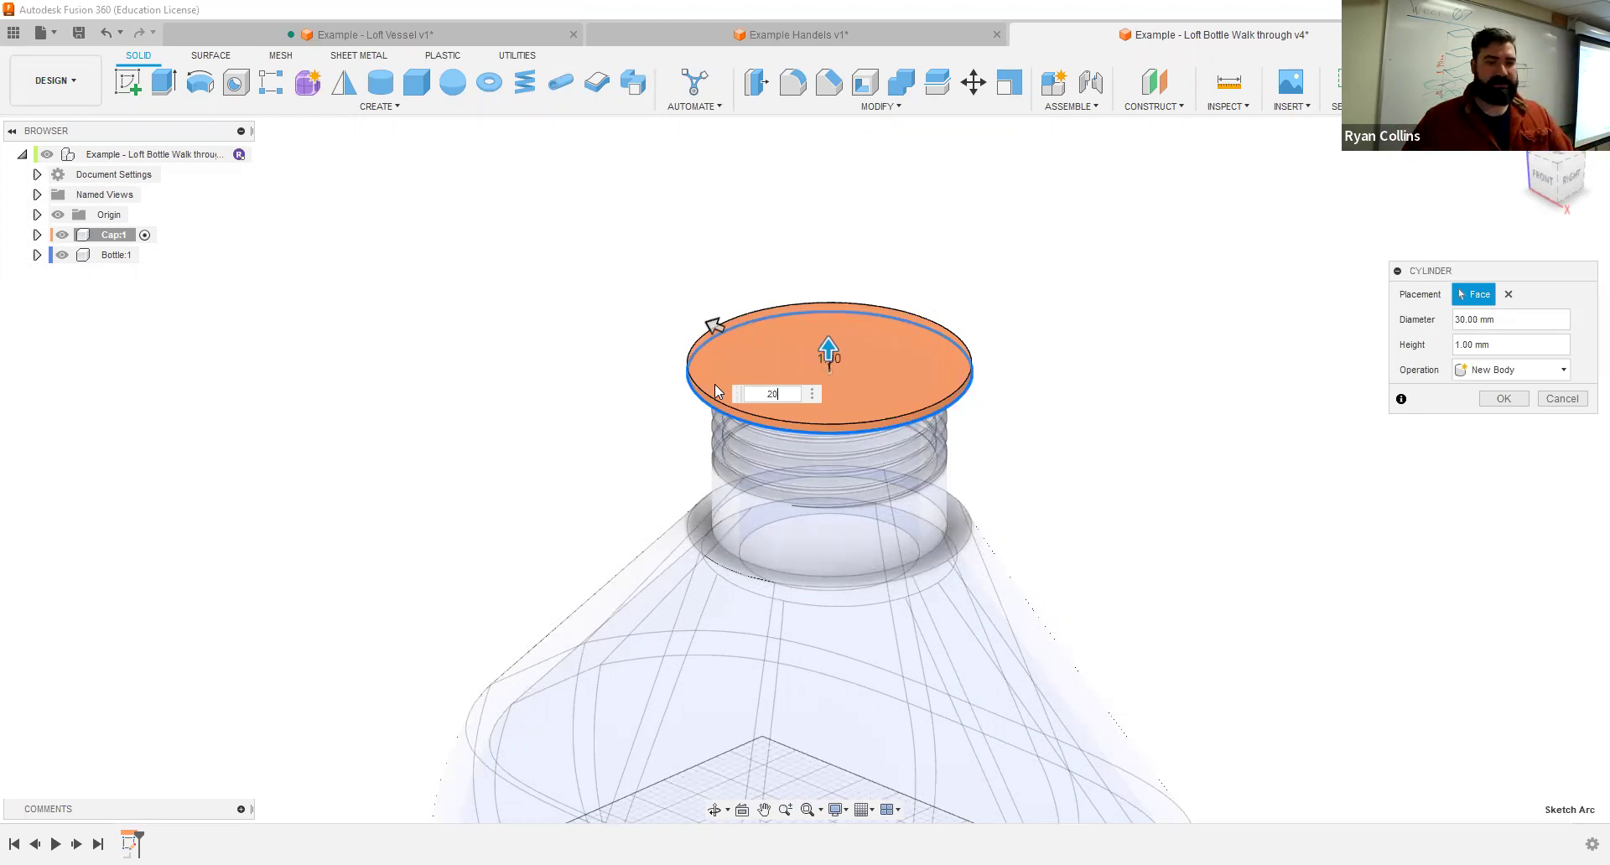
{"action": "key", "text": "Return"}
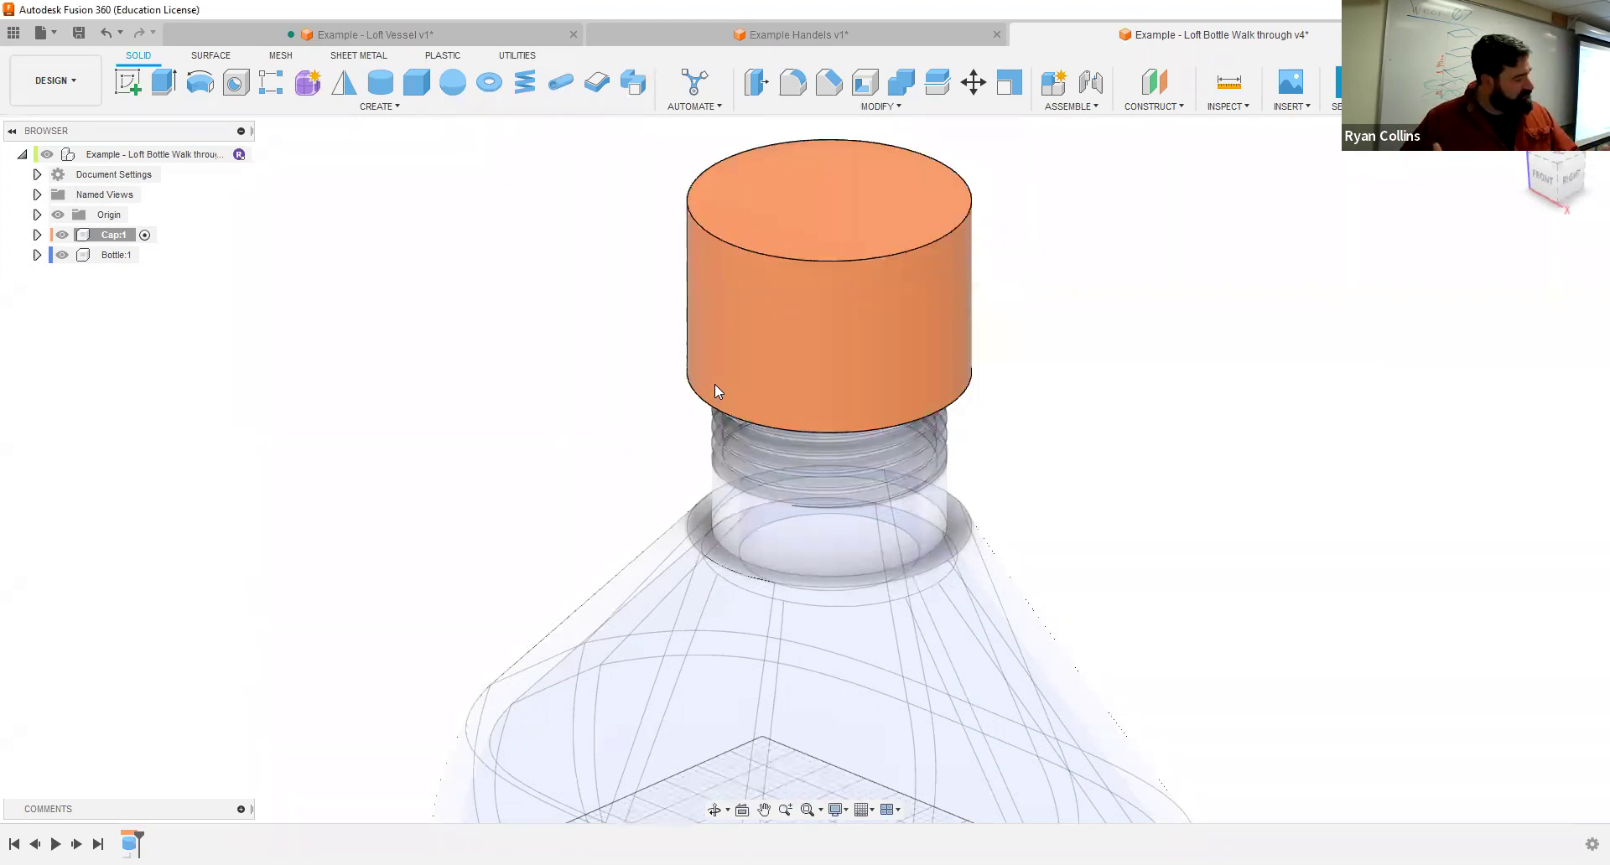
Step: Hide the Bottle component and shell the cap with a 2.5 mm inside thickness, opening its bottom face
{"action": "middle_click_drag", "start_coordinate": [1085, 474], "coordinate": [309, 390], "text": "shift"}
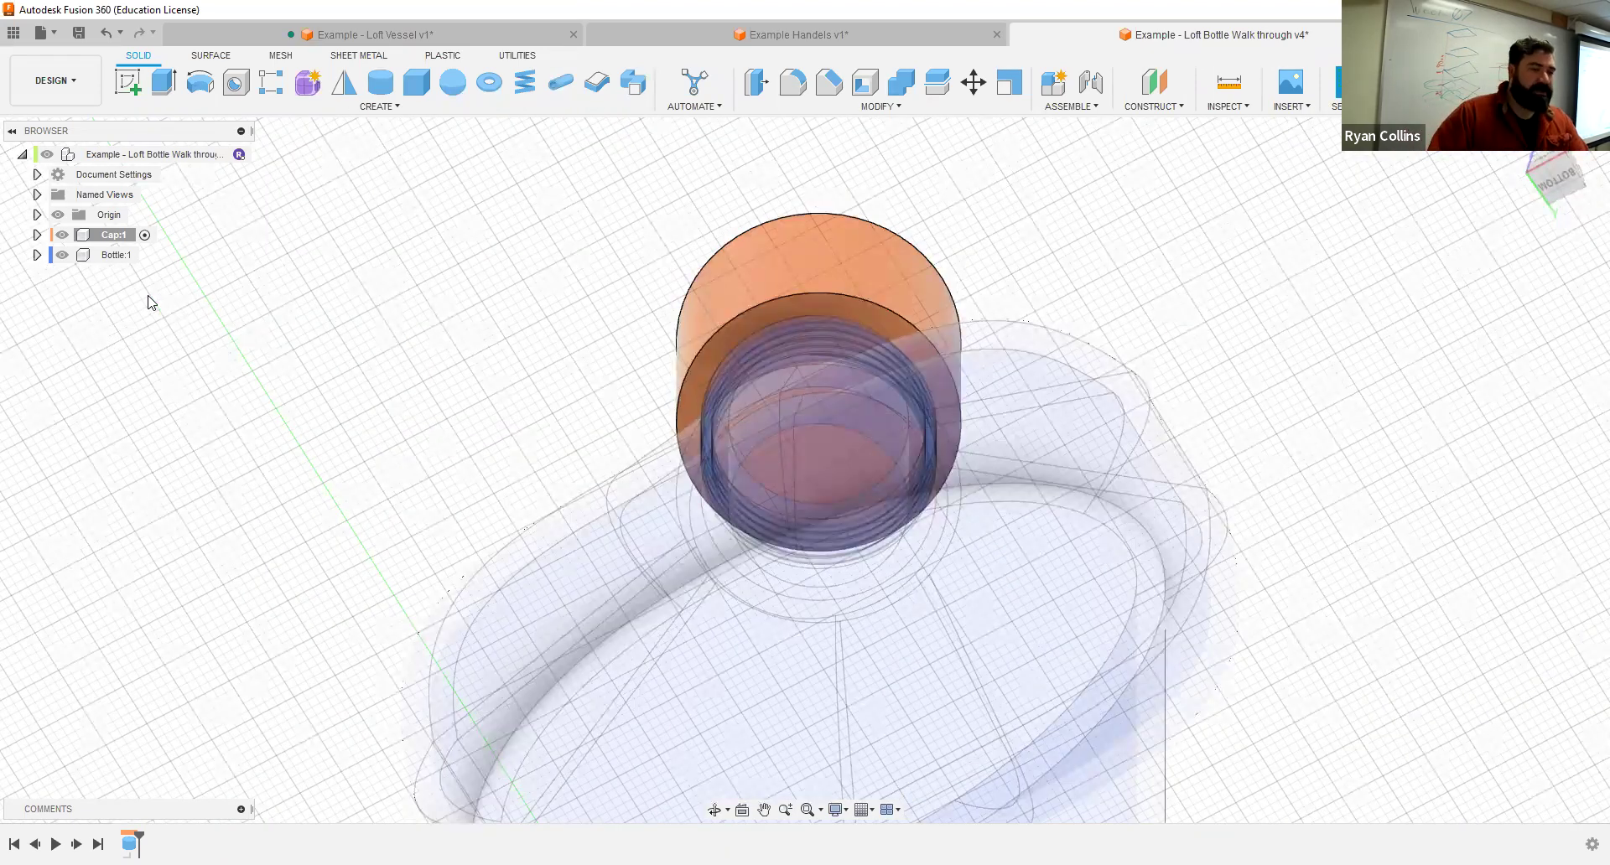
{"action": "left_click", "coordinate": [67, 260]}
{"action": "left_click", "coordinate": [63, 256]}
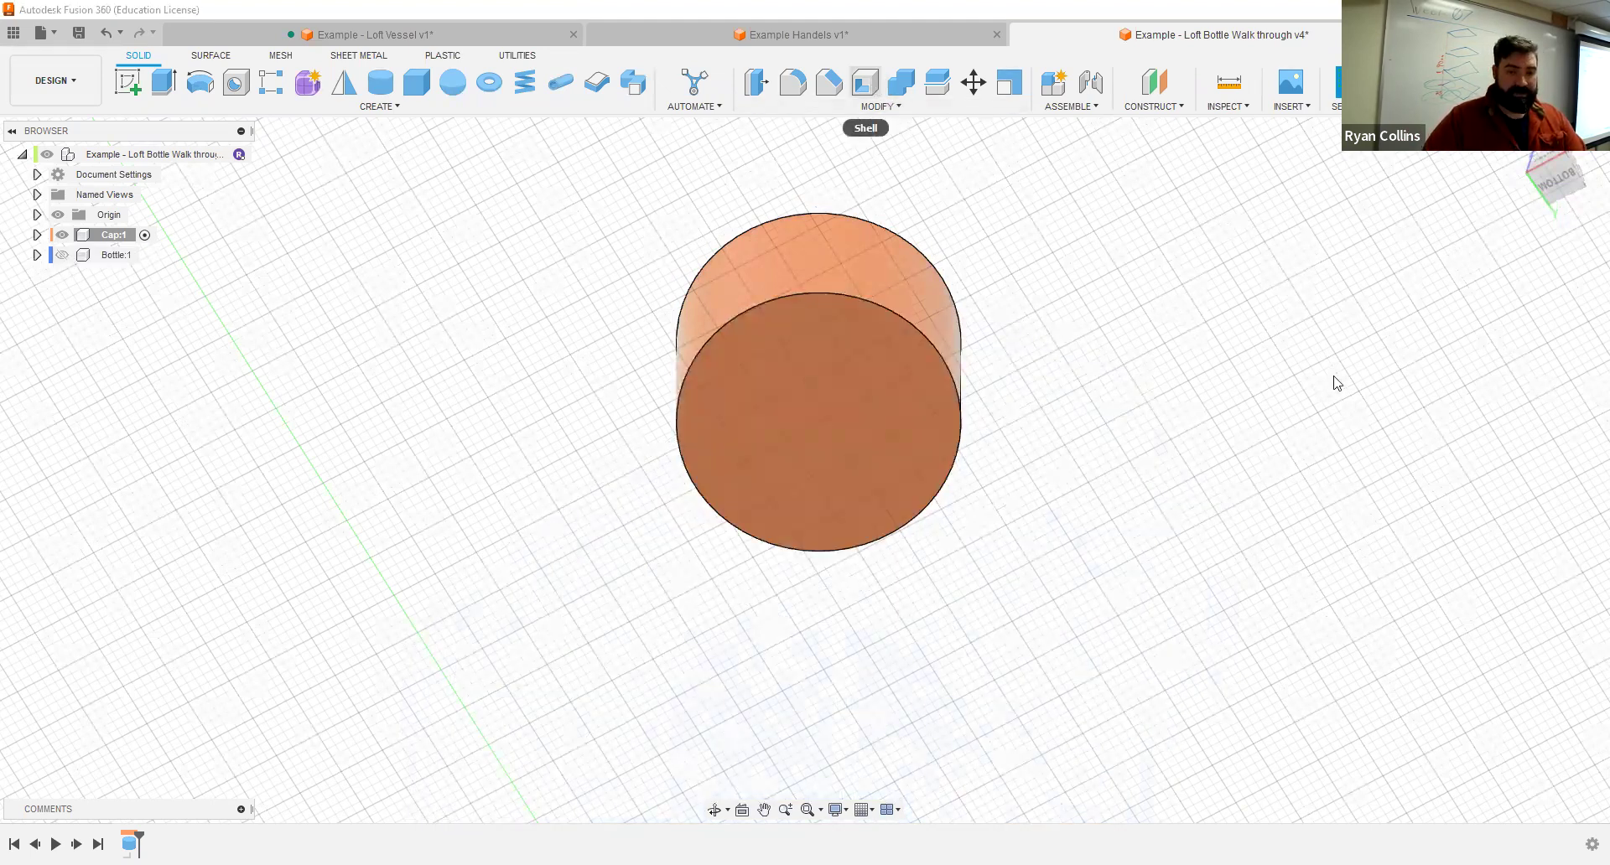
{"action": "key", "text": "s"}
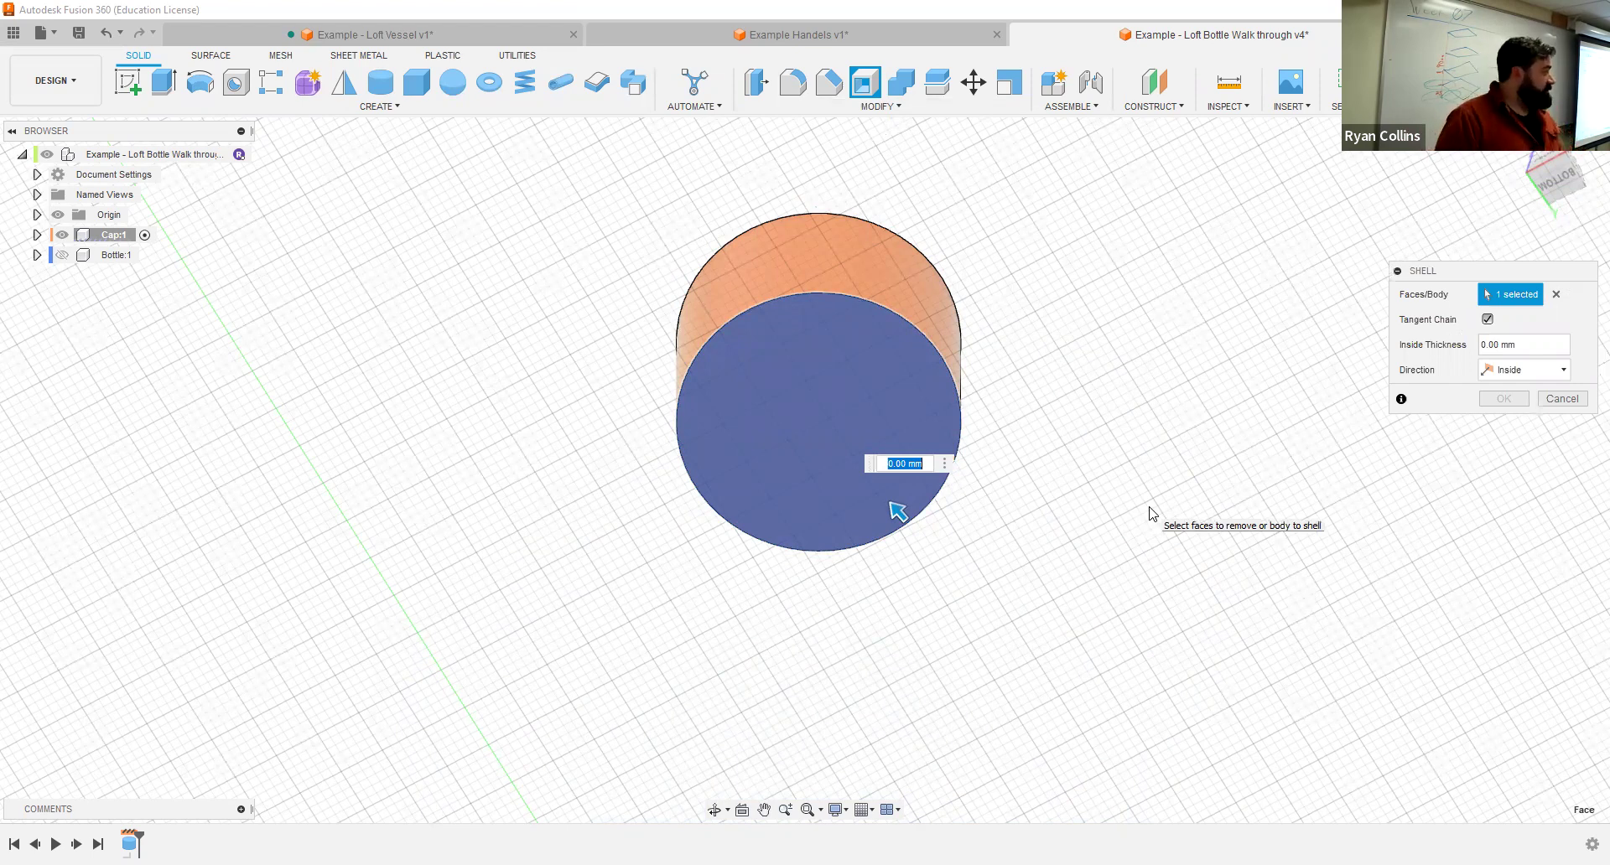
{"action": "type", "text": "5"}
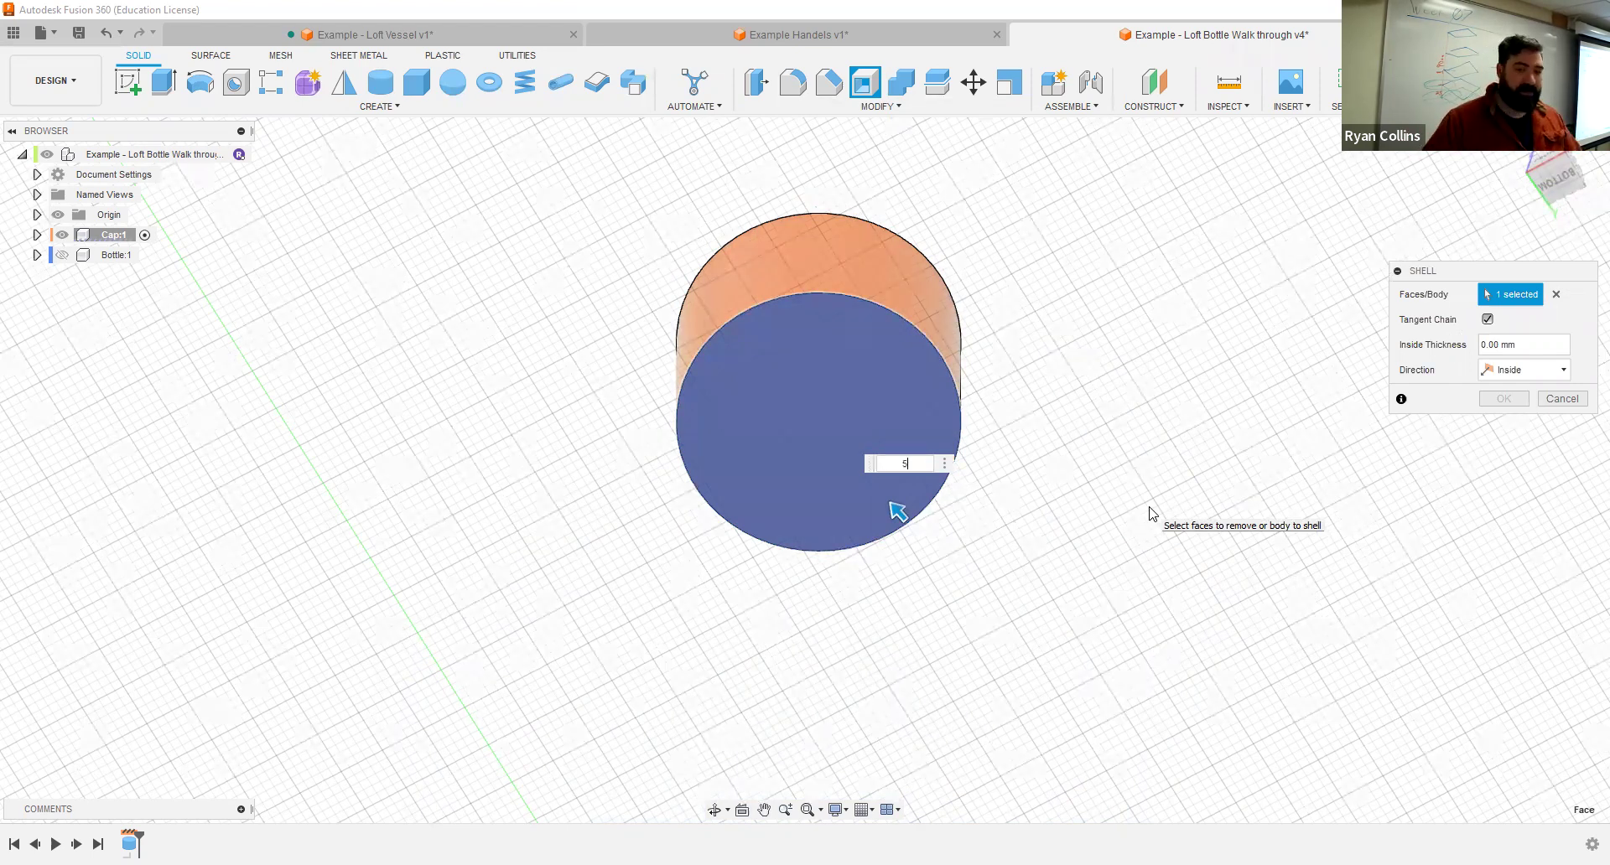
{"action": "key", "text": "Return"}
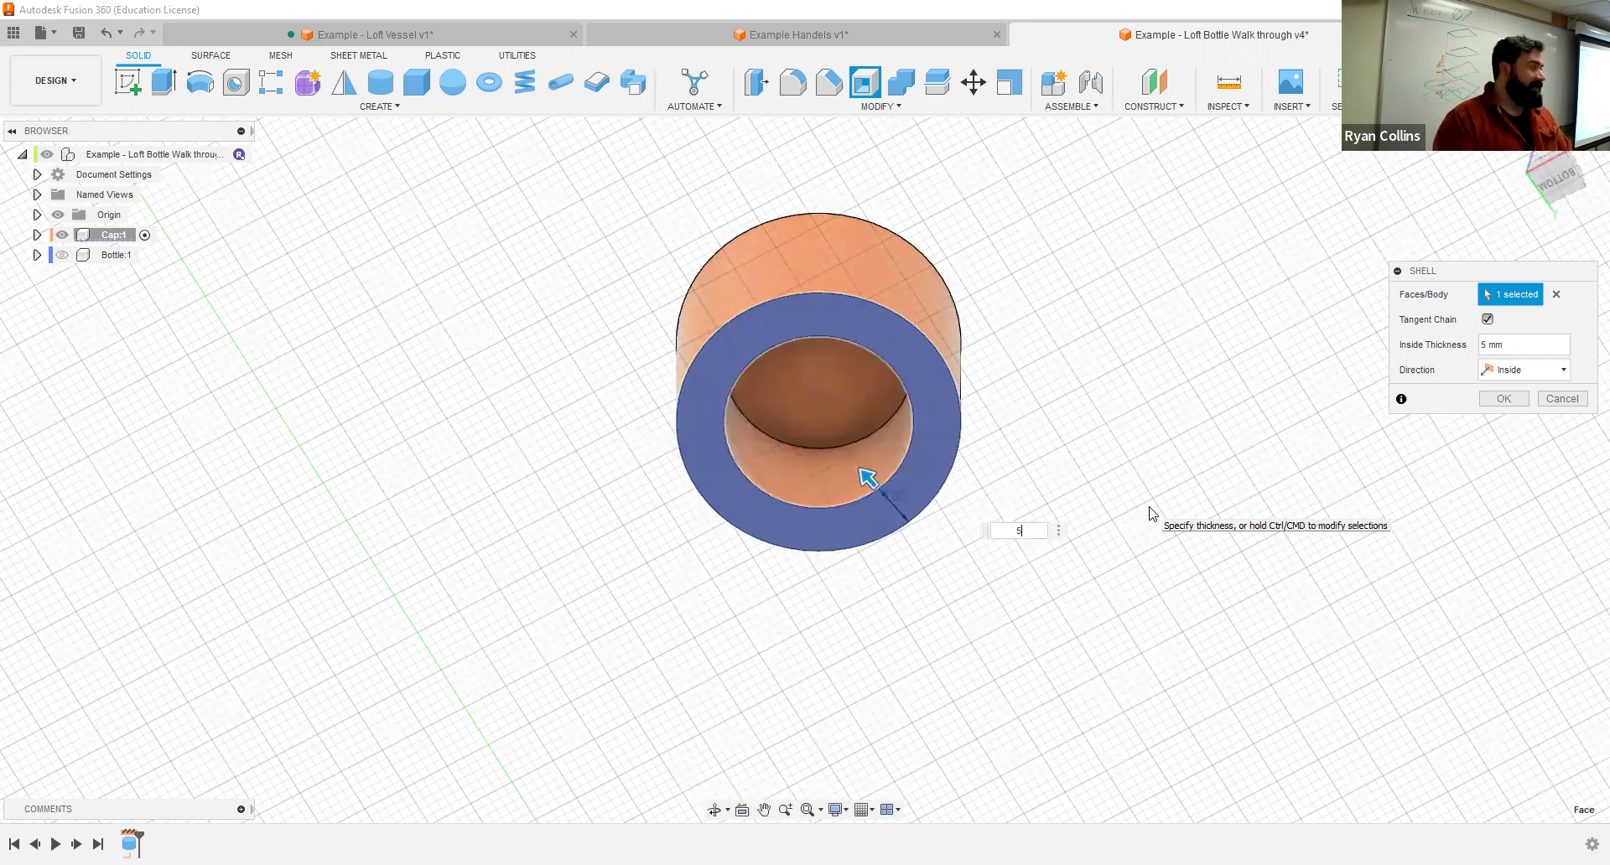
{"action": "type", "text": "2.5"}
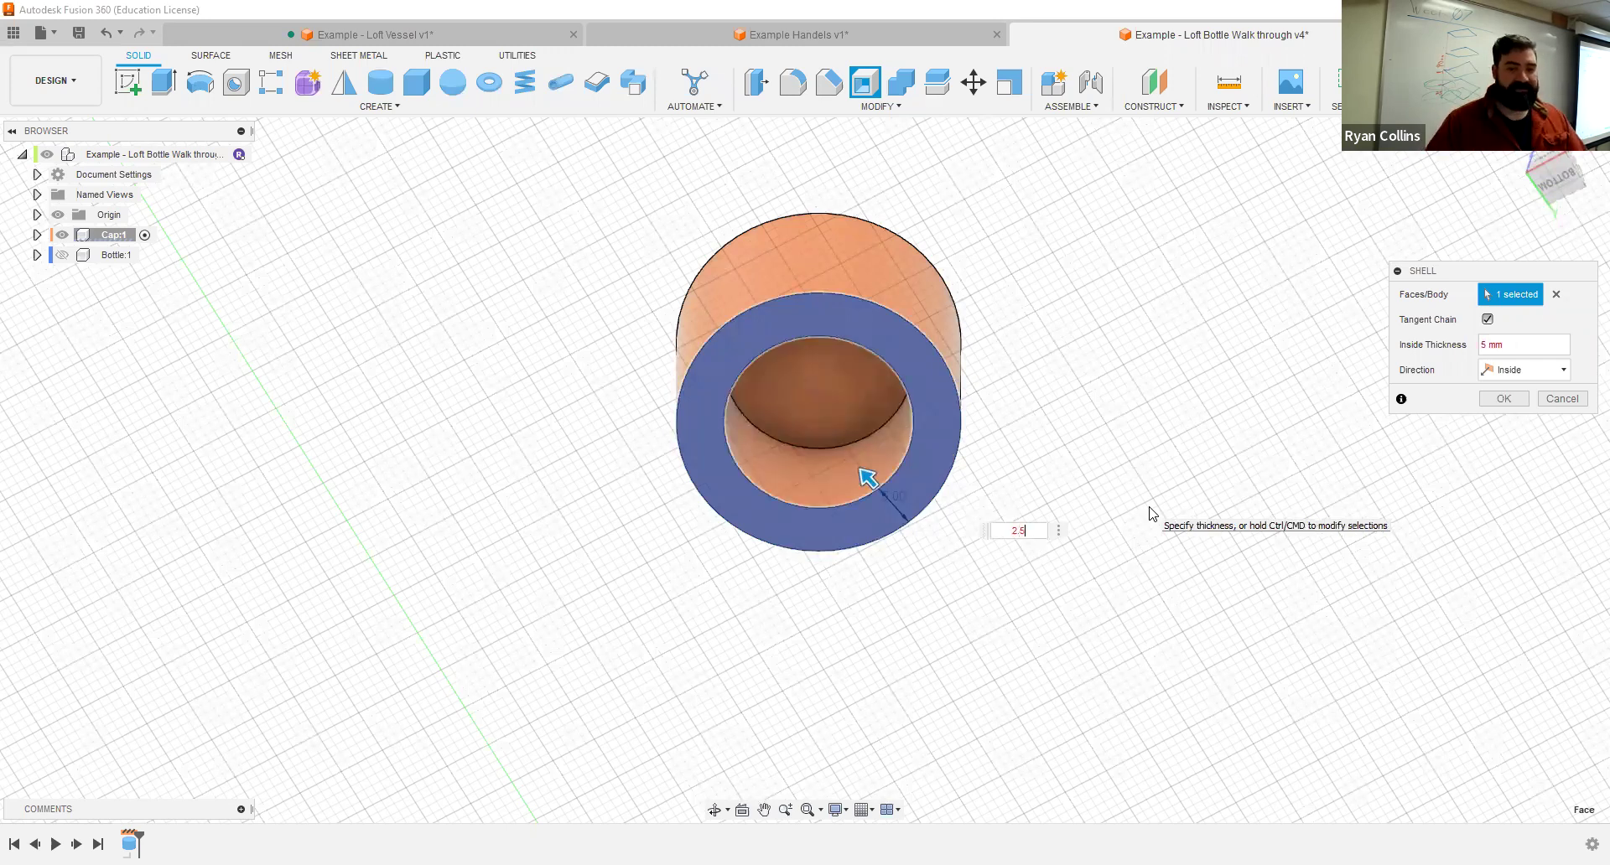
{"action": "key", "text": "Return"}
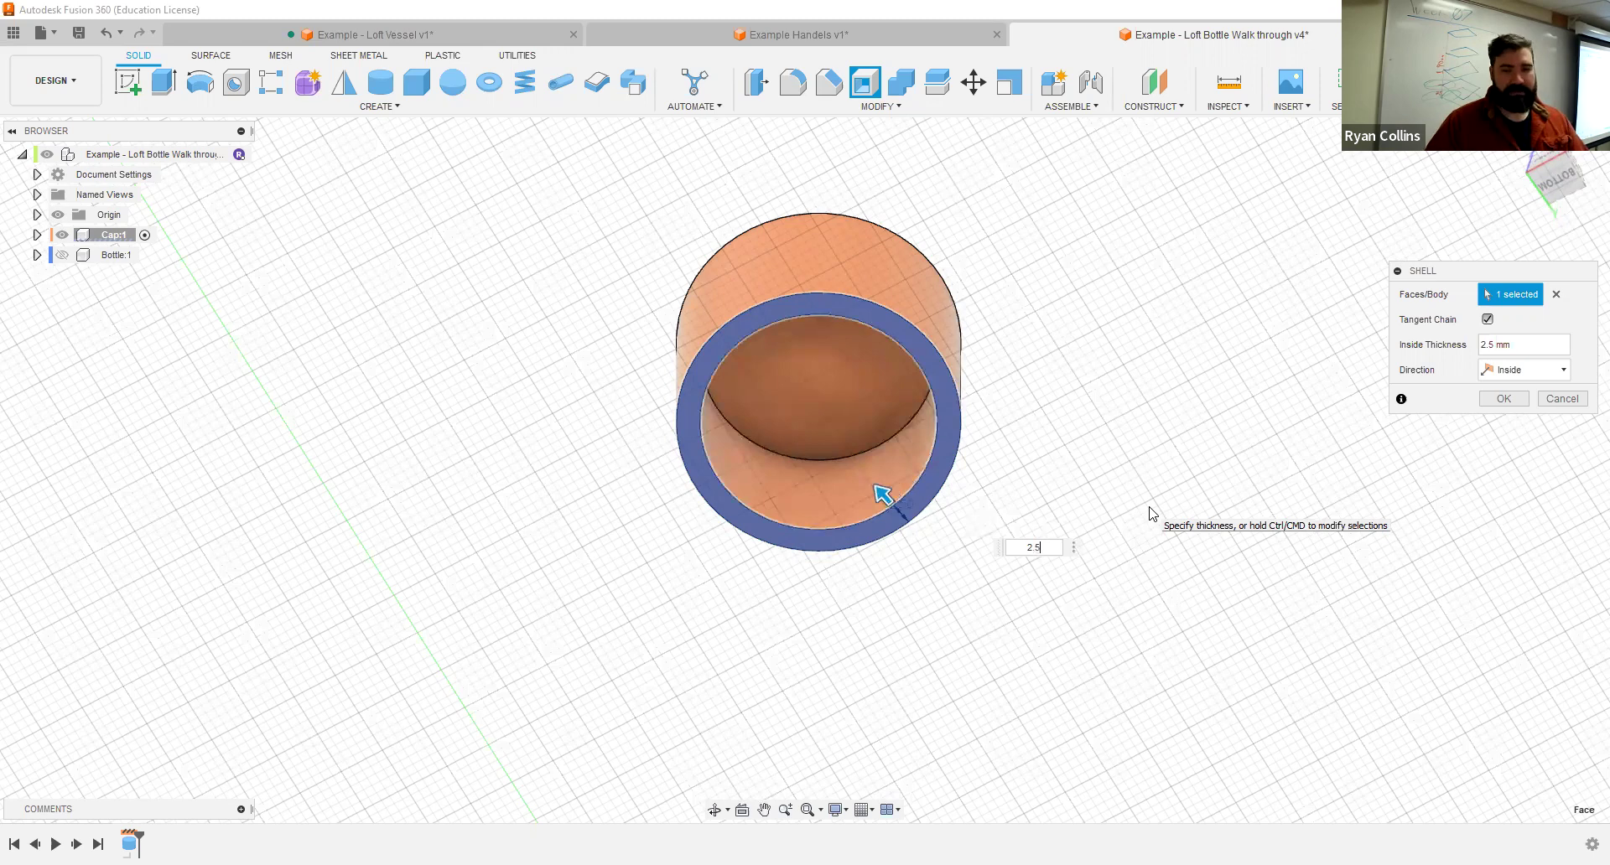
{"action": "key", "text": "Return"}
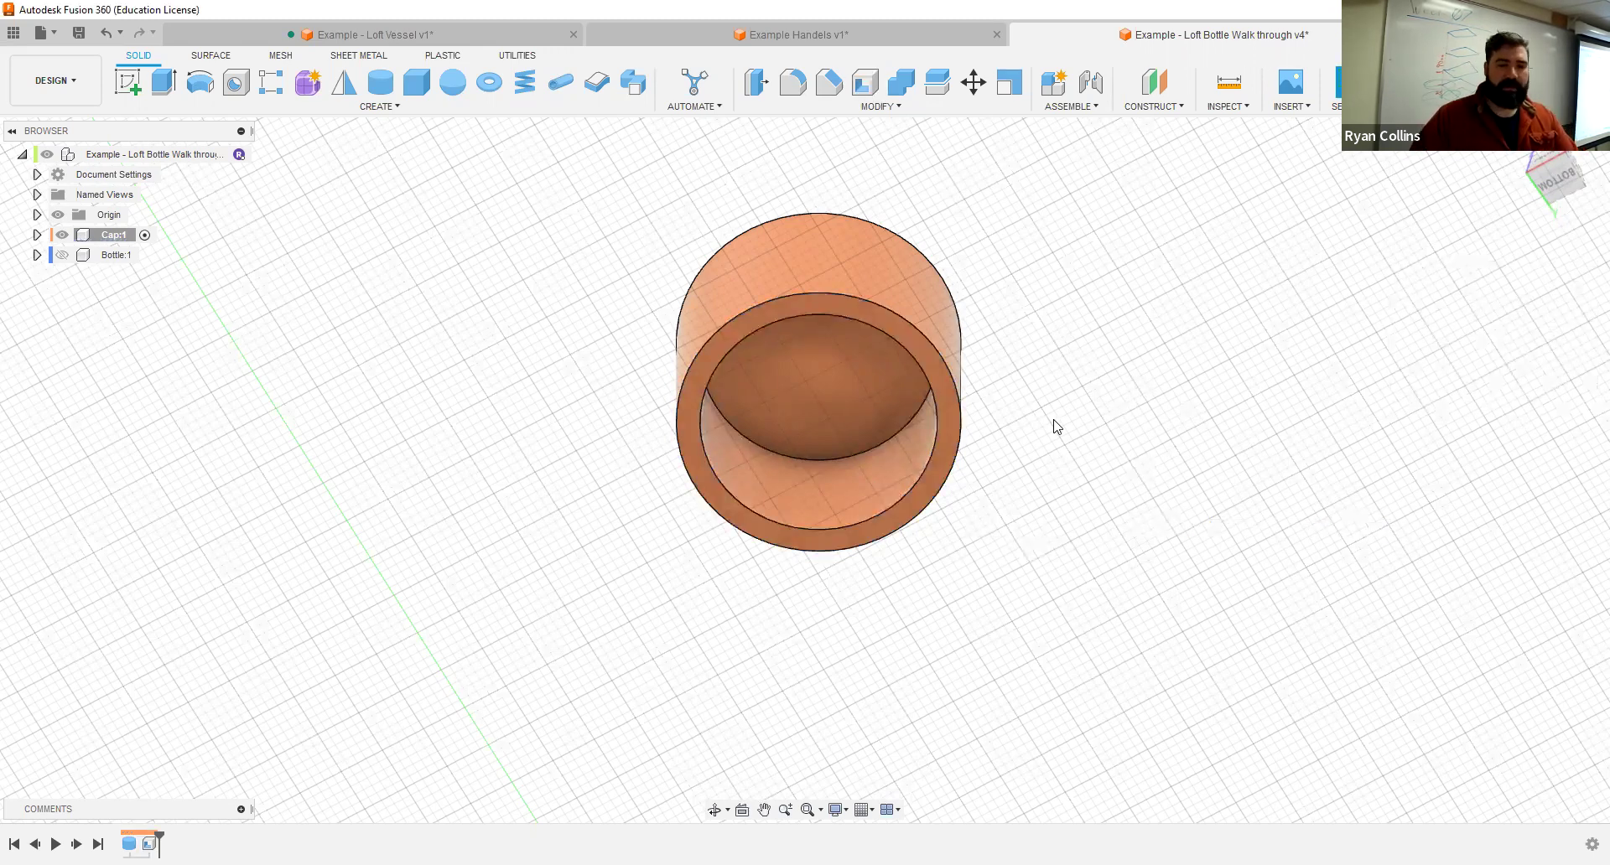
Step: Measure the cap's inner top face and the diameter of its inner opening edge
{"action": "left_click", "coordinate": [1236, 87]}
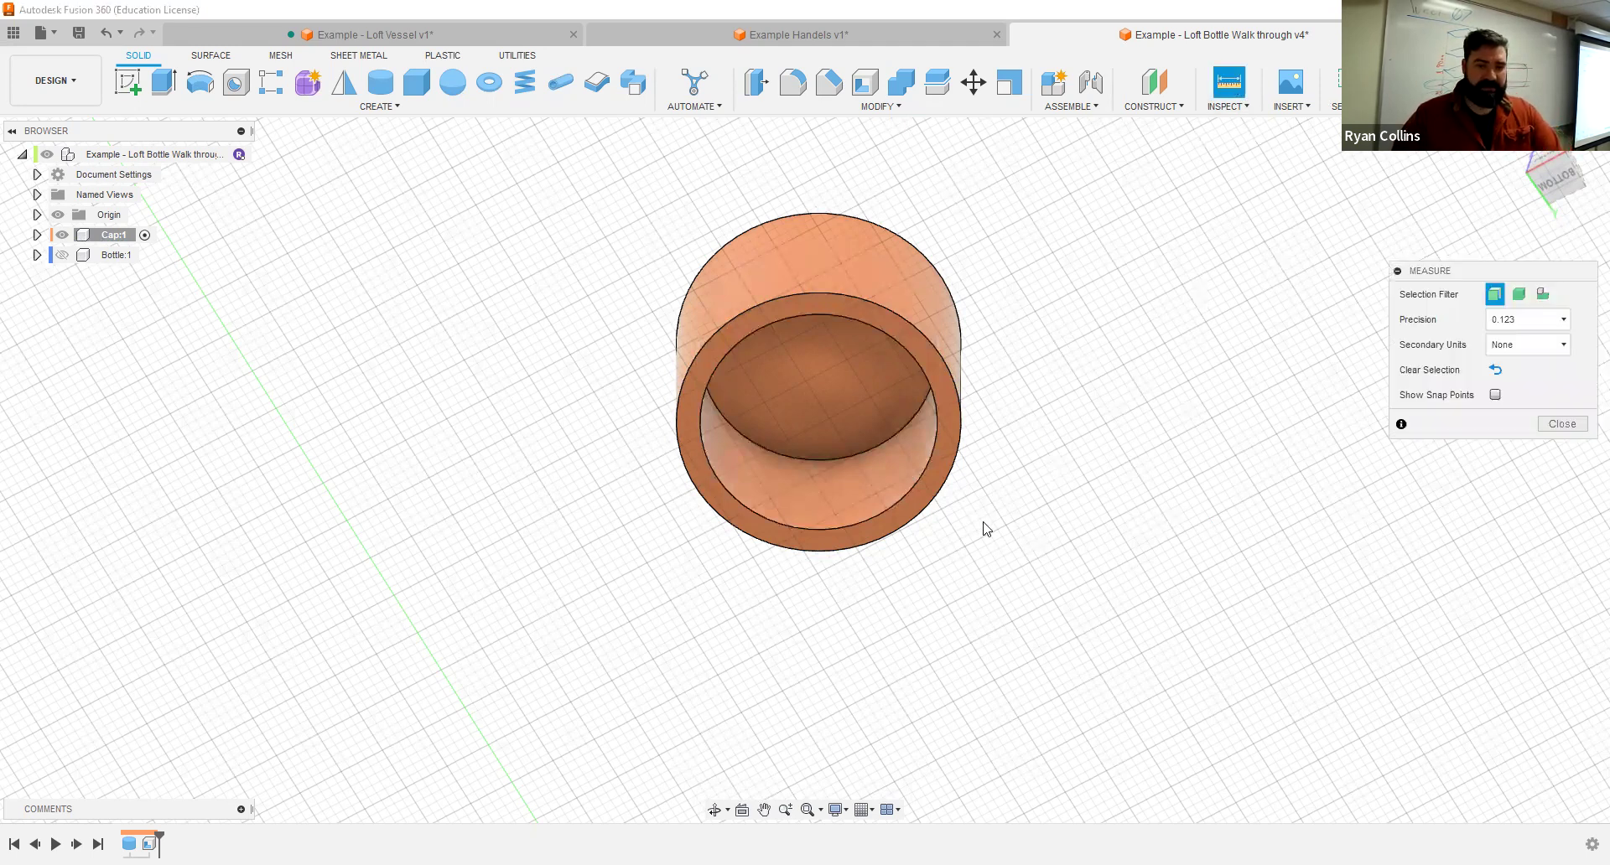
{"action": "left_click", "coordinate": [820, 401]}
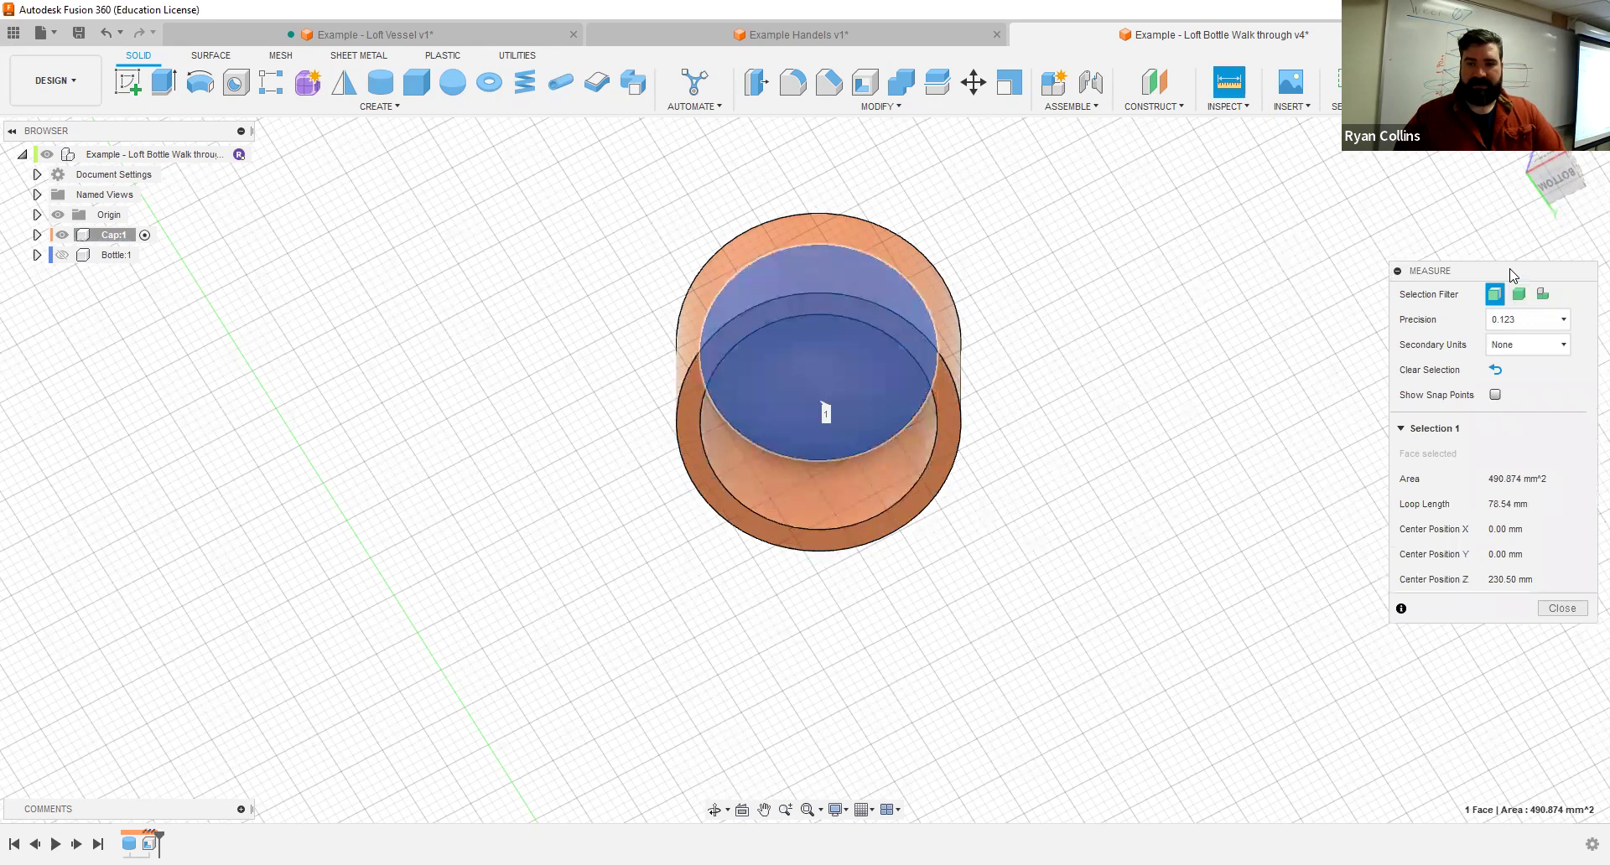
{"action": "left_click_drag", "start_coordinate": [1430, 271], "coordinate": [1410, 117]}
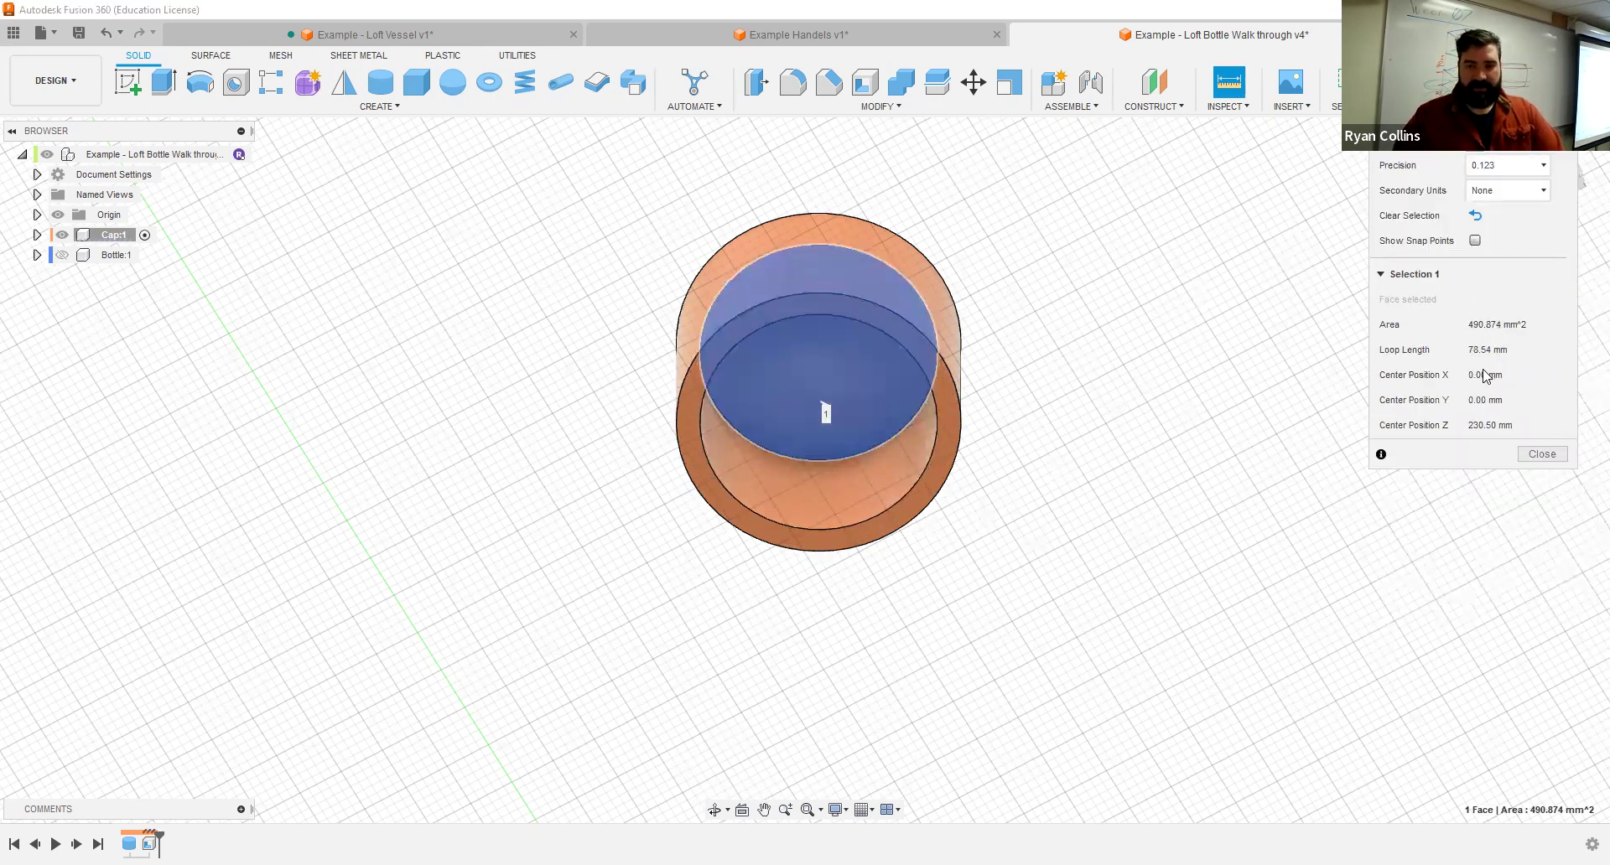
{"action": "left_click", "coordinate": [1557, 459]}
{"action": "middle_click_drag", "start_coordinate": [1101, 340], "coordinate": [1090, 369], "text": "shift"}
{"action": "key", "text": "i"}
{"action": "left_click", "coordinate": [936, 413]}
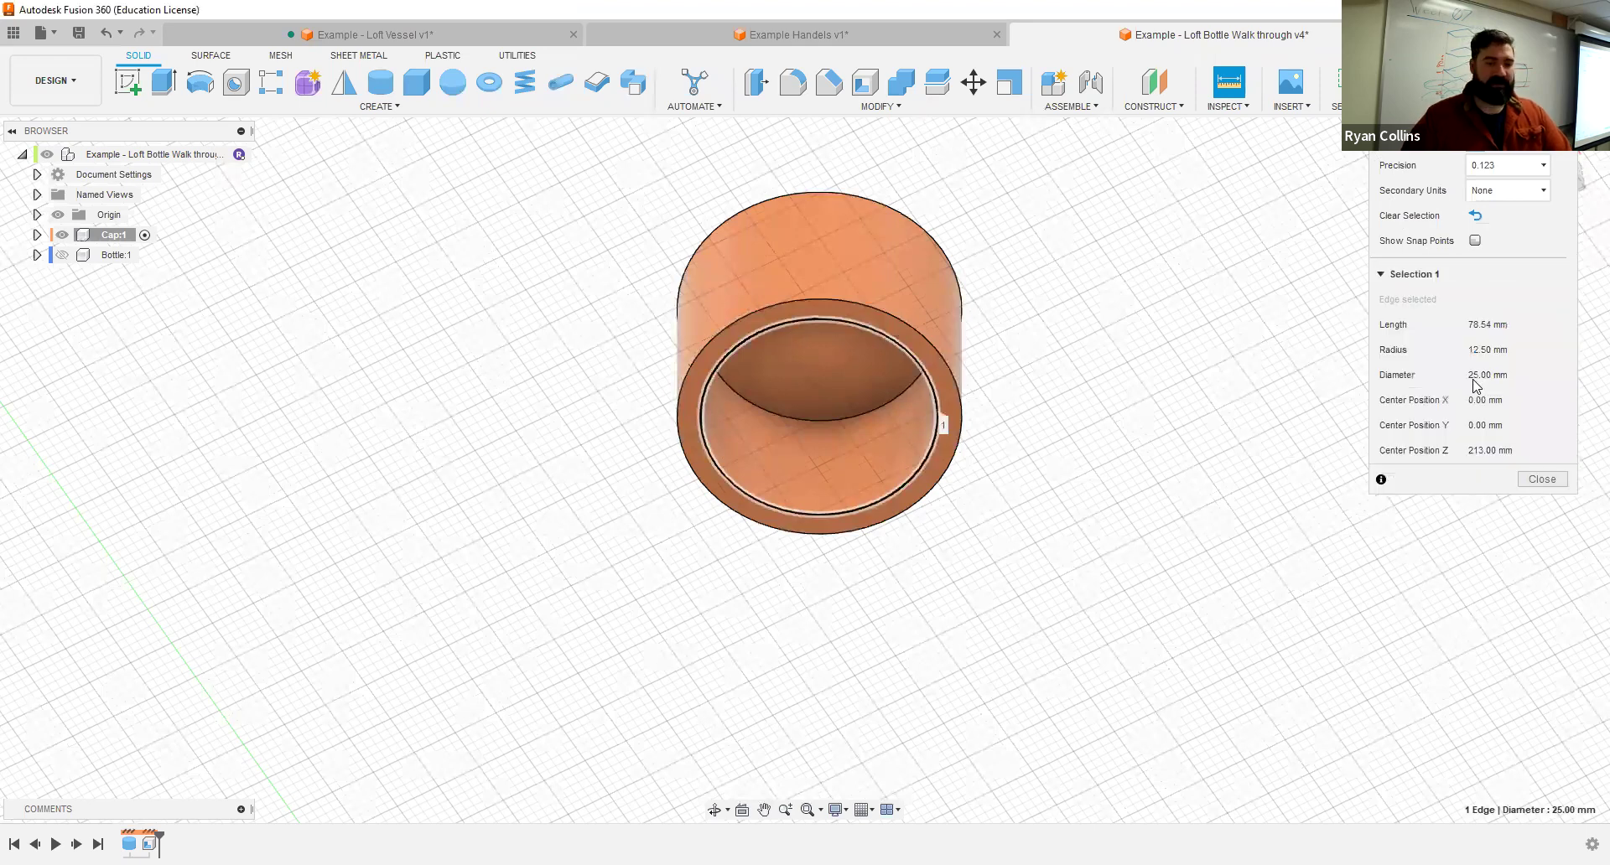
{"action": "left_click", "coordinate": [1540, 478]}
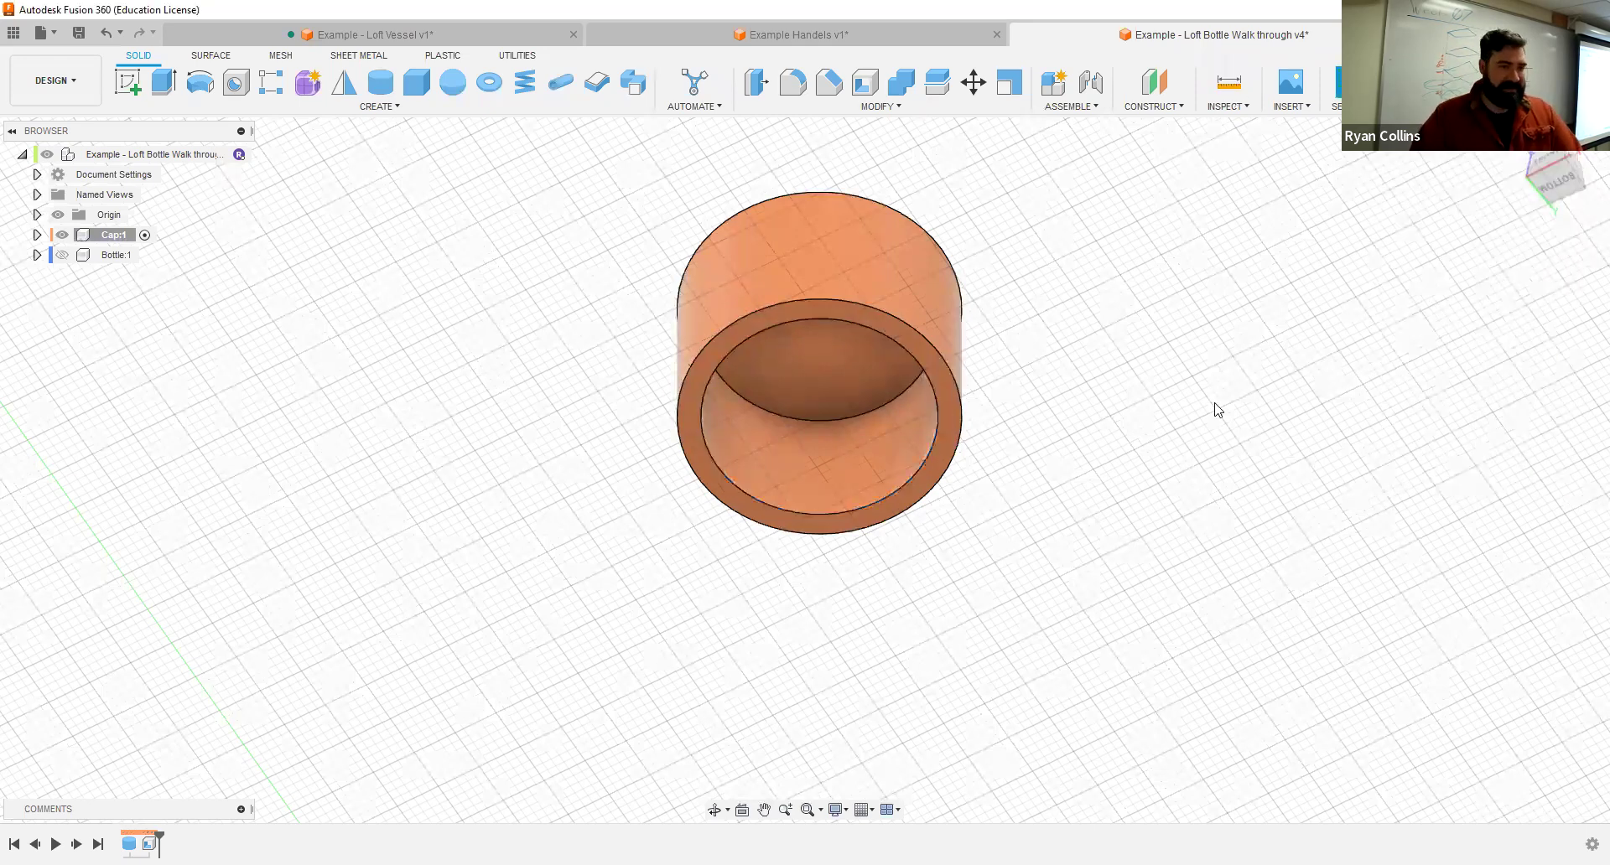
Step: Add a modeled full-length ISO Metric thread, M25x2, class 6H, right hand, to the cap's inner cylindrical wall
{"action": "left_click", "coordinate": [369, 107]}
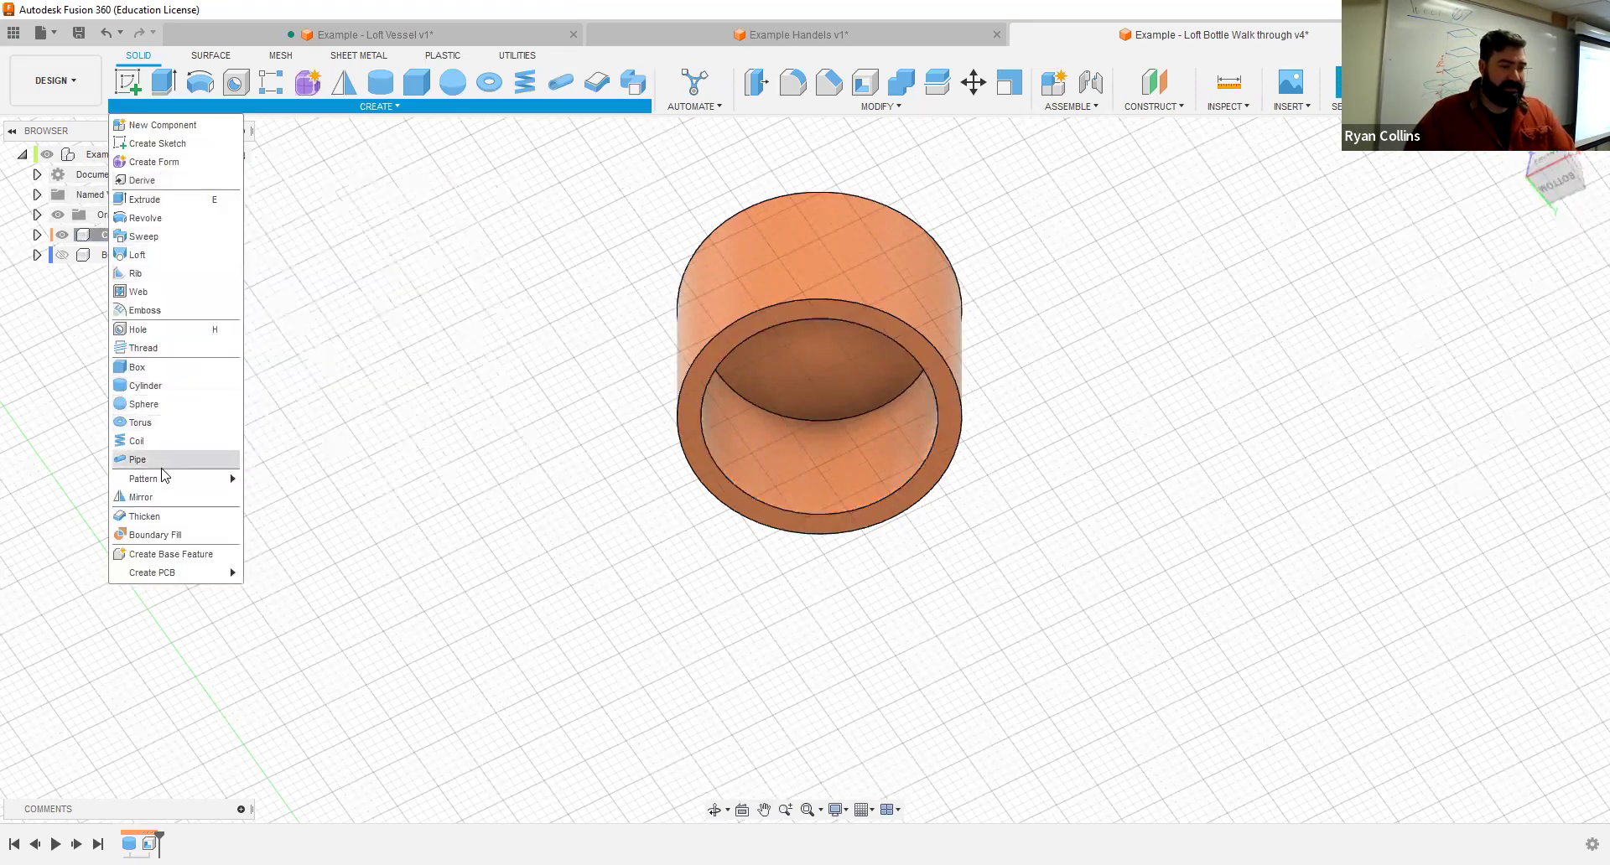
{"action": "left_click", "coordinate": [149, 349]}
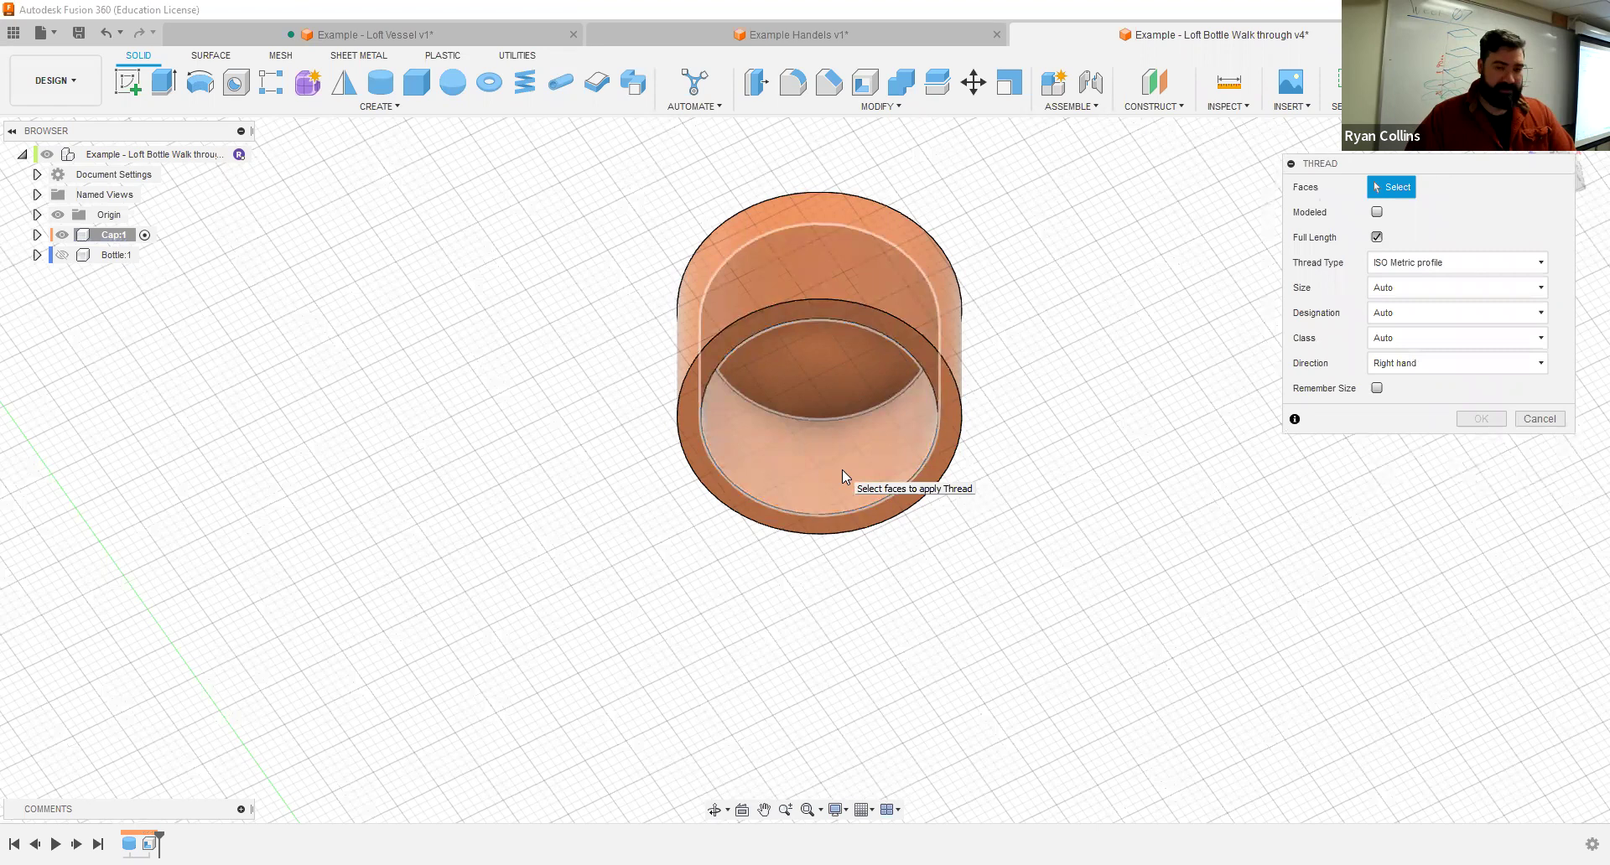
{"action": "left_click", "coordinate": [842, 470]}
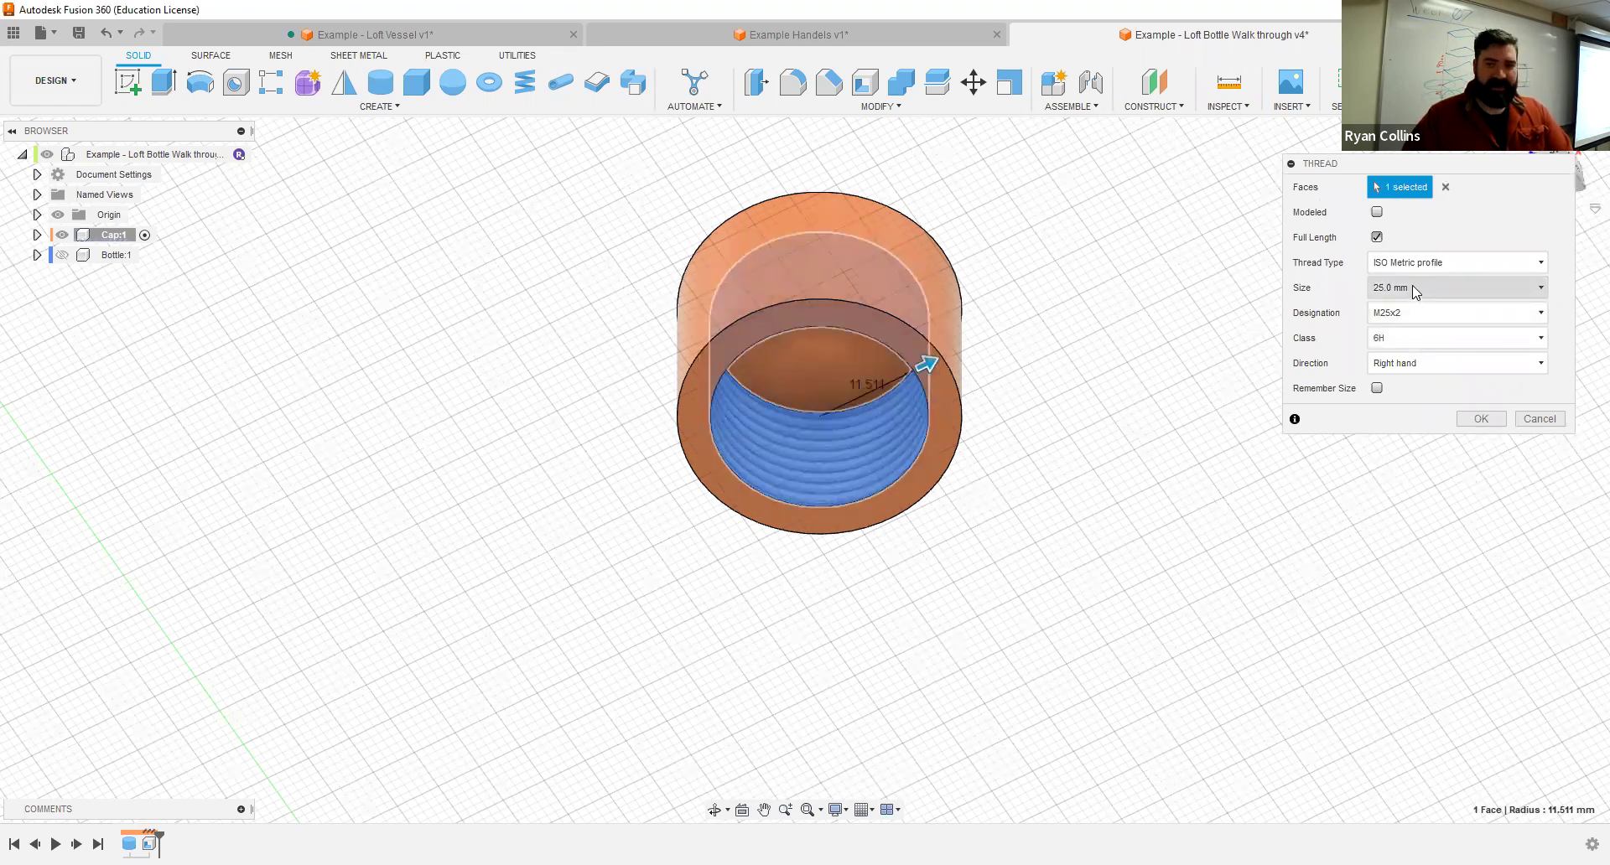
{"action": "left_click", "coordinate": [1378, 212]}
{"action": "mouse_move", "coordinate": [1100, 406]}
{"action": "middle_mouse_down", "text": "shift"}
{"action": "mouse_move", "coordinate": [1078, 420]}
{"action": "mouse_move", "coordinate": [1089, 492]}
{"action": "mouse_move", "coordinate": [1110, 410]}
{"action": "middle_mouse_up", "text": "shift"}
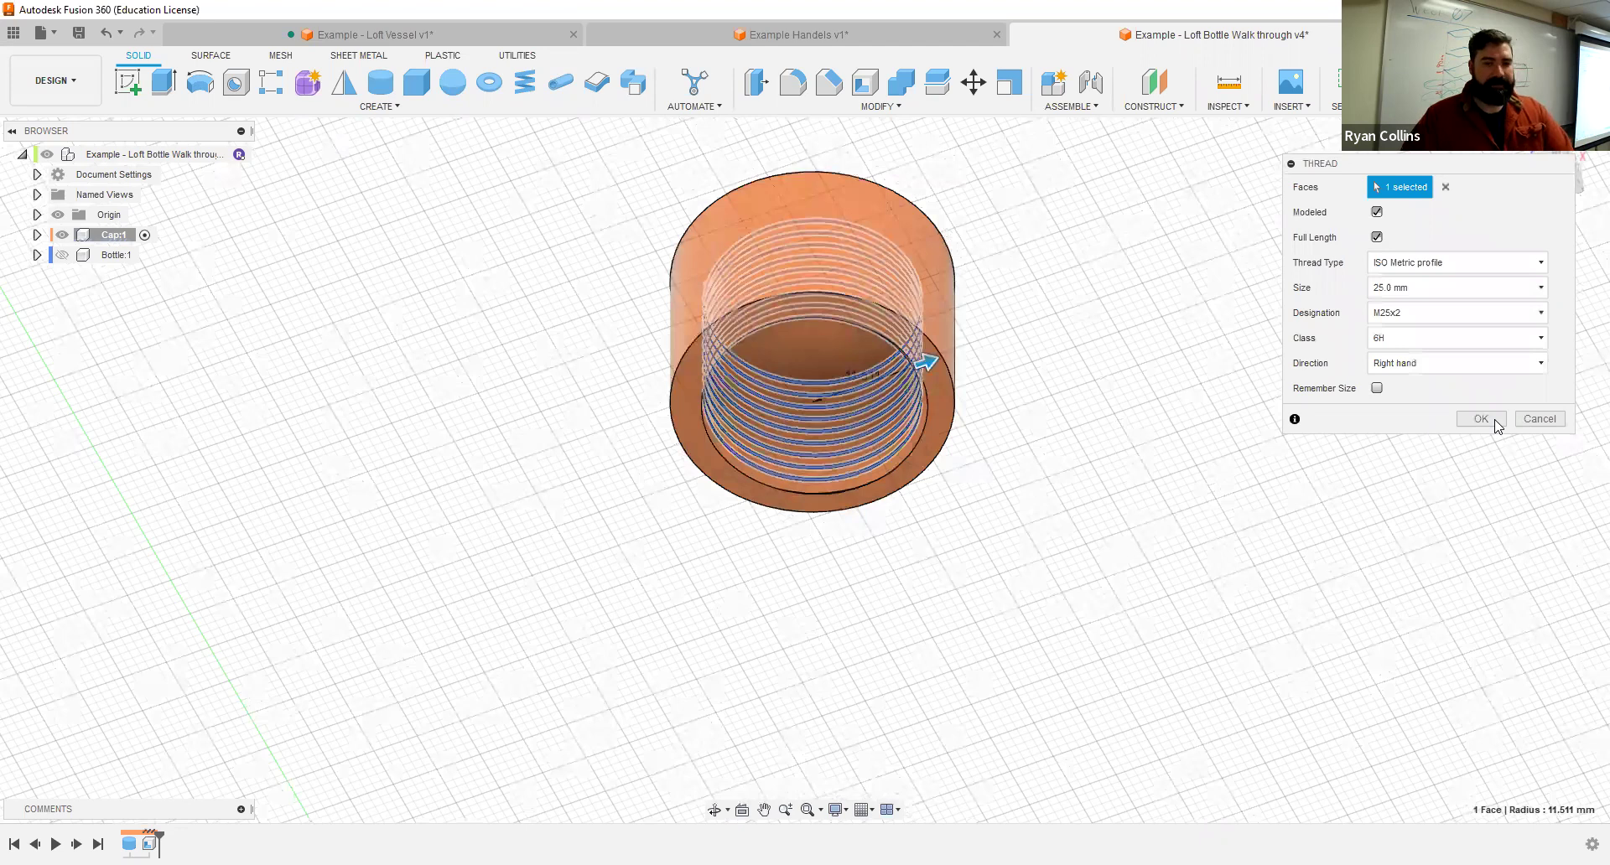
{"action": "key", "text": "Return"}
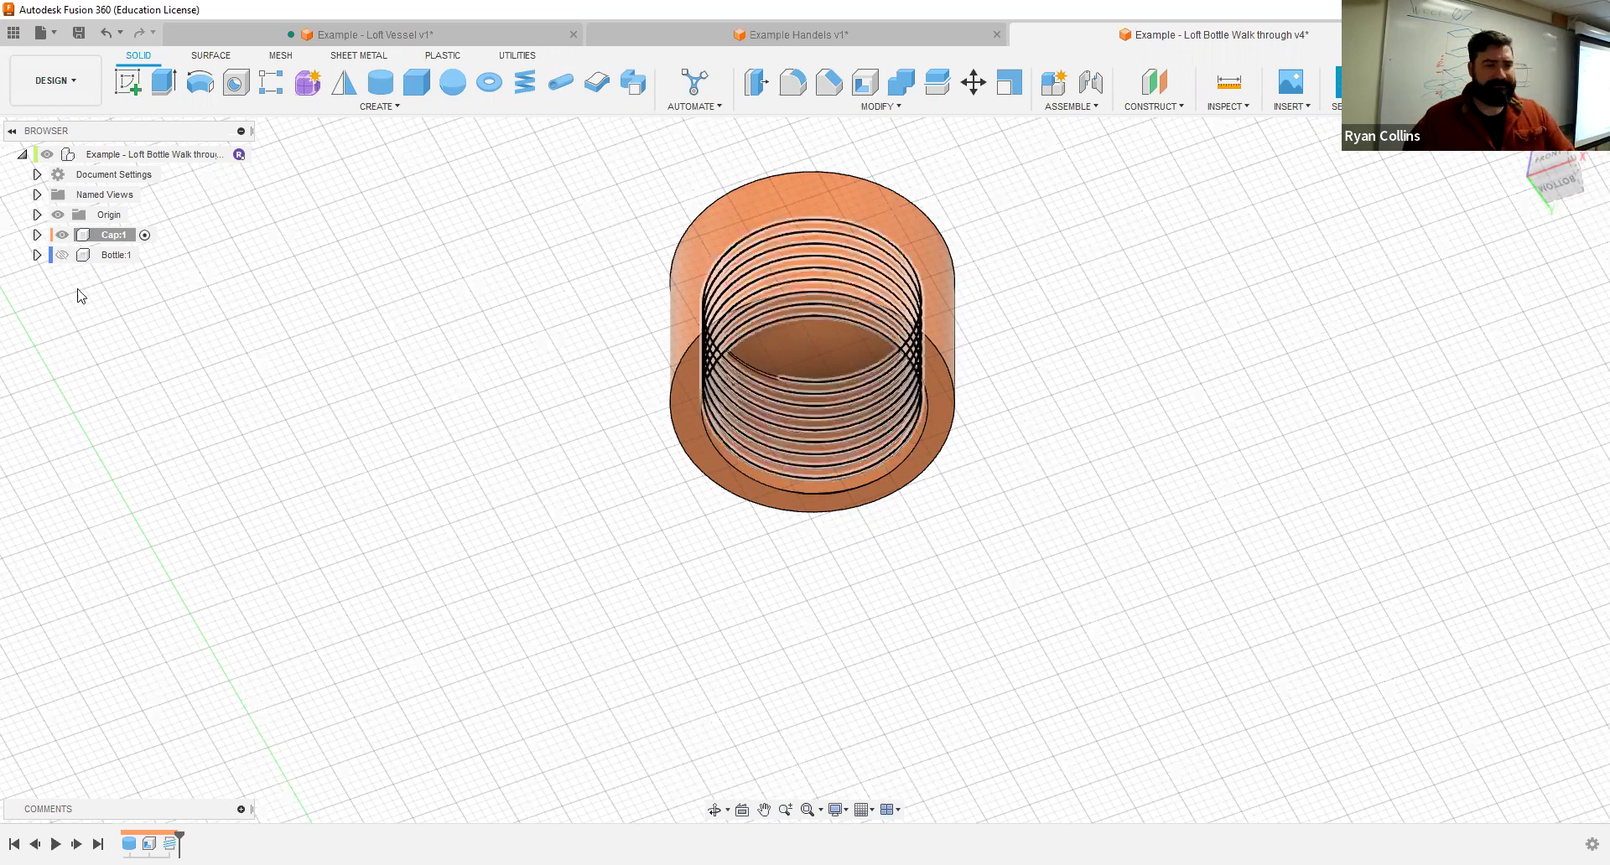
Step: Show the Bottle component and check the cap against the threaded neck from the front
{"action": "left_click", "coordinate": [62, 255]}
{"action": "middle_click_drag", "start_coordinate": [1235, 369], "coordinate": [658, 374], "text": "shift"}
{"action": "middle_click_drag", "start_coordinate": [885, 421], "coordinate": [968, 392], "text": "shift"}
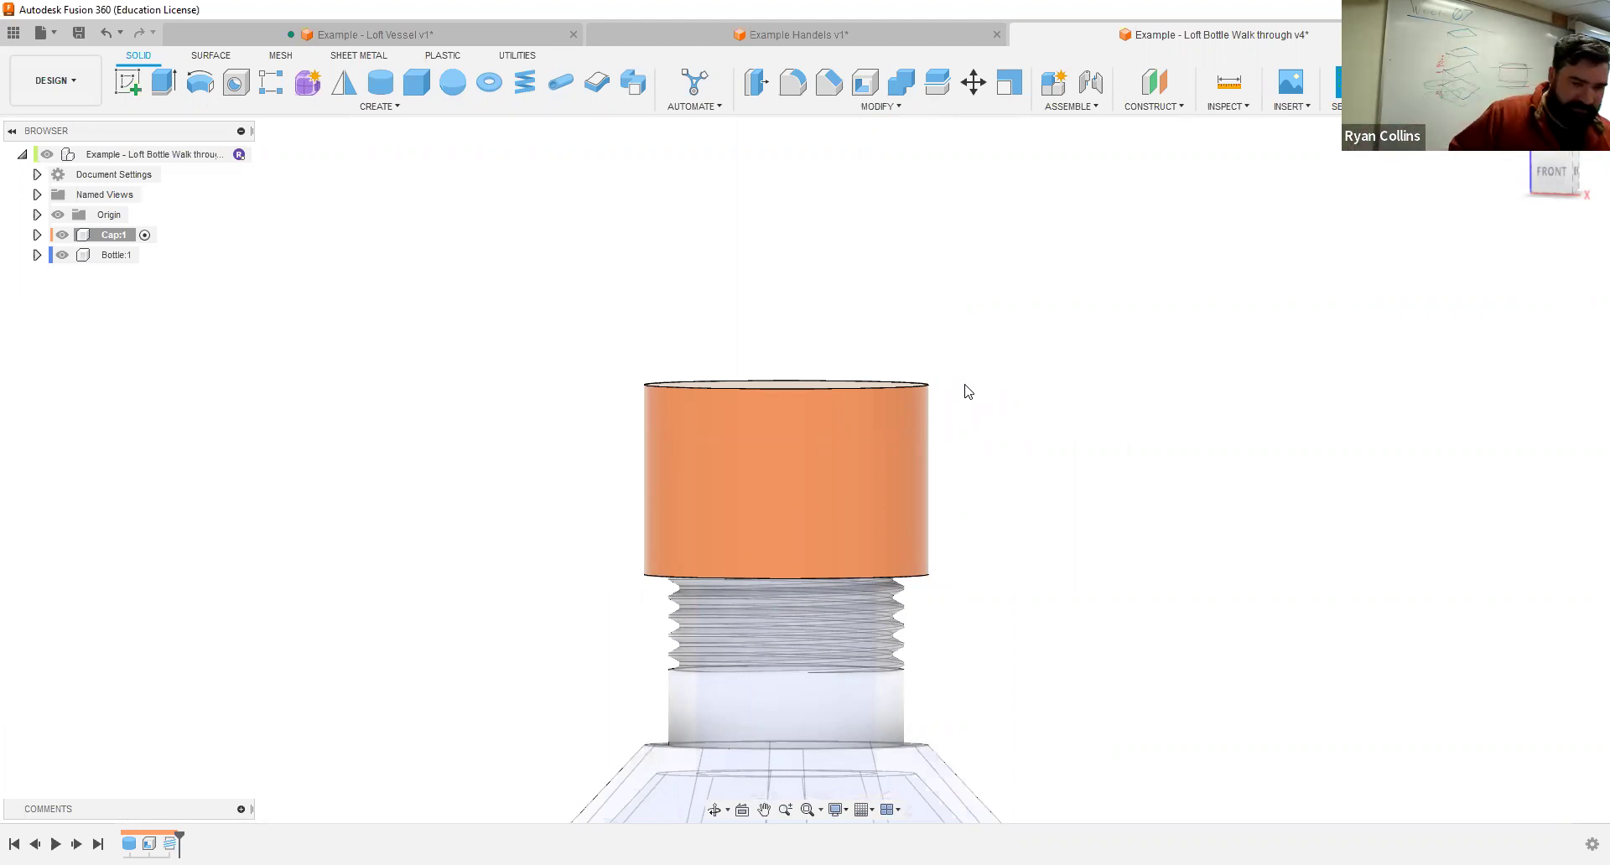
Step: Start a sketch on the cap's top face
{"action": "middle_click_drag", "start_coordinate": [956, 319], "coordinate": [965, 223], "text": "shift"}
{"action": "left_click", "coordinate": [128, 81]}
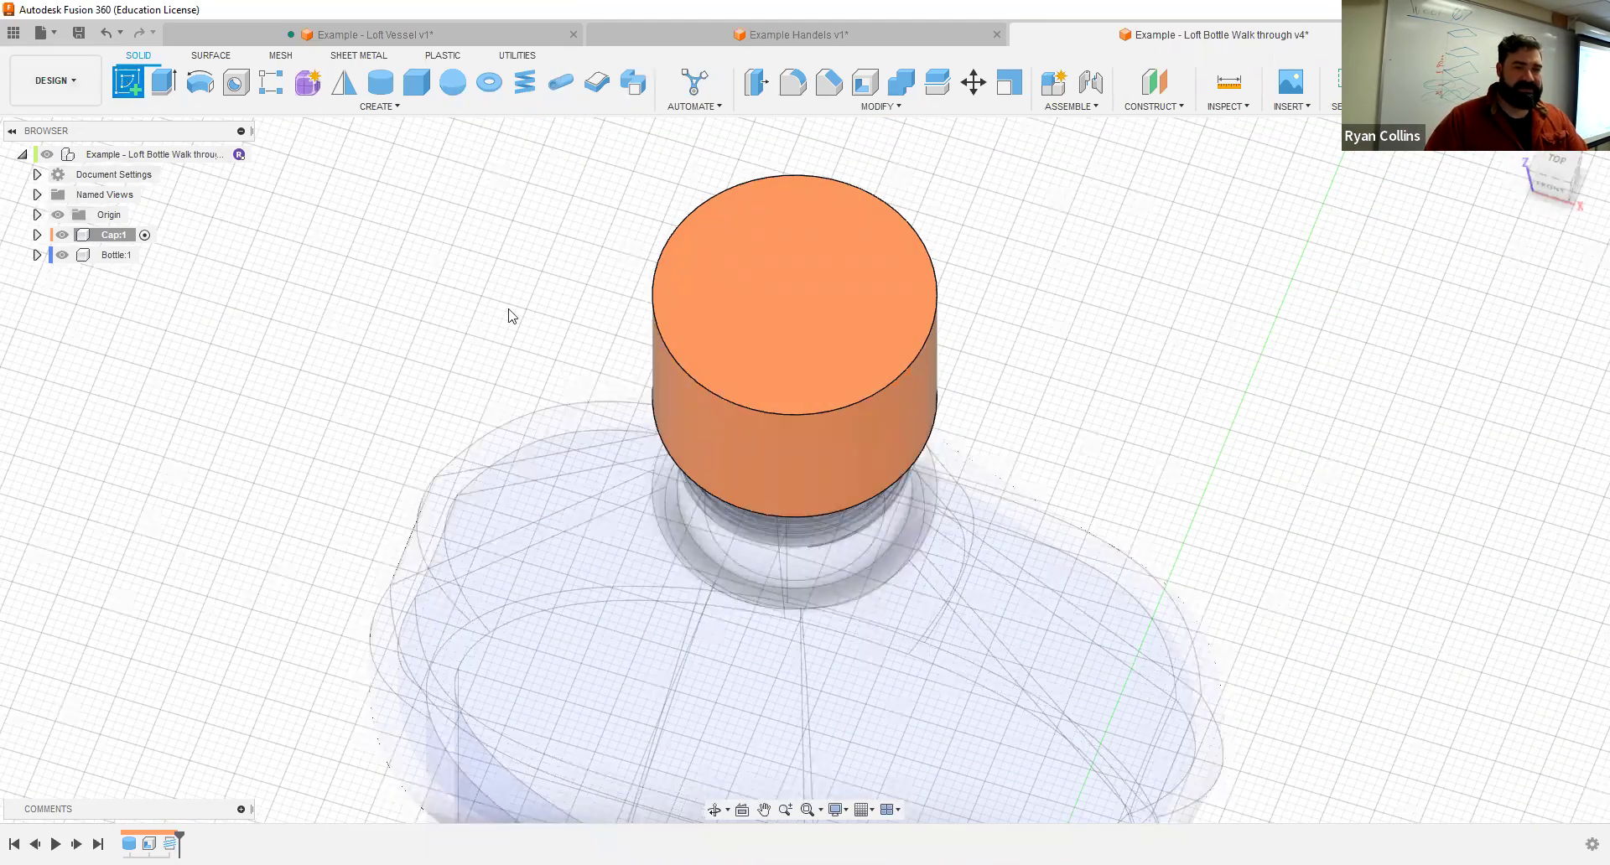
{"action": "left_click", "coordinate": [884, 318]}
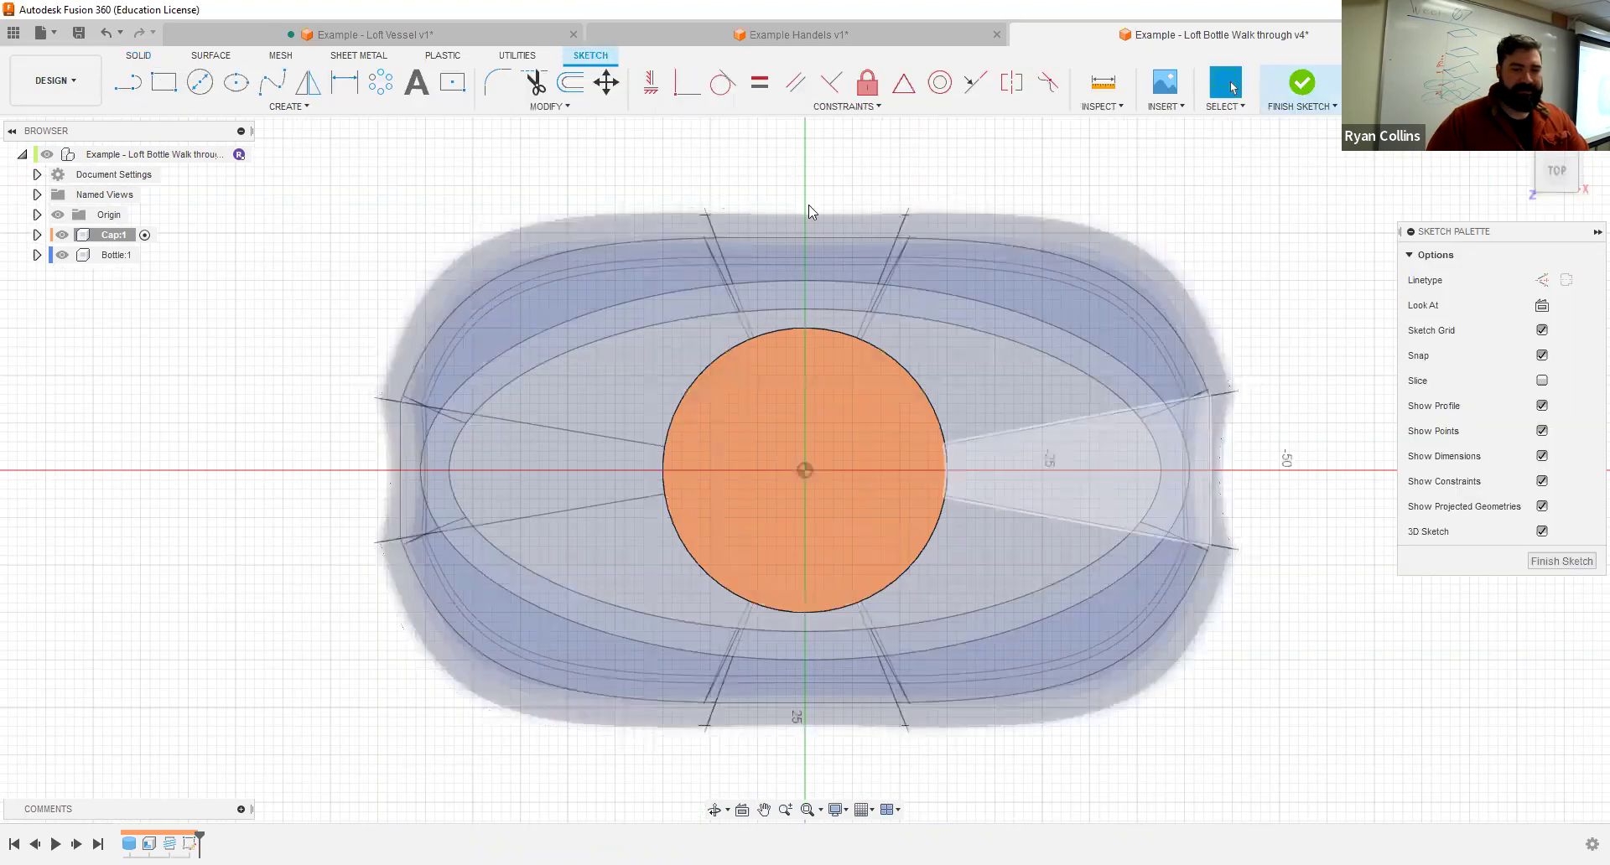
Step: Sketch a 1 mm diameter circle centred where the cap's outer edge crosses the red axis and finish the sketch
{"action": "scroll", "coordinate": [941, 542], "scroll_direction": "up", "scroll_amount": 5}
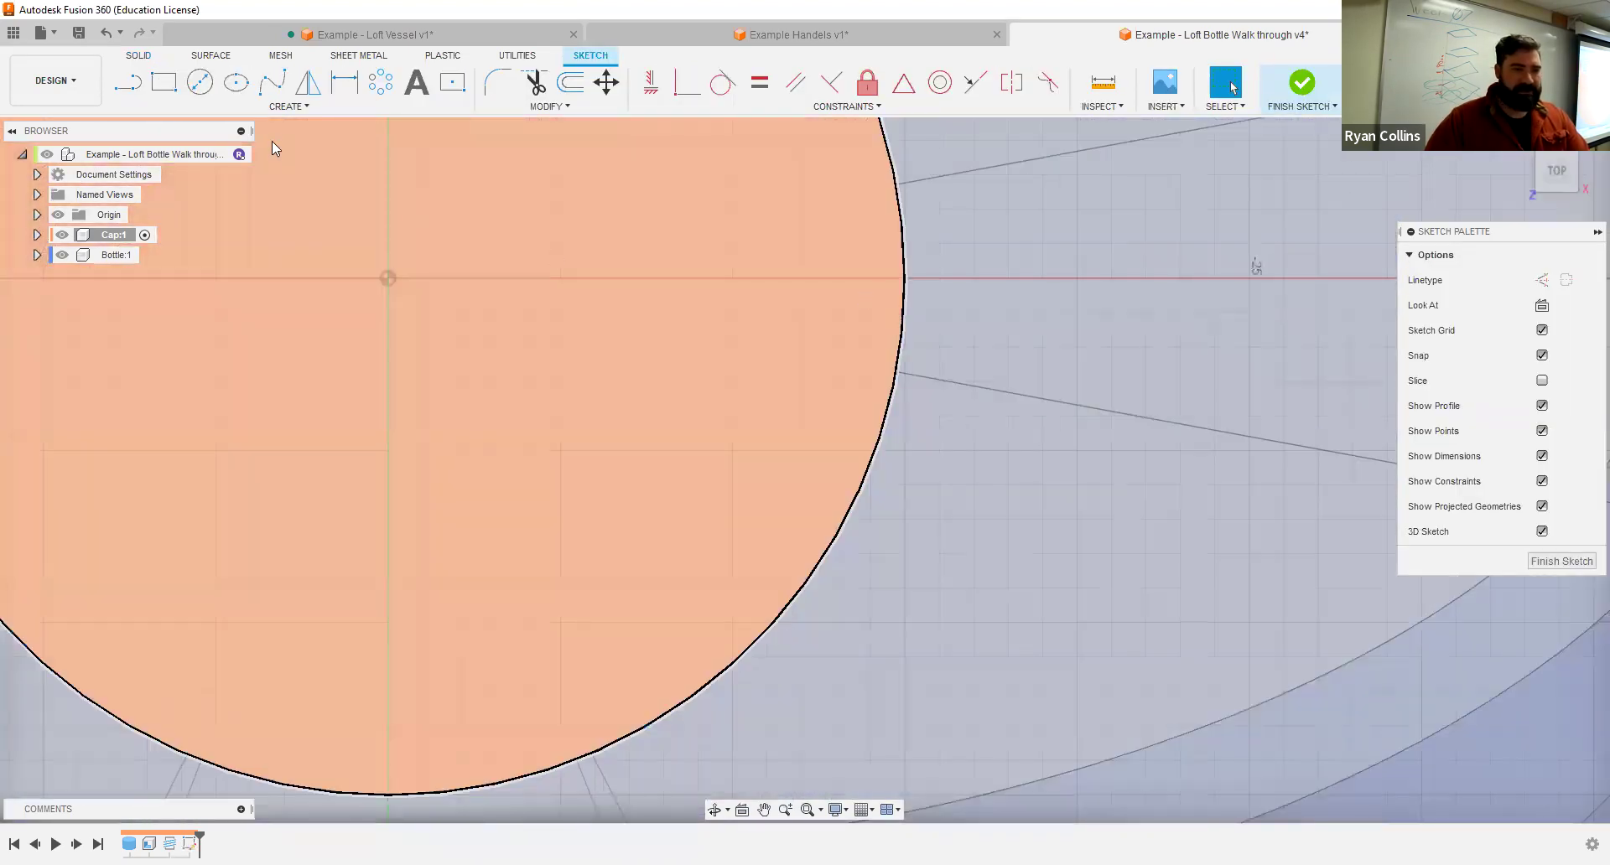
{"action": "left_click", "coordinate": [207, 88]}
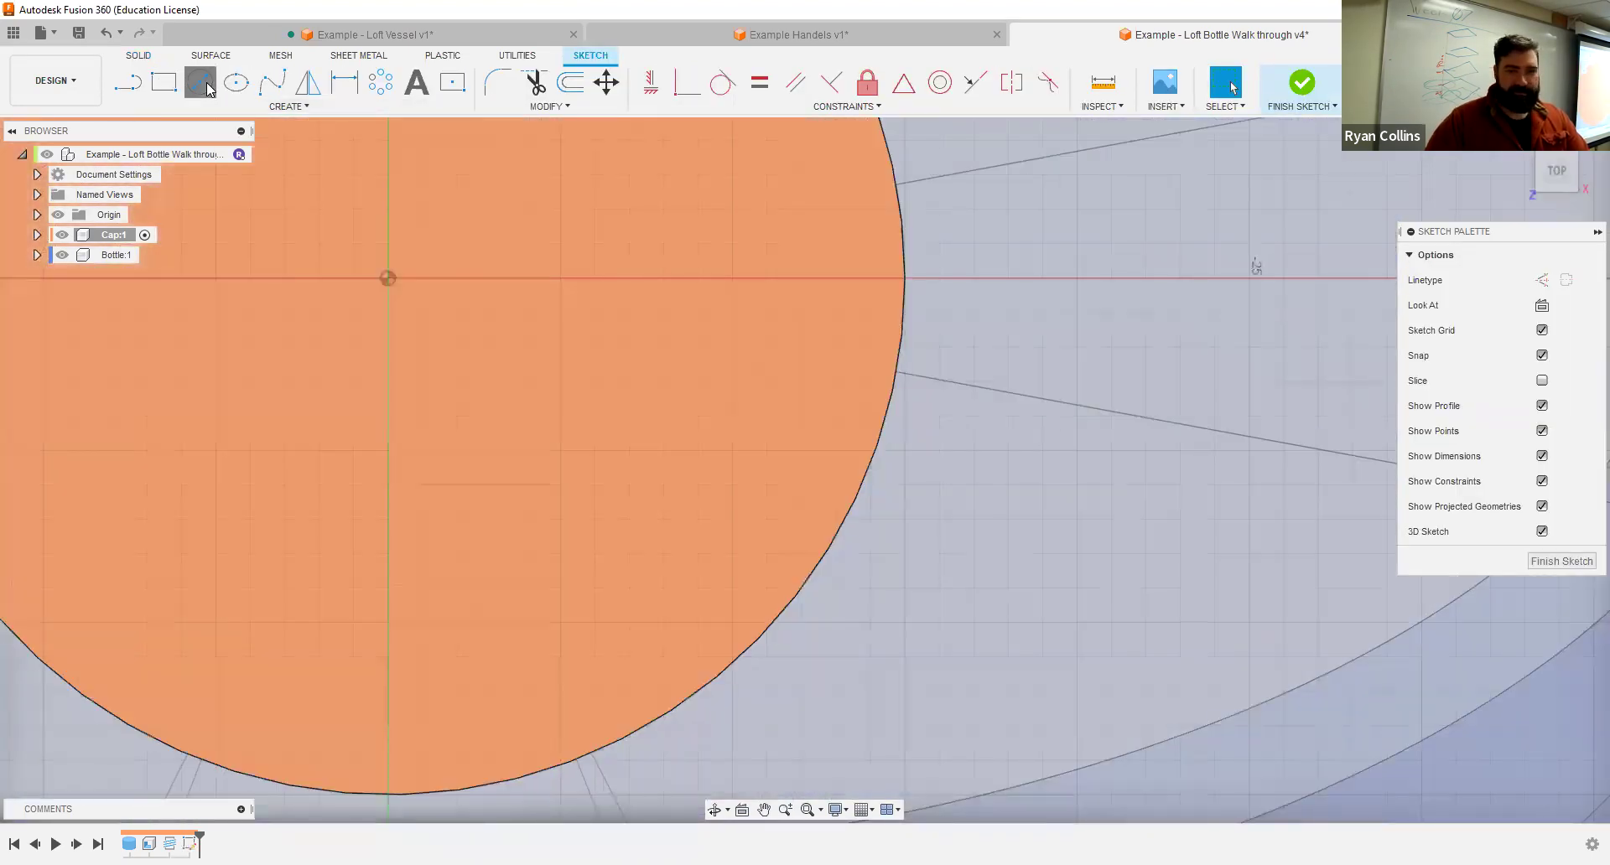
{"action": "left_click", "coordinate": [907, 279]}
{"action": "type", "text": "1"}
{"action": "key", "text": "Return"}
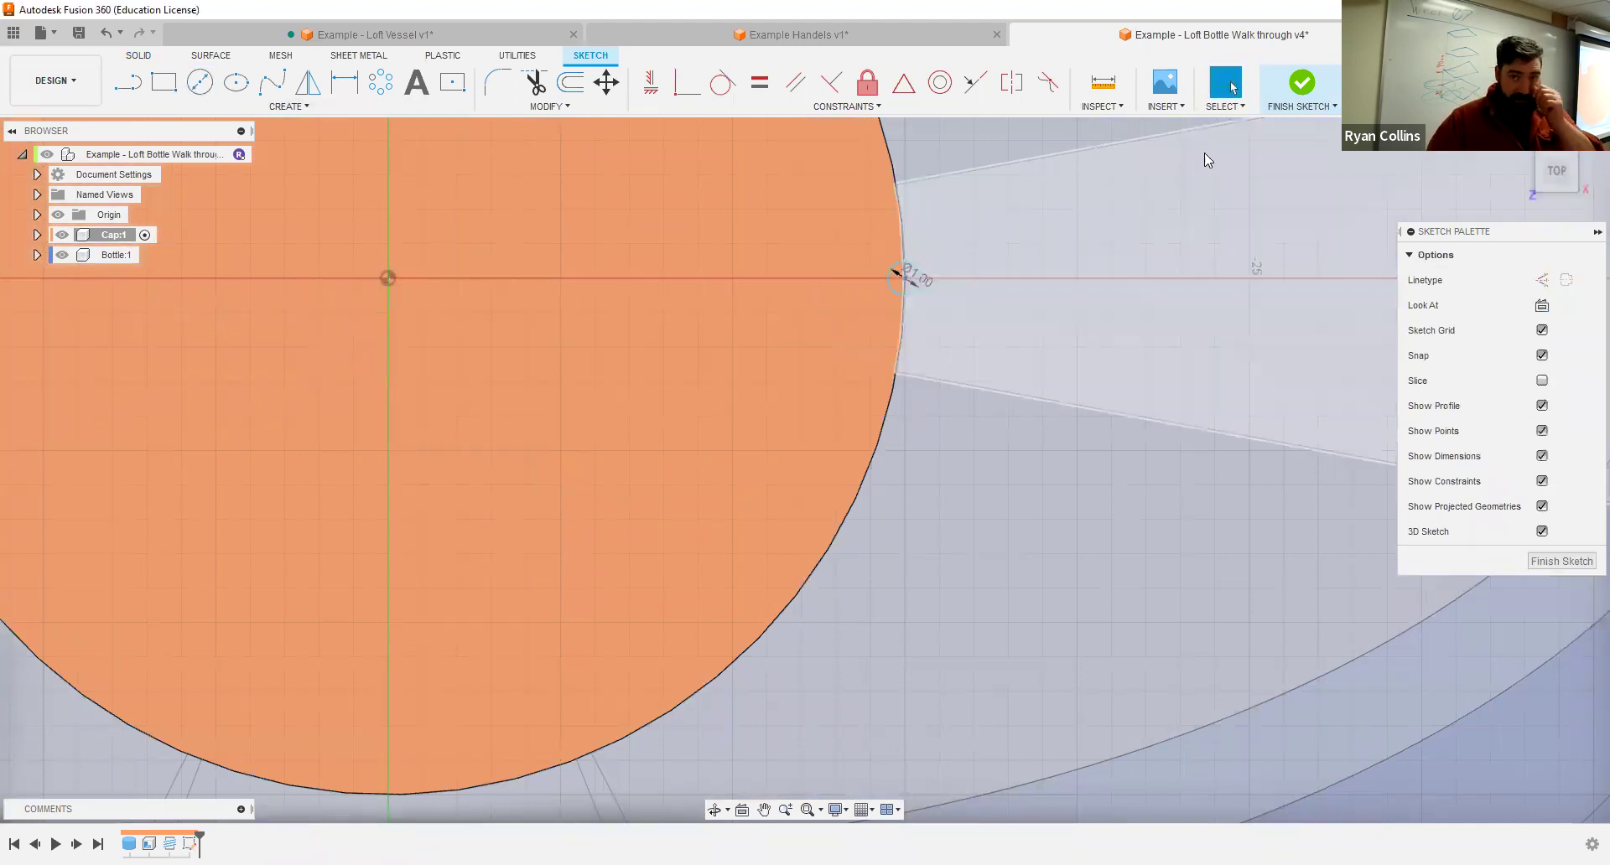
{"action": "key", "text": "Escape"}
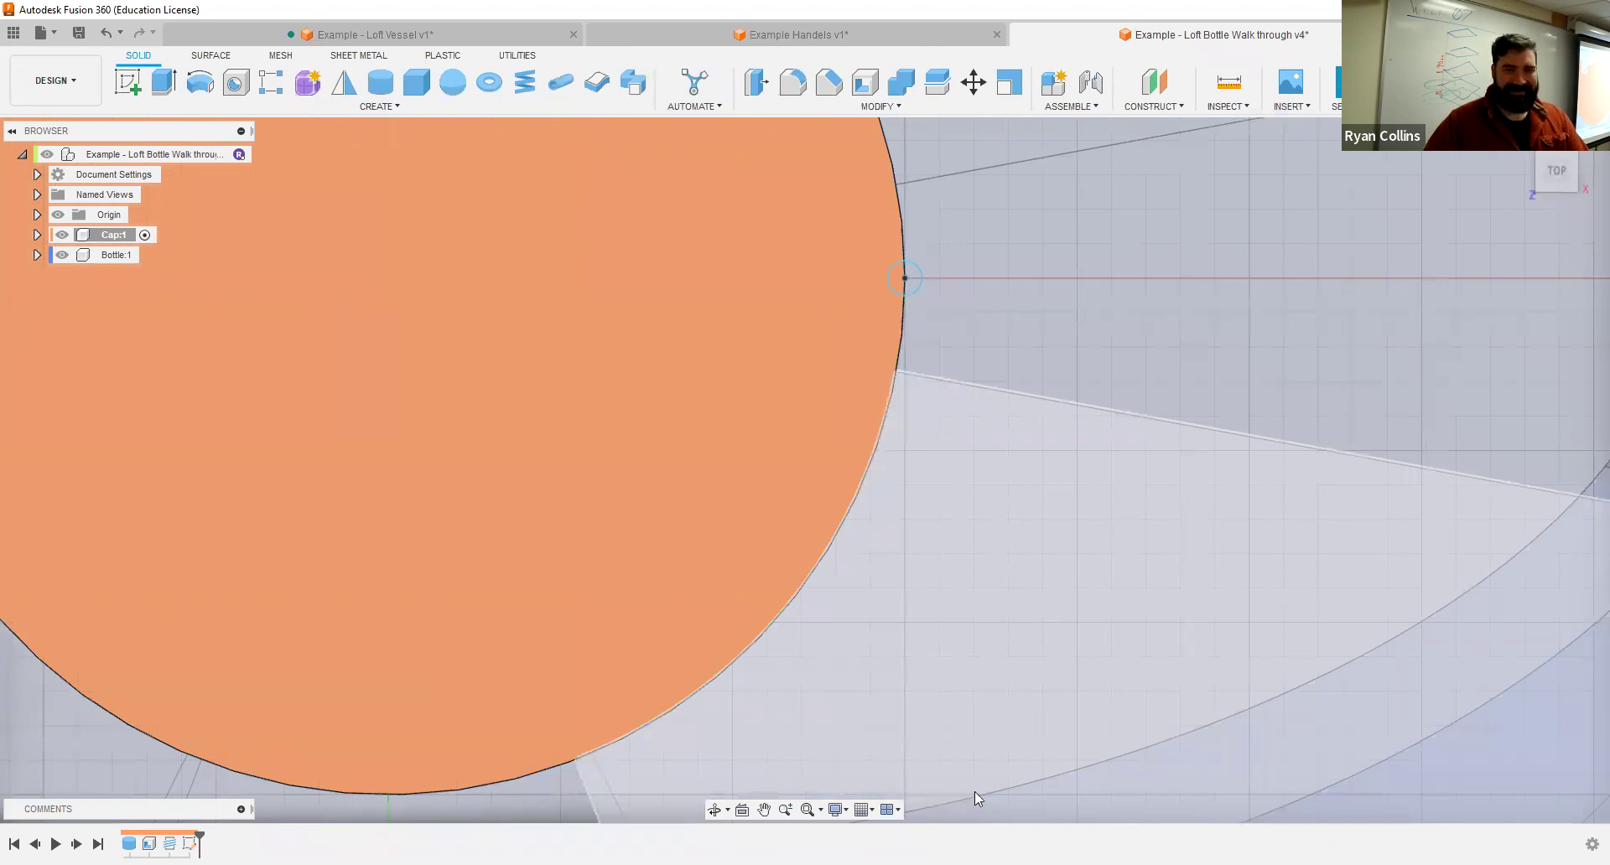
Step: Extrude both halves of the small circle as a cut 18 mm down into the cap's side
{"action": "scroll", "coordinate": [1031, 796], "scroll_direction": "down", "scroll_amount": 3}
{"action": "middle_click_drag", "start_coordinate": [1010, 722], "coordinate": [1098, 527], "text": "shift"}
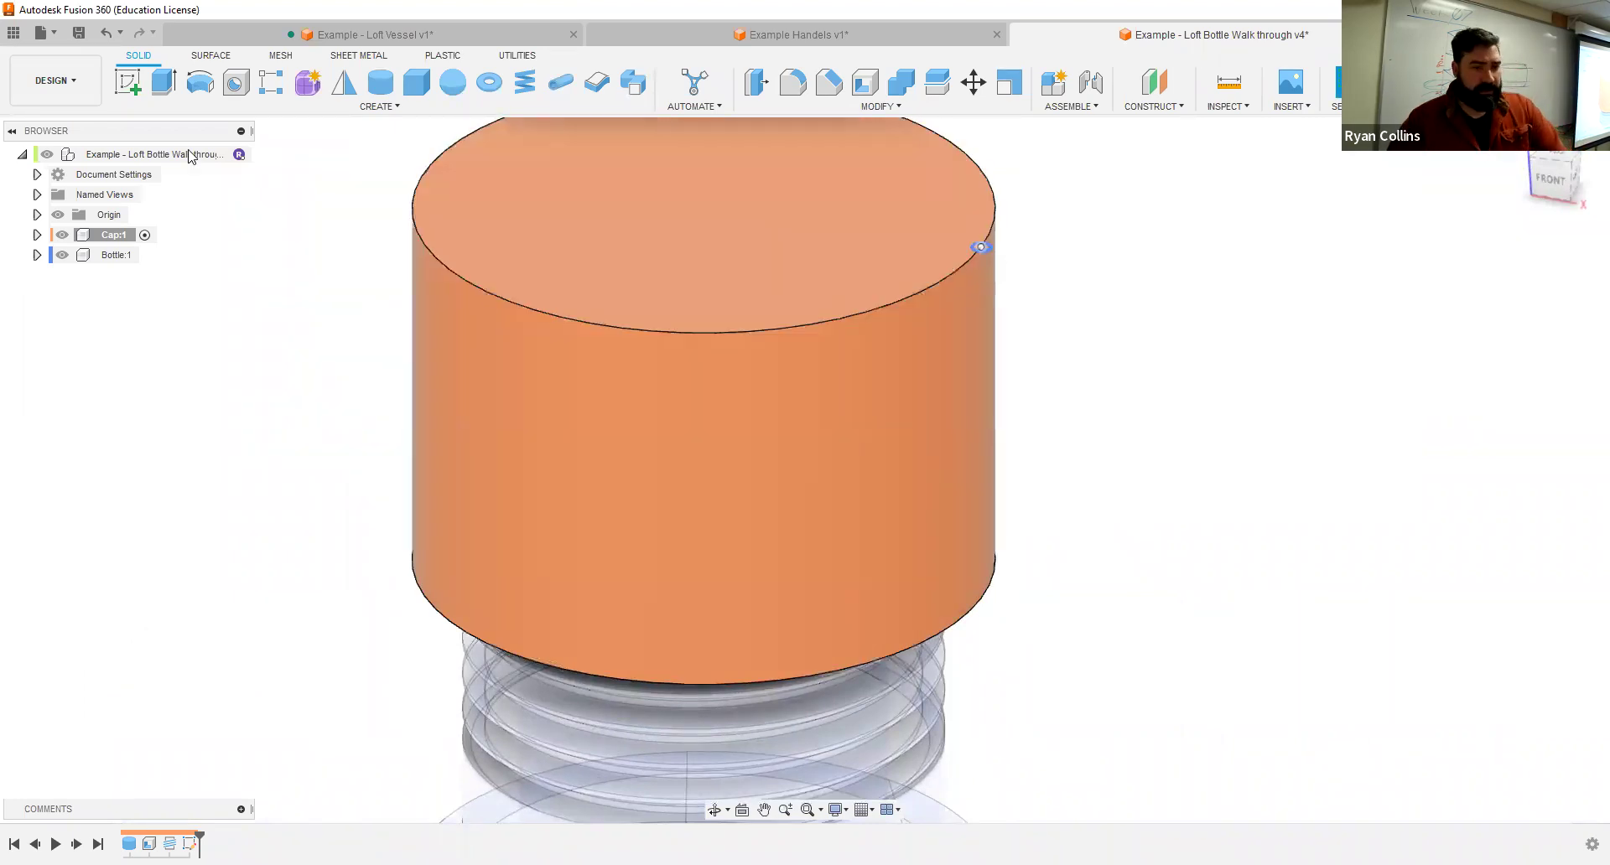
{"action": "left_click", "coordinate": [163, 84]}
{"action": "scroll", "coordinate": [979, 234], "scroll_direction": "up", "scroll_amount": 3}
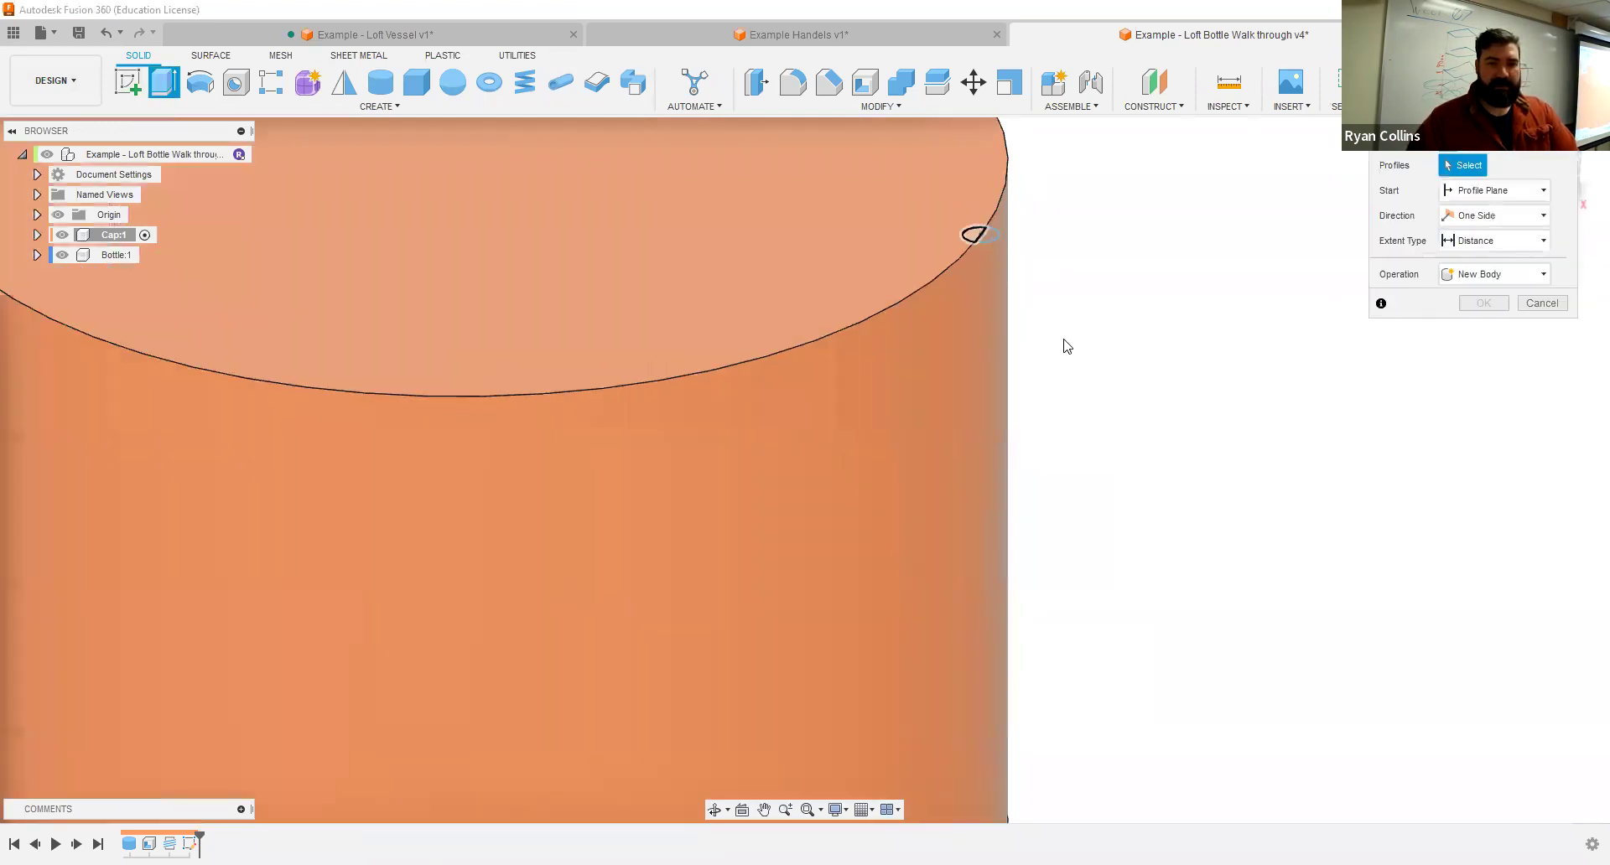
{"action": "scroll", "coordinate": [1047, 367], "scroll_direction": "down", "scroll_amount": 3}
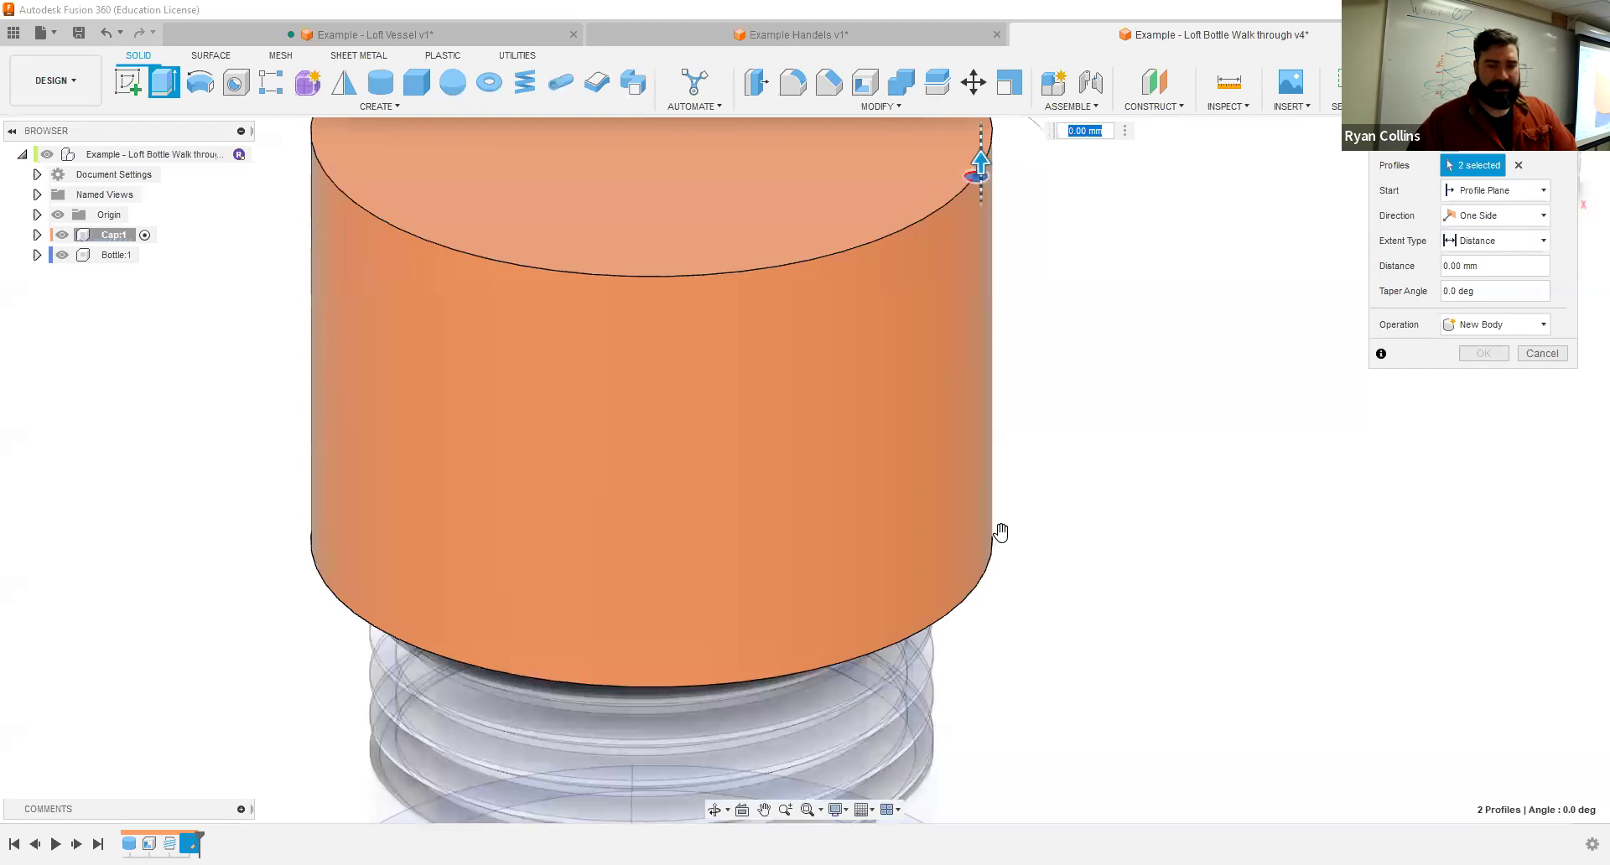
{"action": "type", "text": "-18"}
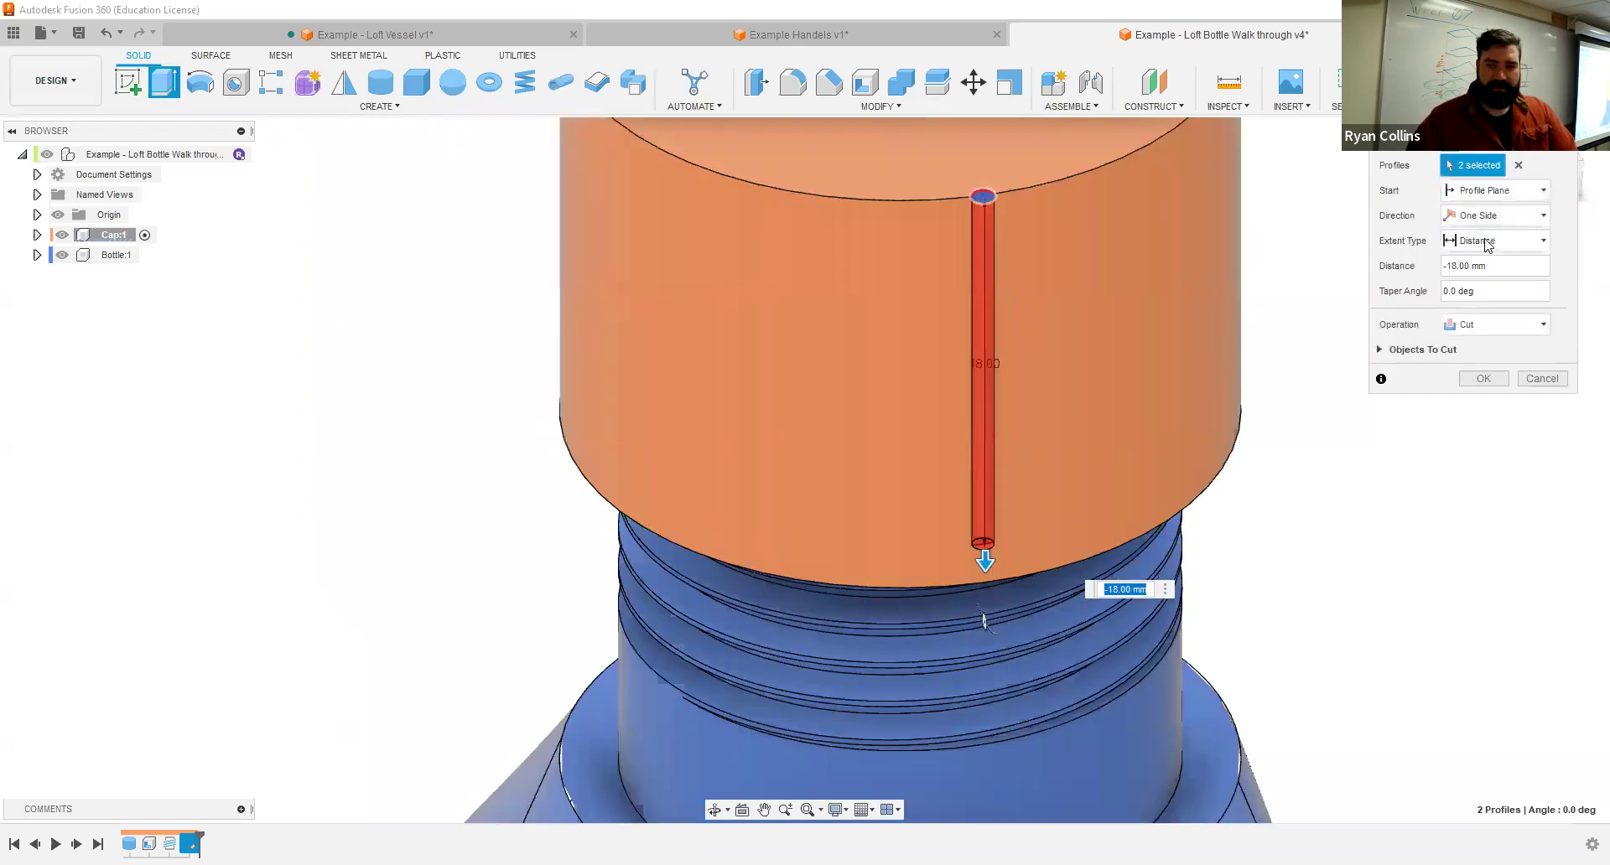
Step: Change the cut's extent type to To Object, ending at the cap's bottom rim face
{"action": "left_click", "coordinate": [1485, 244]}
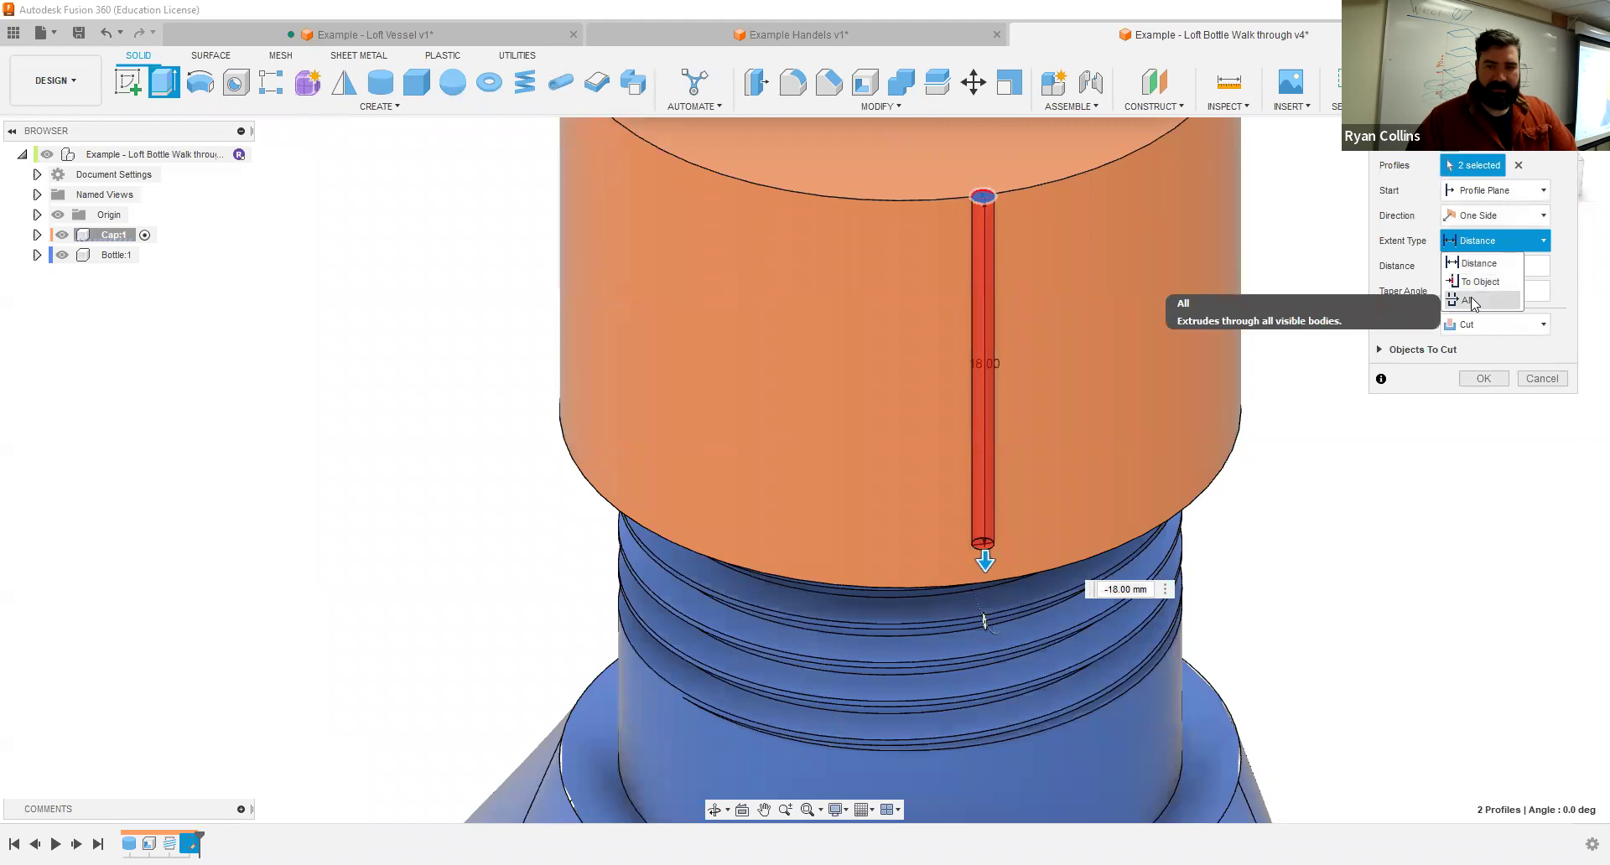
{"action": "left_click", "coordinate": [1477, 282]}
{"action": "middle_click_drag", "start_coordinate": [1191, 470], "coordinate": [1172, 270], "text": "shift"}
{"action": "left_click", "coordinate": [1127, 496]}
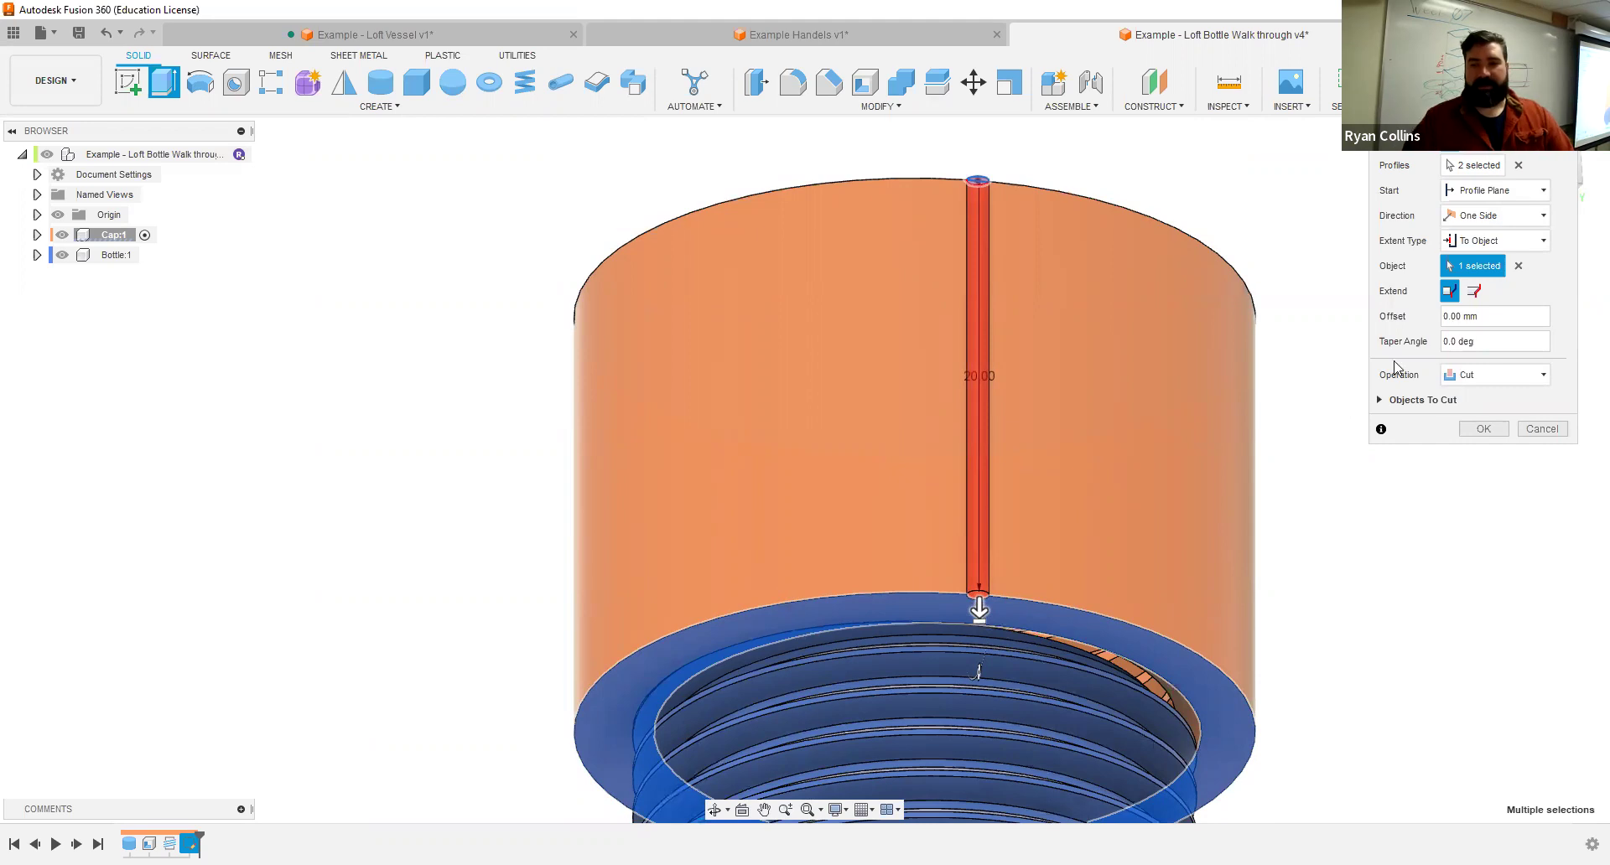
Step: Offset the cut's end by -1 mm from the bottom rim face and complete the groove
{"action": "left_click", "coordinate": [1489, 246]}
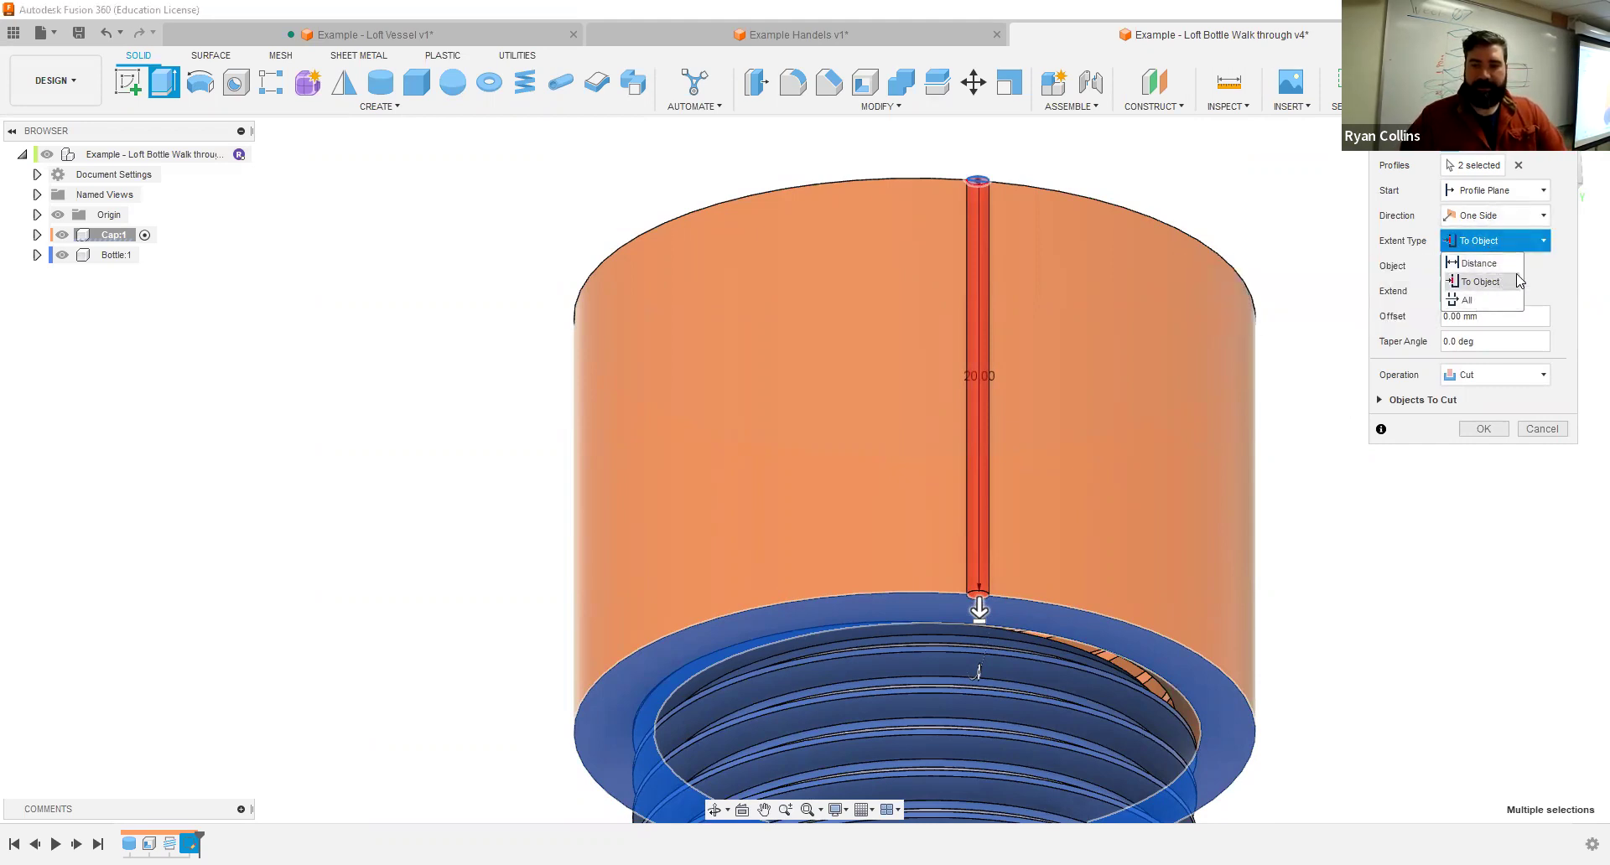
{"action": "left_click", "coordinate": [1482, 282]}
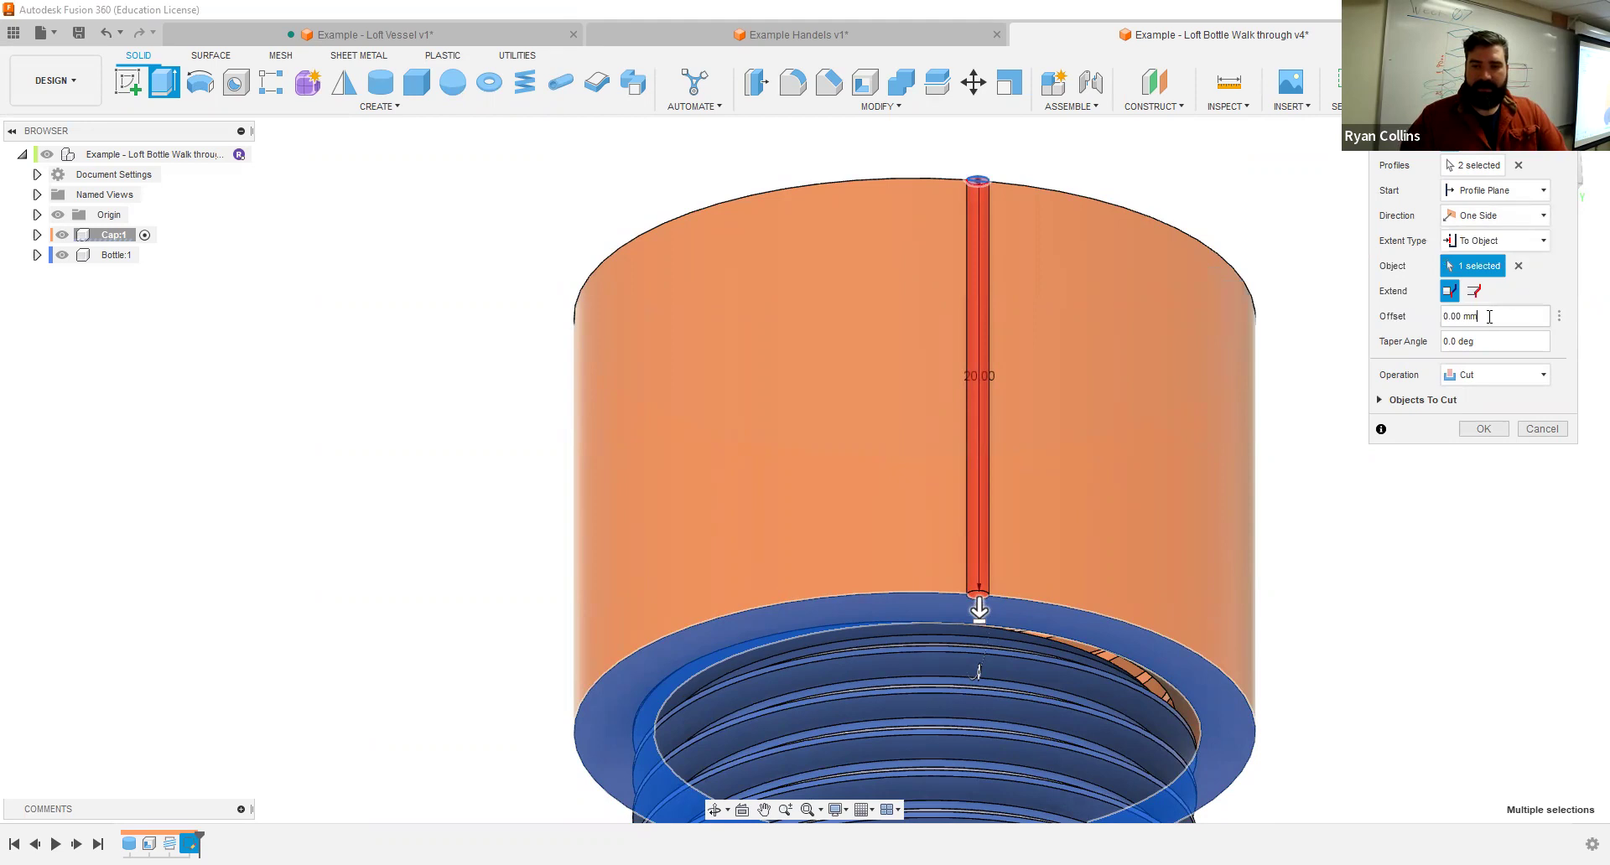
{"action": "double_click", "coordinate": [1453, 316]}
{"action": "type", "text": "1"}
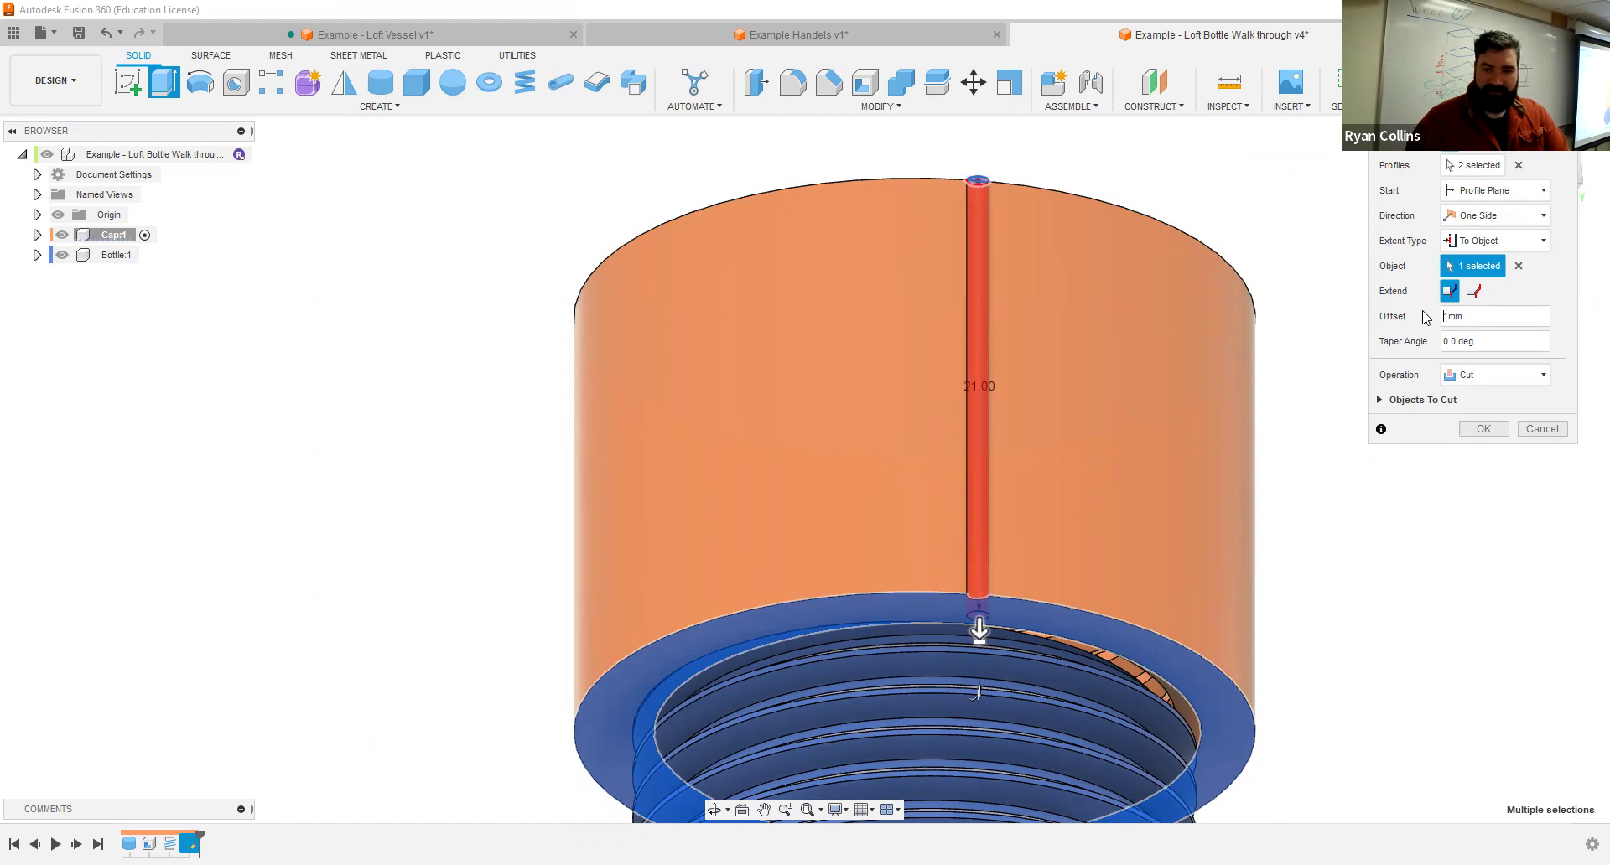
{"action": "key", "text": "Home"}
{"action": "type", "text": "-"}
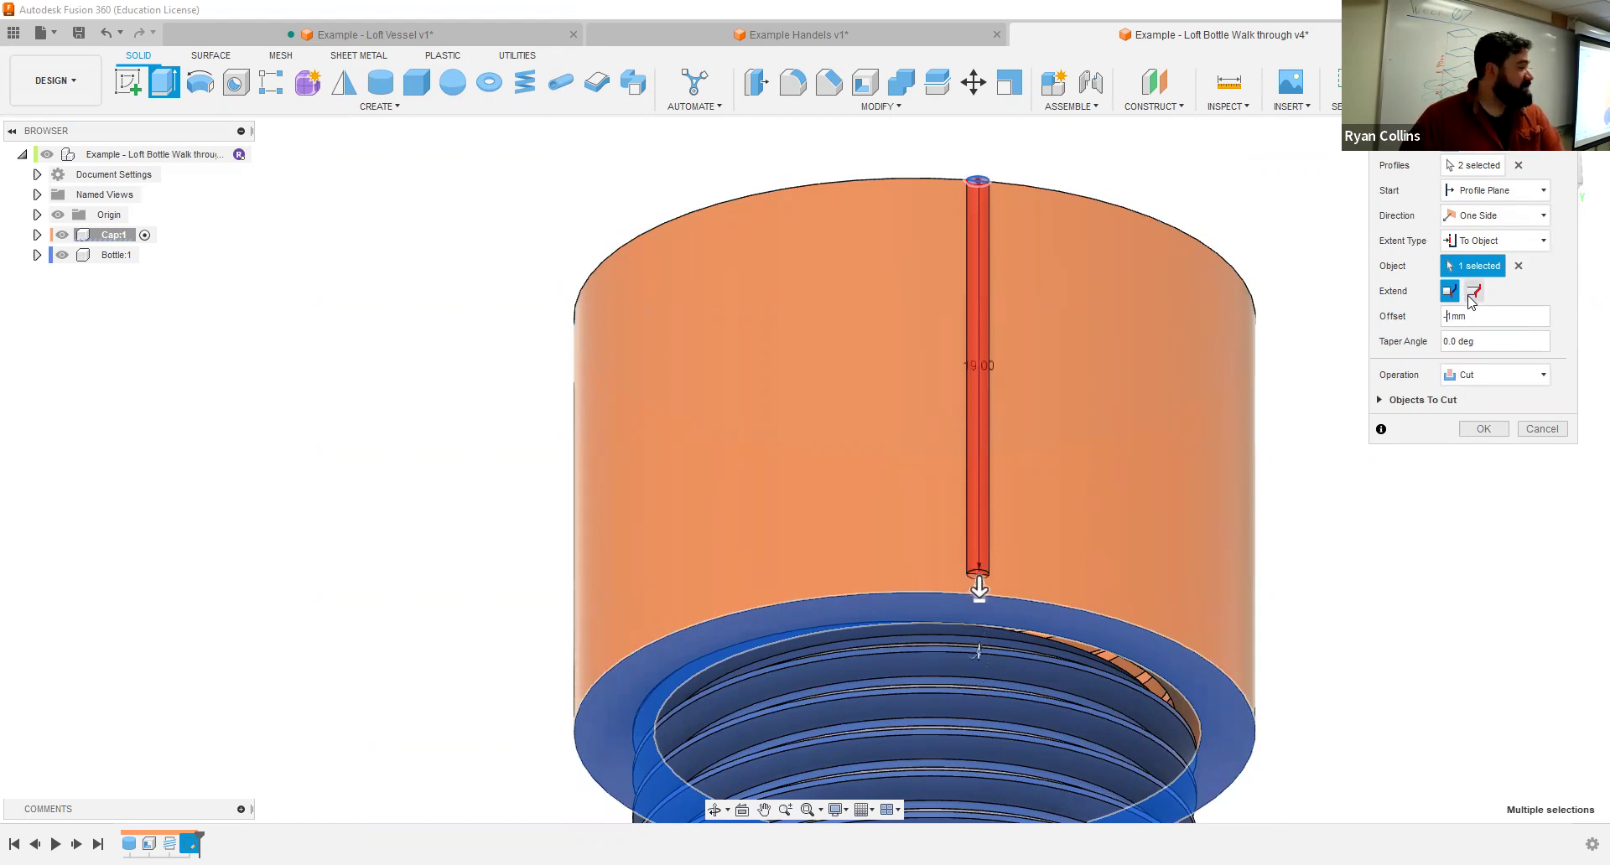
{"action": "left_click", "coordinate": [1477, 428]}
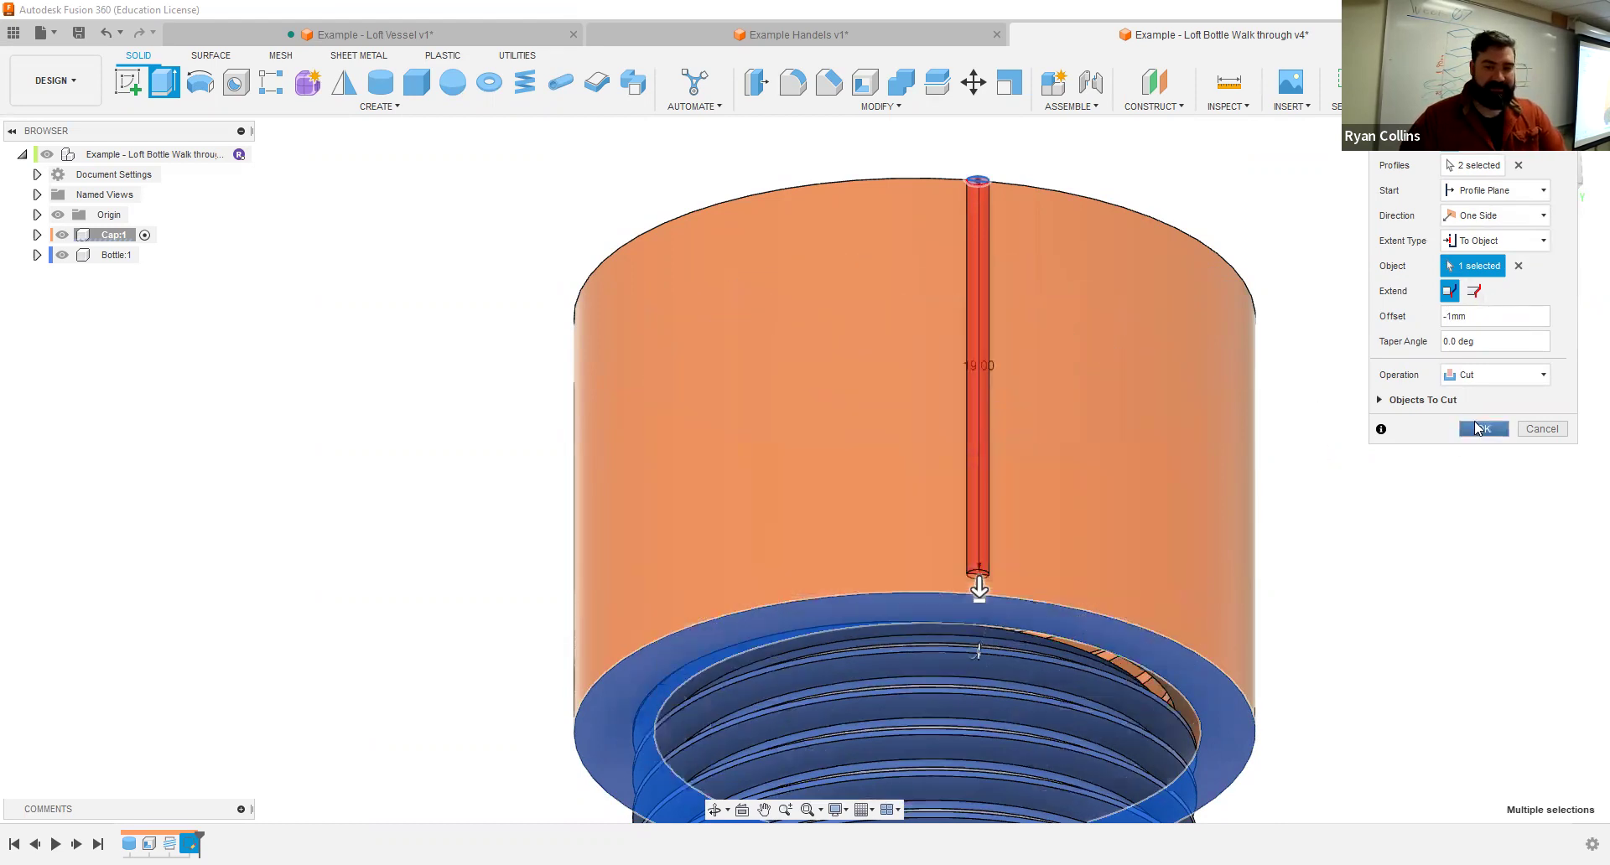
Step: Hide the Bottle component so that only the cap is shown
{"action": "middle_click_drag", "start_coordinate": [1358, 438], "coordinate": [809, 331], "text": "shift"}
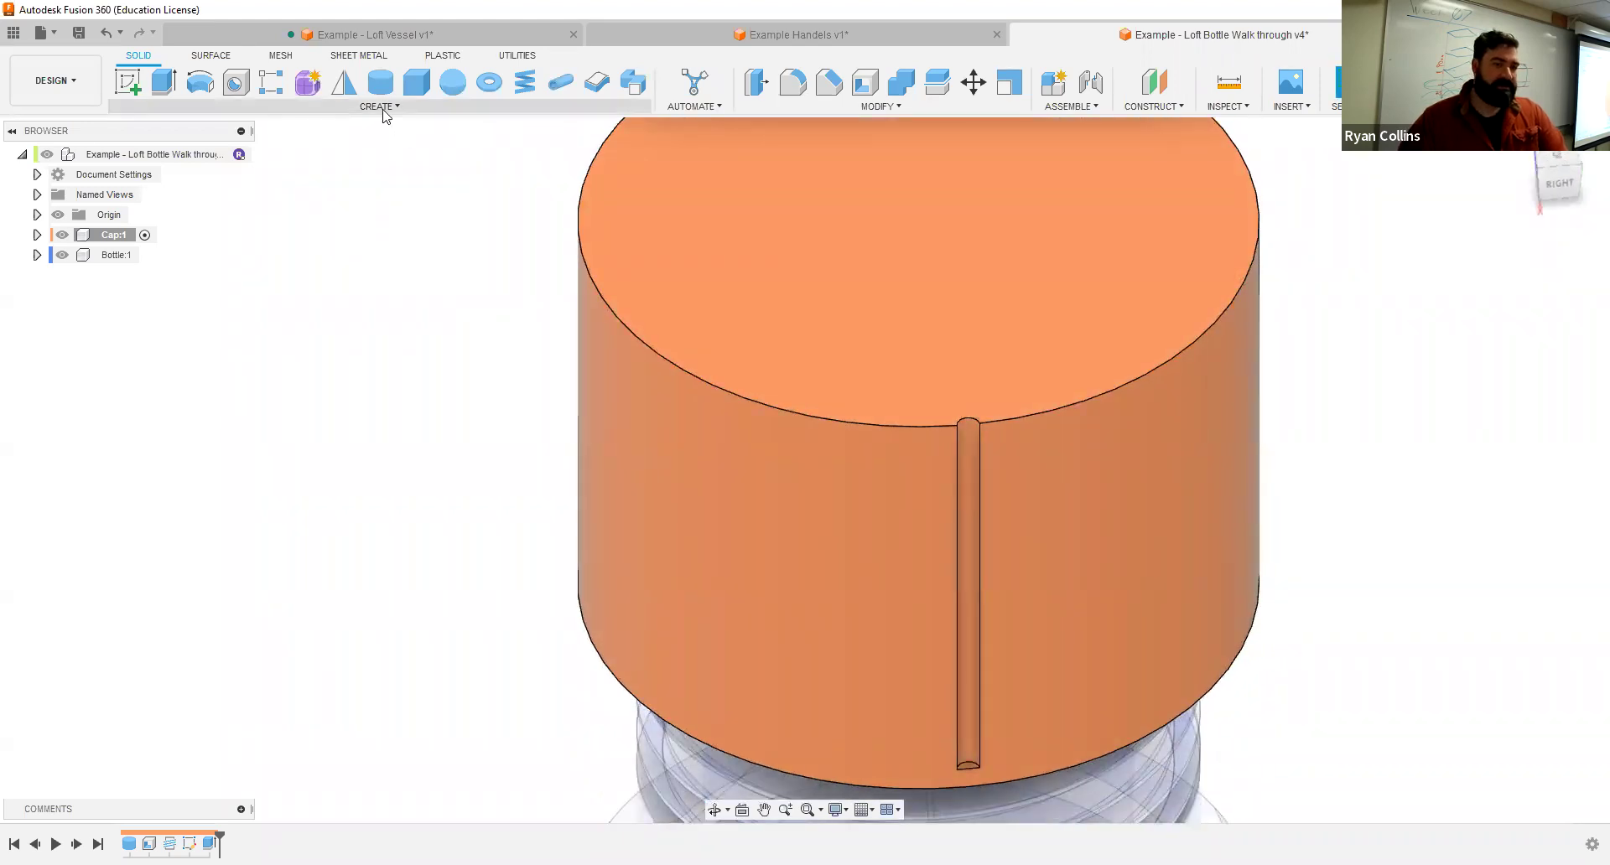
{"action": "left_click", "coordinate": [61, 257]}
{"action": "left_click", "coordinate": [61, 257]}
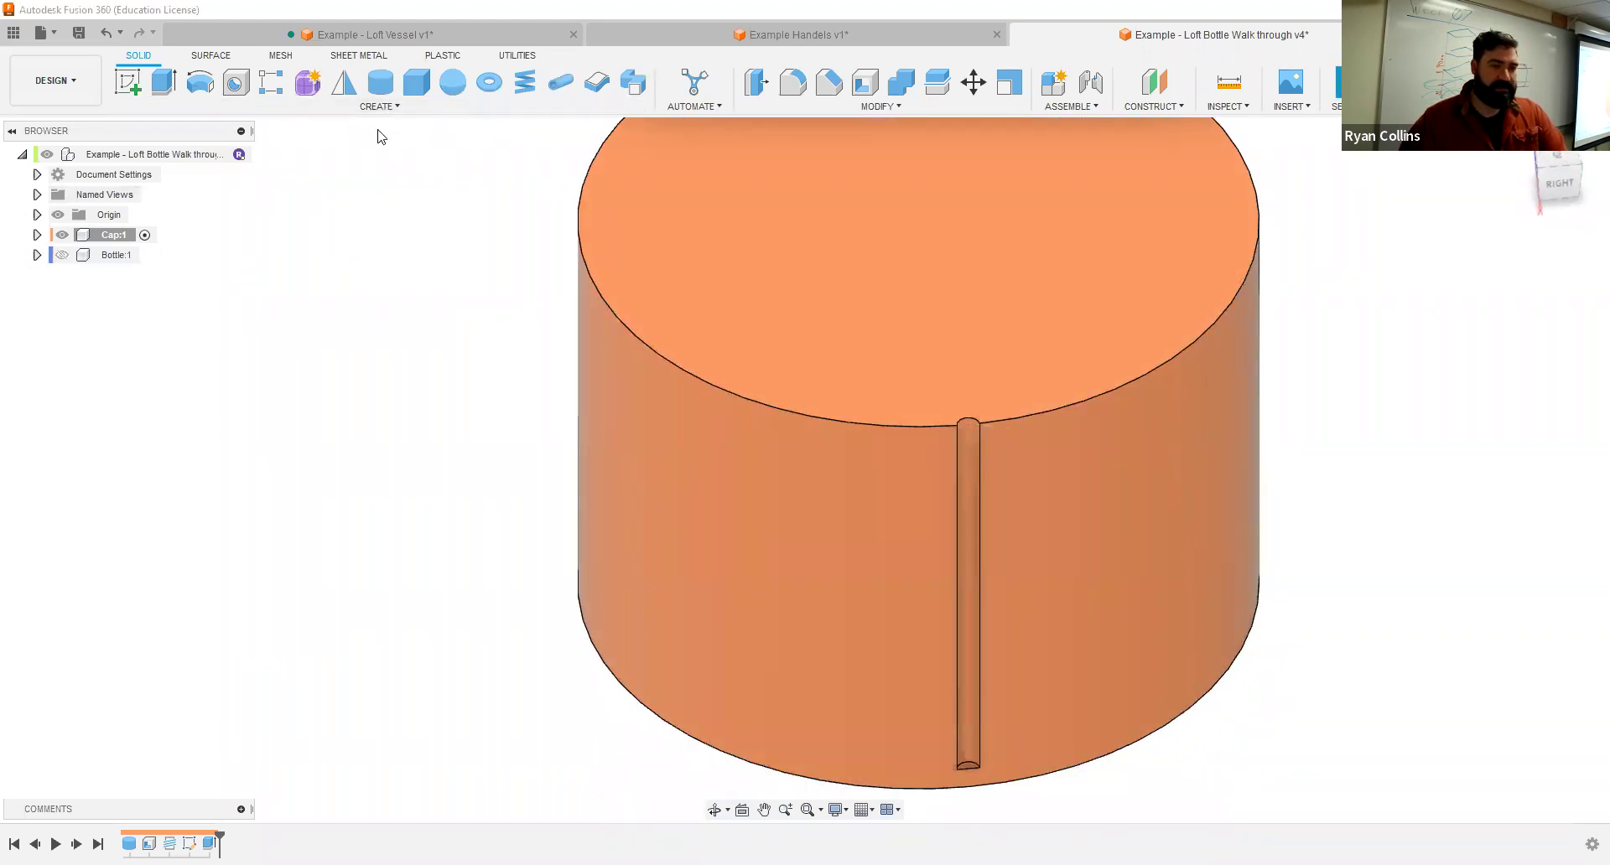
Step: Start a circular pattern with object type Features and select the groove cut on the cap's side
{"action": "left_click", "coordinate": [377, 108]}
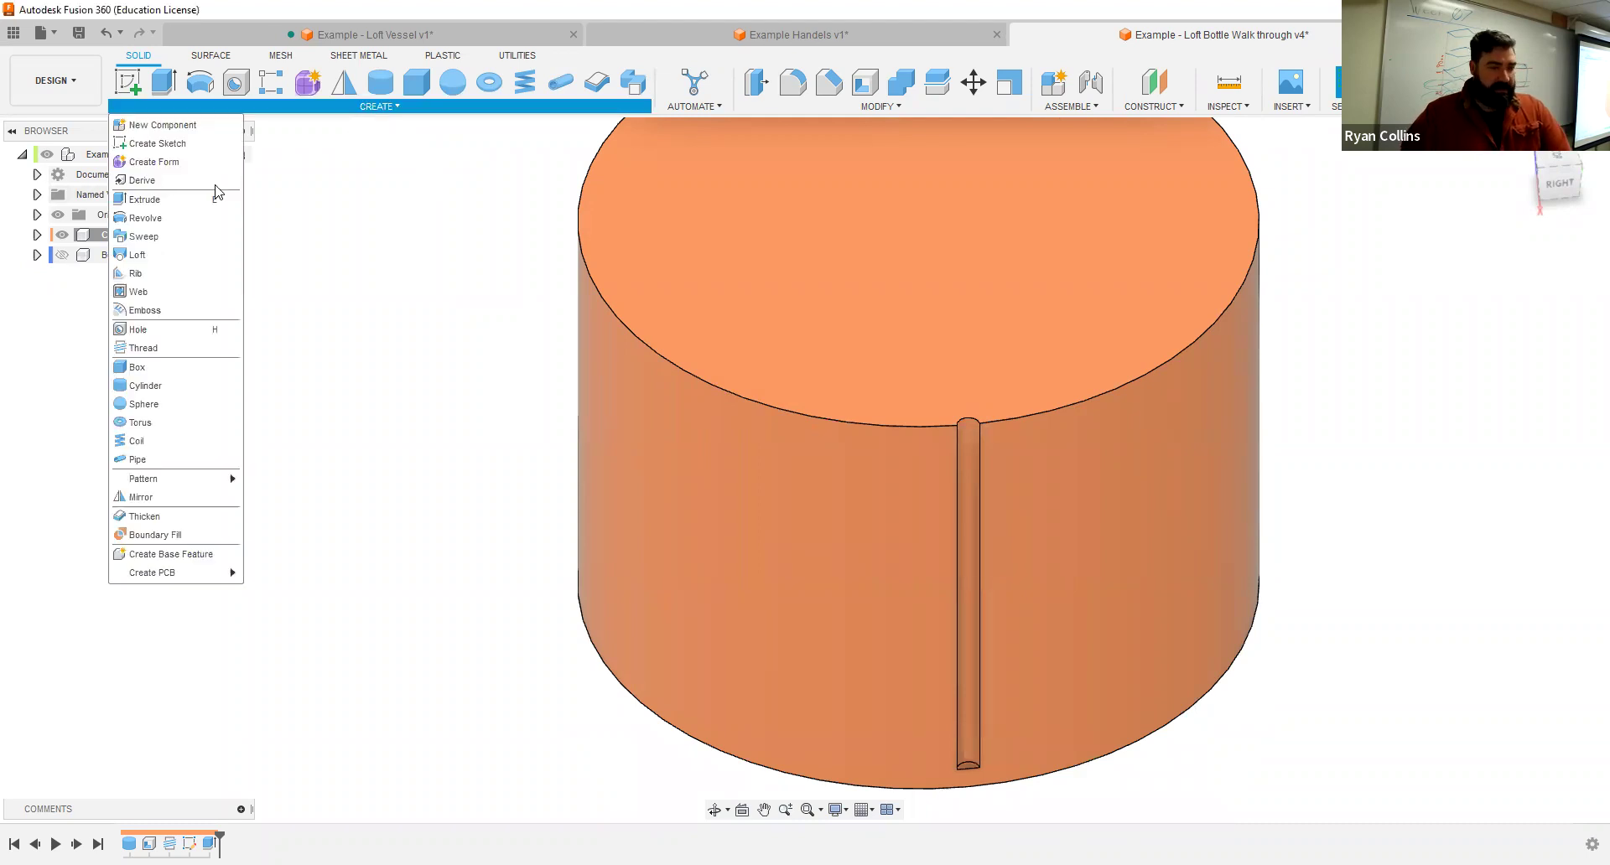
{"action": "mouse_move", "coordinate": [180, 480]}
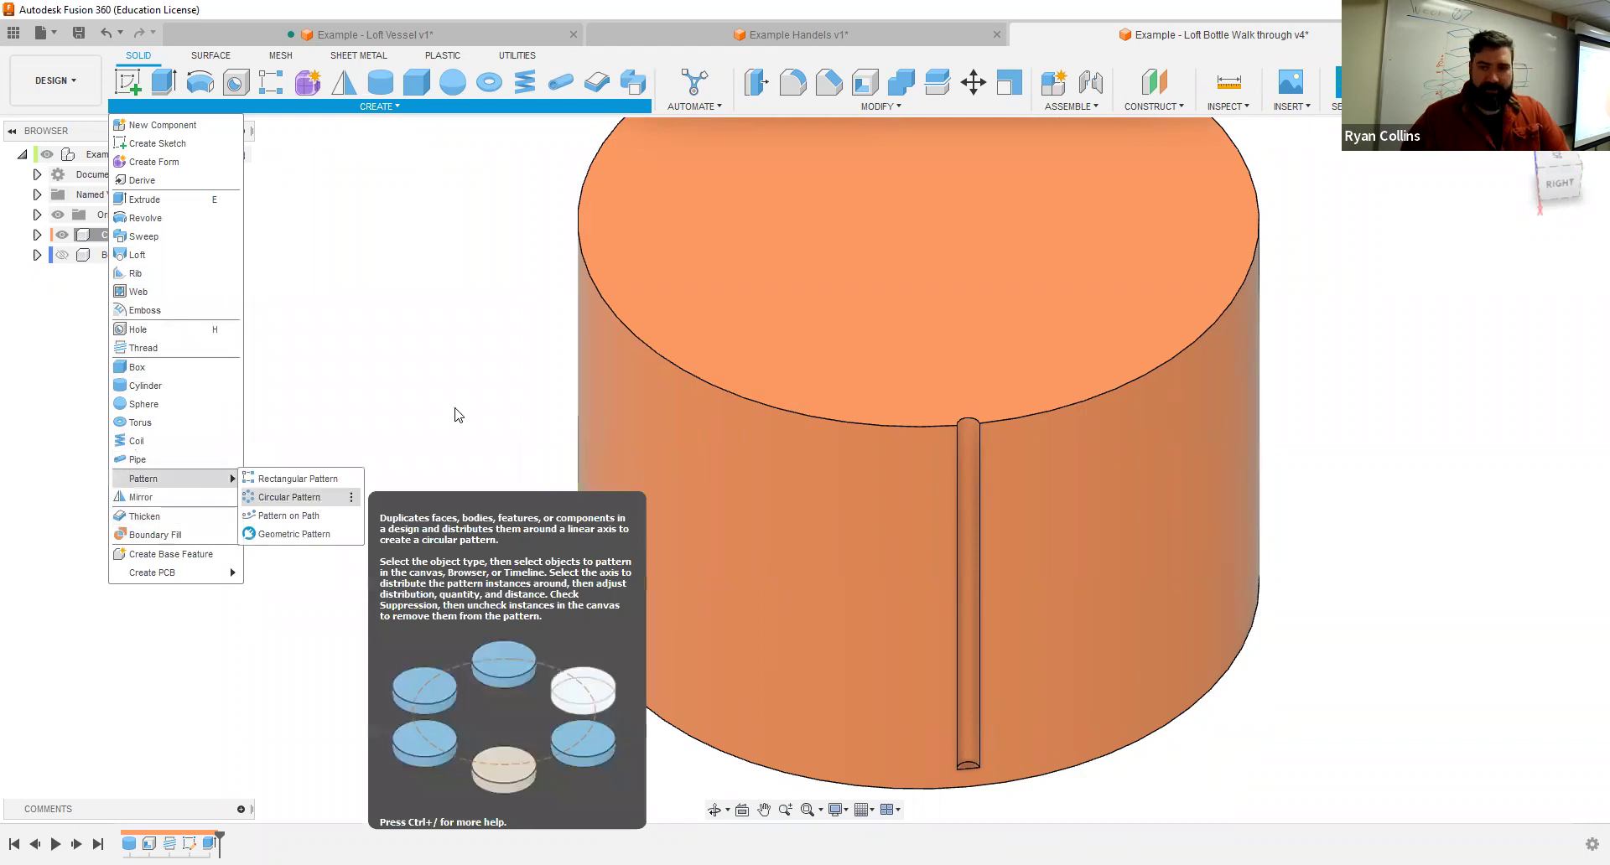
{"action": "left_click", "coordinate": [317, 497]}
{"action": "left_click", "coordinate": [1496, 165]}
{"action": "left_click", "coordinate": [1486, 207]}
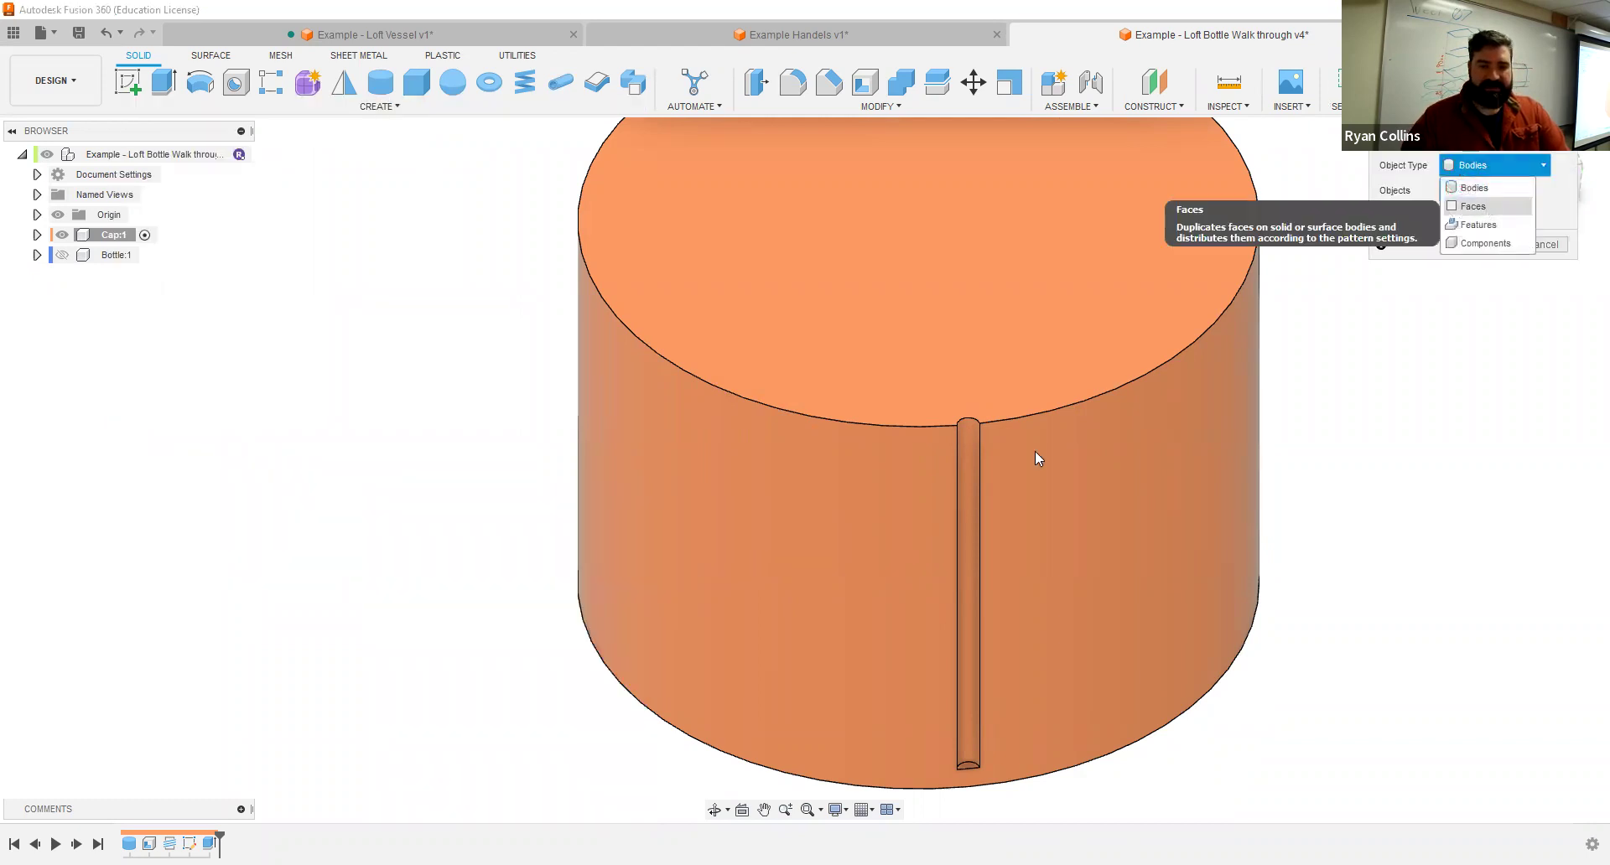
{"action": "left_click", "coordinate": [970, 575]}
{"action": "left_click", "coordinate": [1499, 165]}
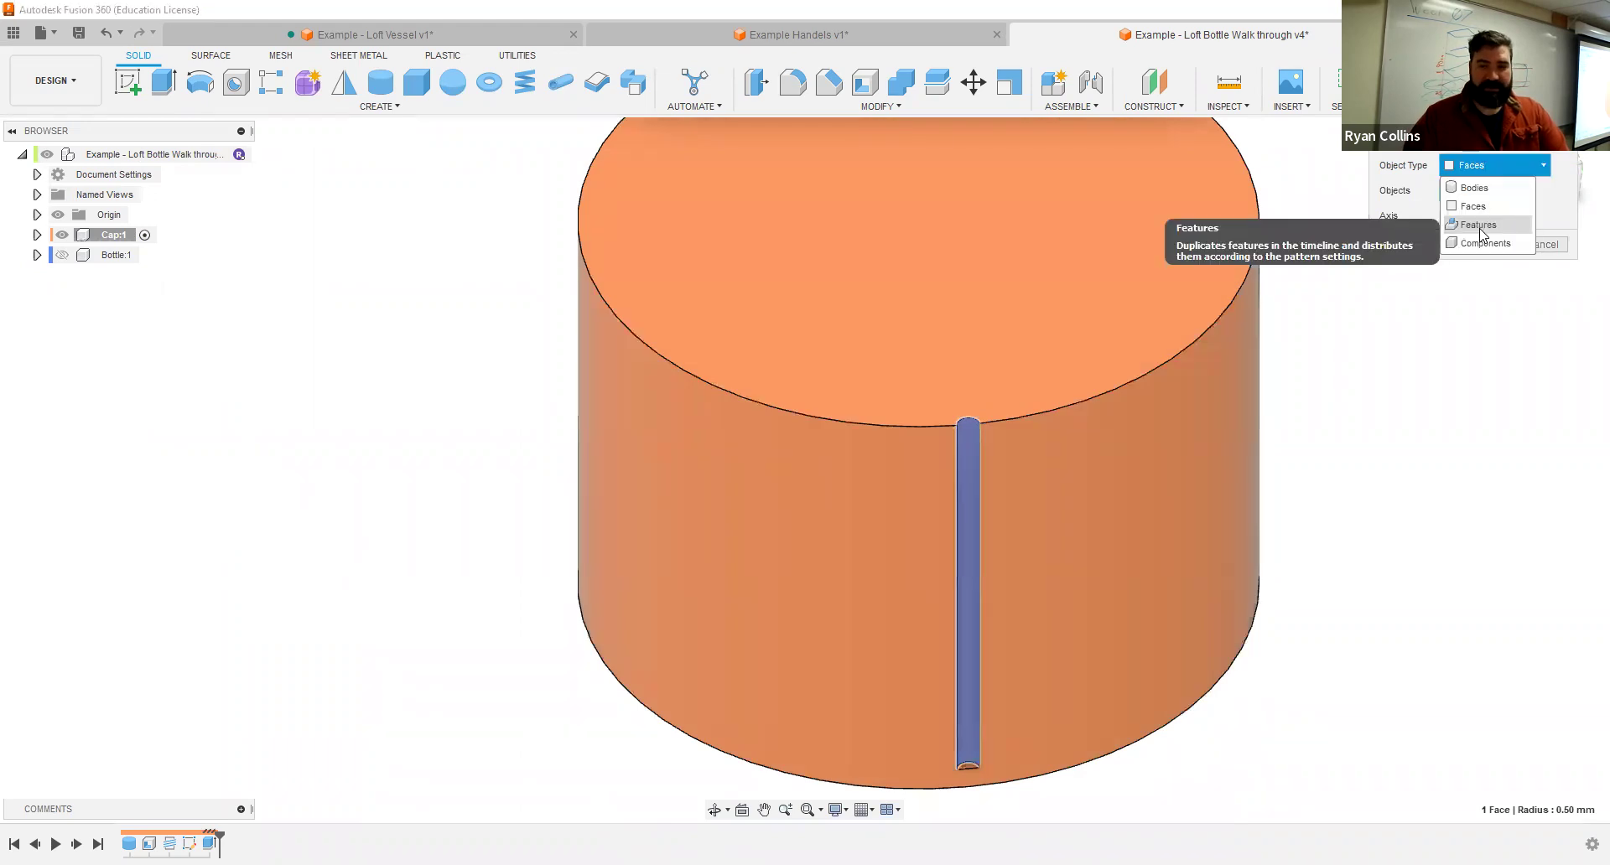
{"action": "left_click", "coordinate": [1486, 220]}
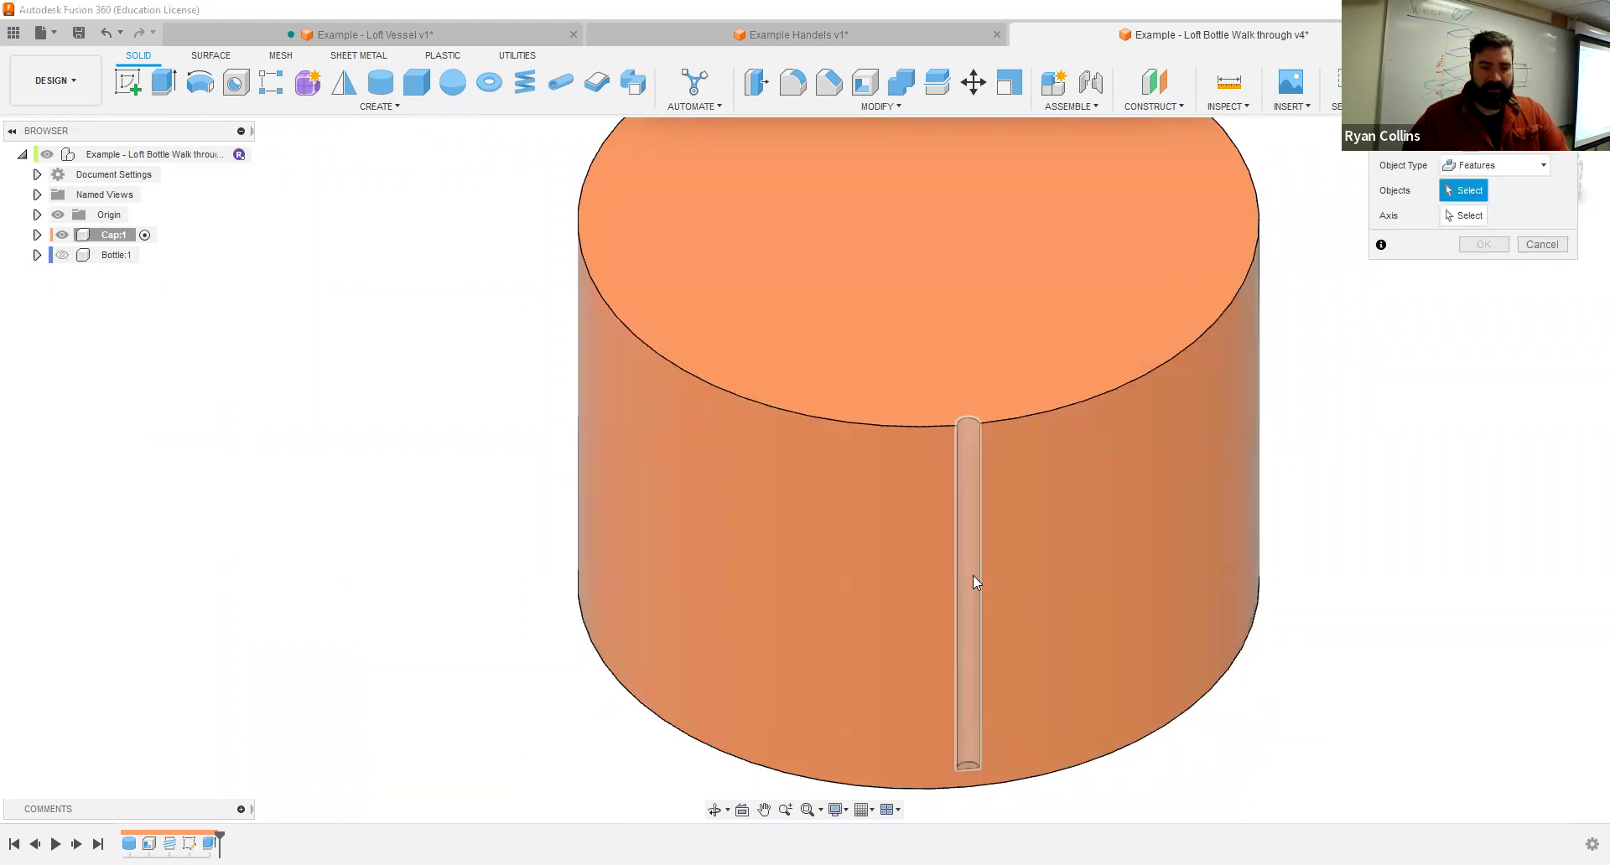
{"action": "left_click", "coordinate": [973, 575]}
Step: Set the circular pattern's axis to the vertical axis through the cap's centre
{"action": "scroll", "coordinate": [939, 537], "scroll_direction": "up", "scroll_amount": 5}
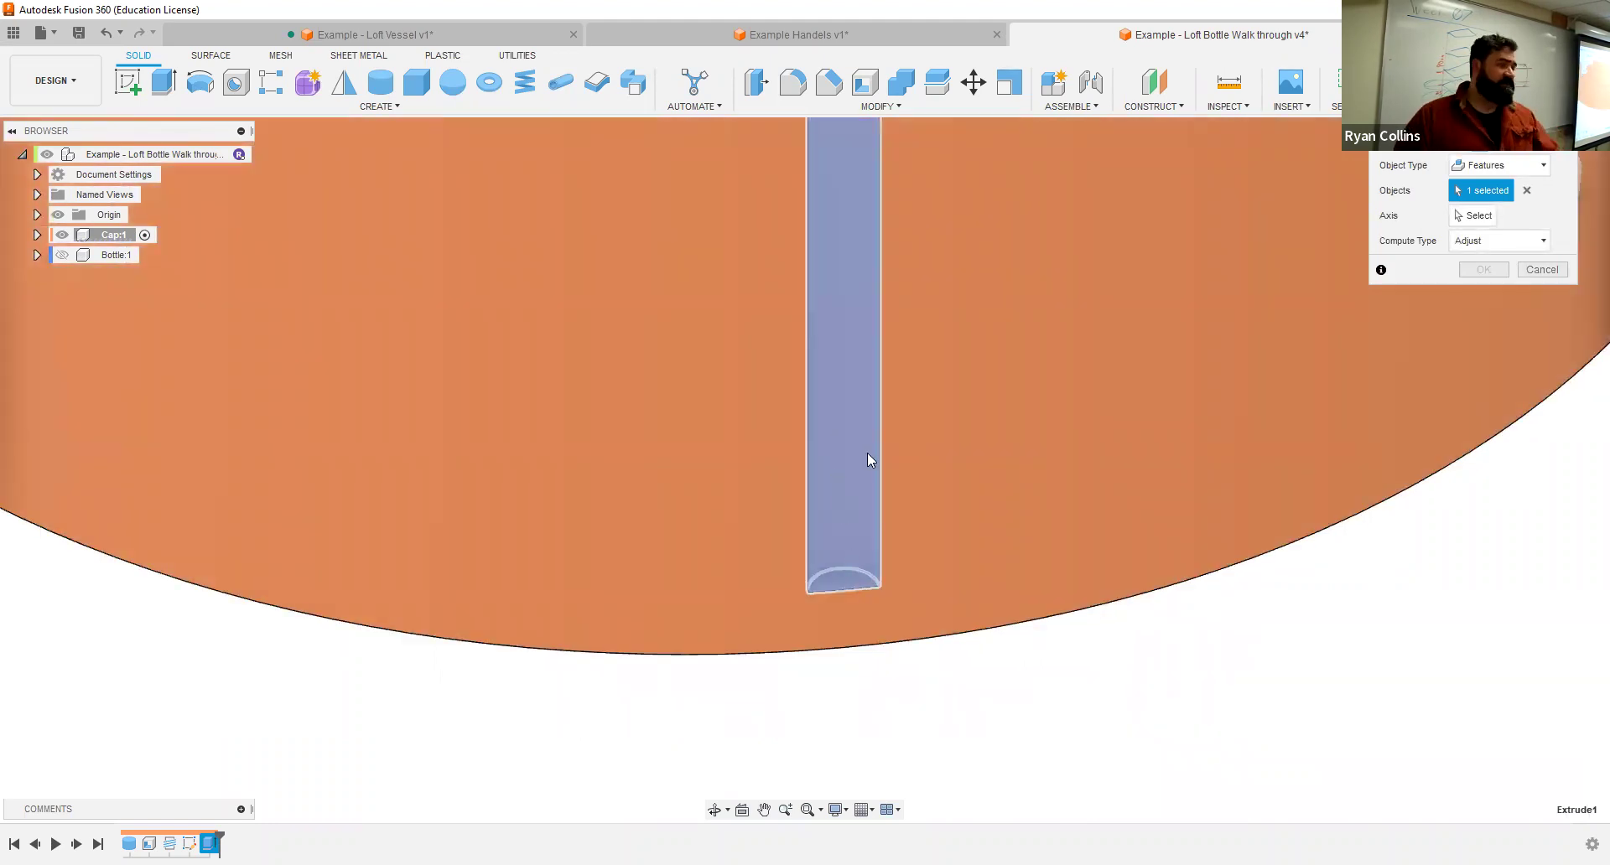
{"action": "scroll", "coordinate": [949, 342], "scroll_direction": "down", "scroll_amount": 10}
{"action": "middle_click_drag", "start_coordinate": [948, 341], "coordinate": [964, 545], "text": "shift"}
{"action": "left_click", "coordinate": [1473, 216]}
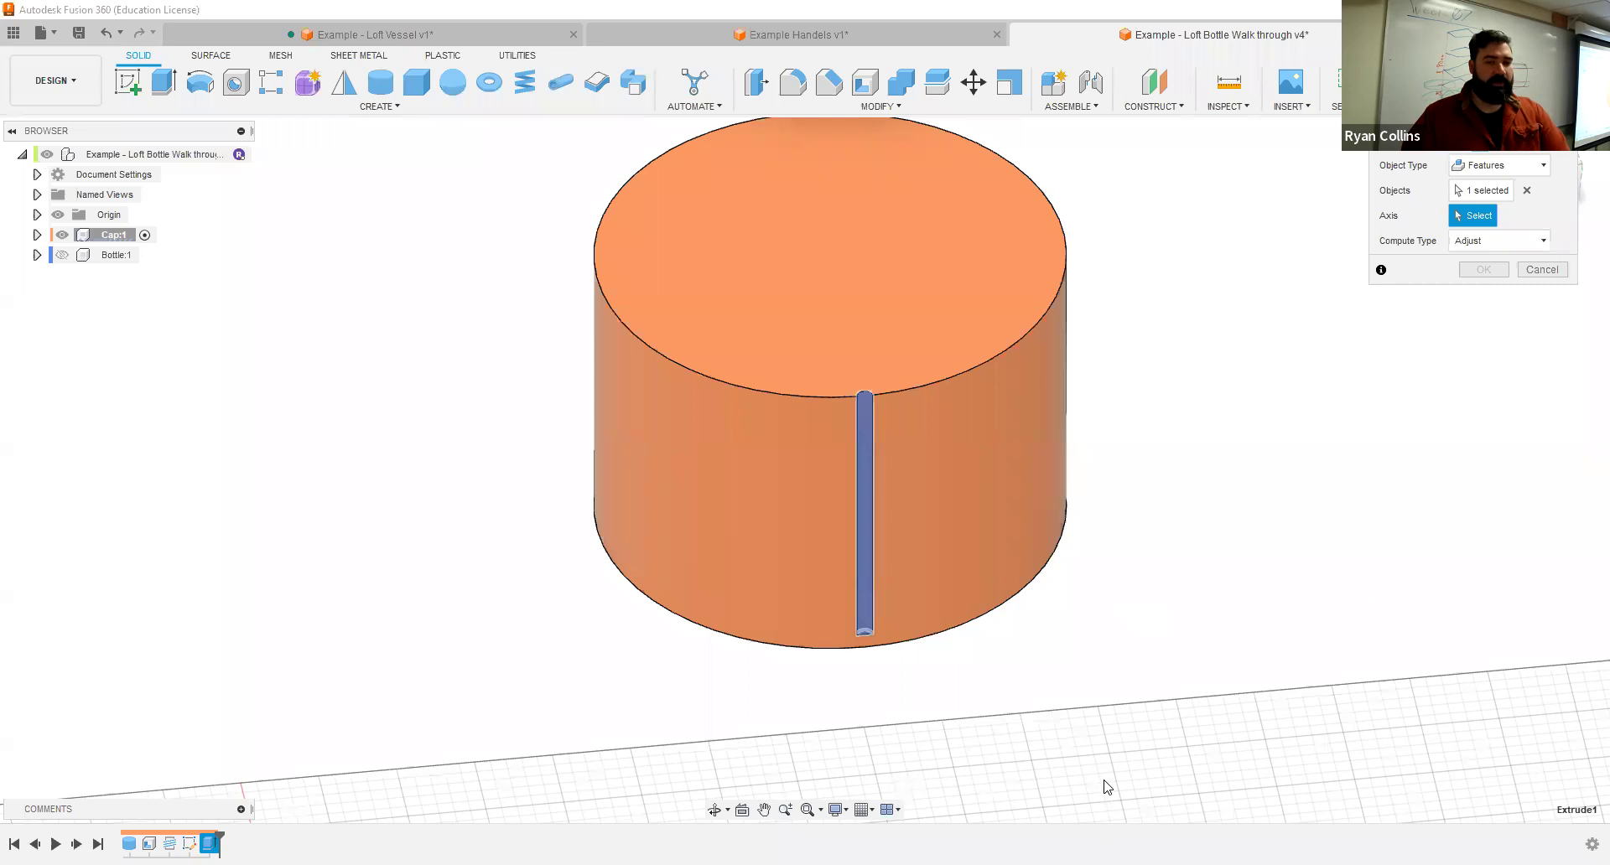
{"action": "scroll", "coordinate": [1101, 669], "scroll_direction": "down", "scroll_amount": 2}
{"action": "scroll", "coordinate": [1101, 669], "scroll_direction": "down", "scroll_amount": 2}
{"action": "middle_click_drag", "start_coordinate": [1080, 241], "coordinate": [820, 528], "text": "shift"}
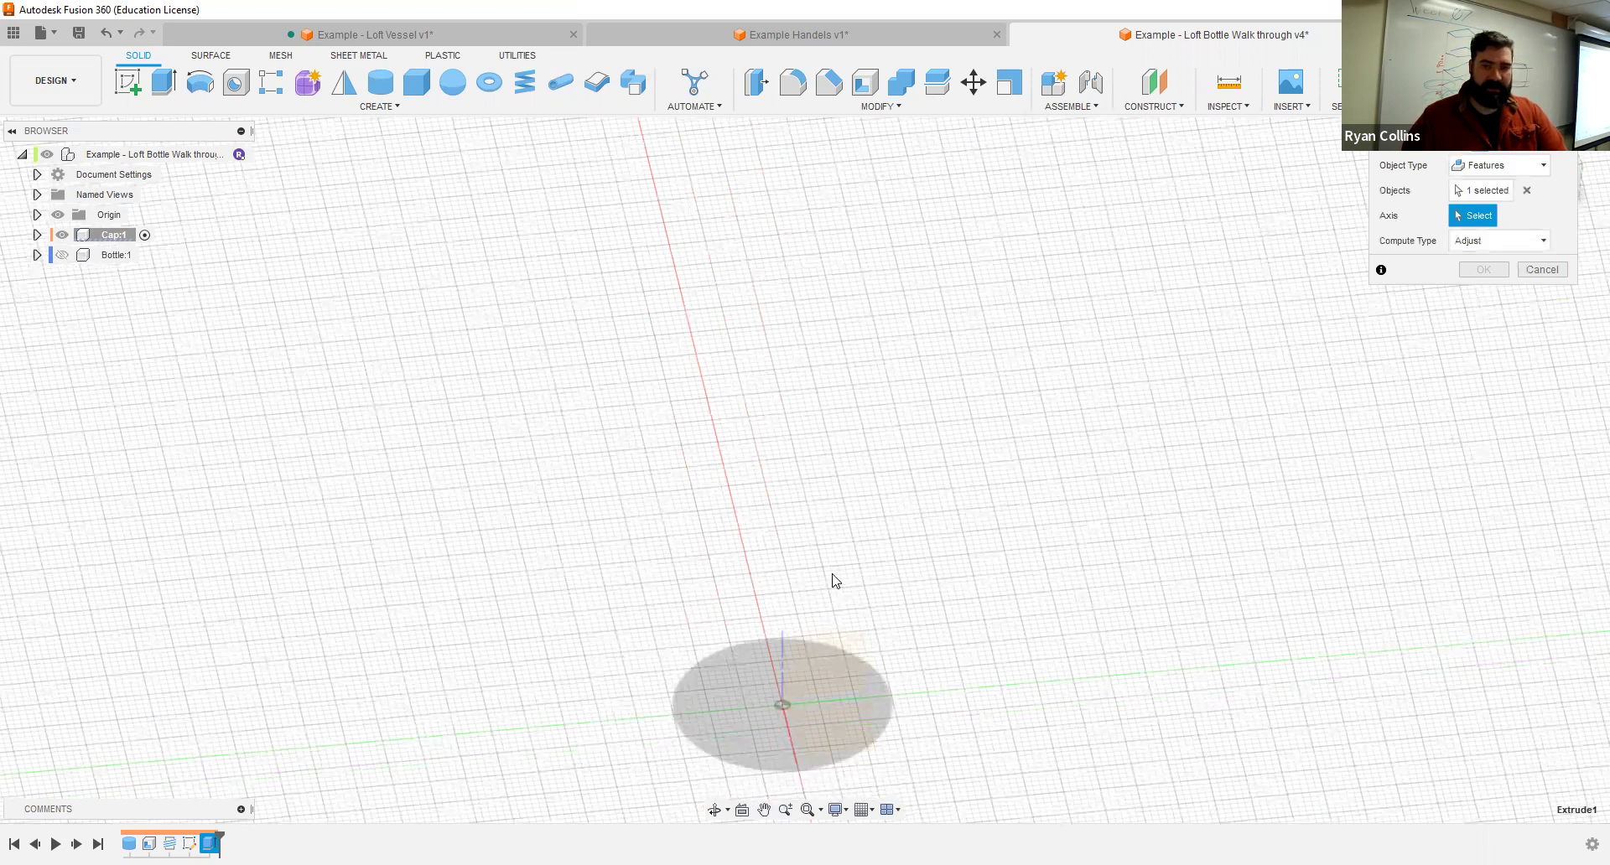
{"action": "middle_click_drag", "start_coordinate": [833, 579], "coordinate": [866, 484], "text": "shift"}
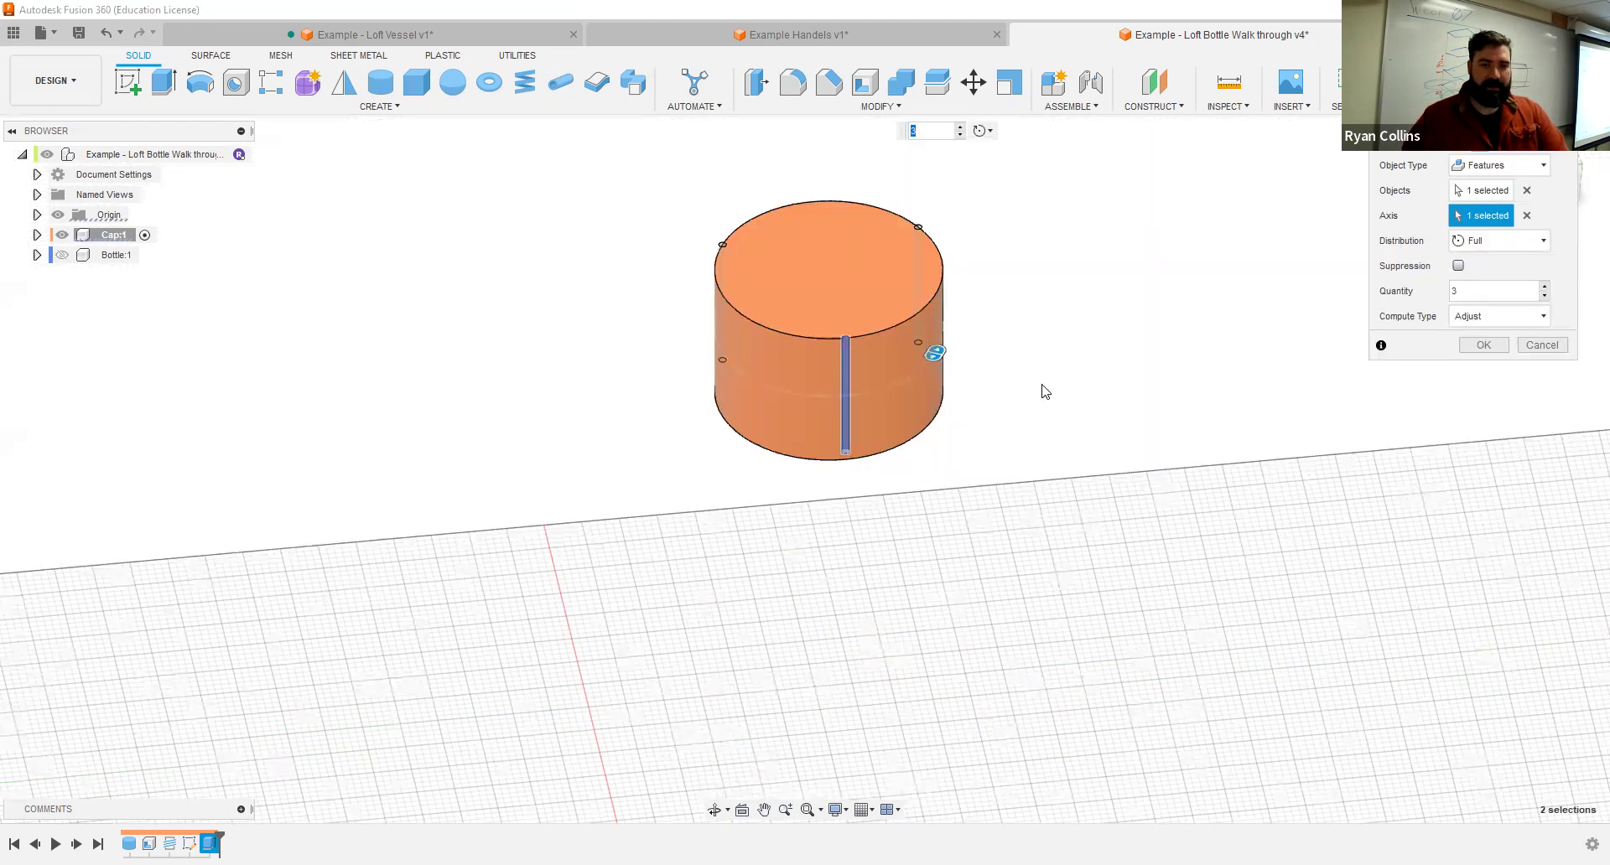
{"action": "scroll", "coordinate": [1058, 369], "scroll_direction": "up", "scroll_amount": 3}
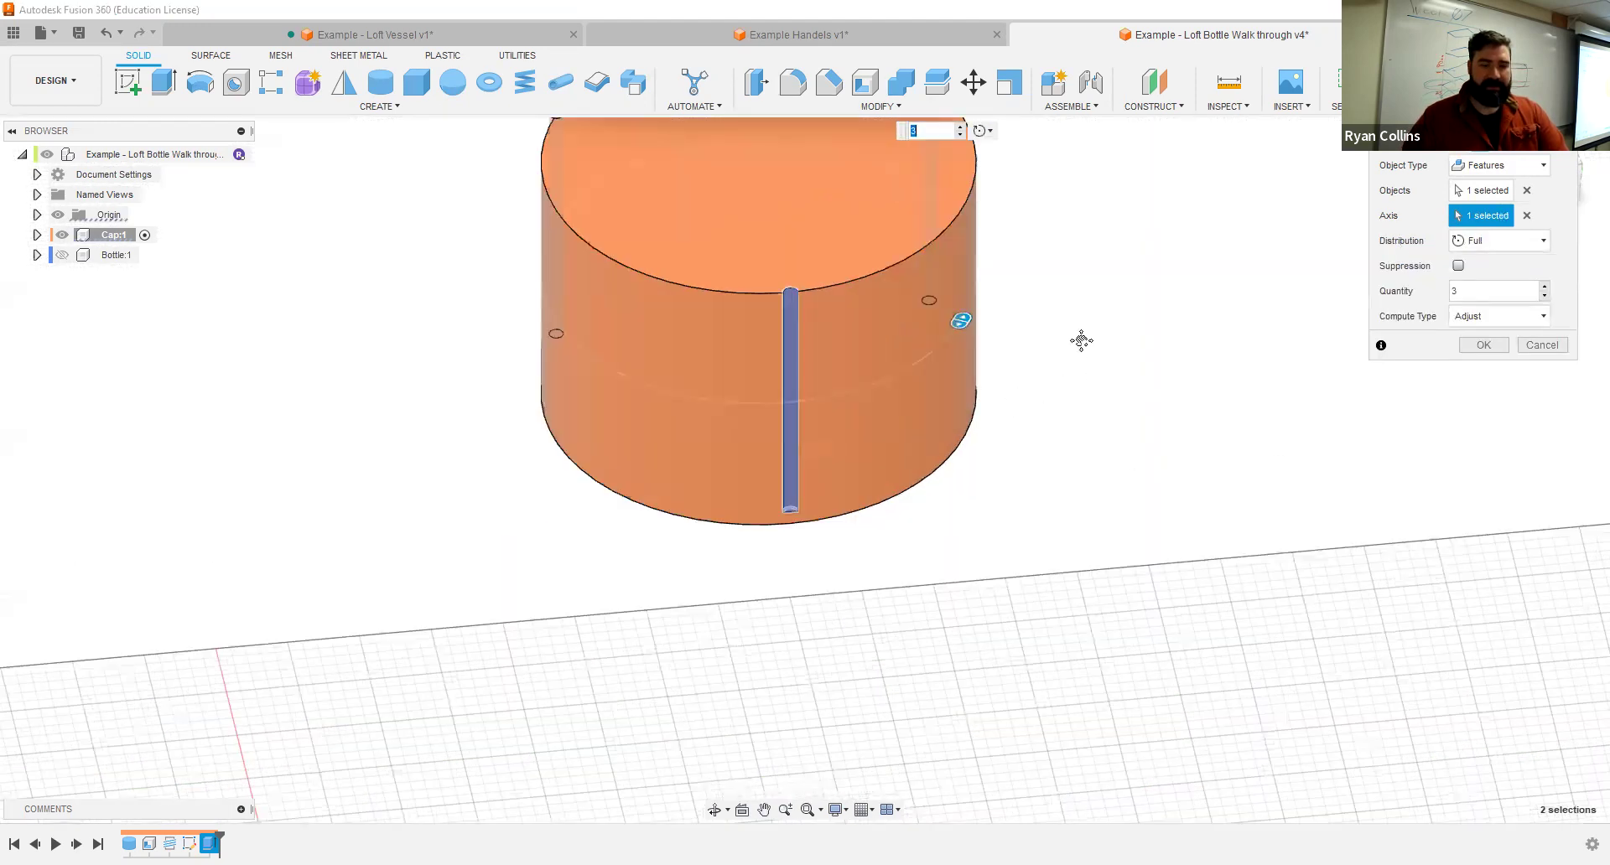
{"action": "mouse_move", "coordinate": [1065, 476]}
{"action": "middle_mouse_down", "text": "shift"}
{"action": "mouse_move", "coordinate": [1067, 442]}
{"action": "mouse_move", "coordinate": [1067, 471]}
{"action": "middle_mouse_up", "text": "shift"}
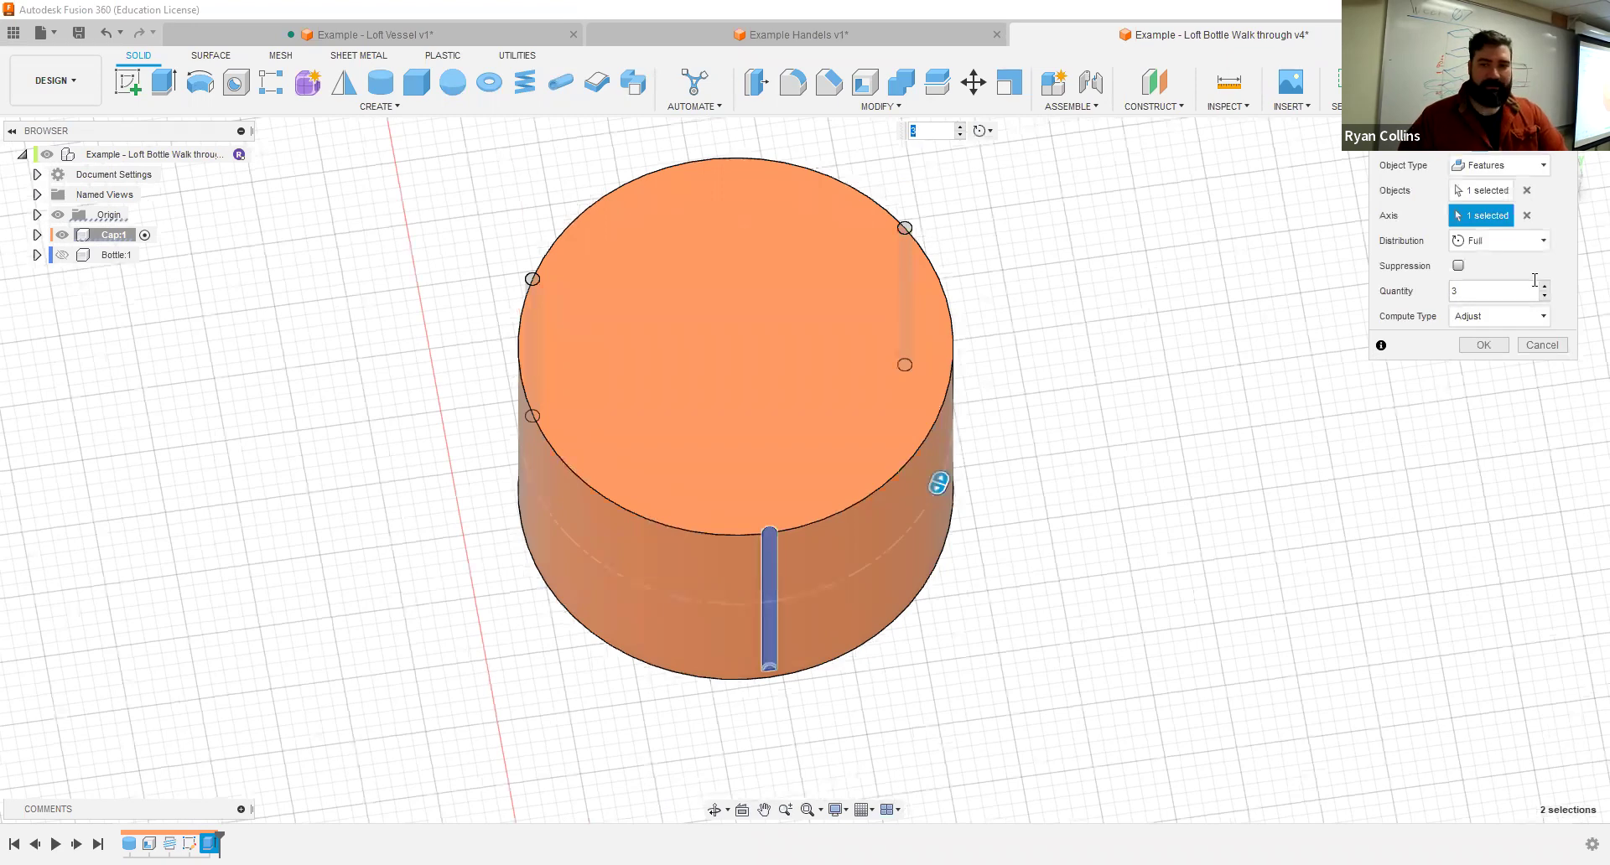
Step: Set the groove pattern's quantity to 70 with full distribution and create the pattern around the cap
{"action": "left_click", "coordinate": [1501, 290]}
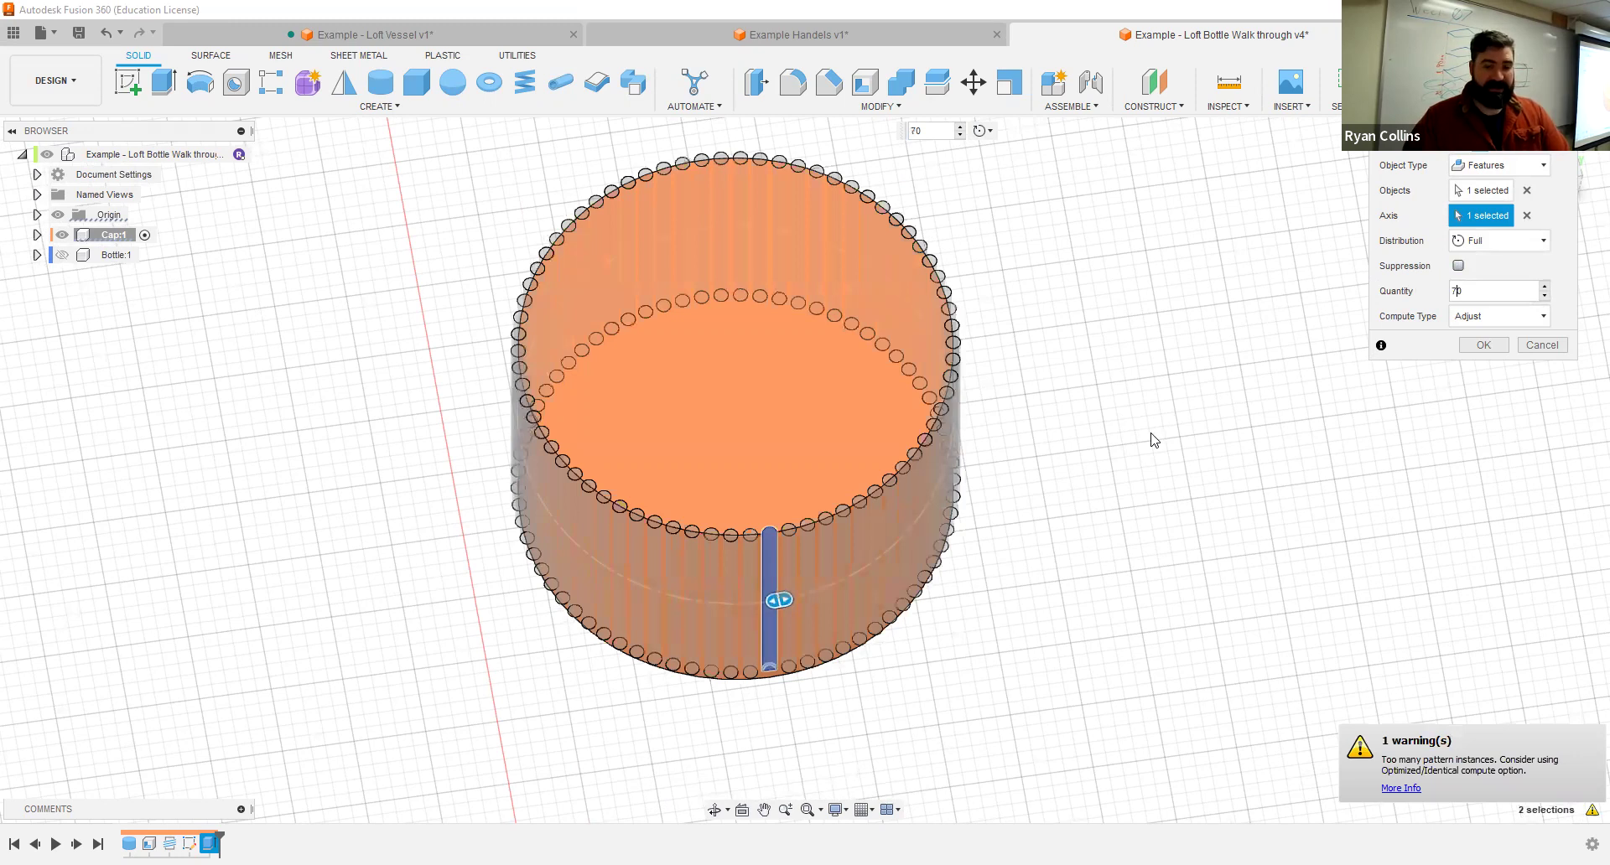
{"action": "middle_click_drag", "start_coordinate": [1126, 473], "coordinate": [1115, 444], "text": "shift"}
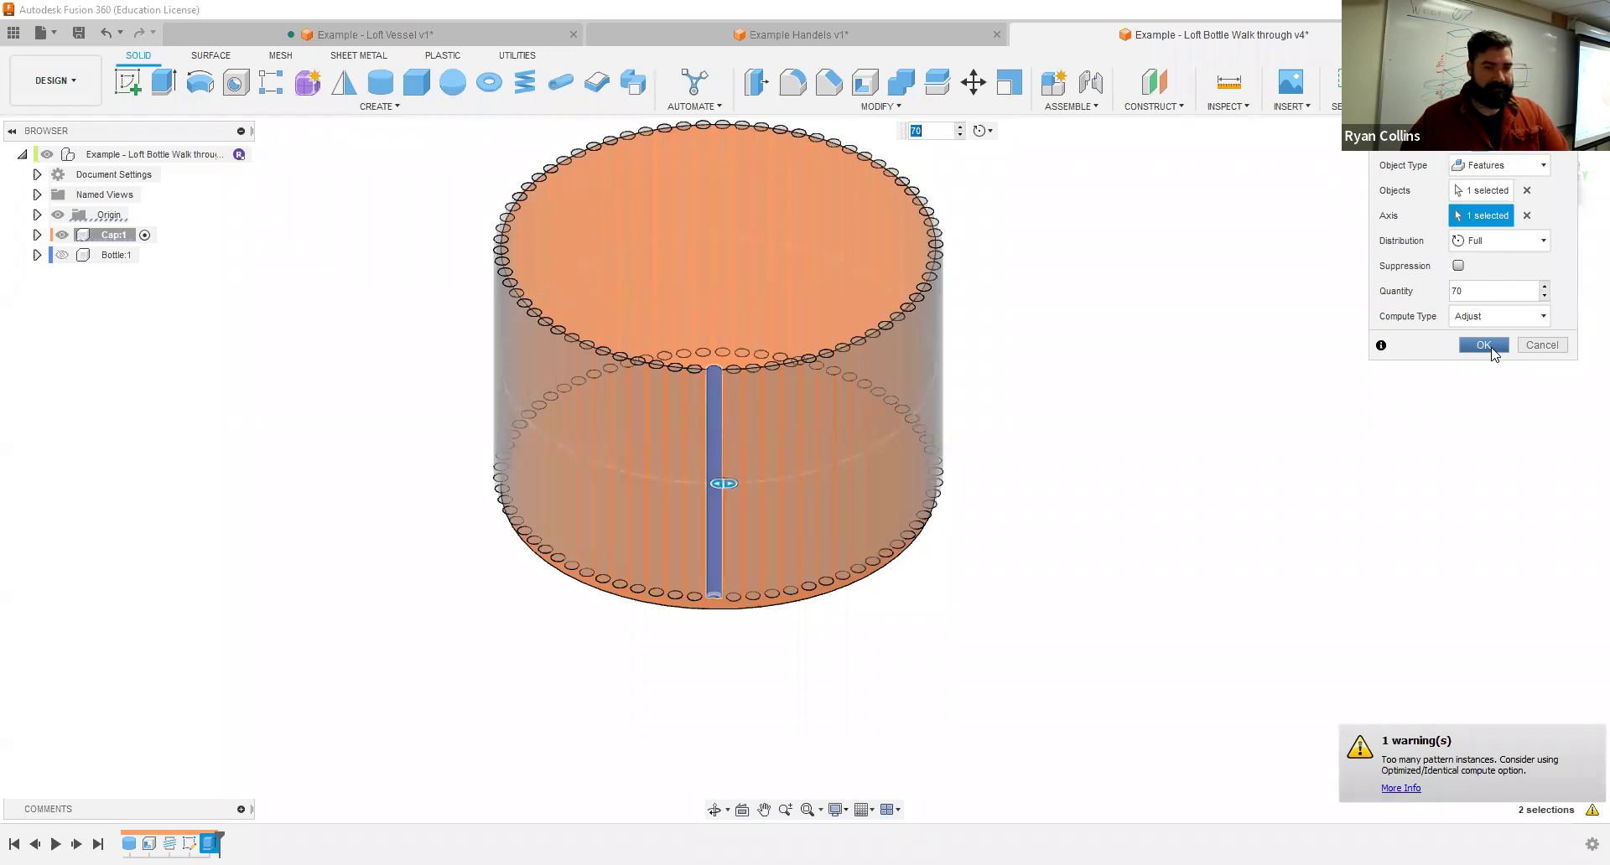
{"action": "left_click", "coordinate": [1483, 346]}
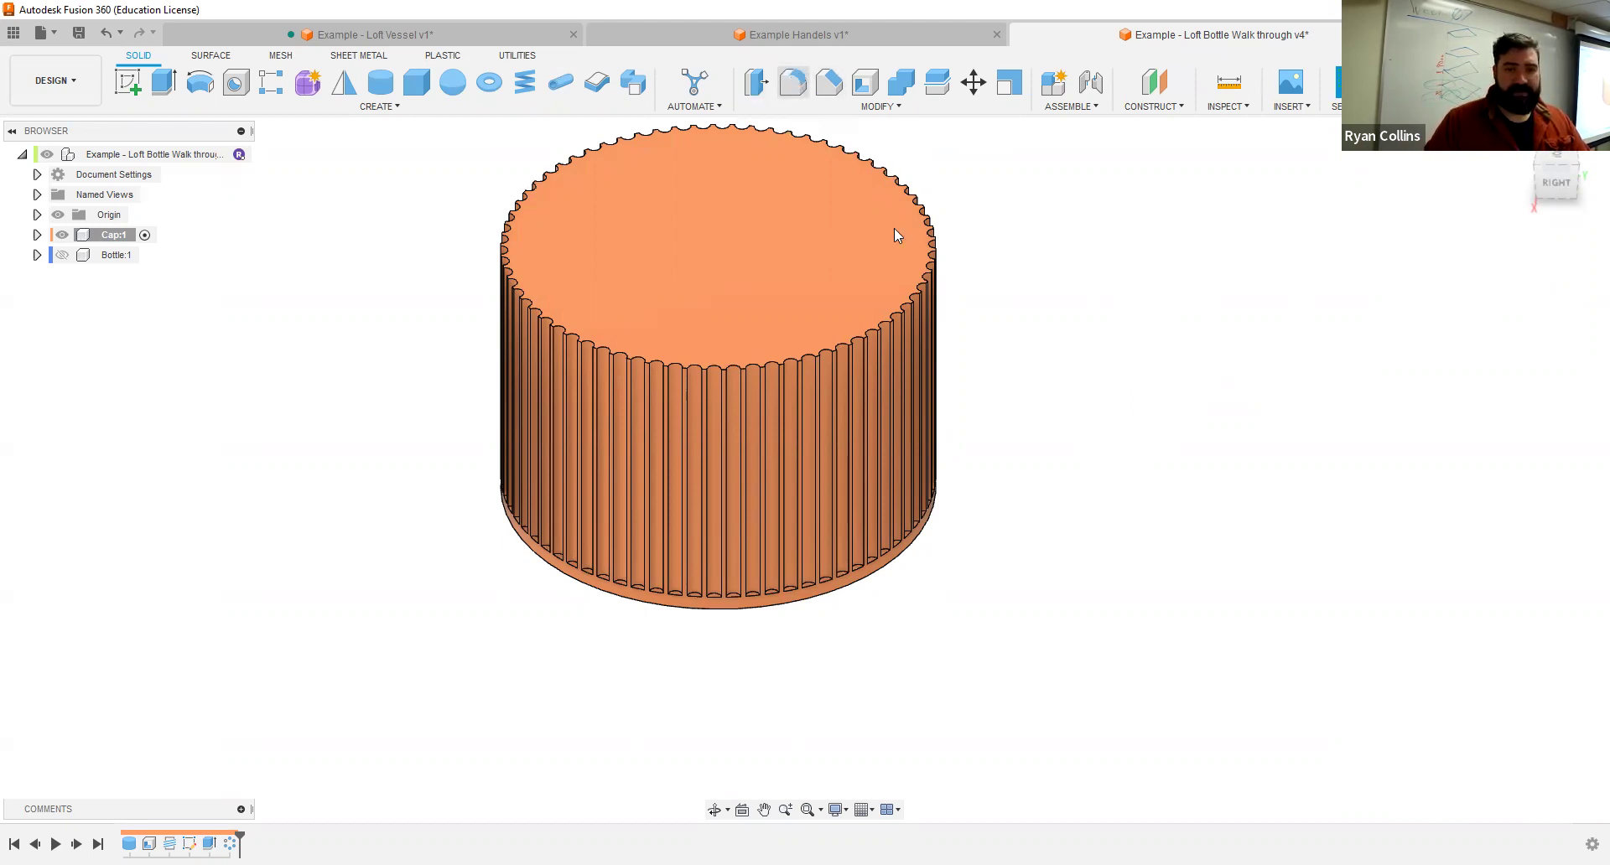
Step: Try to fillet the edges of the cap's top face with a 1 mm constant radius
{"action": "key", "text": "f"}
{"action": "scroll", "coordinate": [914, 252], "scroll_direction": "up", "scroll_amount": 3}
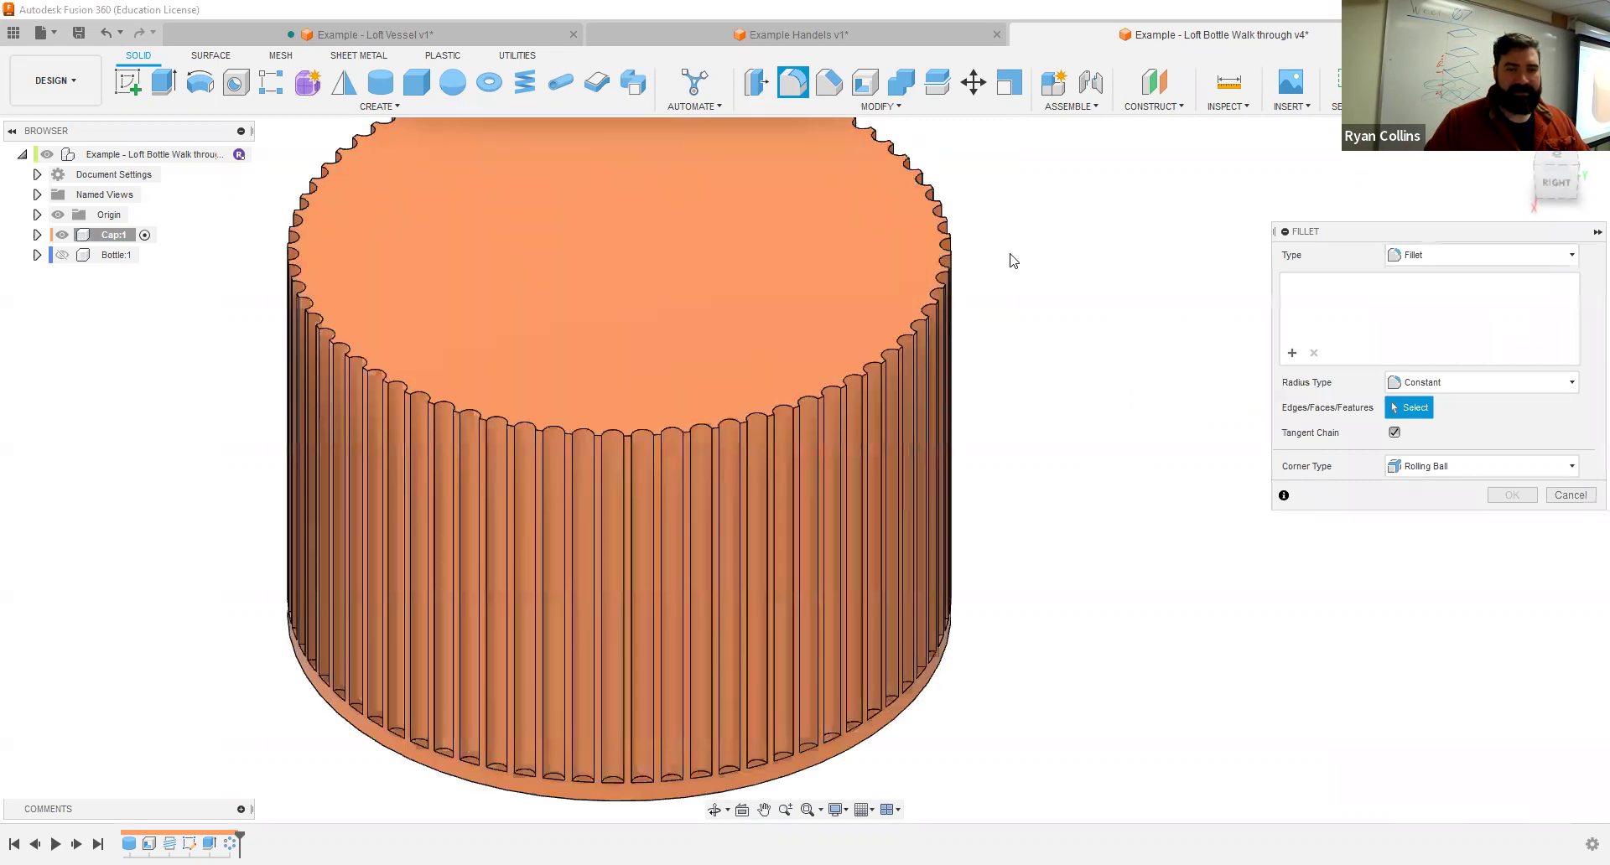
{"action": "middle_click_drag", "start_coordinate": [981, 218], "coordinate": [830, 220], "text": "shift"}
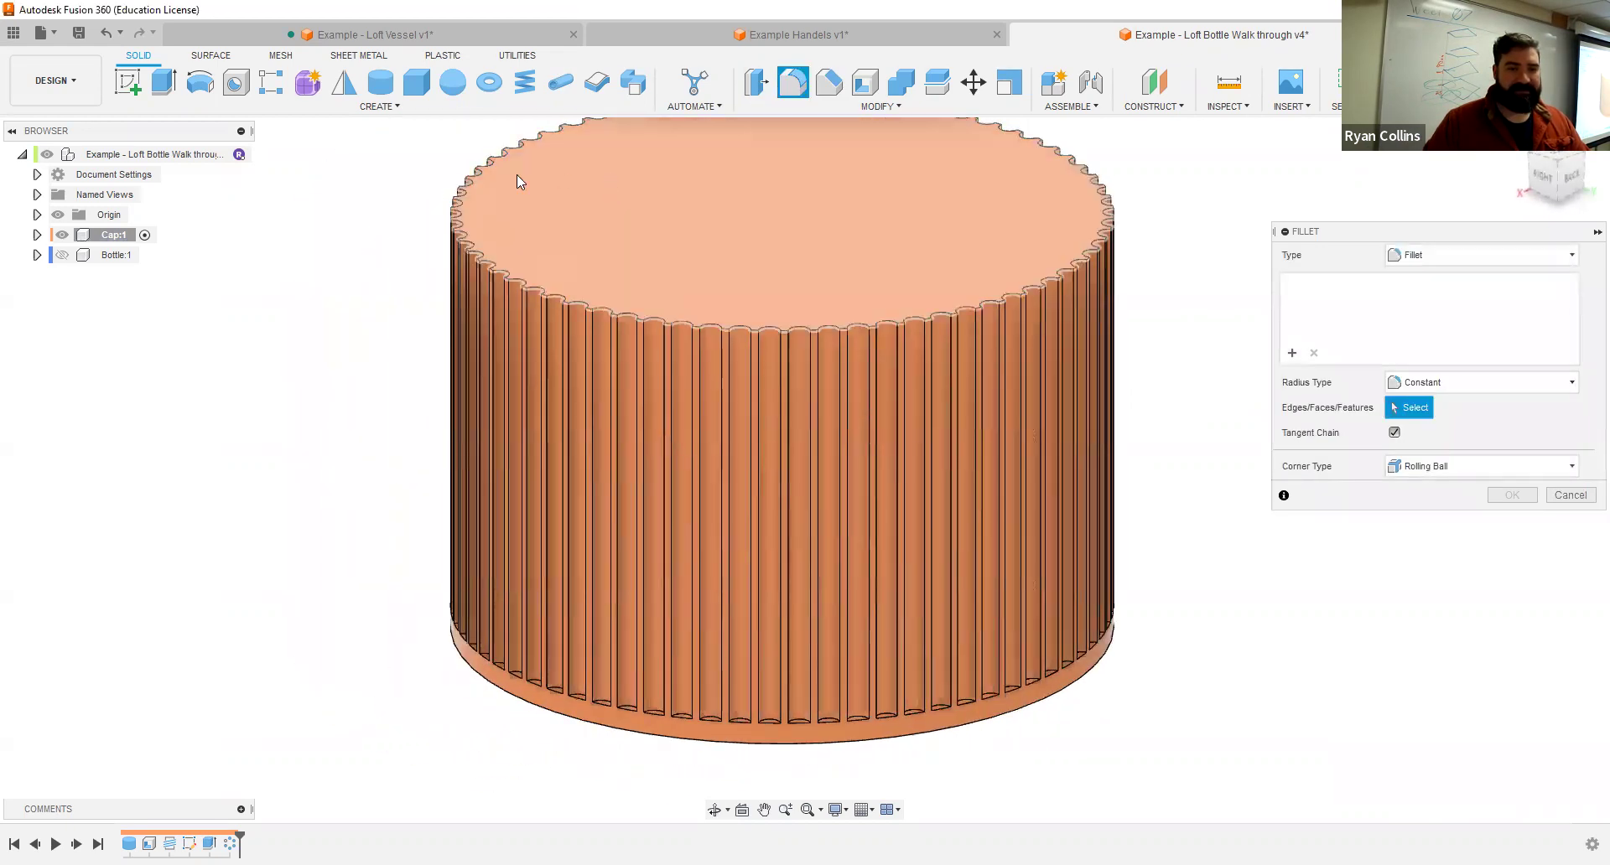
{"action": "middle_click_drag", "start_coordinate": [1017, 246], "coordinate": [966, 158], "text": "shift"}
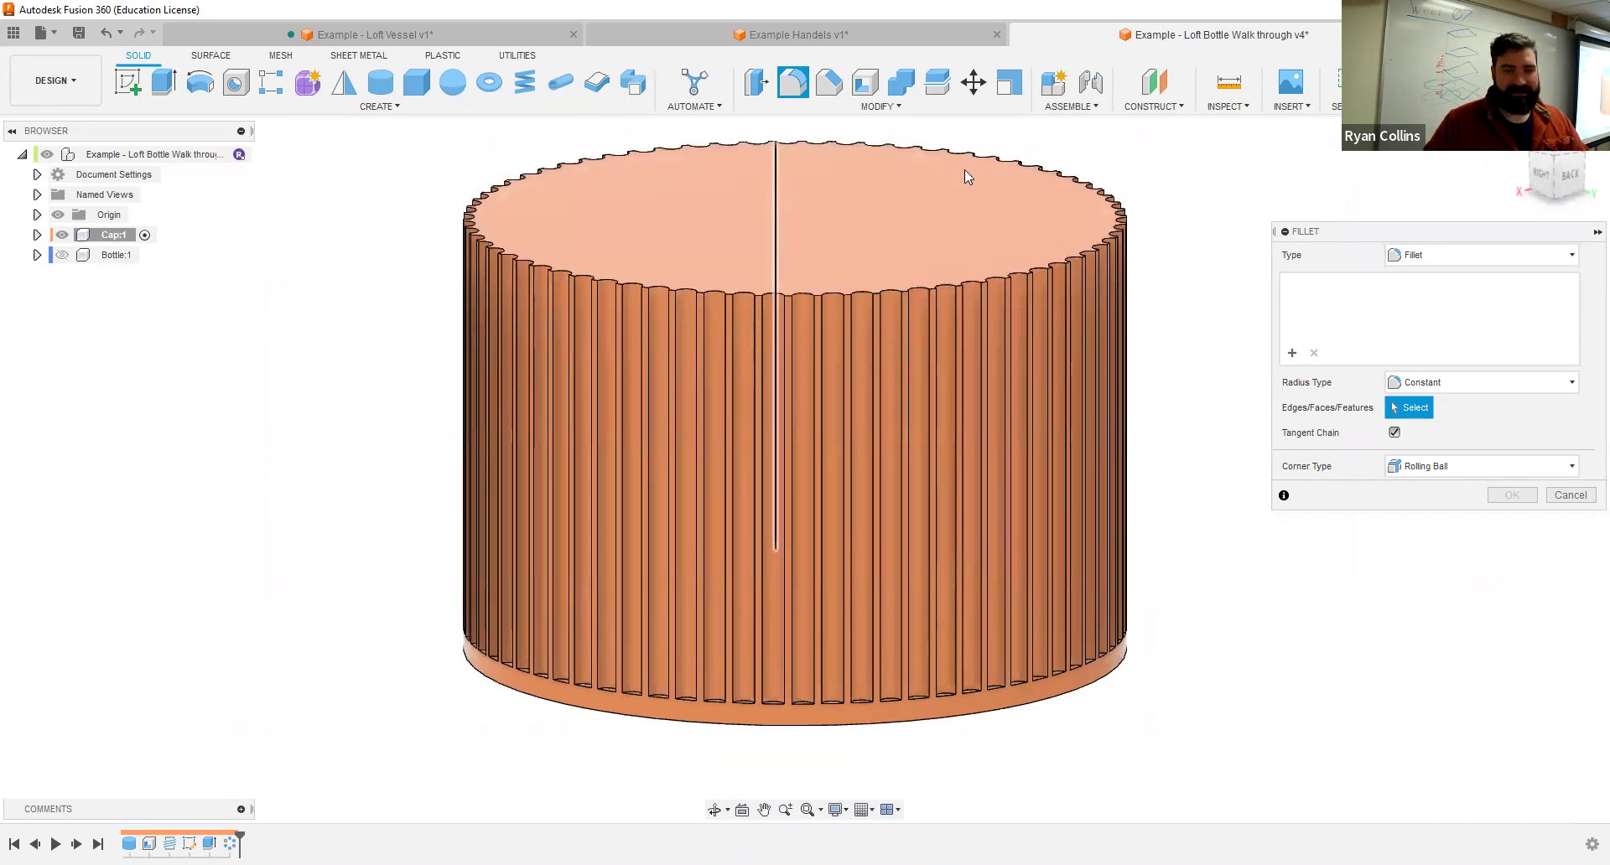
{"action": "left_click", "coordinate": [1001, 169]}
{"action": "type", "text": "1"}
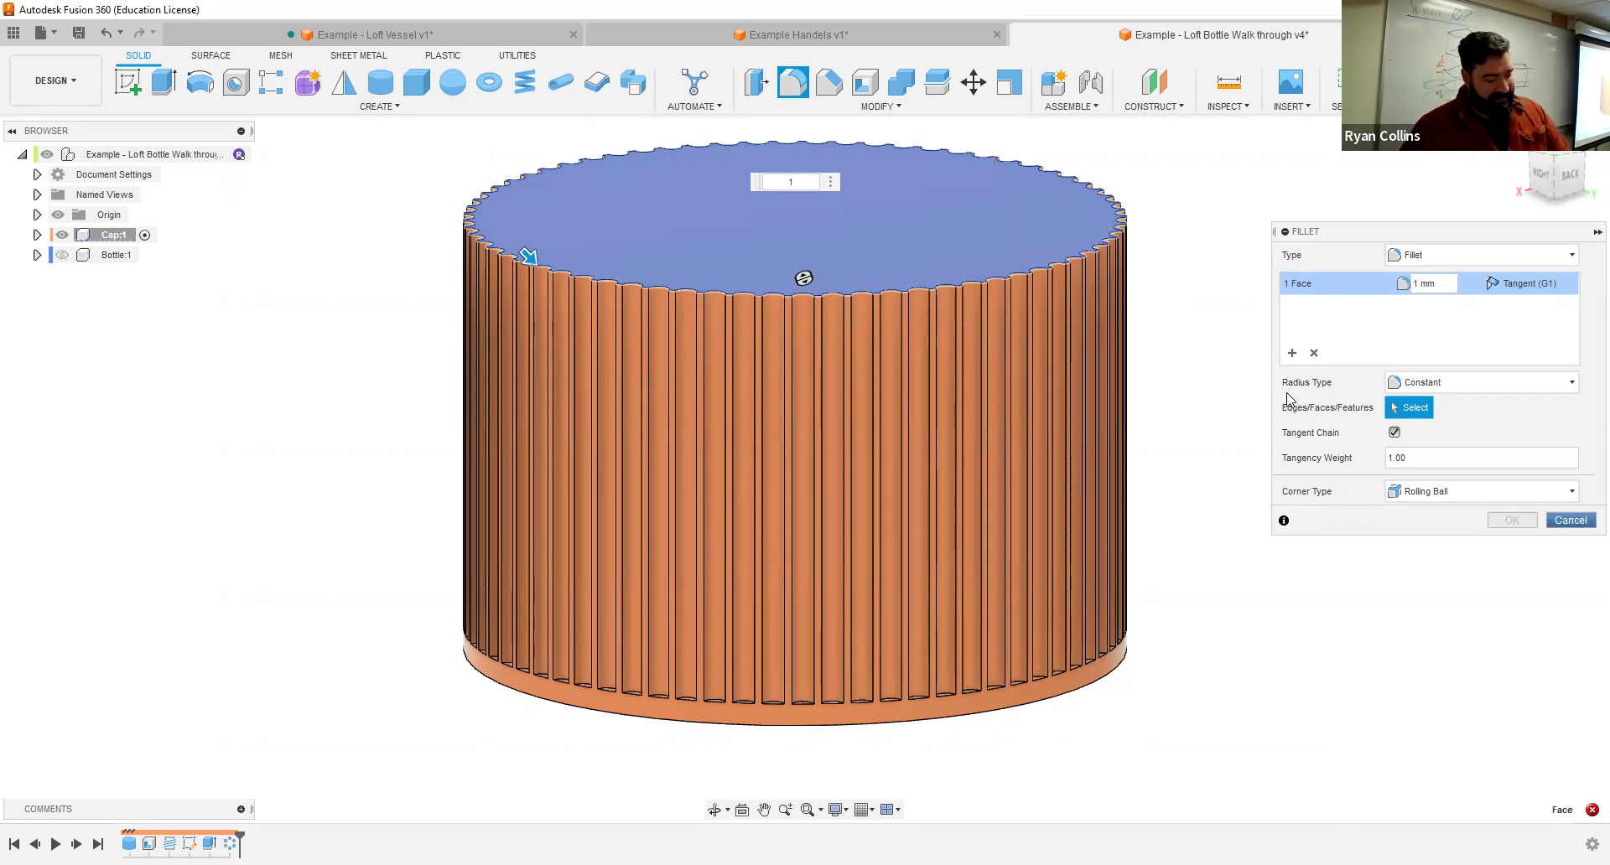
{"action": "key", "text": "Escape"}
Step: Save the design with the version description "Cap done"
{"action": "key", "text": "ctrl+s"}
{"action": "type", "text": "Cap don"}
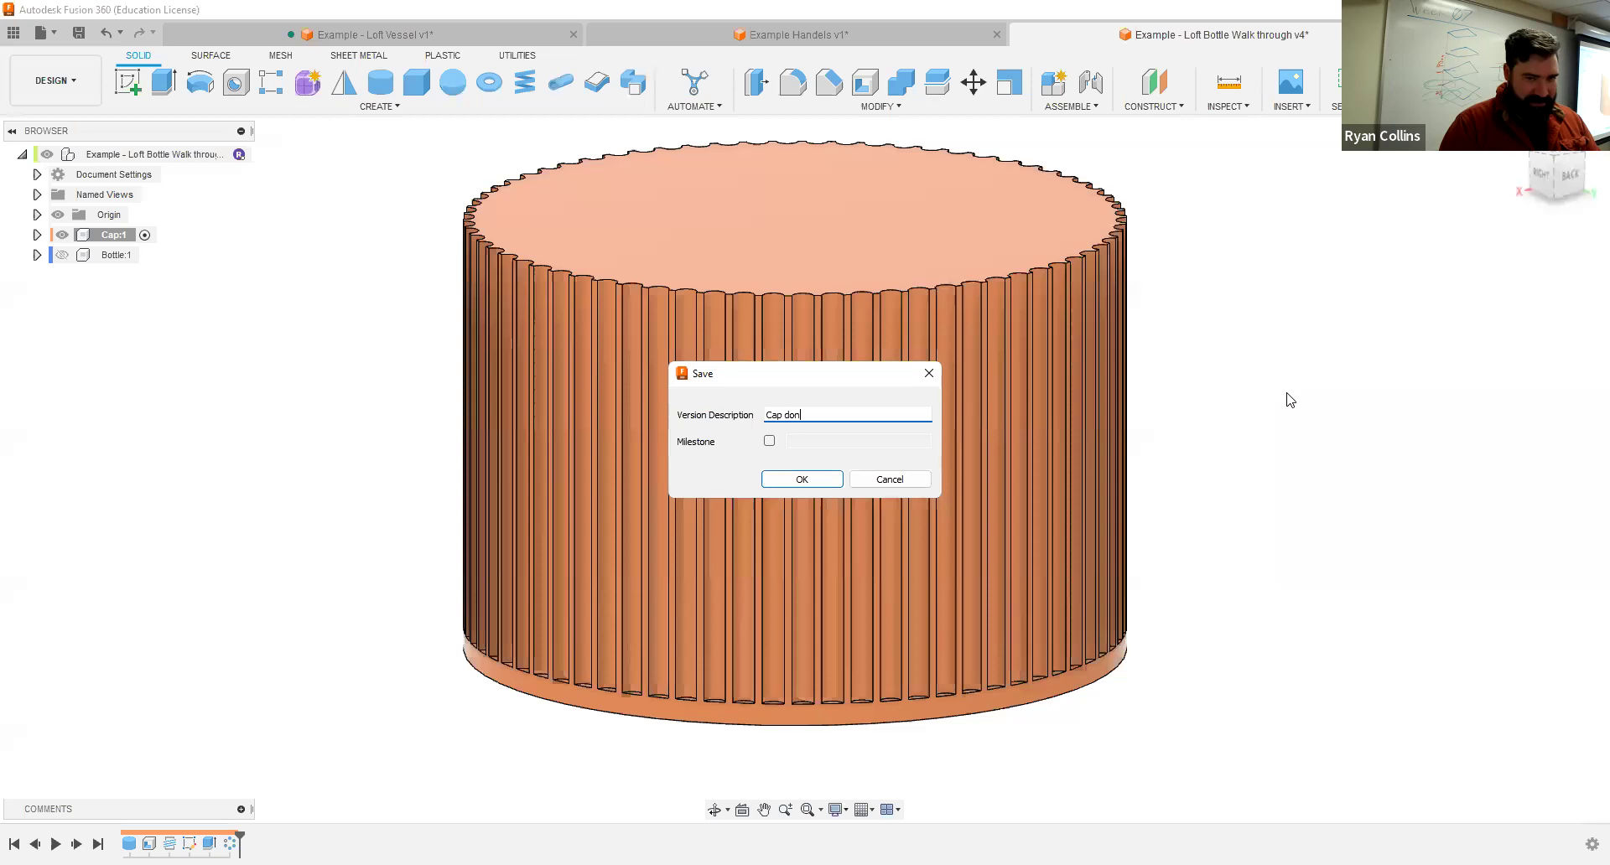
{"action": "type", "text": "e"}
{"action": "key", "text": "Return"}
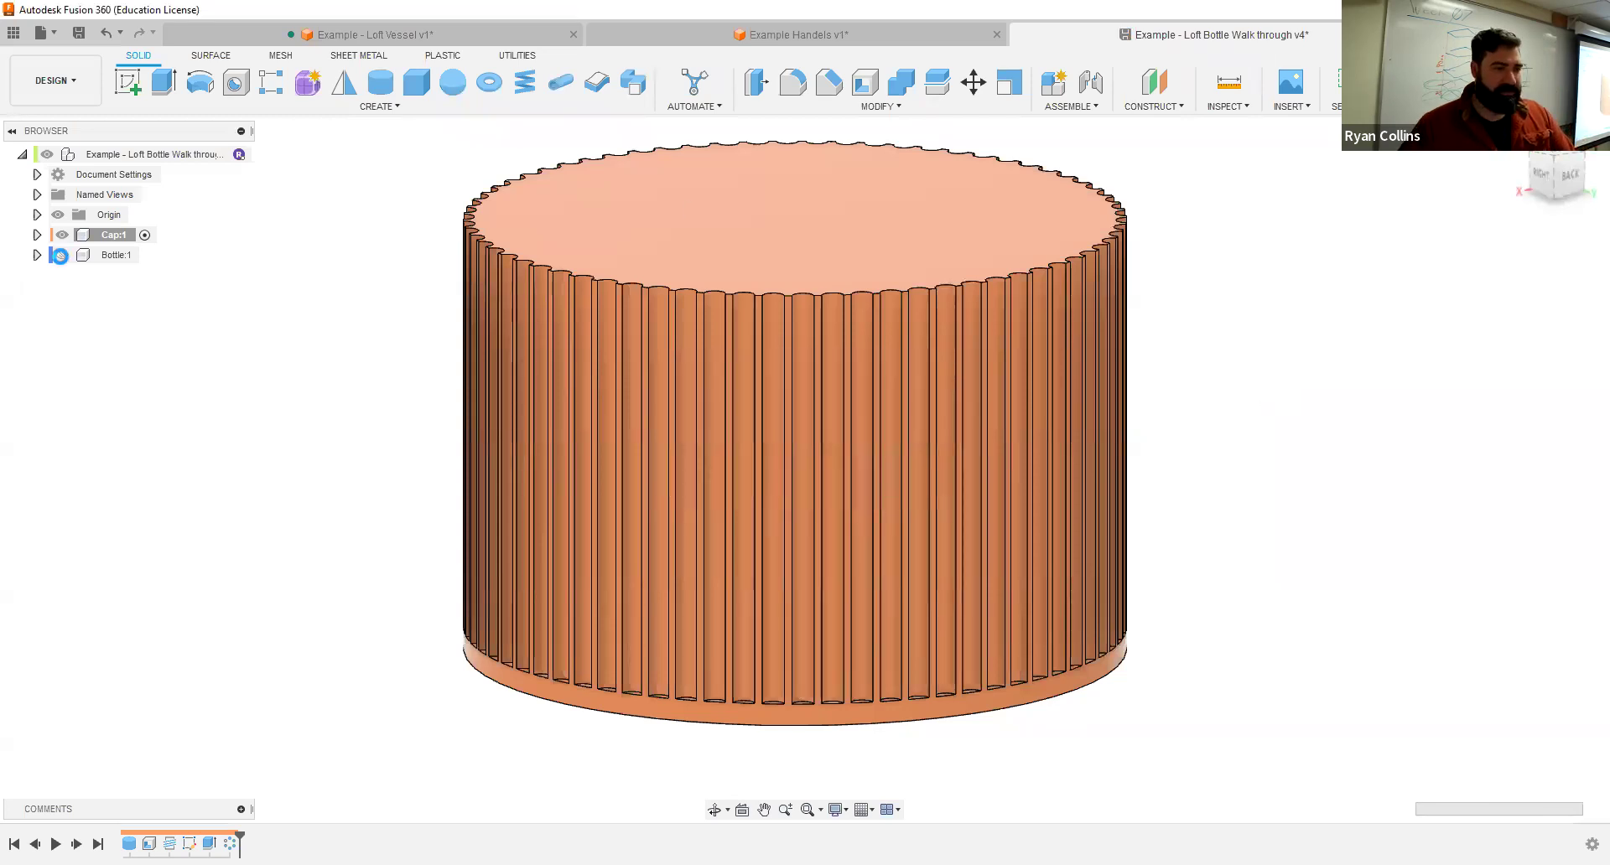
Step: Show the Bottle component again and activate the top-level assembly with the whole bottle in view
{"action": "left_click", "coordinate": [64, 261]}
{"action": "left_click", "coordinate": [63, 256]}
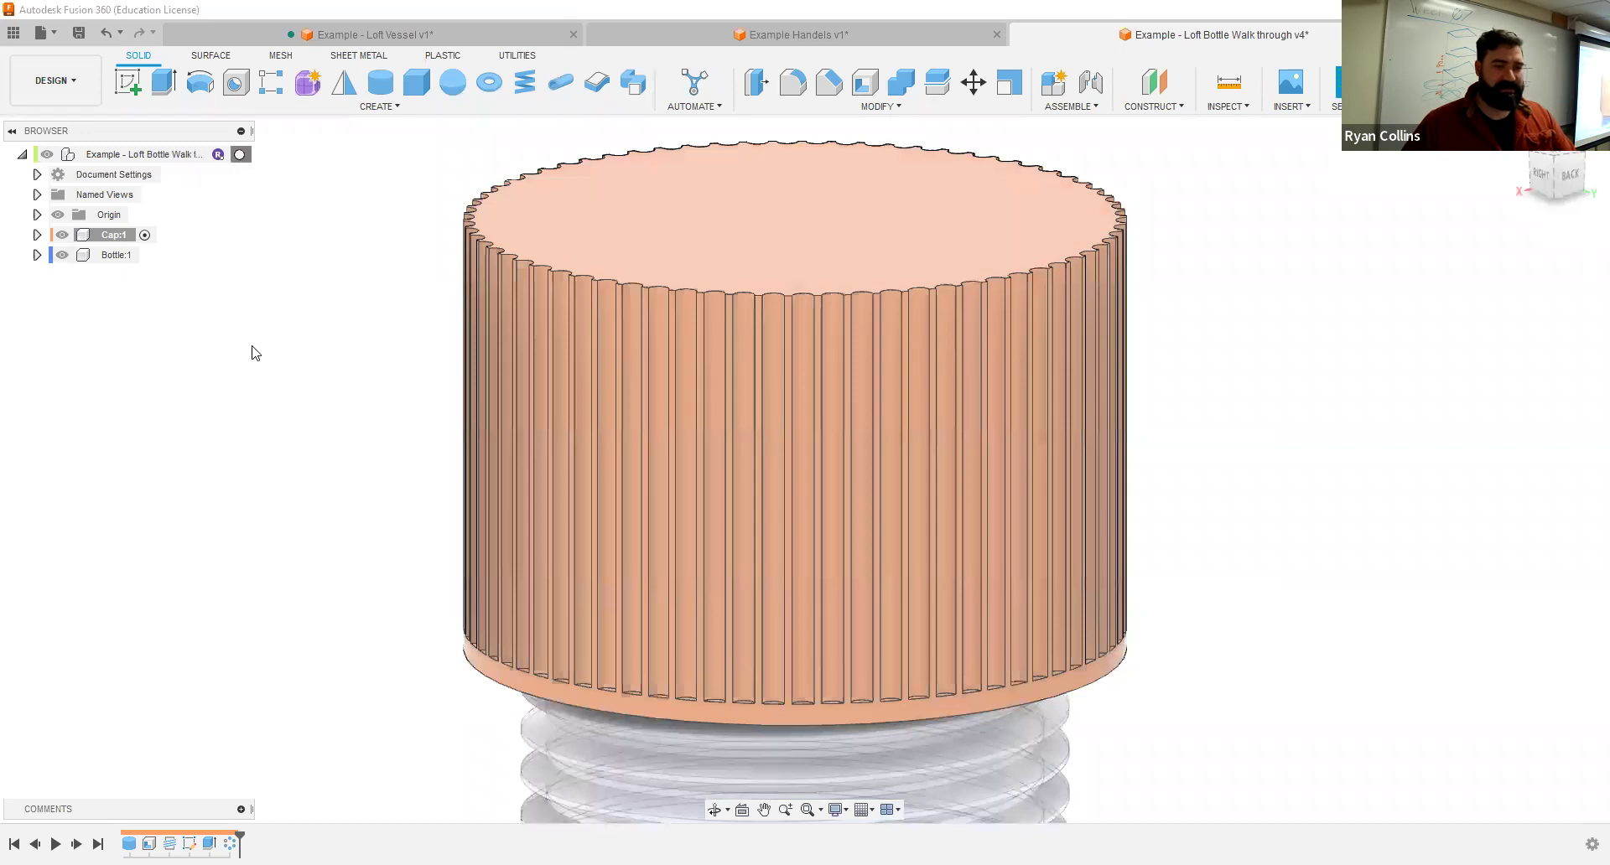
{"action": "scroll", "coordinate": [1295, 709], "scroll_direction": "down", "scroll_amount": 3}
{"action": "middle_click_drag", "start_coordinate": [1288, 638], "coordinate": [1201, 438]}
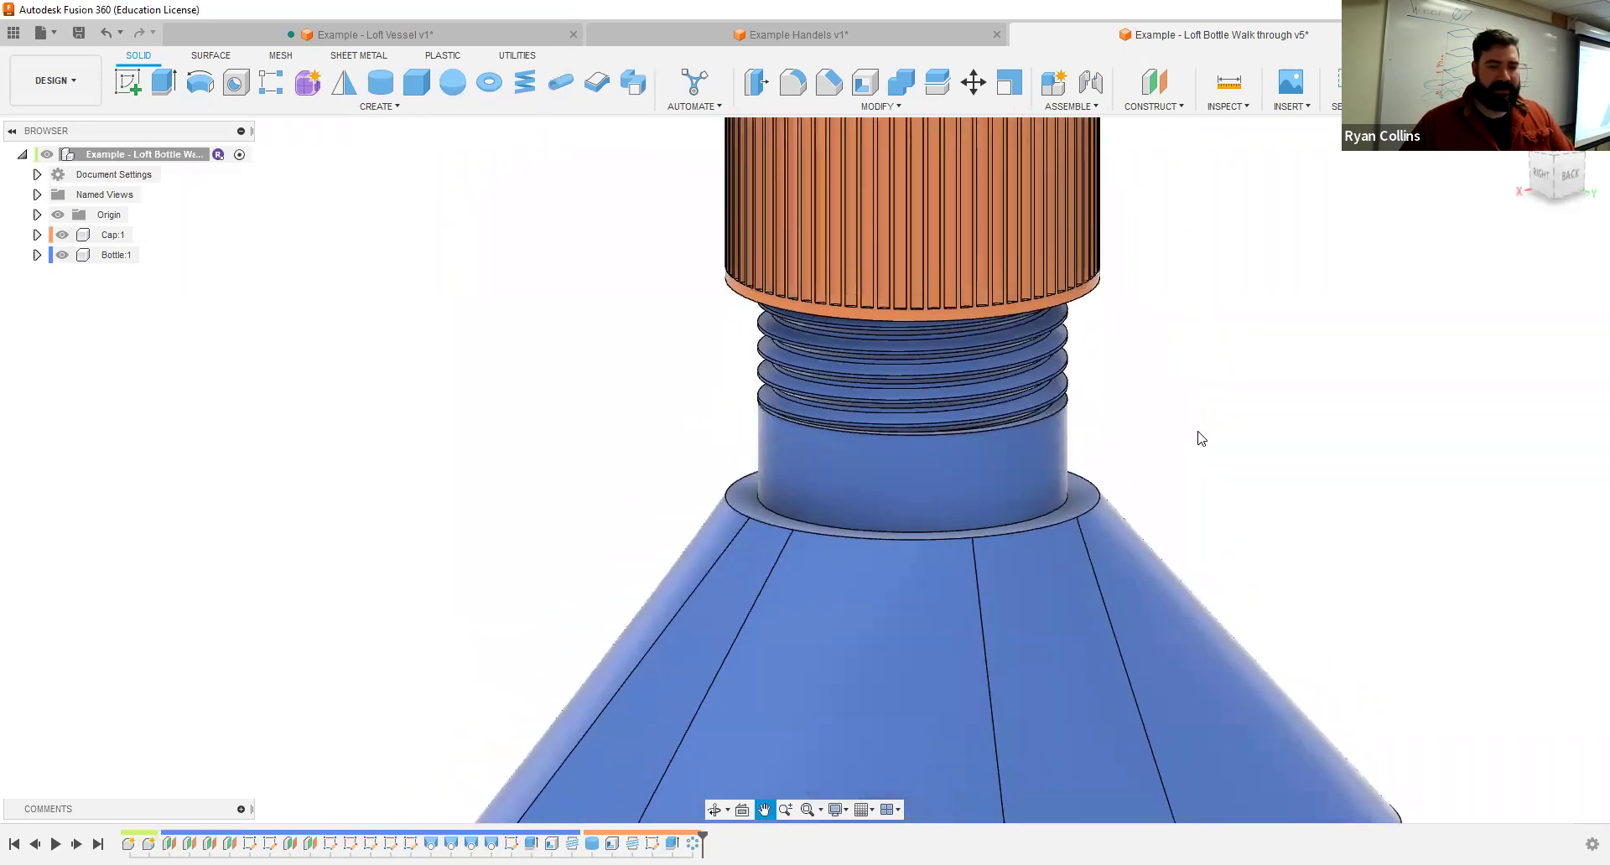
{"action": "scroll", "coordinate": [1201, 437], "scroll_direction": "down", "scroll_amount": 5}
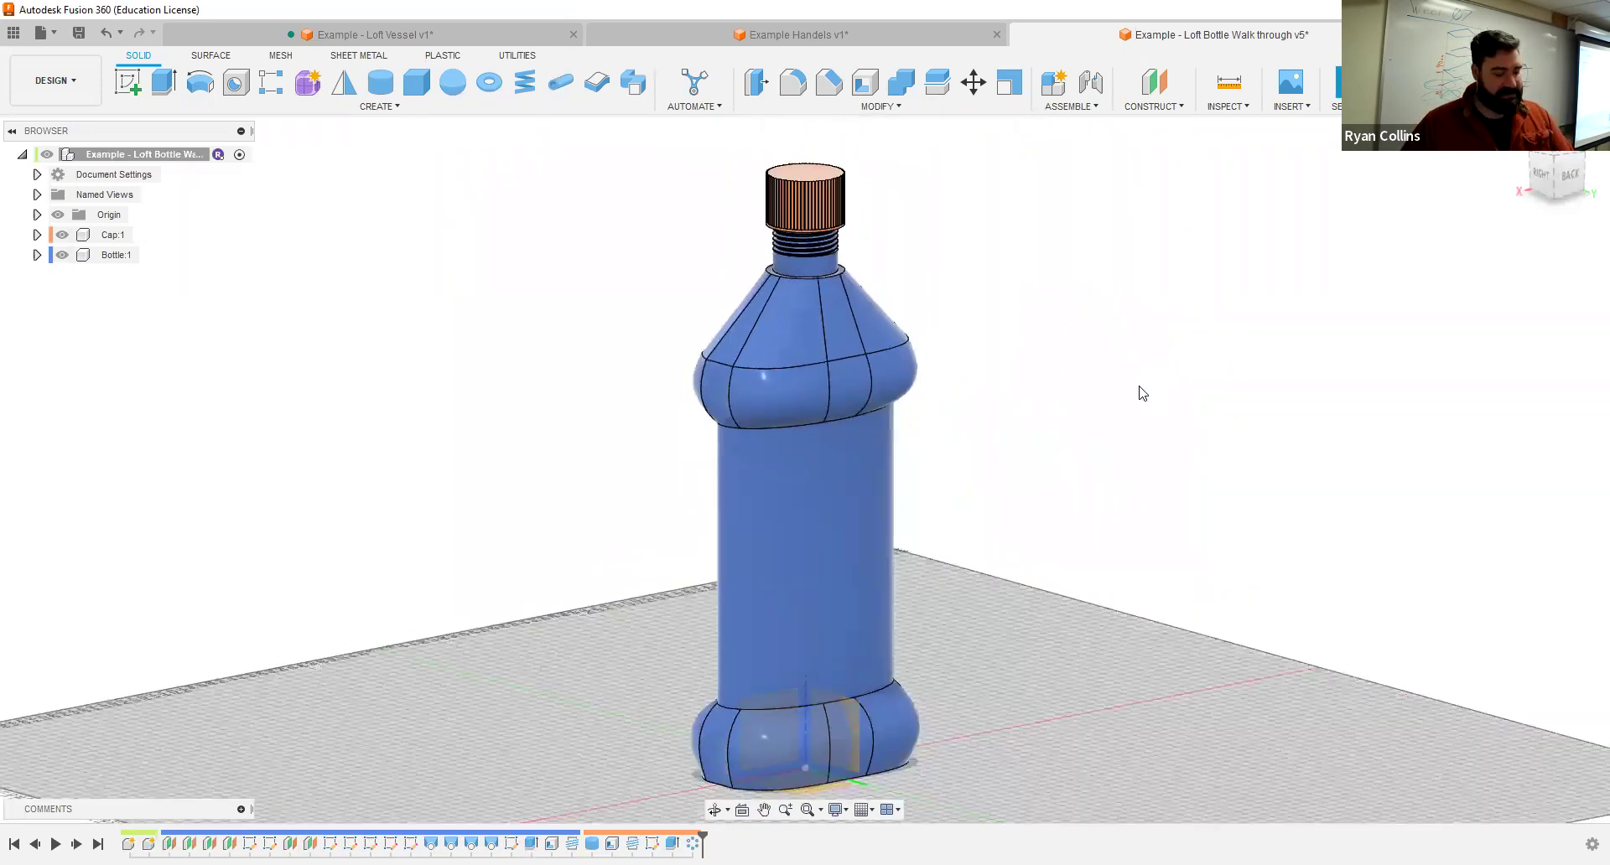
{"action": "middle_click_drag", "start_coordinate": [1118, 360], "coordinate": [1118, 235], "text": "shift"}
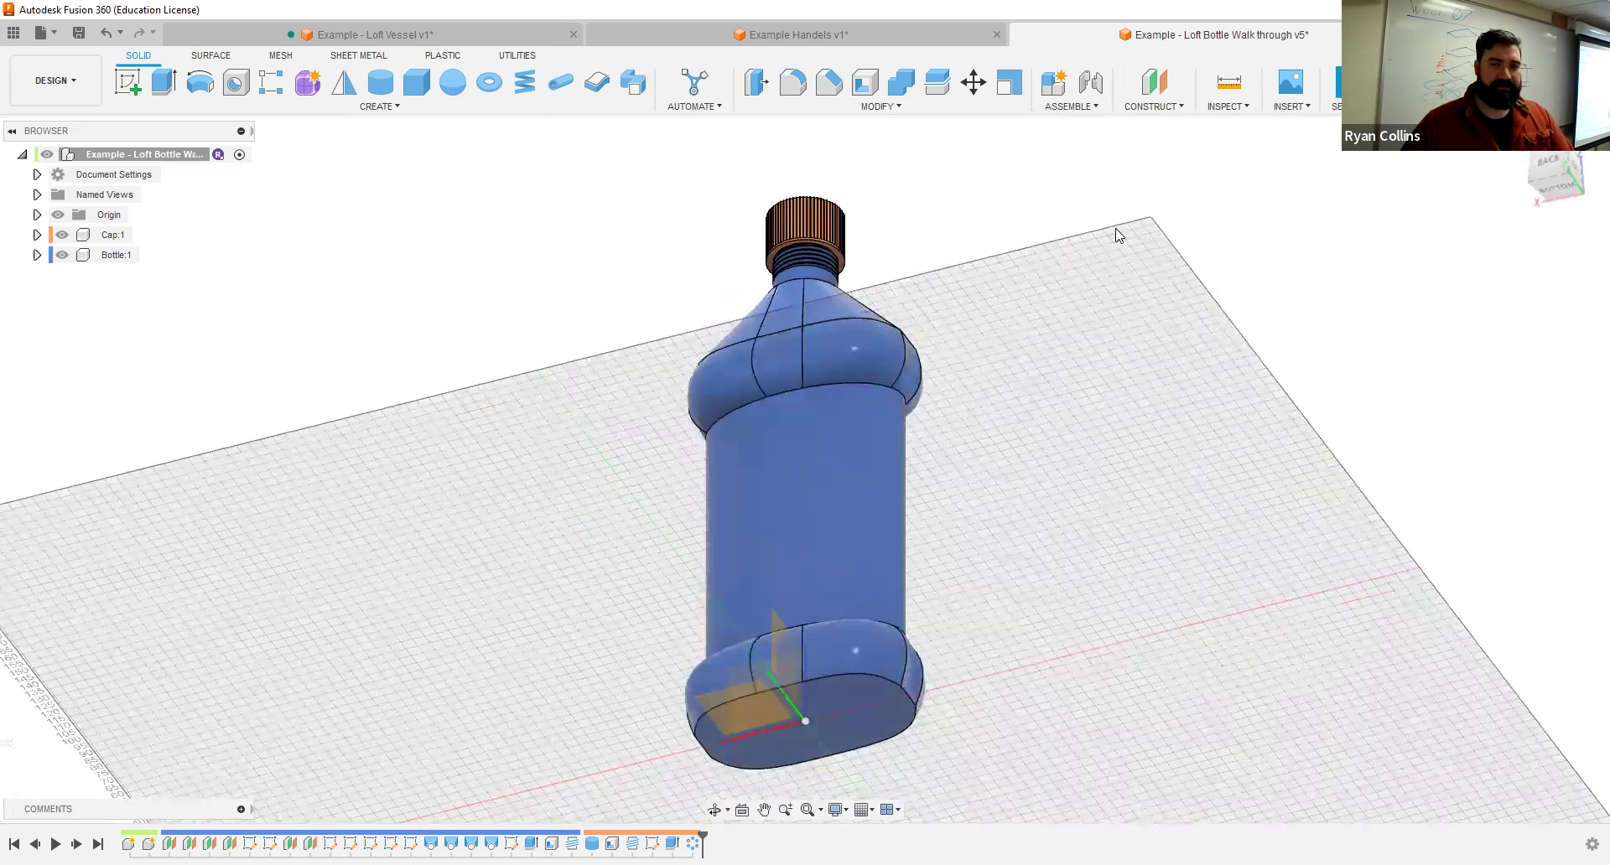
Step: Start a joint and, with the Bottle hidden, snap Component 1 to the centre of the cap's inner top face
{"action": "left_click", "coordinate": [1095, 86]}
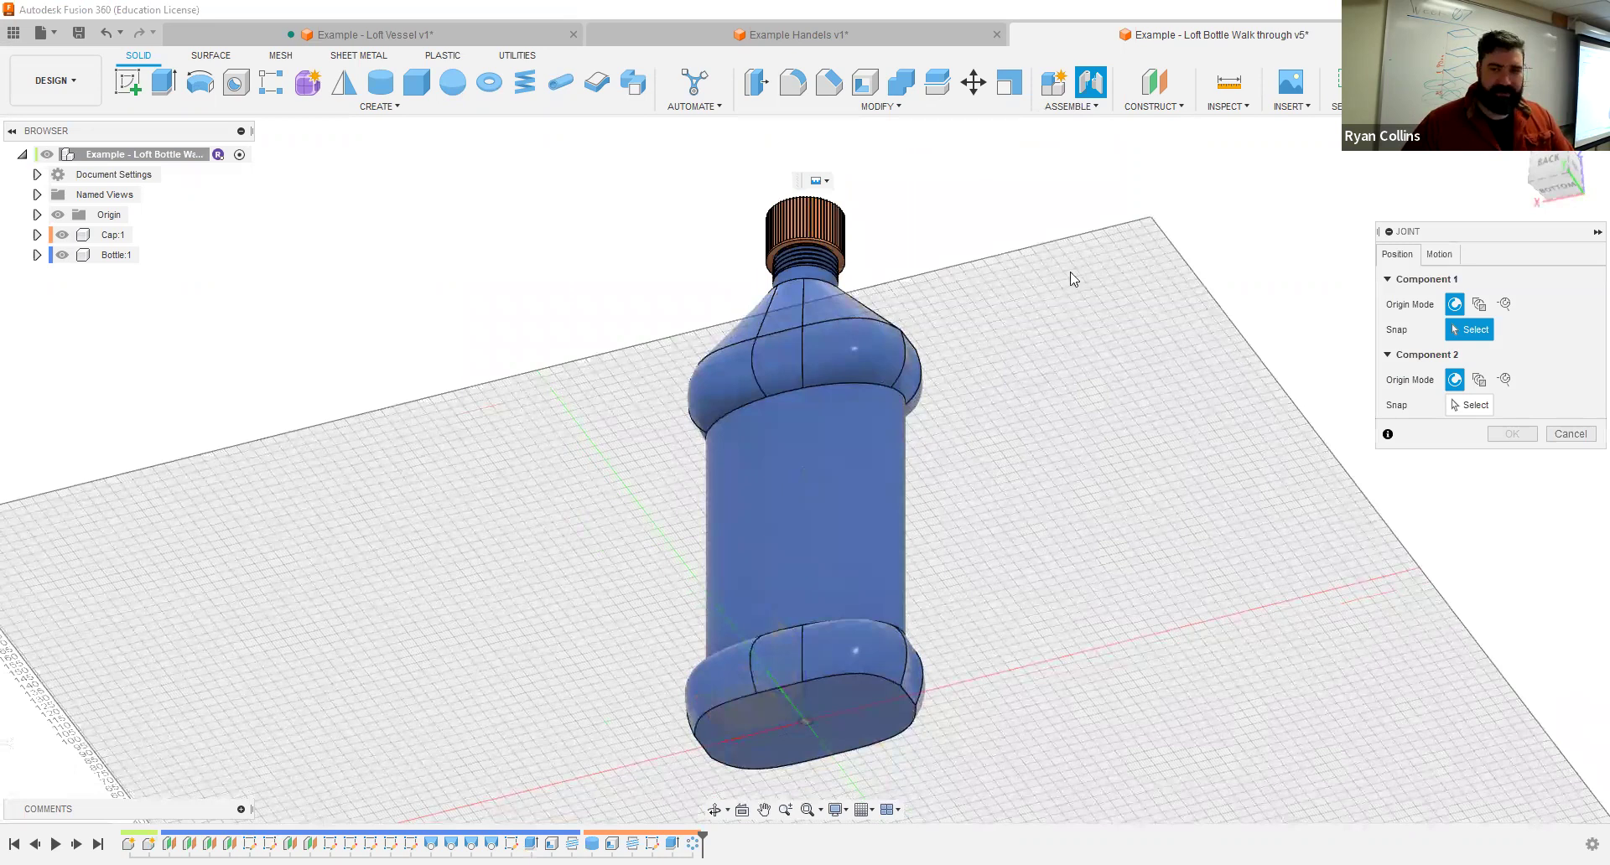
{"action": "middle_click_drag", "start_coordinate": [1064, 266], "coordinate": [784, 441], "text": "shift"}
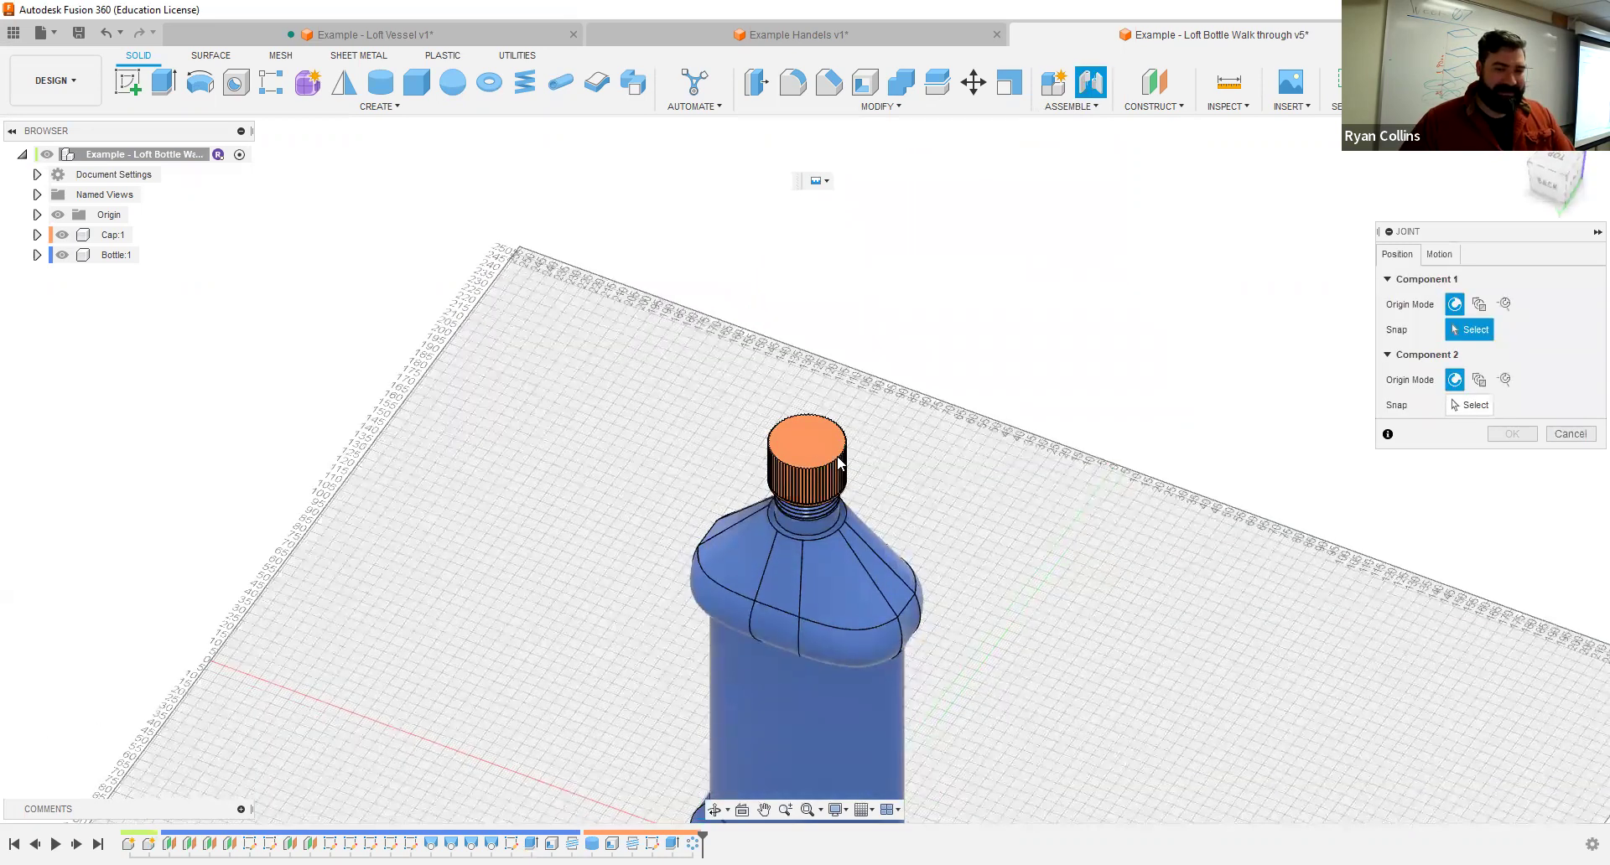
{"action": "scroll", "coordinate": [778, 434], "scroll_direction": "up", "scroll_amount": 5}
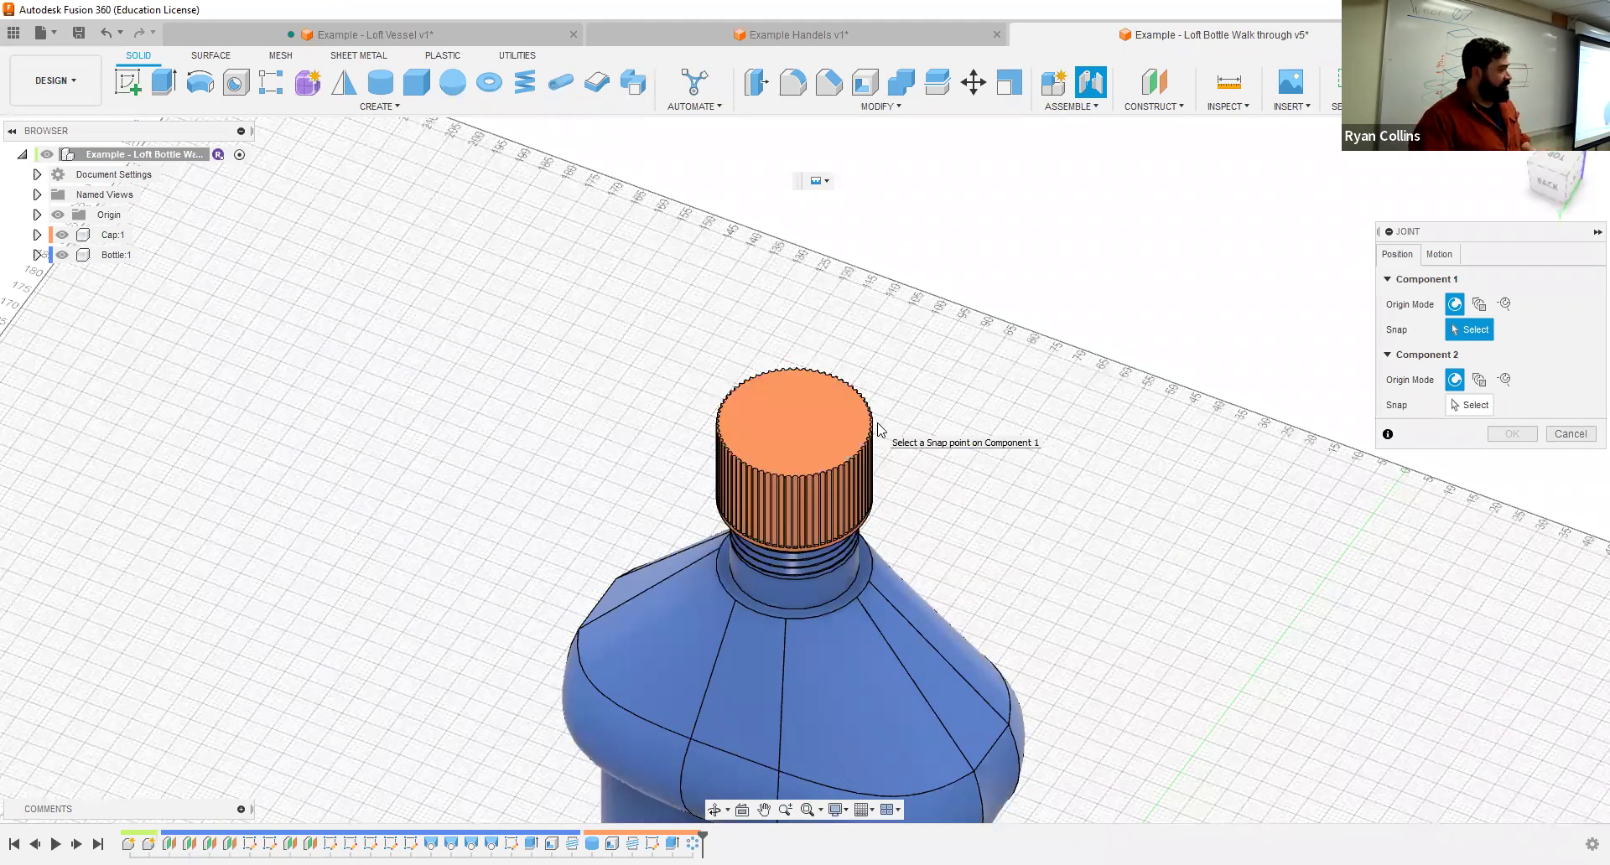
{"action": "left_click", "coordinate": [62, 255]}
{"action": "middle_click_drag", "start_coordinate": [973, 643], "coordinate": [662, 630], "text": "shift"}
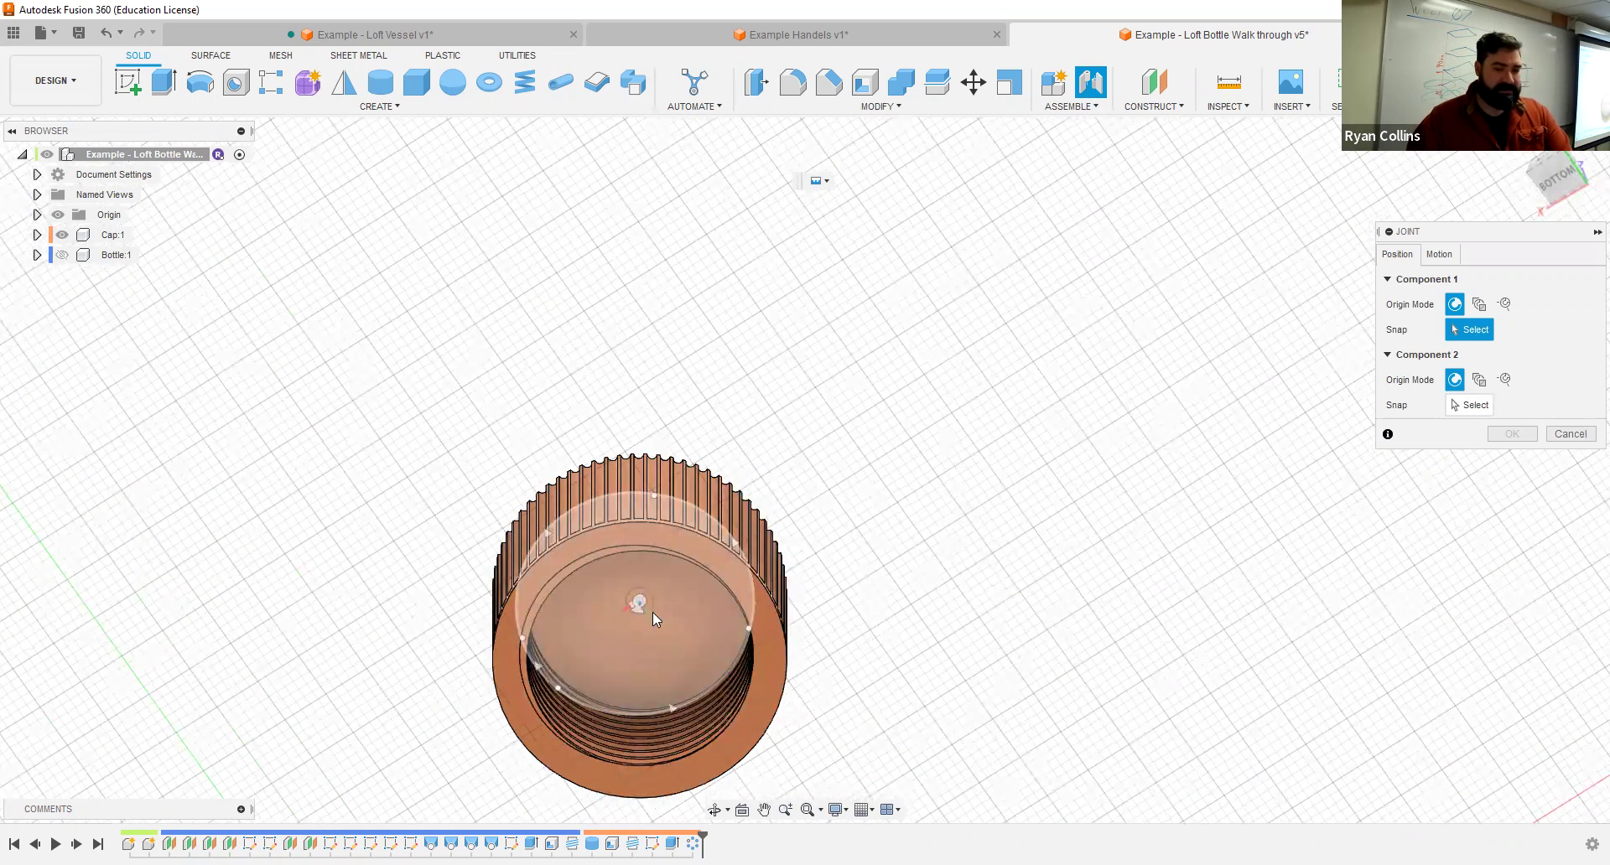
{"action": "scroll", "coordinate": [652, 622], "scroll_direction": "up", "scroll_amount": 8}
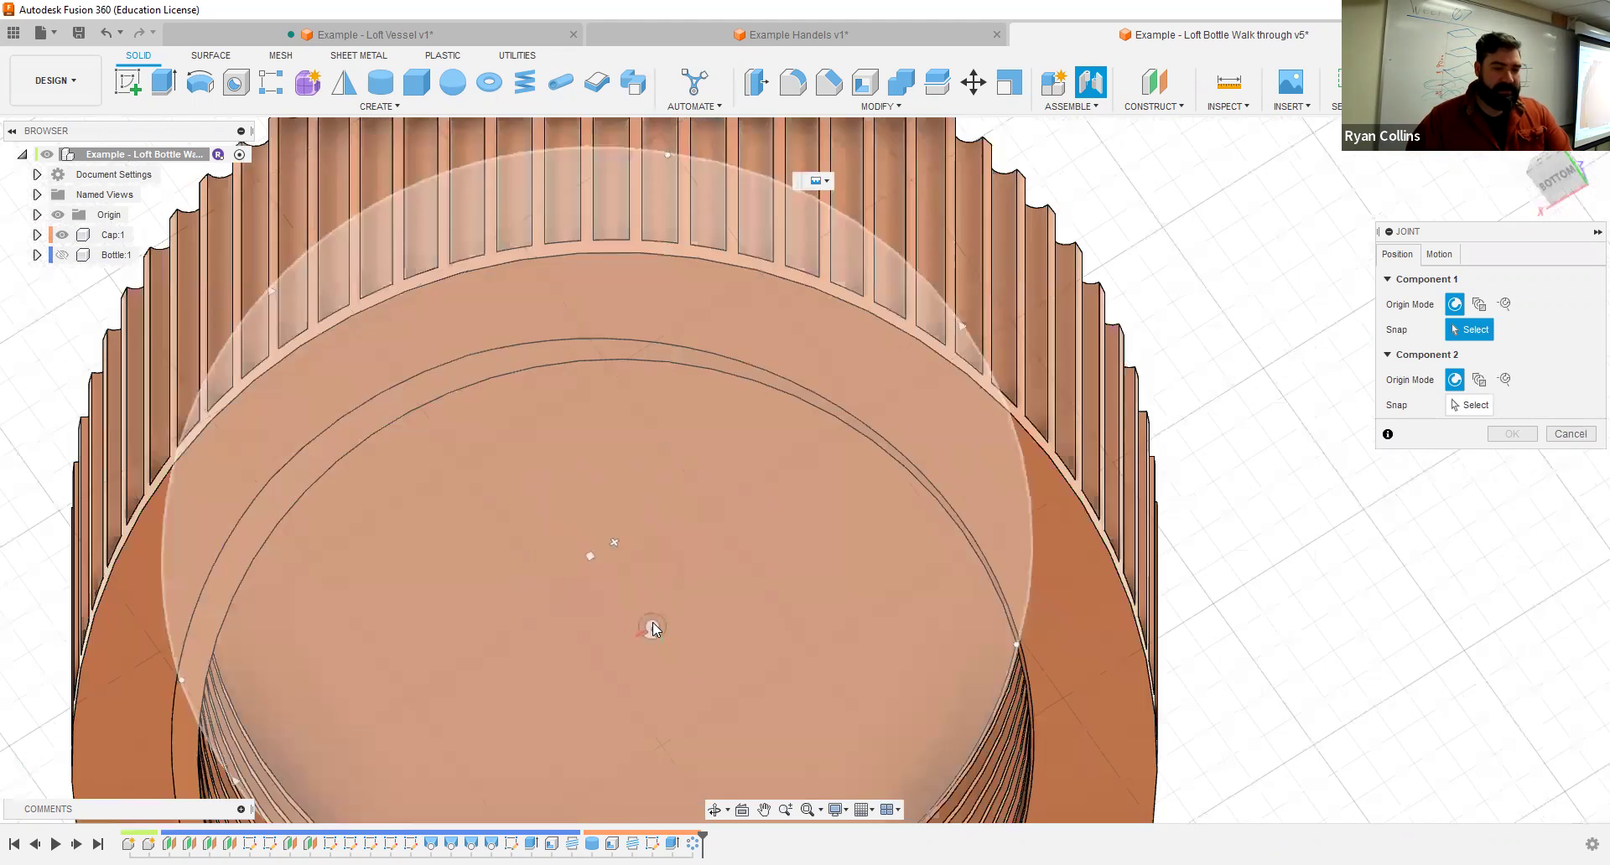
{"action": "scroll", "coordinate": [711, 554], "scroll_direction": "down", "scroll_amount": 3}
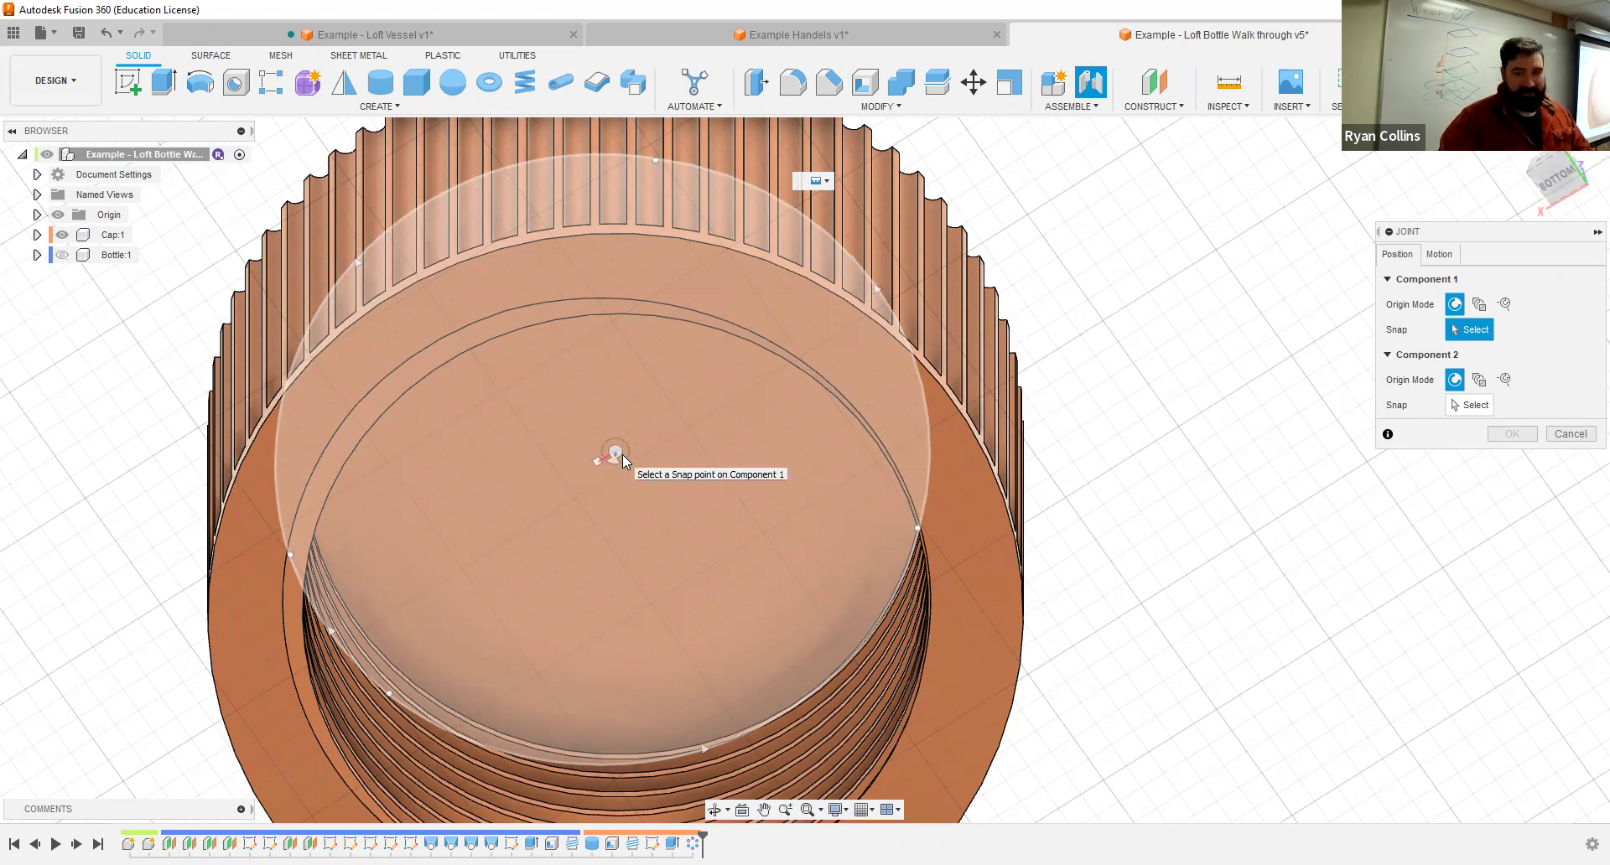
{"action": "left_click", "coordinate": [675, 458]}
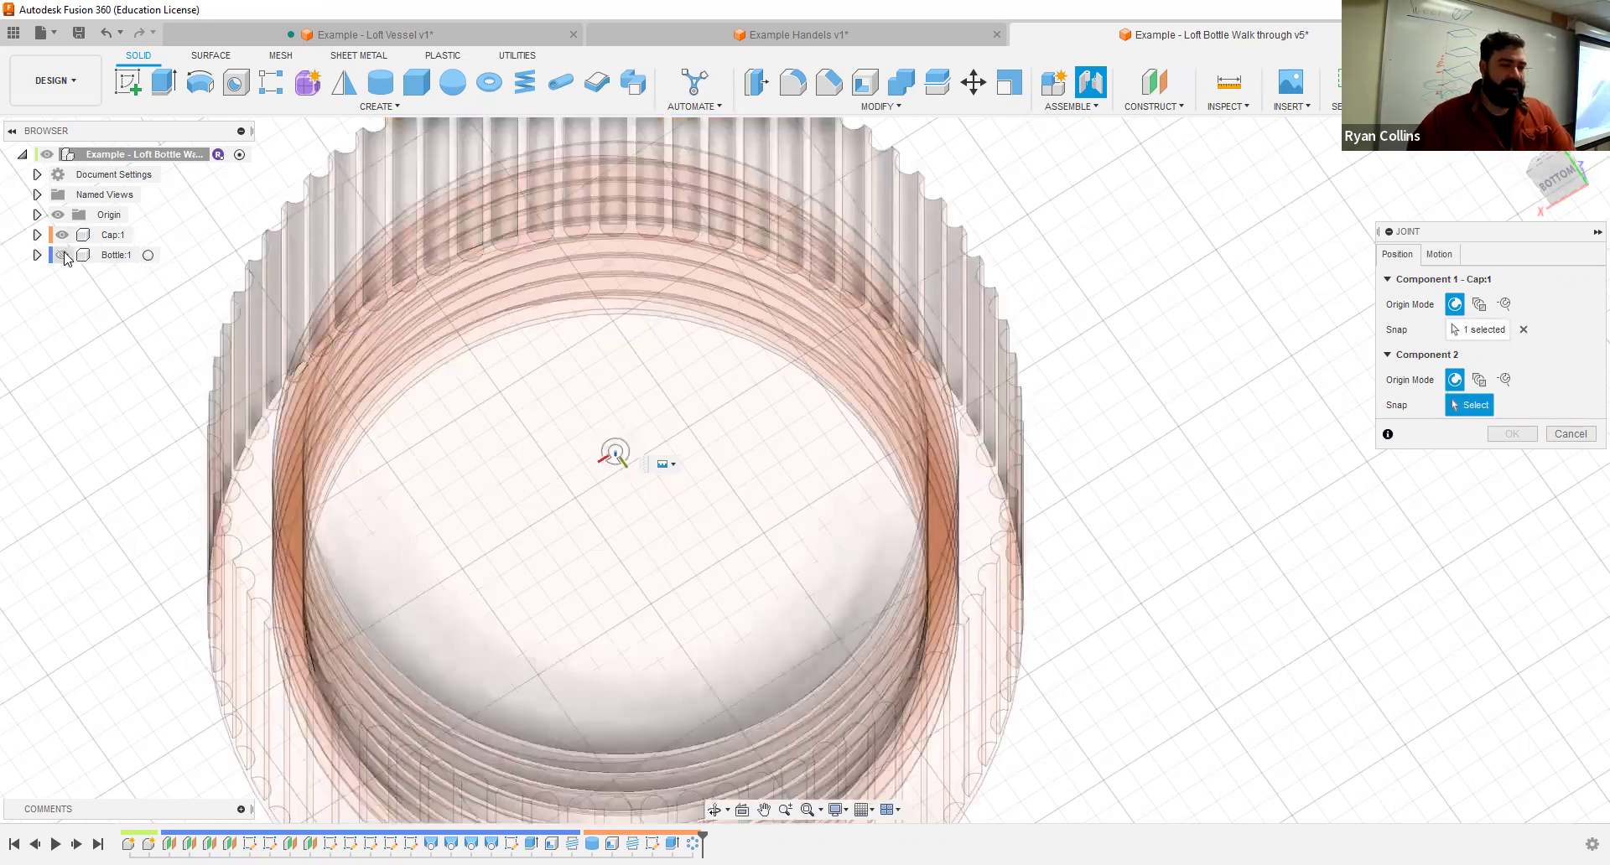
Step: Show the Bottle, hide the Cap, and snap the joint's Component 2 to the centre of the bottle mouth's top rim
{"action": "left_click", "coordinate": [62, 255]}
{"action": "scroll", "coordinate": [193, 406], "scroll_direction": "down", "scroll_amount": 5}
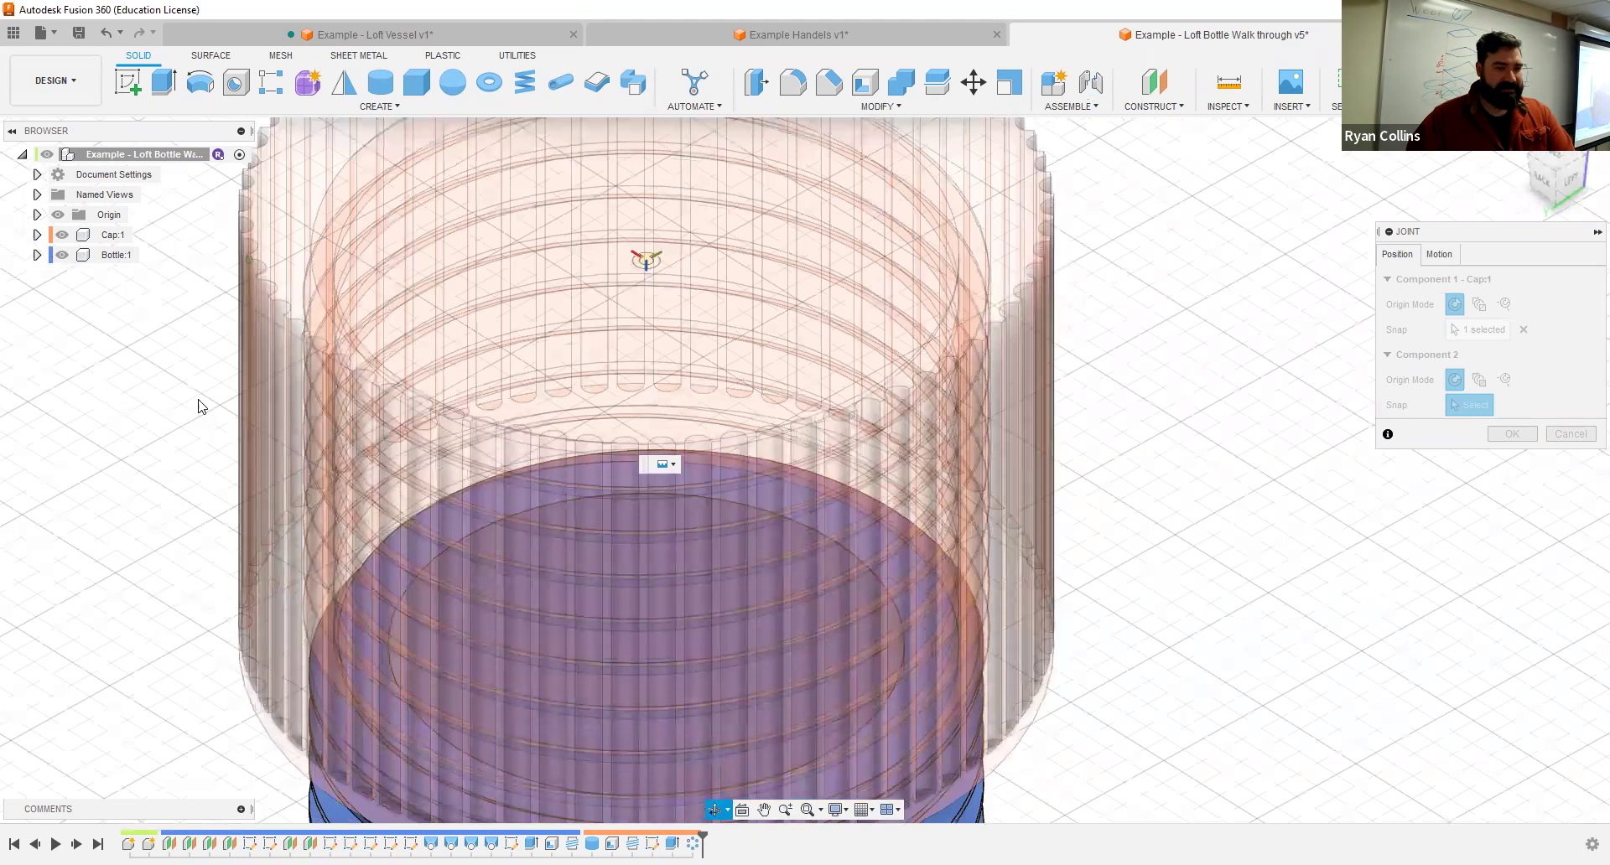
{"action": "left_click", "coordinate": [62, 236]}
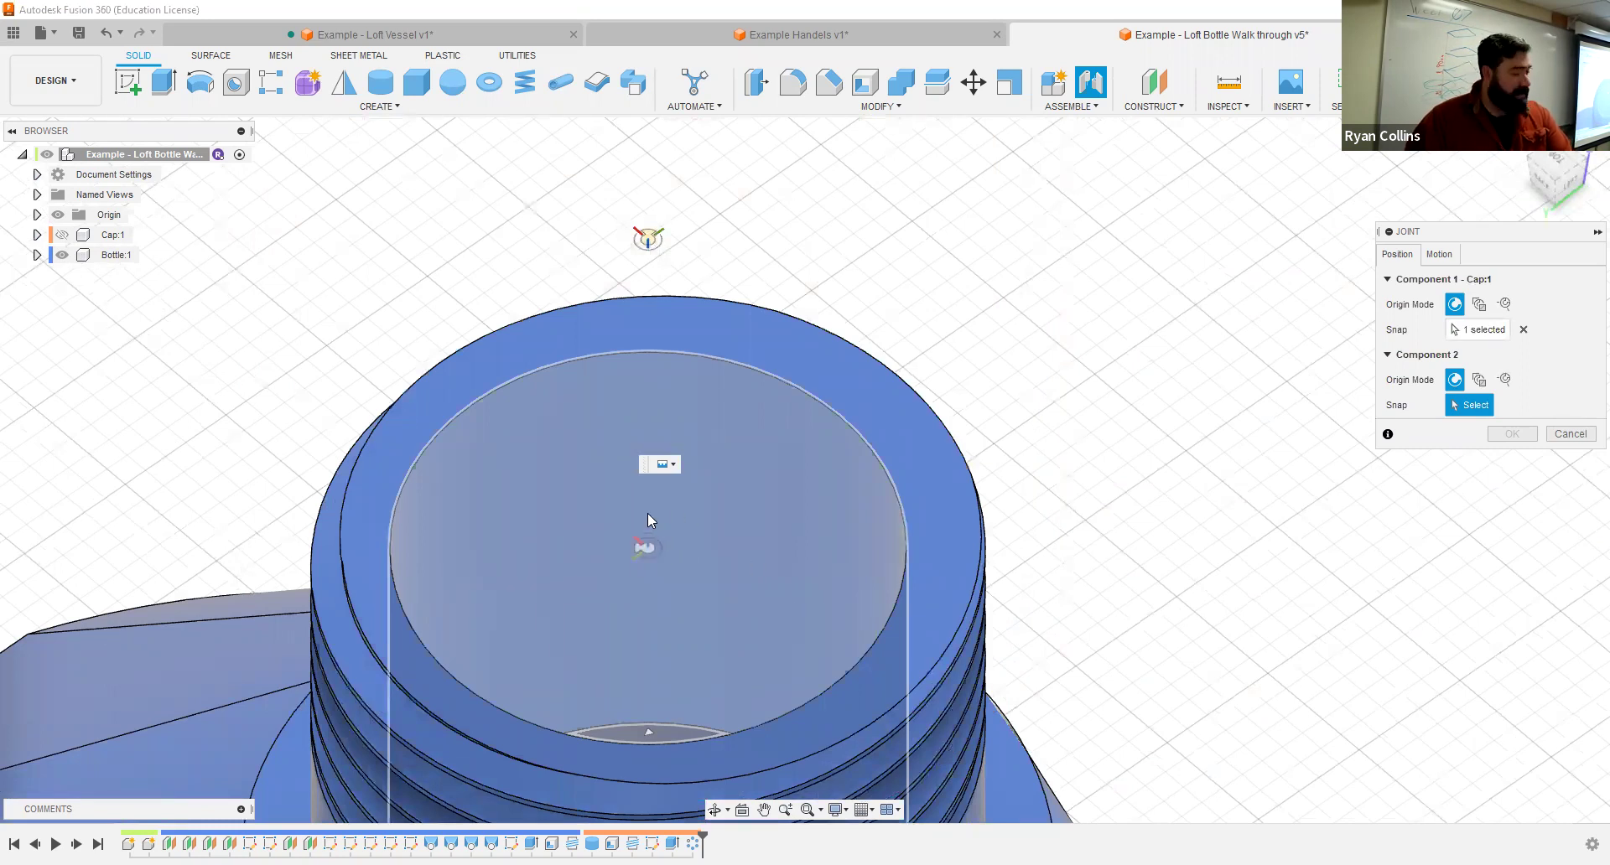
{"action": "middle_click_drag", "start_coordinate": [705, 416], "coordinate": [888, 314], "text": "shift"}
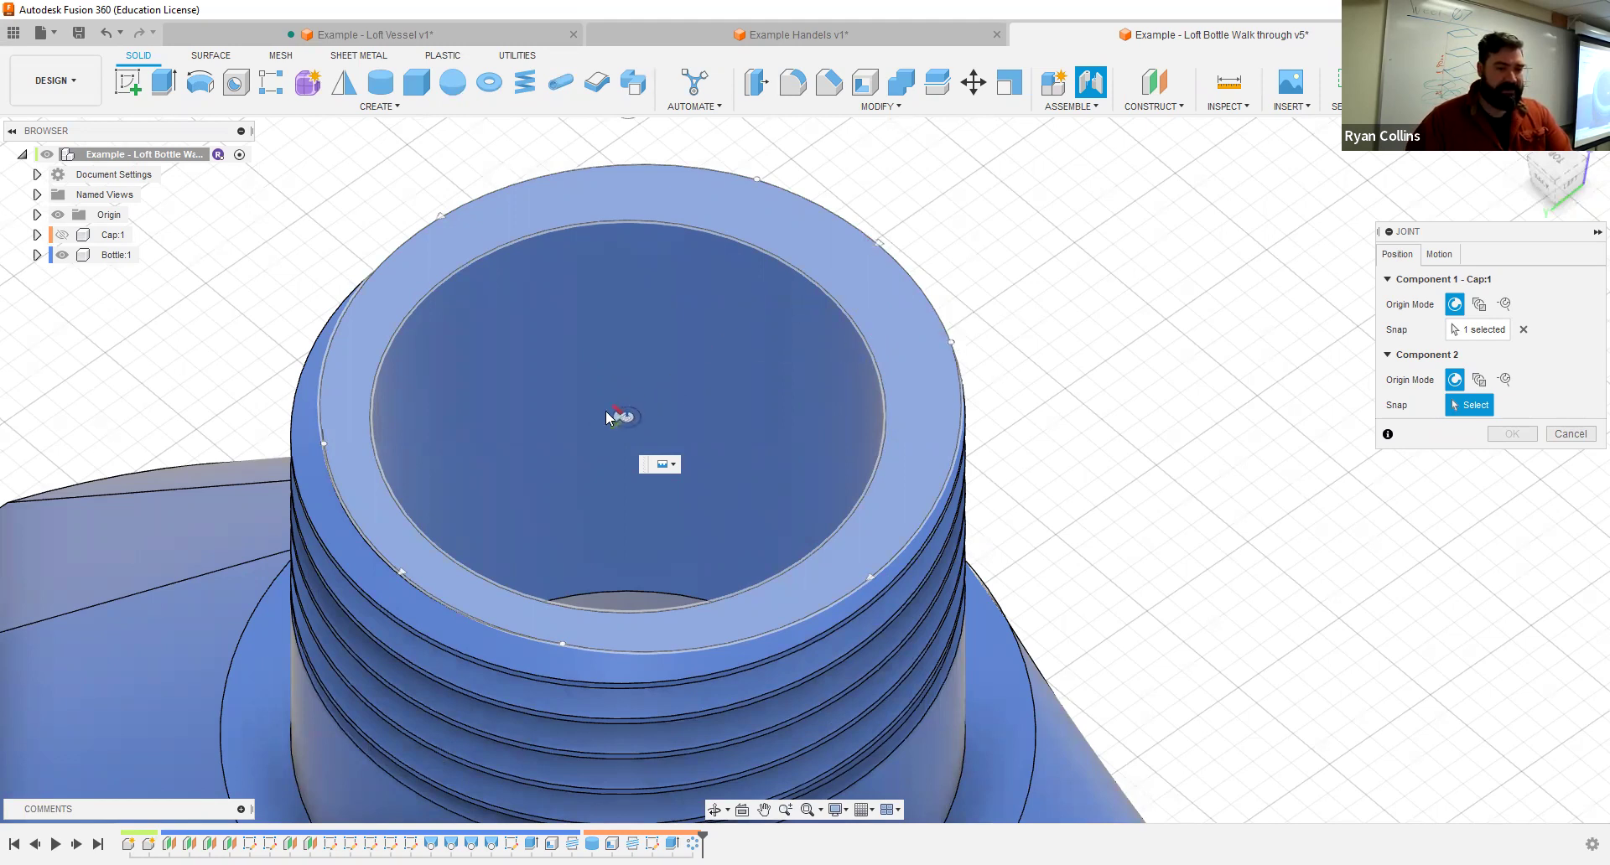
{"action": "scroll", "coordinate": [631, 414], "scroll_direction": "up", "scroll_amount": 3}
{"action": "scroll", "coordinate": [646, 431], "scroll_direction": "up", "scroll_amount": 3}
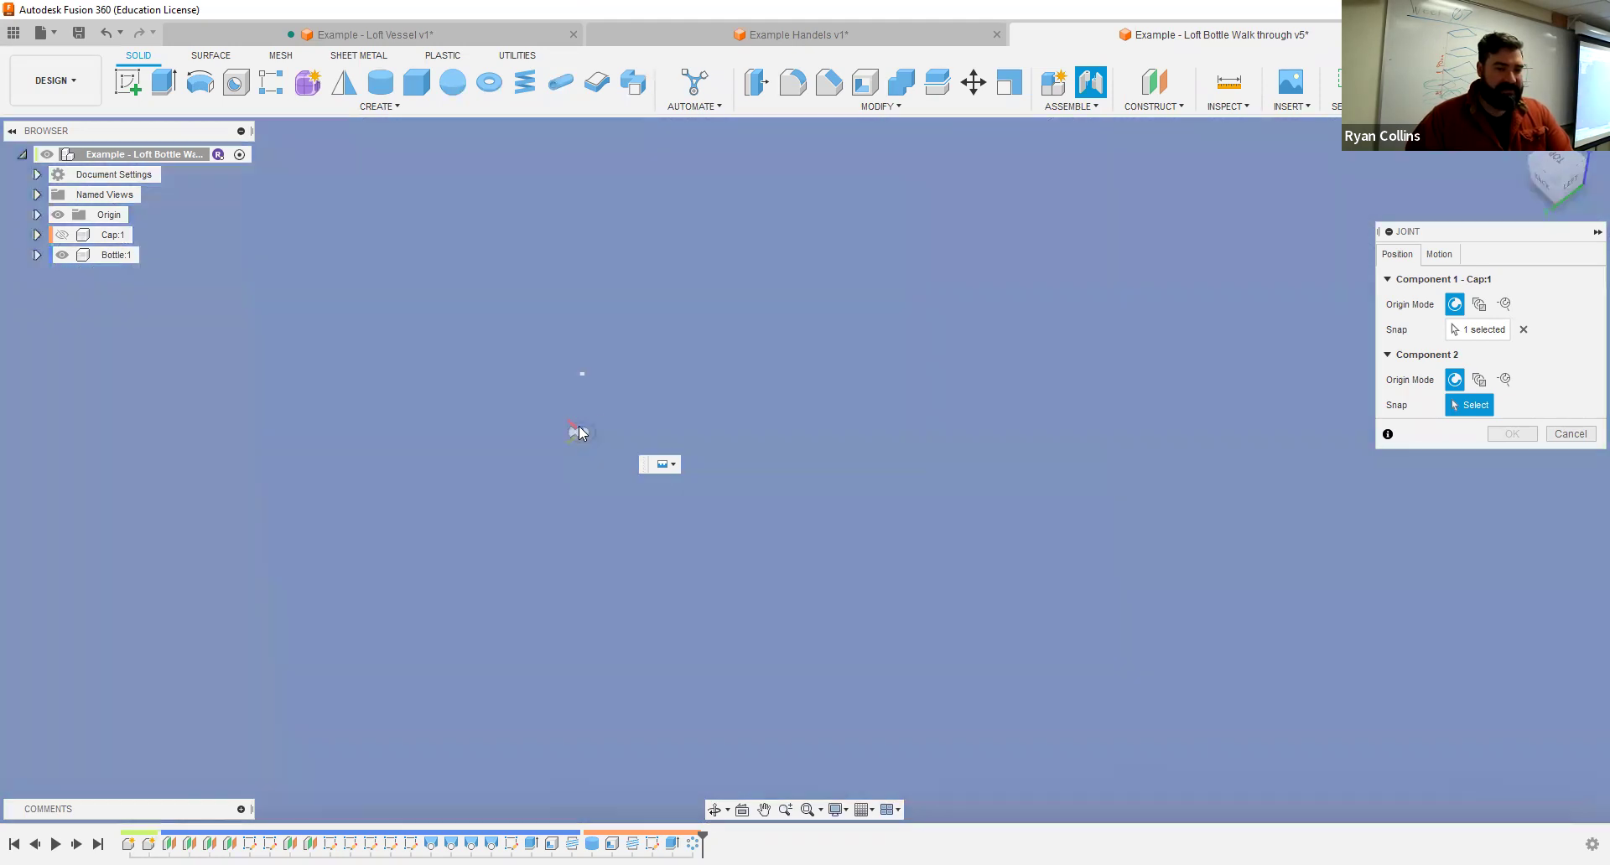
{"action": "scroll", "coordinate": [728, 528], "scroll_direction": "down", "scroll_amount": 5}
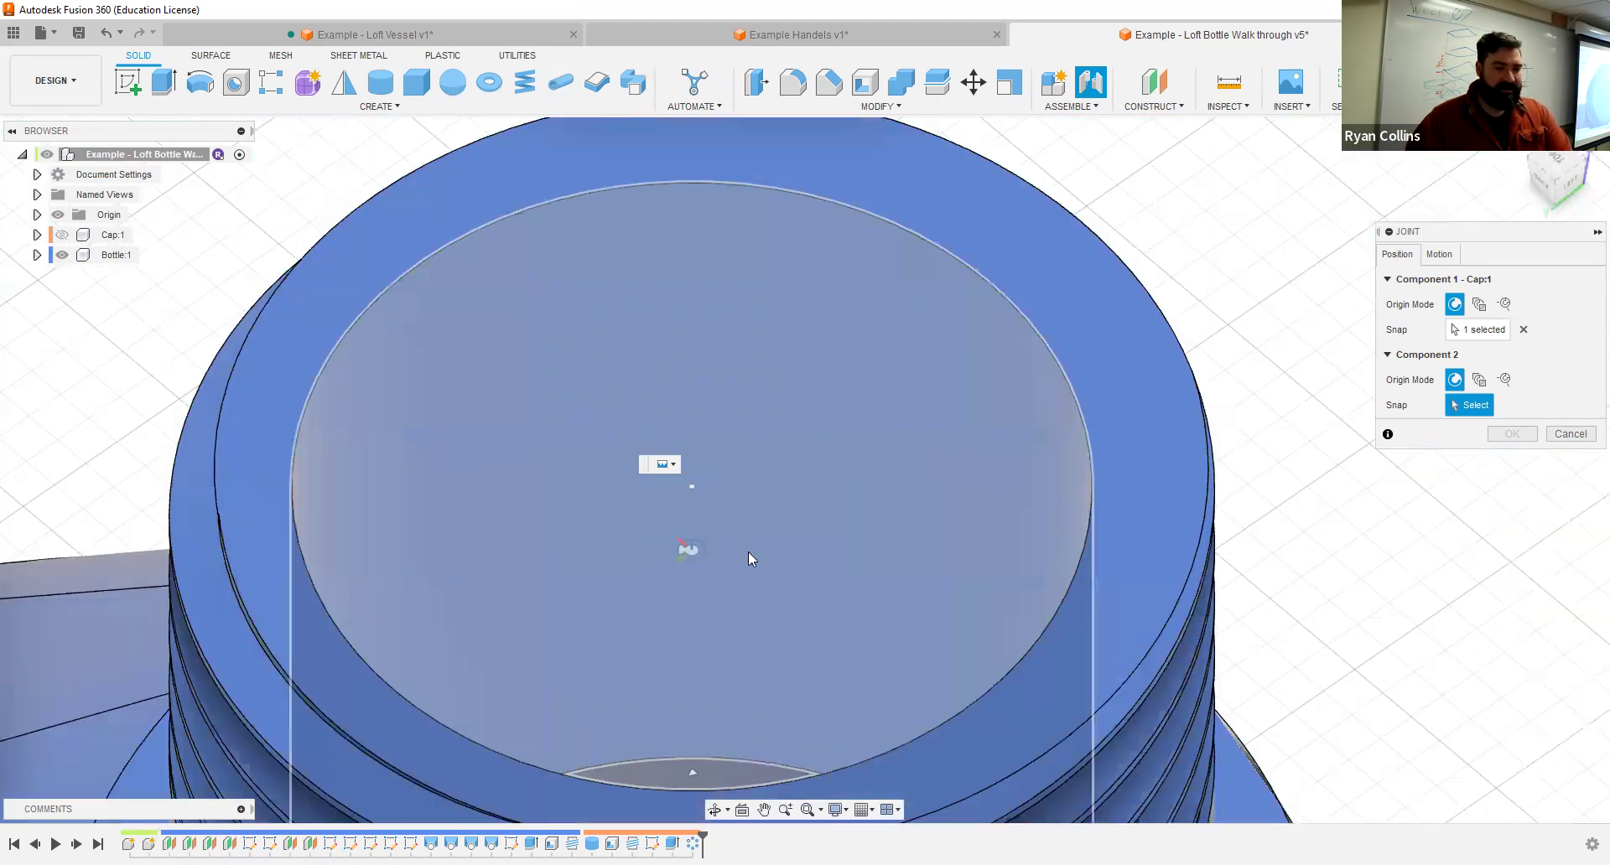
{"action": "scroll", "coordinate": [754, 506], "scroll_direction": "down", "scroll_amount": 3}
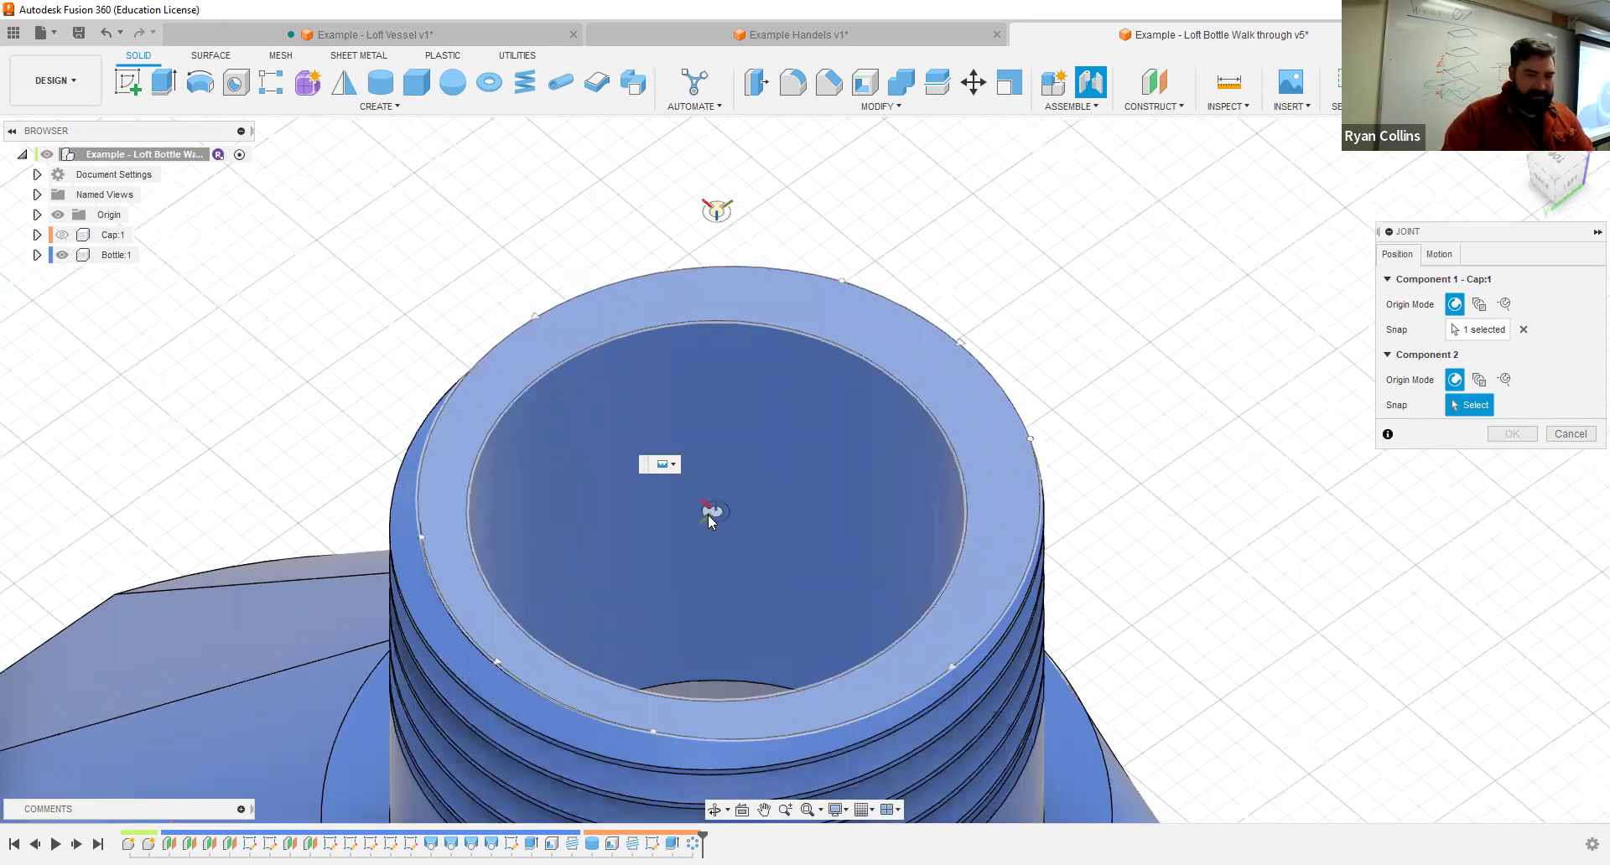
{"action": "scroll", "coordinate": [709, 515], "scroll_direction": "up", "scroll_amount": 5}
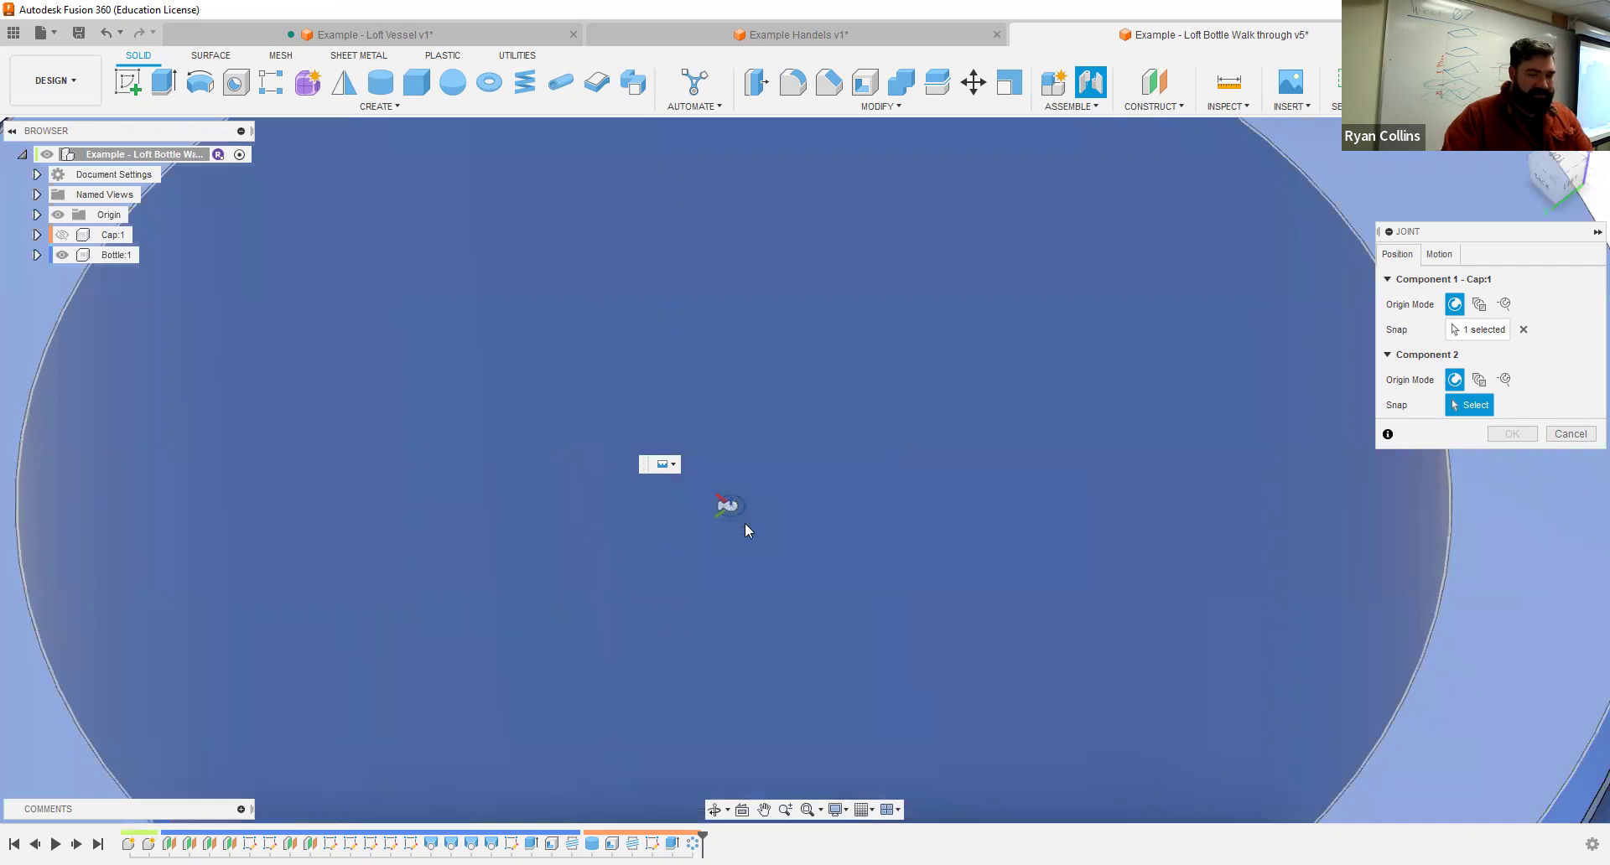
{"action": "scroll", "coordinate": [845, 567], "scroll_direction": "down", "scroll_amount": 3}
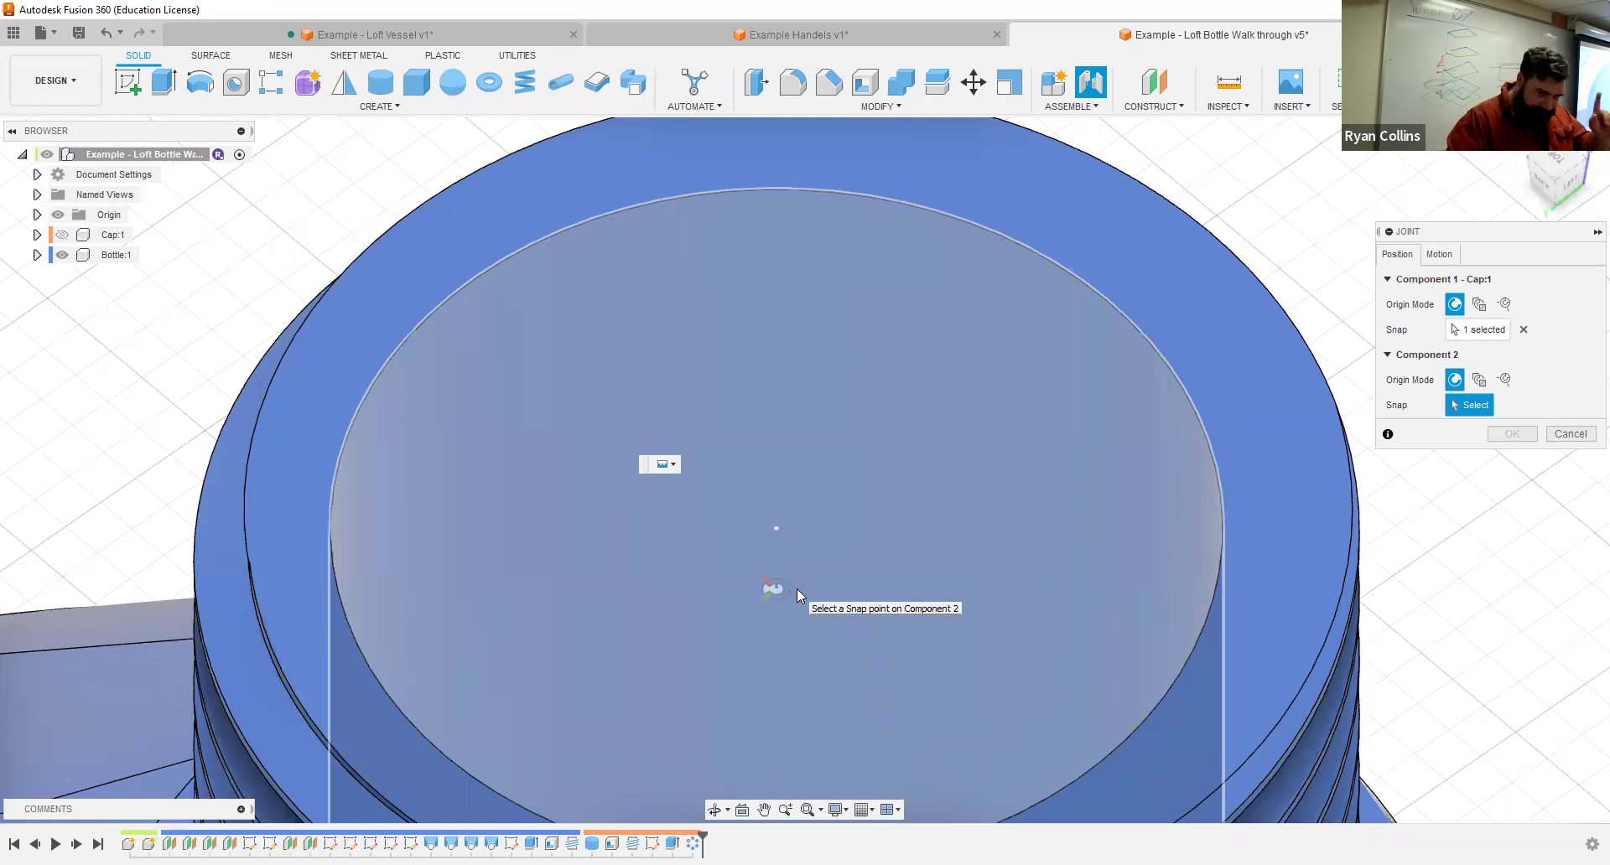
{"action": "left_click", "coordinate": [786, 528]}
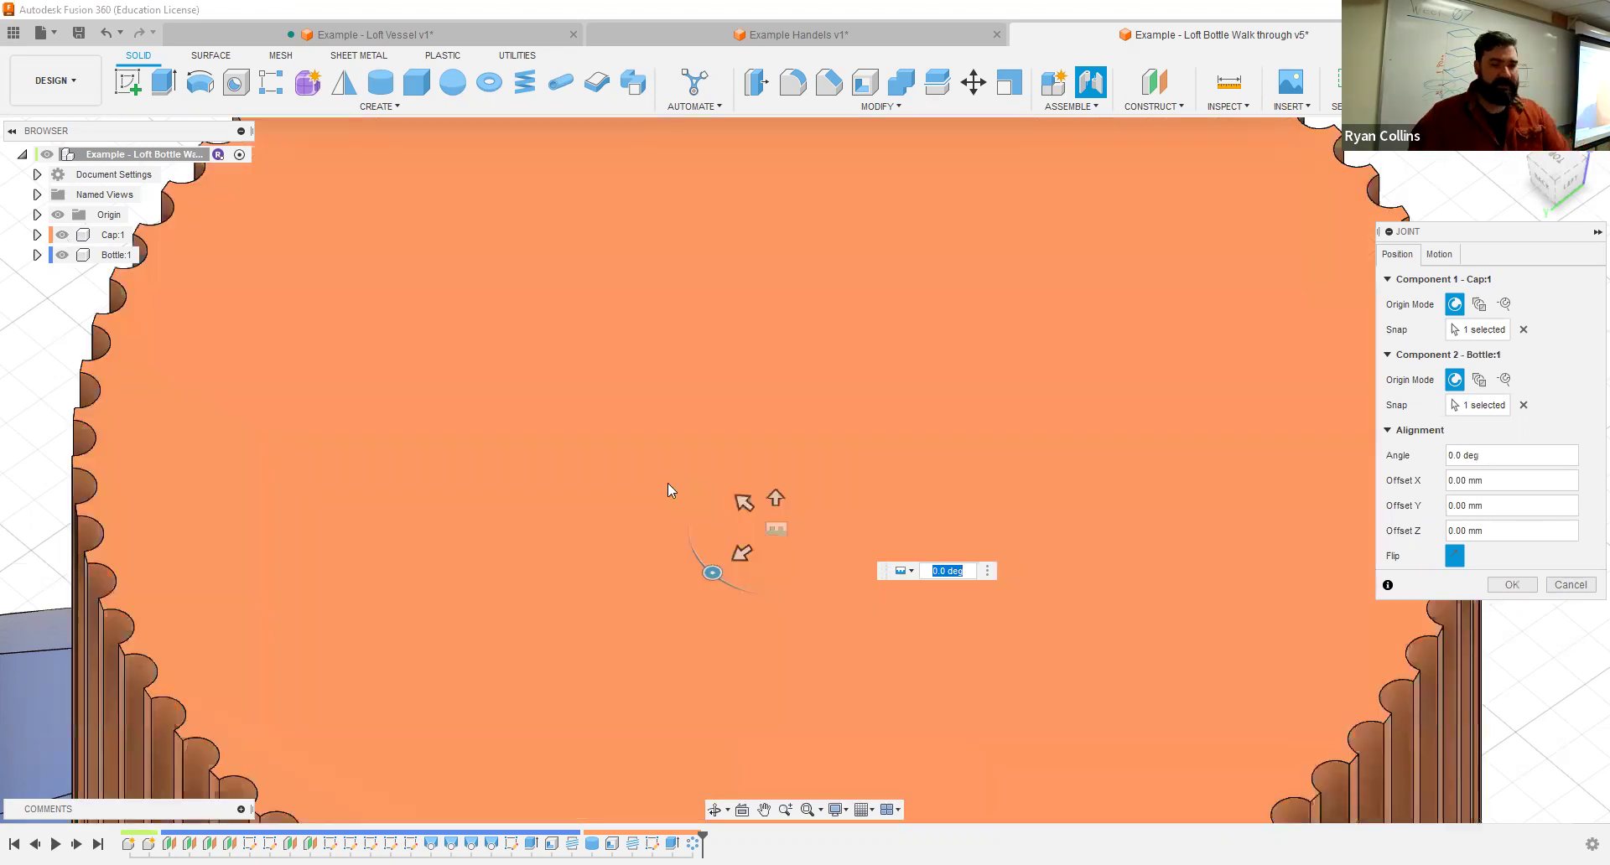
Step: Set the joint's motion type to Cylindrical about the Z axis and create the joint between cap and bottle
{"action": "scroll", "coordinate": [807, 607], "scroll_direction": "down", "scroll_amount": 3}
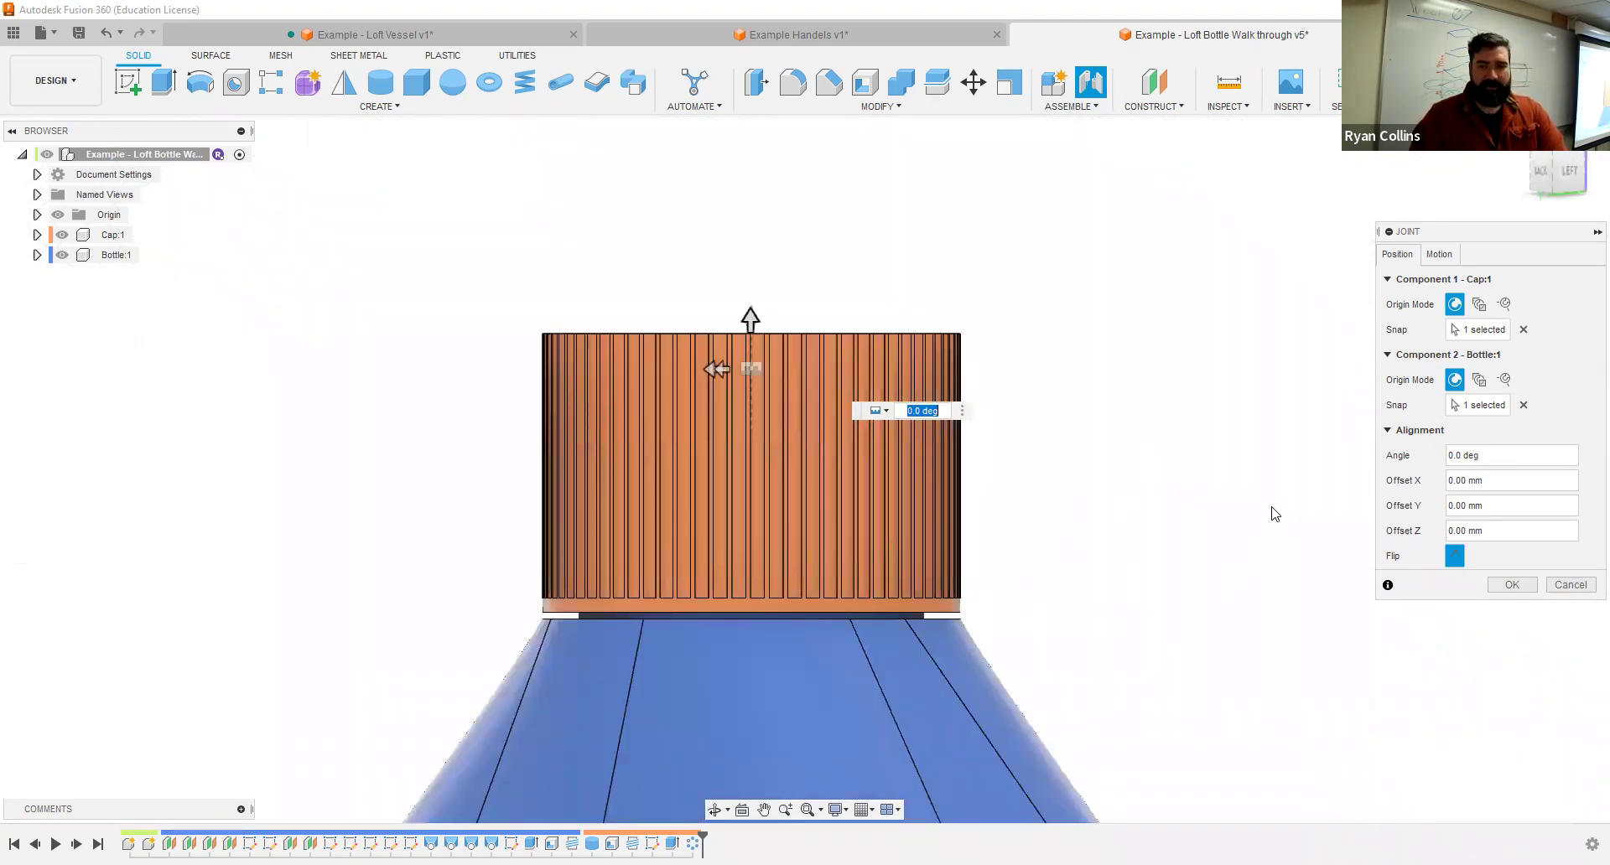
{"action": "left_click", "coordinate": [1439, 255]}
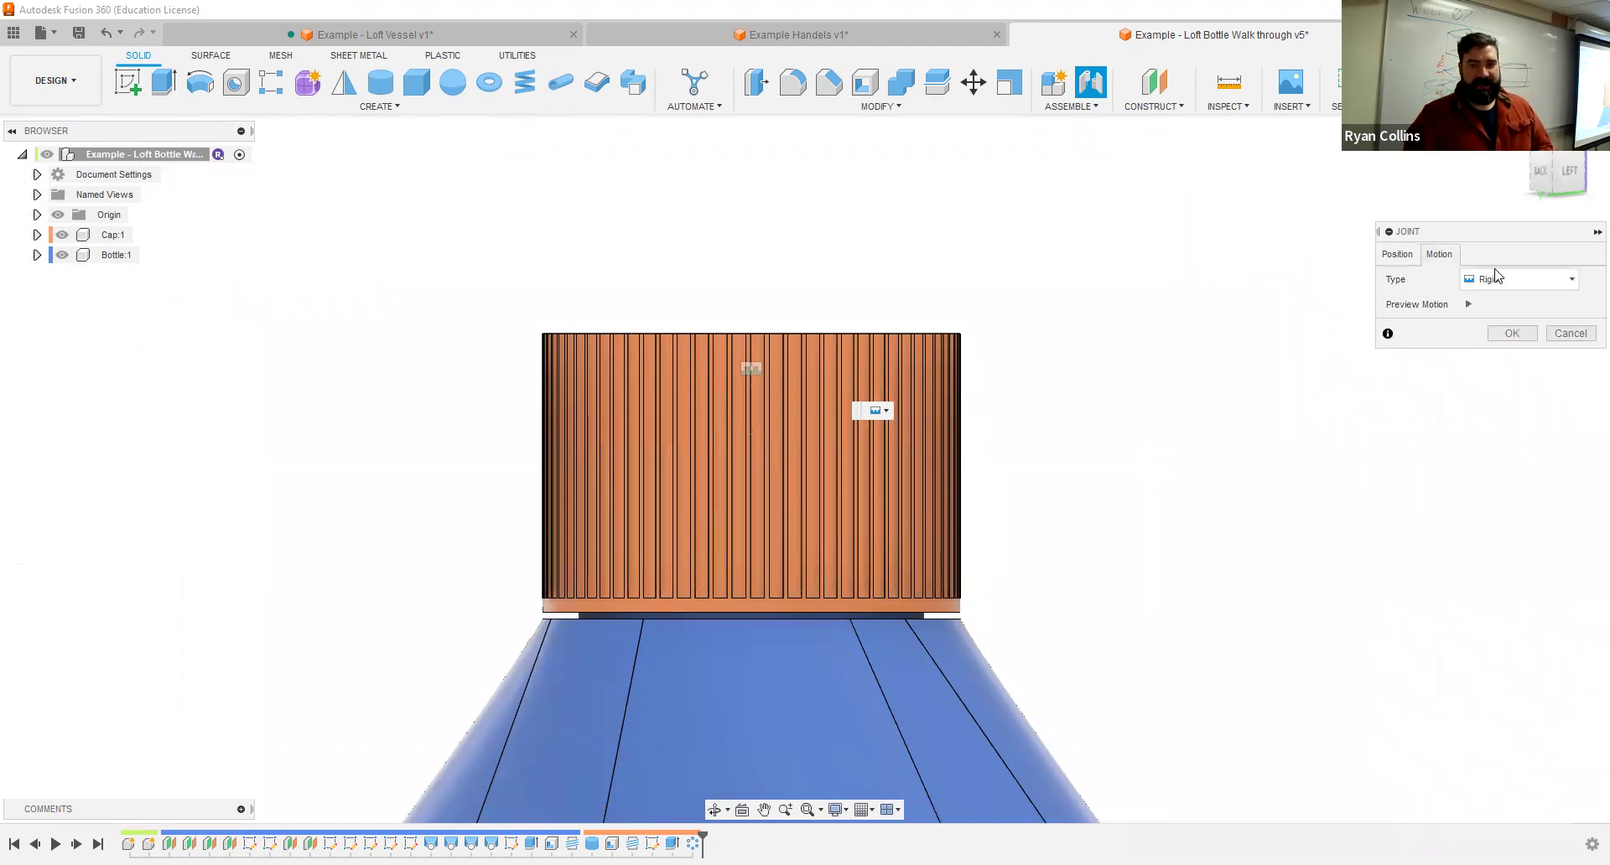
{"action": "left_click", "coordinate": [1468, 306]}
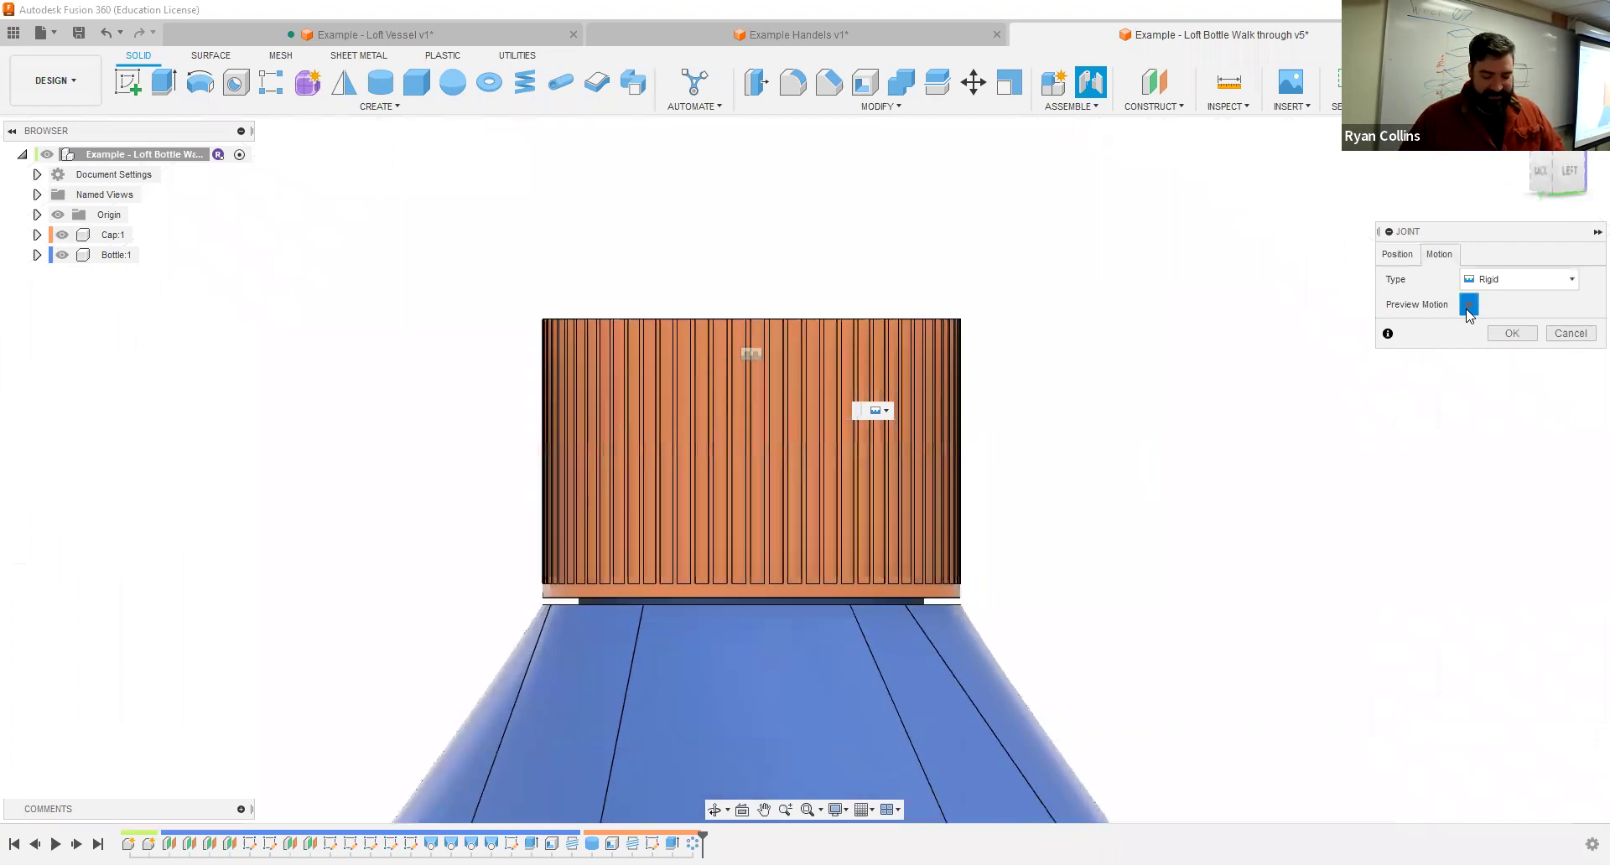
{"action": "left_click", "coordinate": [1468, 307]}
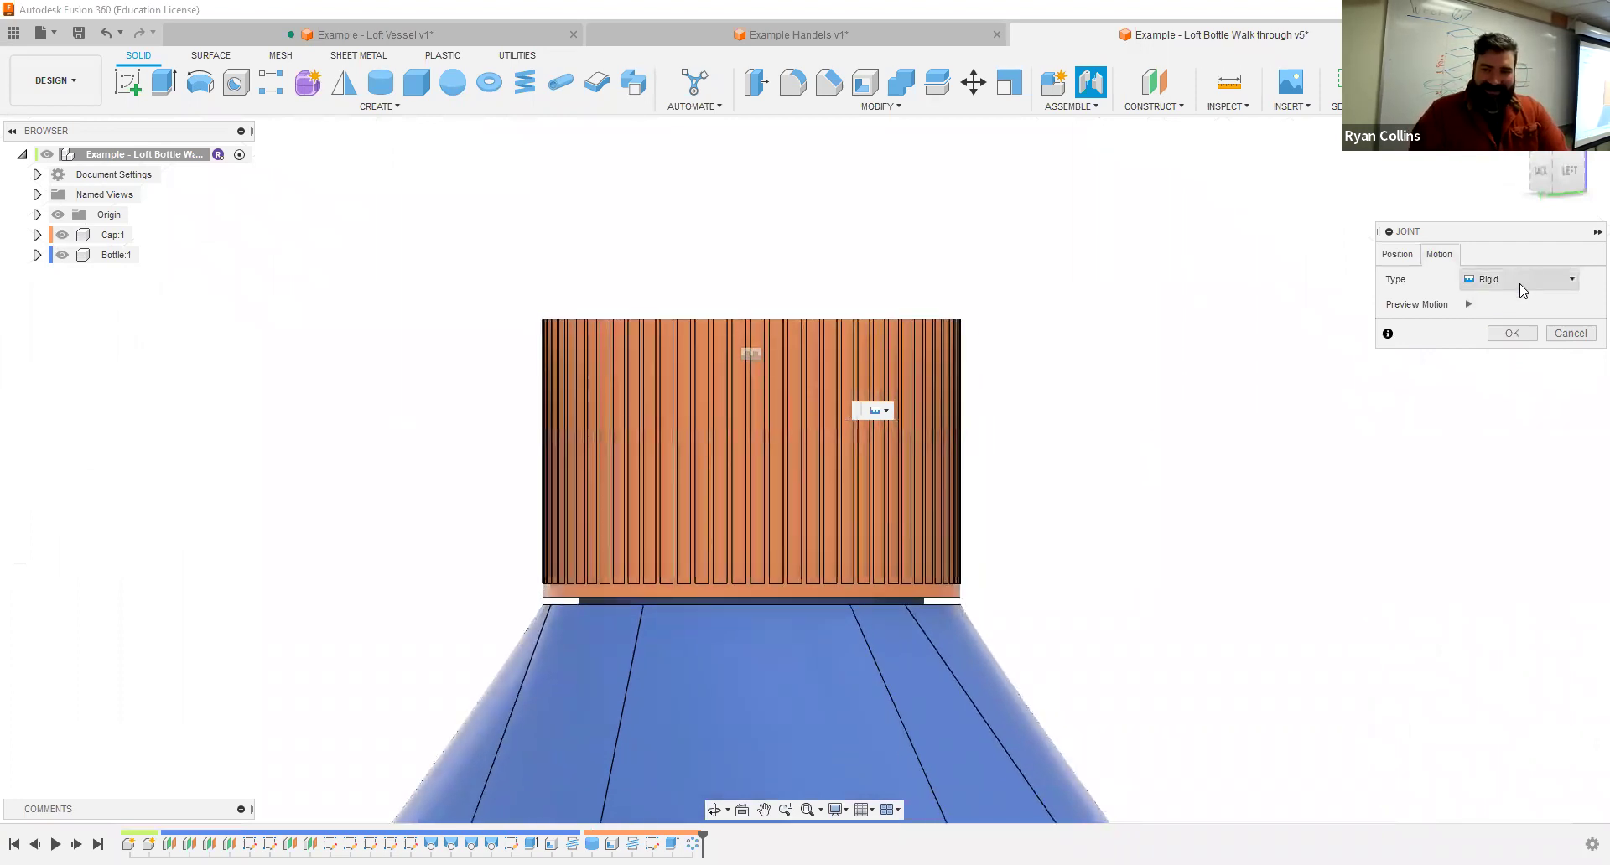
{"action": "left_click", "coordinate": [1523, 285]}
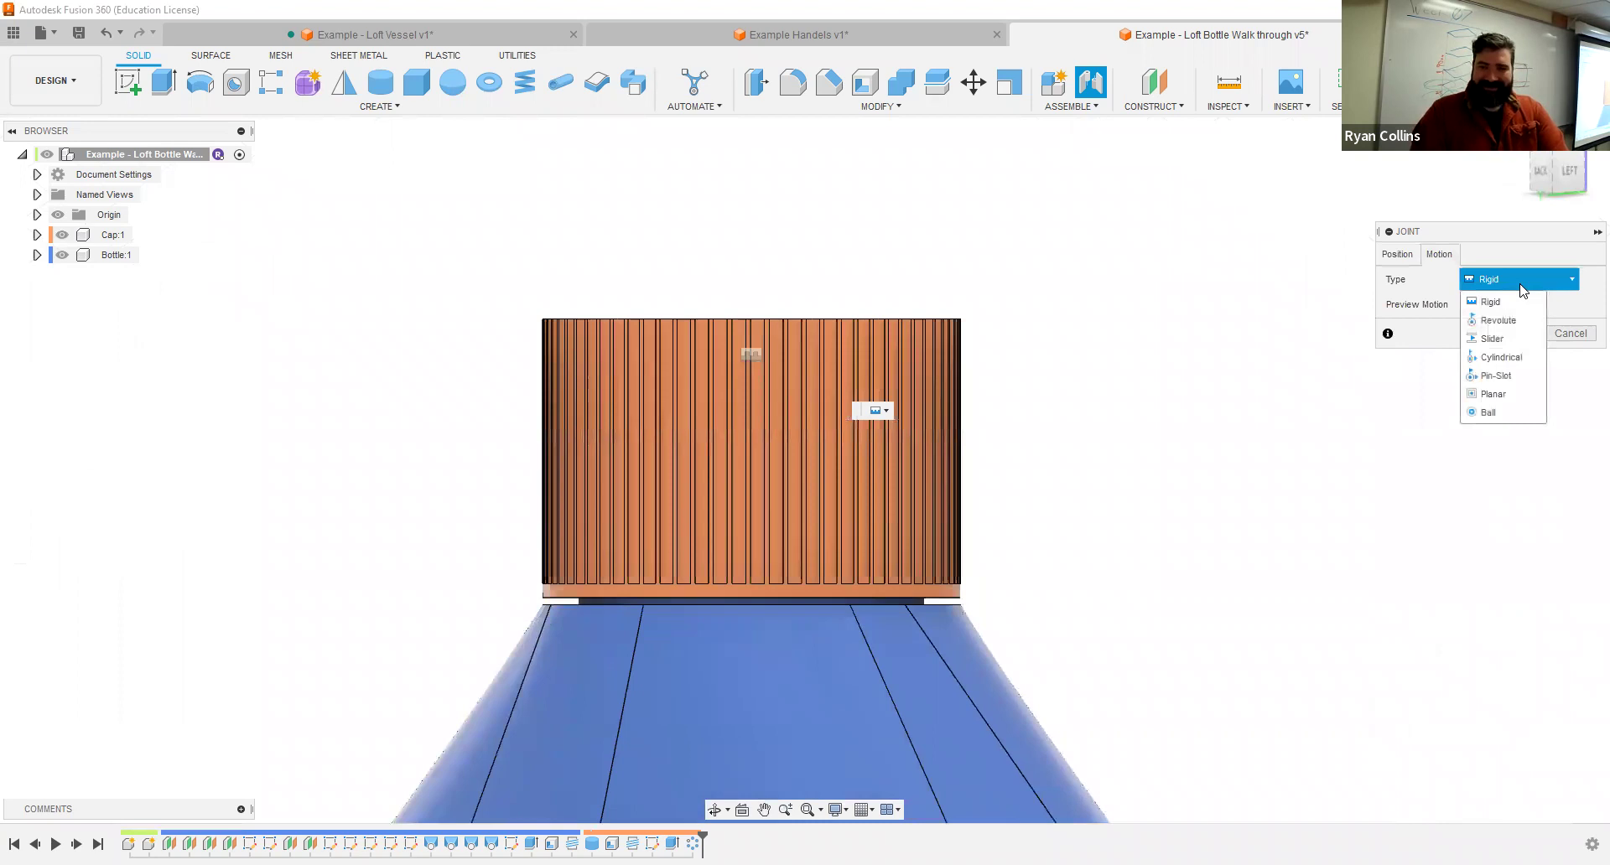
{"action": "left_click", "coordinate": [1500, 358]}
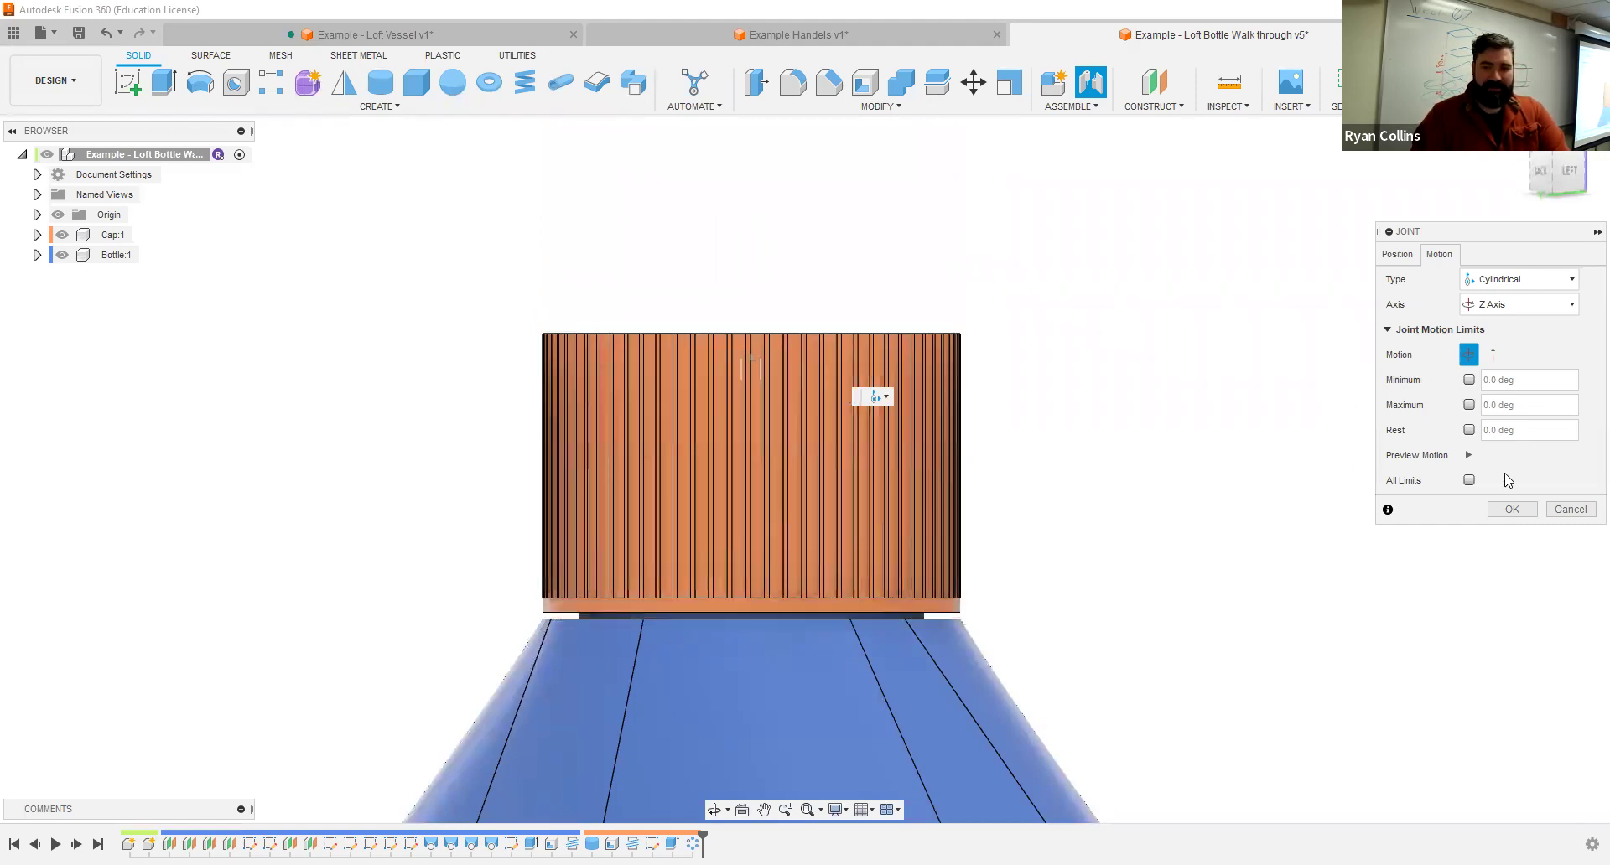
{"action": "left_click", "coordinate": [1509, 511]}
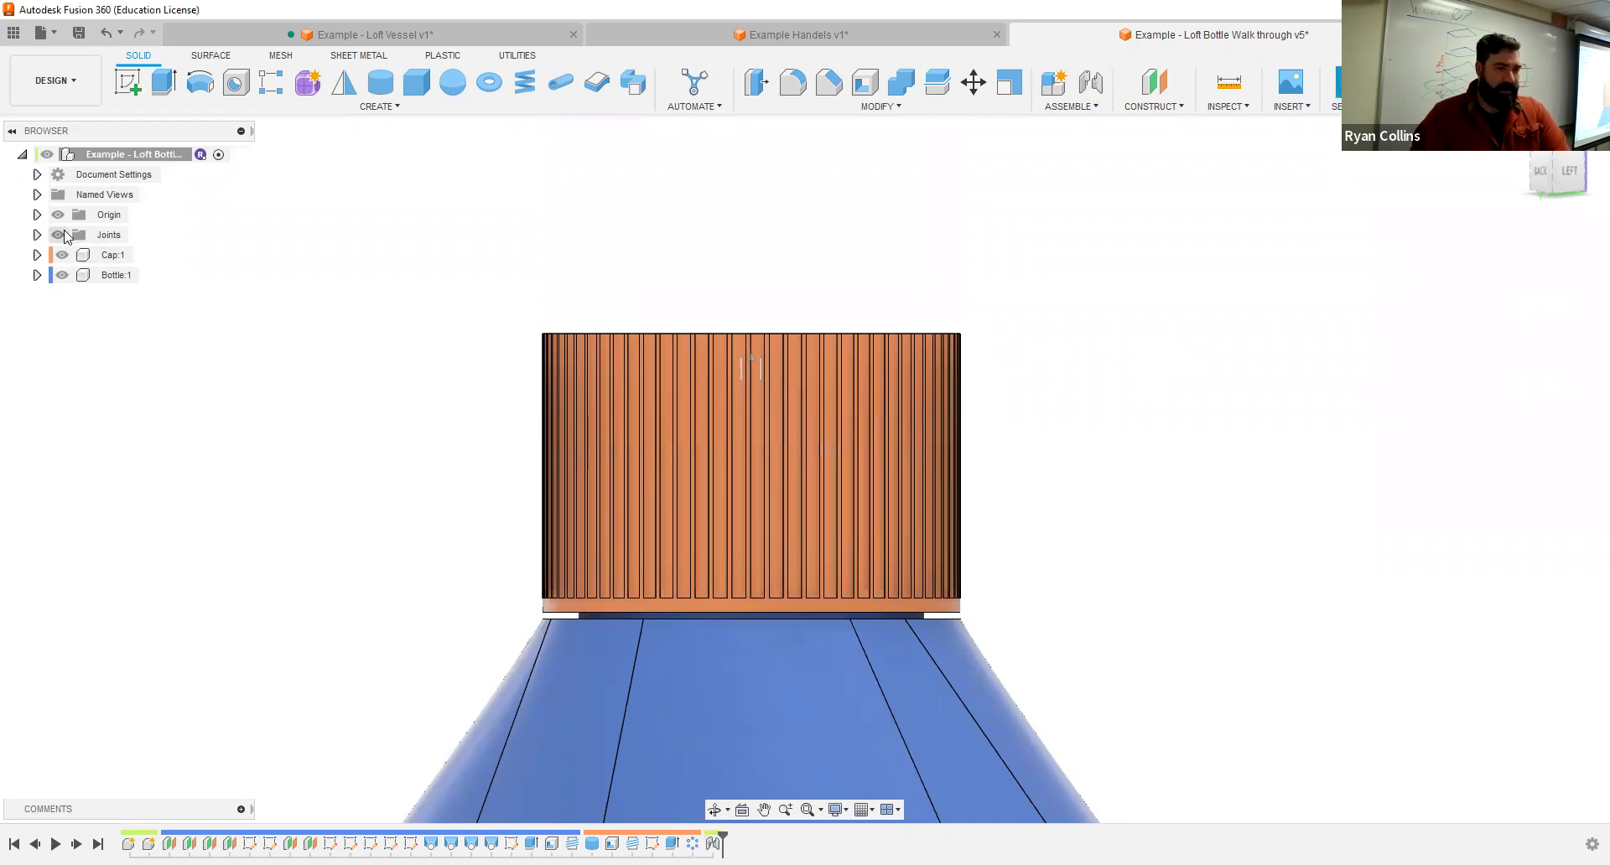
Step: Open the motion limits of the cylindrical joint and preview its rotation and its slide
{"action": "left_click", "coordinate": [37, 235]}
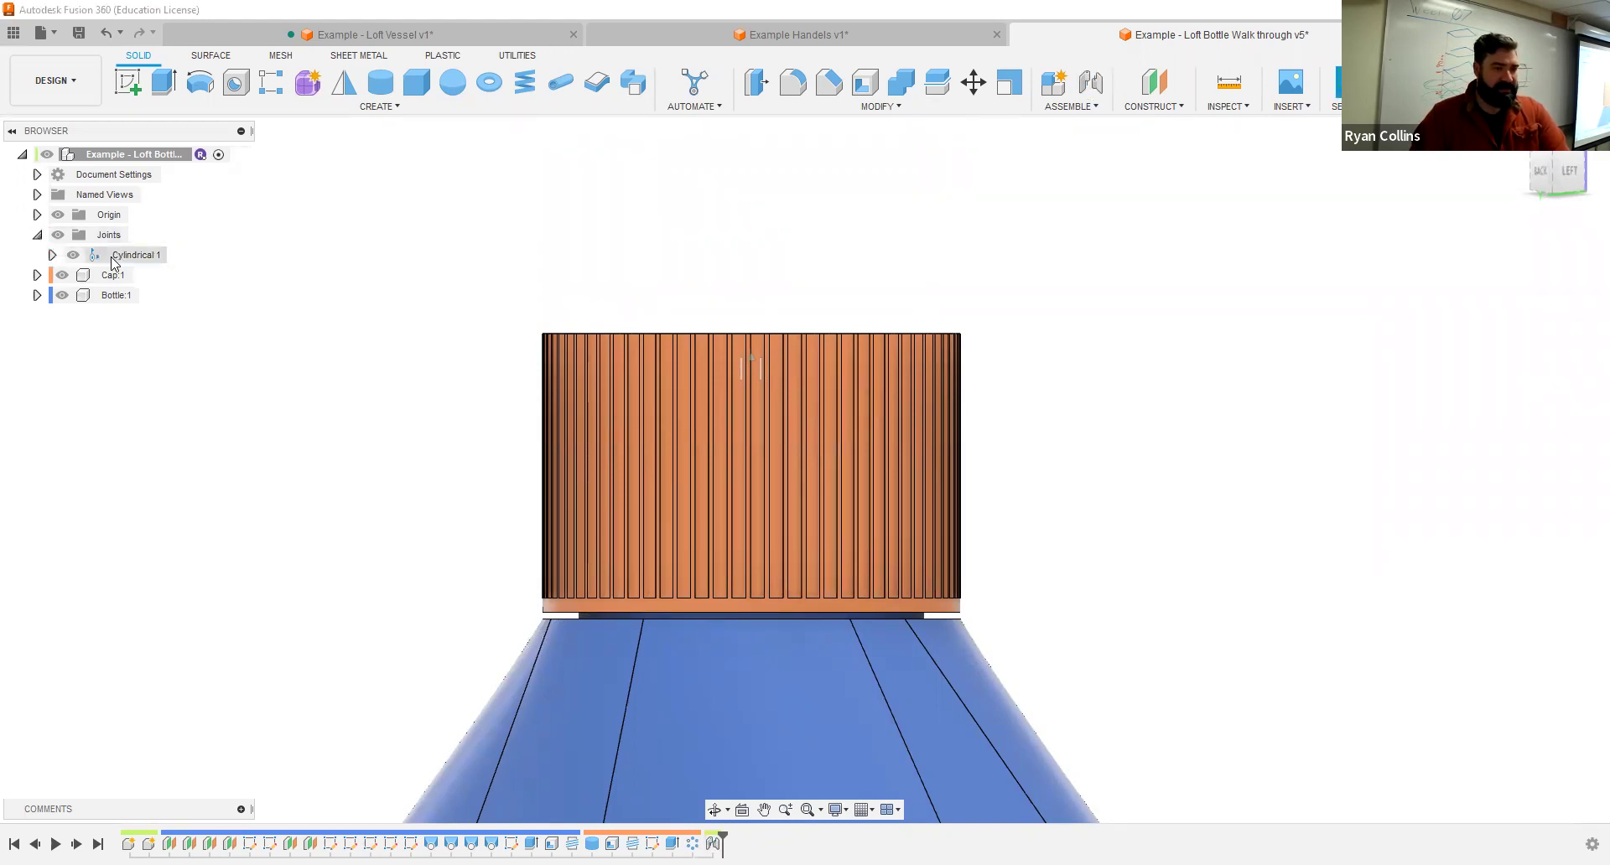
{"action": "left_click", "coordinate": [177, 256]}
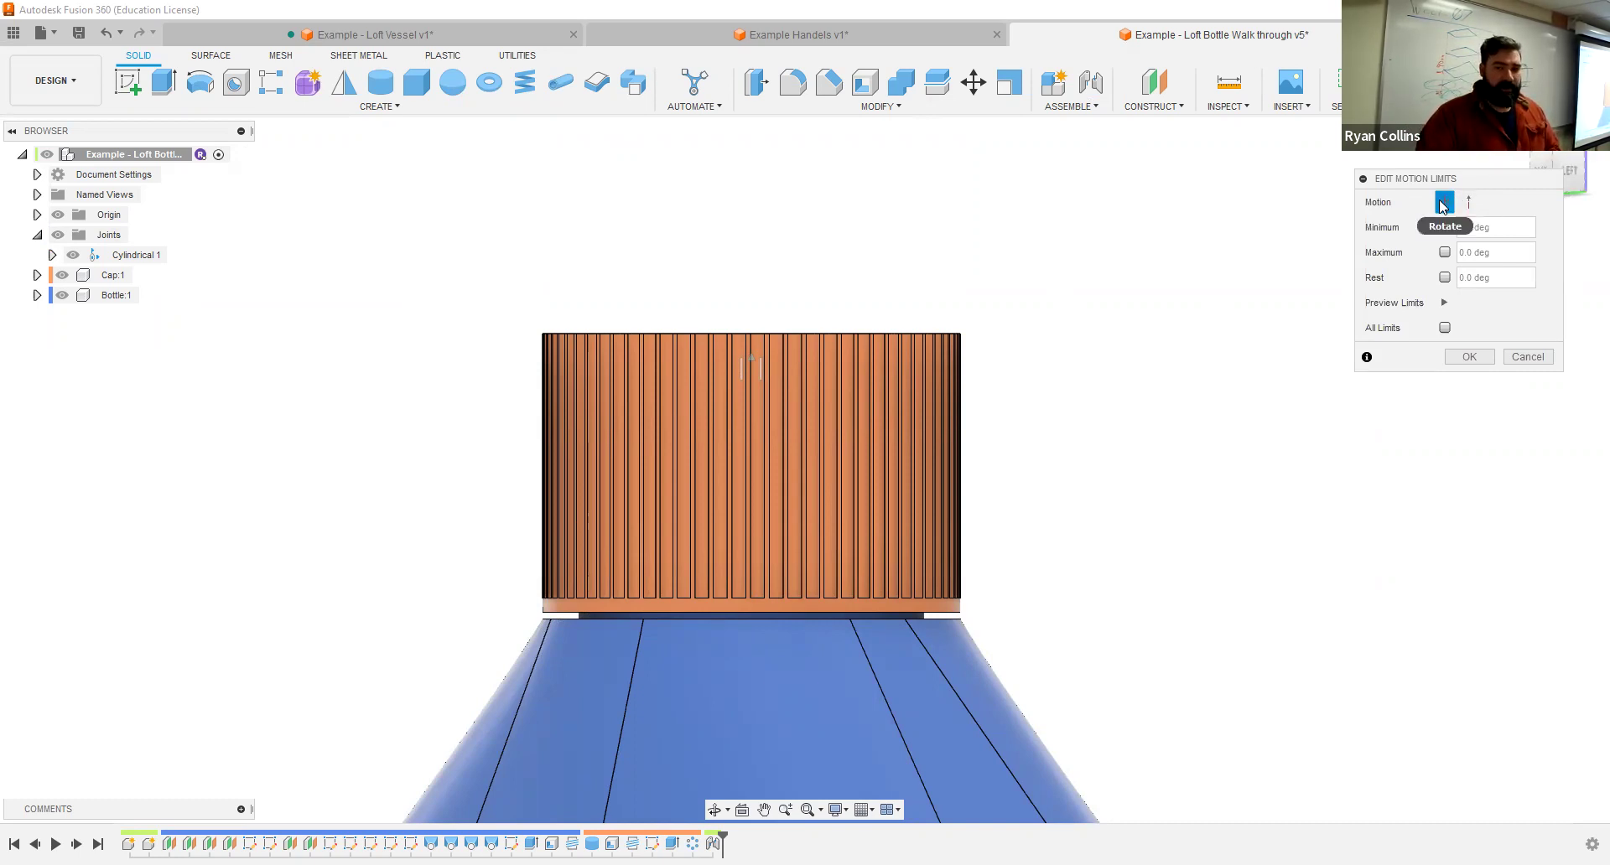
{"action": "left_click", "coordinate": [1443, 303]}
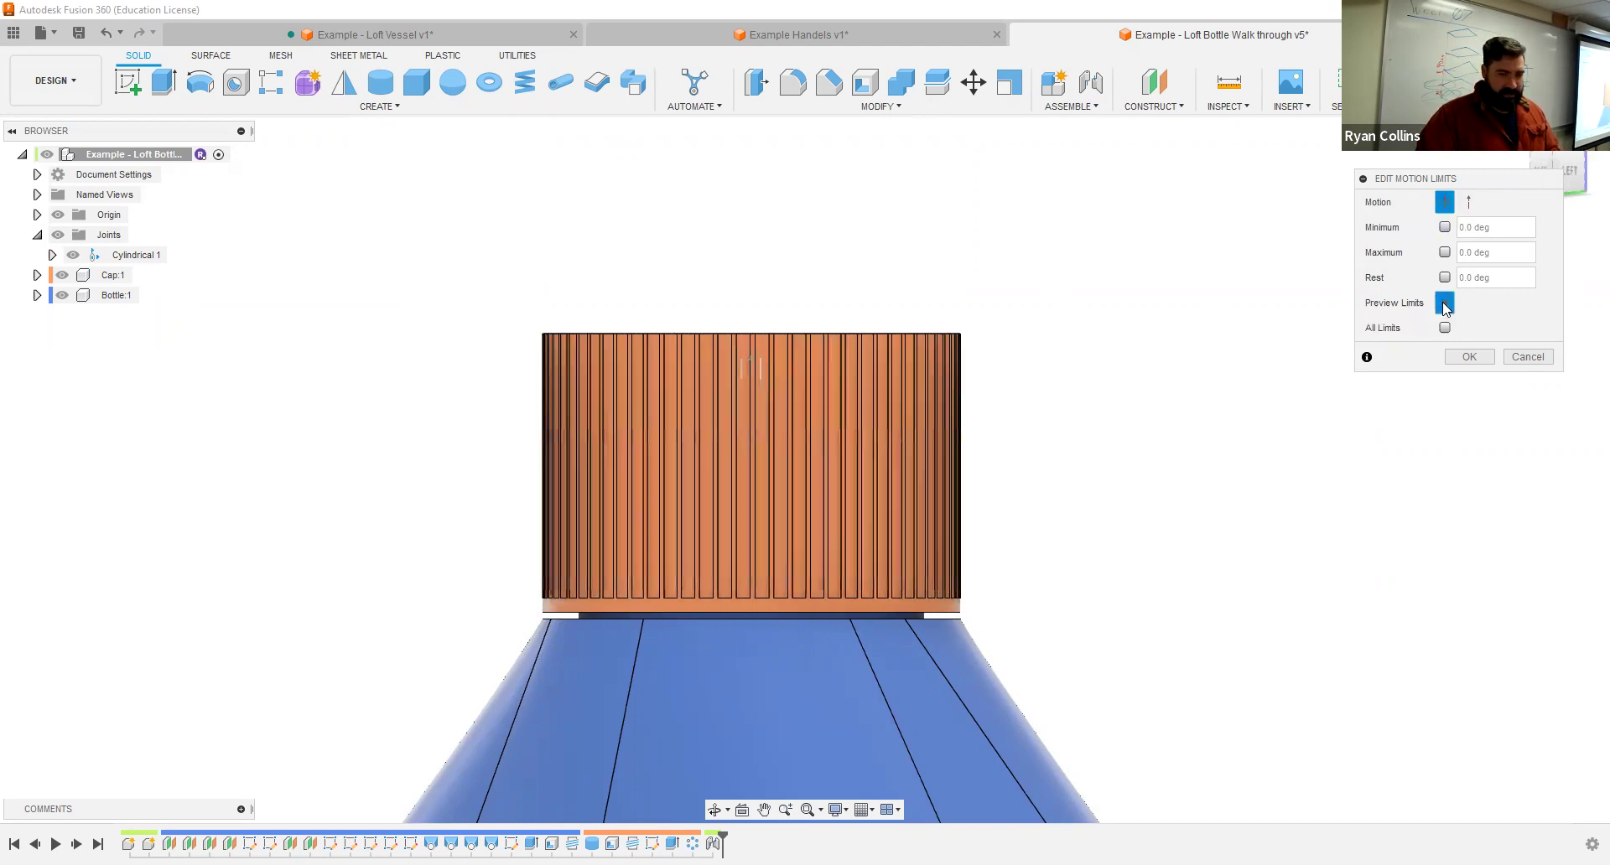
{"action": "left_click", "coordinate": [1468, 203]}
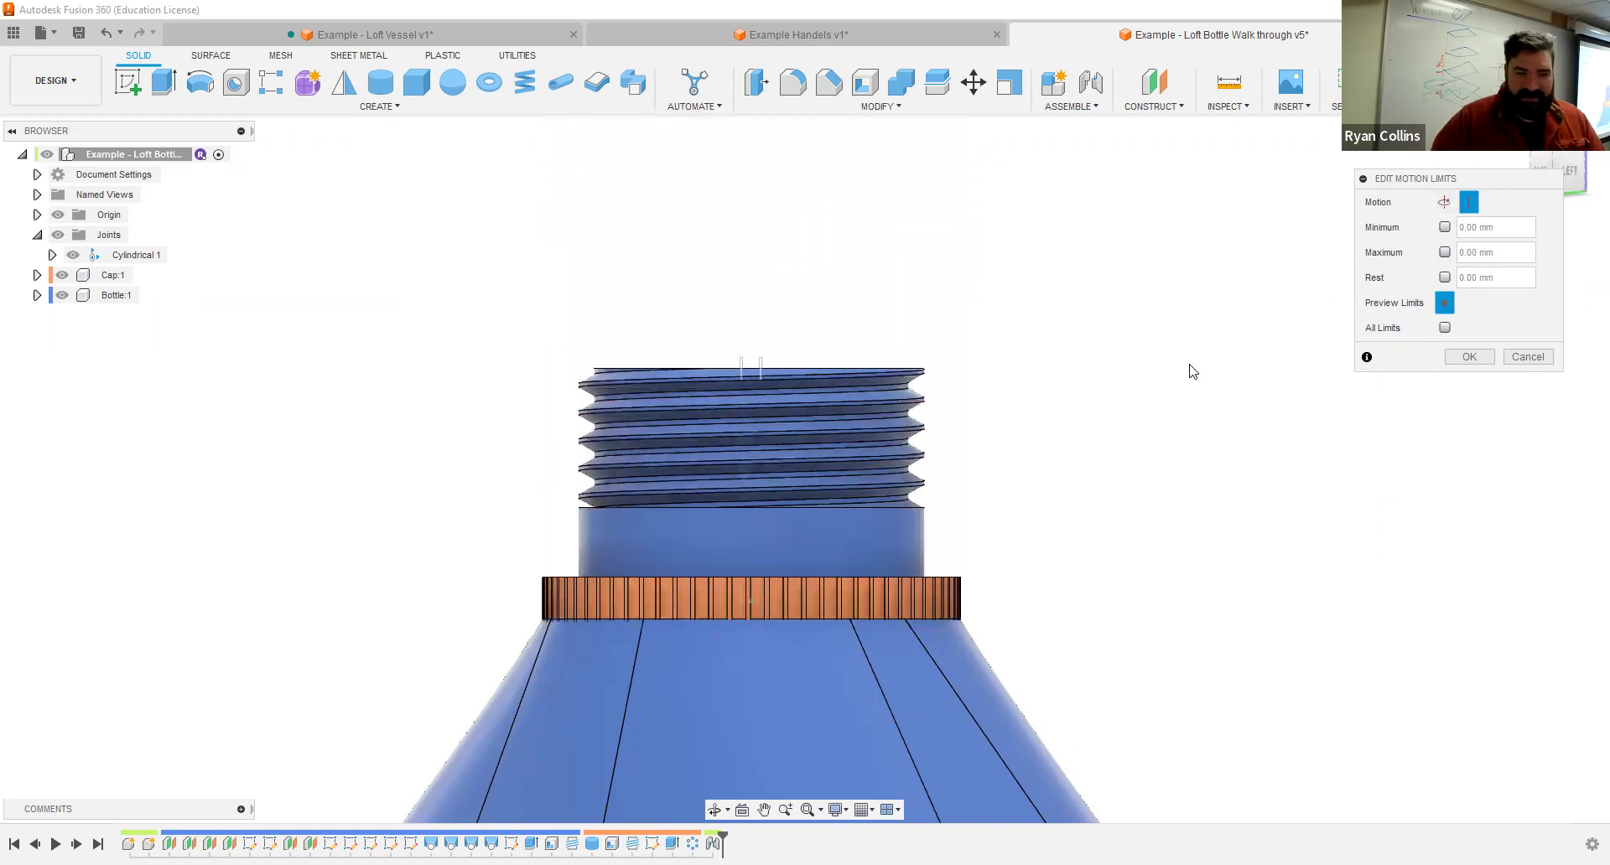
Step: Try a 50 mm minimum slide limit, toggle the minimum and maximum limits, and clear both
{"action": "left_click", "coordinate": [1444, 227]}
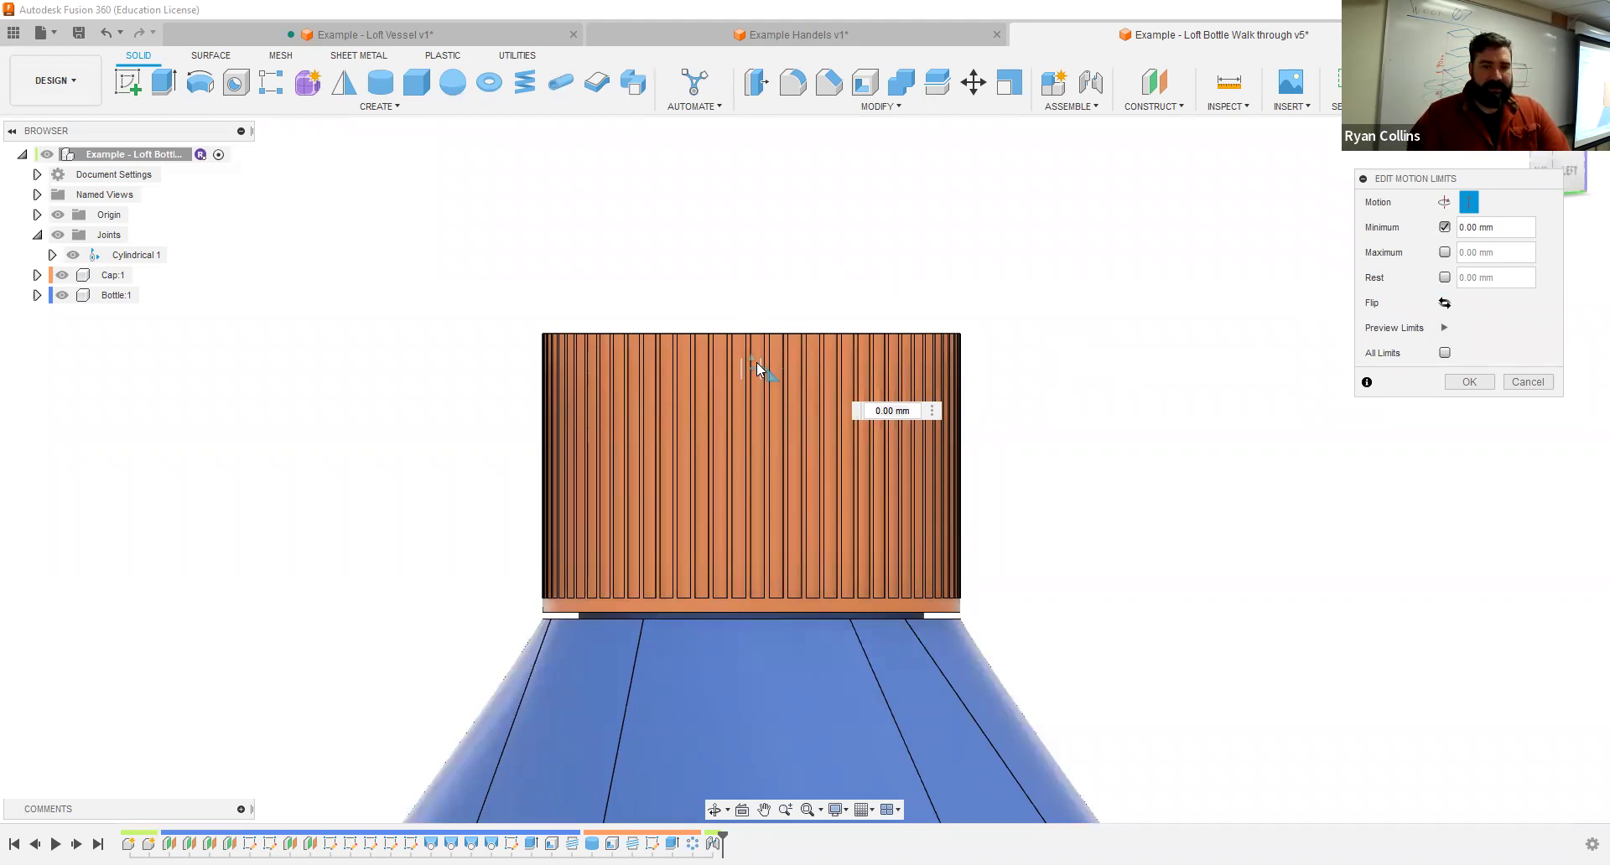
{"action": "left_click", "coordinate": [1507, 226]}
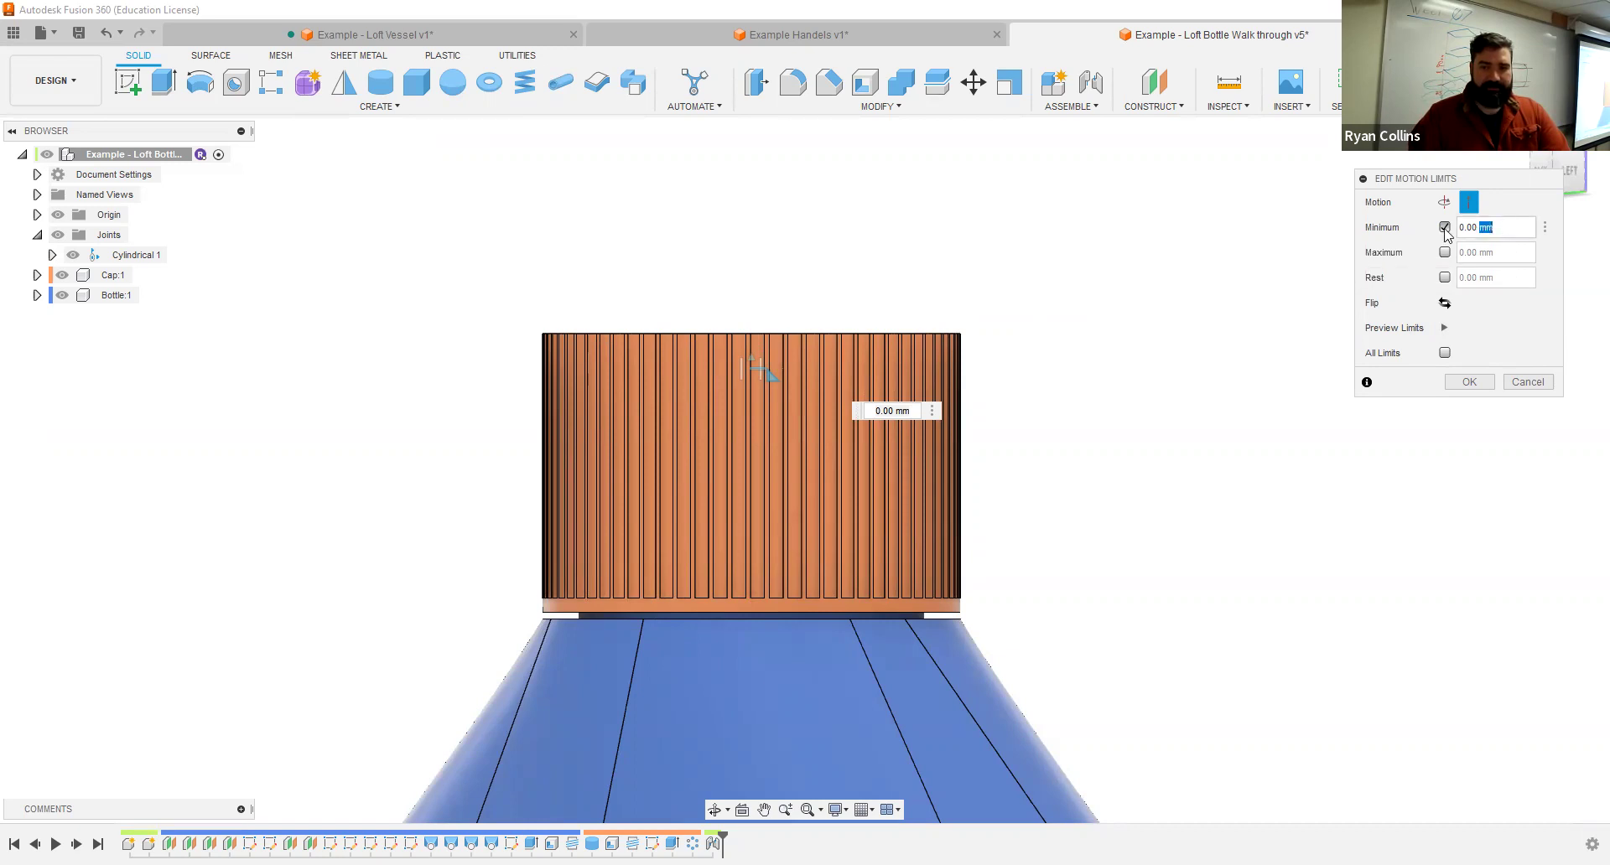
{"action": "type", "text": "50"}
{"action": "scroll", "coordinate": [1054, 399], "scroll_direction": "down", "scroll_amount": 3}
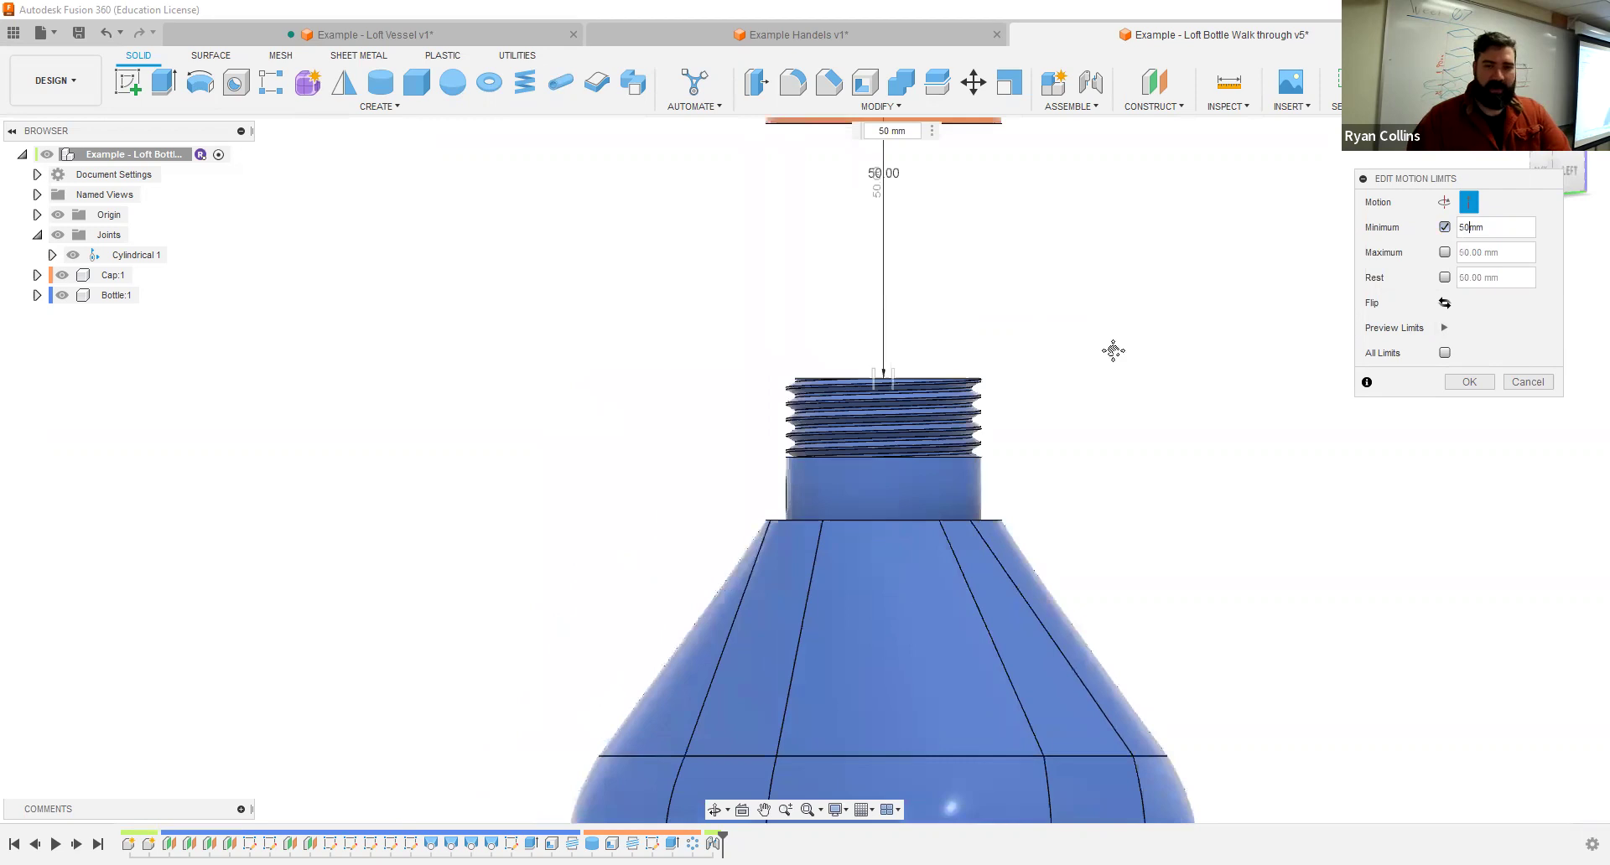
{"action": "key", "text": "Tab"}
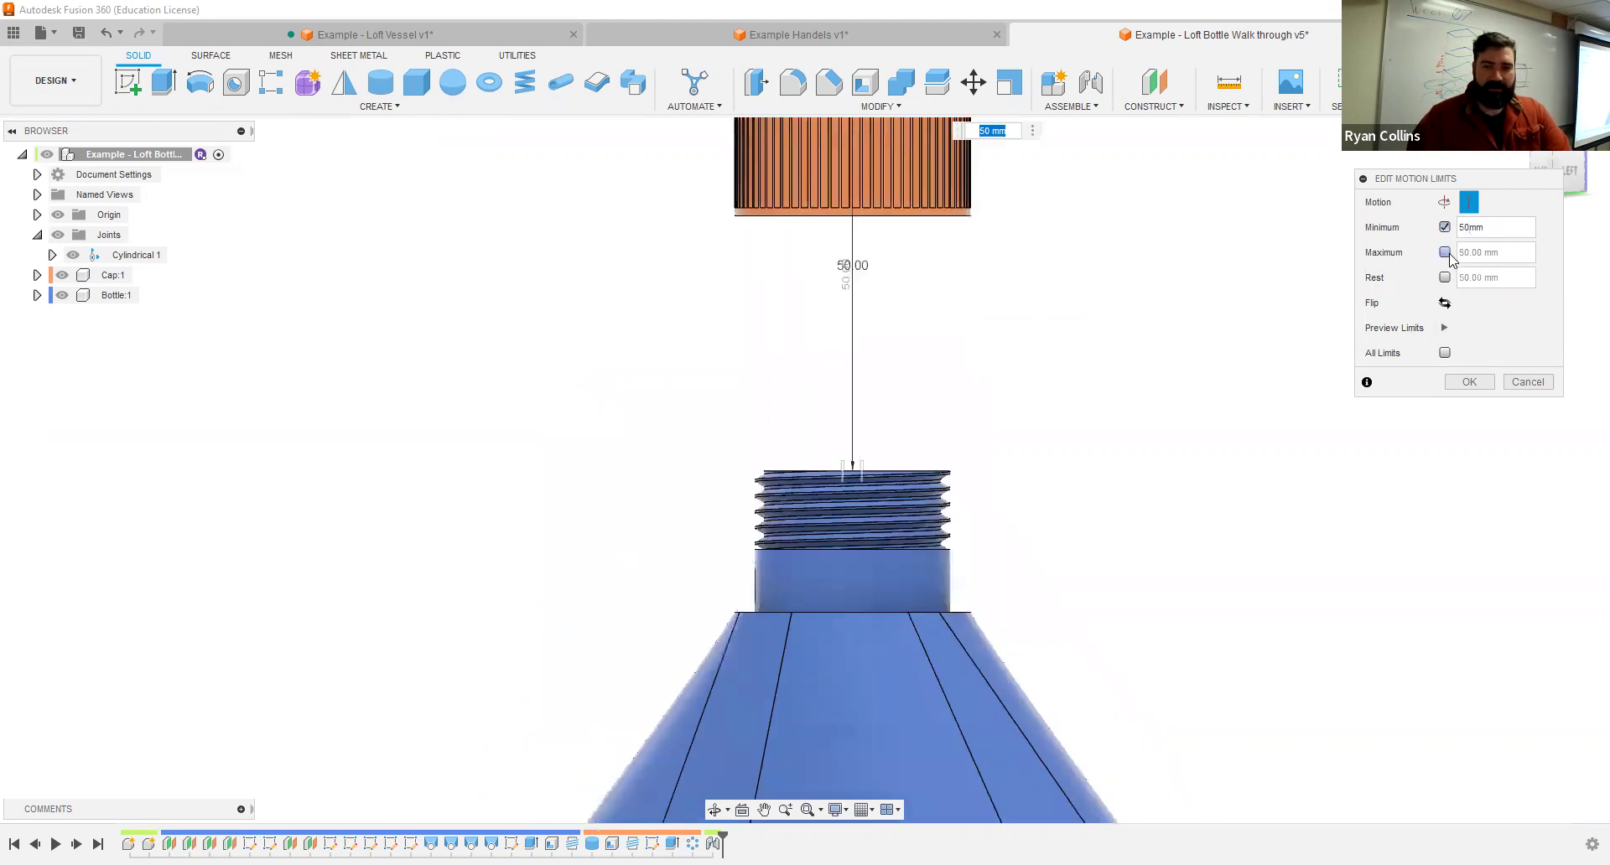
{"action": "left_click", "coordinate": [1443, 227]}
{"action": "left_click", "coordinate": [1444, 252]}
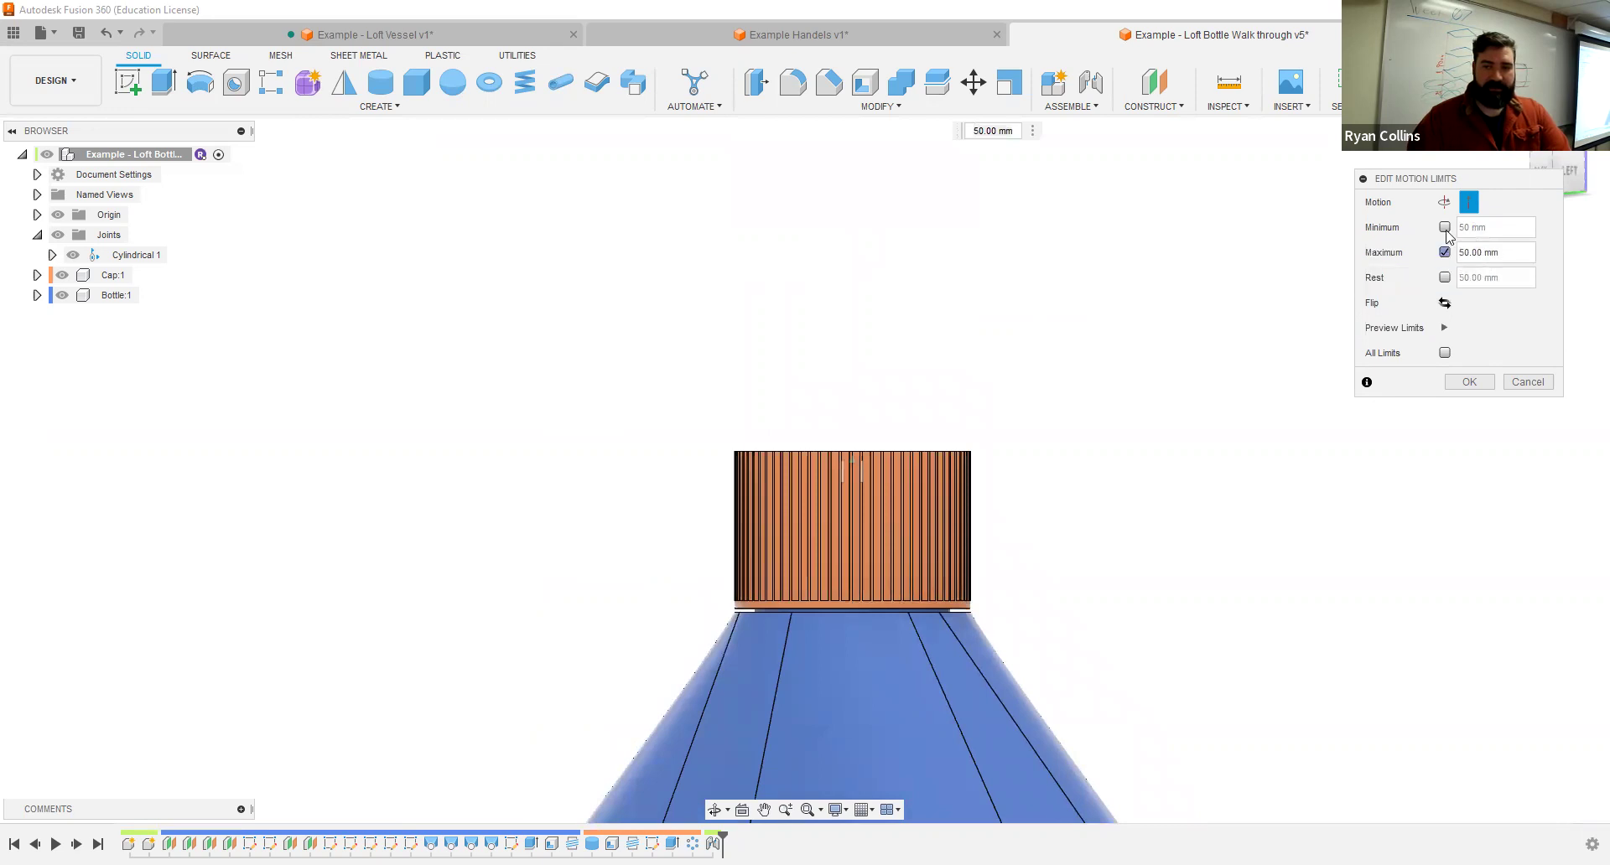
{"action": "left_click", "coordinate": [1444, 228]}
{"action": "left_click", "coordinate": [1444, 252]}
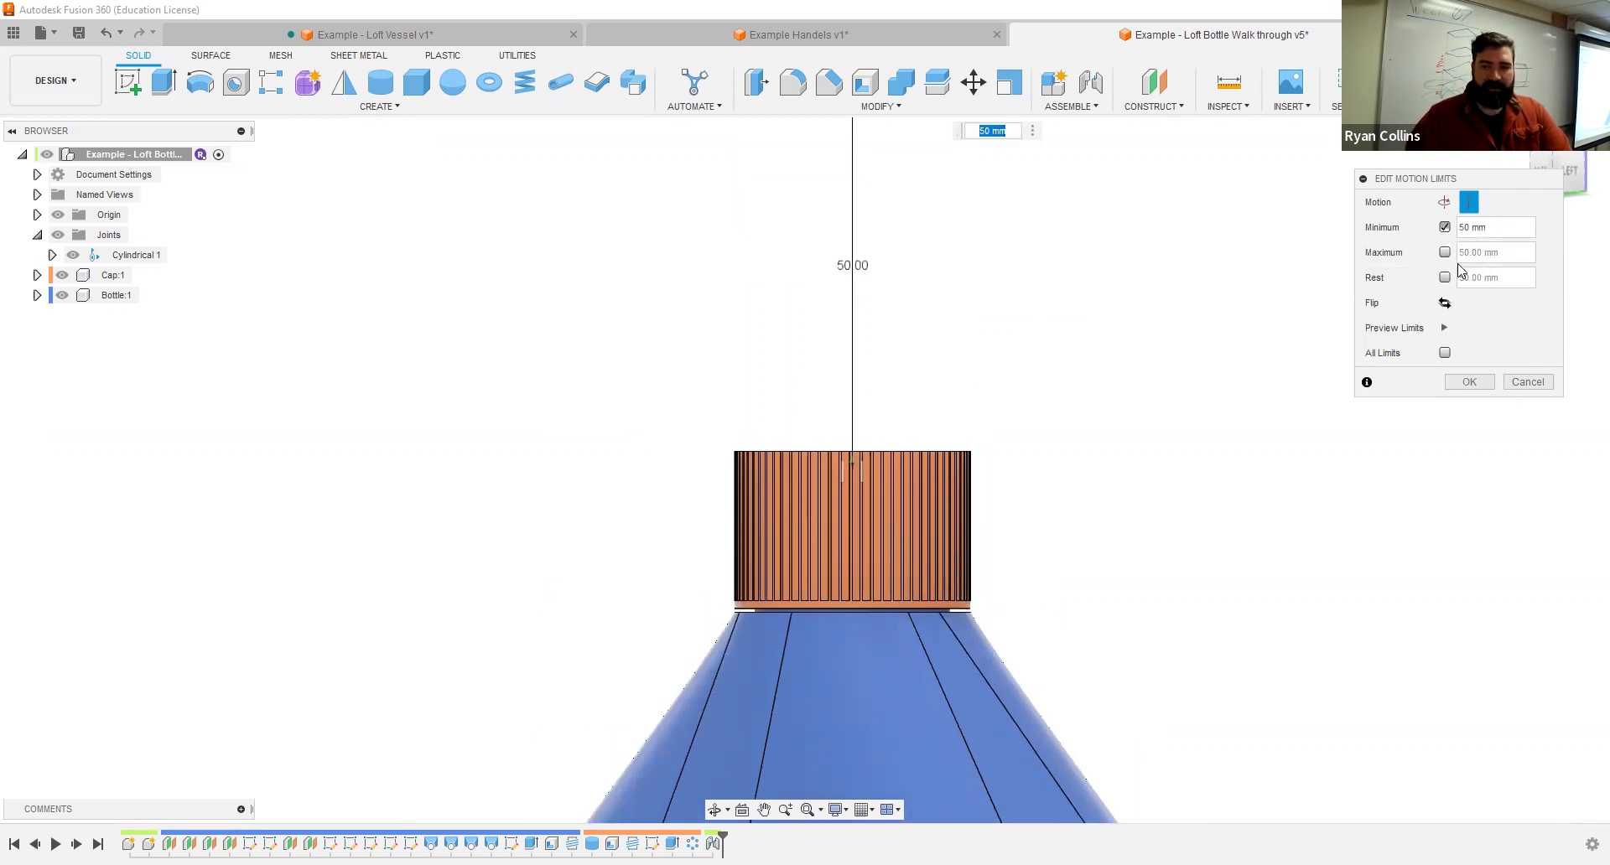
{"action": "left_click", "coordinate": [1444, 227]}
{"action": "scroll", "coordinate": [847, 468], "scroll_direction": "up", "scroll_amount": 5}
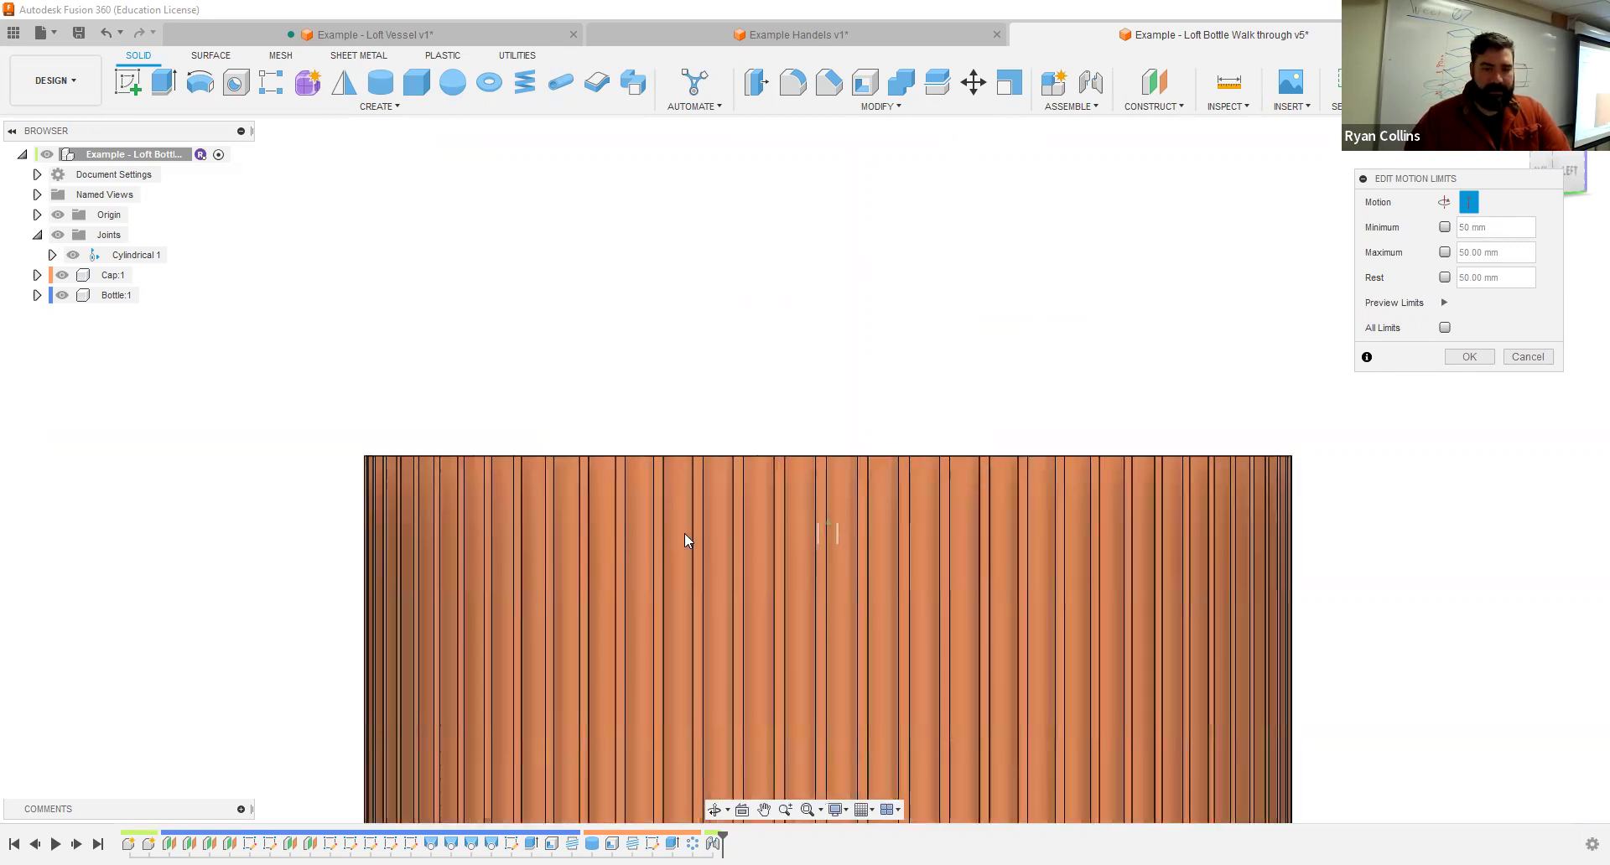
Step: Preview the slide without limits, enable a minimum slide limit of 0 mm, and preview the motion again
{"action": "left_click", "coordinate": [1444, 302]}
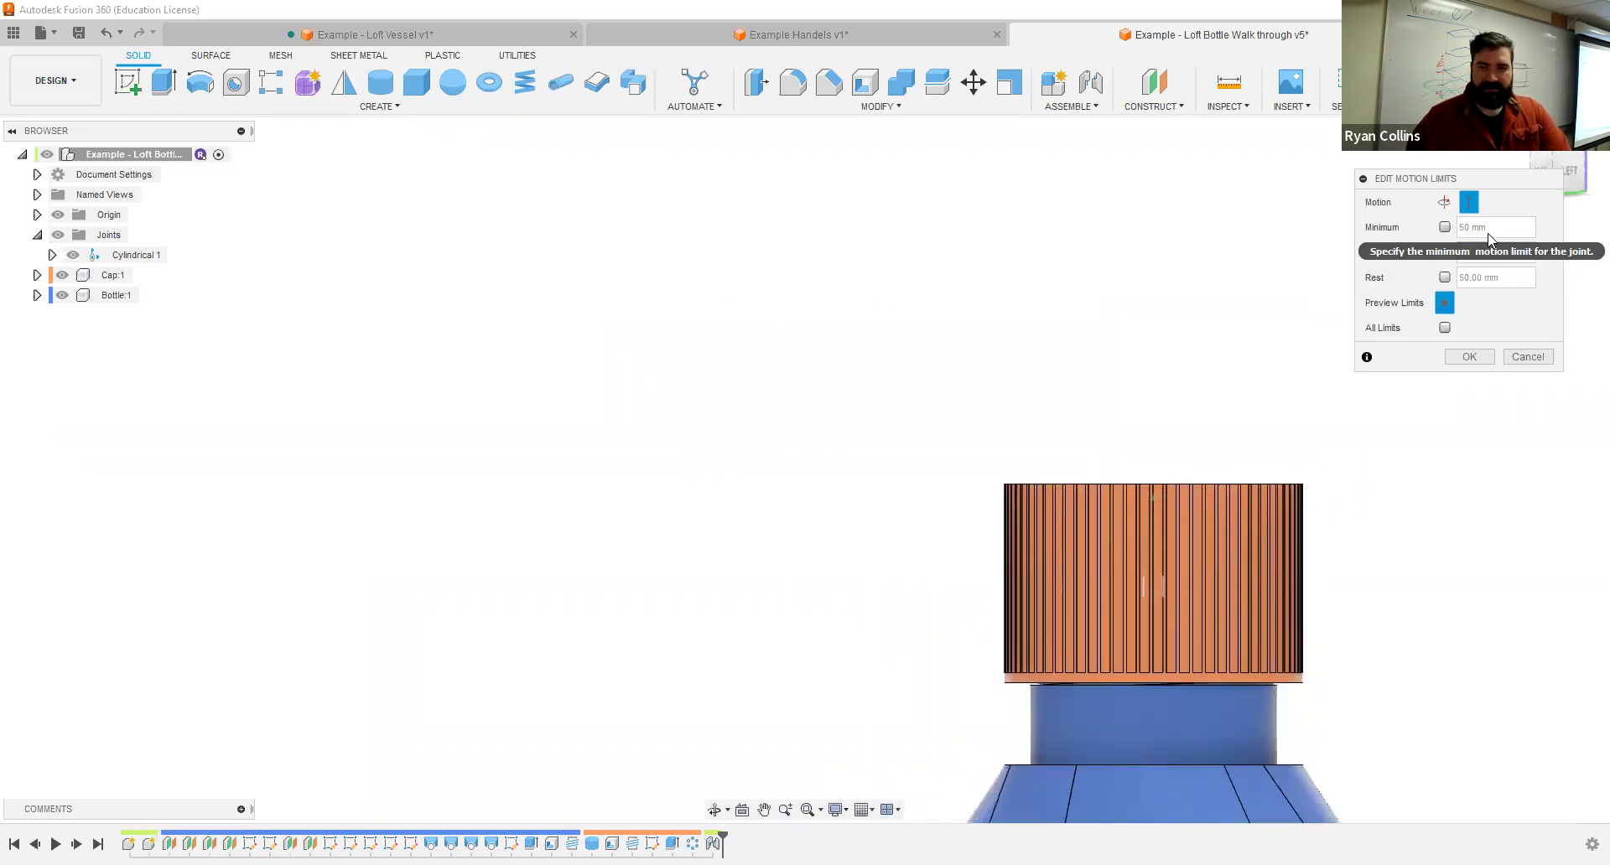
{"action": "left_click", "coordinate": [1444, 306]}
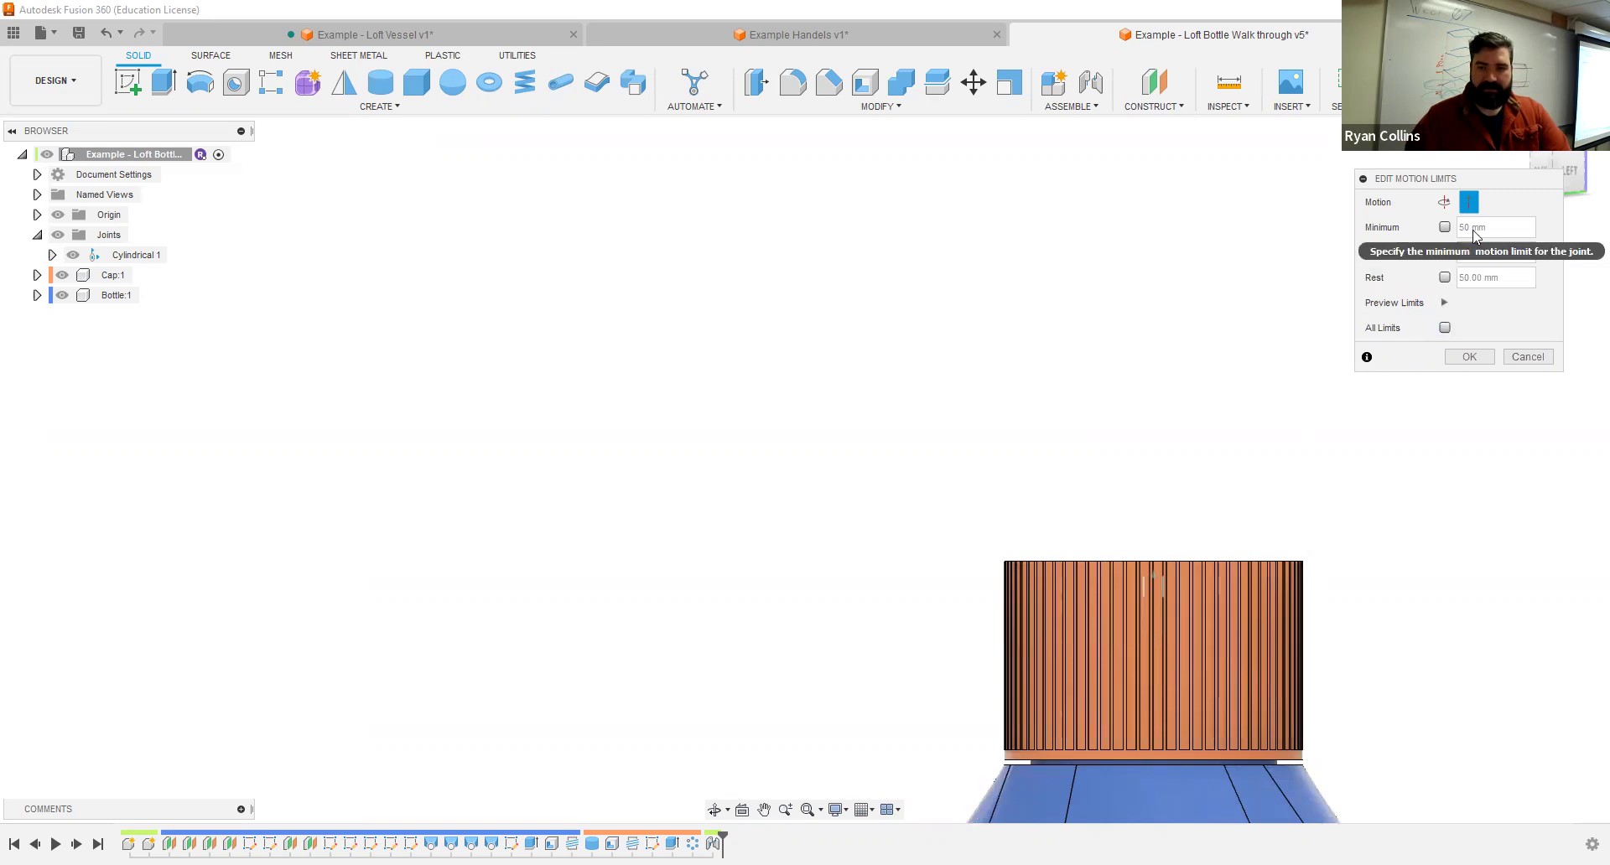
{"action": "left_click", "coordinate": [1445, 227]}
{"action": "type", "text": "0"}
{"action": "left_click", "coordinate": [1444, 328]}
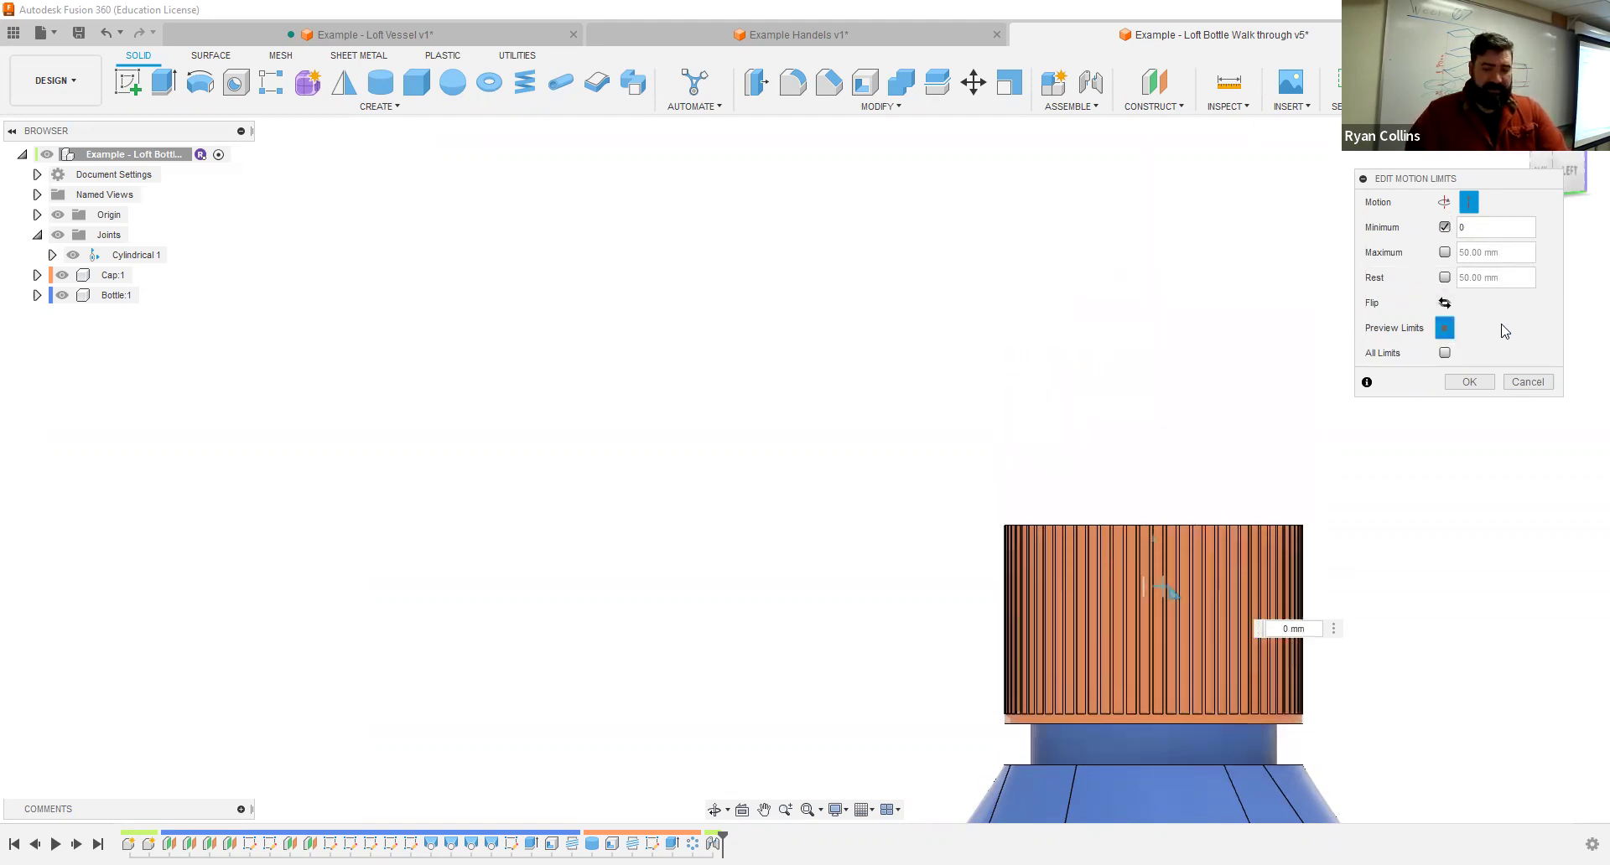
Step: Enable the maximum slide limit, set it to 50 mm, and apply the joint's motion limits
{"action": "left_click", "coordinate": [1443, 251]}
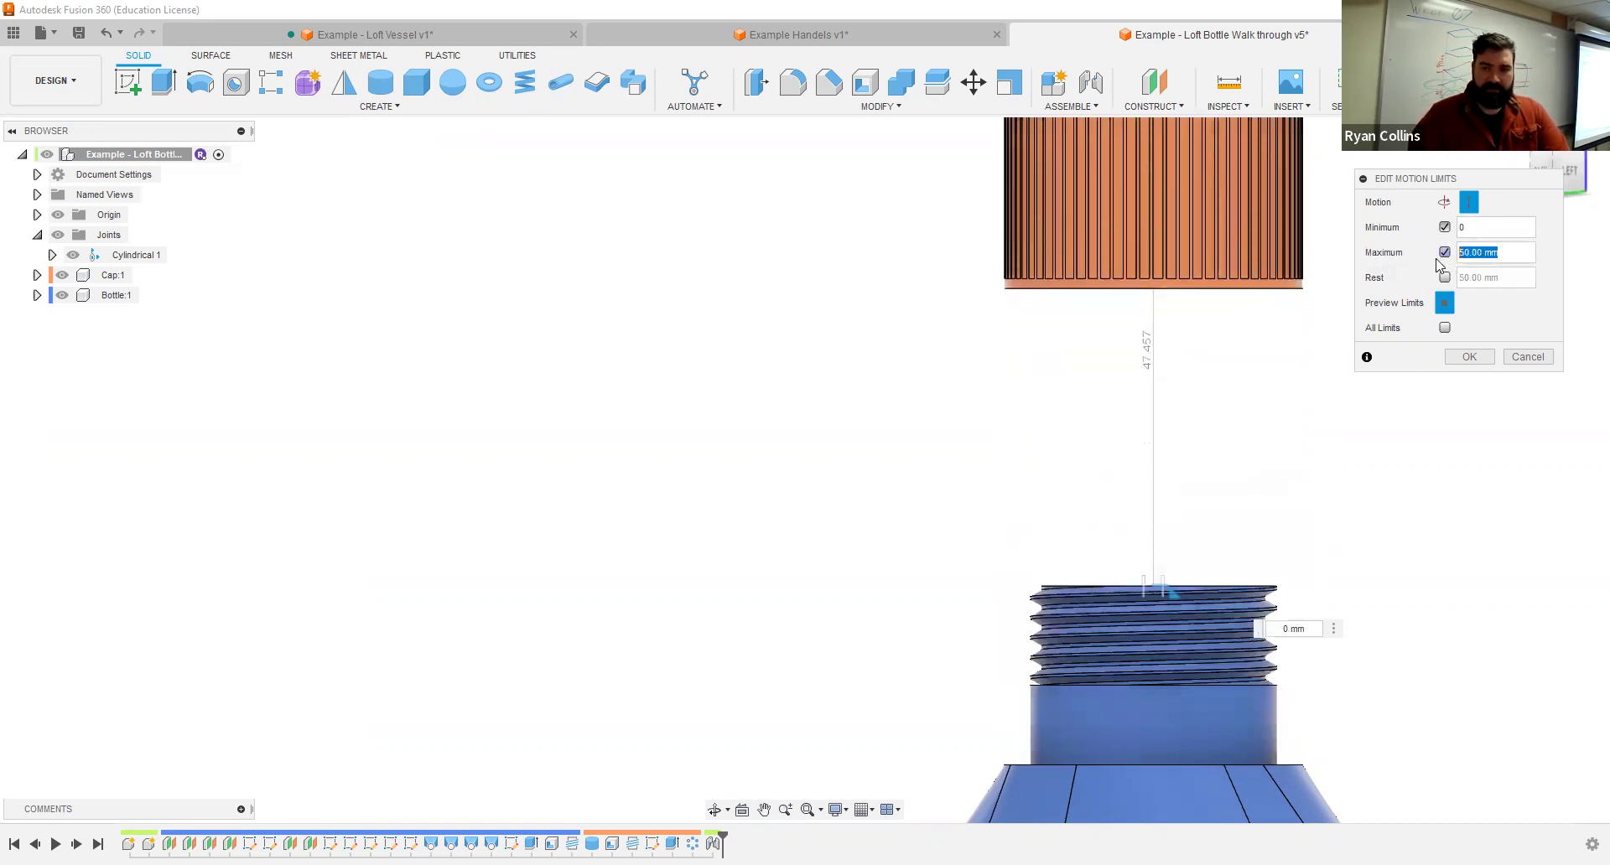
{"action": "type", "text": "752"}
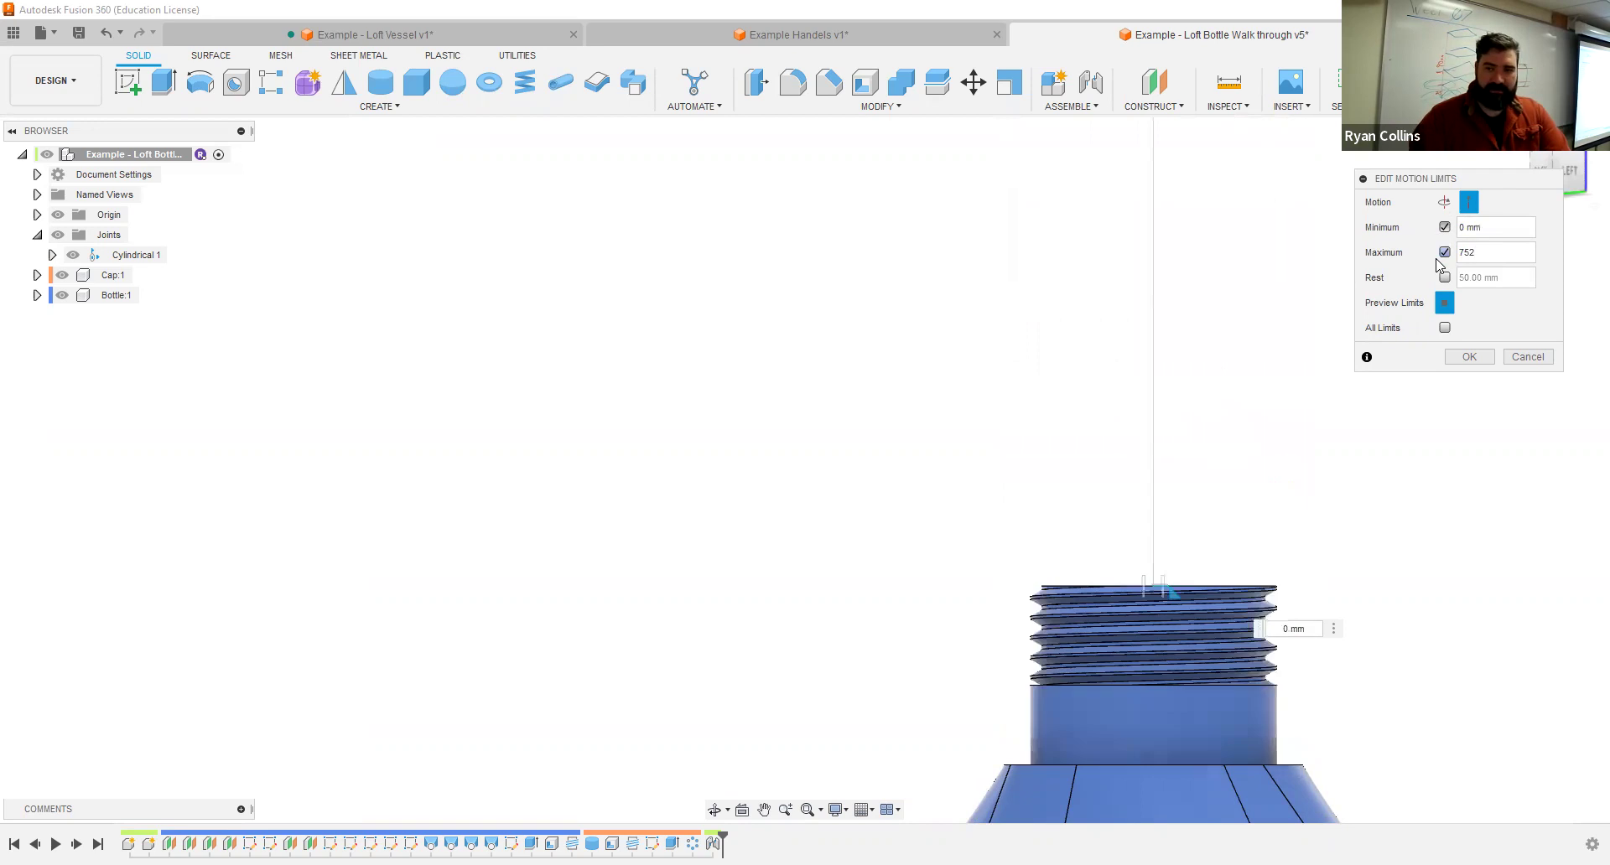
{"action": "key", "text": "BackSpace"}
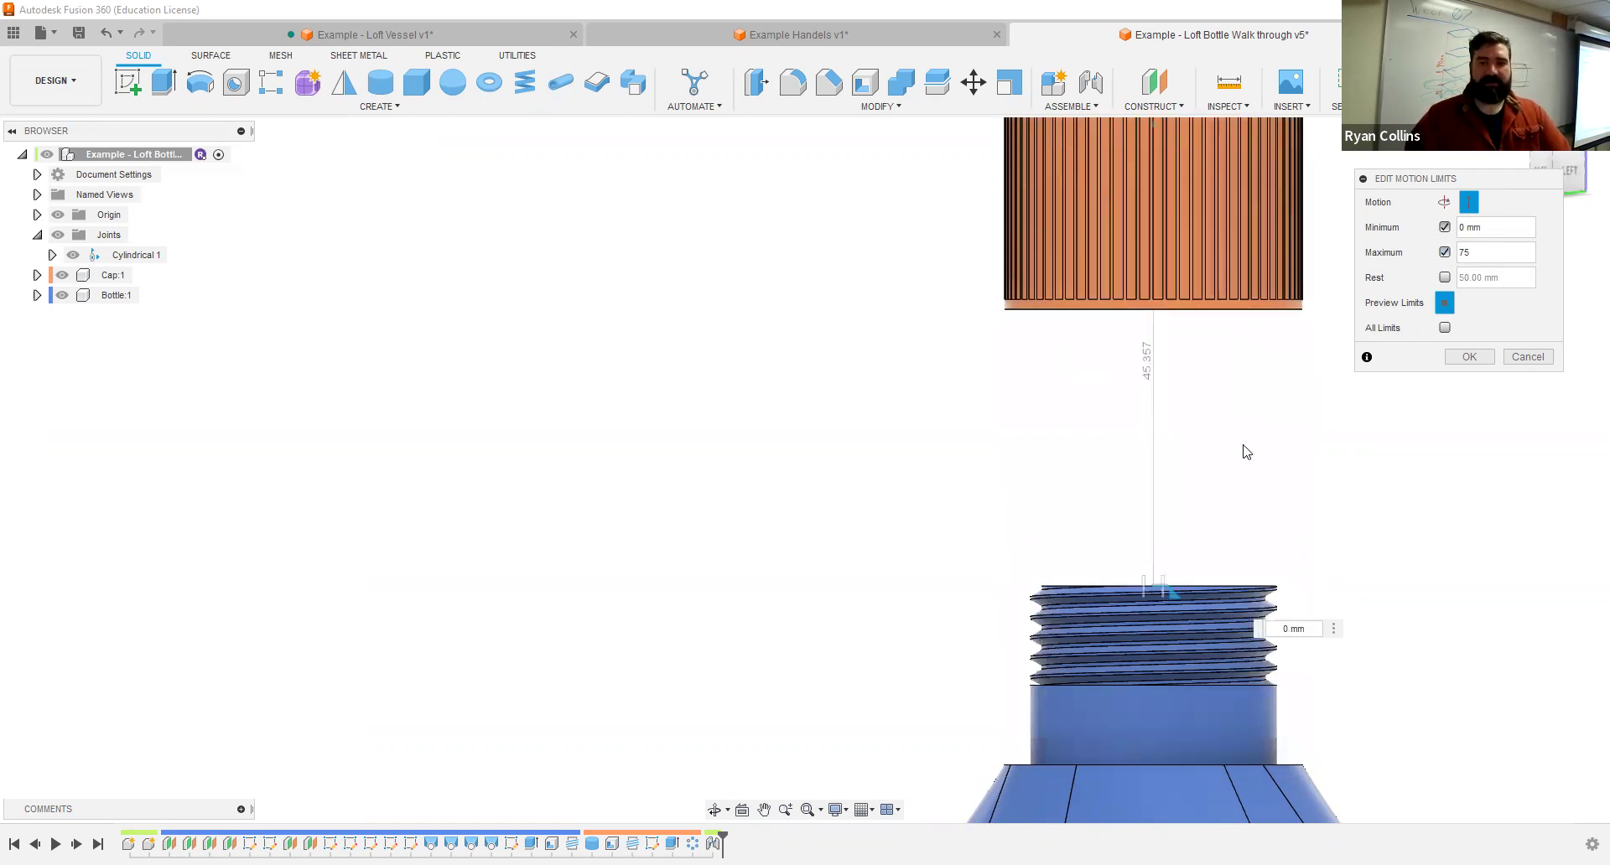
{"action": "scroll", "coordinate": [1244, 449], "scroll_direction": "down", "scroll_amount": 3}
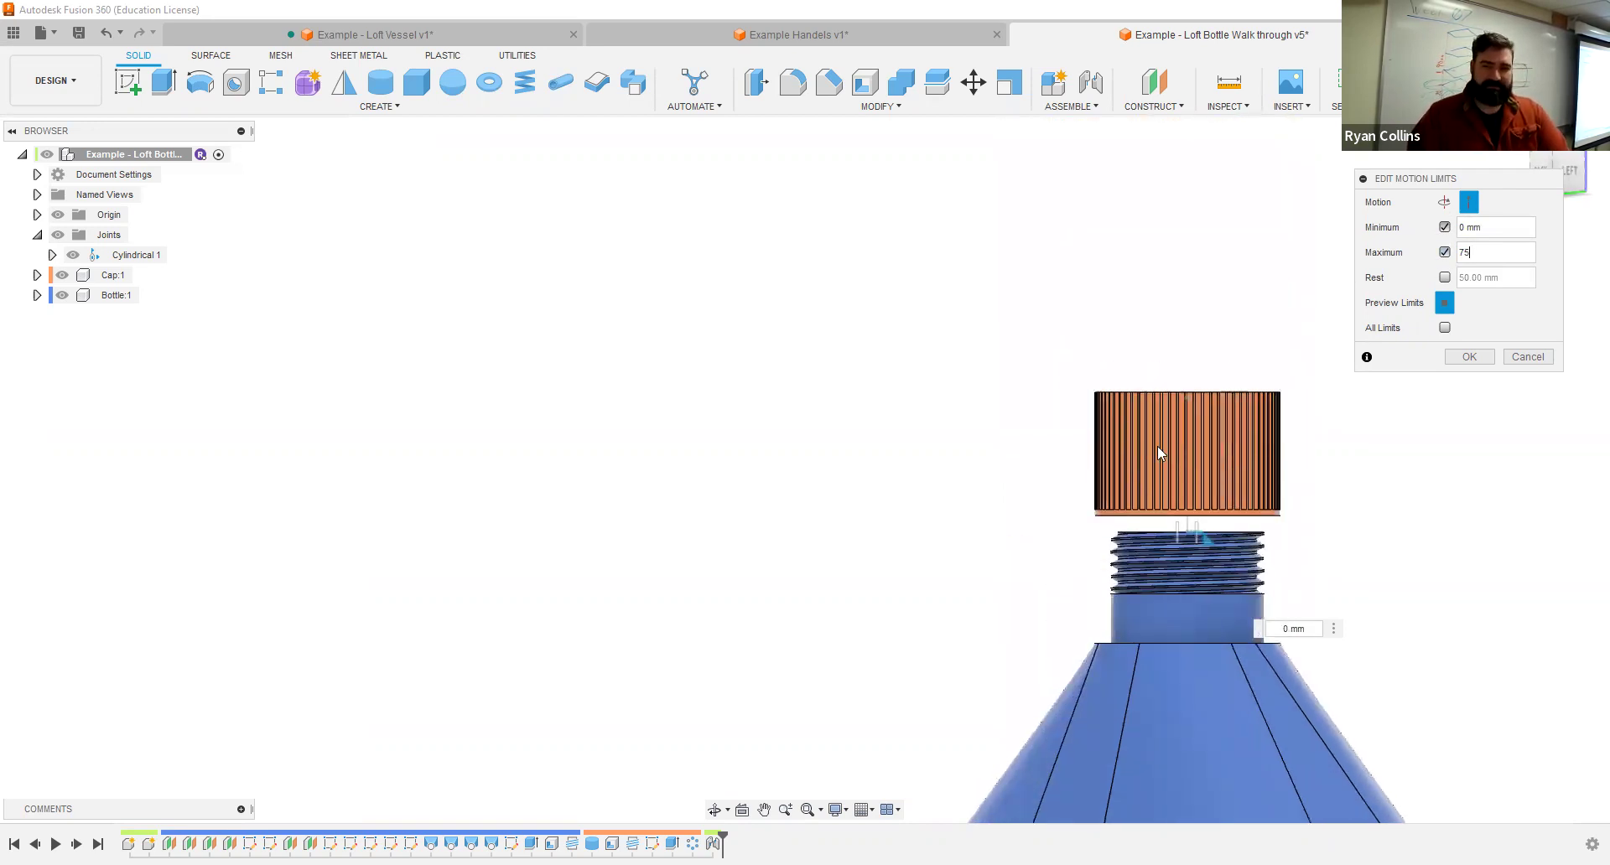
{"action": "key", "text": "Tab"}
{"action": "double_click", "coordinate": [1485, 254]}
{"action": "type", "text": "50"}
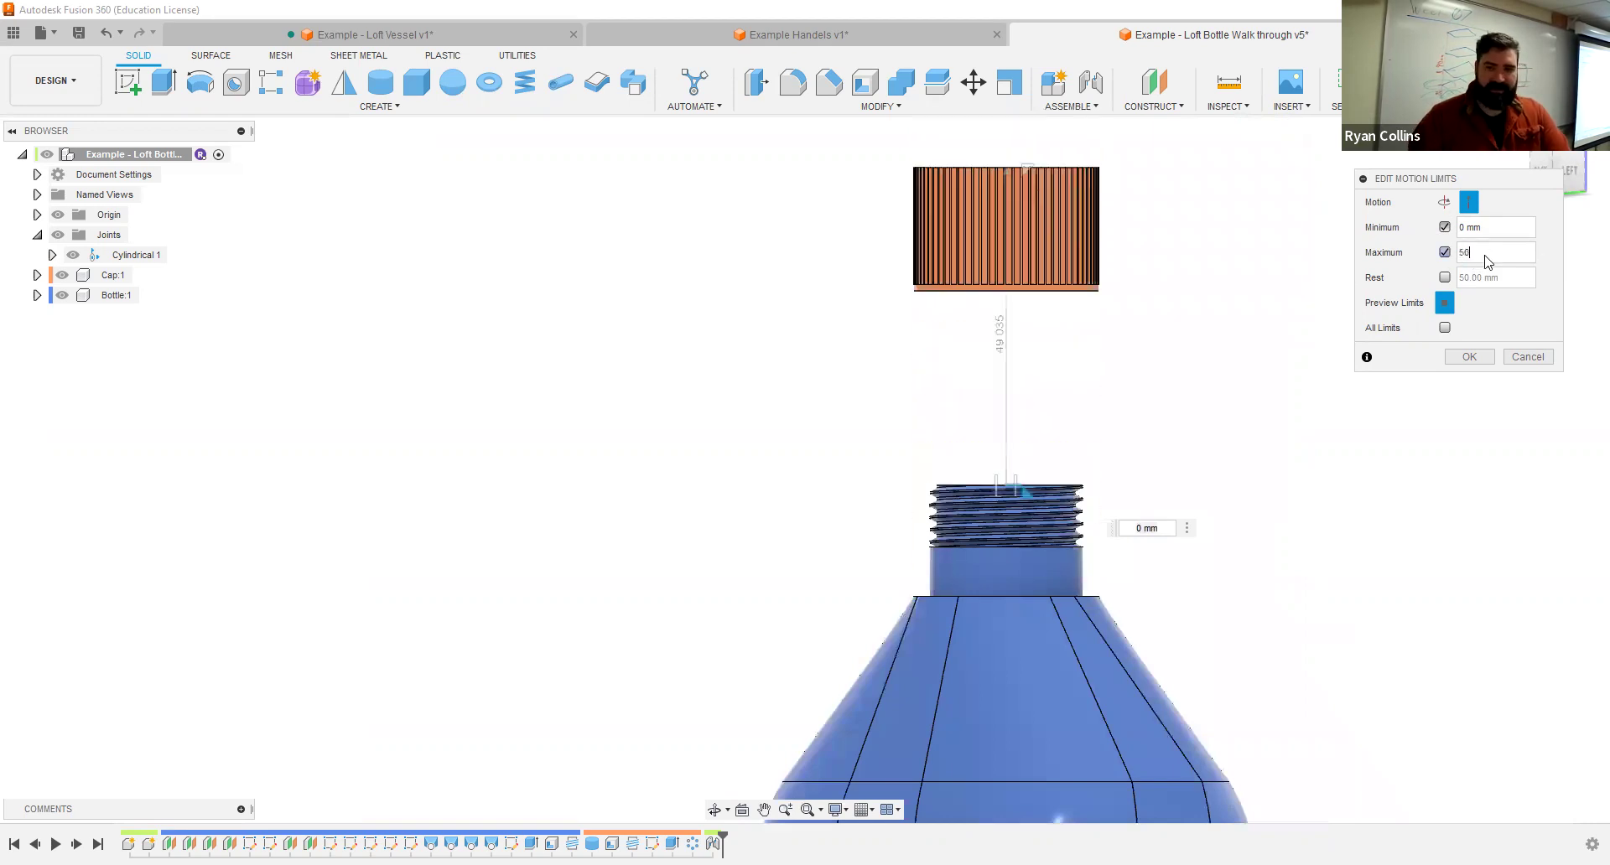
{"action": "left_click", "coordinate": [1469, 358]}
Step: Ground the Bottle component and pull the cap upward to test the joint
{"action": "middle_click_drag", "start_coordinate": [1170, 476], "coordinate": [1185, 552], "text": "shift"}
{"action": "scroll", "coordinate": [1185, 552], "scroll_direction": "down", "scroll_amount": 2}
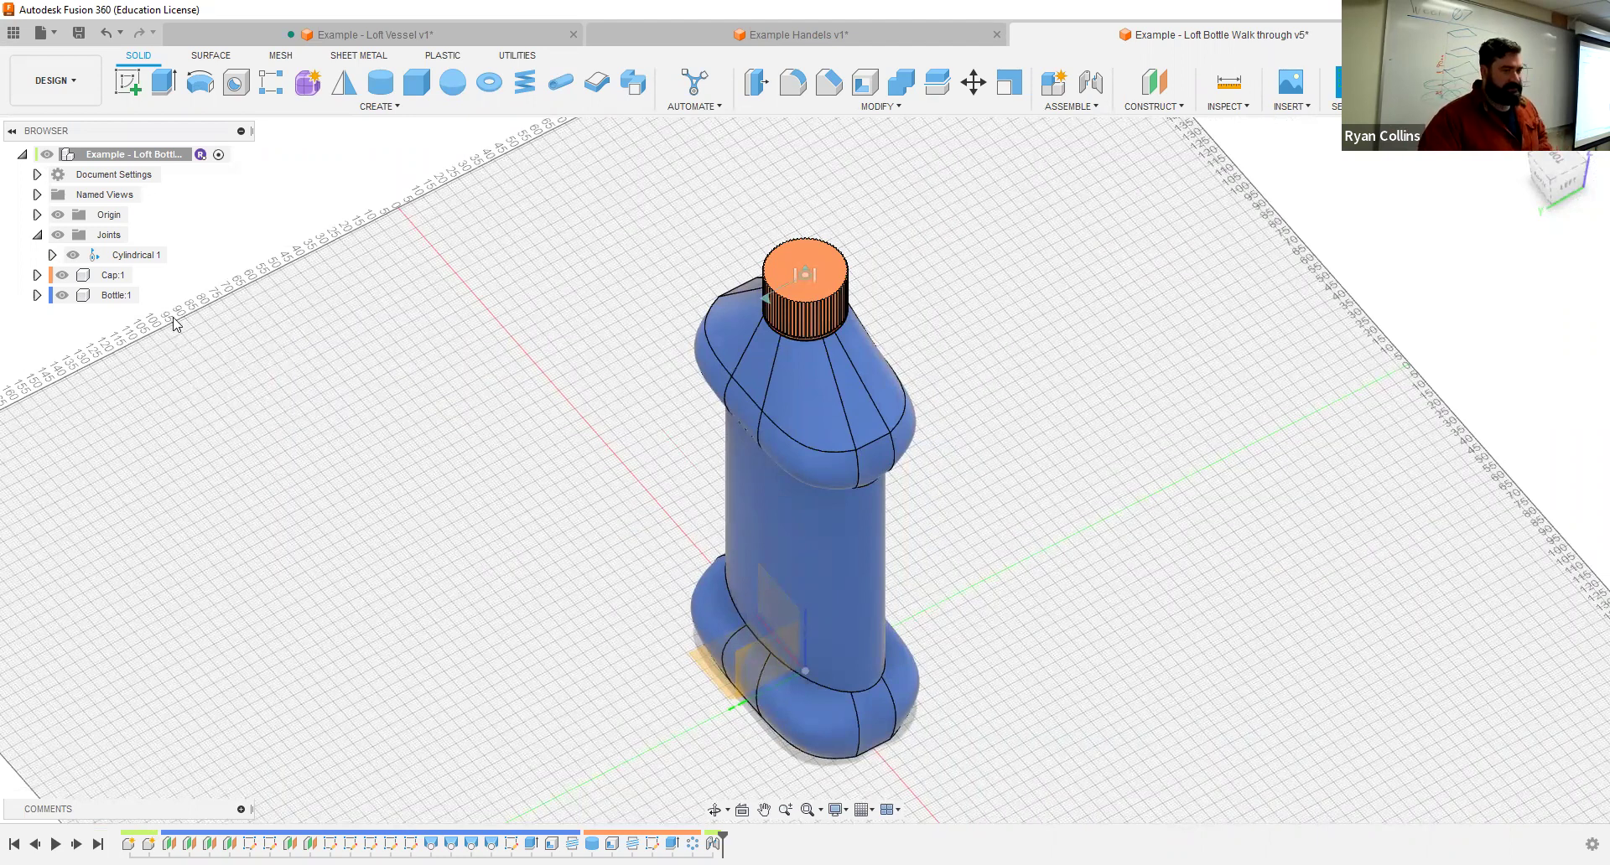
{"action": "left_click", "coordinate": [112, 296]}
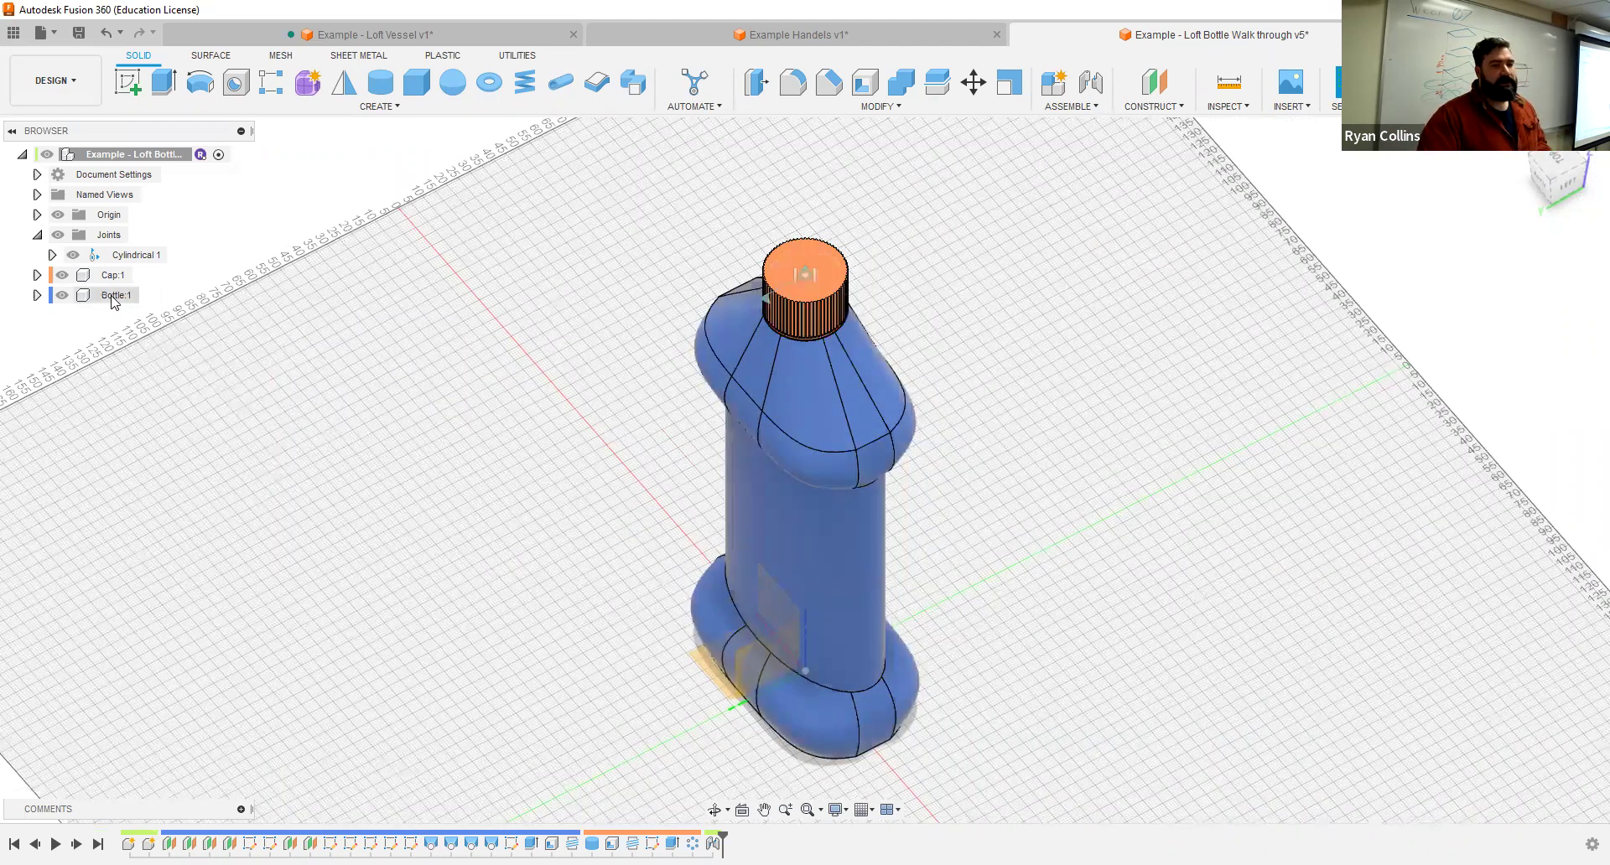
{"action": "right_click", "coordinate": [116, 300]}
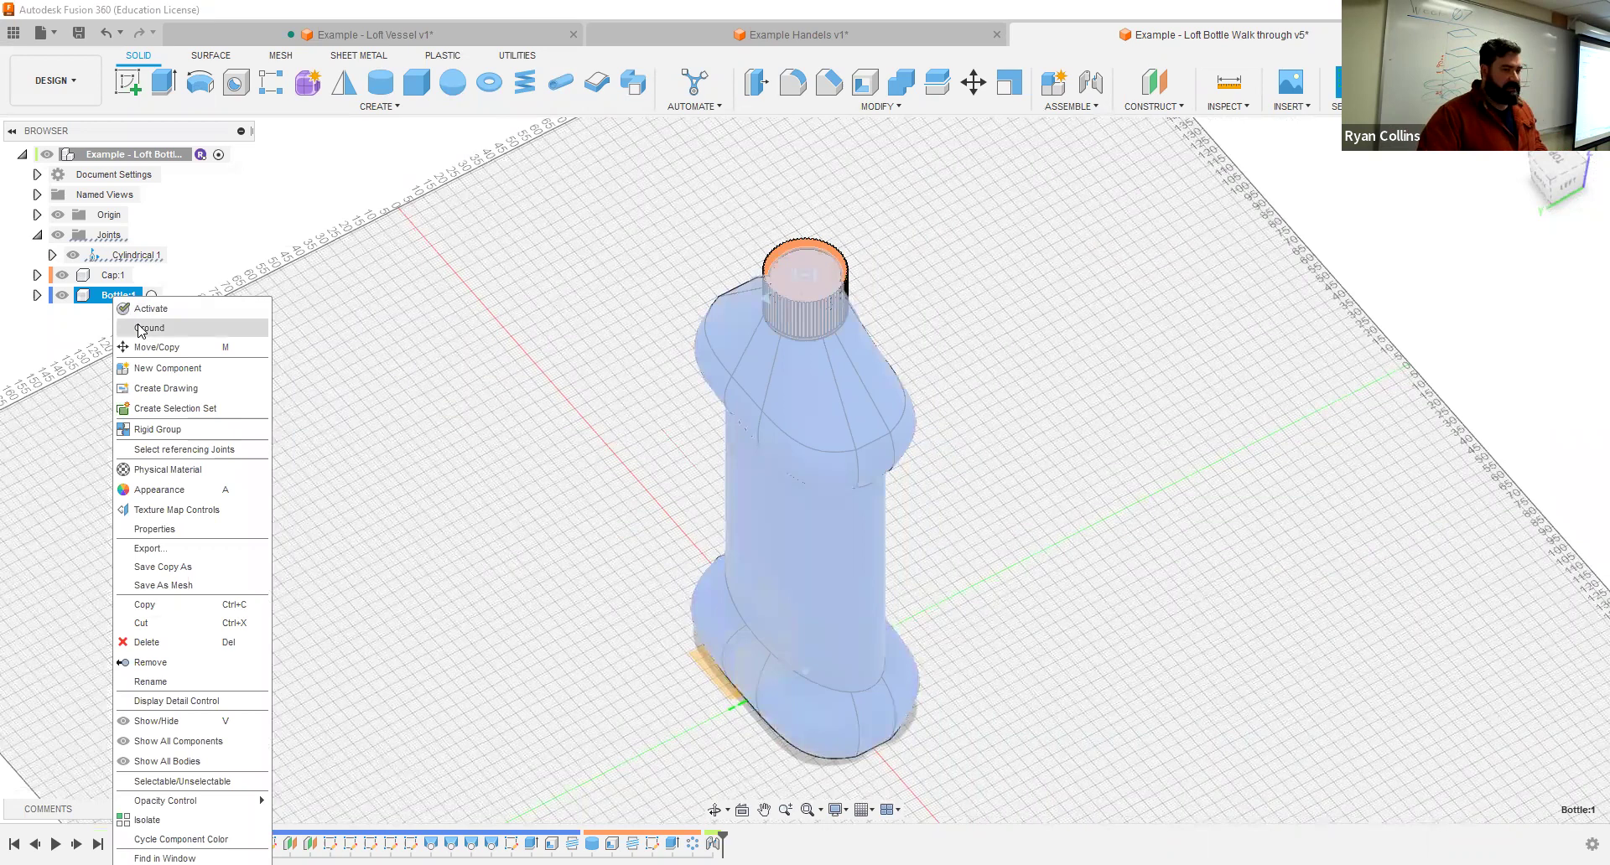
{"action": "left_click", "coordinate": [141, 328]}
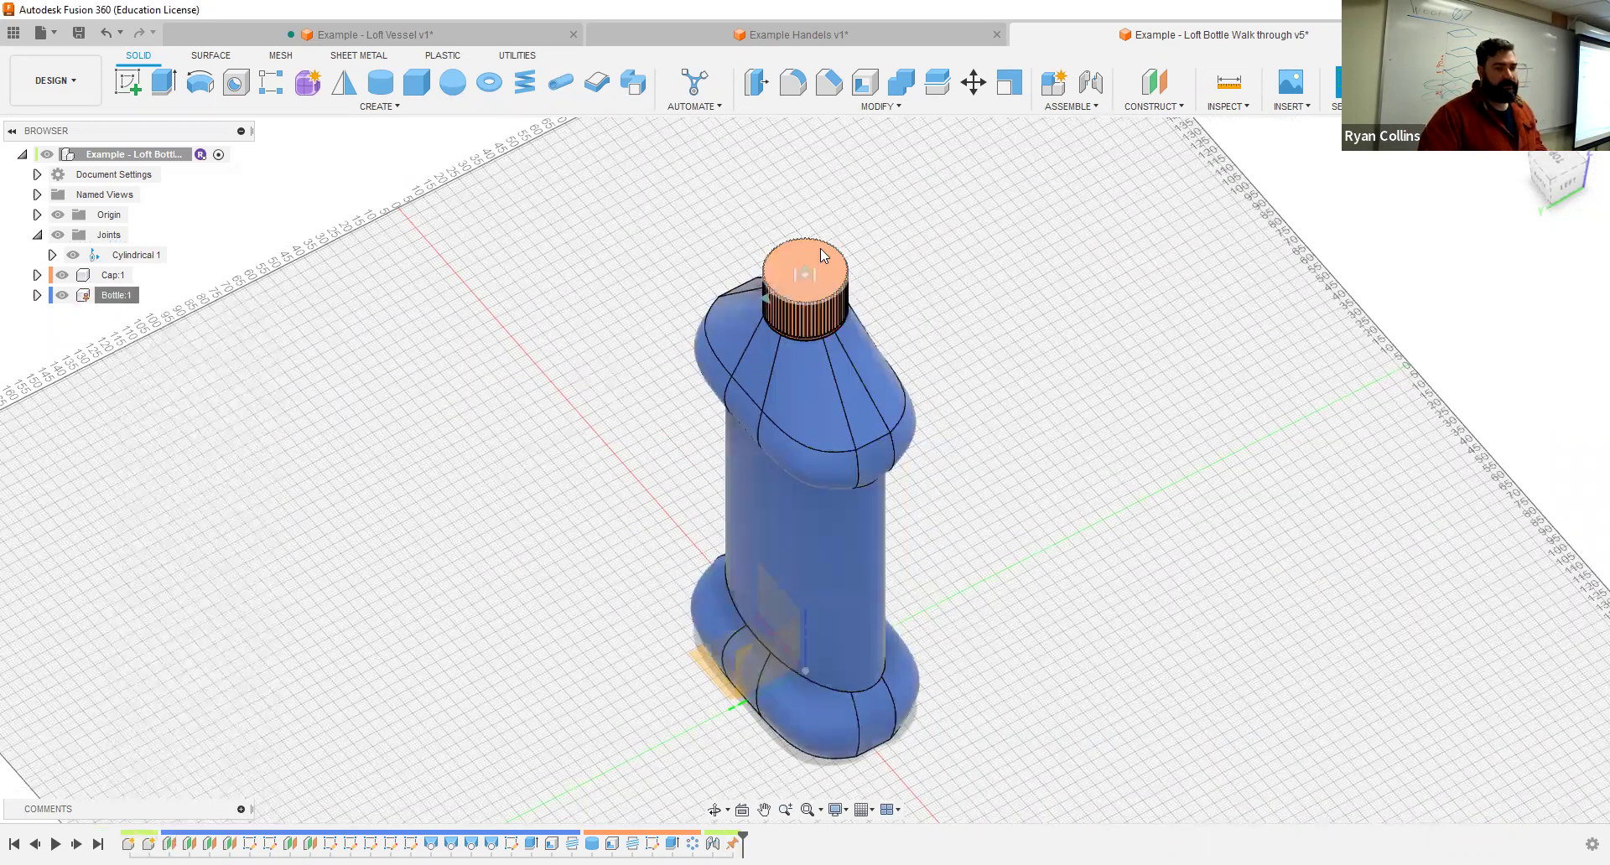
{"action": "left_click_drag", "start_coordinate": [833, 282], "coordinate": [821, 135]}
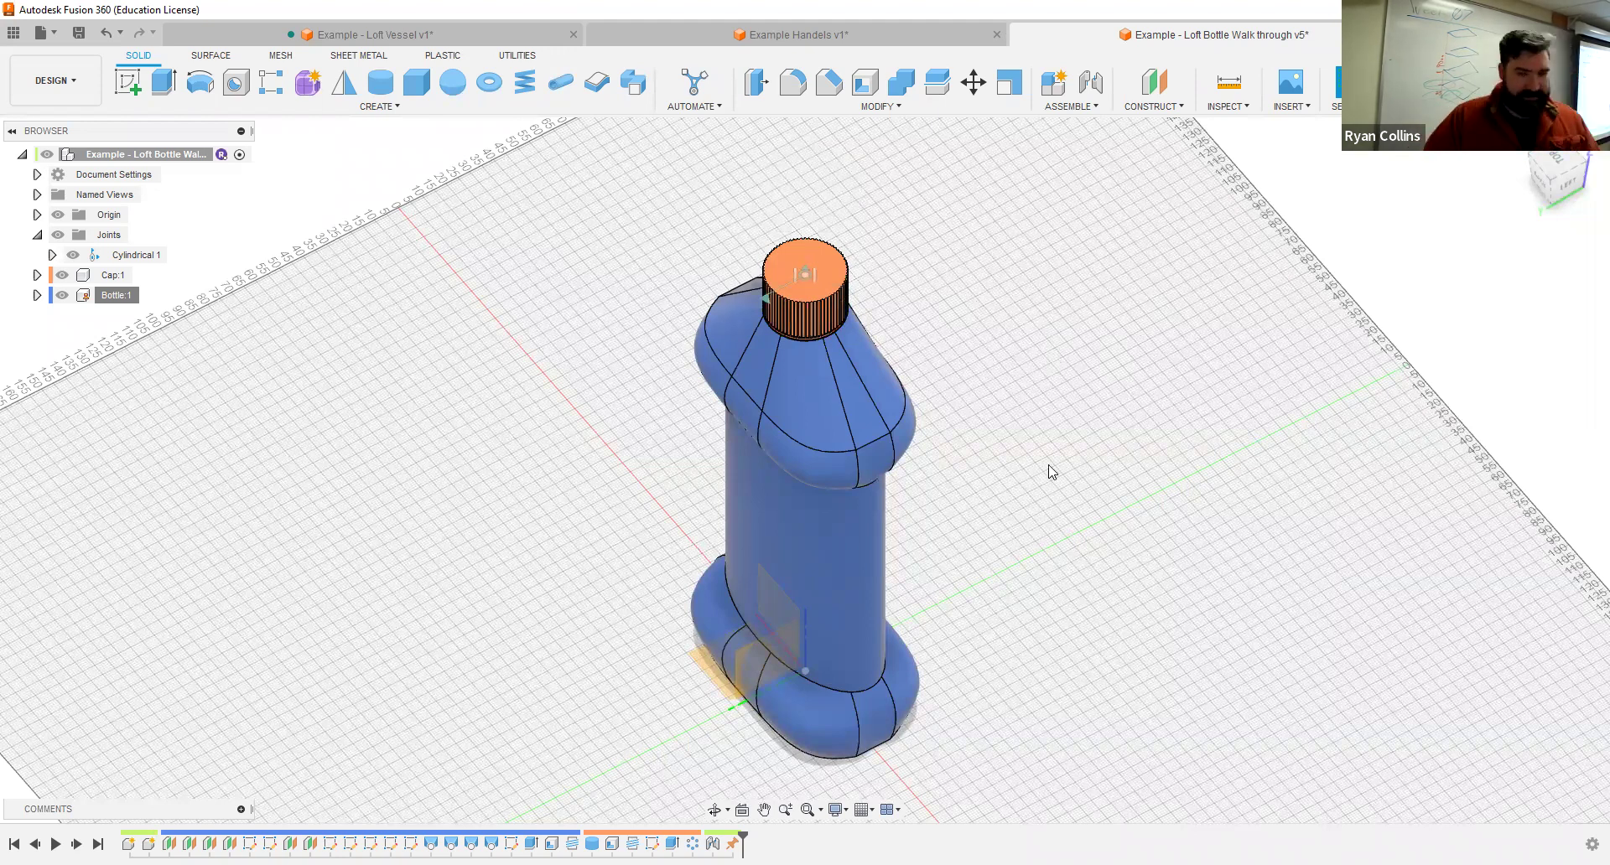
Step: Save the design with the version description "Joint Added"
{"action": "key", "text": "ctrl+s"}
{"action": "type", "text": "Joint Added"}
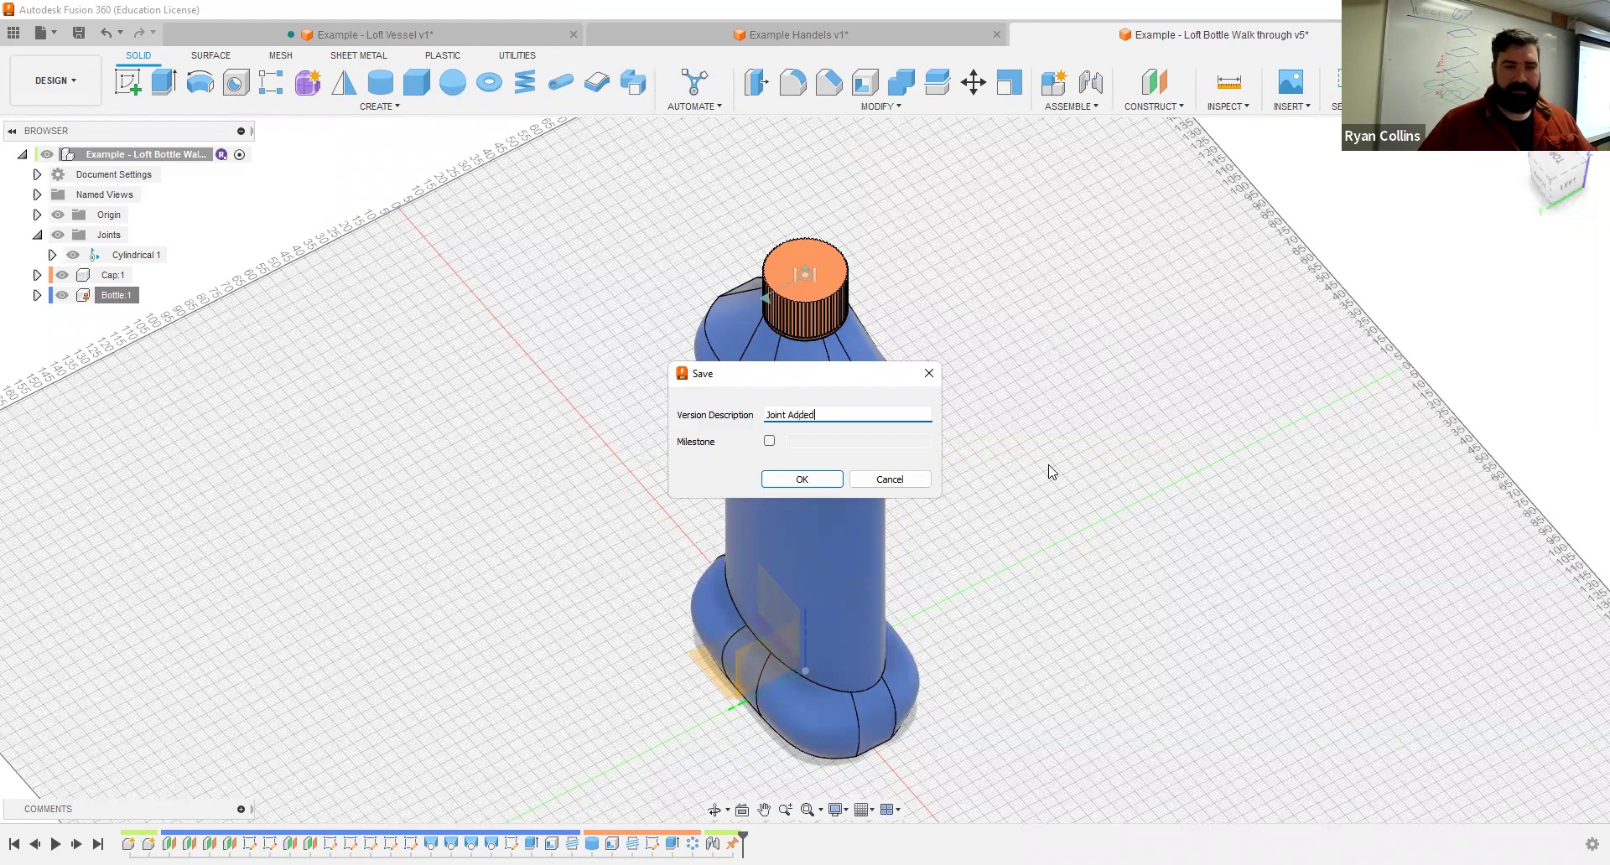
{"action": "key", "text": "Return"}
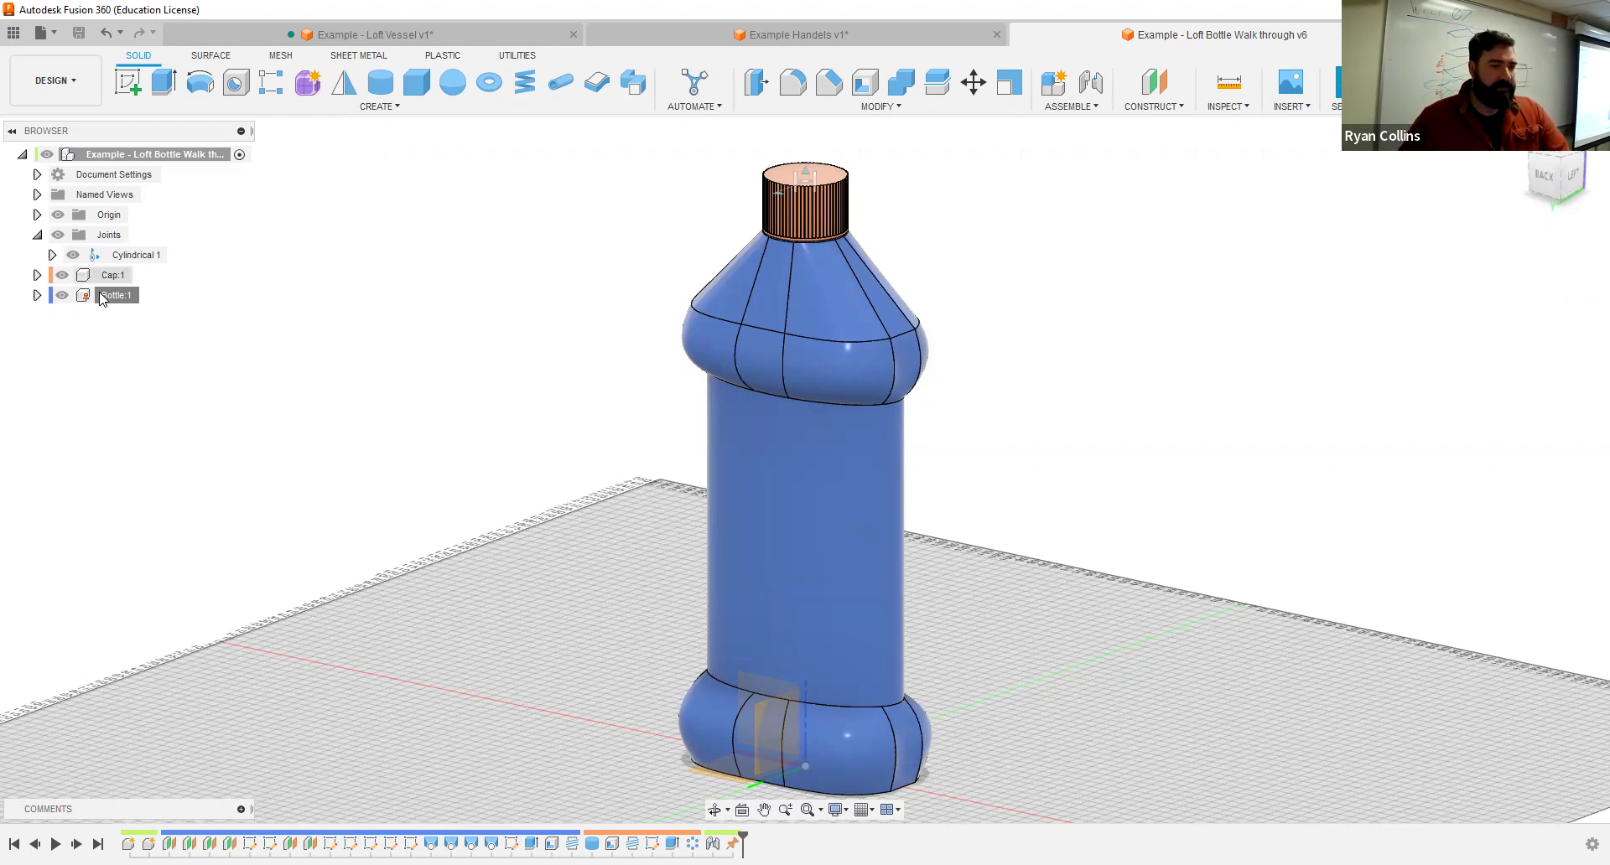
Step: Activate the Bottle component and start a sketch on the vertical origin plane facing the back view
{"action": "left_click", "coordinate": [144, 297]}
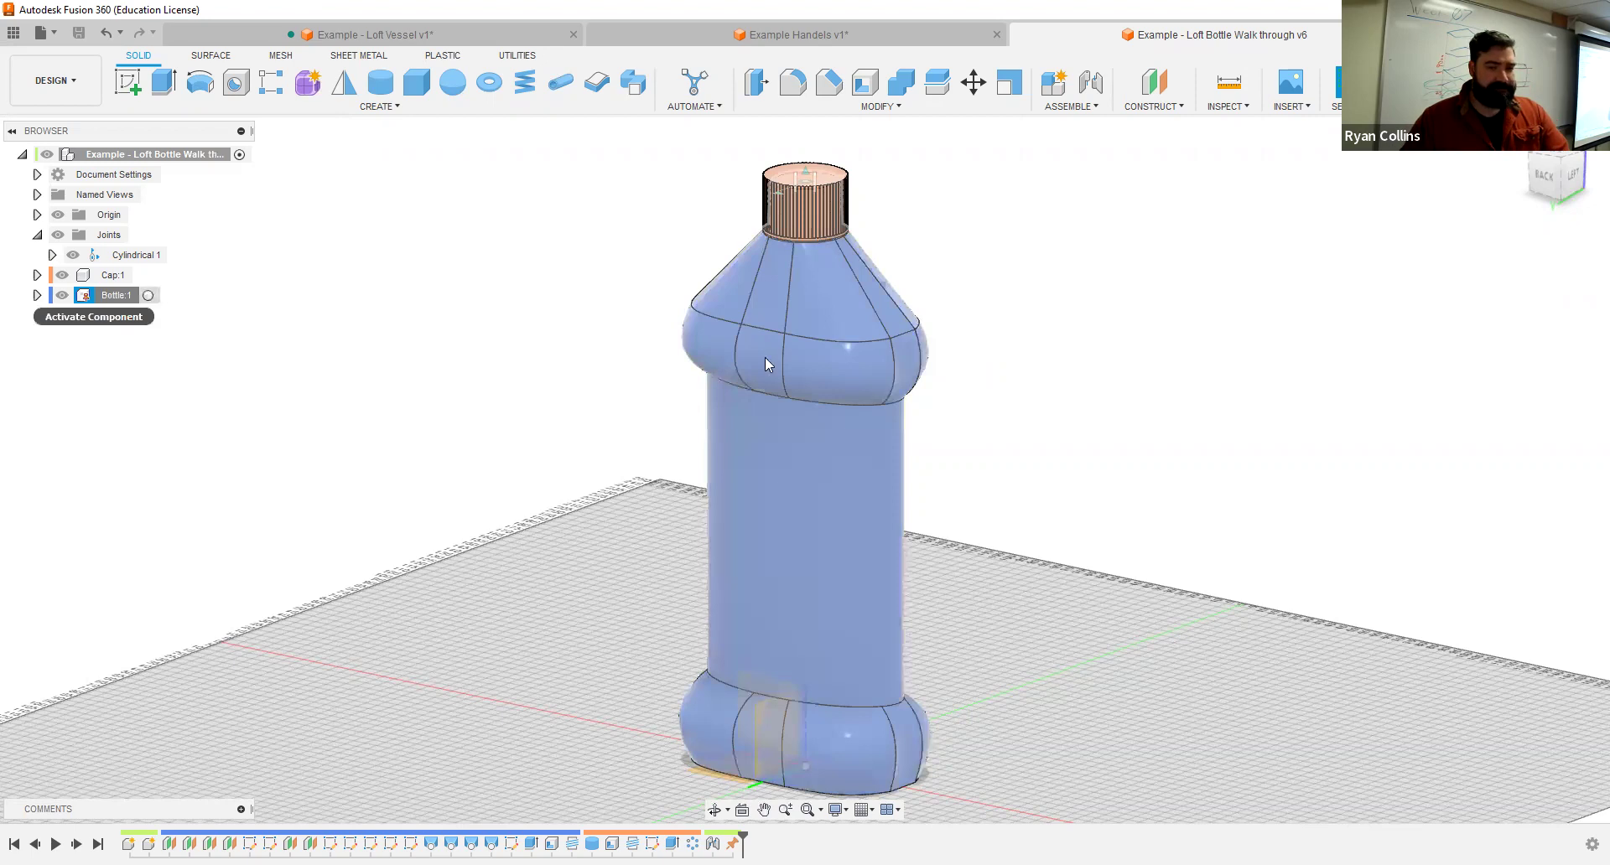
{"action": "left_click", "coordinate": [128, 99]}
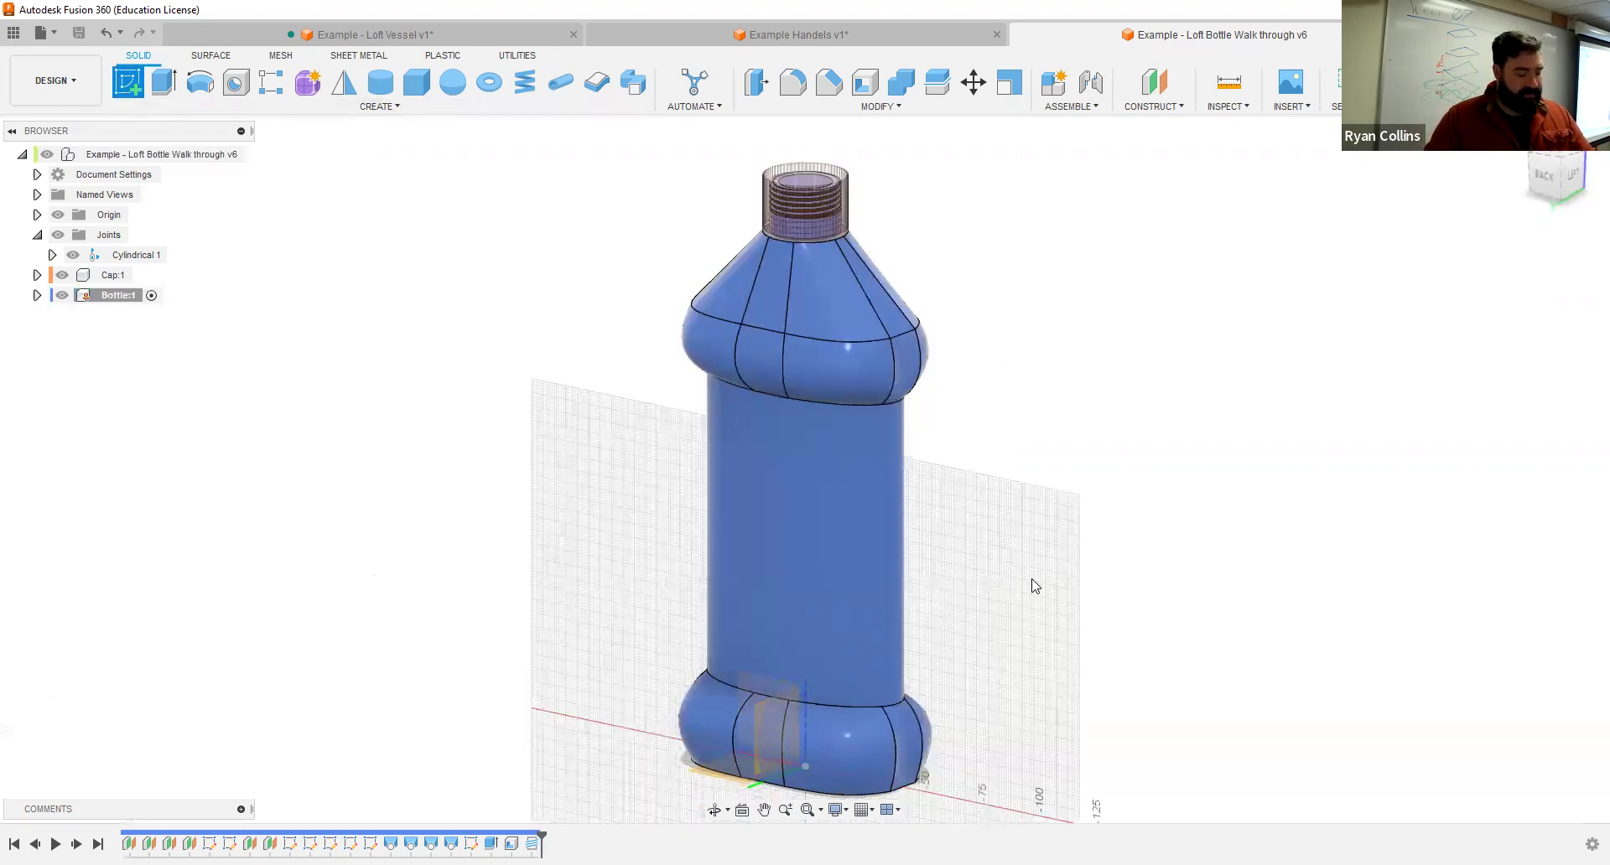
{"action": "left_click", "coordinate": [1038, 574]}
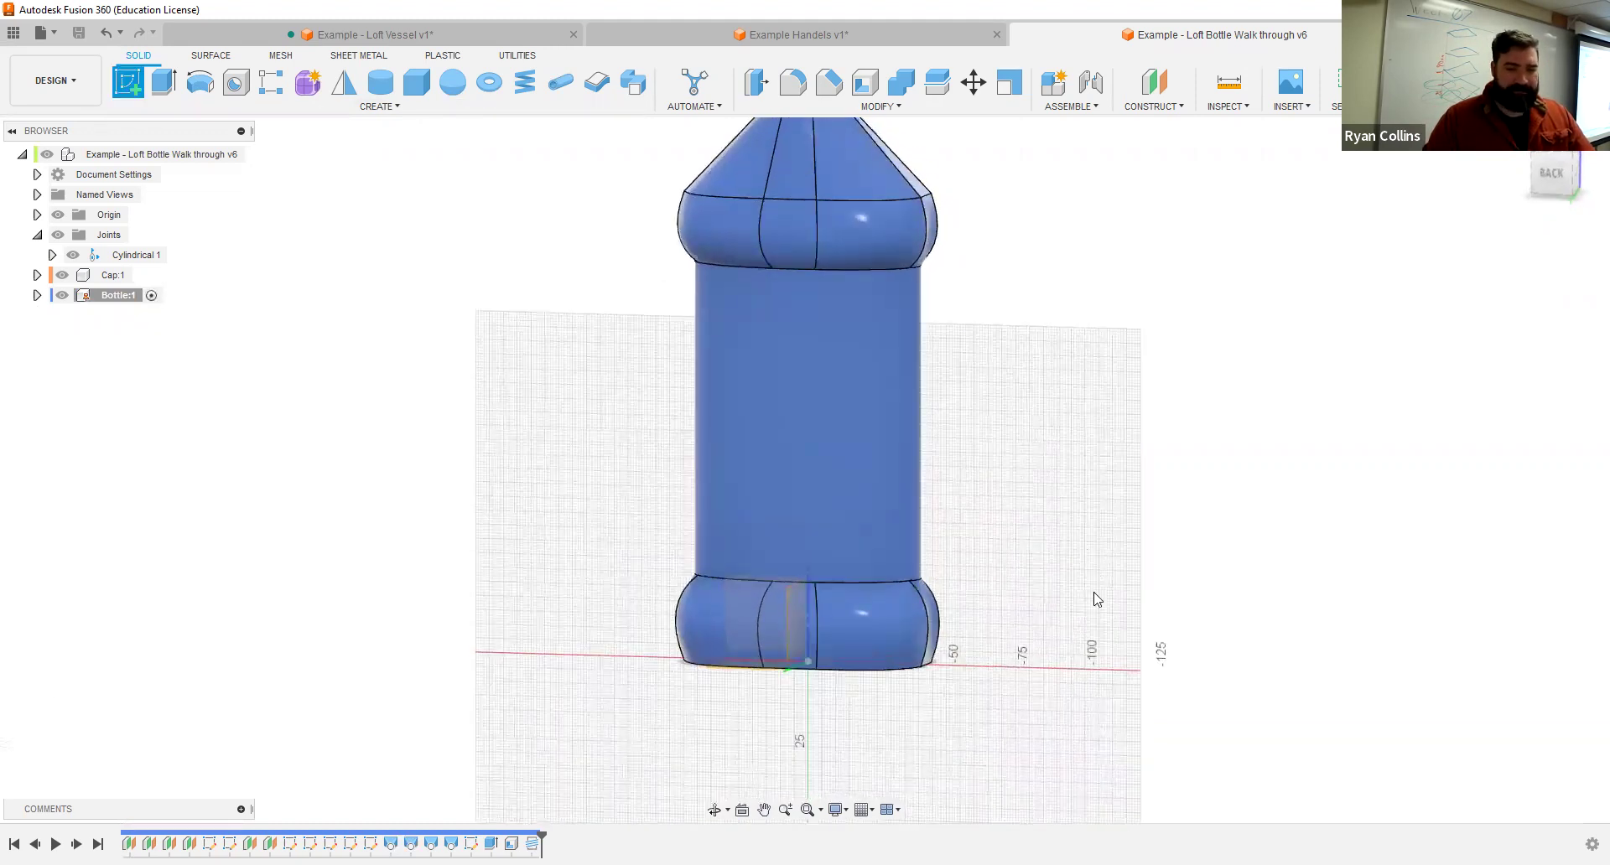
{"action": "middle_click_drag", "start_coordinate": [1049, 568], "coordinate": [668, 617], "text": "shift"}
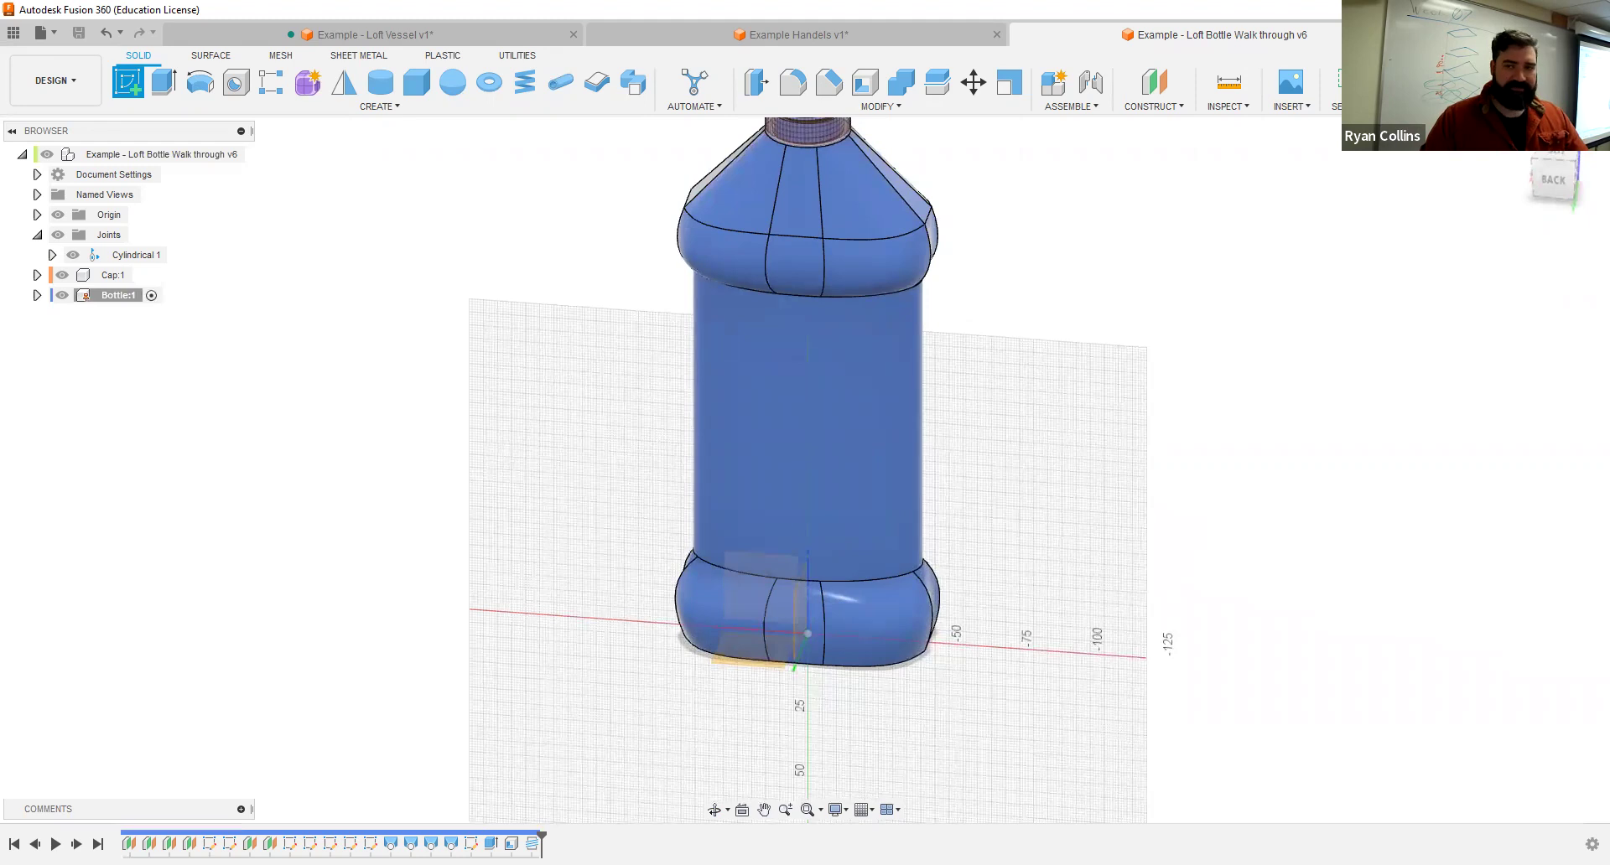
{"action": "left_click", "coordinate": [1556, 195]}
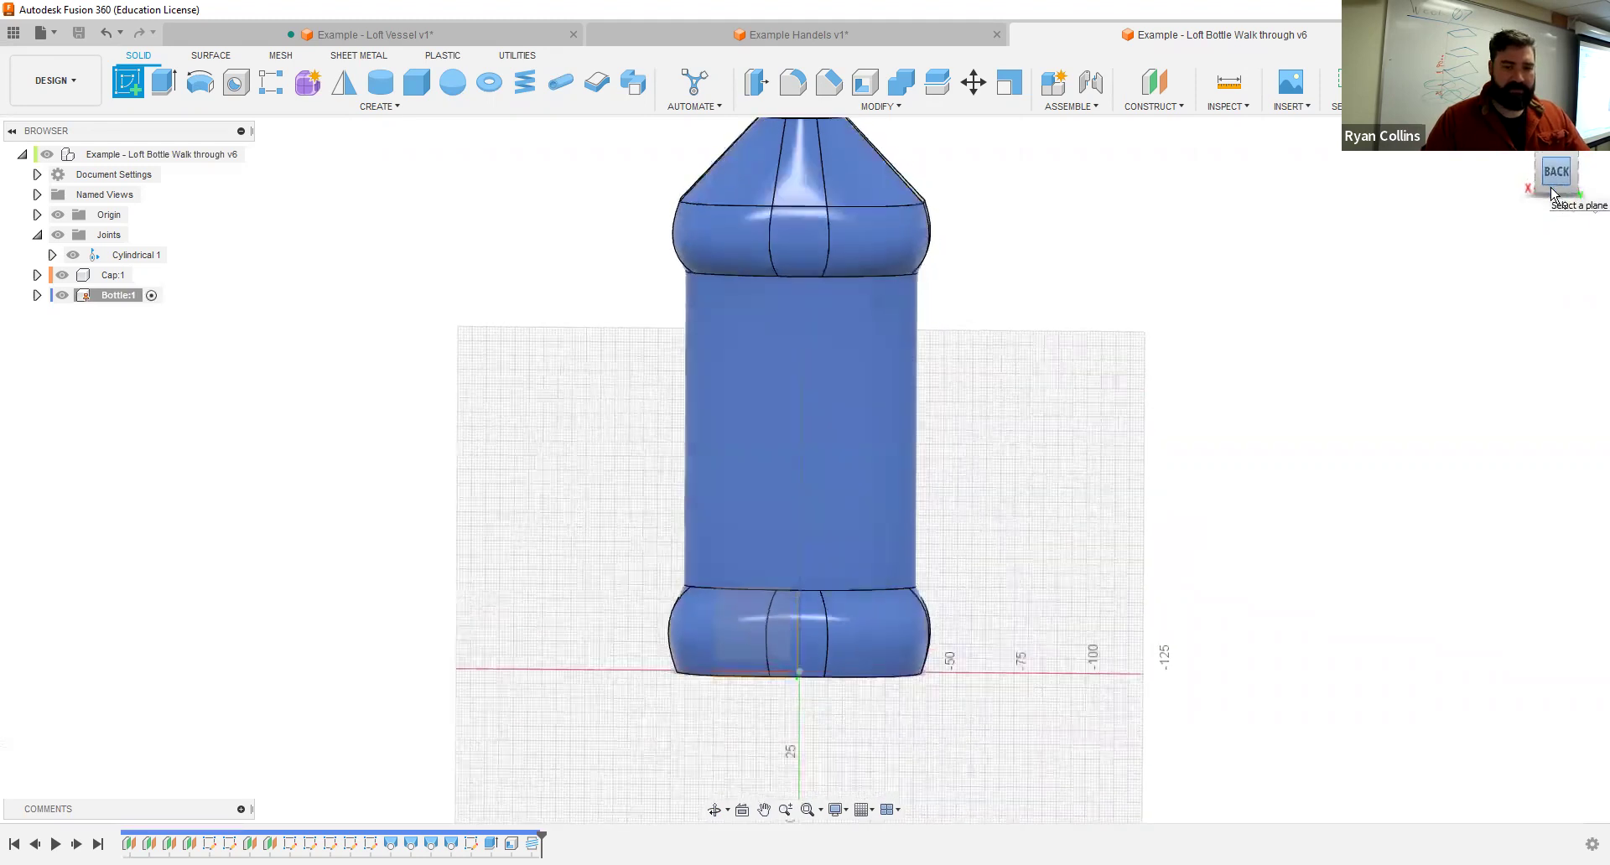
{"action": "left_click", "coordinate": [743, 627]}
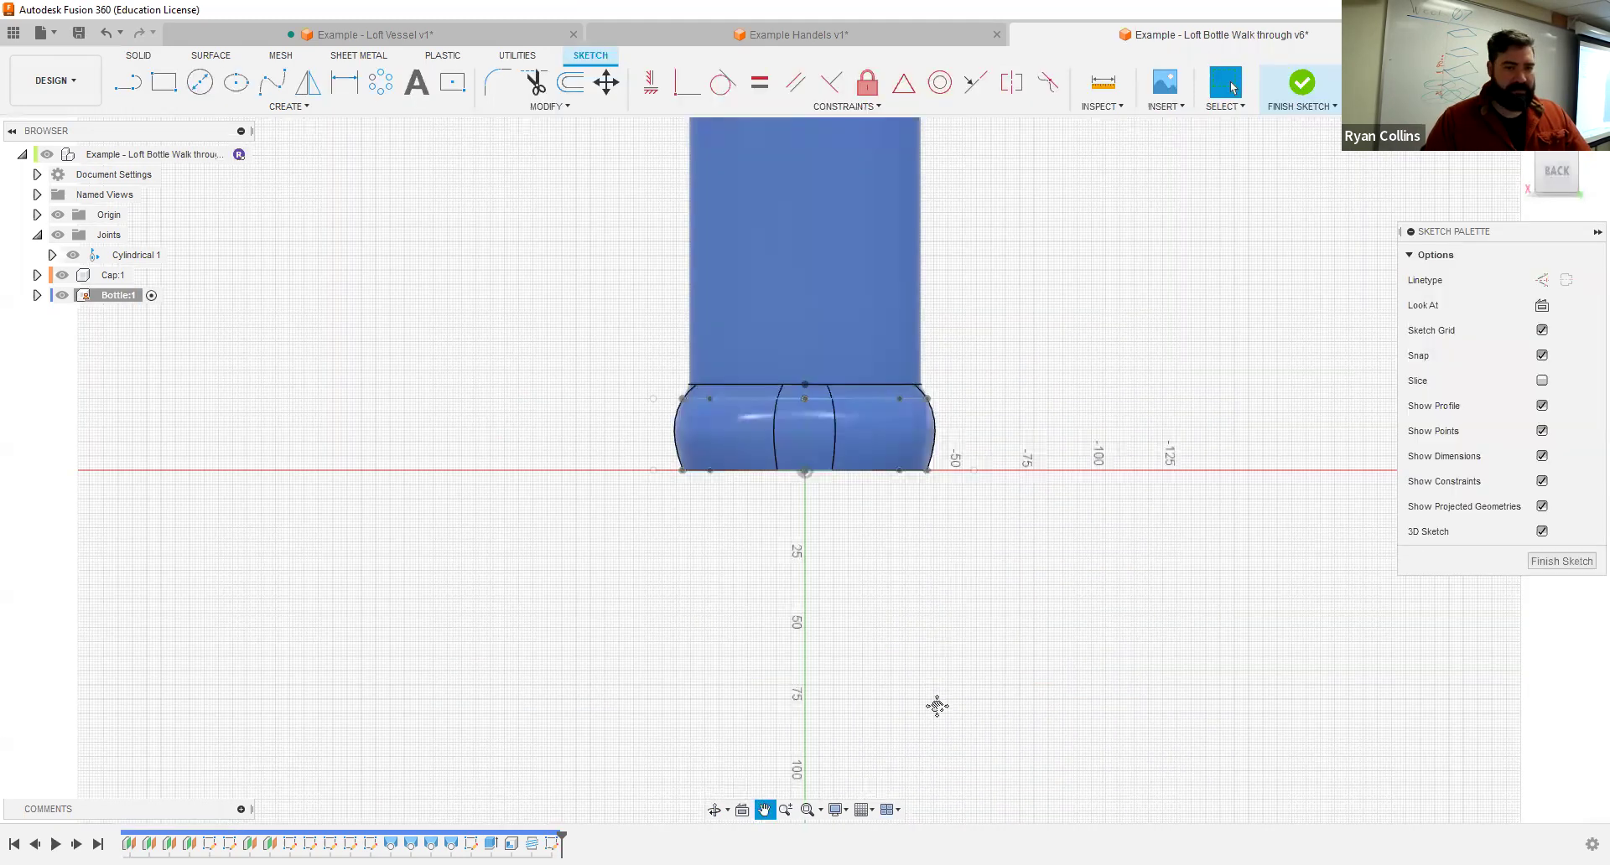
Step: Sketch a four-point fit spline curving outward from the bottle's shoulder edge to the lower part of its side wall, and finish the sketch
{"action": "scroll", "coordinate": [823, 445], "scroll_direction": "up", "scroll_amount": 5}
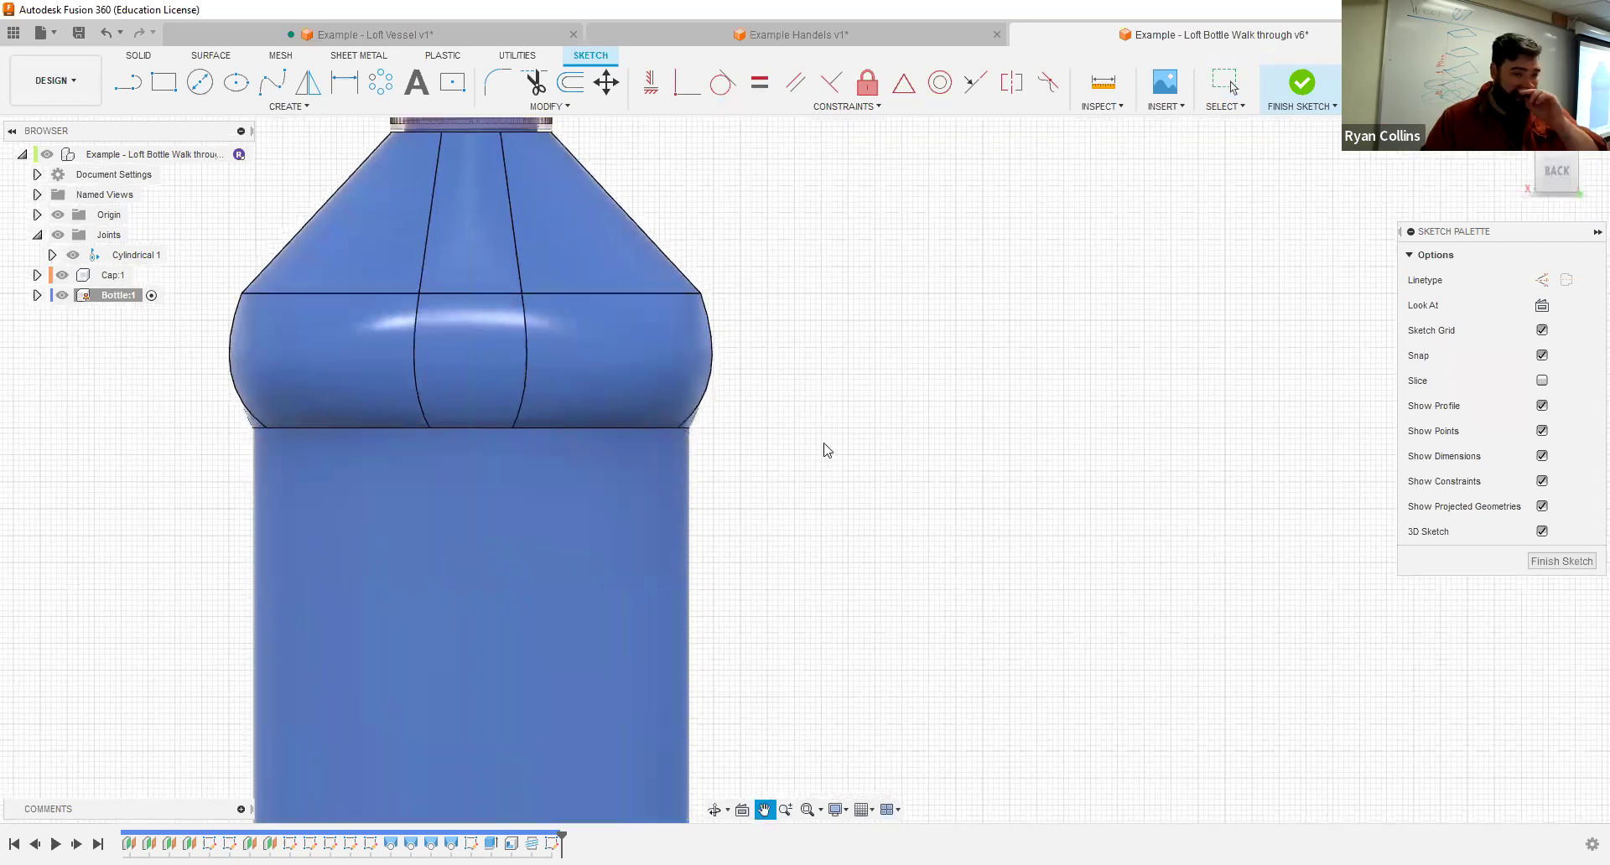
{"action": "left_click", "coordinate": [274, 83]}
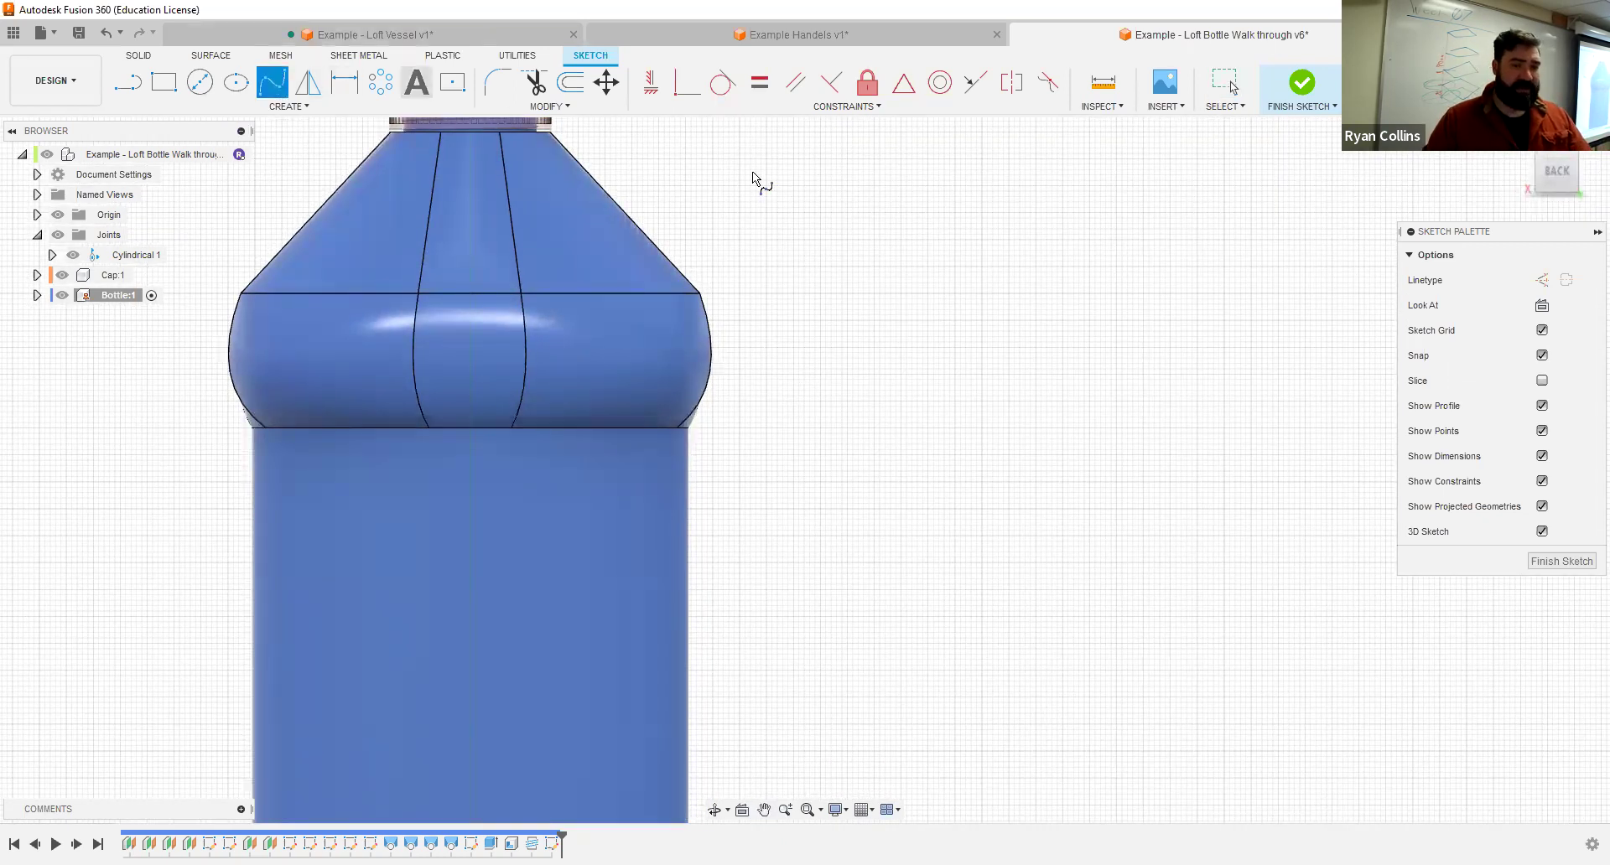
{"action": "left_click", "coordinate": [697, 290]}
{"action": "left_click", "coordinate": [843, 375]}
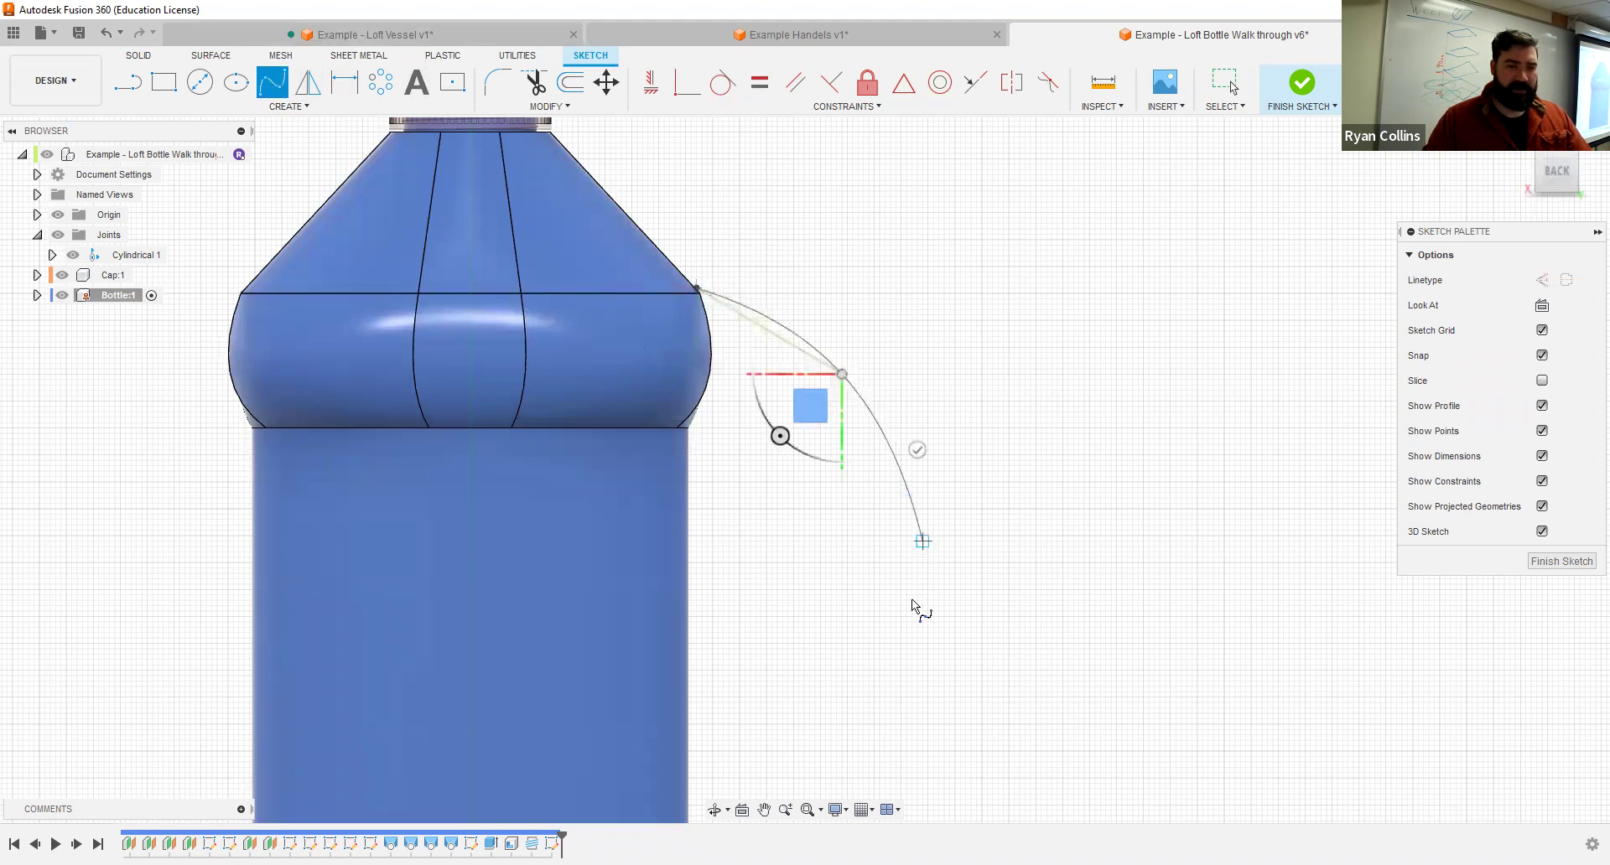
{"action": "left_click", "coordinate": [905, 638]}
{"action": "middle_click_drag", "start_coordinate": [881, 657], "coordinate": [868, 411]}
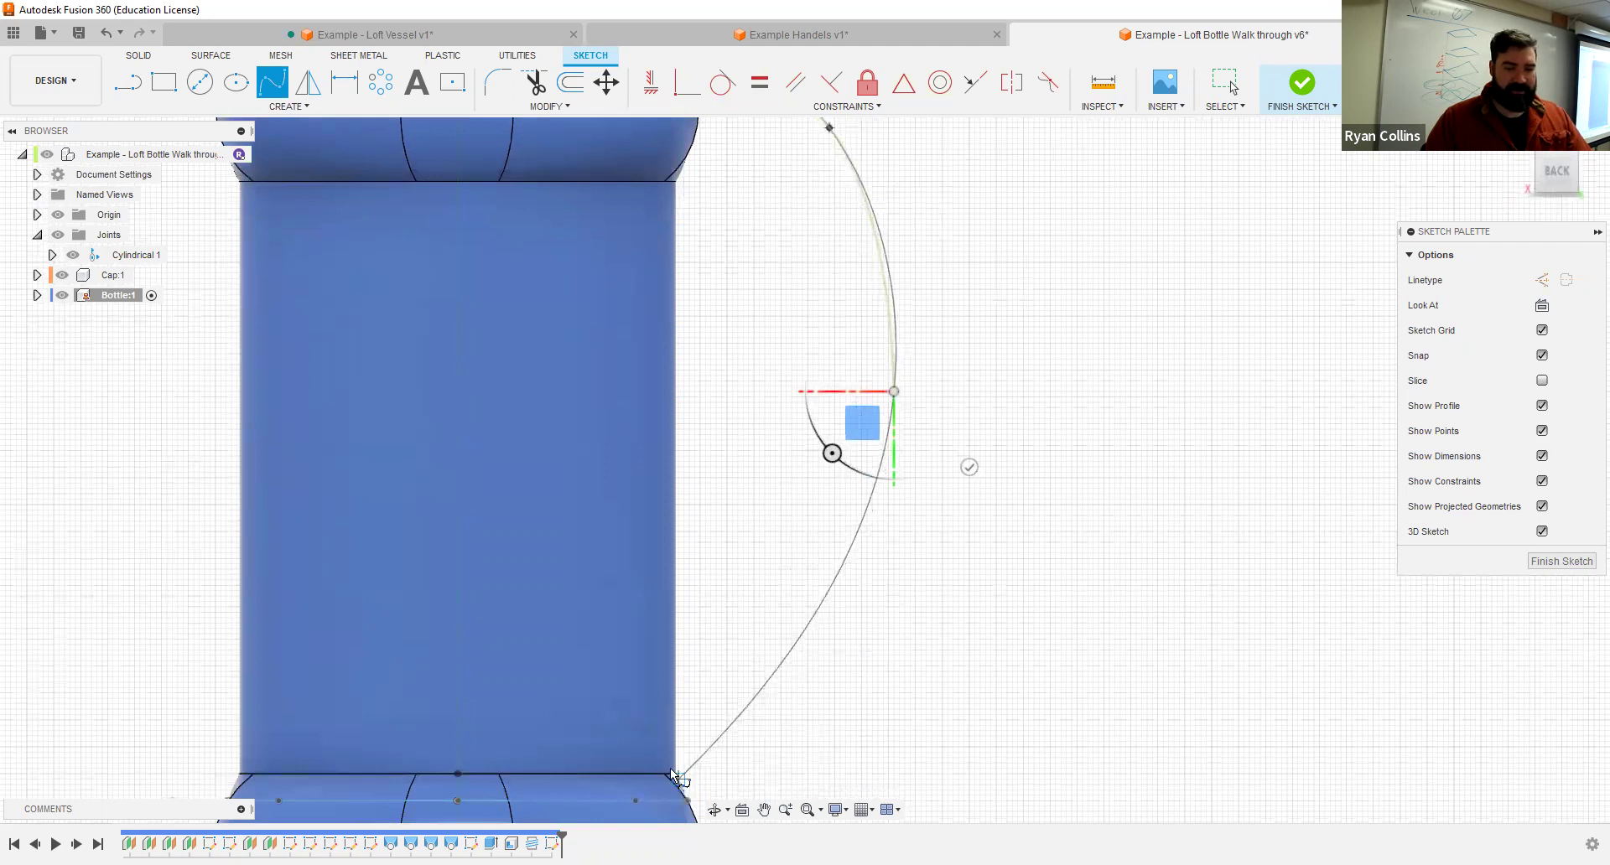
{"action": "left_click", "coordinate": [672, 696]}
{"action": "key", "text": "Escape"}
{"action": "scroll", "coordinate": [902, 420], "scroll_direction": "down", "scroll_amount": 5}
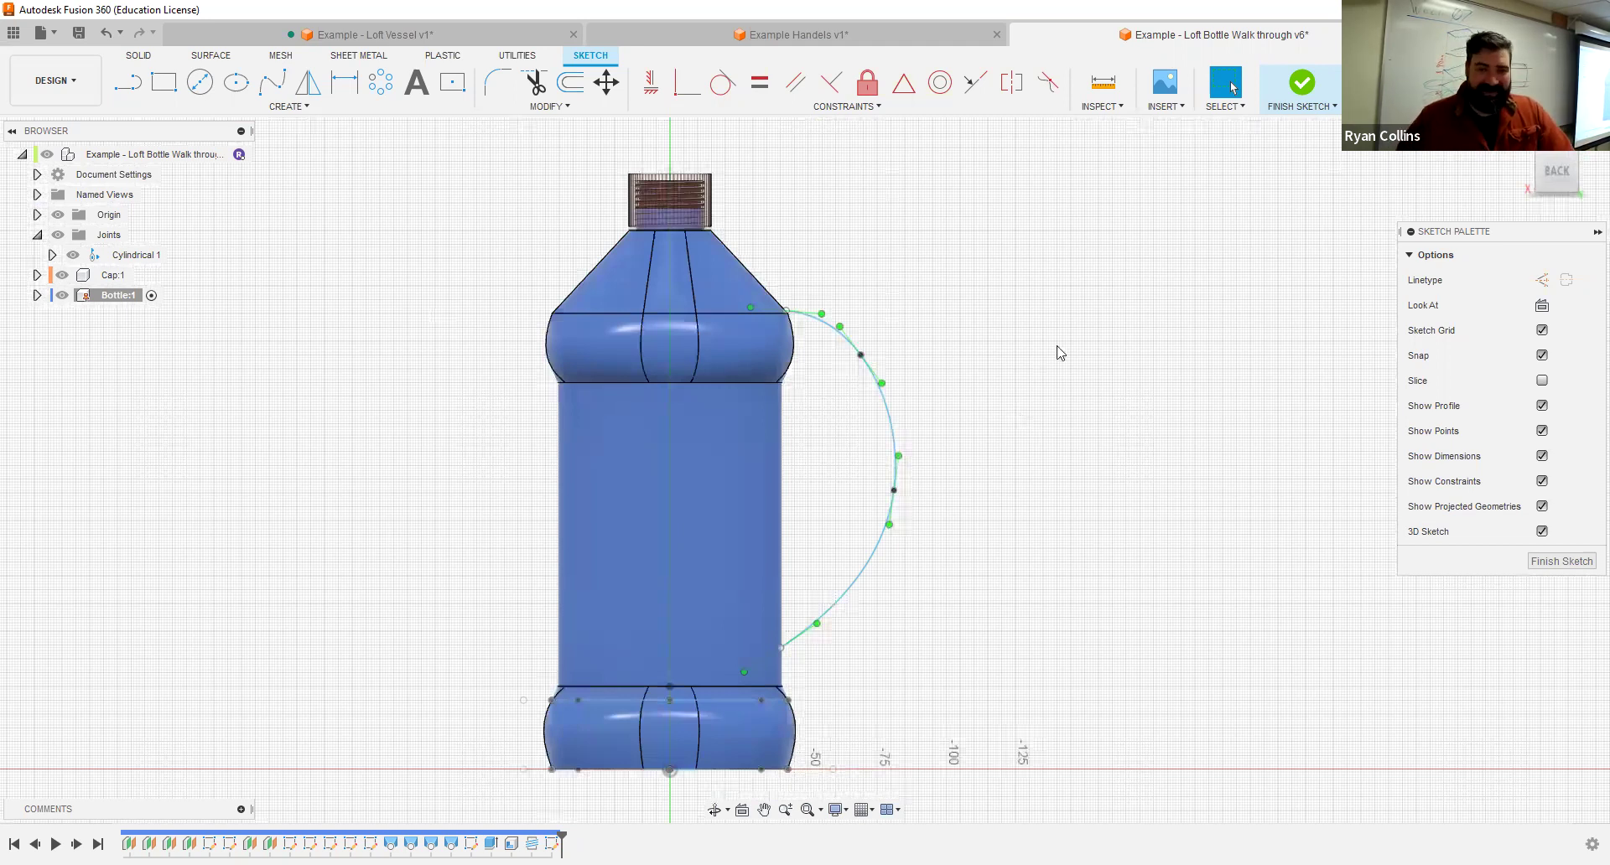
{"action": "left_click", "coordinate": [1302, 82]}
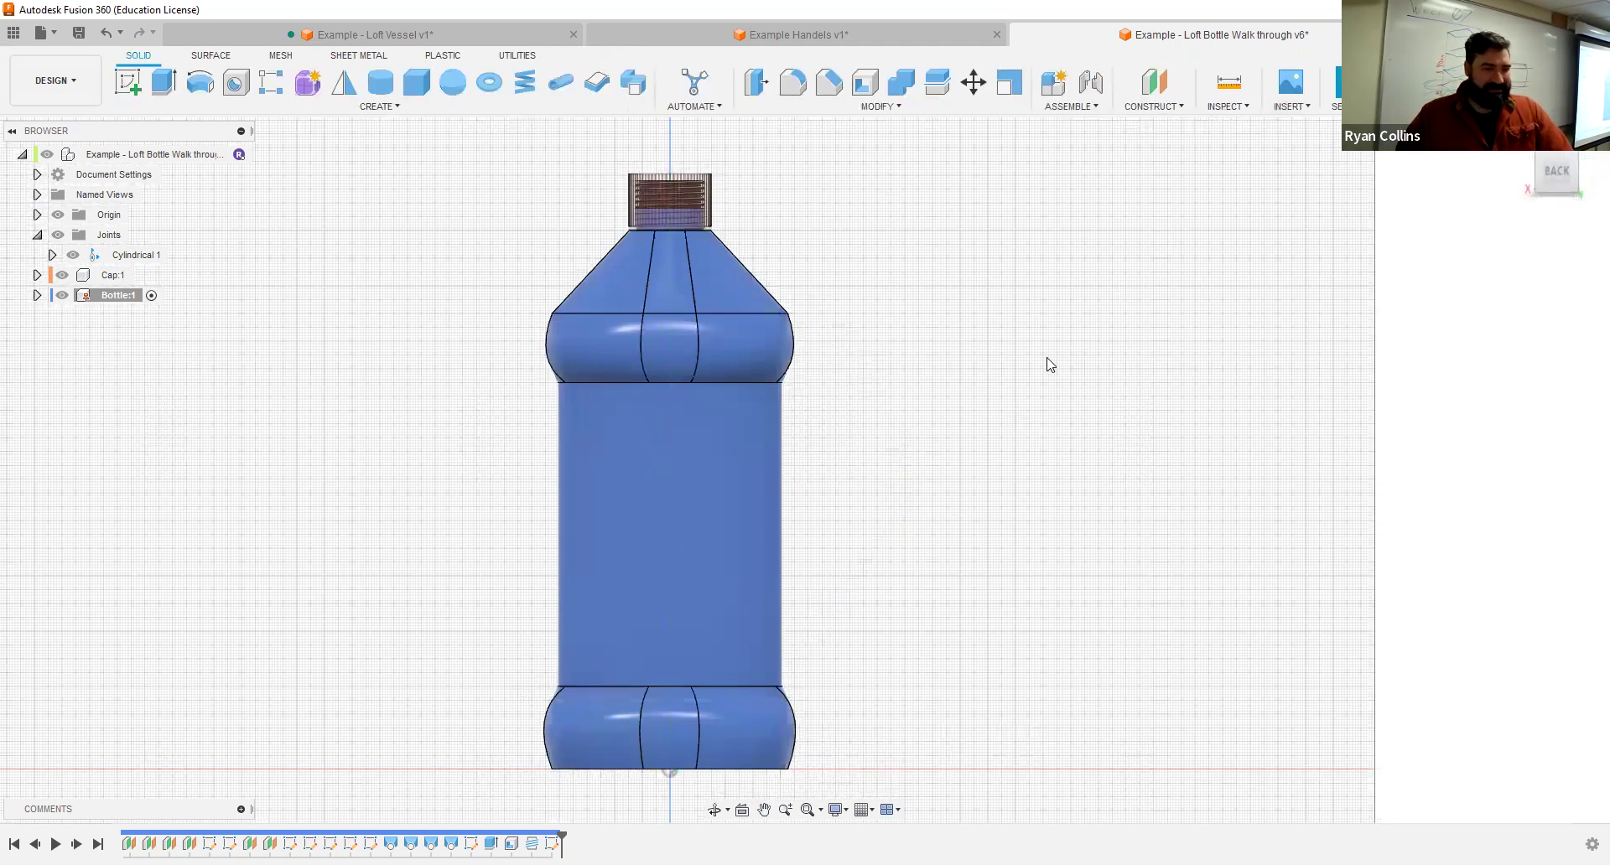
Step: Rename the Bottle component's body as "Bottle" and hide it
{"action": "left_click", "coordinate": [37, 295]}
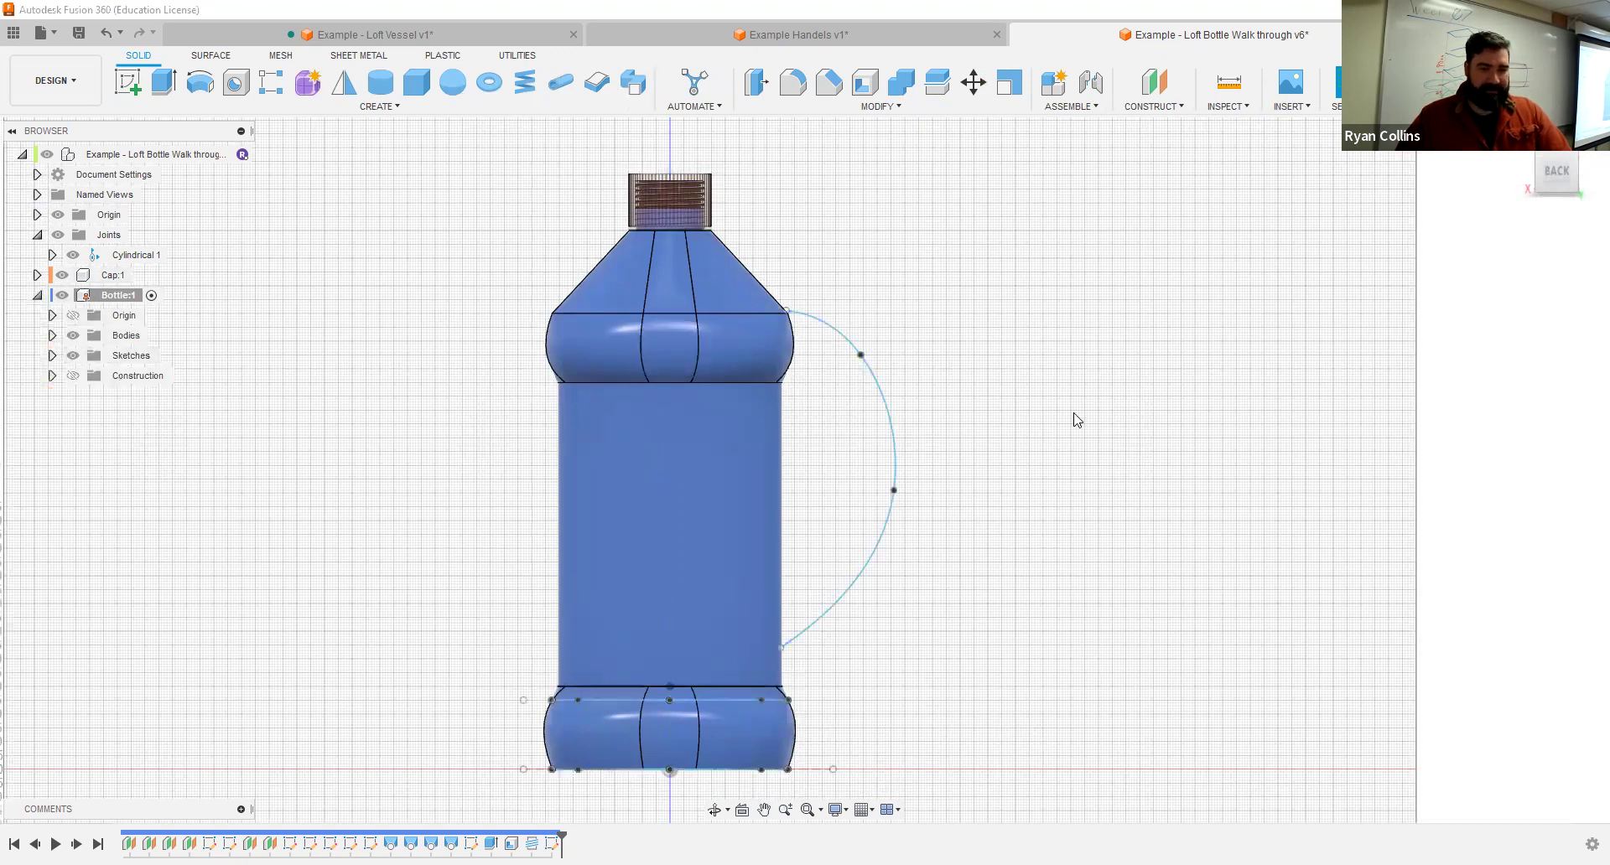
{"action": "middle_click_drag", "start_coordinate": [1041, 407], "coordinate": [964, 403], "text": "shift"}
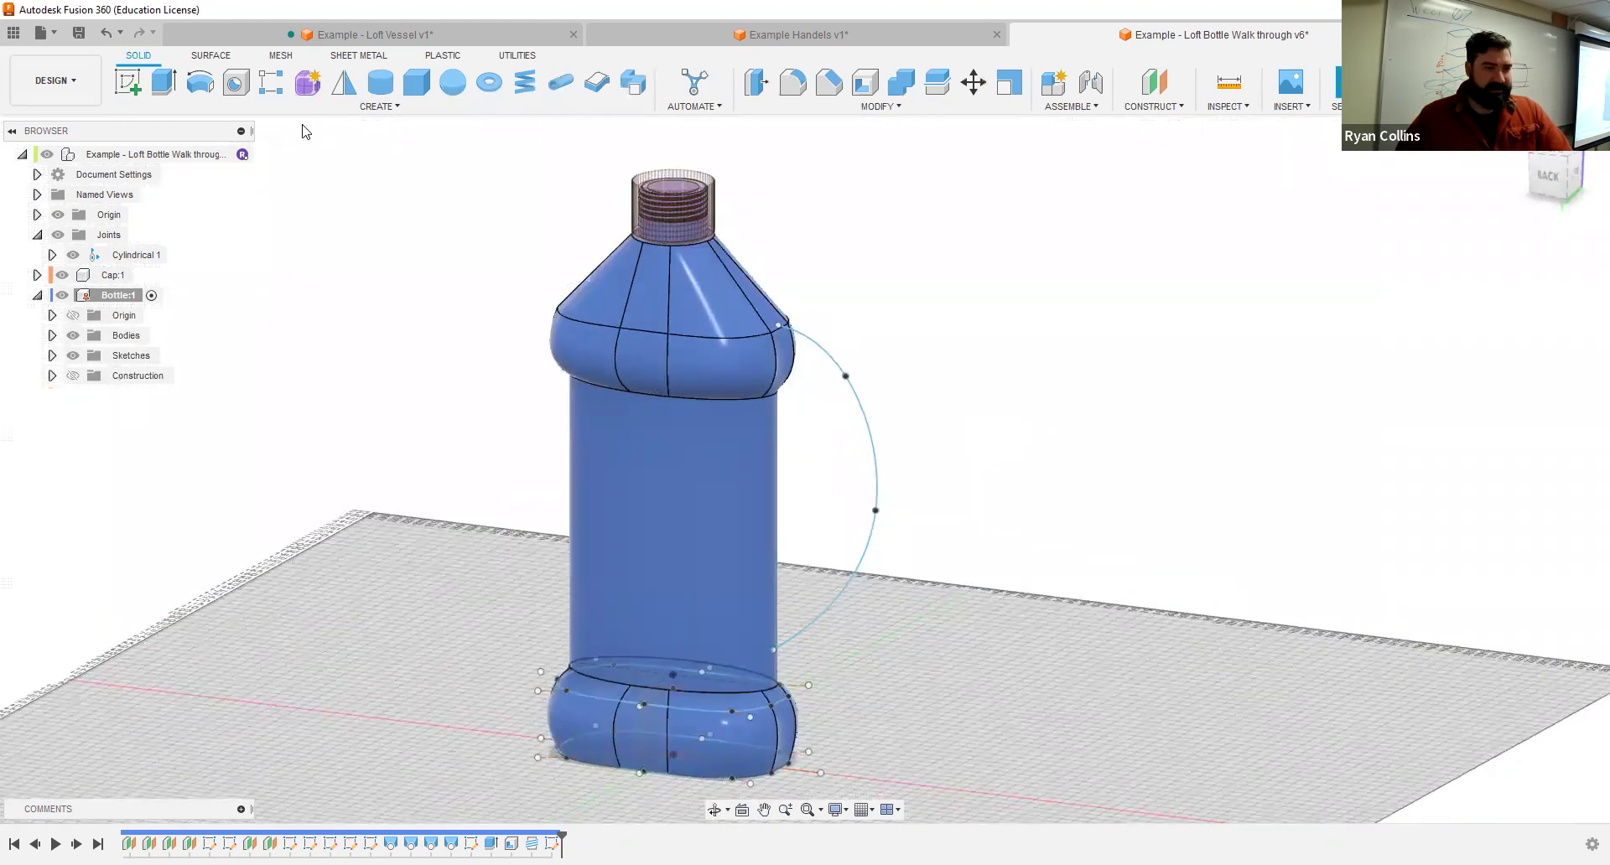
{"action": "left_click", "coordinate": [52, 335]}
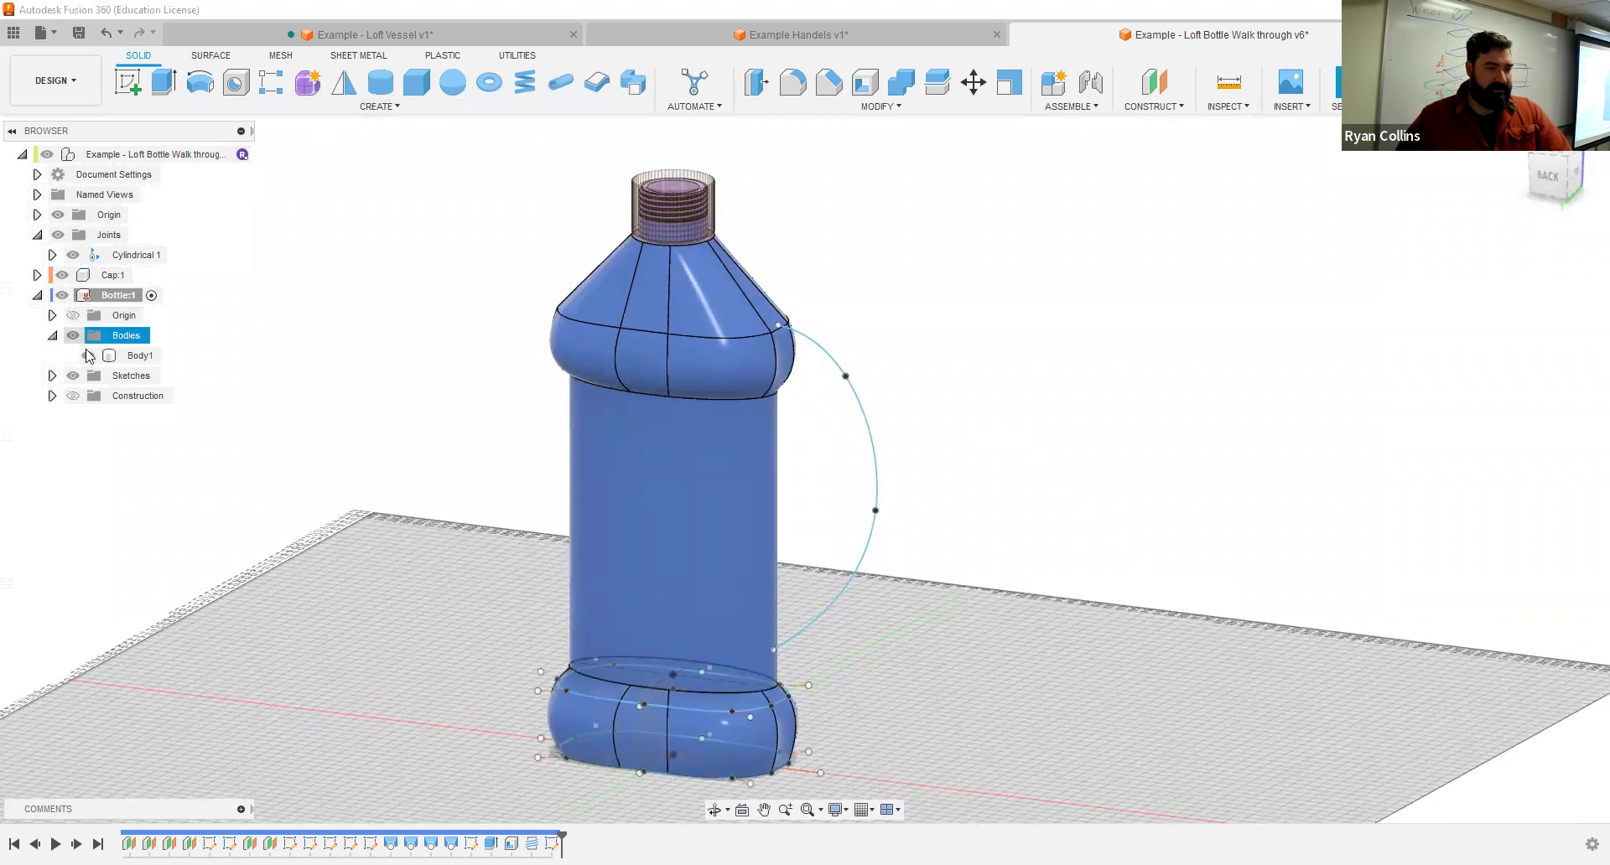
{"action": "left_click", "coordinate": [140, 354]}
{"action": "left_click", "coordinate": [145, 356]}
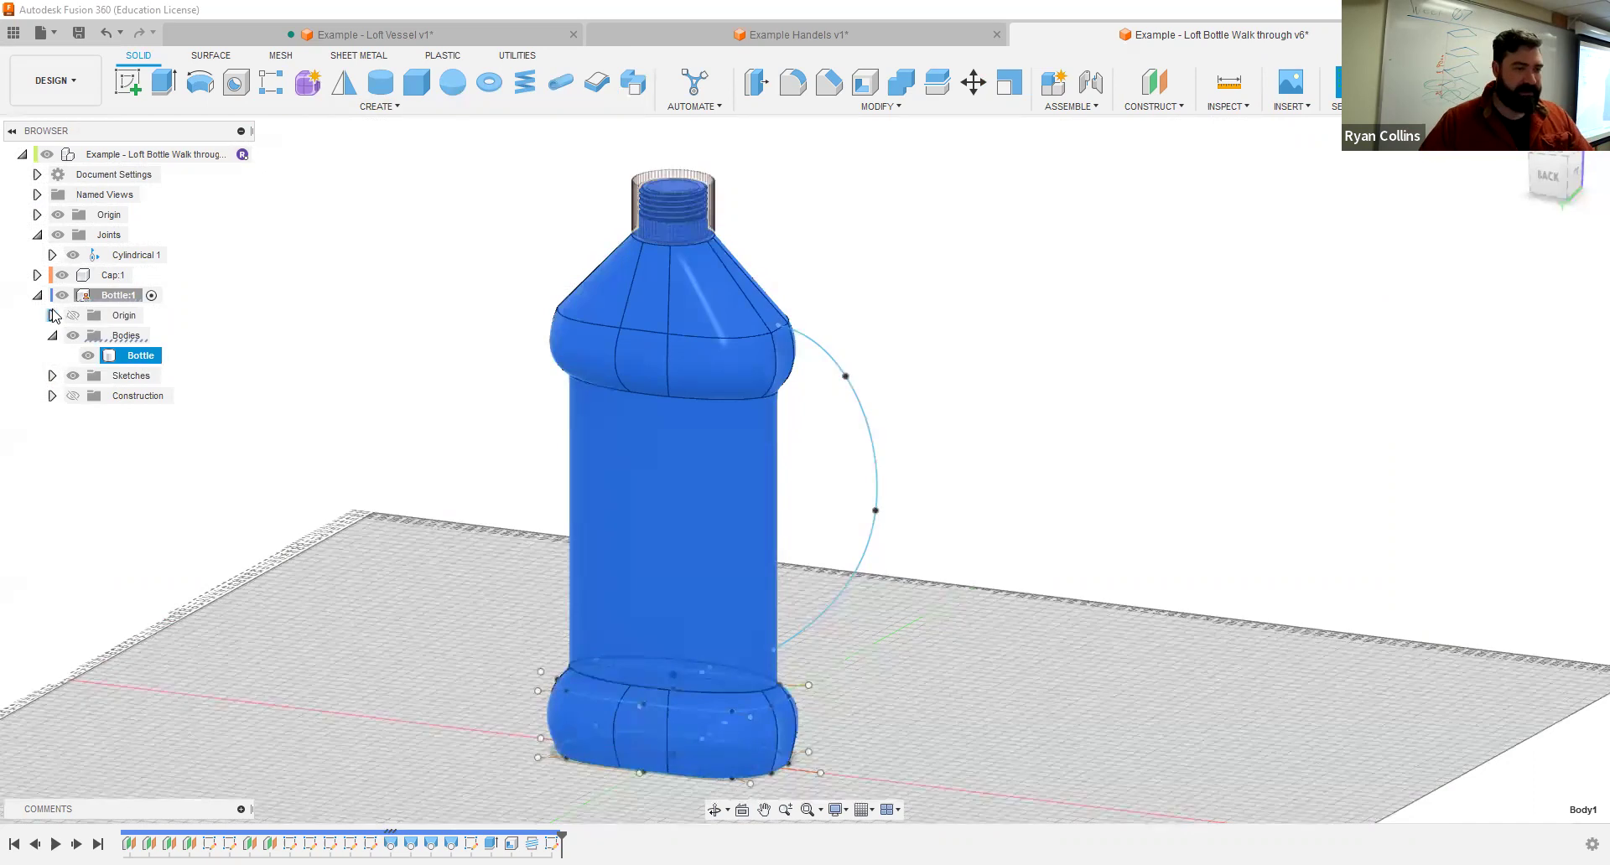
{"action": "left_click", "coordinate": [88, 355]}
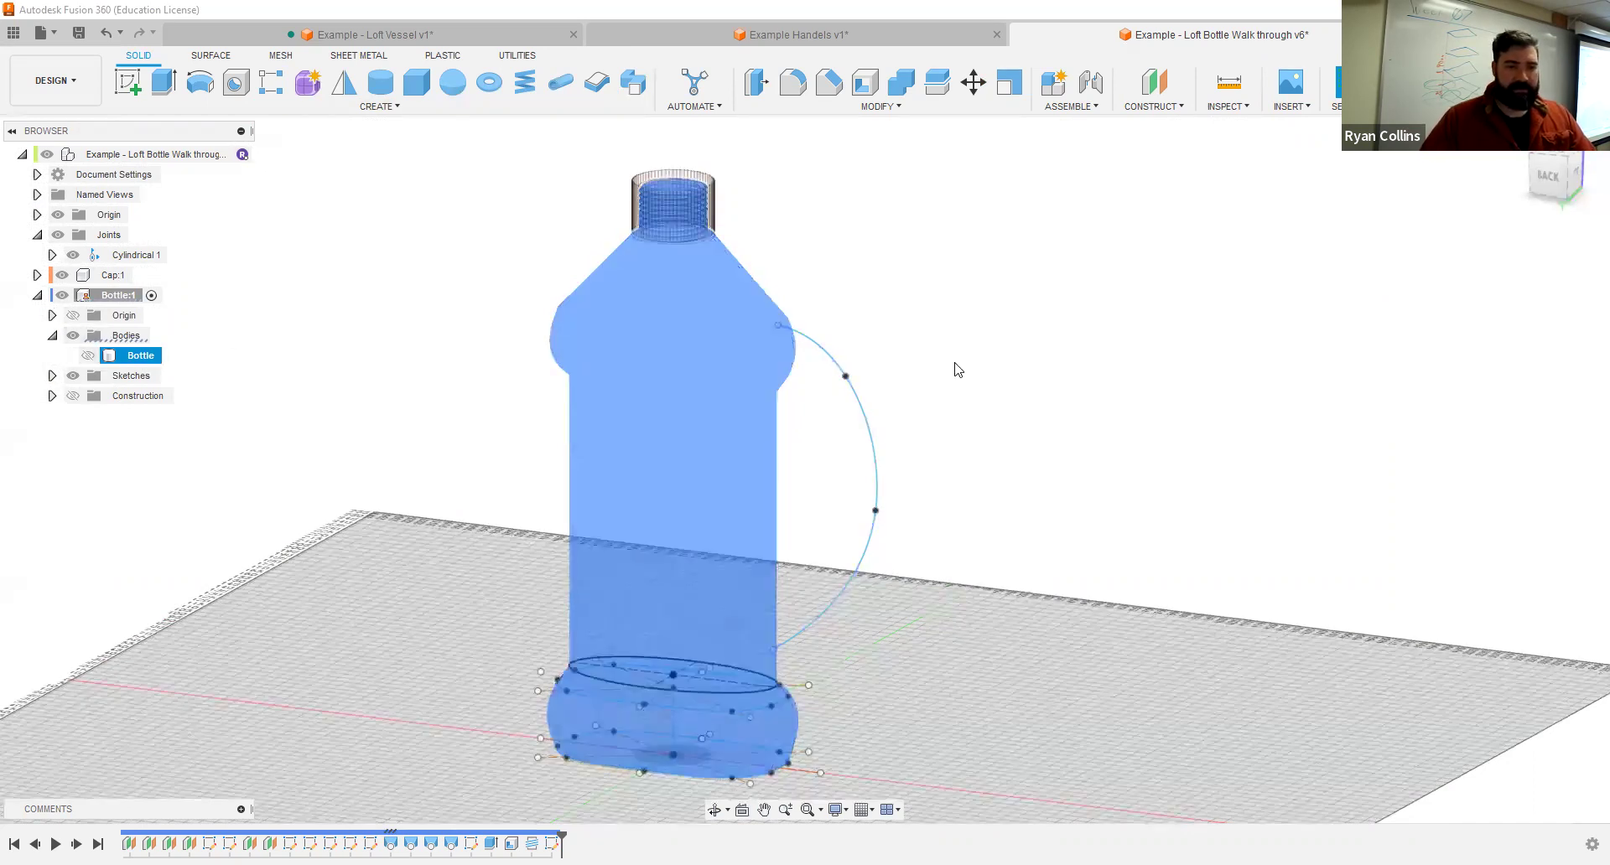
{"action": "left_click", "coordinate": [979, 446]}
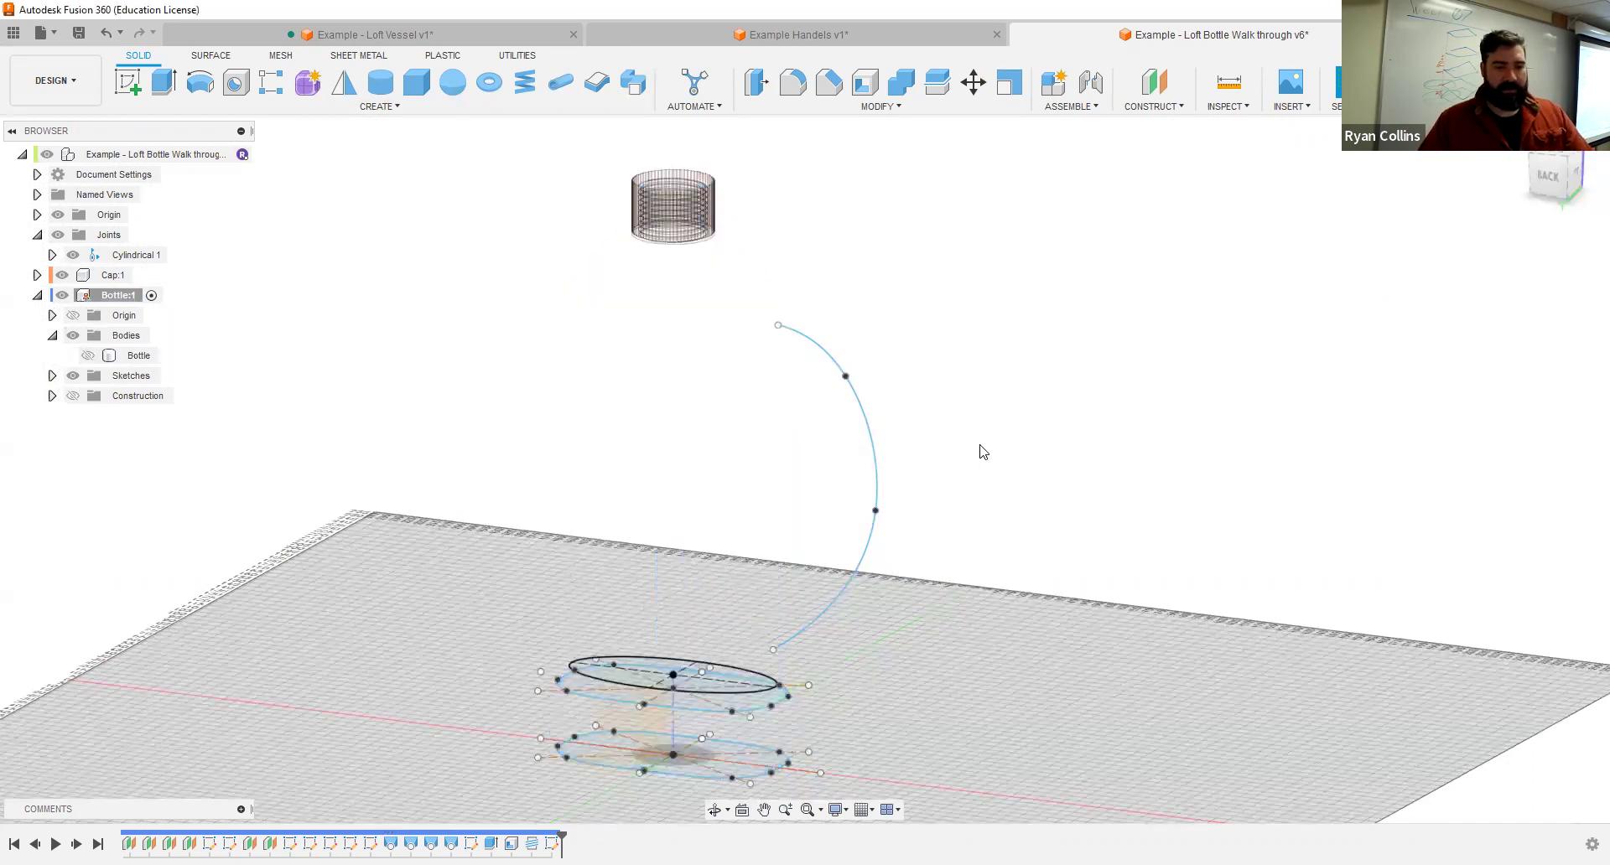
Step: Hide the Bottom, Sketch3 and Sketch5 sketches of the Bottle component
{"action": "left_click", "coordinate": [52, 376]}
{"action": "left_click", "coordinate": [88, 395]}
{"action": "left_click", "coordinate": [88, 416]}
{"action": "left_click", "coordinate": [88, 436]}
Step: Rename the sketch containing the spline as "Handle Rail"
{"action": "left_click", "coordinate": [141, 558]}
{"action": "left_click", "coordinate": [152, 556]}
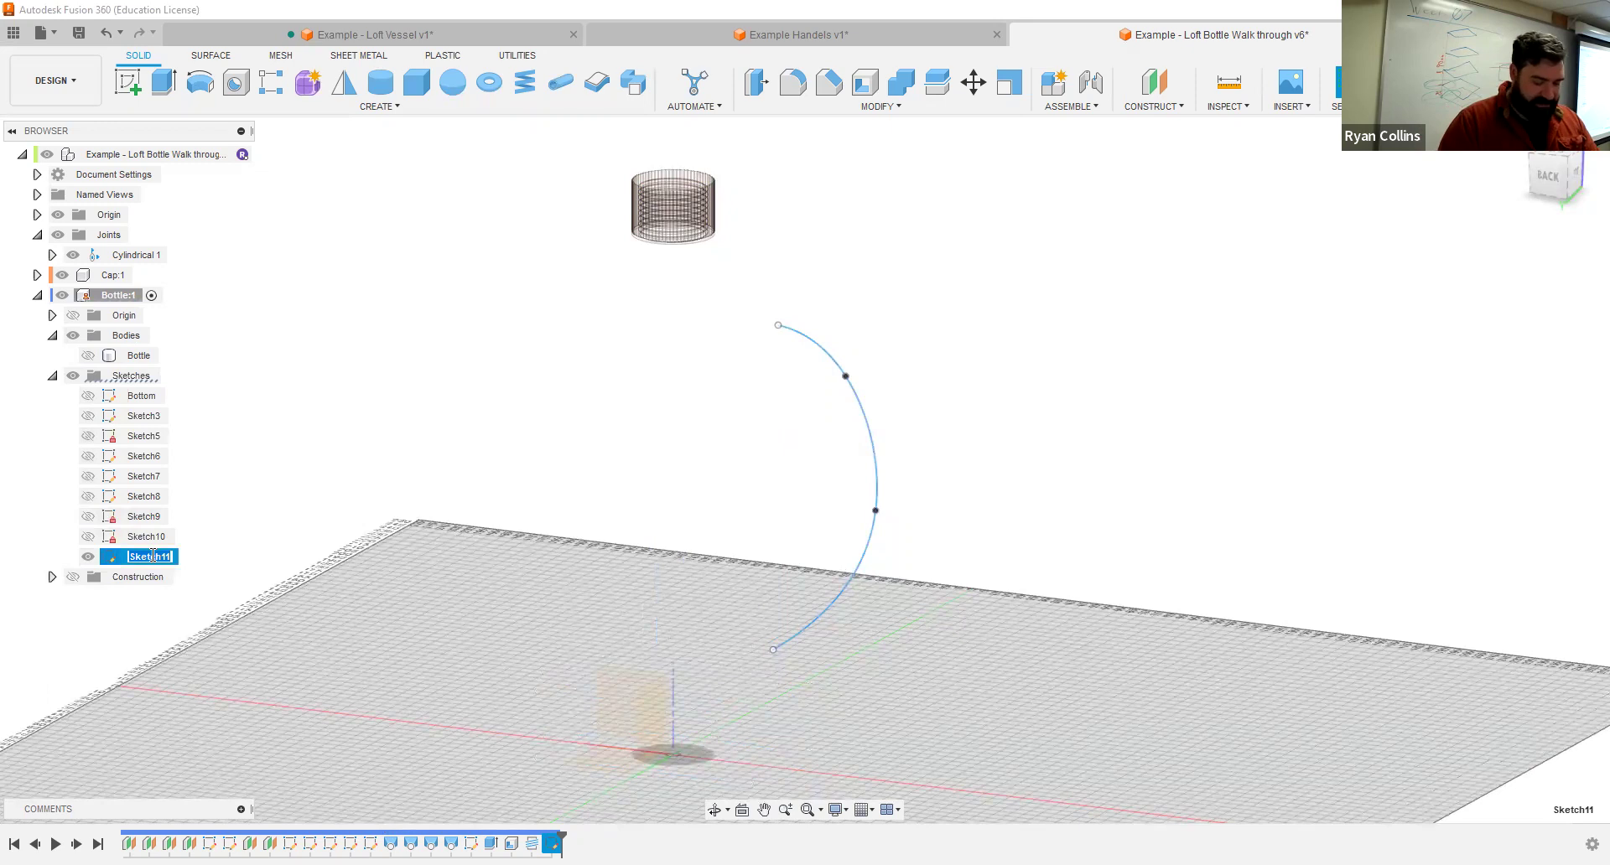
{"action": "type", "text": "Handle R"}
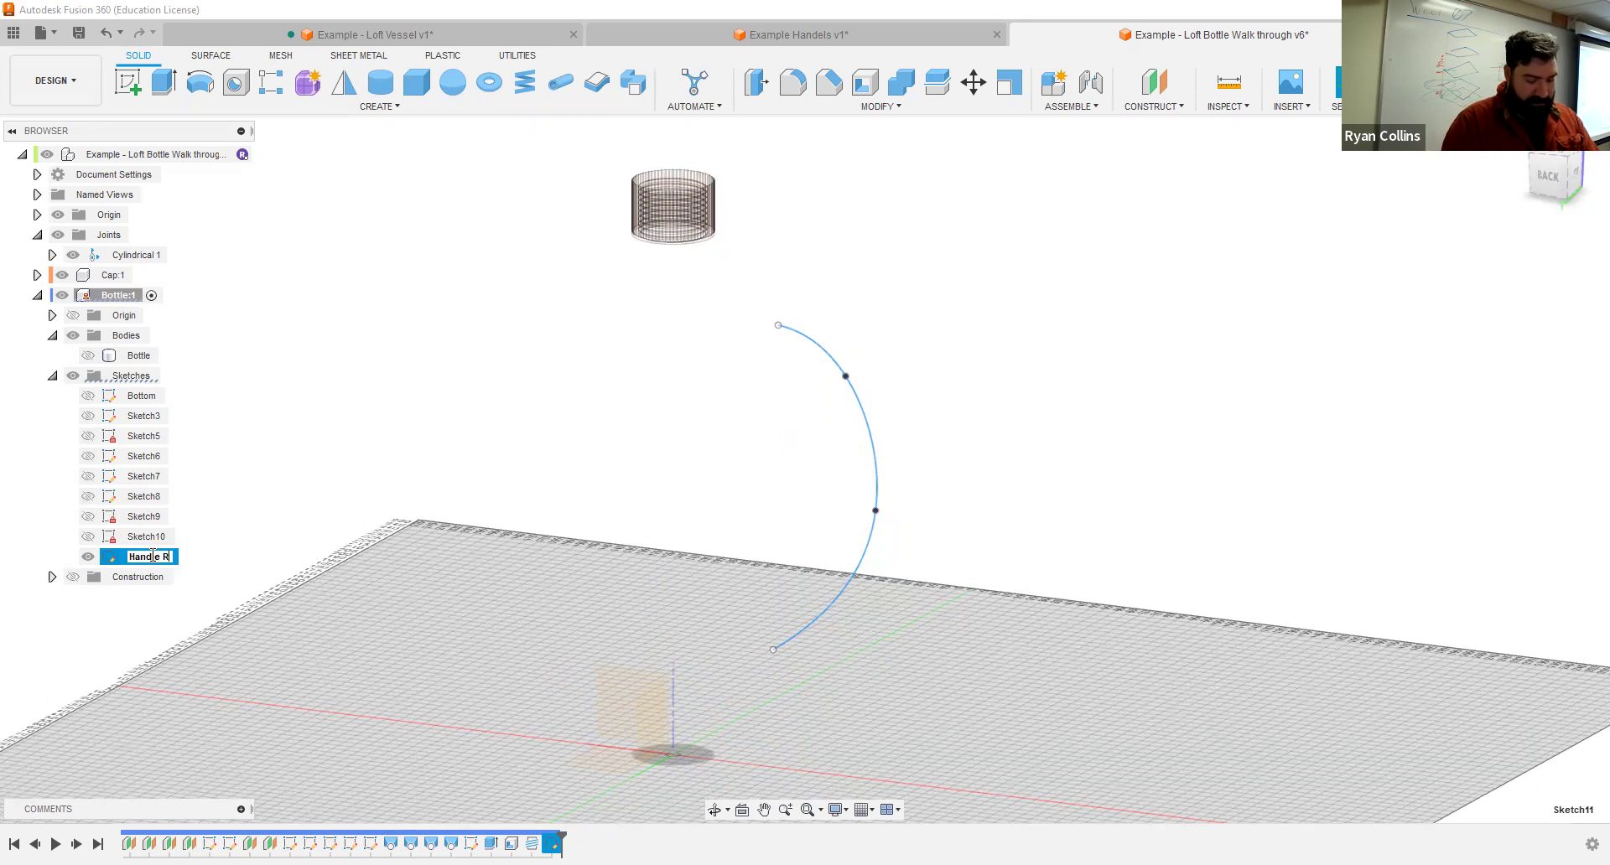
{"action": "type", "text": "ail"}
{"action": "key", "text": "Return"}
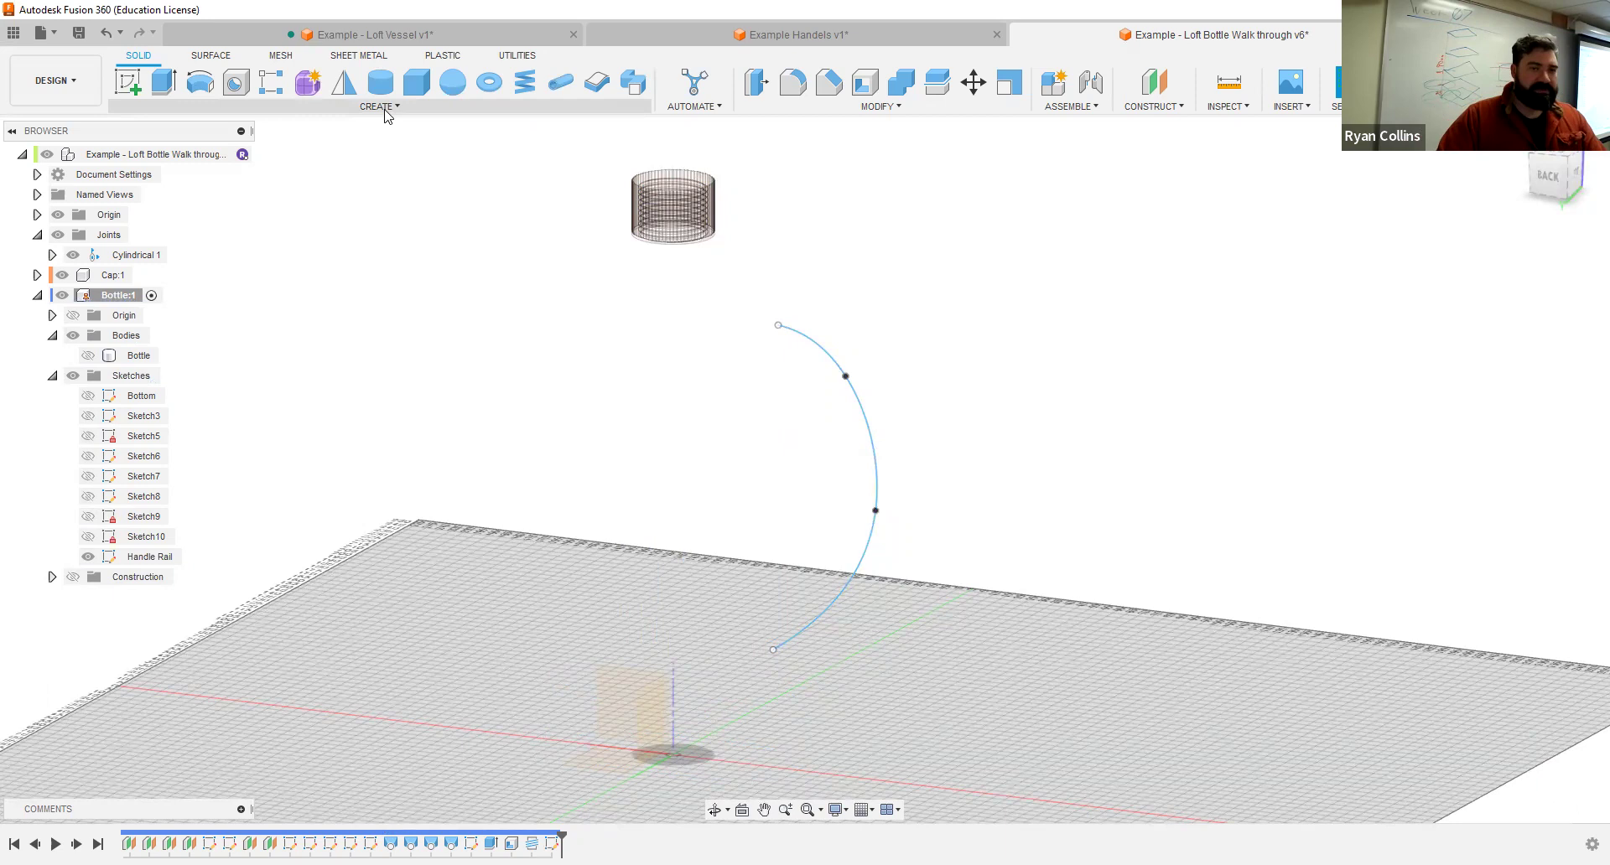
{"action": "left_click", "coordinate": [560, 81]}
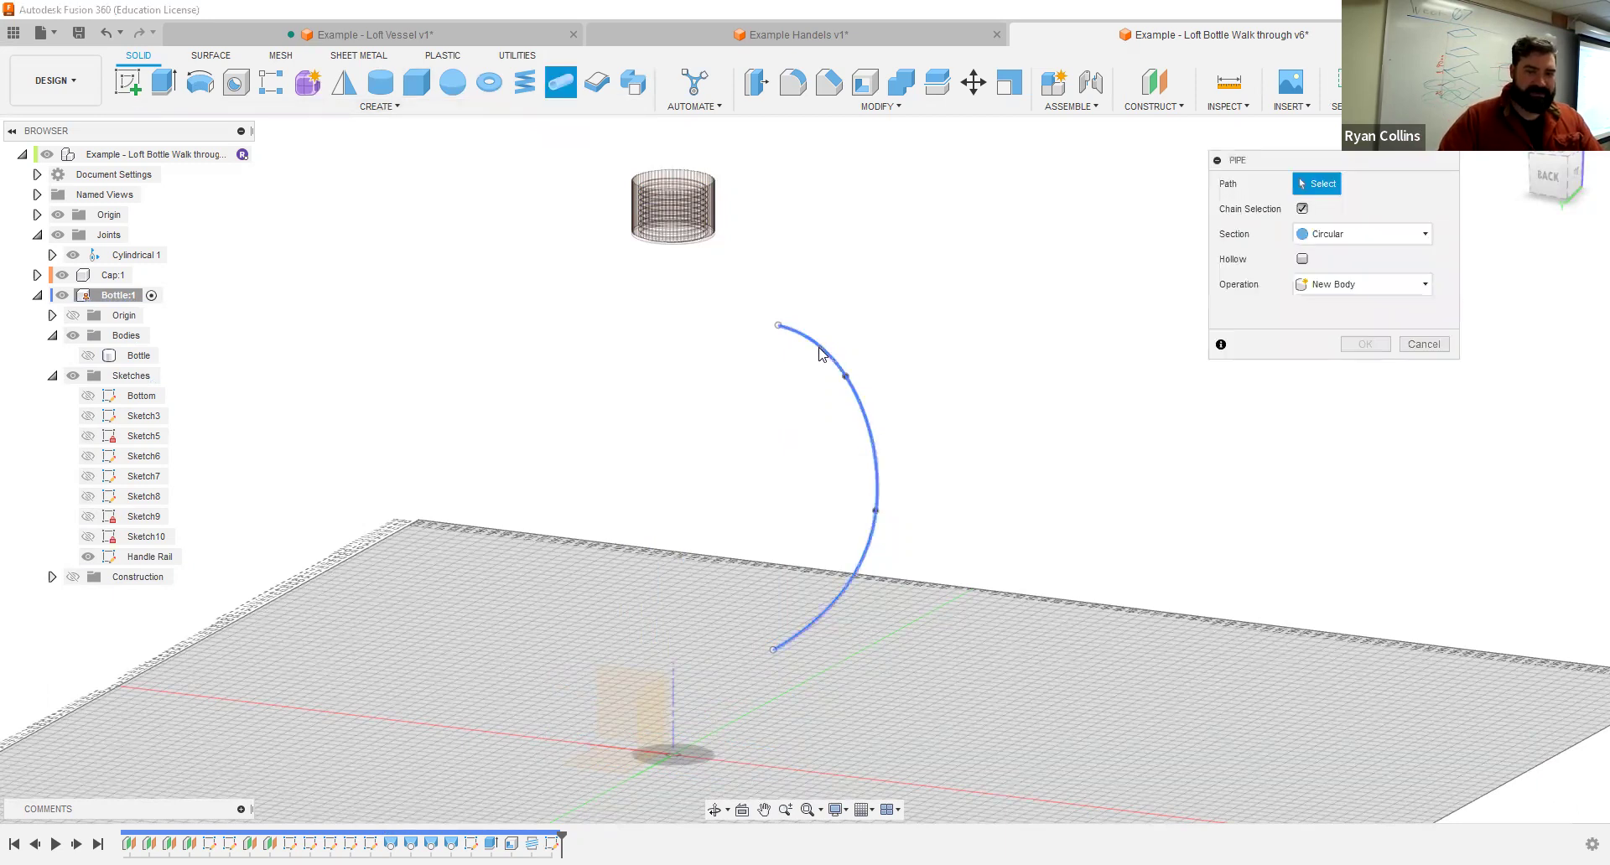
{"action": "left_click", "coordinate": [881, 312]}
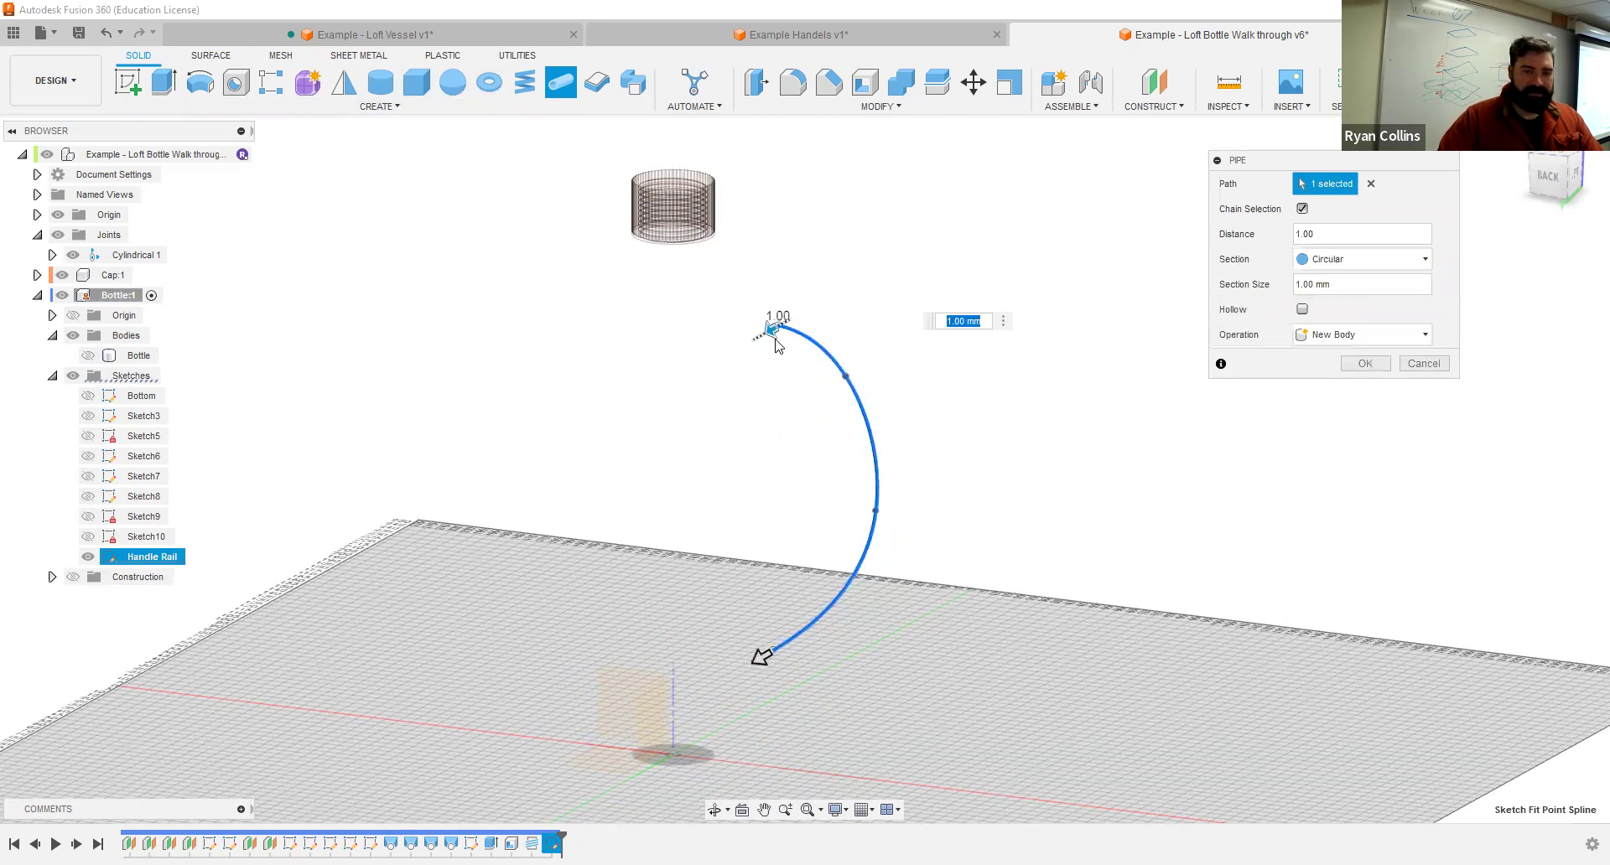
{"action": "type", "text": "25"}
{"action": "key", "text": "Return"}
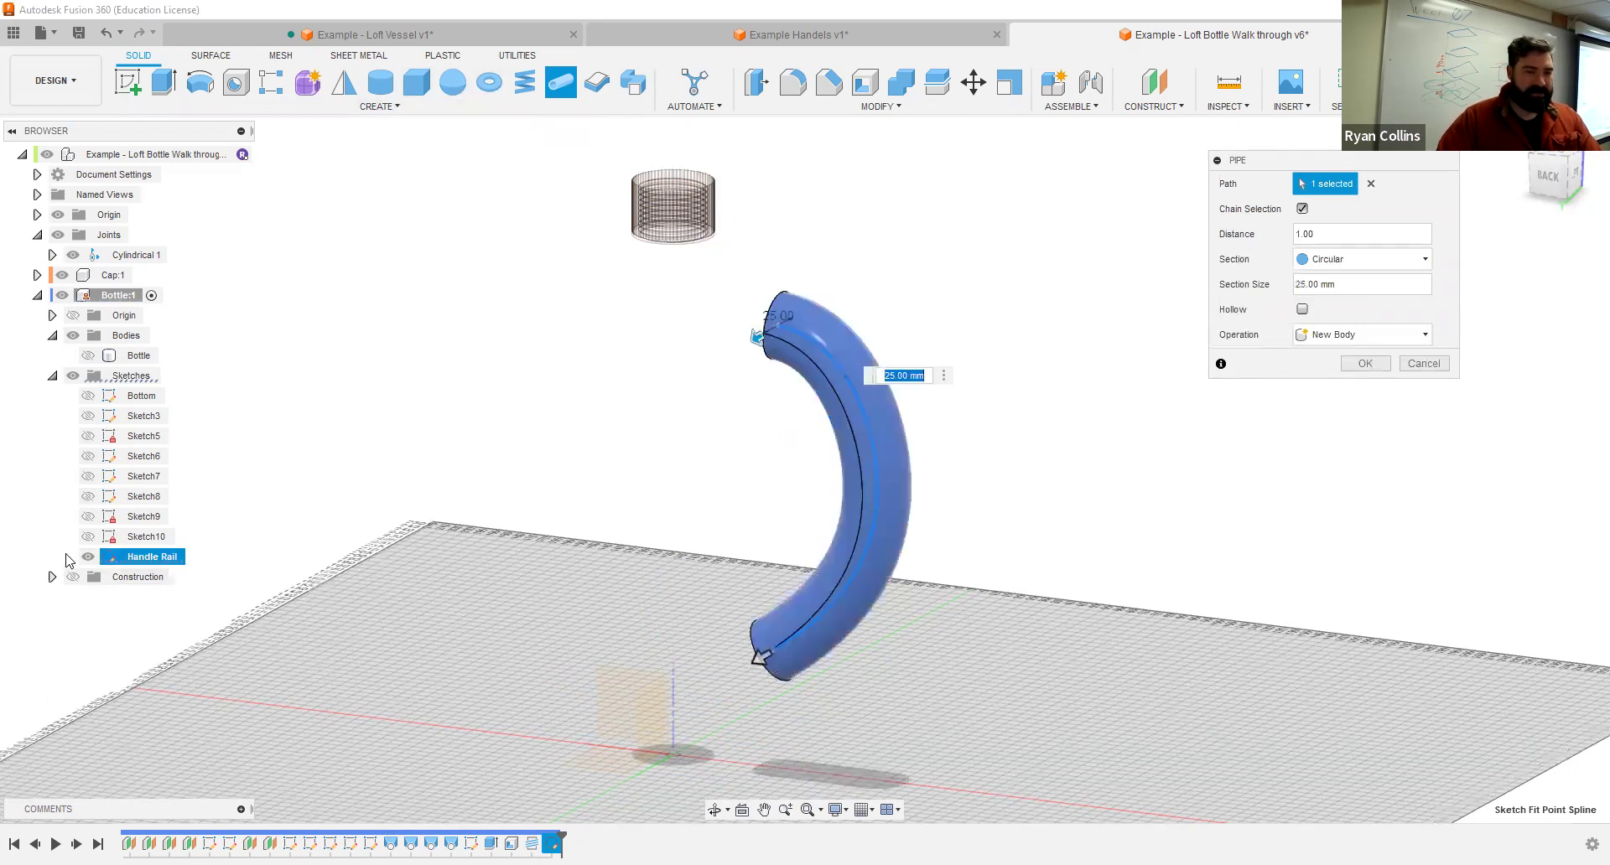
{"action": "left_click", "coordinate": [88, 355]}
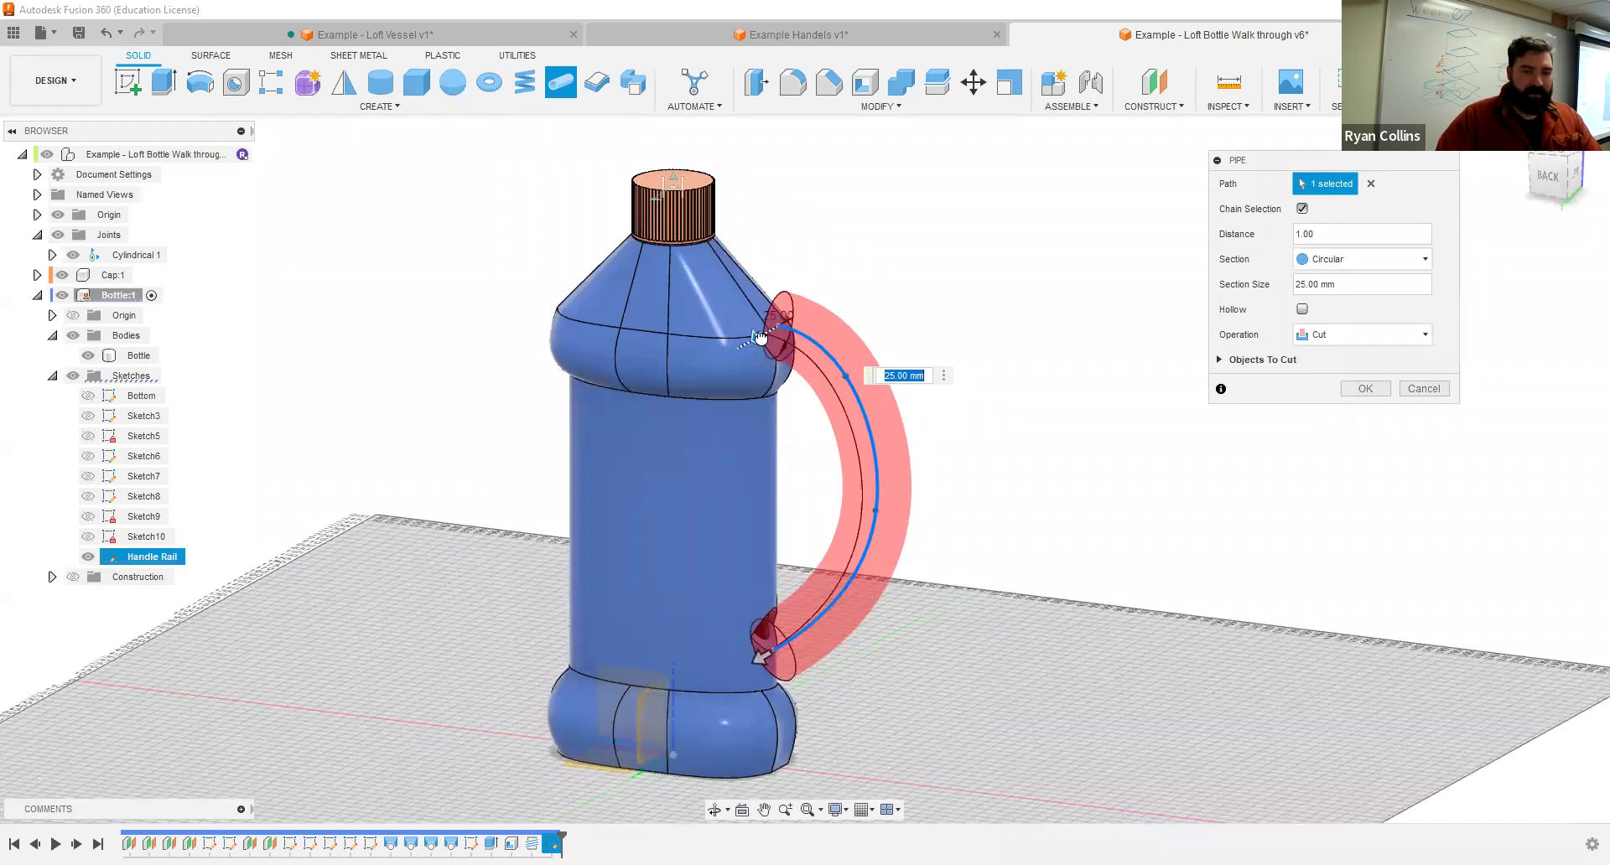
{"action": "type", "text": "22"}
{"action": "key", "text": "Return"}
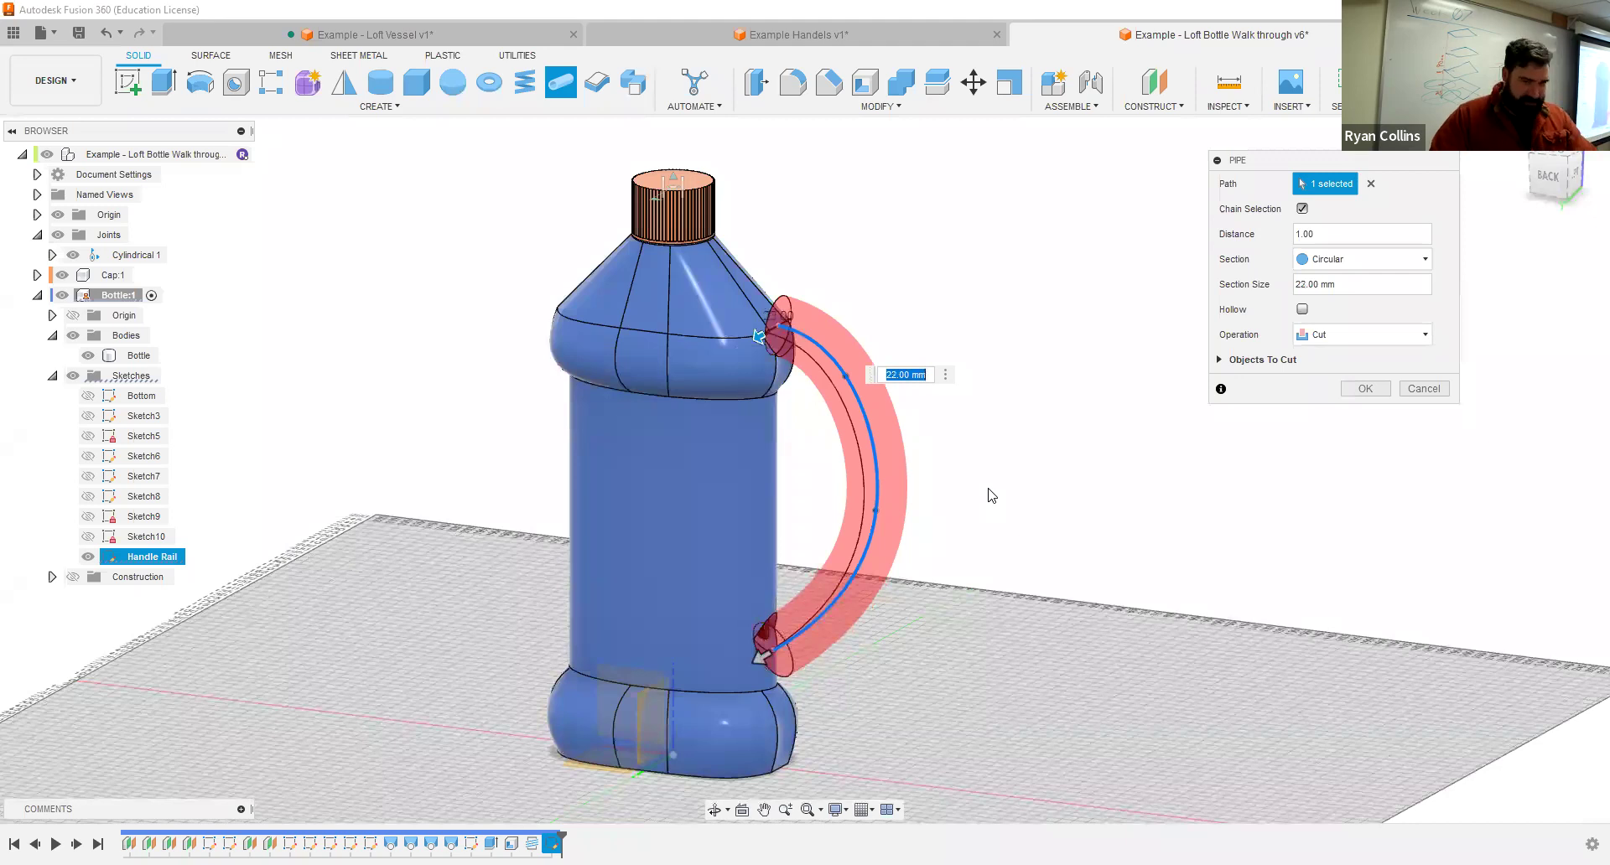
{"action": "scroll", "coordinate": [981, 478], "scroll_direction": "up", "scroll_amount": 3}
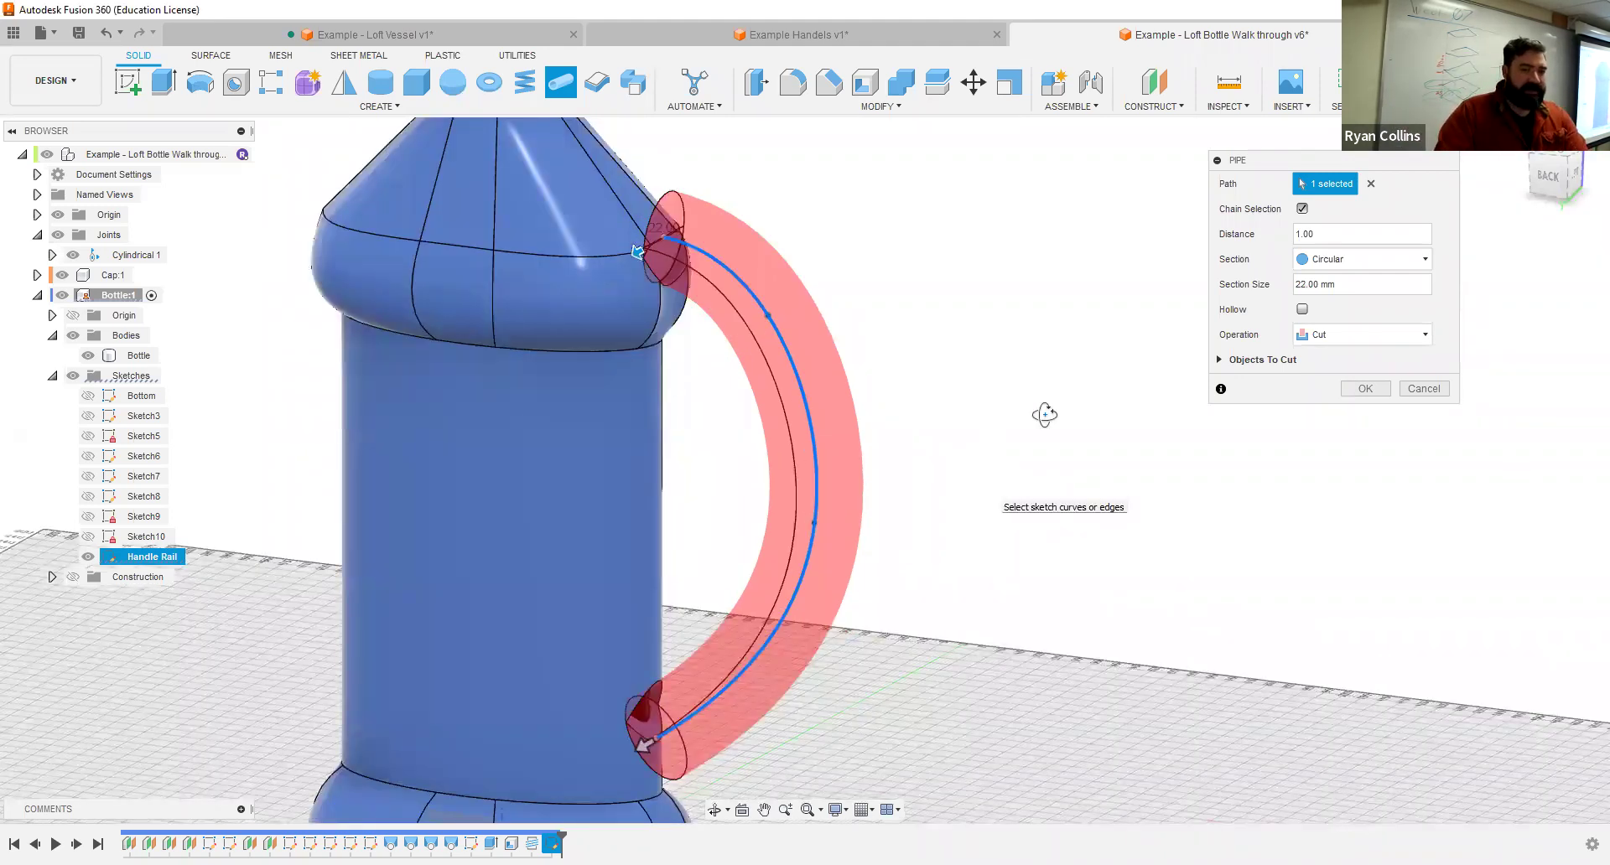
{"action": "mouse_move", "coordinate": [997, 441]}
{"action": "middle_mouse_down", "text": "shift"}
{"action": "mouse_move", "coordinate": [996, 461]}
{"action": "mouse_move", "coordinate": [1053, 445]}
{"action": "mouse_move", "coordinate": [1039, 428]}
{"action": "mouse_move", "coordinate": [997, 437]}
{"action": "middle_mouse_up", "text": "shift"}
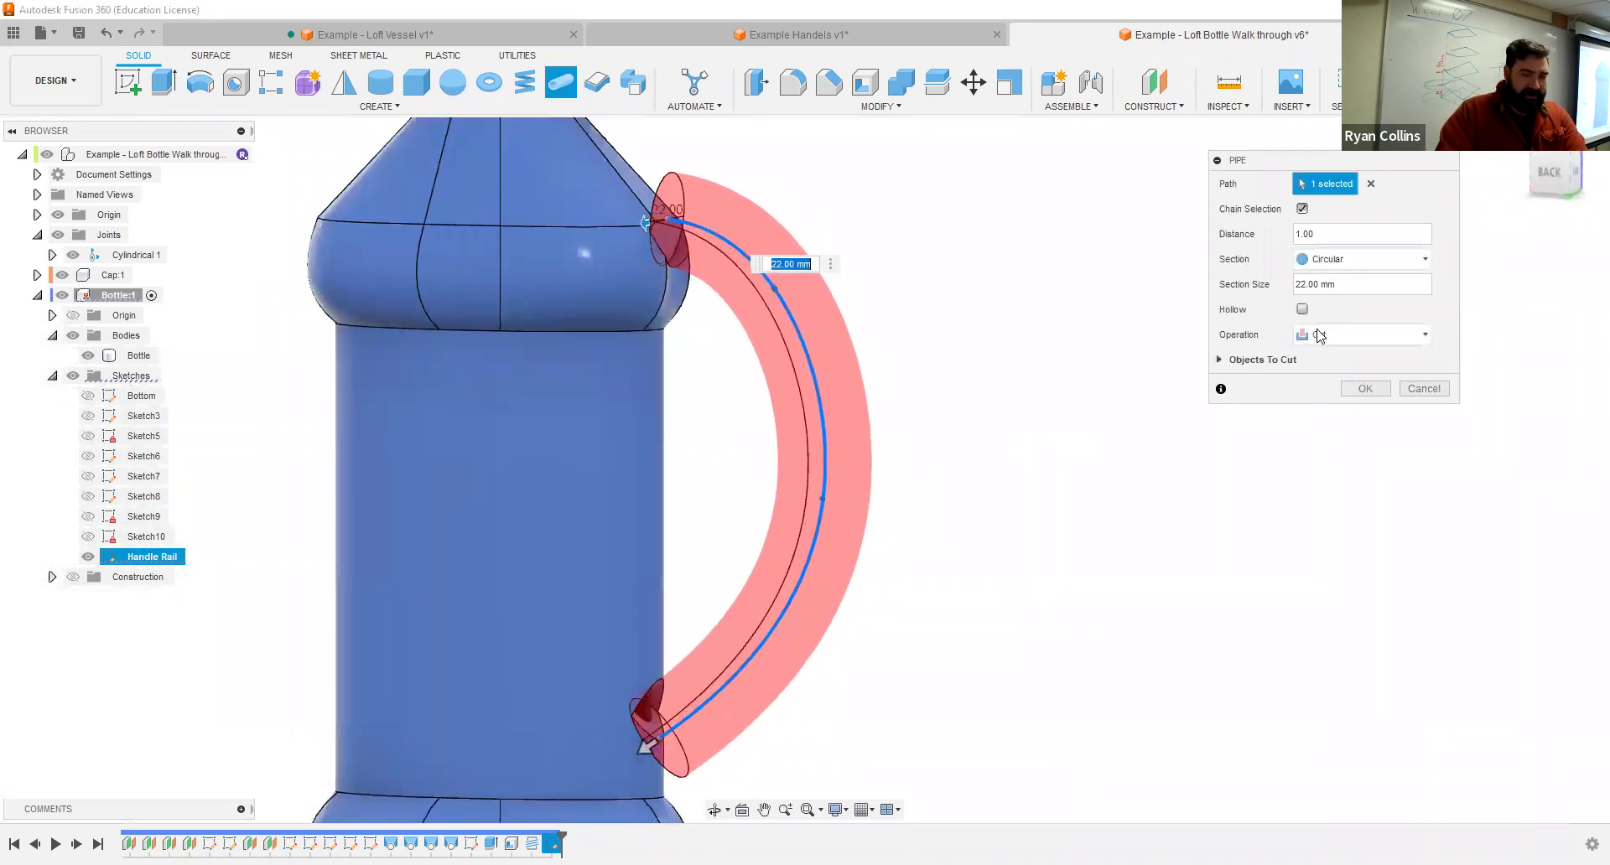
{"action": "left_click", "coordinate": [1338, 334]}
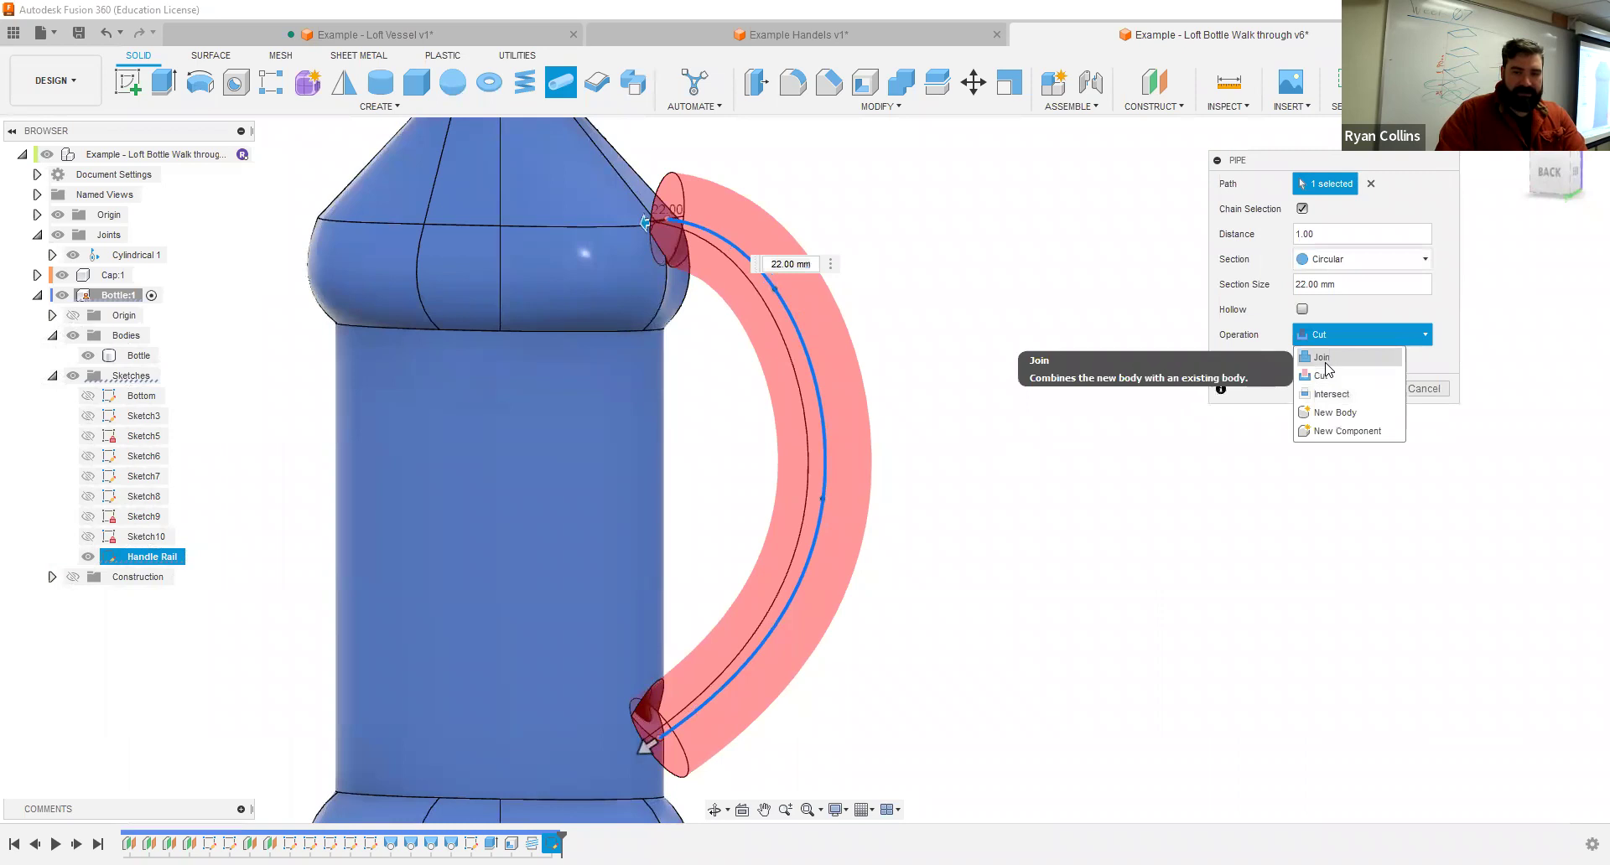
{"action": "left_click", "coordinate": [1337, 411]}
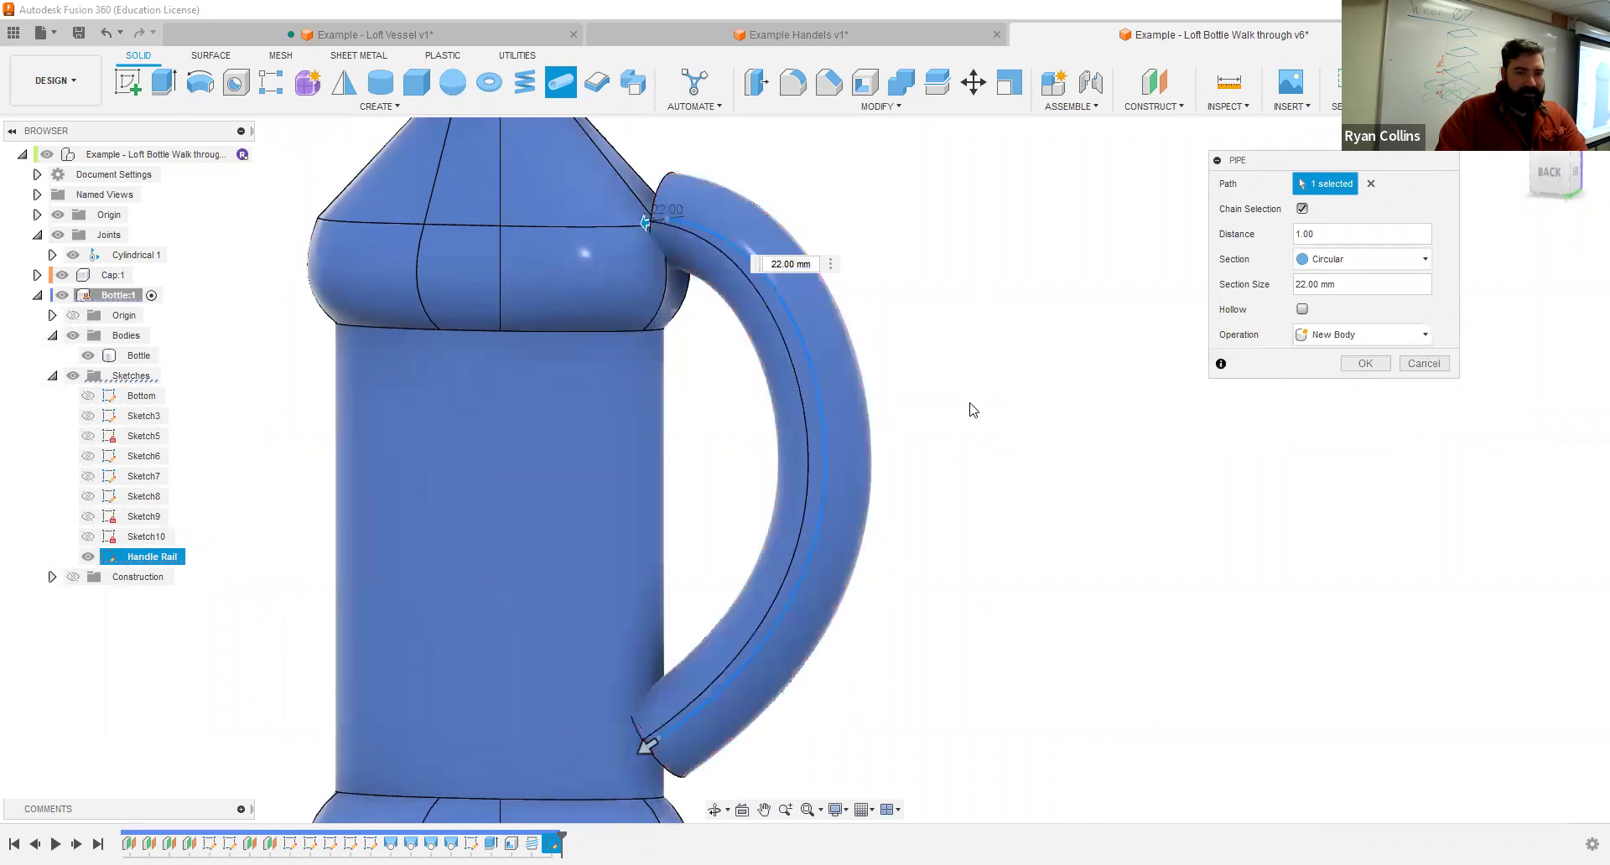
{"action": "mouse_move", "coordinate": [1021, 406]}
{"action": "middle_mouse_down", "text": "shift"}
{"action": "mouse_move", "coordinate": [1003, 413]}
{"action": "mouse_move", "coordinate": [992, 395]}
{"action": "mouse_move", "coordinate": [1017, 400]}
{"action": "middle_mouse_up", "text": "shift"}
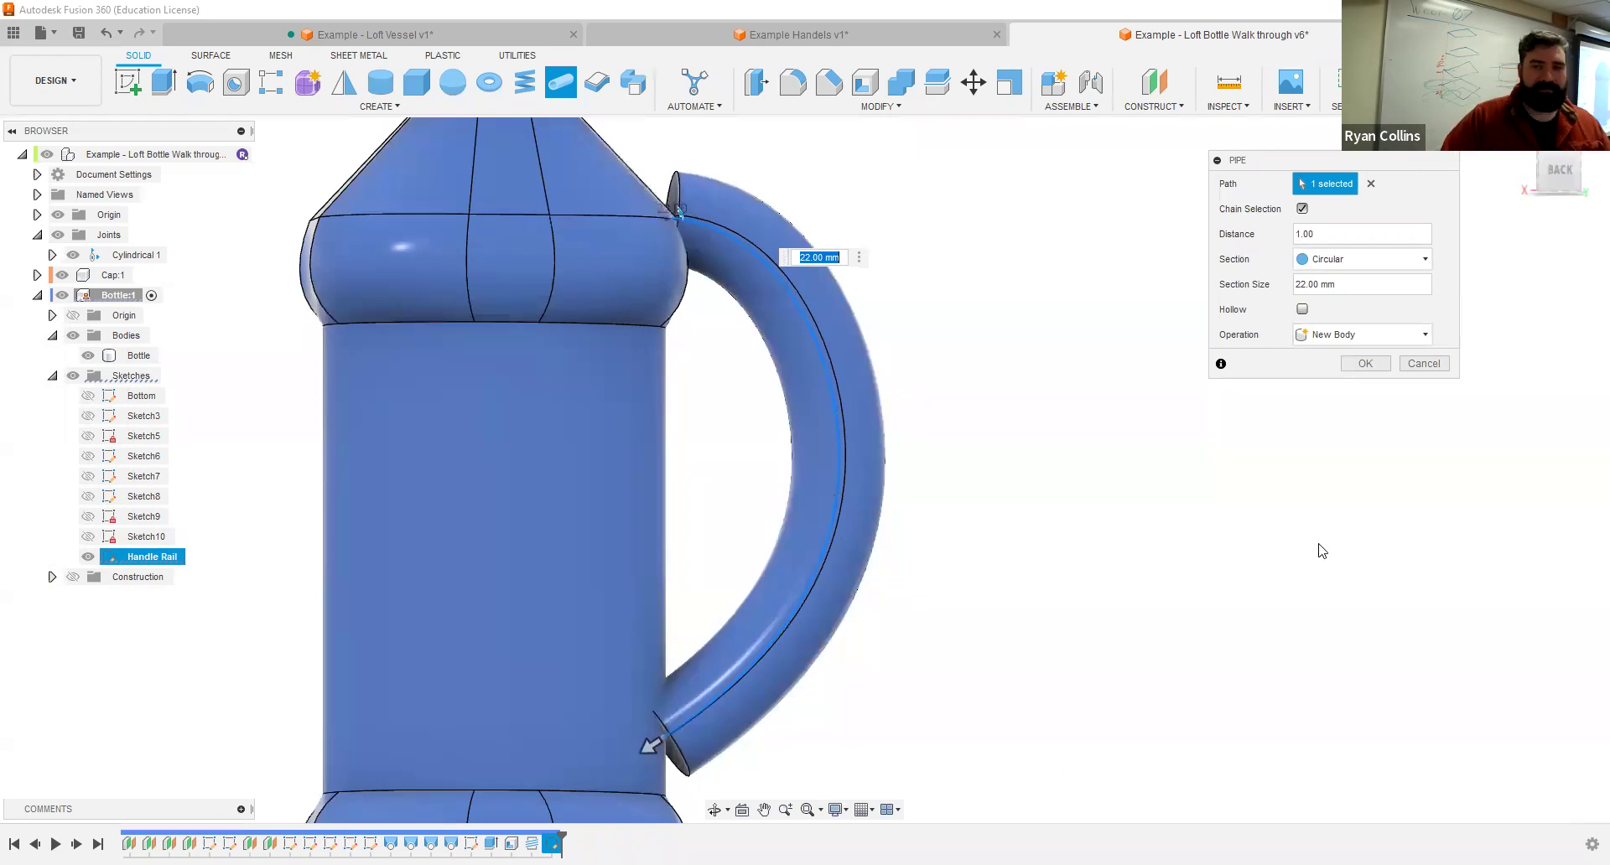
{"action": "left_click", "coordinate": [1424, 363]}
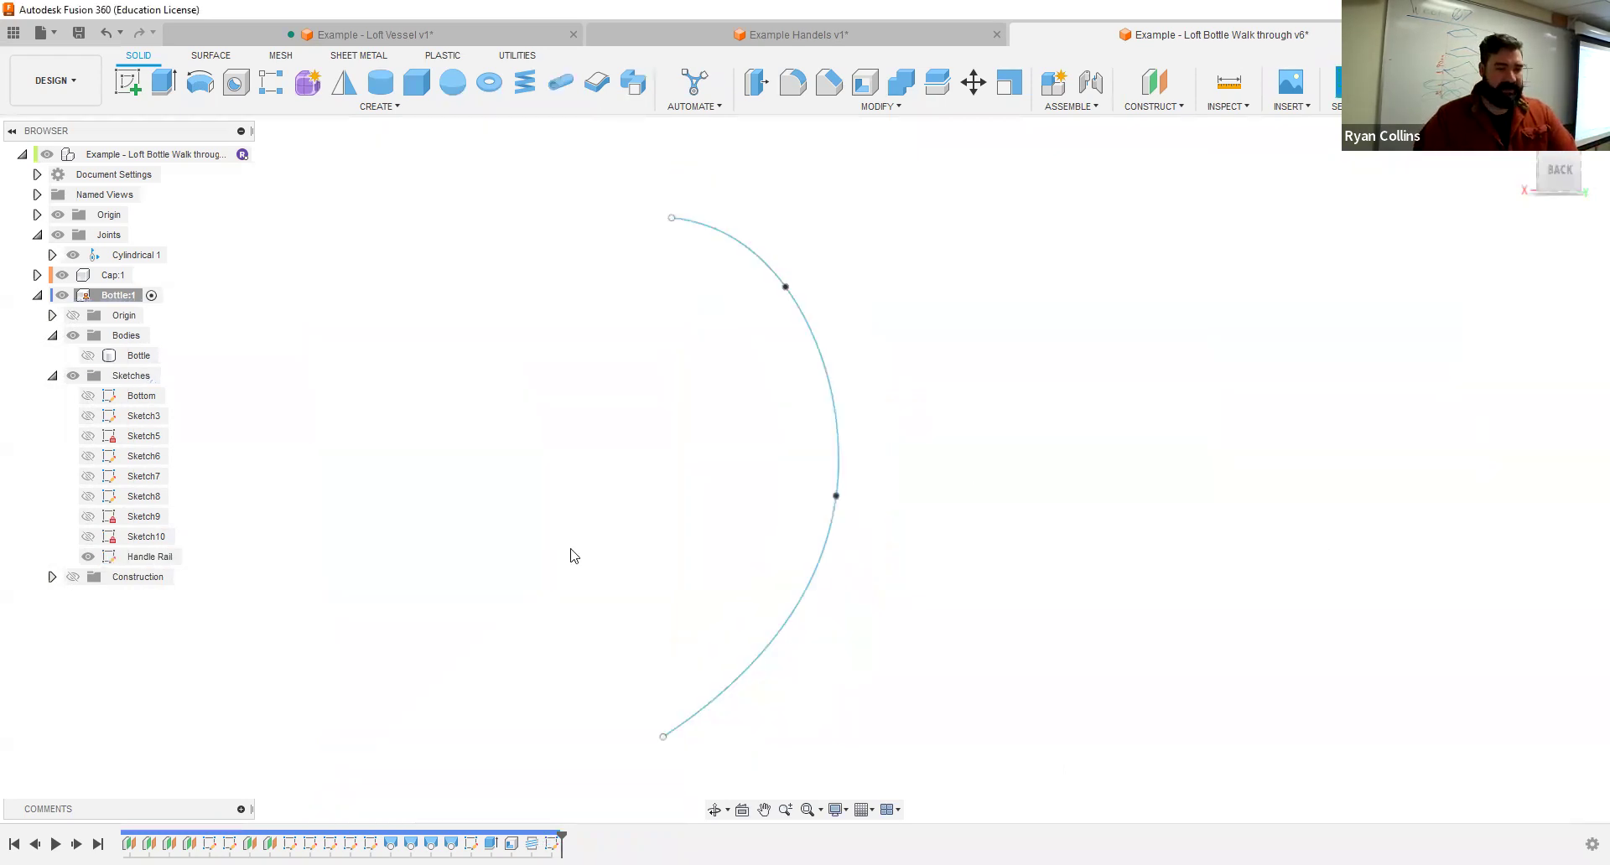
Step: Reopen the Handle Rail sketch for editing and show the Bottle body
{"action": "right_click", "coordinate": [554, 843]}
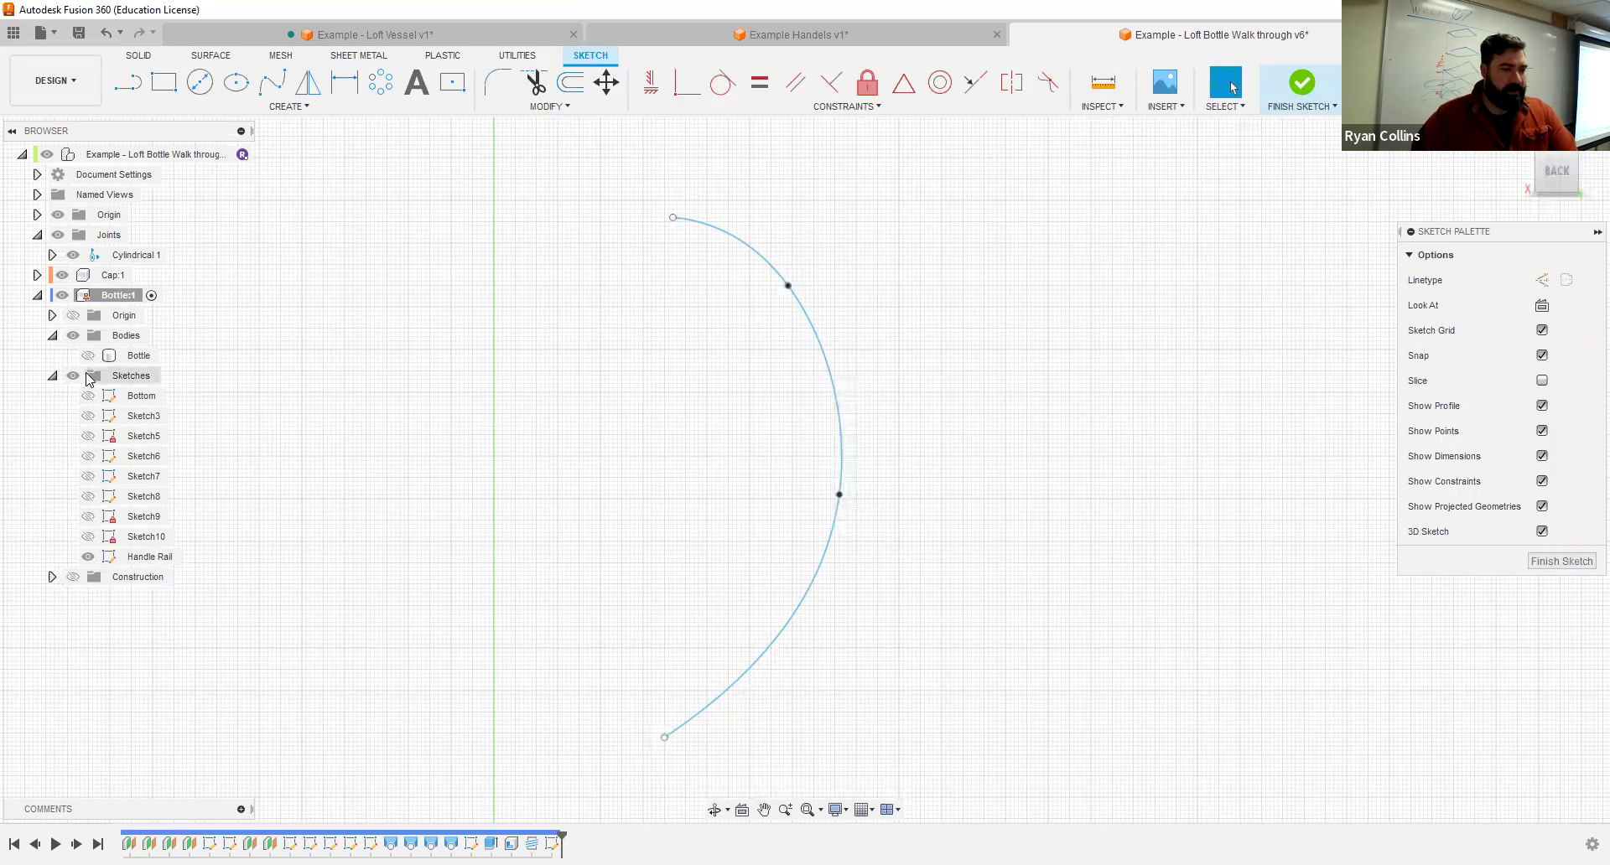
{"action": "left_click", "coordinate": [87, 356]}
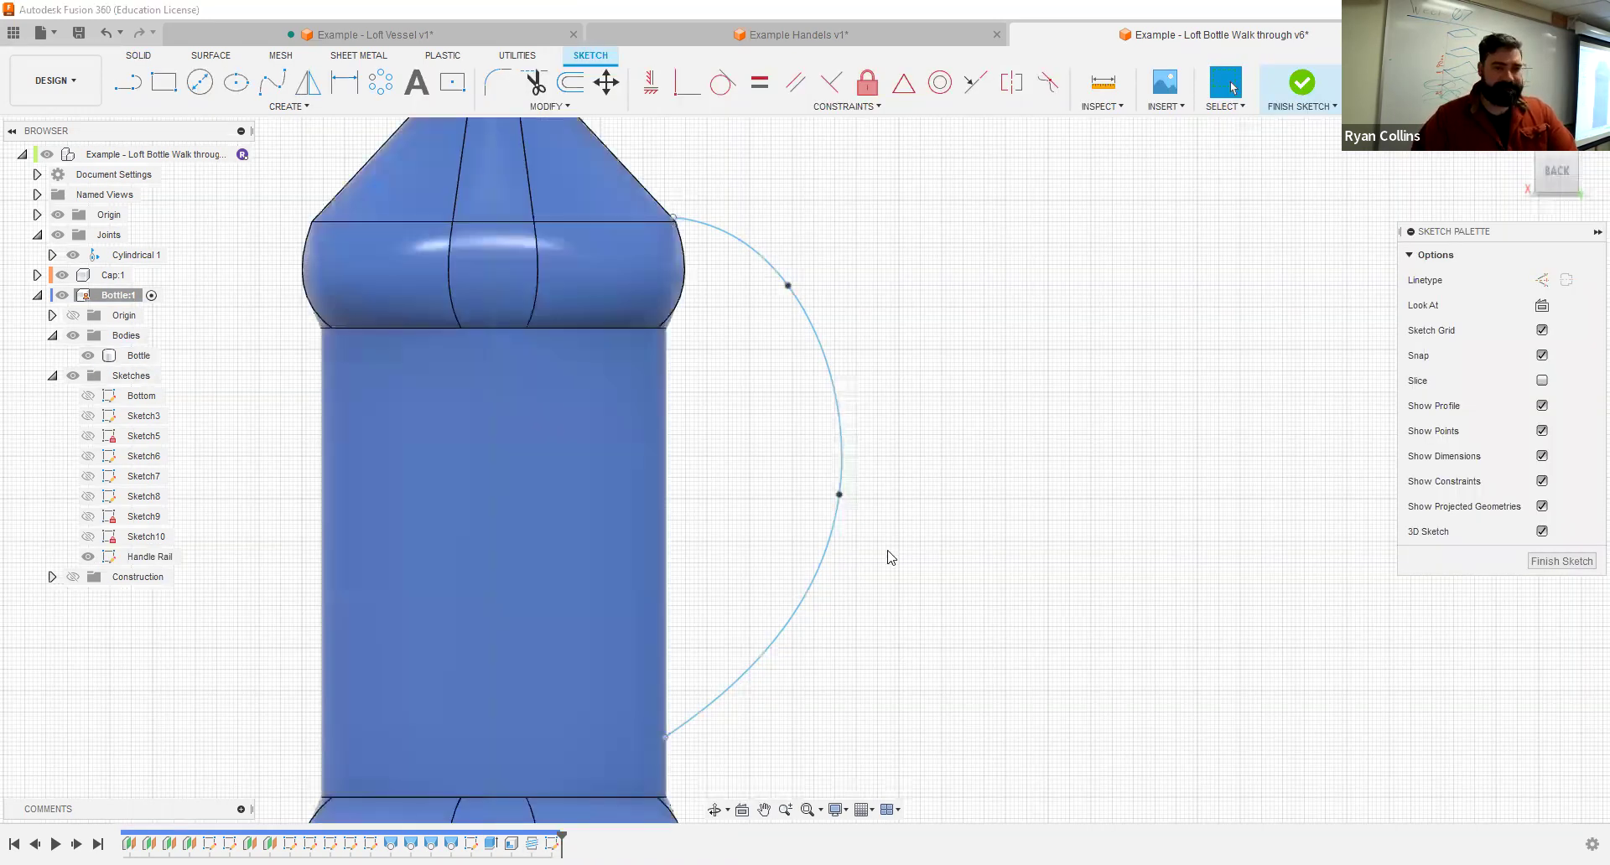
Step: Examine how the handle curve's two ends meet the bottle's shoulder and side wall
{"action": "scroll", "coordinate": [958, 581], "scroll_direction": "down", "scroll_amount": 1}
{"action": "scroll", "coordinate": [915, 507], "scroll_direction": "down", "scroll_amount": 1}
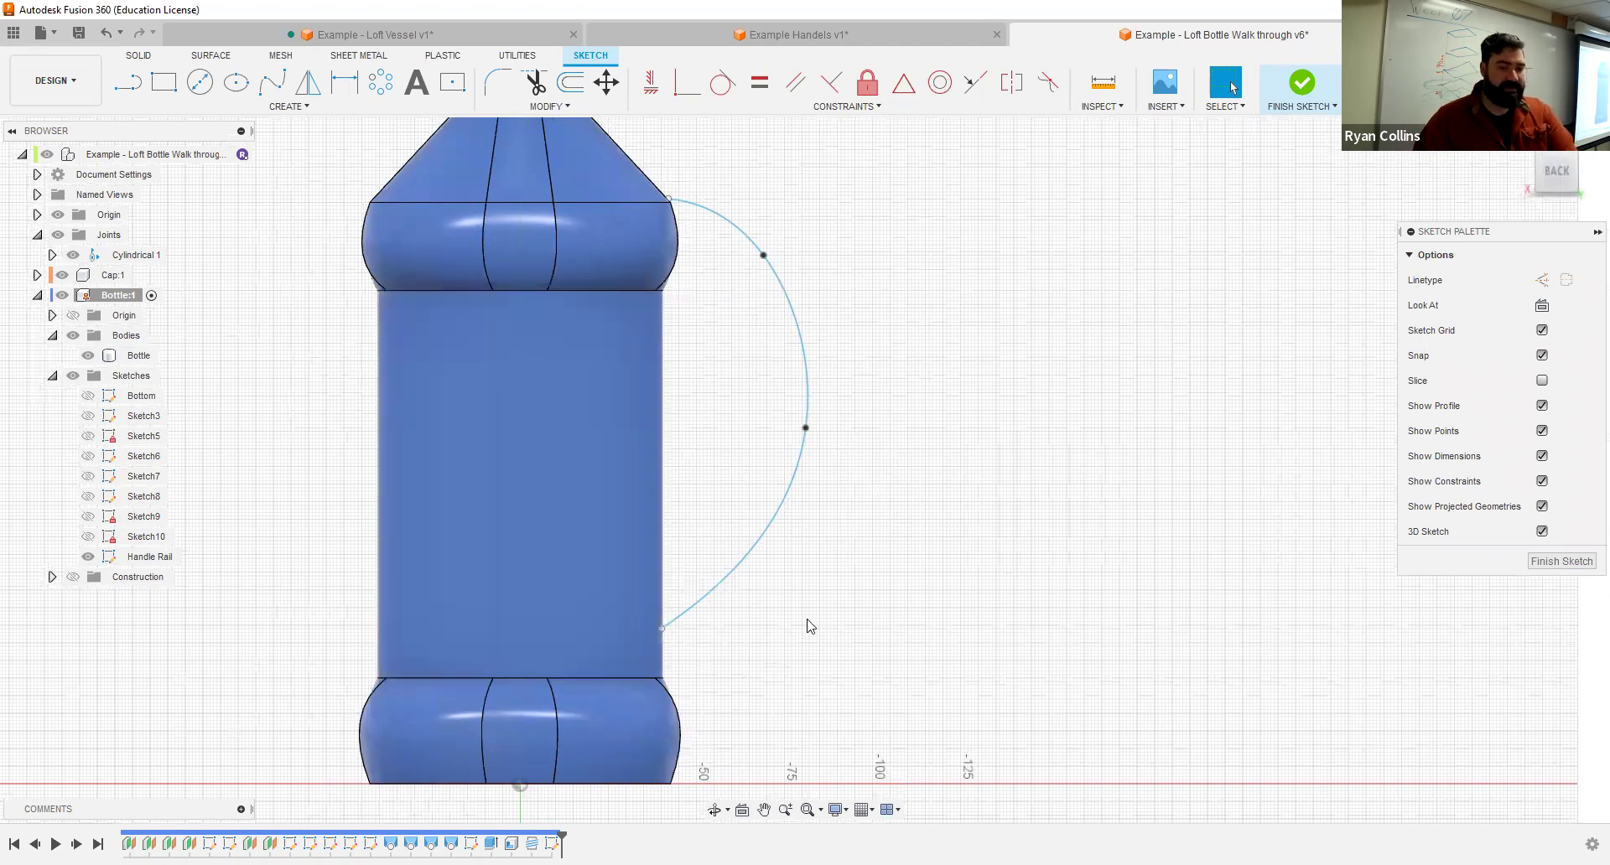
{"action": "scroll", "coordinate": [683, 663], "scroll_direction": "up", "scroll_amount": 2}
{"action": "scroll", "coordinate": [696, 402], "scroll_direction": "down", "scroll_amount": 1}
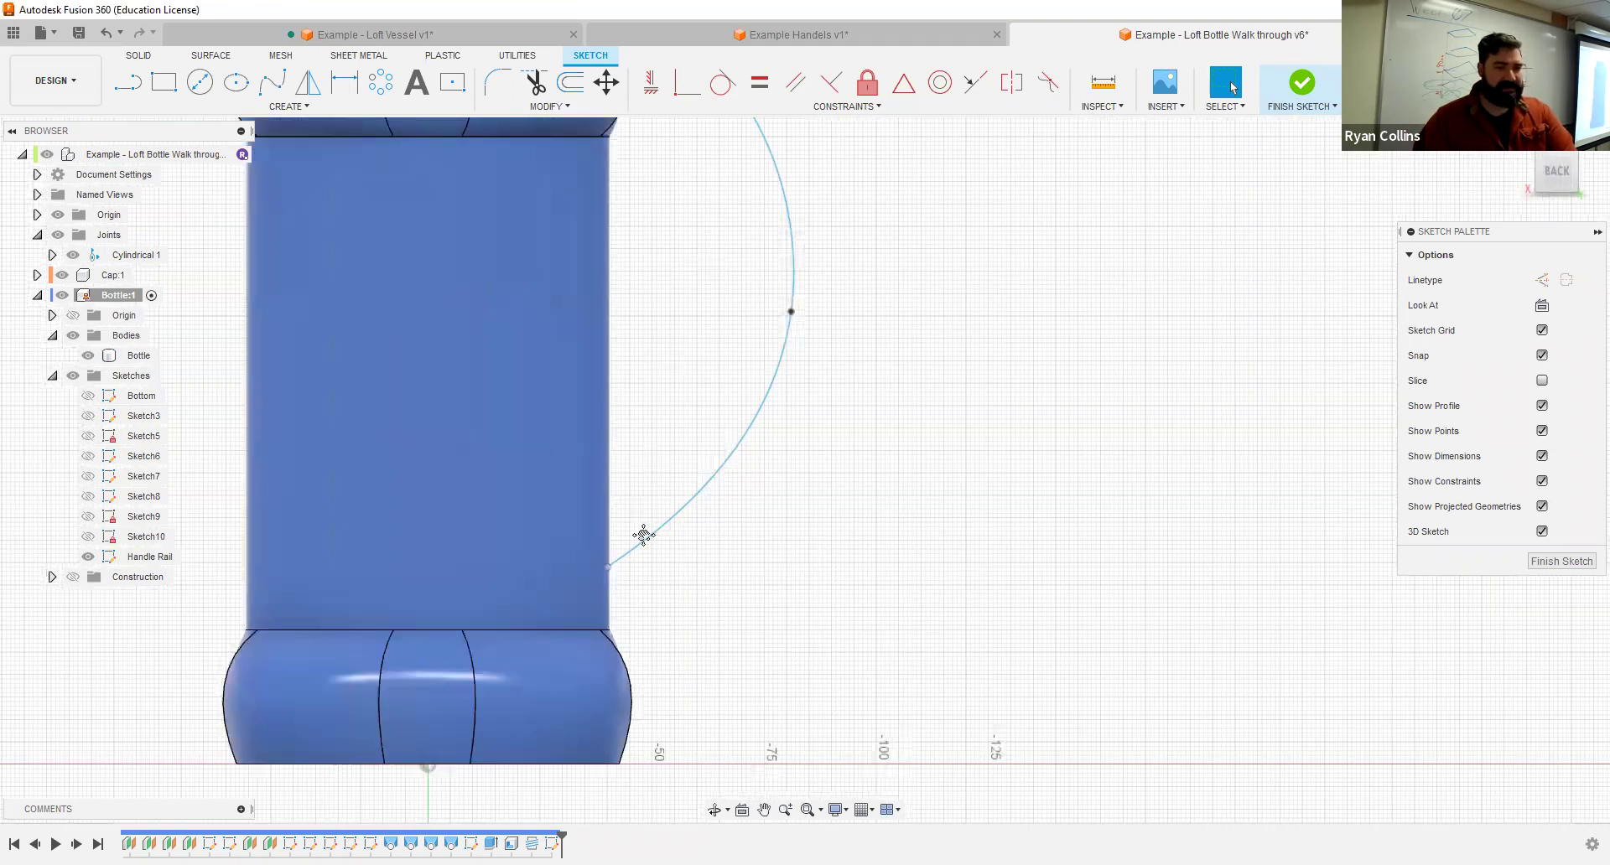
{"action": "scroll", "coordinate": [620, 436], "scroll_direction": "down", "scroll_amount": 1}
{"action": "scroll", "coordinate": [577, 357], "scroll_direction": "up", "scroll_amount": 1}
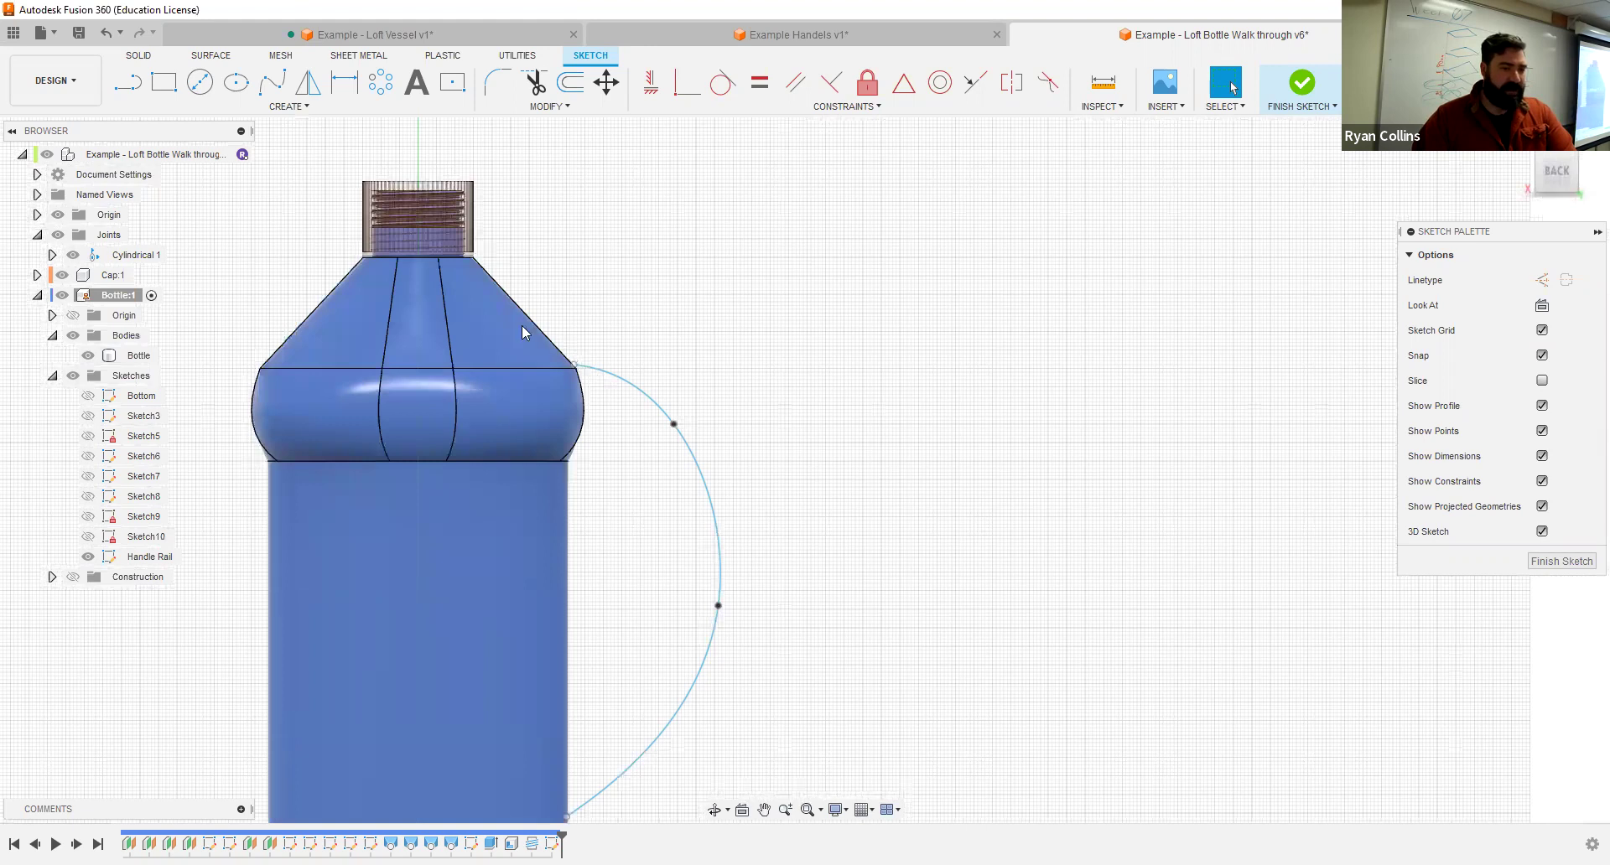
{"action": "scroll", "coordinate": [525, 331], "scroll_direction": "up", "scroll_amount": 2}
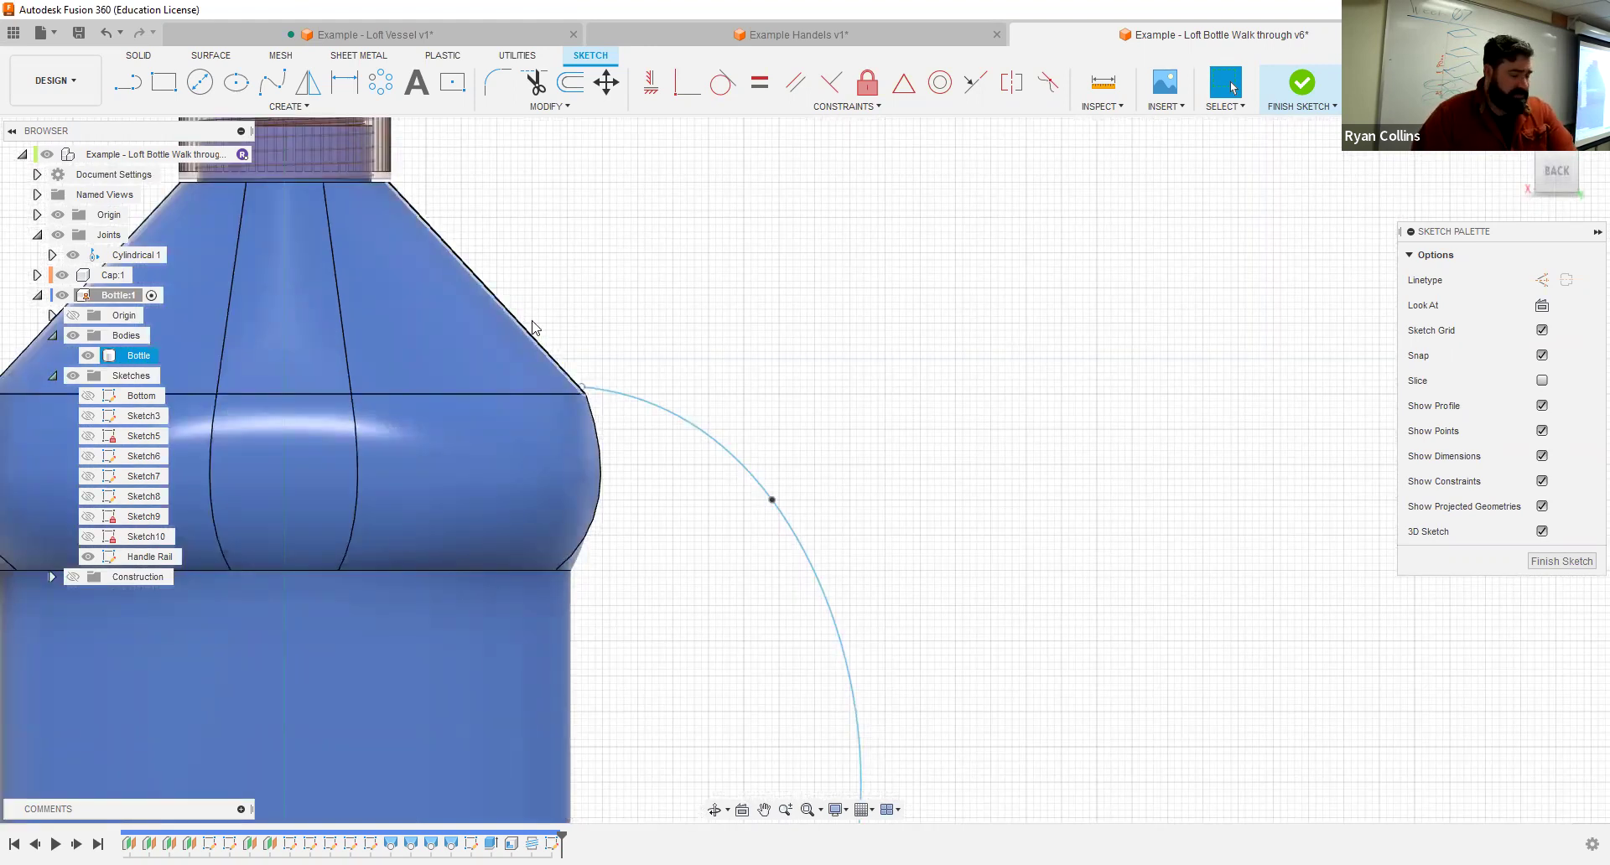
{"action": "scroll", "coordinate": [596, 316], "scroll_direction": "up", "scroll_amount": 1}
{"action": "scroll", "coordinate": [467, 456], "scroll_direction": "up", "scroll_amount": 2}
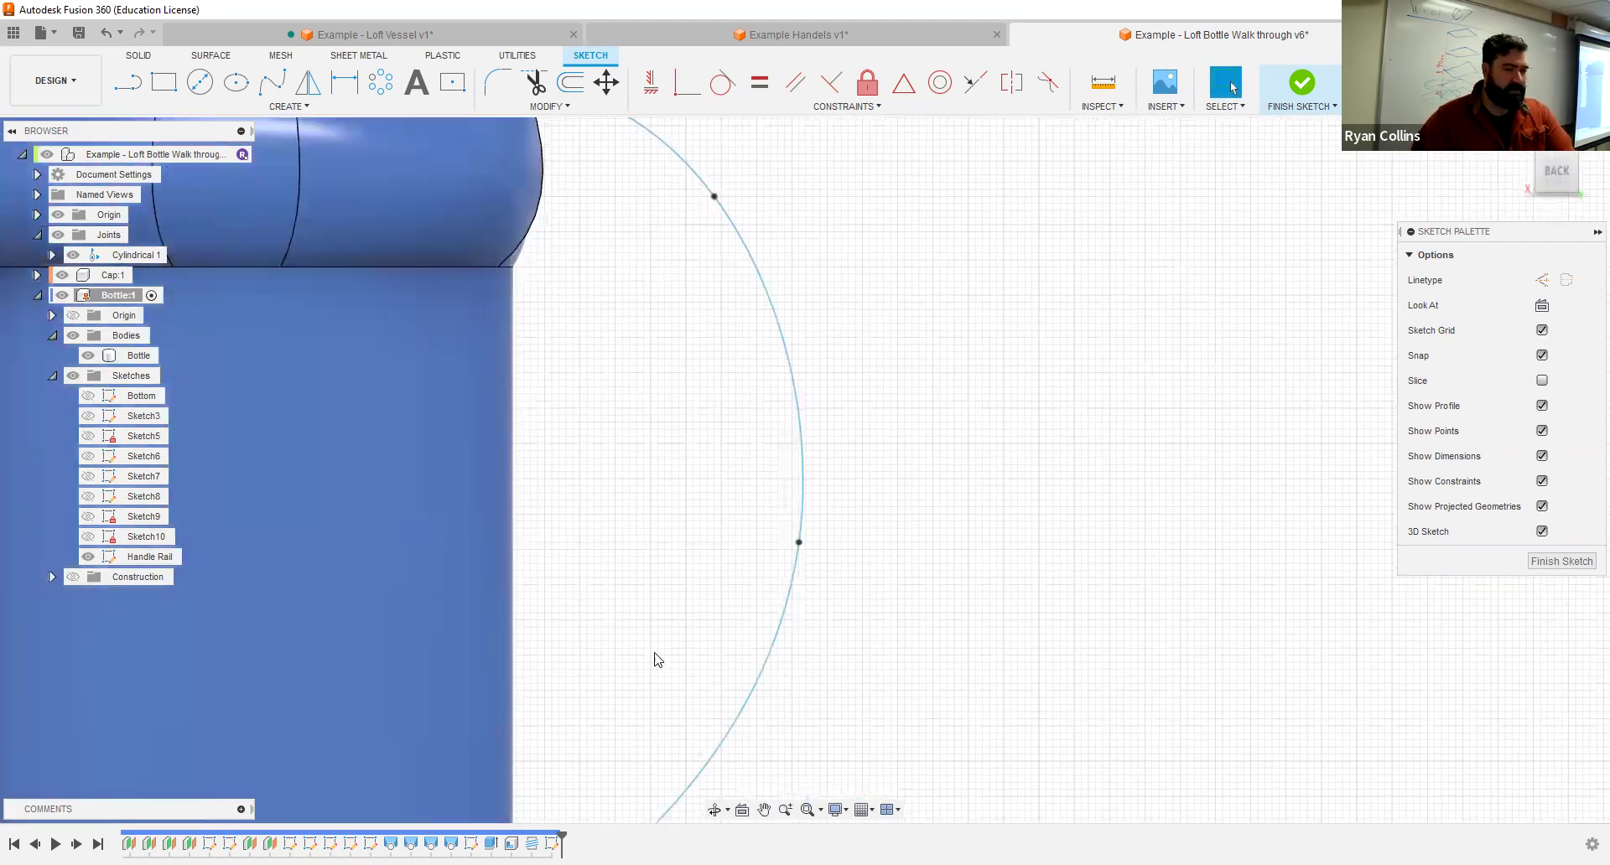
{"action": "scroll", "coordinate": [612, 517], "scroll_direction": "down", "scroll_amount": 2}
{"action": "scroll", "coordinate": [636, 515], "scroll_direction": "down", "scroll_amount": 2}
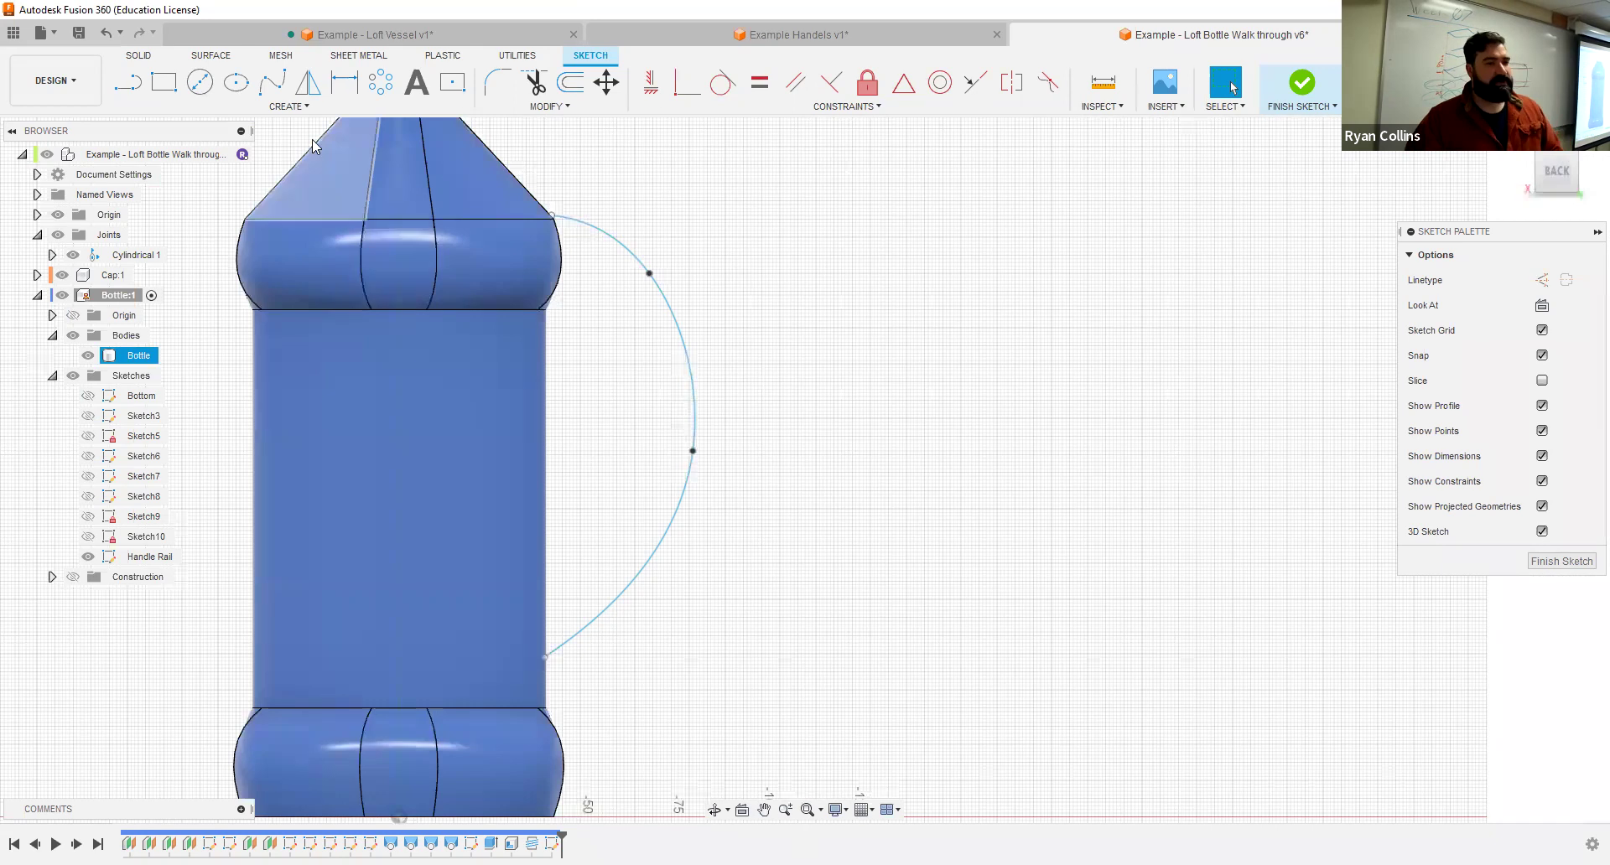
Step: Start projecting bottle geometry into the Handle Rail sketch, selecting the shoulder edges, side wall and lower bulge on the handle side
{"action": "left_click", "coordinate": [317, 107]}
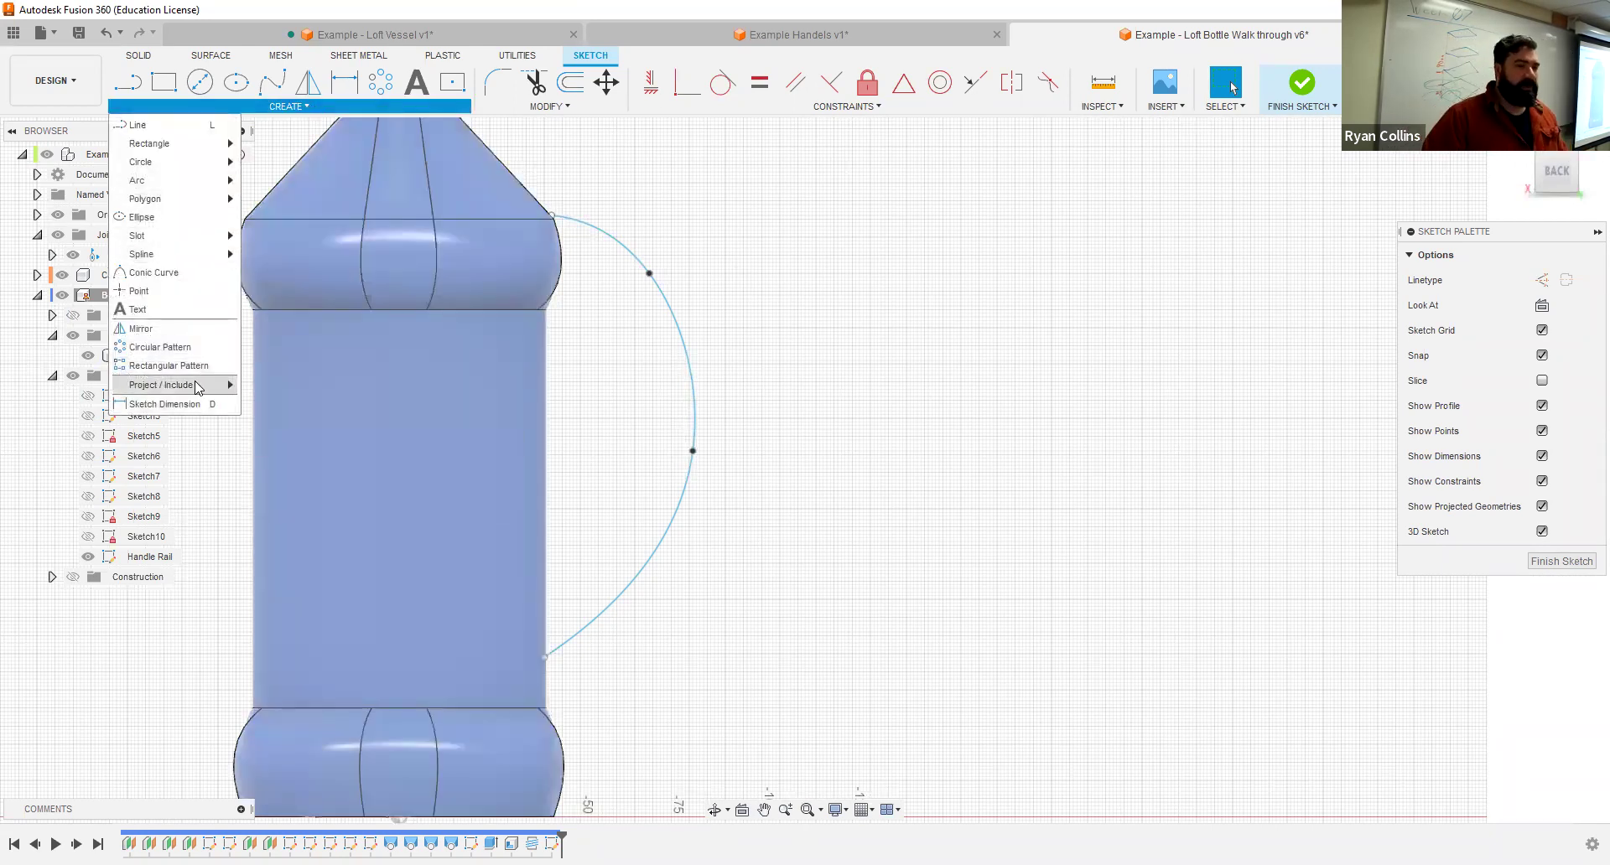
{"action": "mouse_move", "coordinate": [197, 387]}
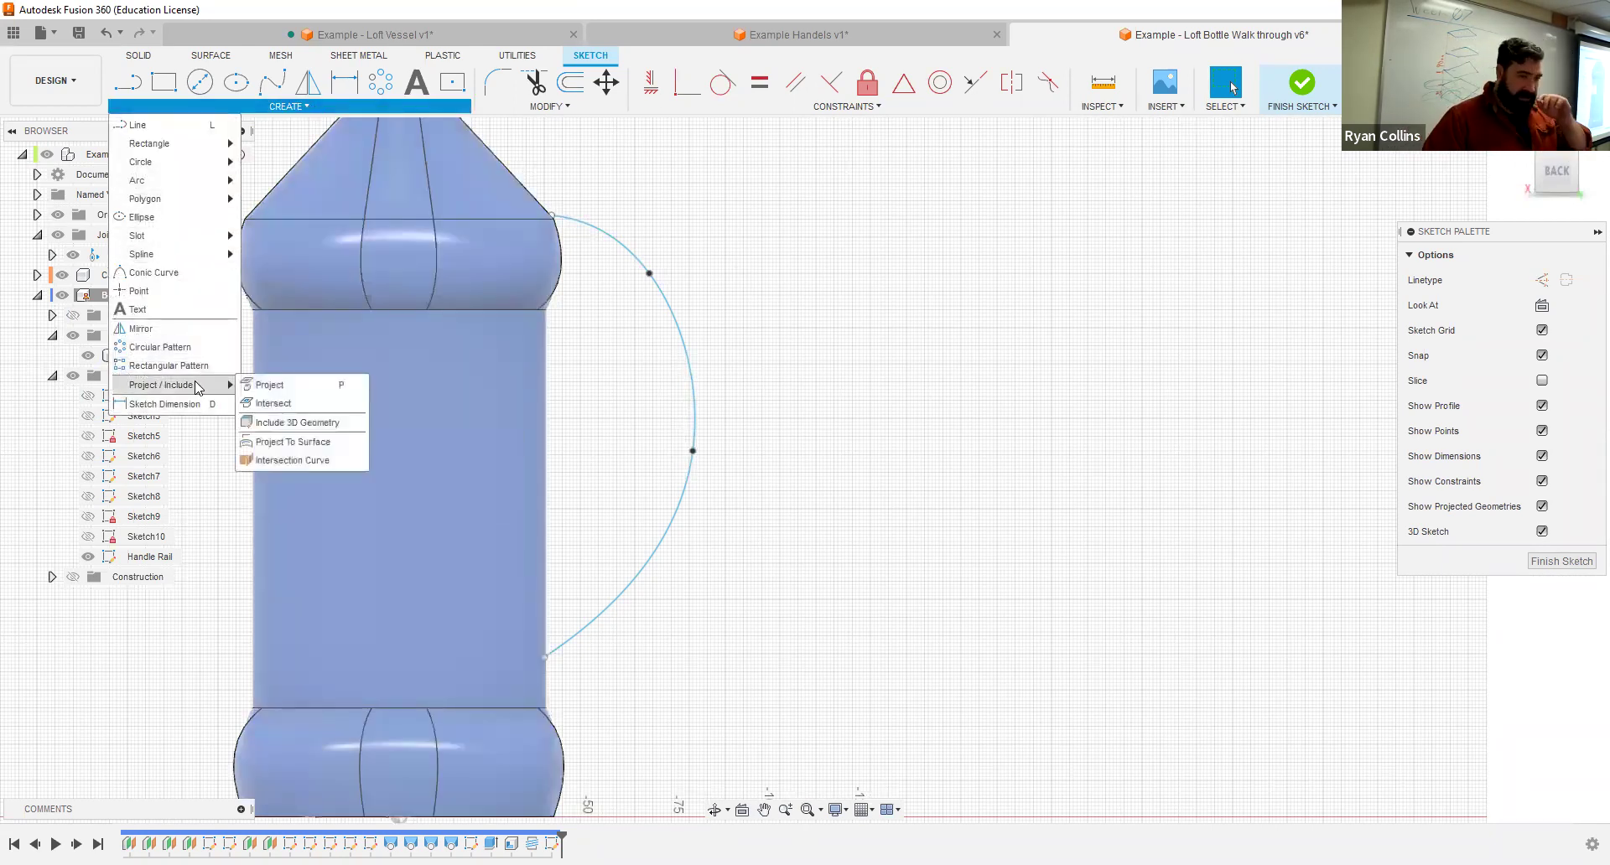
{"action": "left_click", "coordinate": [285, 385]}
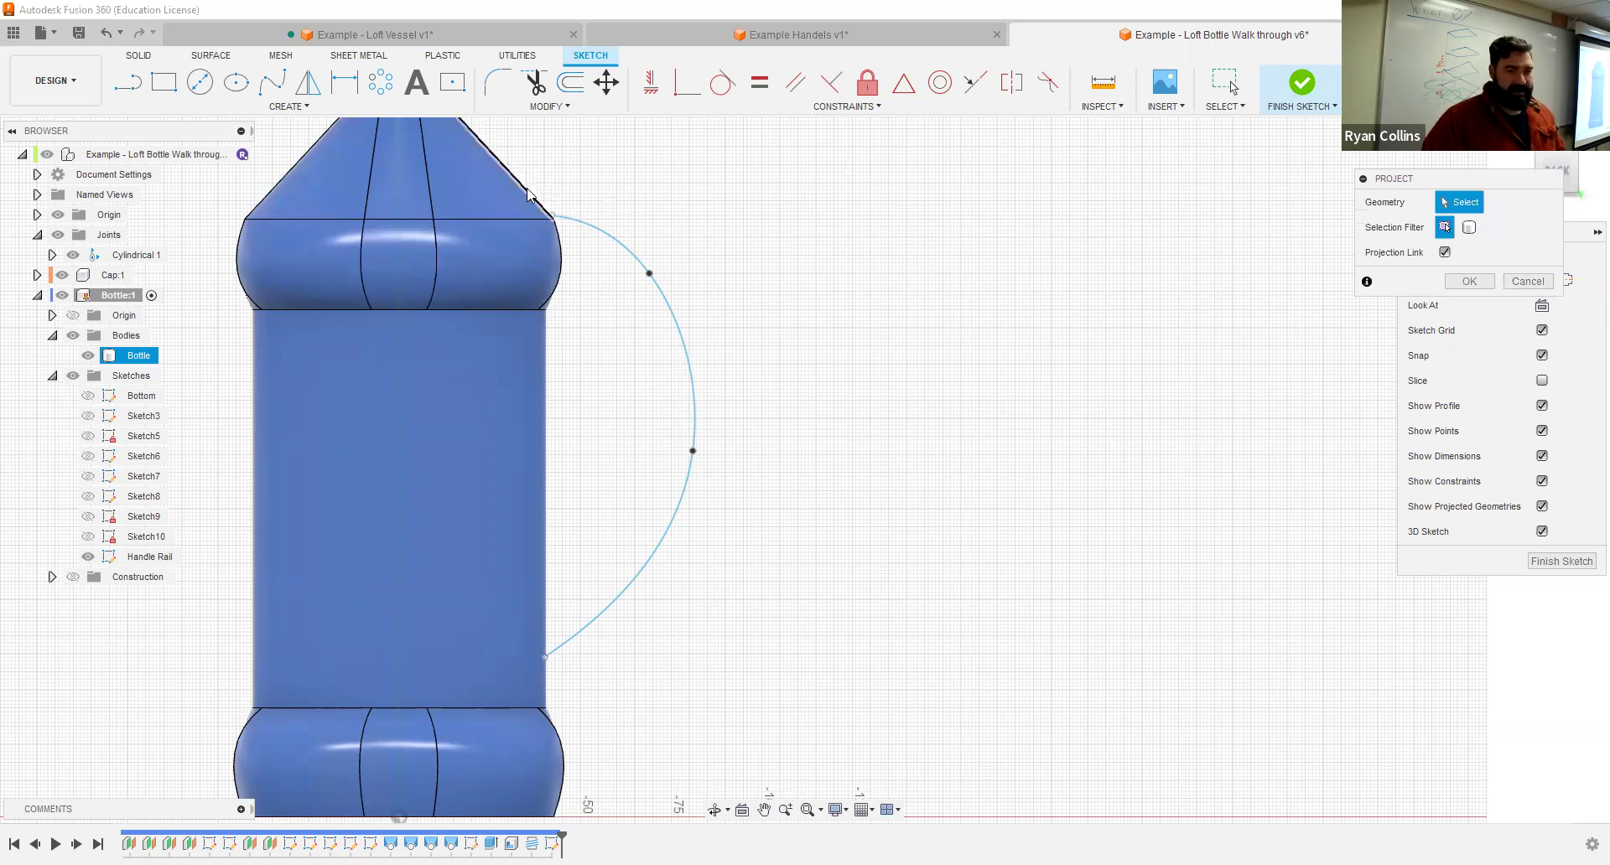
{"action": "left_click", "coordinate": [558, 277]}
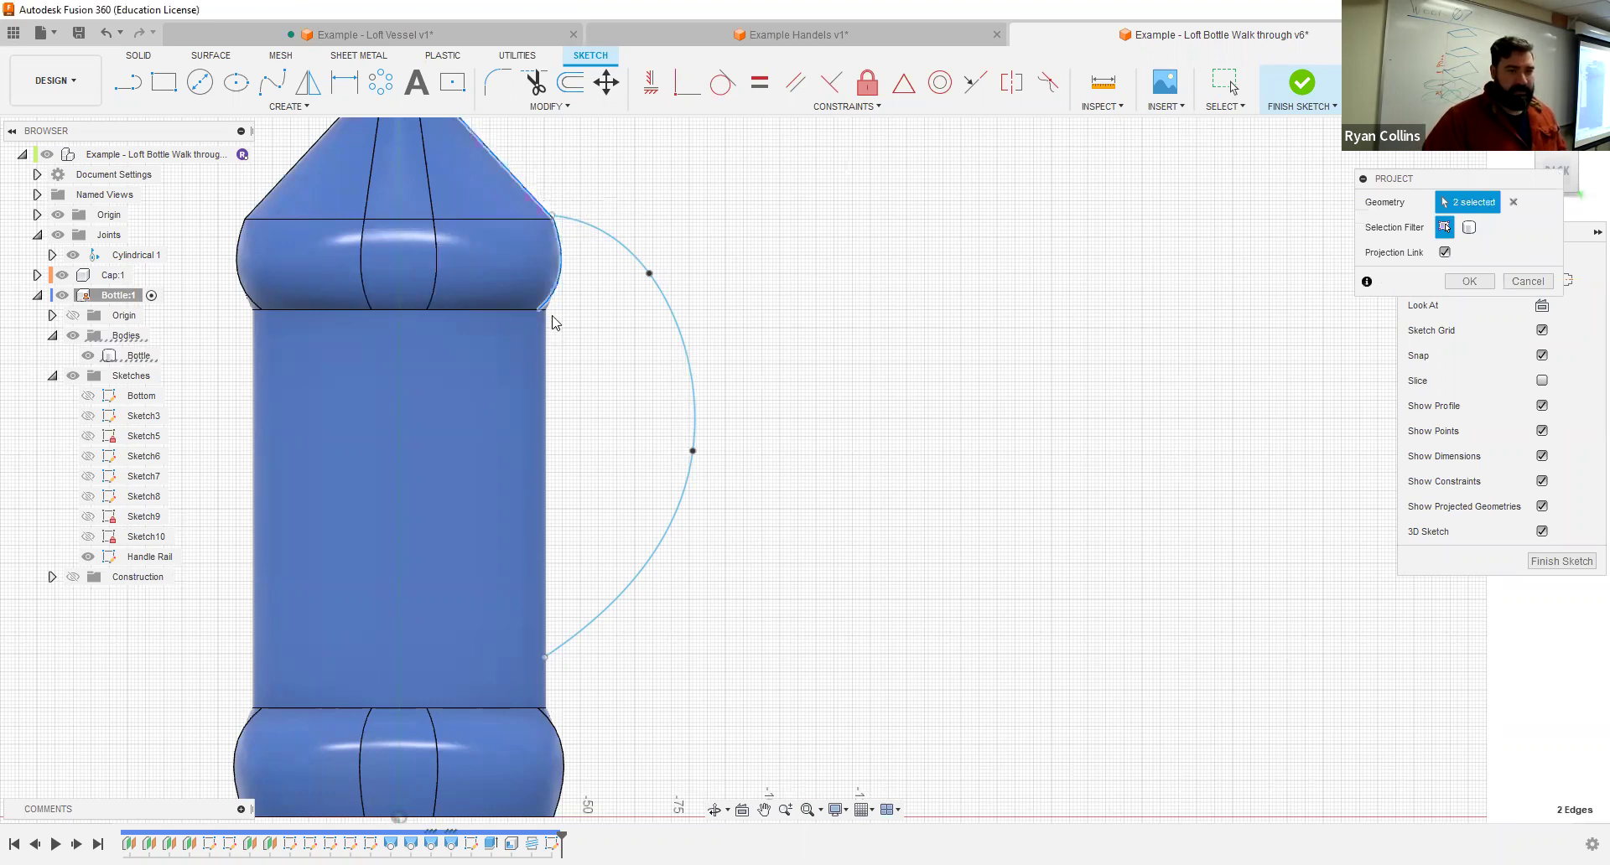
{"action": "scroll", "coordinate": [558, 302], "scroll_direction": "up", "scroll_amount": 4}
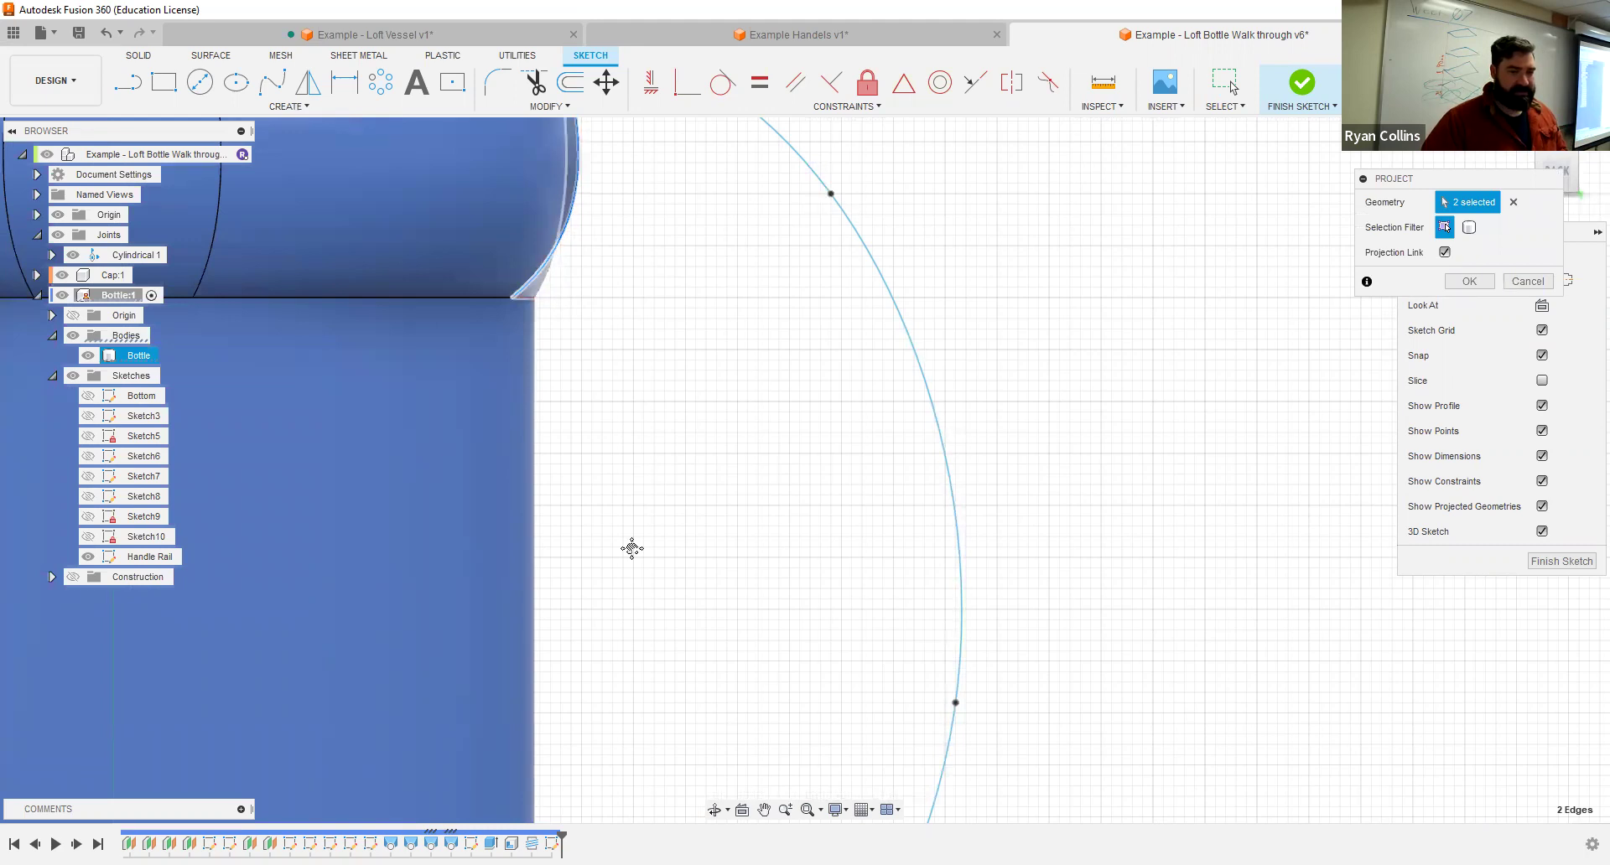
{"action": "scroll", "coordinate": [626, 632], "scroll_direction": "down", "scroll_amount": 3}
{"action": "left_click", "coordinate": [581, 353]}
{"action": "middle_click_drag", "start_coordinate": [582, 354], "coordinate": [571, 672], "text": "shift"}
{"action": "left_click", "coordinate": [503, 681]}
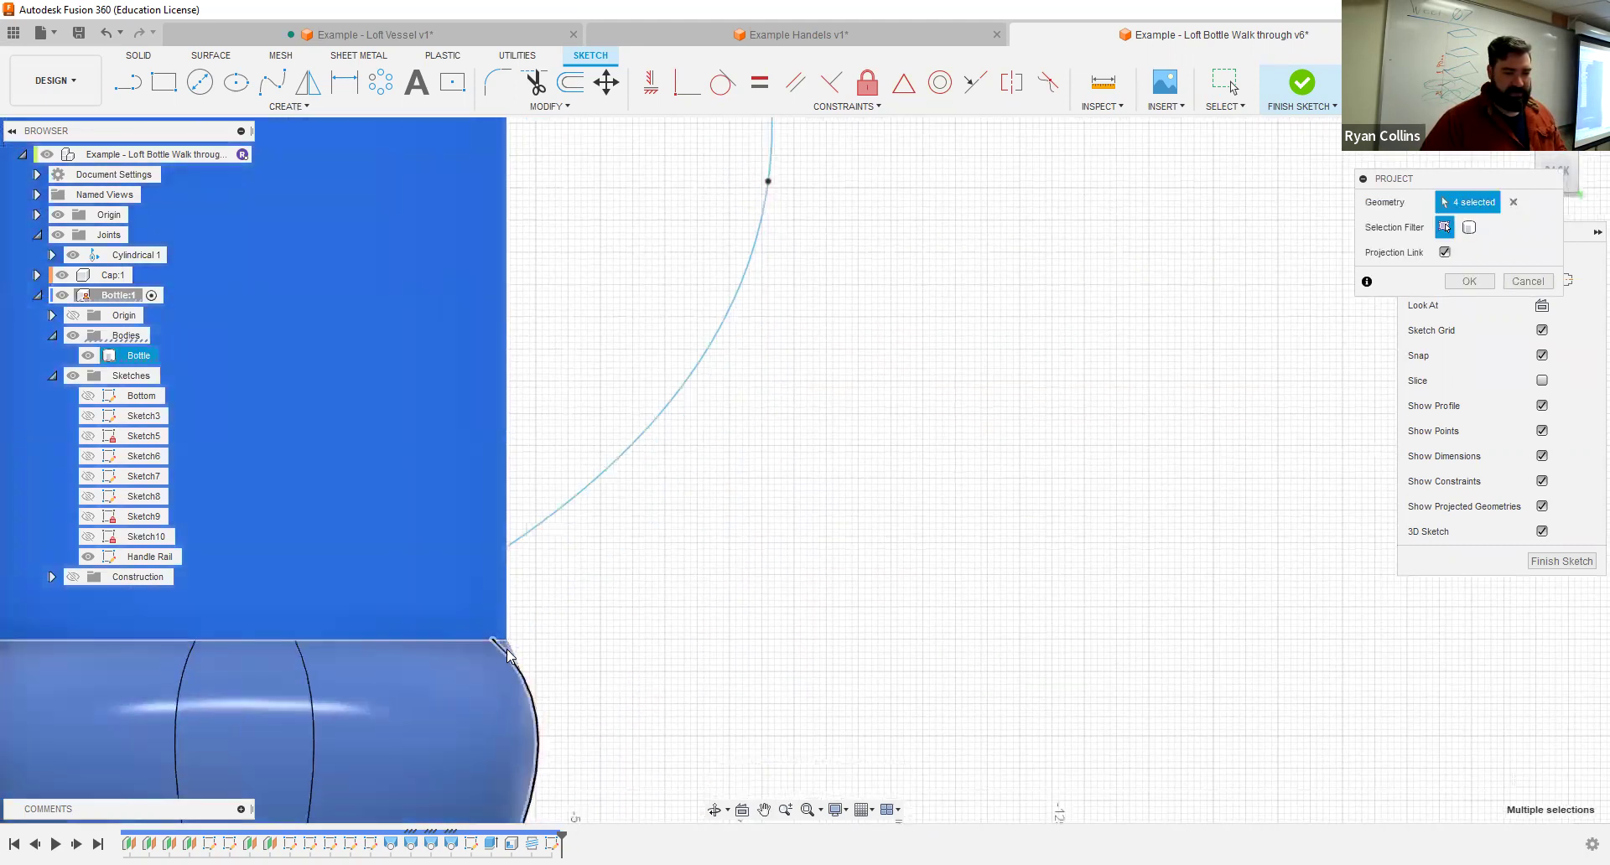
{"action": "left_click", "coordinate": [450, 700]}
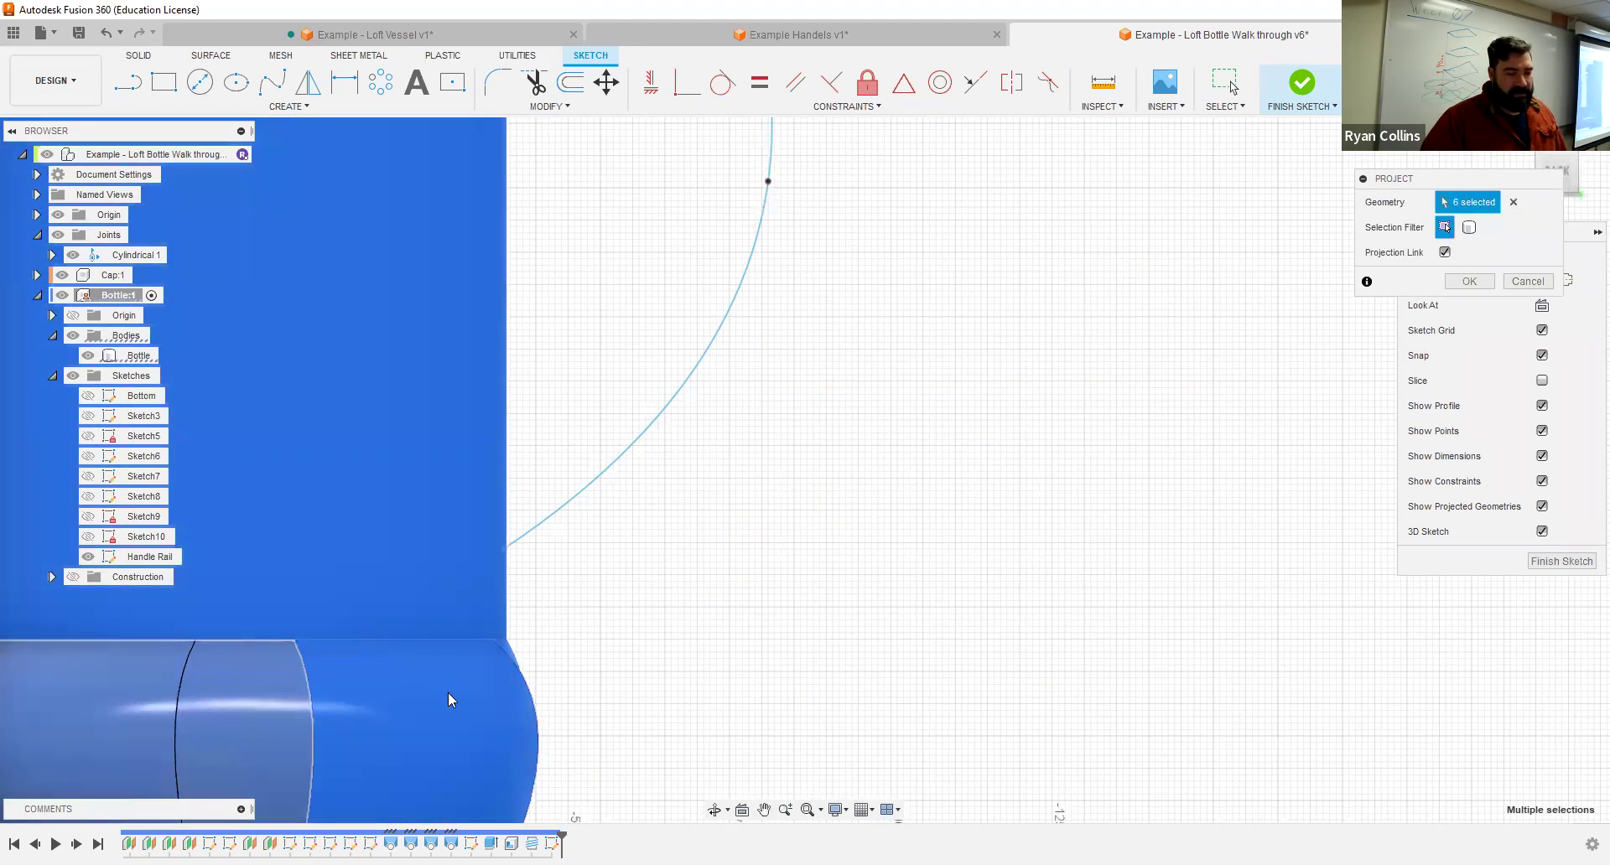
Step: Add the remaining shoulder and base faces to the projection, complete it and hide the Bottle body
{"action": "scroll", "coordinate": [763, 741], "scroll_direction": "down", "scroll_amount": 6}
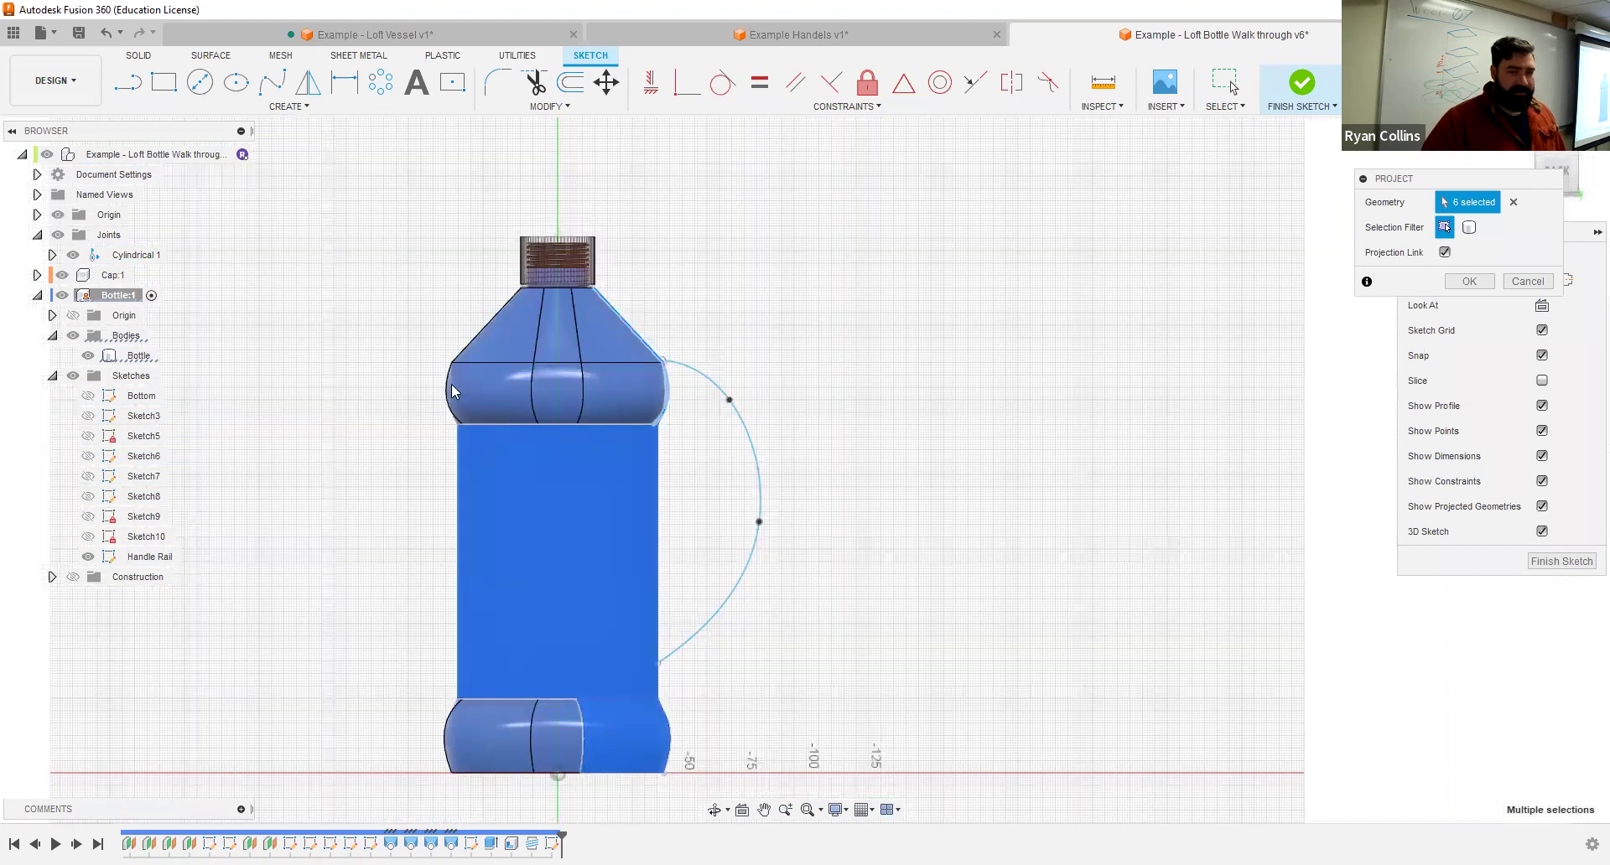
{"action": "left_click", "coordinate": [600, 319]}
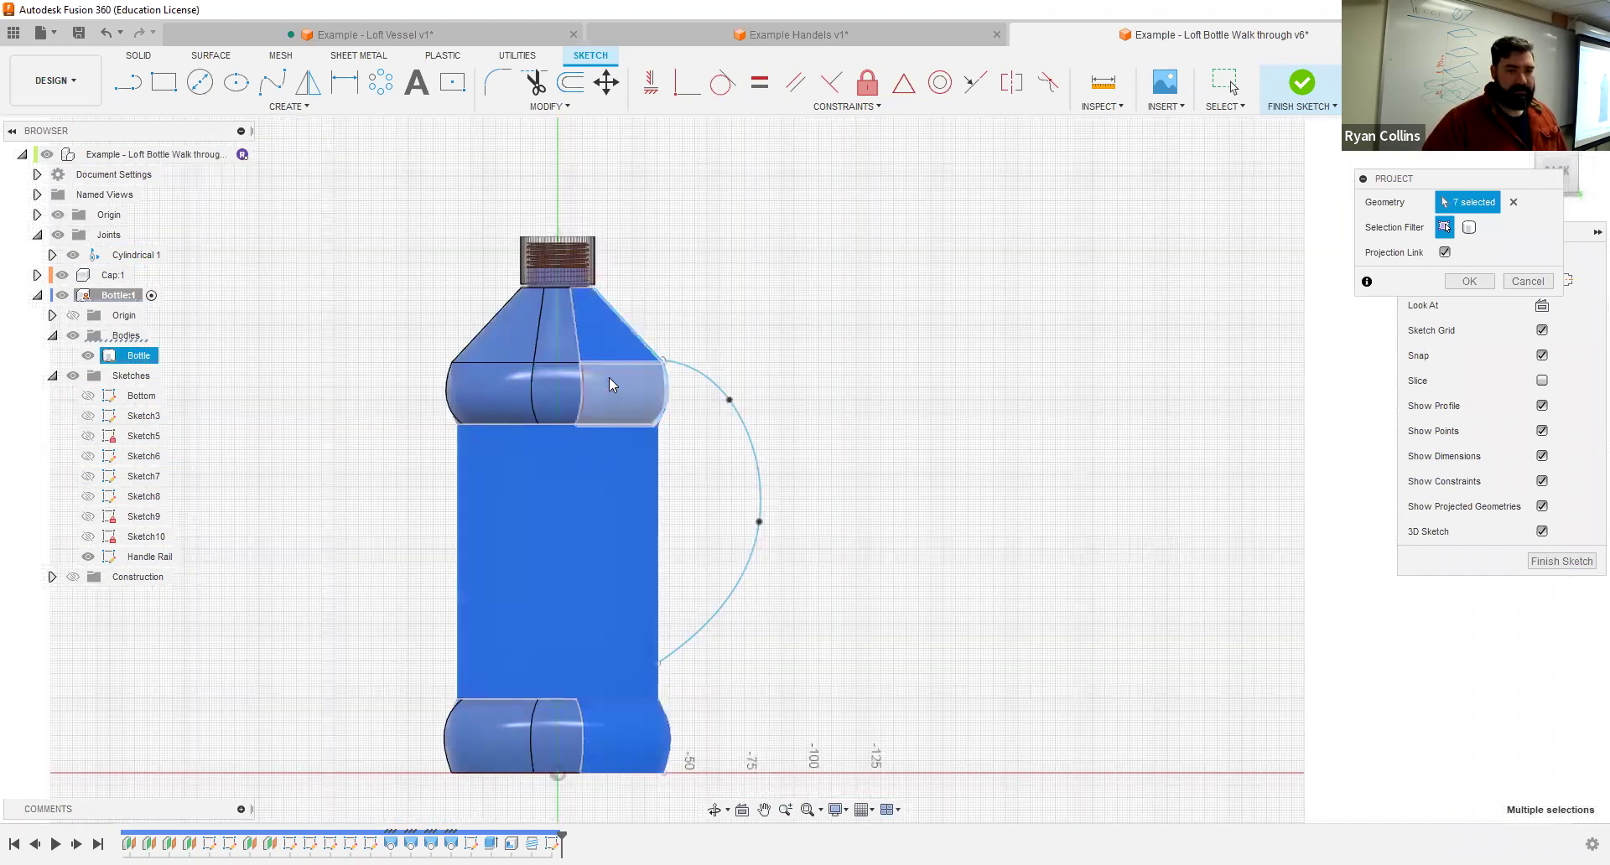
{"action": "left_click", "coordinate": [599, 374]}
{"action": "left_click", "coordinate": [507, 334]}
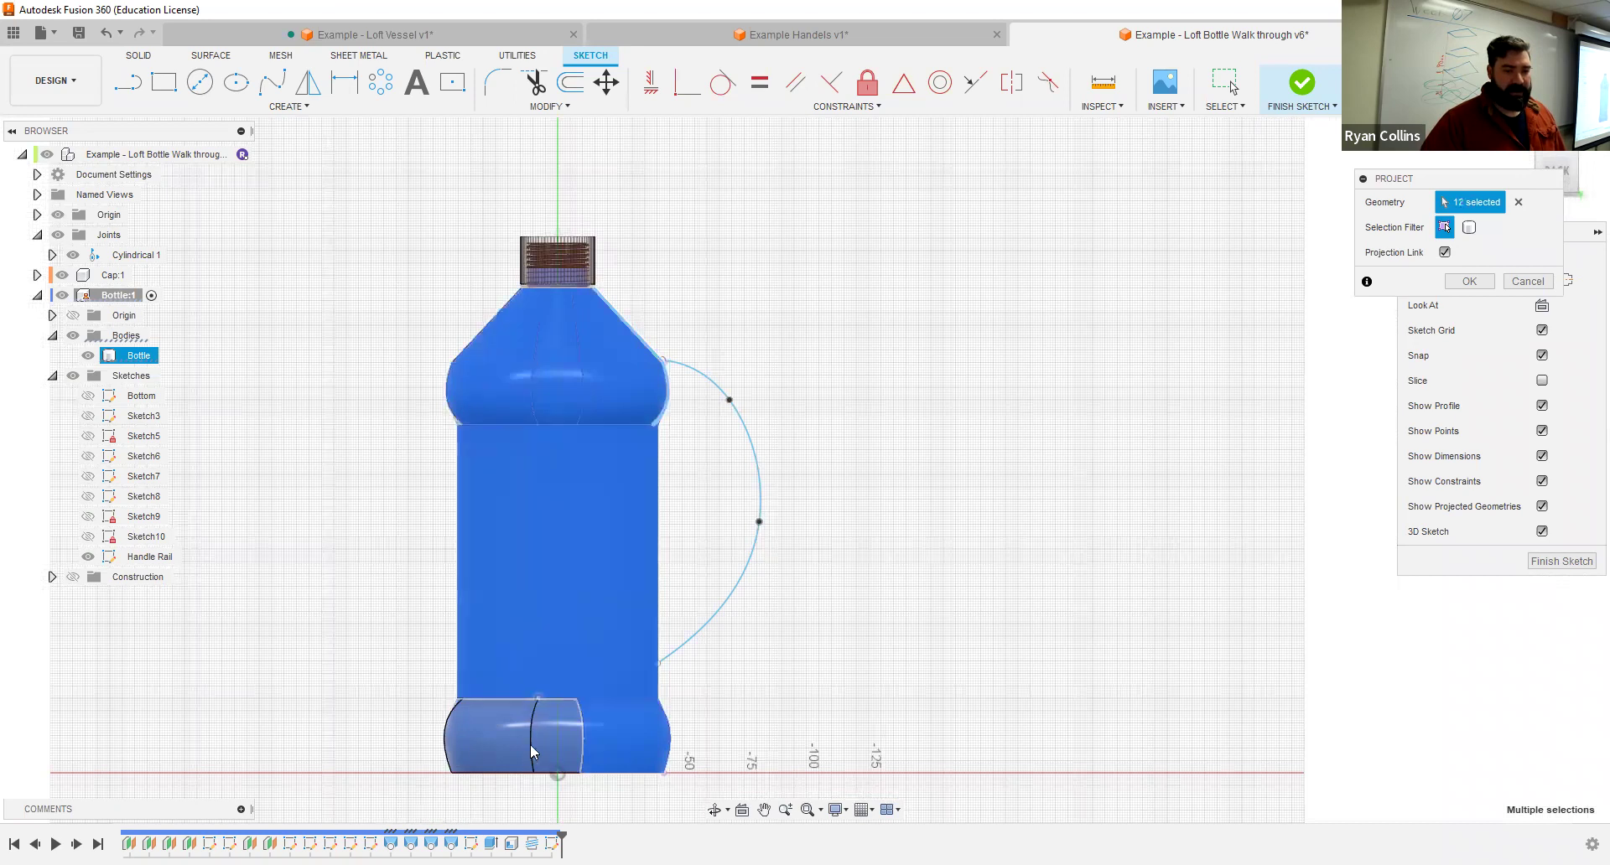
{"action": "left_click", "coordinate": [541, 736]}
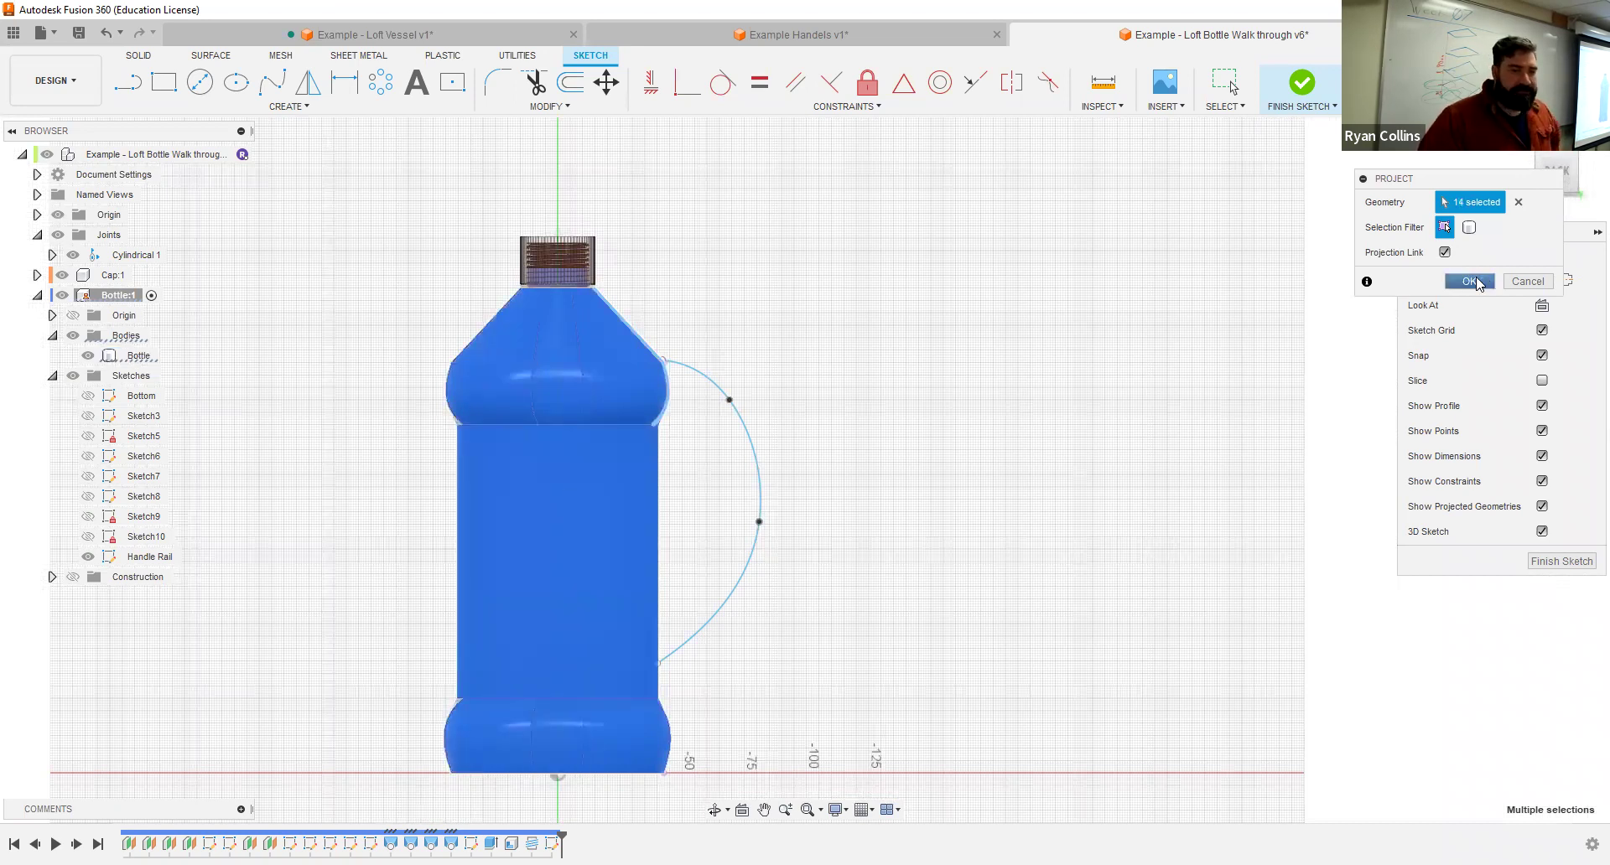
{"action": "left_click", "coordinate": [1472, 282]}
{"action": "left_click", "coordinate": [89, 359]}
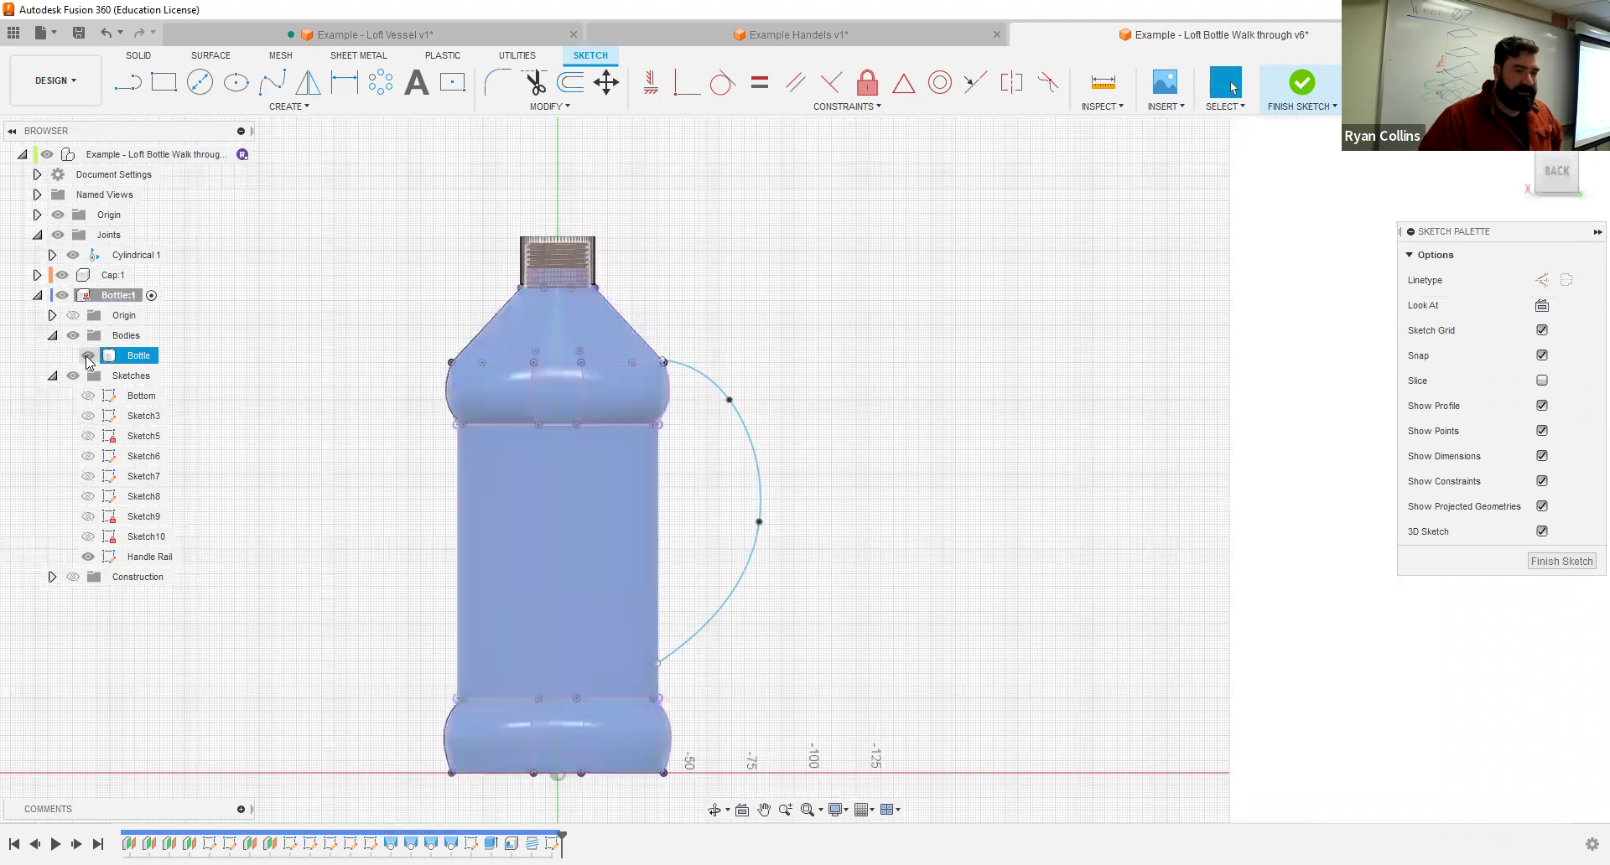
{"action": "left_click", "coordinate": [88, 356]}
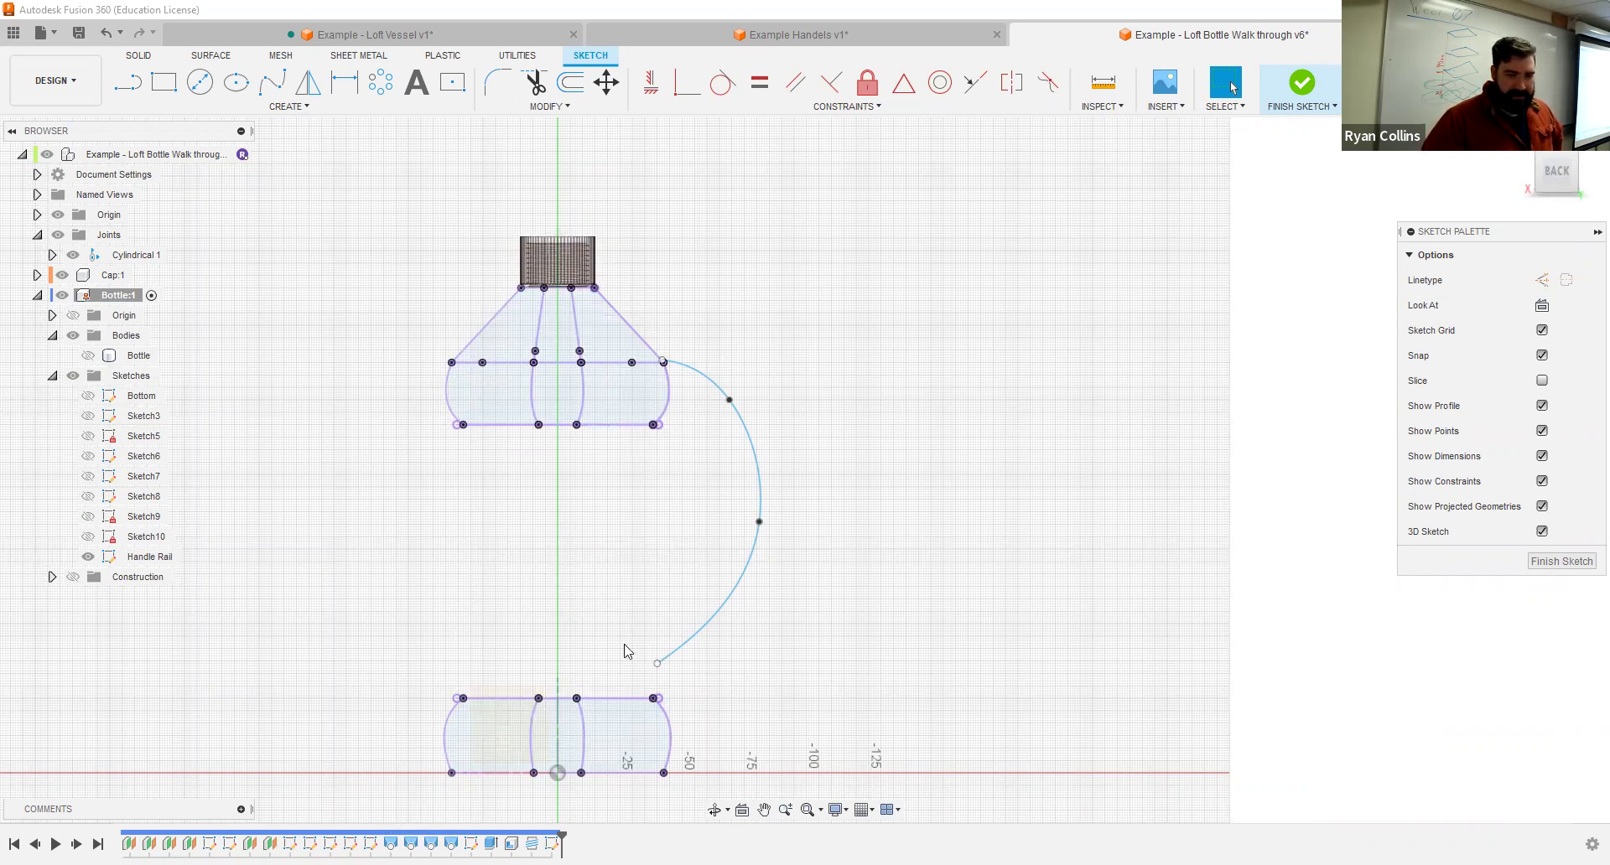
Step: Show the Bottle body again and undo the face-by-face projection
{"action": "right_click", "coordinate": [956, 381]}
{"action": "left_click", "coordinate": [962, 329]}
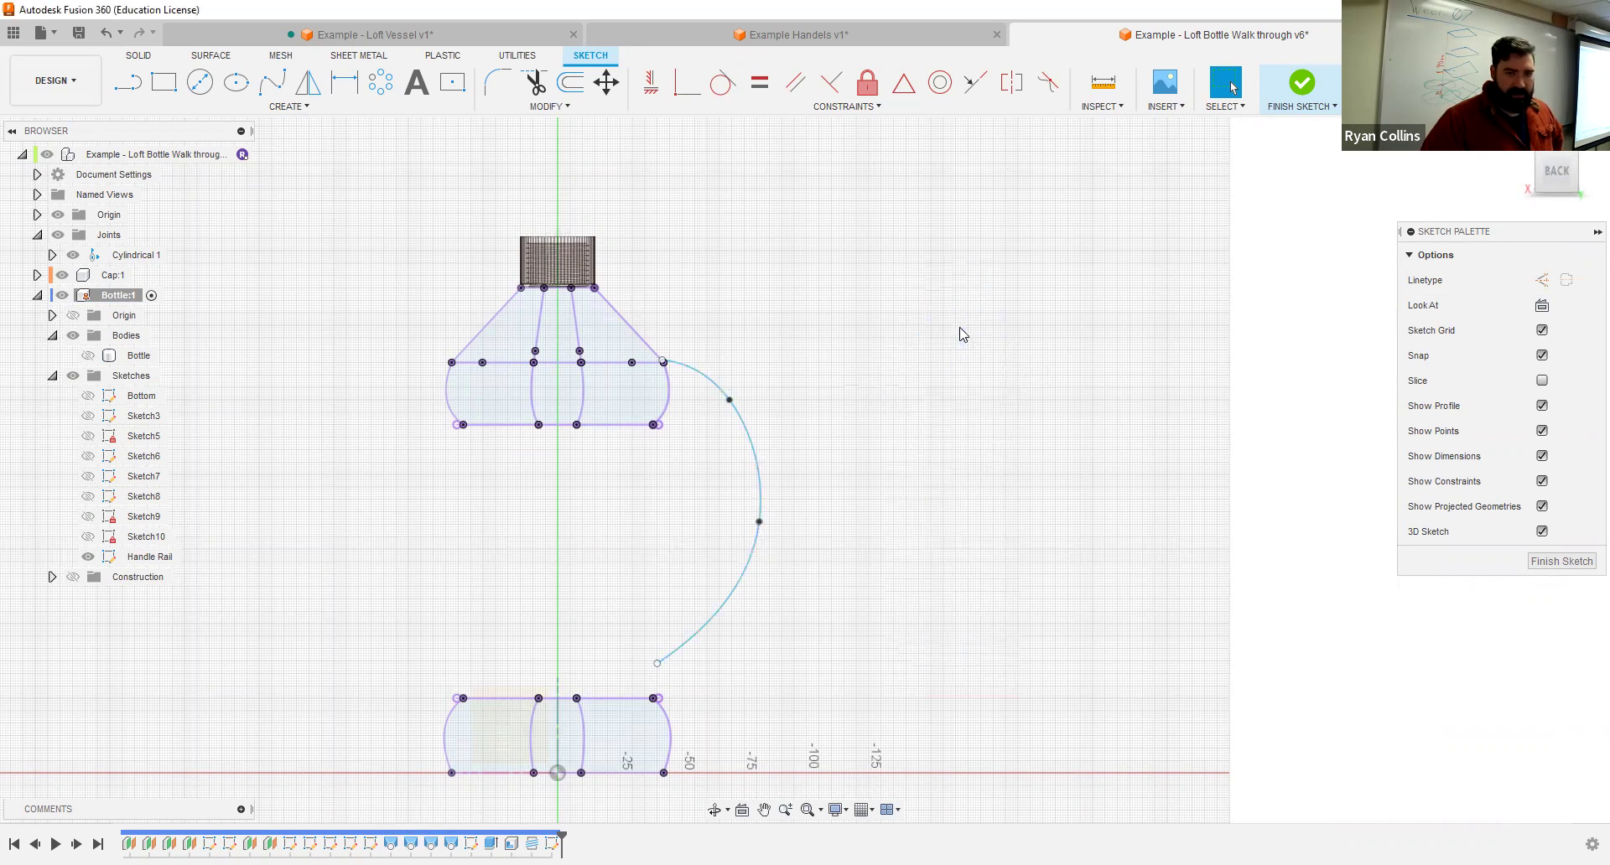
{"action": "left_click", "coordinate": [88, 356]}
{"action": "scroll", "coordinate": [627, 520], "scroll_direction": "up", "scroll_amount": 2}
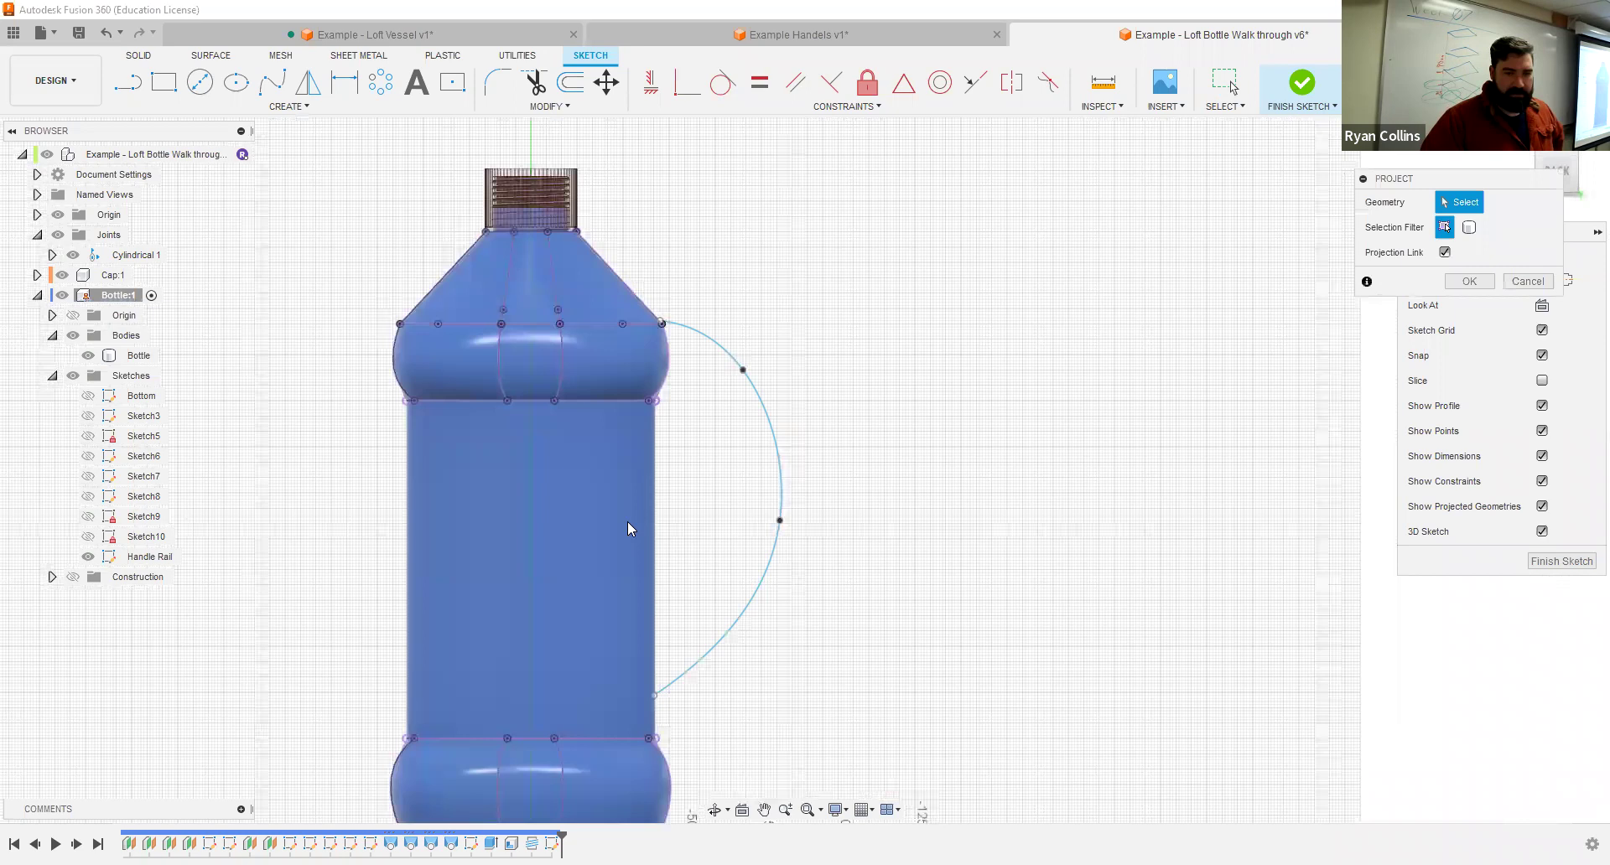
{"action": "scroll", "coordinate": [627, 521], "scroll_direction": "up", "scroll_amount": 2}
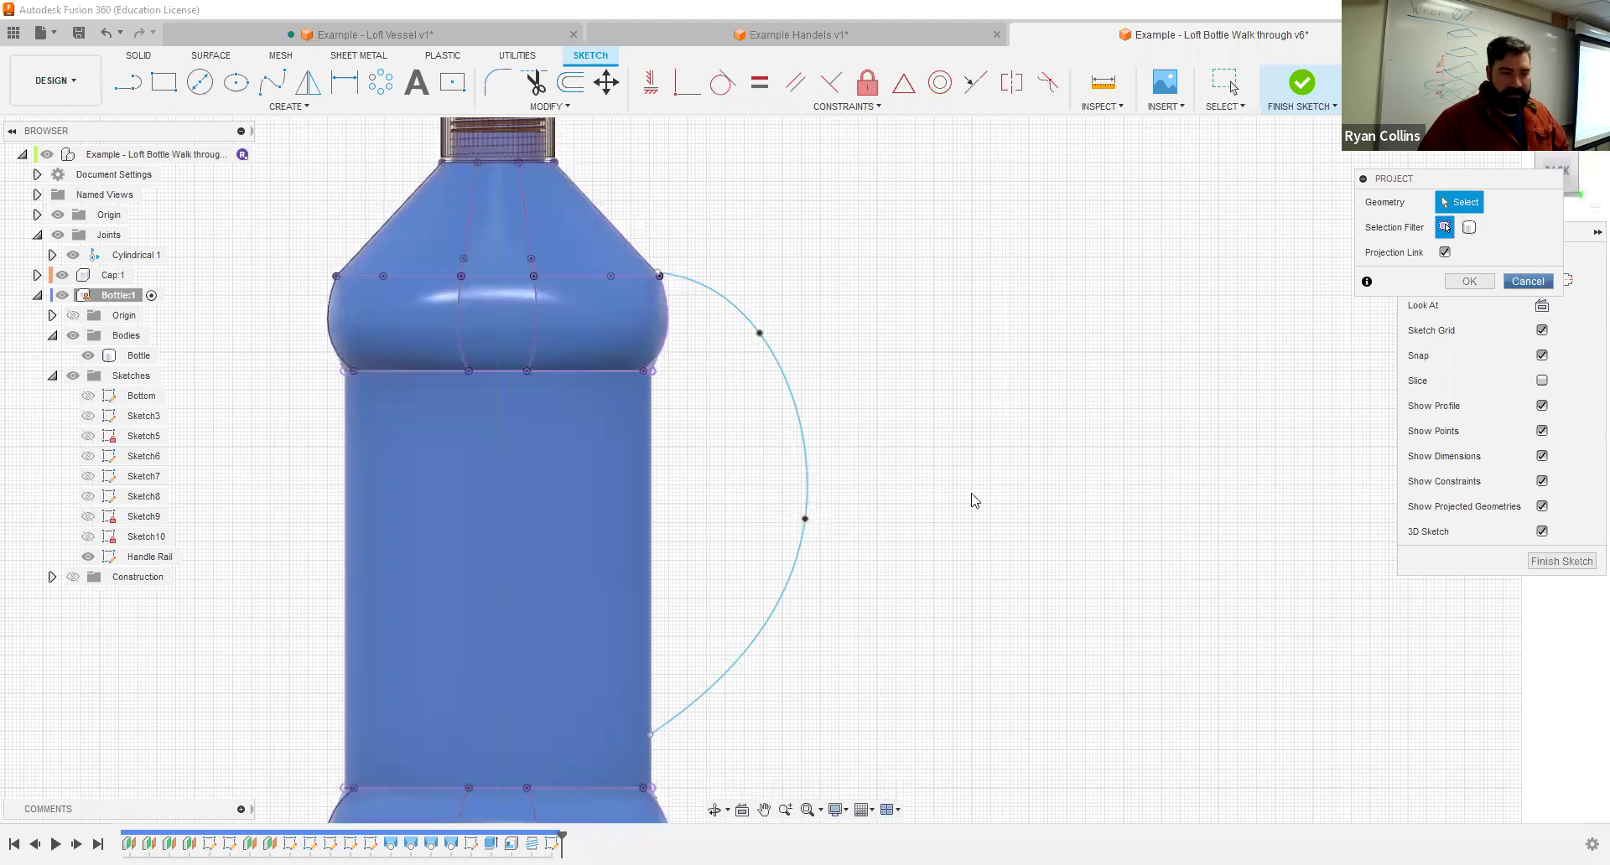
{"action": "key", "text": "Escape"}
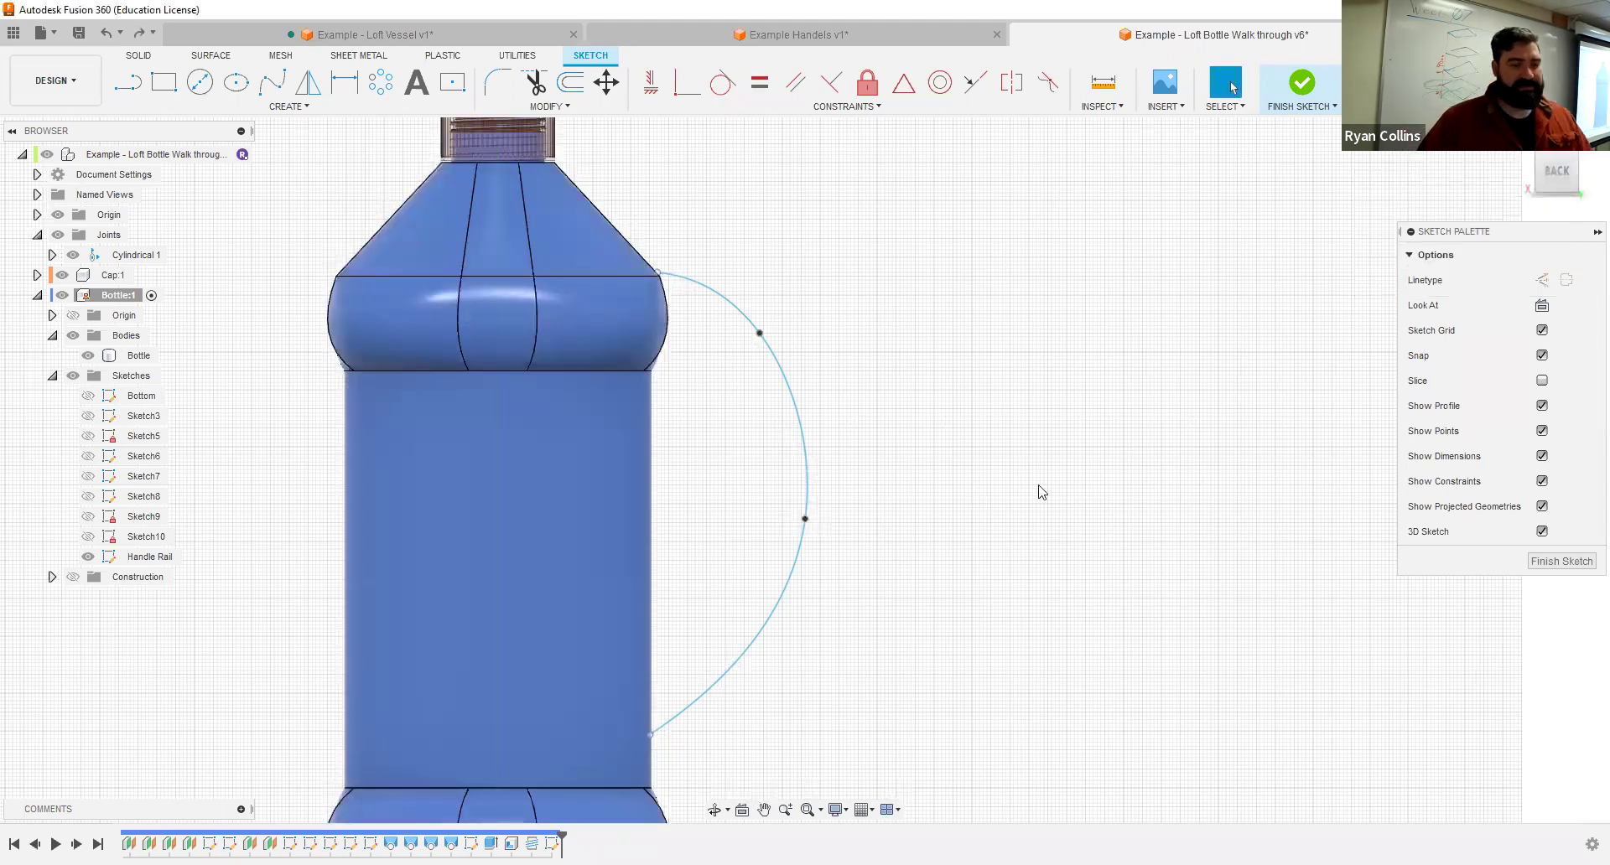
Step: Project the whole Bottle body into the Handle Rail sketch using the body selection filter, and hide the body
{"action": "right_click", "coordinate": [1139, 505]}
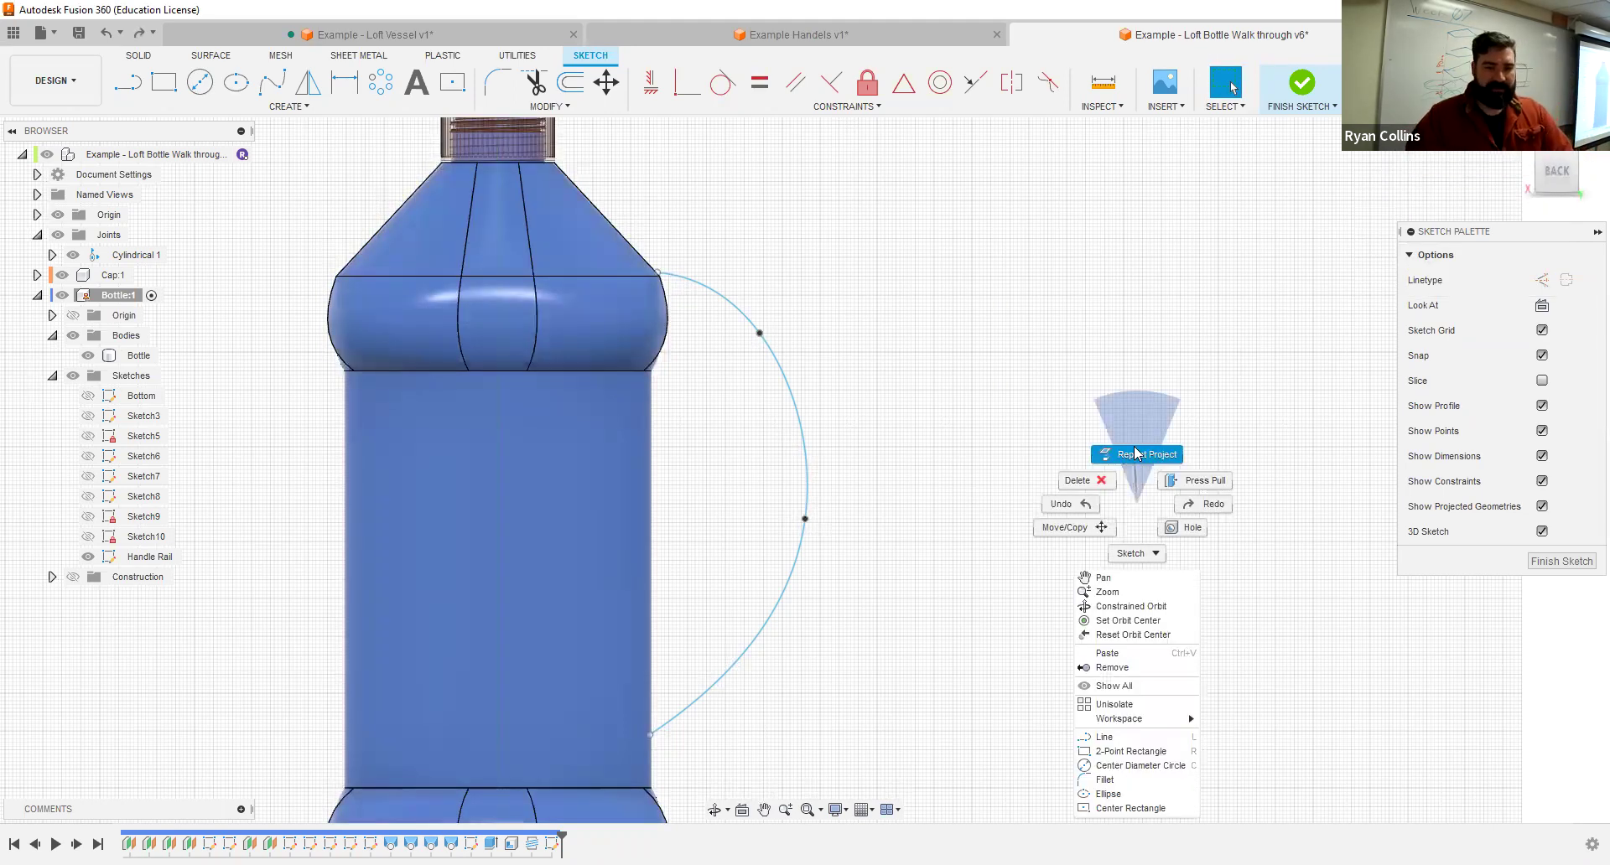
{"action": "left_click", "coordinate": [1134, 453]}
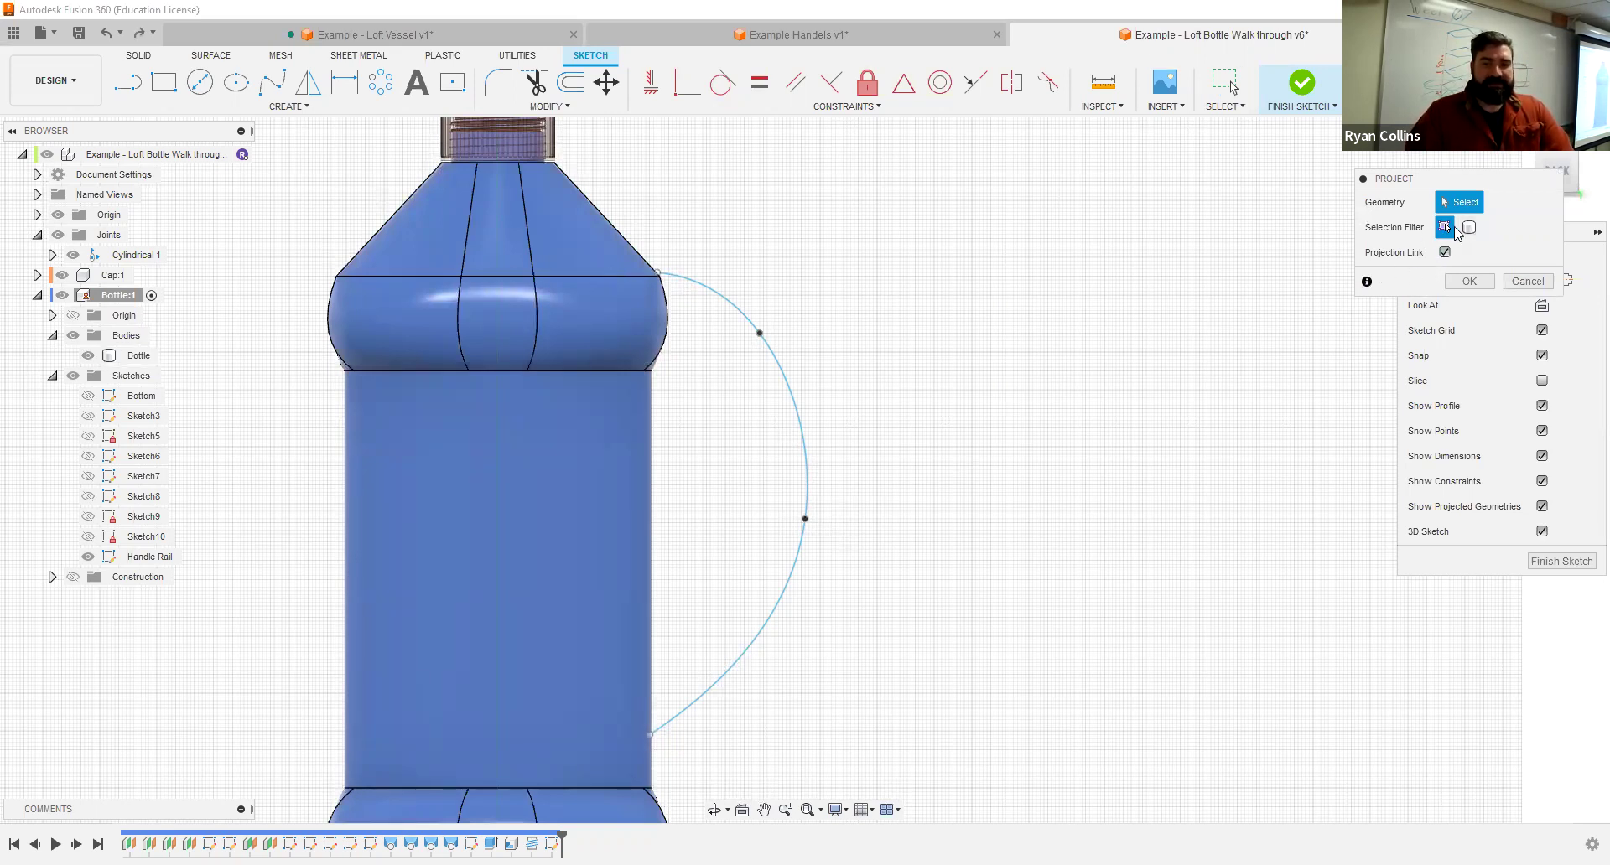
{"action": "left_click", "coordinate": [1468, 227]}
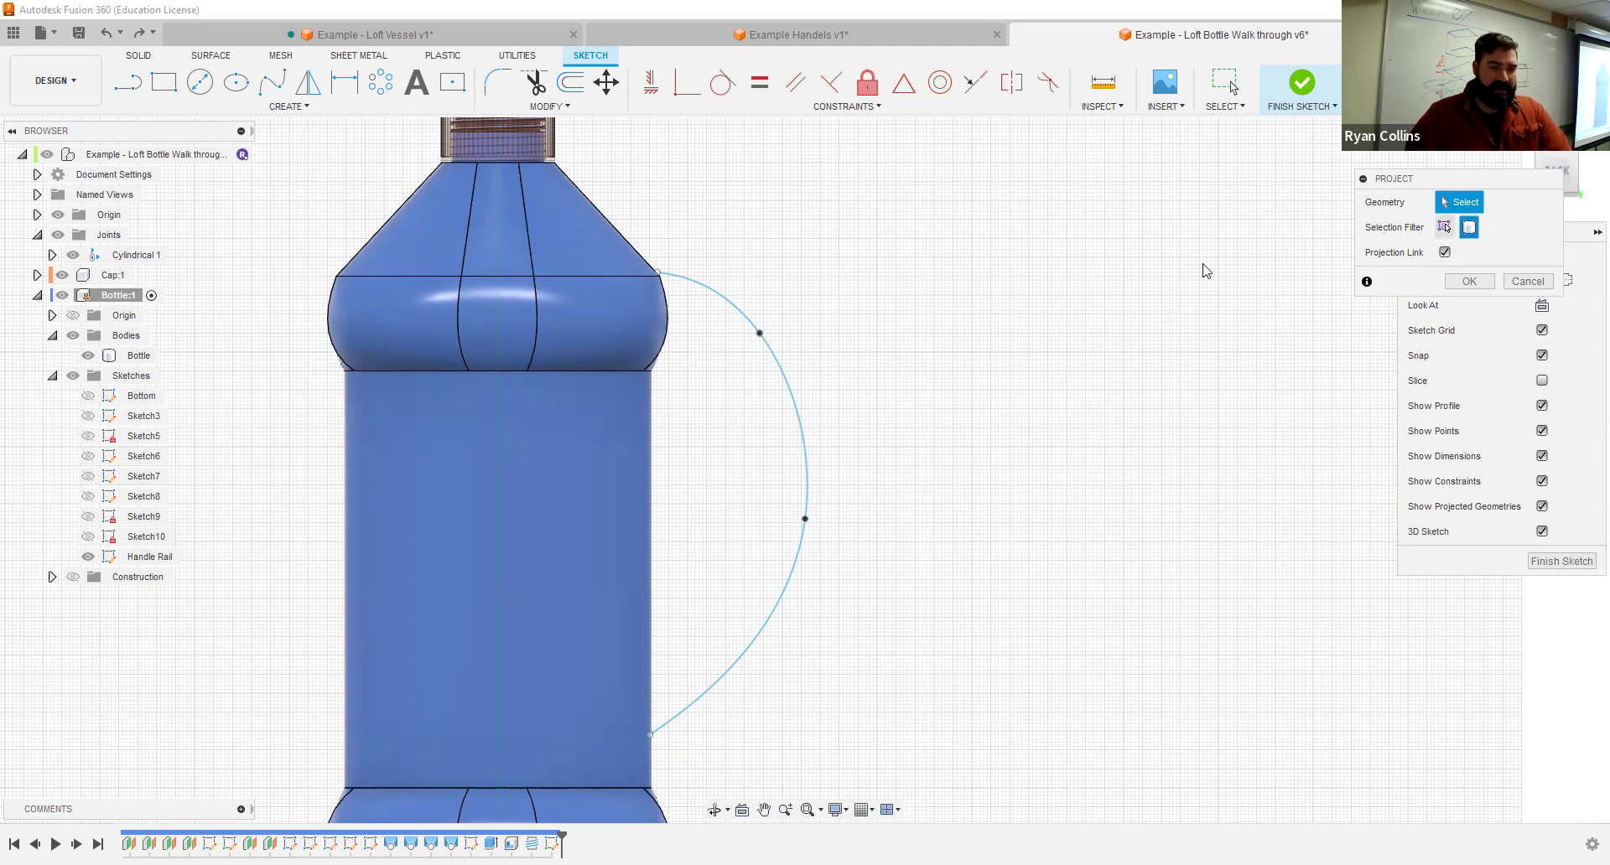
{"action": "left_click", "coordinate": [605, 468]}
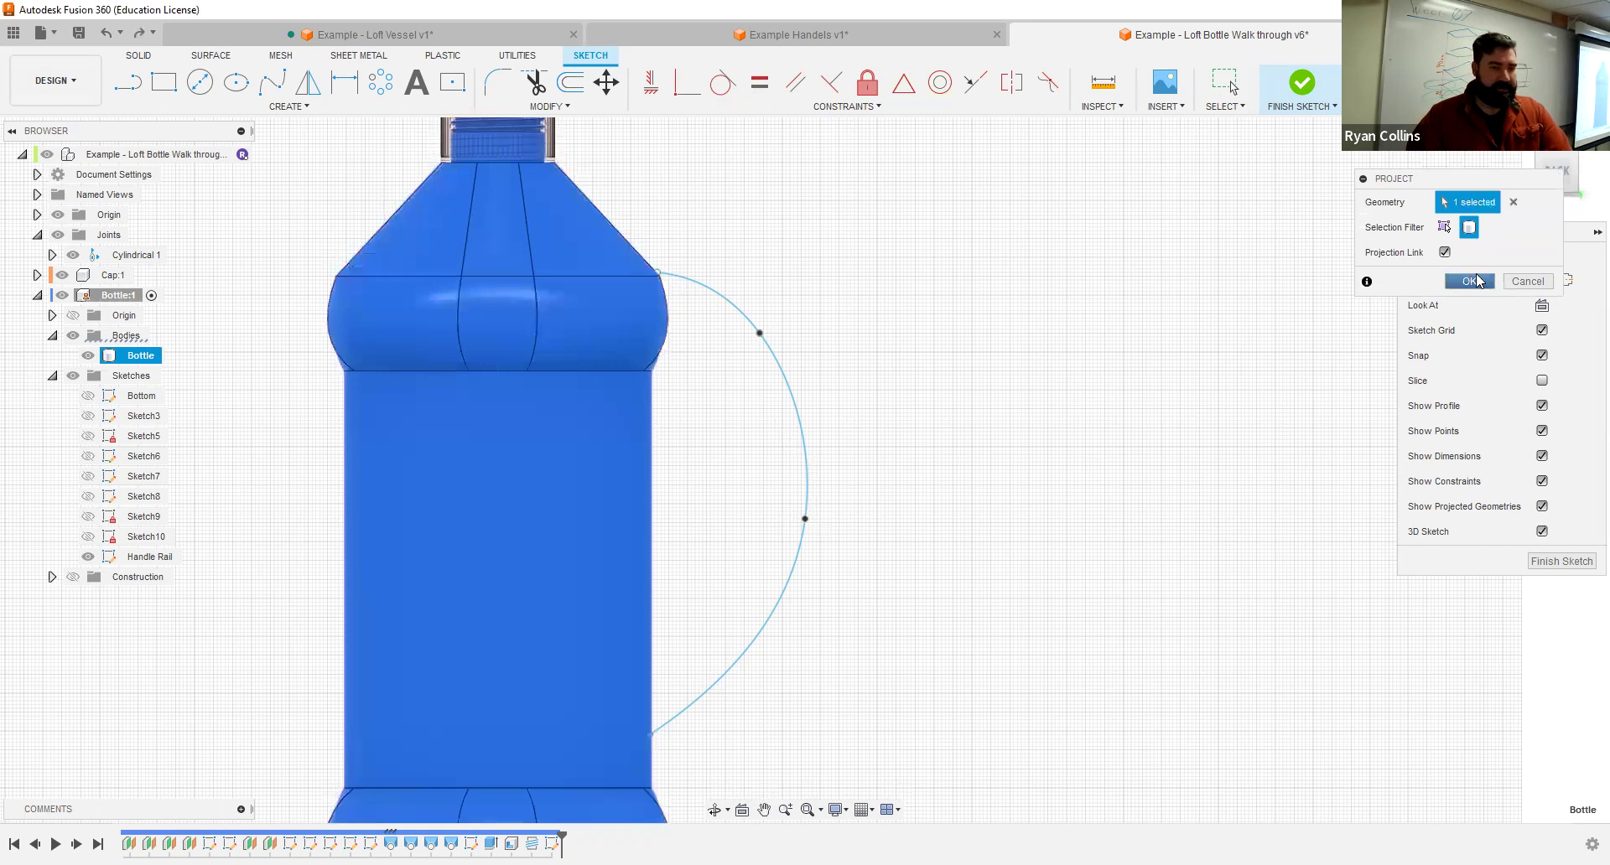
{"action": "left_click", "coordinate": [1469, 281]}
{"action": "left_click", "coordinate": [88, 355]}
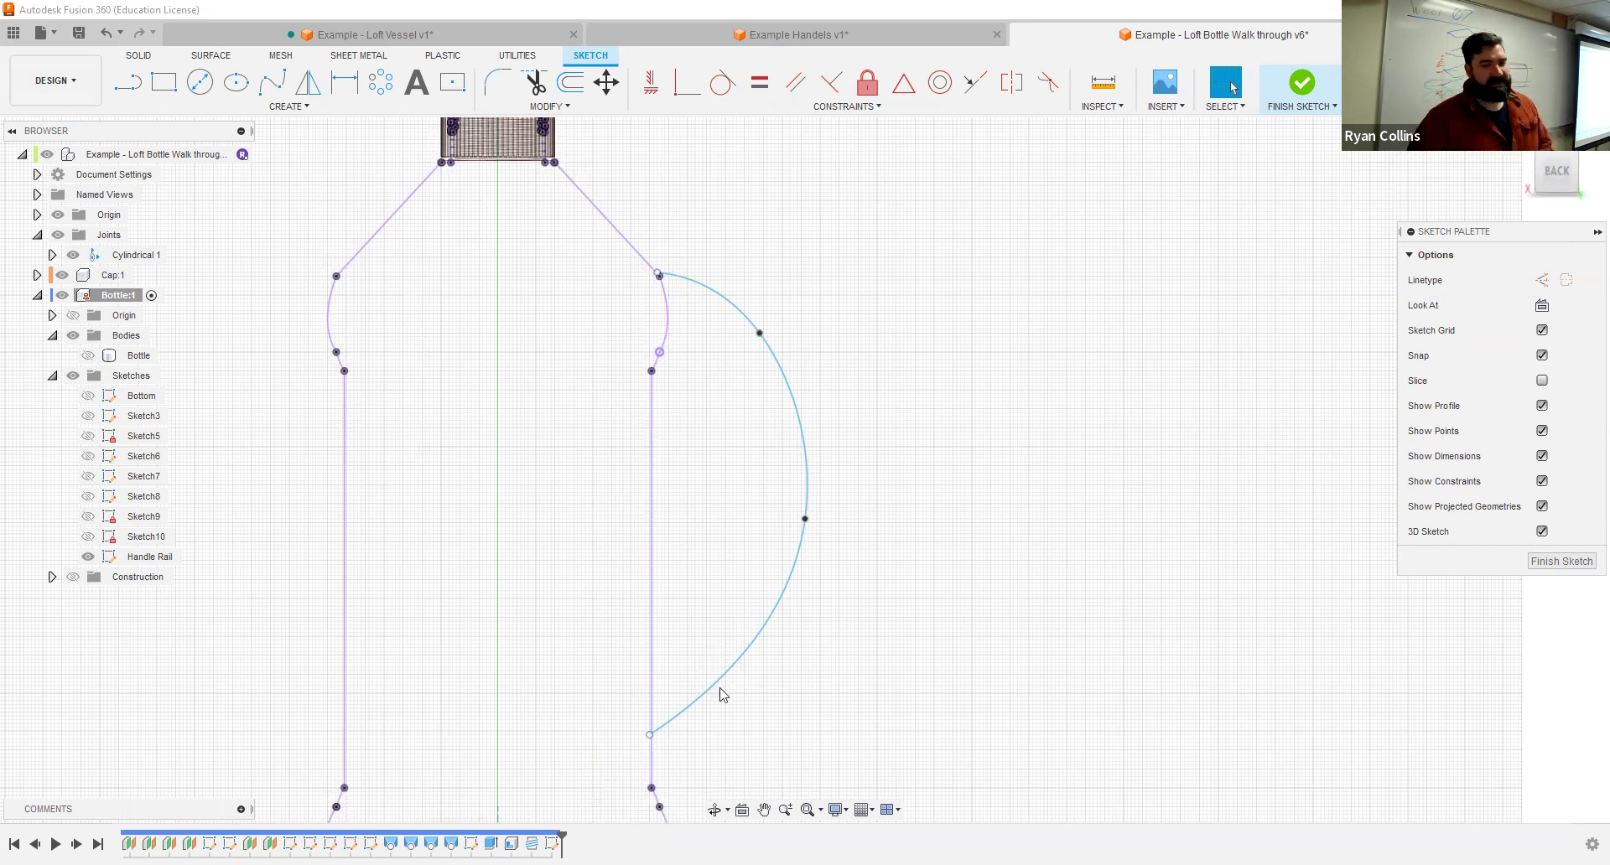
Step: Move the handle spline's end points inside the projected bottle outline, to about X -36, Z 48 mm below and X -36, Z 165 mm above
{"action": "scroll", "coordinate": [721, 695], "scroll_direction": "up", "scroll_amount": 5}
{"action": "scroll", "coordinate": [701, 703], "scroll_direction": "down", "scroll_amount": 4}
{"action": "middle_click_drag", "start_coordinate": [694, 745], "coordinate": [684, 584]}
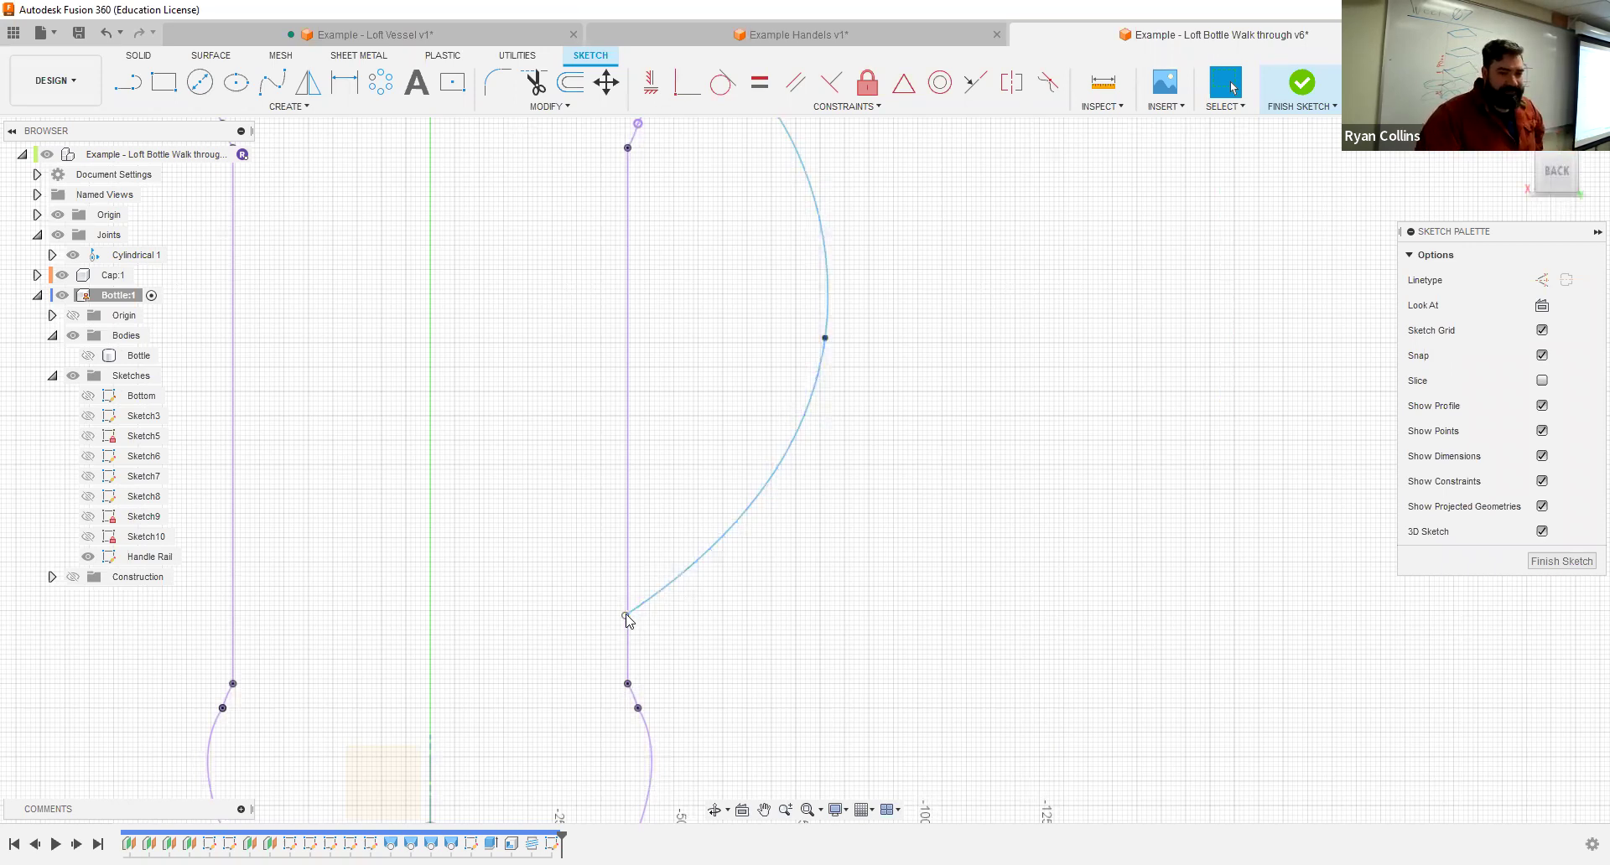
{"action": "left_click_drag", "start_coordinate": [625, 619], "coordinate": [606, 597]}
{"action": "scroll", "coordinate": [582, 597], "scroll_direction": "down", "scroll_amount": 3}
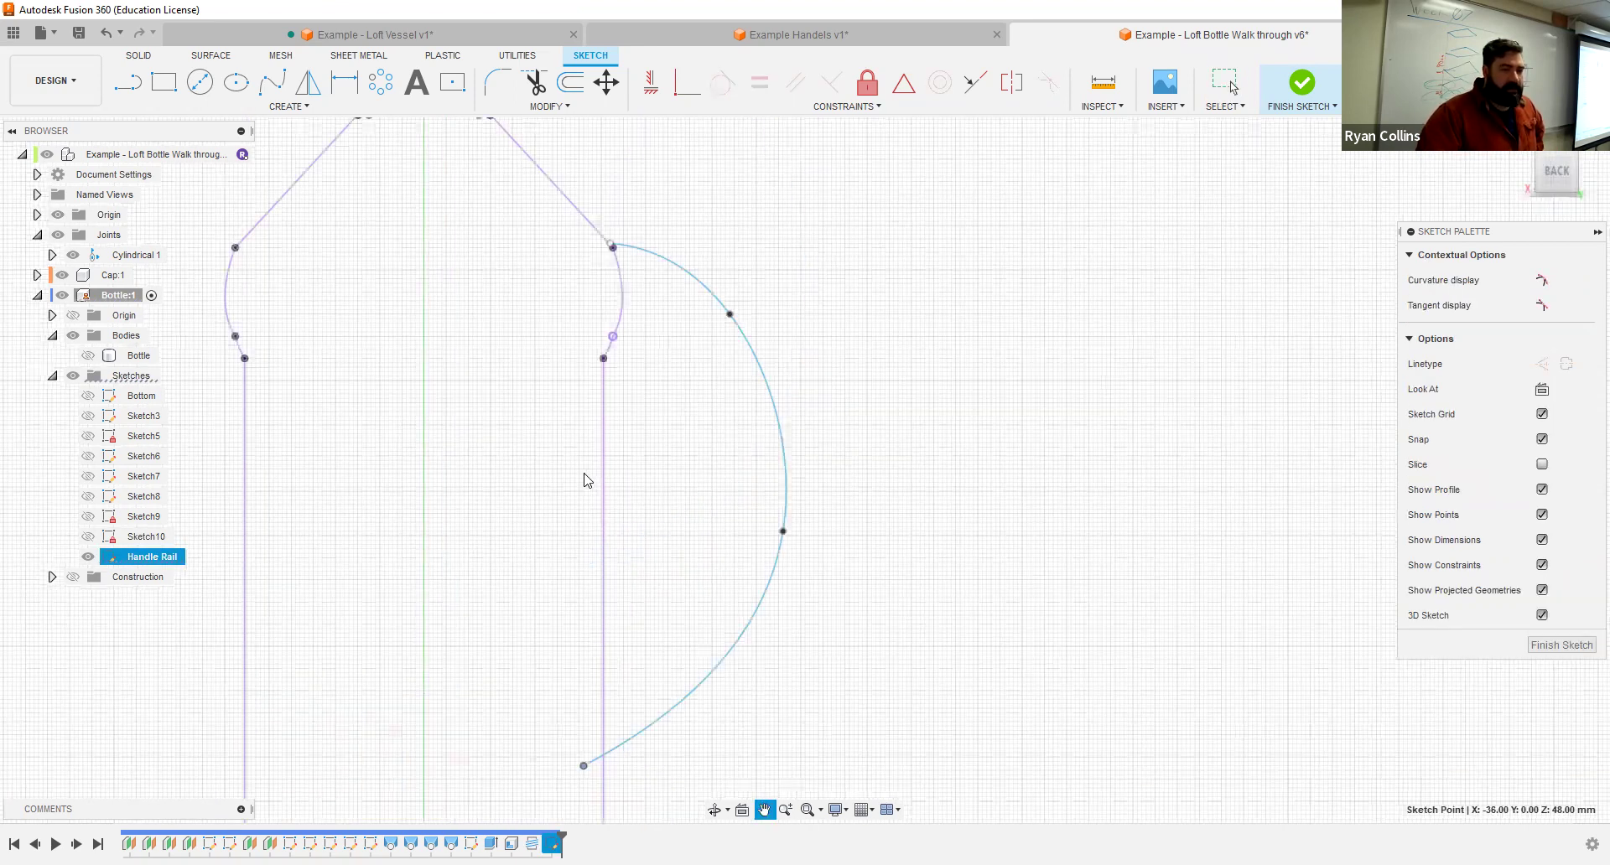
{"action": "scroll", "coordinate": [586, 478], "scroll_direction": "up", "scroll_amount": 1}
{"action": "scroll", "coordinate": [596, 359], "scroll_direction": "up", "scroll_amount": 3}
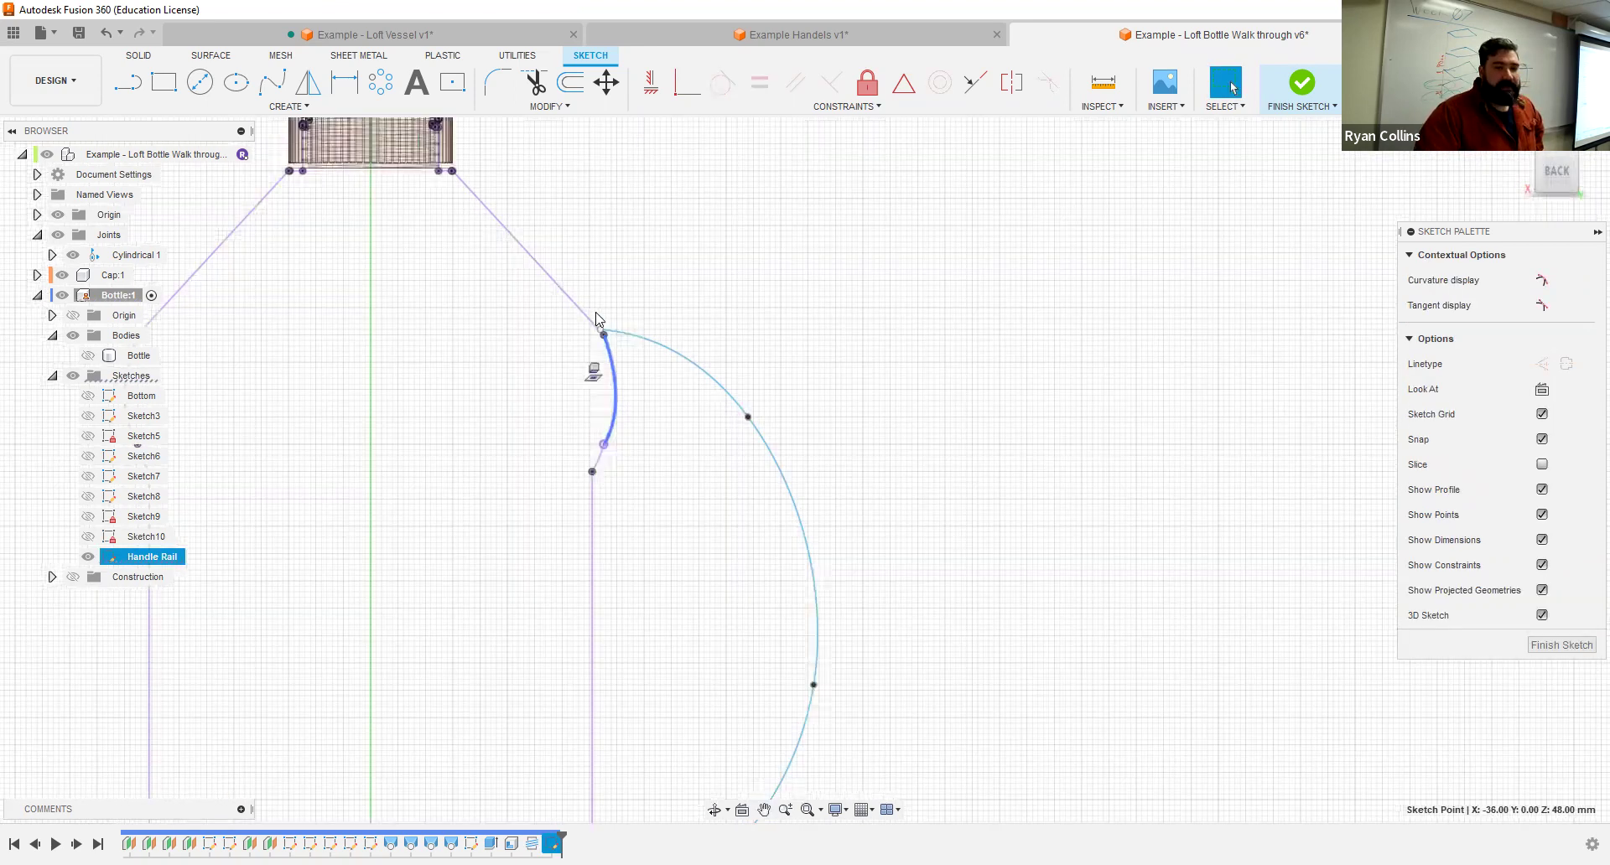
{"action": "left_click_drag", "start_coordinate": [592, 312], "coordinate": [541, 317]}
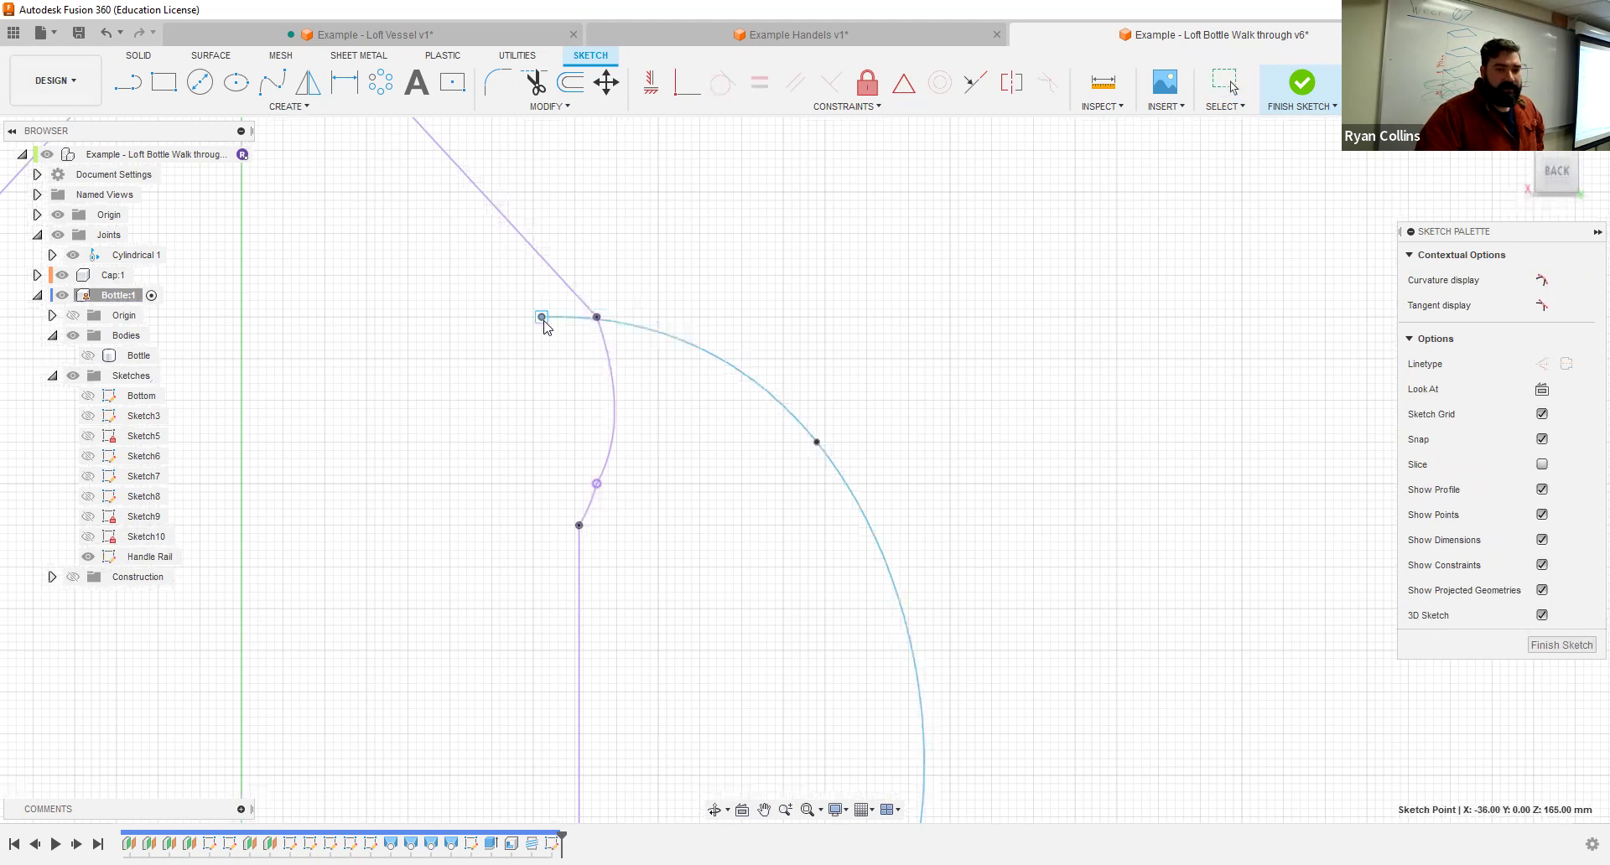
Step: Finish the Handle Rail sketch, show the Bottle body and inspect how the spline ends run into it
{"action": "left_click", "coordinate": [1299, 84]}
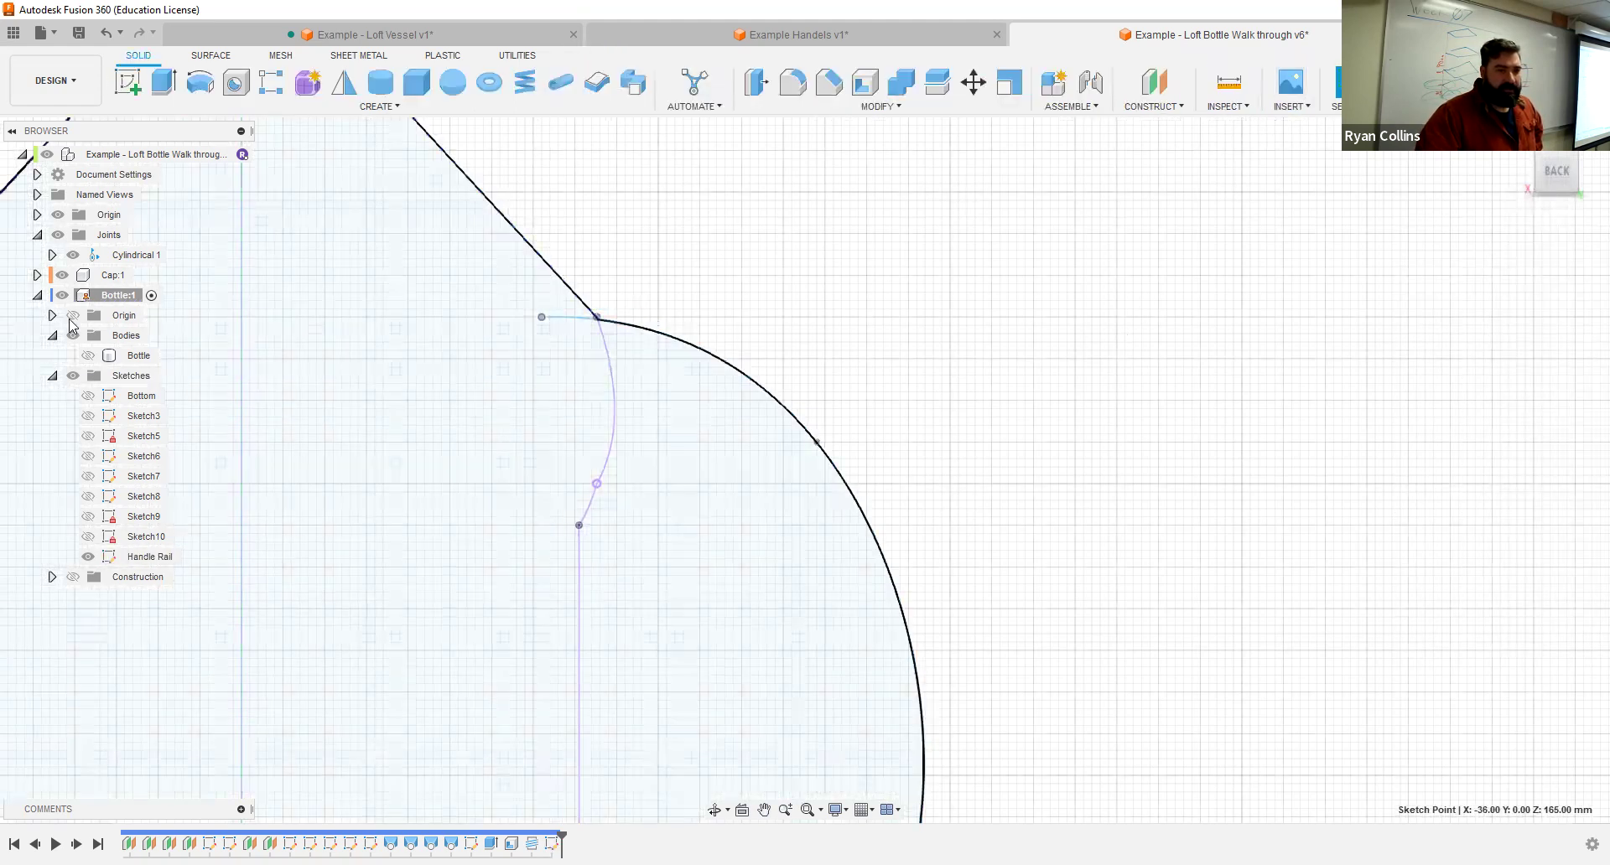
{"action": "left_click", "coordinate": [87, 357]}
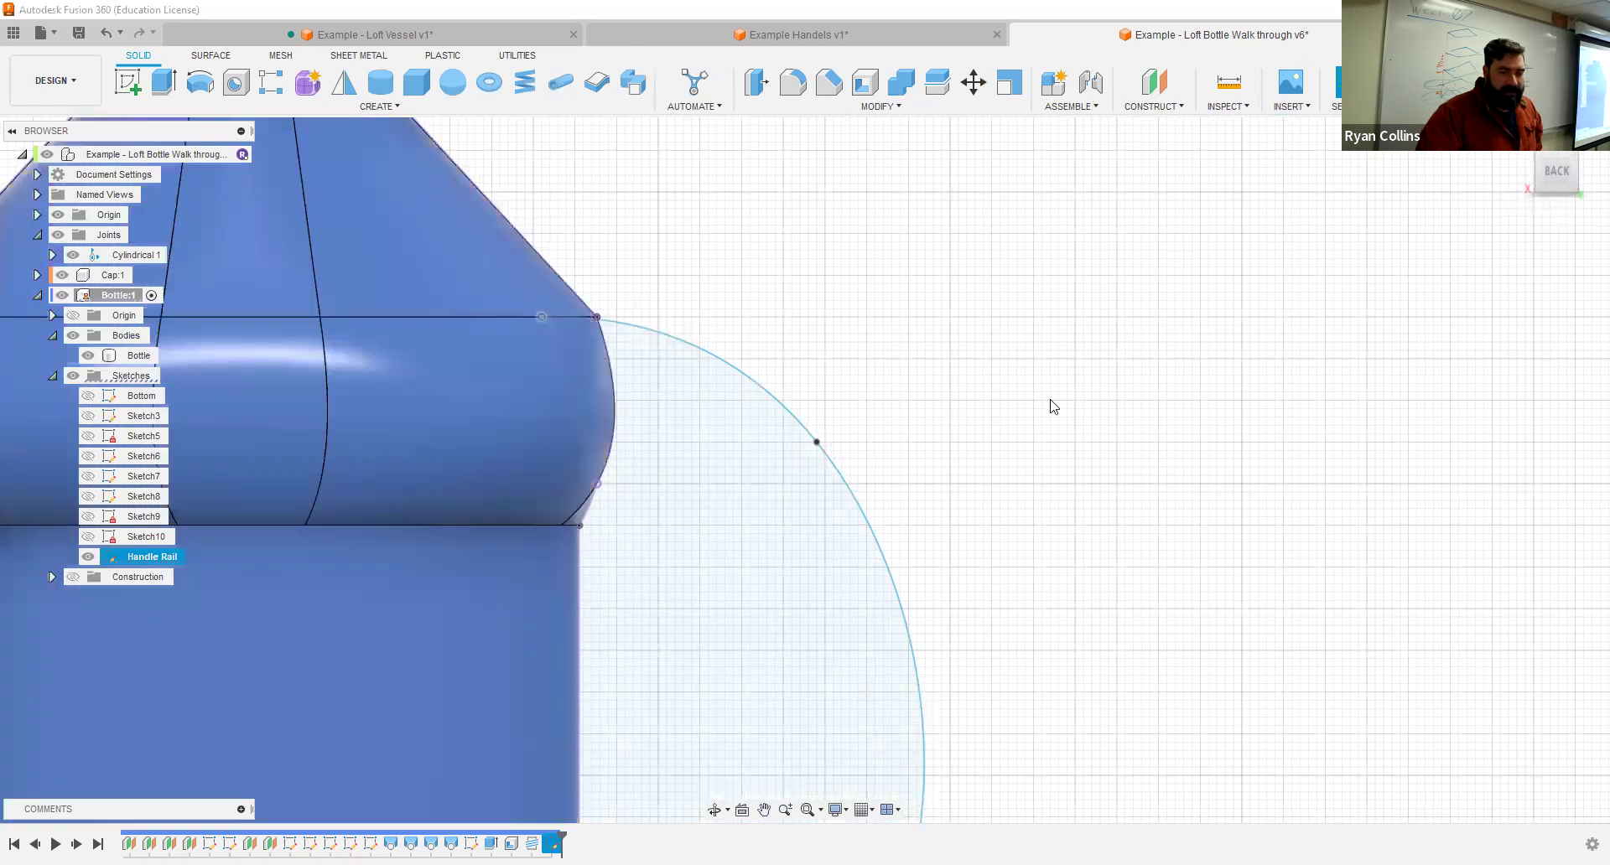
{"action": "scroll", "coordinate": [1039, 562], "scroll_direction": "down", "scroll_amount": 2}
{"action": "scroll", "coordinate": [1039, 564], "scroll_direction": "down", "scroll_amount": 1}
{"action": "middle_click_drag", "start_coordinate": [1124, 500], "coordinate": [1060, 503], "text": "shift"}
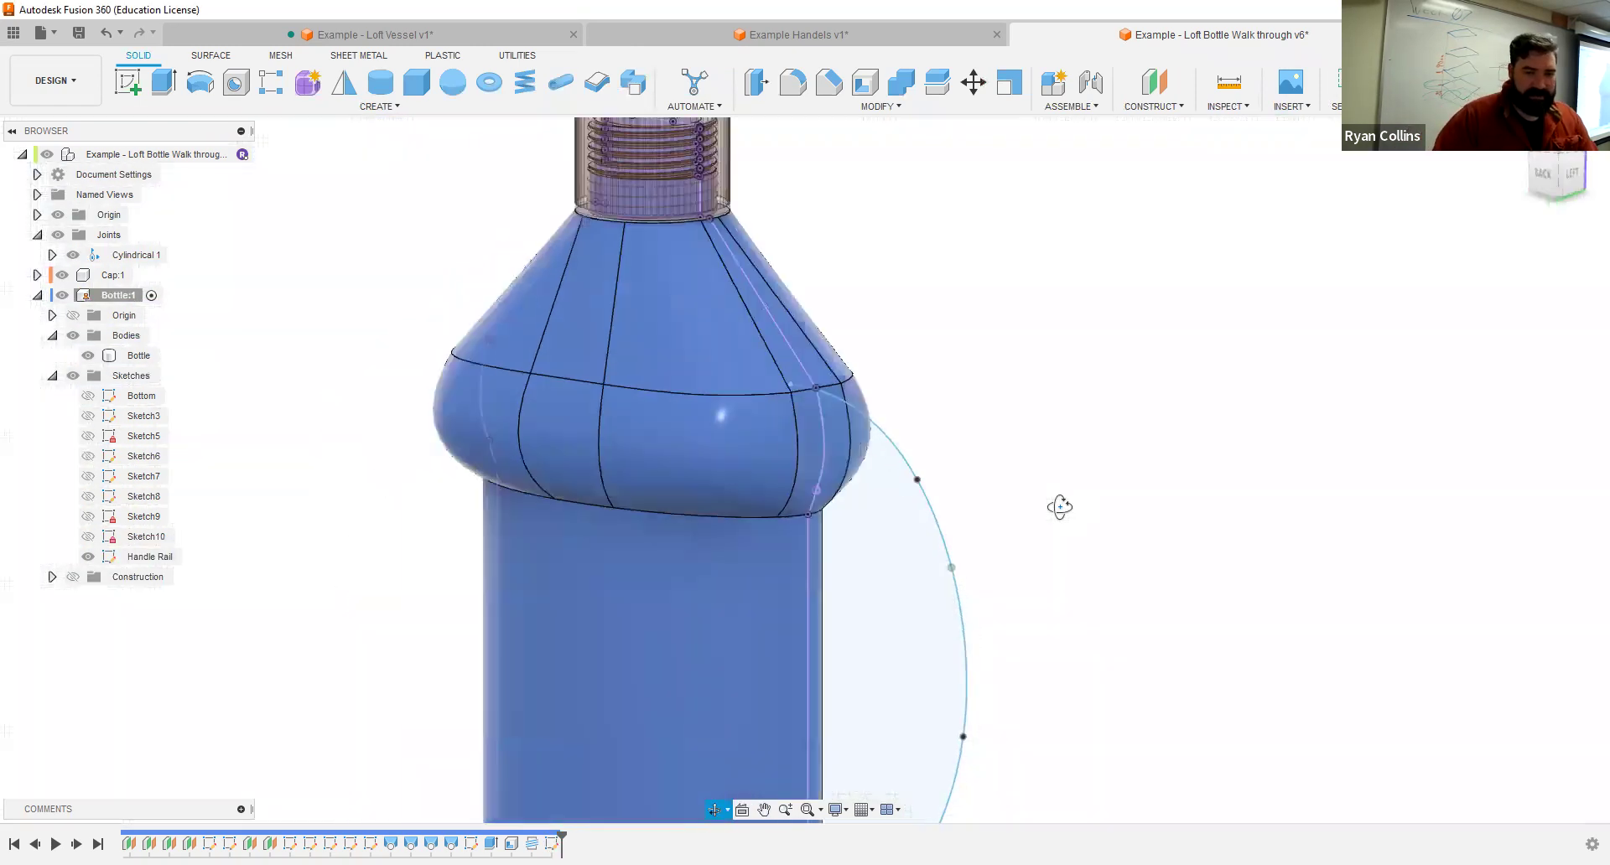
{"action": "middle_click_drag", "start_coordinate": [1078, 575], "coordinate": [995, 362], "text": "shift"}
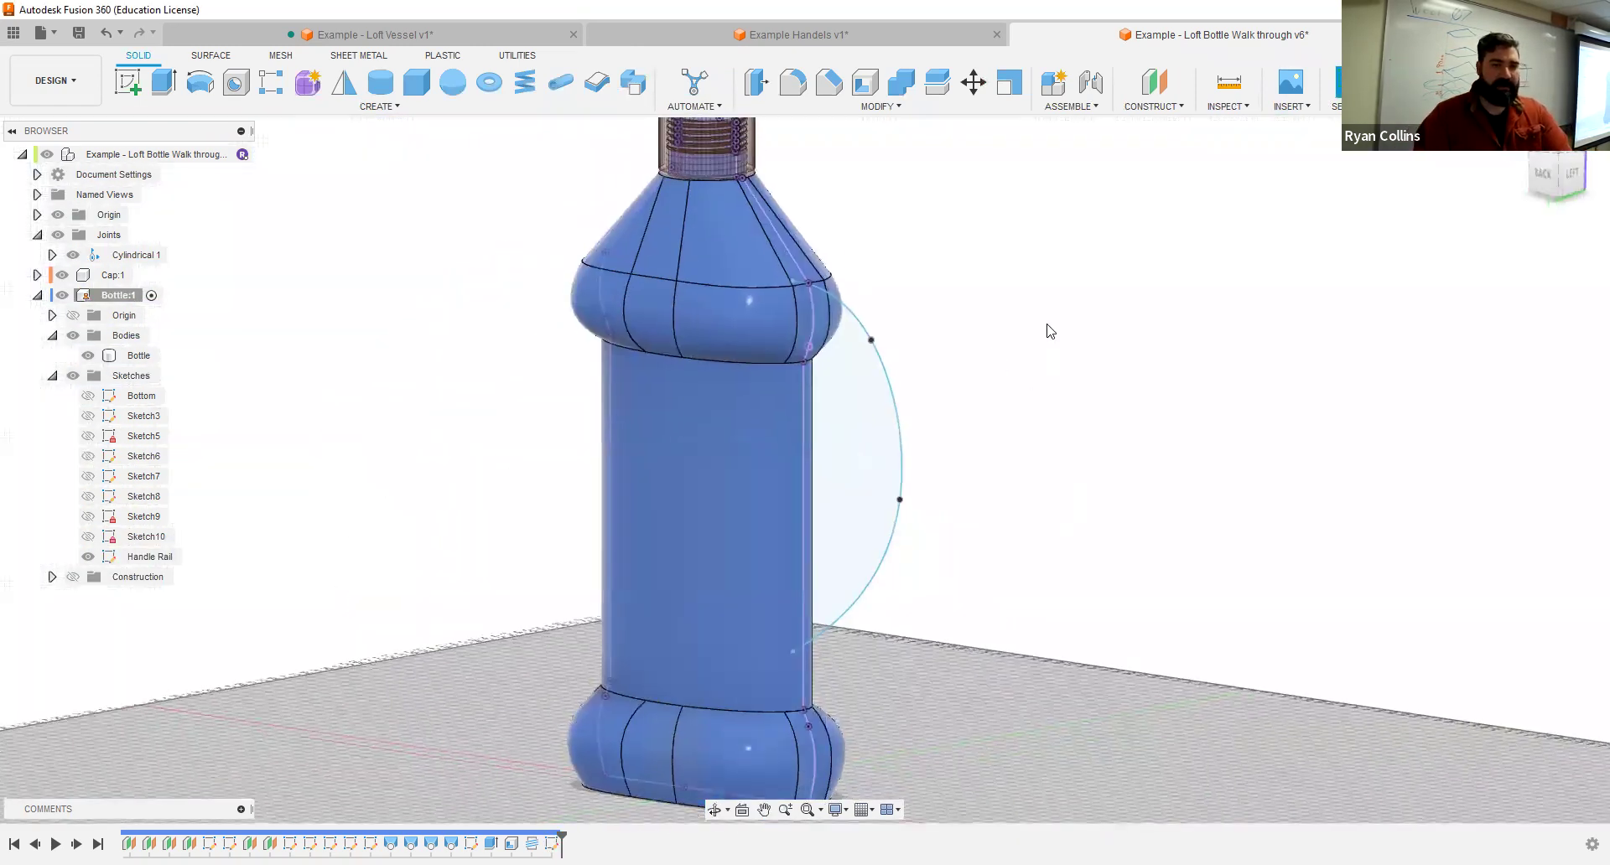
Step: Set up a circular pipe along the Handle Rail spline with an 18 mm section size and the New Body operation
{"action": "left_click", "coordinate": [560, 82]}
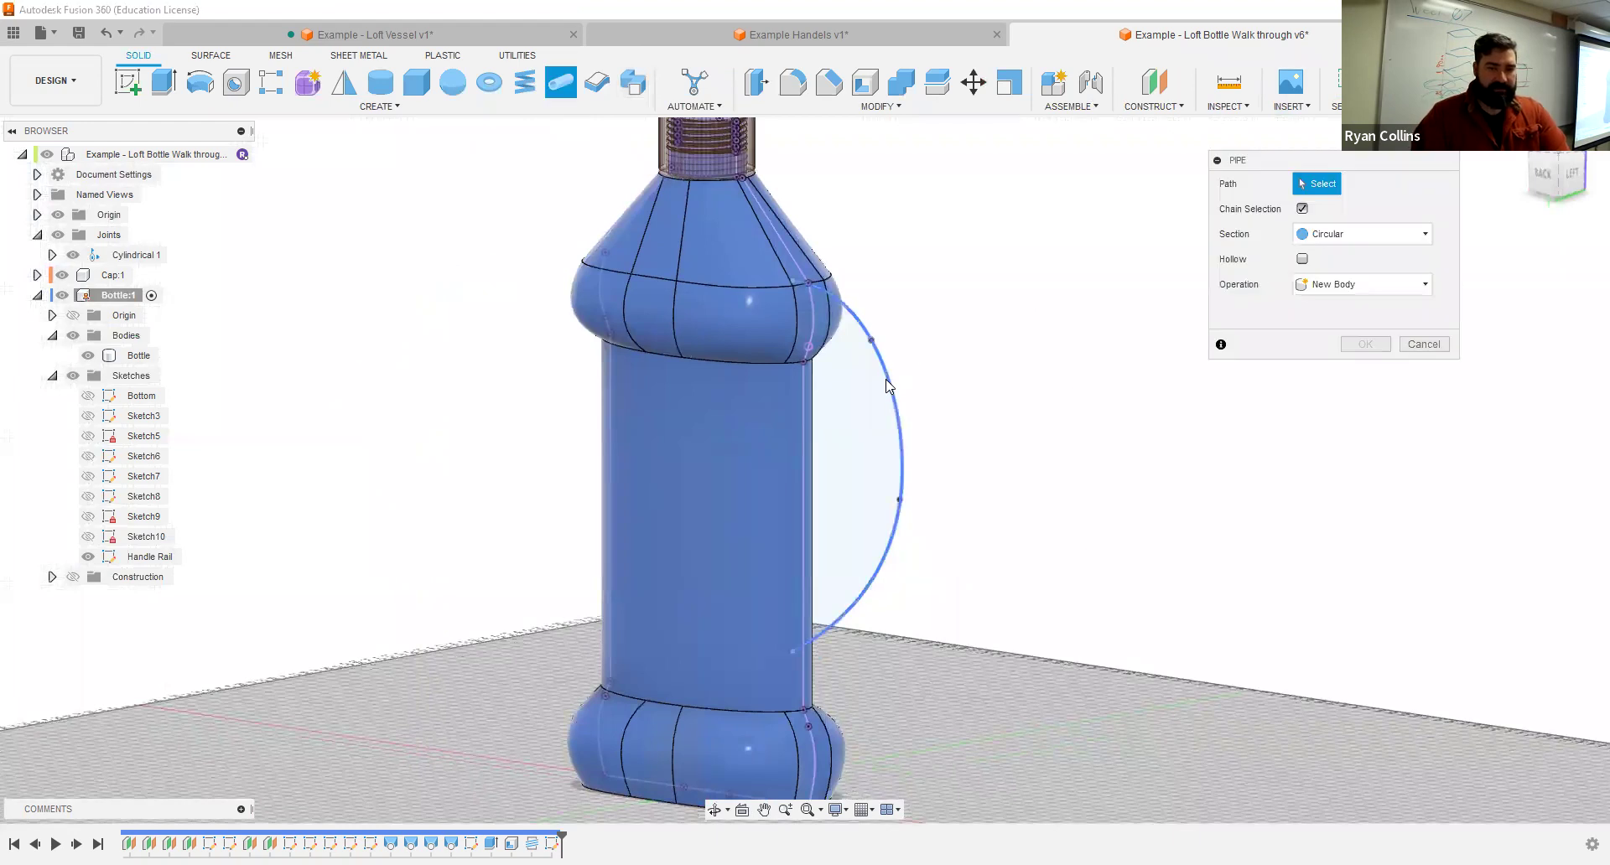
{"action": "left_click", "coordinate": [889, 386]}
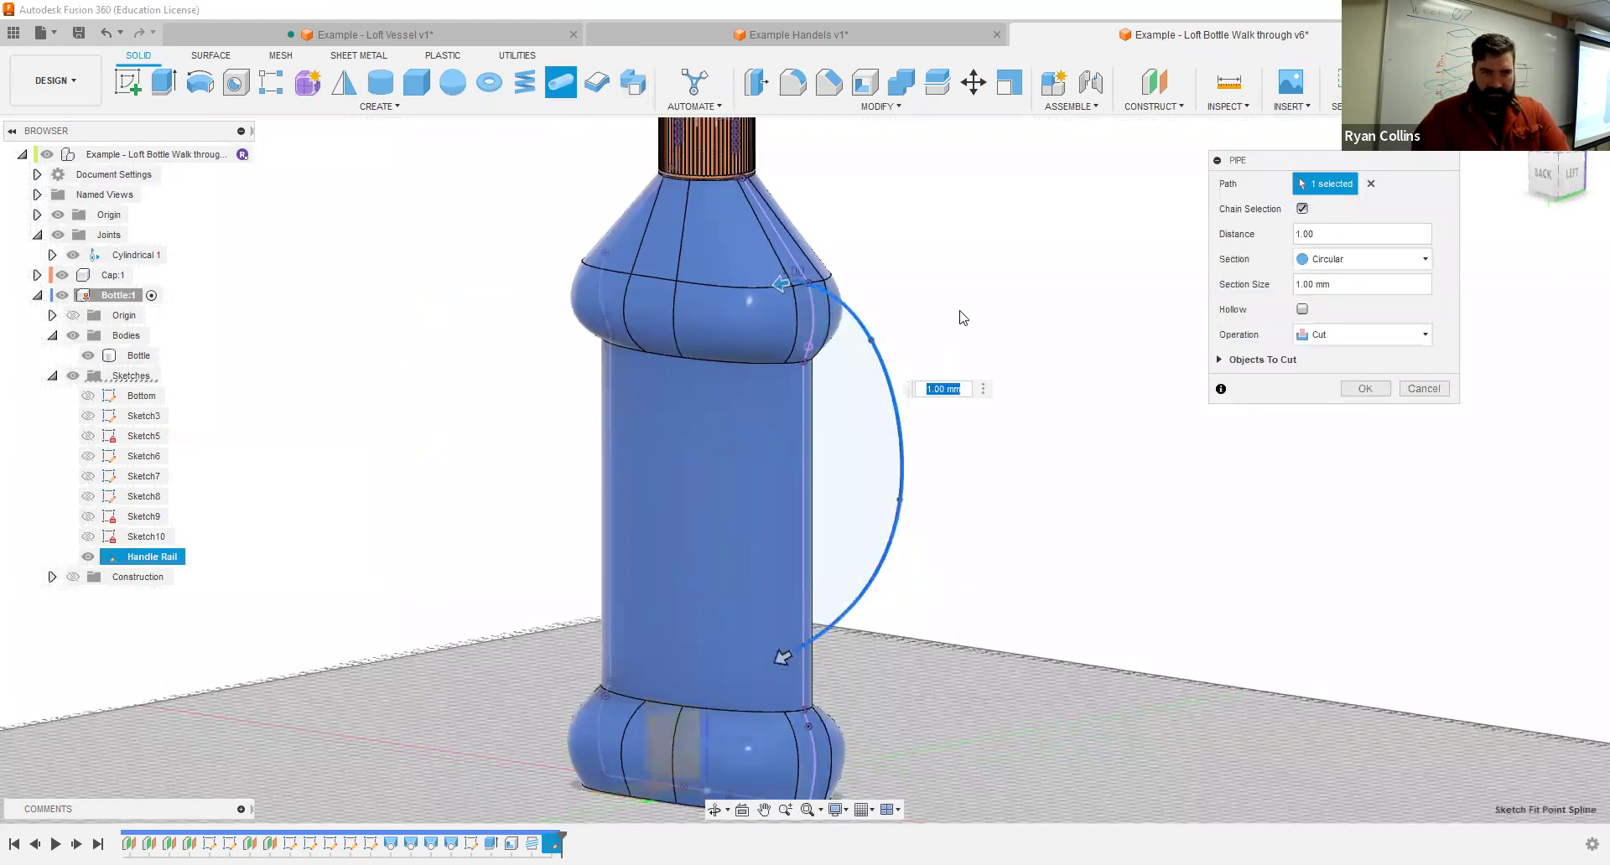
{"action": "scroll", "coordinate": [983, 274], "scroll_direction": "down", "scroll_amount": 3}
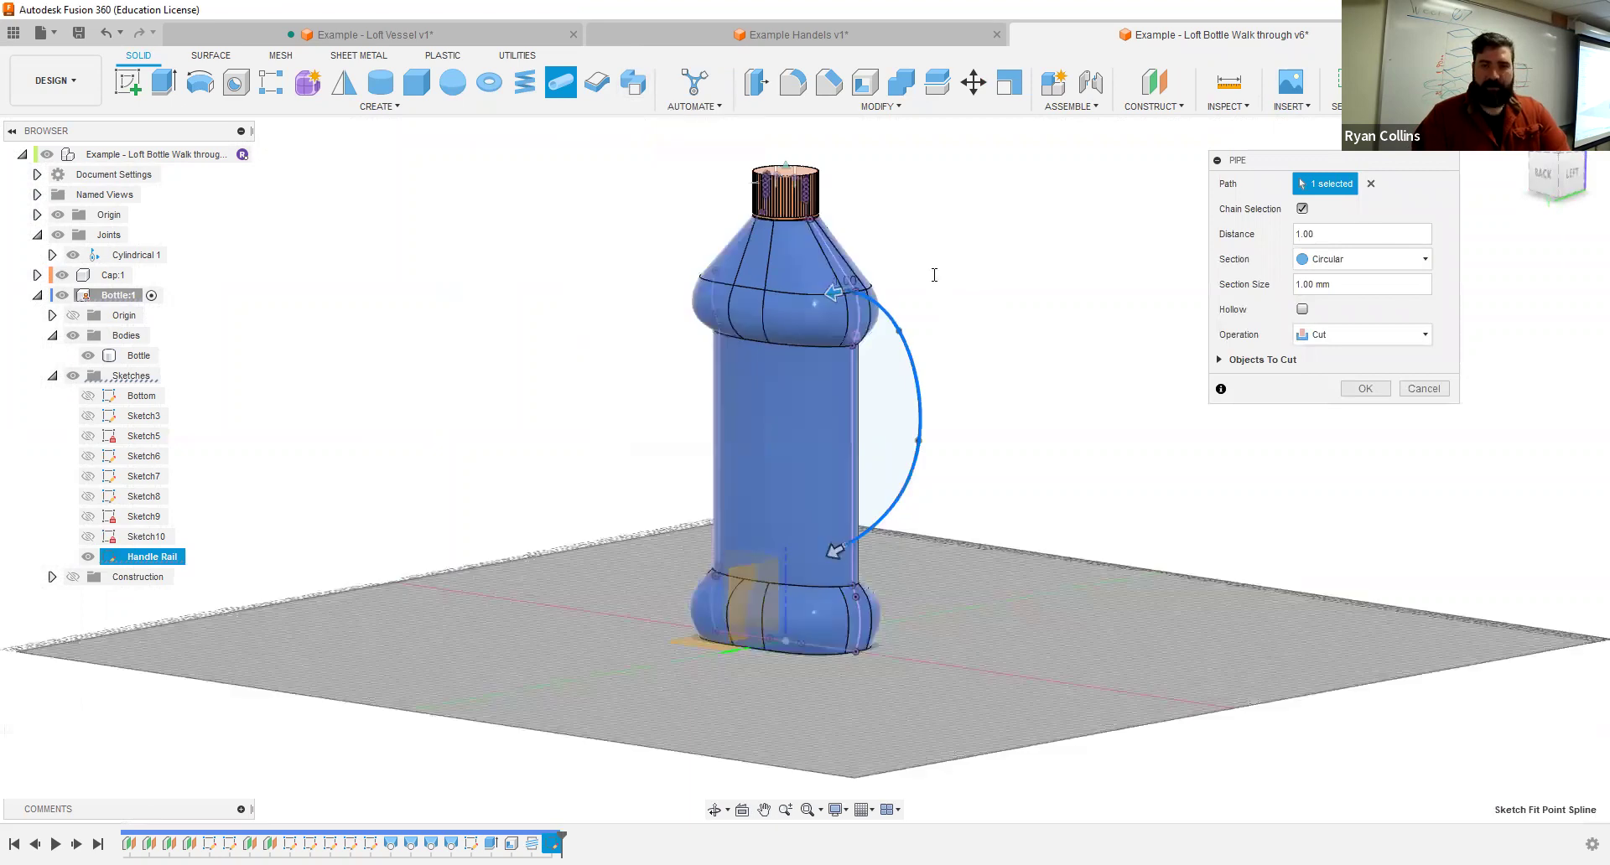
{"action": "left_click", "coordinate": [1339, 237]}
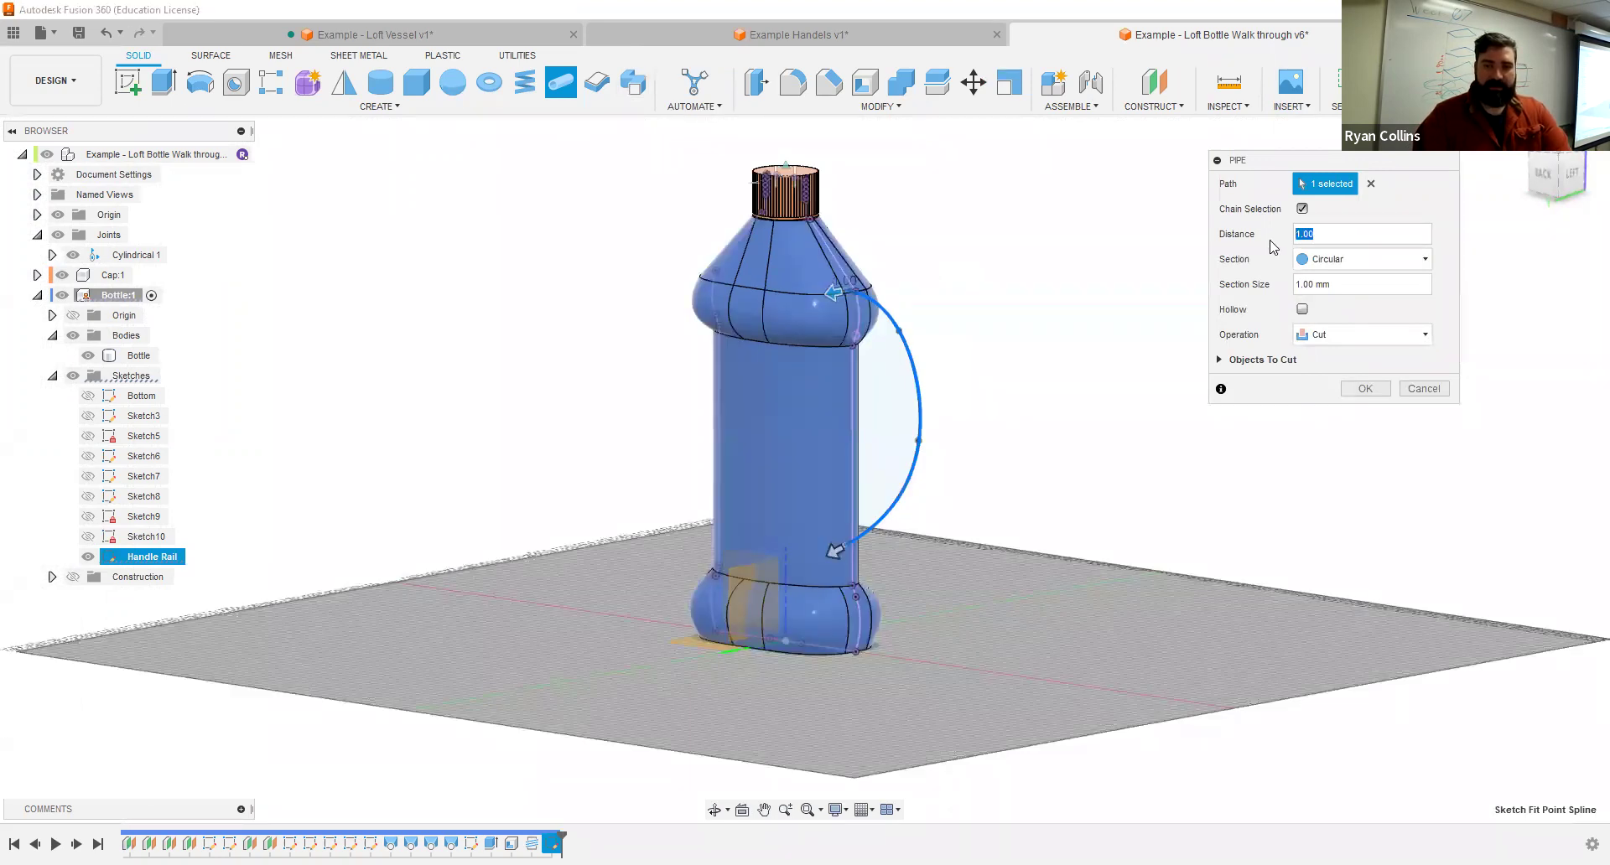
{"action": "type", "text": "5"}
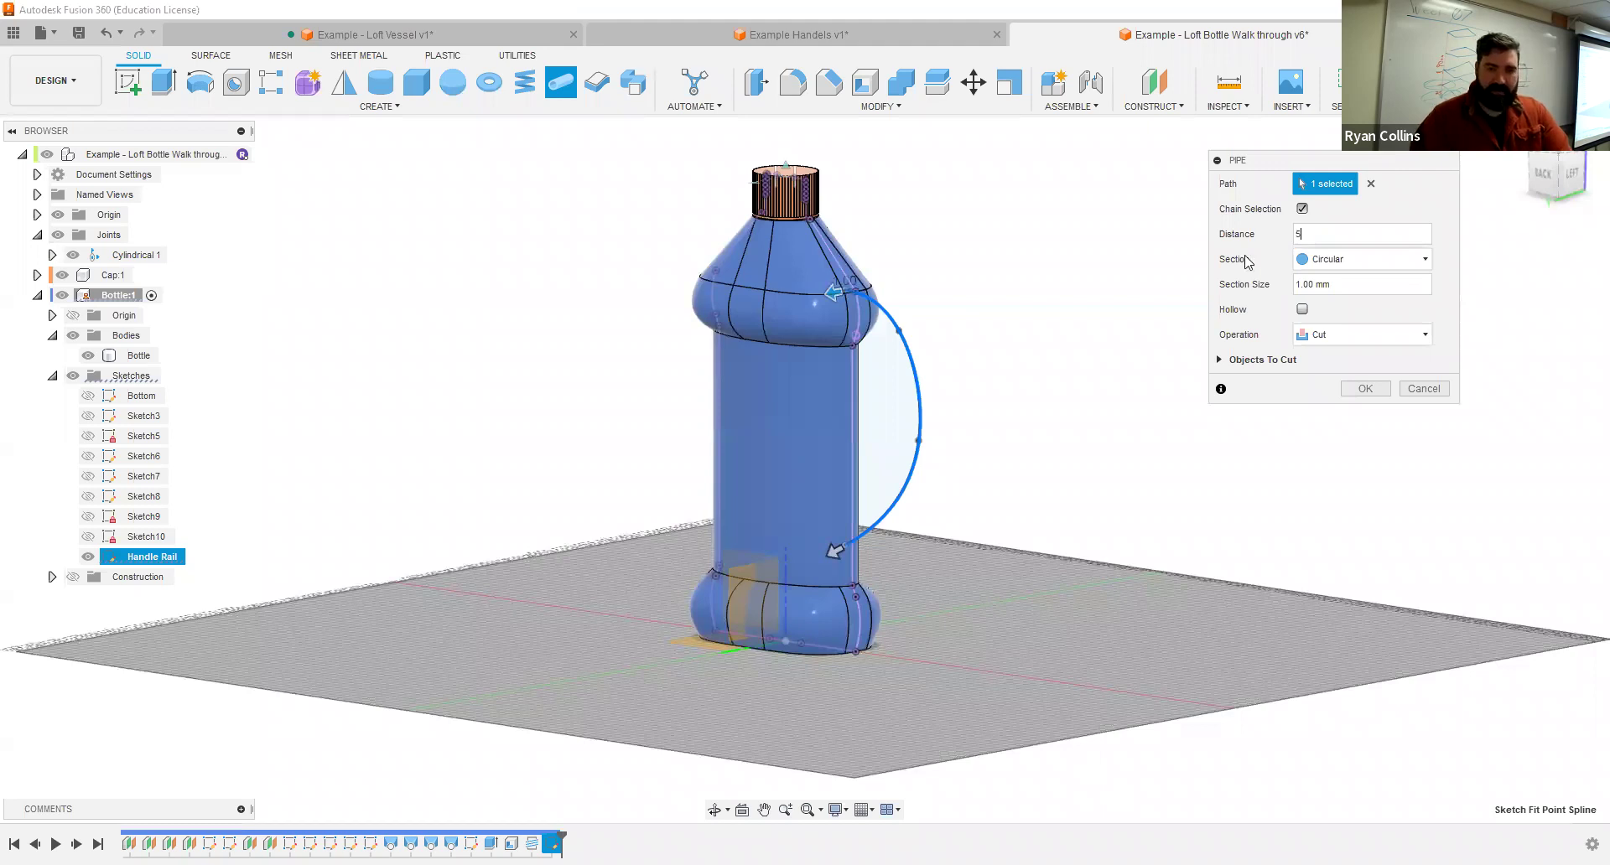
{"action": "left_click", "coordinate": [1372, 186]}
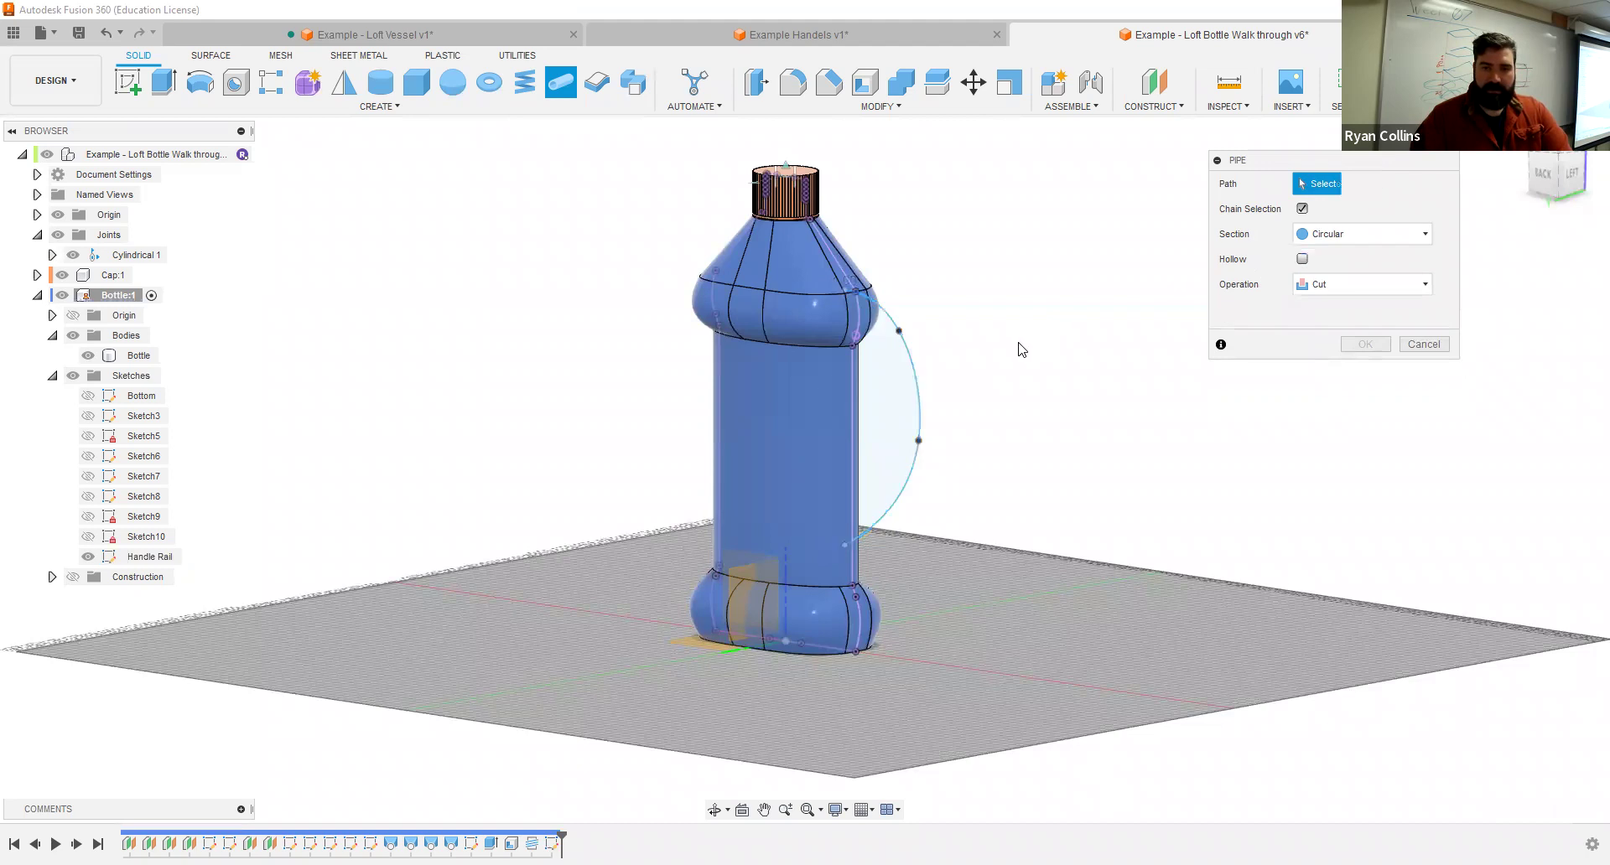
{"action": "left_click", "coordinate": [909, 366]}
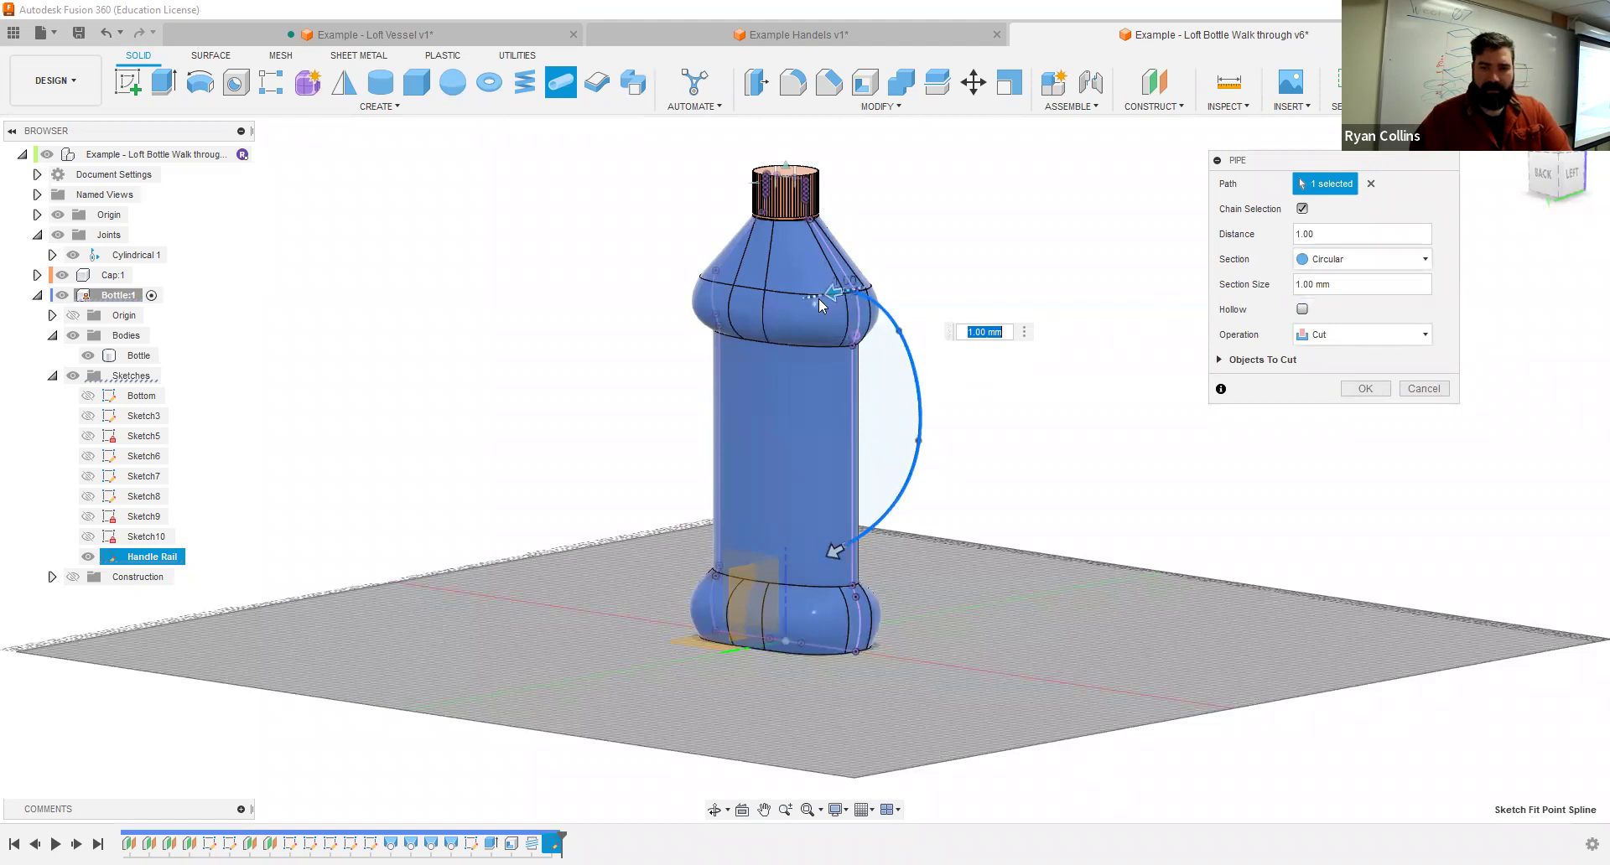
{"action": "type", "text": "18"}
{"action": "left_click", "coordinate": [1359, 336]}
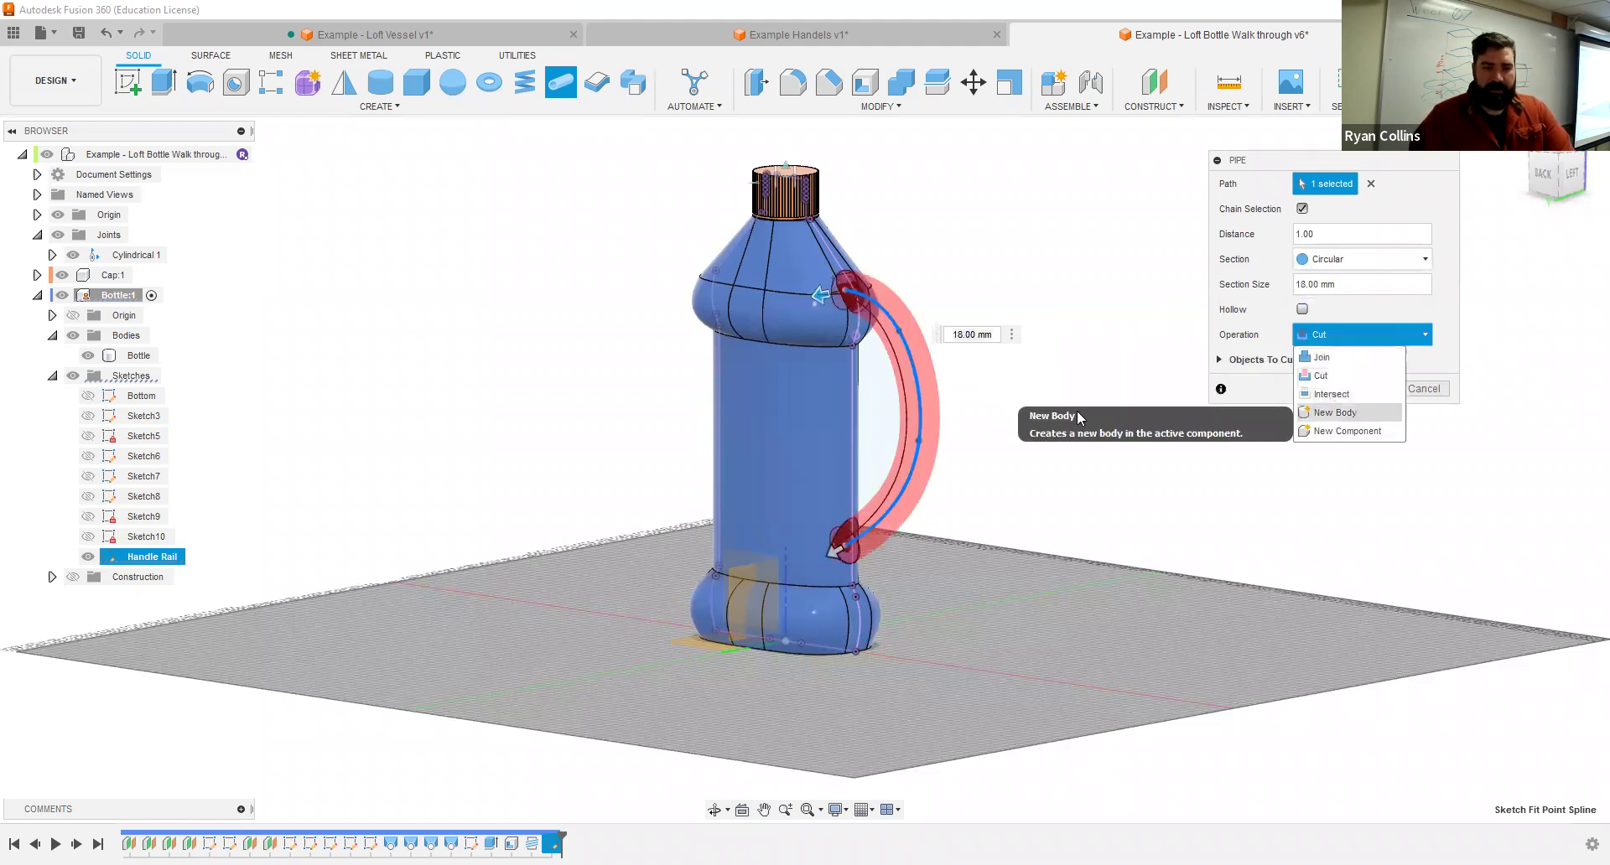
{"action": "key", "text": "Return"}
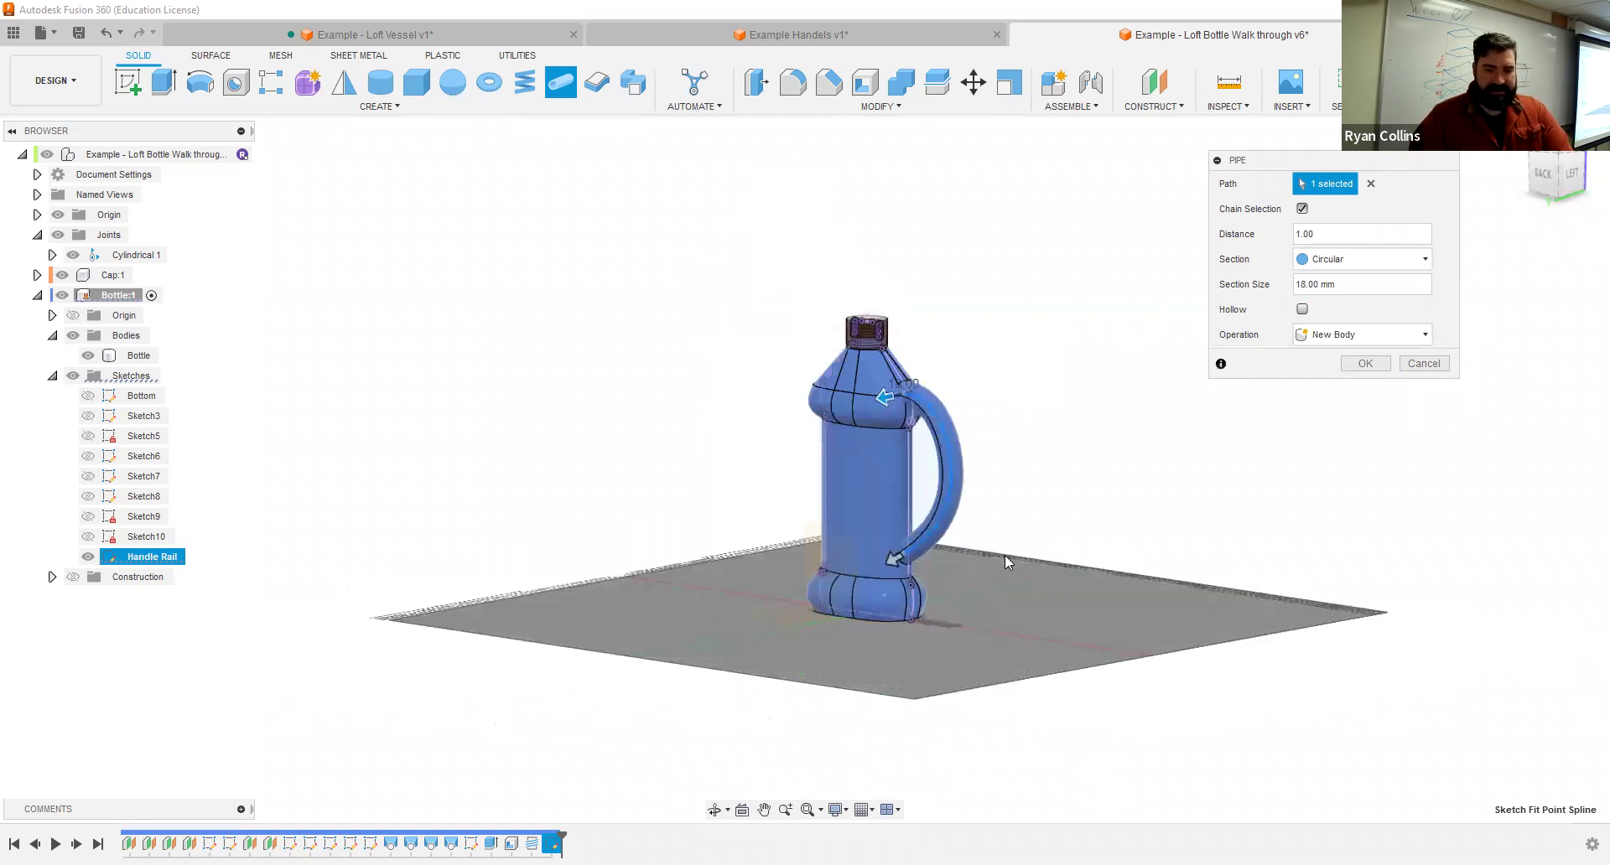
Step: Inspect where the pipe preview meets the bottle, hide the Cap component and set the visual style to Shaded with Hidden Edges
{"action": "scroll", "coordinate": [916, 591], "scroll_direction": "up", "scroll_amount": 5}
{"action": "scroll", "coordinate": [917, 592], "scroll_direction": "up", "scroll_amount": 3}
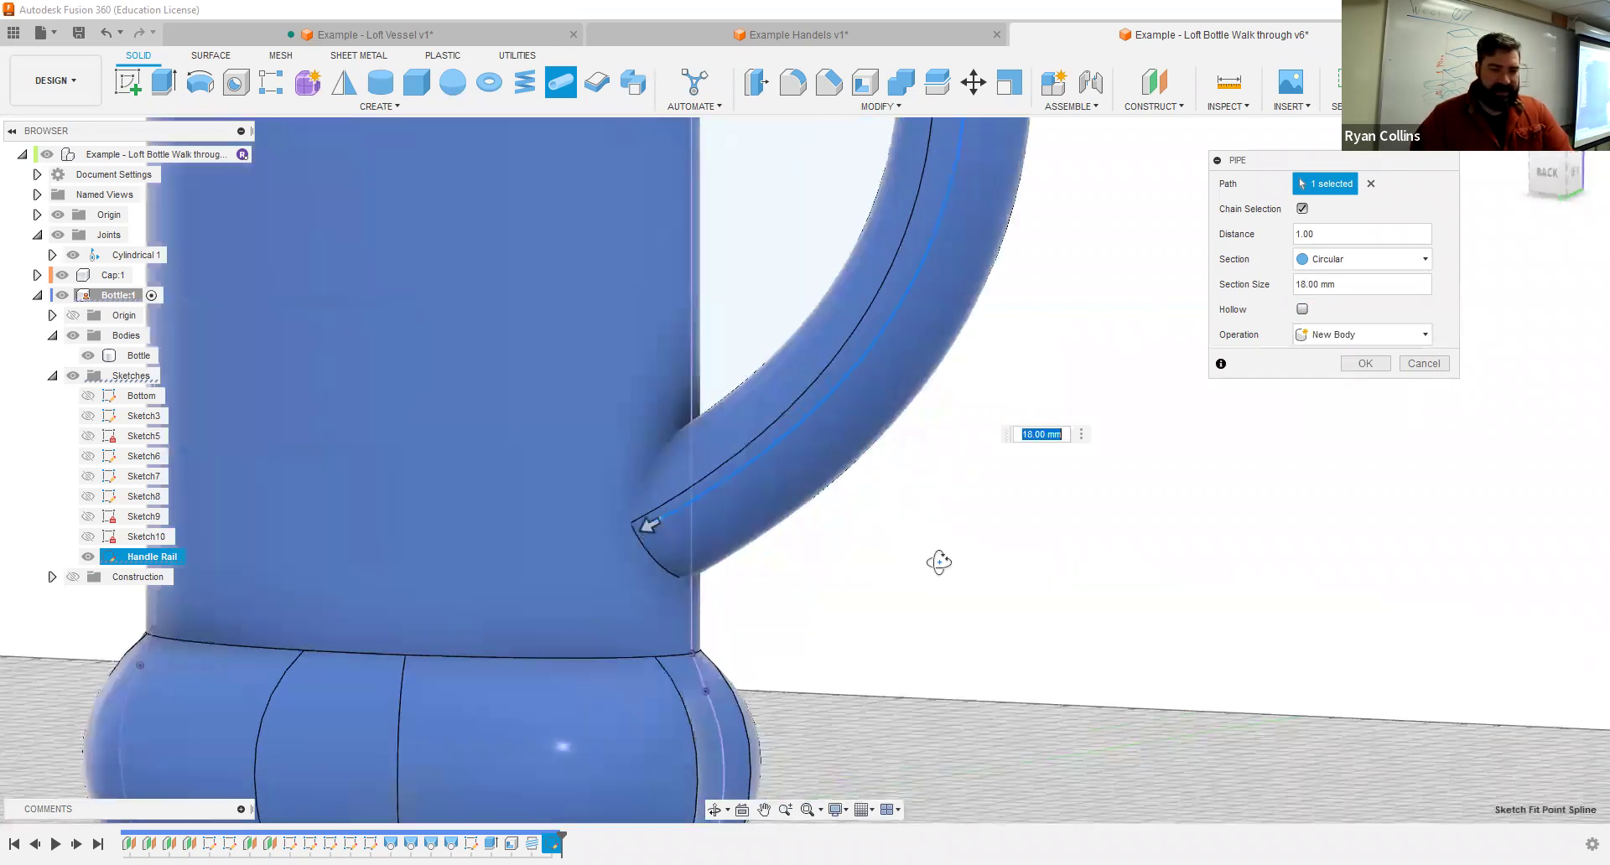
{"action": "middle_click_drag", "start_coordinate": [896, 579], "coordinate": [956, 604], "text": "shift"}
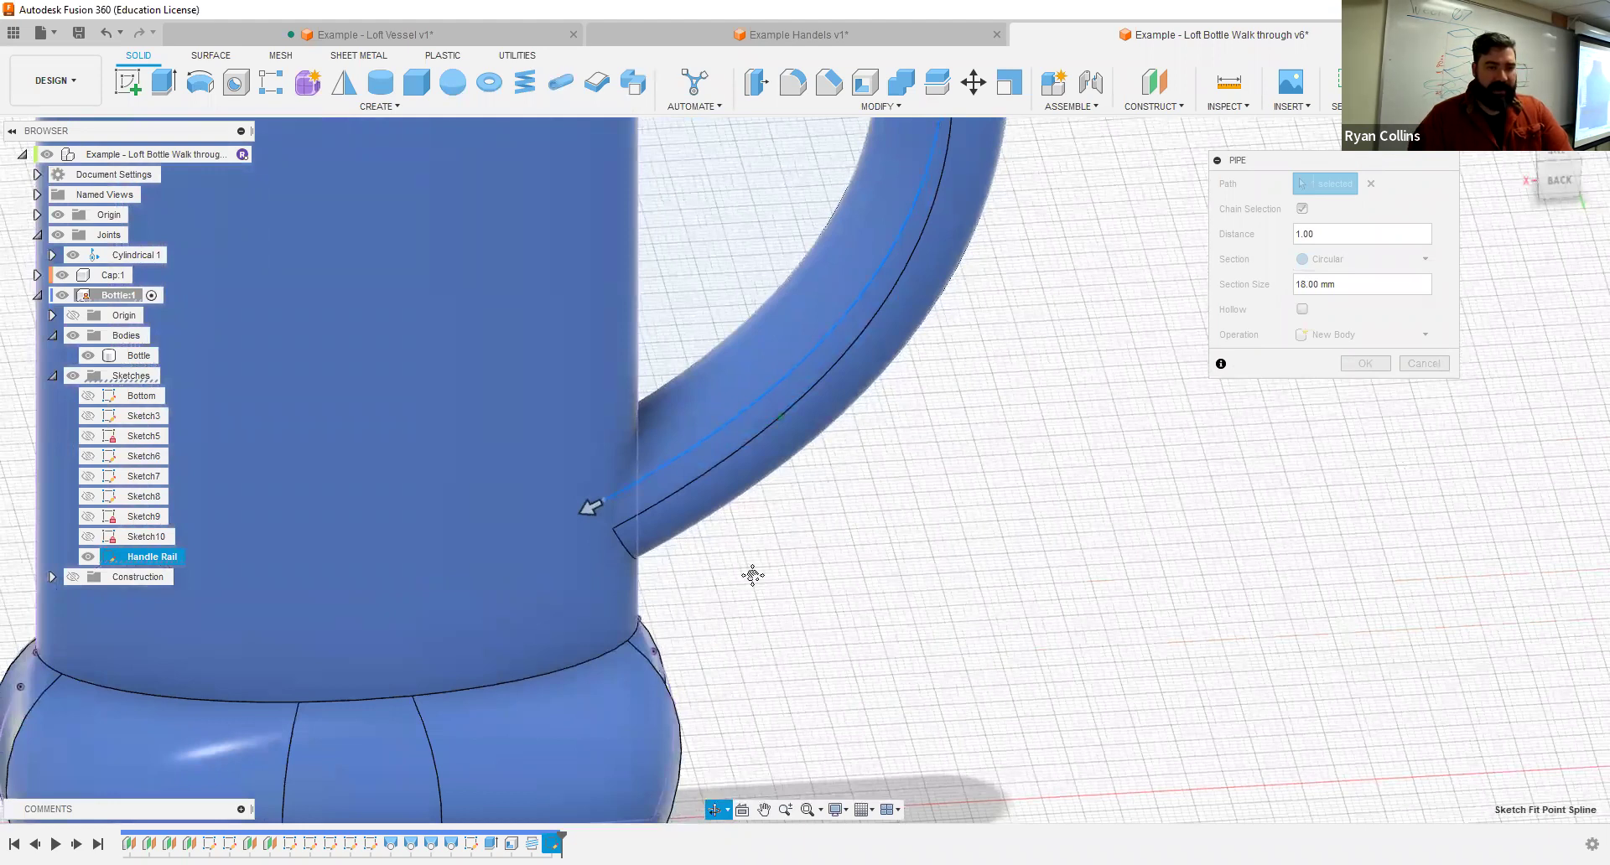
{"action": "middle_click_drag", "start_coordinate": [870, 350], "coordinate": [880, 333], "text": "shift"}
{"action": "scroll", "coordinate": [902, 327], "scroll_direction": "up", "scroll_amount": 2}
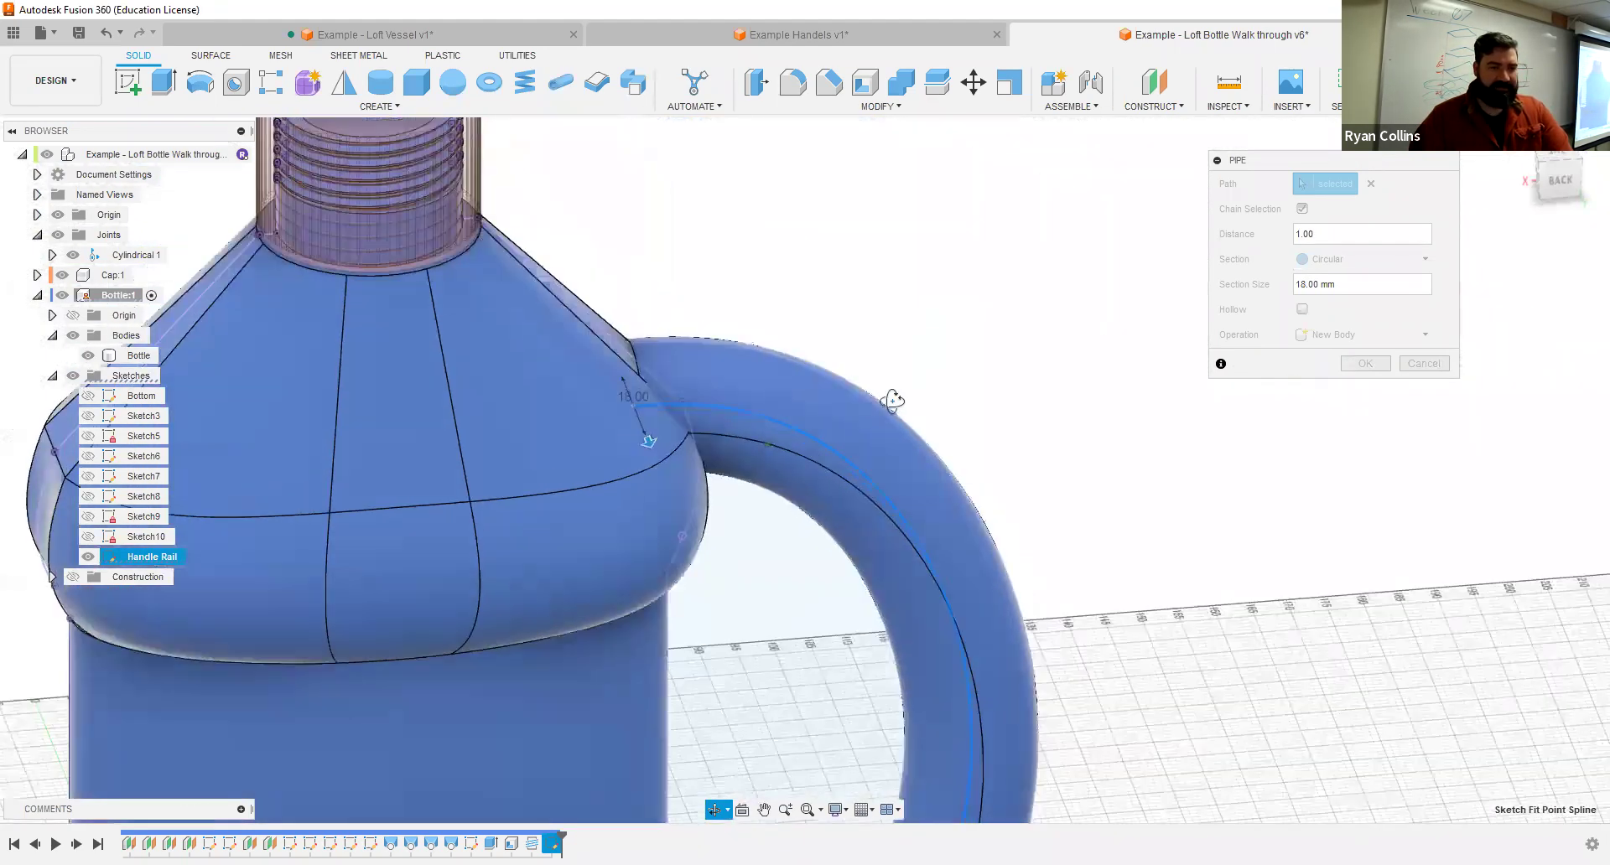
{"action": "left_click", "coordinate": [62, 275]}
{"action": "middle_click_drag", "start_coordinate": [423, 293], "coordinate": [454, 327], "text": "shift"}
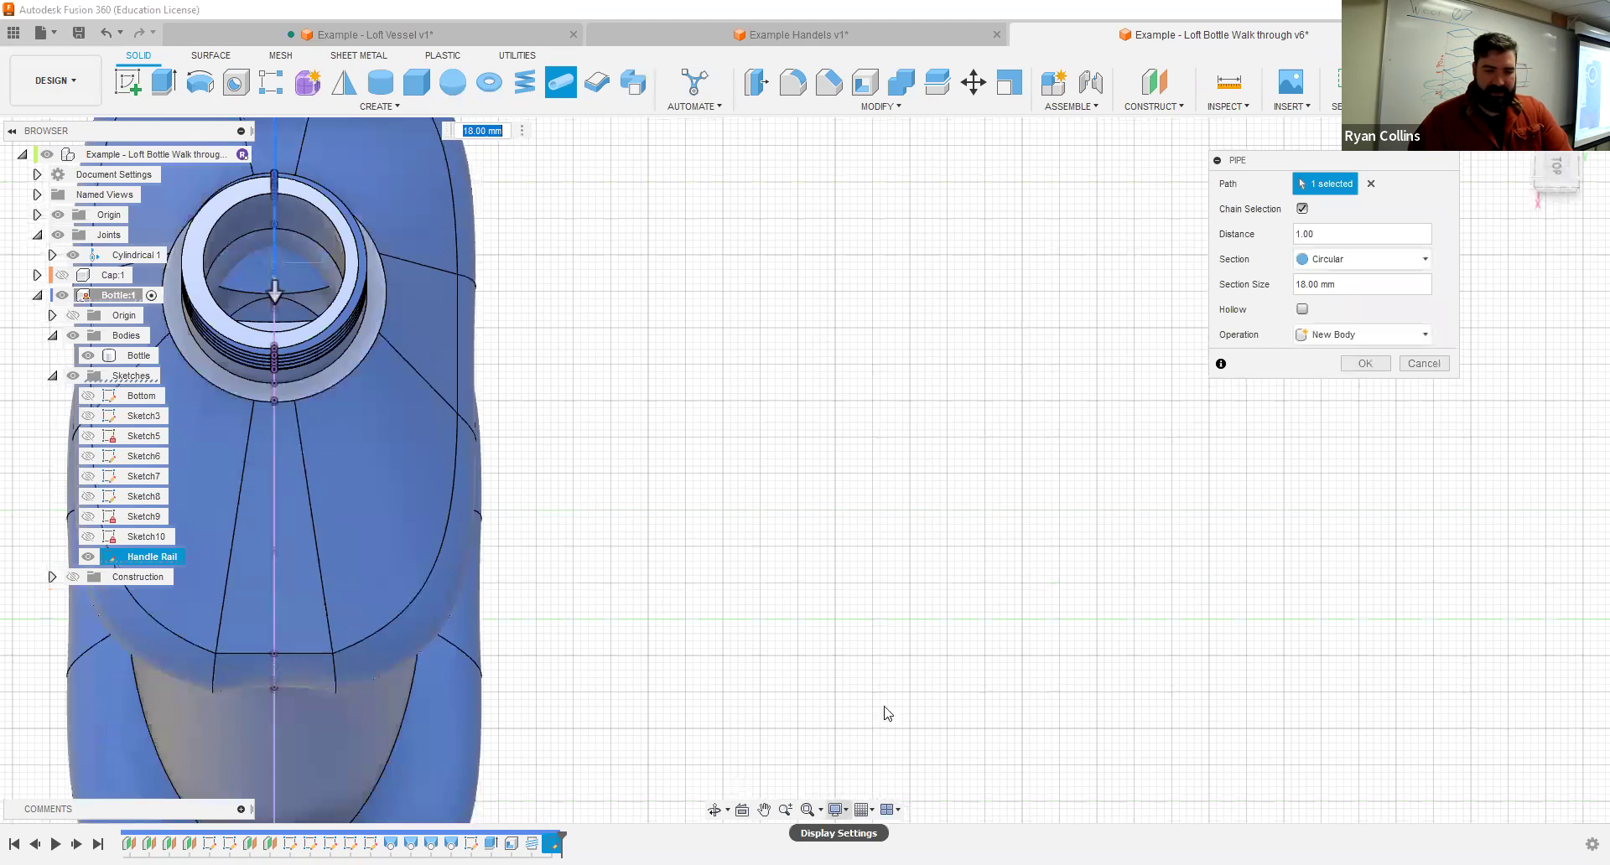
{"action": "left_click", "coordinate": [836, 809]}
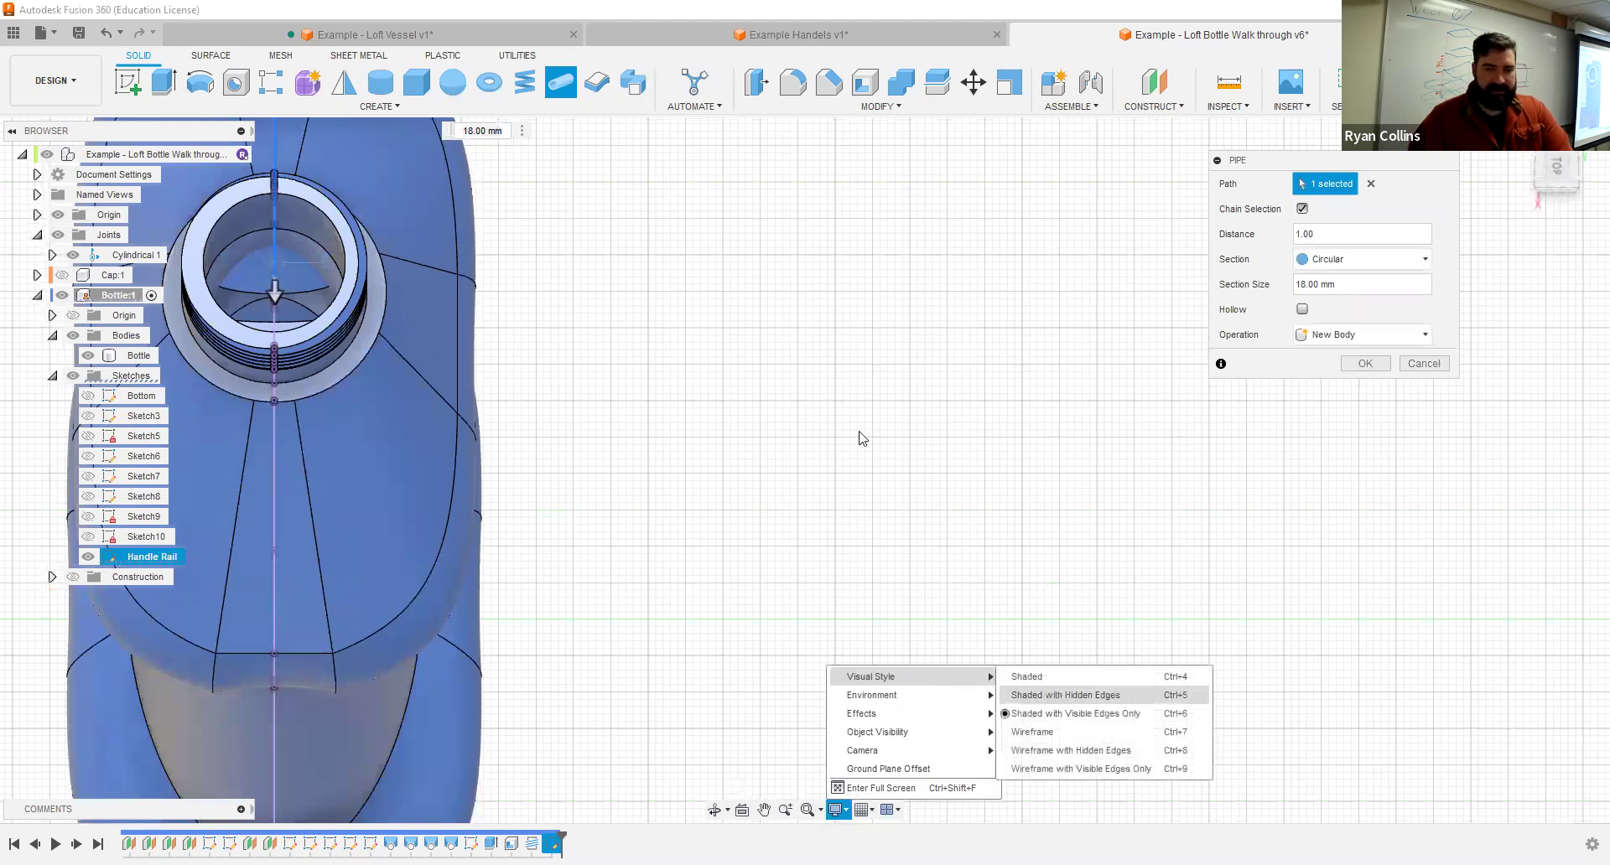
{"action": "left_click", "coordinate": [1065, 695]}
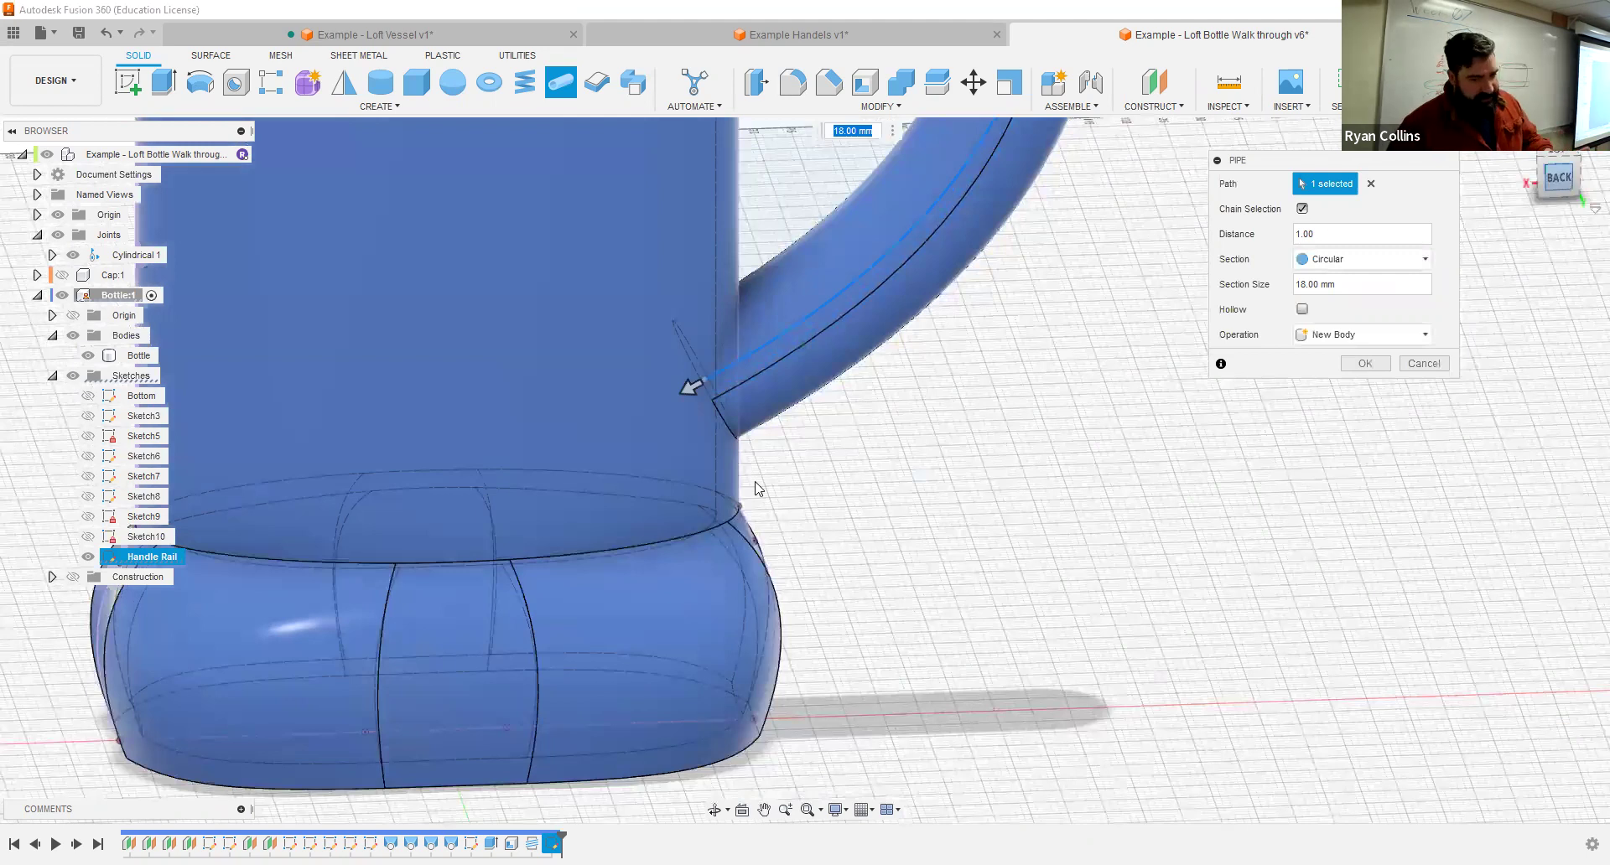
Step: Check the pipe ends against the bottle wall, create the pipe and rename its new body Pipe Handle
{"action": "scroll", "coordinate": [935, 395], "scroll_direction": "down", "scroll_amount": 5}
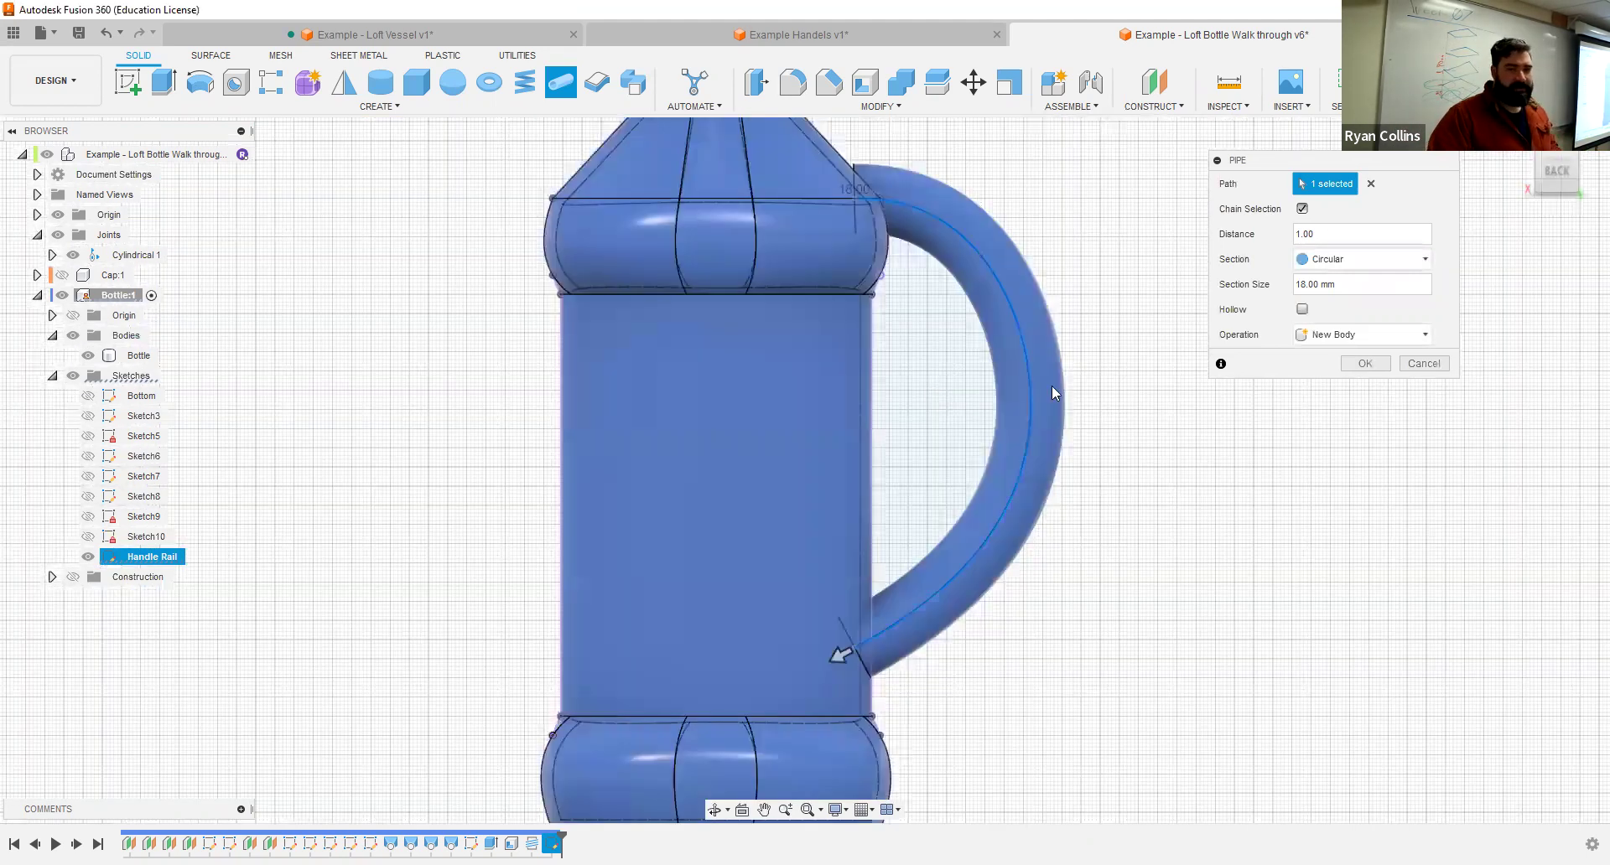
{"action": "scroll", "coordinate": [835, 209], "scroll_direction": "up", "scroll_amount": 8}
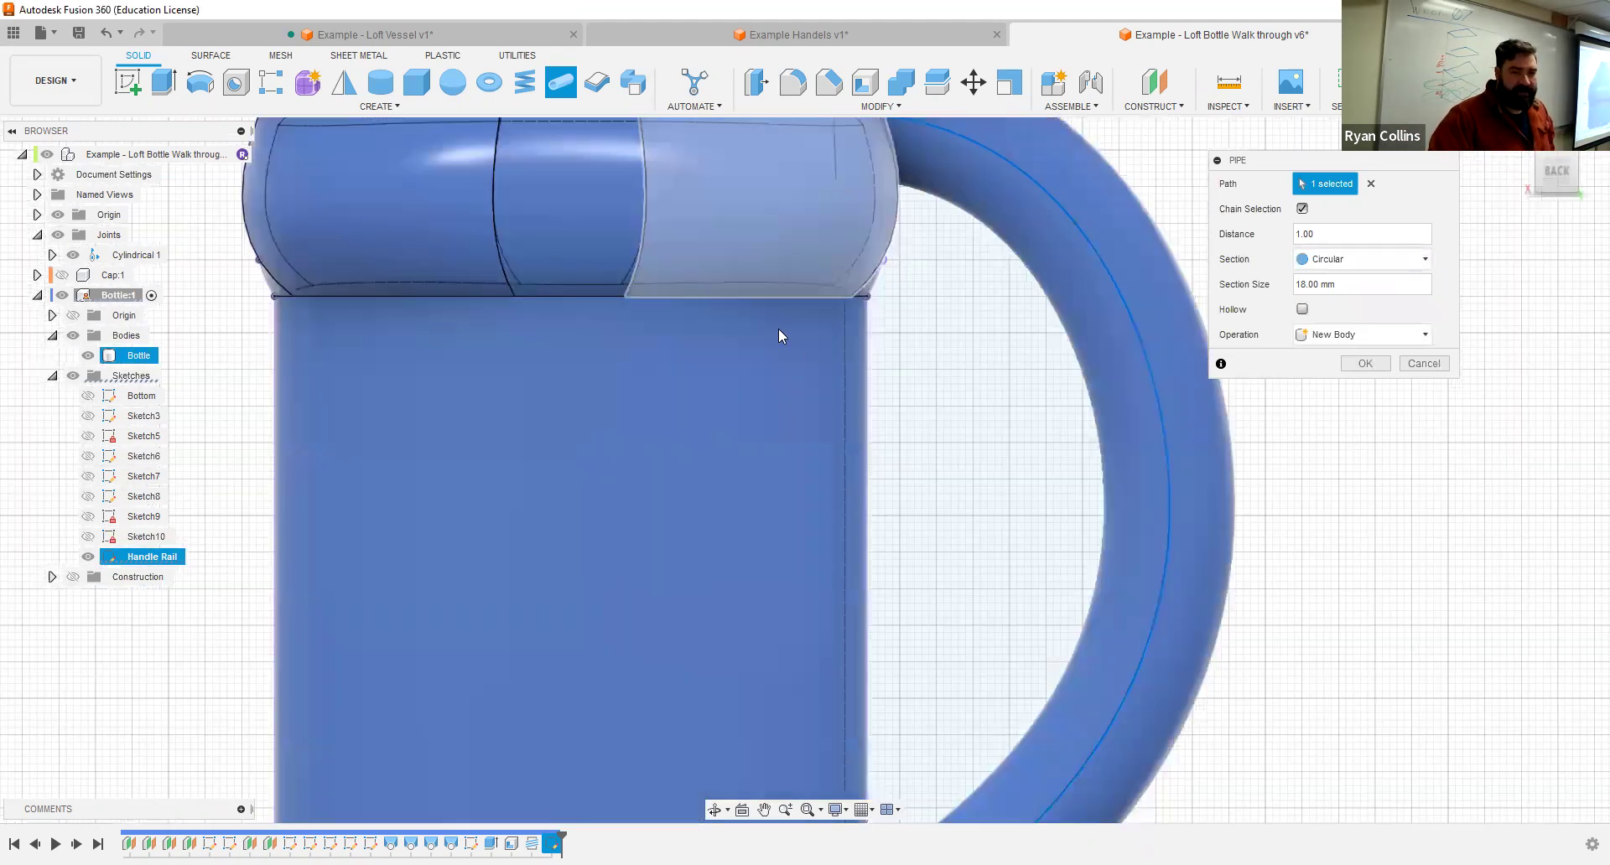
{"action": "scroll", "coordinate": [780, 335], "scroll_direction": "down", "scroll_amount": 3}
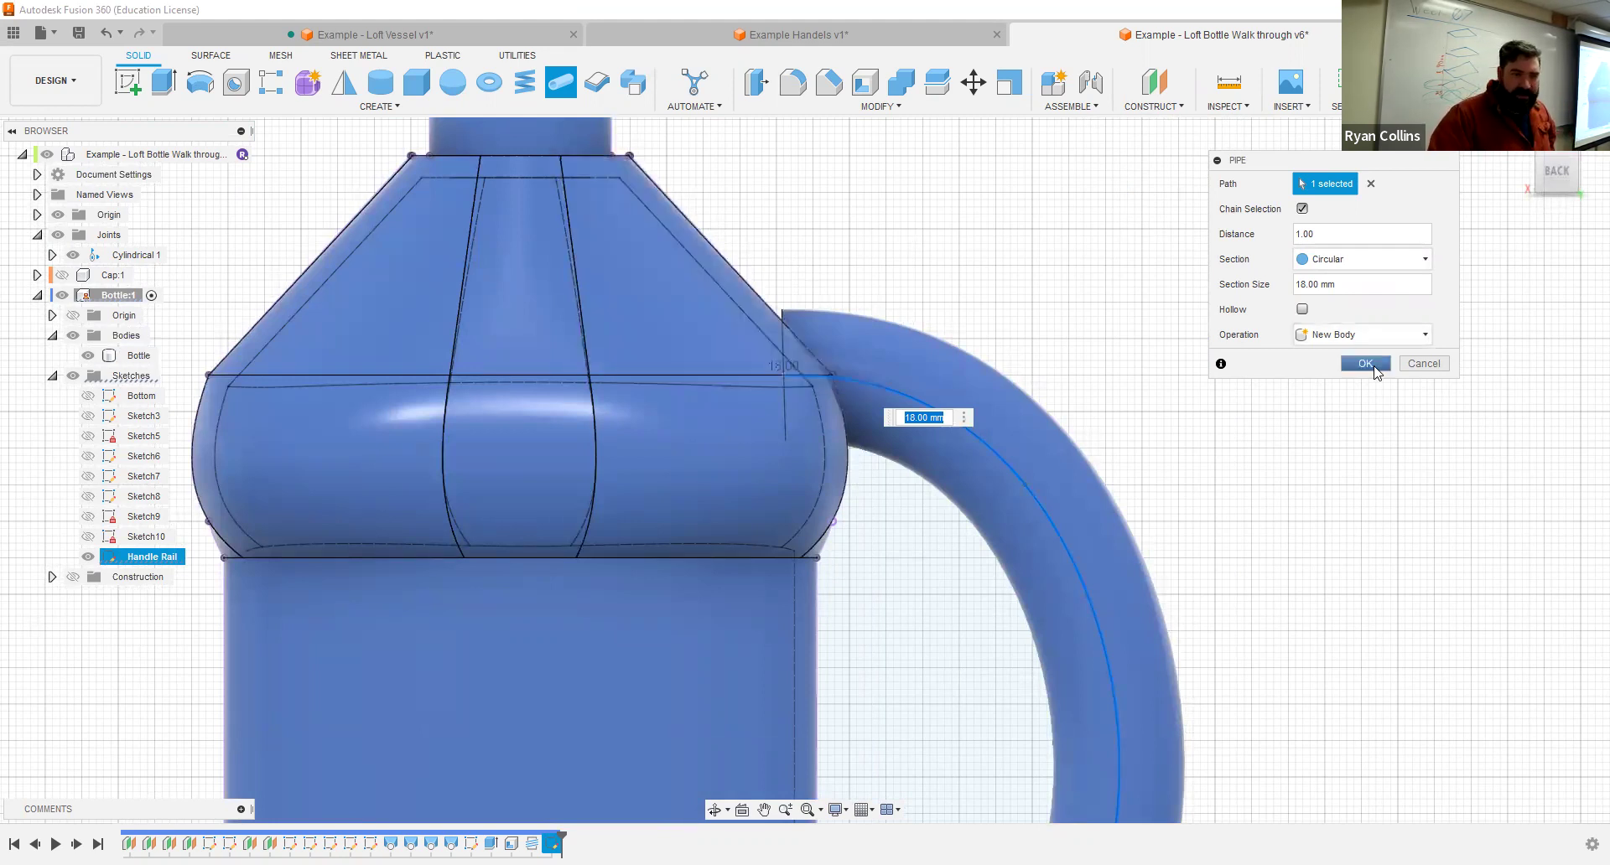
{"action": "key", "text": "Return"}
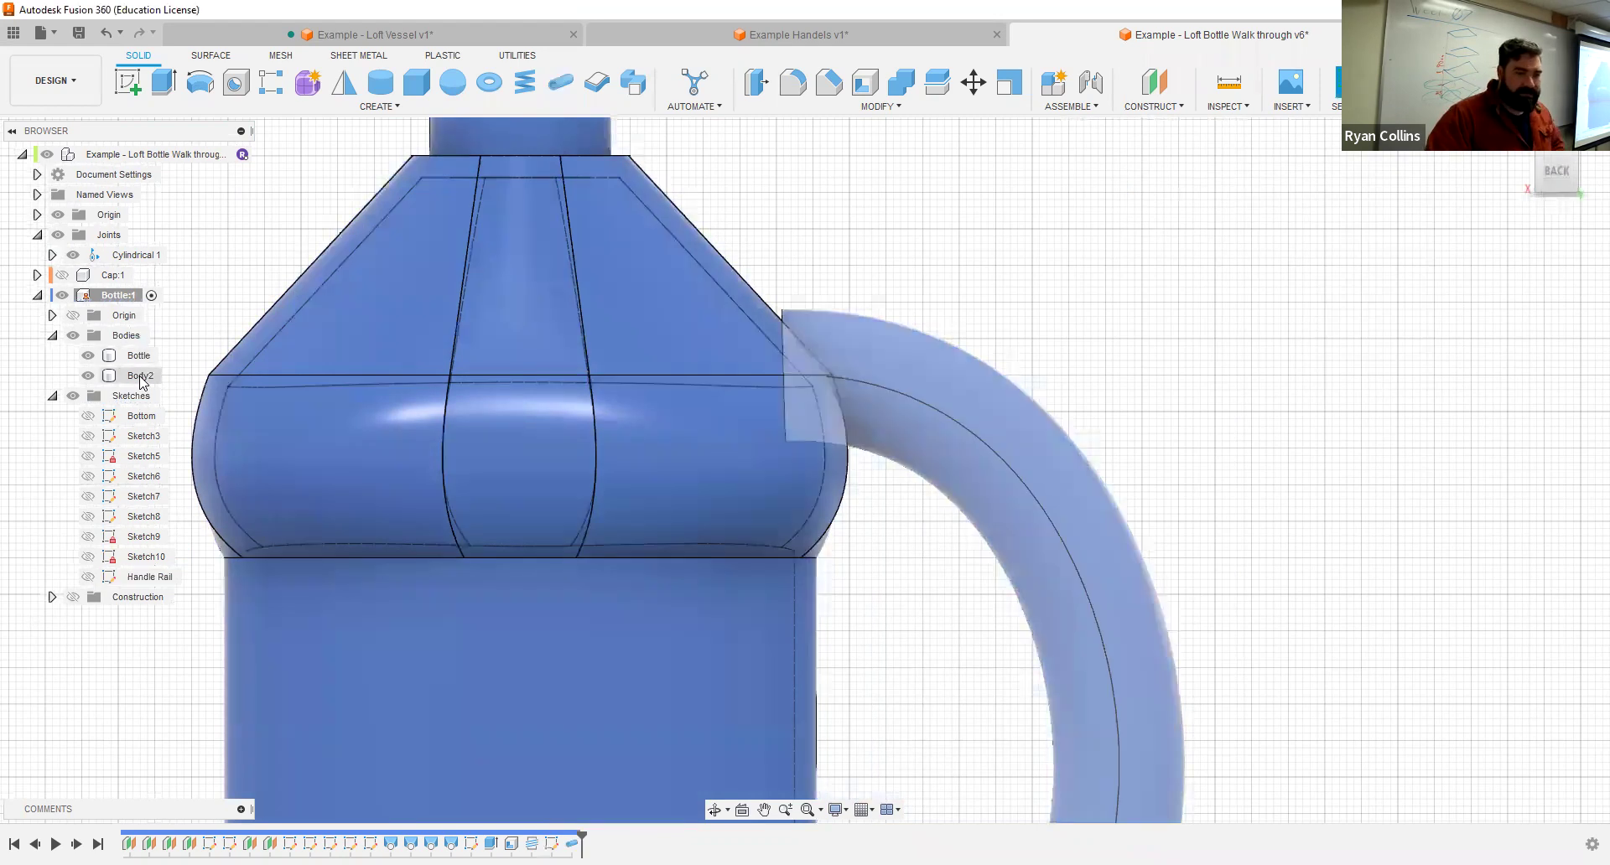
{"action": "double_click", "coordinate": [141, 376]}
{"action": "type", "text": "Pipe"}
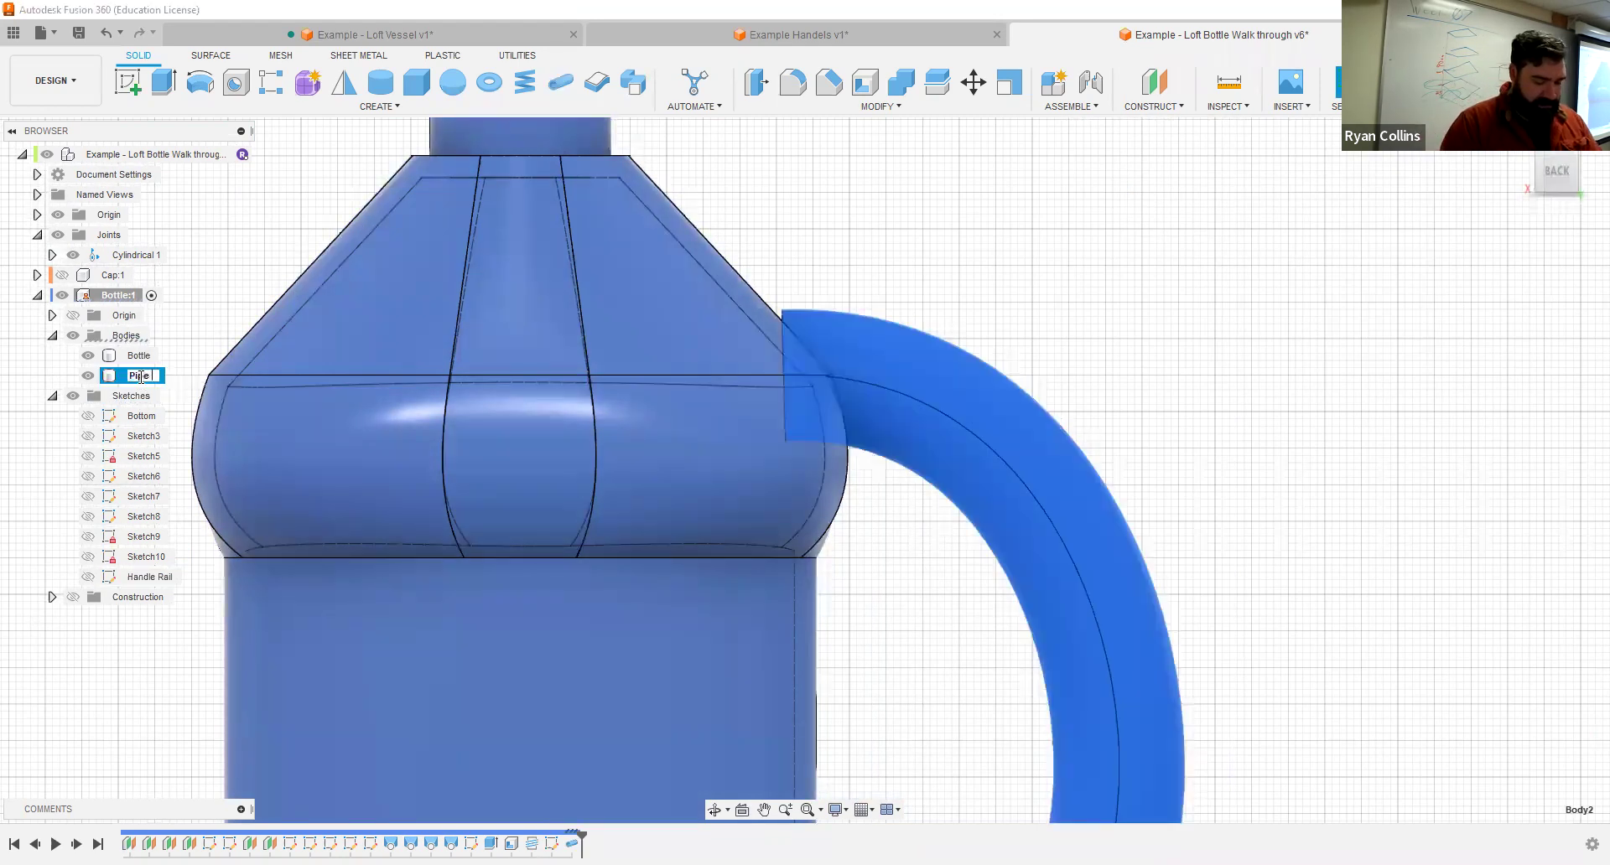
{"action": "type", "text": " Handle"}
{"action": "key", "text": "Return"}
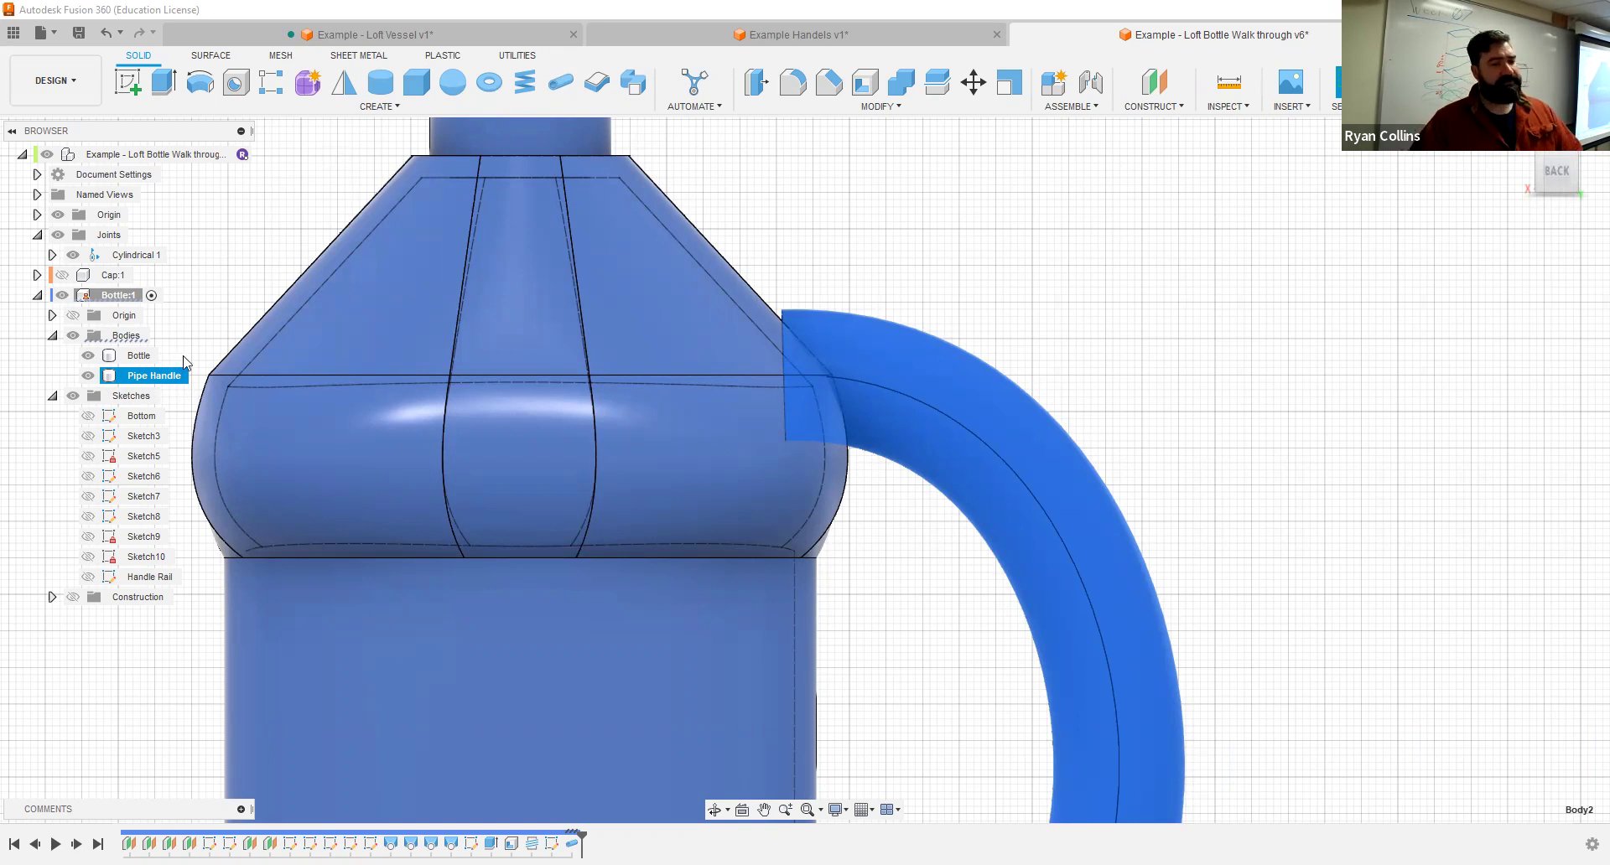
Step: Hide the Bottle and Pipe Handle bodies and show the Handle Rail sketch on its own
{"action": "left_click", "coordinate": [88, 355]}
{"action": "left_click", "coordinate": [88, 376]}
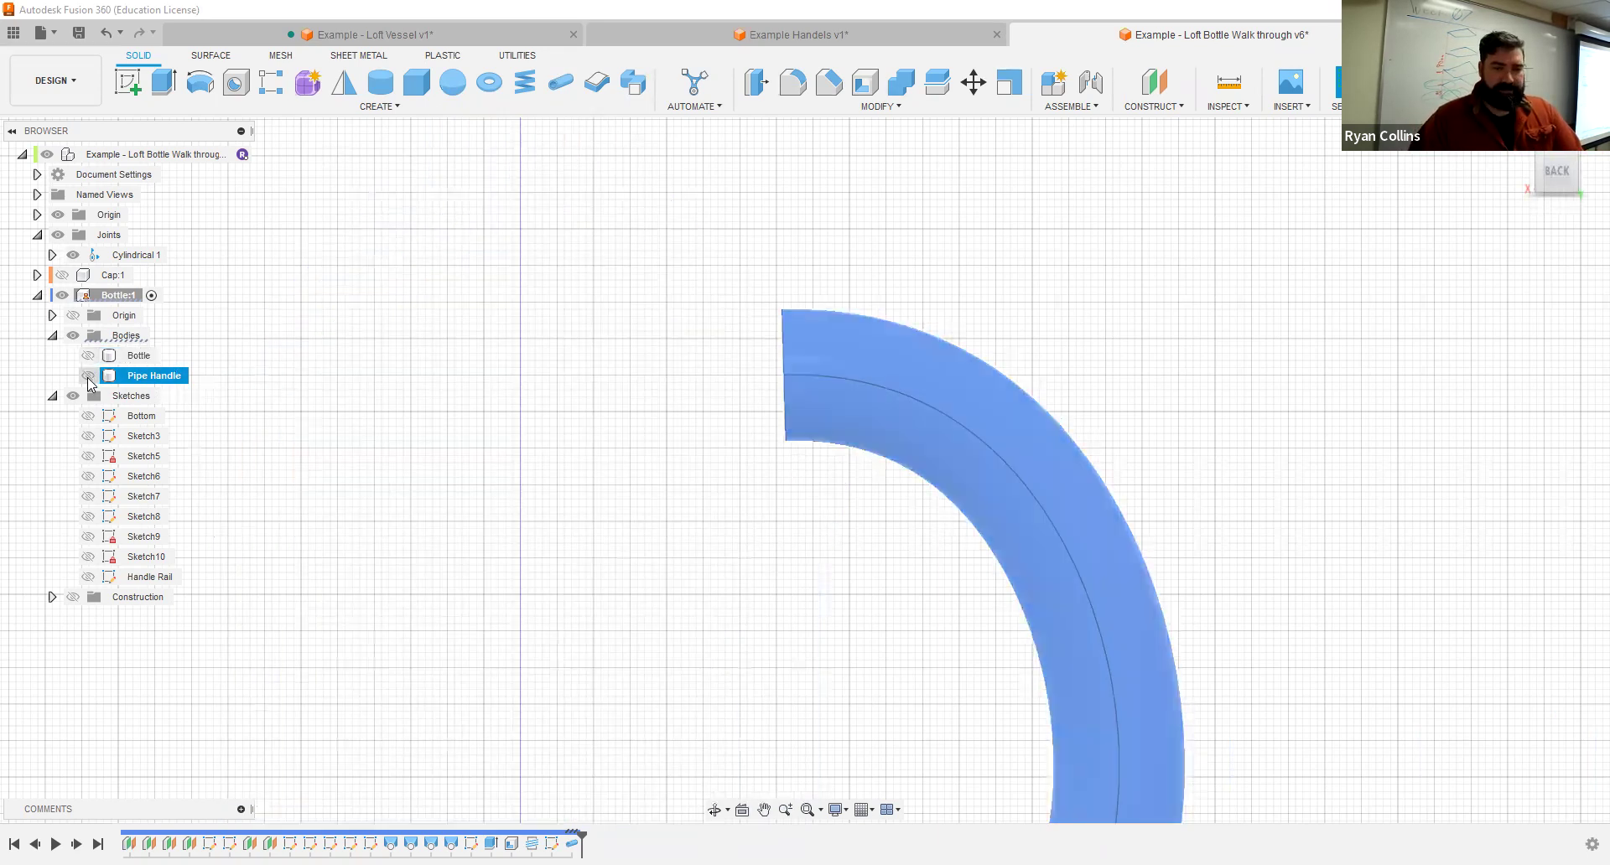
{"action": "left_click", "coordinate": [608, 507]}
{"action": "left_click", "coordinate": [88, 577]}
{"action": "mouse_move", "coordinate": [945, 363]}
{"action": "middle_mouse_down", "text": "shift"}
{"action": "mouse_move", "coordinate": [1013, 370]}
{"action": "mouse_move", "coordinate": [1036, 509]}
{"action": "mouse_move", "coordinate": [916, 284]}
{"action": "mouse_move", "coordinate": [894, 309]}
{"action": "middle_mouse_up", "text": "shift"}
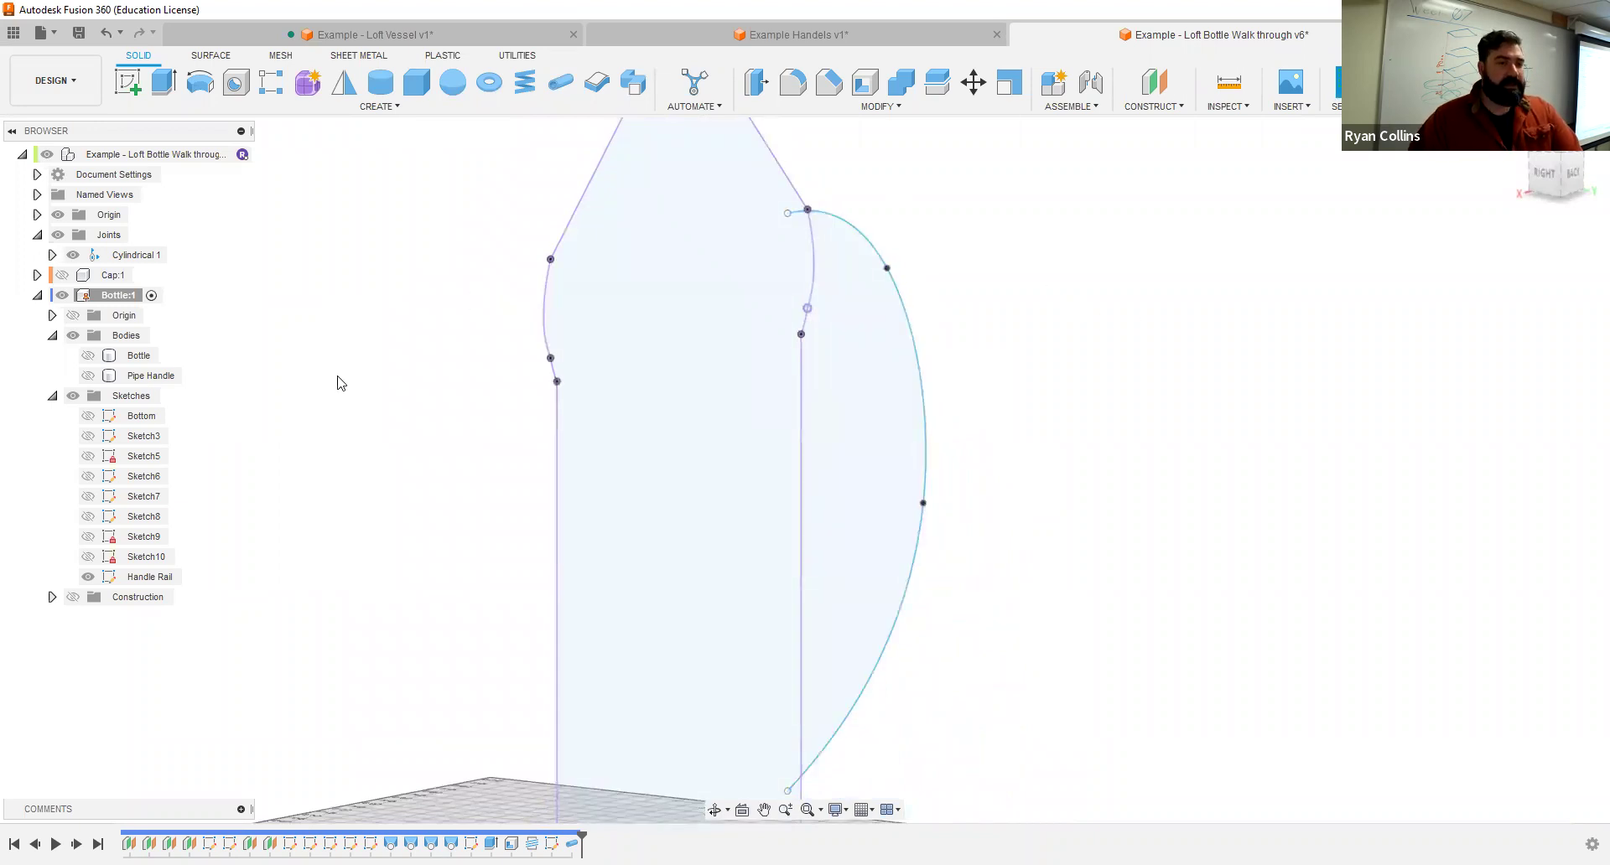
{"action": "left_click", "coordinate": [125, 96]}
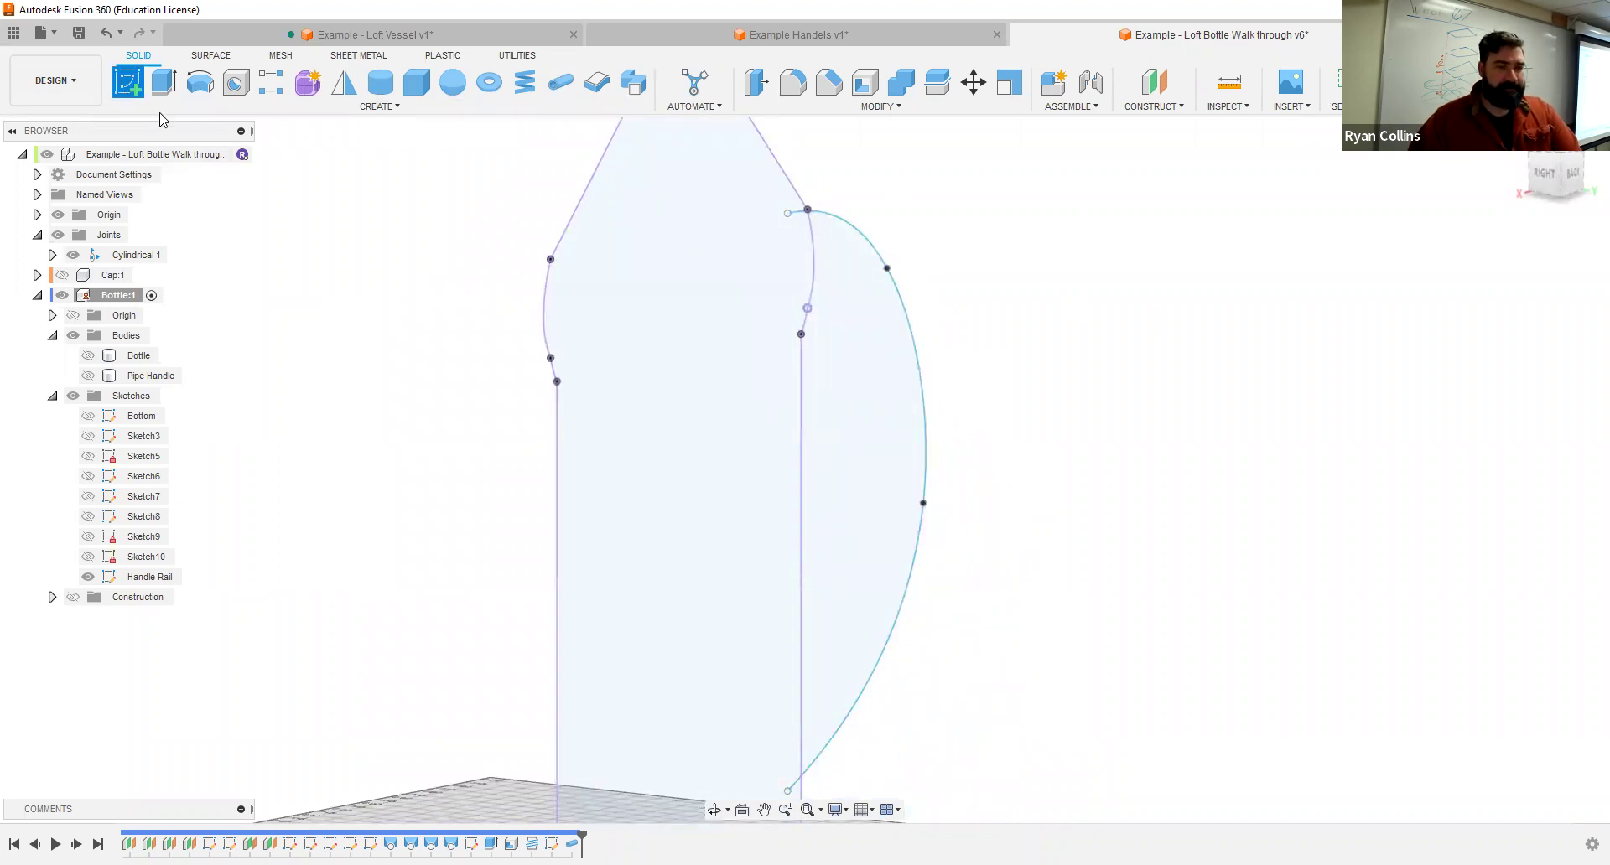
{"action": "middle_click_drag", "start_coordinate": [374, 374], "coordinate": [365, 247]}
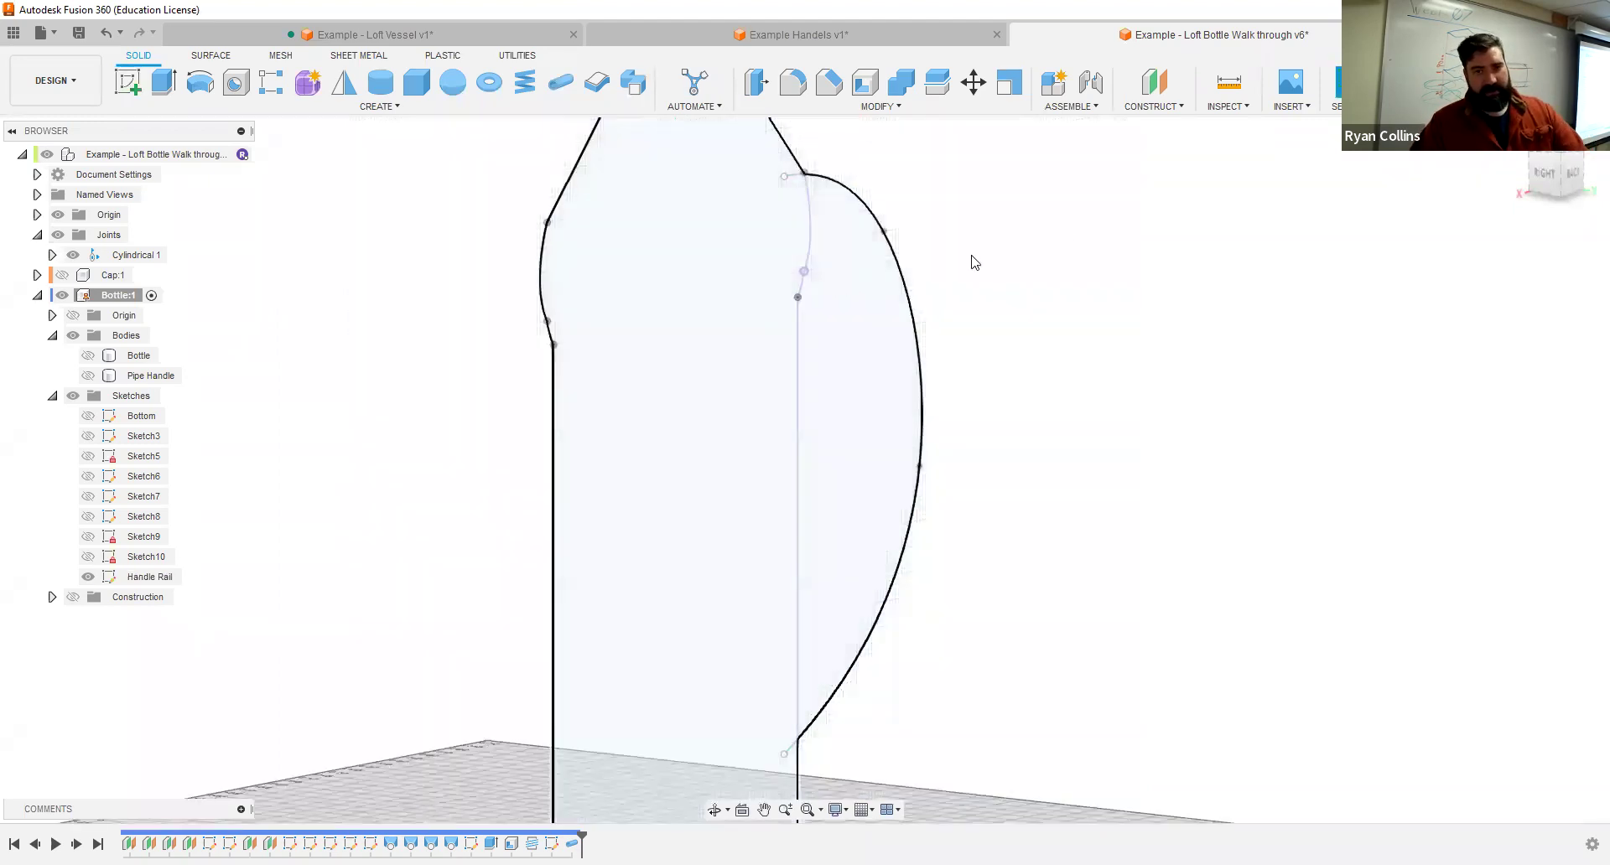
Step: Create a Plane Along Path on the handle spline at proportional distance 0, at the spline's upper end
{"action": "left_click", "coordinate": [1153, 105]}
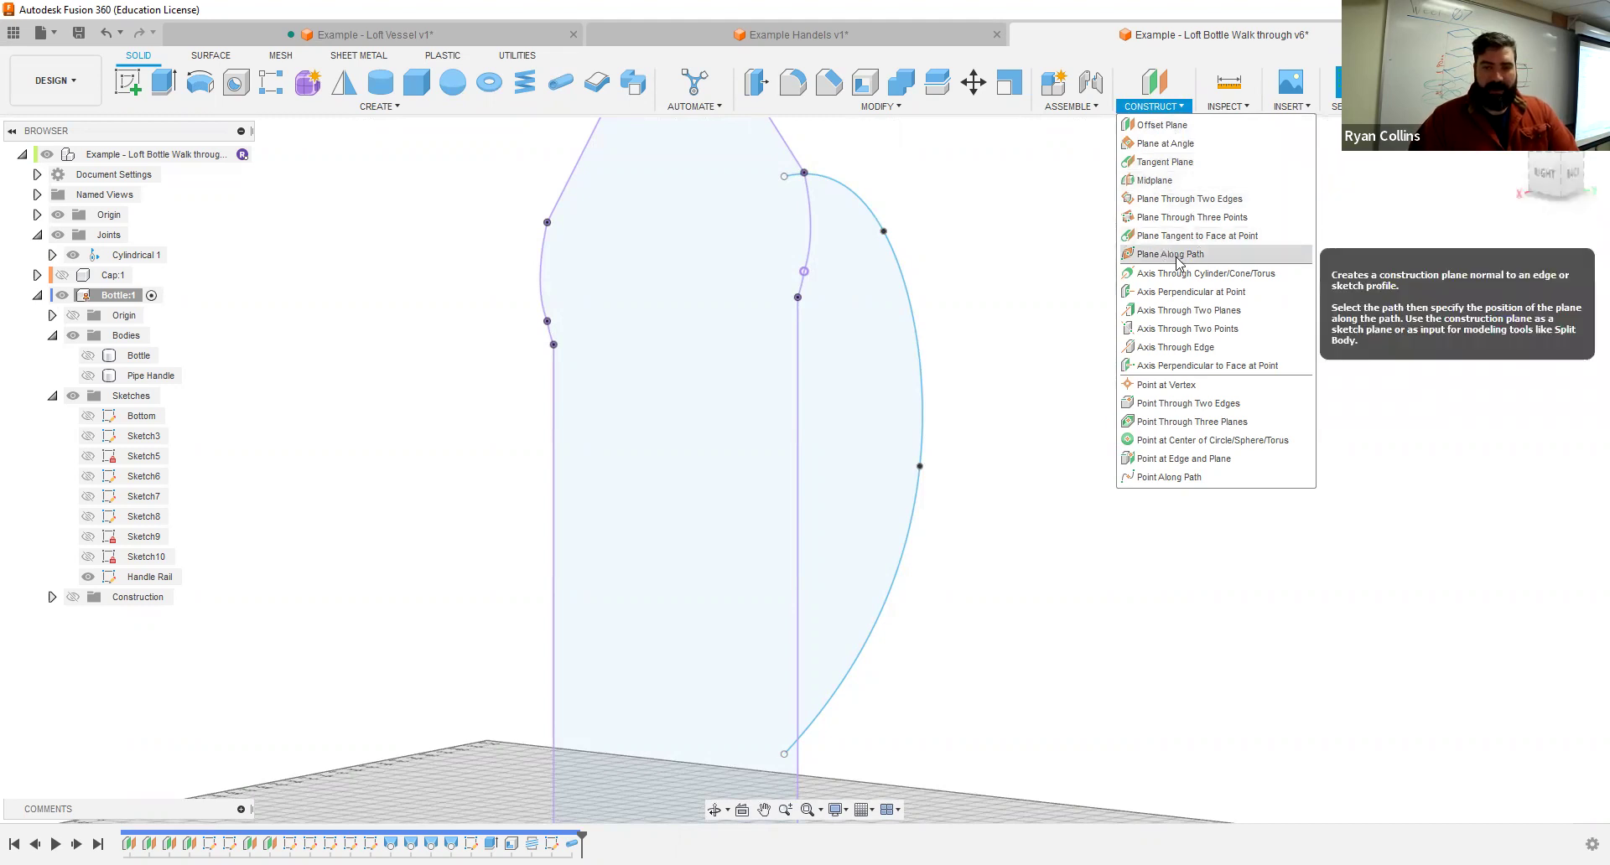
{"action": "left_click", "coordinate": [1245, 262]}
{"action": "left_click", "coordinate": [842, 197]}
{"action": "middle_click_drag", "start_coordinate": [1065, 316], "coordinate": [956, 368], "text": "shift"}
{"action": "scroll", "coordinate": [947, 338], "scroll_direction": "up", "scroll_amount": 3}
{"action": "scroll", "coordinate": [947, 337], "scroll_direction": "up", "scroll_amount": 2}
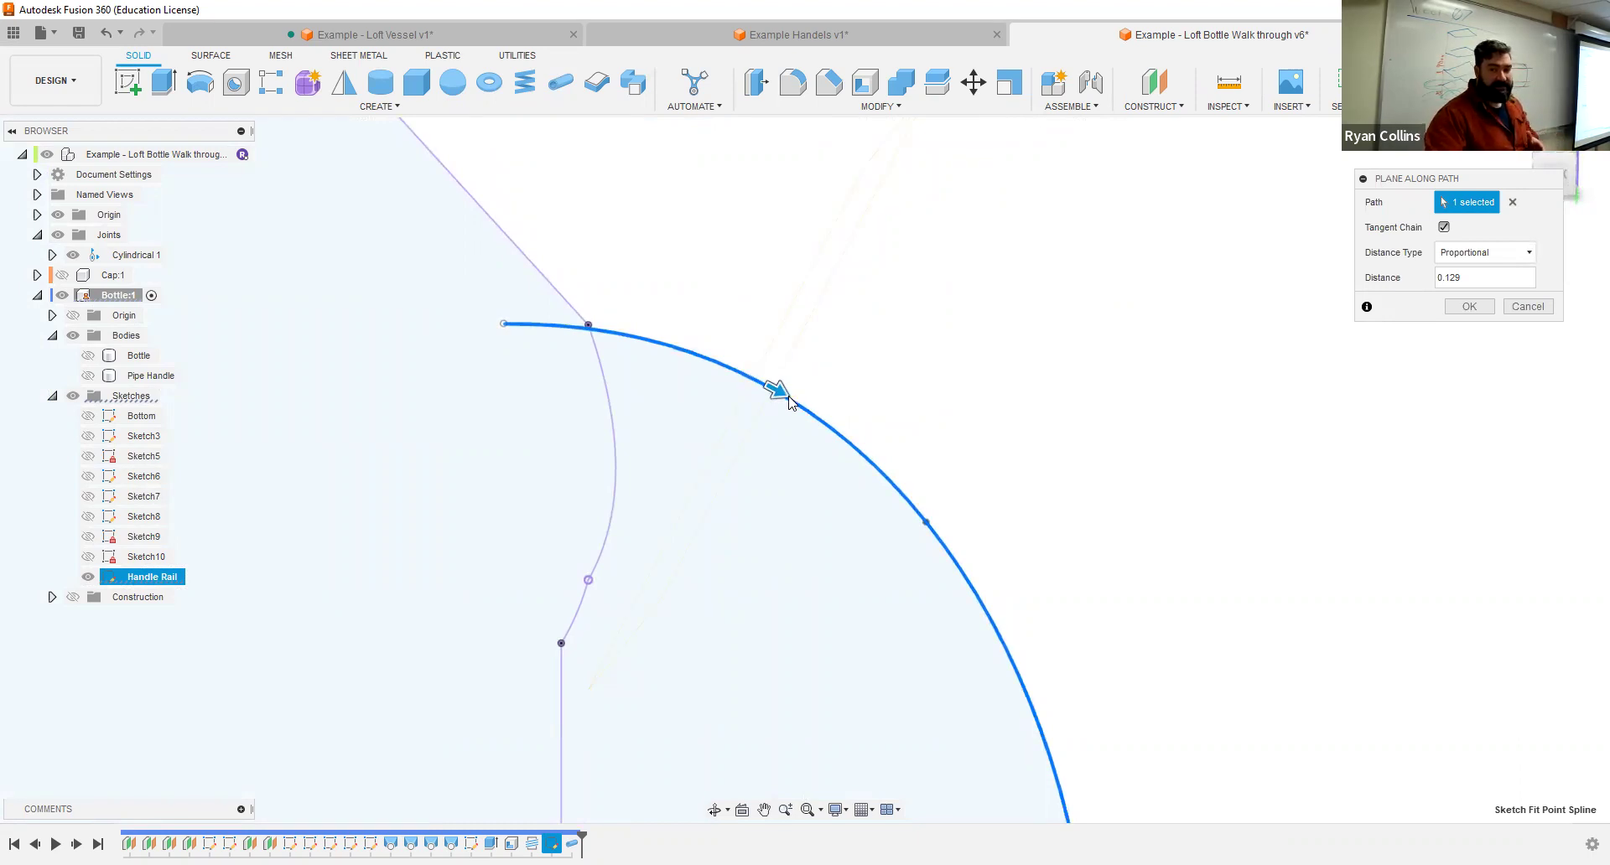
{"action": "left_click_drag", "start_coordinate": [789, 399], "coordinate": [707, 465]}
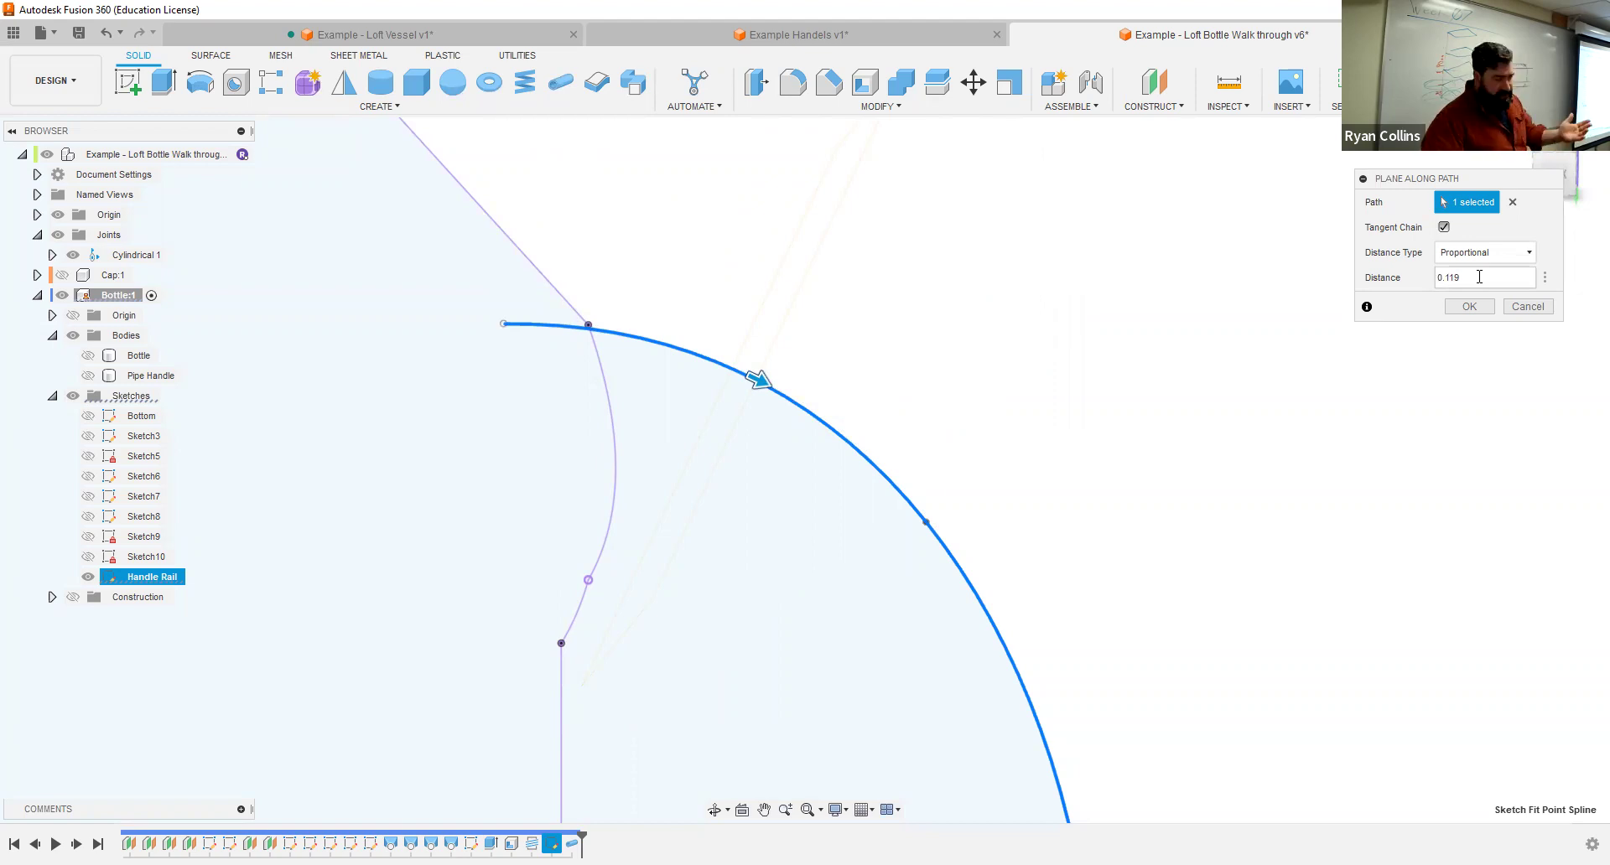
{"action": "double_click", "coordinate": [1480, 280]}
{"action": "type", "text": "0"}
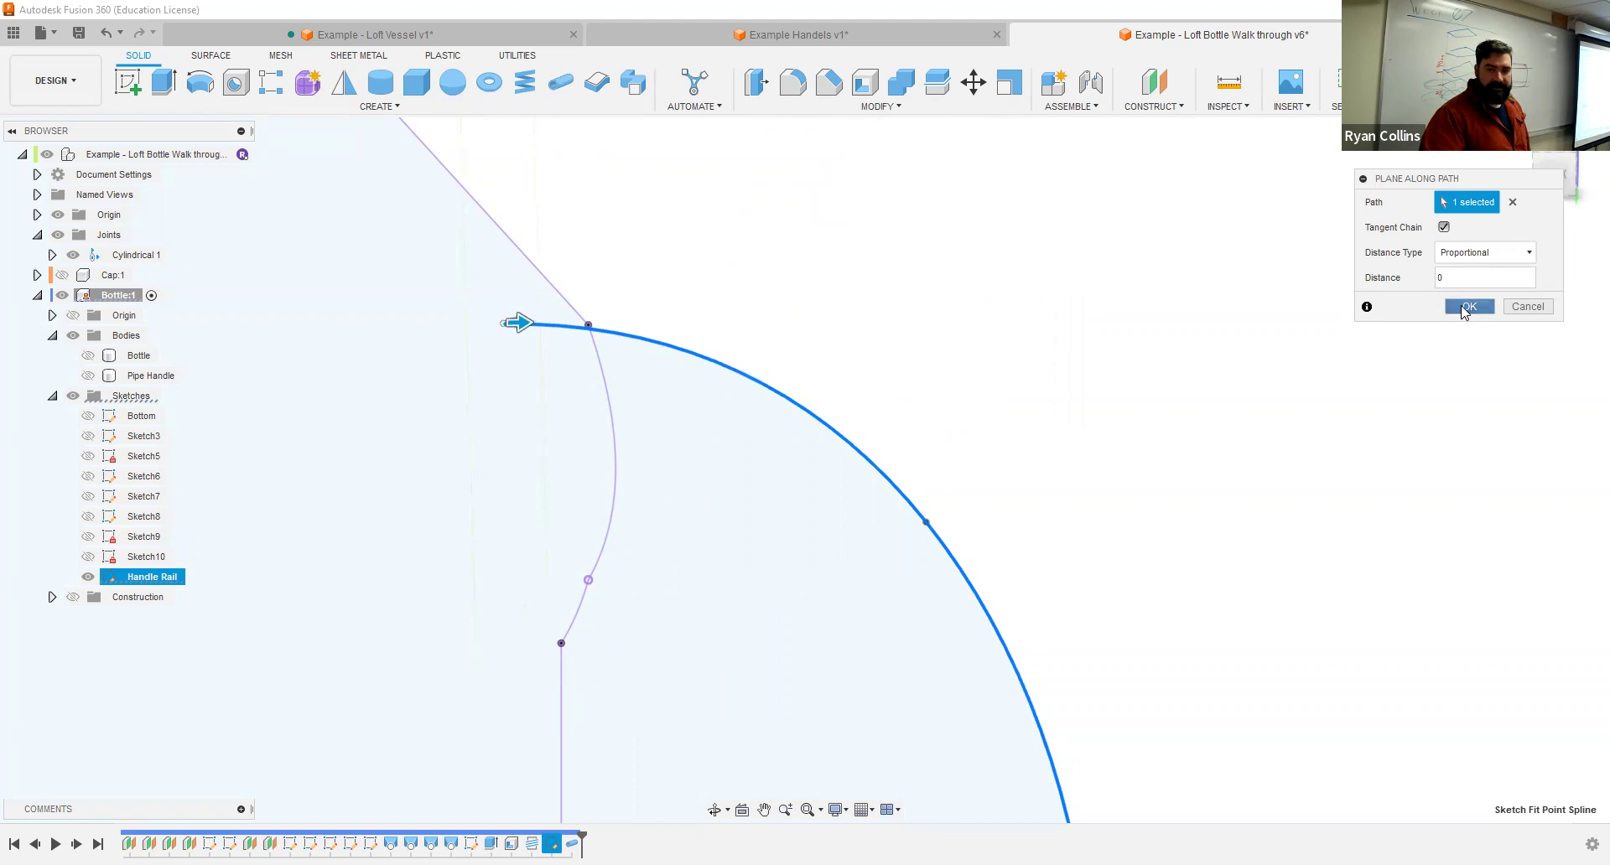
{"action": "key", "text": "Return"}
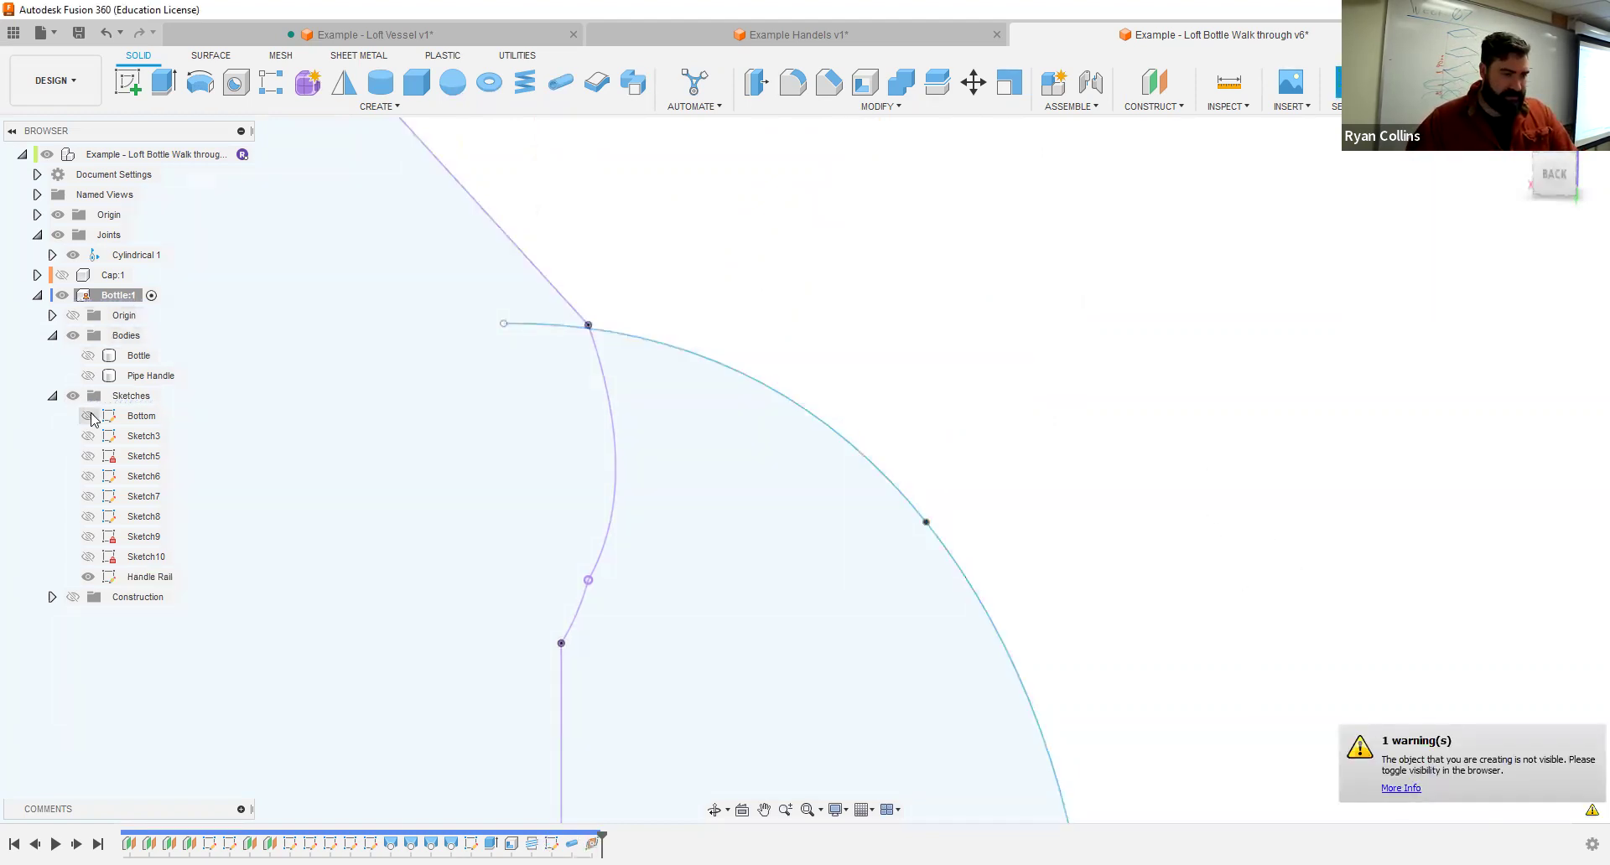
Step: Show the Bottle component's construction planes and rename the new plane at the spline's upper end Path Plane
{"action": "left_click", "coordinate": [73, 598]}
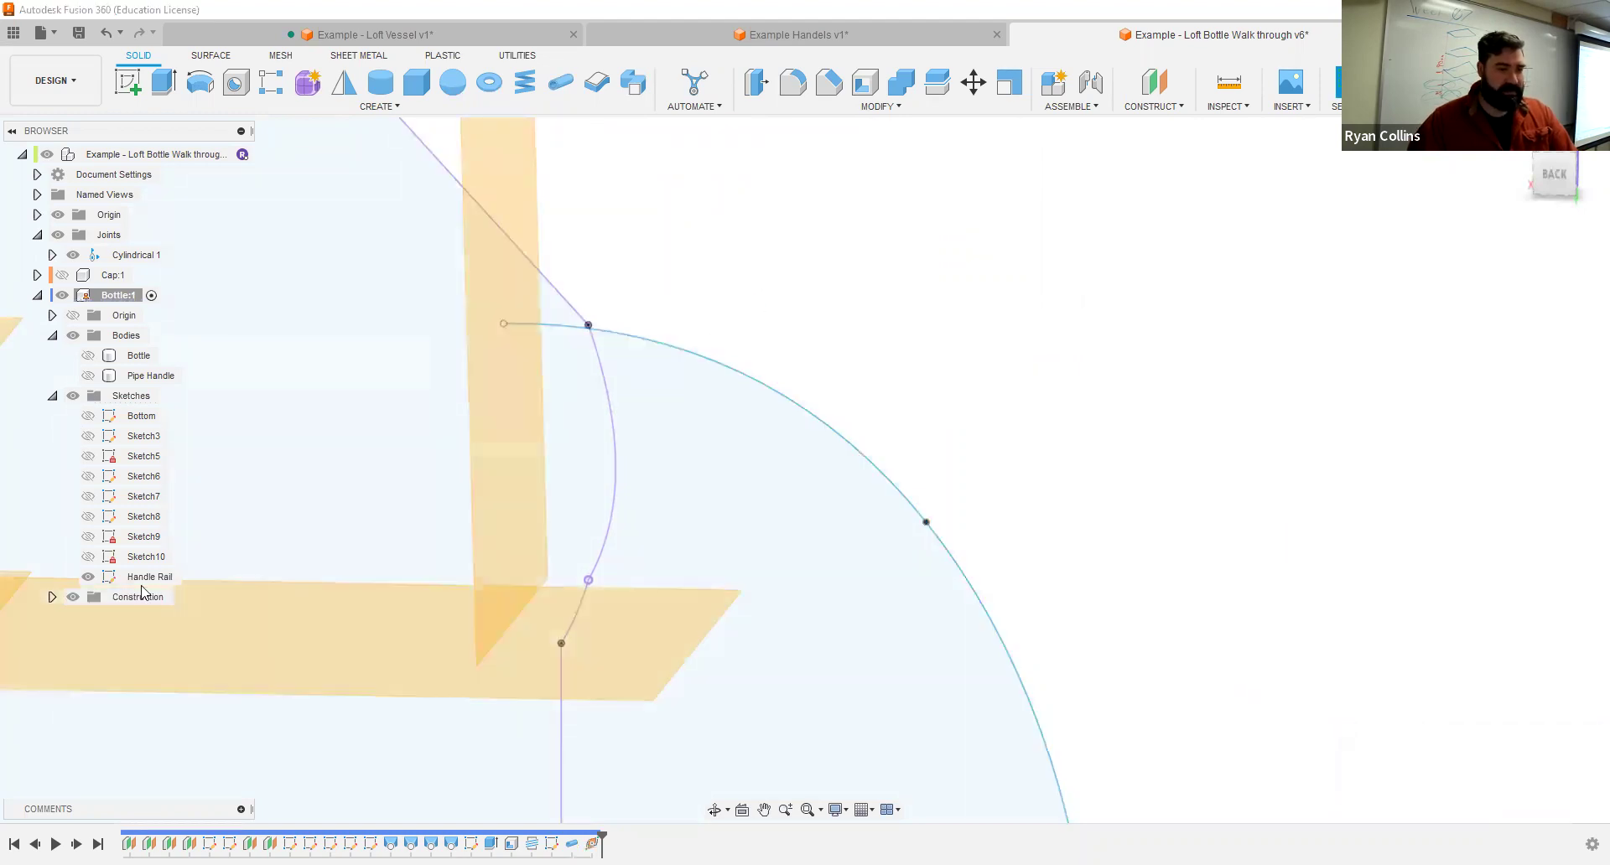
{"action": "left_click", "coordinate": [52, 597]}
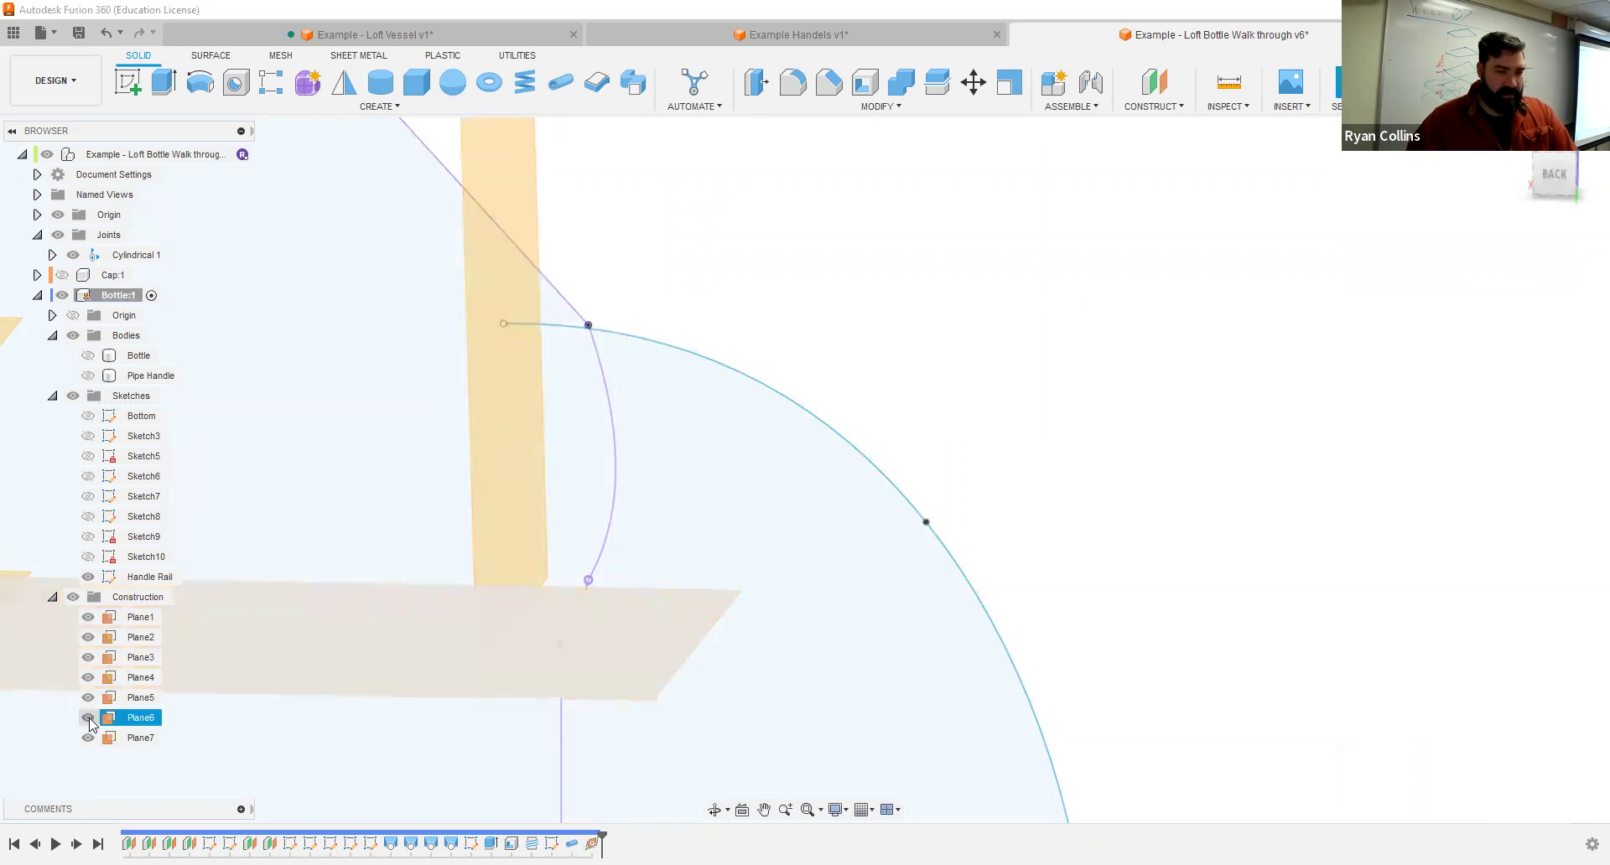
{"action": "left_click", "coordinate": [525, 187]}
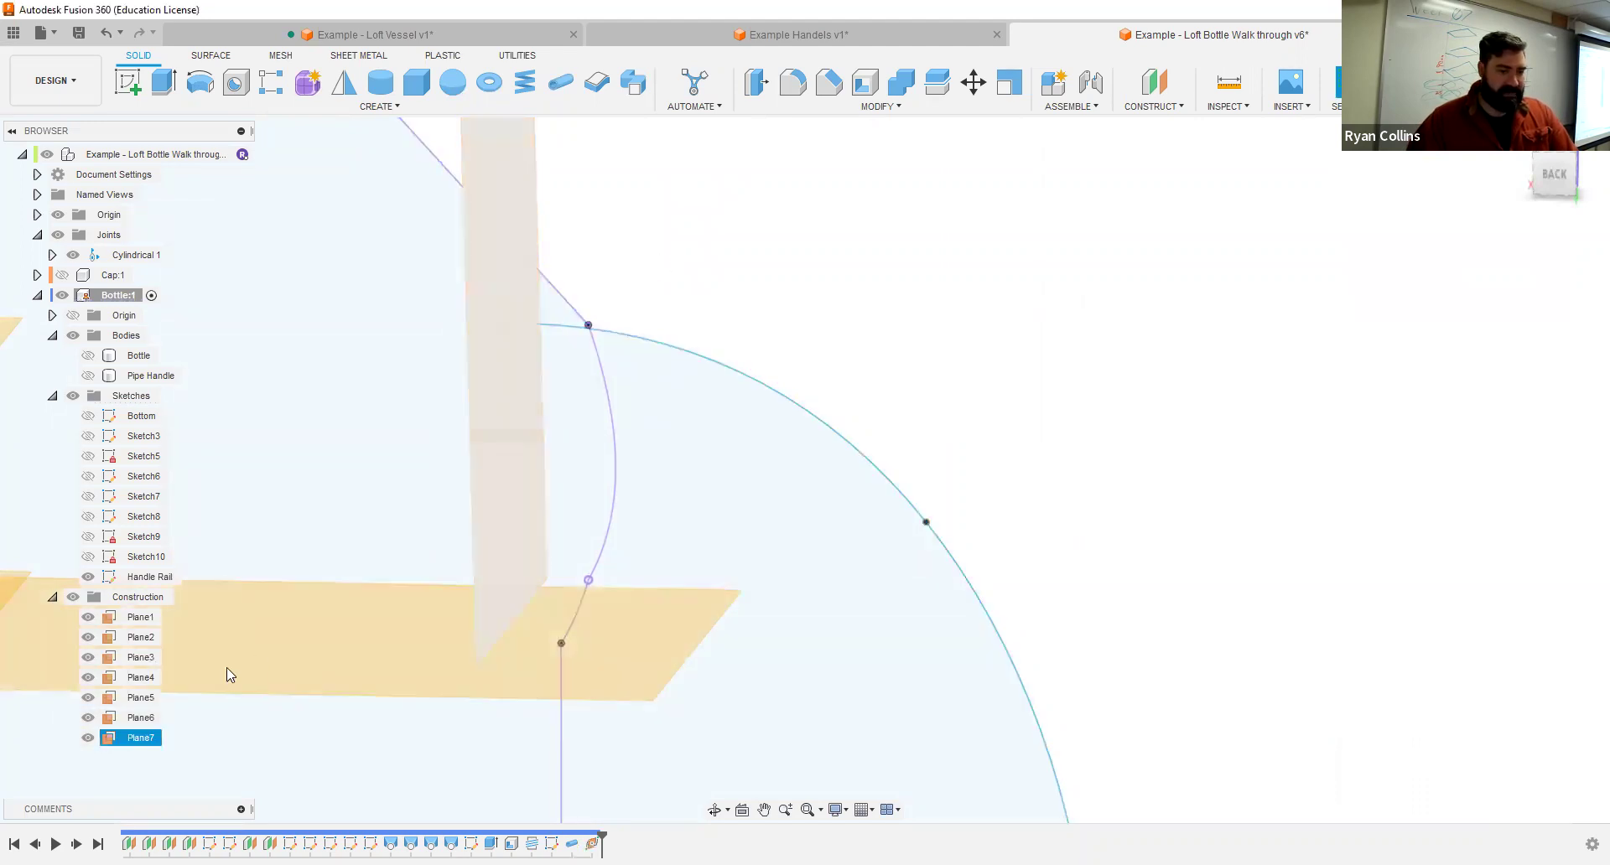
{"action": "left_click", "coordinate": [137, 741]}
{"action": "double_click", "coordinate": [136, 738]}
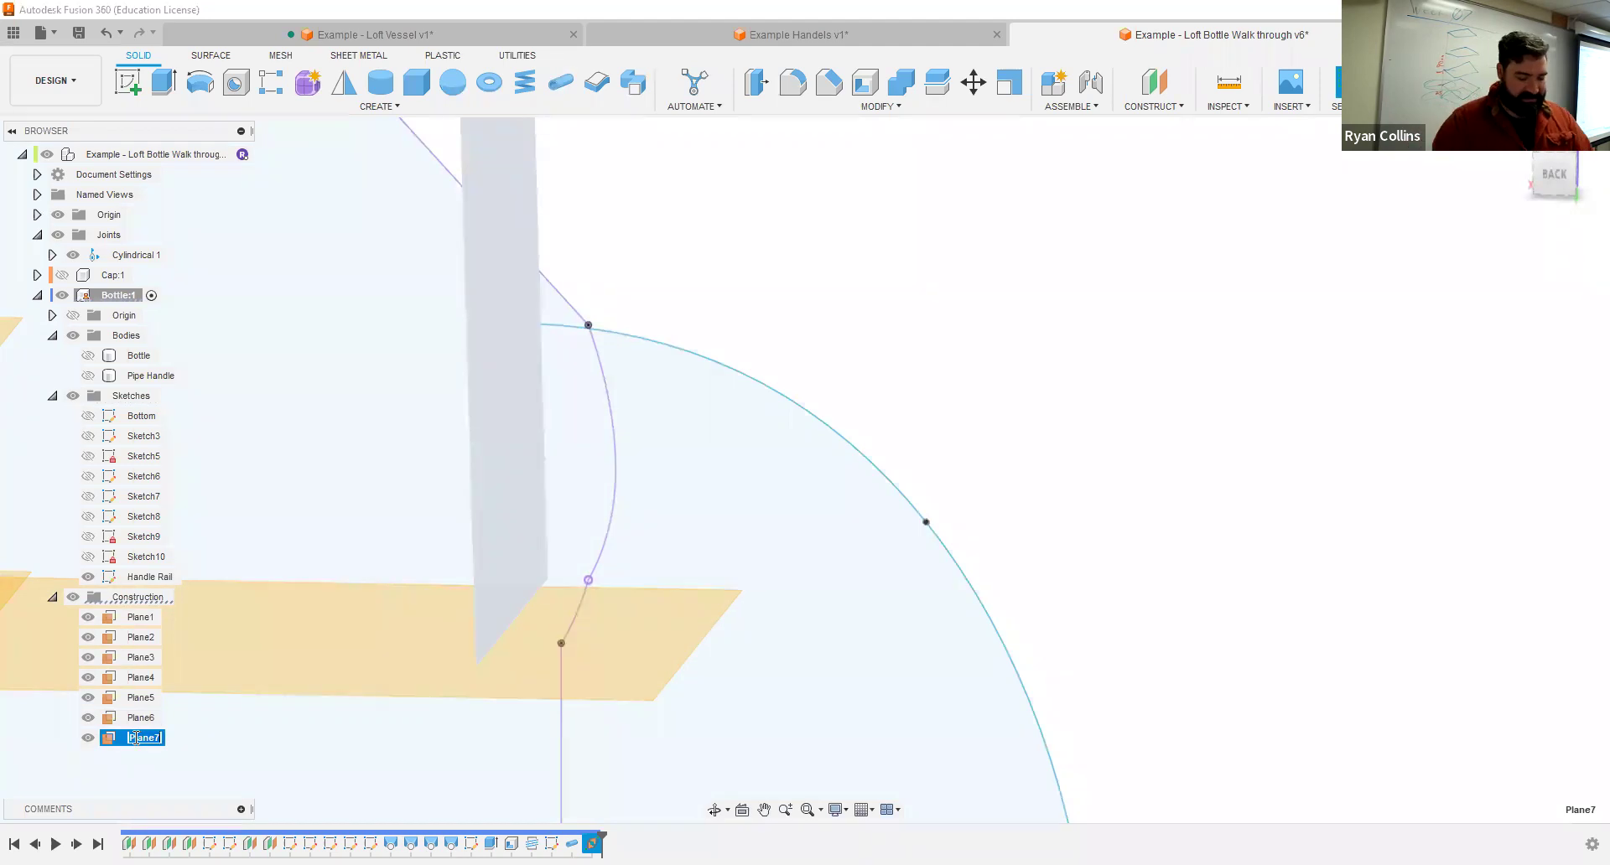
{"action": "type", "text": "Path"}
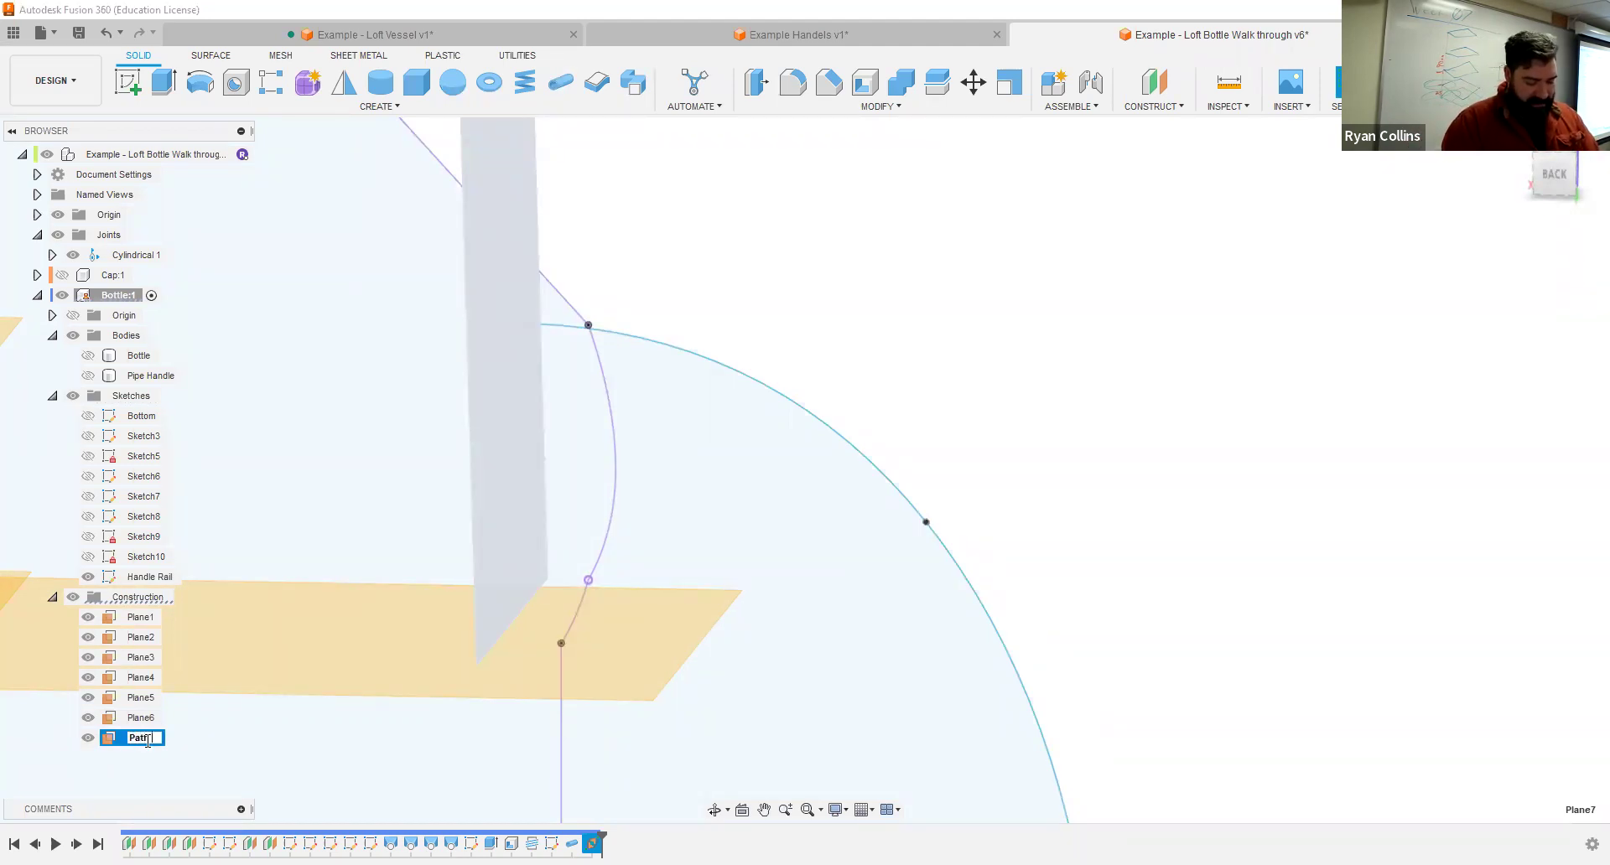
{"action": "type", "text": " Plane"}
{"action": "key", "text": "Return"}
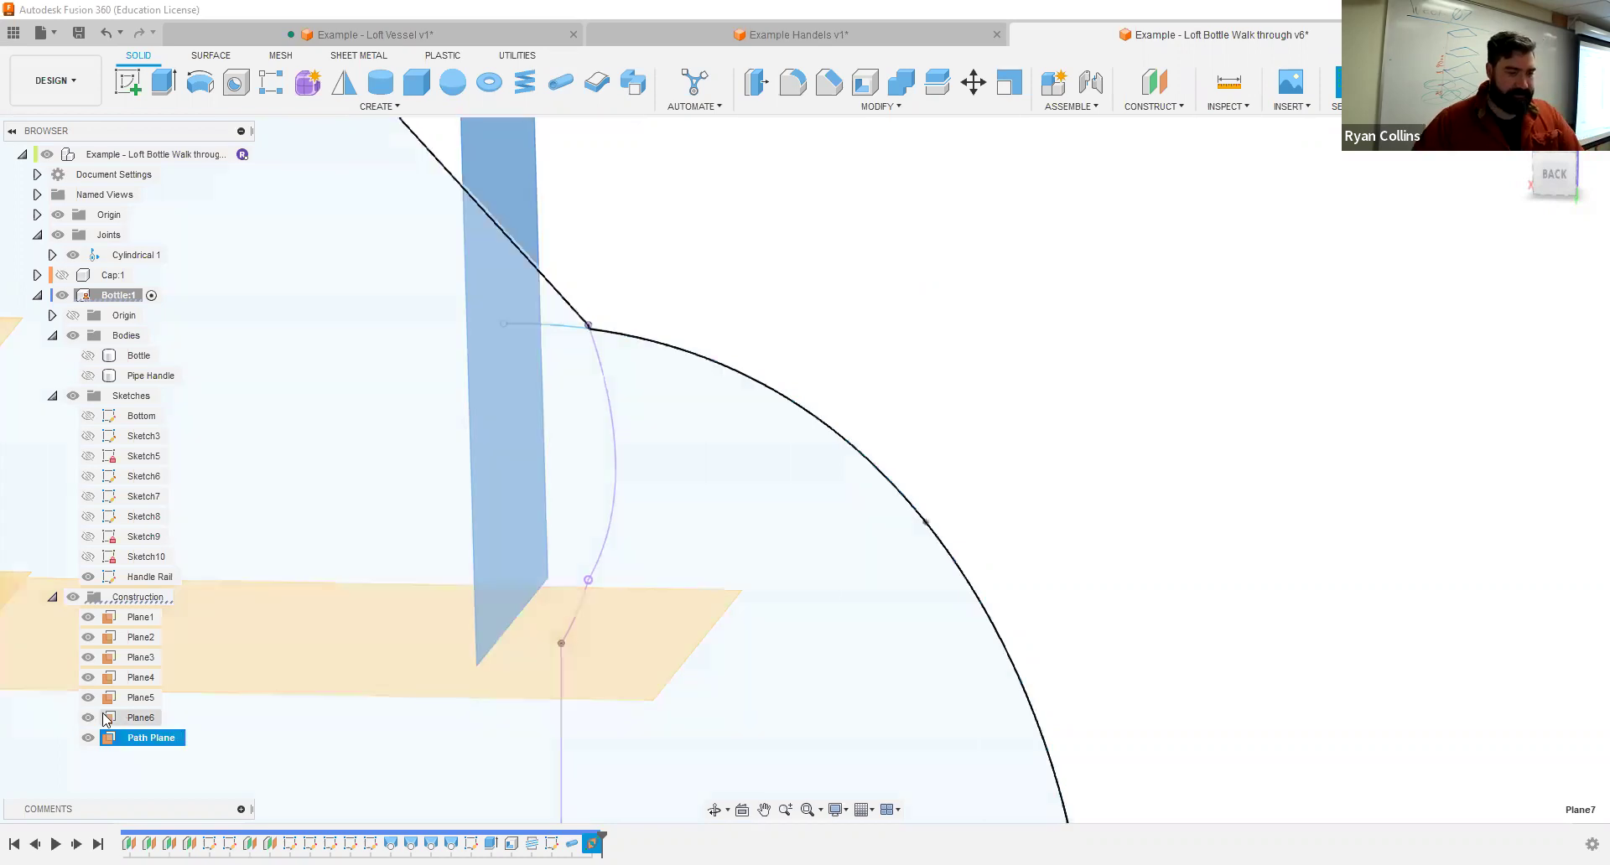
Step: Hide construction planes Plane1 through Plane6, leaving only Path Plane shown
{"action": "left_click", "coordinate": [88, 718]}
{"action": "left_click", "coordinate": [88, 697]}
{"action": "left_click", "coordinate": [88, 677]}
{"action": "left_click", "coordinate": [88, 657]}
{"action": "left_click", "coordinate": [88, 637]}
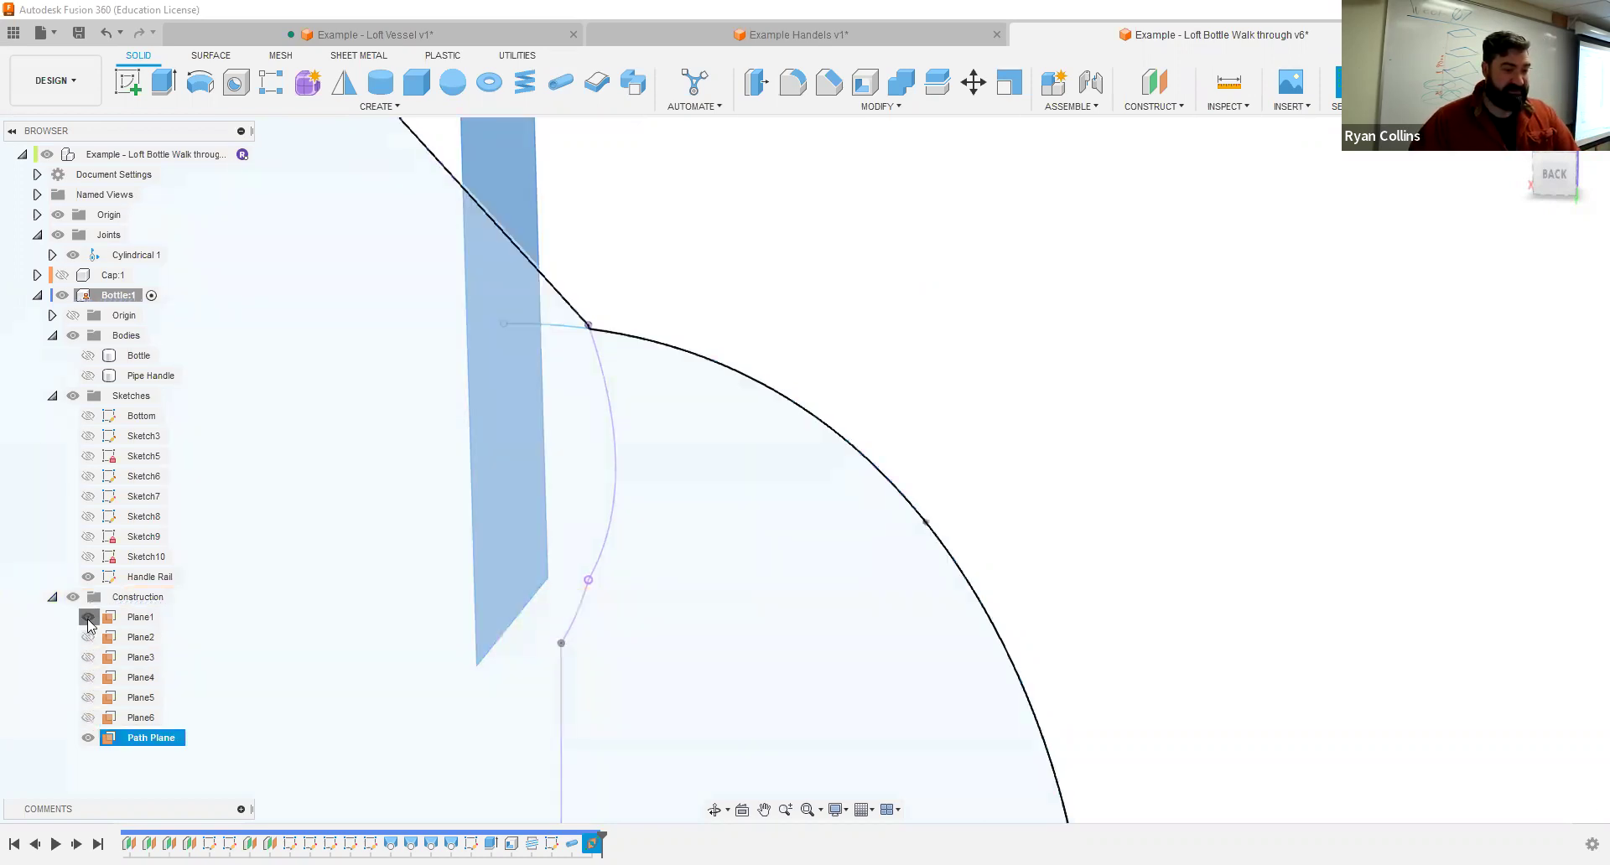
{"action": "left_click", "coordinate": [88, 617]}
{"action": "left_click", "coordinate": [796, 323]}
Step: Sketch an ellipse about 16 mm wide and 8 mm high on Path Plane, centred on the handle spline's upper end, and finish the sketch
{"action": "middle_click_drag", "start_coordinate": [712, 264], "coordinate": [847, 273], "text": "shift"}
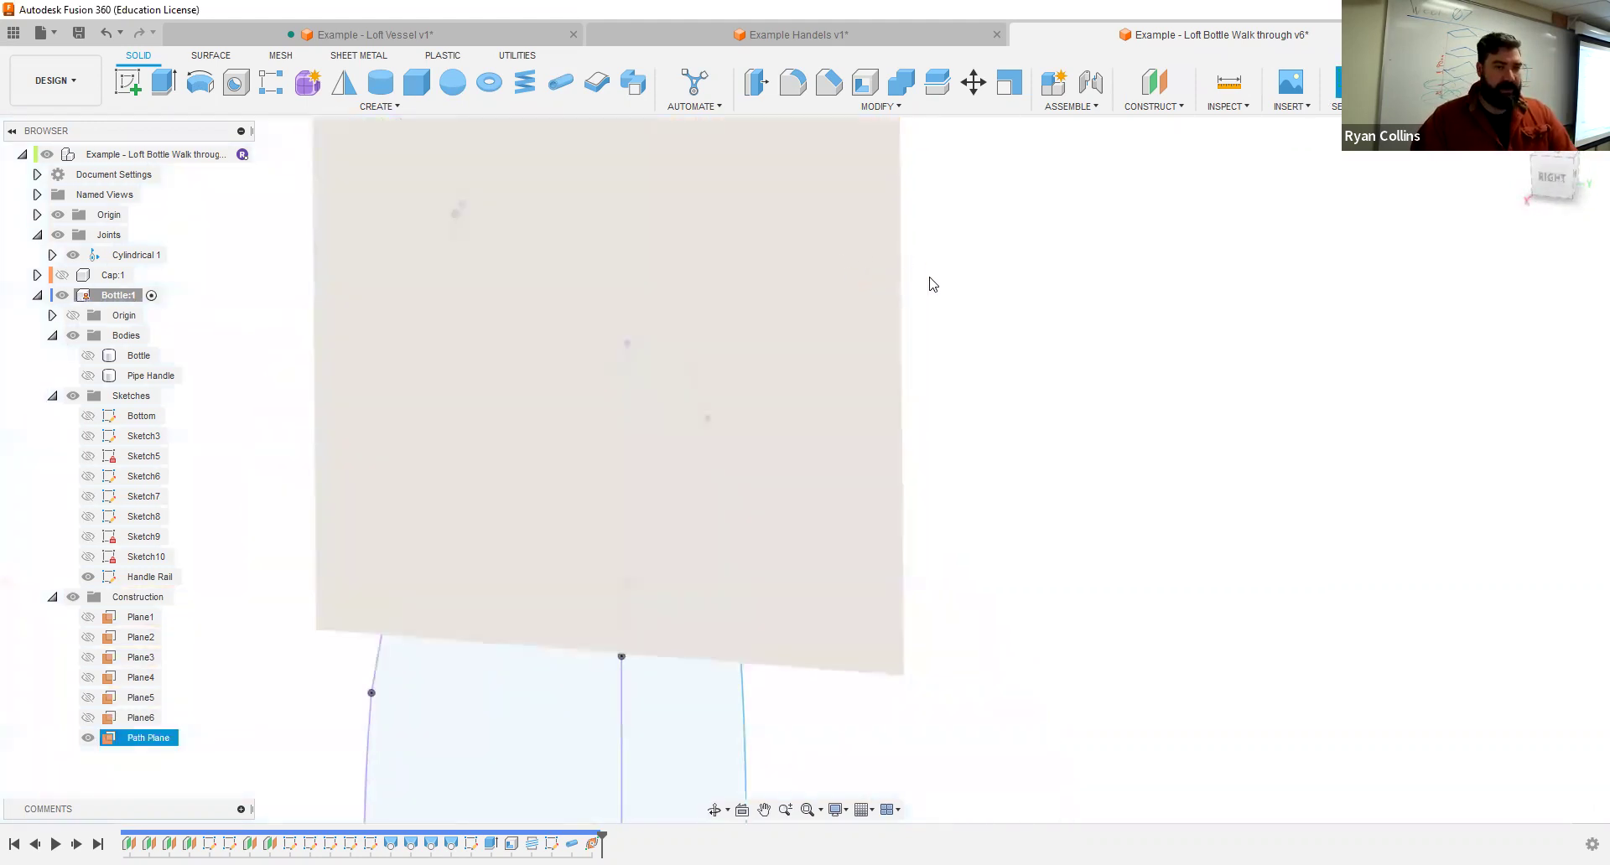
{"action": "left_click", "coordinate": [772, 253]}
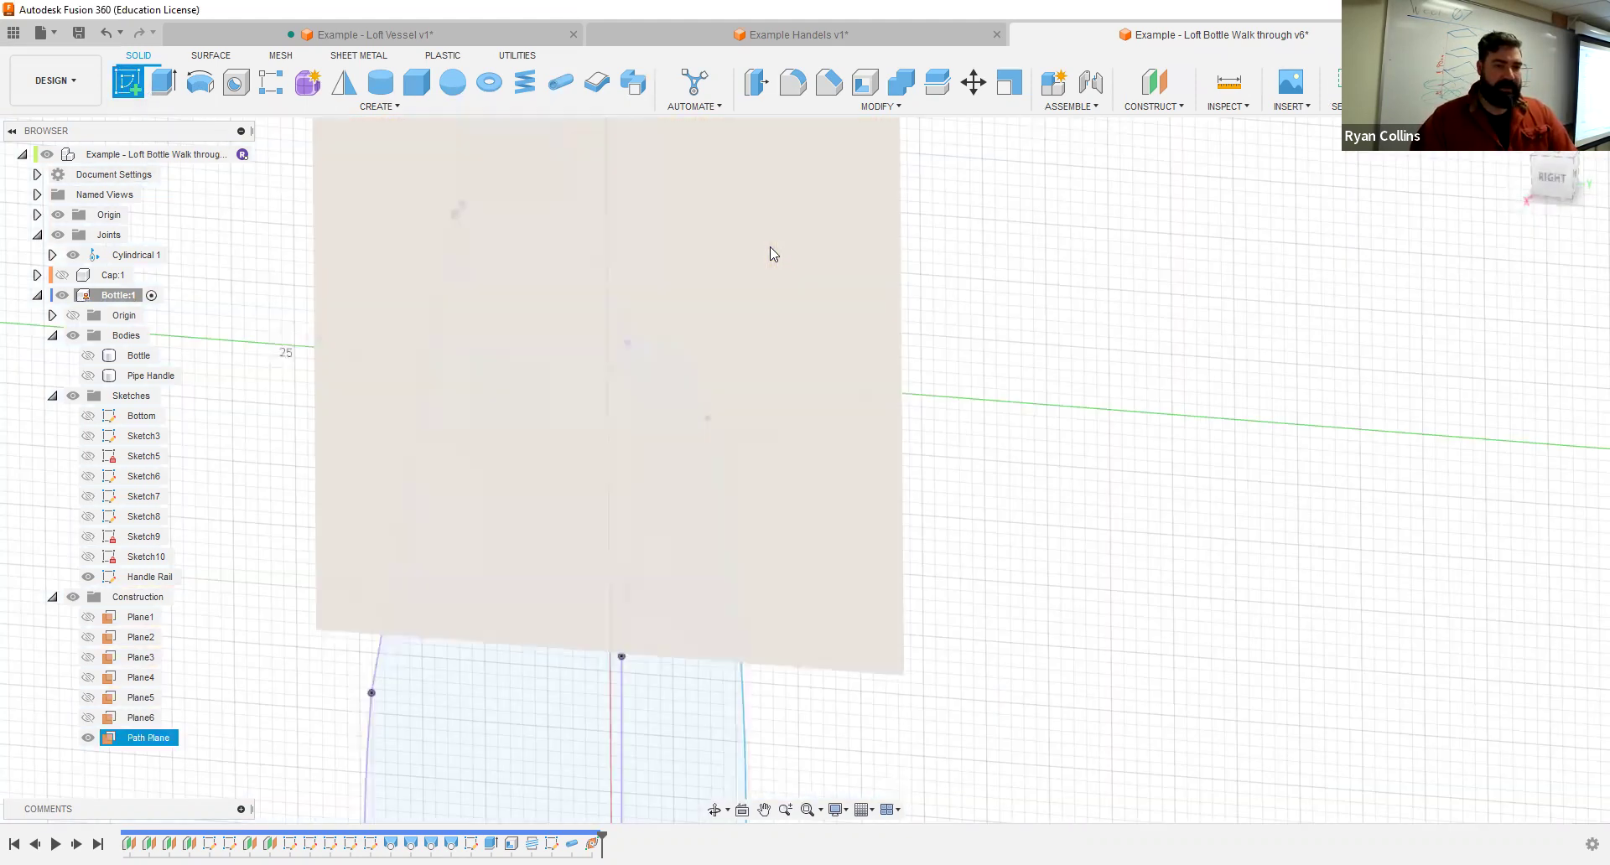
{"action": "key", "text": "s"}
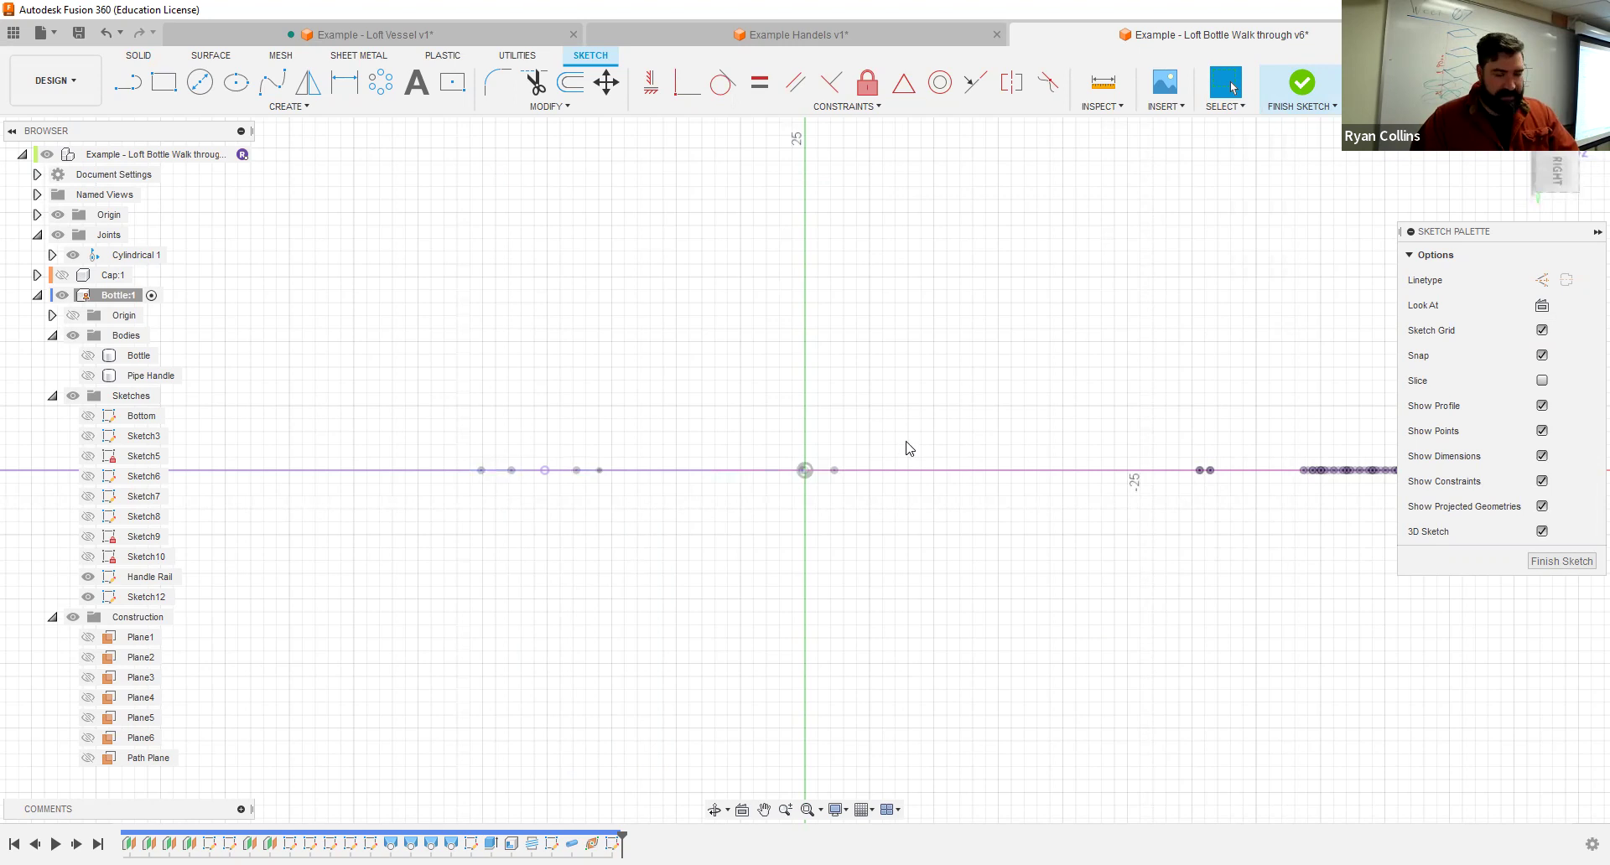
{"action": "mouse_move", "coordinate": [983, 391]}
{"action": "middle_mouse_down", "text": "shift"}
{"action": "mouse_move", "coordinate": [956, 381]}
{"action": "mouse_move", "coordinate": [1024, 394]}
{"action": "mouse_move", "coordinate": [587, 428]}
{"action": "middle_mouse_up", "text": "shift"}
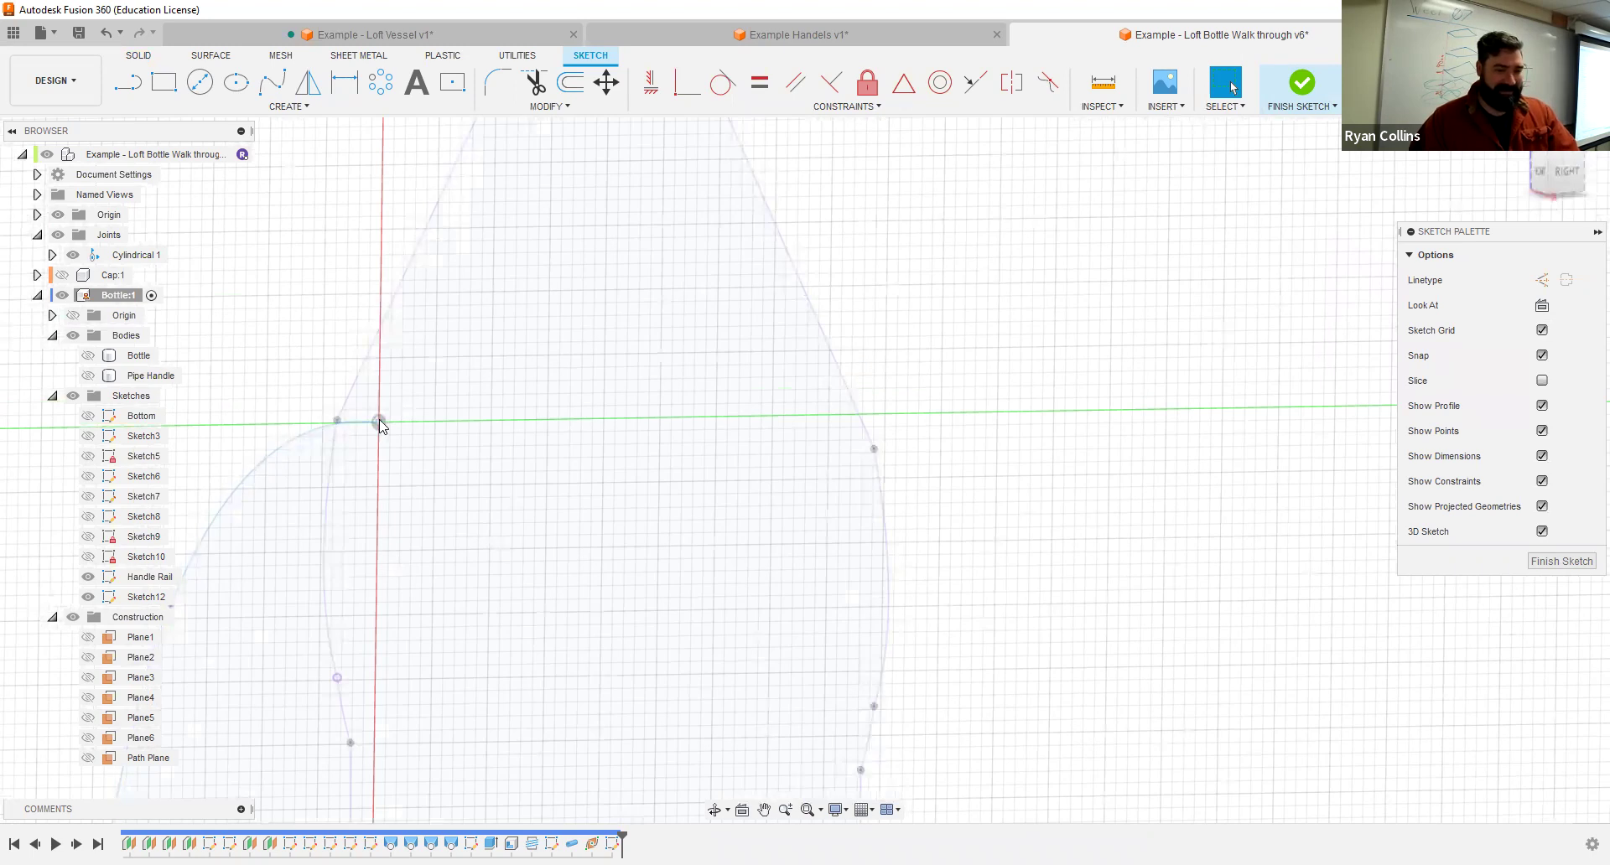
{"action": "mouse_move", "coordinate": [1132, 312]}
{"action": "middle_mouse_down", "text": "shift"}
{"action": "mouse_move", "coordinate": [461, 452]}
{"action": "mouse_move", "coordinate": [383, 424]}
{"action": "mouse_move", "coordinate": [434, 331]}
{"action": "mouse_move", "coordinate": [635, 337]}
{"action": "mouse_move", "coordinate": [489, 395]}
{"action": "mouse_move", "coordinate": [306, 305]}
{"action": "middle_mouse_up", "text": "shift"}
{"action": "left_click", "coordinate": [236, 82]}
{"action": "left_click", "coordinate": [623, 496]}
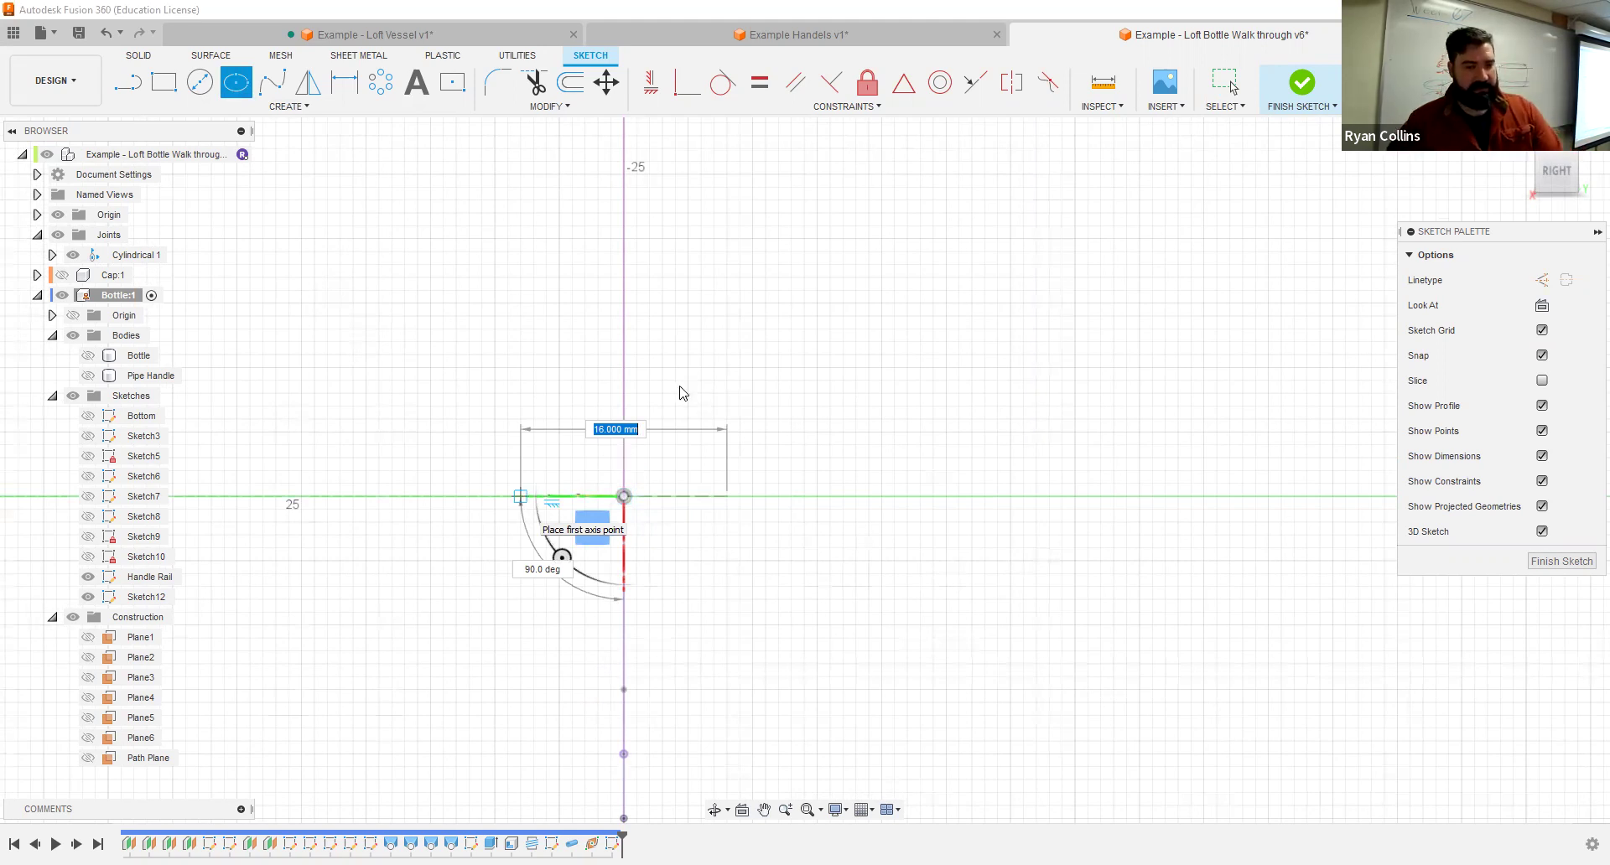
{"action": "left_click", "coordinate": [770, 450]}
{"action": "key", "text": "Escape"}
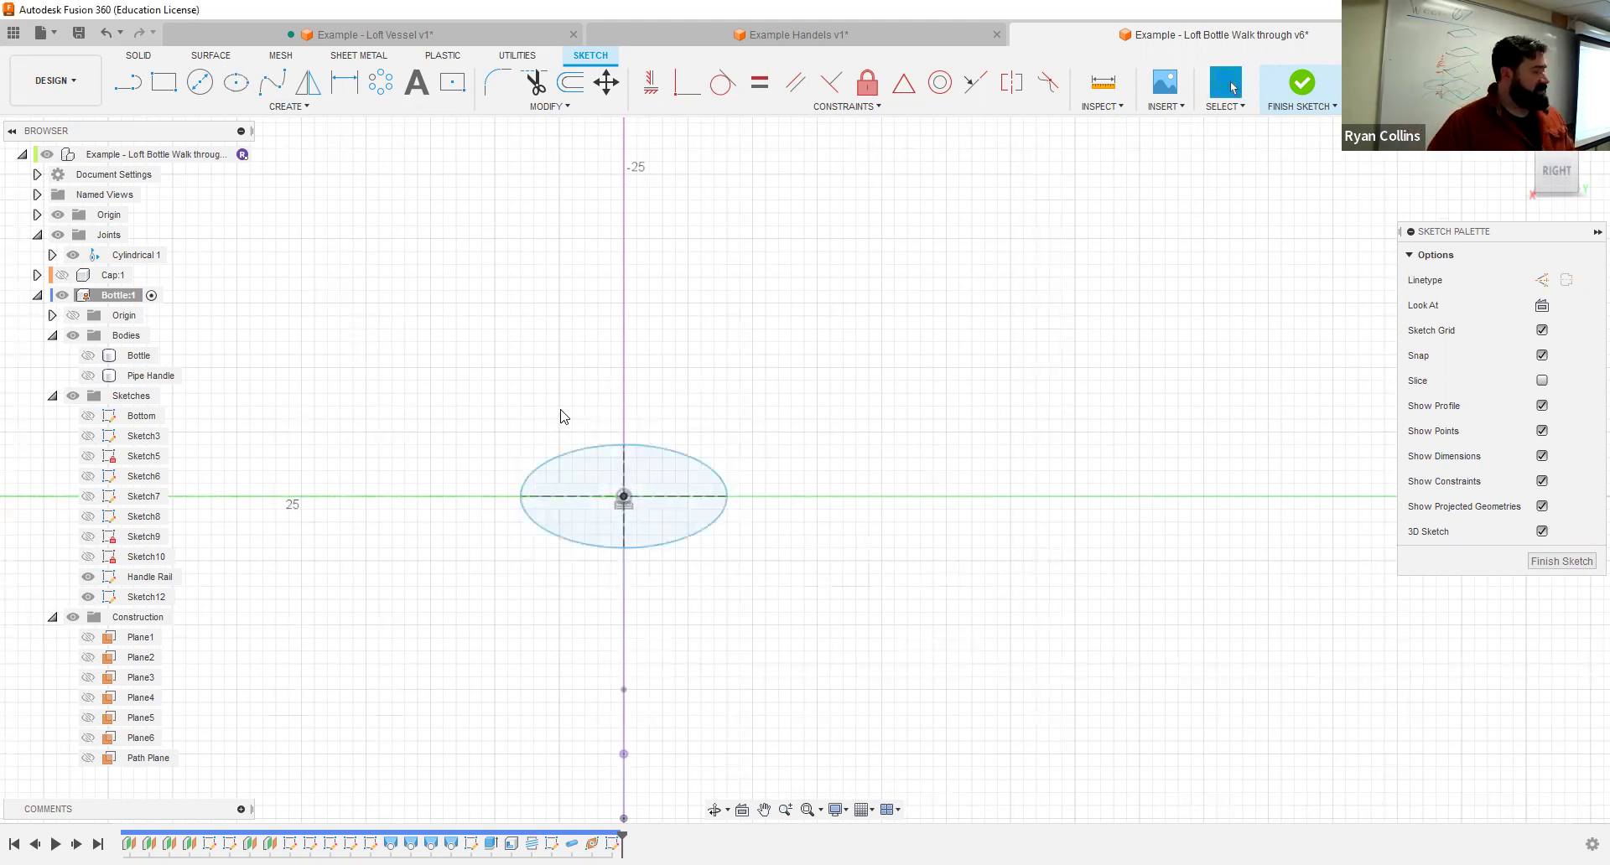
{"action": "left_click", "coordinate": [1304, 84]}
{"action": "middle_click_drag", "start_coordinate": [992, 436], "coordinate": [998, 312], "text": "shift"}
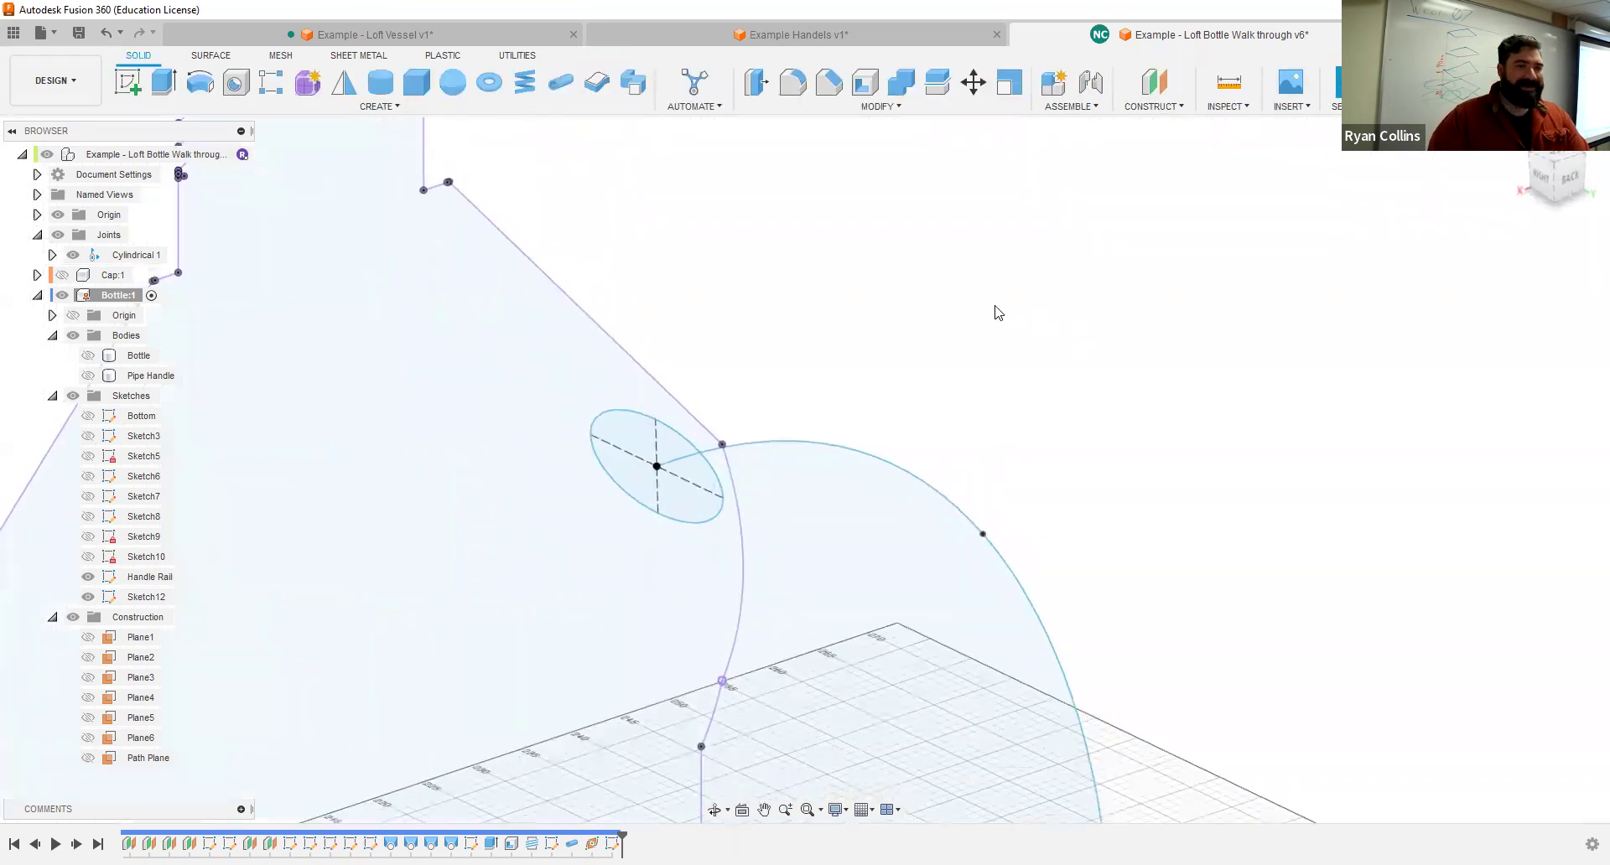
Step: Sweep the ellipse profile along the full Handle Rail spline as a new body, using Single Path and Perpendicular orientation
{"action": "left_click", "coordinate": [388, 108]}
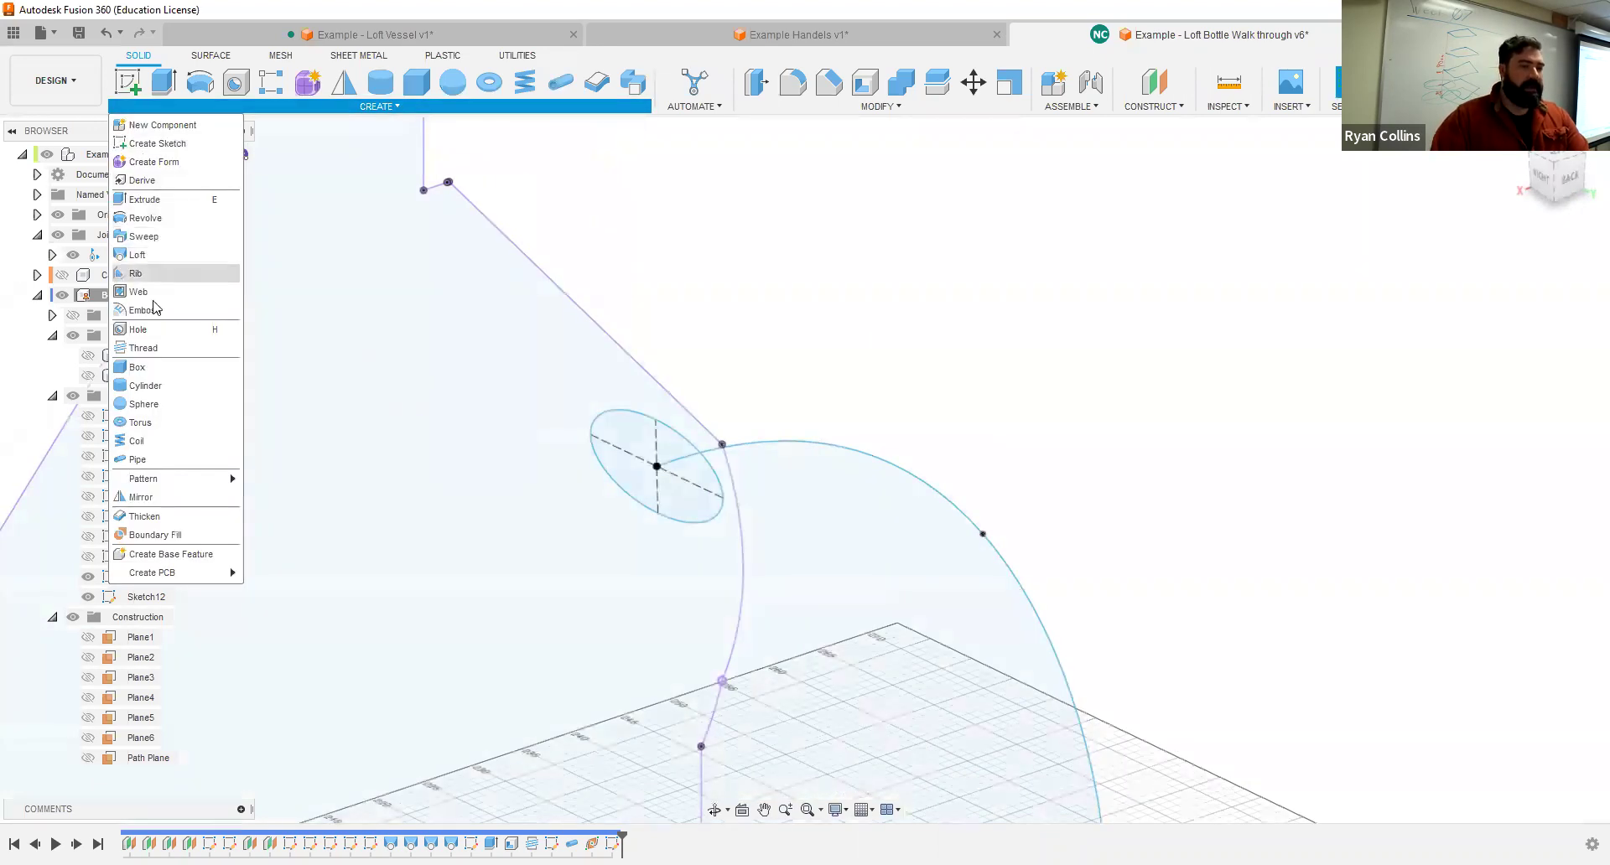
{"action": "left_click", "coordinate": [172, 237]}
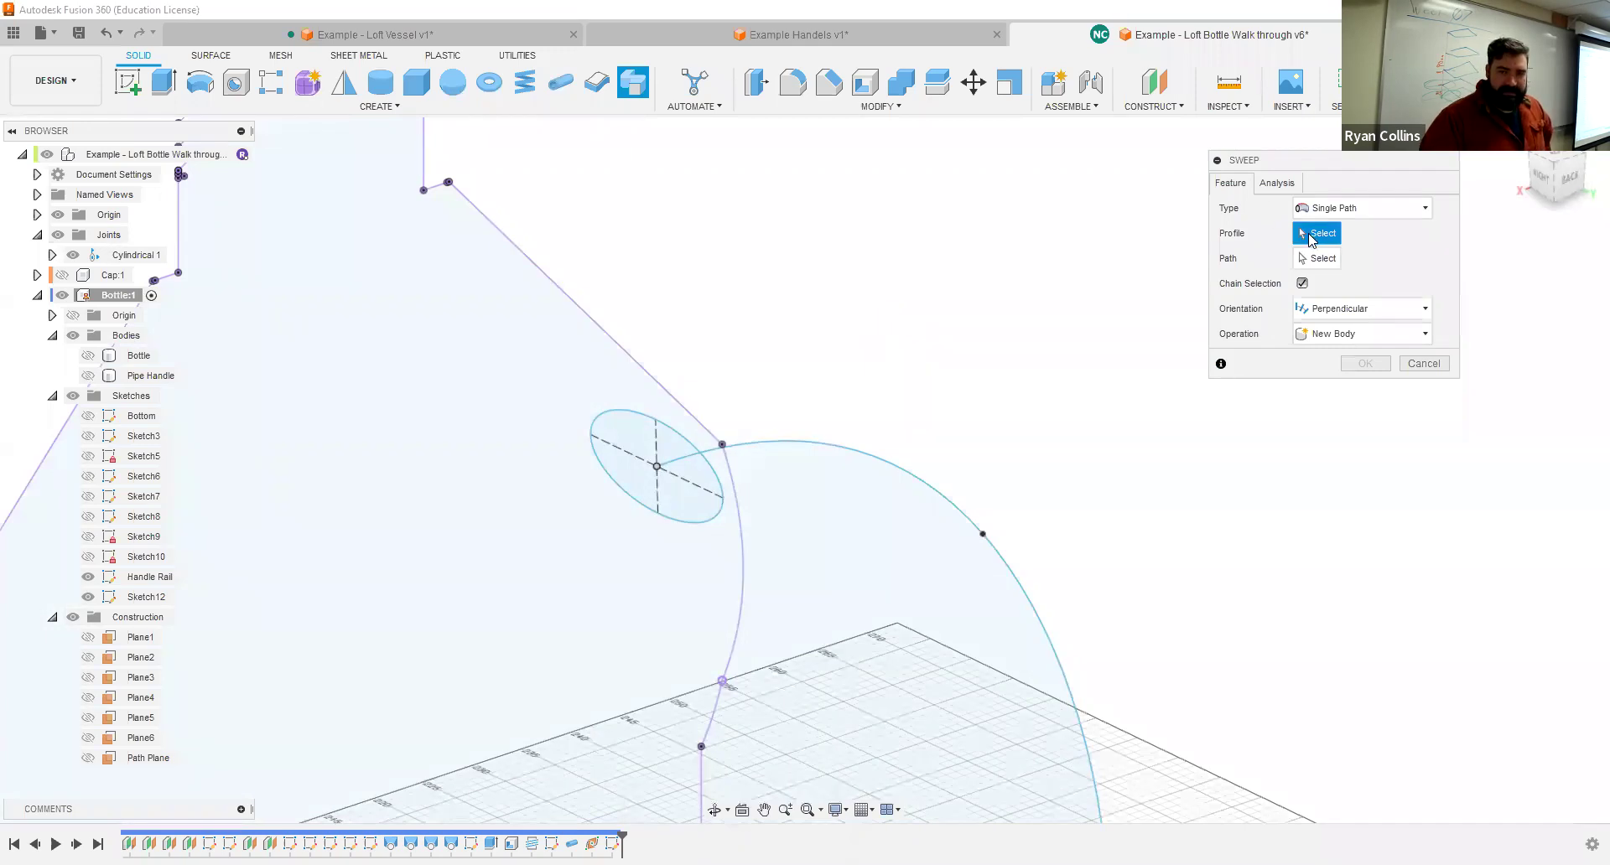
{"action": "left_click", "coordinate": [676, 447]}
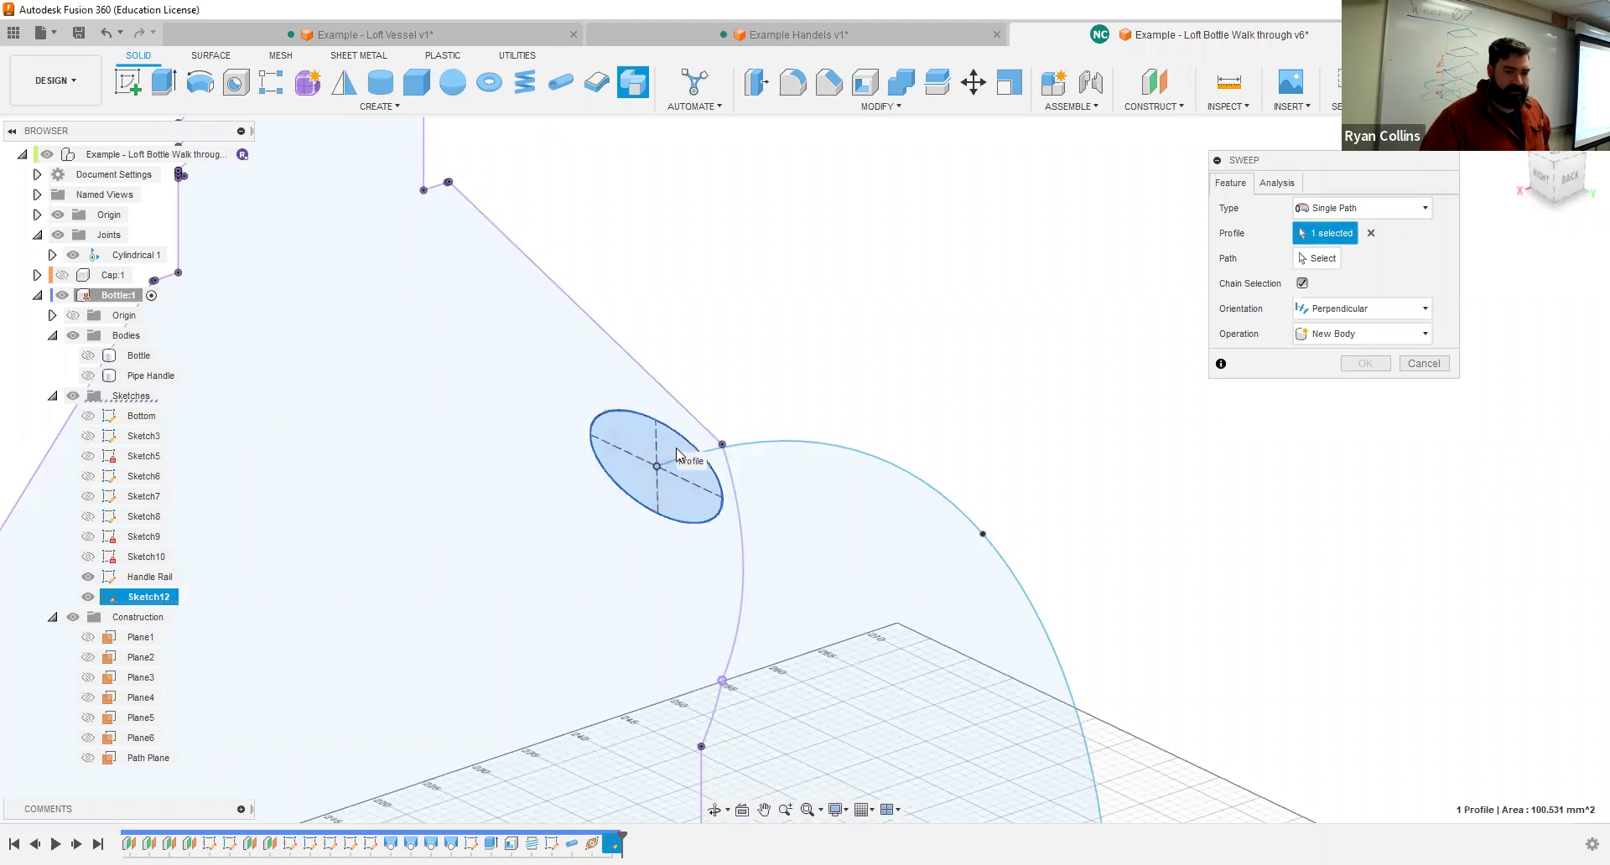
{"action": "left_click", "coordinate": [1323, 259]}
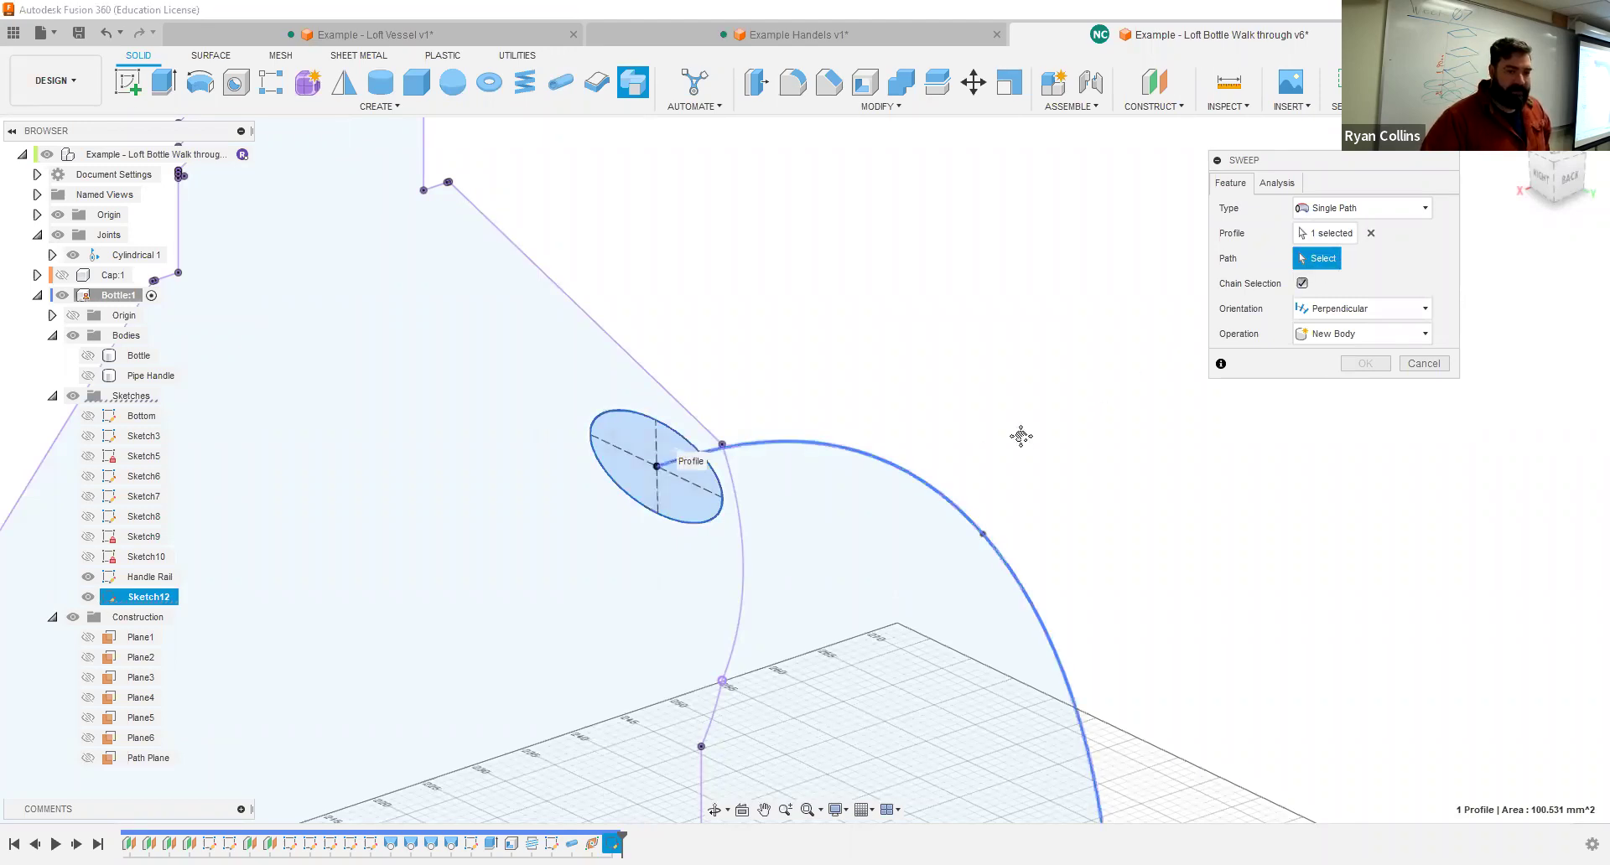
{"action": "left_click", "coordinate": [973, 532]}
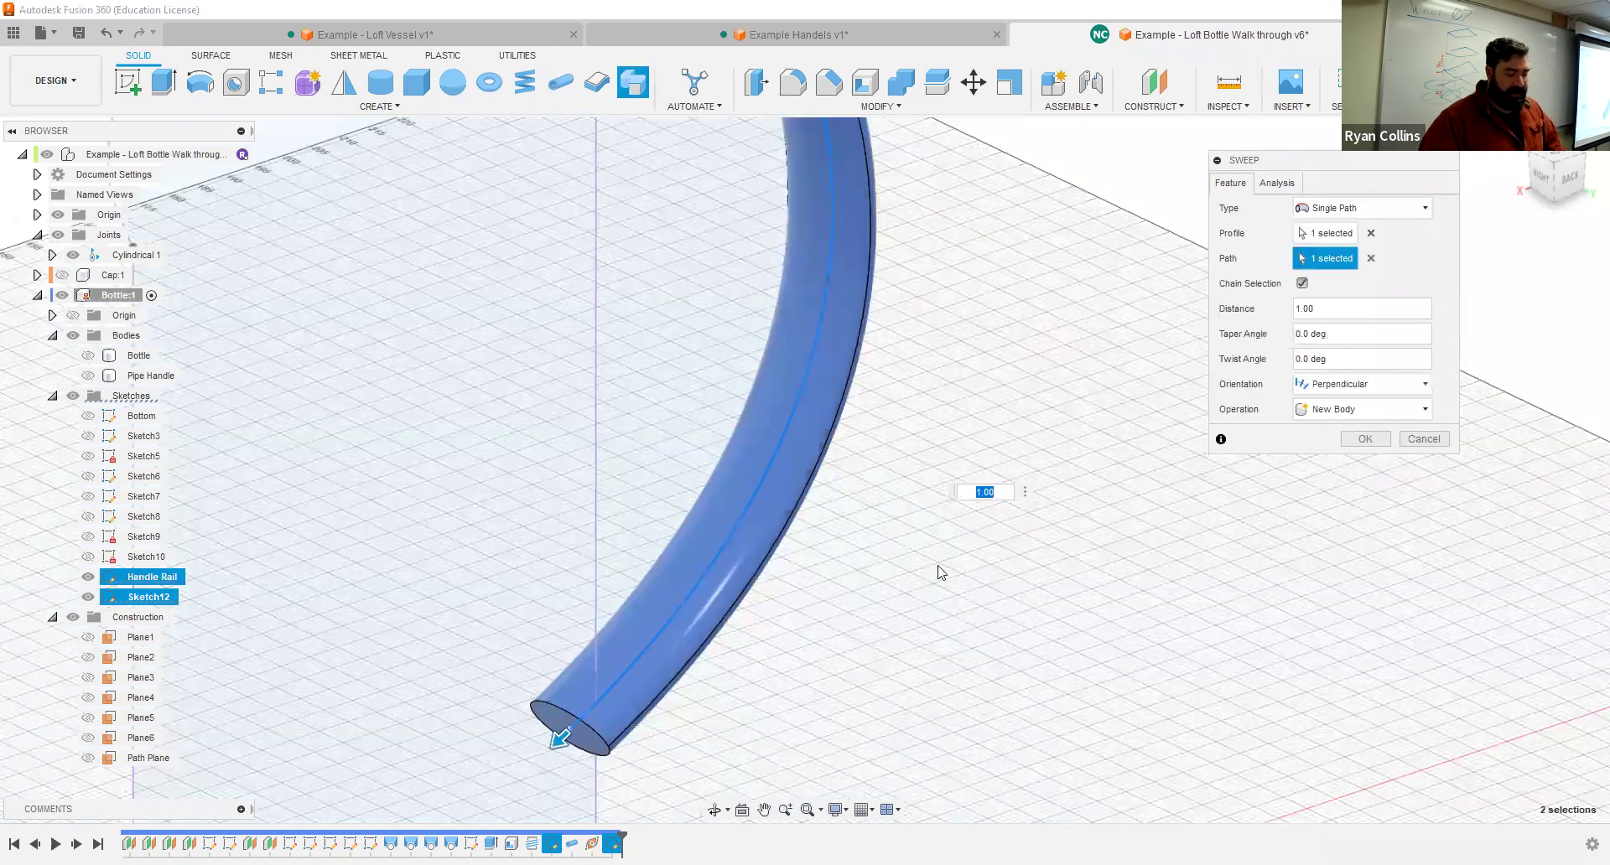
{"action": "mouse_move", "coordinate": [894, 524]}
{"action": "middle_mouse_down", "text": "shift"}
{"action": "mouse_move", "coordinate": [873, 514]}
{"action": "mouse_move", "coordinate": [912, 518]}
{"action": "middle_mouse_up", "text": "shift"}
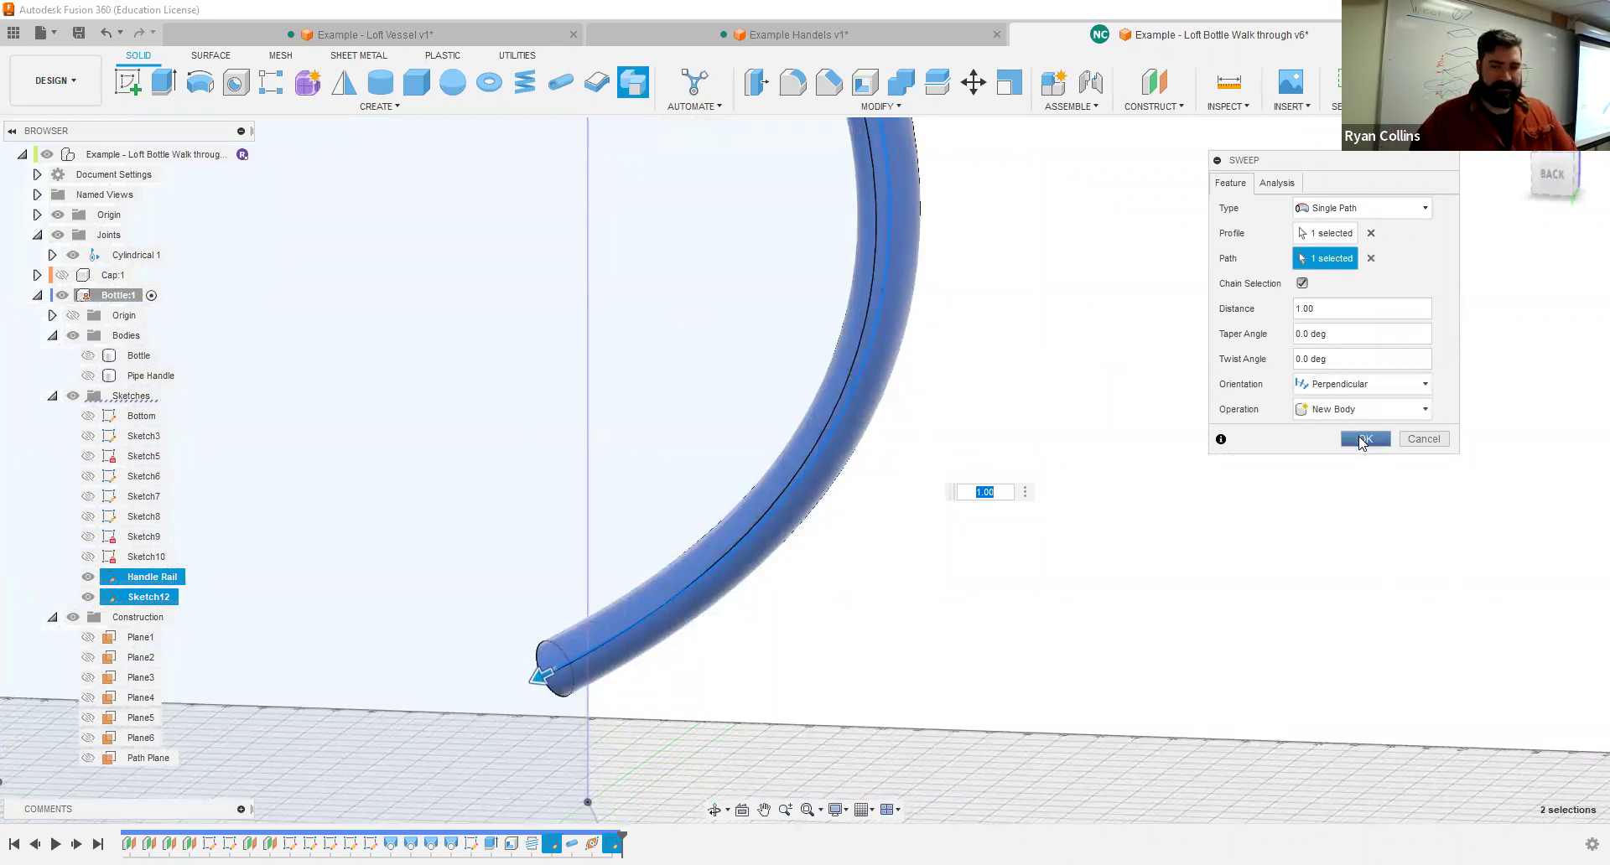
{"action": "left_click", "coordinate": [1363, 440]}
Step: Rename the swept body Sweep Handle and hide it
{"action": "middle_click_drag", "start_coordinate": [1065, 446], "coordinate": [1160, 305], "text": "shift"}
{"action": "scroll", "coordinate": [945, 452], "scroll_direction": "down", "scroll_amount": 1}
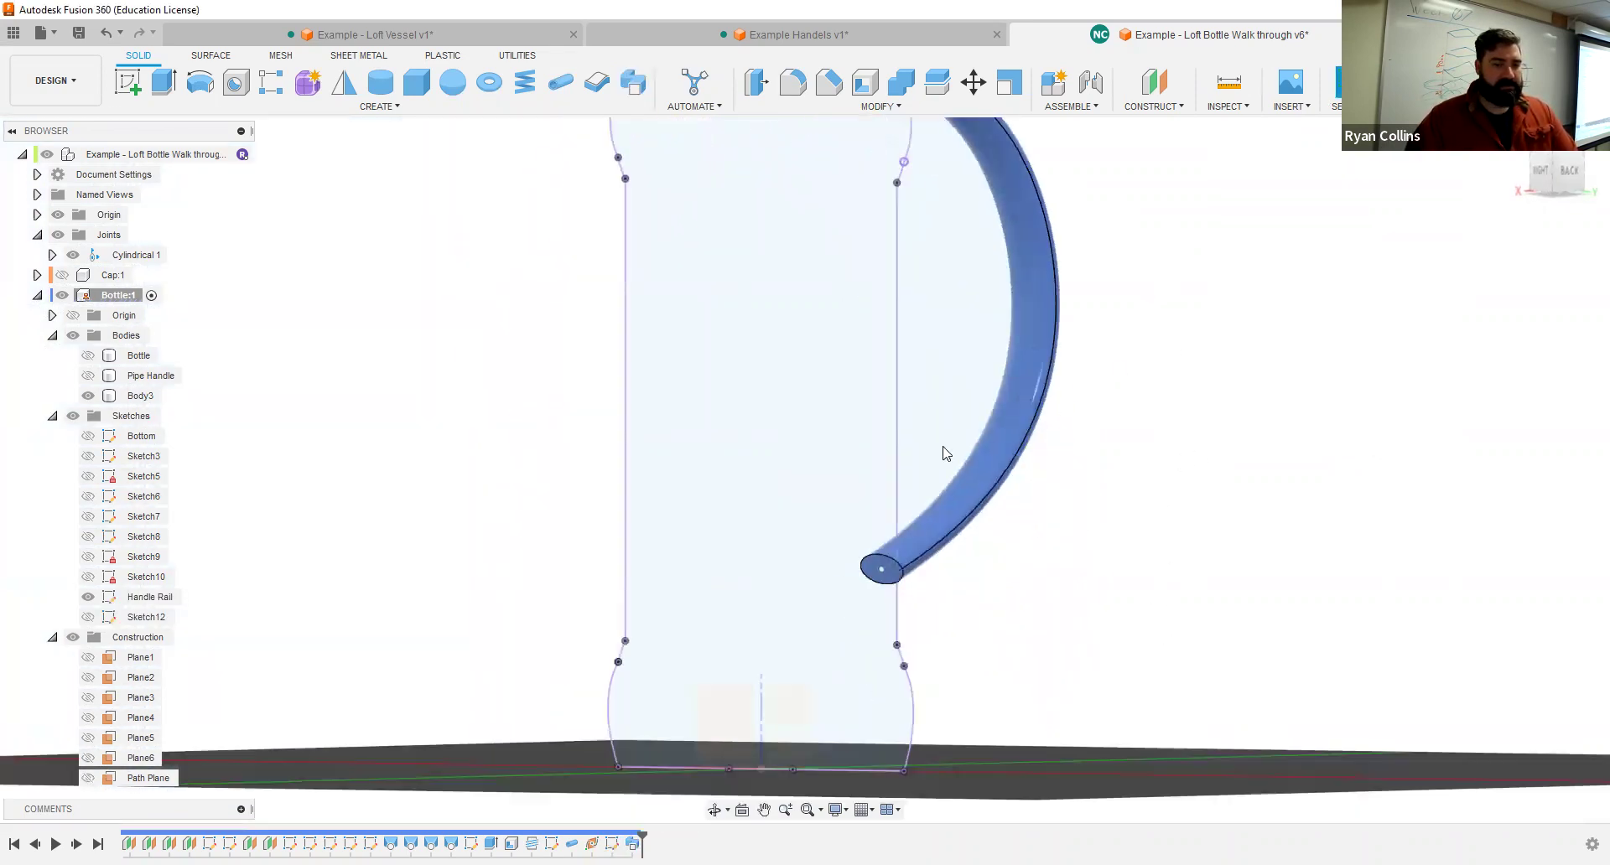
{"action": "double_click", "coordinate": [139, 396]}
{"action": "type", "text": "Sweep Handle"}
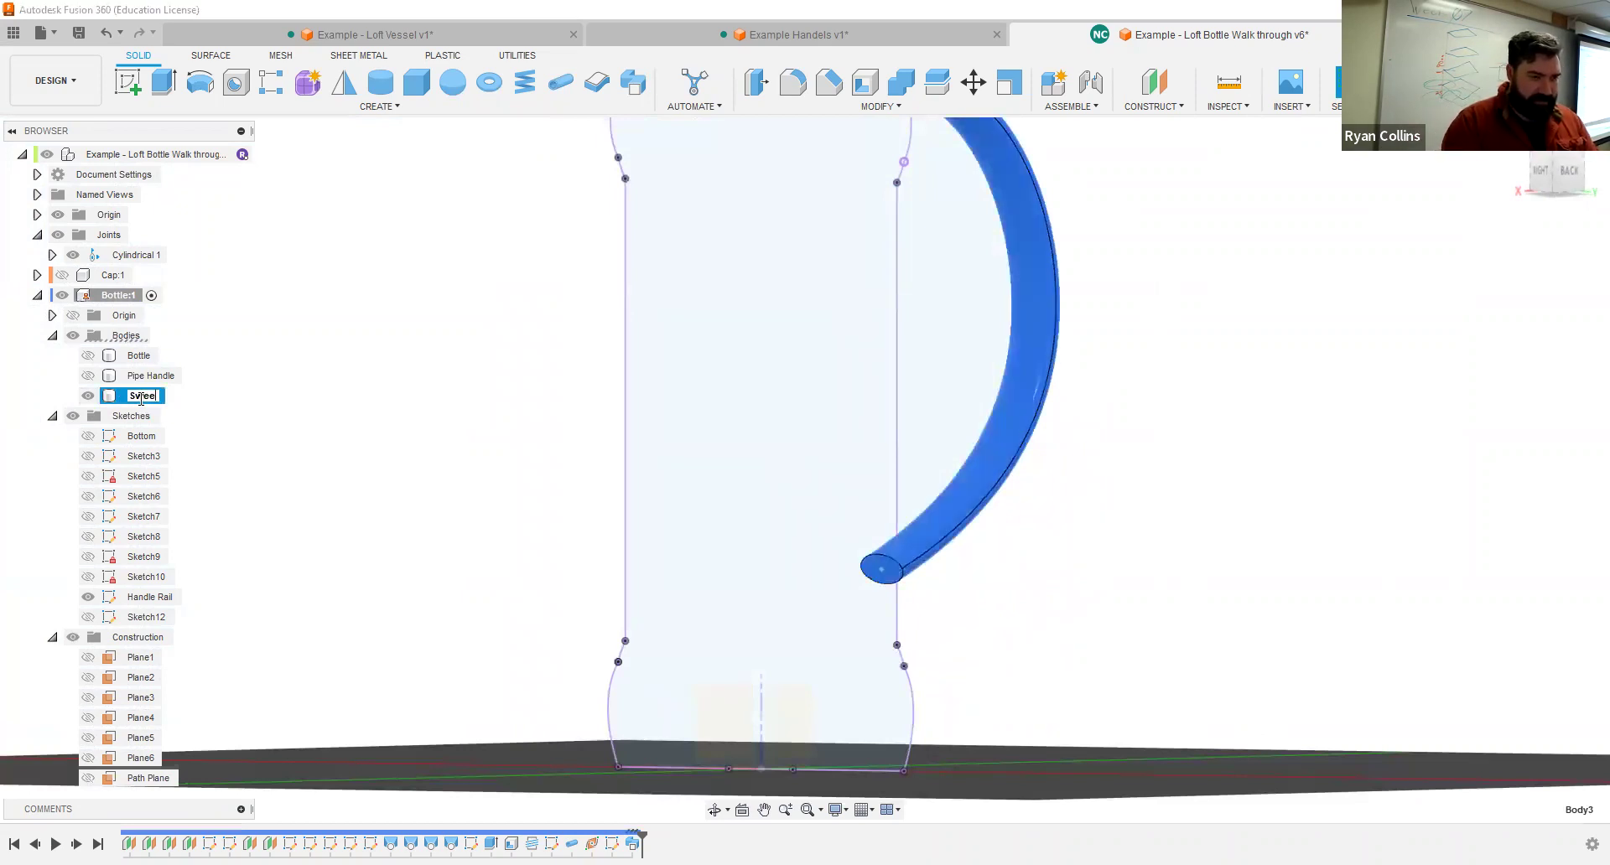
{"action": "key", "text": "Return"}
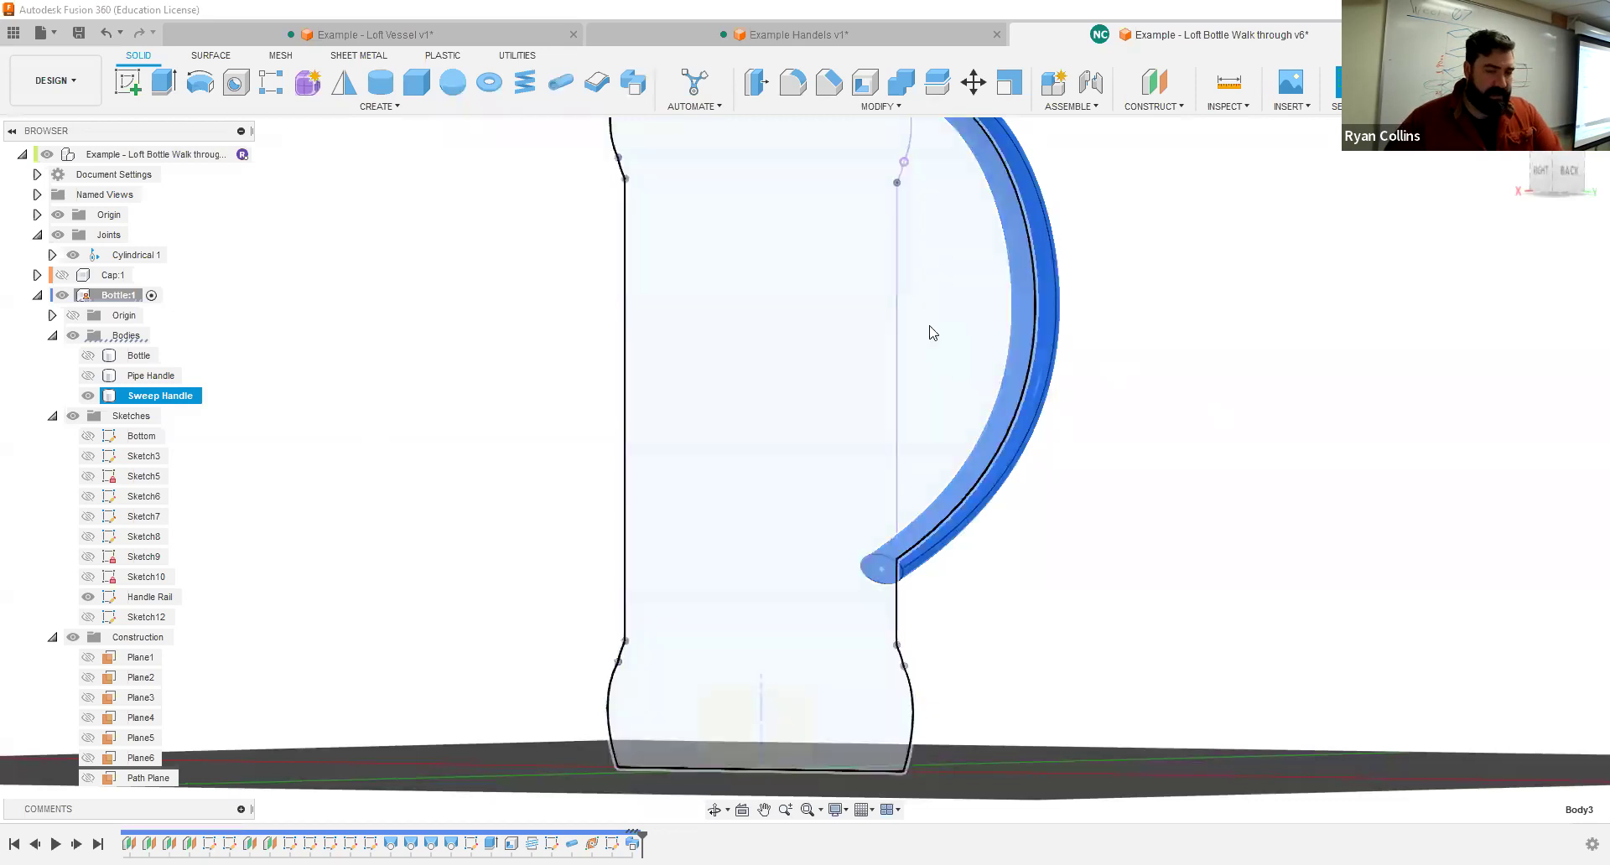
{"action": "left_click", "coordinate": [1301, 438]}
{"action": "left_click", "coordinate": [87, 395]}
{"action": "scroll", "coordinate": [1039, 485], "scroll_direction": "down", "scroll_amount": 2}
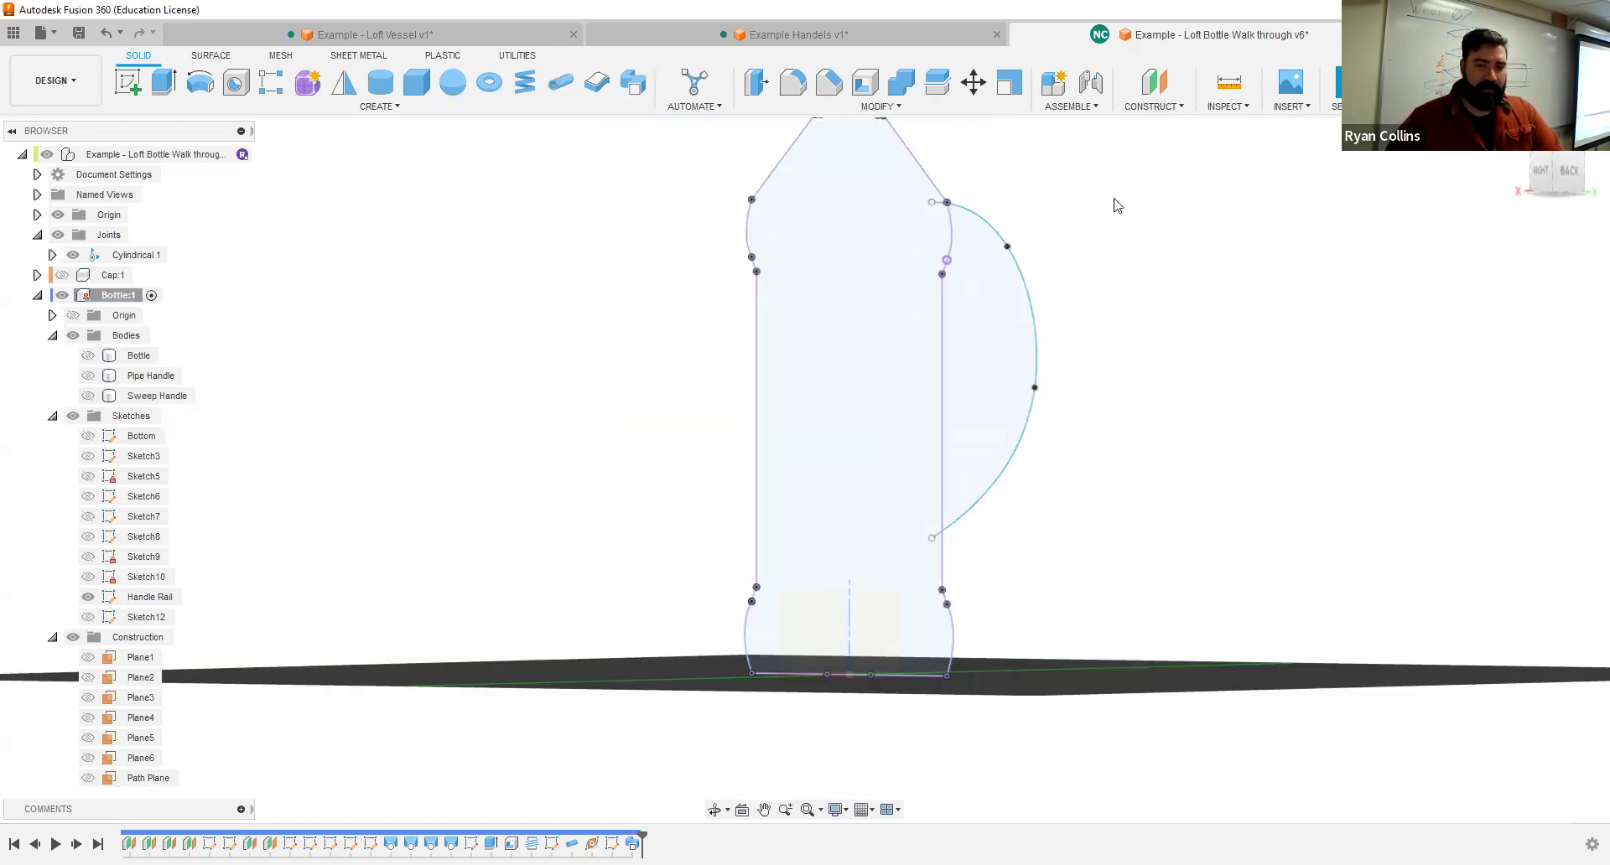
Step: Create a Plane Along Path on the handle spline at proportional distance 1, at the spline's lower end
{"action": "left_click", "coordinate": [1172, 109]}
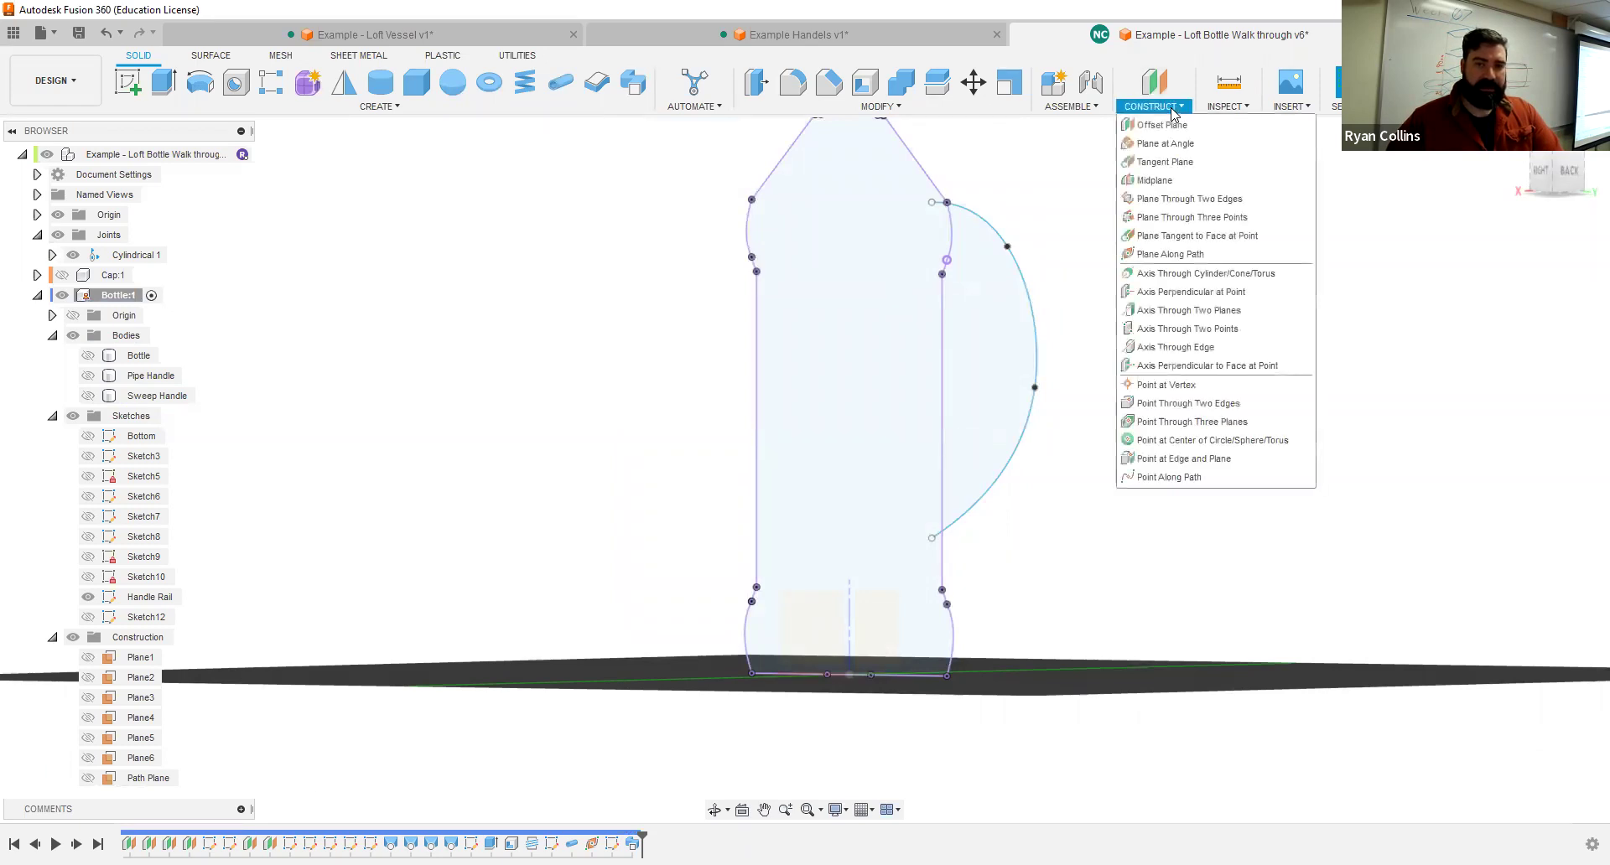
{"action": "left_click", "coordinate": [1181, 257]}
{"action": "left_click", "coordinate": [1016, 461]}
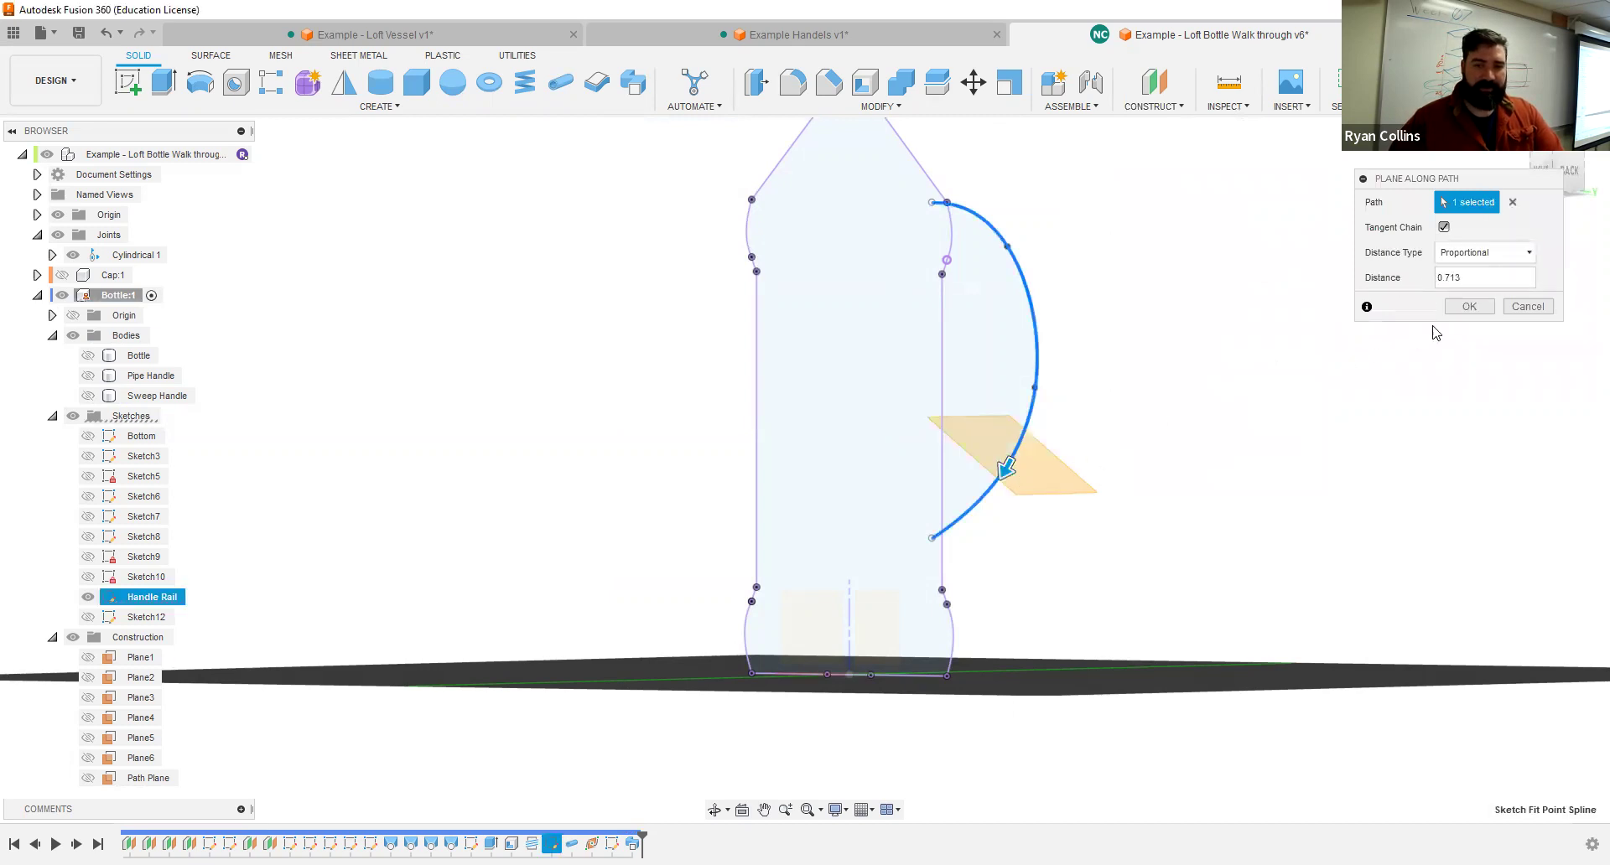
{"action": "double_click", "coordinate": [1465, 279]}
{"action": "type", "text": "1"}
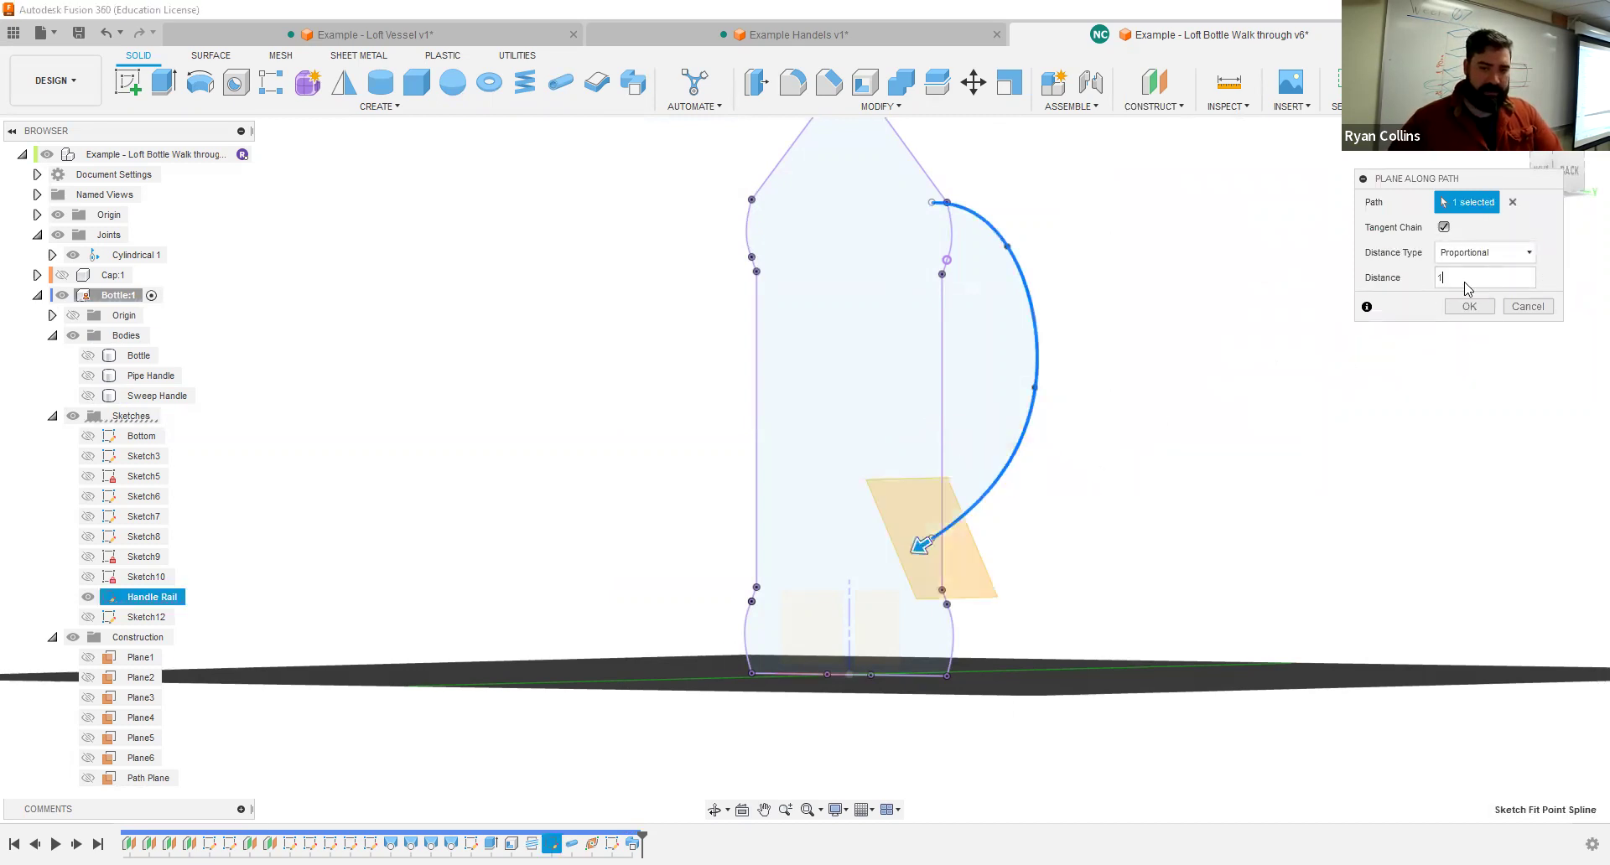
{"action": "left_click", "coordinate": [1470, 307]}
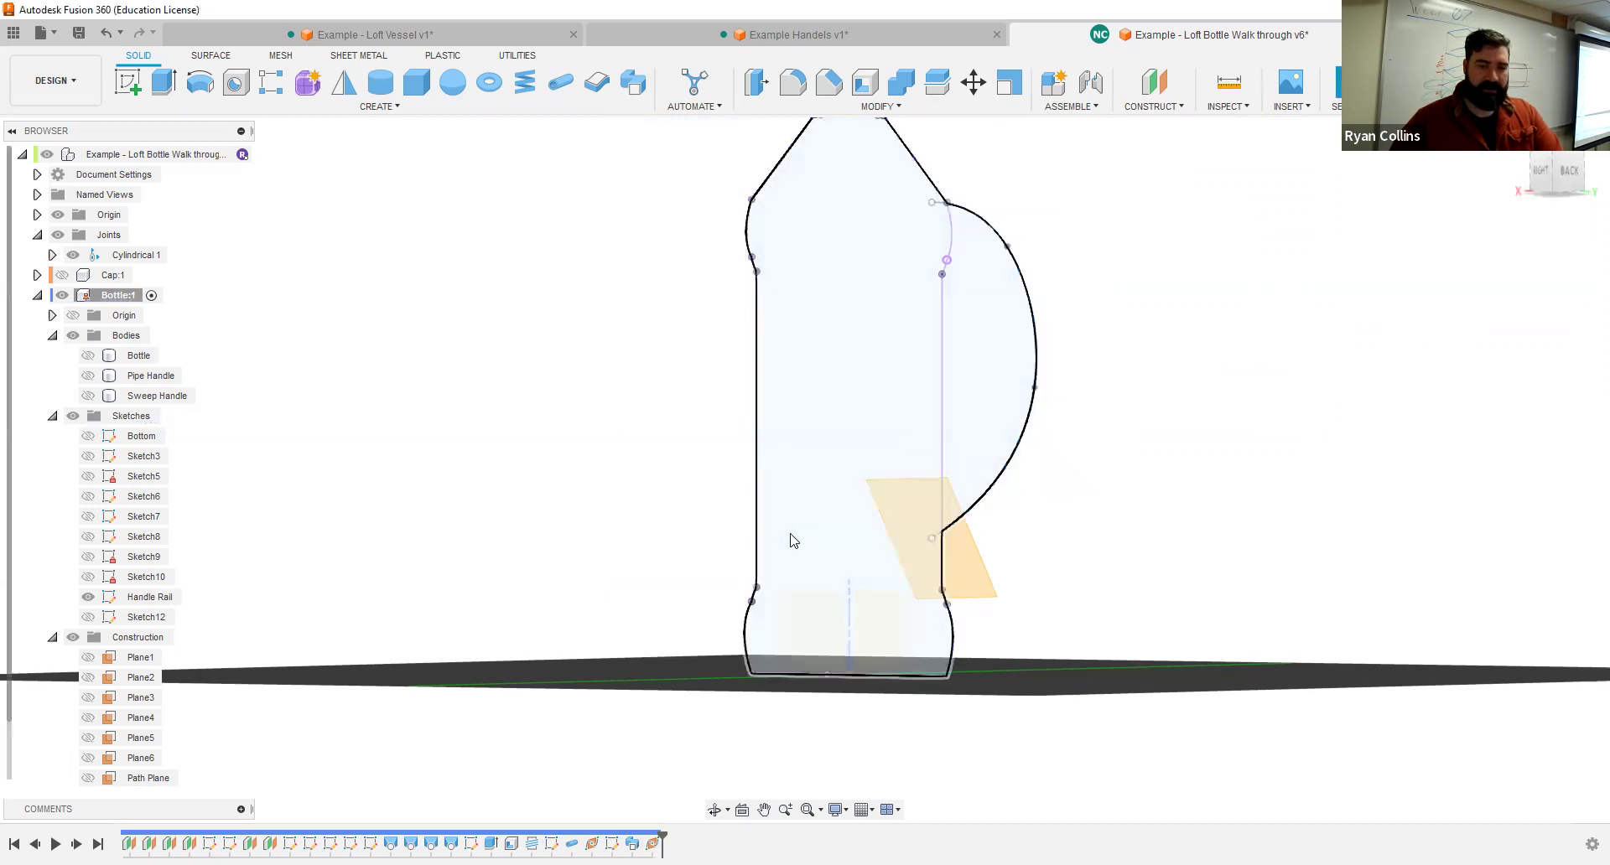
Step: Sketch a 5 mm by 10 mm center rectangle on the plane at the handle spline's lower end, centred on that end, and finish the sketch
{"action": "mouse_move", "coordinate": [1170, 525]}
{"action": "middle_mouse_down", "text": "shift"}
{"action": "mouse_move", "coordinate": [1099, 535]}
{"action": "mouse_move", "coordinate": [1161, 498]}
{"action": "middle_mouse_up", "text": "shift"}
{"action": "scroll", "coordinate": [1151, 375], "scroll_direction": "up", "scroll_amount": 3}
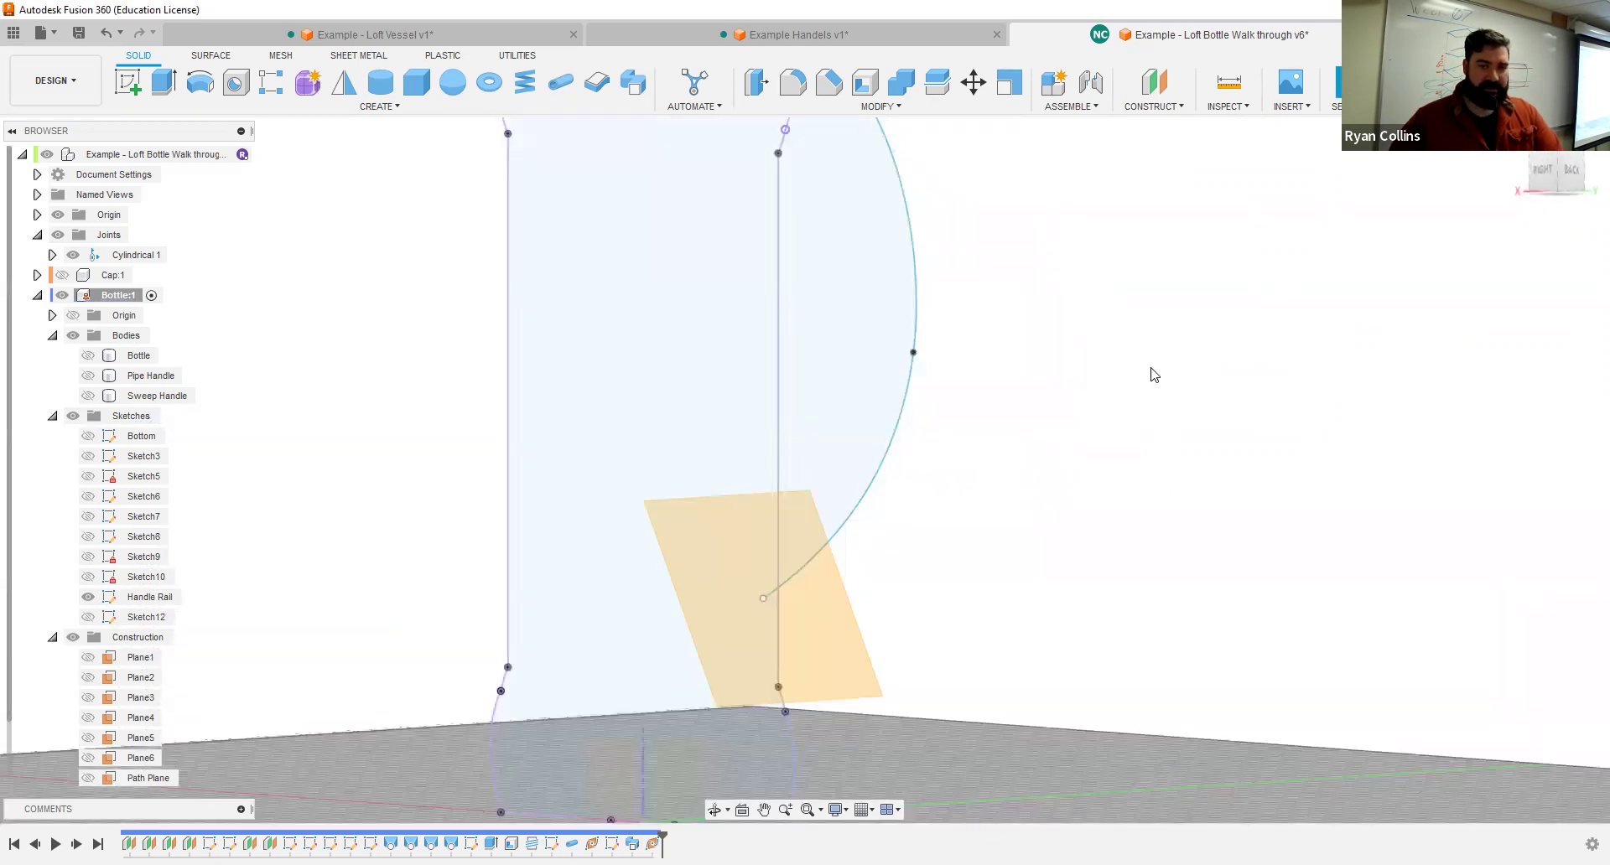
{"action": "left_click", "coordinate": [133, 87]}
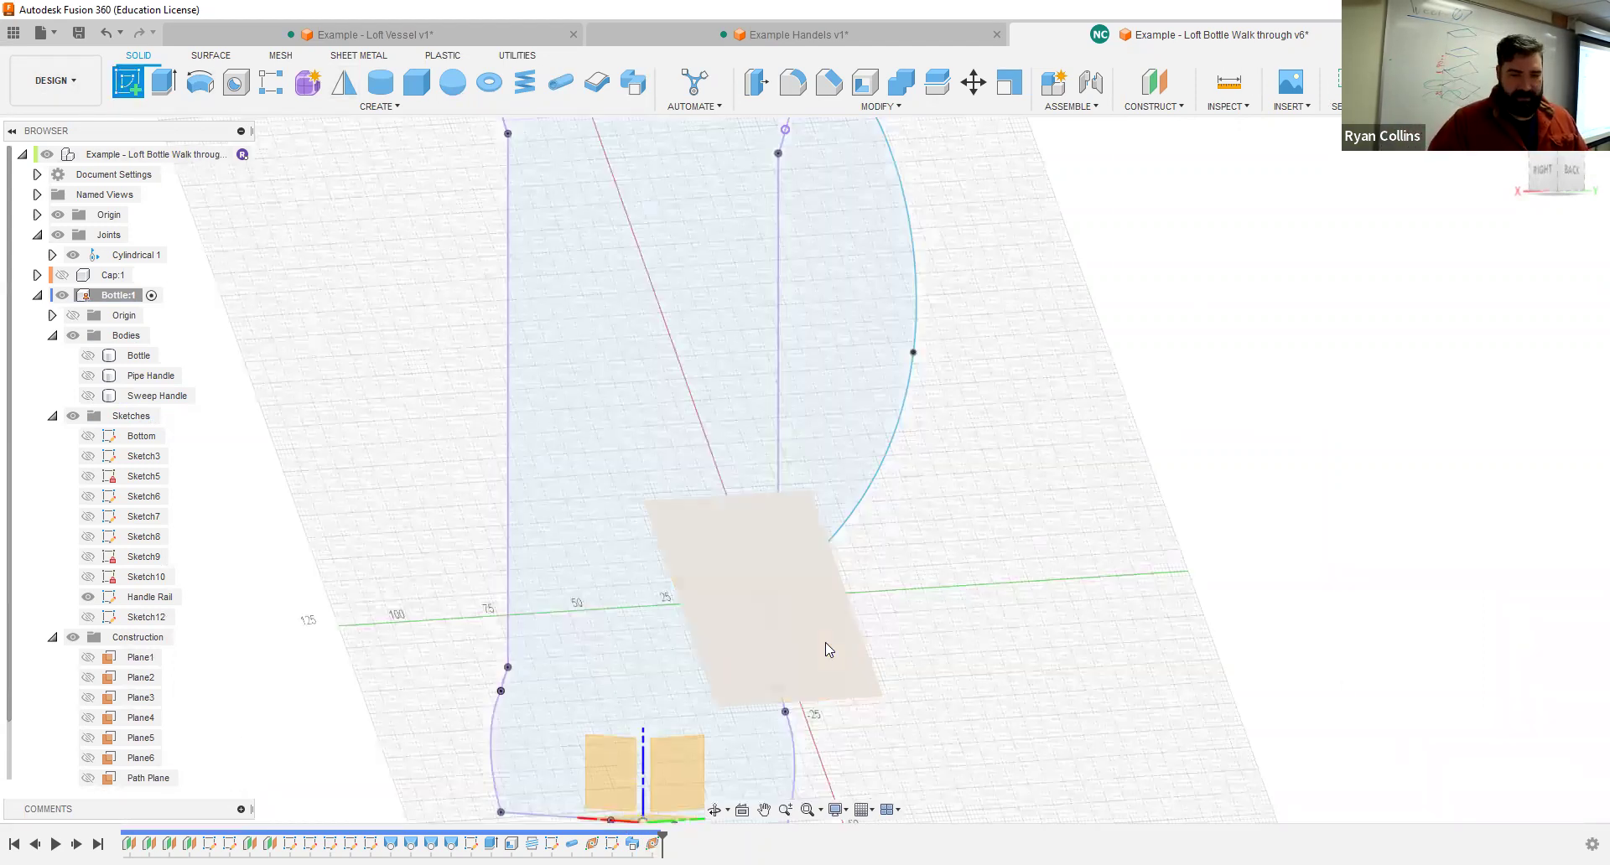
{"action": "left_click", "coordinate": [829, 649]}
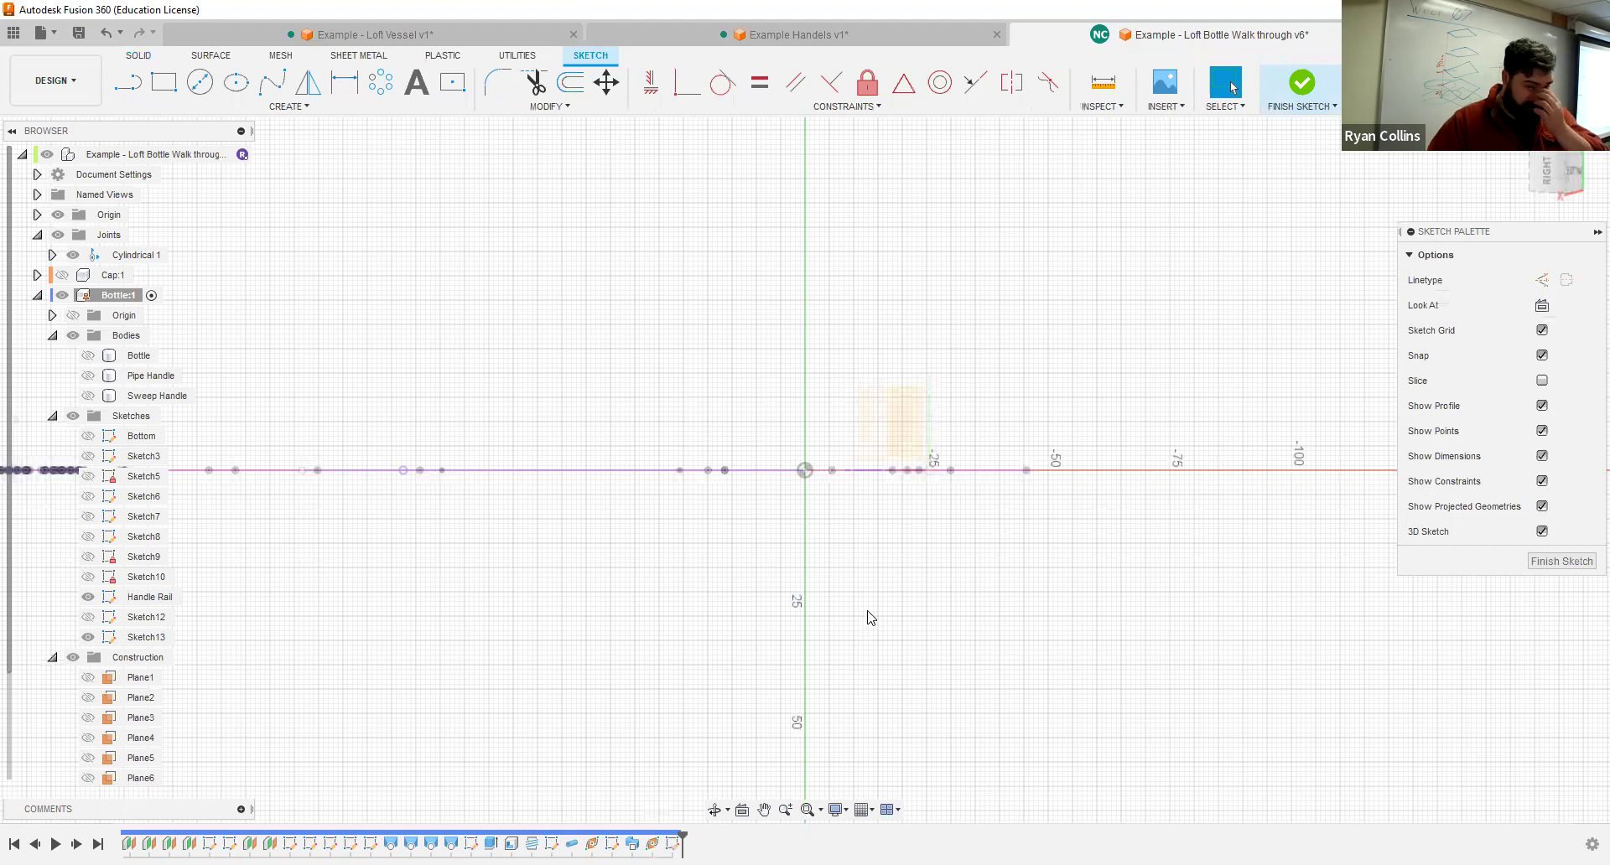
{"action": "scroll", "coordinate": [773, 491], "scroll_direction": "up", "scroll_amount": 5}
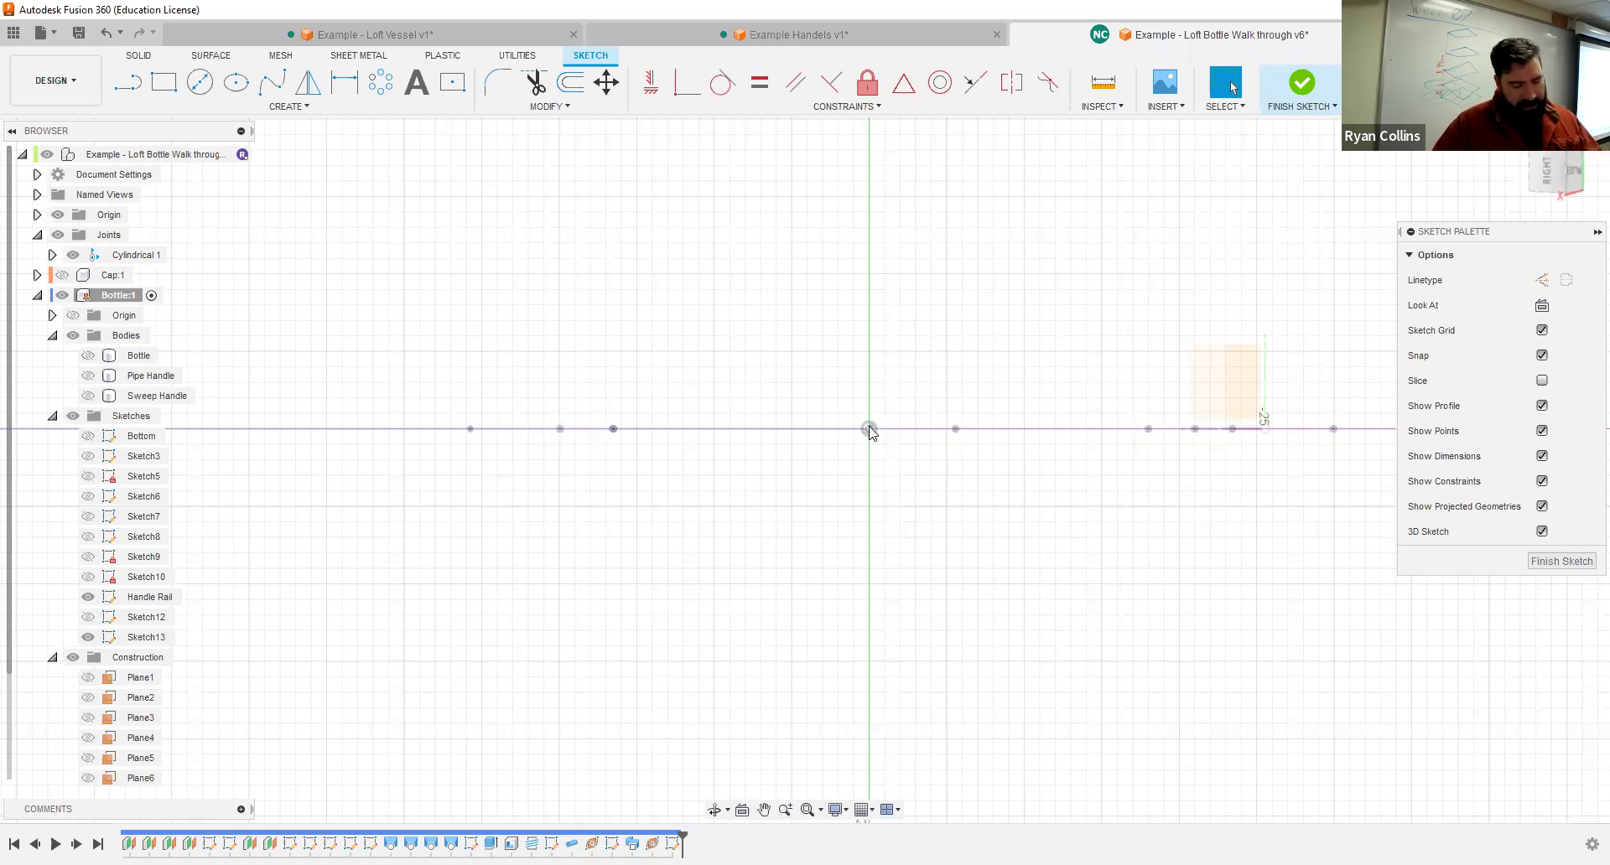
{"action": "left_click", "coordinate": [453, 82]}
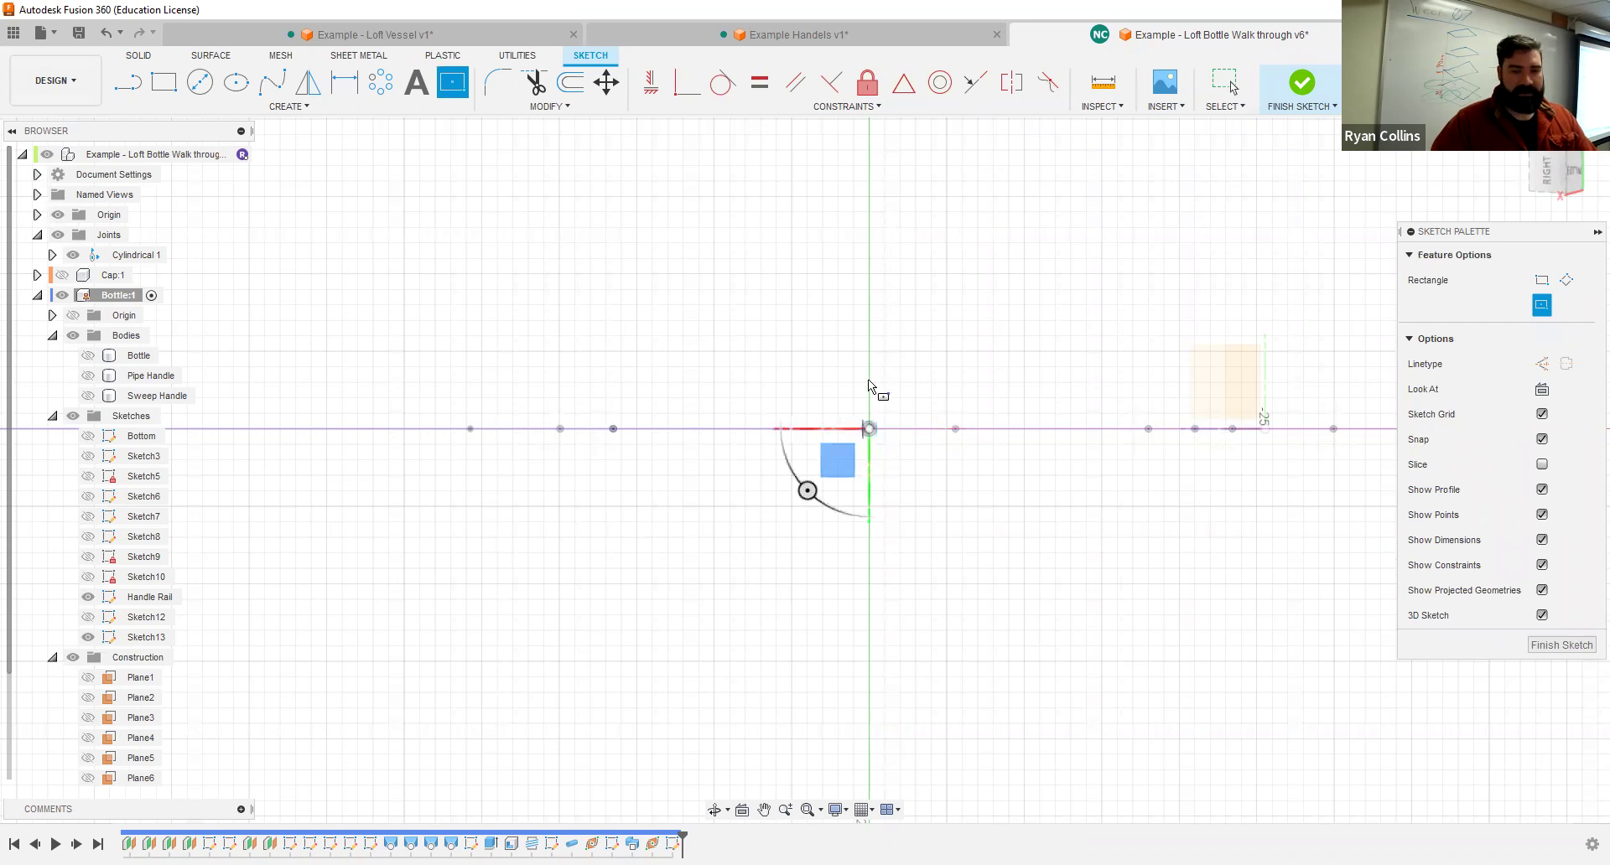
{"action": "key", "text": "Escape"}
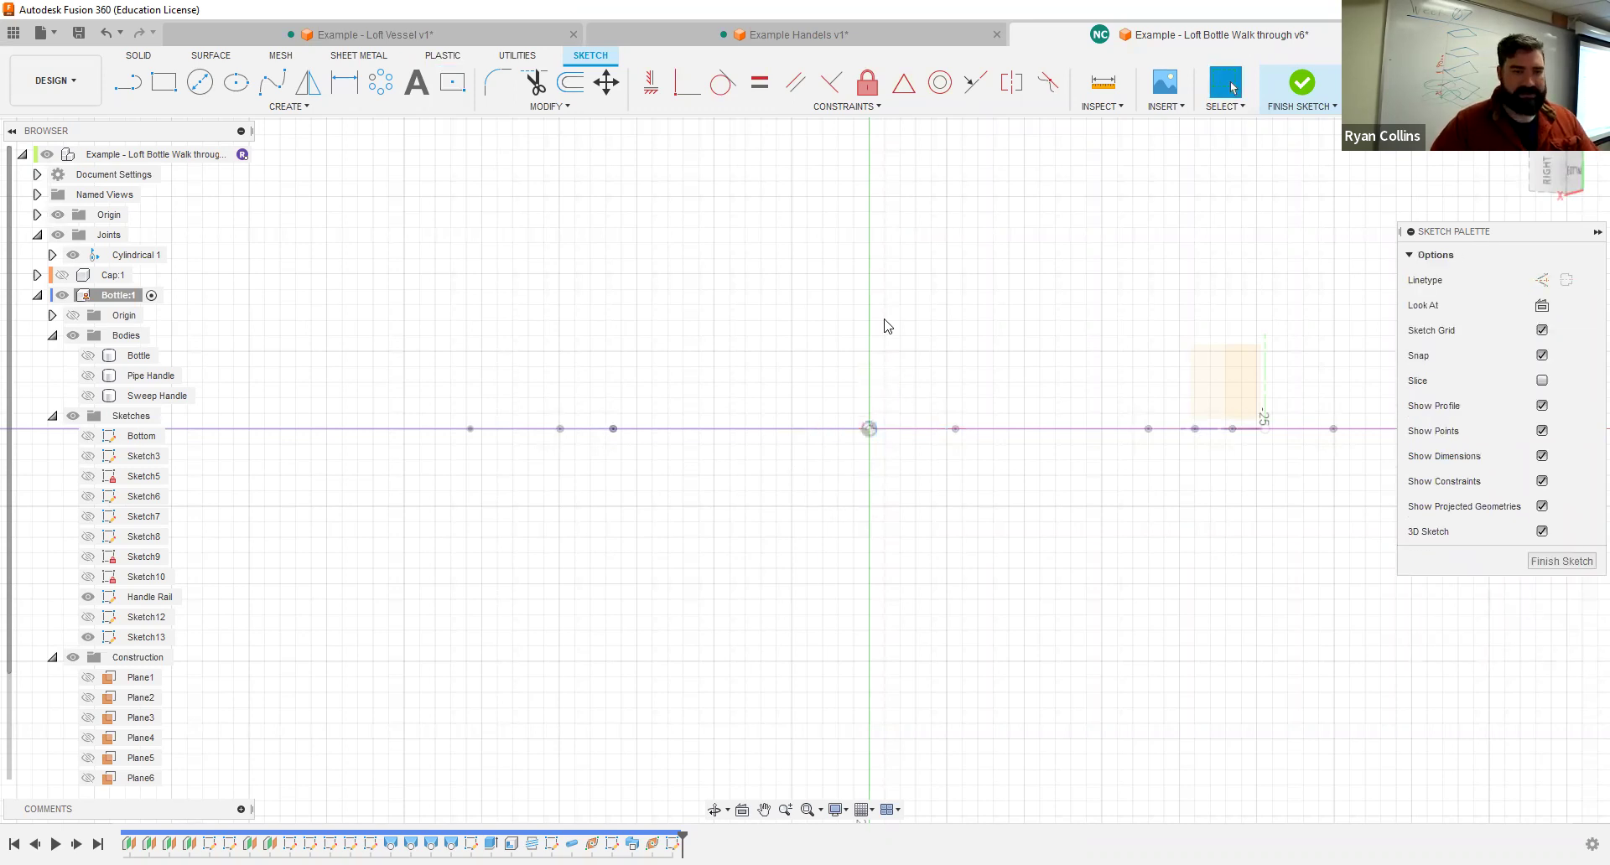
{"action": "right_click", "coordinate": [886, 322]}
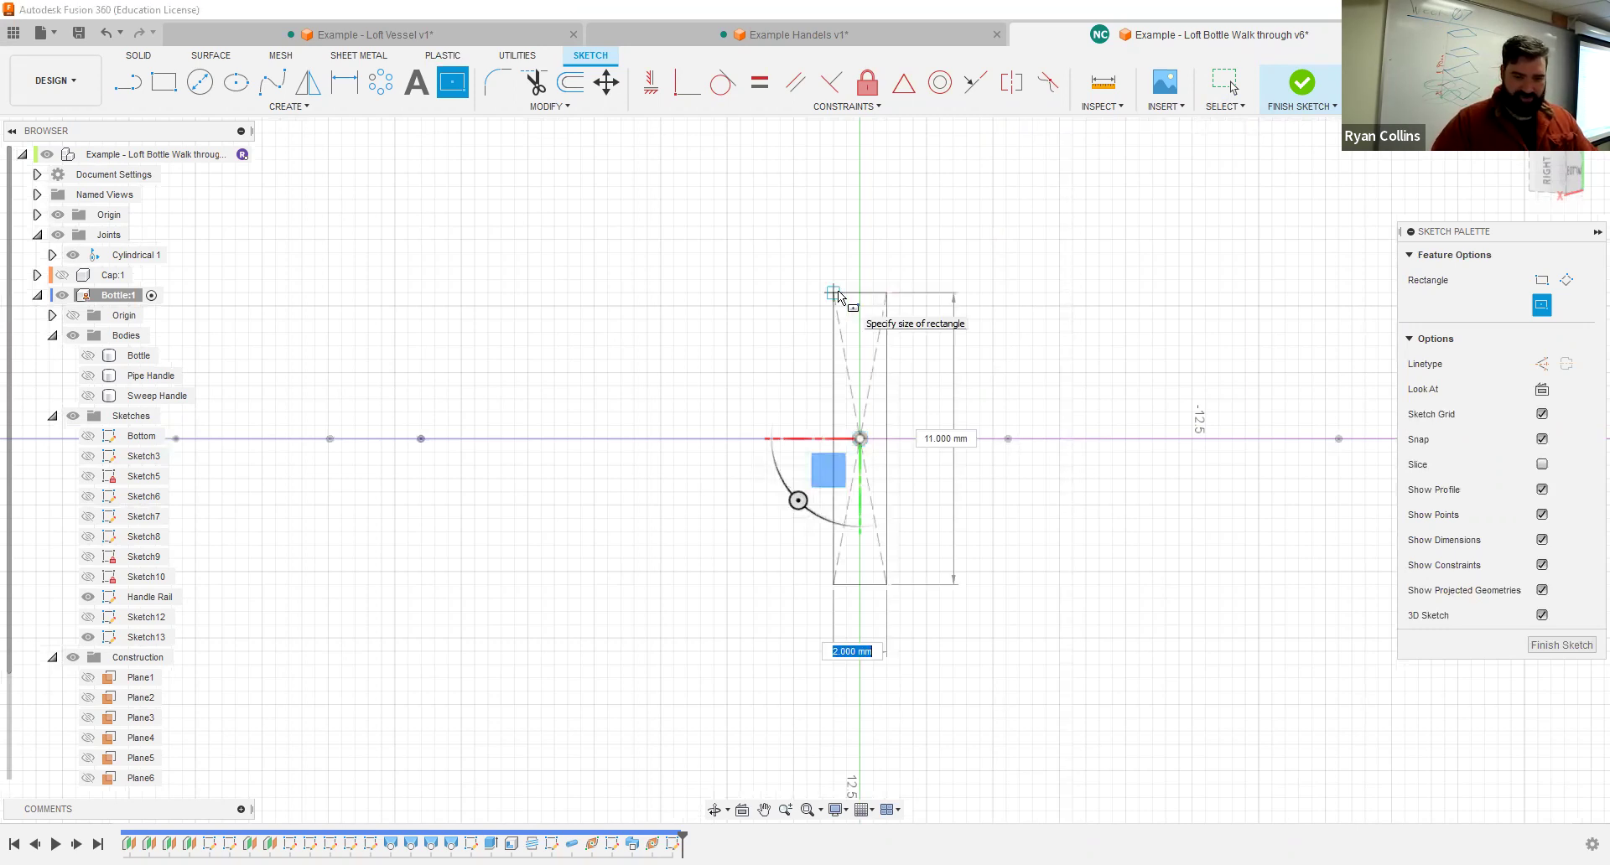
{"action": "type", "text": "5"}
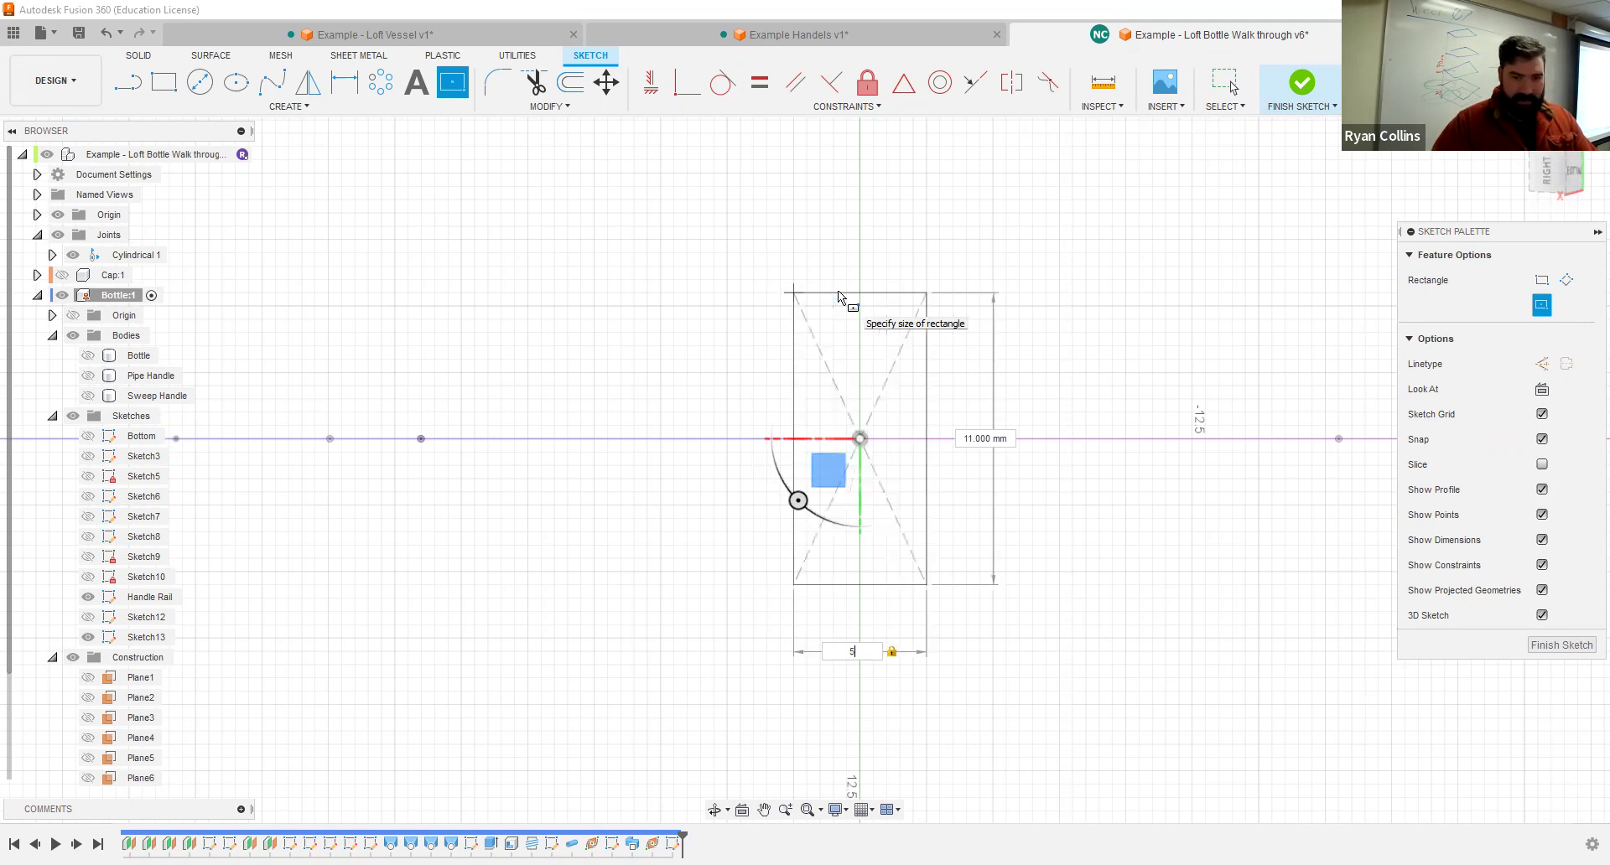
{"action": "key", "text": "Tab"}
{"action": "type", "text": "10"}
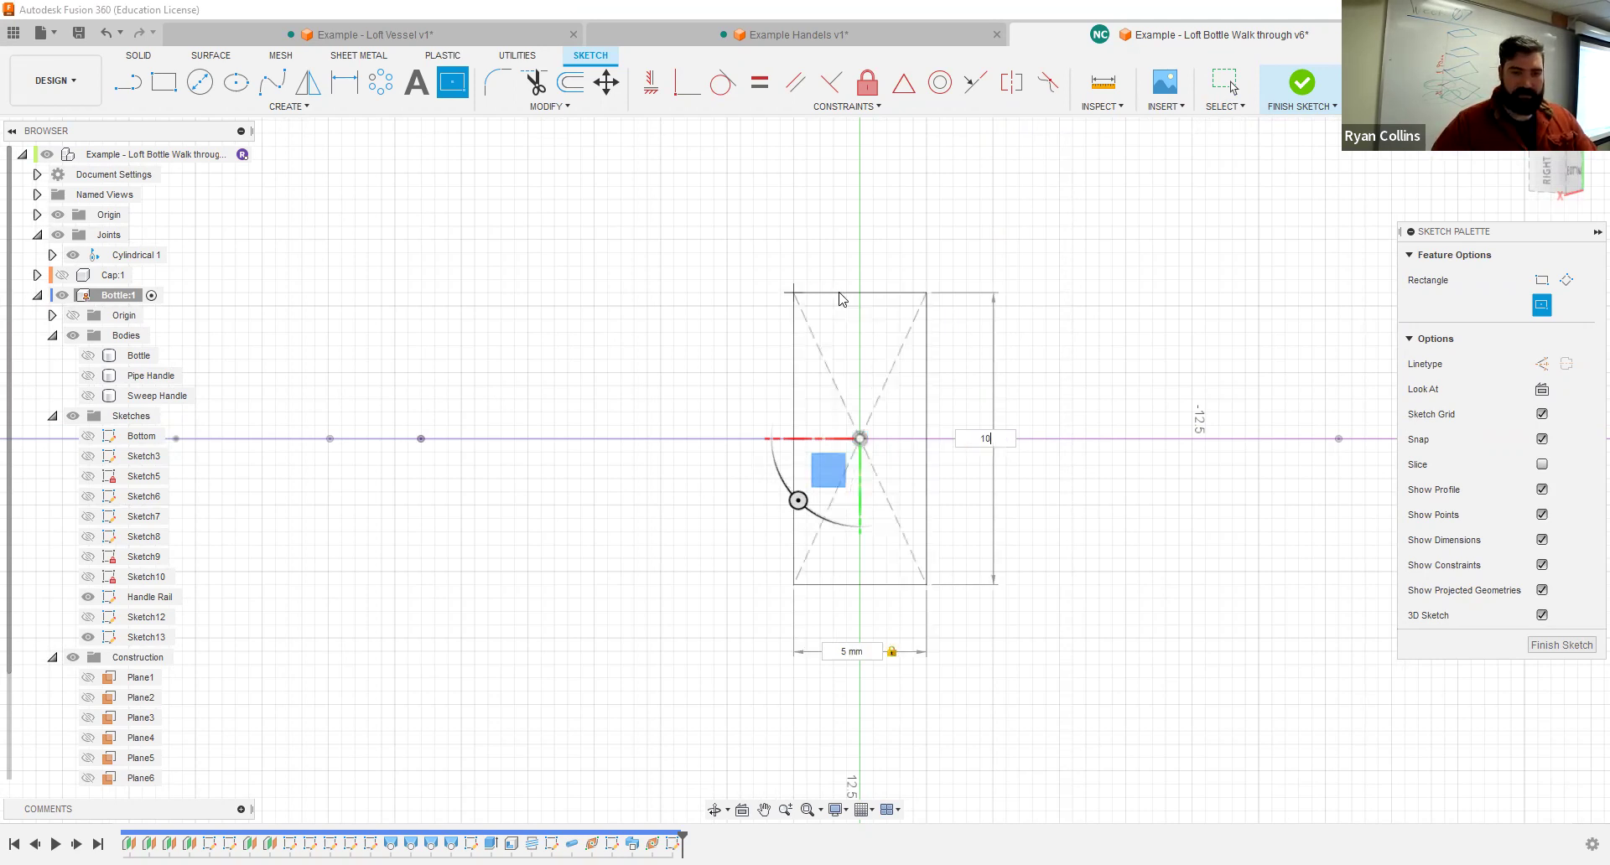
{"action": "key", "text": "Return"}
{"action": "left_click", "coordinate": [1225, 81]}
{"action": "left_click", "coordinate": [1301, 82]}
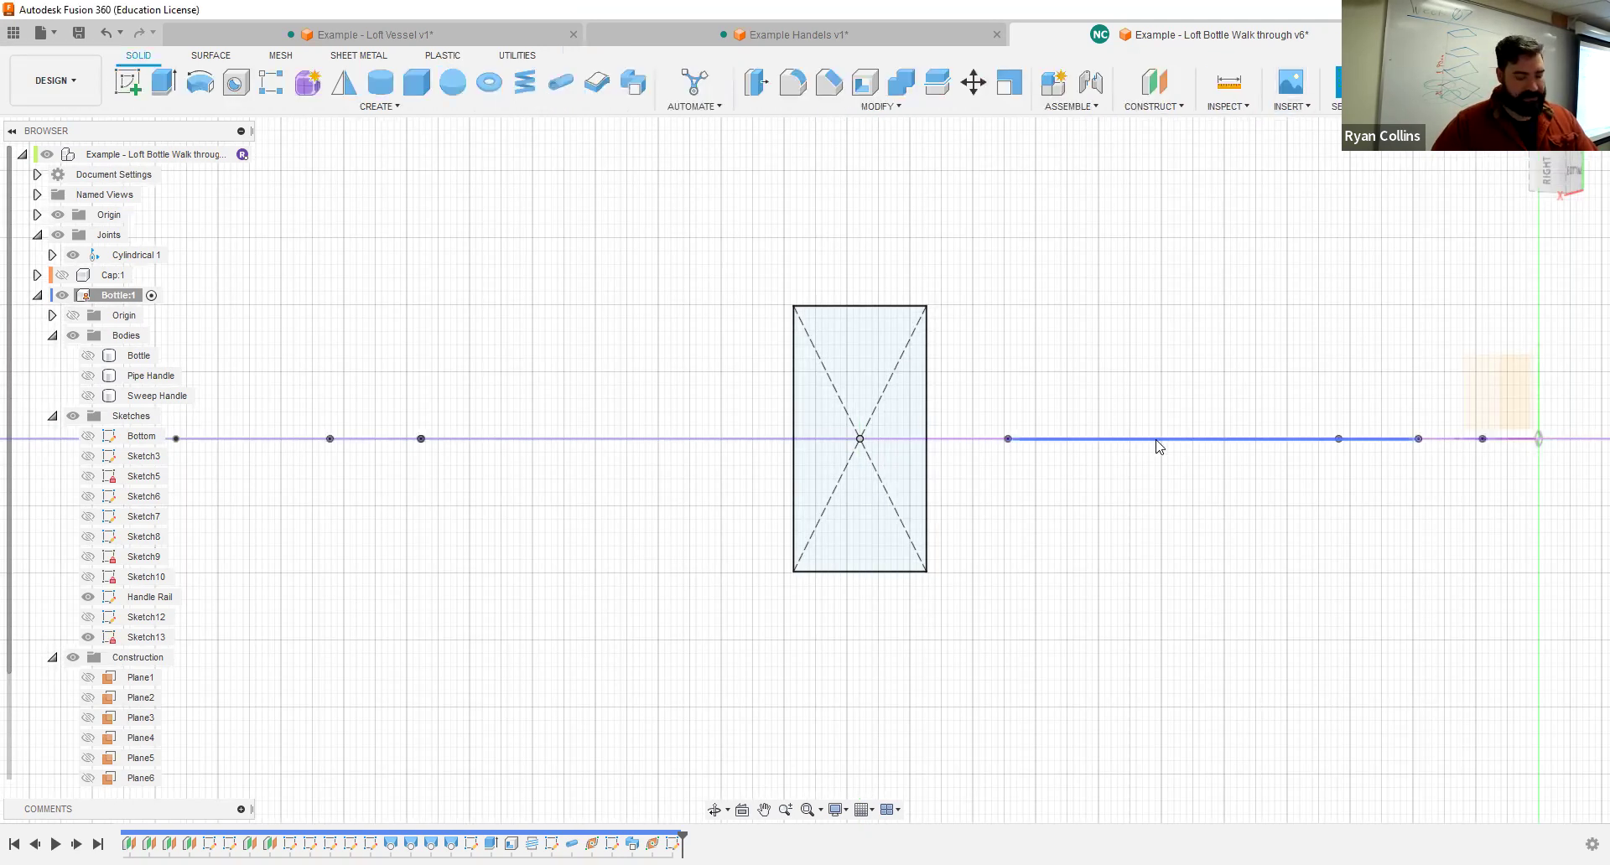
Step: Show the ellipse sketch and start a Loft with the upper ellipse as first profile and the lower rectangle as second
{"action": "mouse_move", "coordinate": [1159, 444]}
{"action": "middle_mouse_down", "text": "shift"}
{"action": "mouse_move", "coordinate": [1137, 628]}
{"action": "mouse_move", "coordinate": [1115, 514]}
{"action": "mouse_move", "coordinate": [974, 485]}
{"action": "mouse_move", "coordinate": [137, 608]}
{"action": "mouse_move", "coordinate": [273, 625]}
{"action": "middle_mouse_up", "text": "shift"}
{"action": "left_click", "coordinate": [99, 618]}
{"action": "left_click", "coordinate": [1059, 431]}
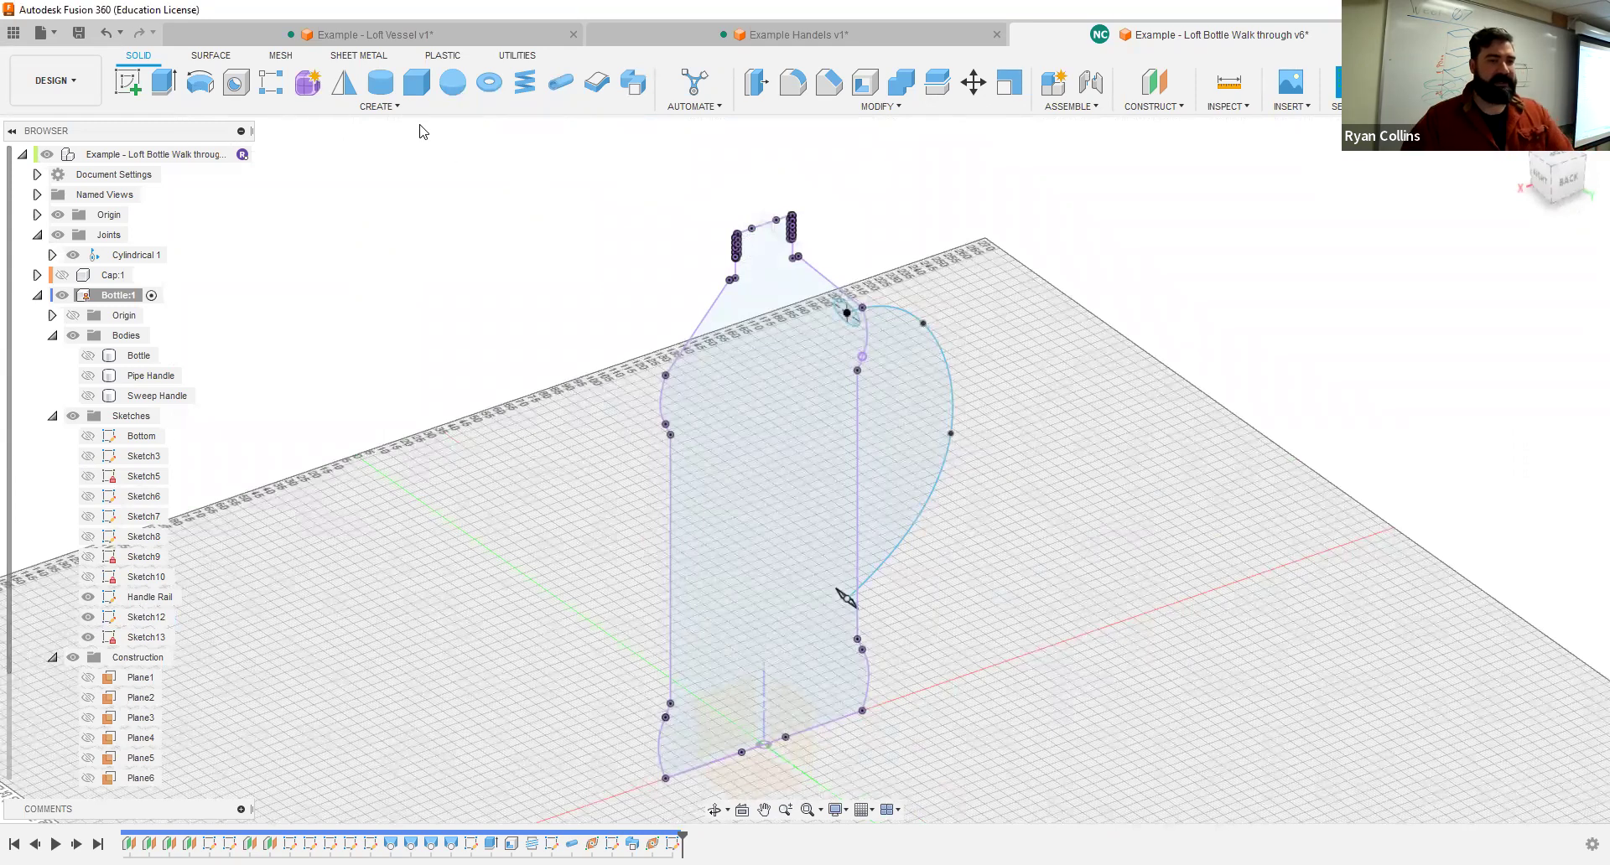
{"action": "left_click", "coordinate": [397, 112]}
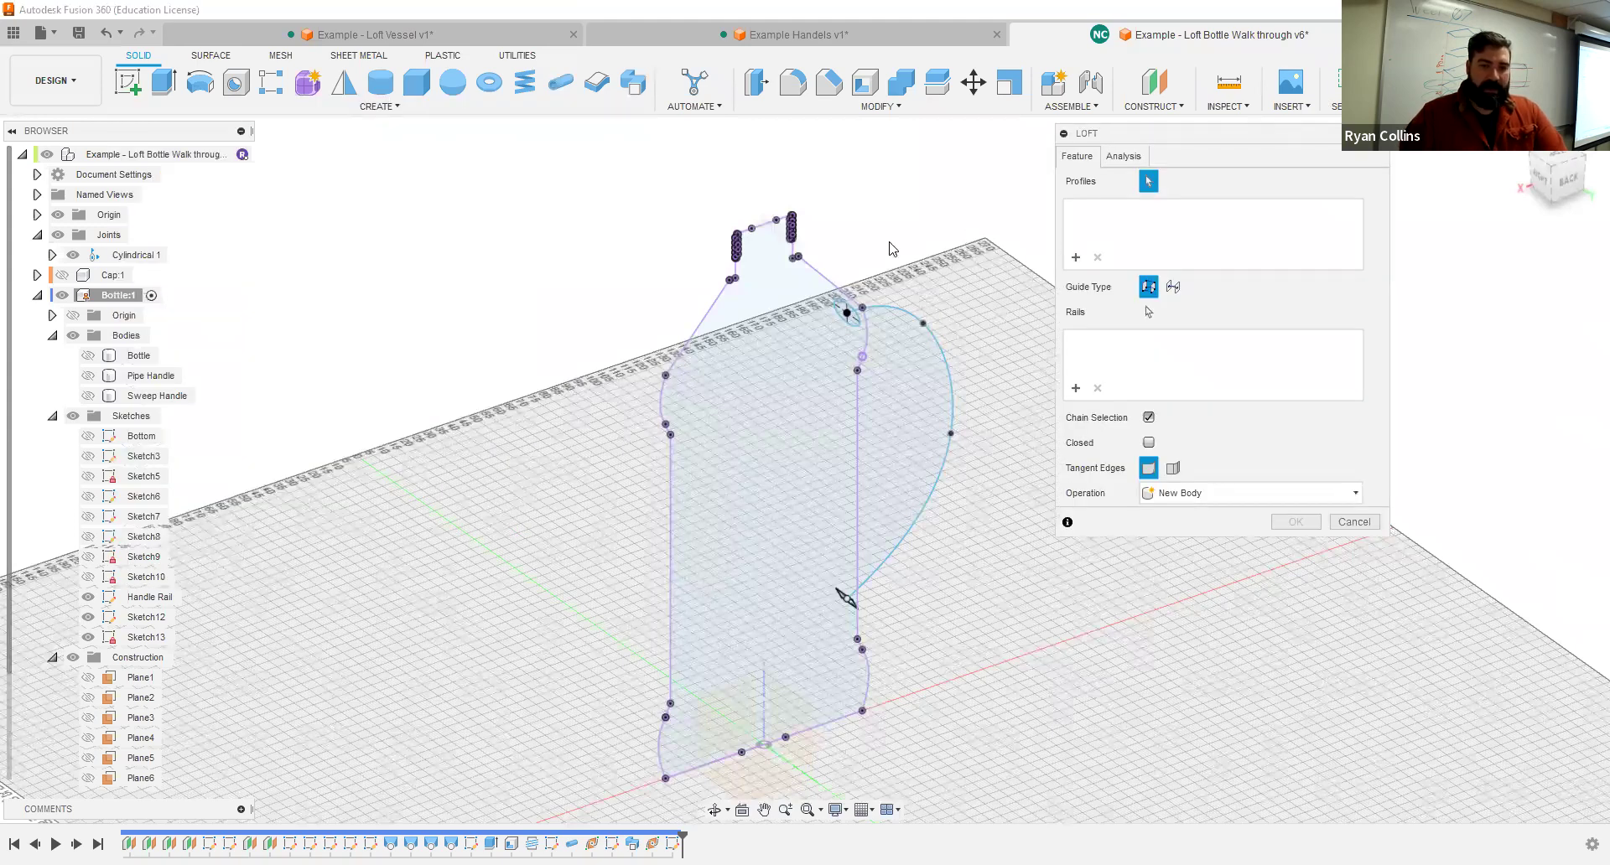
{"action": "scroll", "coordinate": [872, 318], "scroll_direction": "up", "scroll_amount": 2}
{"action": "left_click", "coordinate": [843, 327]}
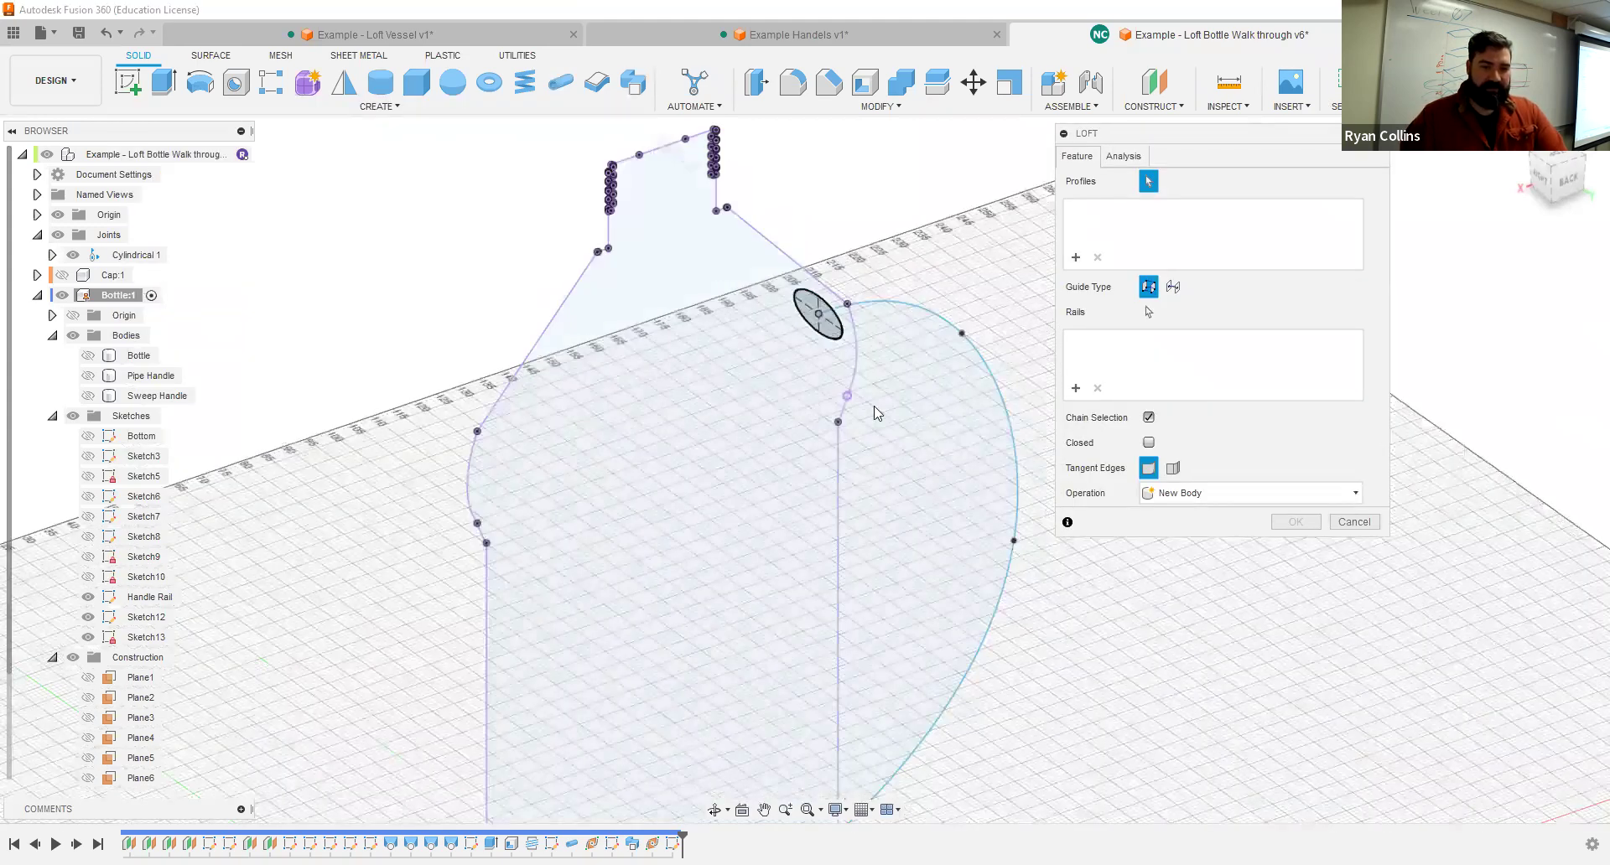
{"action": "scroll", "coordinate": [874, 444], "scroll_direction": "up", "scroll_amount": 2}
{"action": "scroll", "coordinate": [784, 540], "scroll_direction": "down", "scroll_amount": 2}
{"action": "scroll", "coordinate": [784, 540], "scroll_direction": "up", "scroll_amount": 2}
{"action": "middle_click_drag", "start_coordinate": [784, 541], "coordinate": [796, 514], "text": "shift"}
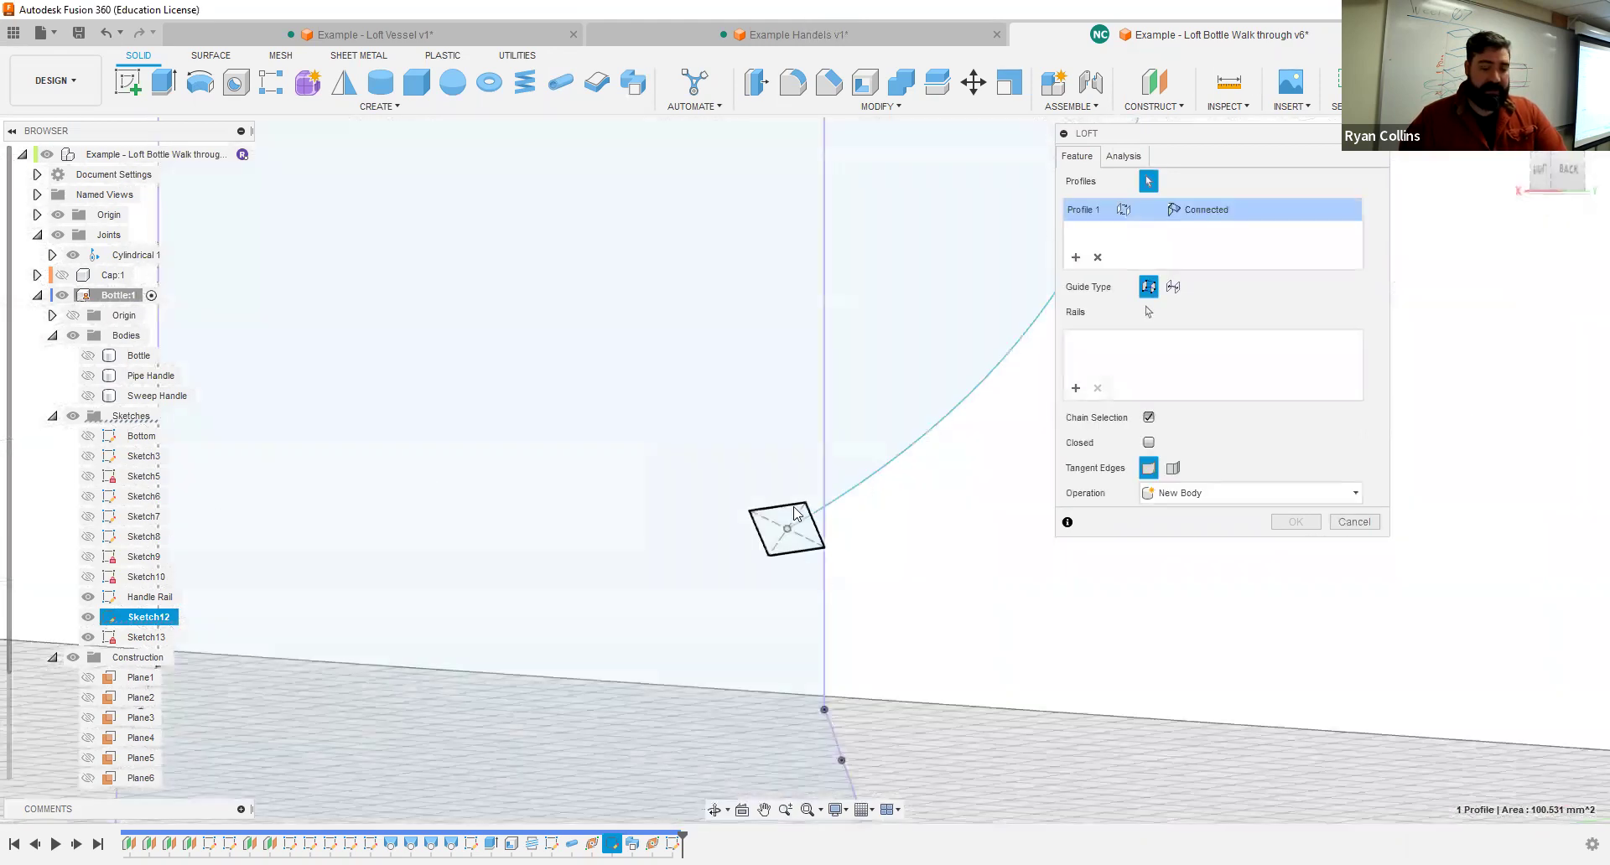
{"action": "left_click", "coordinate": [855, 641]}
{"action": "mouse_move", "coordinate": [863, 646]}
{"action": "middle_mouse_down", "text": "shift"}
{"action": "mouse_move", "coordinate": [852, 413]}
{"action": "mouse_move", "coordinate": [866, 403]}
{"action": "mouse_move", "coordinate": [809, 418]}
{"action": "middle_mouse_up", "text": "shift"}
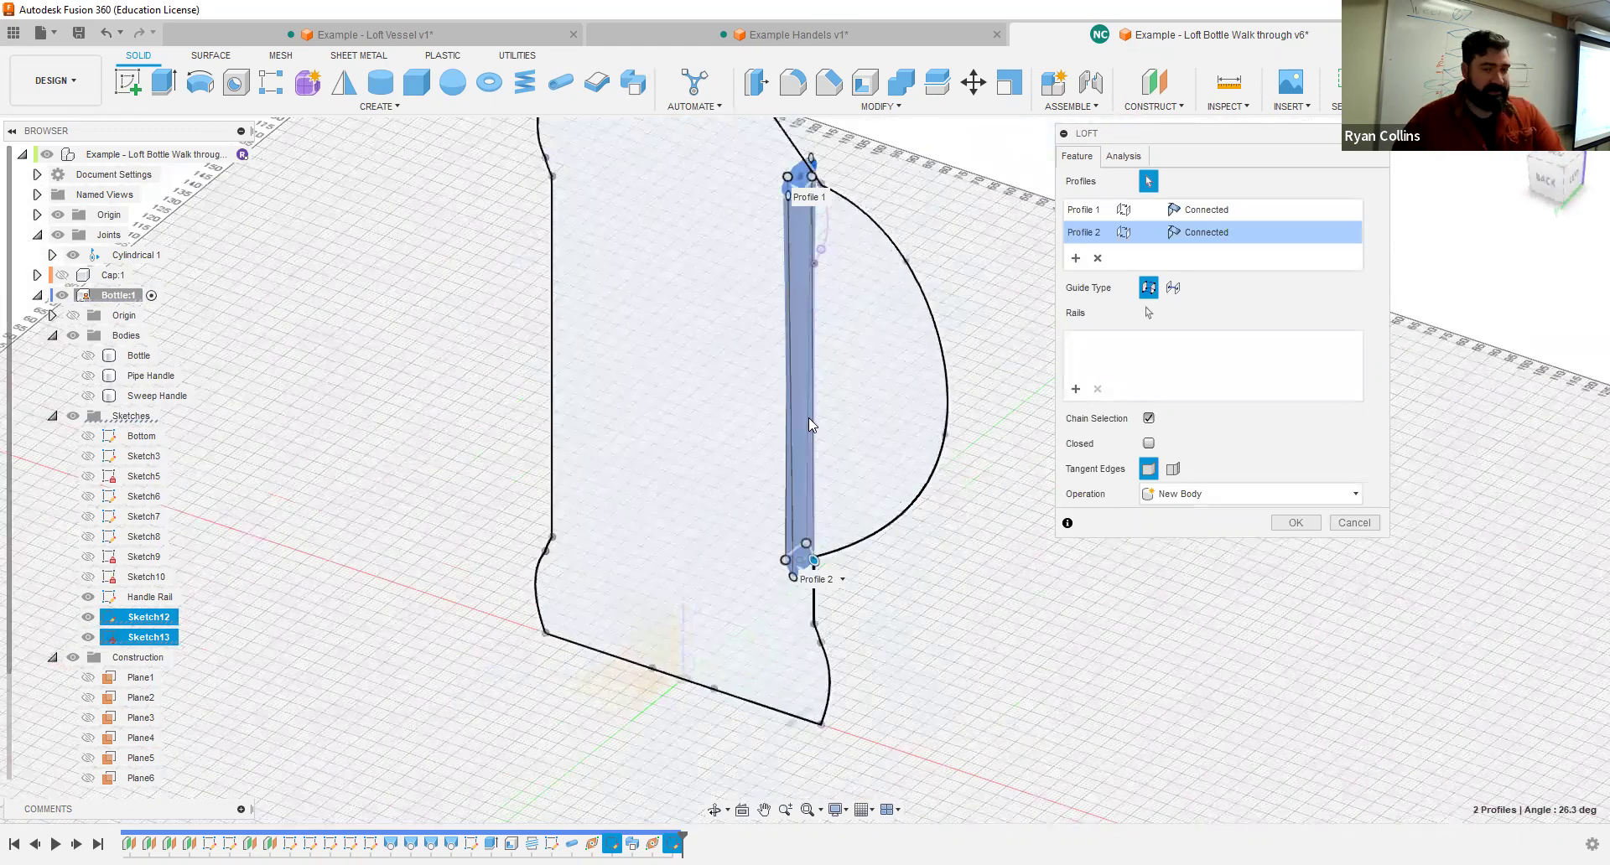
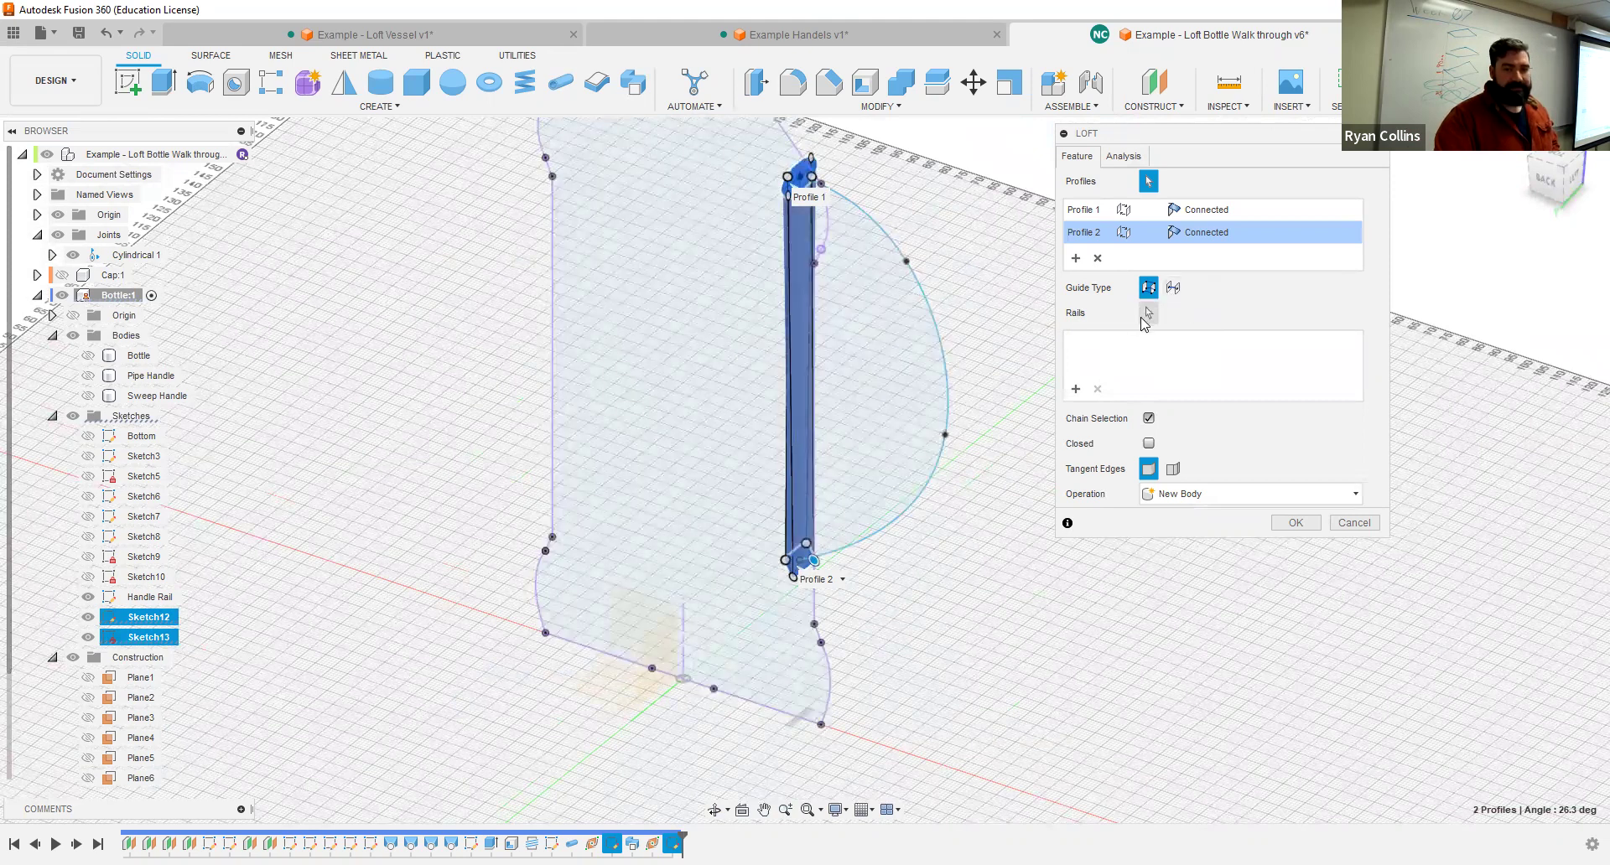
Step: Try to add the Handle Rail spline as a rail of the loft
{"action": "left_click", "coordinate": [1148, 318]}
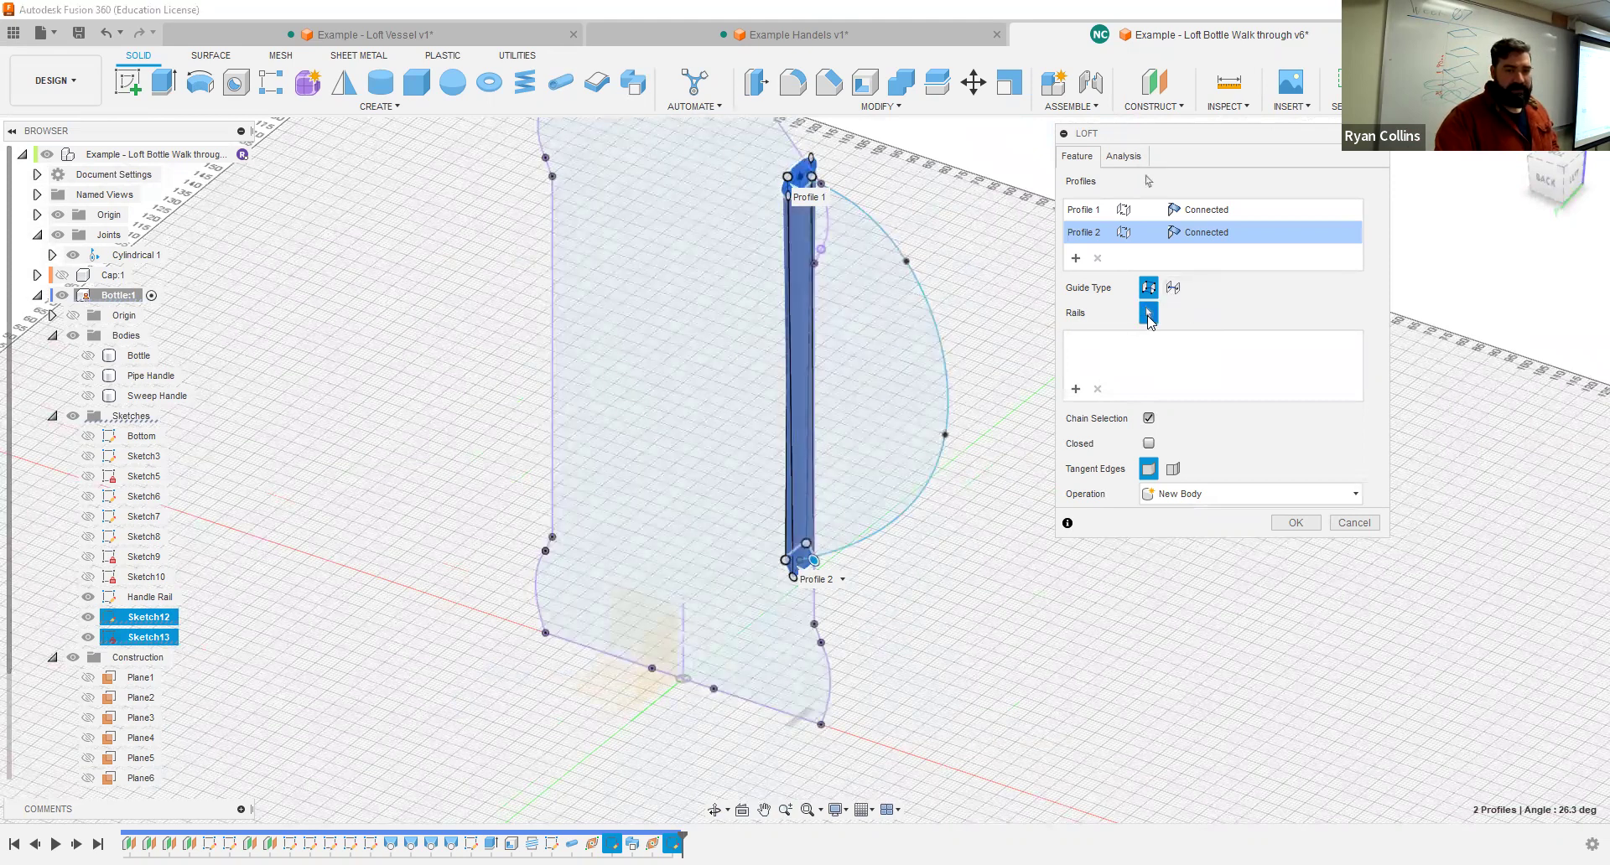
{"action": "left_click", "coordinate": [930, 314]}
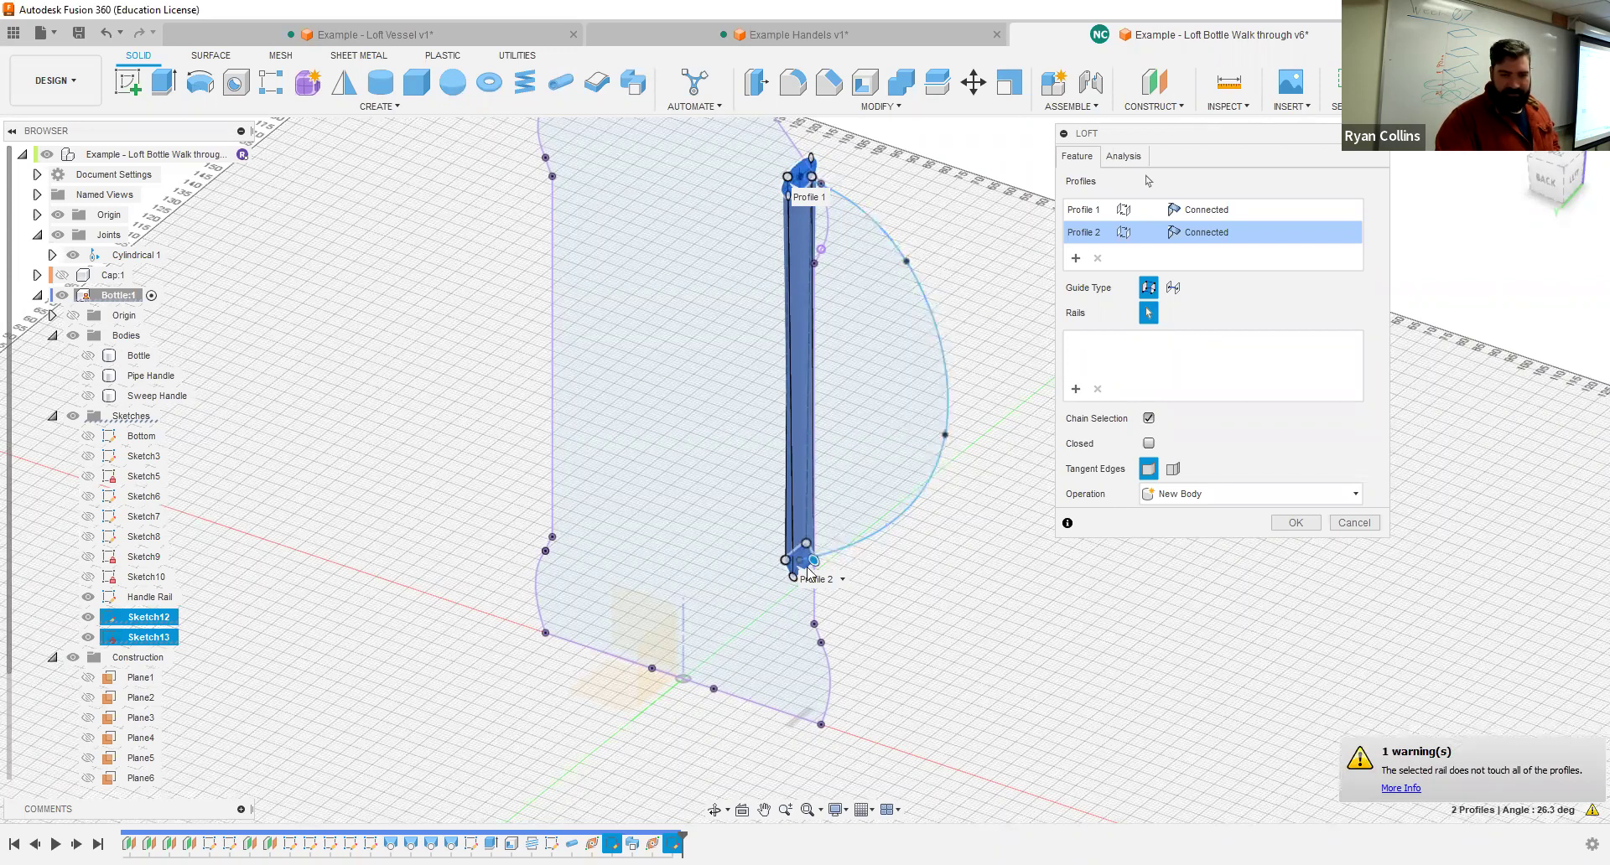
{"action": "scroll", "coordinate": [818, 557], "scroll_direction": "up", "scroll_amount": 6}
{"action": "middle_click_drag", "start_coordinate": [945, 598], "coordinate": [637, 333], "text": "shift"}
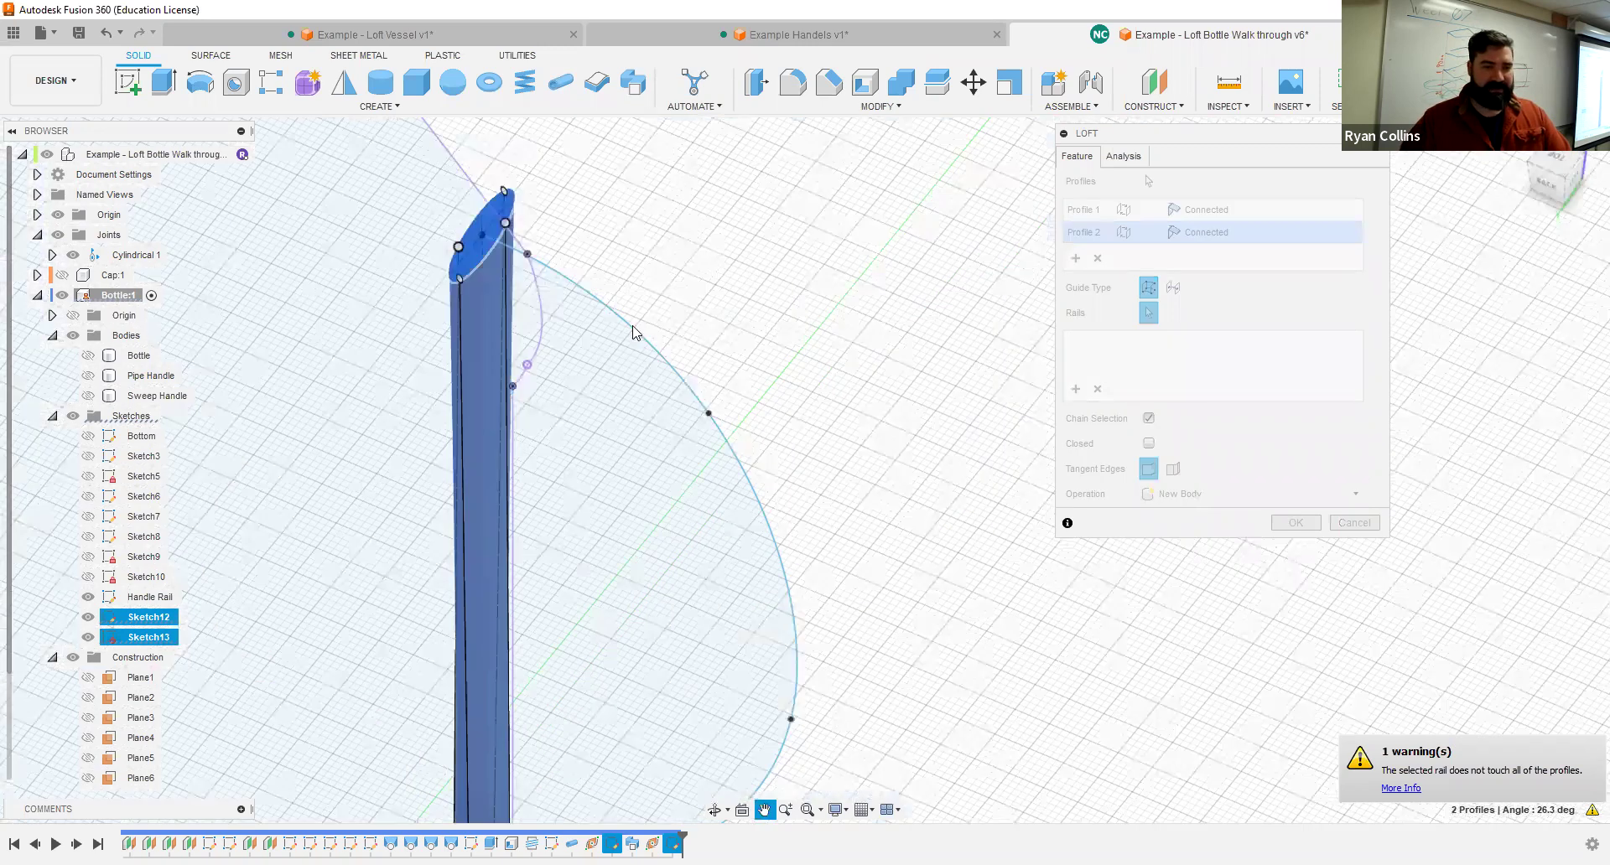
Step: Change the loft's guide type to Centerline with the Handle Rail spline as centerline, and create it as a new body
{"action": "left_click", "coordinate": [1173, 288]}
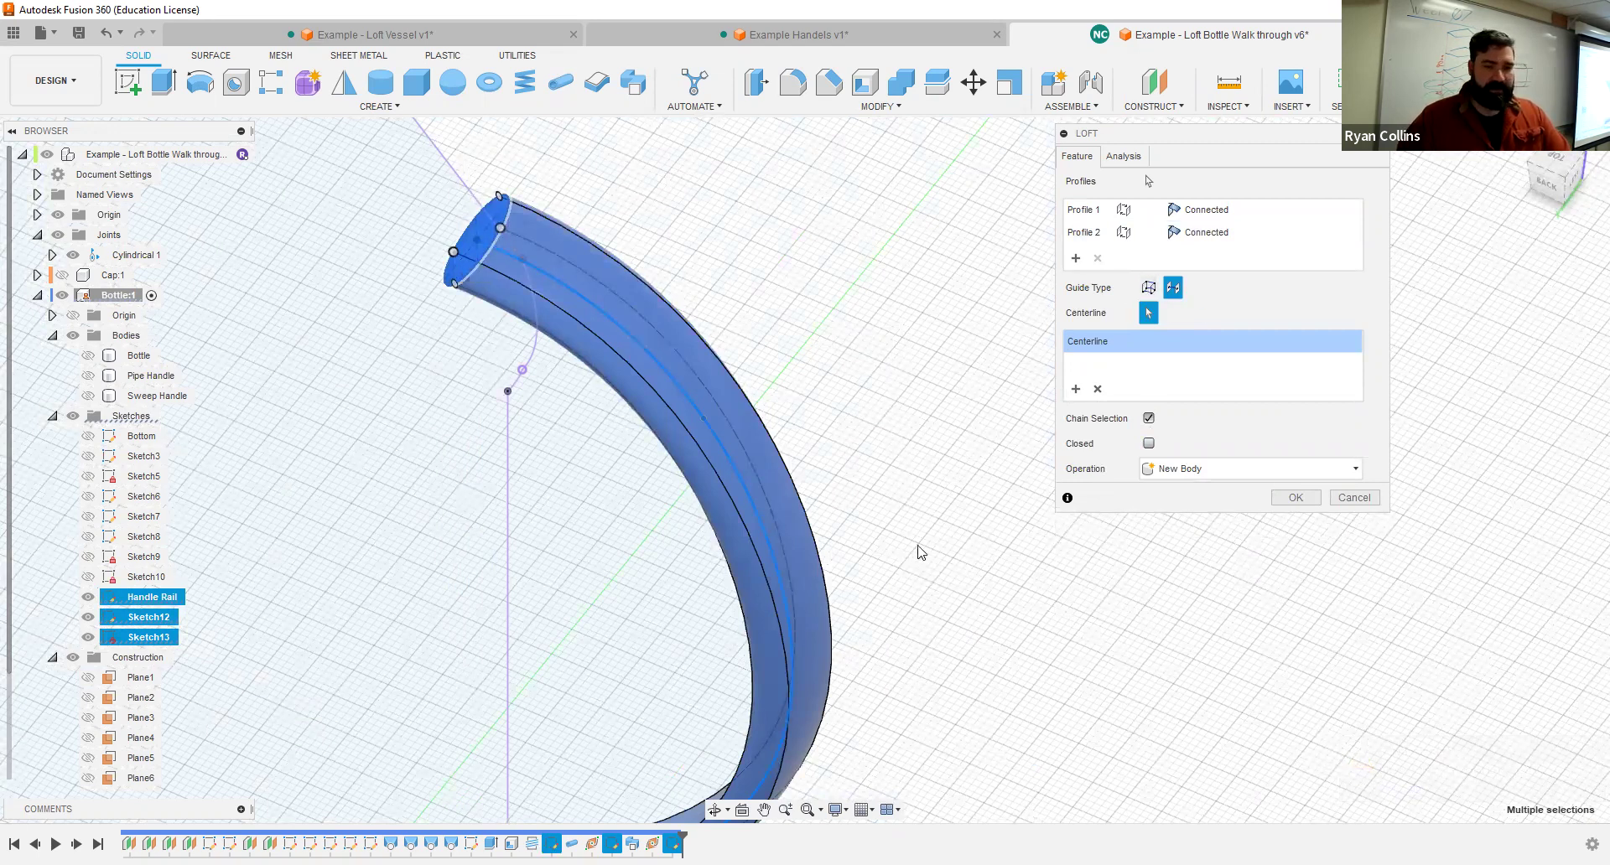
{"action": "scroll", "coordinate": [839, 469], "scroll_direction": "down", "scroll_amount": 3}
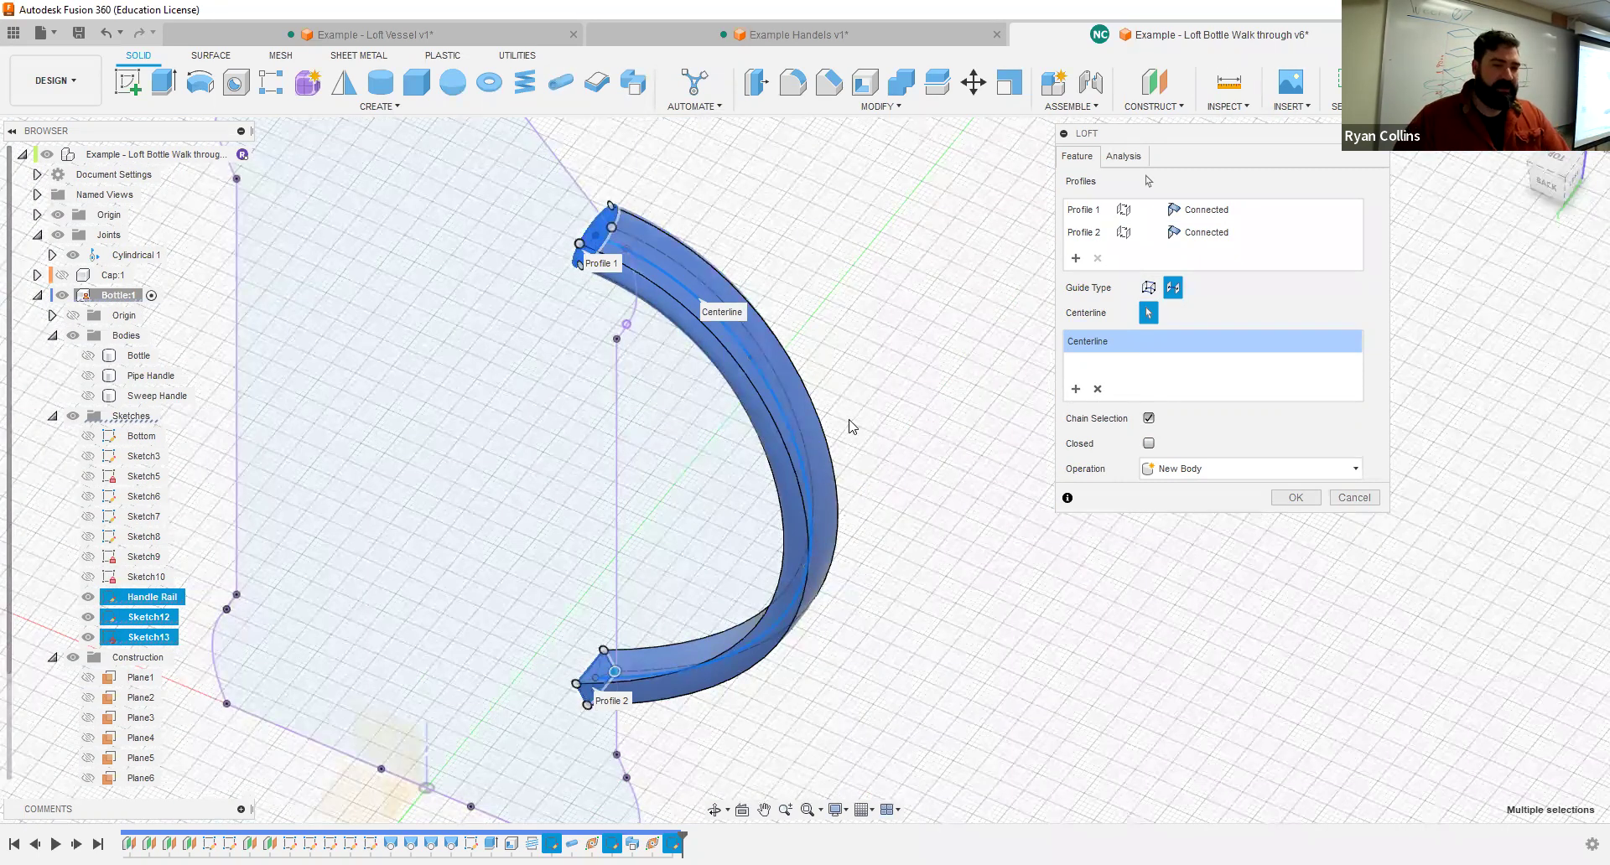
{"action": "middle_click_drag", "start_coordinate": [993, 547], "coordinate": [961, 500], "text": "shift"}
{"action": "left_click", "coordinate": [1293, 499]}
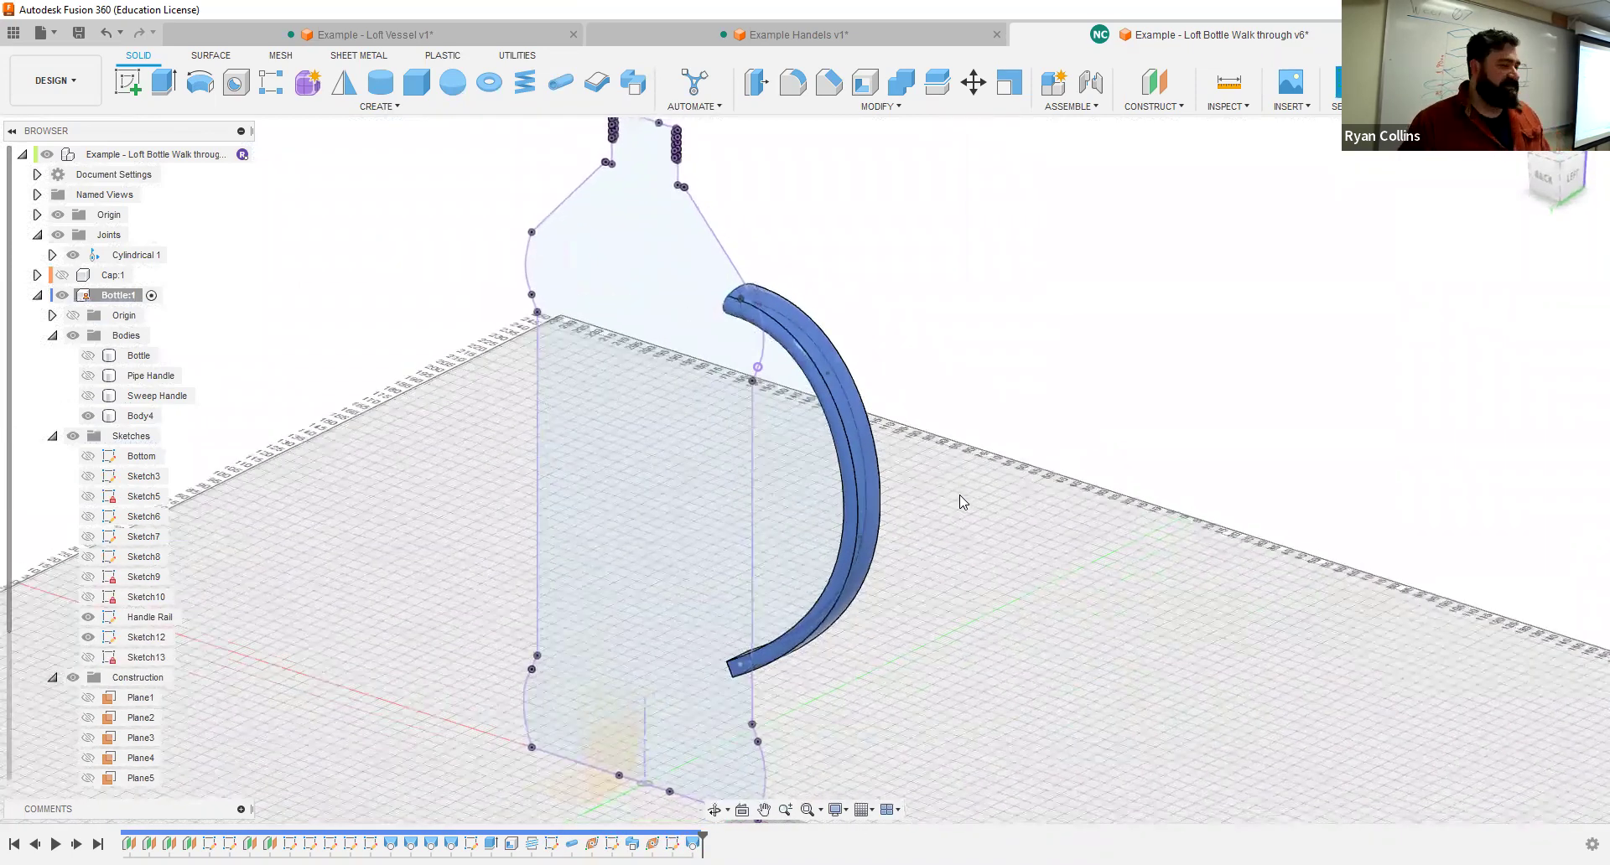
Step: Rename the lofted body Loft Handle and show the Bottle body together with it
{"action": "double_click", "coordinate": [138, 415]}
{"action": "type", "text": "Loft H"}
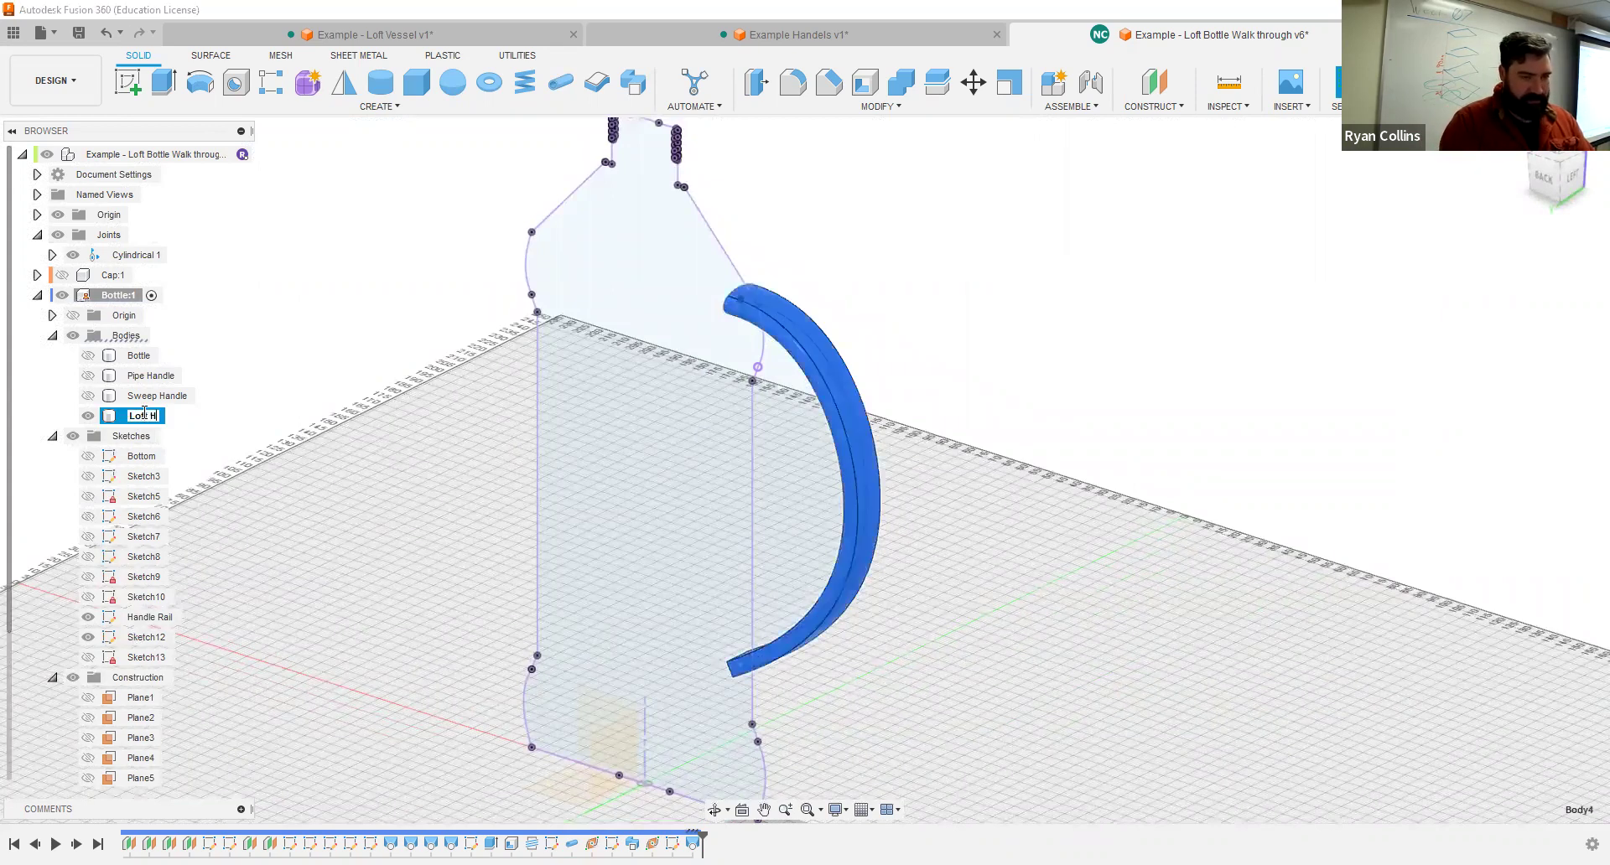
{"action": "type", "text": "andle"}
{"action": "key", "text": "Return"}
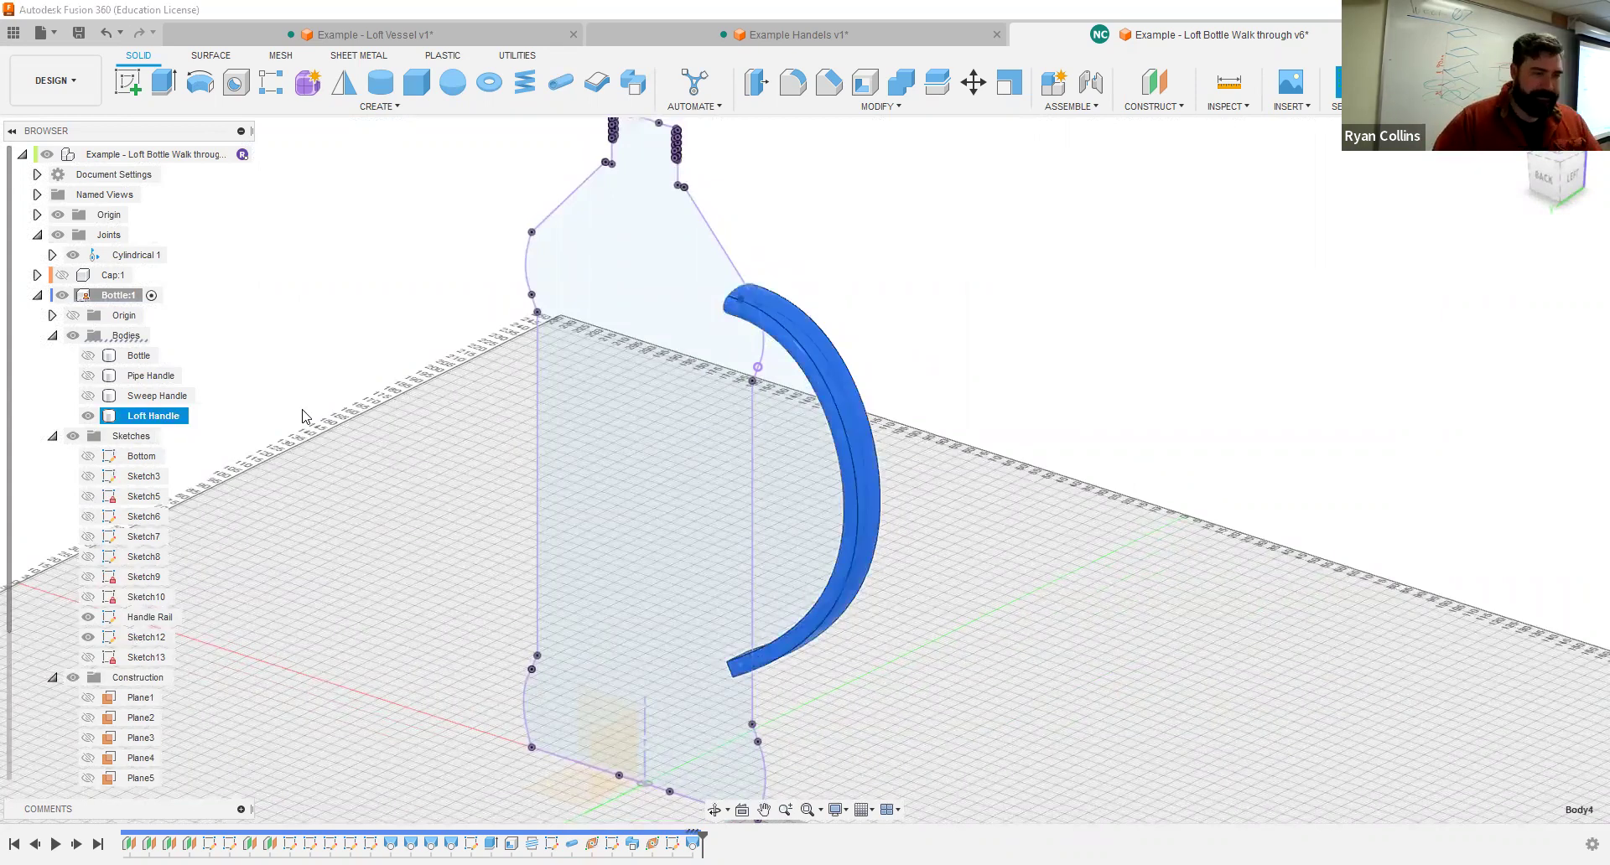
{"action": "left_click", "coordinate": [88, 355]}
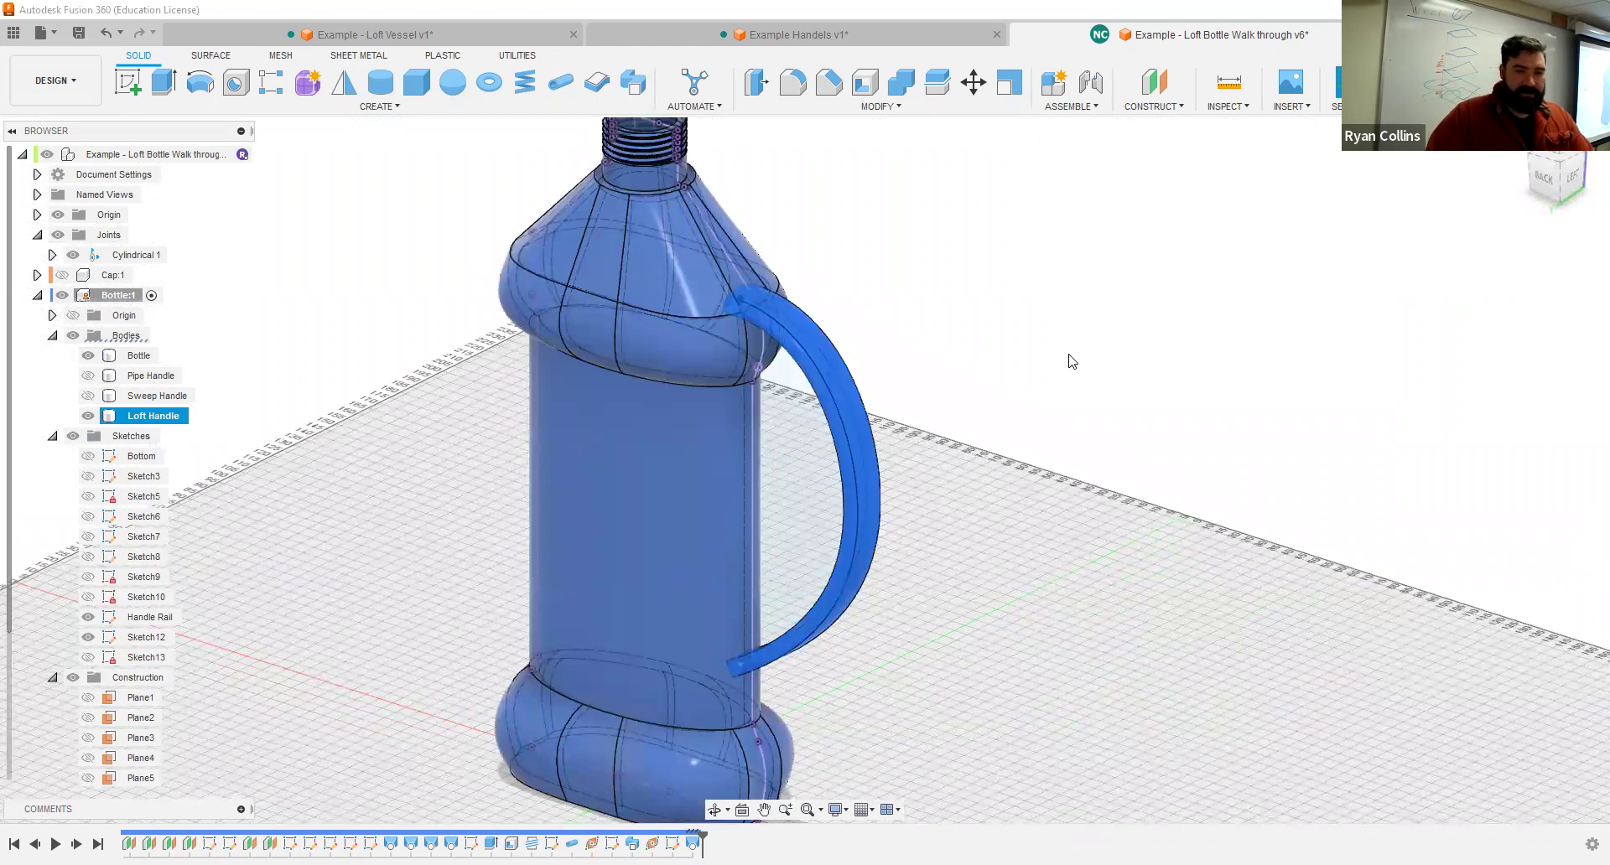
{"action": "left_click", "coordinate": [1028, 574]}
{"action": "middle_click_drag", "start_coordinate": [1075, 557], "coordinate": [1104, 581], "text": "shift"}
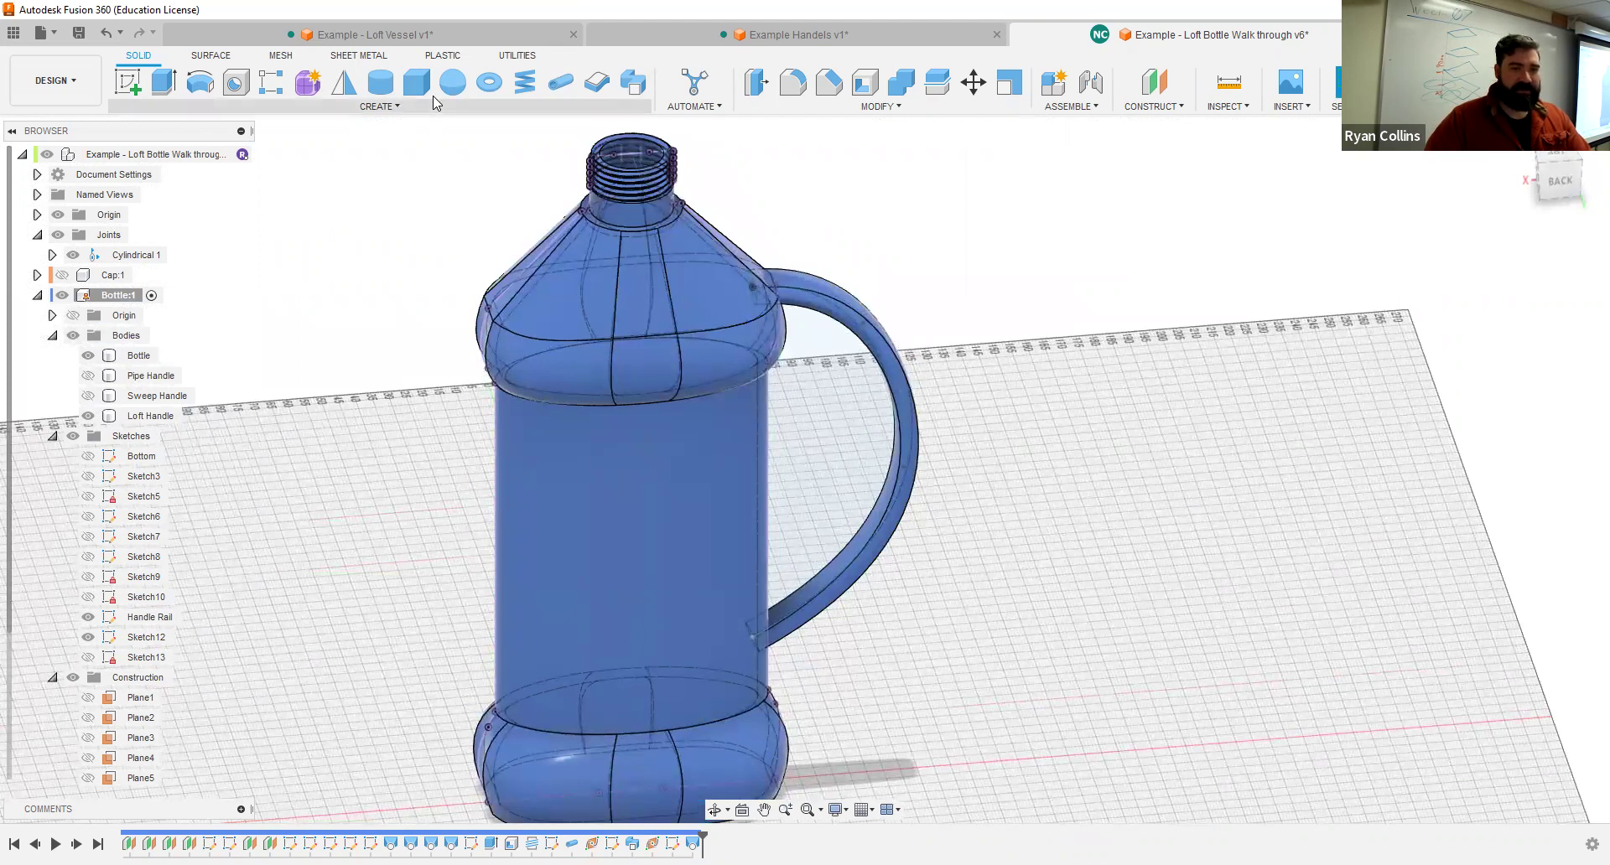
Step: Sketch a 40 mm diameter circle on the vertical origin plane beside the bottle's shoulder, opposite the handle, and finish the sketch
{"action": "left_click", "coordinate": [490, 84]}
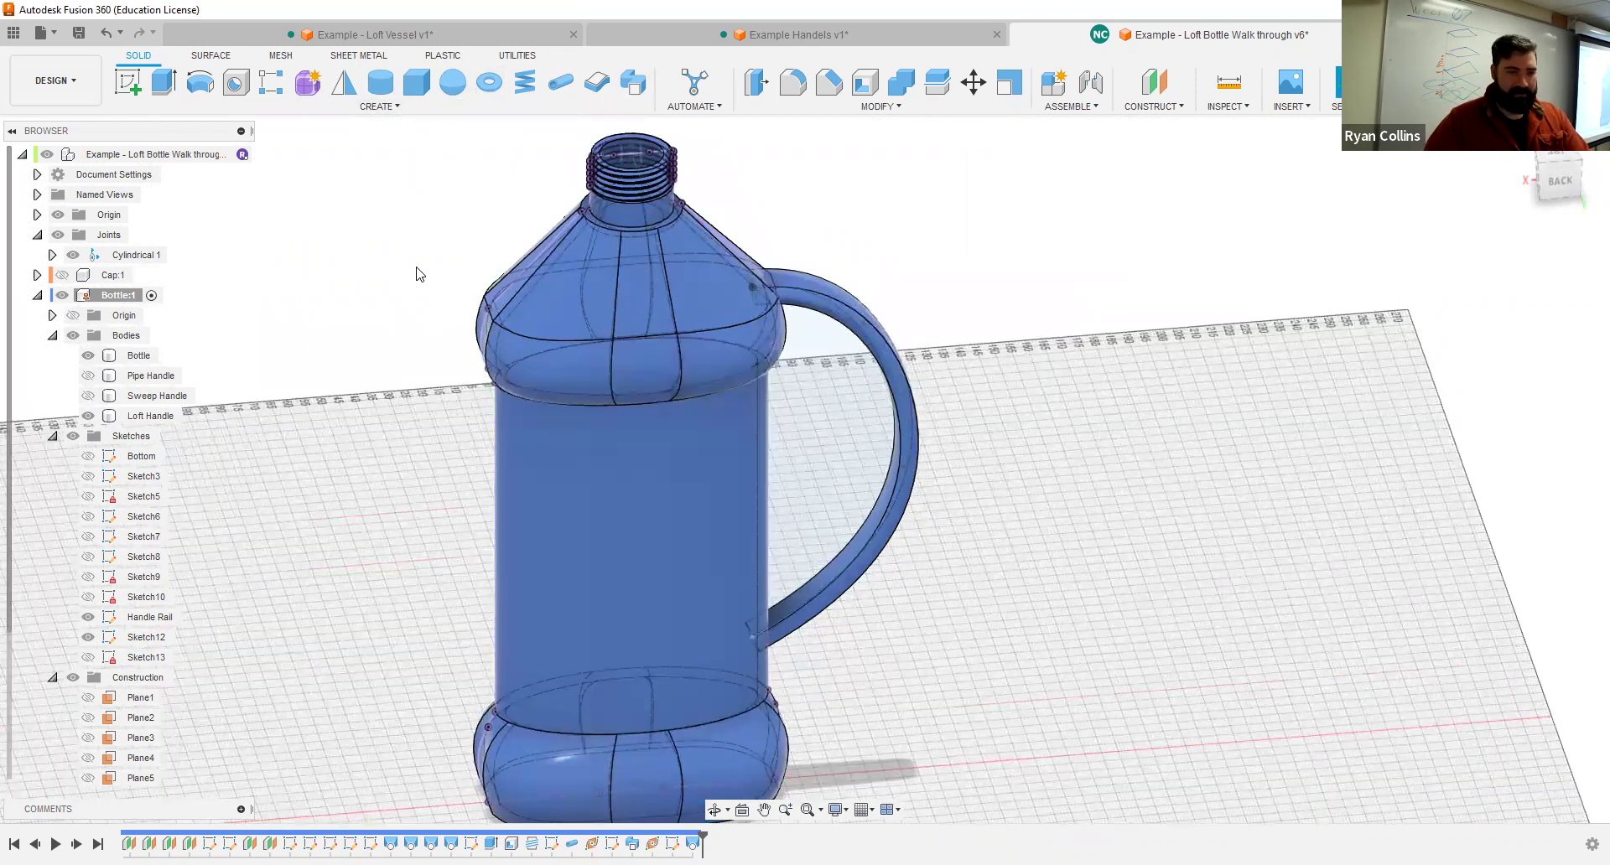
{"action": "left_click", "coordinate": [127, 82]}
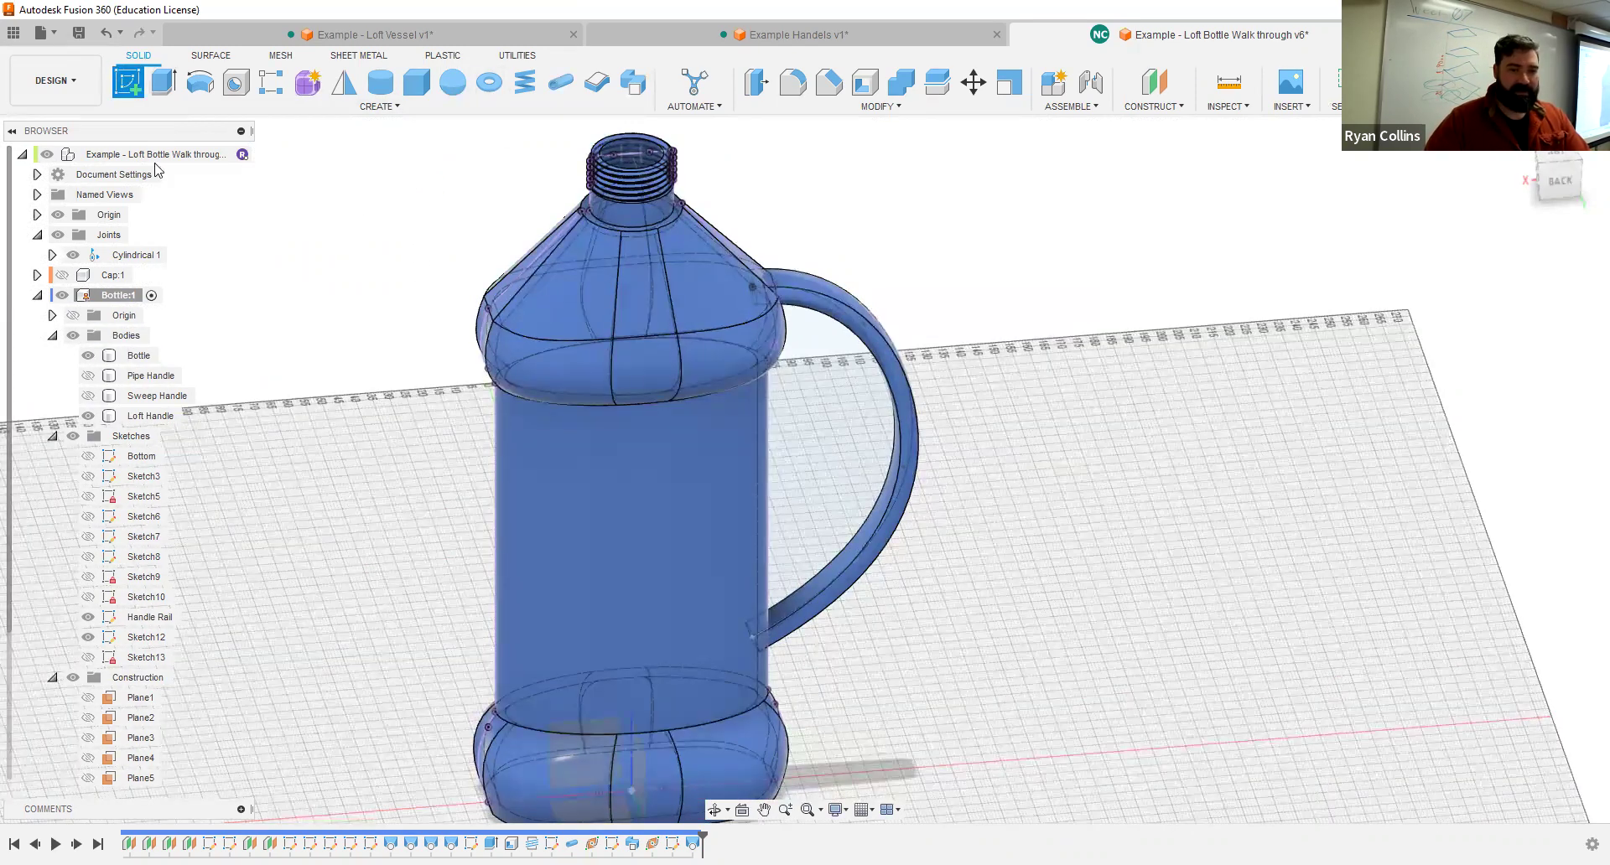
{"action": "left_click", "coordinate": [567, 751]}
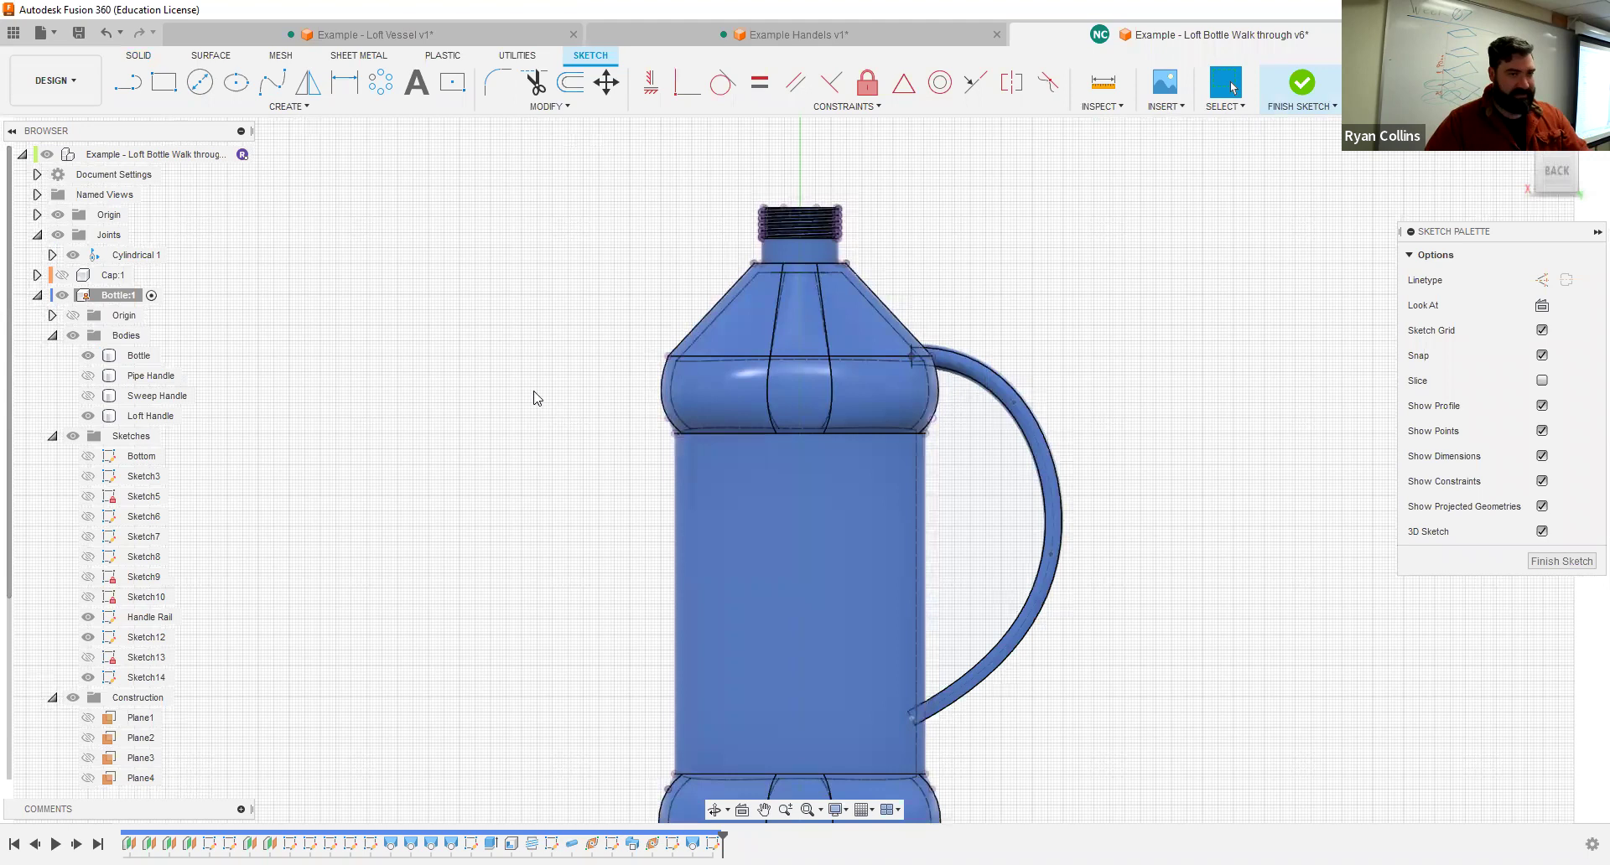
{"action": "left_click", "coordinate": [201, 82]}
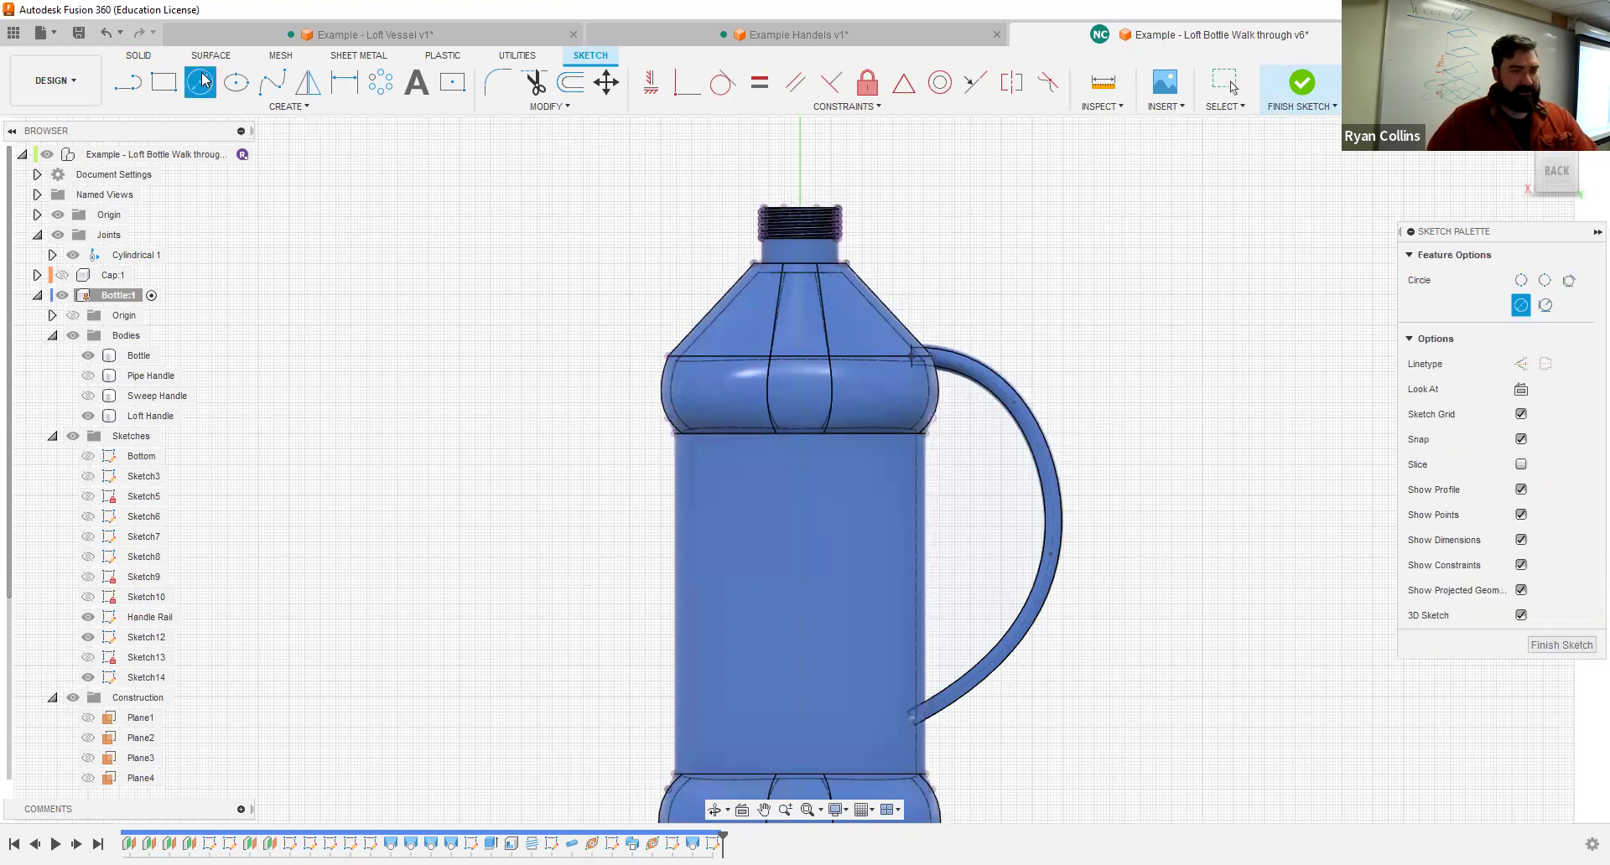
{"action": "left_click", "coordinate": [268, 107]}
{"action": "mouse_move", "coordinate": [158, 164]}
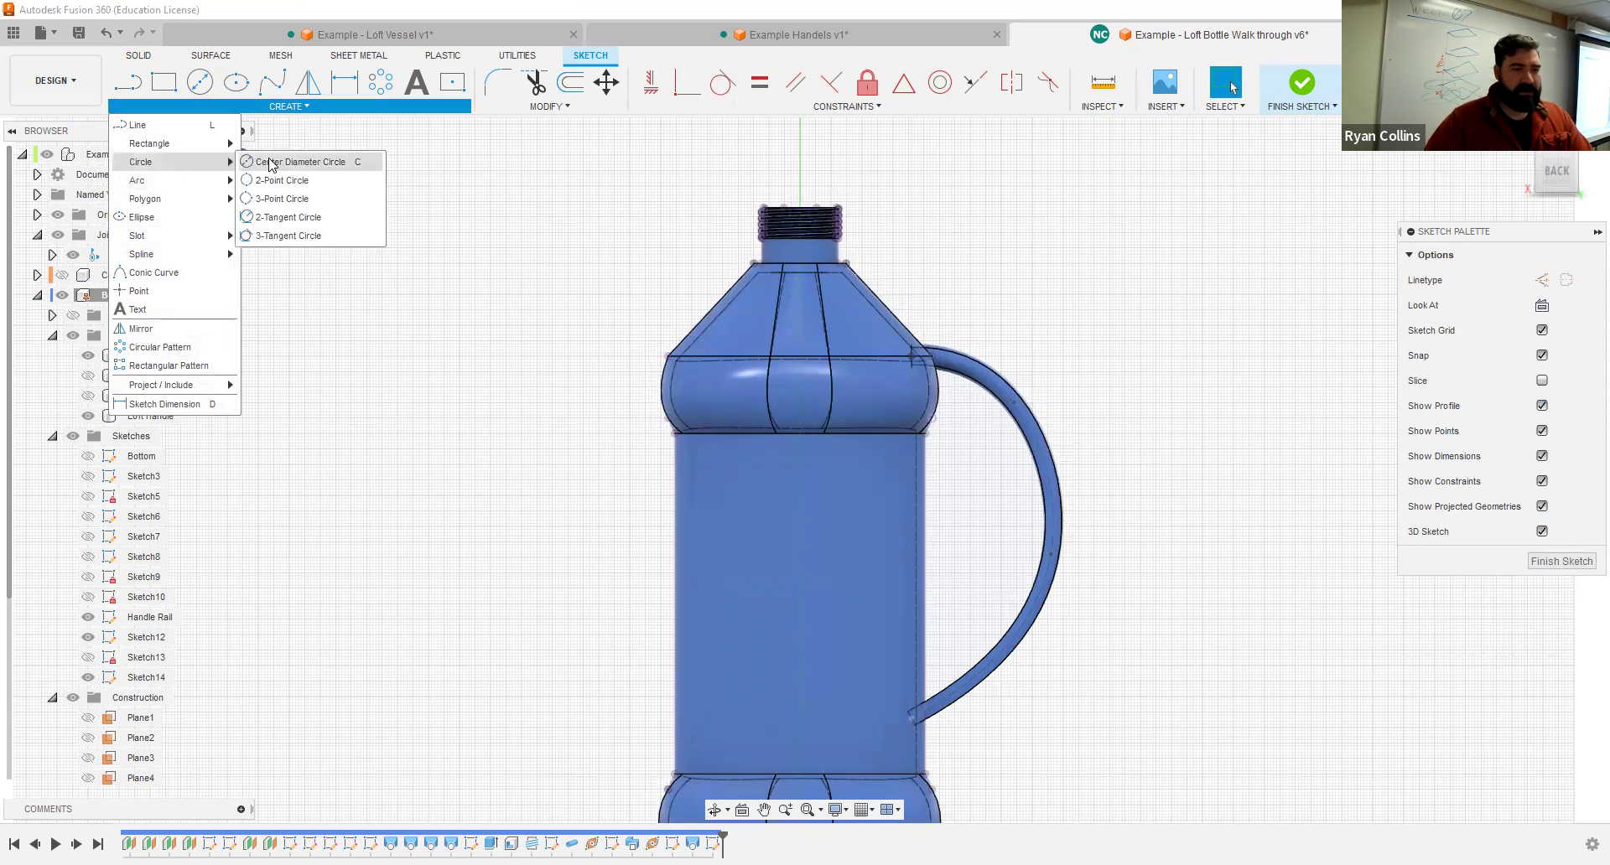
{"action": "key", "text": "c"}
{"action": "scroll", "coordinate": [737, 349], "scroll_direction": "up", "scroll_amount": 3}
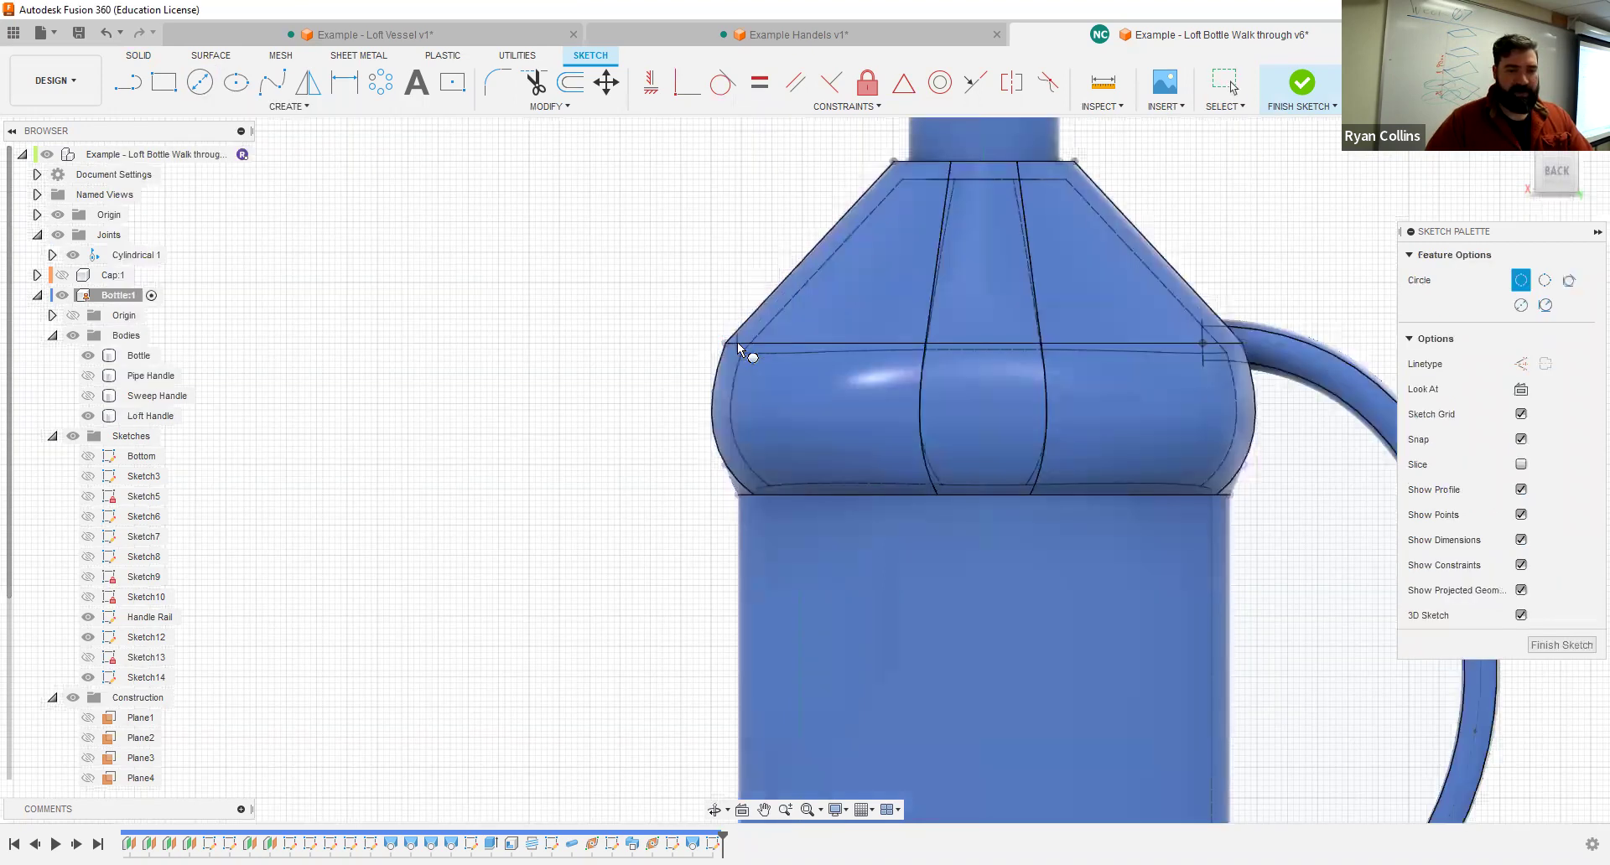
{"action": "left_click", "coordinate": [552, 355]}
{"action": "type", "text": "40"}
{"action": "key", "text": "Return"}
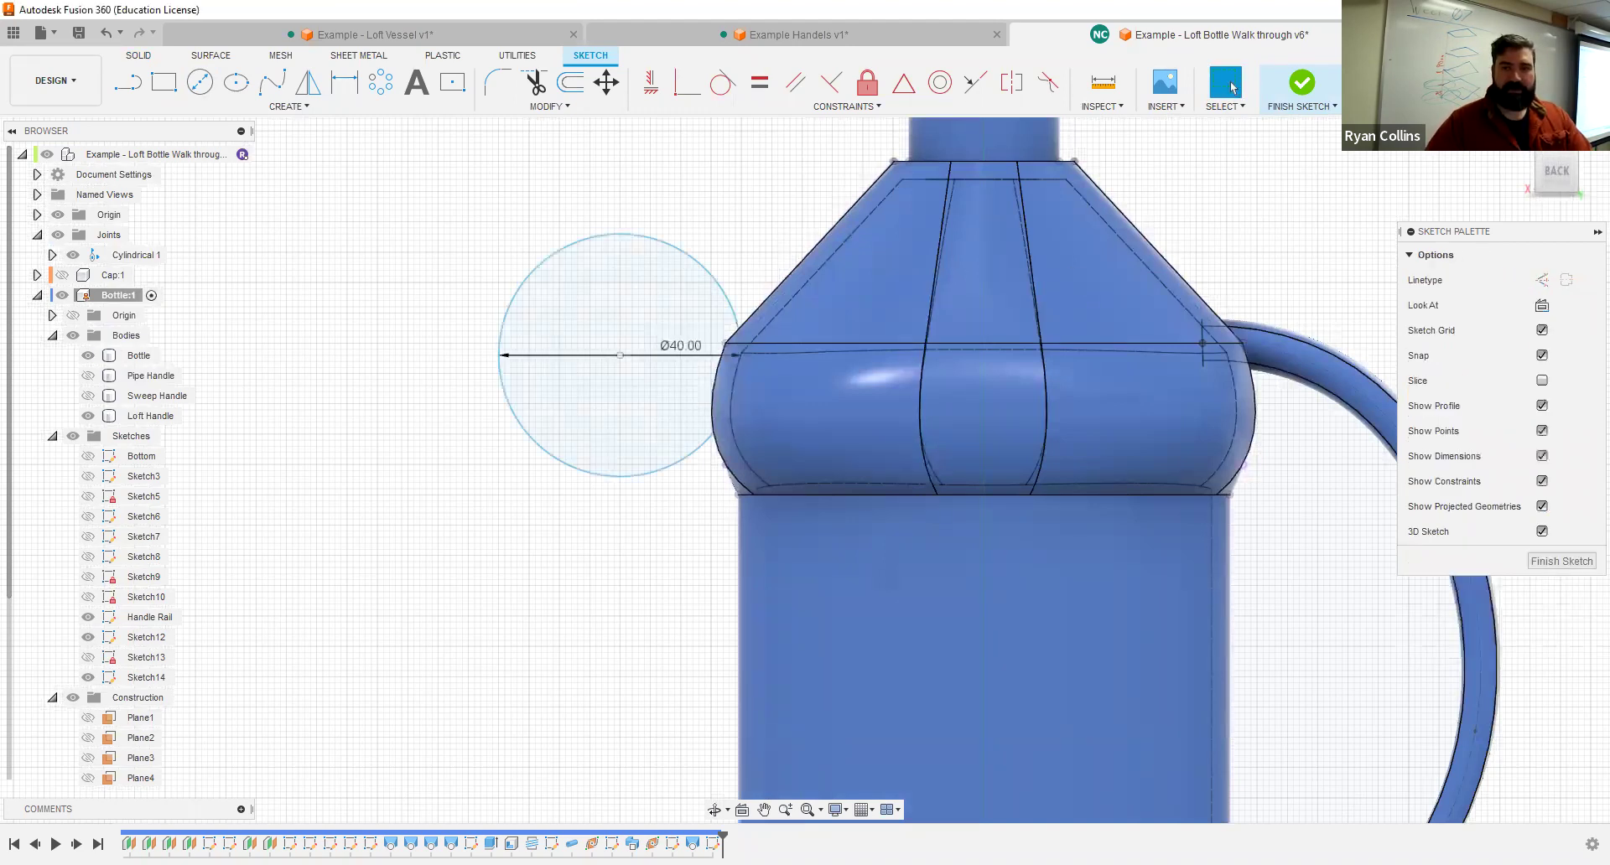
{"action": "left_click", "coordinate": [1302, 84]}
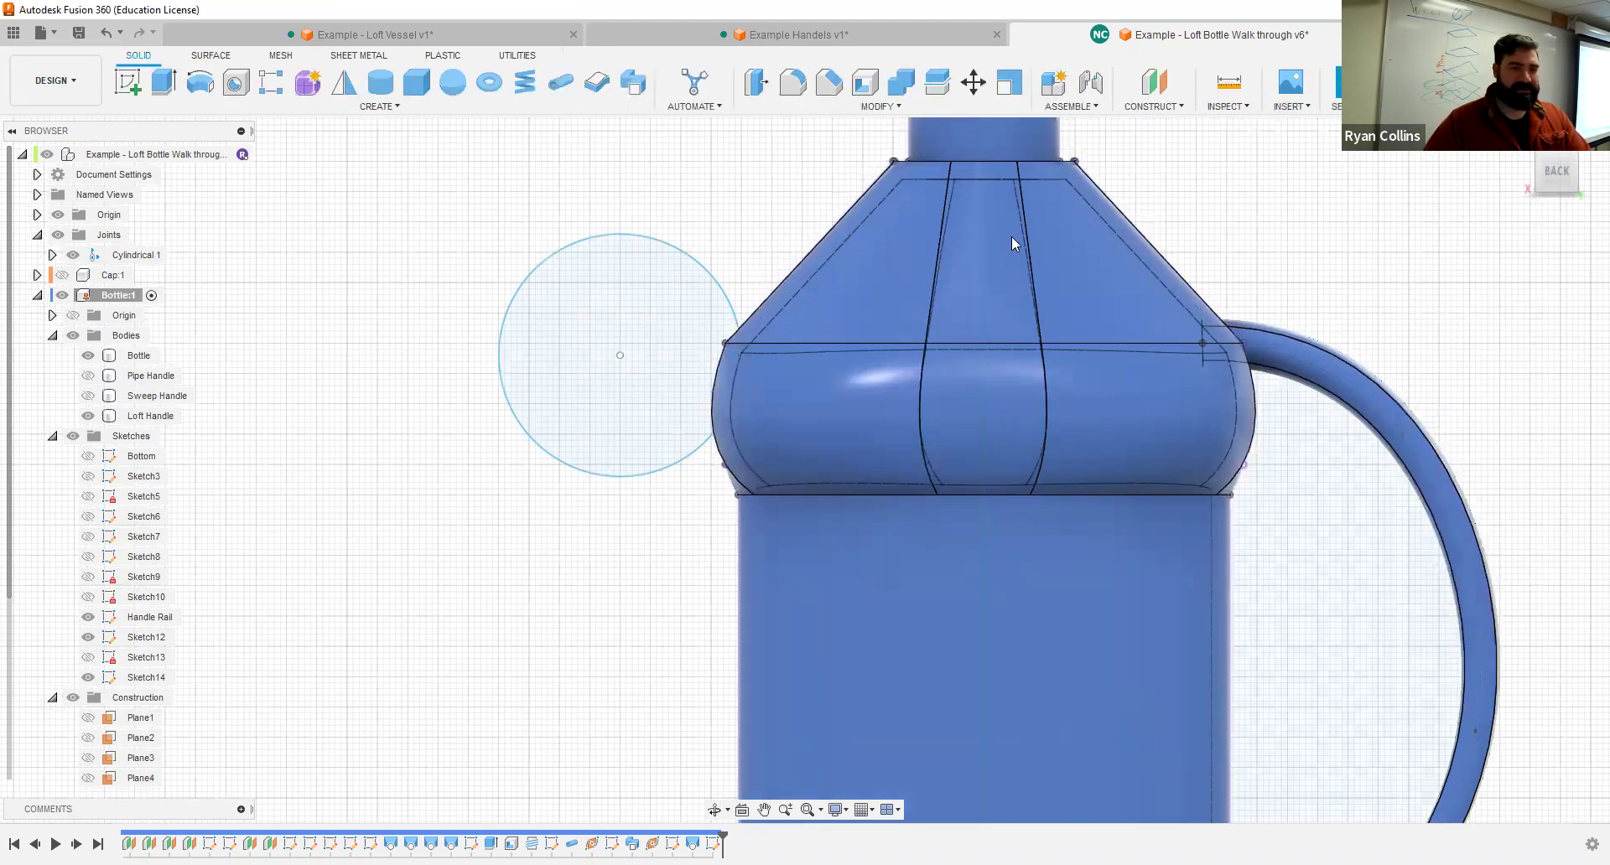
{"action": "left_click", "coordinate": [559, 82]}
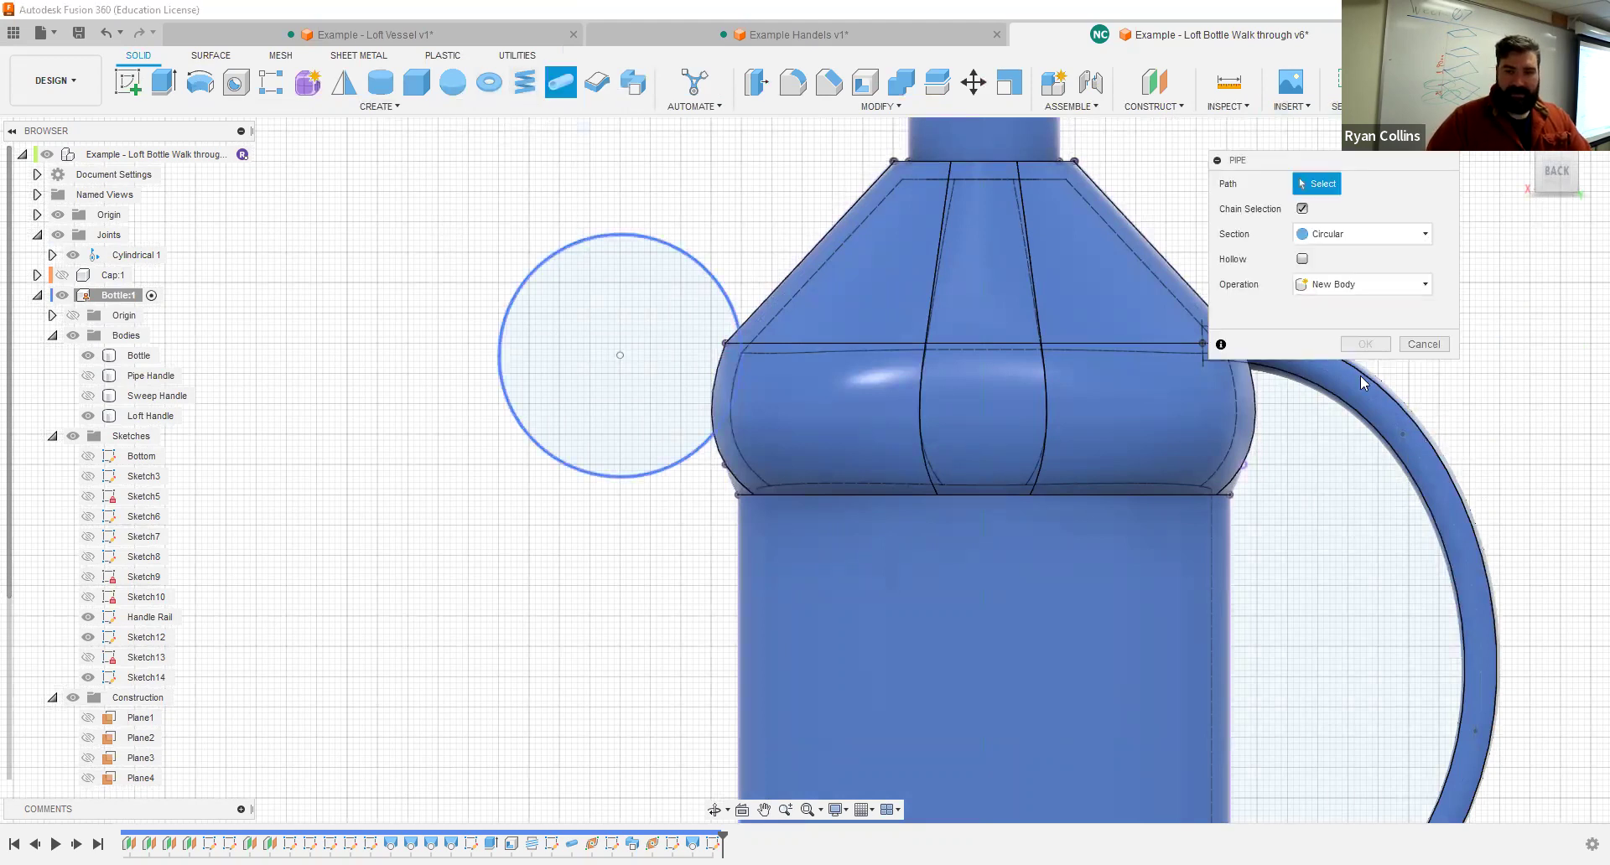
{"action": "left_click", "coordinate": [741, 355]}
{"action": "left_click", "coordinate": [1363, 358]}
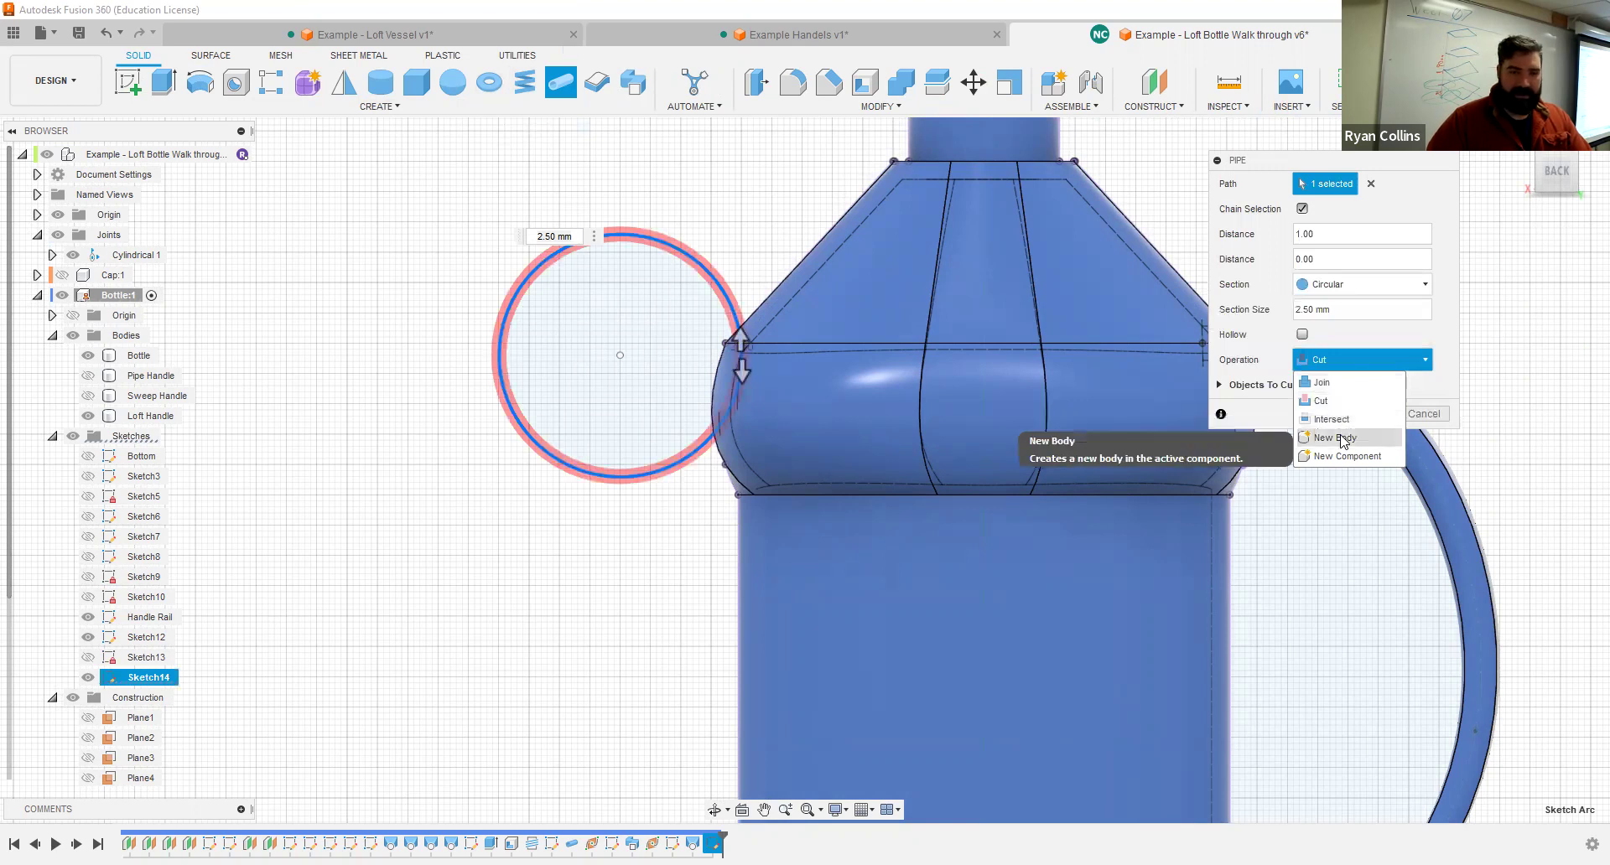
{"action": "left_click", "coordinate": [1334, 241]}
{"action": "left_click_drag", "start_coordinate": [1306, 235], "coordinate": [1262, 239]}
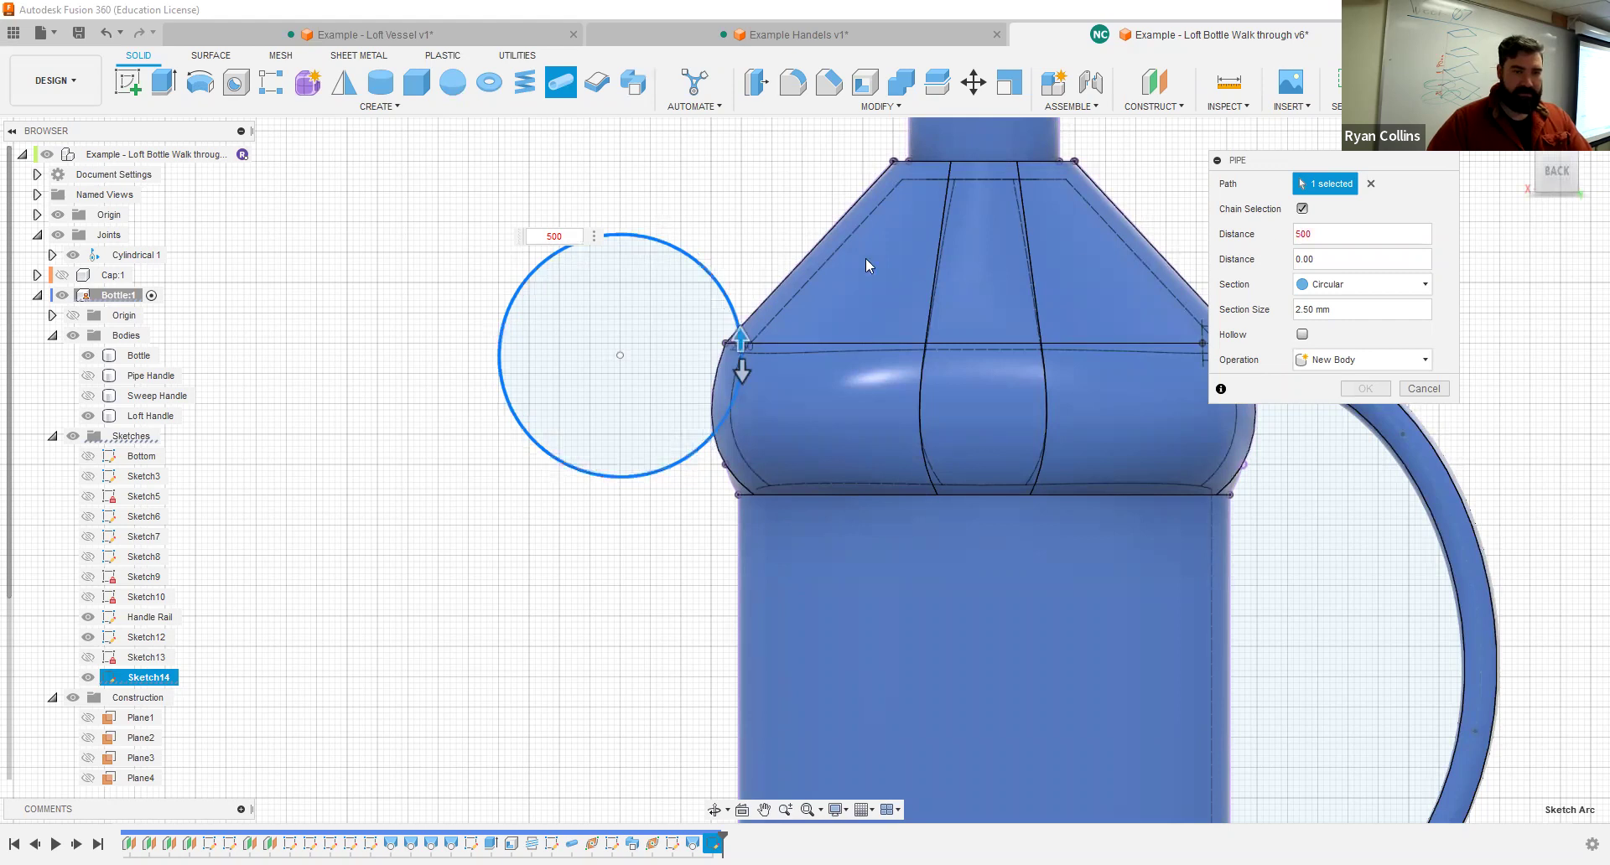
{"action": "left_click_drag", "start_coordinate": [1343, 236], "coordinate": [1223, 242]}
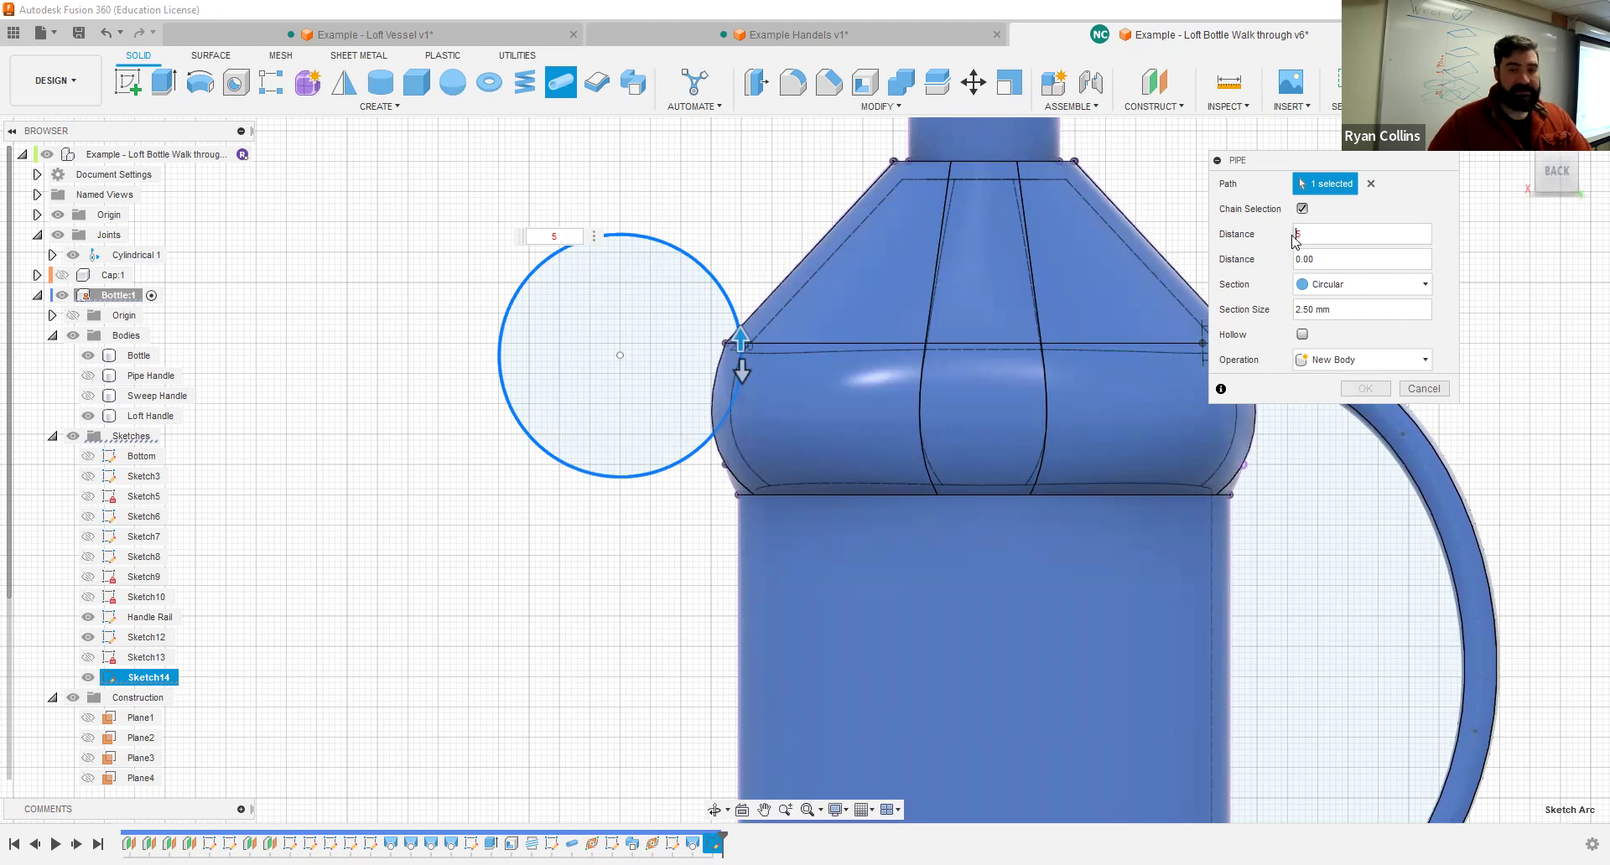
{"action": "left_click_drag", "start_coordinate": [1370, 228], "coordinate": [1260, 241]}
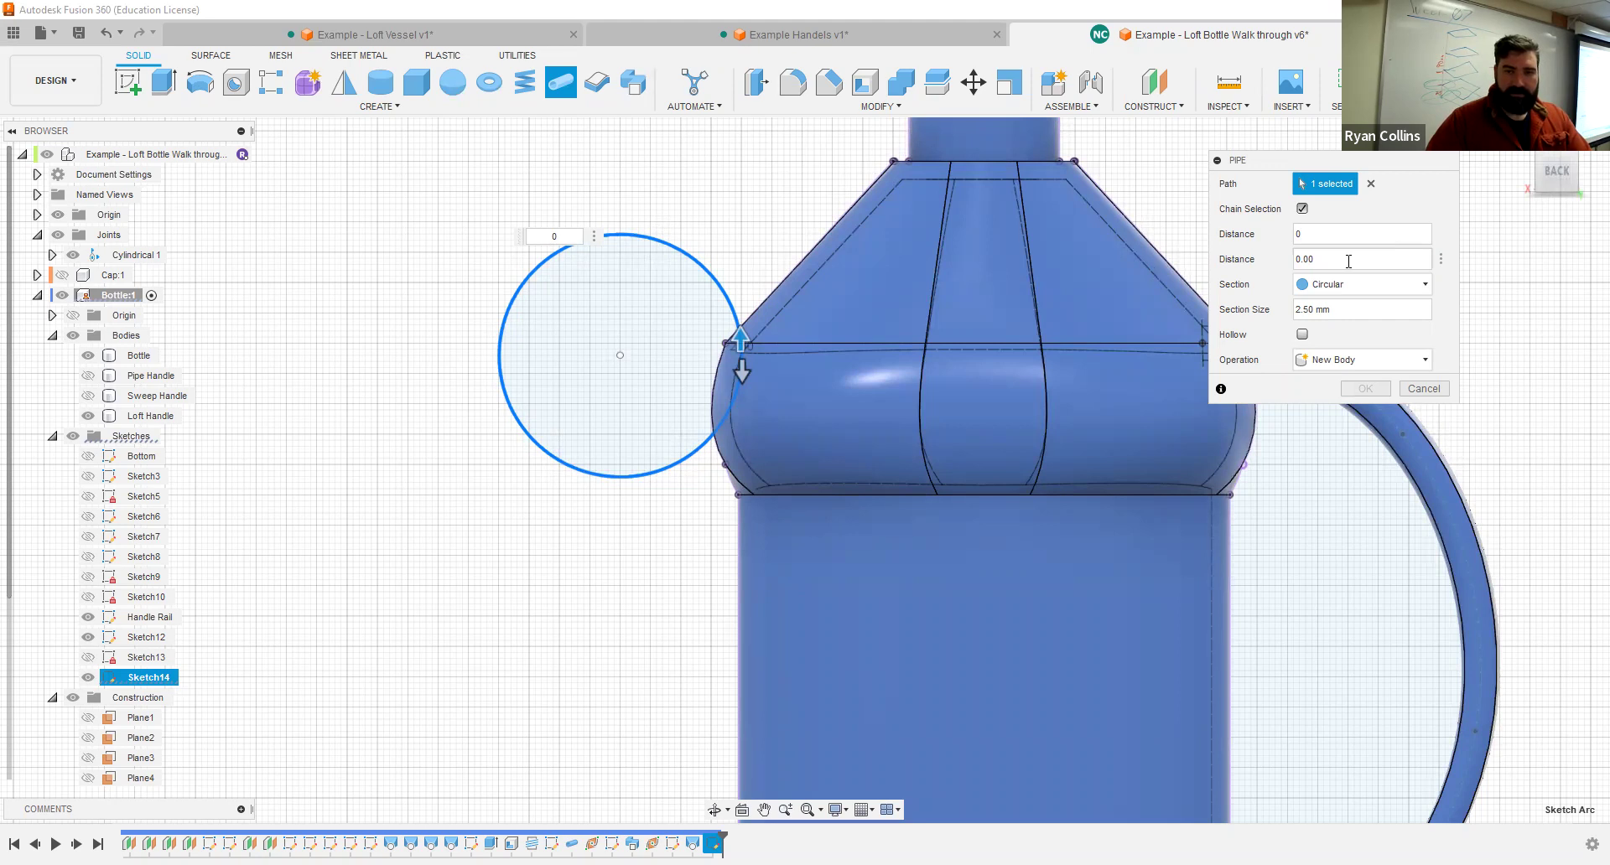
{"action": "left_click_drag", "start_coordinate": [1302, 260], "coordinate": [1271, 273]}
{"action": "type", "text": "0"}
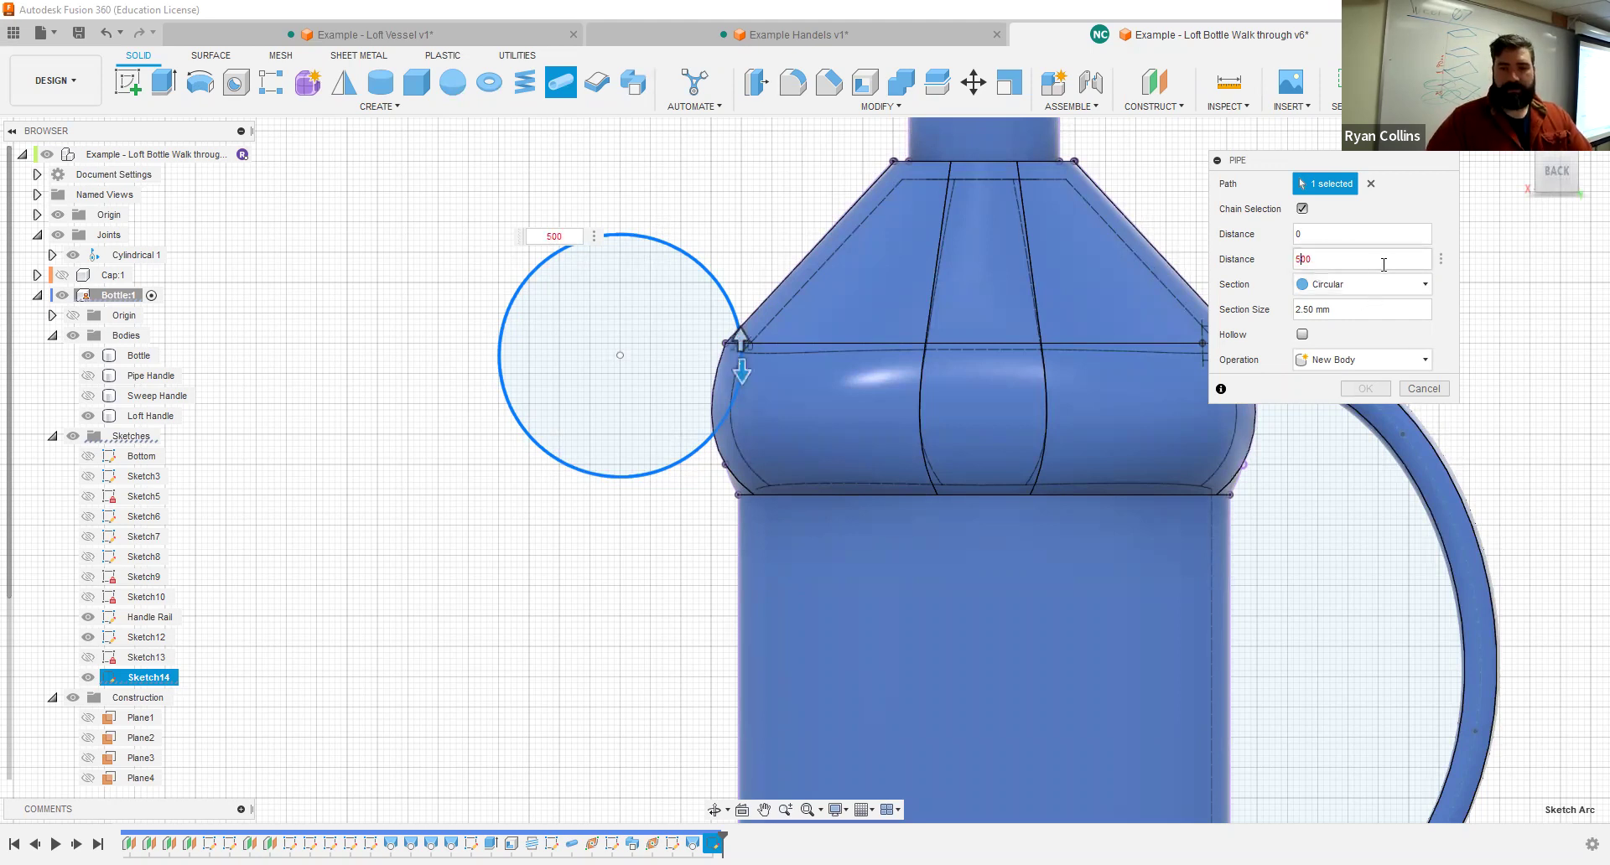
{"action": "left_click", "coordinate": [1424, 390]}
Step: Create a pipe along the 40 mm circle with a solid circular section of 17 mm as a new body
{"action": "right_click", "coordinate": [363, 374]}
{"action": "left_click", "coordinate": [385, 324]}
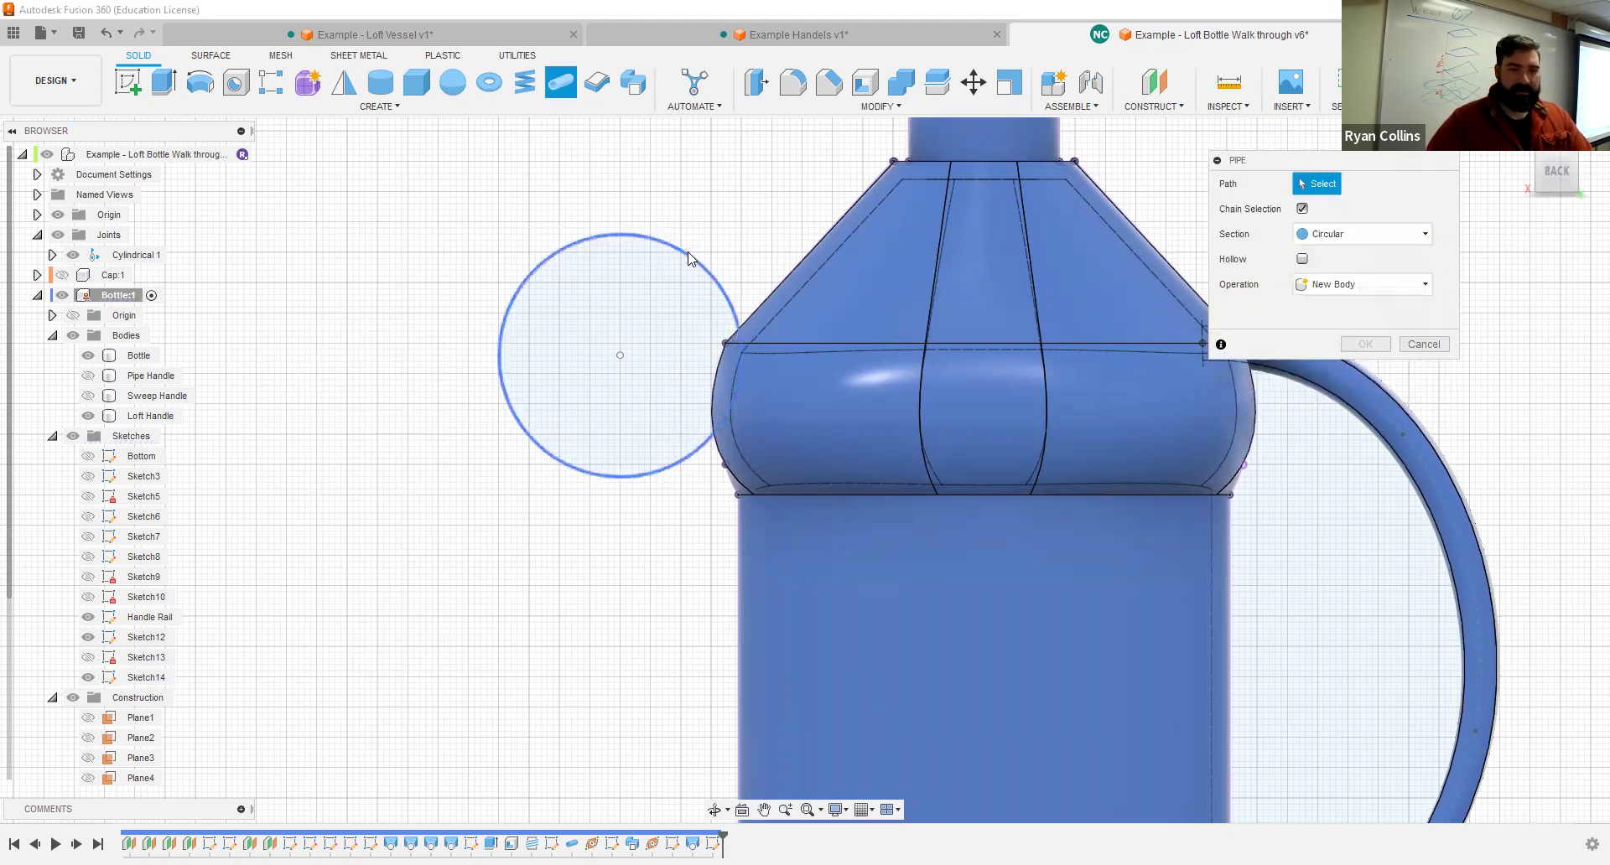
{"action": "left_click", "coordinate": [701, 279]}
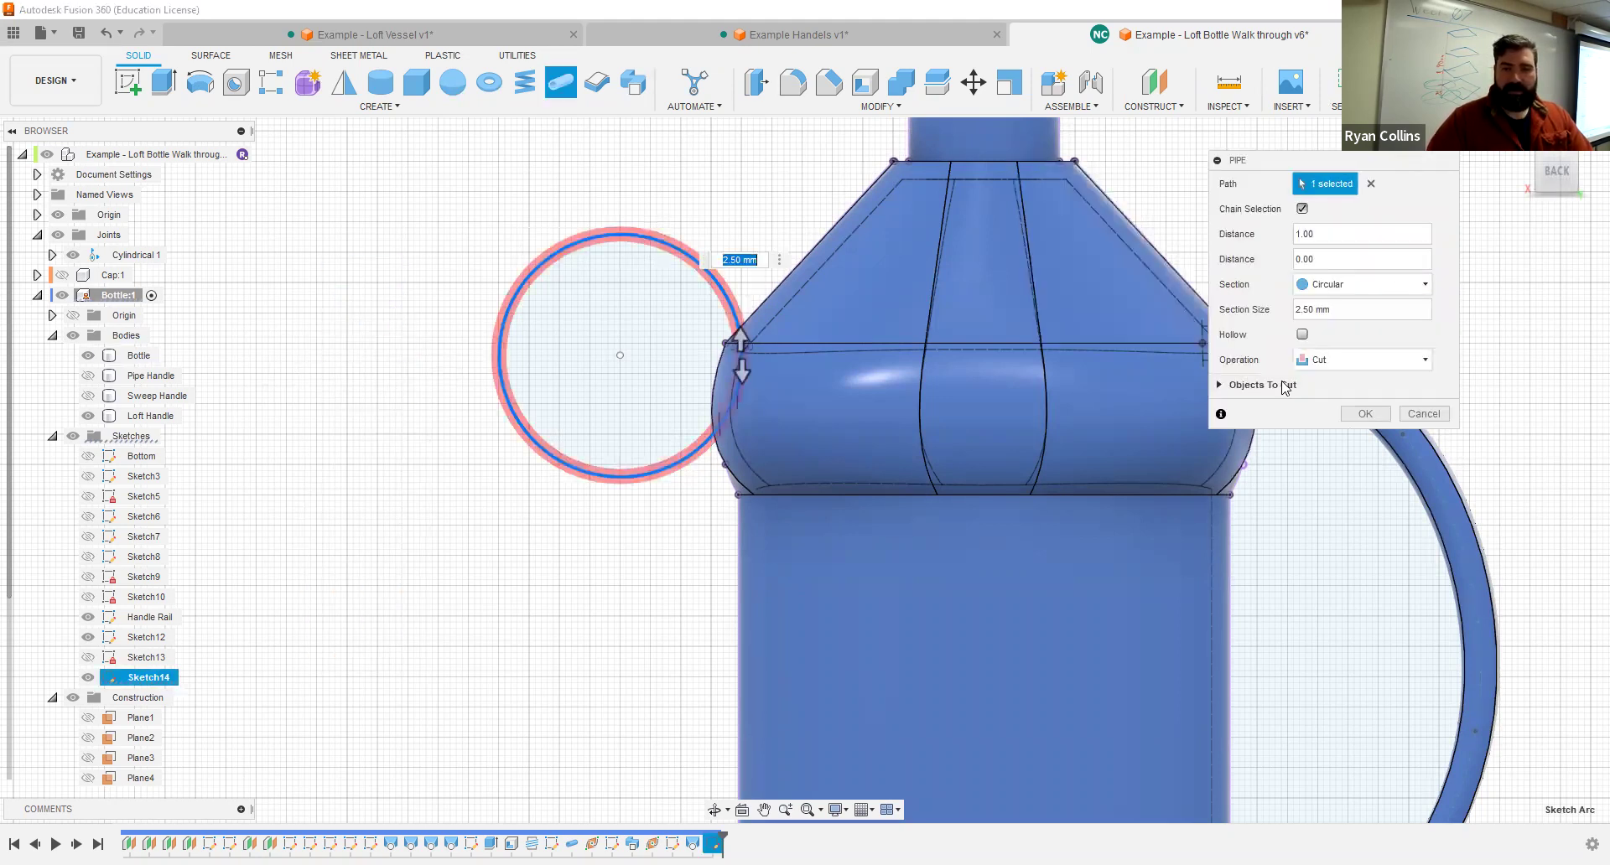
{"action": "left_click", "coordinate": [1342, 360]}
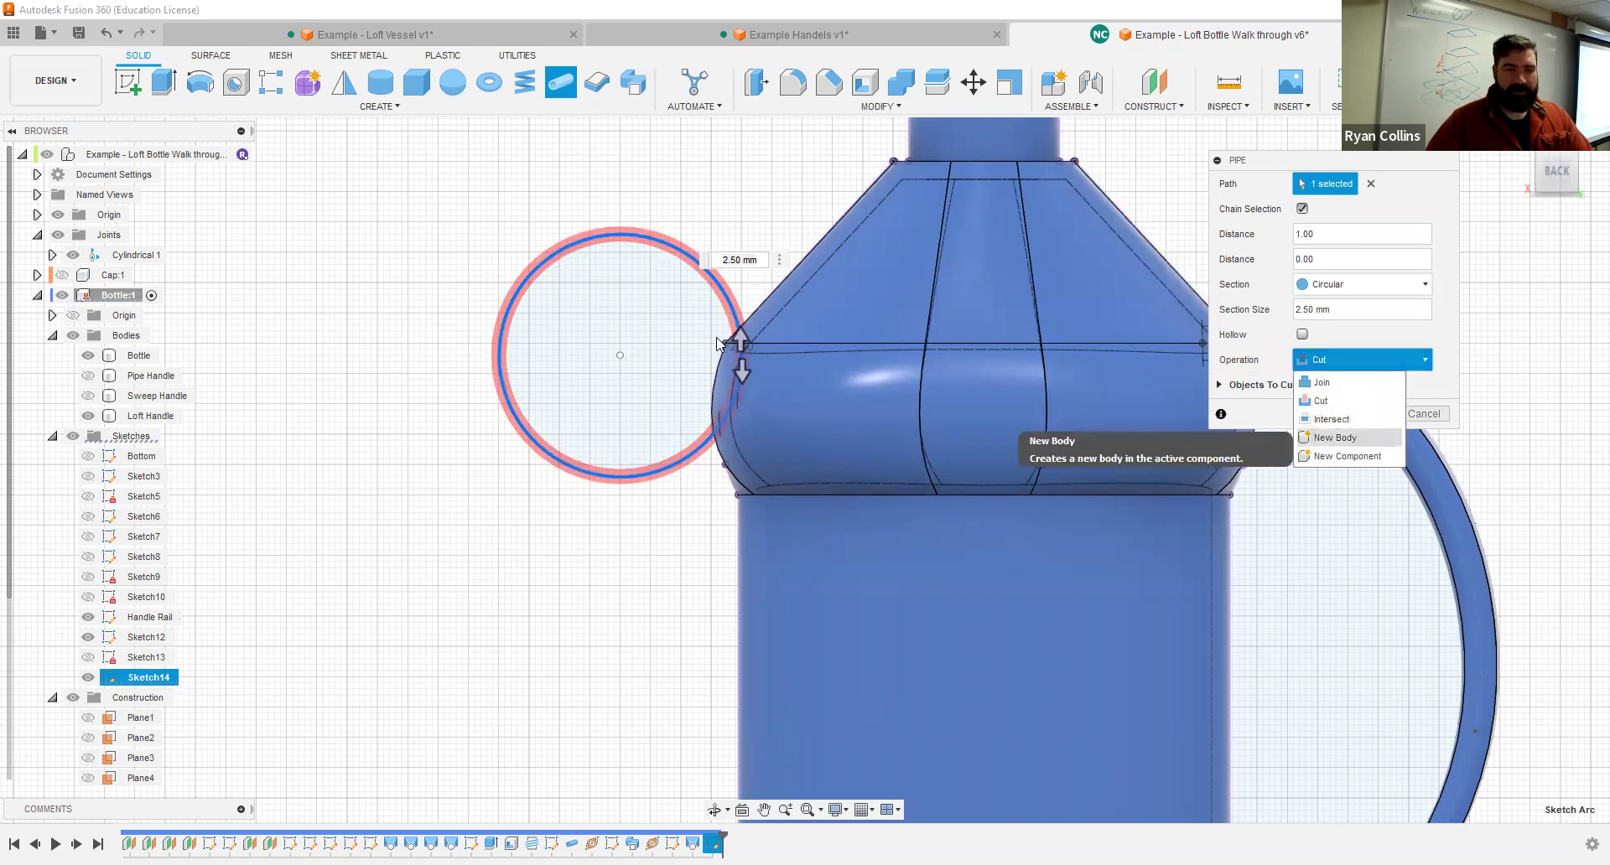
{"action": "left_click", "coordinate": [1329, 442]}
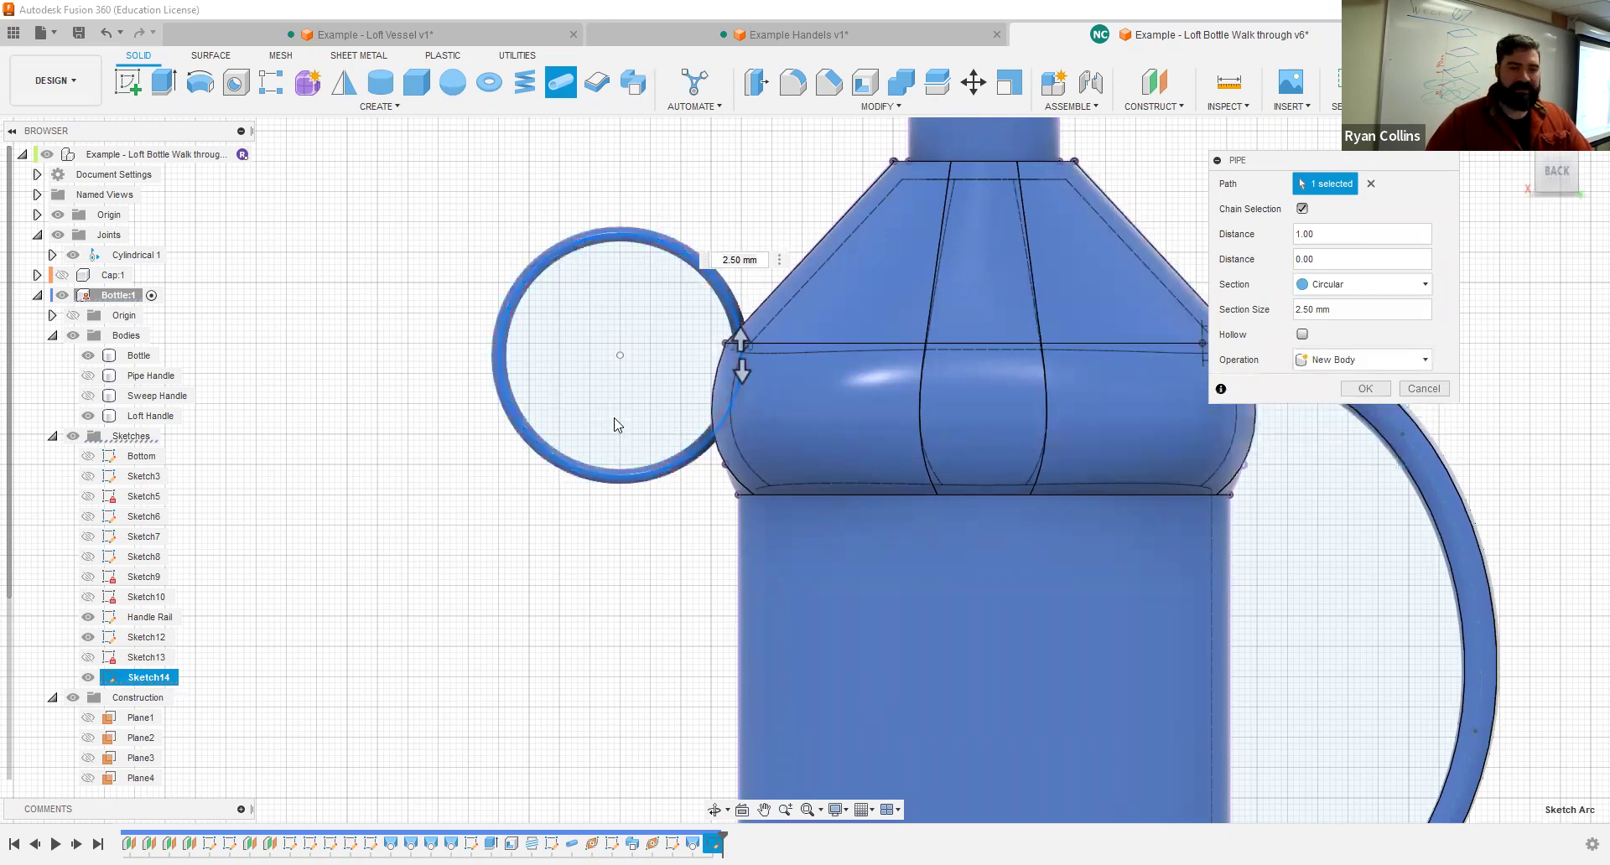
{"action": "middle_click_drag", "start_coordinate": [705, 311], "coordinate": [707, 325], "text": "shift"}
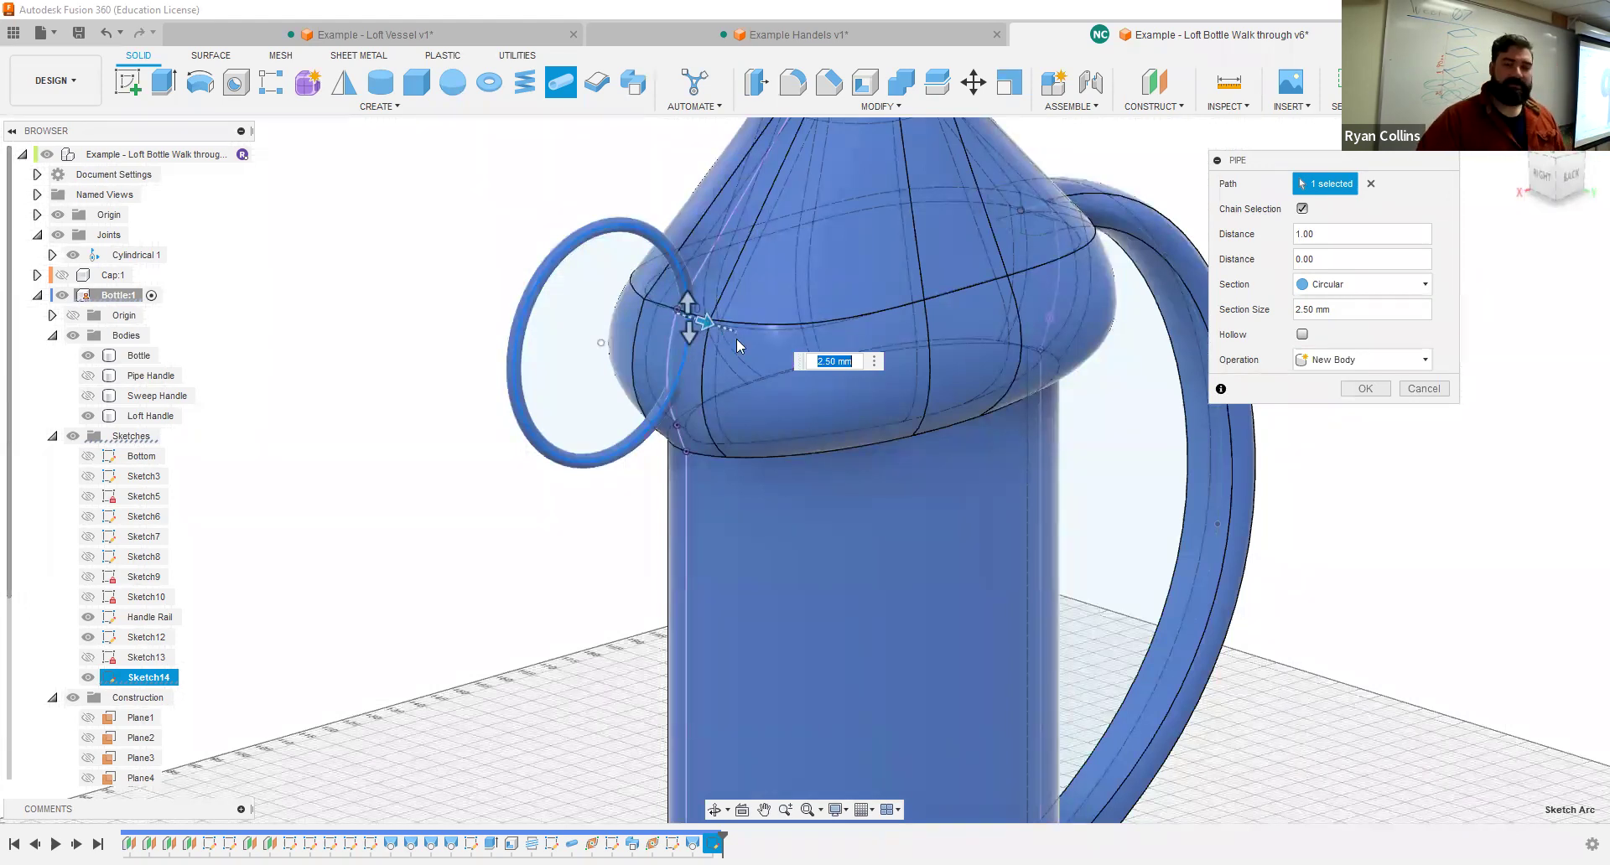
{"action": "type", "text": "17"}
{"action": "key", "text": "Return"}
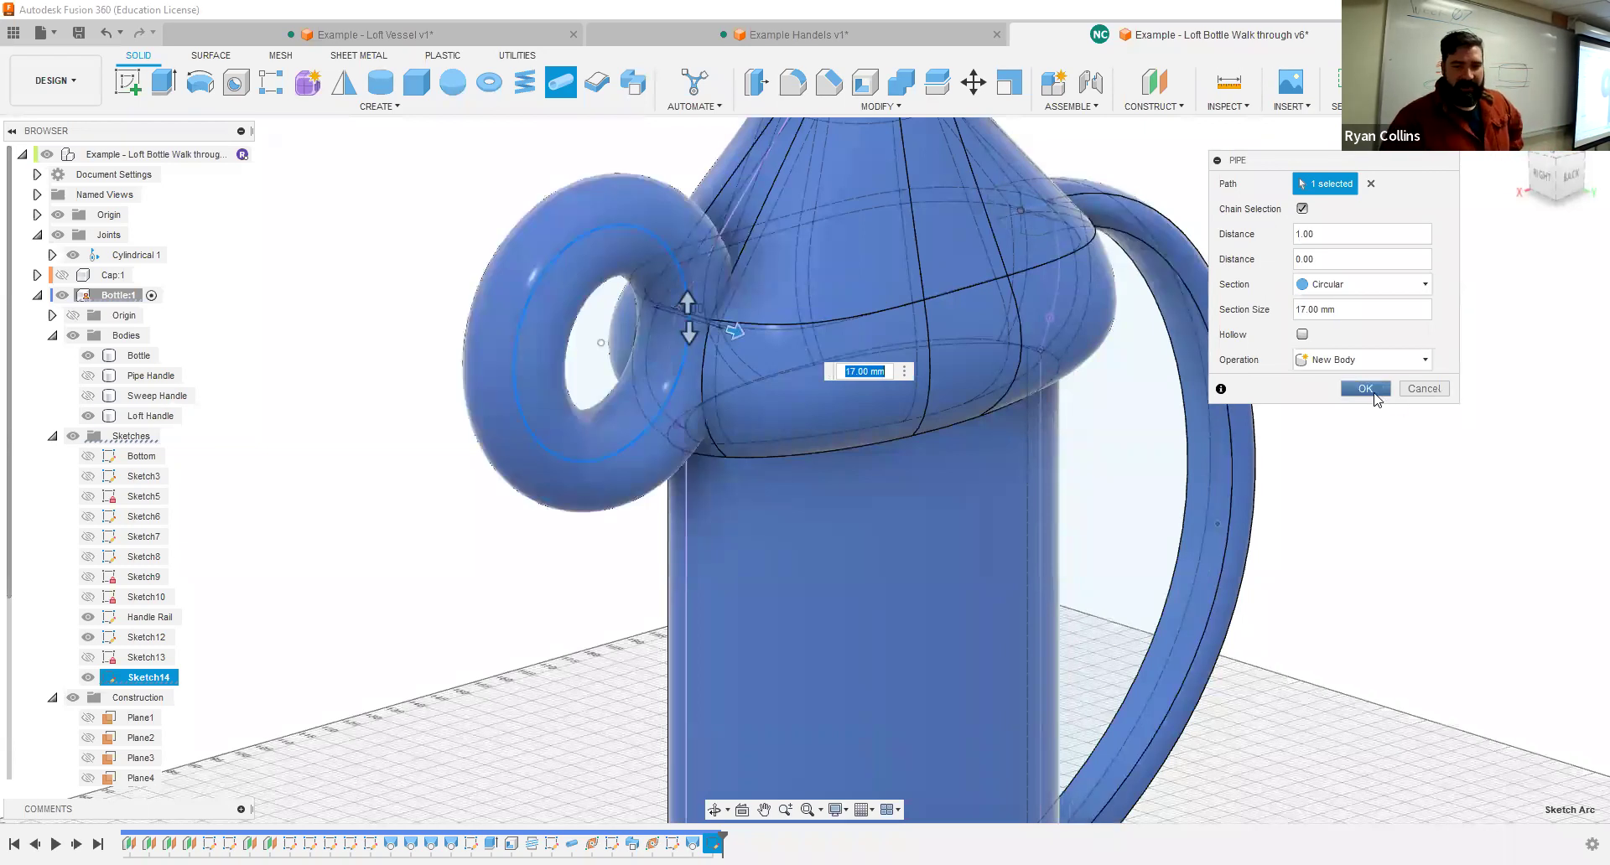
{"action": "left_click", "coordinate": [1365, 388]}
Step: Combine the ring pipe body with the Bottle body using the Join operation
{"action": "scroll", "coordinate": [1200, 415], "scroll_direction": "down", "scroll_amount": 3}
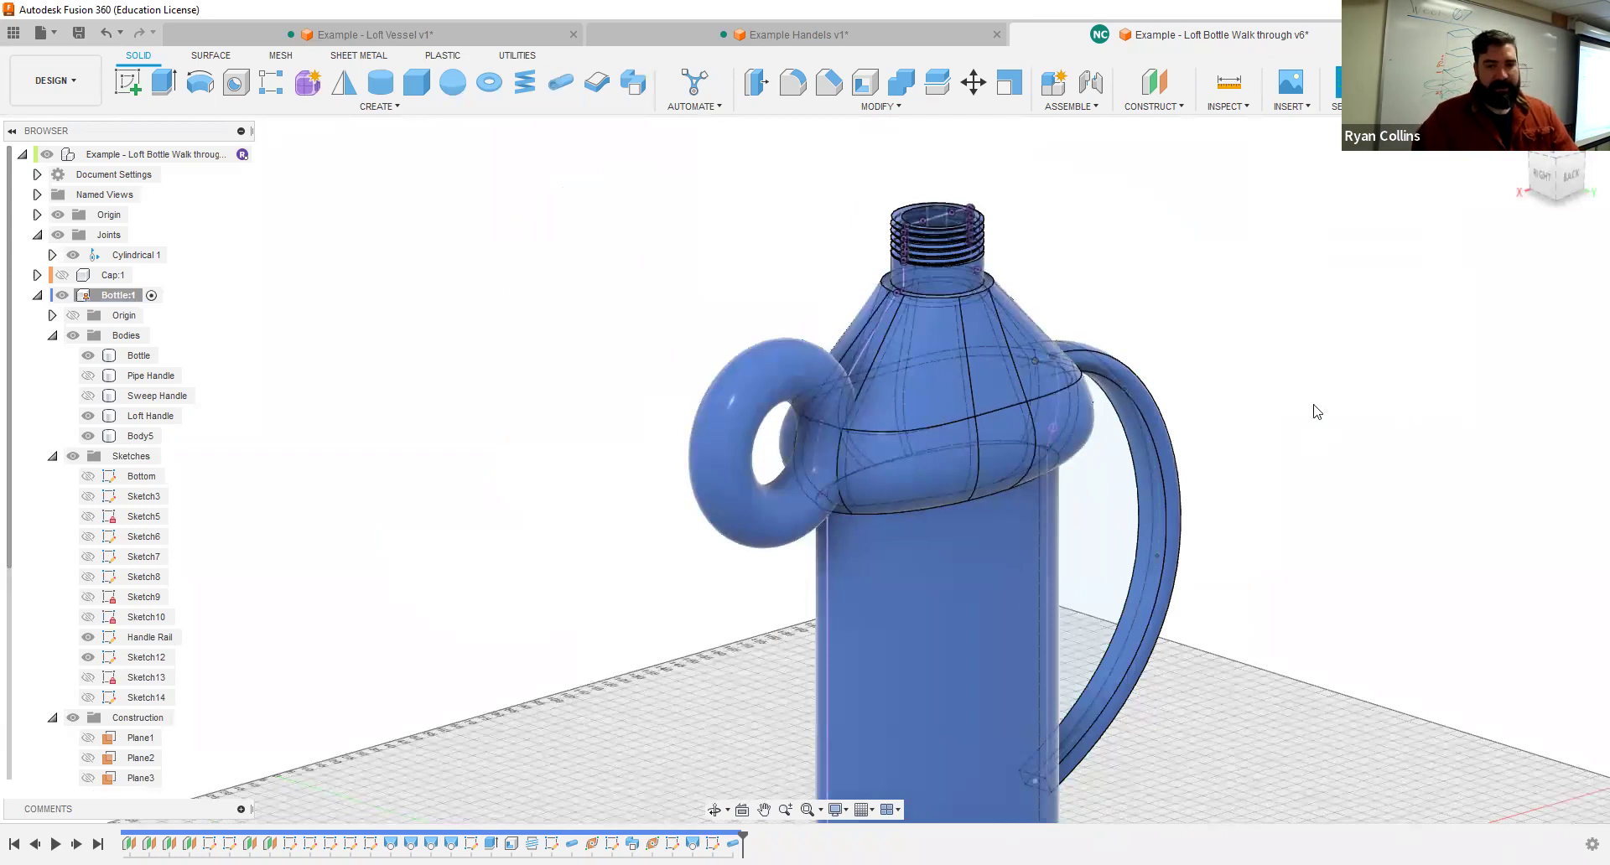
{"action": "middle_click_drag", "start_coordinate": [1327, 388], "coordinate": [1262, 382], "text": "shift"}
{"action": "left_click", "coordinate": [901, 81]}
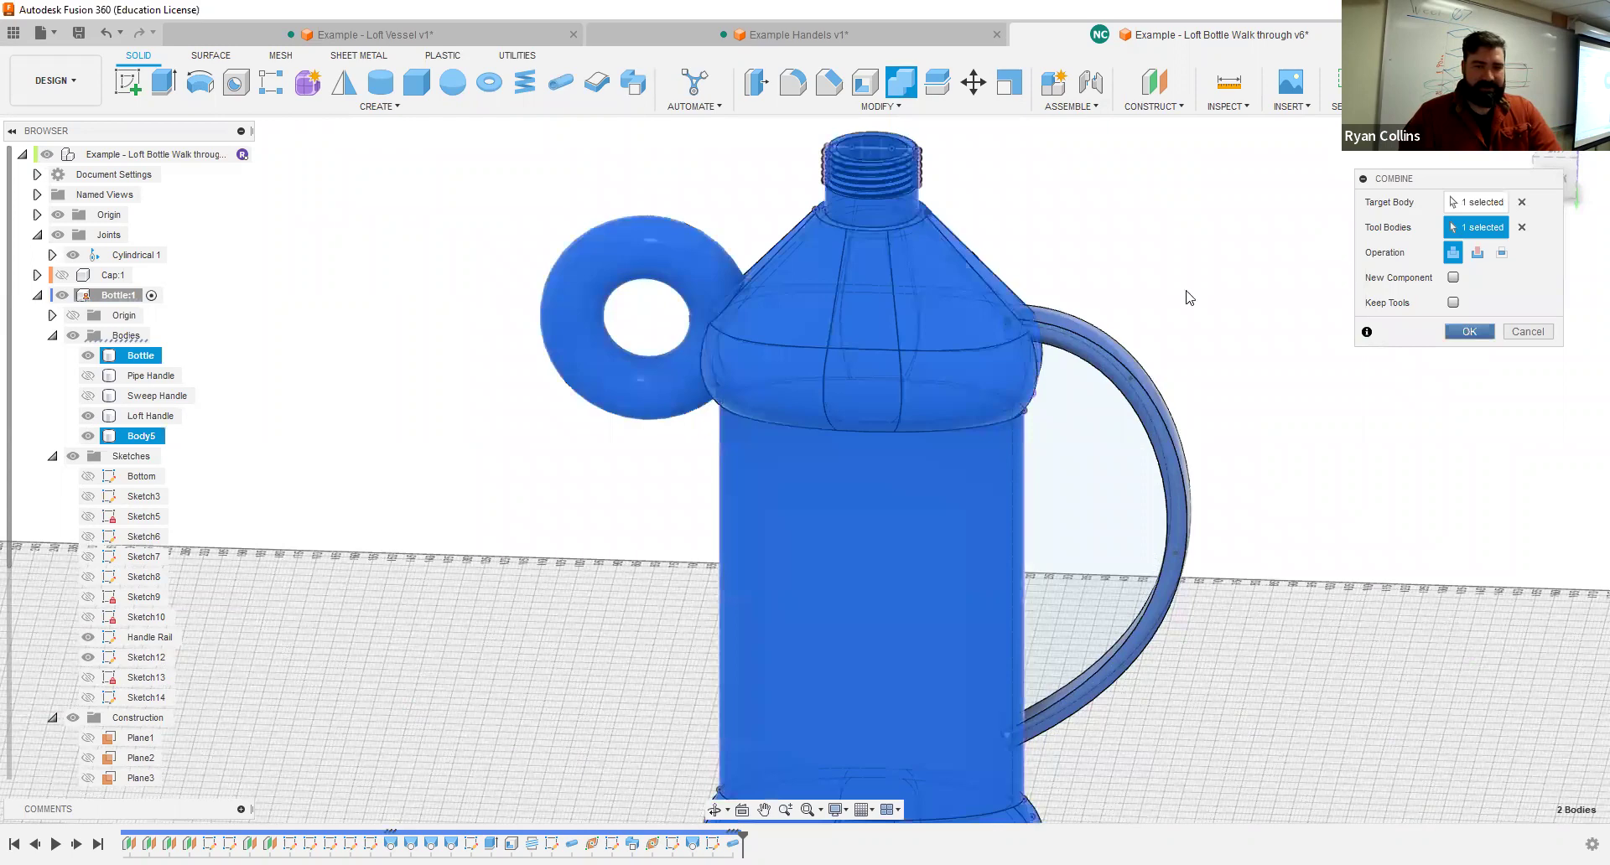
{"action": "key", "text": "Return"}
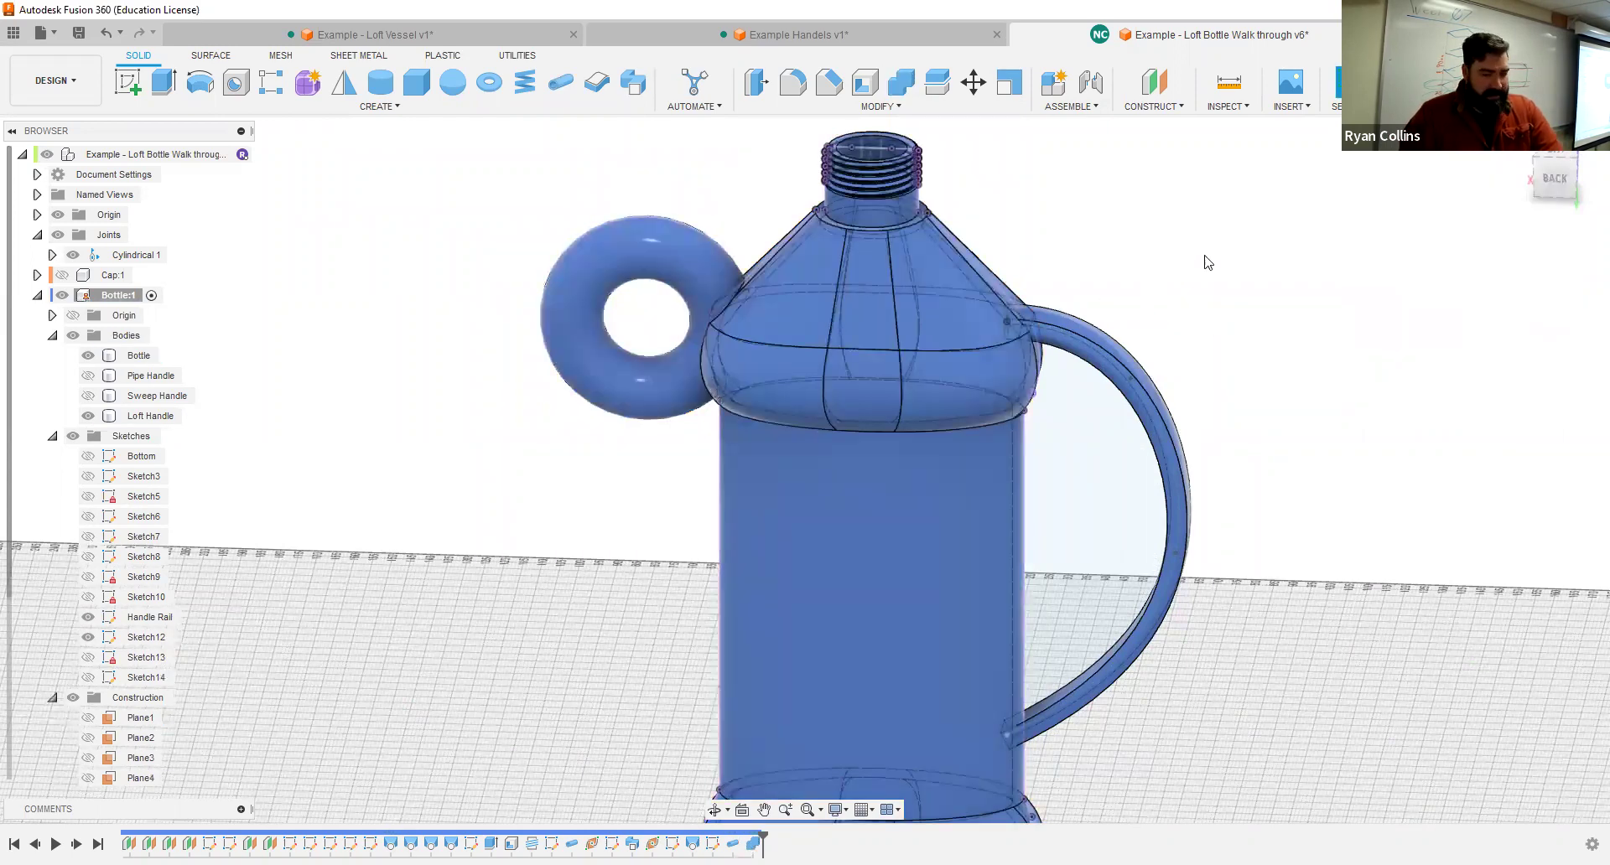
Step: Start a section analysis of the bottle using the XZ origin plane as the cut plane
{"action": "middle_click_drag", "start_coordinate": [1119, 217], "coordinate": [1183, 257], "text": "shift"}
{"action": "scroll", "coordinate": [1113, 250], "scroll_direction": "down", "scroll_amount": 2}
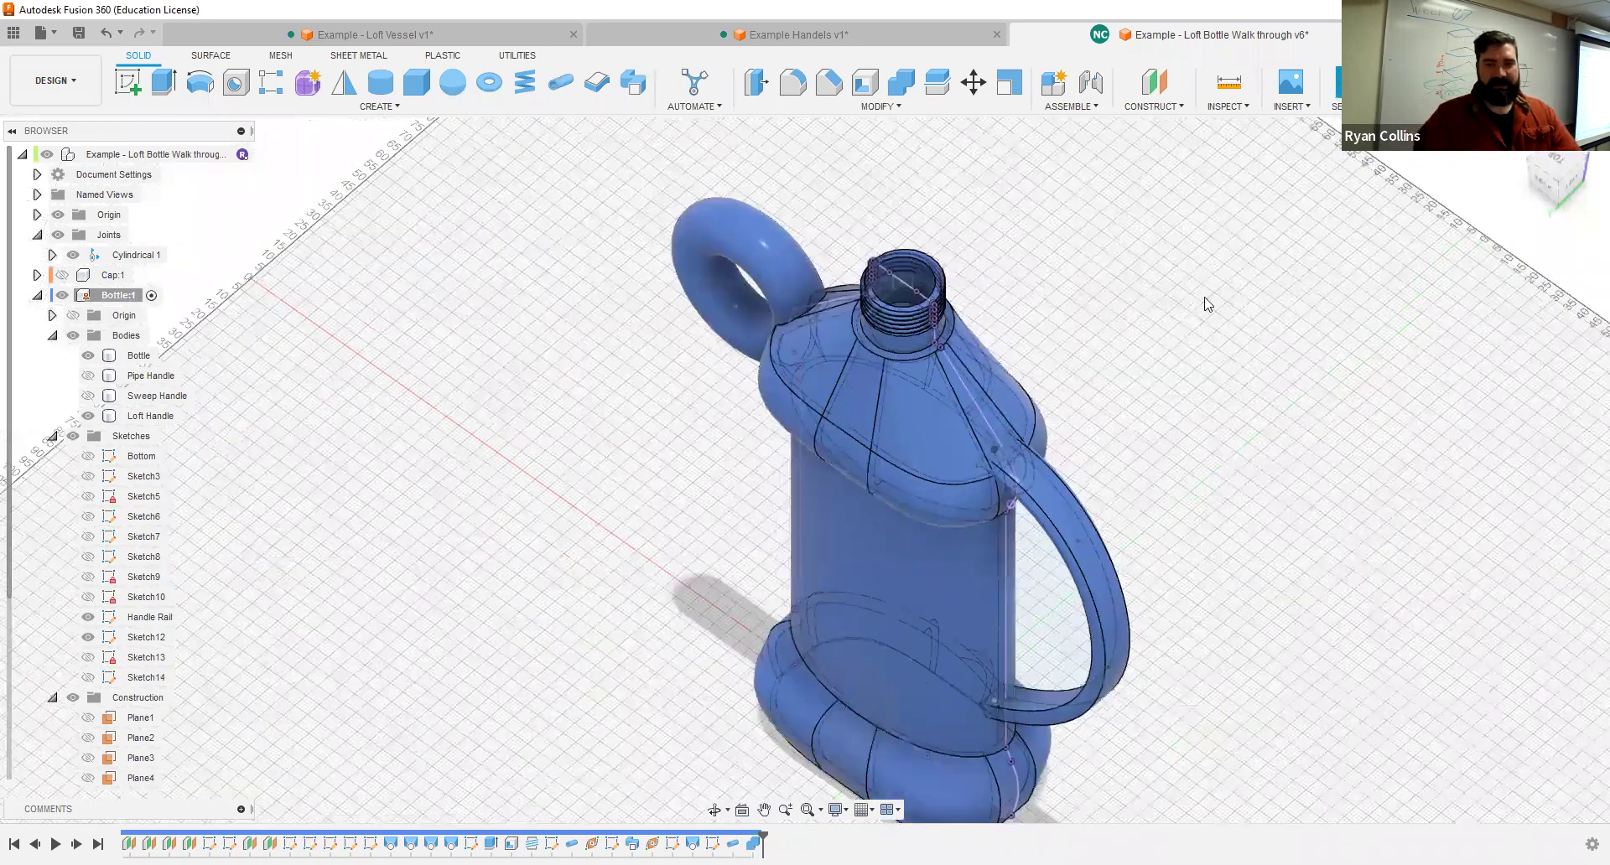
{"action": "scroll", "coordinate": [1183, 258], "scroll_direction": "down", "scroll_amount": 2}
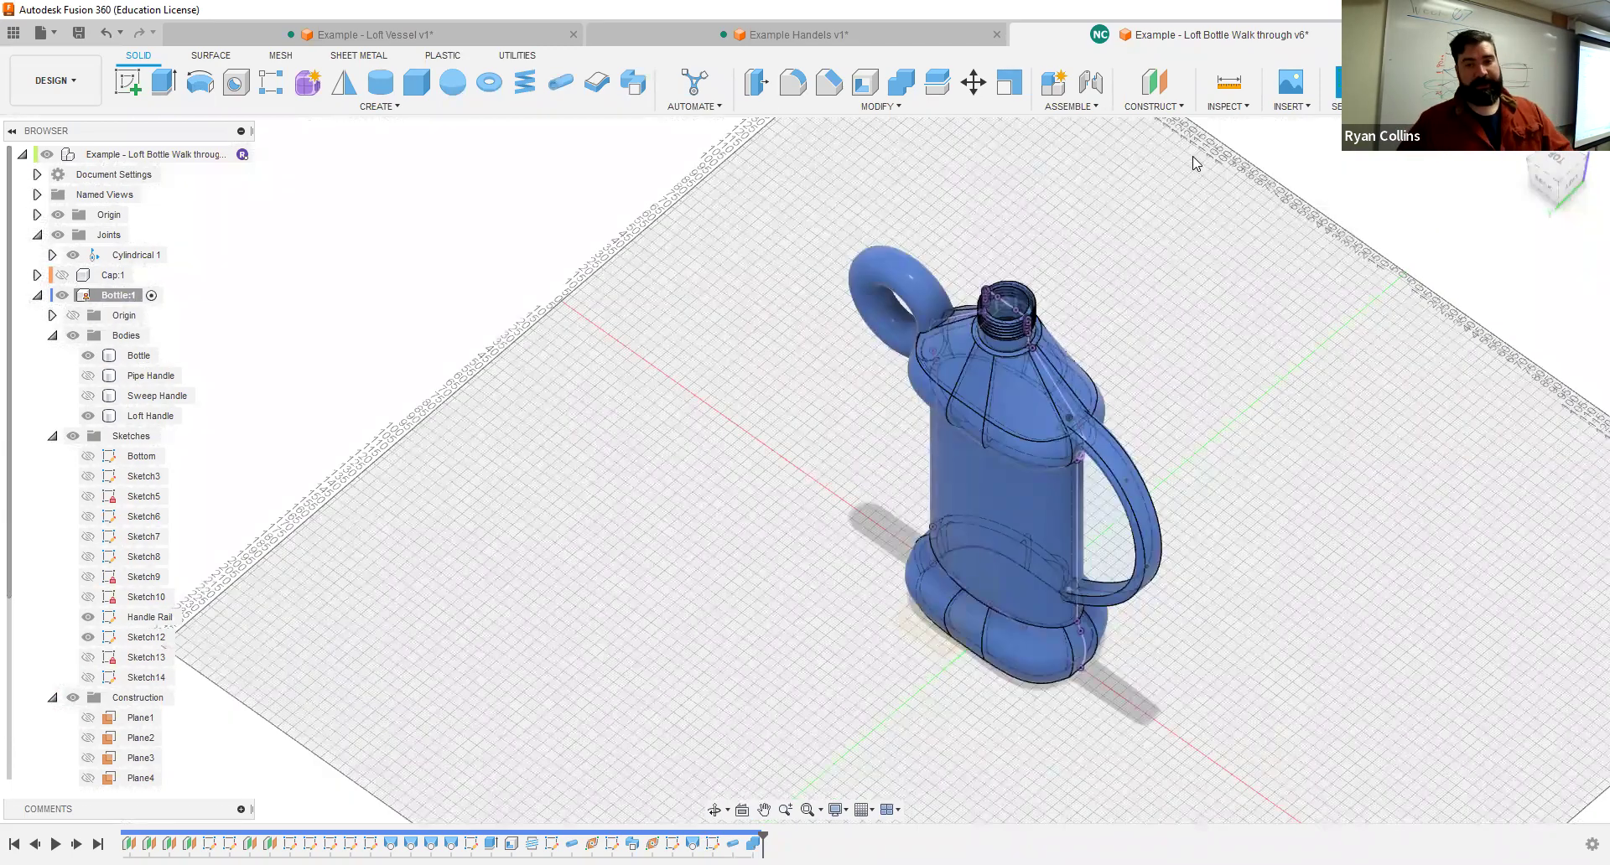
{"action": "left_click", "coordinate": [1226, 107]}
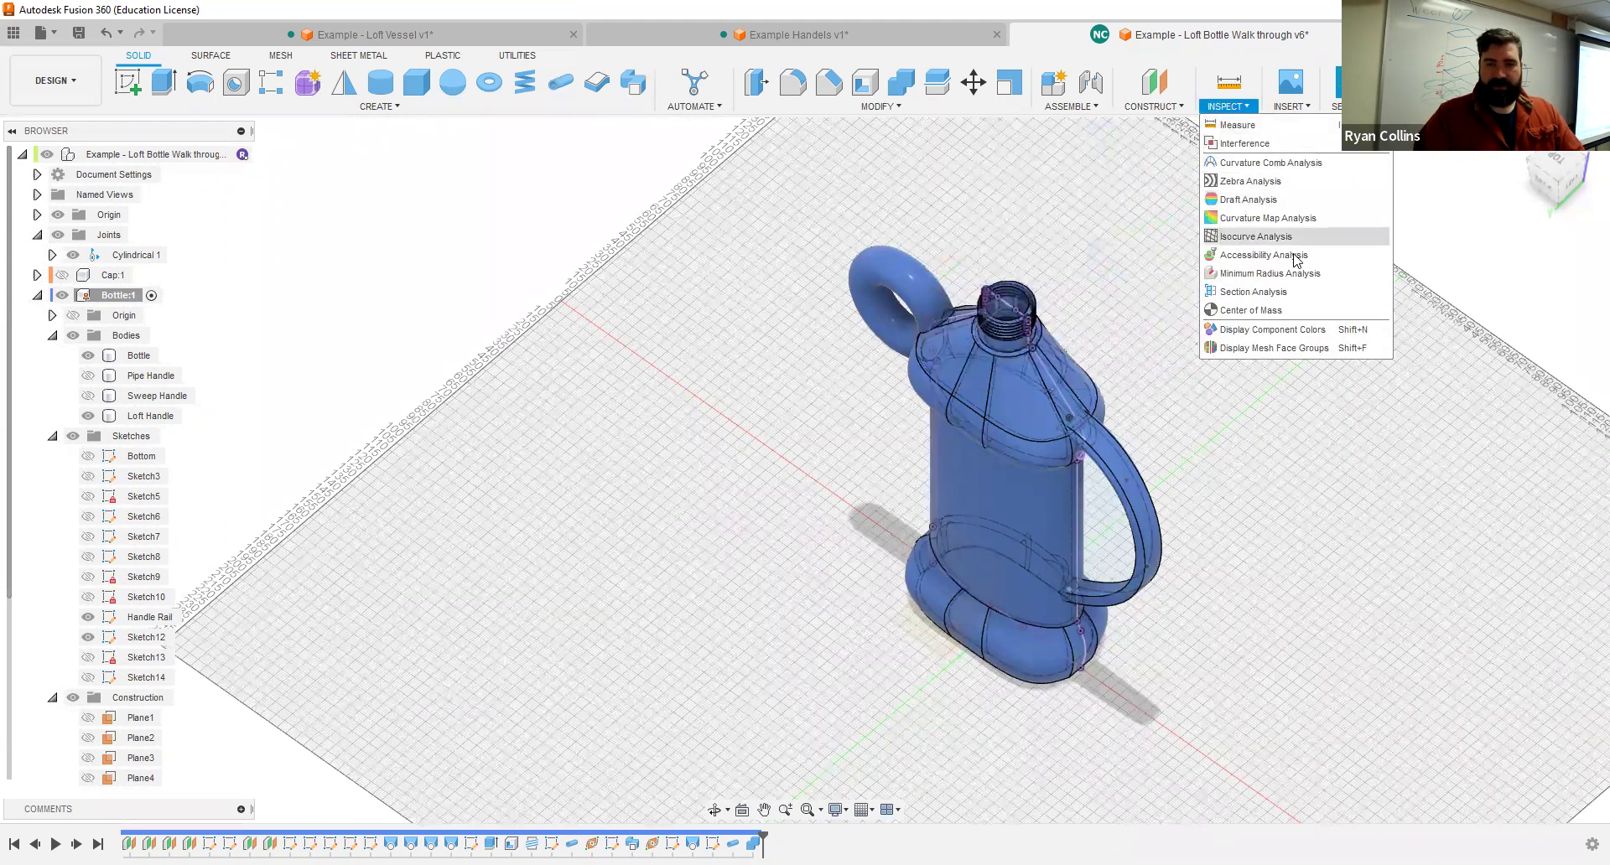
{"action": "left_click", "coordinate": [1276, 298]}
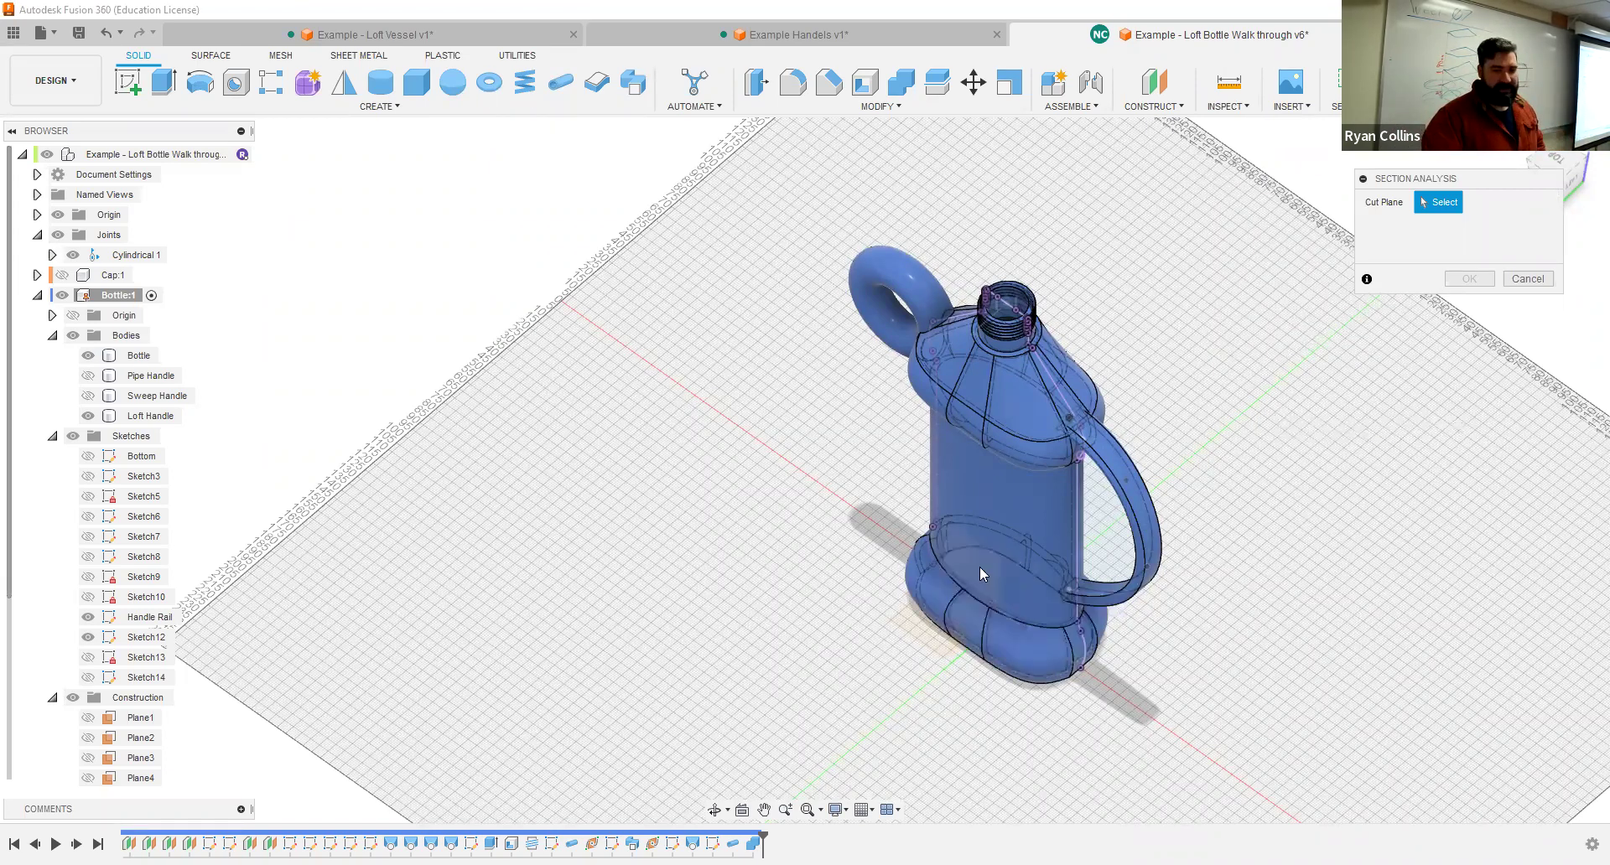
{"action": "left_click", "coordinate": [1134, 618]}
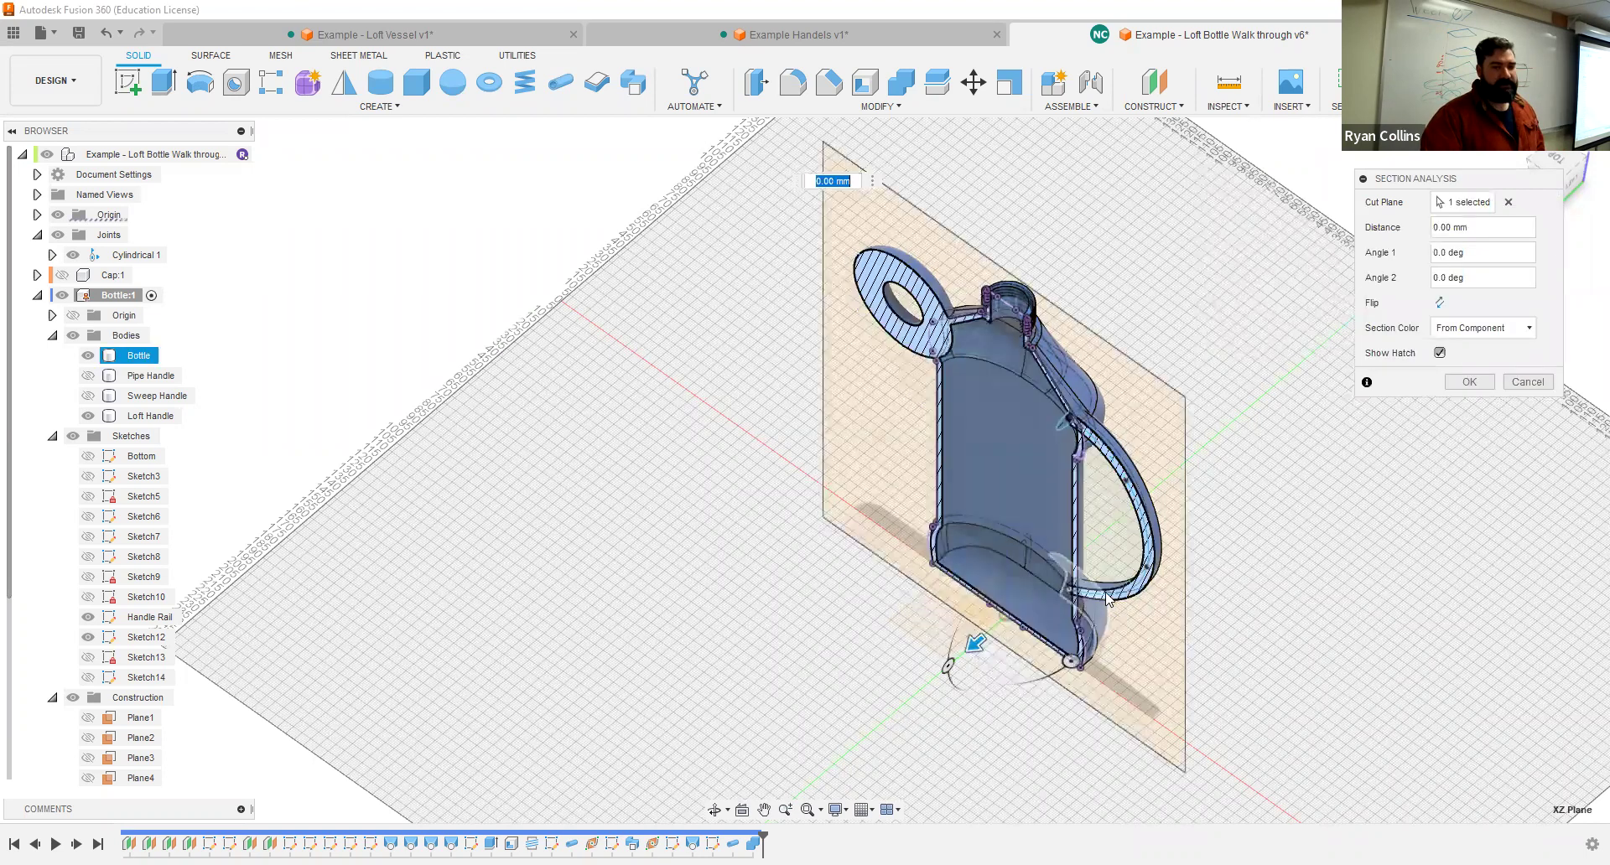
{"action": "mouse_move", "coordinate": [1042, 541]}
{"action": "middle_mouse_down", "text": "shift"}
{"action": "mouse_move", "coordinate": [1090, 515]}
{"action": "mouse_move", "coordinate": [1059, 529]}
{"action": "middle_mouse_up", "text": "shift"}
{"action": "scroll", "coordinate": [1050, 510], "scroll_direction": "up", "scroll_amount": 2}
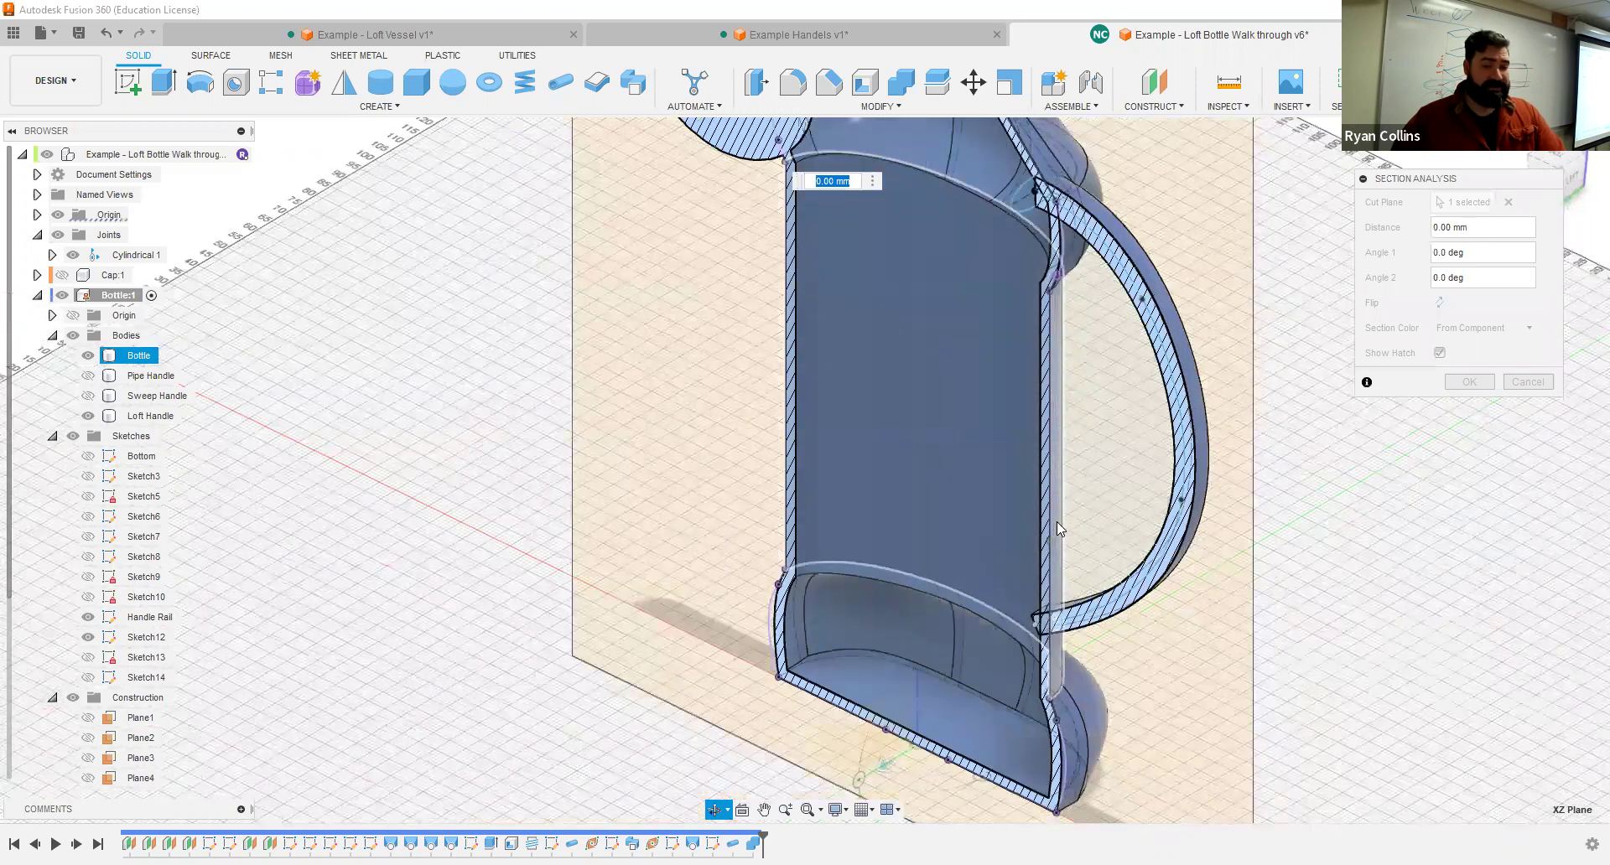
Step: Try a 3 mm offset for the section's cut plane, return the distance to 0, and create the section analysis
{"action": "key", "text": "F6"}
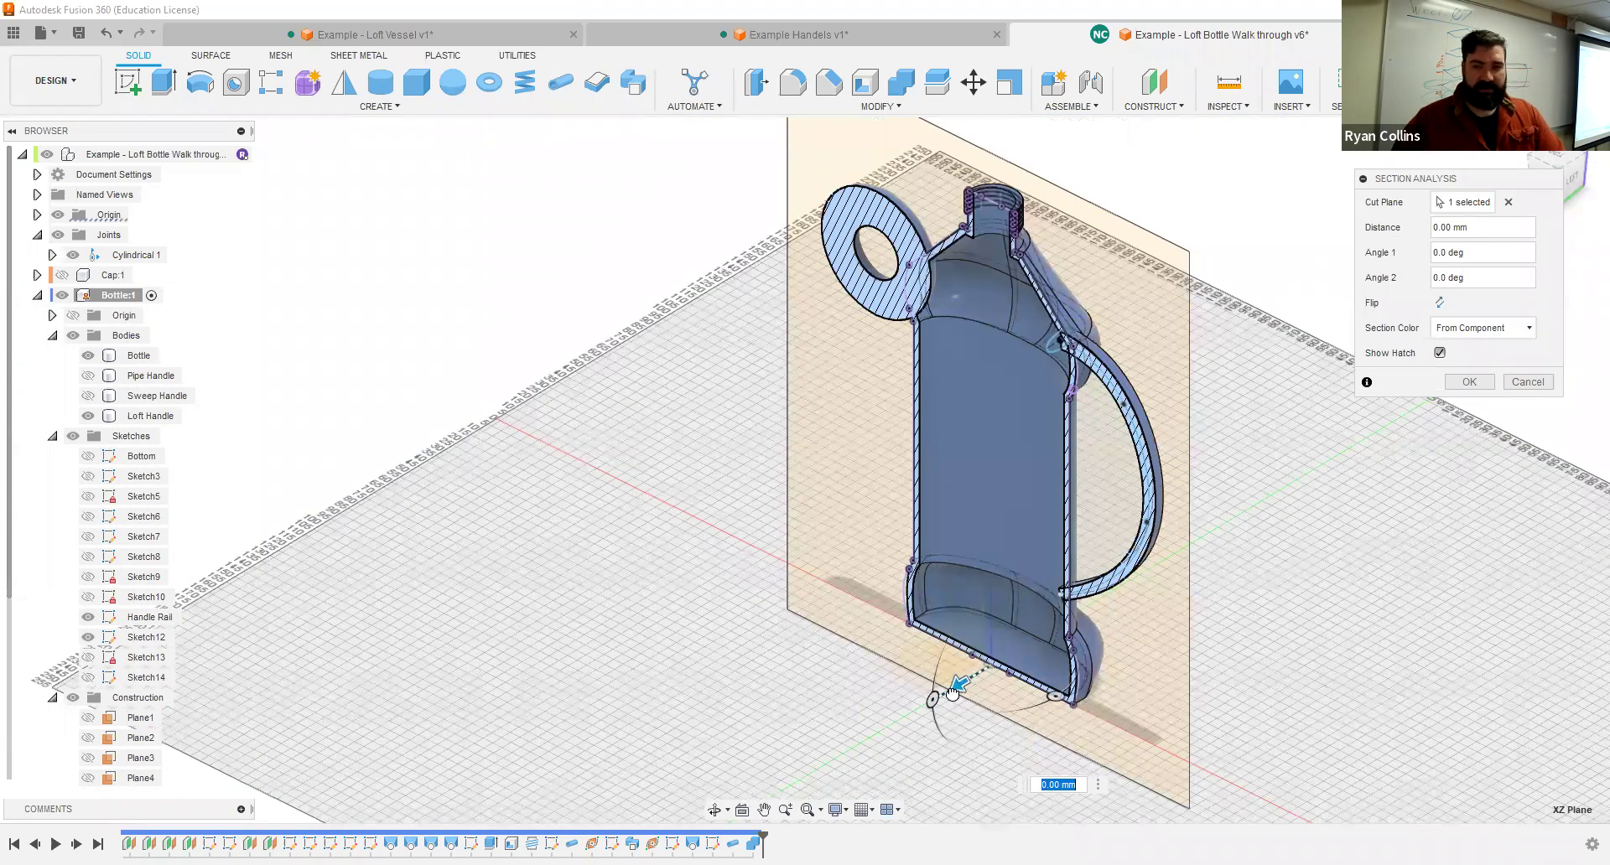
{"action": "type", "text": "3"}
{"action": "key", "text": "Return"}
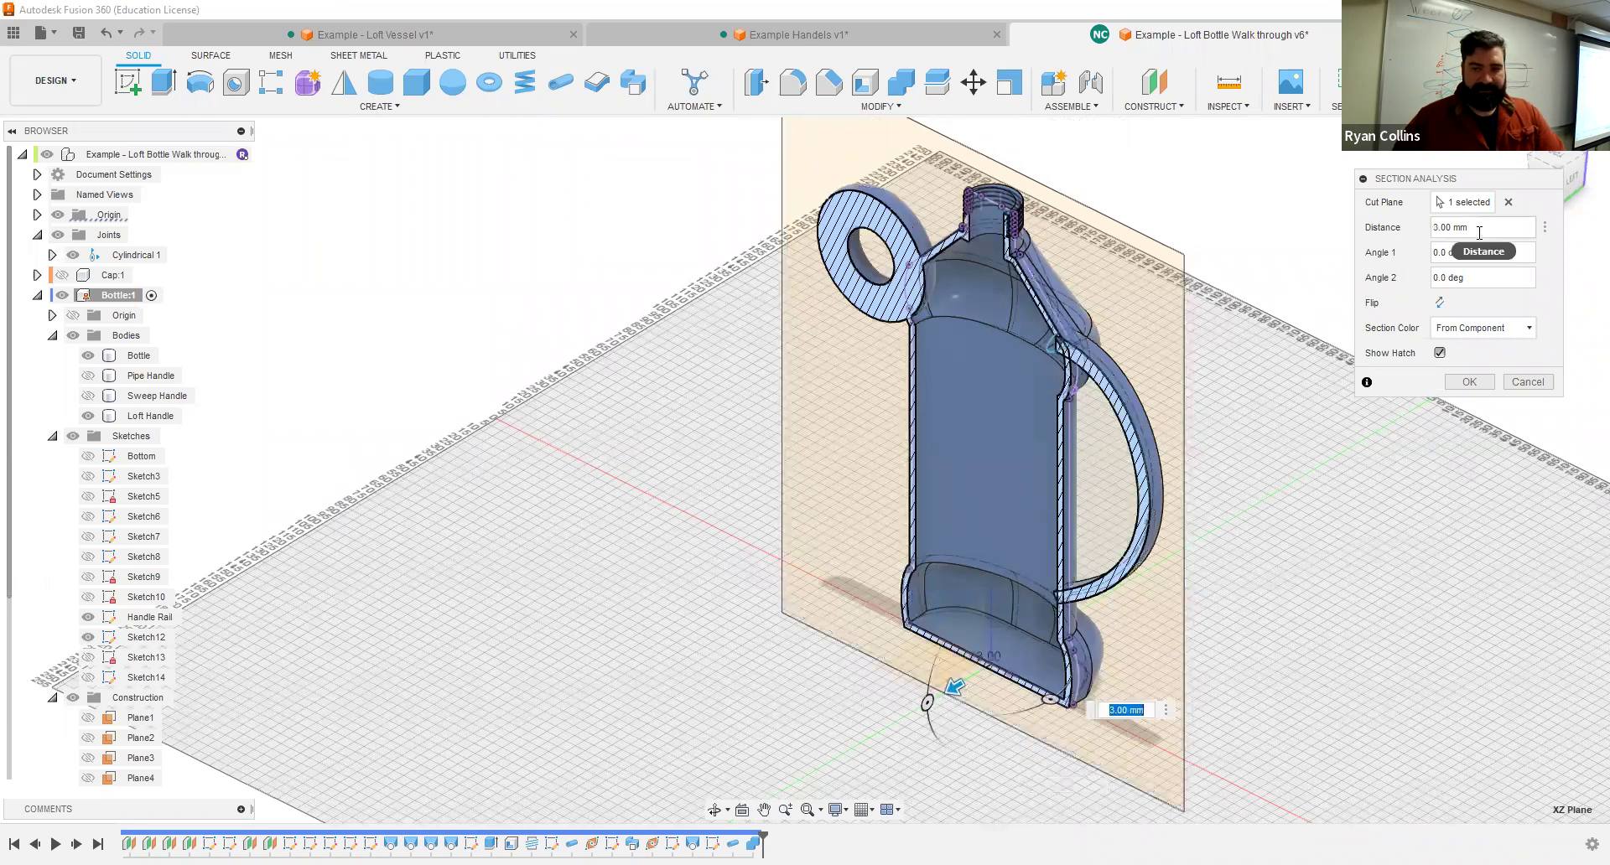
{"action": "left_click", "coordinate": [1479, 229]}
{"action": "type", "text": "0"}
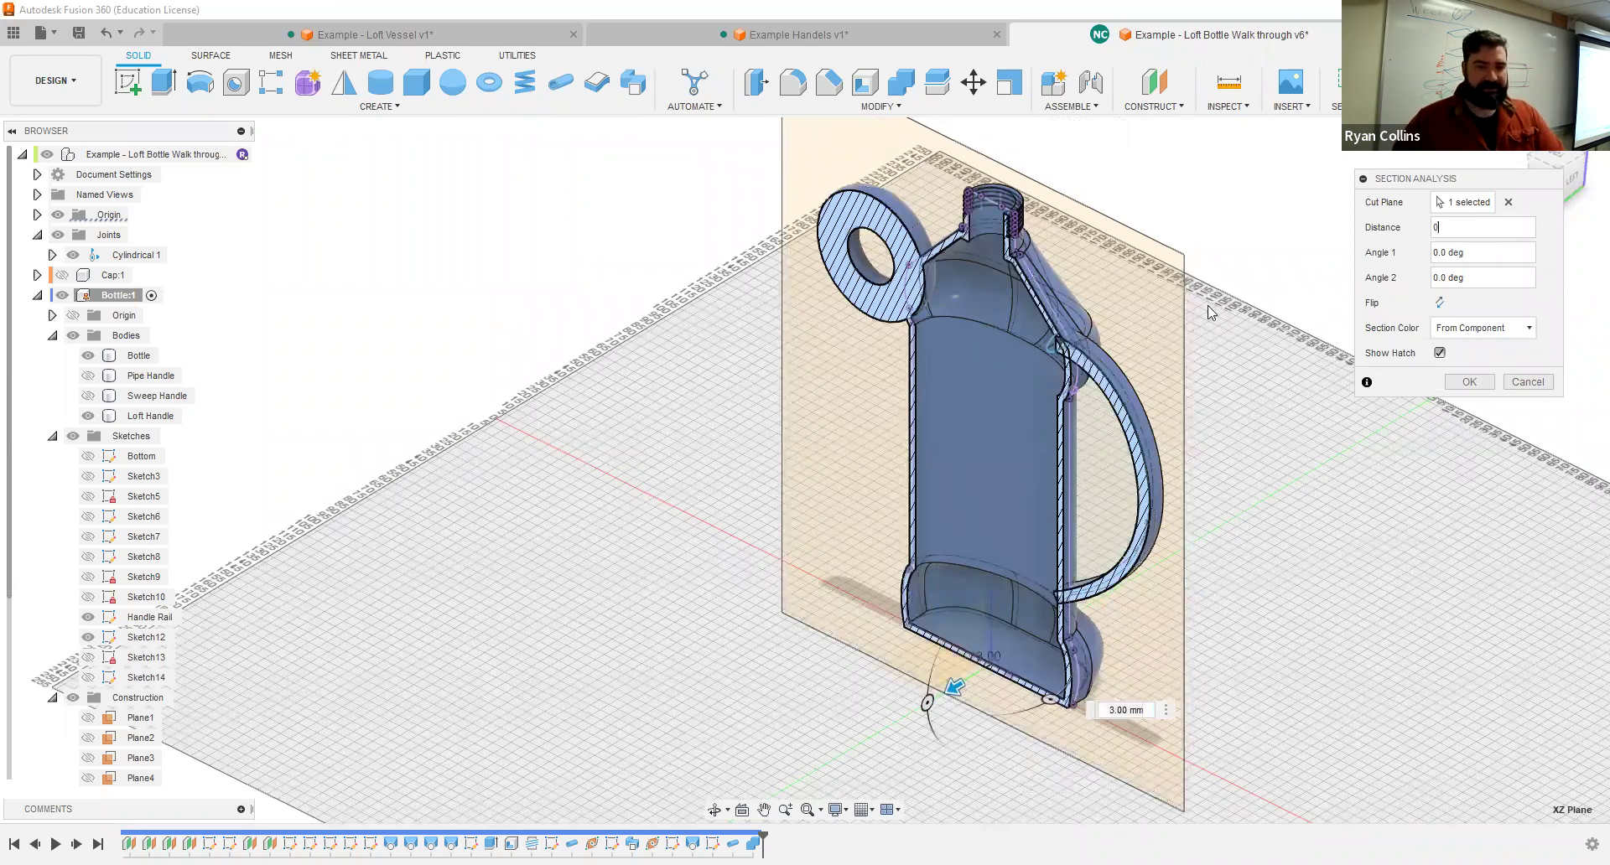
{"action": "left_click", "coordinate": [1469, 382]}
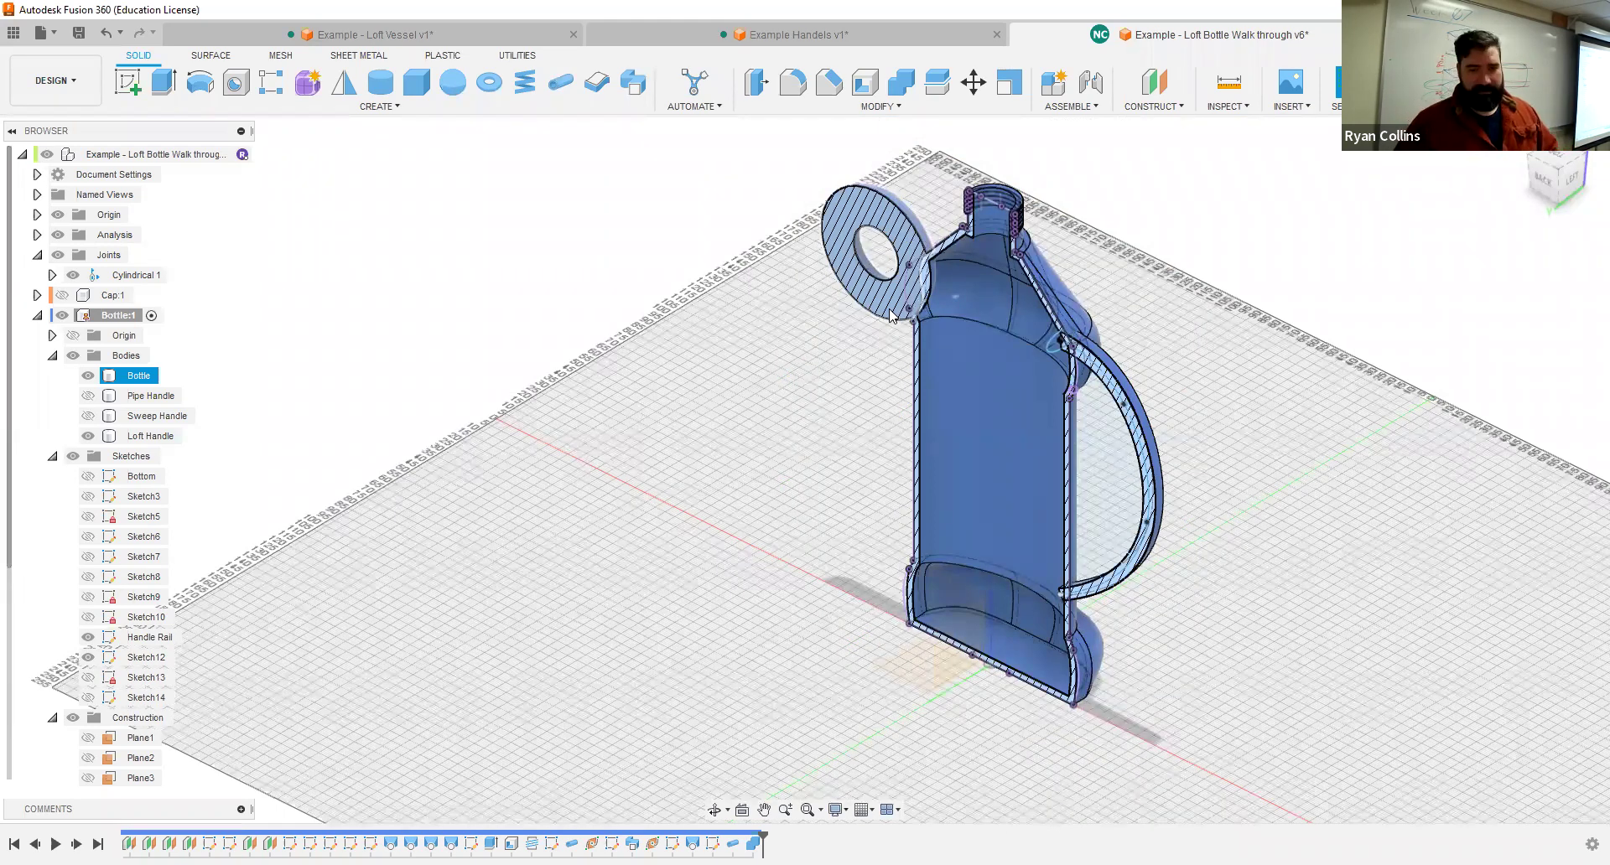
{"action": "scroll", "coordinate": [1166, 387], "scroll_direction": "up", "scroll_amount": 5}
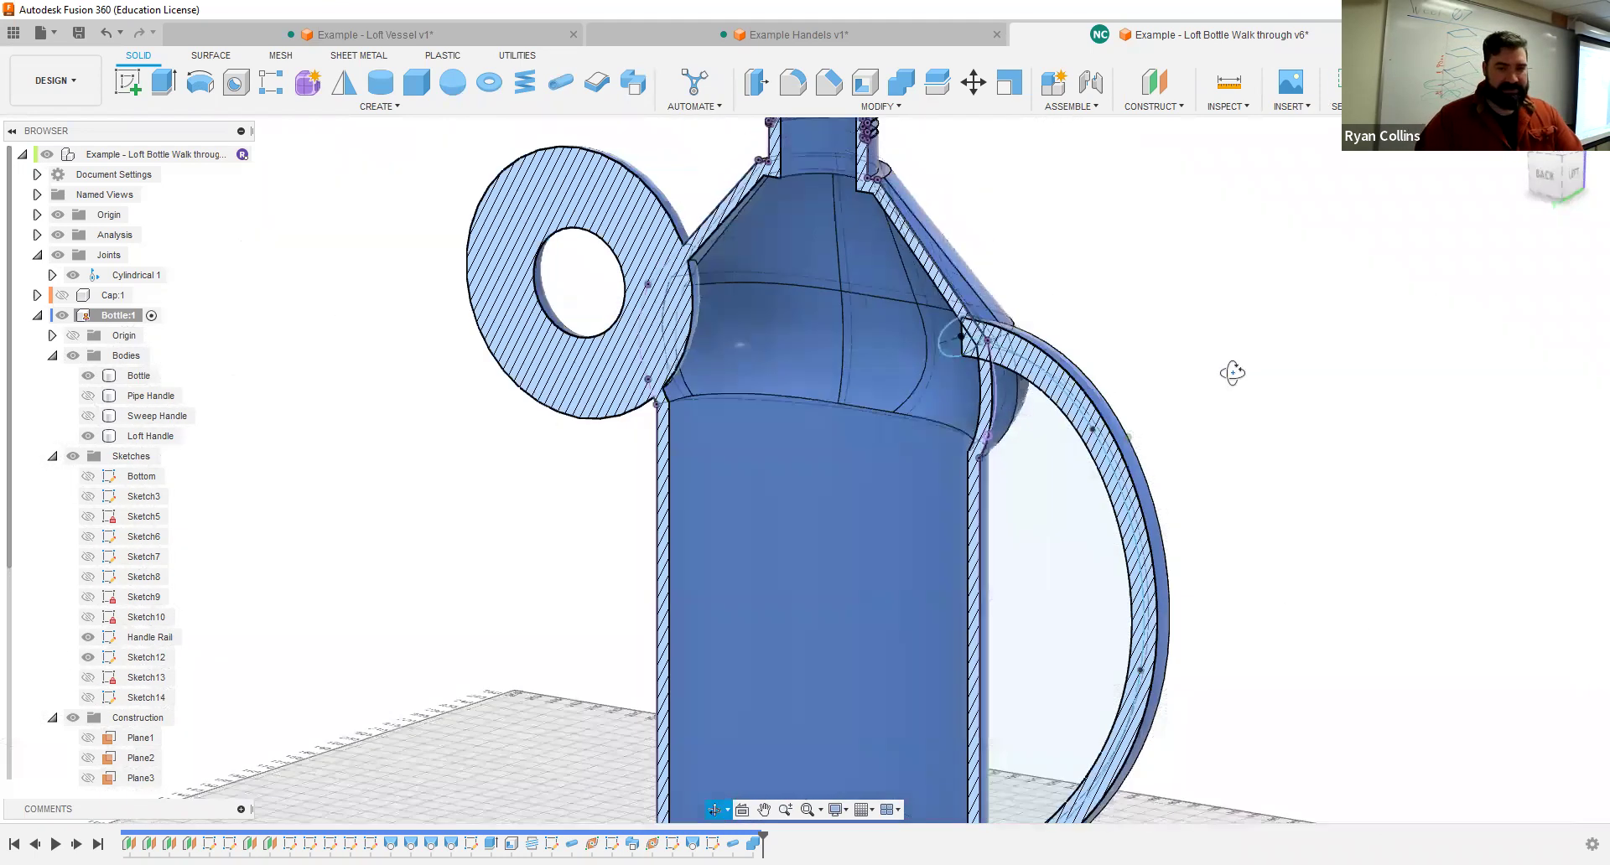
{"action": "middle_click_drag", "start_coordinate": [1233, 373], "coordinate": [1139, 387], "text": "shift"}
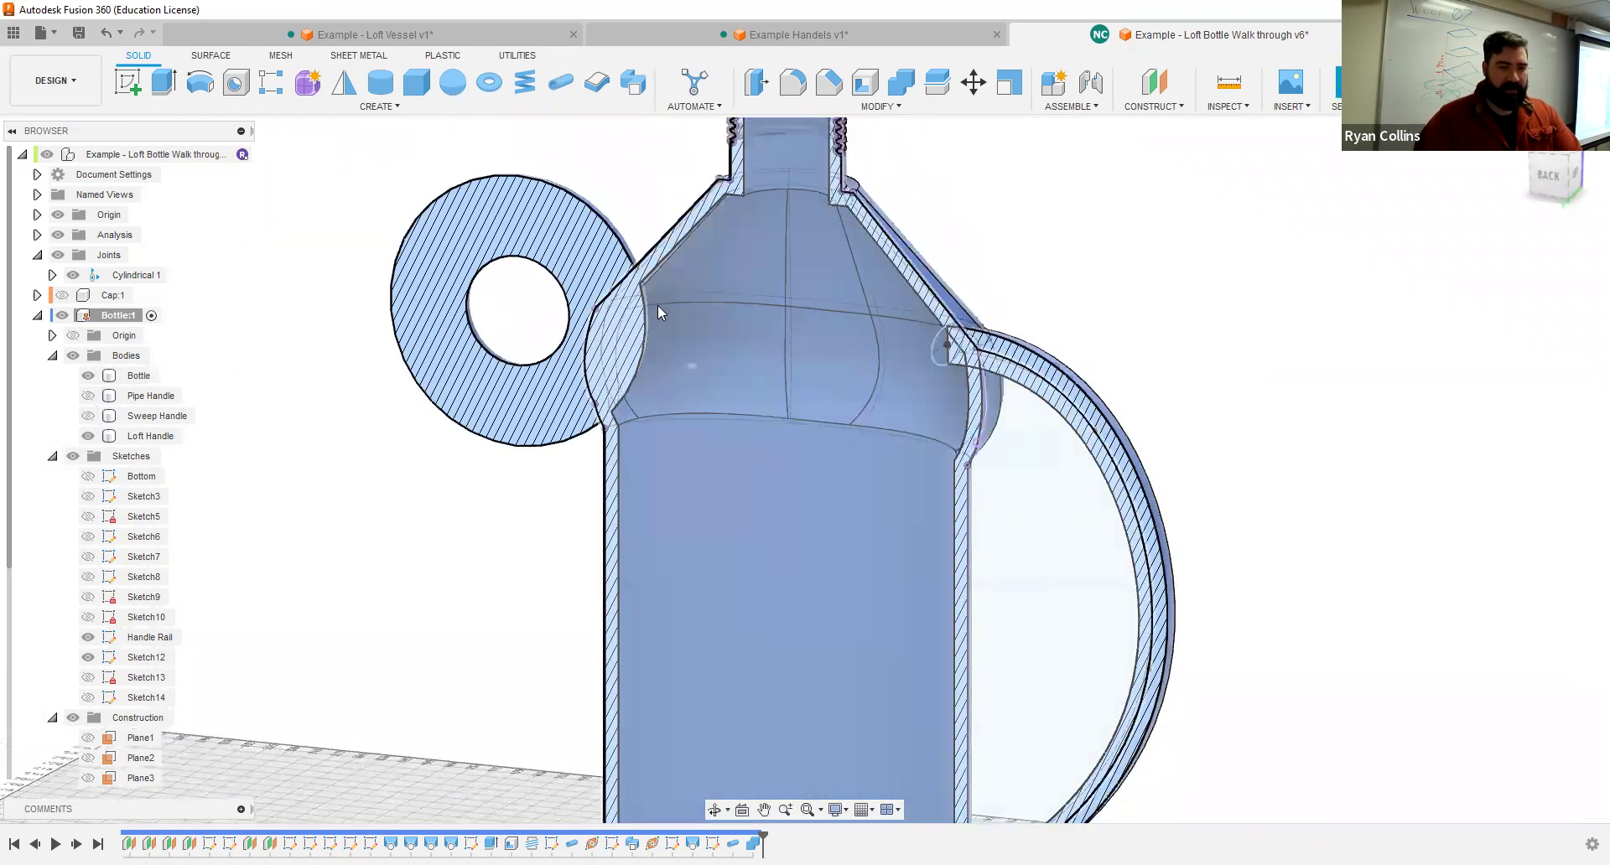
{"action": "middle_click_drag", "start_coordinate": [855, 579], "coordinate": [934, 564]}
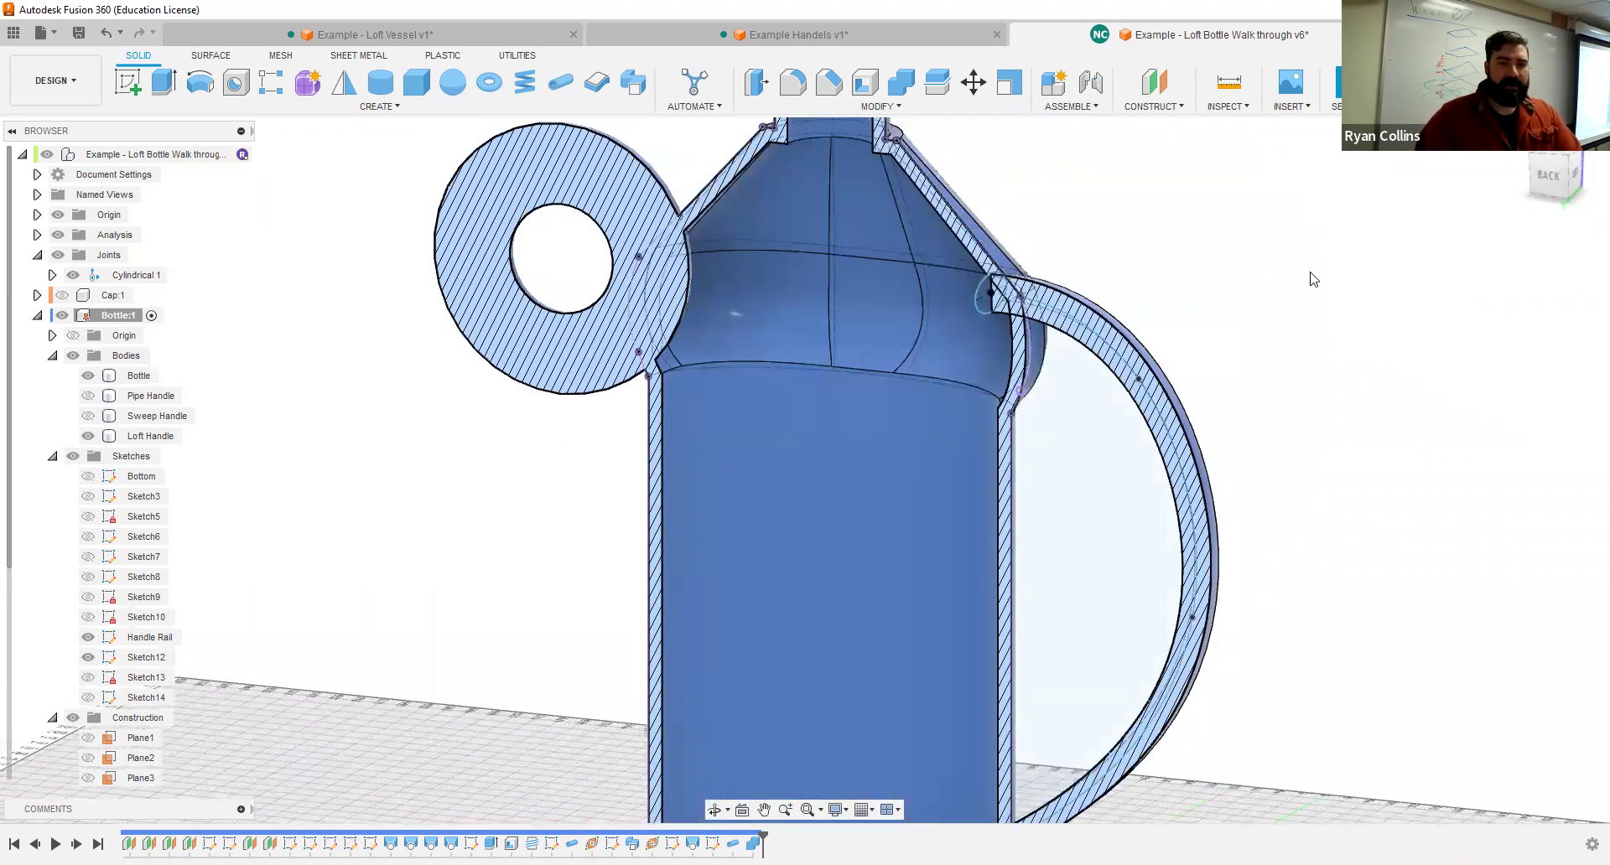
{"action": "left_click", "coordinate": [911, 85]}
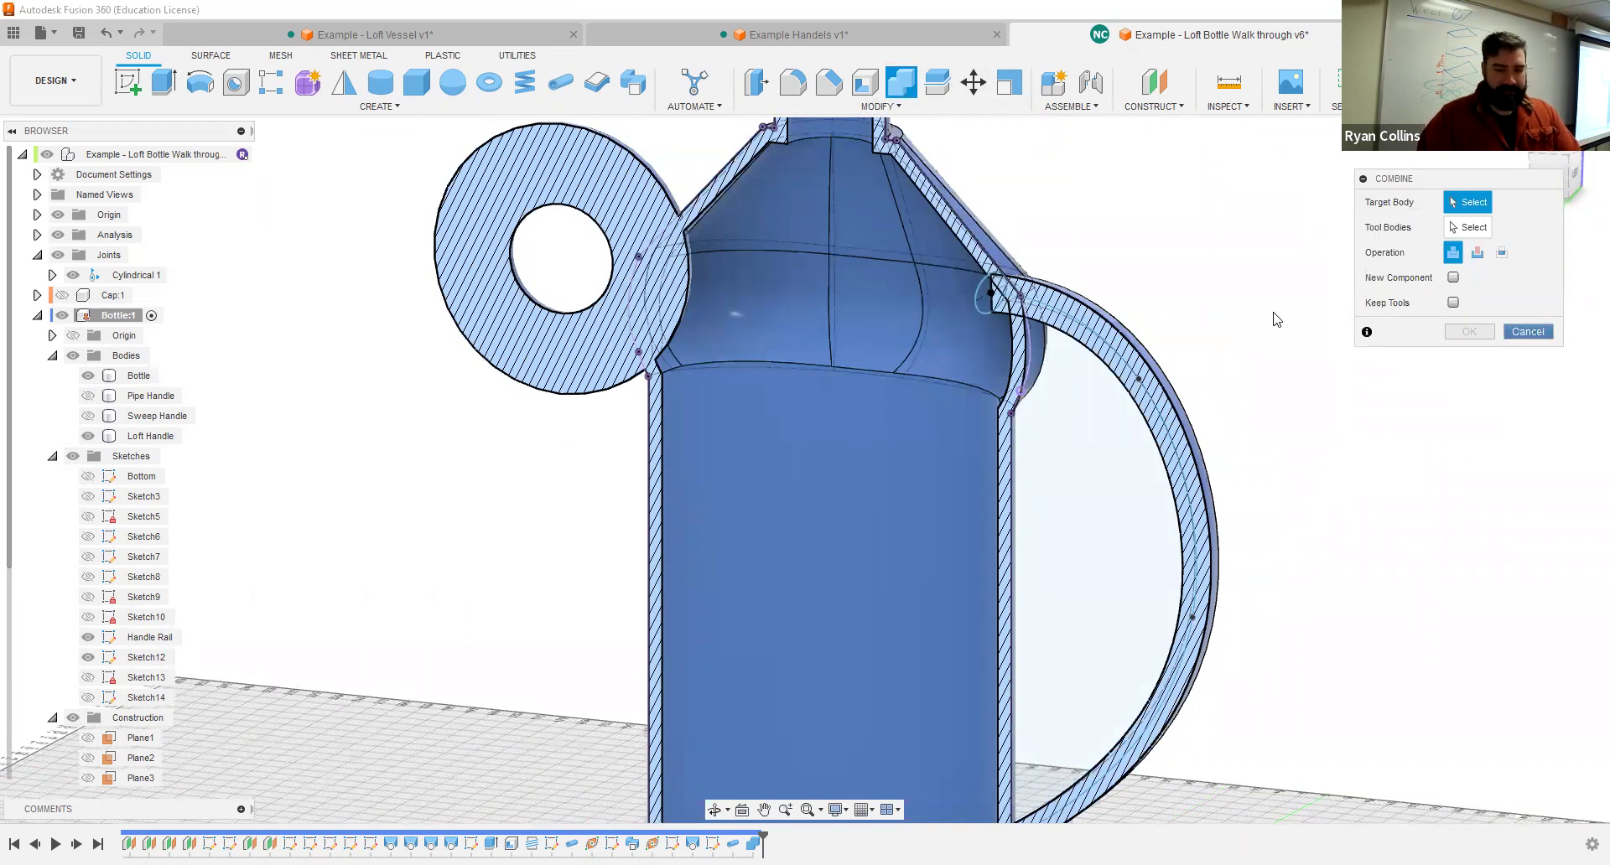
{"action": "key", "text": "Escape"}
{"action": "key", "text": "ctrl+z"}
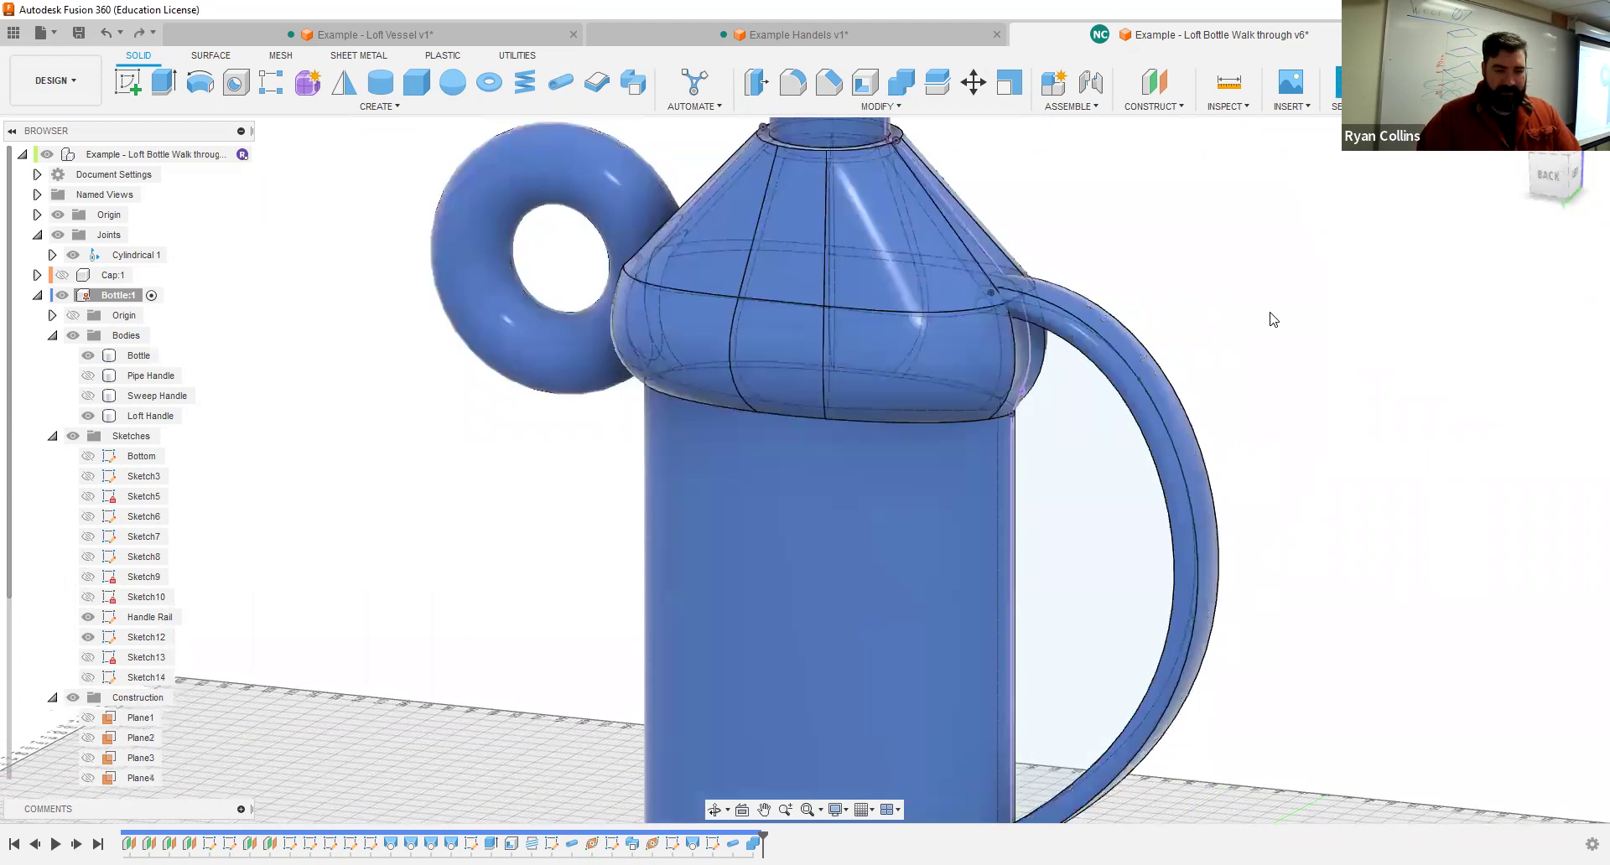
{"action": "key", "text": "ctrl+y"}
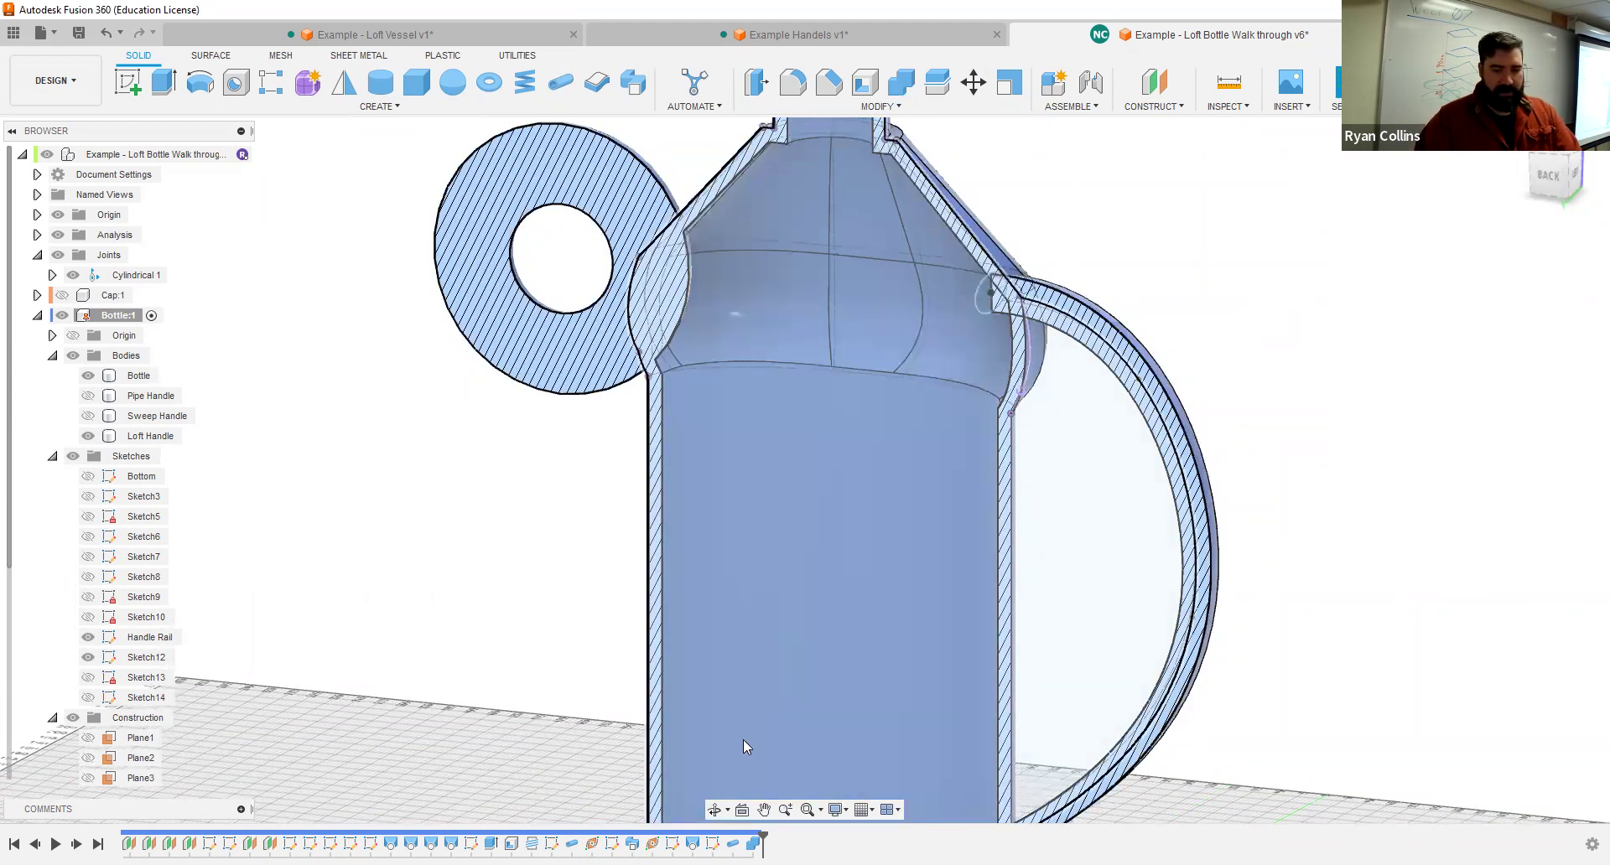
Step: Delete the Combine feature that joins the ring handle to the bottle from the design history
{"action": "middle_click_drag", "start_coordinate": [430, 654], "coordinate": [430, 597]}
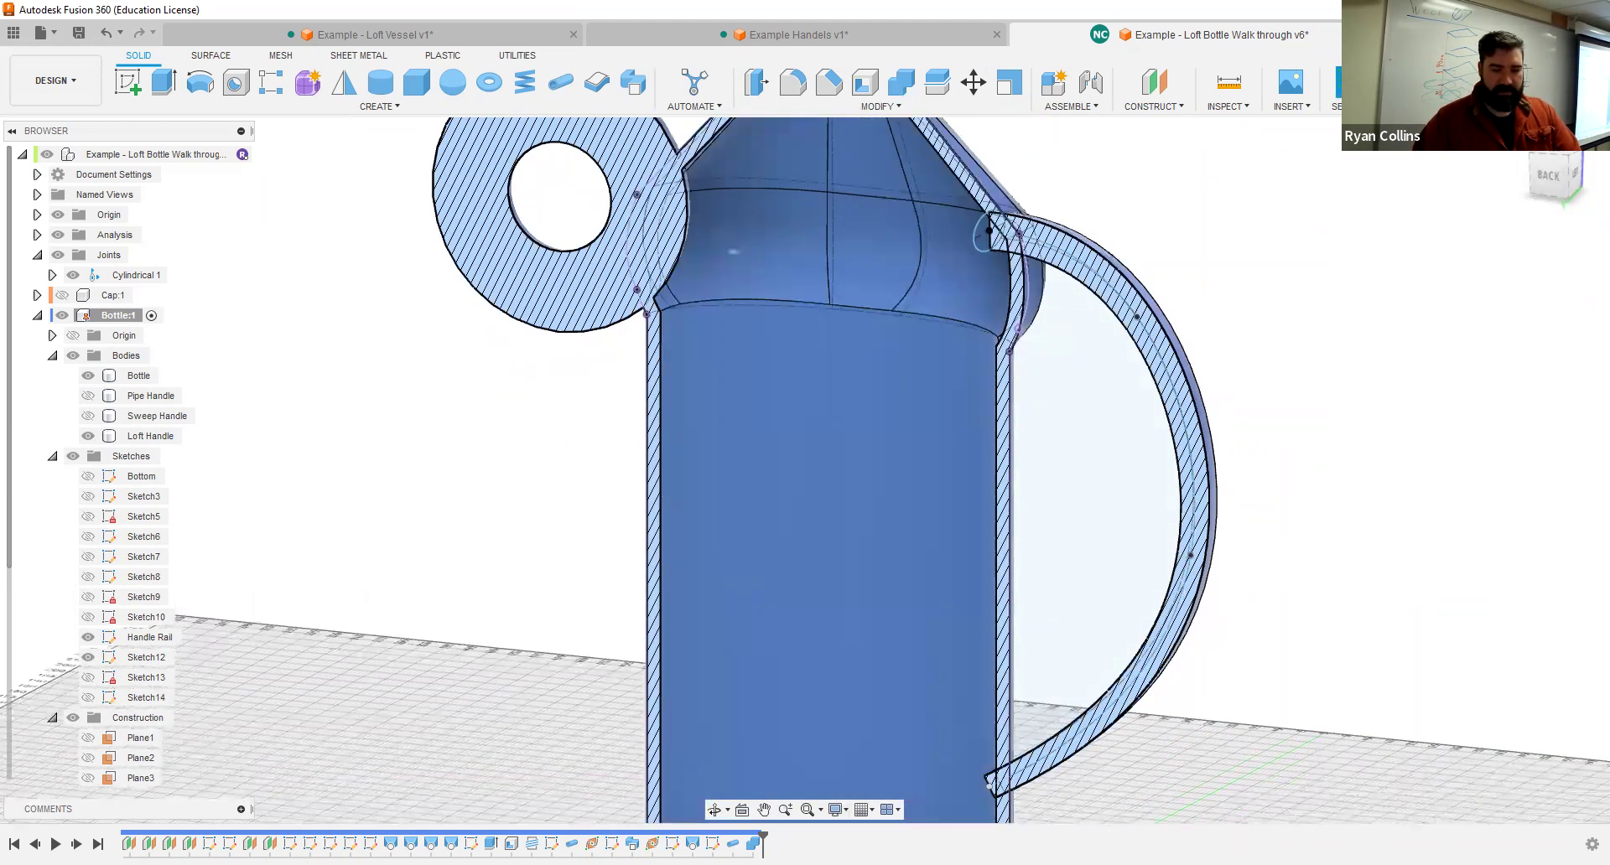
{"action": "right_click", "coordinate": [753, 843]}
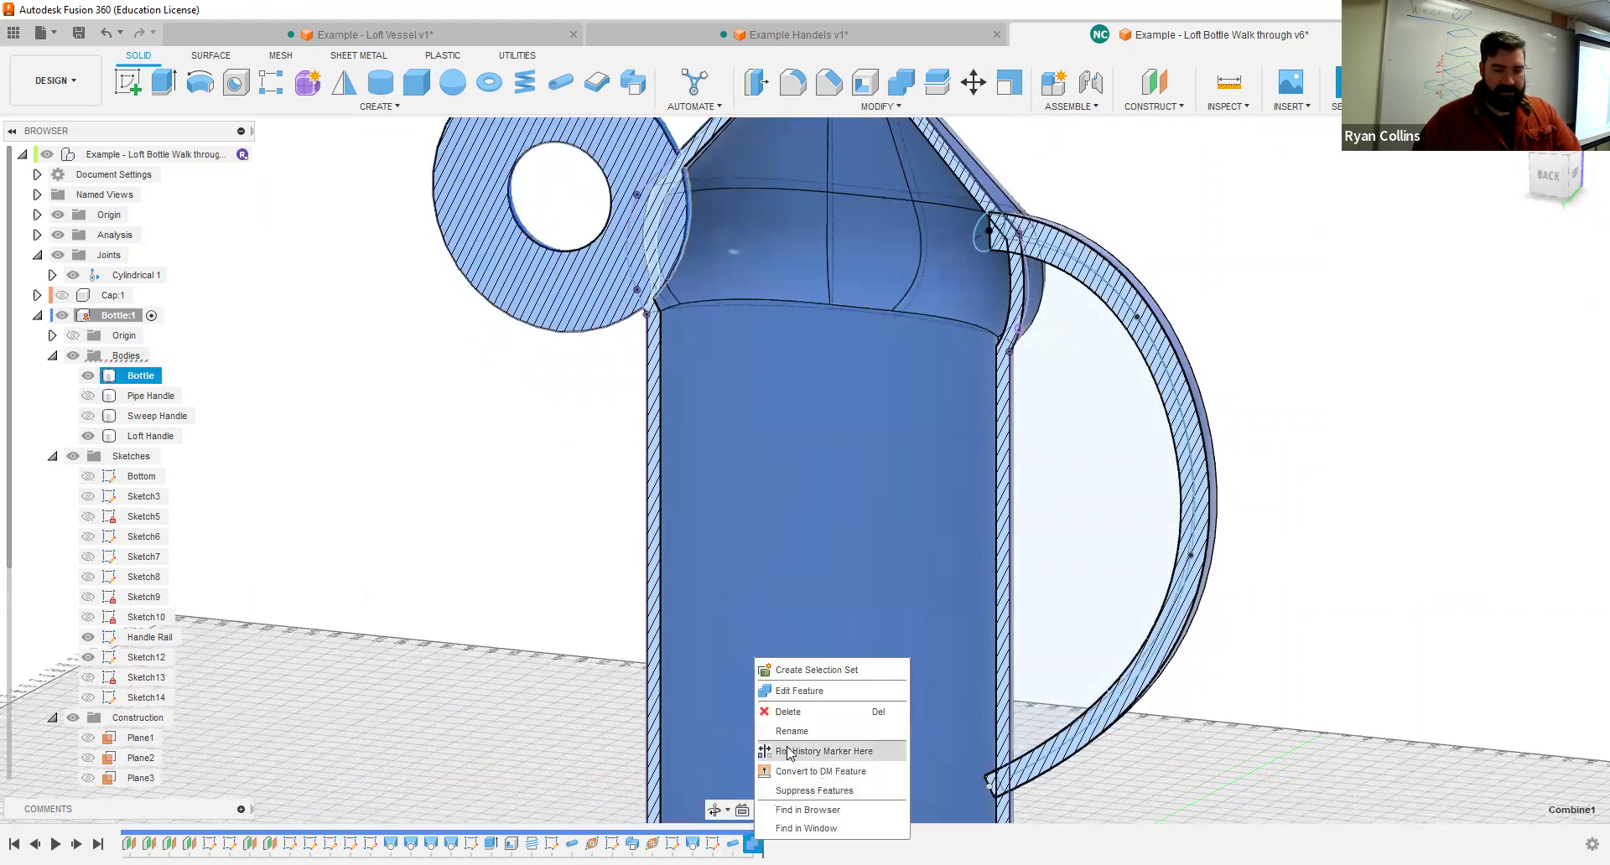
{"action": "left_click", "coordinate": [811, 712]}
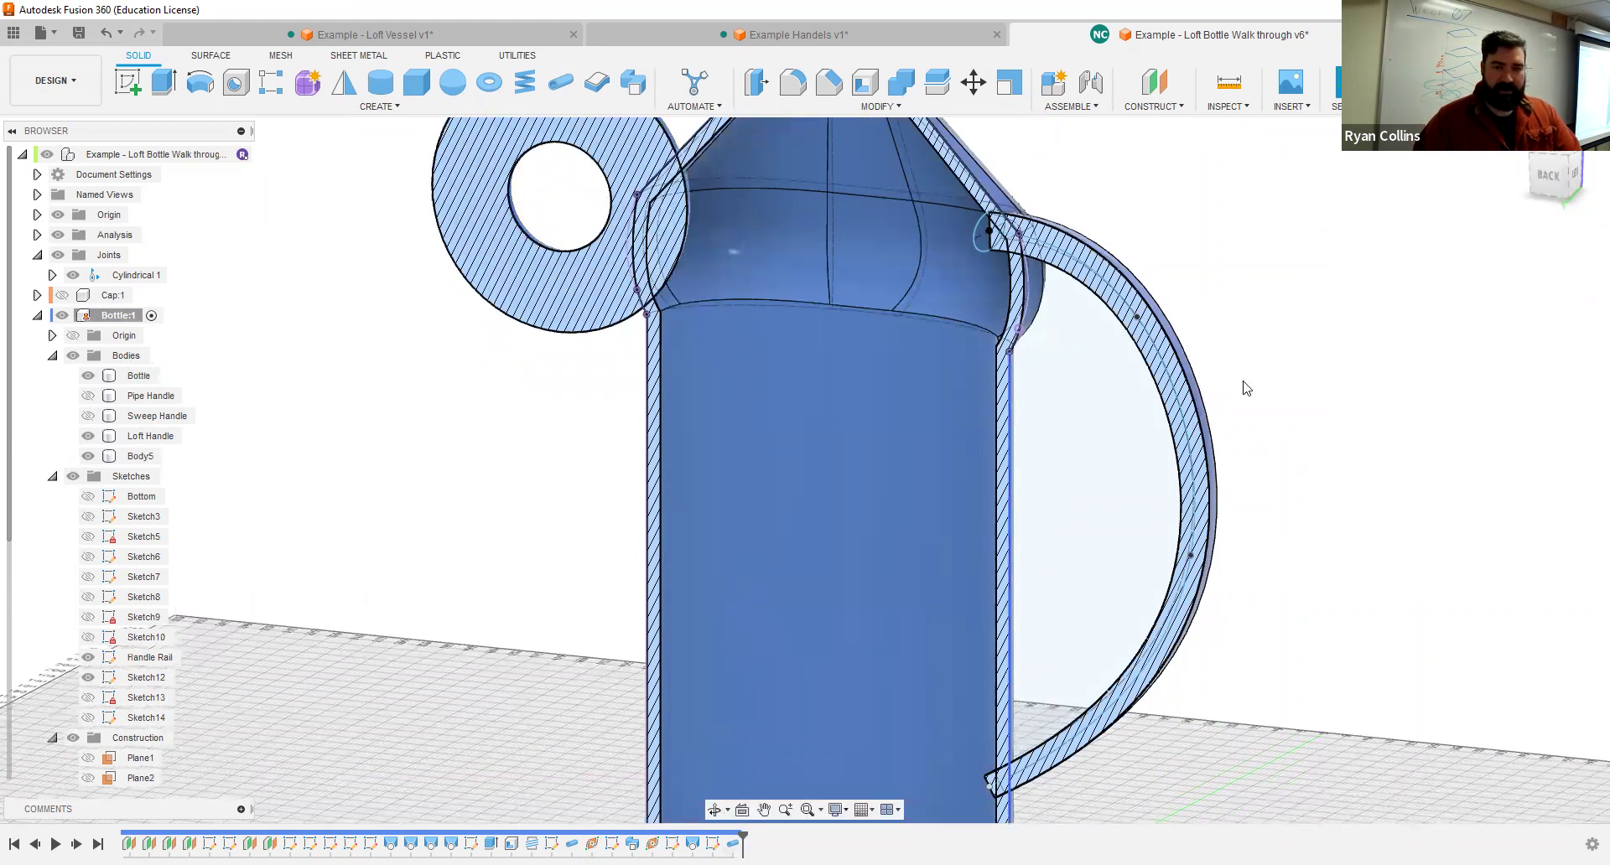
{"action": "scroll", "coordinate": [1222, 335], "scroll_direction": "down", "scroll_amount": 3}
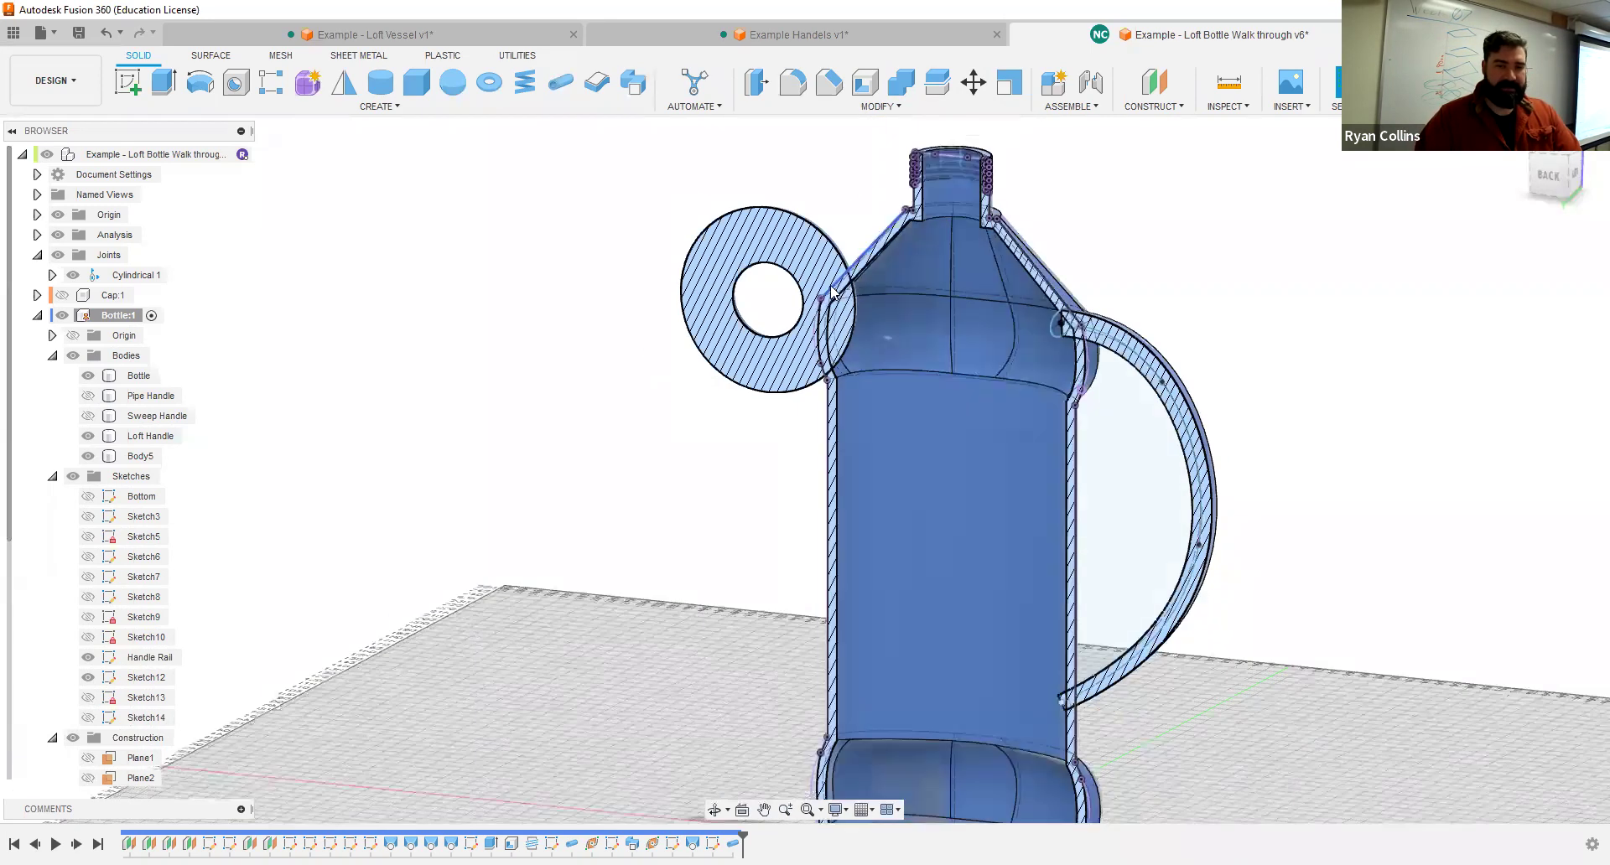
Step: Combine using the Cut operation with the ring handle body as target and the Bottle body as tool, keeping the tool
{"action": "left_click", "coordinate": [900, 84]}
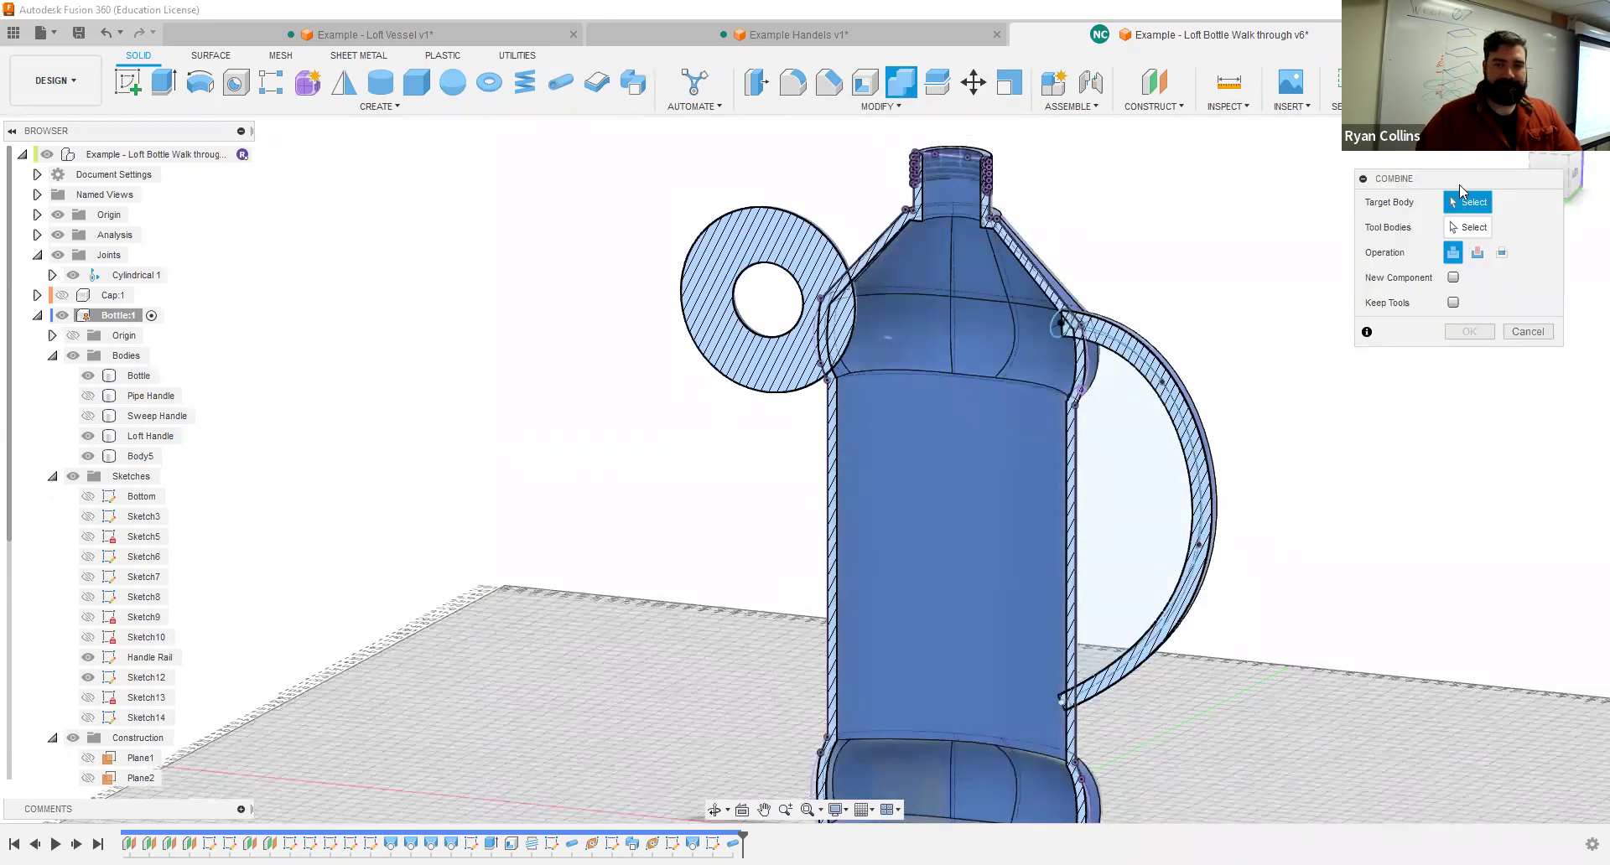
{"action": "left_click", "coordinate": [1031, 268]}
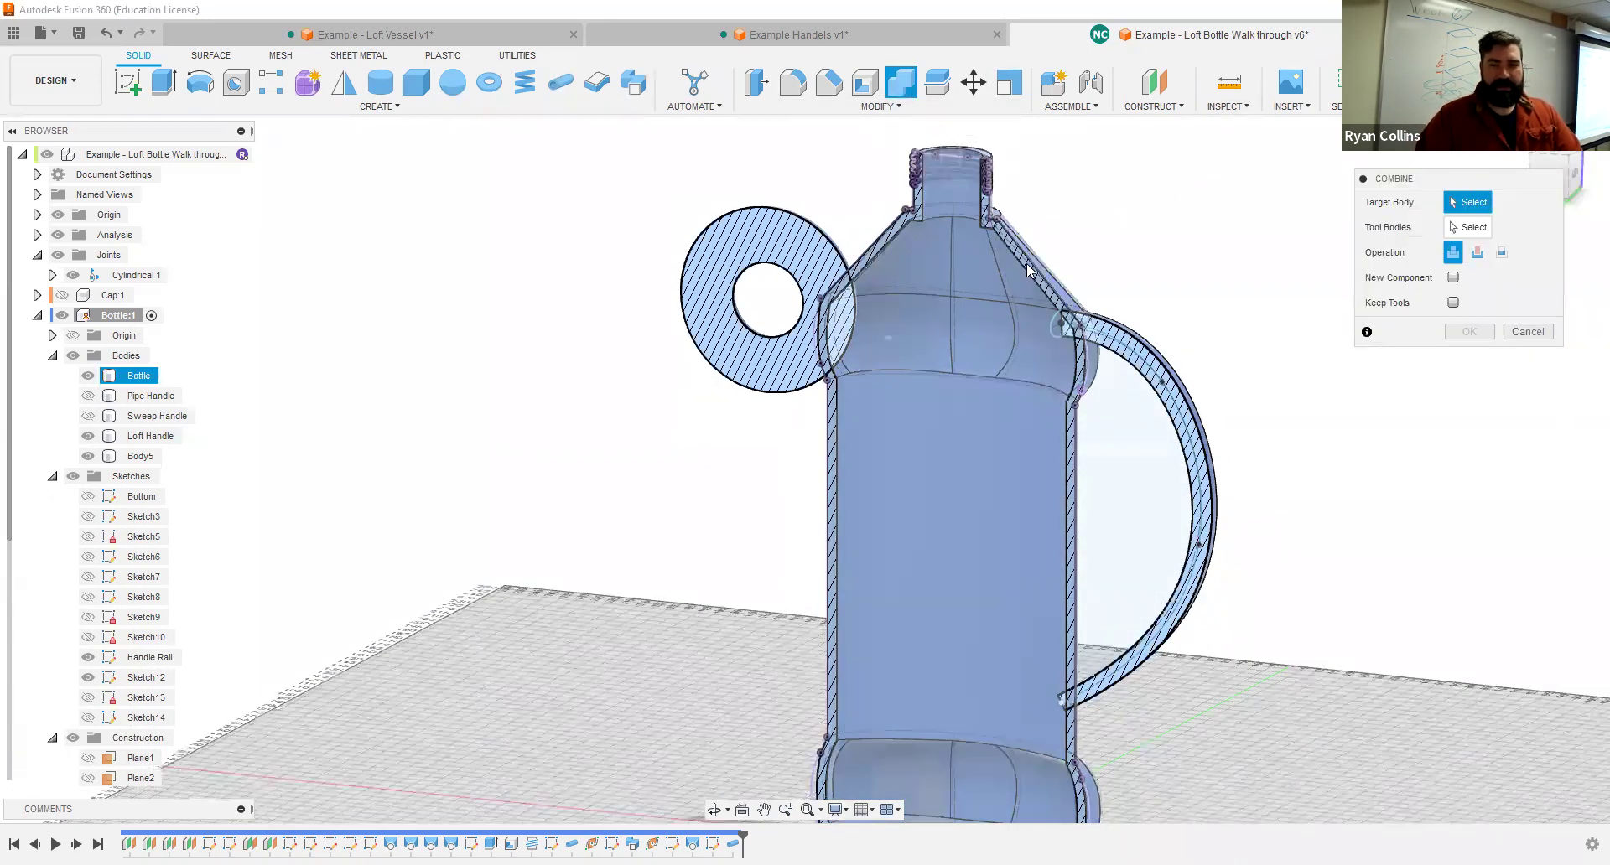
{"action": "left_click", "coordinate": [1031, 269]}
{"action": "left_click", "coordinate": [805, 256]}
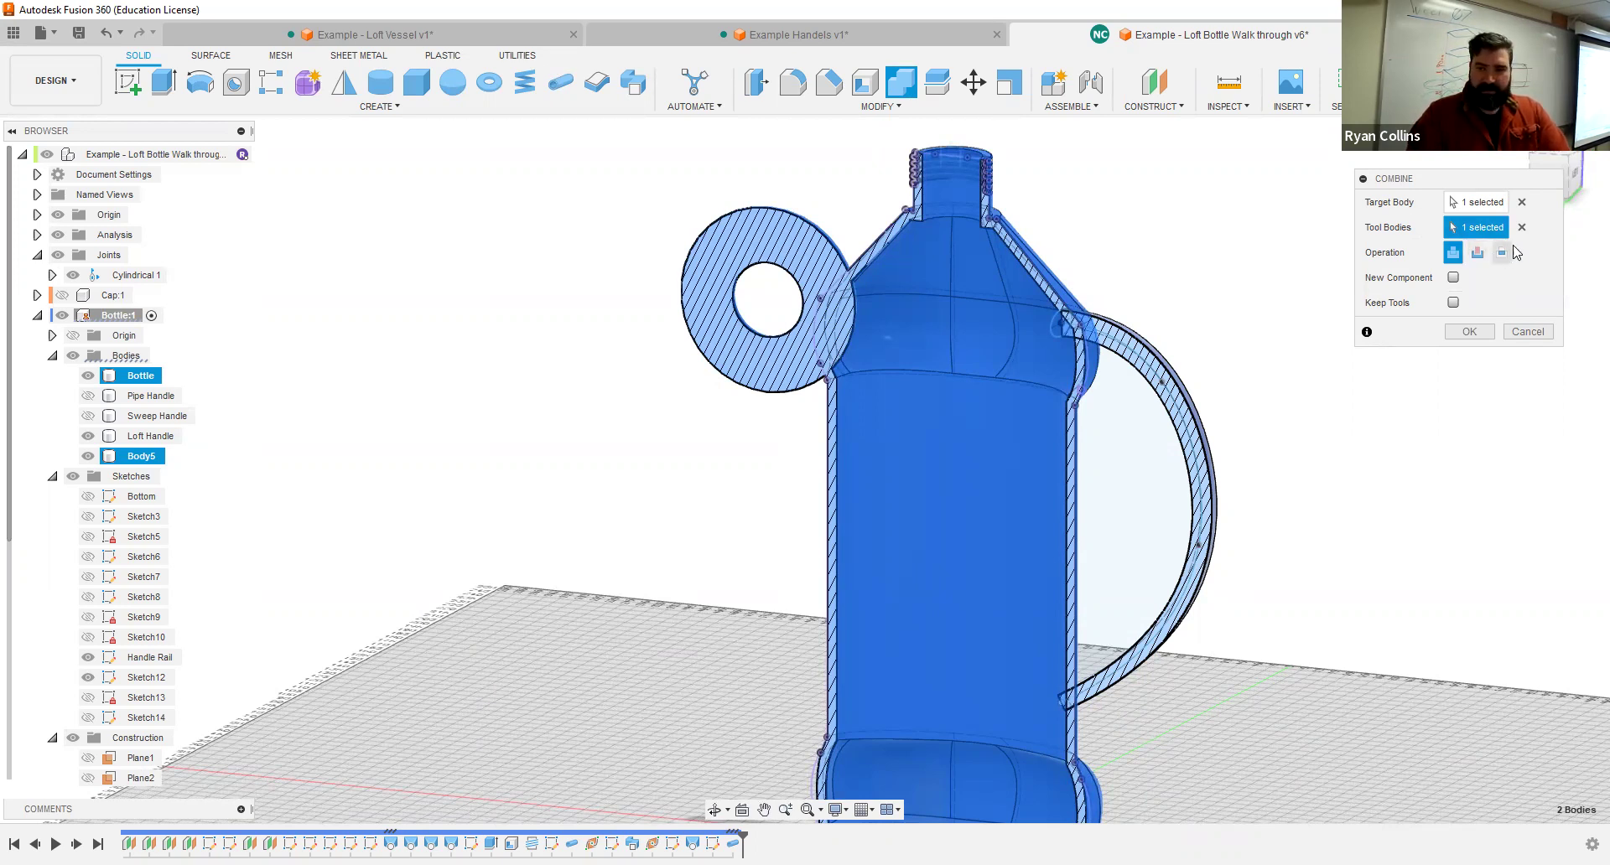
{"action": "left_click", "coordinate": [1478, 255]}
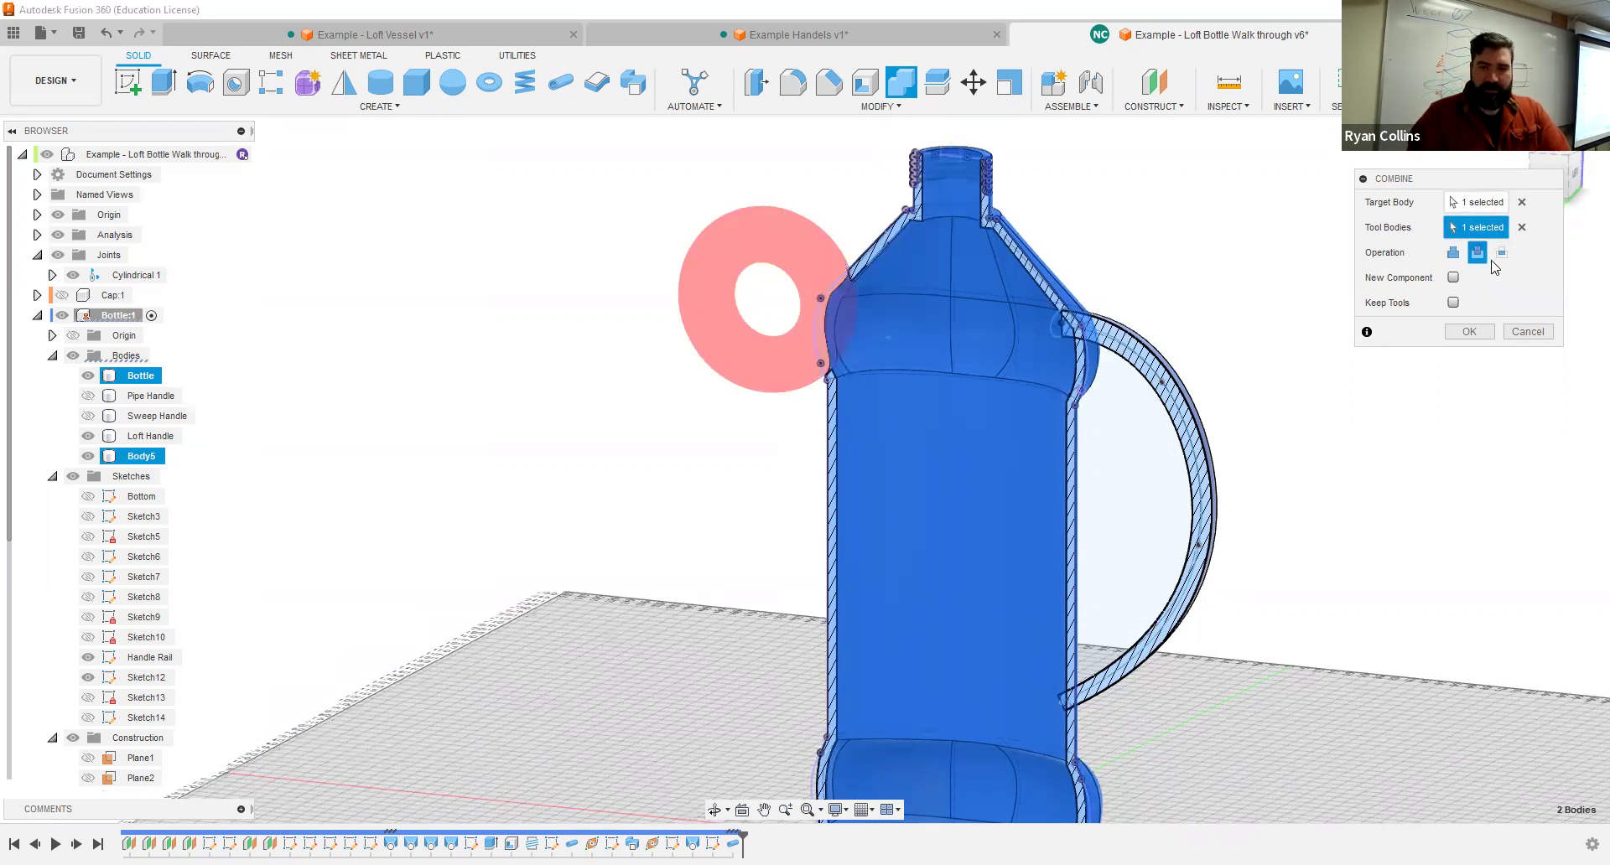
{"action": "left_click", "coordinate": [1522, 227]}
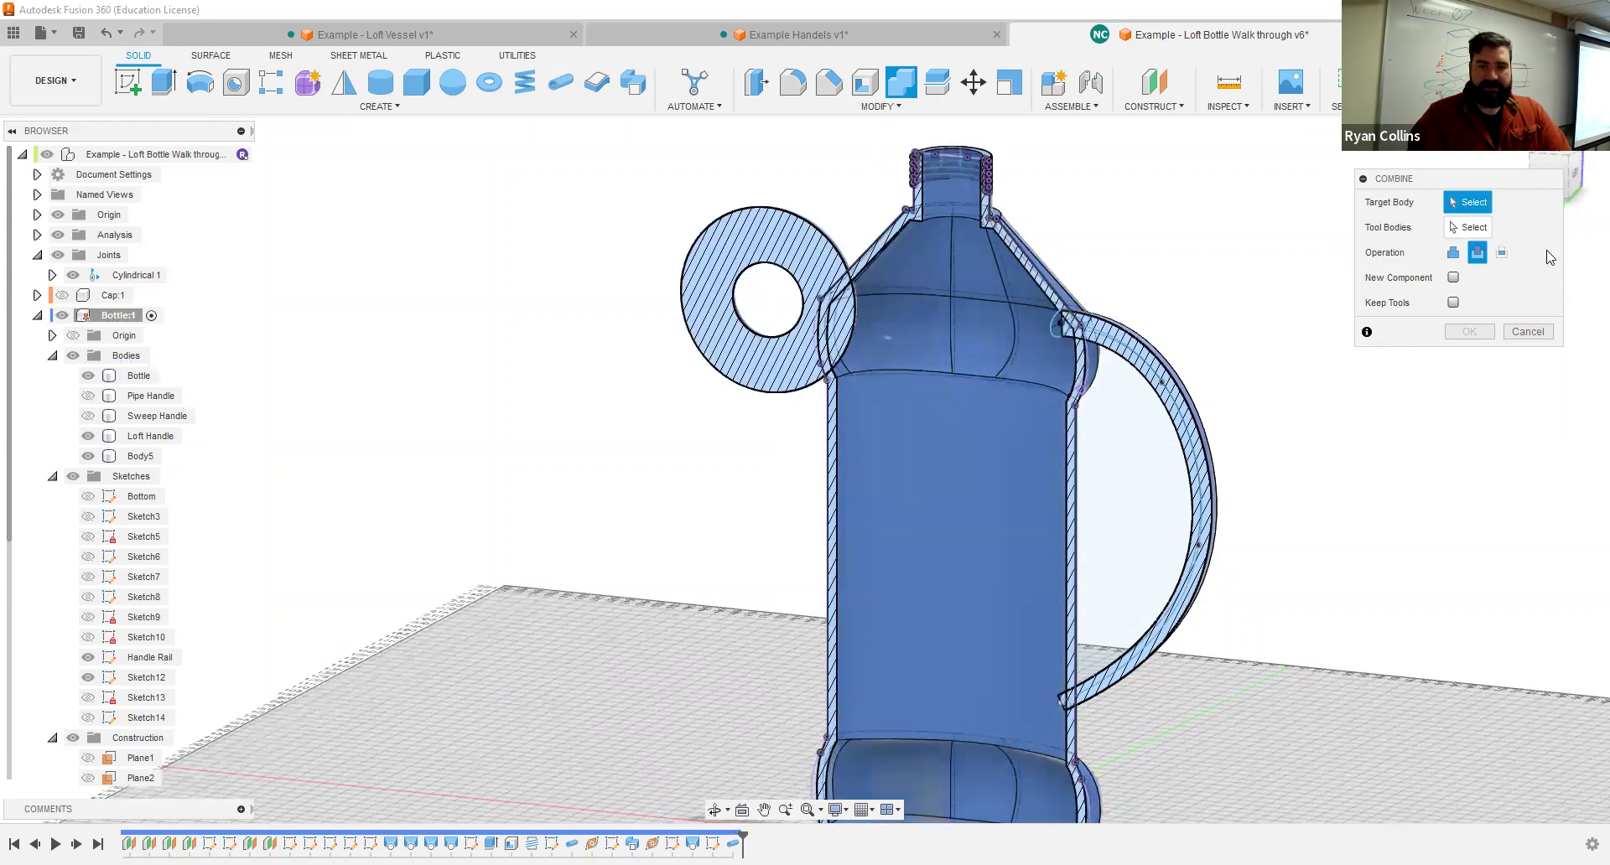
{"action": "left_click", "coordinate": [778, 235]}
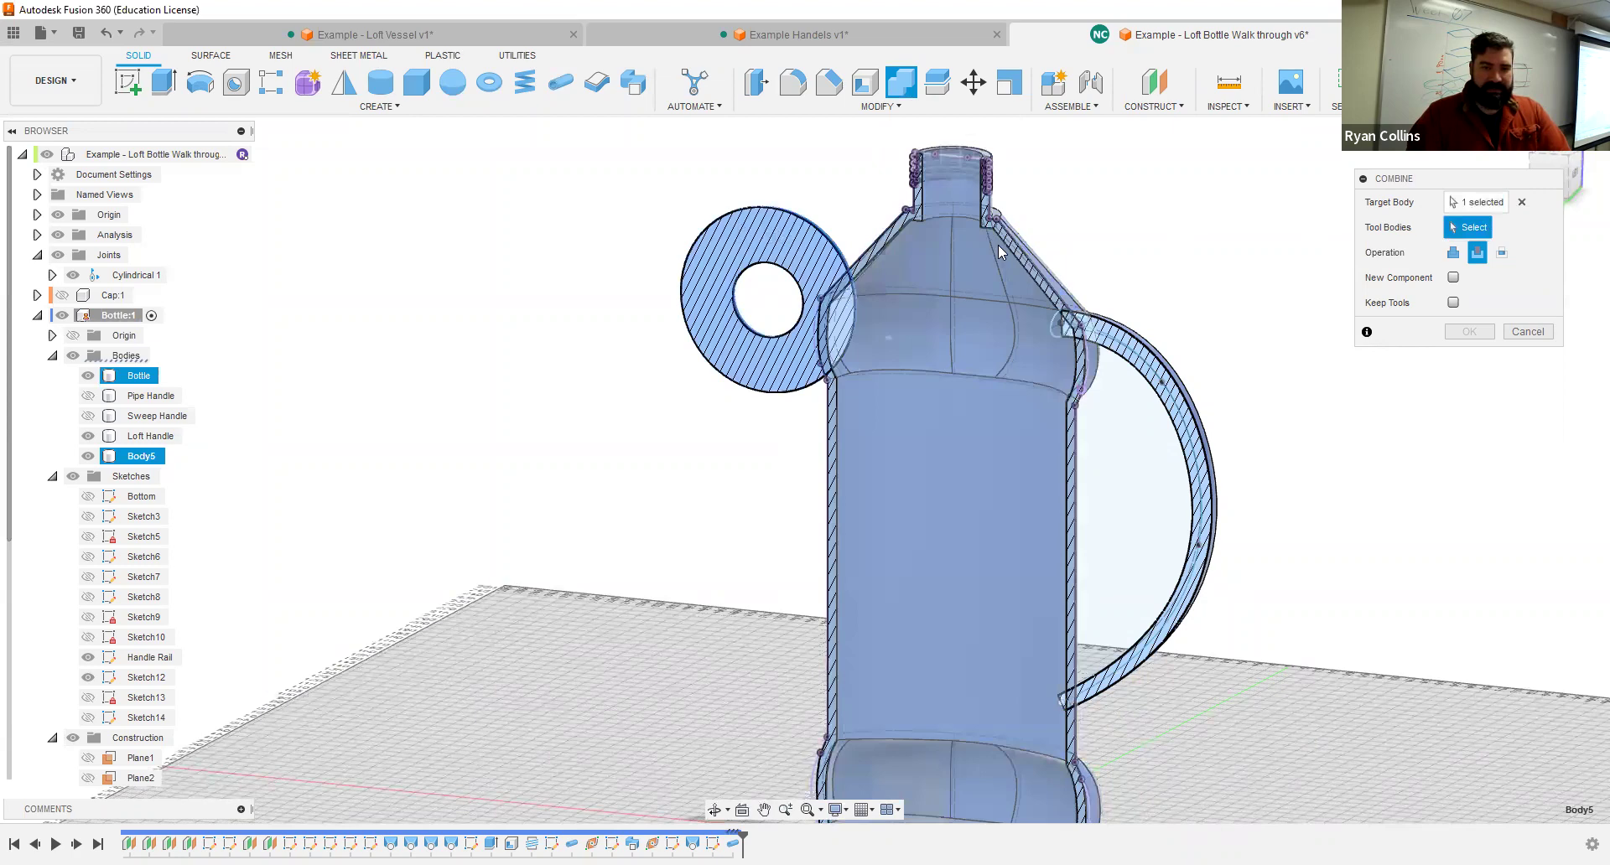
{"action": "left_click", "coordinate": [893, 351]}
{"action": "scroll", "coordinate": [893, 352], "scroll_direction": "up", "scroll_amount": 3}
{"action": "middle_click_drag", "start_coordinate": [893, 351], "coordinate": [944, 302], "text": "shift"}
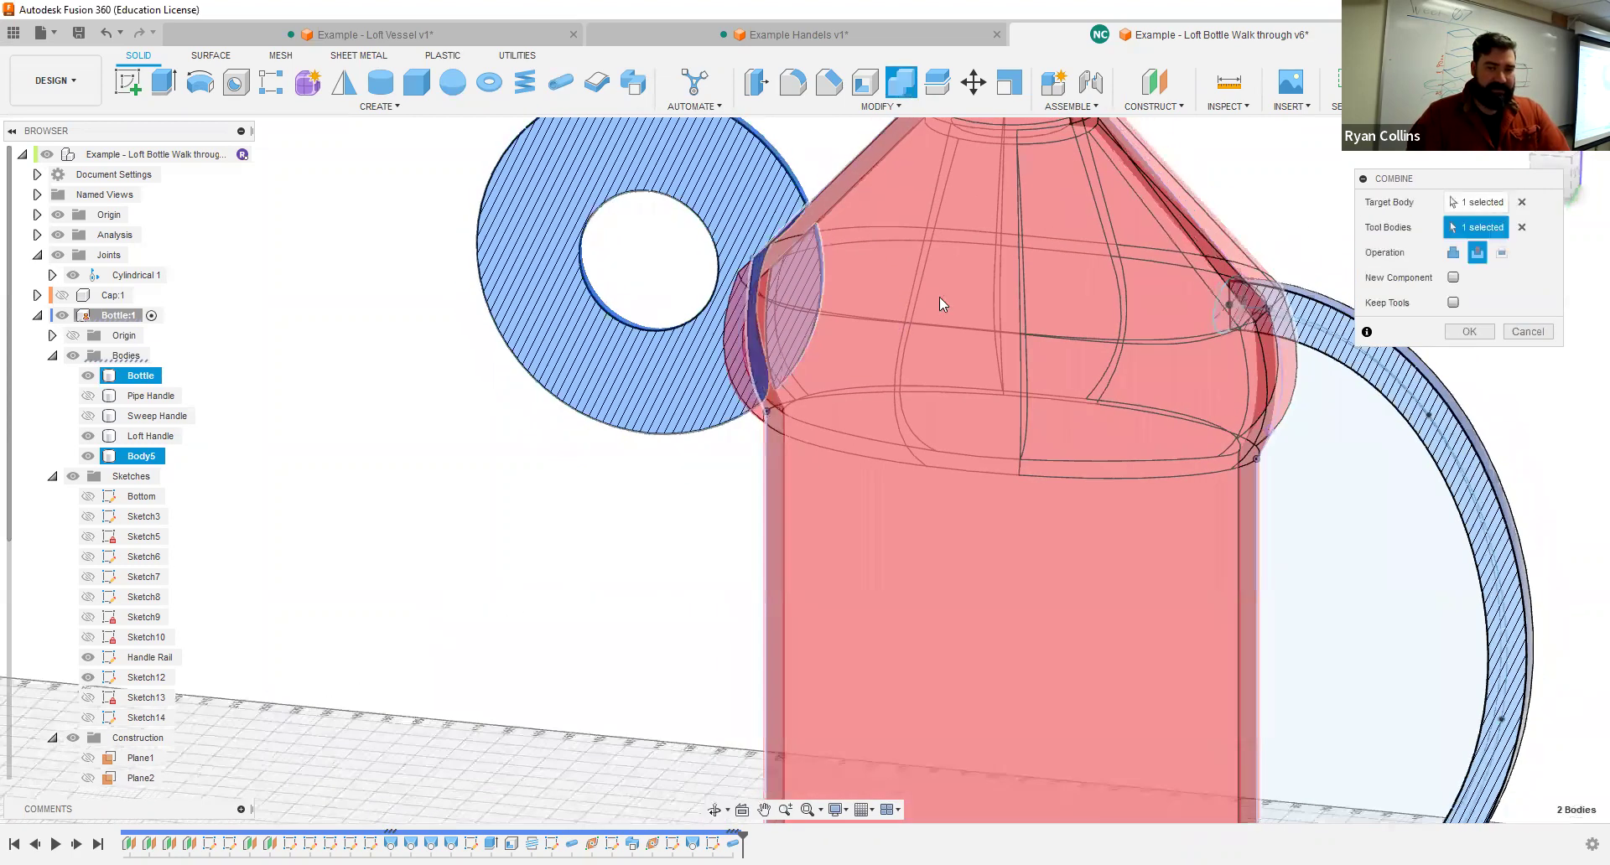
{"action": "left_click", "coordinate": [1453, 303]}
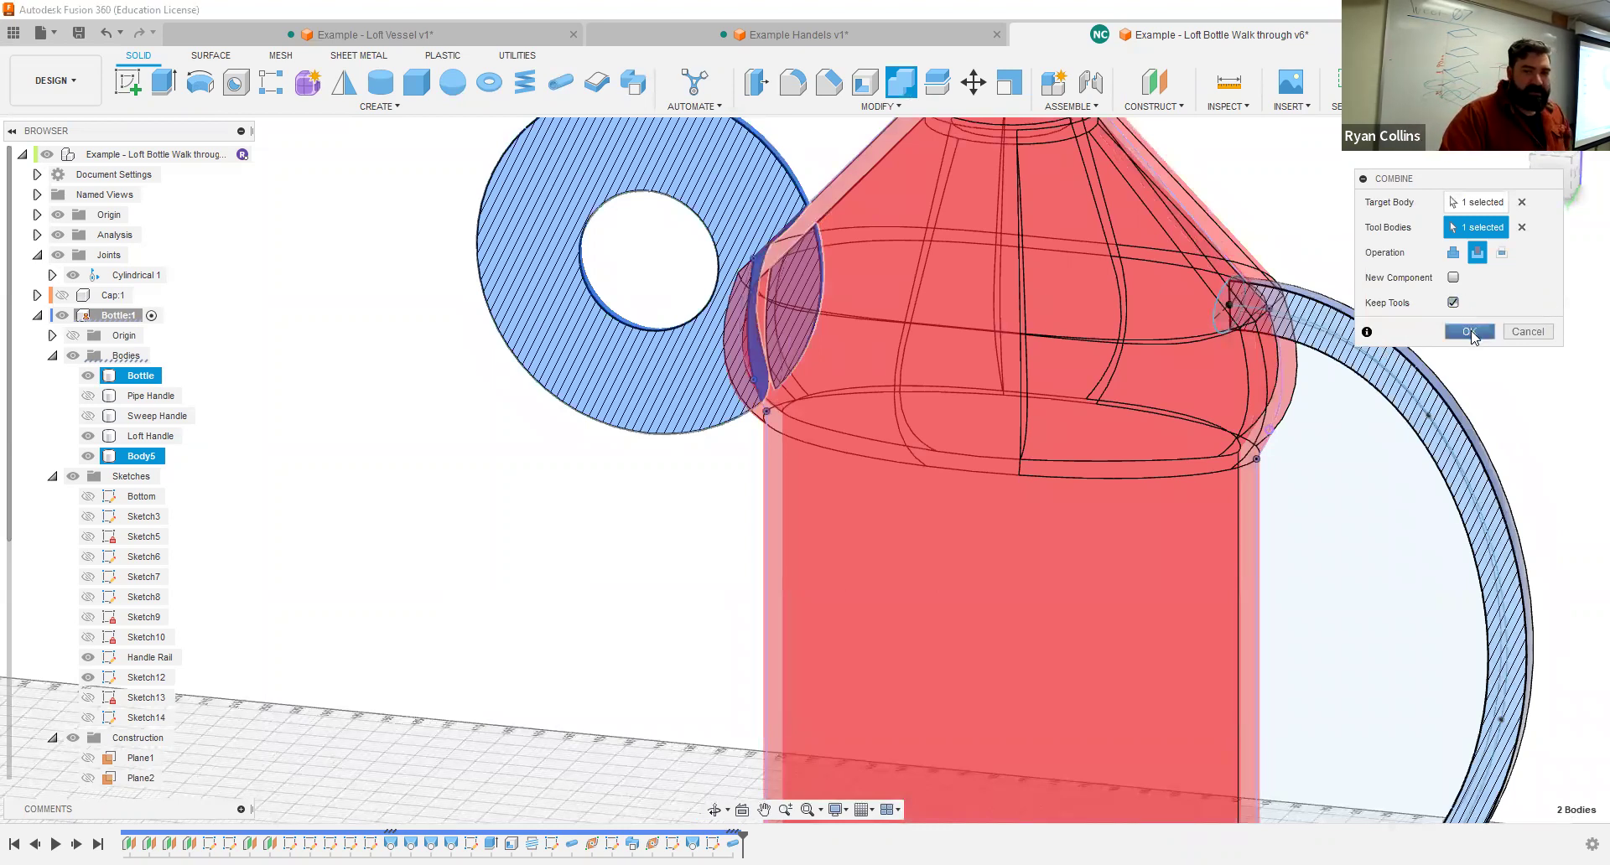
{"action": "left_click", "coordinate": [1469, 332]}
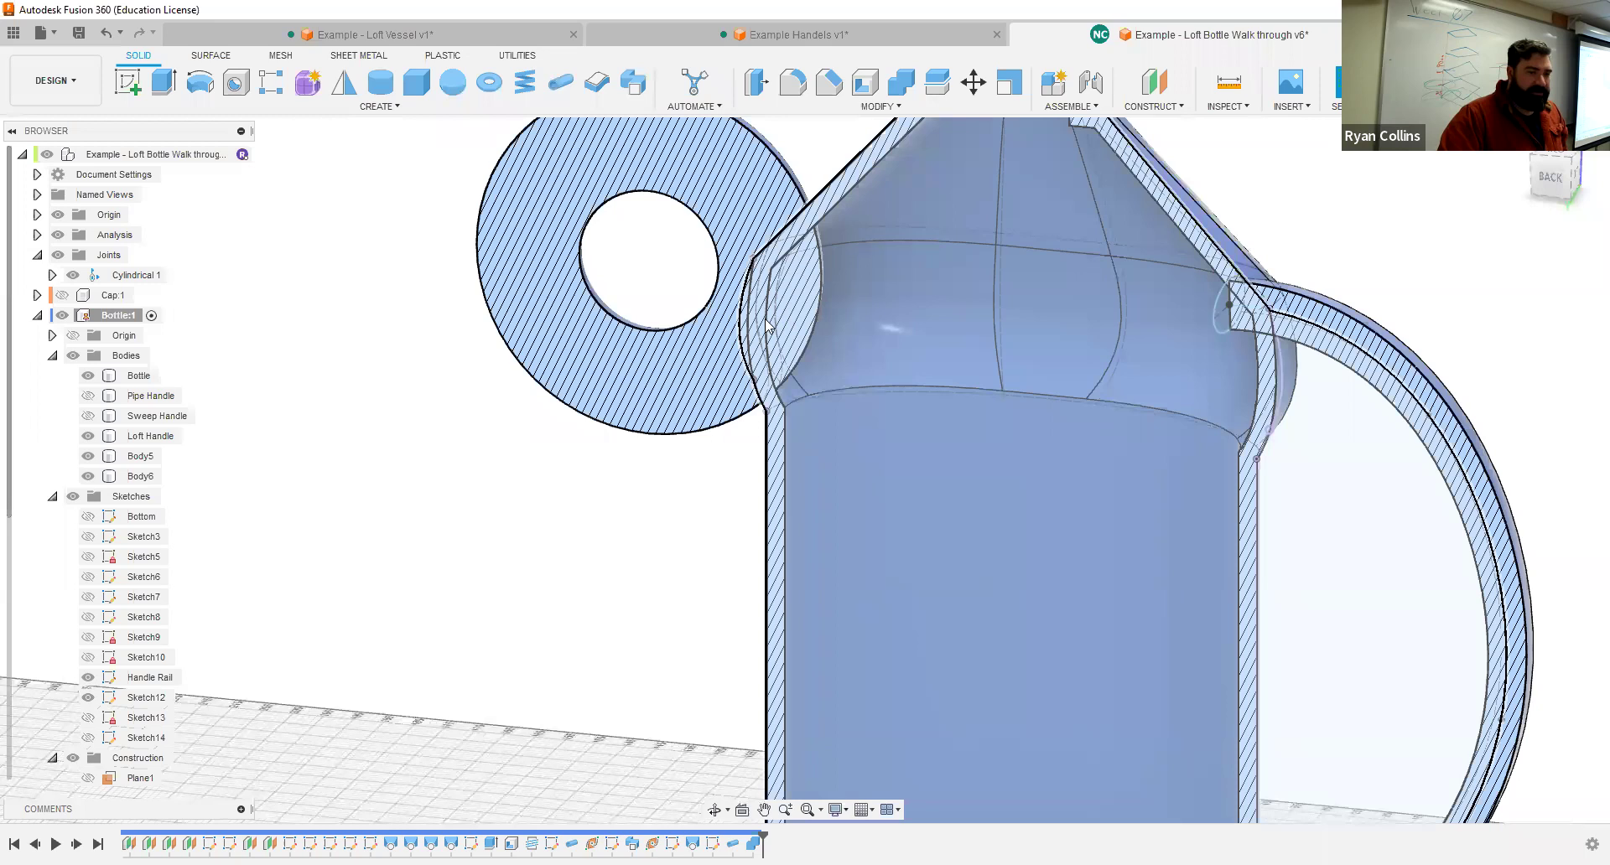
Step: Hide the cut-off piece of the ring handle that sits inside the bottle (Body5)
{"action": "left_click", "coordinate": [134, 456]}
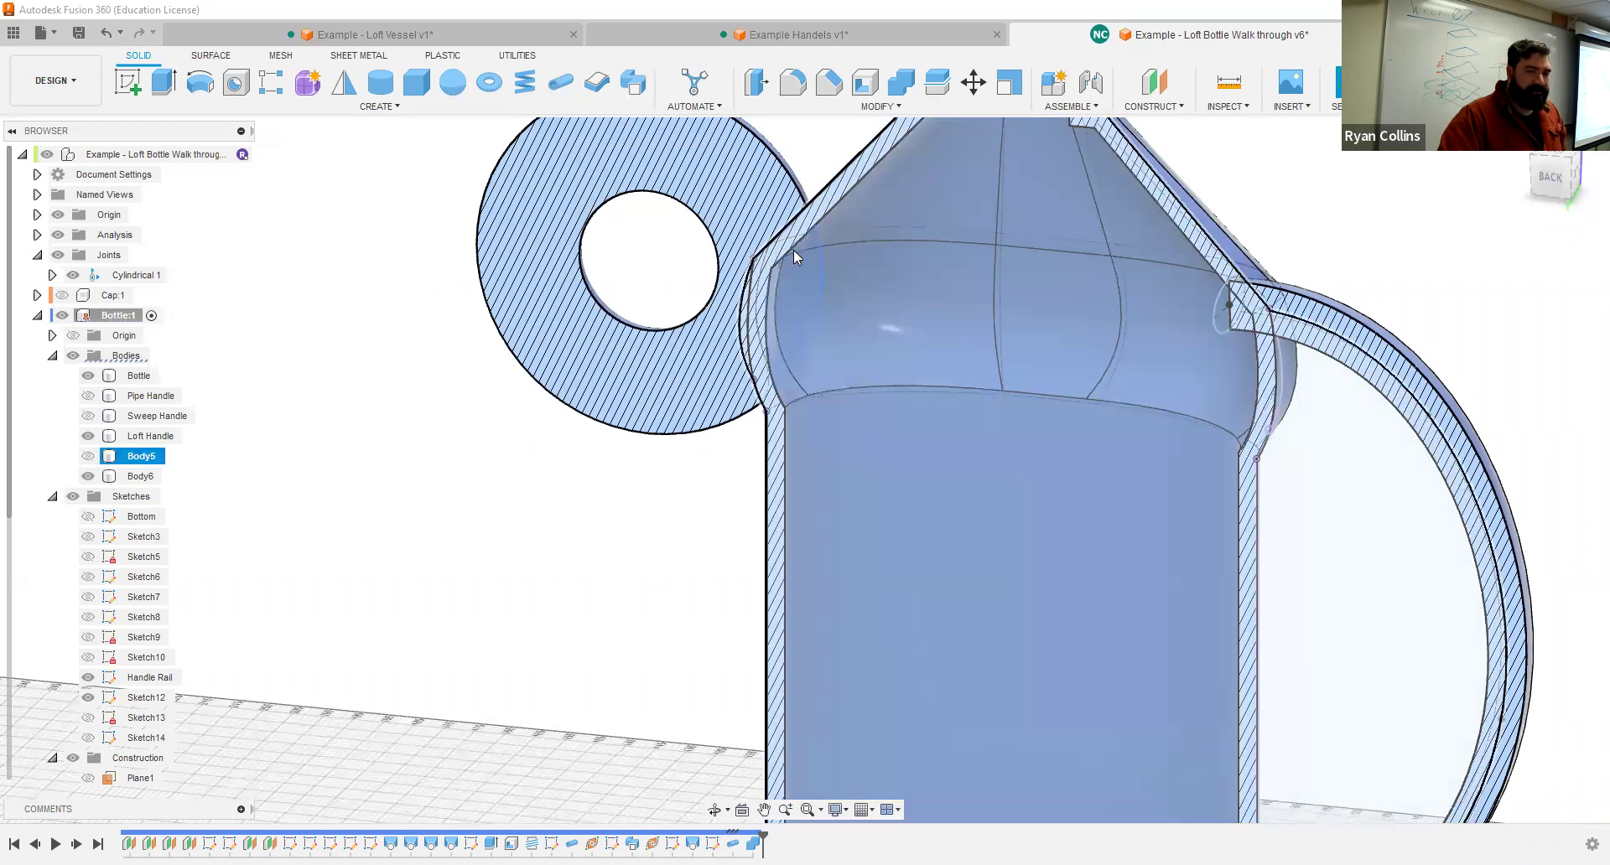
{"action": "left_click", "coordinate": [741, 256], "text": "ctrl"}
{"action": "left_click", "coordinate": [734, 260], "text": "ctrl"}
{"action": "left_click", "coordinate": [723, 395], "text": "ctrl"}
{"action": "left_click", "coordinate": [705, 403], "text": "ctrl"}
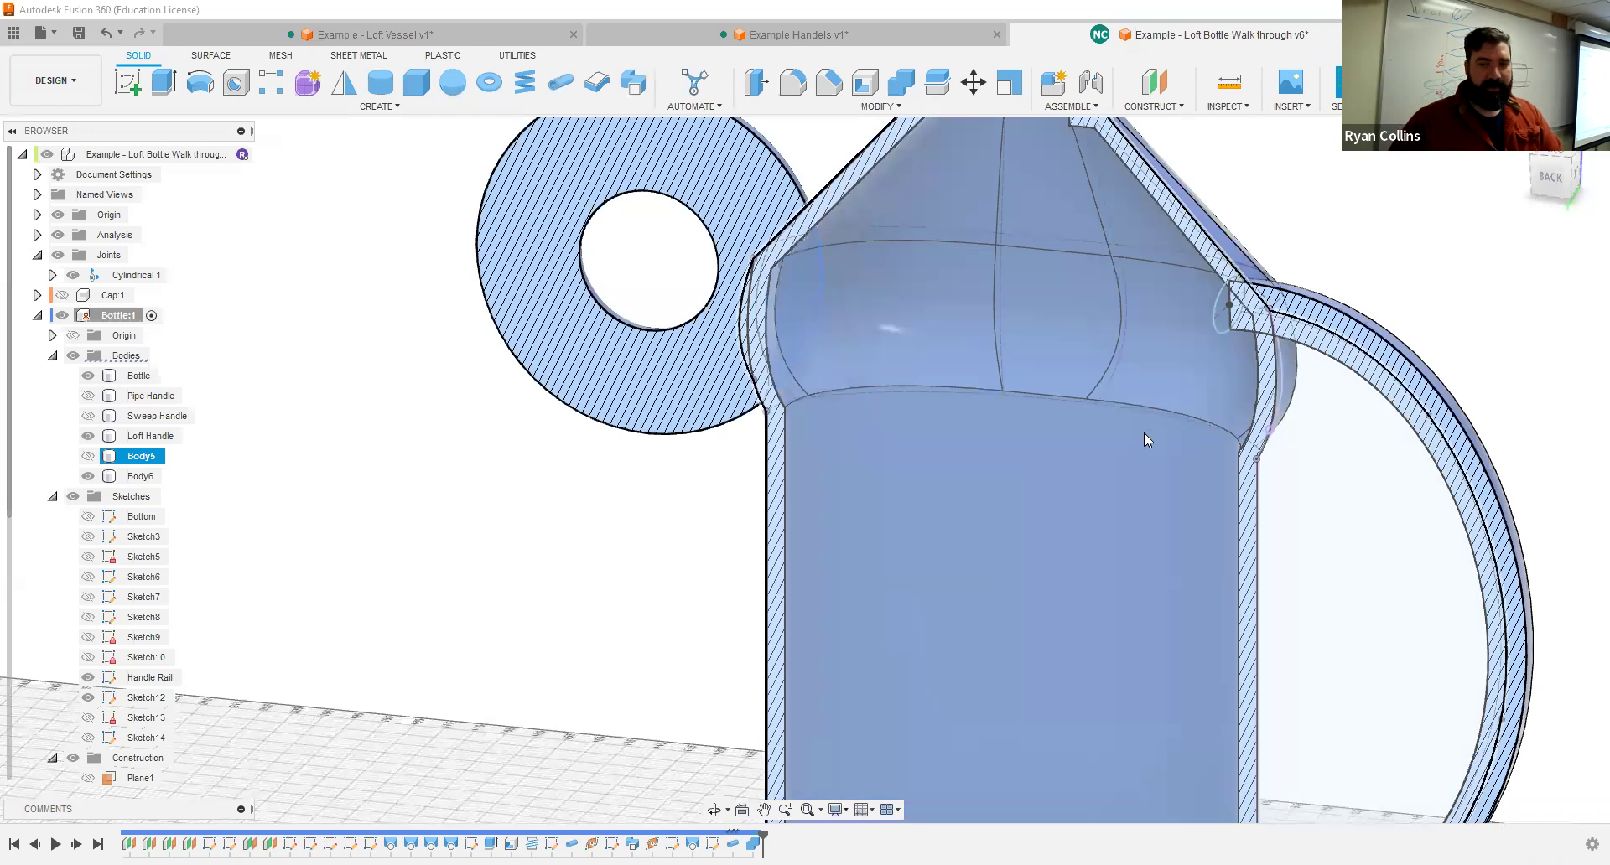
Step: Turn off the section analysis display and show the Cap component
{"action": "scroll", "coordinate": [1070, 348], "scroll_direction": "down", "scroll_amount": 3}
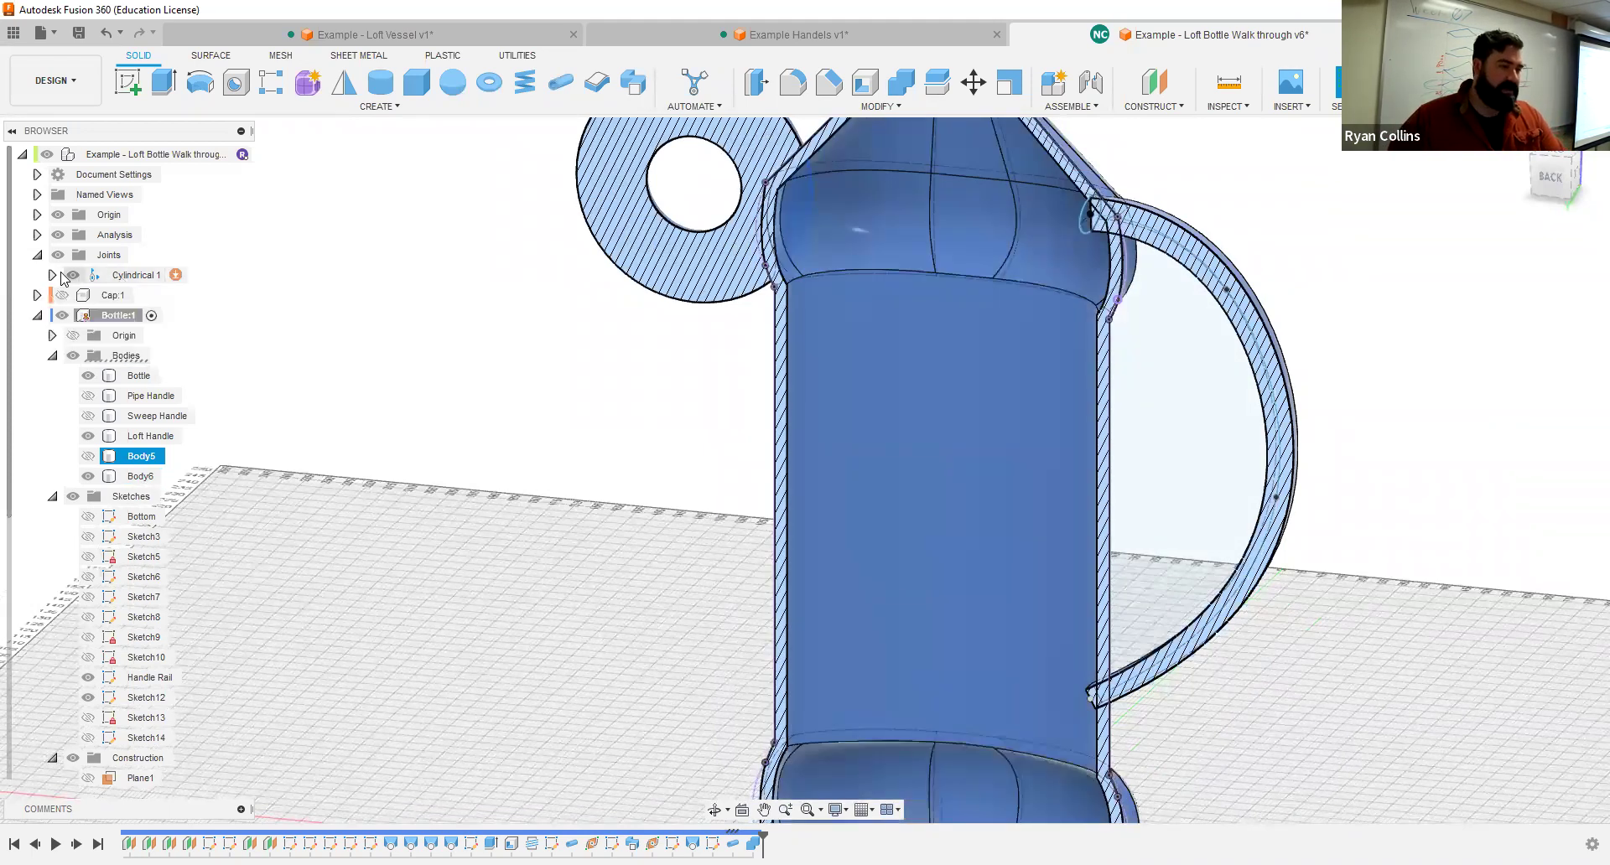
{"action": "left_click", "coordinate": [39, 256]}
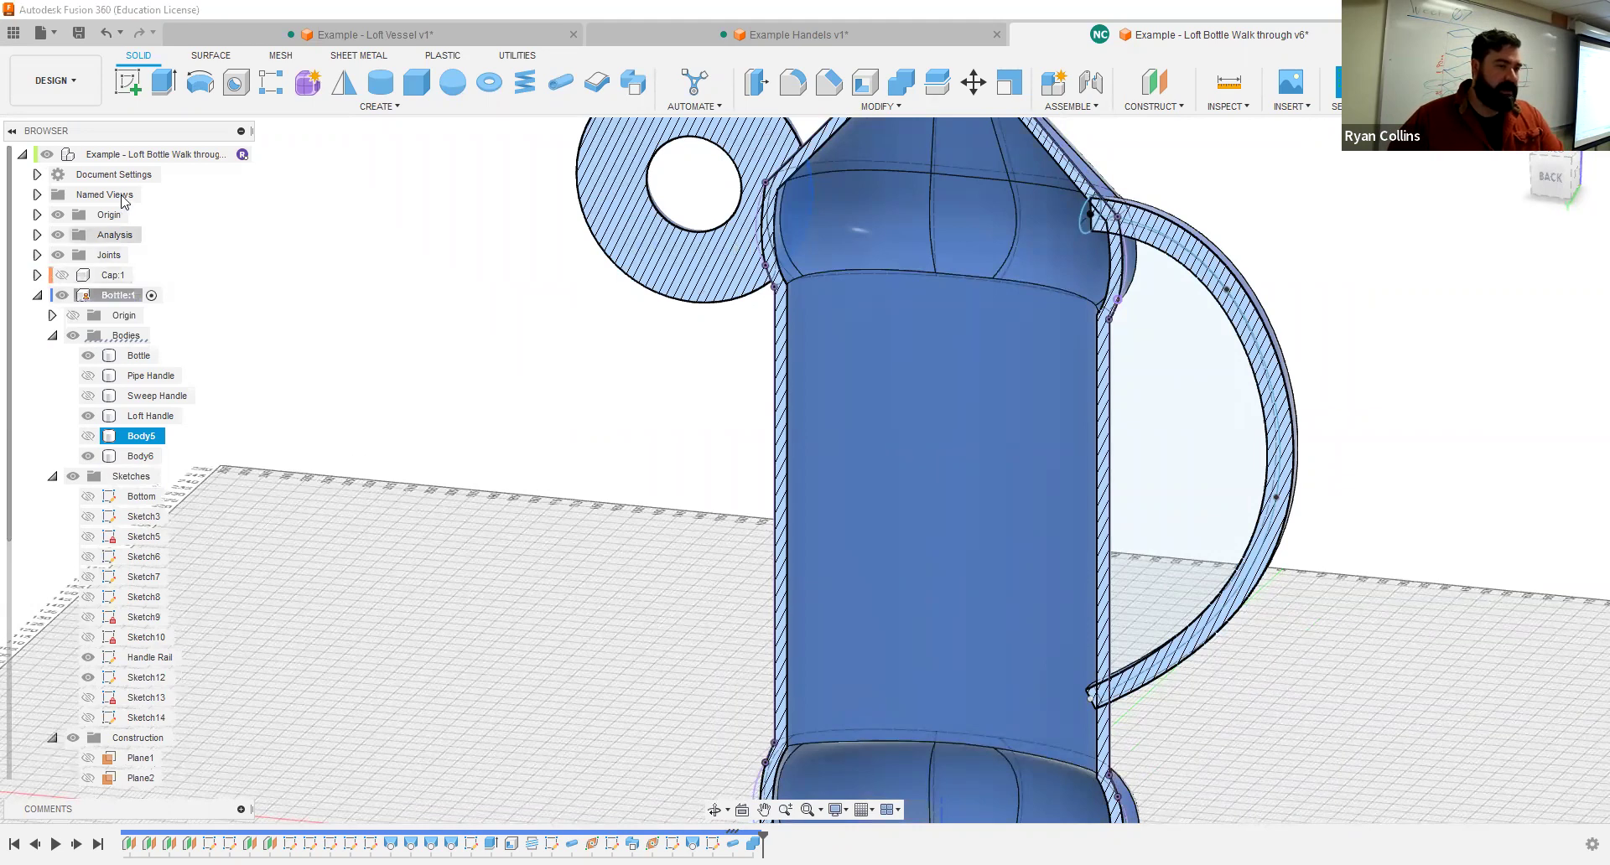
{"action": "left_click", "coordinate": [58, 235]}
{"action": "scroll", "coordinate": [480, 500], "scroll_direction": "down", "scroll_amount": 3}
{"action": "left_click", "coordinate": [481, 500]}
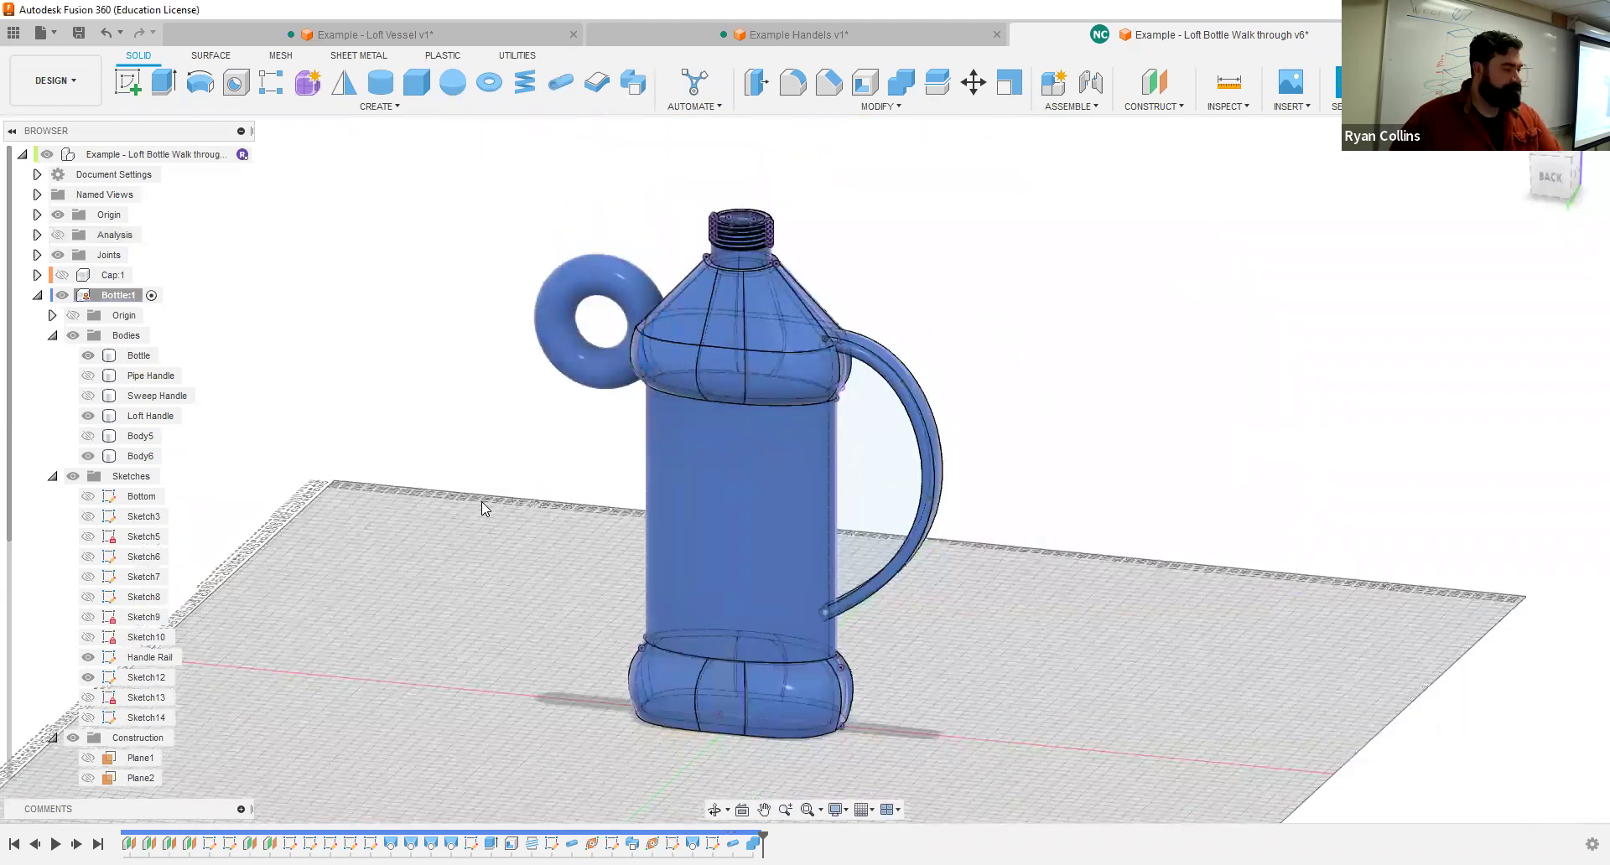
{"action": "left_click", "coordinate": [37, 295]}
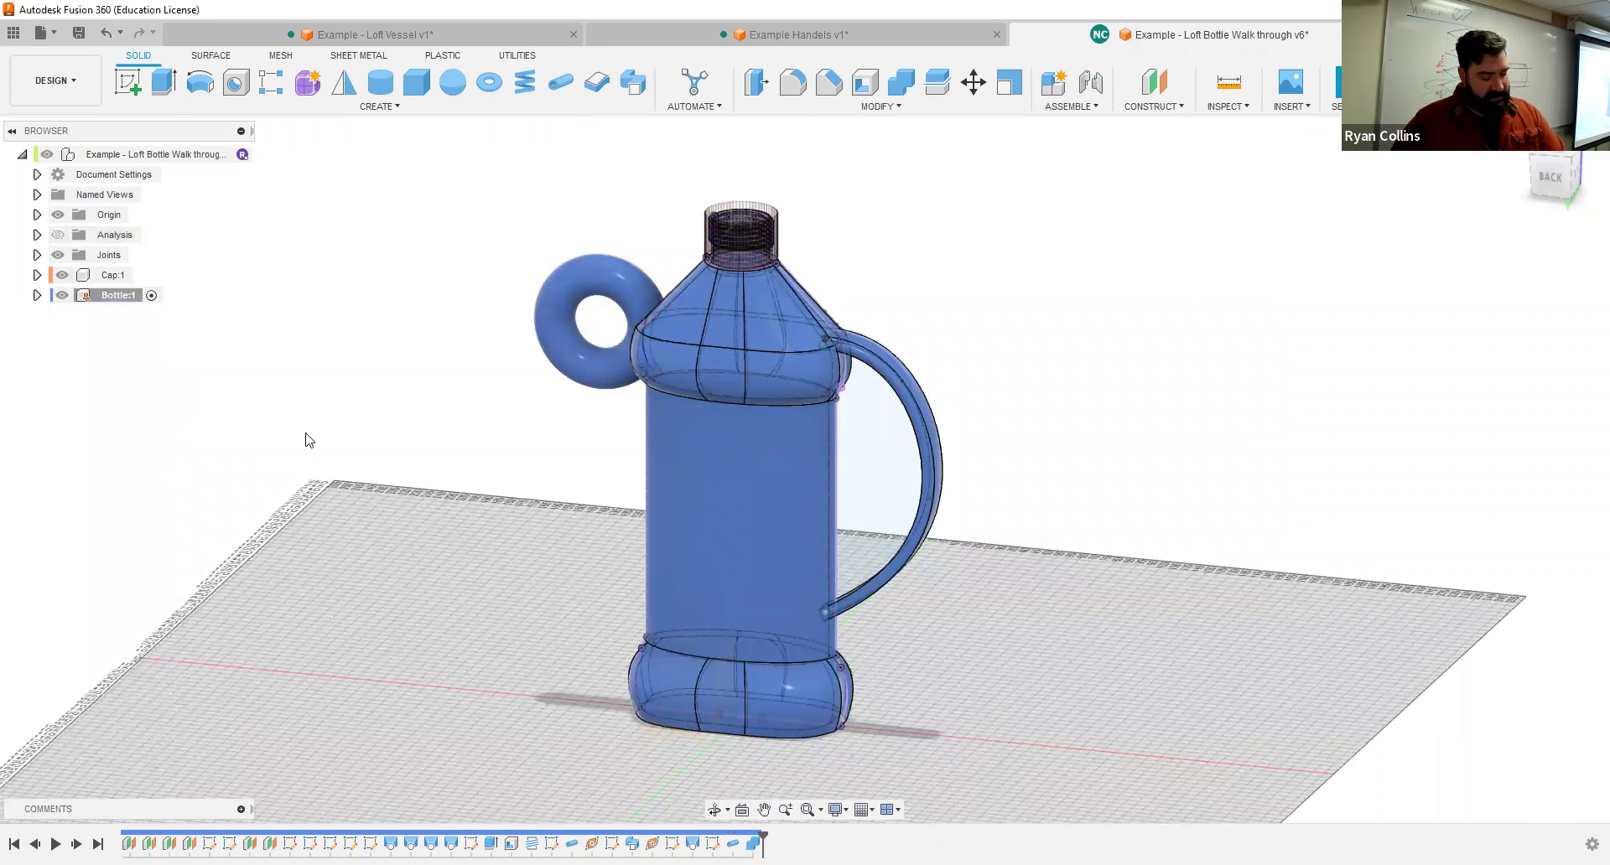
Step: Turn off the component color display and apply the Mirror appearance to the bottle and the ring handle
{"action": "key", "text": "shift+n"}
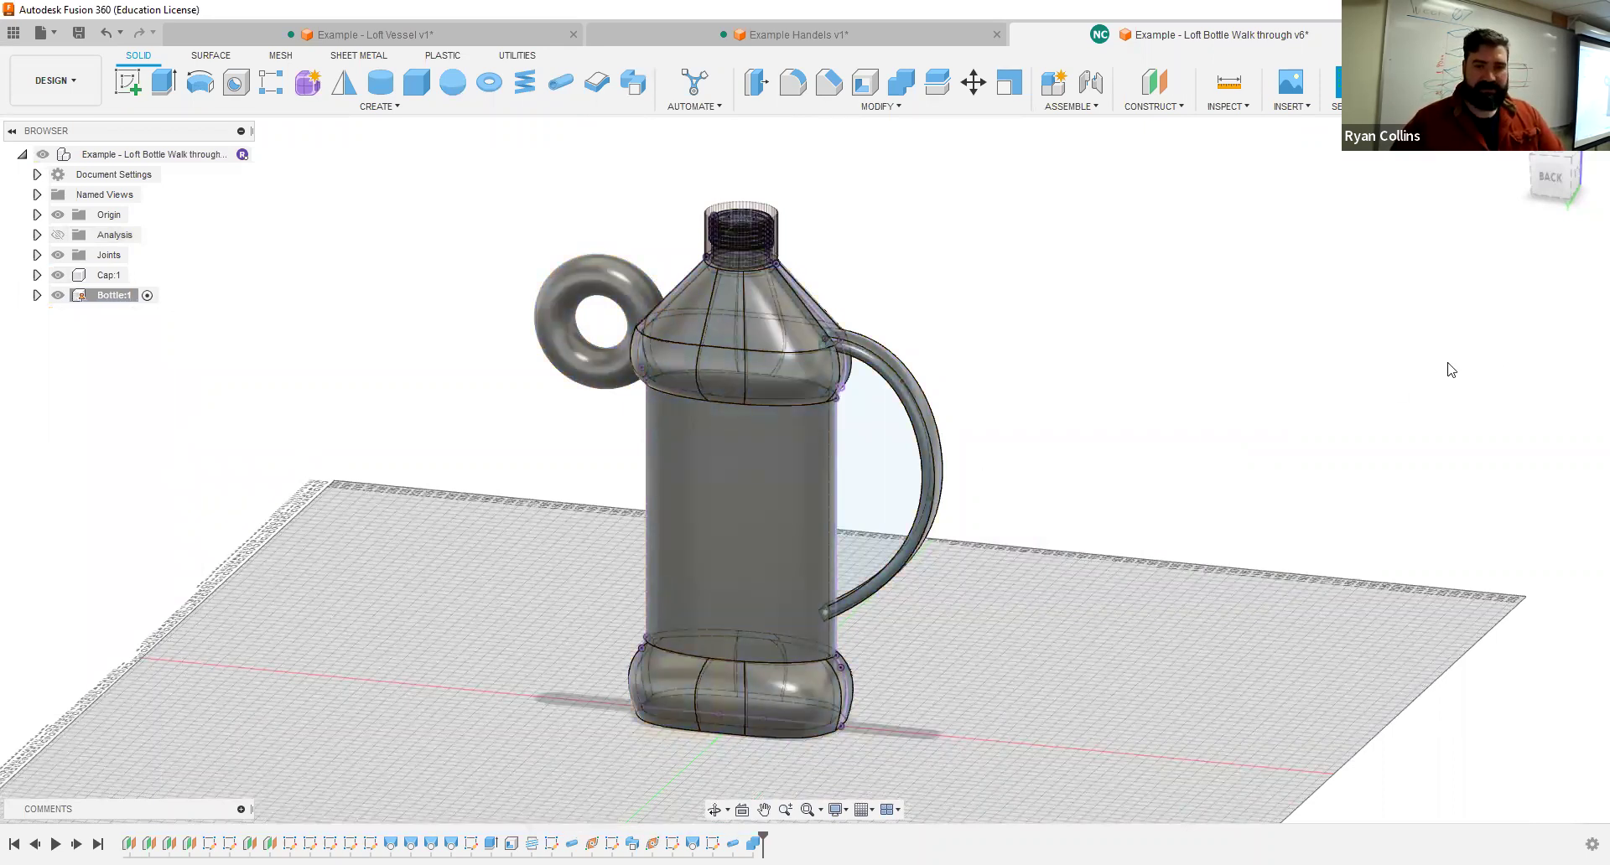
{"action": "key", "text": "a"}
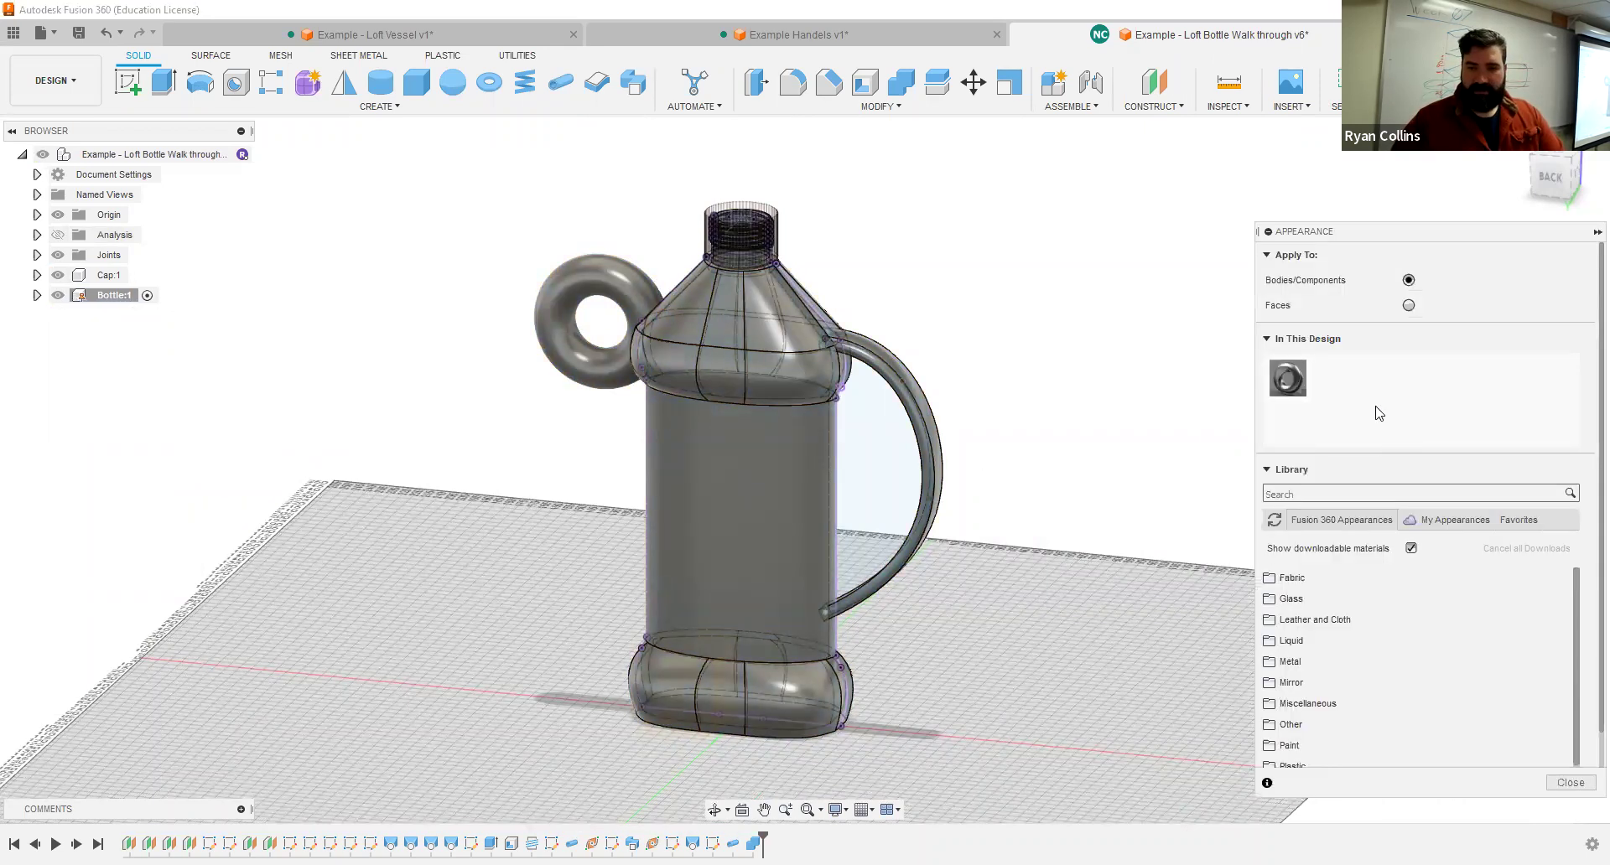
{"action": "left_click", "coordinate": [1314, 682]}
{"action": "left_click_drag", "start_coordinate": [1295, 715], "coordinate": [629, 283]}
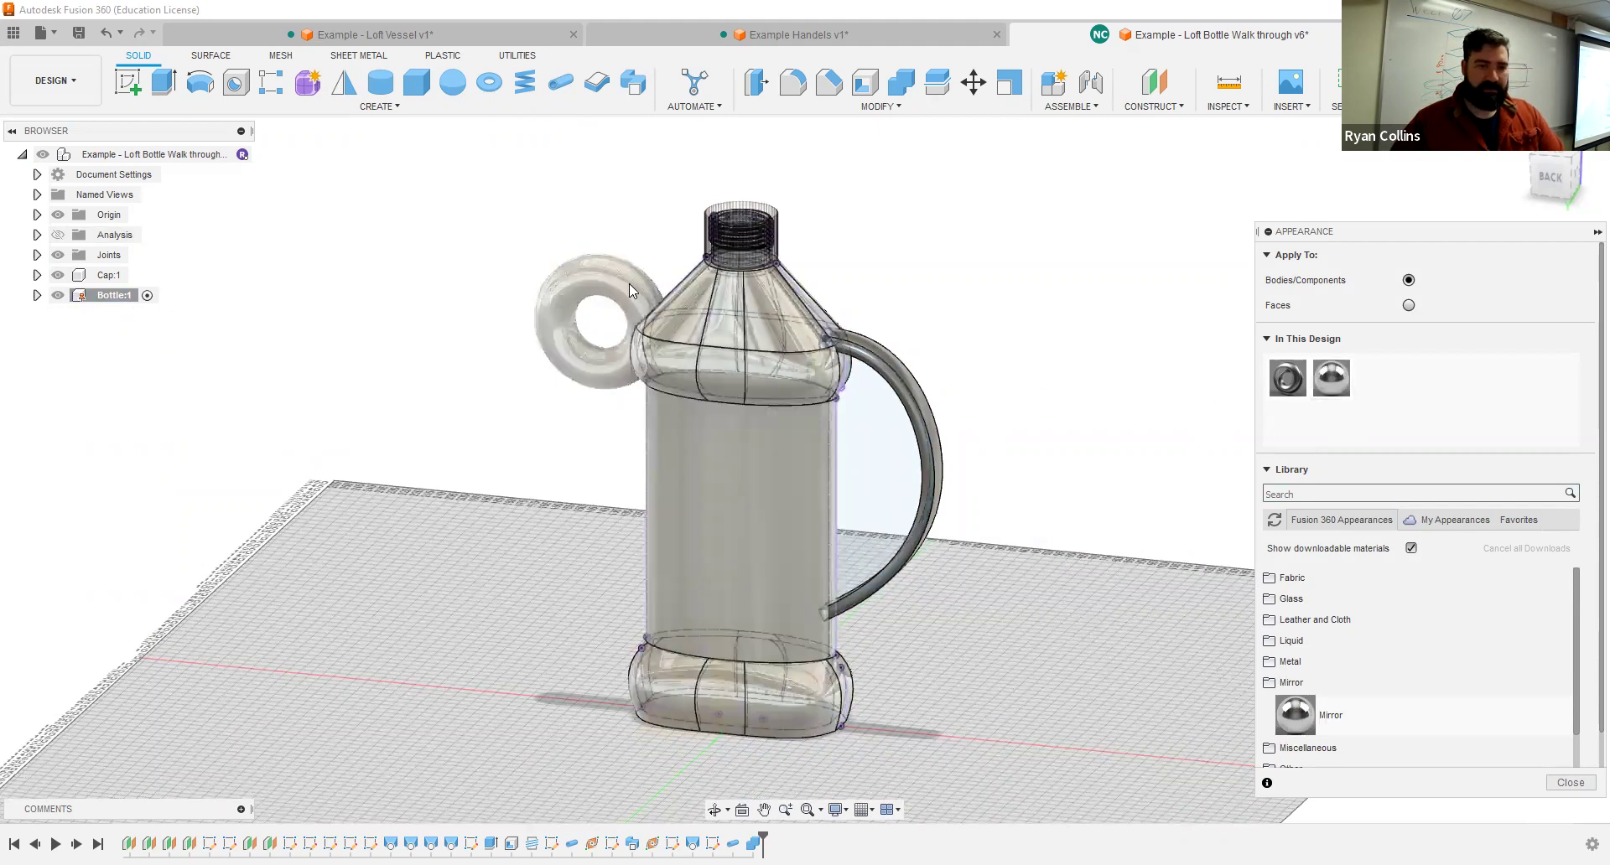
Step: Try to apply the Walnut wood appearance from the library to the cap and cancel the appearance change
{"action": "left_click", "coordinate": [1298, 683]}
{"action": "scroll", "coordinate": [1334, 681], "scroll_direction": "down", "scroll_amount": 3}
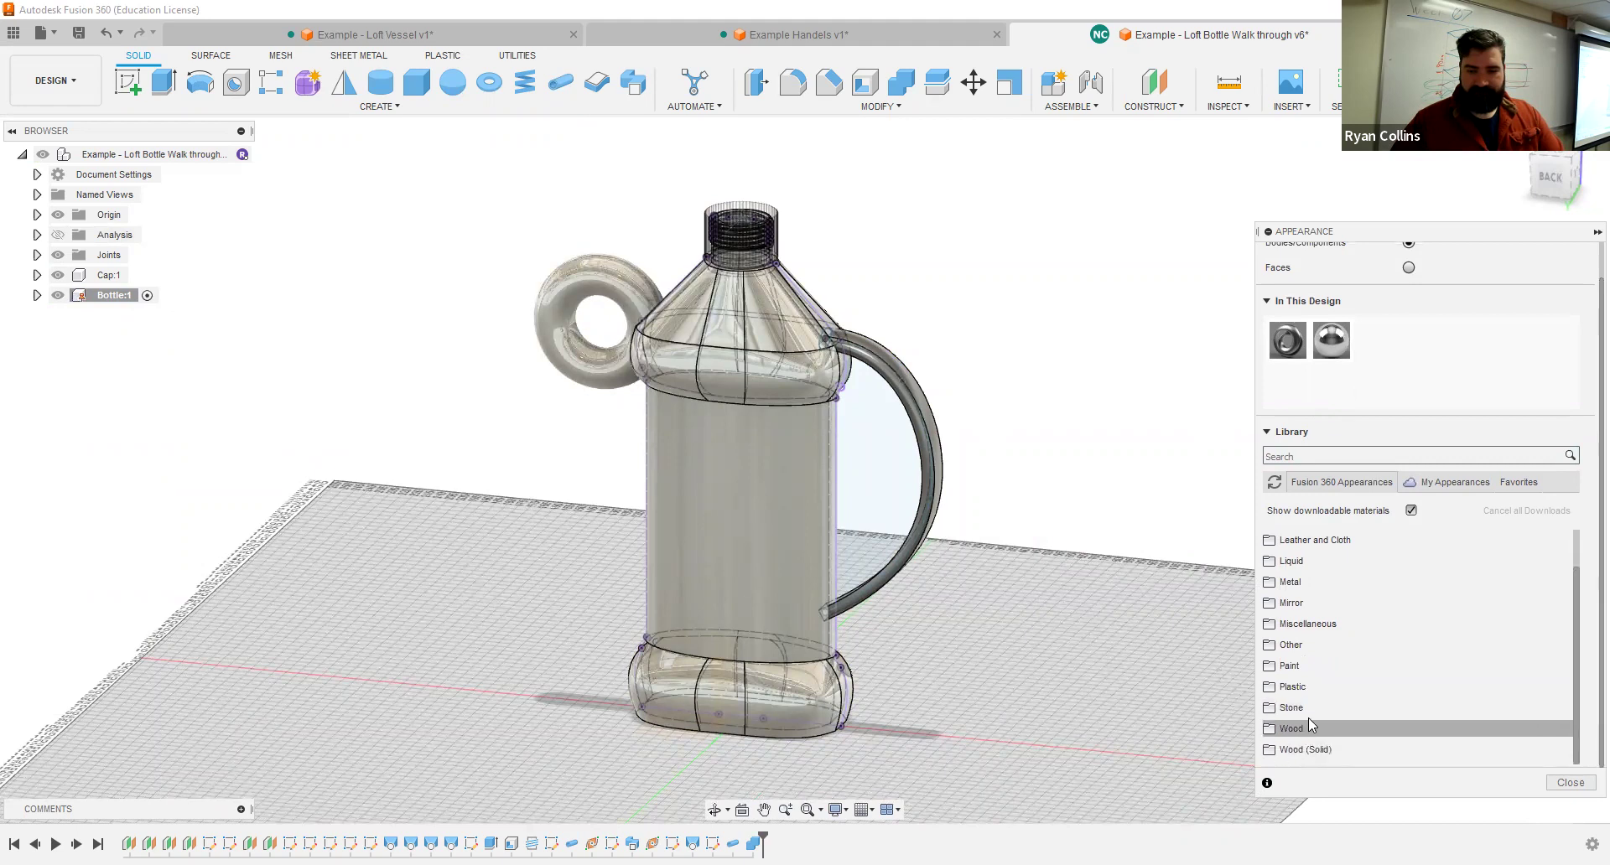
{"action": "left_click", "coordinate": [1306, 711]}
{"action": "scroll", "coordinate": [1344, 702], "scroll_direction": "down", "scroll_amount": 1}
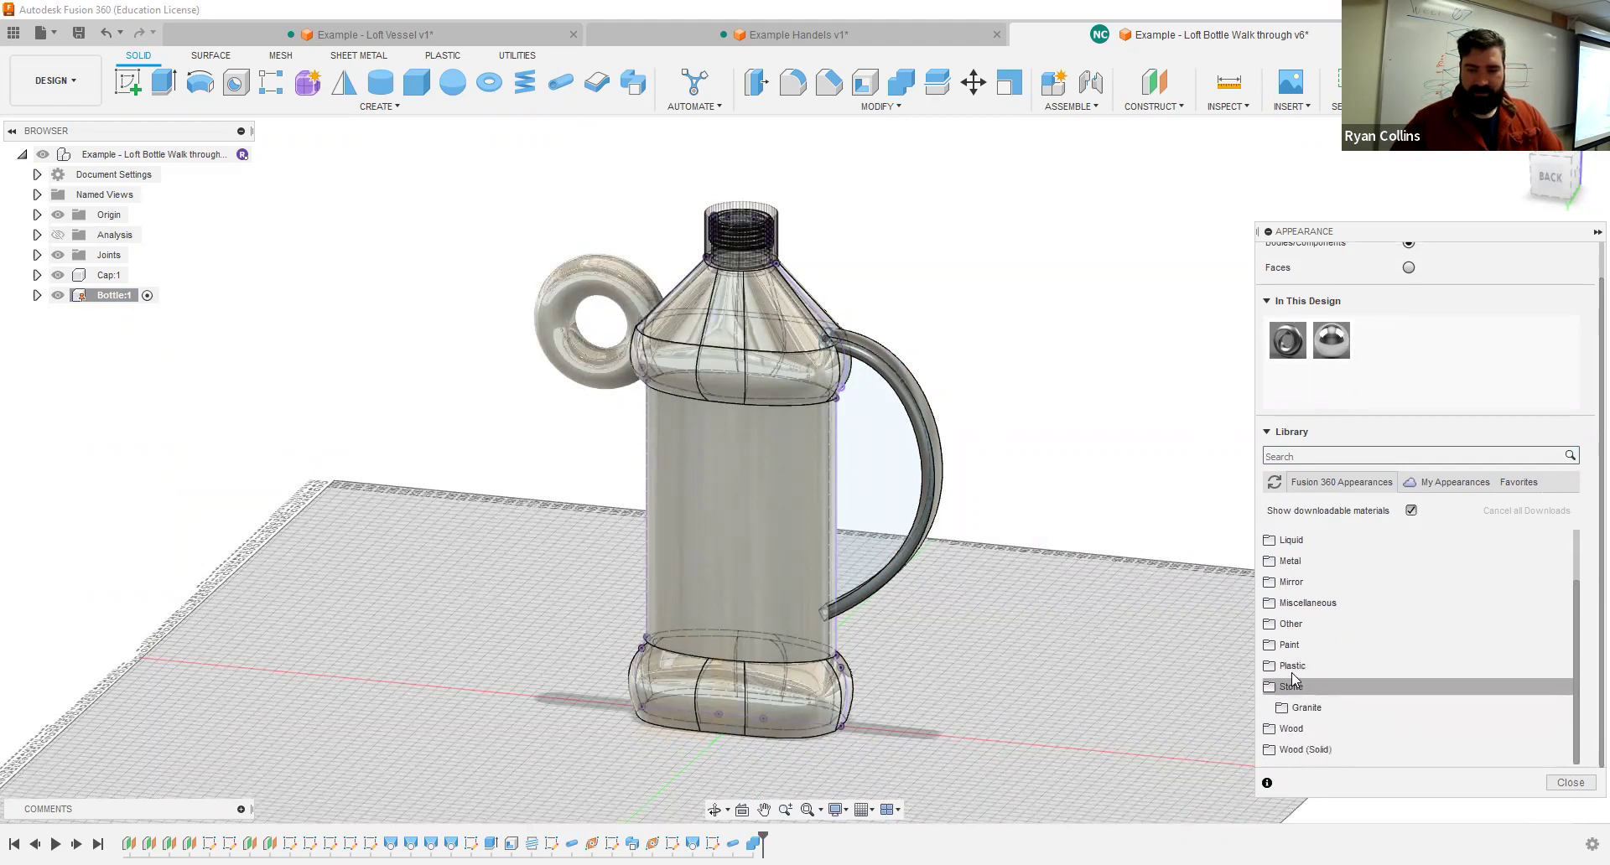
{"action": "left_click", "coordinate": [1345, 687]}
{"action": "left_click", "coordinate": [1347, 728]}
{"action": "scroll", "coordinate": [1352, 709], "scroll_direction": "down", "scroll_amount": 6}
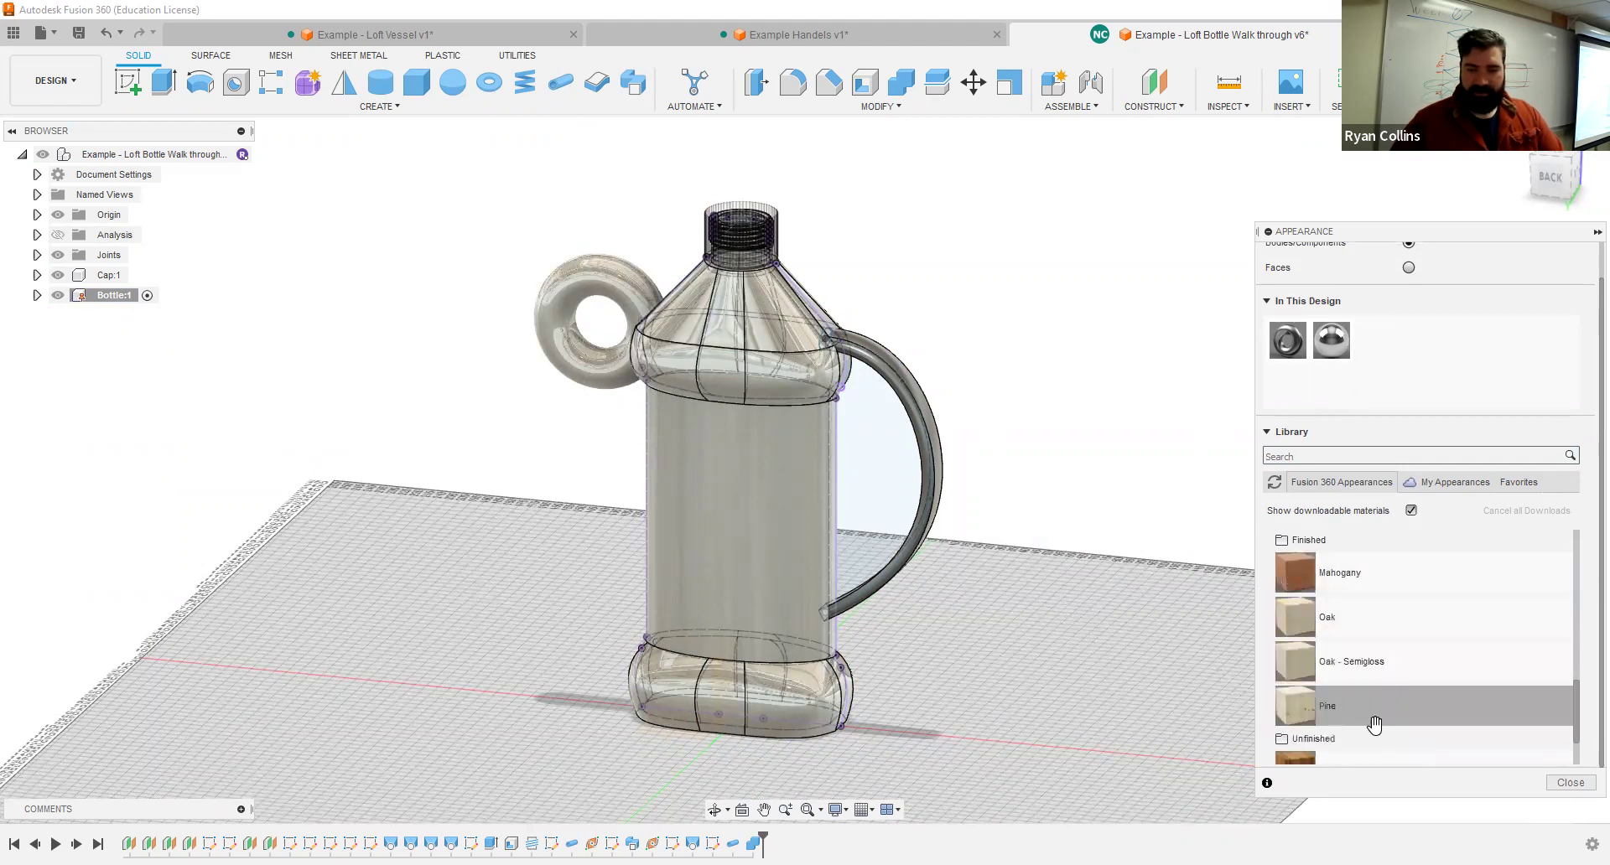
{"action": "left_click_drag", "start_coordinate": [1311, 701], "coordinate": [736, 229]}
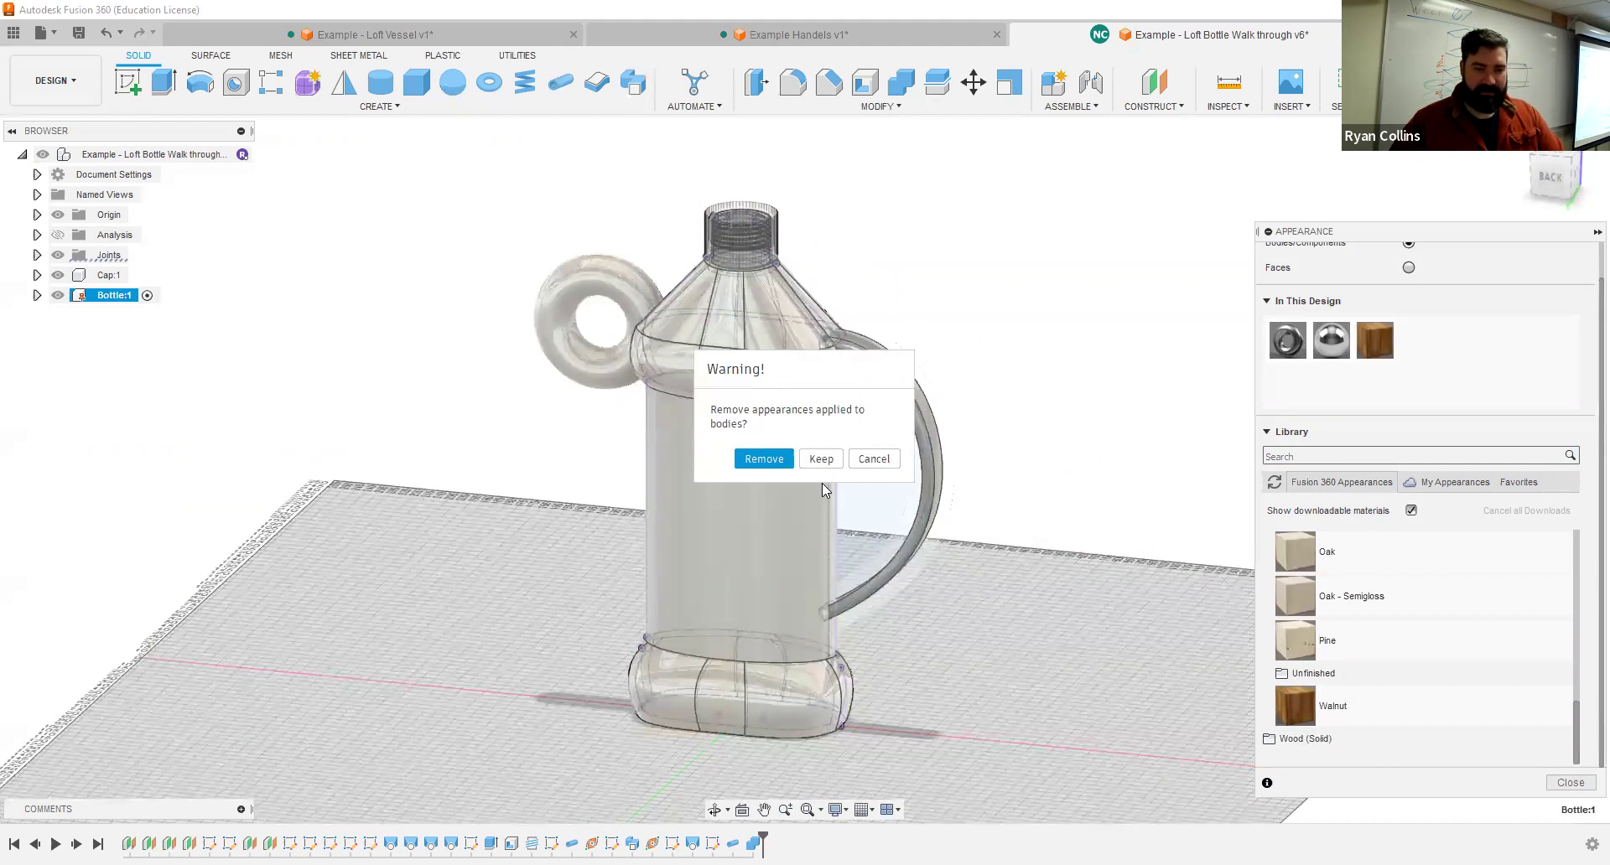
{"action": "left_click", "coordinate": [881, 462]}
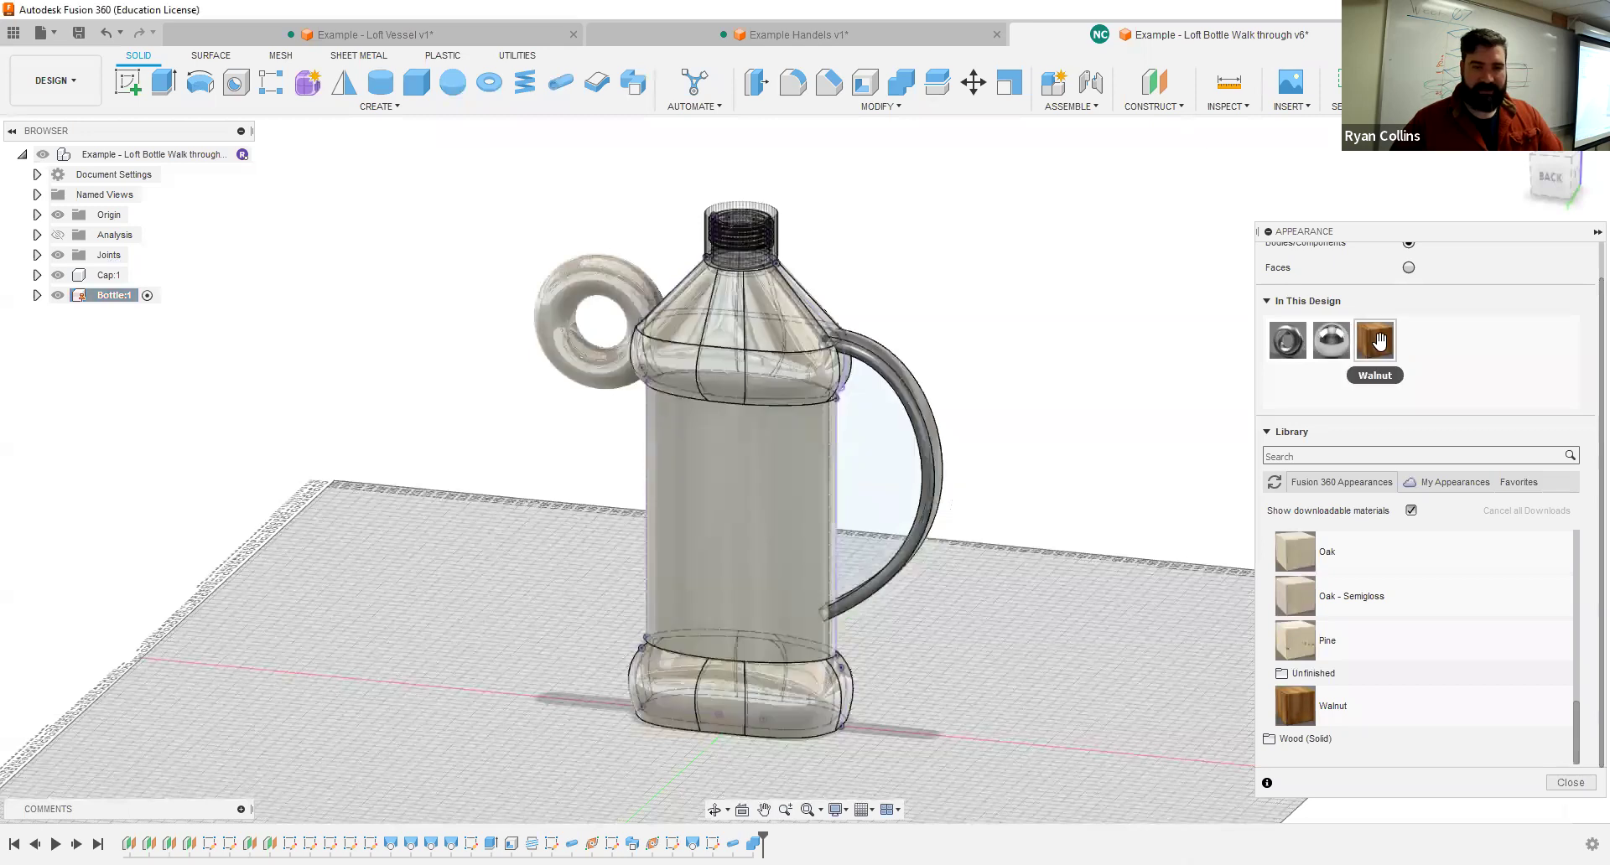
Step: Try again to apply Walnut to the cap, using the copy already stored in this design
{"action": "left_click_drag", "start_coordinate": [1379, 340], "coordinate": [900, 226]}
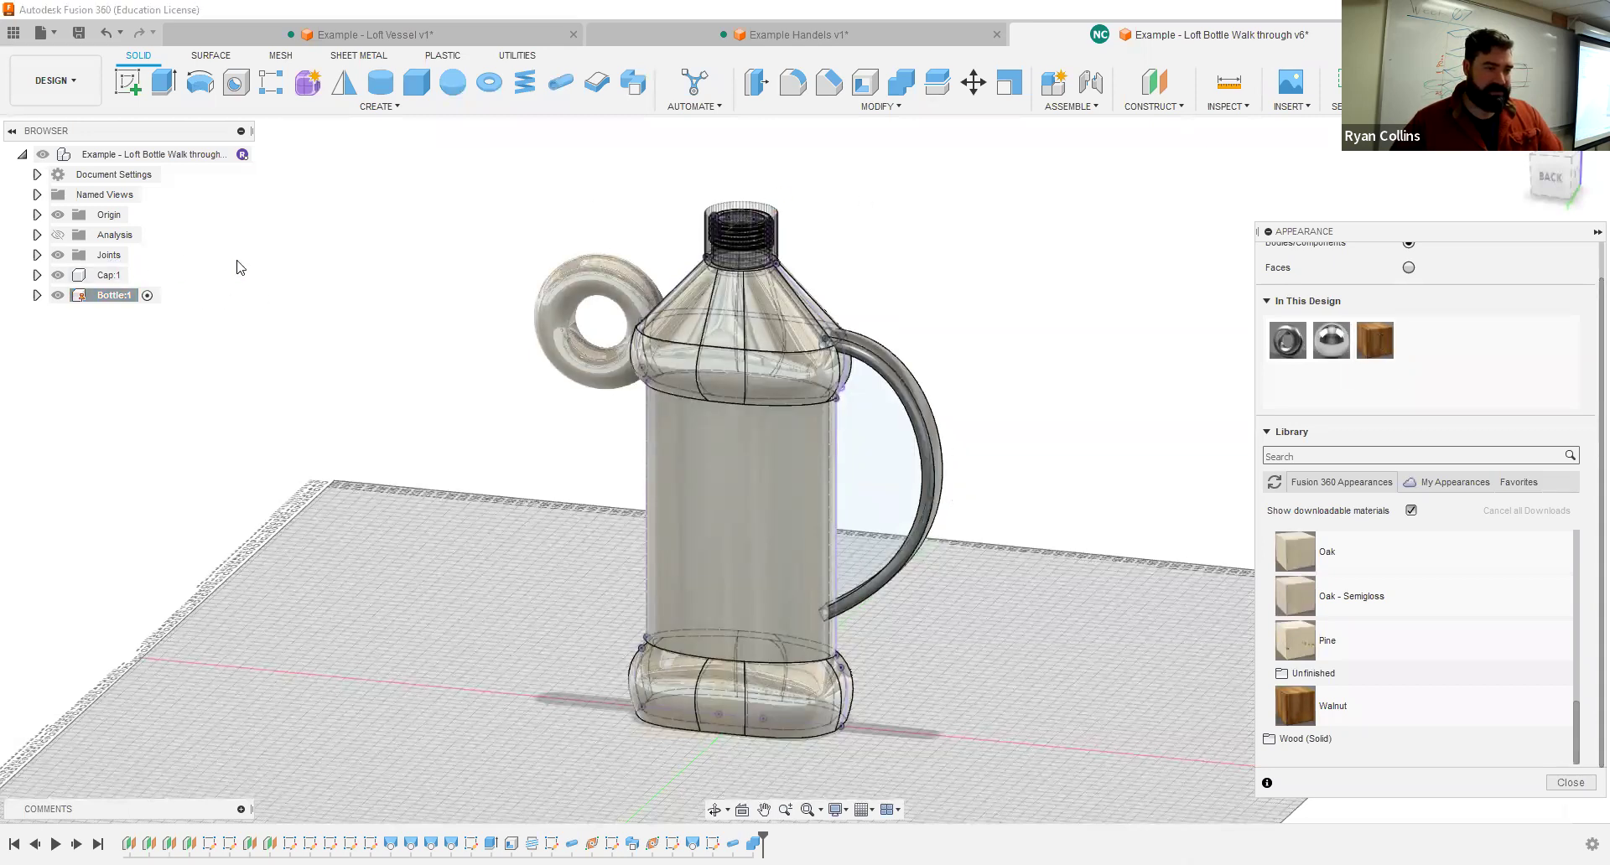
{"action": "scroll", "coordinate": [881, 222], "scroll_direction": "up", "scroll_amount": 6}
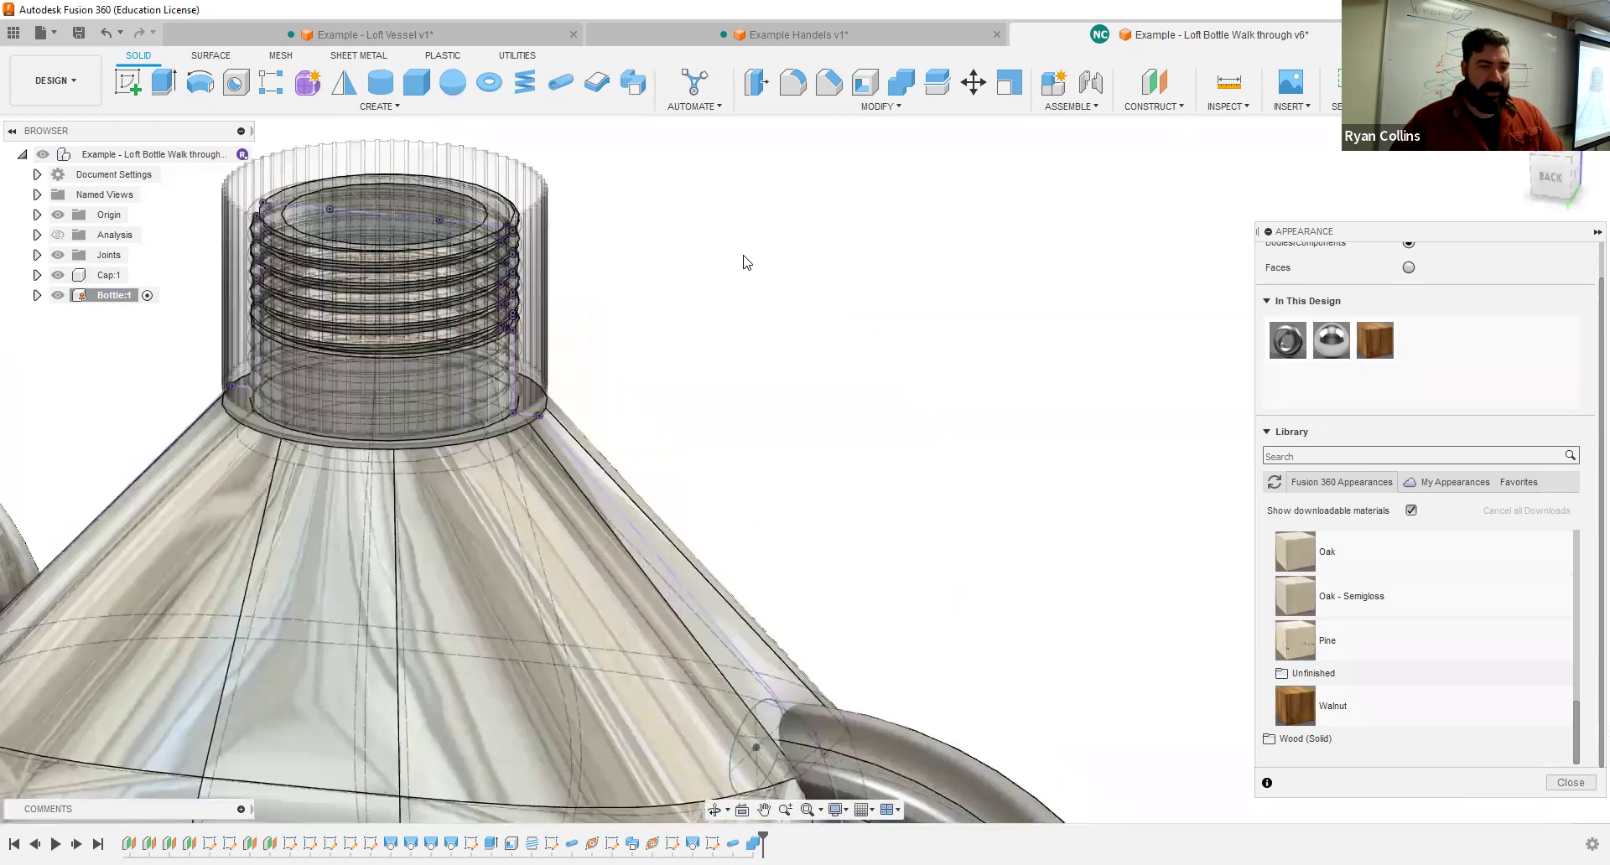
{"action": "left_click_drag", "start_coordinate": [1375, 339], "coordinate": [466, 151]}
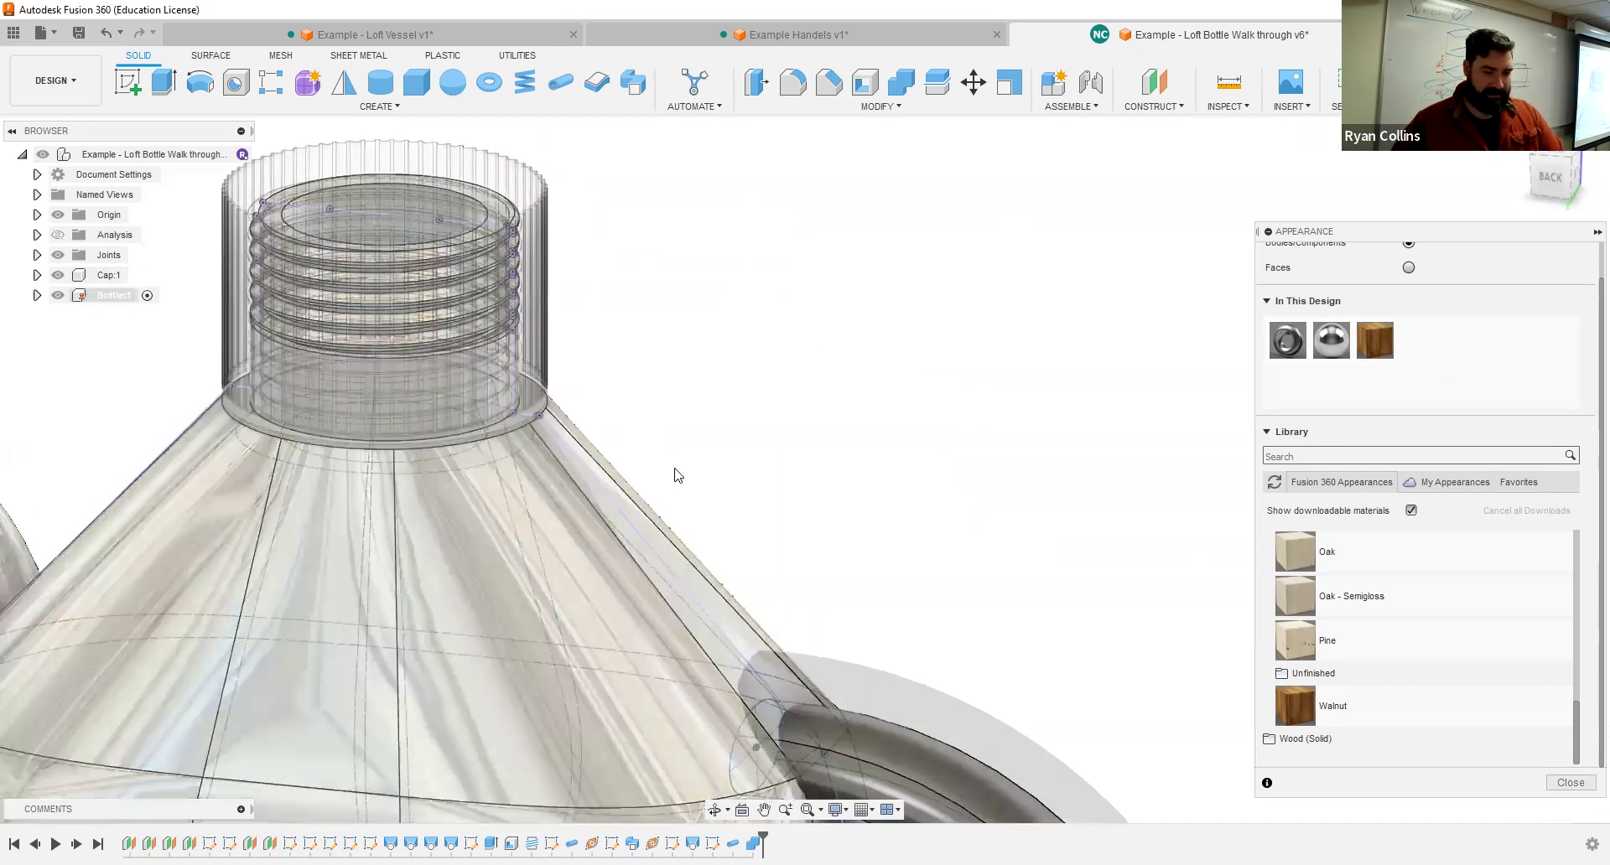
Step: Set the visual style to Shaded with Visible Edges Only
{"action": "left_click", "coordinate": [836, 810]}
{"action": "mouse_move", "coordinate": [905, 677]}
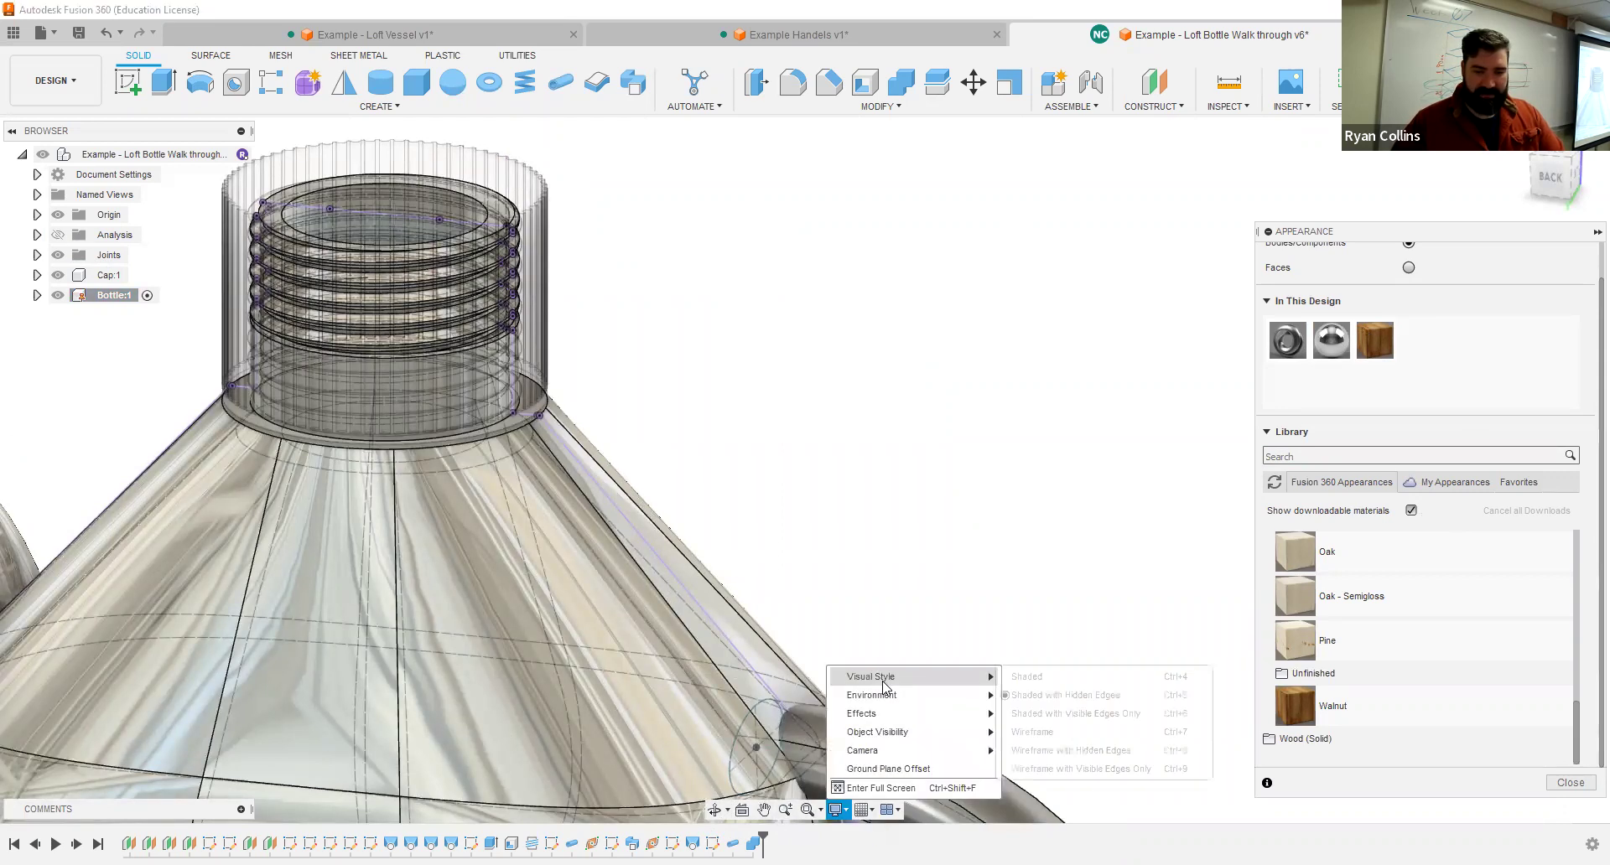
{"action": "left_click", "coordinate": [1072, 713]}
{"action": "mouse_move", "coordinate": [756, 392]}
{"action": "middle_mouse_down", "text": "shift"}
{"action": "mouse_move", "coordinate": [1043, 363]}
{"action": "mouse_move", "coordinate": [859, 222]}
{"action": "middle_mouse_up", "text": "shift"}
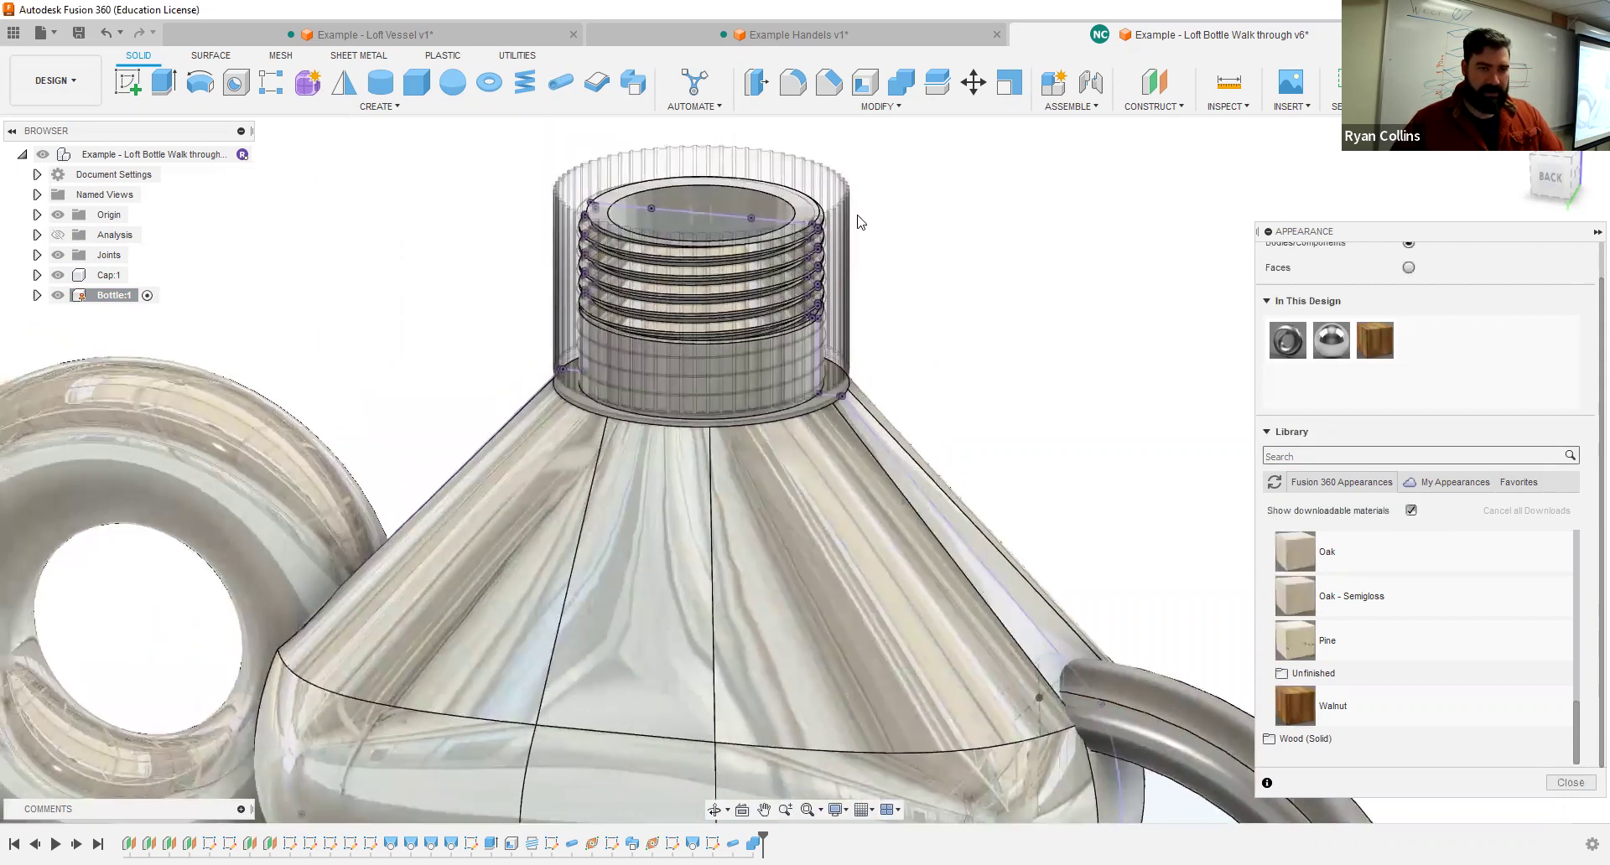
{"action": "left_click", "coordinate": [37, 275]}
{"action": "left_click", "coordinate": [52, 315]}
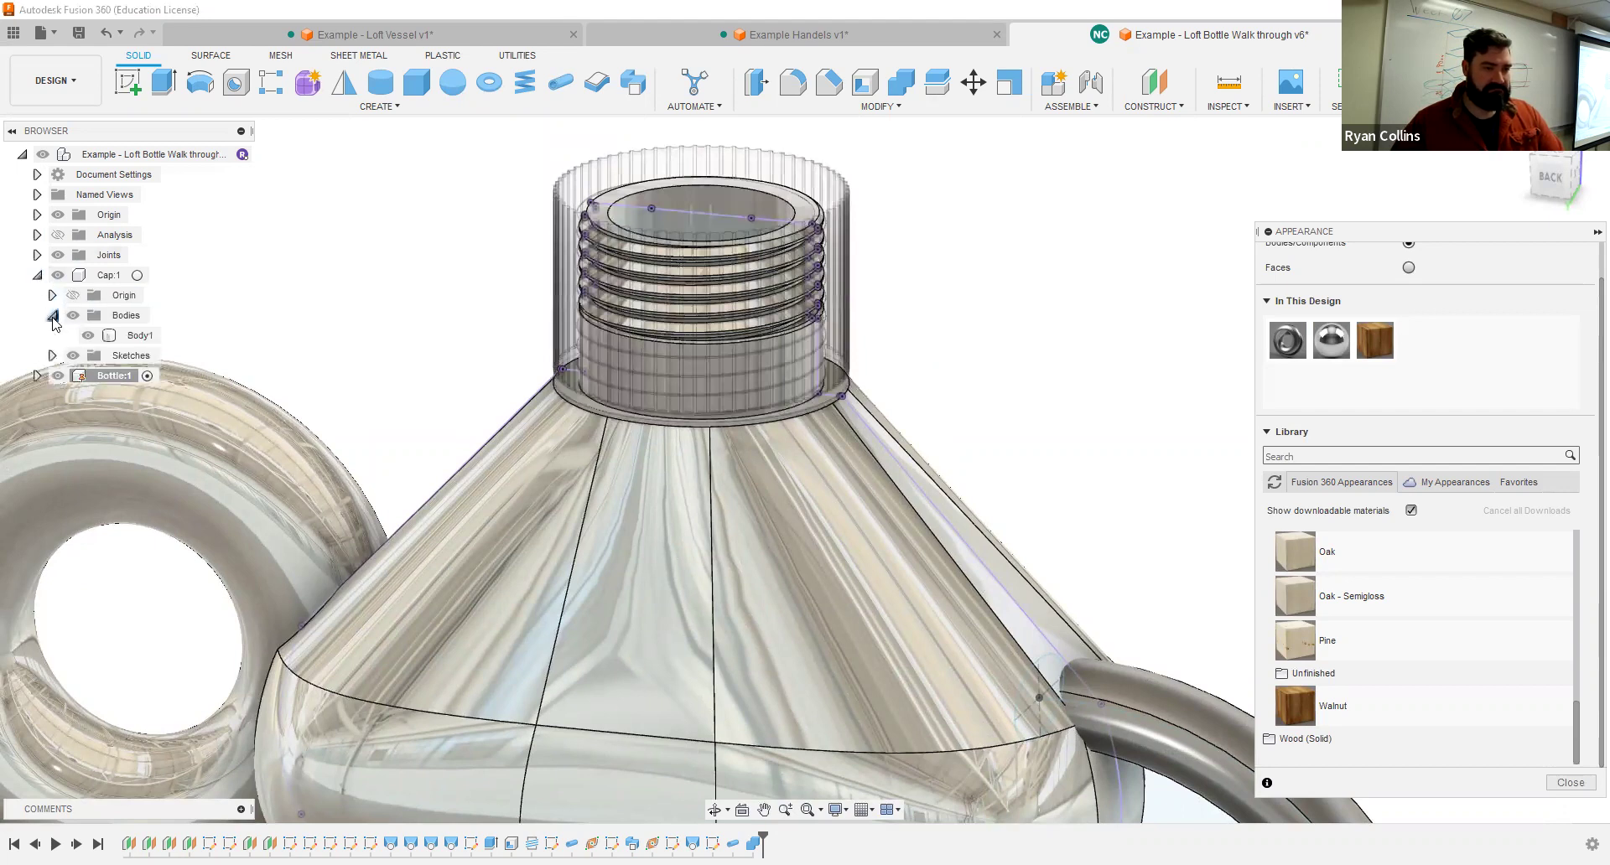
{"action": "left_click", "coordinate": [52, 315]}
{"action": "left_click", "coordinate": [37, 275]}
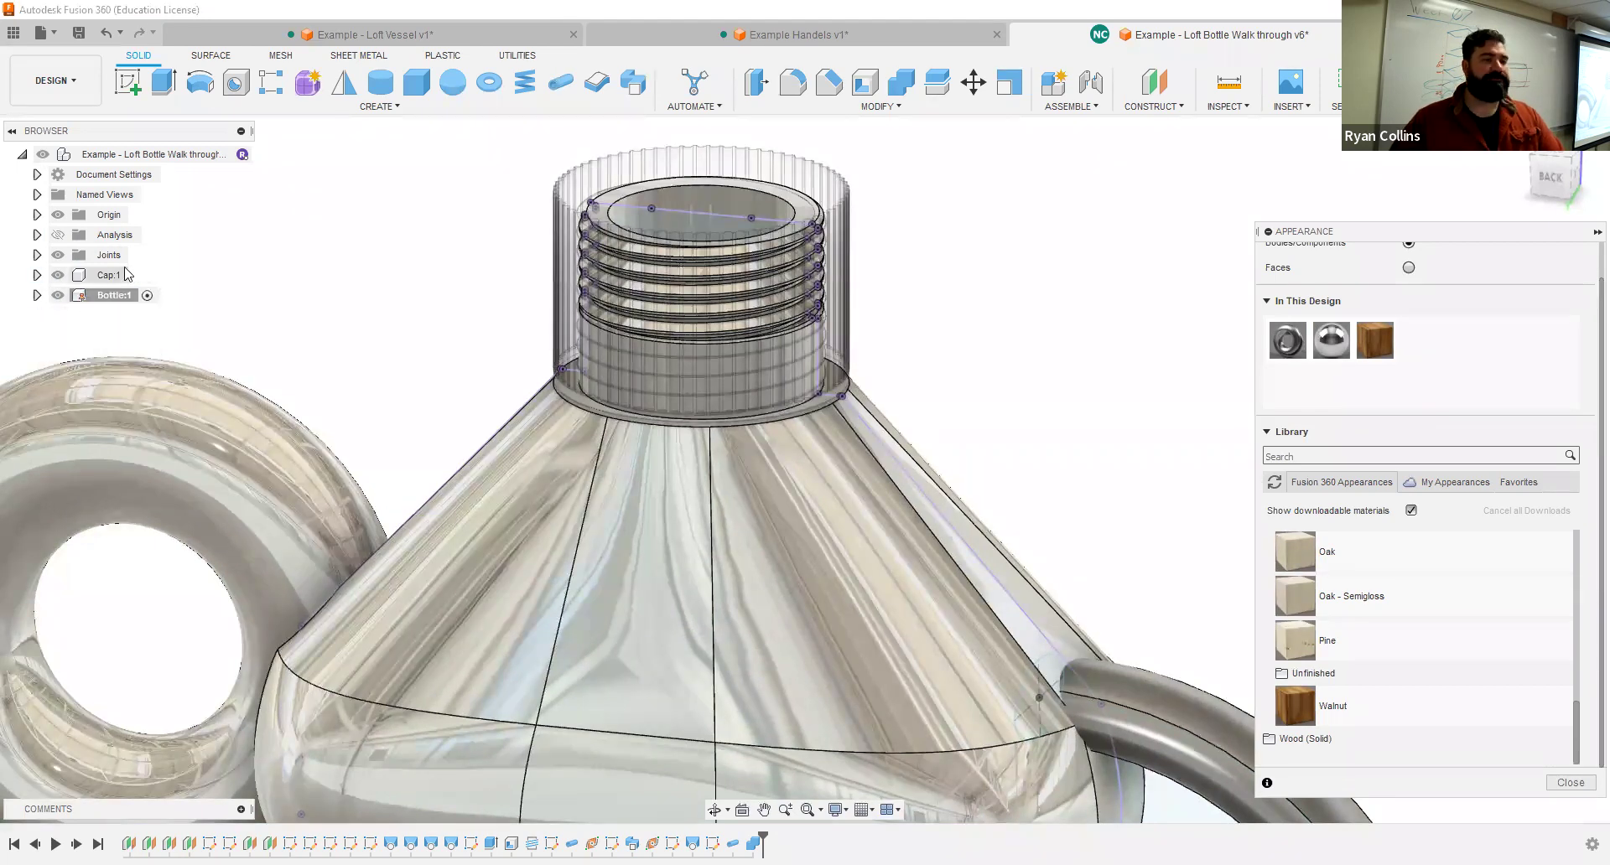
Step: Activate the top-level component of the bottle design
{"action": "left_click", "coordinate": [239, 154]}
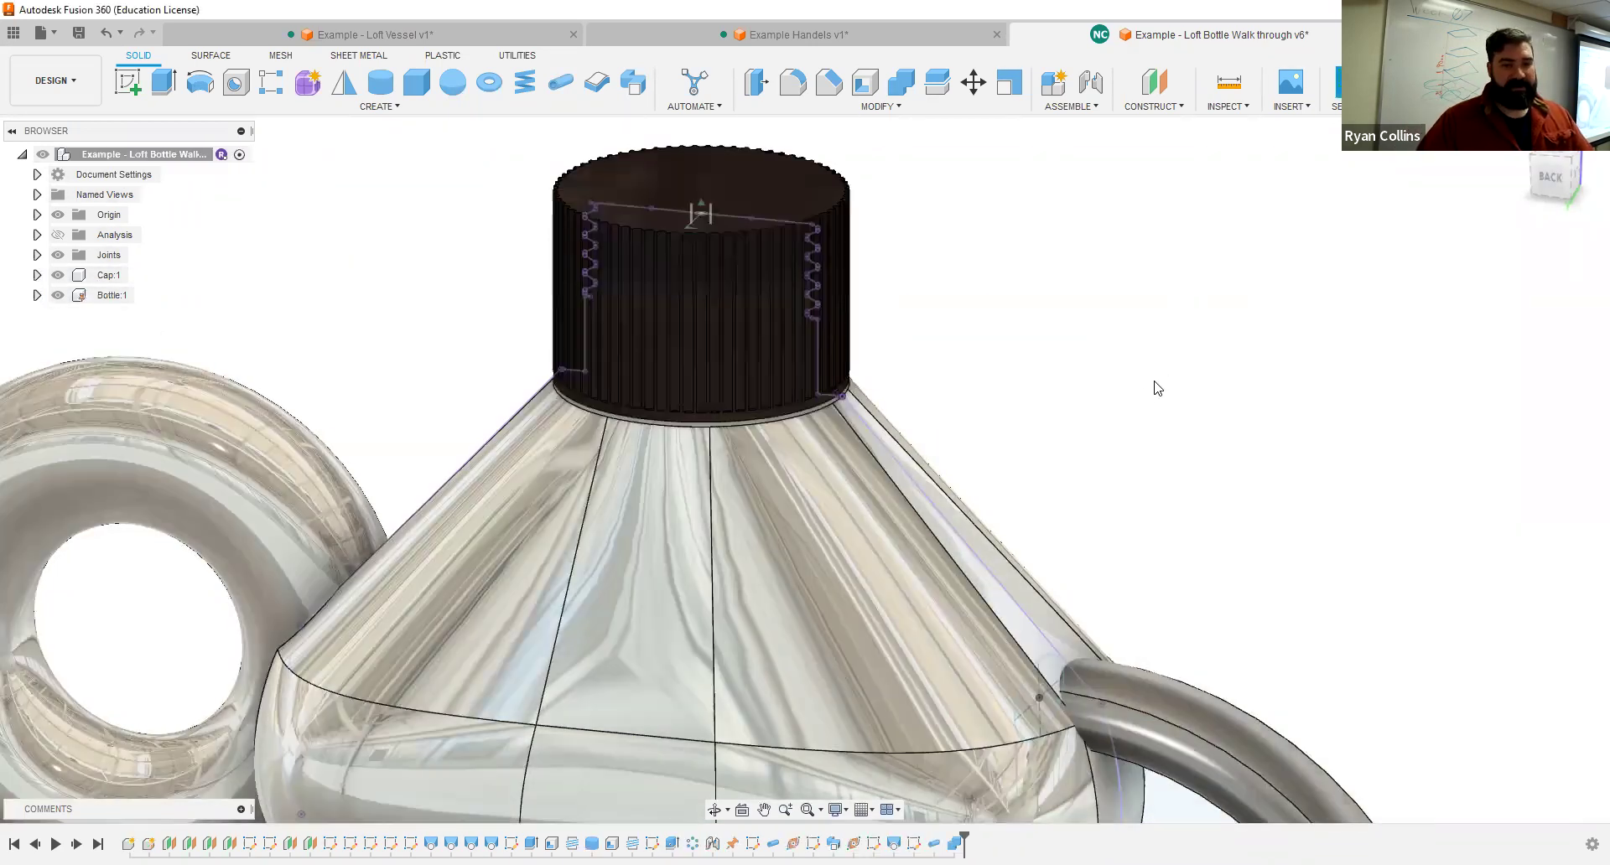
{"action": "scroll", "coordinate": [1150, 391], "scroll_direction": "down", "scroll_amount": 5}
{"action": "scroll", "coordinate": [1150, 389], "scroll_direction": "down", "scroll_amount": 3}
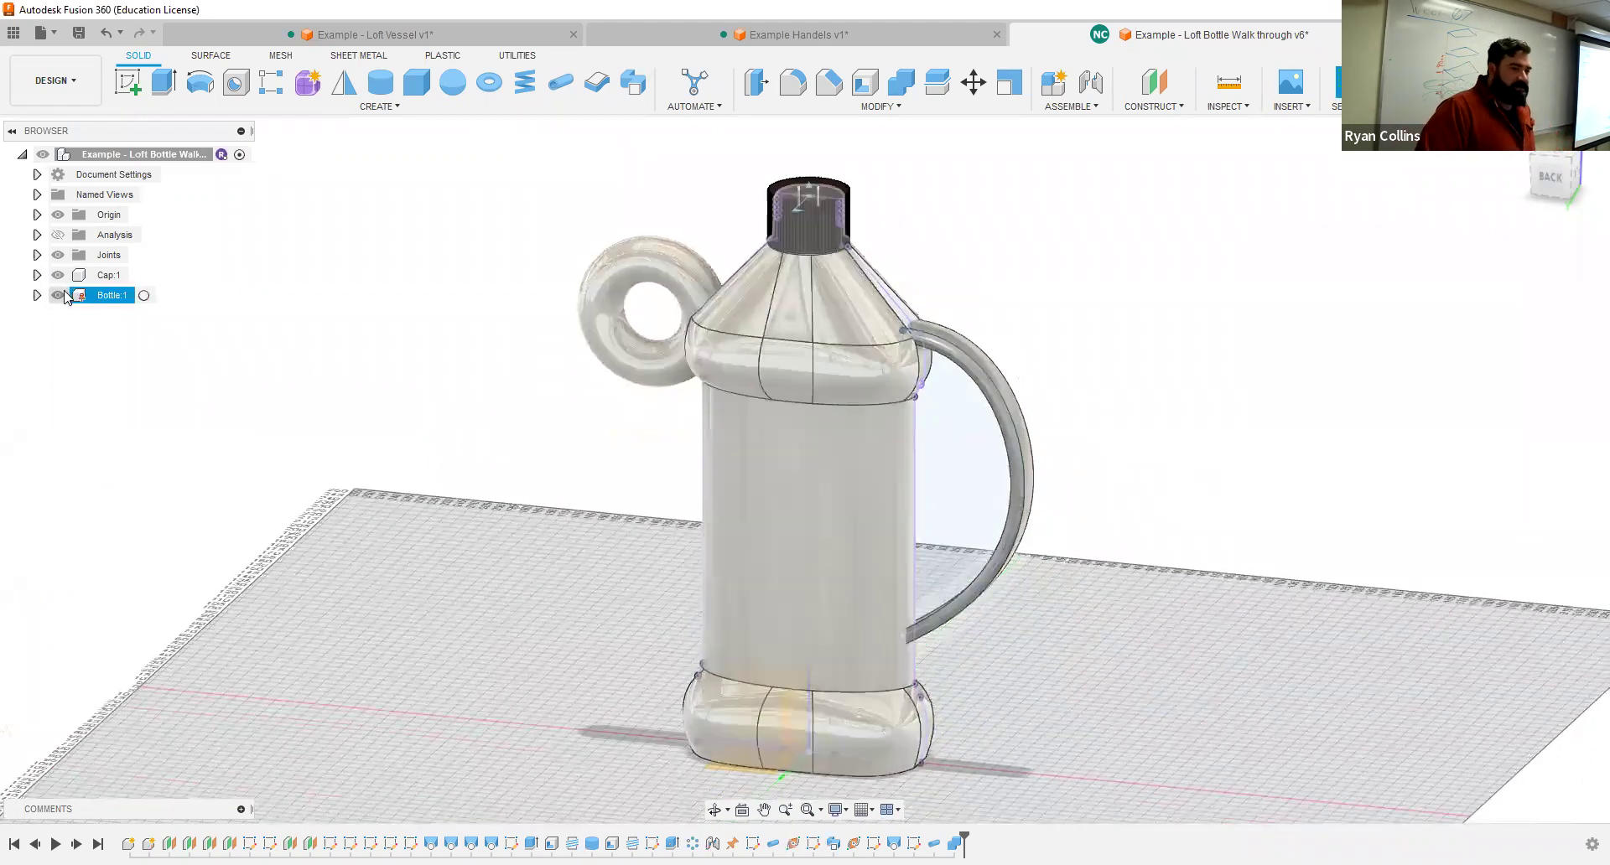
Step: Collapse the Bottle component's body, sketch and construction folders and hide all its sketches
{"action": "left_click", "coordinate": [37, 295]}
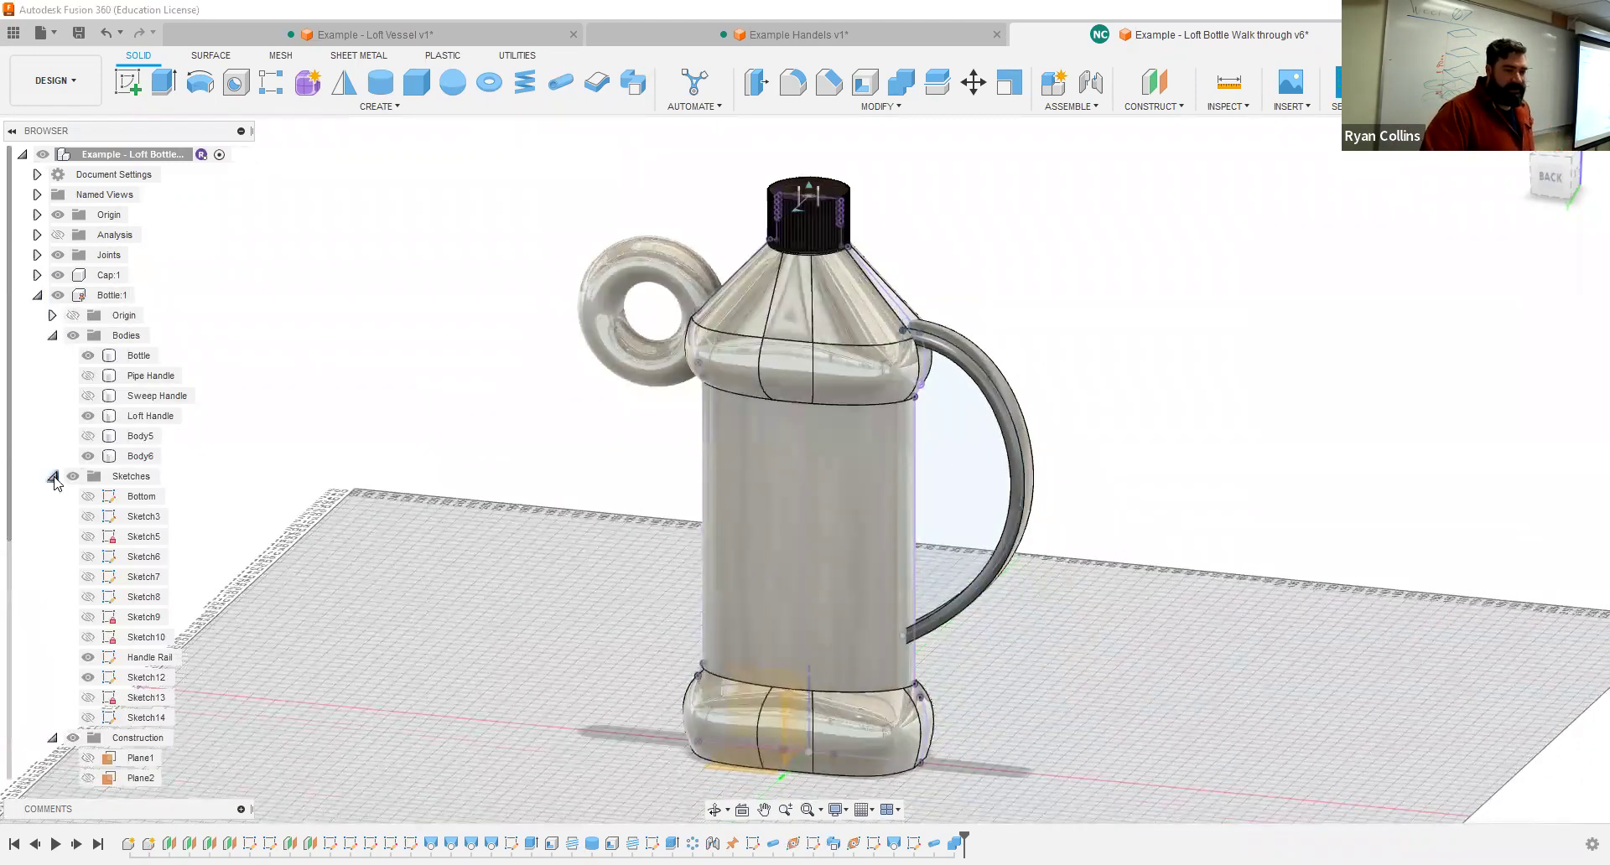
{"action": "left_click", "coordinate": [52, 477]}
{"action": "left_click", "coordinate": [53, 336]}
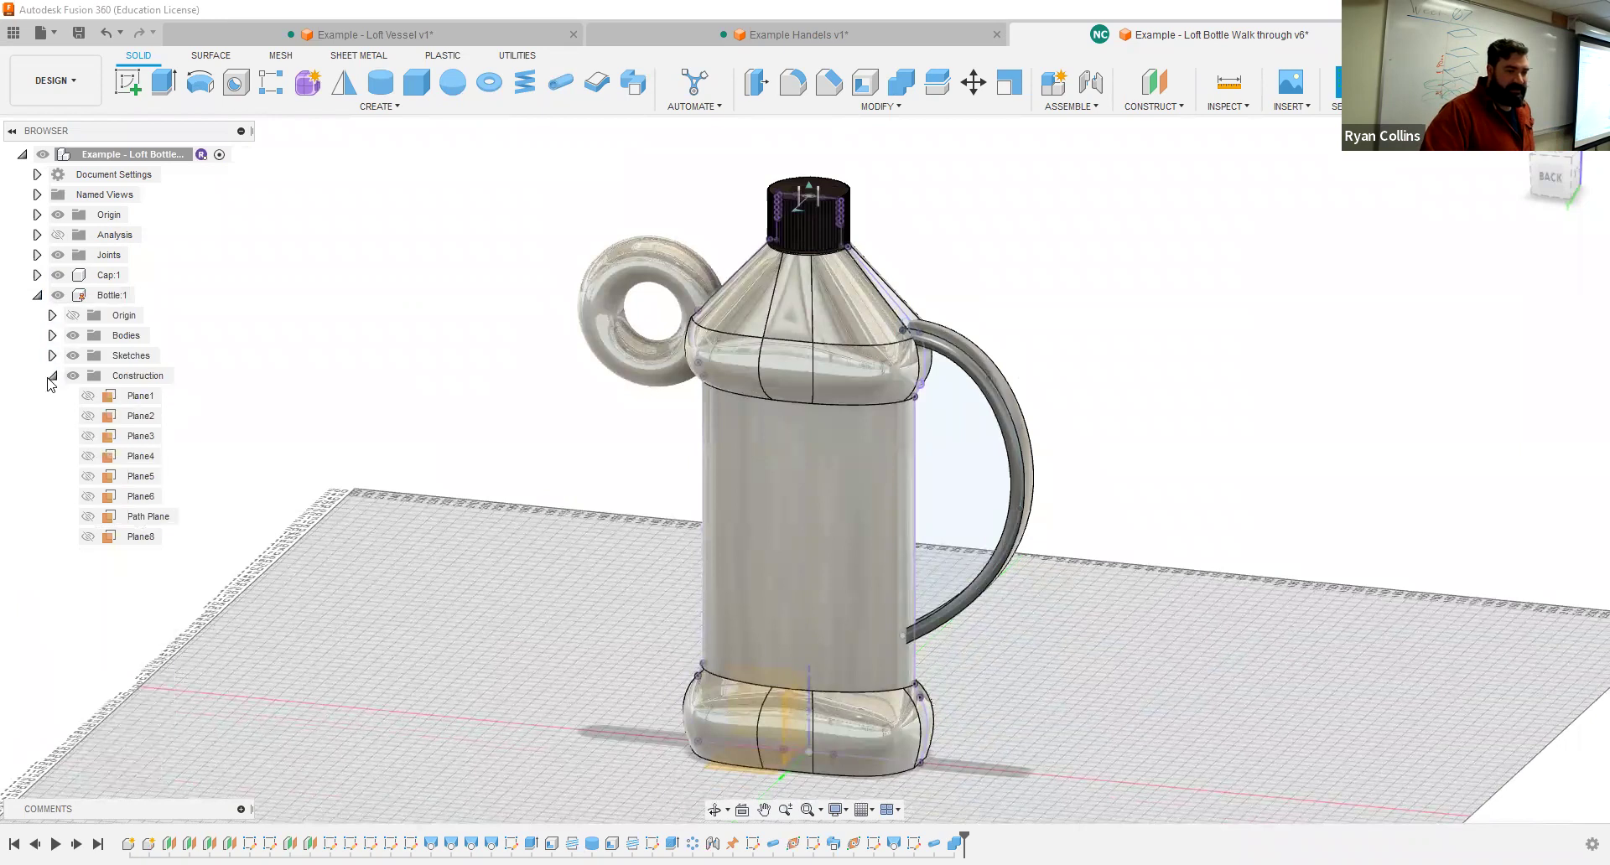
{"action": "left_click", "coordinate": [52, 378]}
{"action": "left_click", "coordinate": [73, 356]}
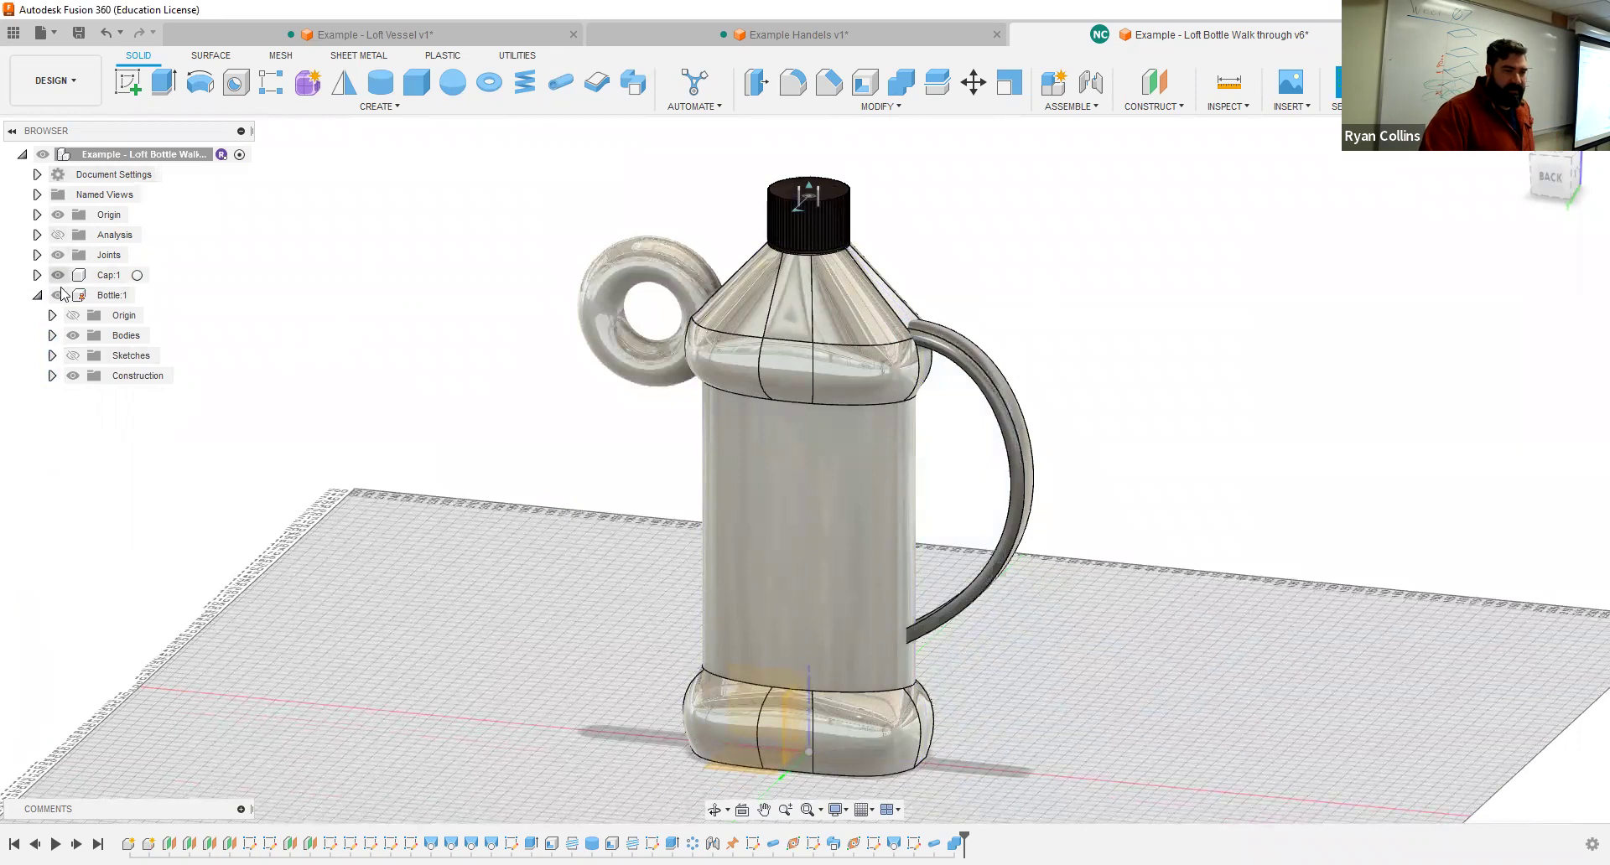
Step: Hide the ring handle body, Body6, in the Bottle component, leaving only the Bottle and Loft Handle bodies shown
{"action": "left_click", "coordinate": [52, 336]}
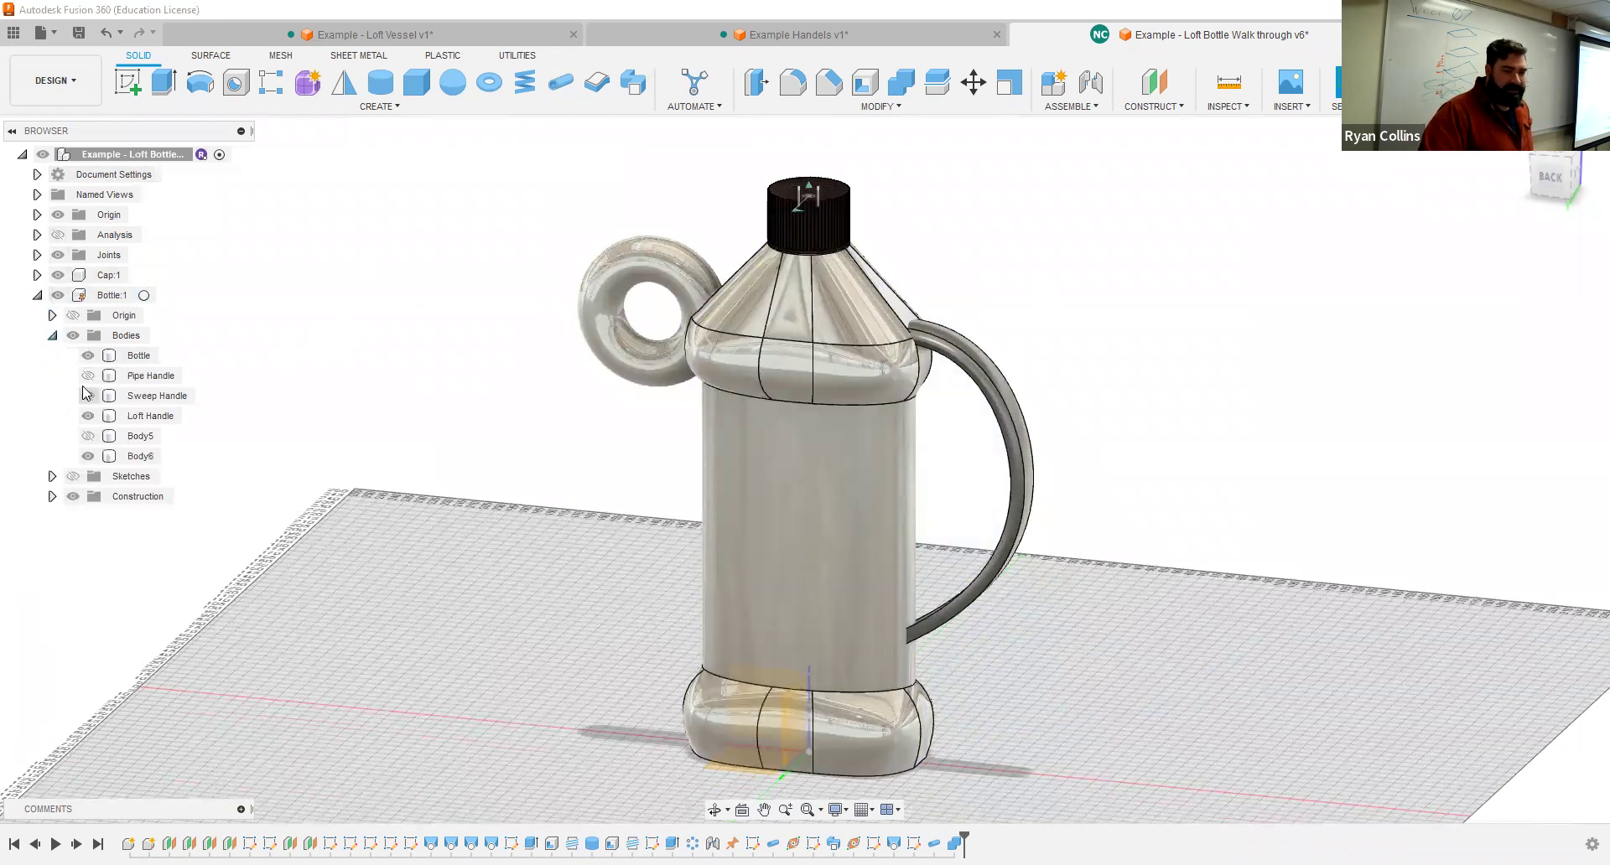
{"action": "left_click", "coordinate": [87, 436]}
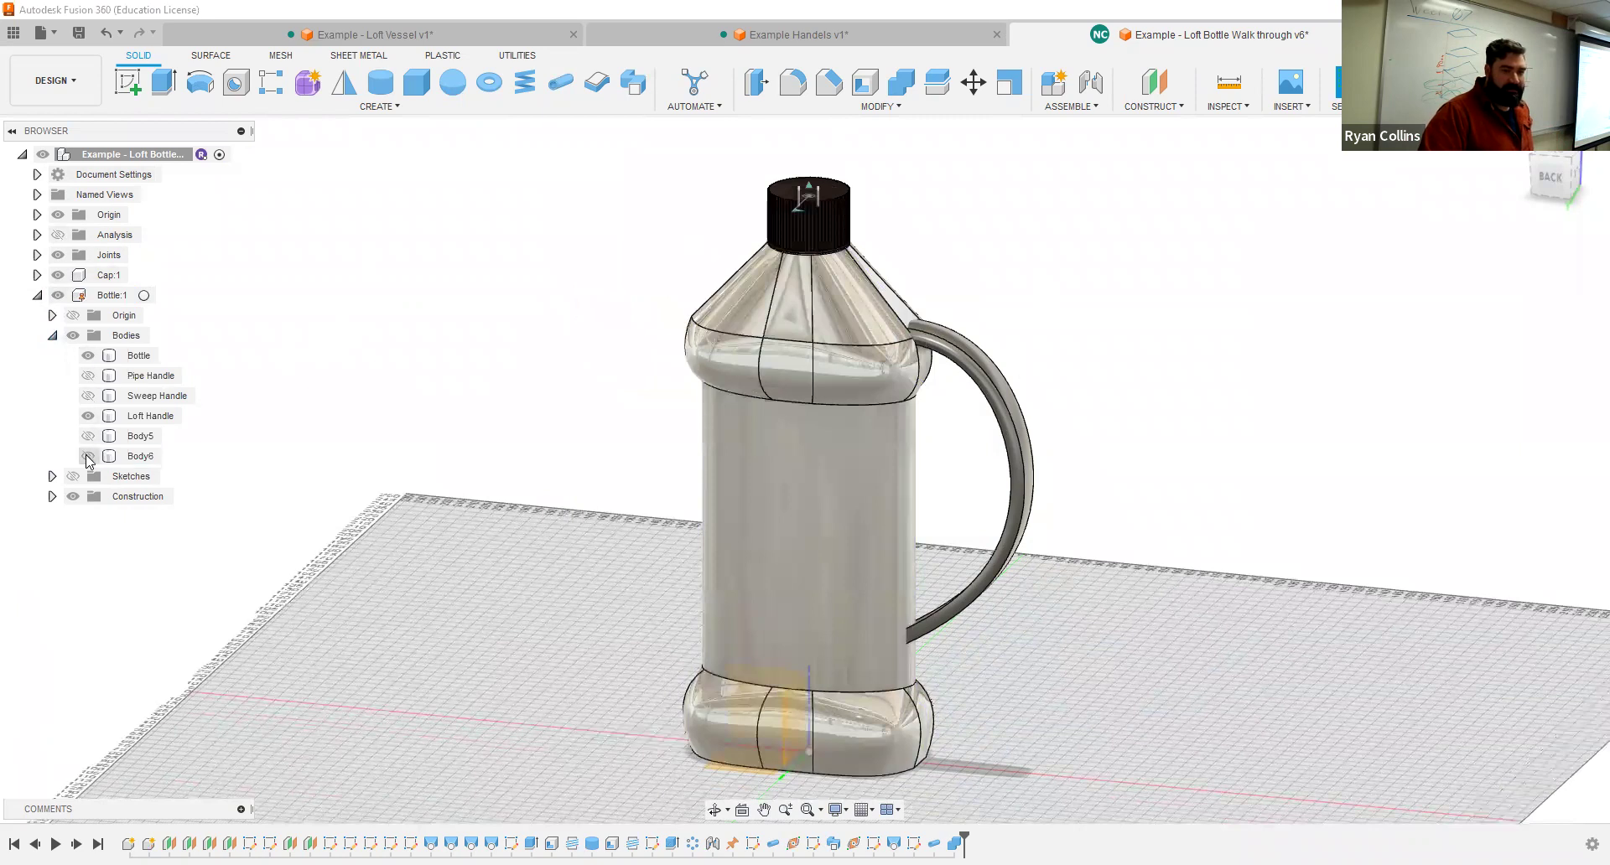
{"action": "left_click", "coordinate": [87, 456]}
{"action": "left_click", "coordinate": [88, 416]}
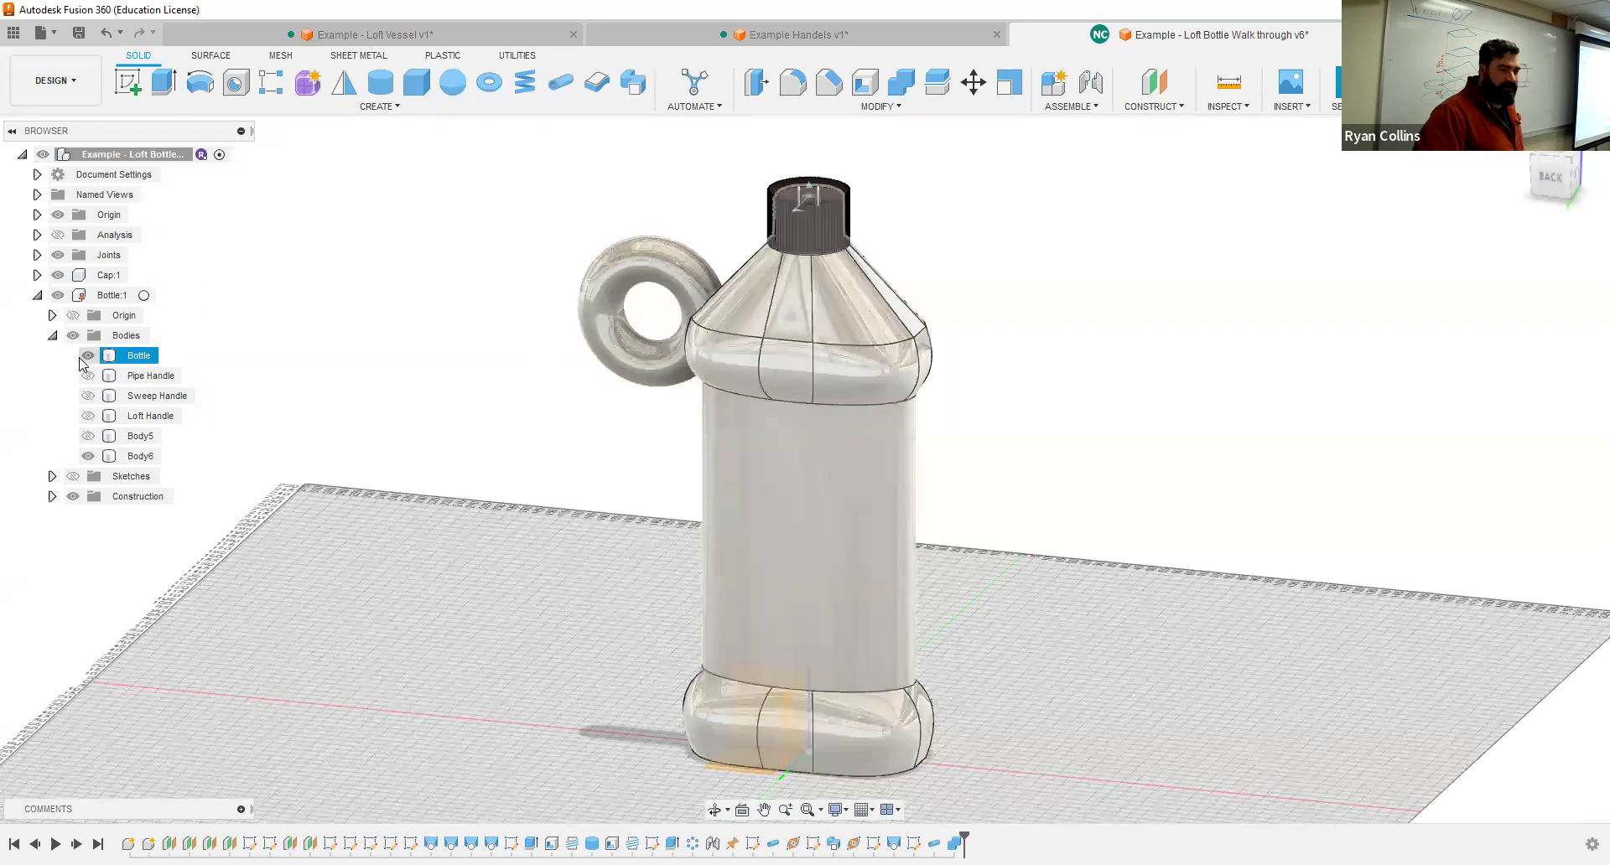
{"action": "left_click", "coordinate": [88, 456]}
{"action": "left_click", "coordinate": [88, 456]}
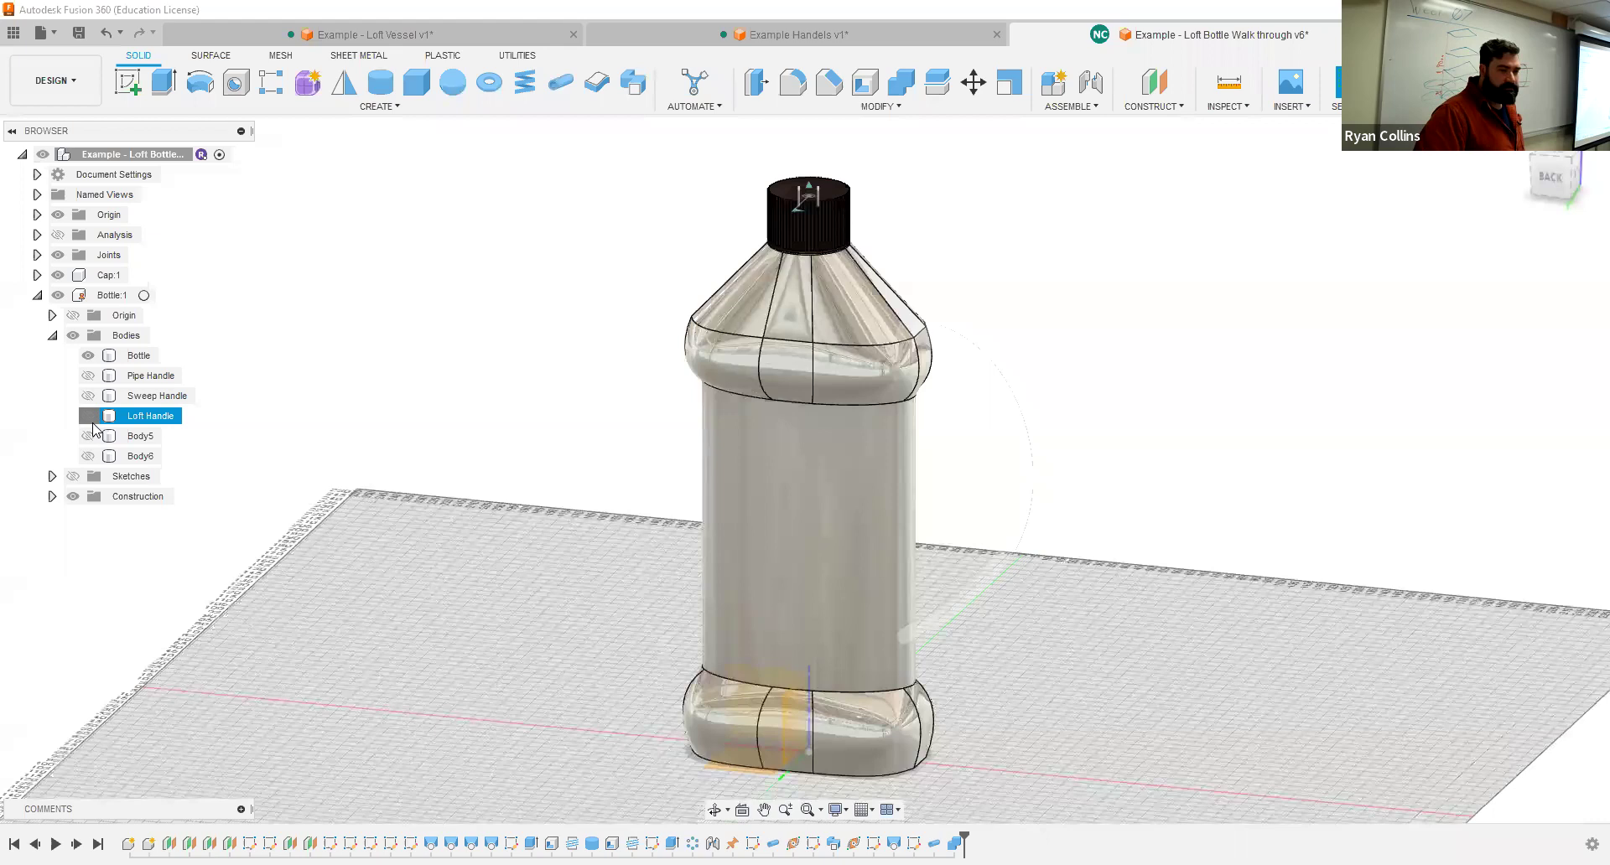
{"action": "left_click", "coordinate": [88, 415]}
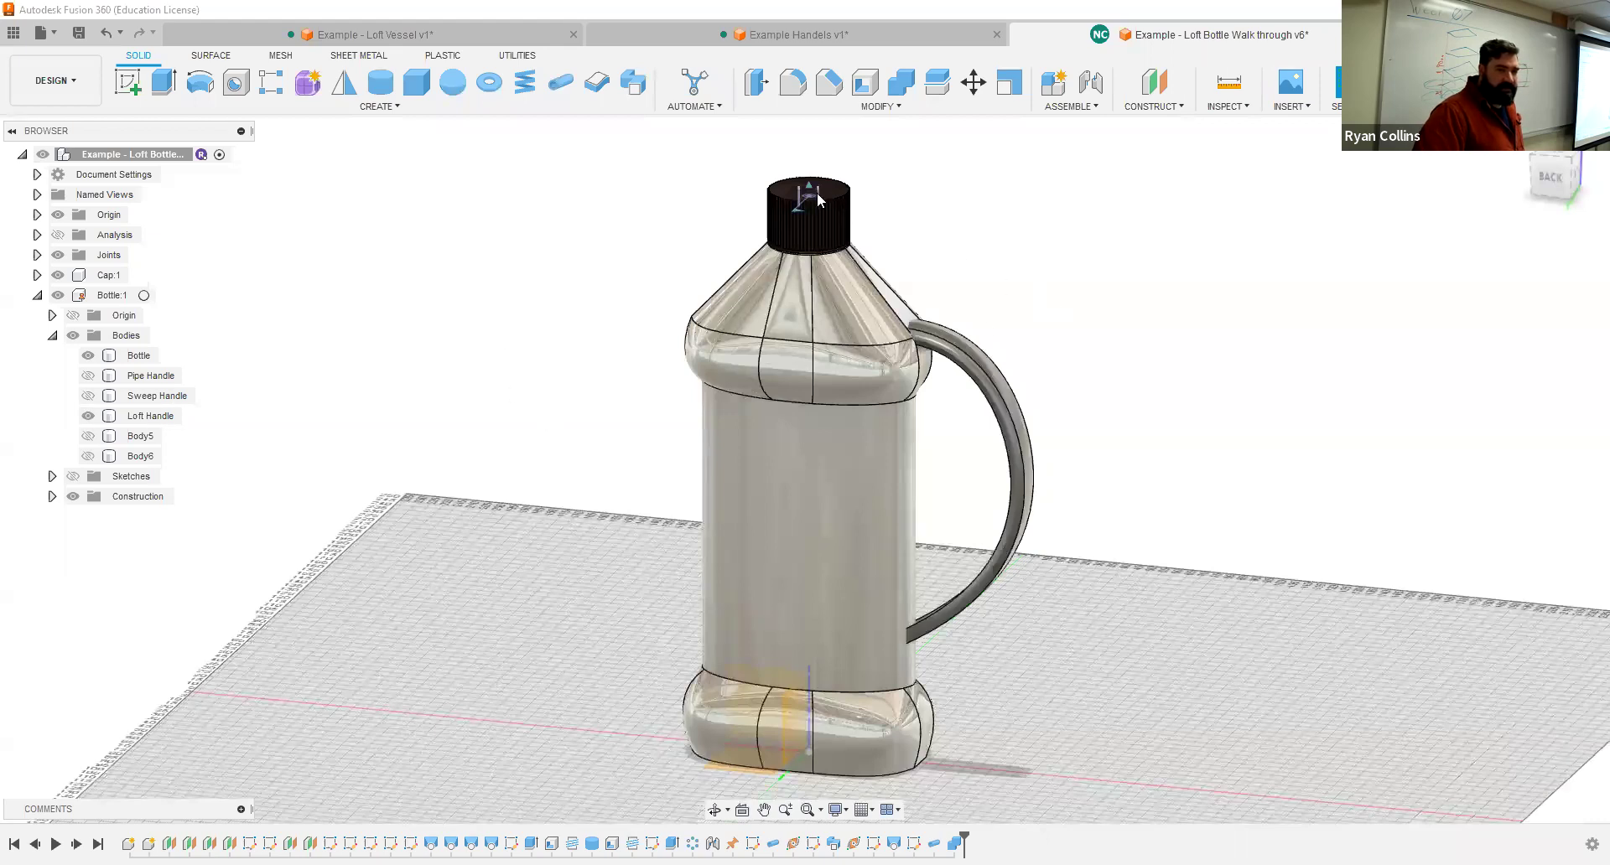
Step: Slide the cap up along its joint, clear of the bottle's threaded neck, and fit the whole model in view
{"action": "left_click", "coordinate": [905, 156]}
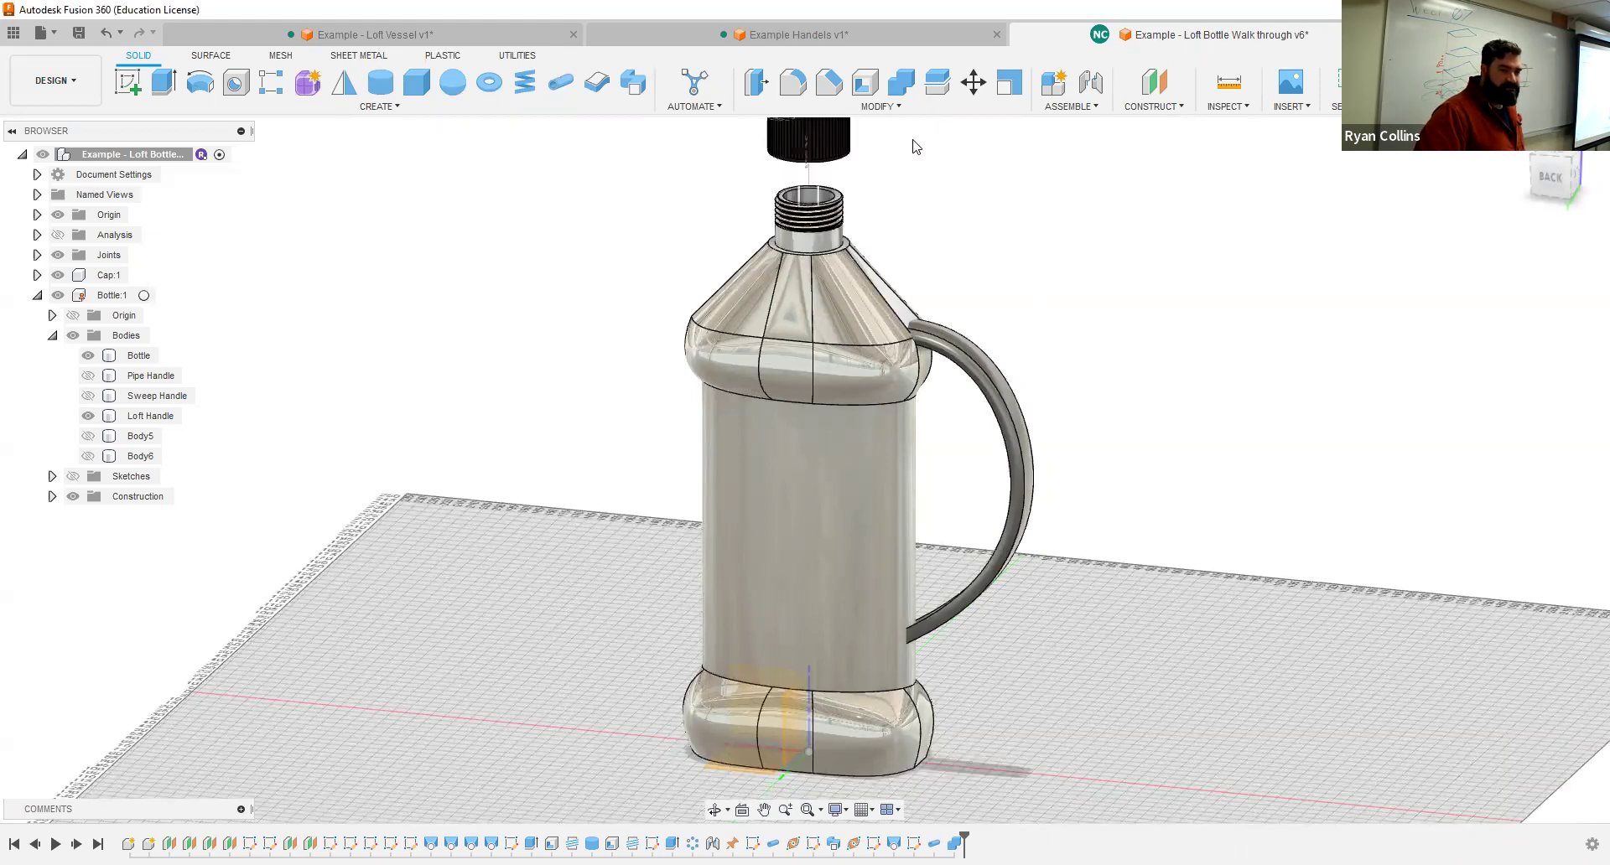
{"action": "middle_click_drag", "start_coordinate": [1224, 272], "coordinate": [1185, 384]}
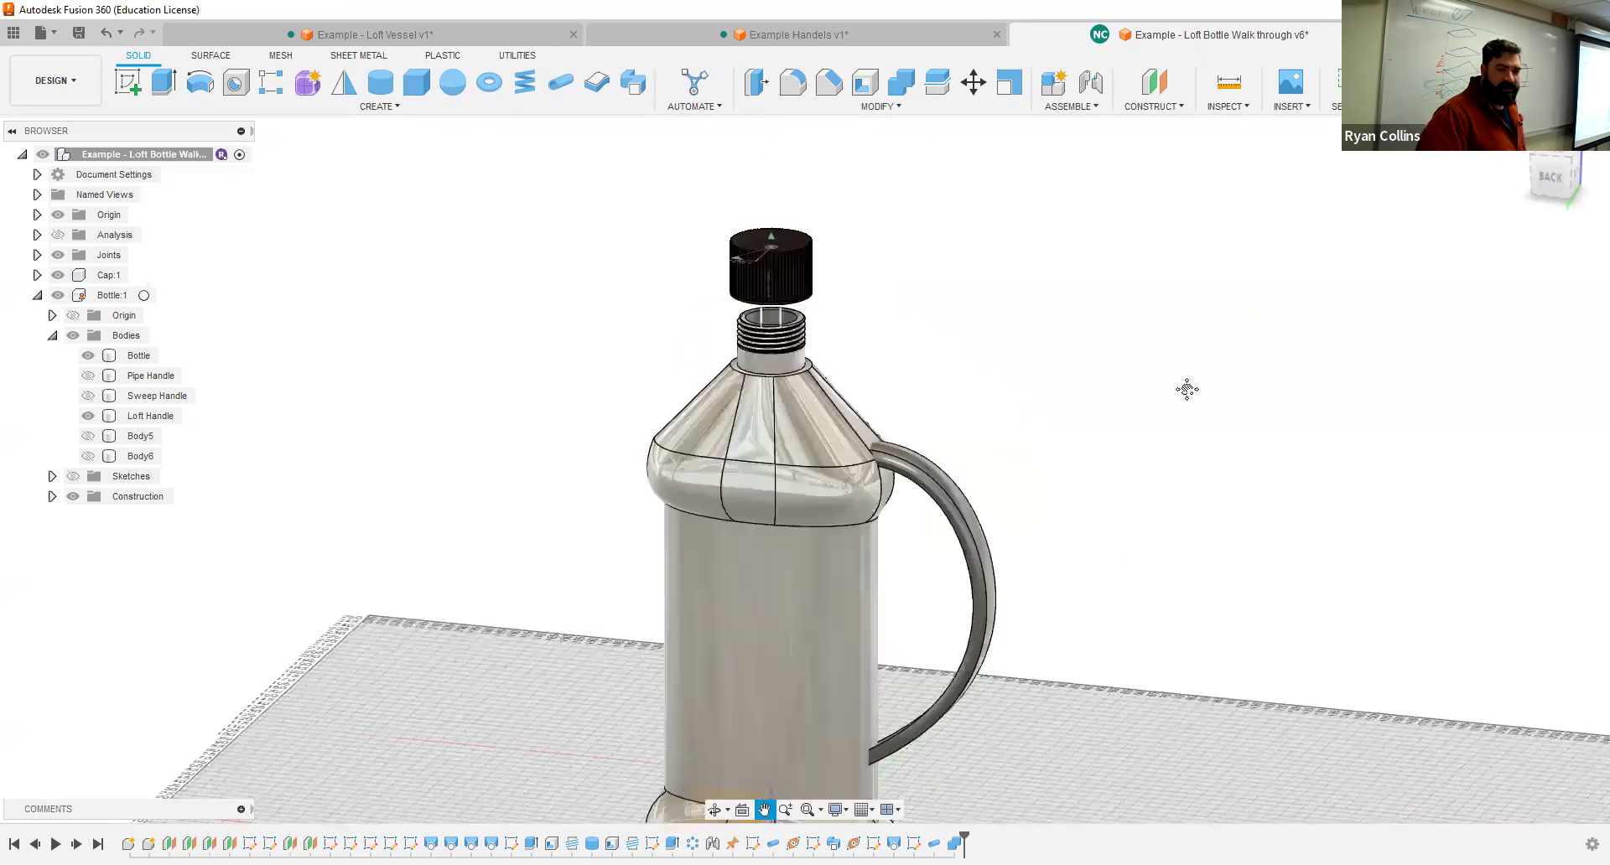
{"action": "key", "text": "F6"}
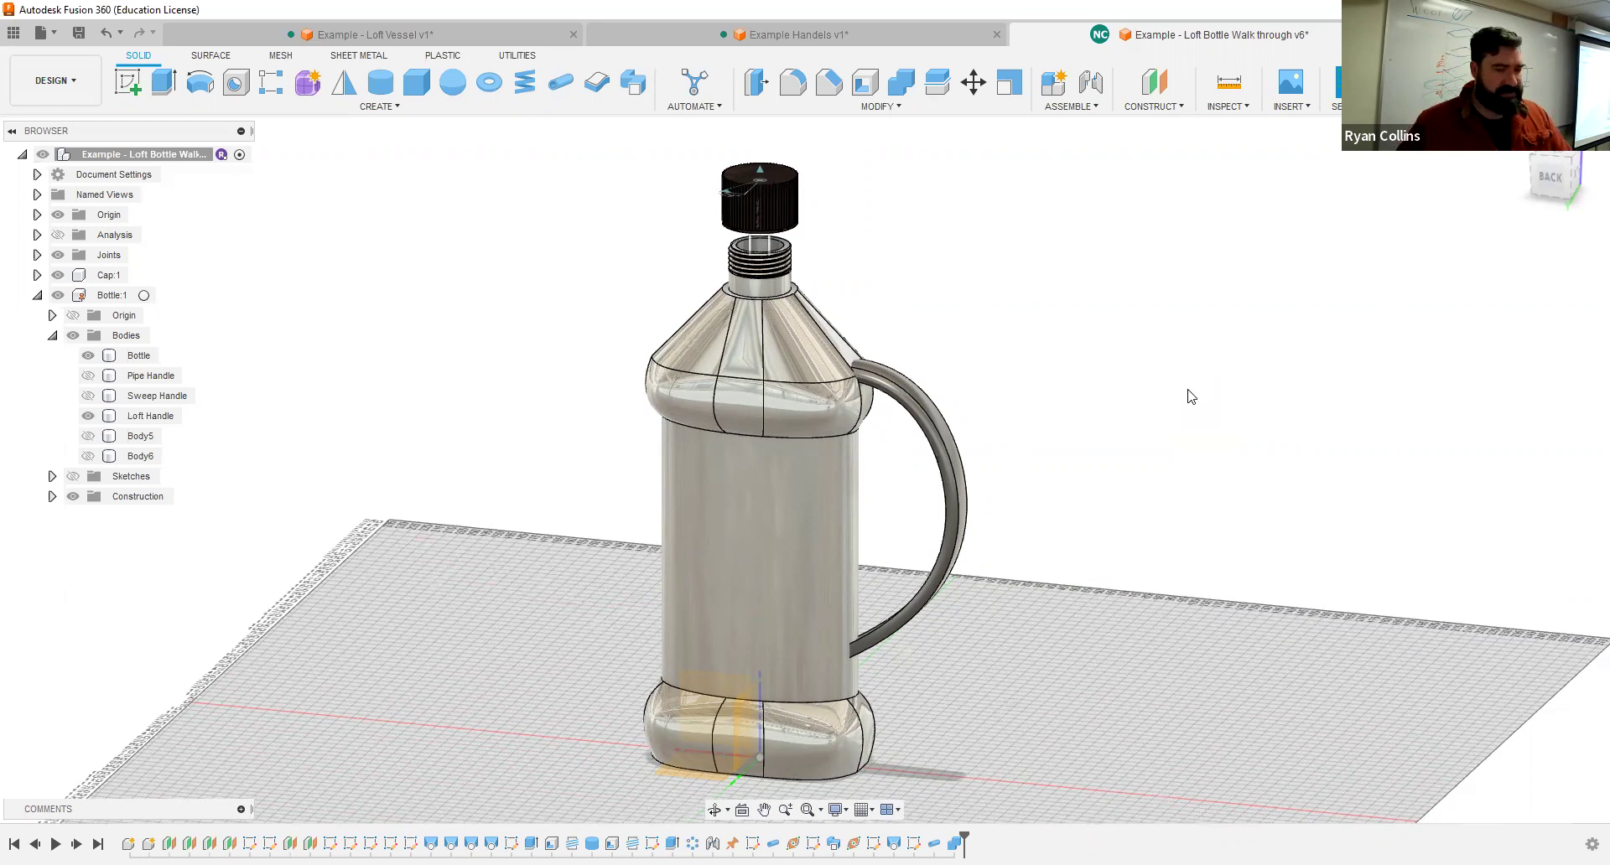
Step: Save the design with the version description "All DONE"
{"action": "key", "text": "ctrl+s"}
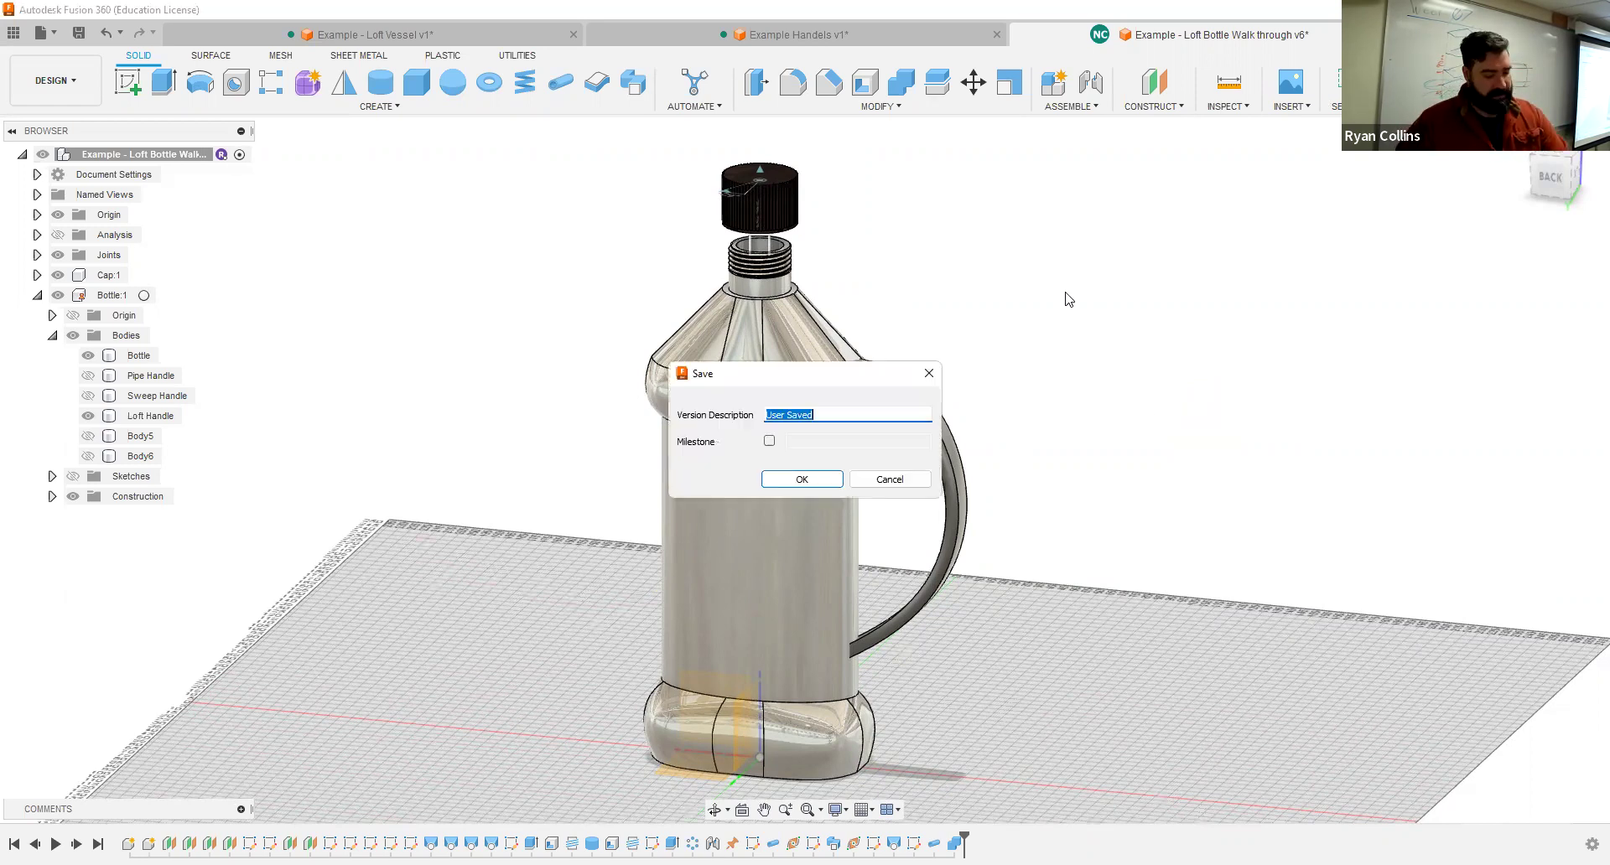
{"action": "type", "text": "All DO"}
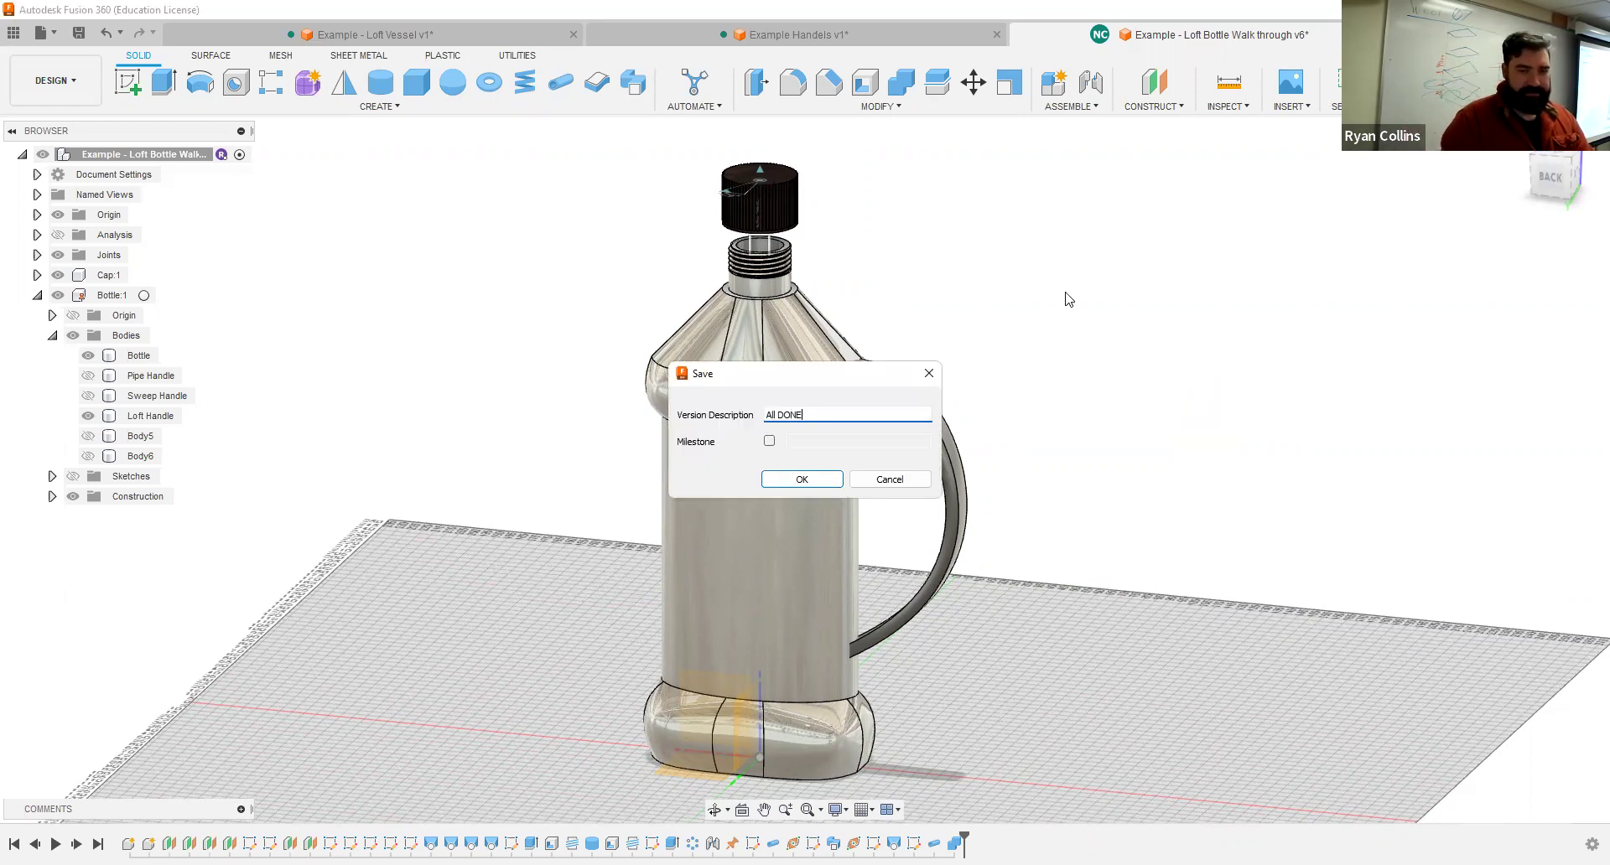
{"action": "type", "text": "NE"}
{"action": "key", "text": "Return"}
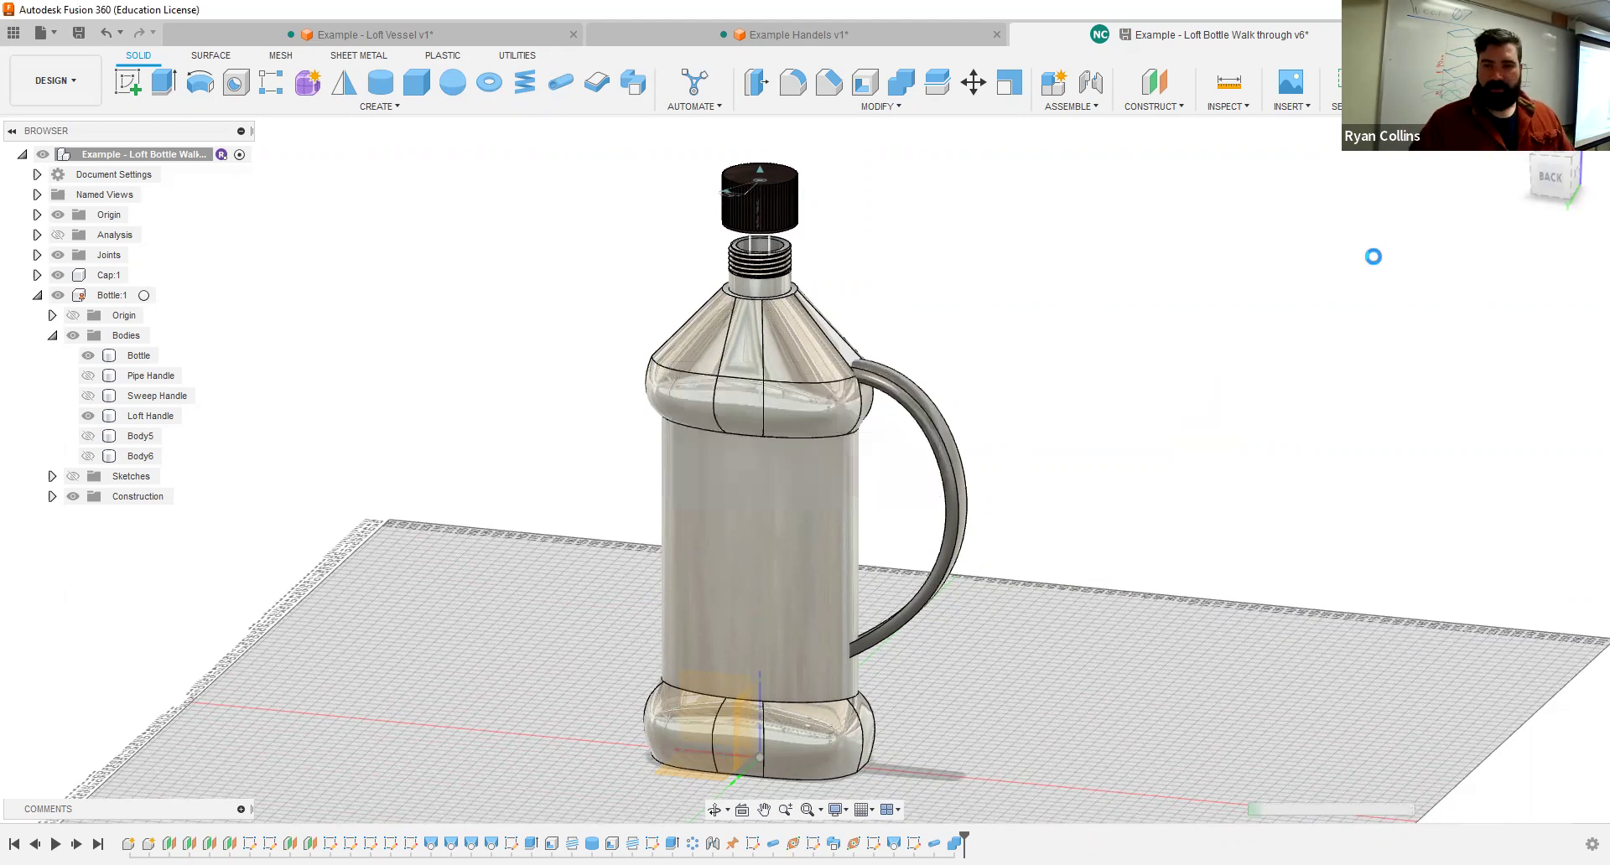